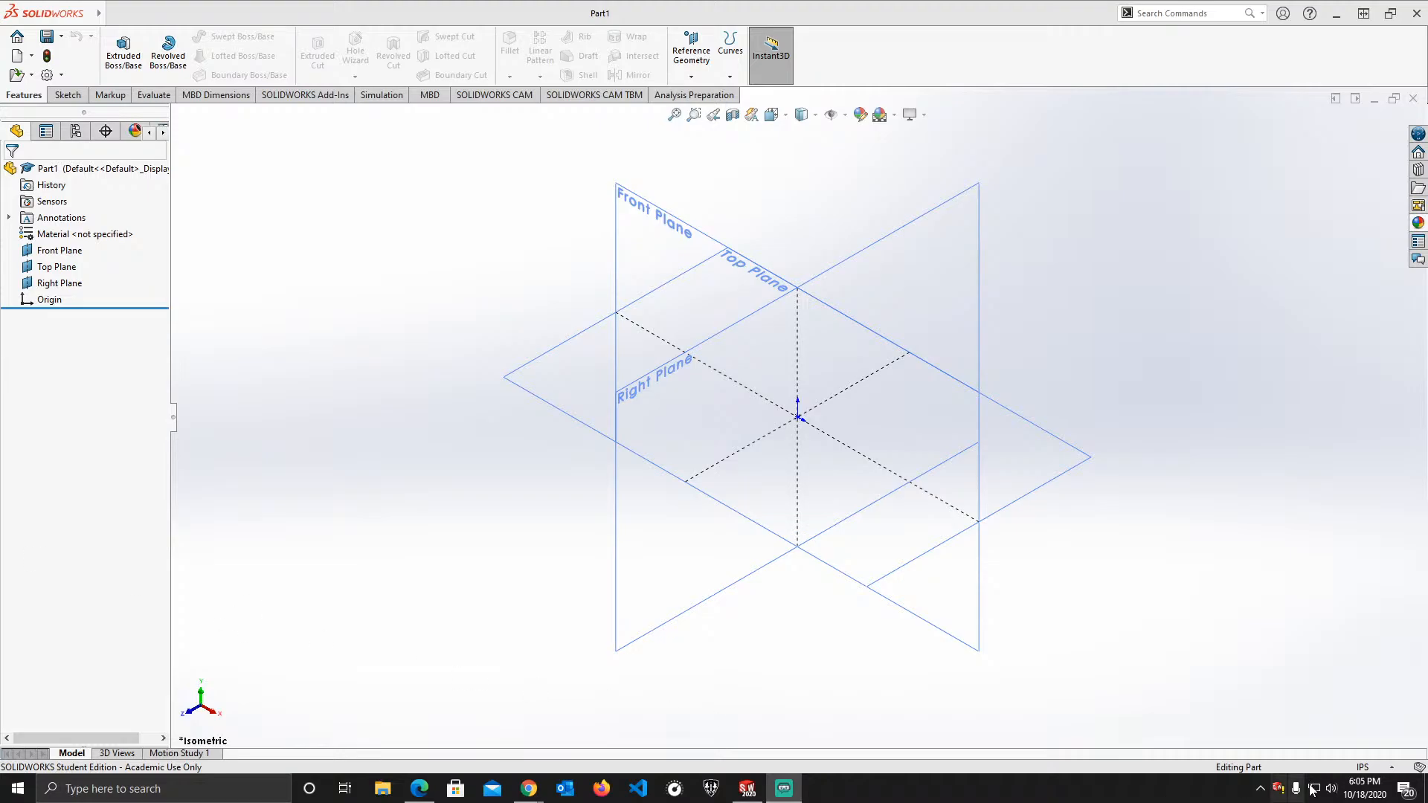
- Switch to Avast Premium Security from the system tray and open SecureLine VPN among its privacy tools
click(1259, 788)
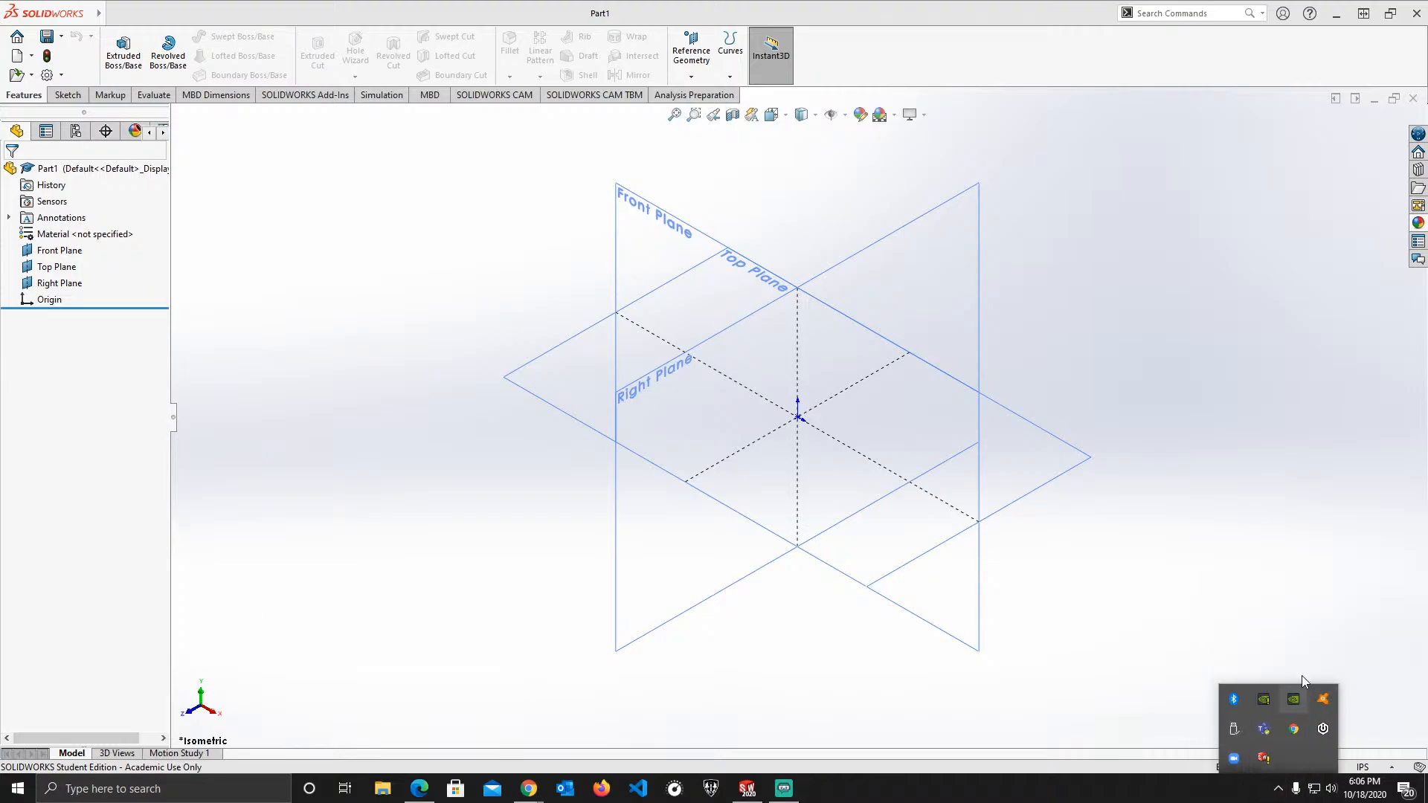
right_click(1323, 699)
click(1310, 567)
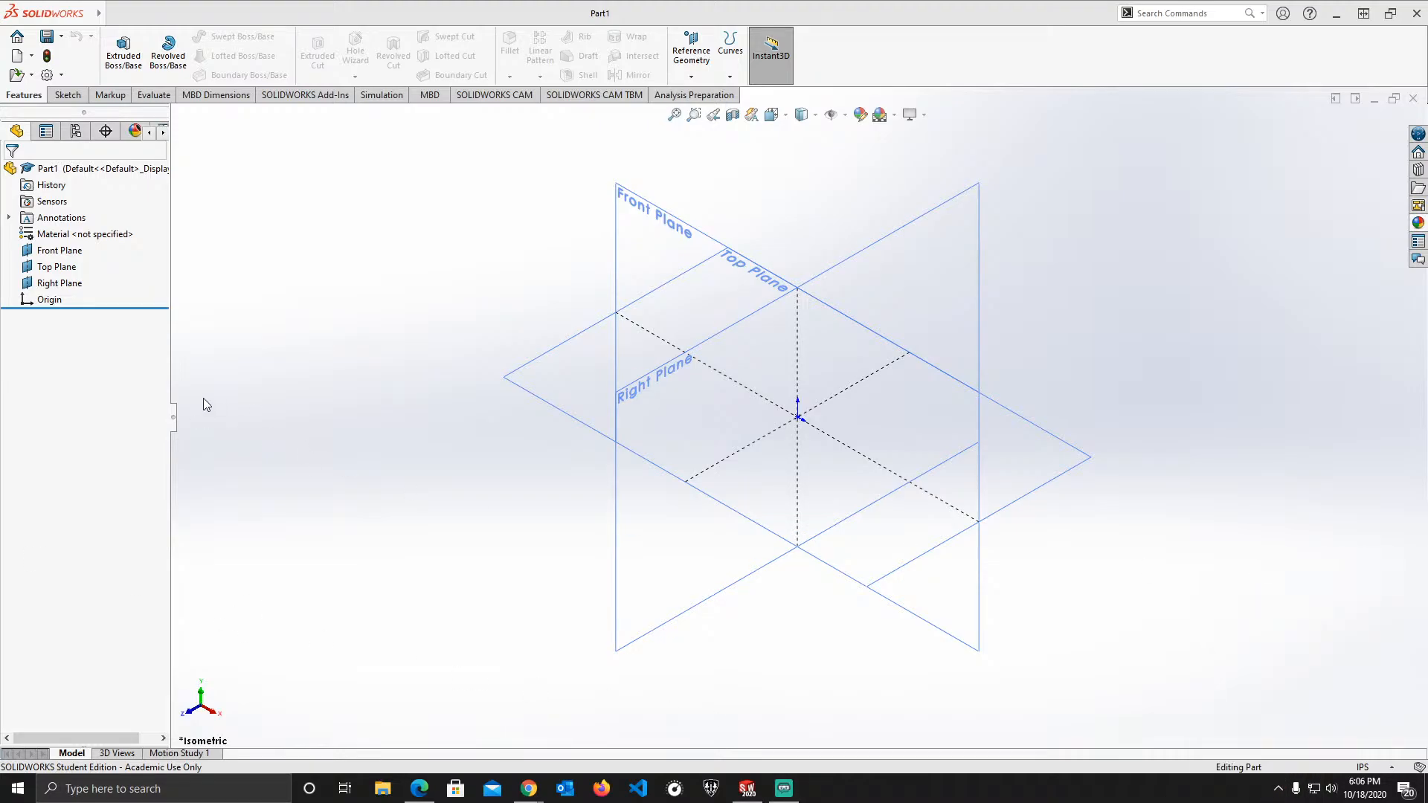
click(387, 371)
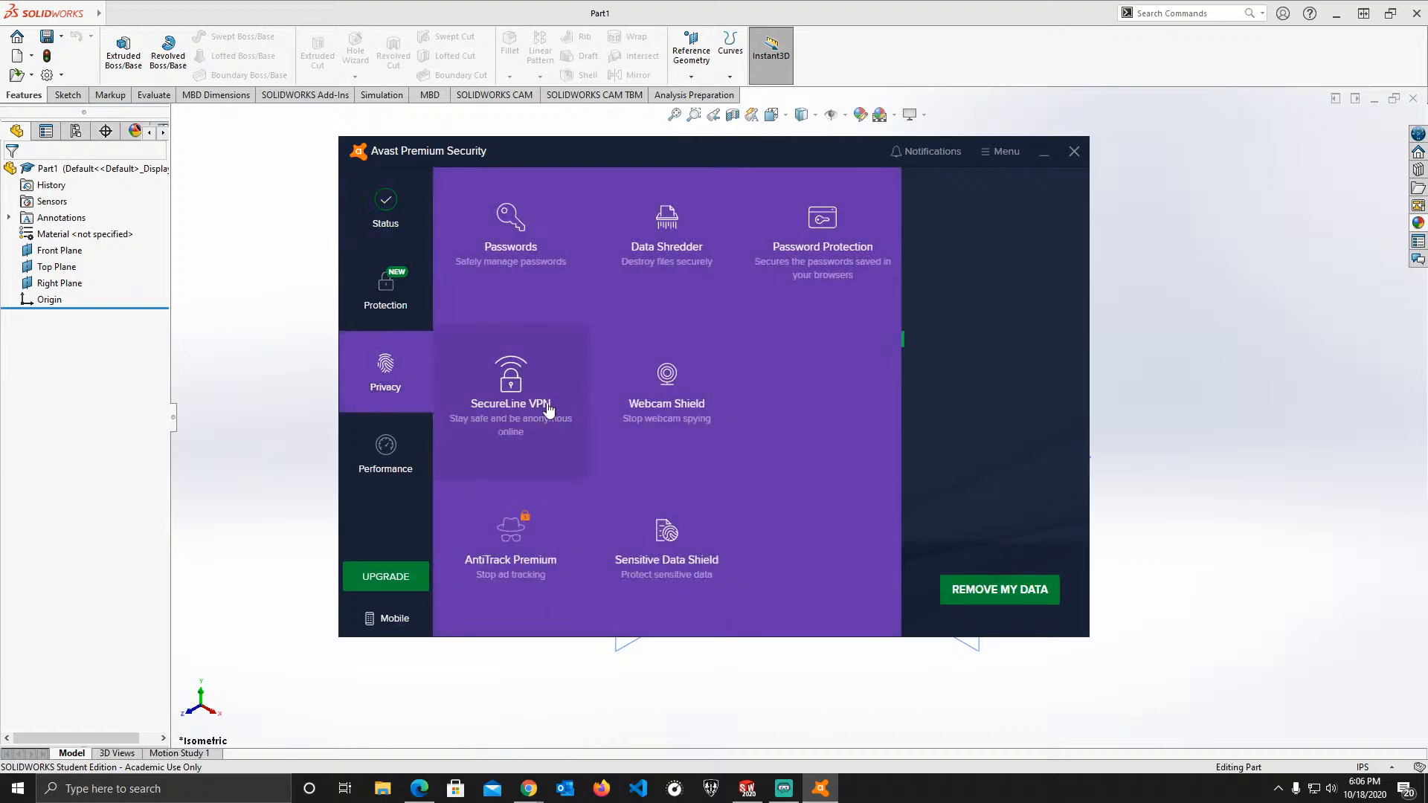
click(513, 408)
click(722, 558)
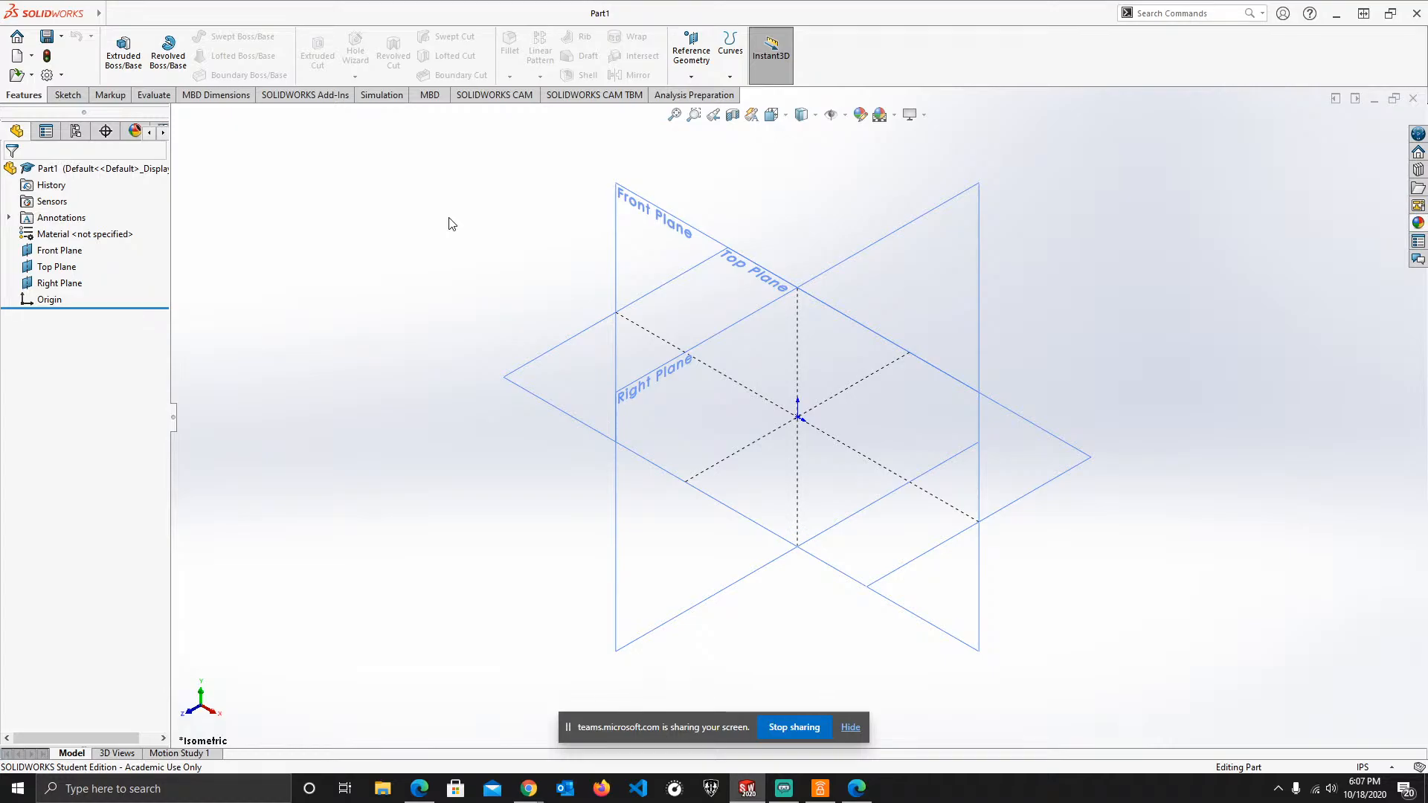
- Hide the part's primary planes and the origin in the graphics area
click(845, 115)
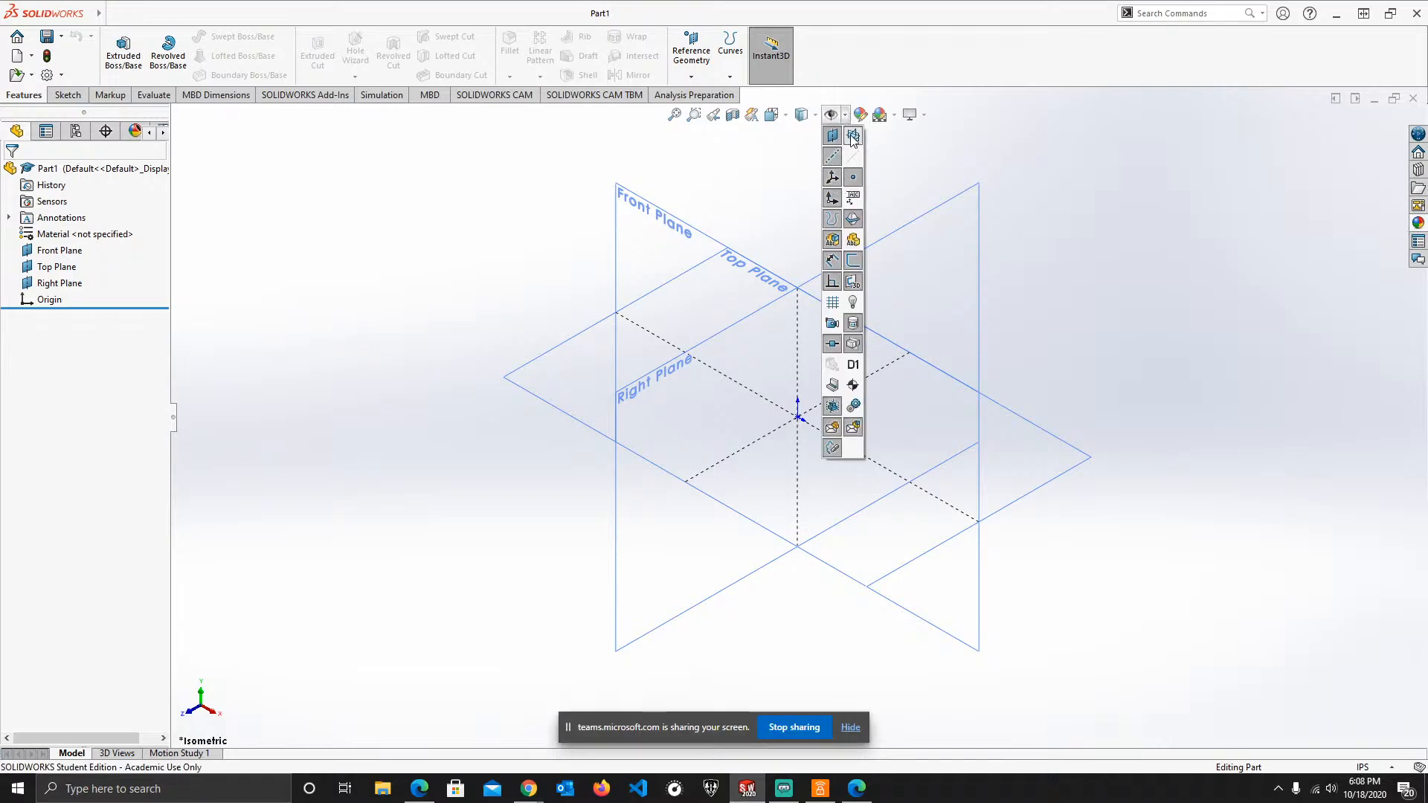
click(833, 197)
click(836, 196)
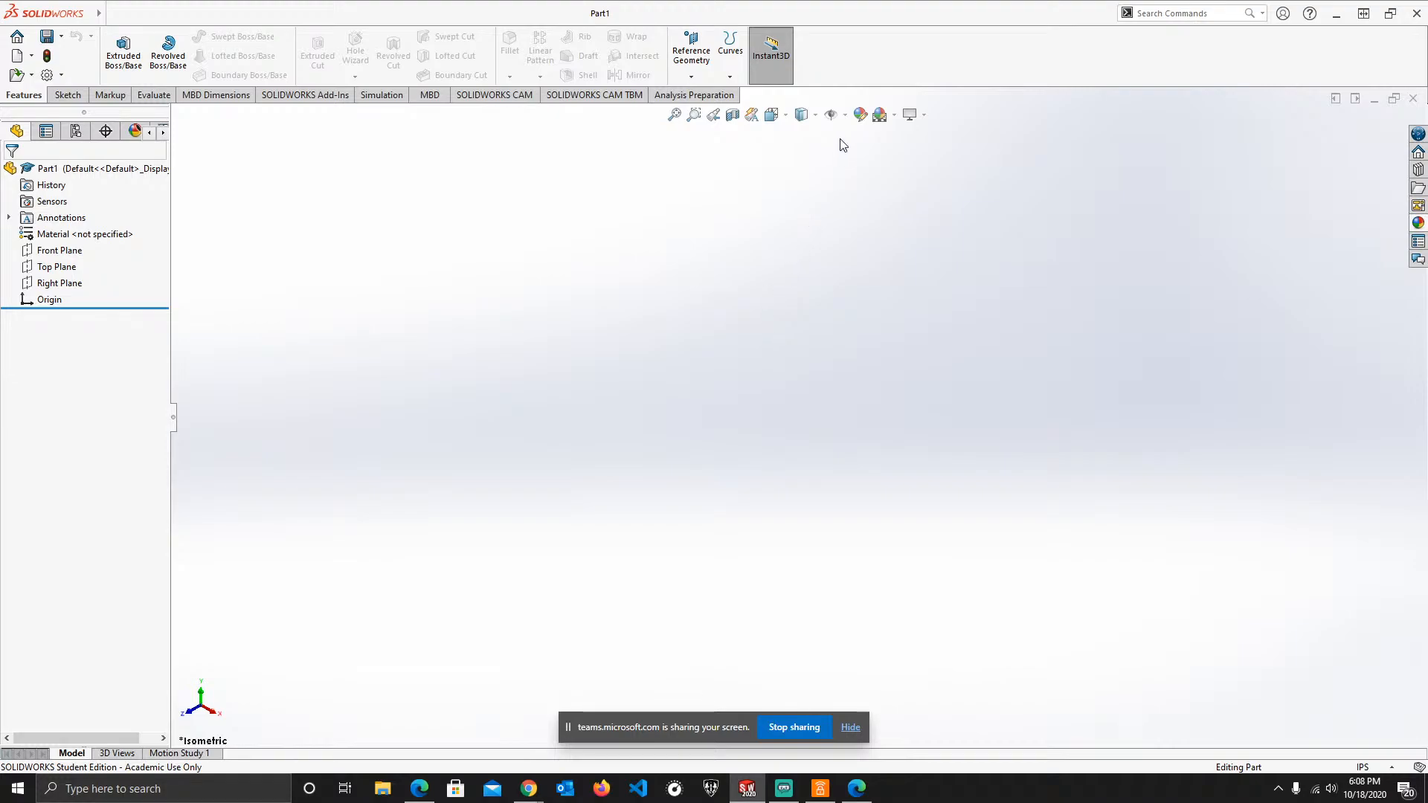
- Show the primary planes and the origin in the graphics area, and leave the origin unselected
click(844, 113)
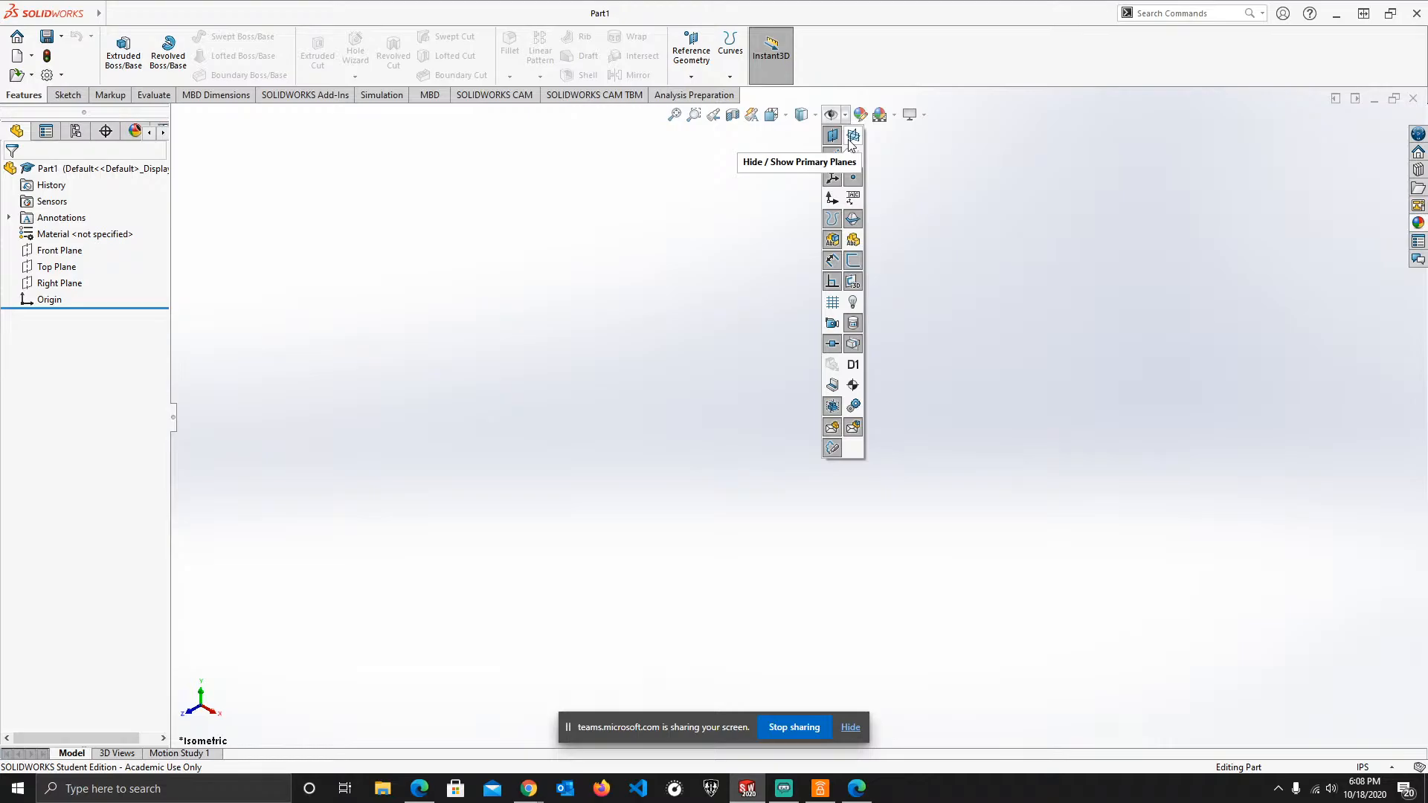
click(853, 137)
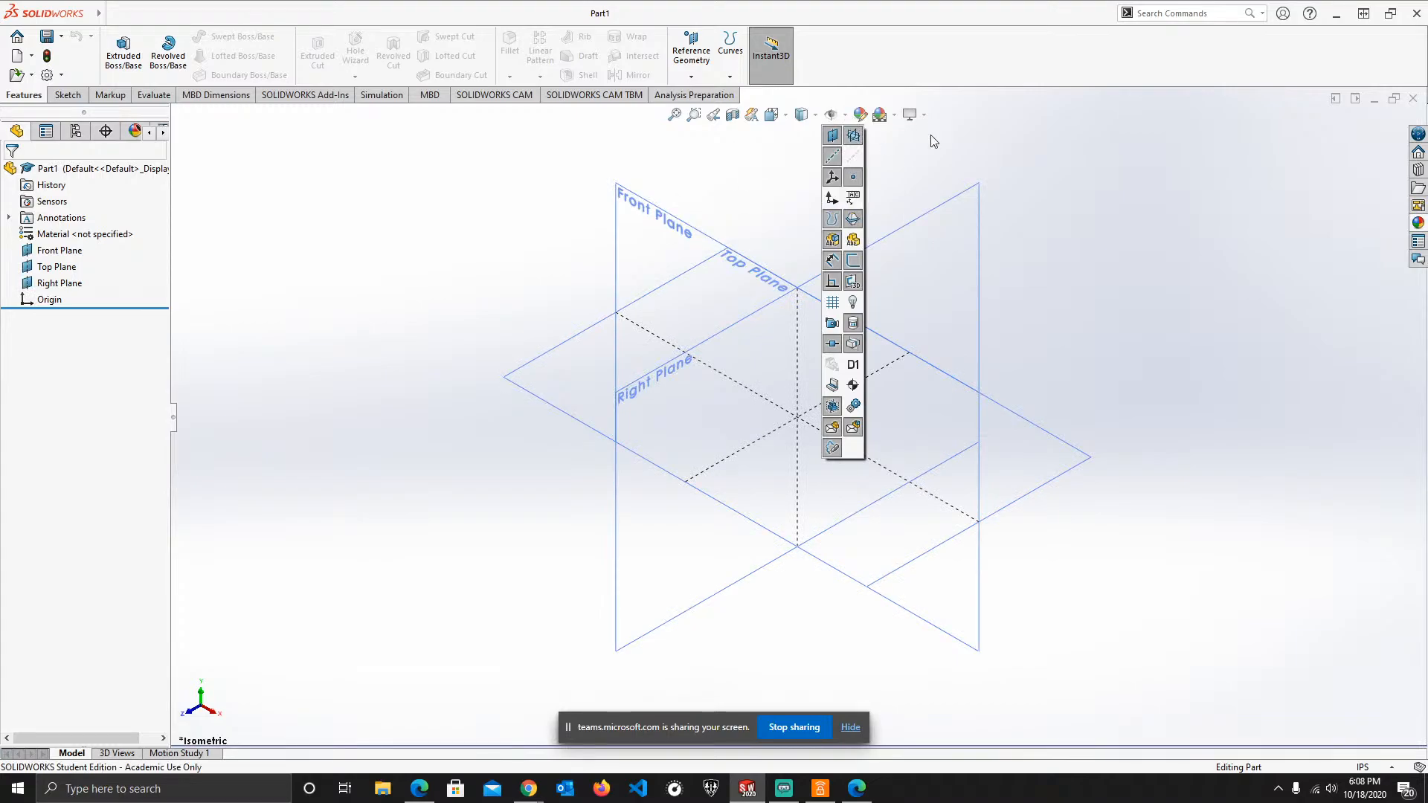
click(847, 117)
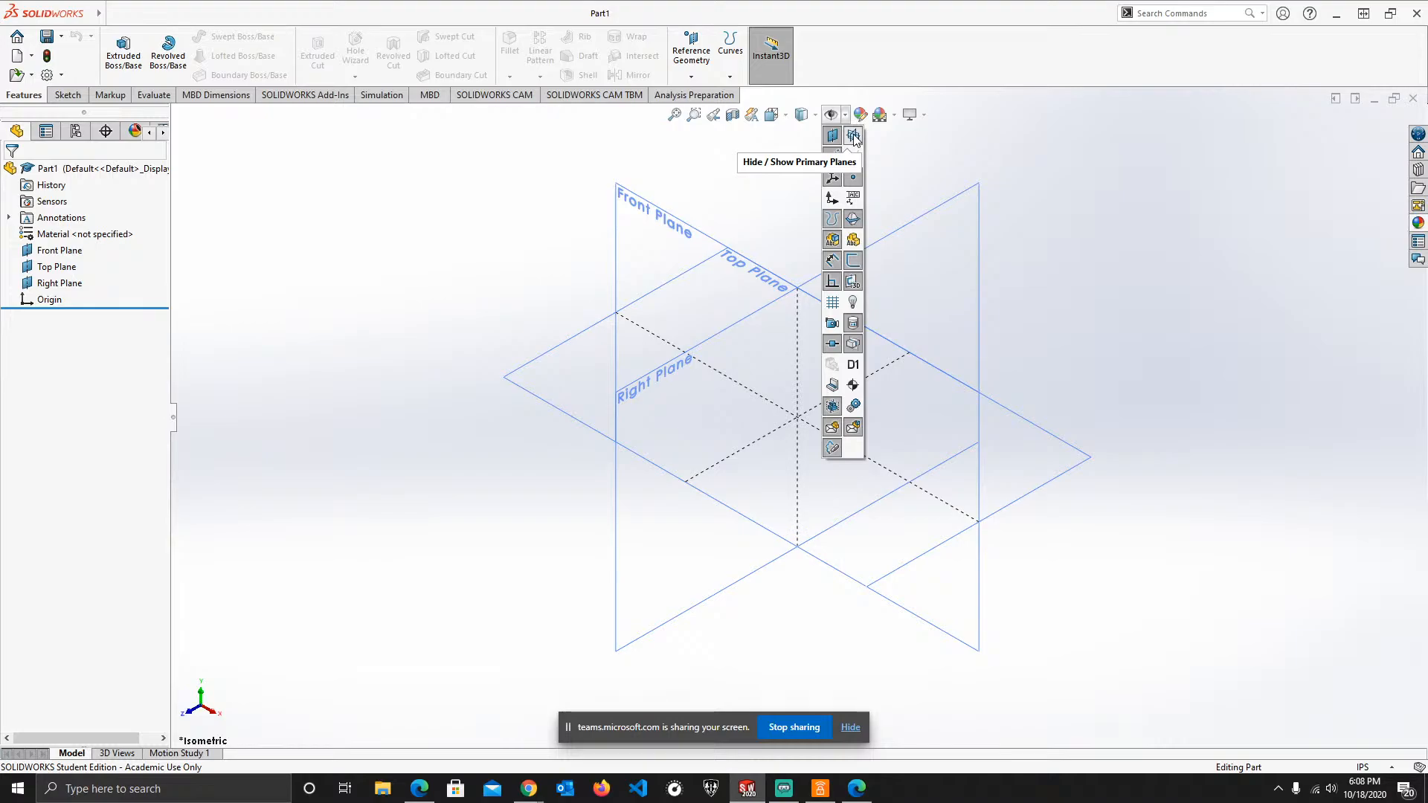
click(831, 202)
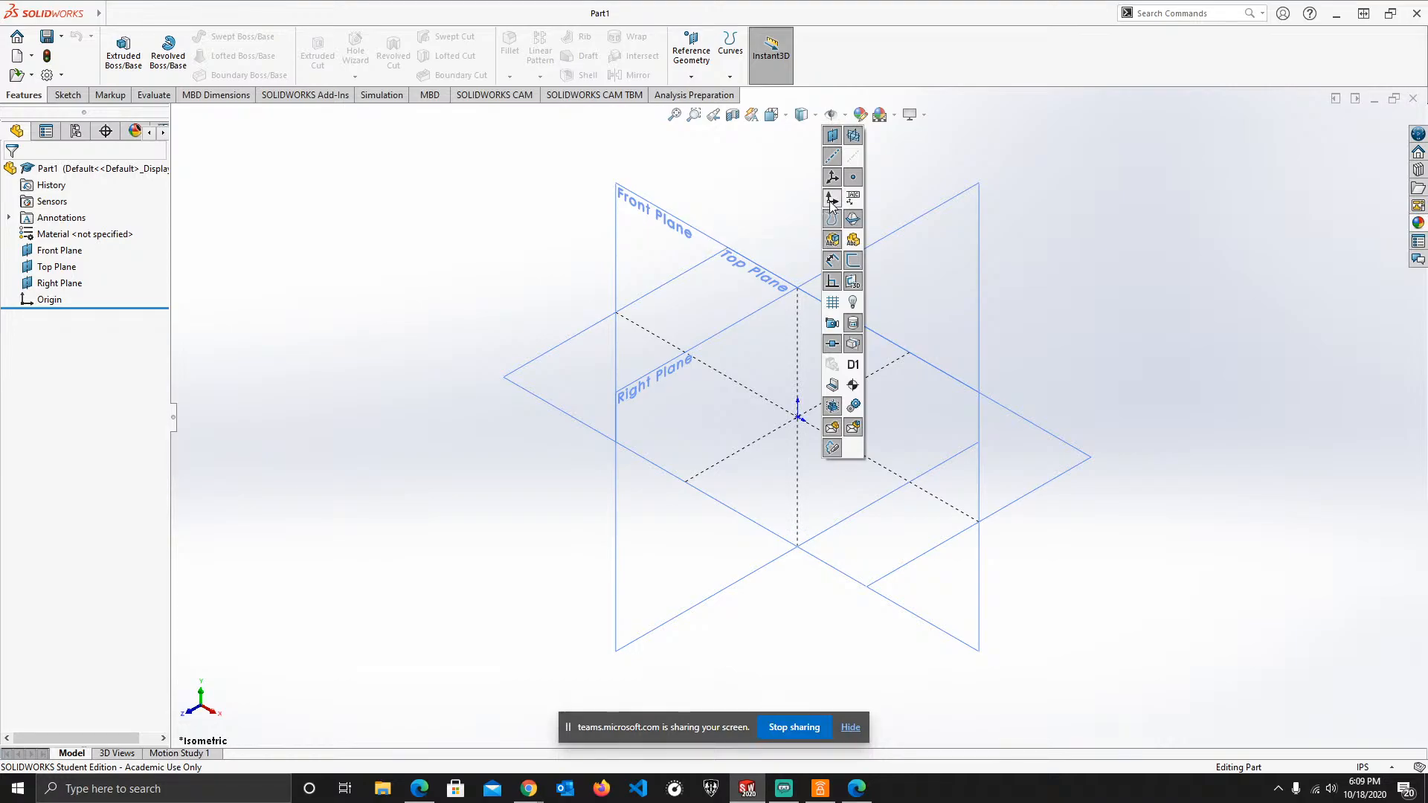
click(799, 418)
click(1175, 342)
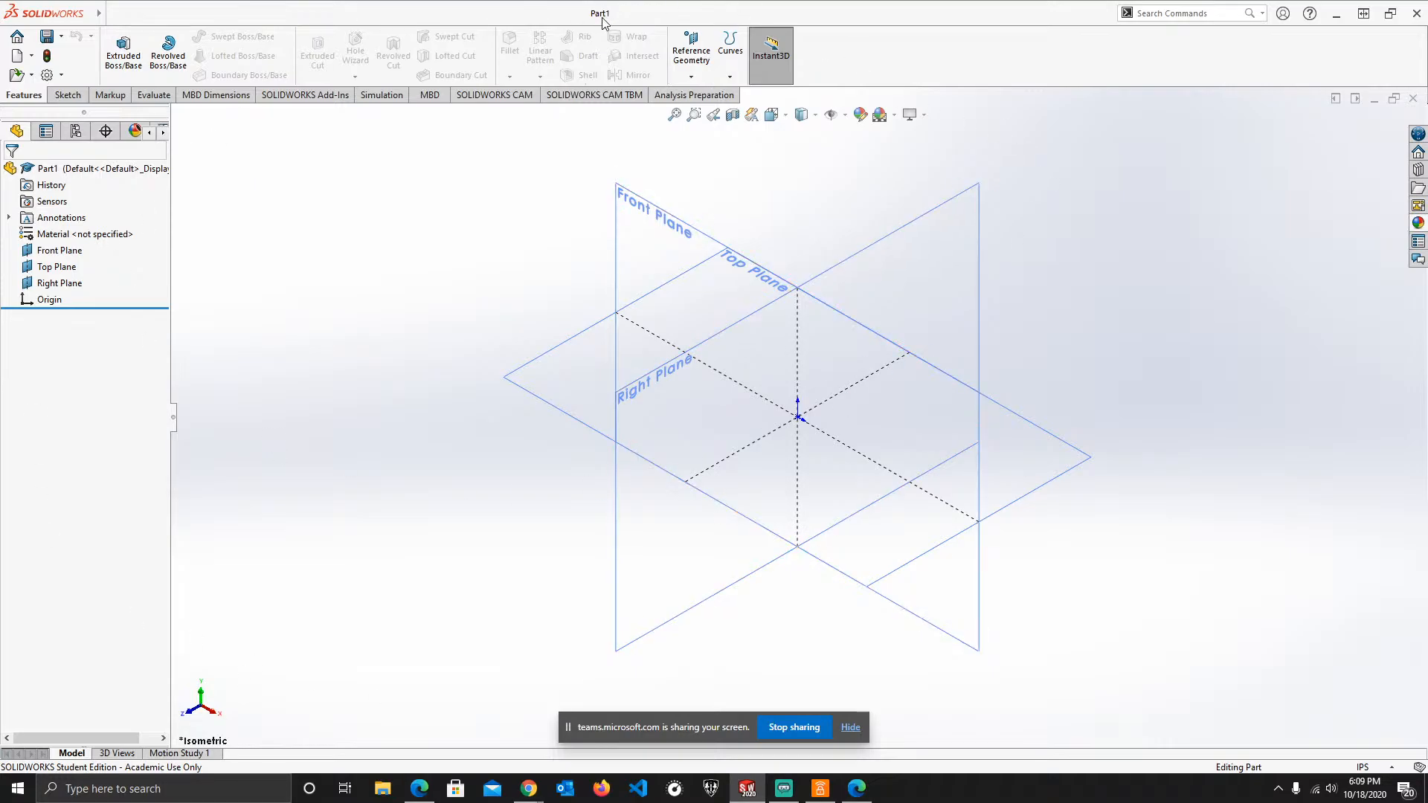
- Look through the Sketch, Markup, Evaluate, MBD Dimensions, Add-Ins, Simulation and Features tool sets, ending on the sketch tools
click(68, 95)
click(105, 95)
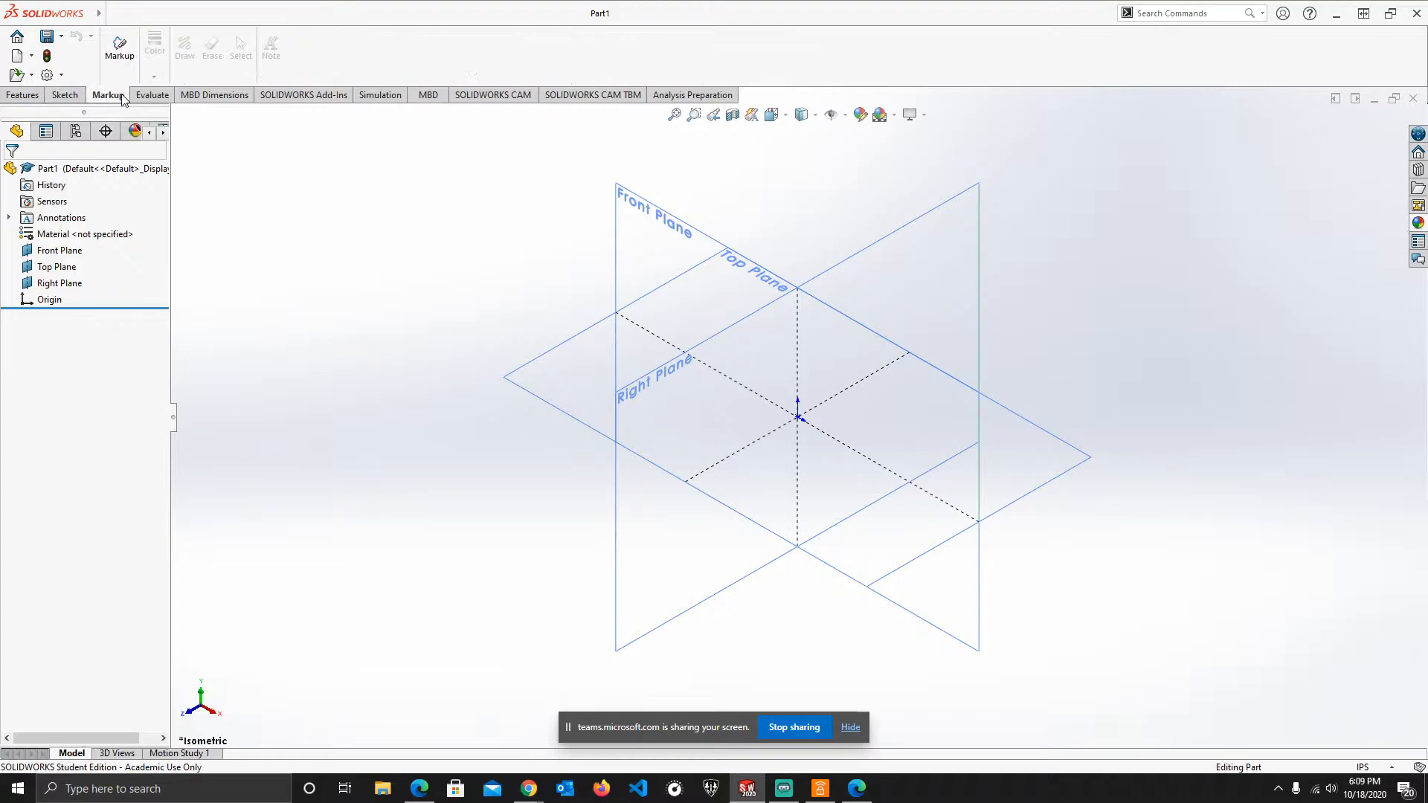
click(146, 96)
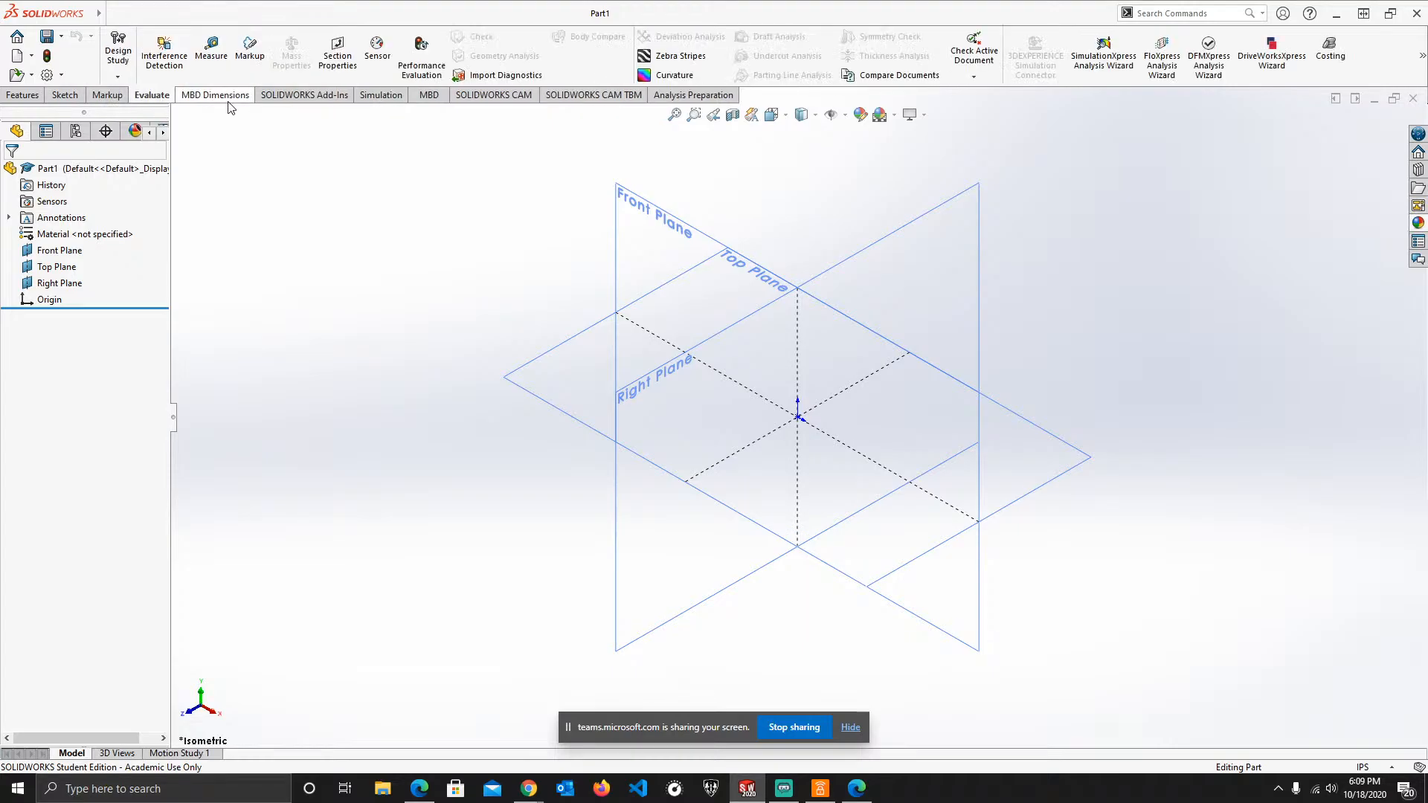
click(223, 97)
click(278, 97)
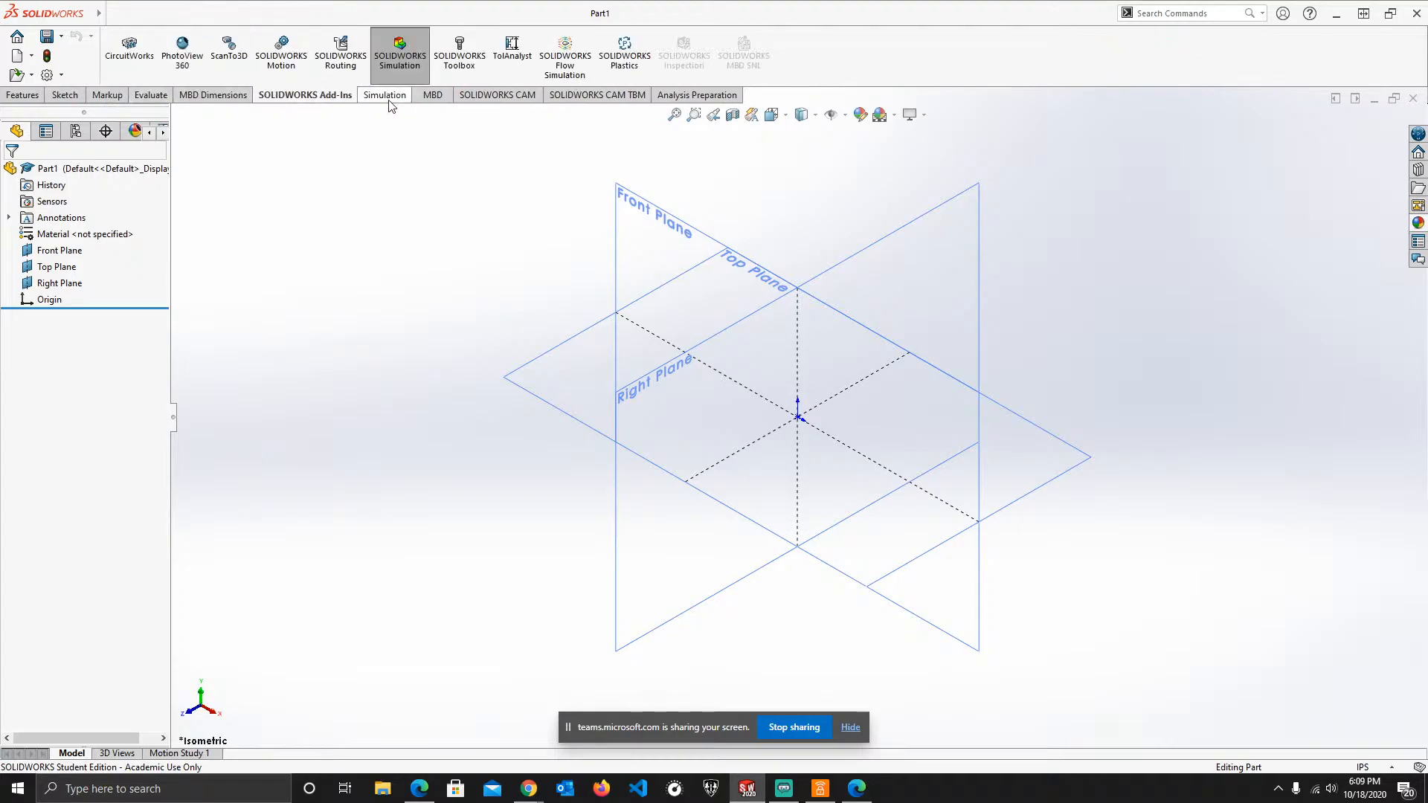
click(384, 99)
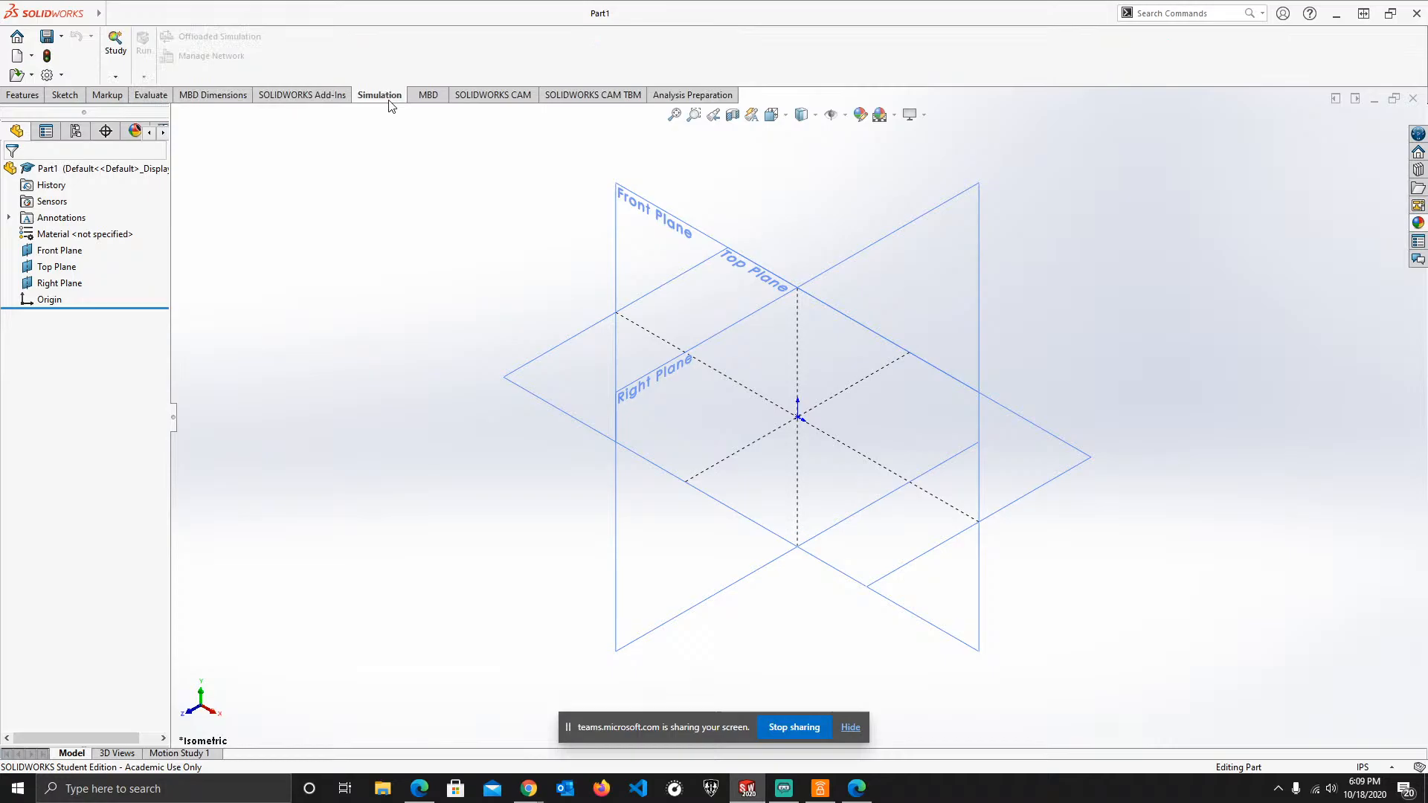
click(52, 98)
click(28, 98)
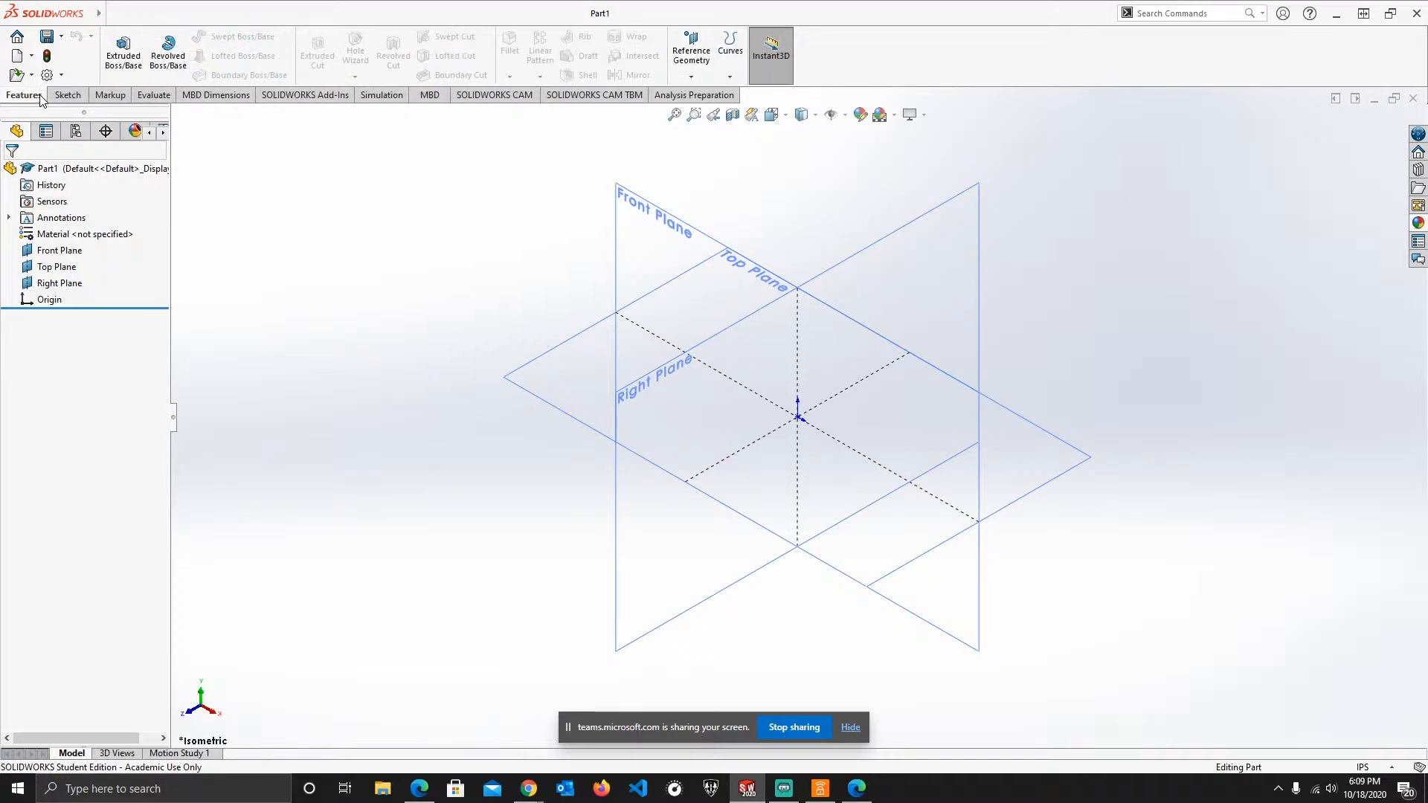
click(67, 96)
click(37, 98)
click(58, 98)
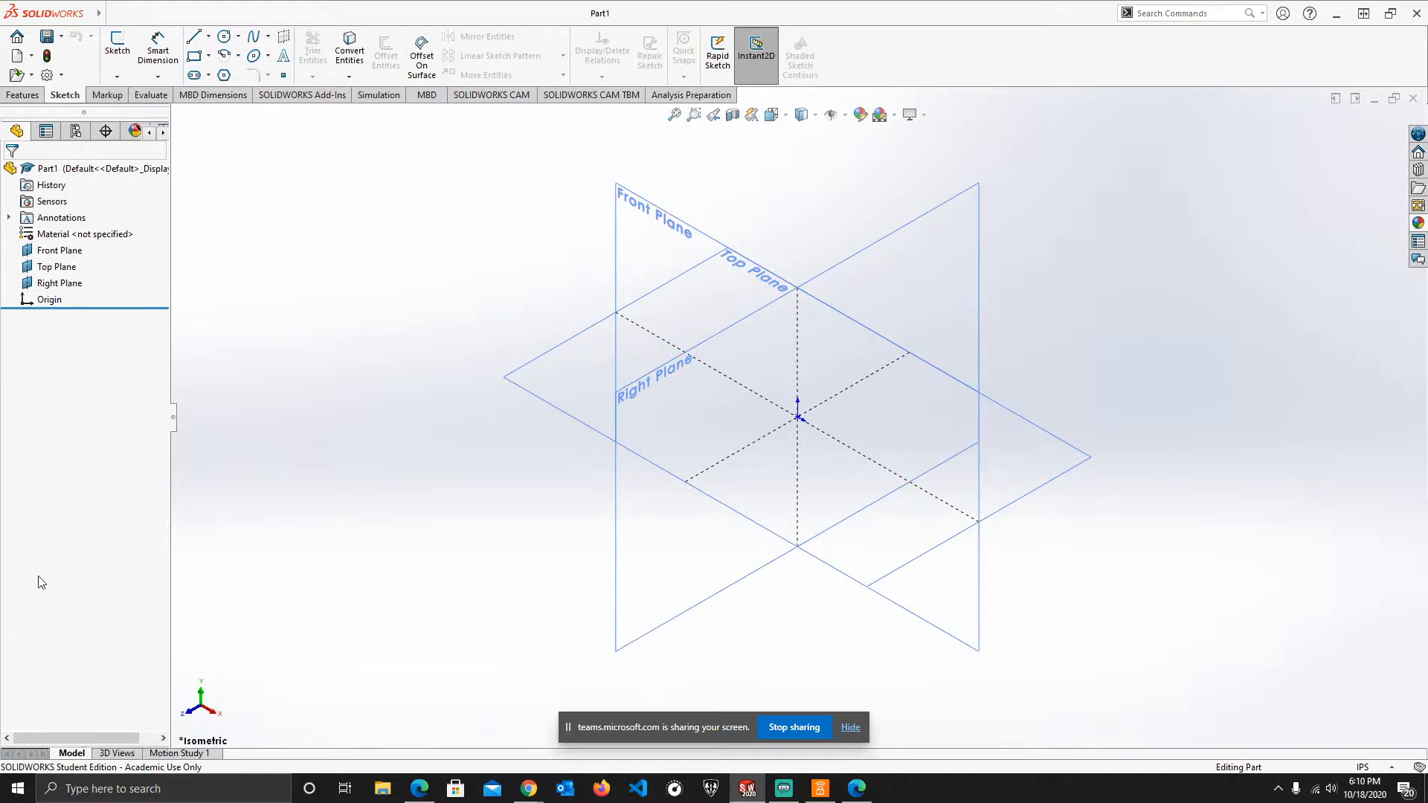
- Examine the material choices offered for the part and the contents of its Annotations folder
right_click(56, 236)
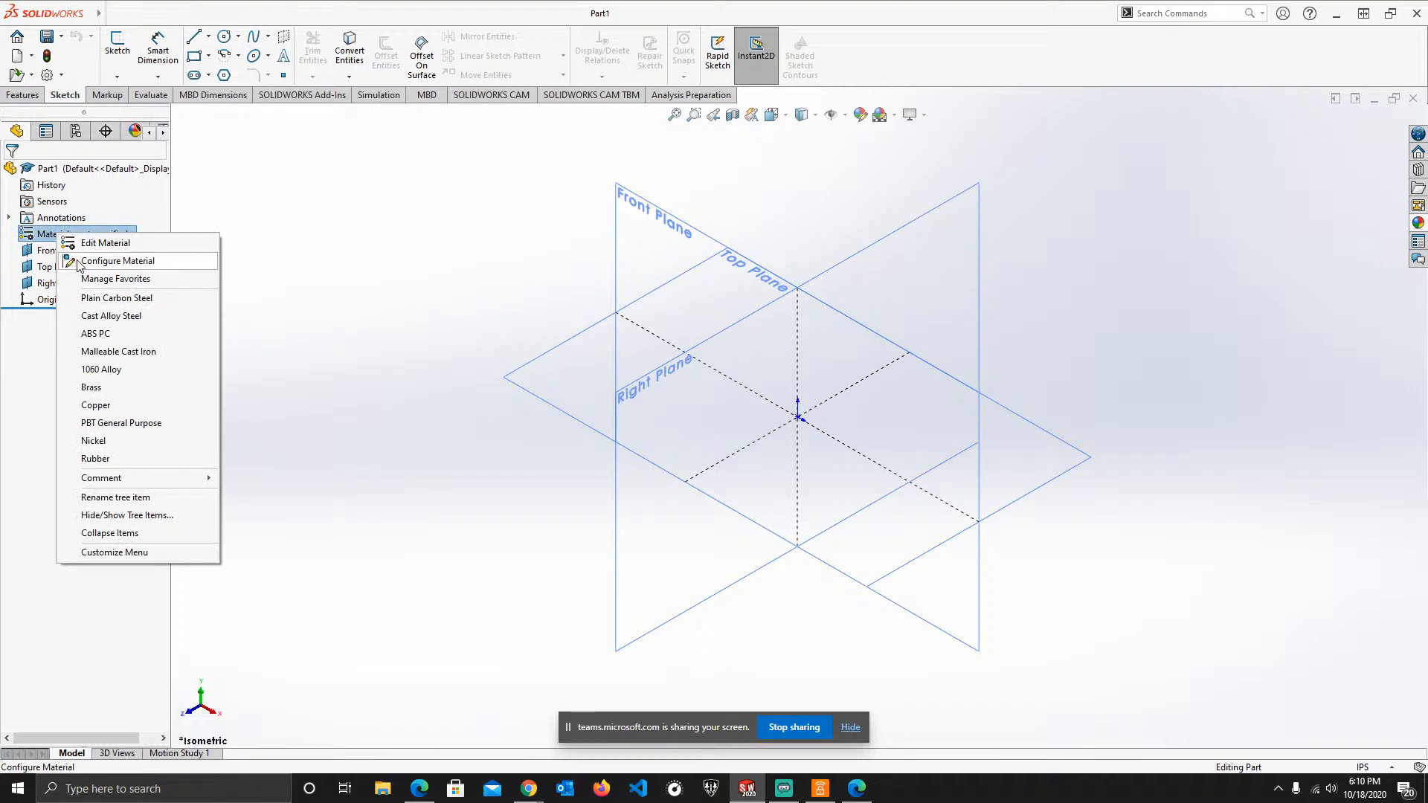
click(35, 368)
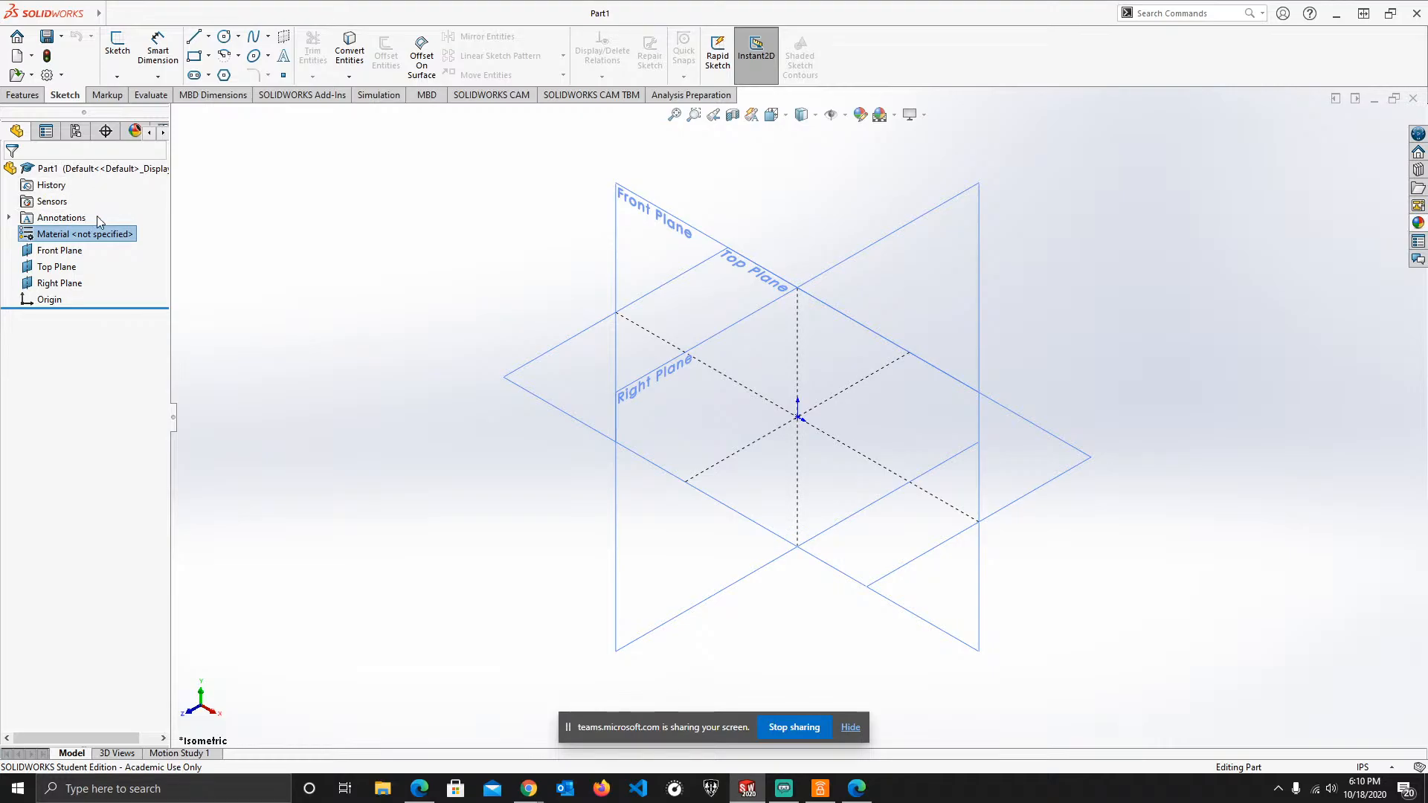
click(10, 218)
click(10, 218)
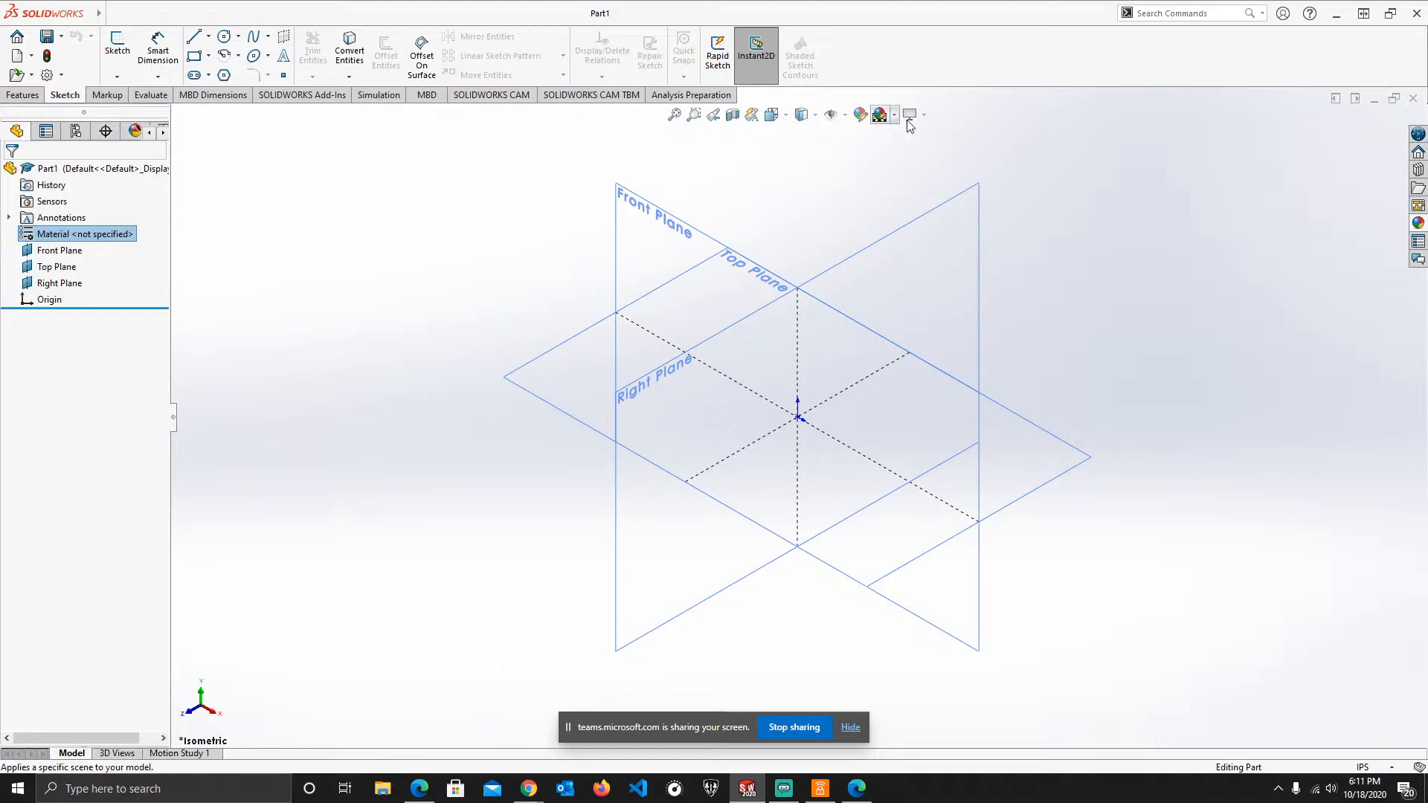
- Examine the available display styles without choosing a different one
click(815, 116)
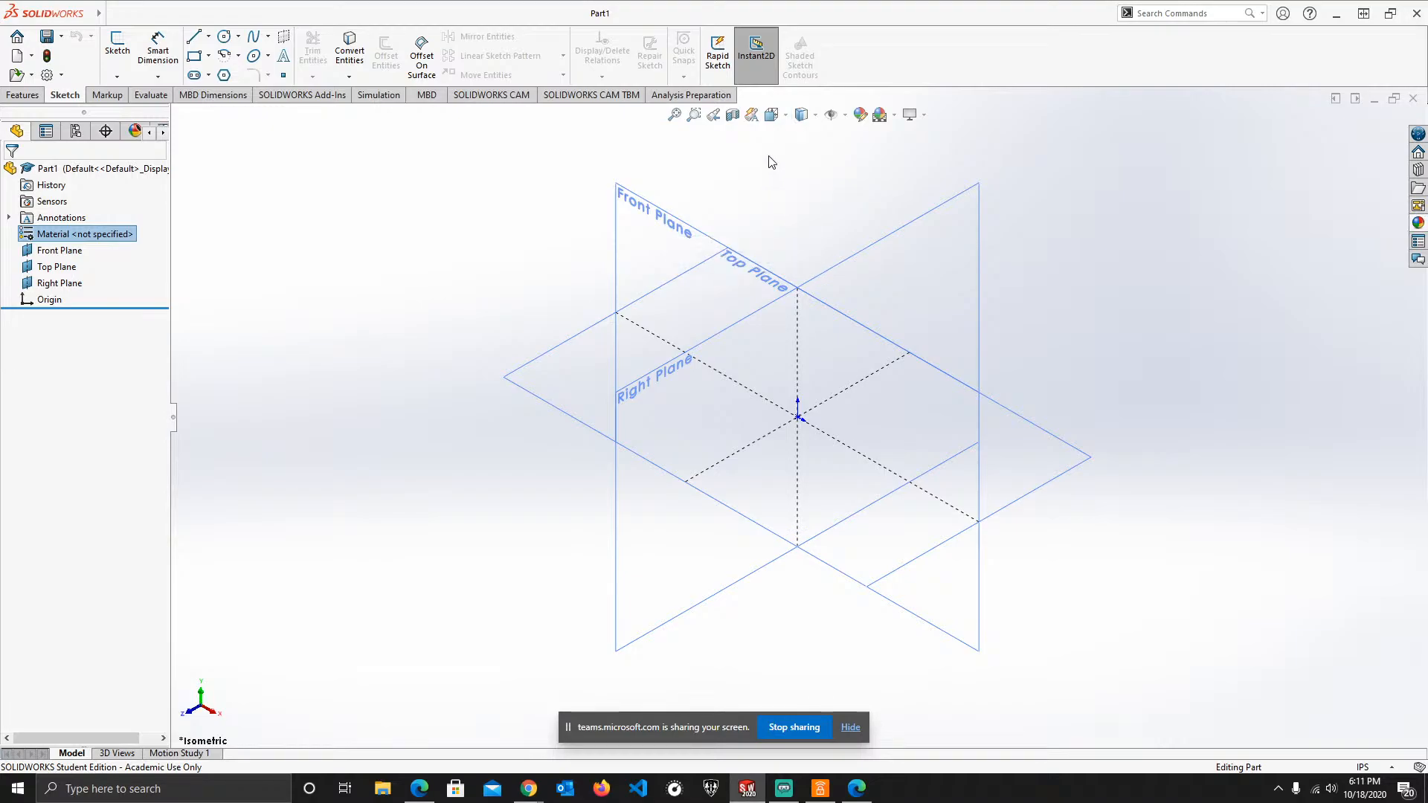
click(815, 117)
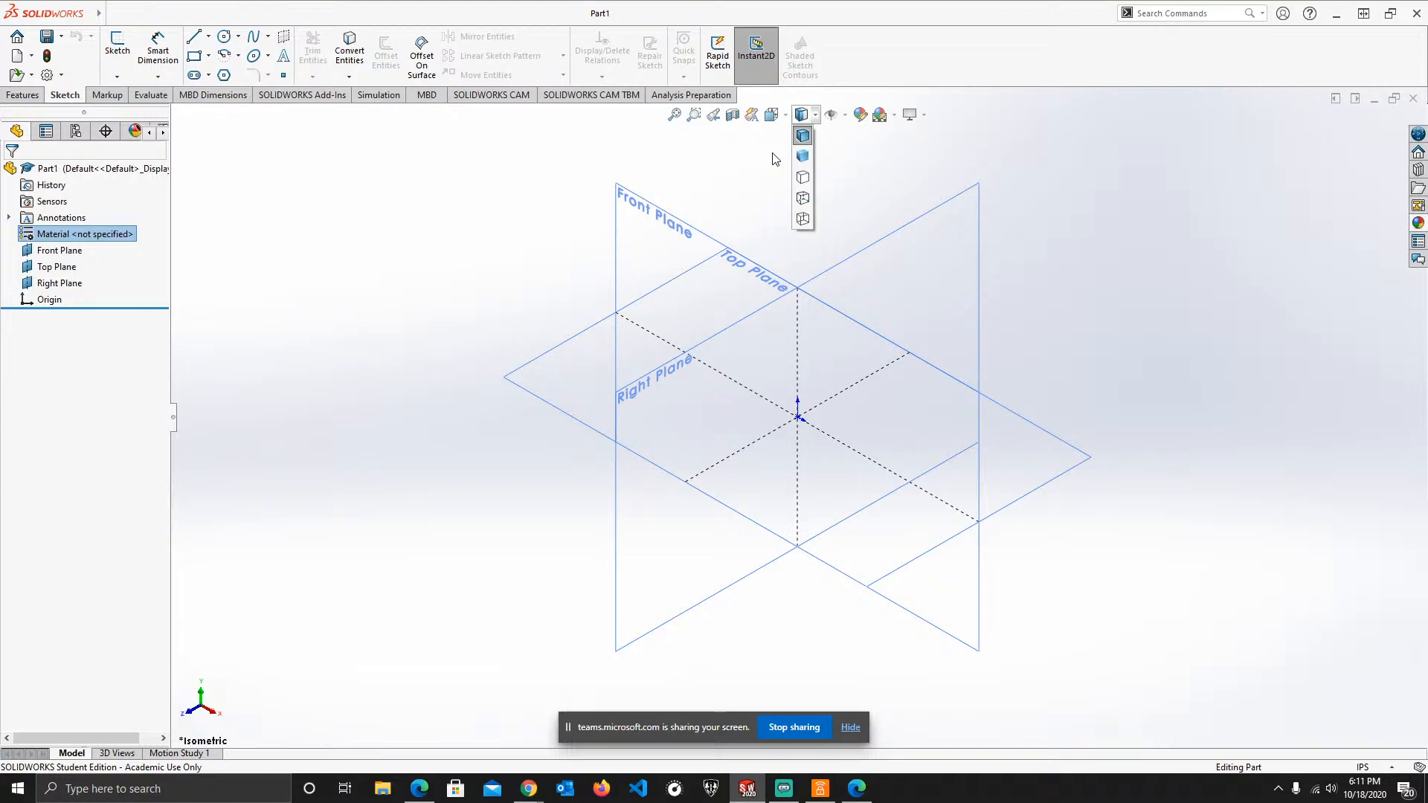
click(722, 177)
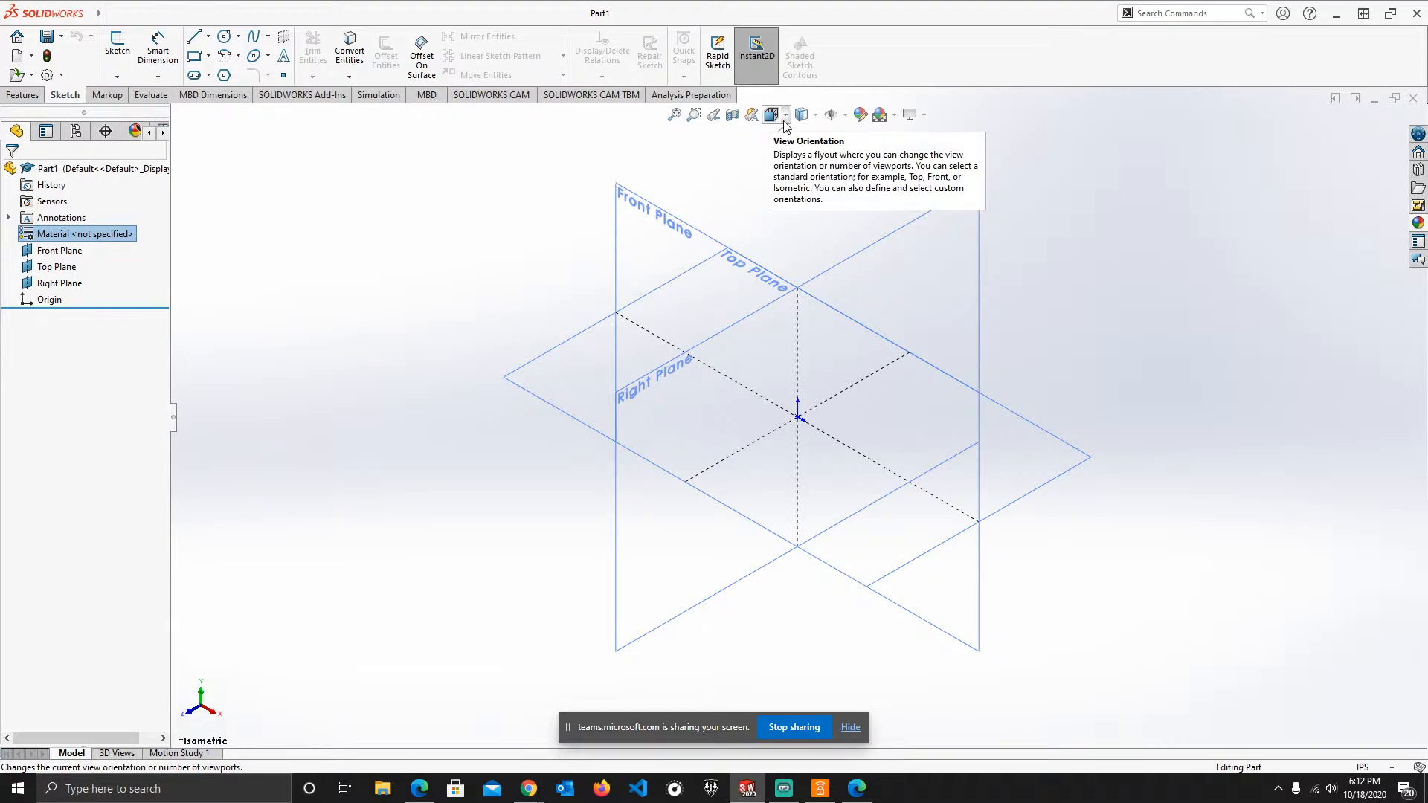
- View the reference planes from the front, left and right standard orientations in turn
click(783, 125)
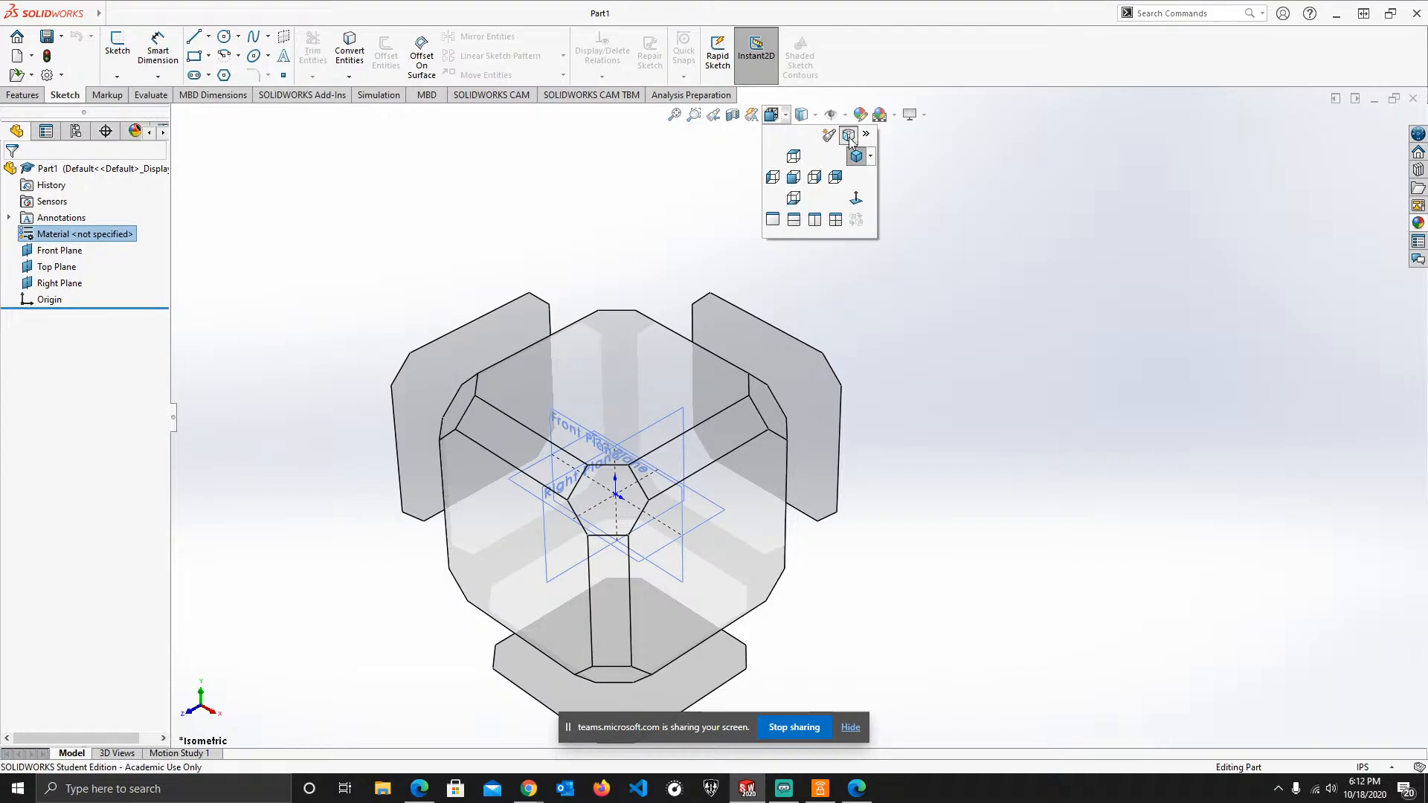
click(791, 178)
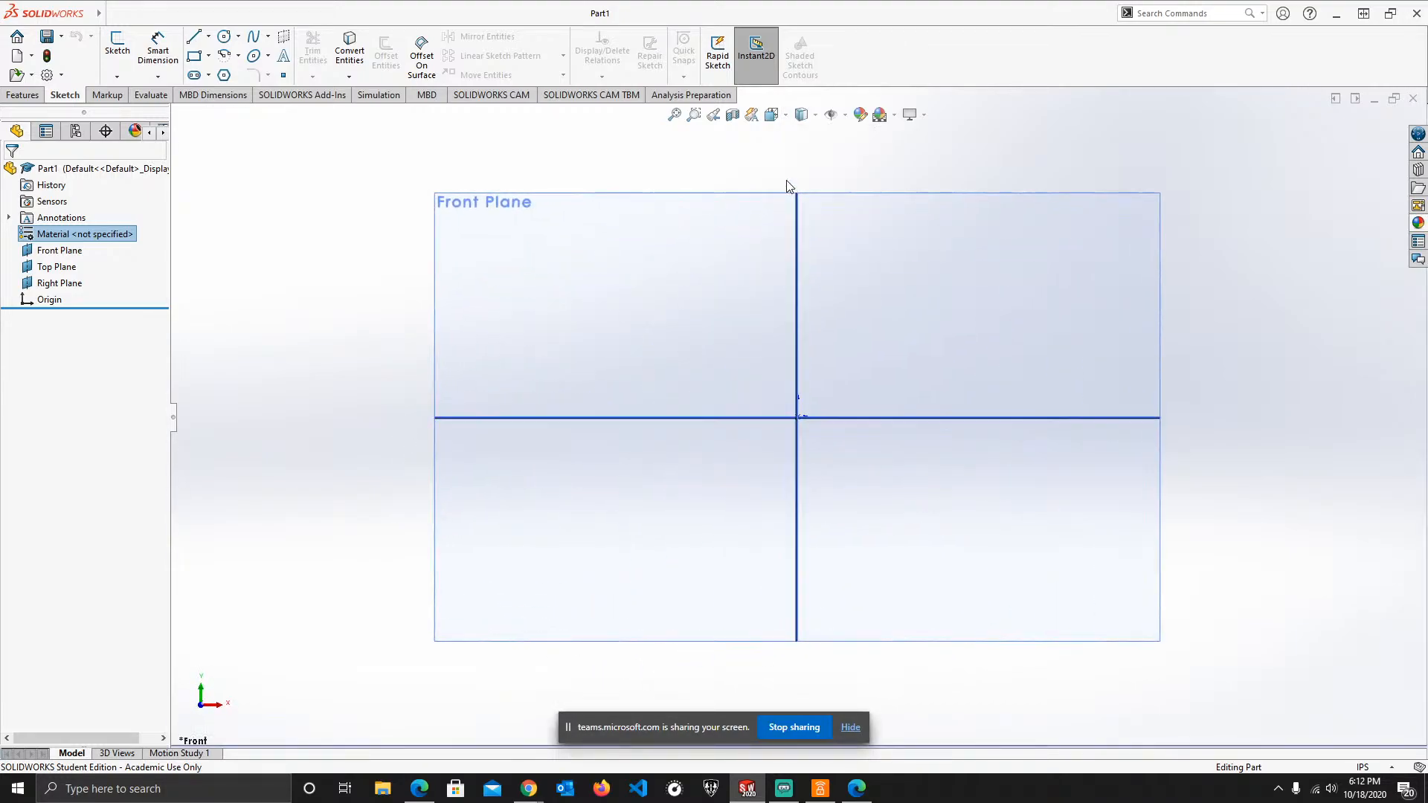
click(783, 116)
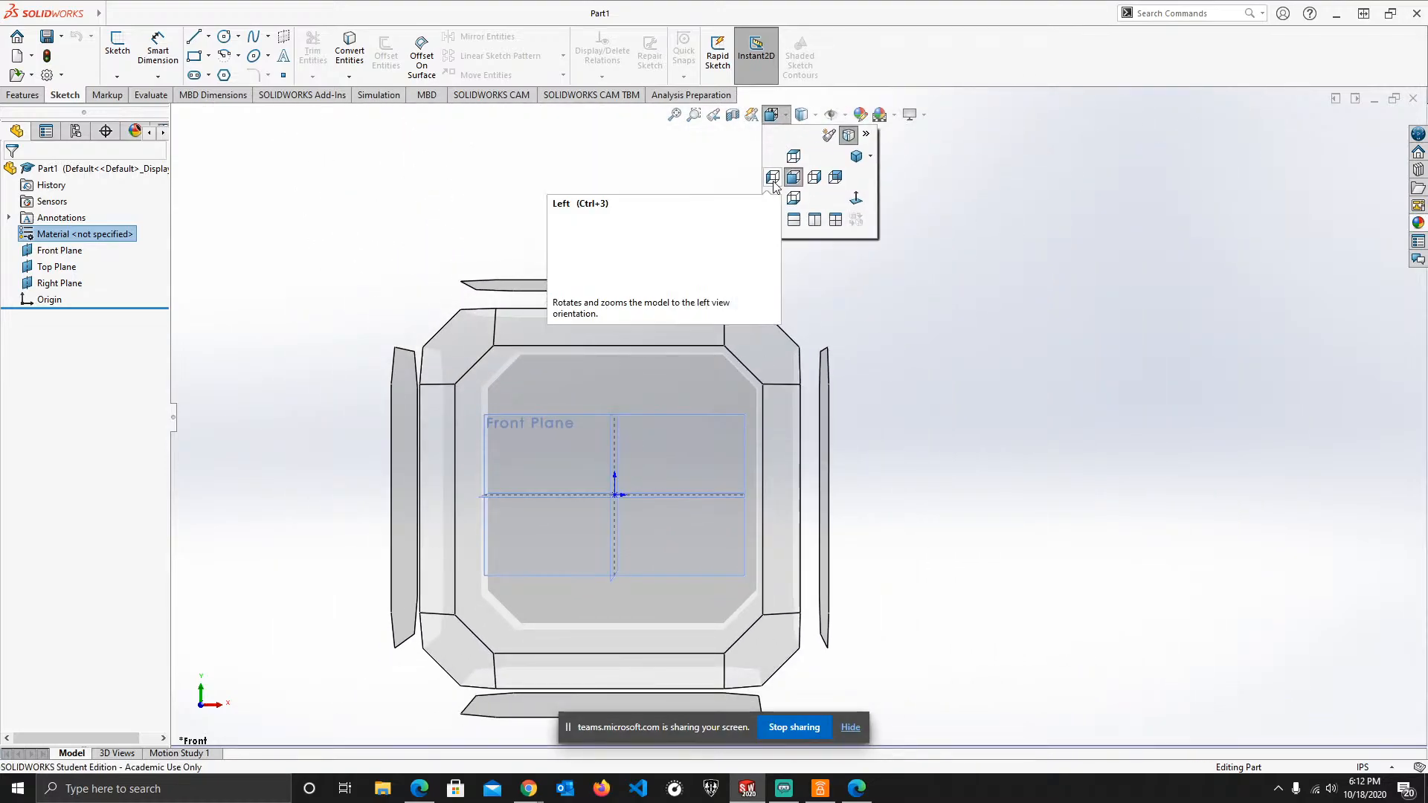
click(772, 178)
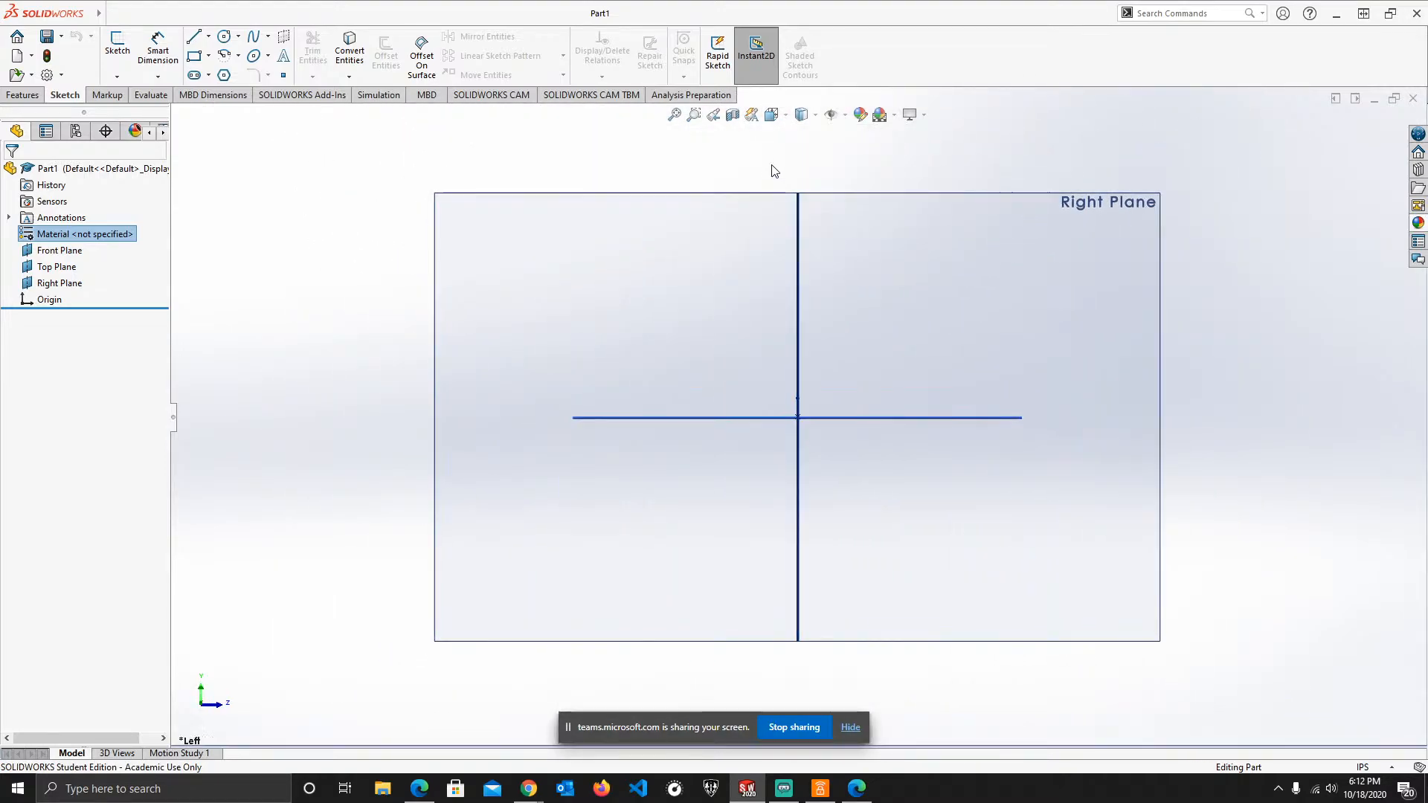
click(771, 115)
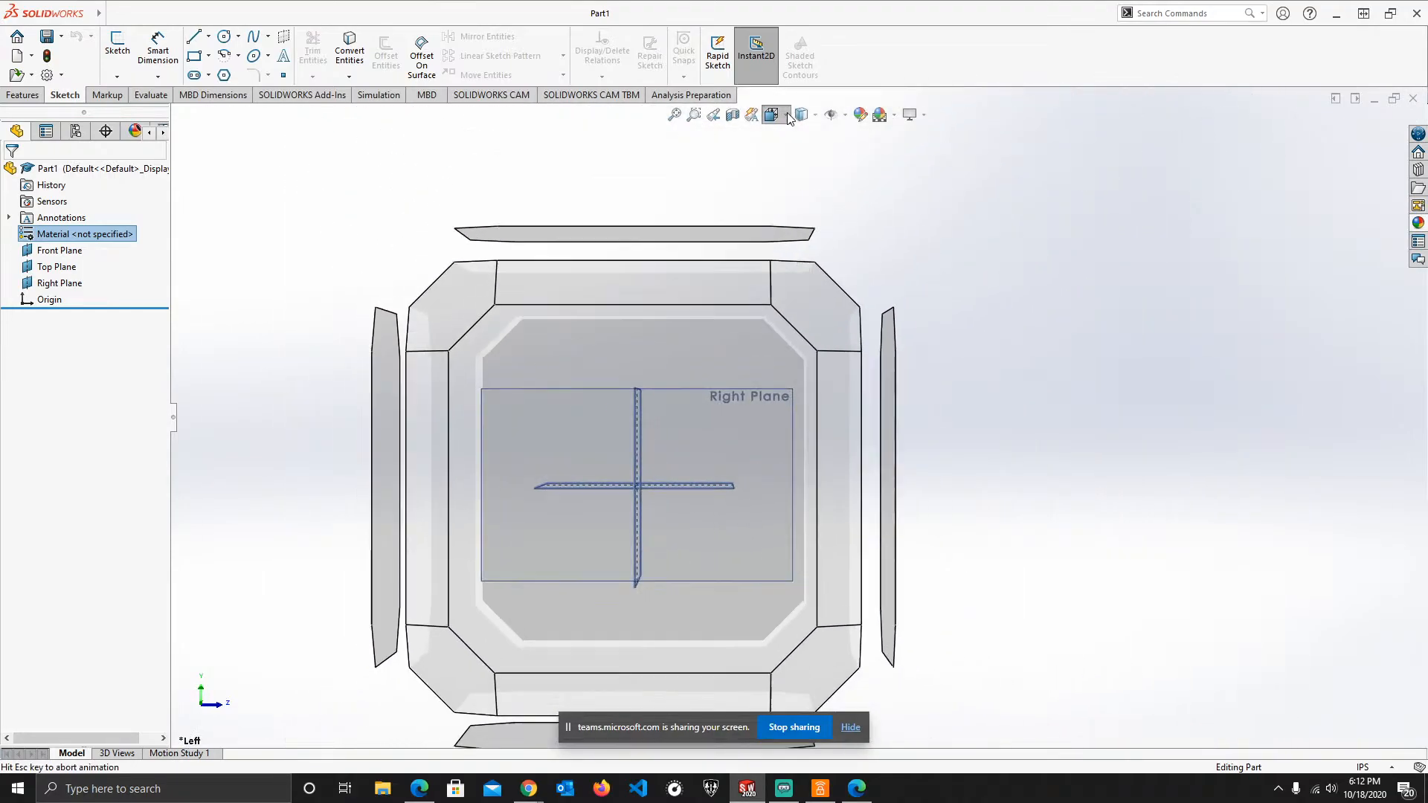
click(817, 180)
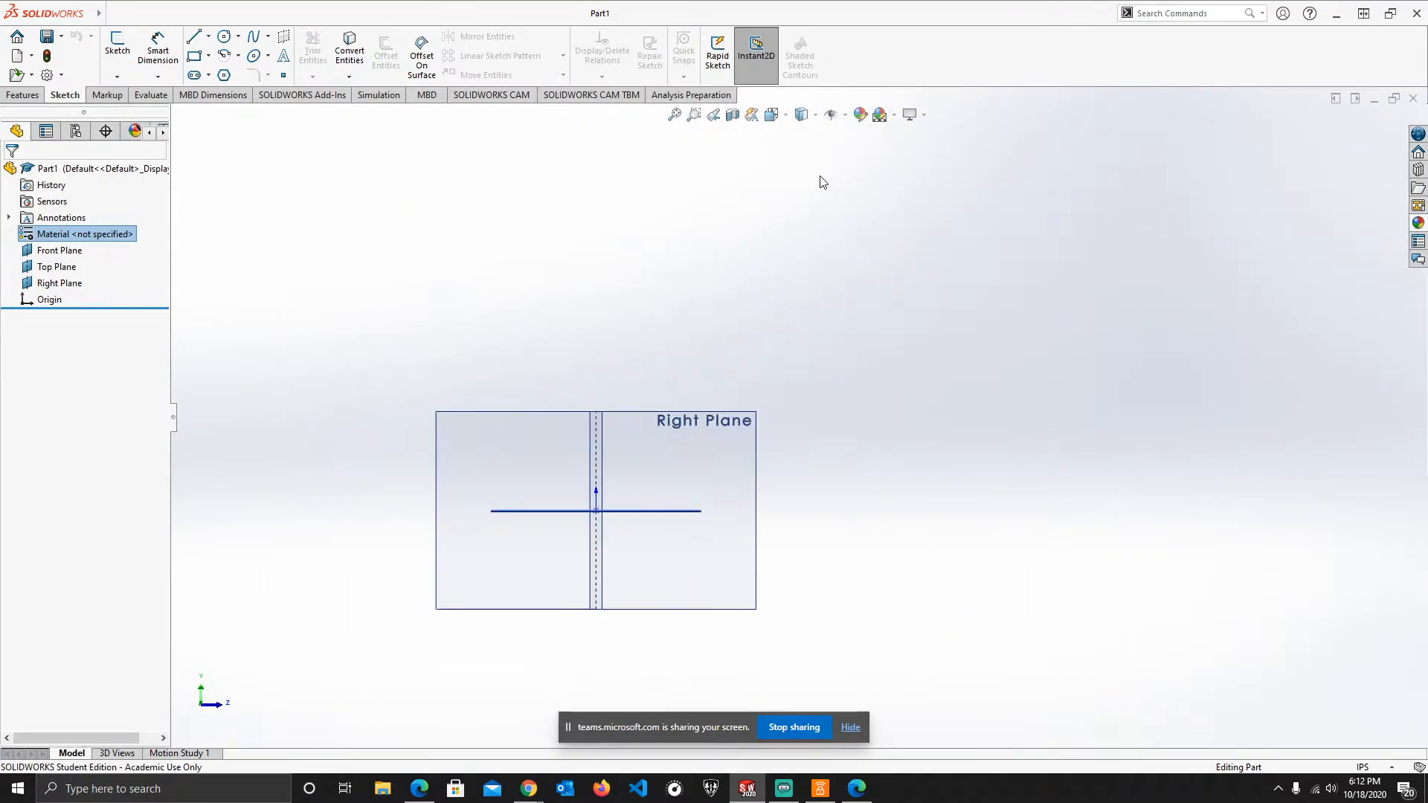
- Split the graphics area into two stacked viewports and make the lower one active
click(771, 115)
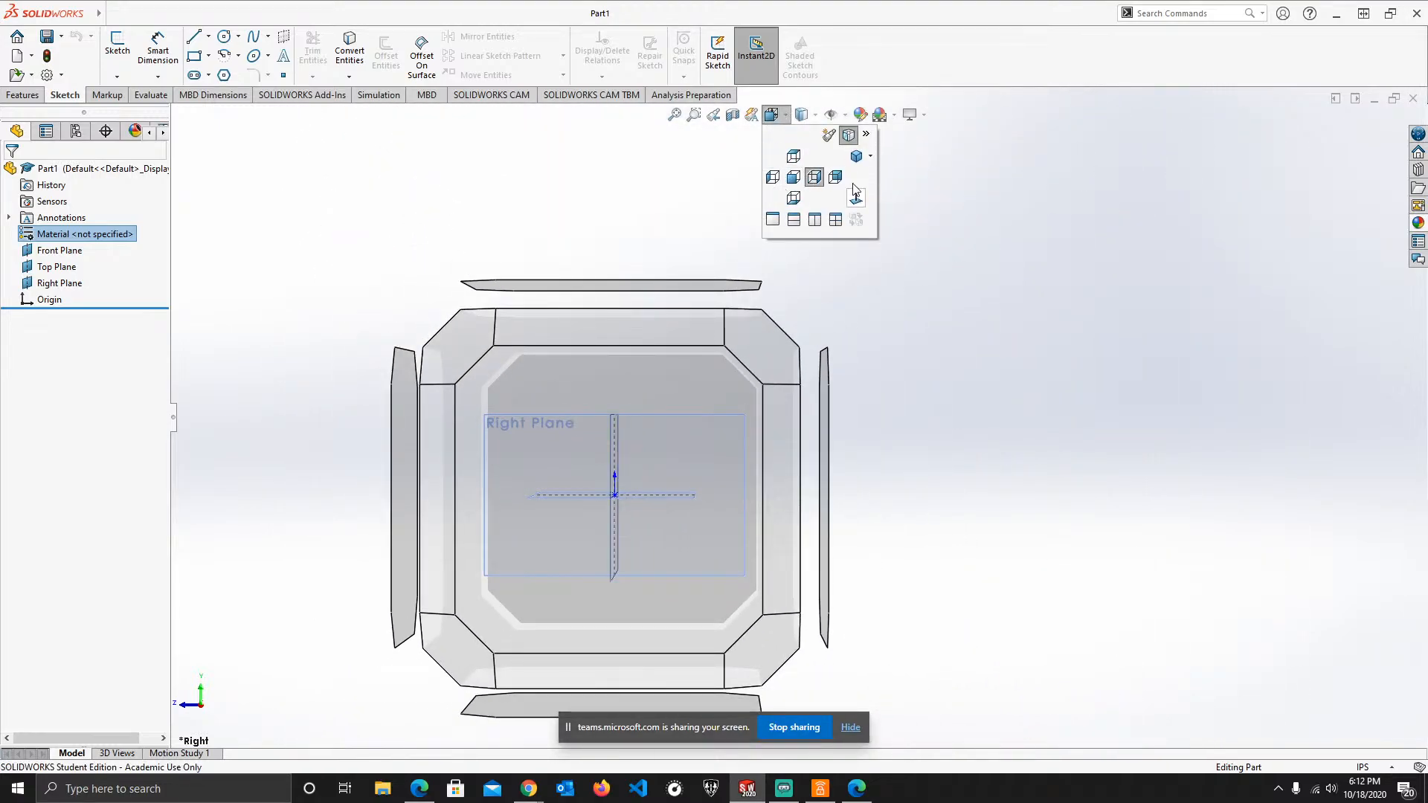
click(793, 221)
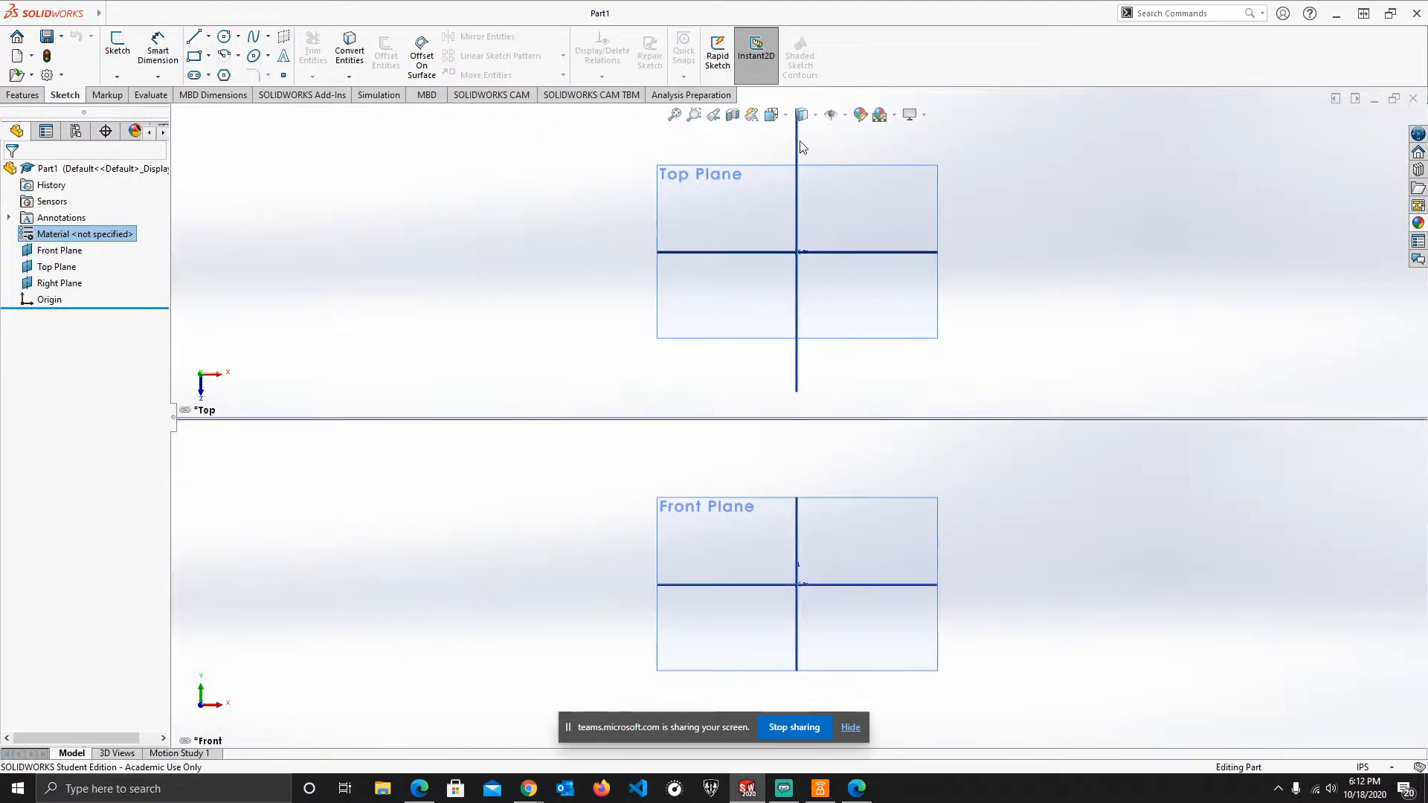
click(1207, 557)
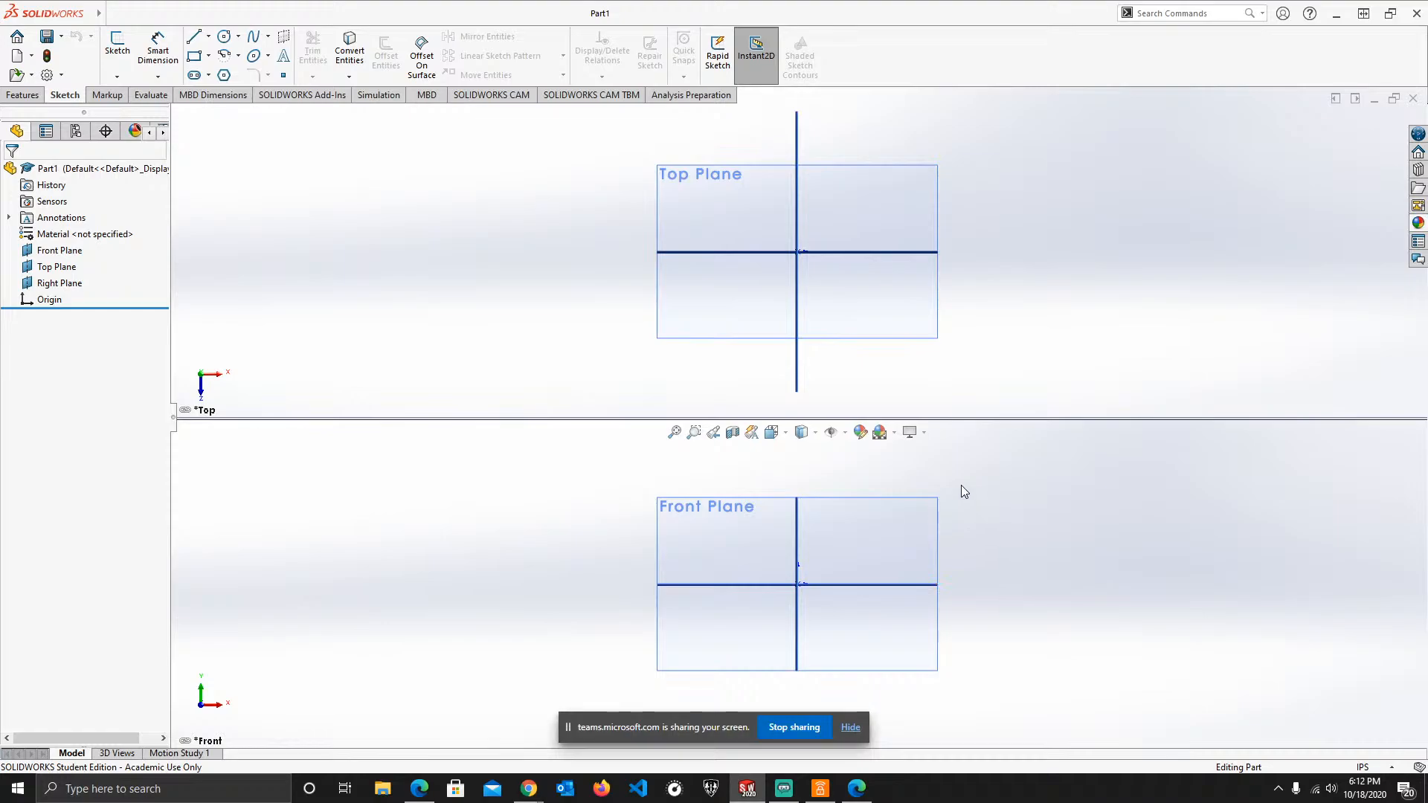
- Try the left orientation in the lower viewport, and finally set that viewport to isometric
click(783, 439)
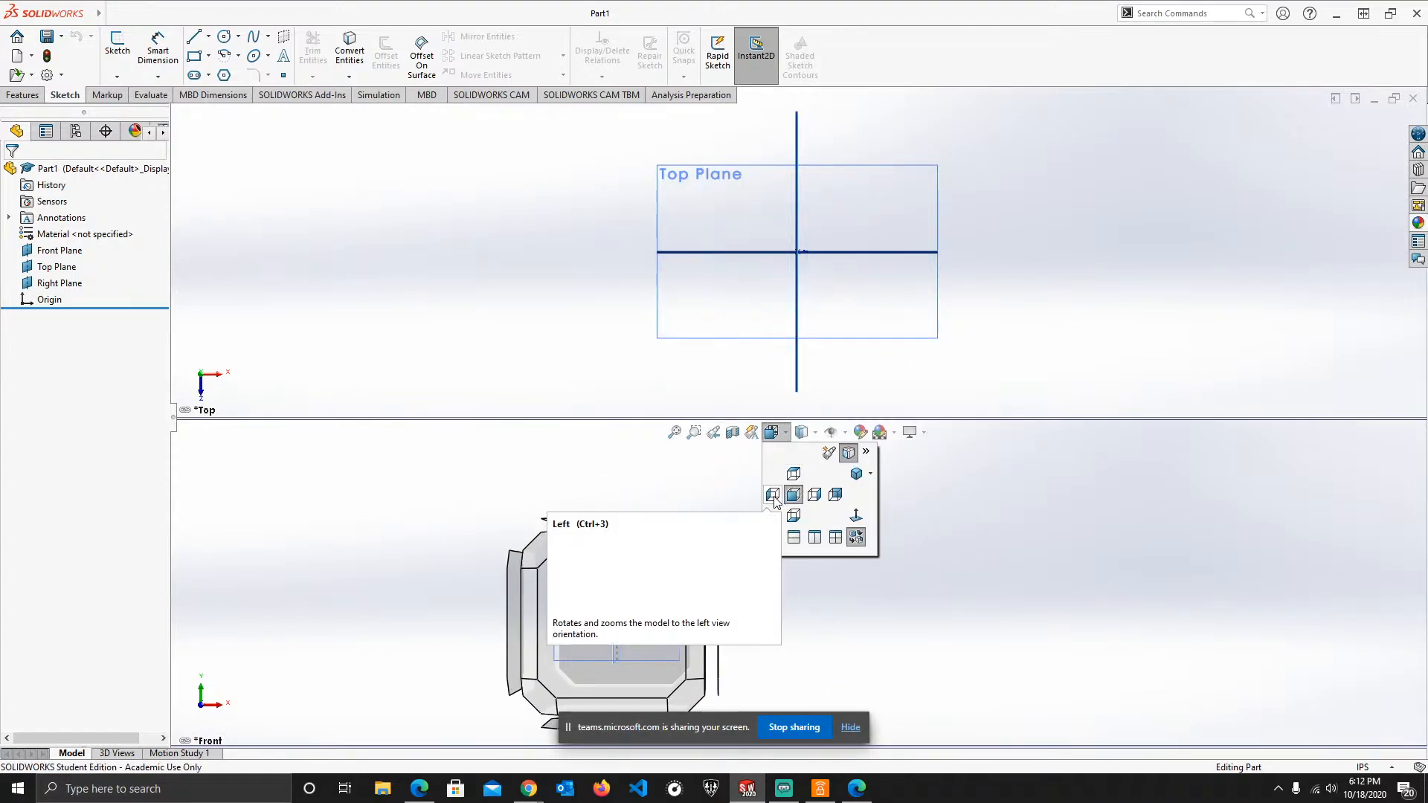
click(772, 495)
click(787, 437)
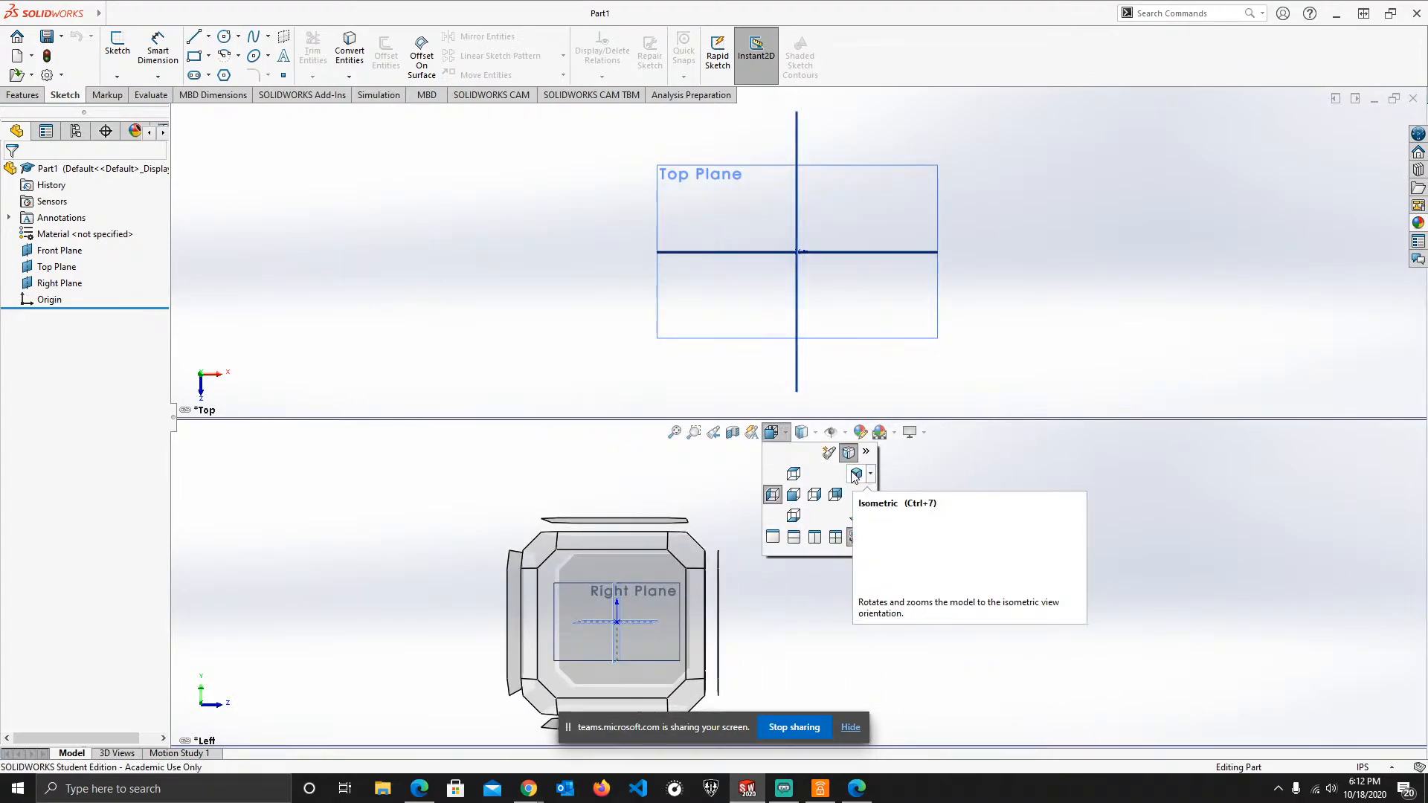
click(854, 476)
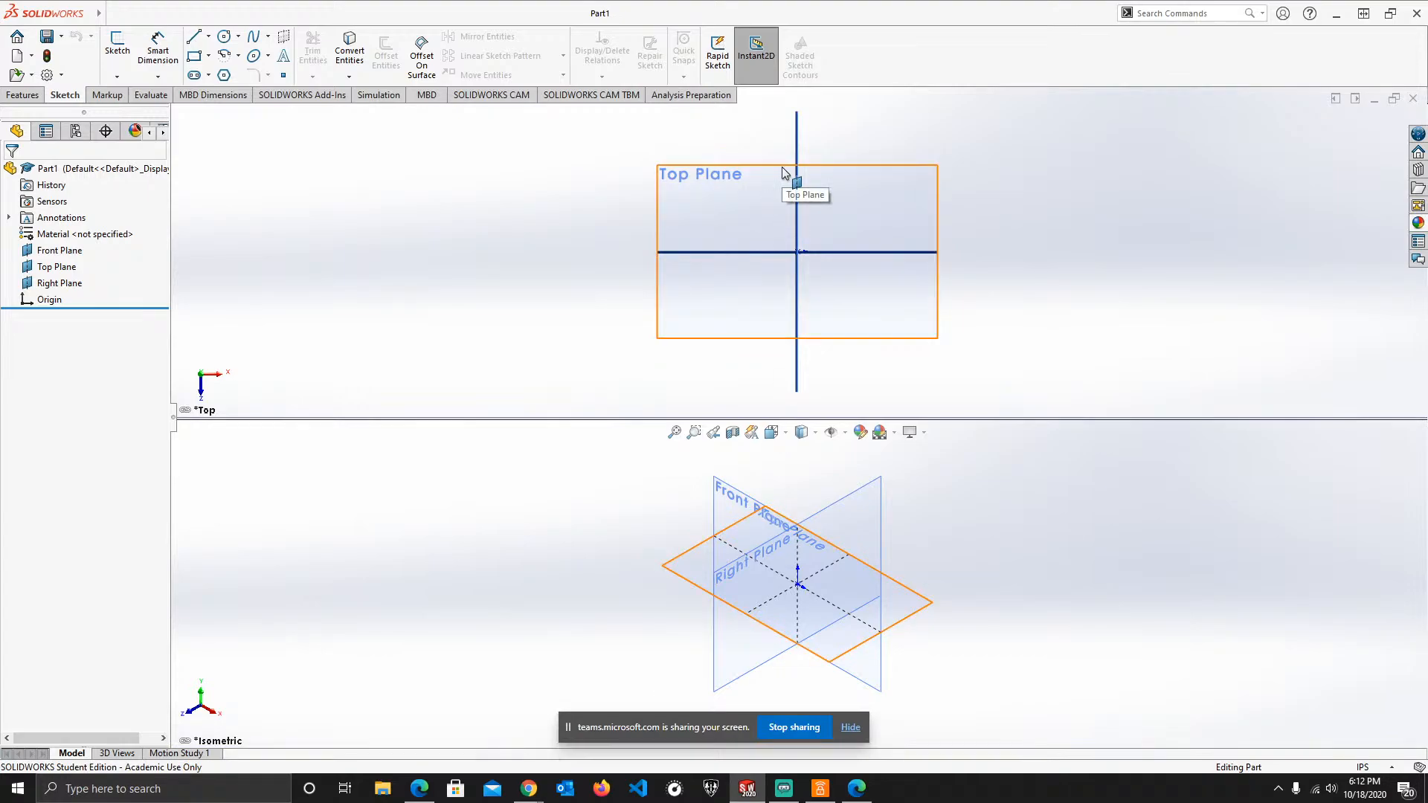
- Return to a single viewport, and split the graphics area into two side-by-side viewports
click(788, 439)
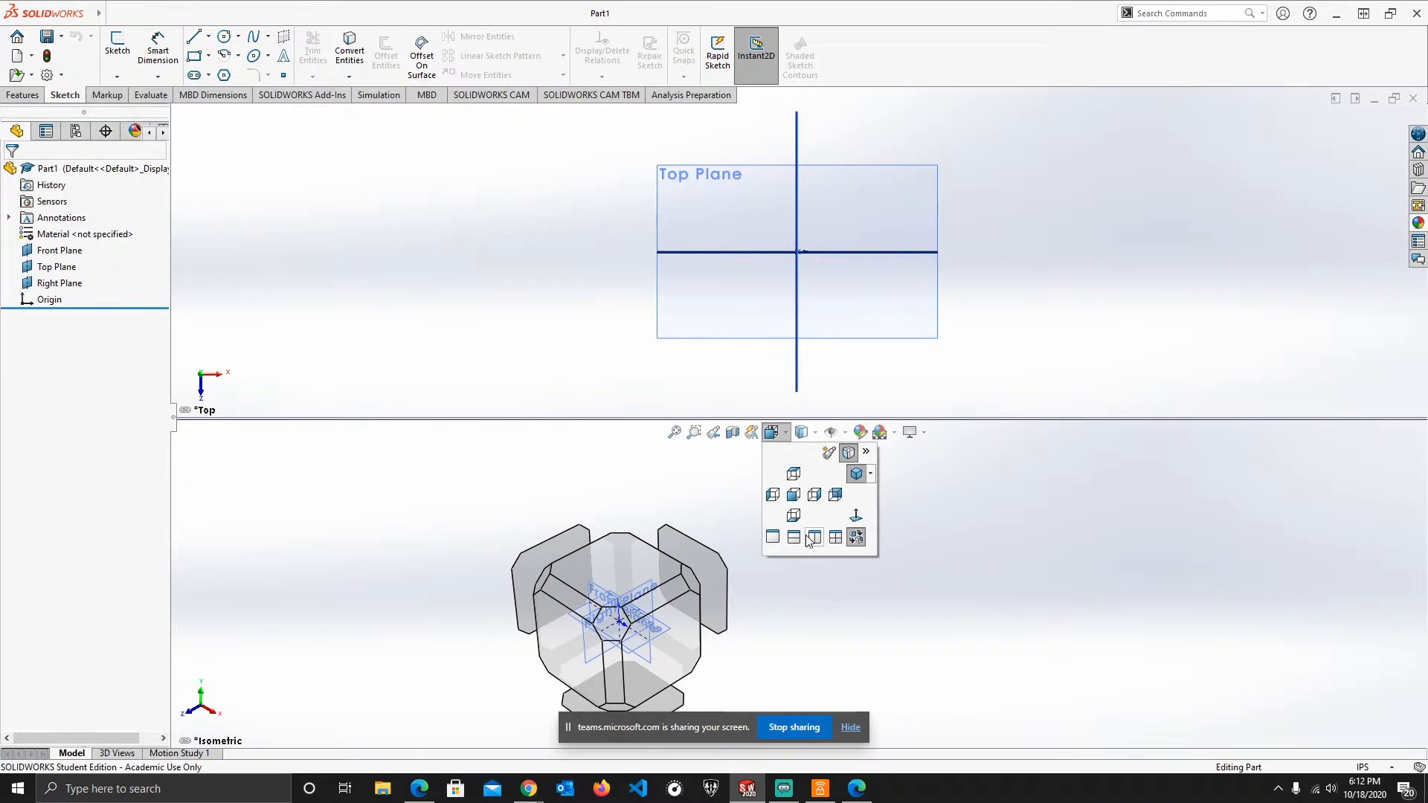
click(772, 537)
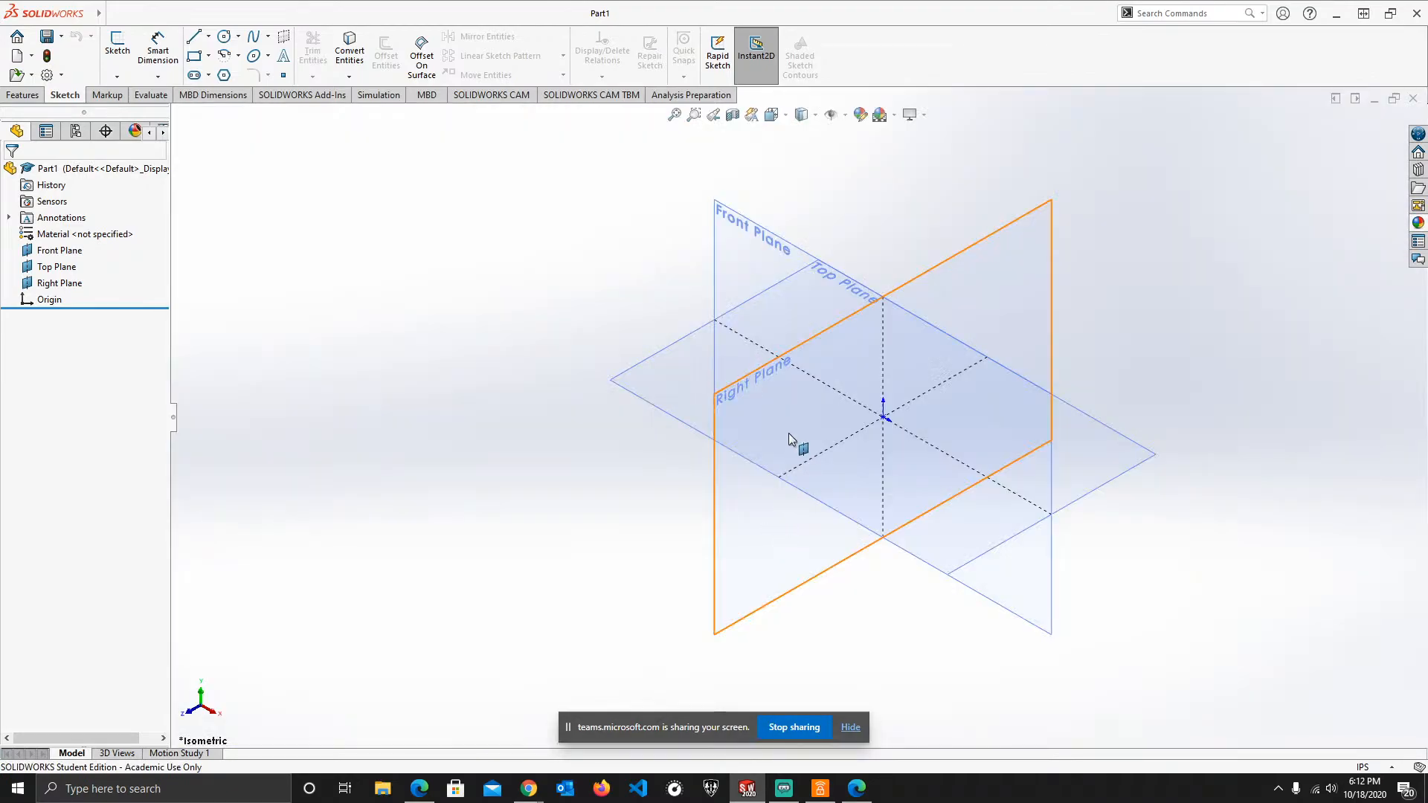
click(781, 118)
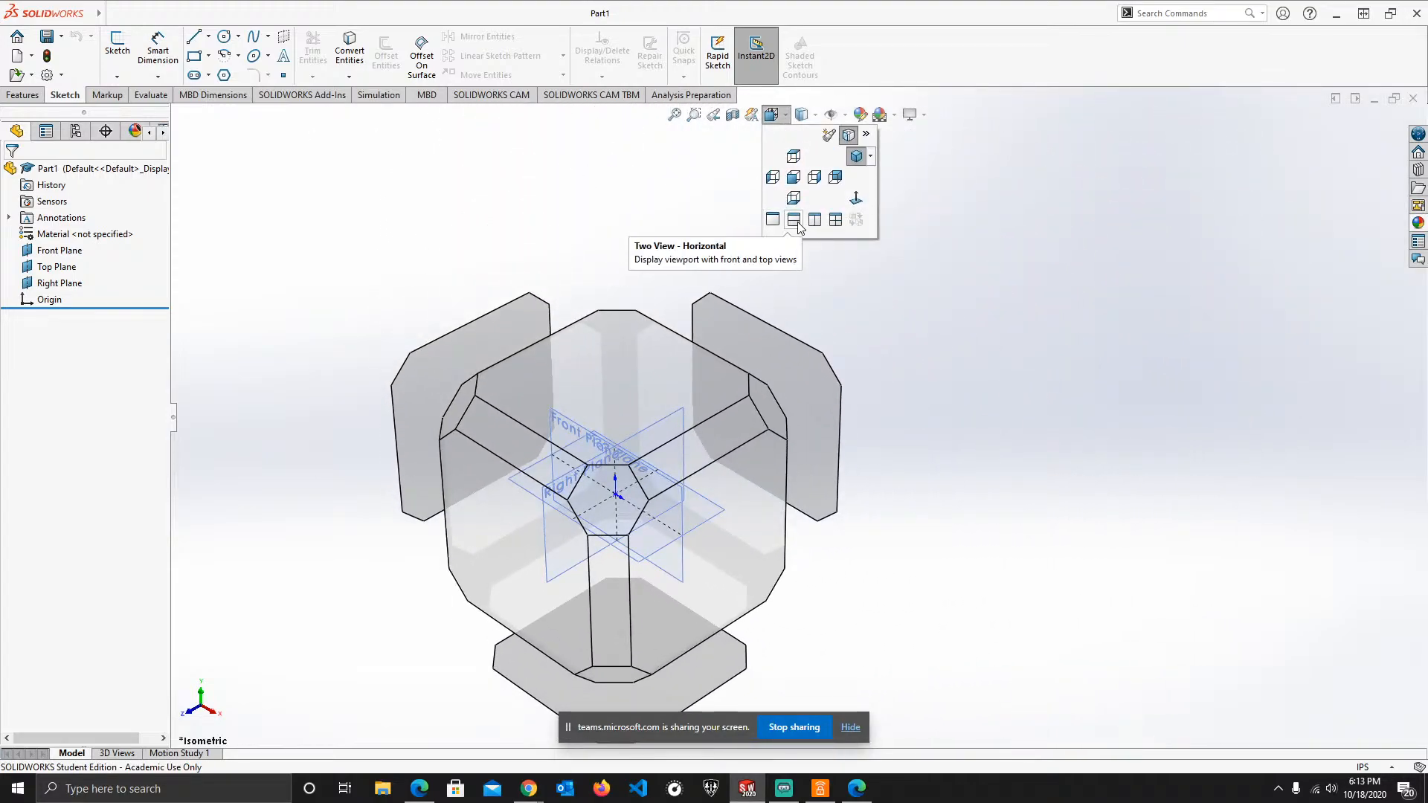
click(818, 225)
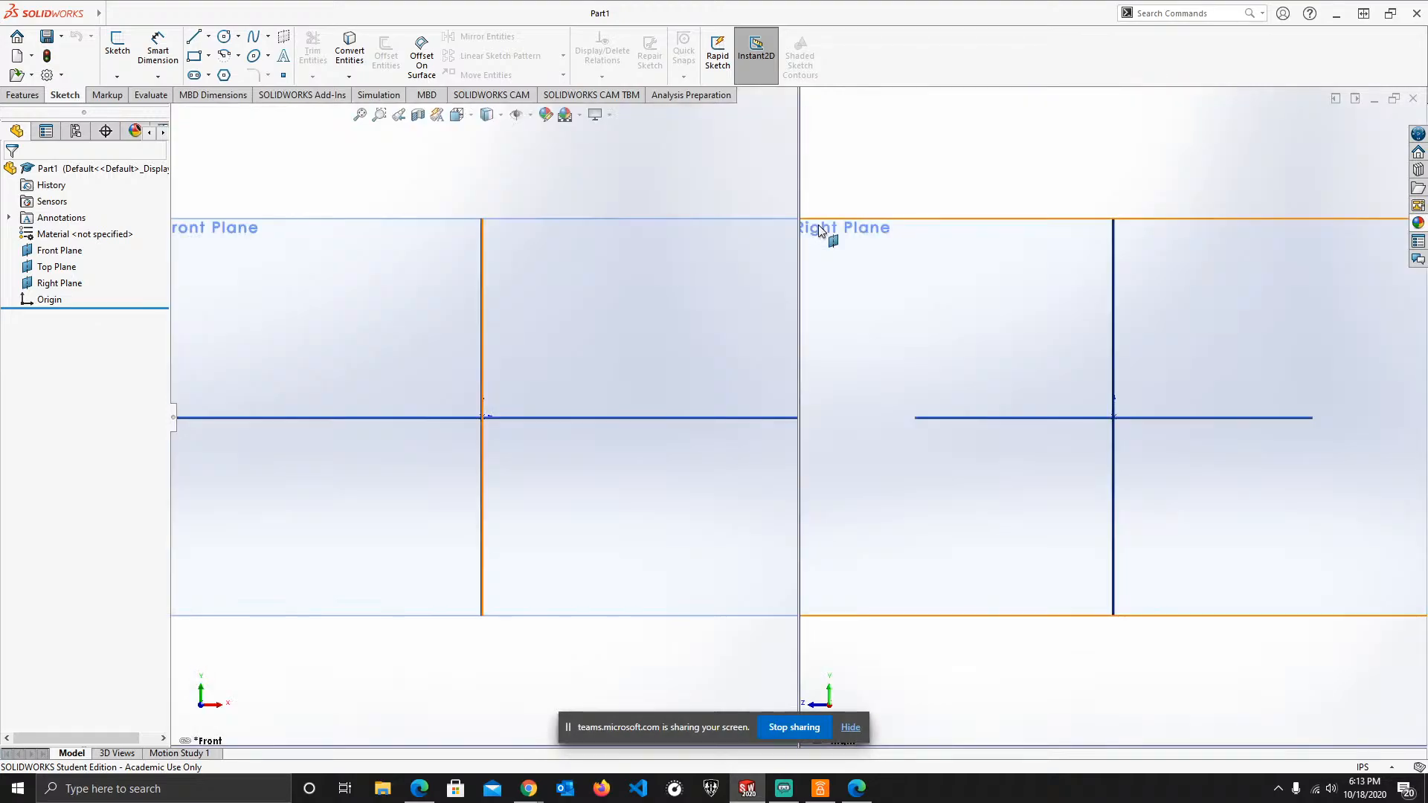
- Try the four-view layout, and finally restore a single viewport showing the front orientation
click(500, 114)
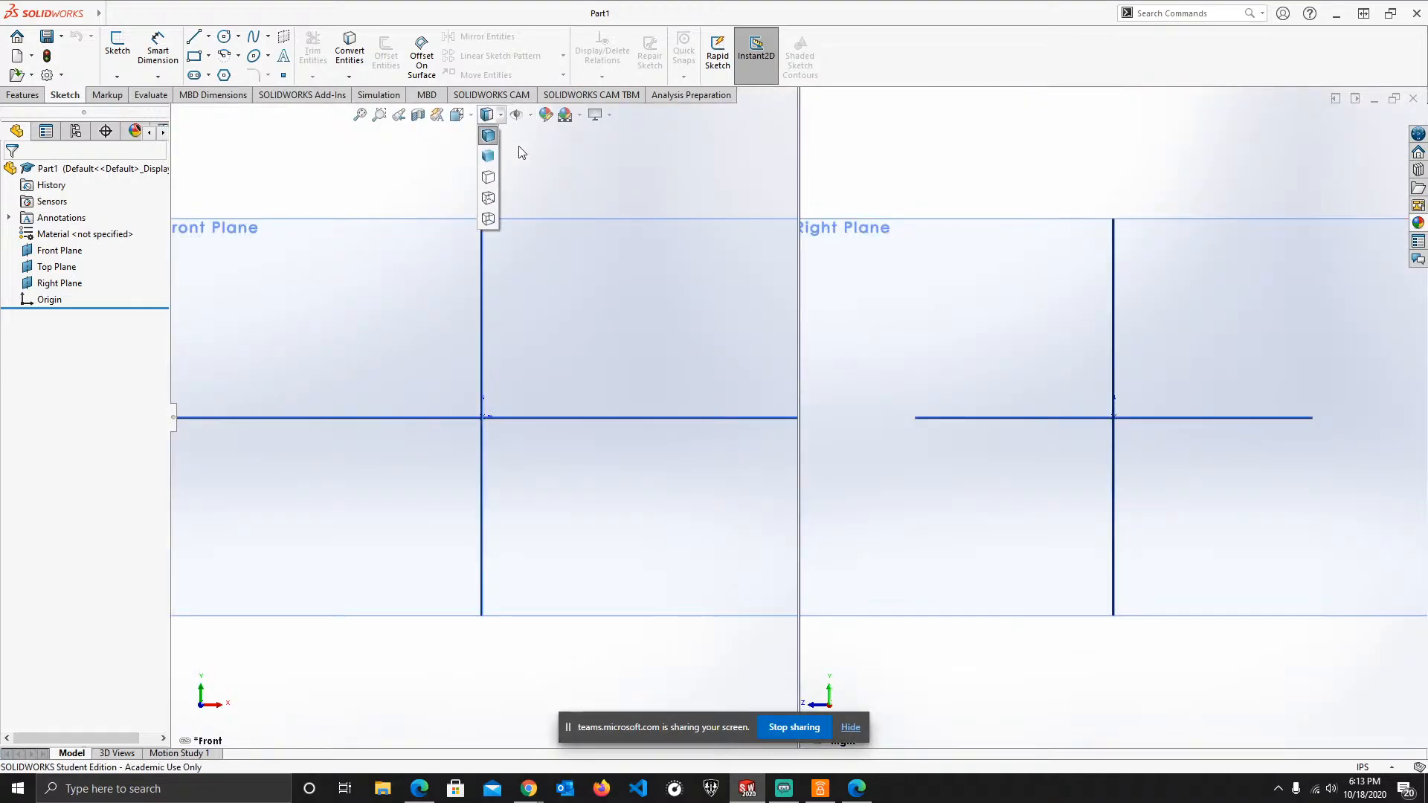
click(458, 115)
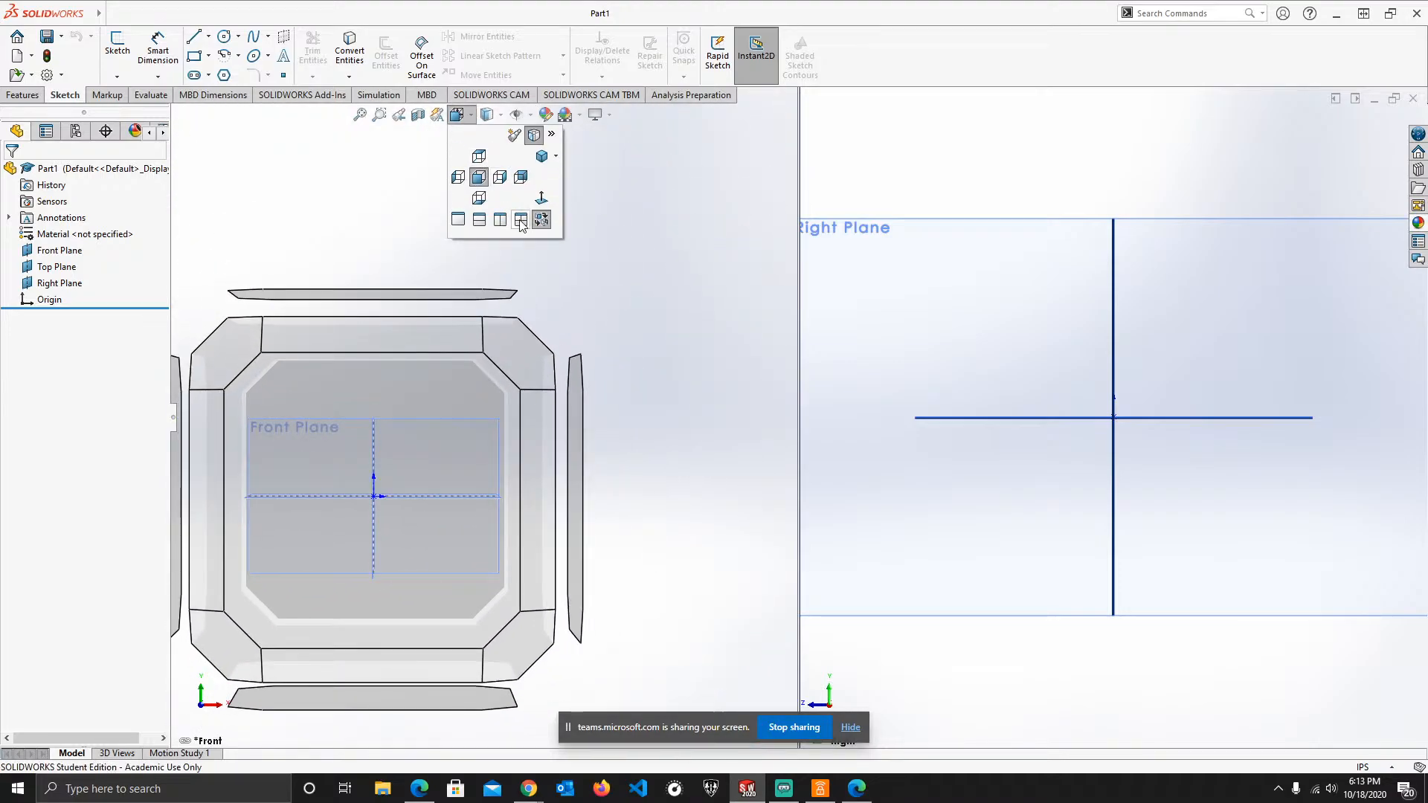
click(520, 220)
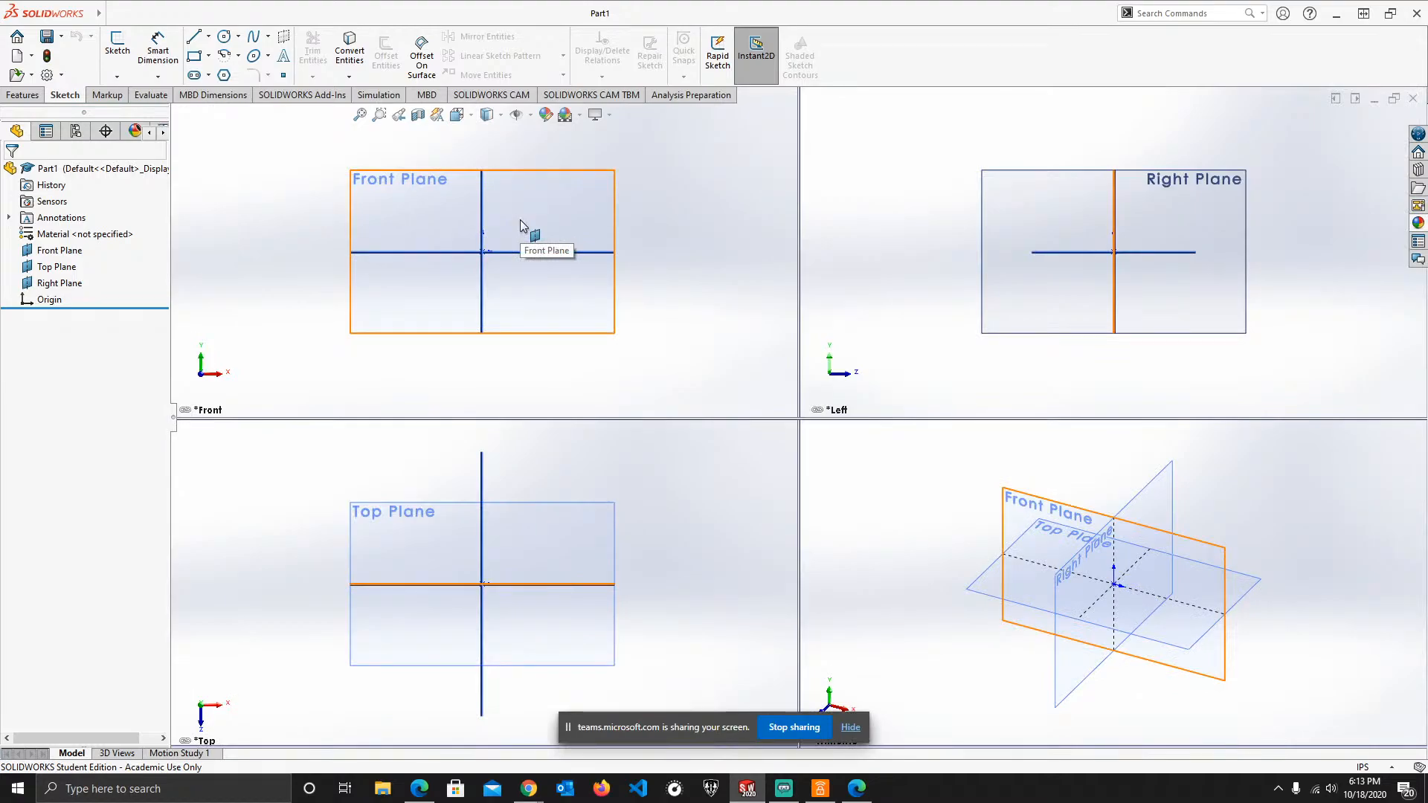
click(469, 120)
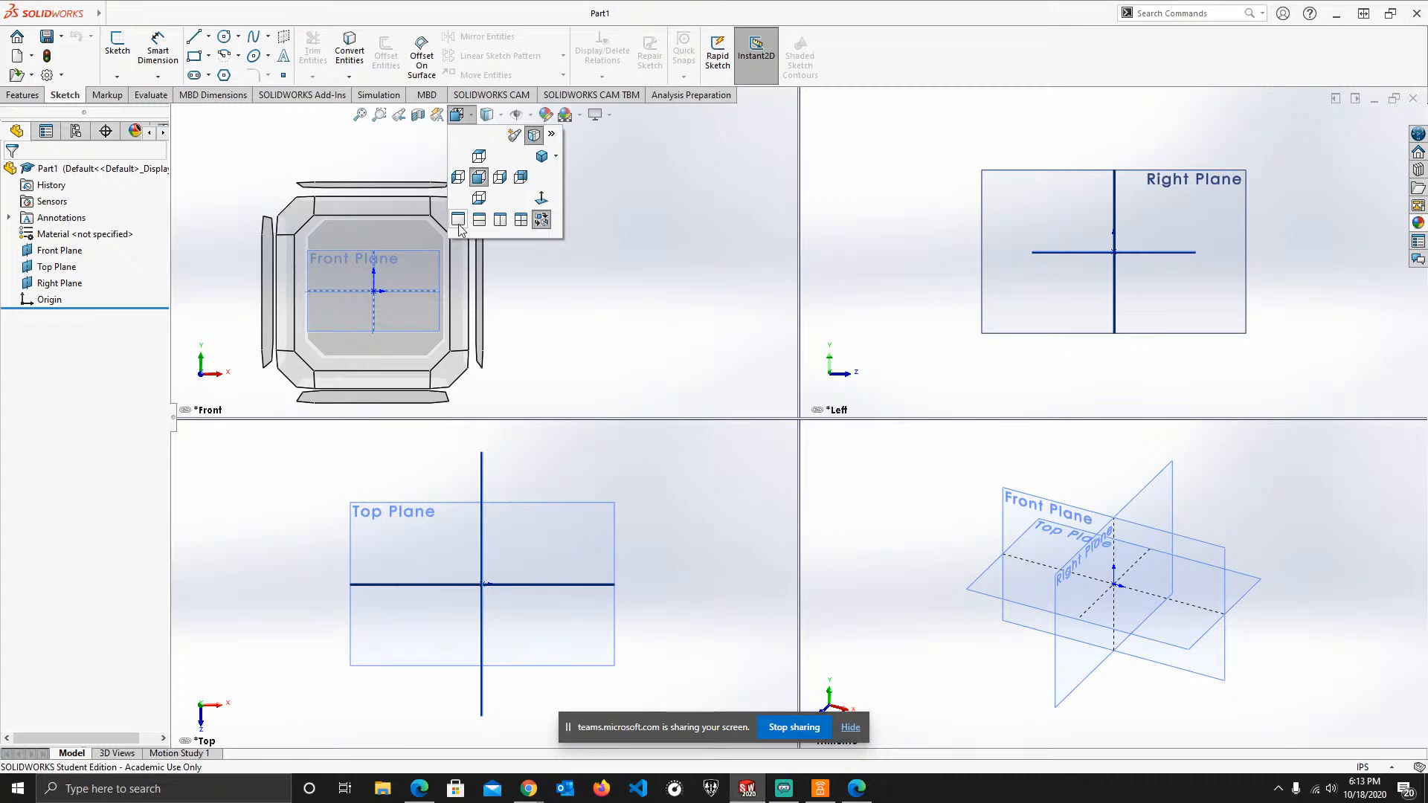
click(458, 221)
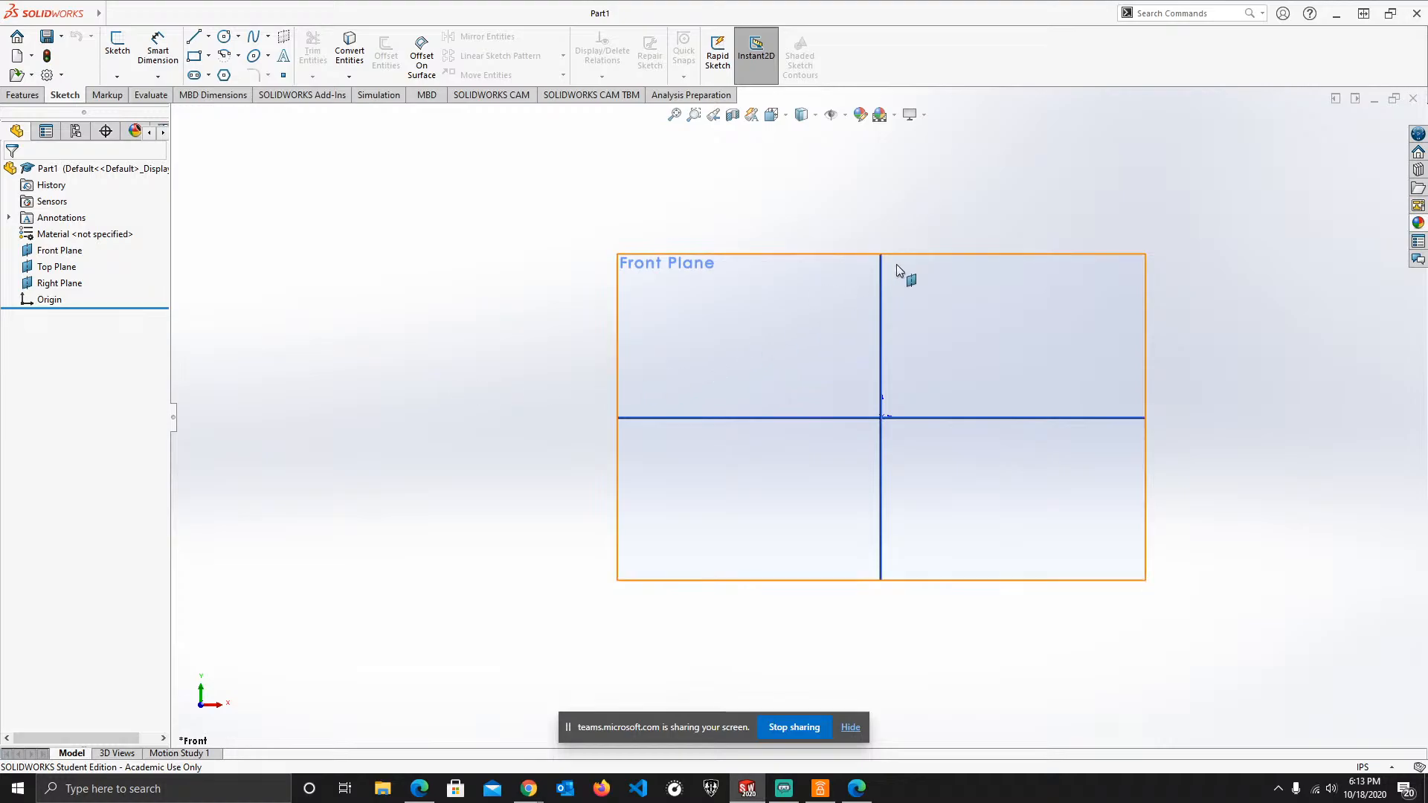
- Zoom in and out repeatedly around different points in the front view to see how the zoom centre shifts the Front Plane
scroll(676, 505, up, 3)
scroll(676, 506, down, 5)
scroll(1185, 335, up, 5)
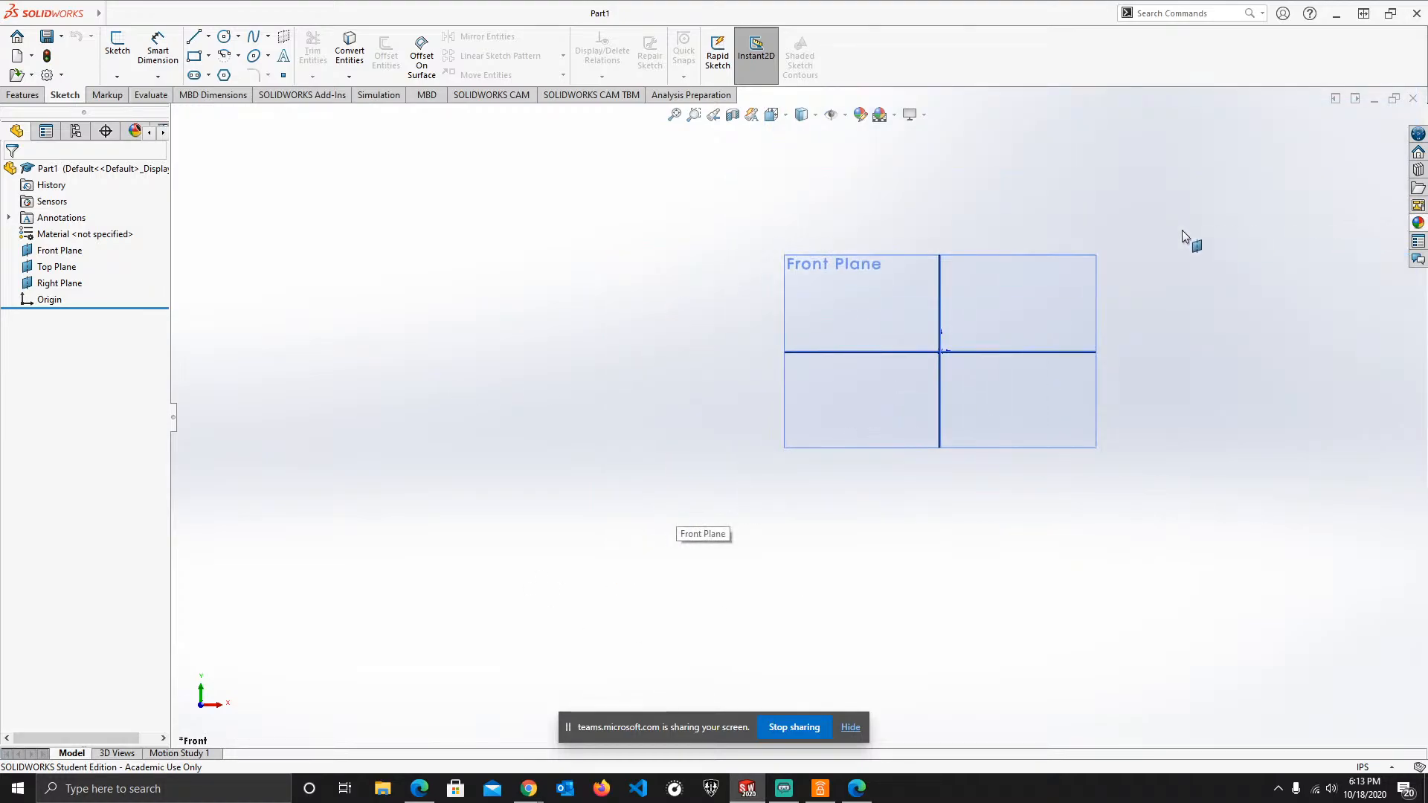
scroll(1180, 227, down, 4)
scroll(801, 485, up, 5)
scroll(784, 482, up, 2)
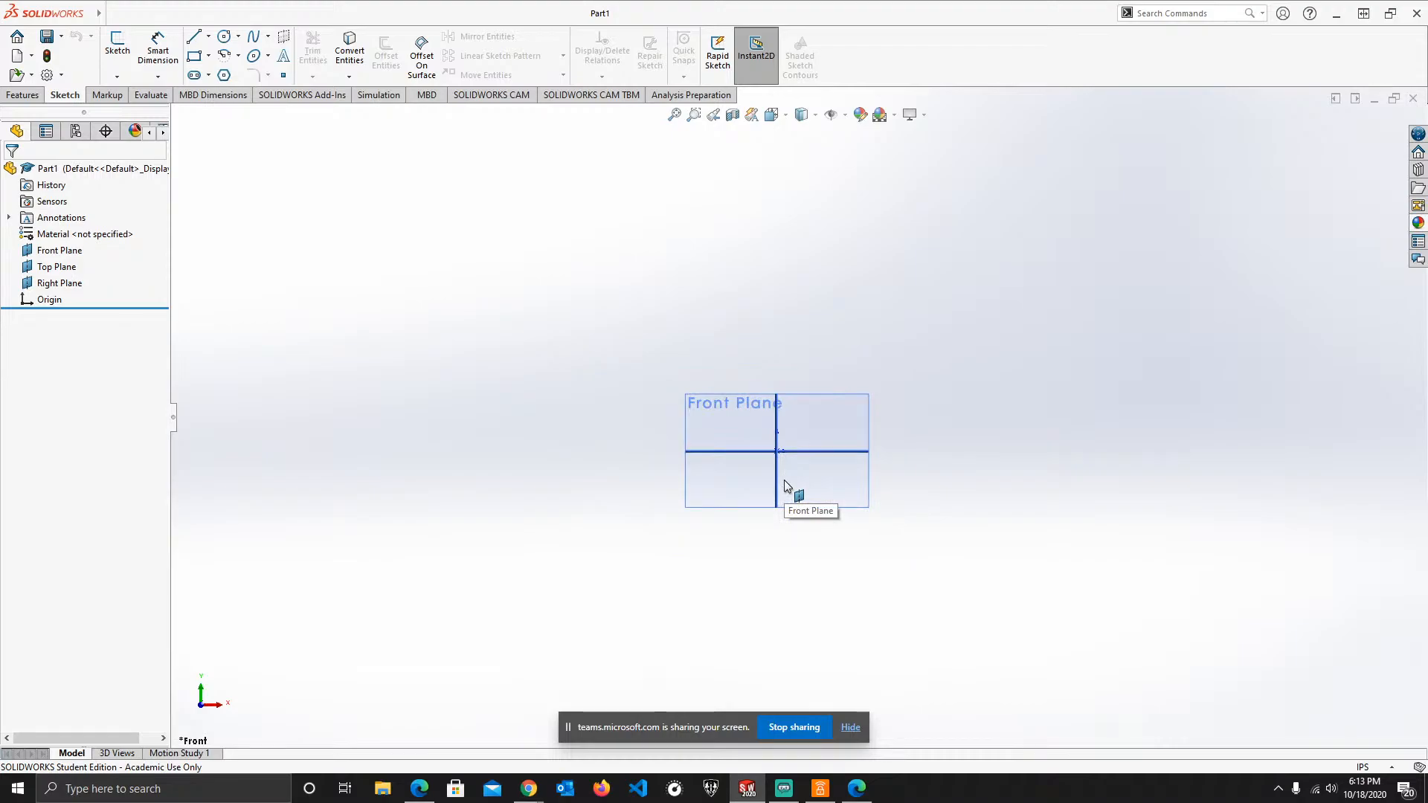
scroll(786, 492, up, 2)
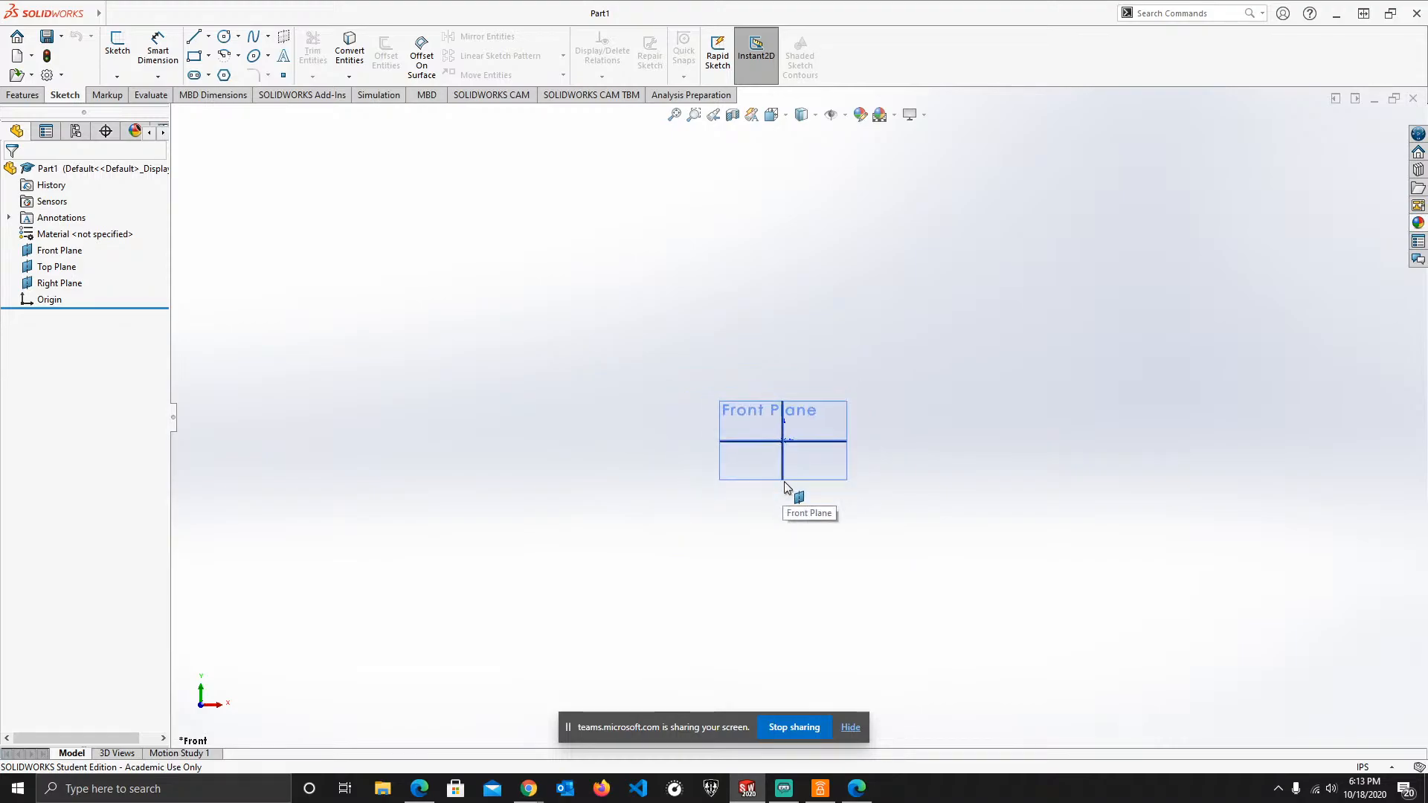
scroll(917, 395, down, 5)
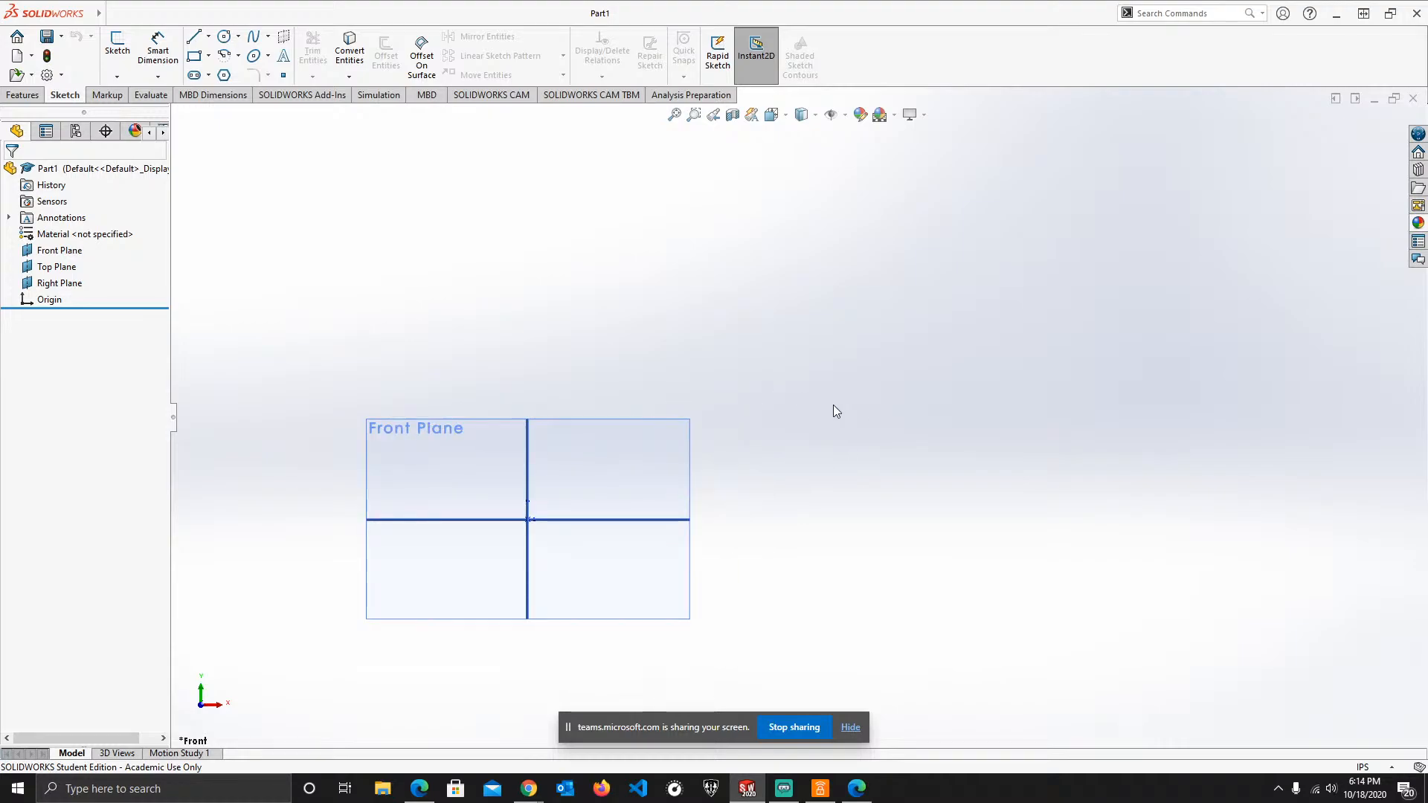
scroll(727, 455, down, 1)
scroll(811, 376, down, 2)
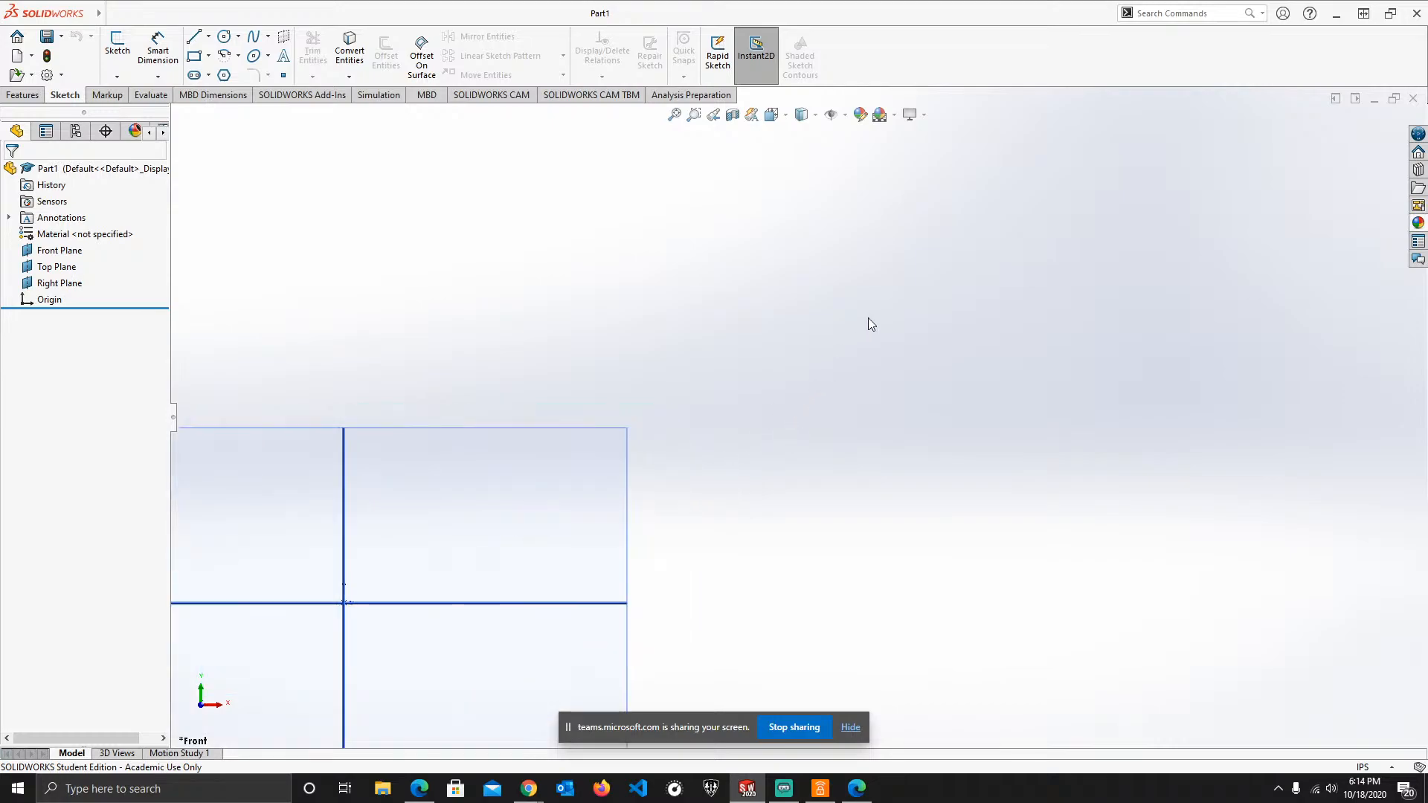
scroll(913, 235, down, 1)
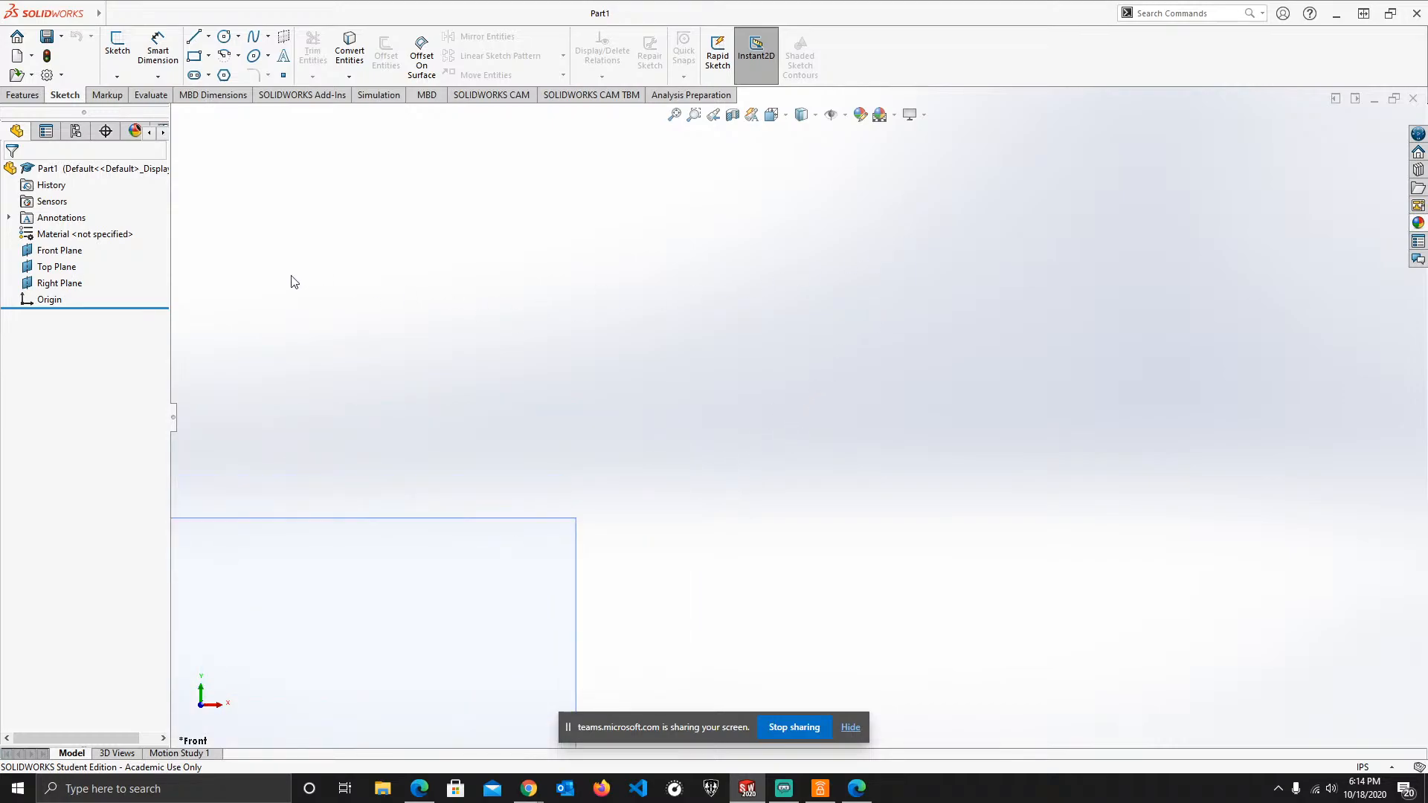
scroll(459, 408, up, 4)
scroll(773, 410, up, 6)
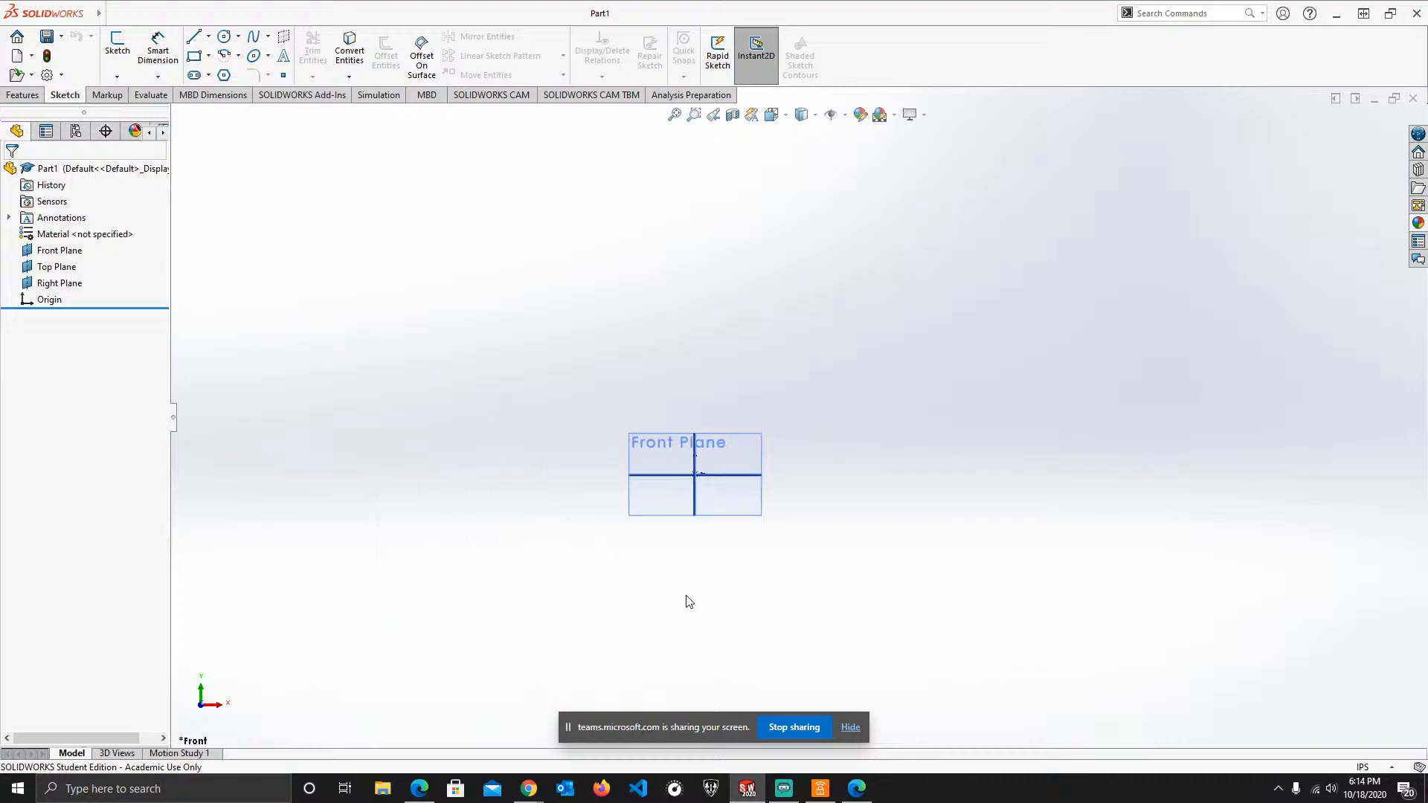
scroll(719, 491, down, 2)
scroll(719, 497, down, 10)
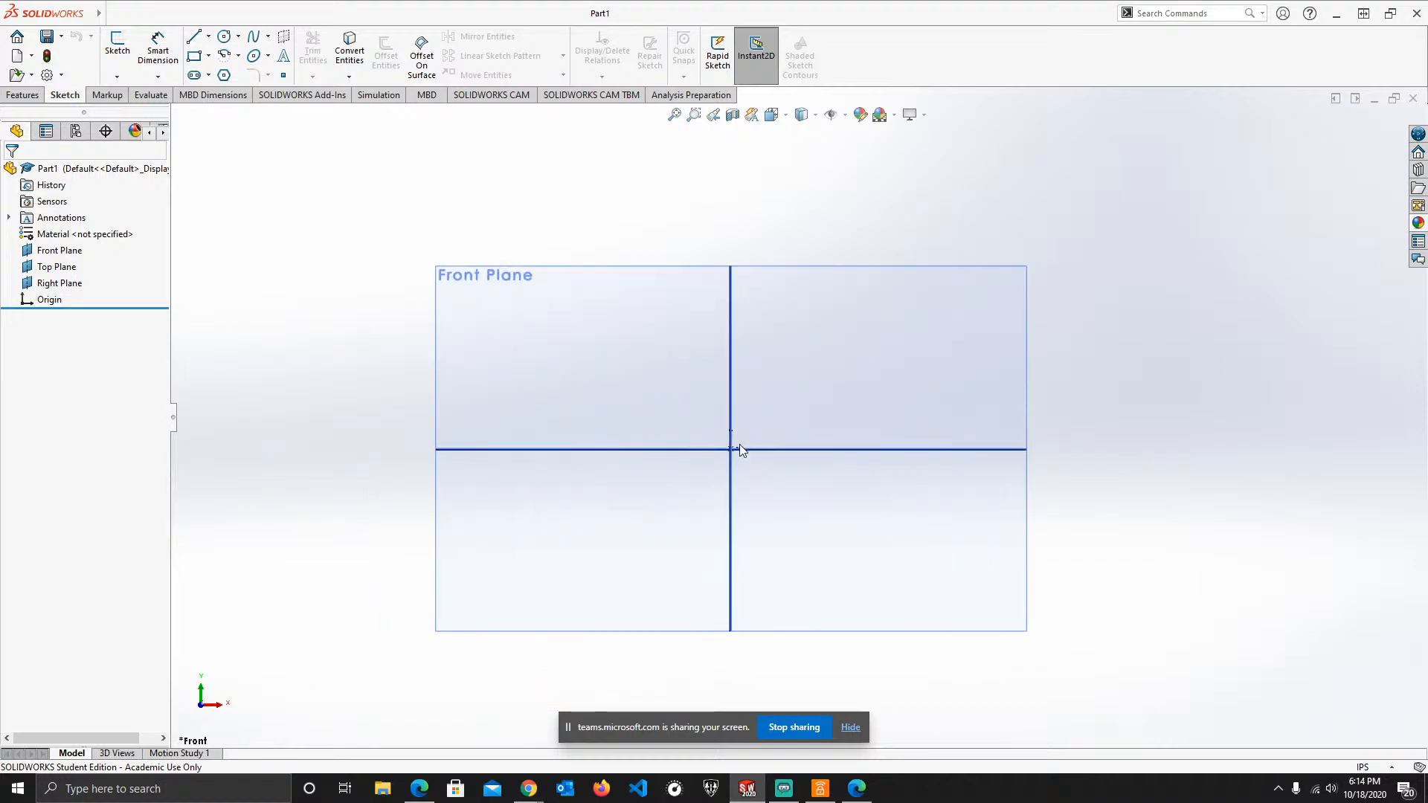
scroll(737, 446, up, 6)
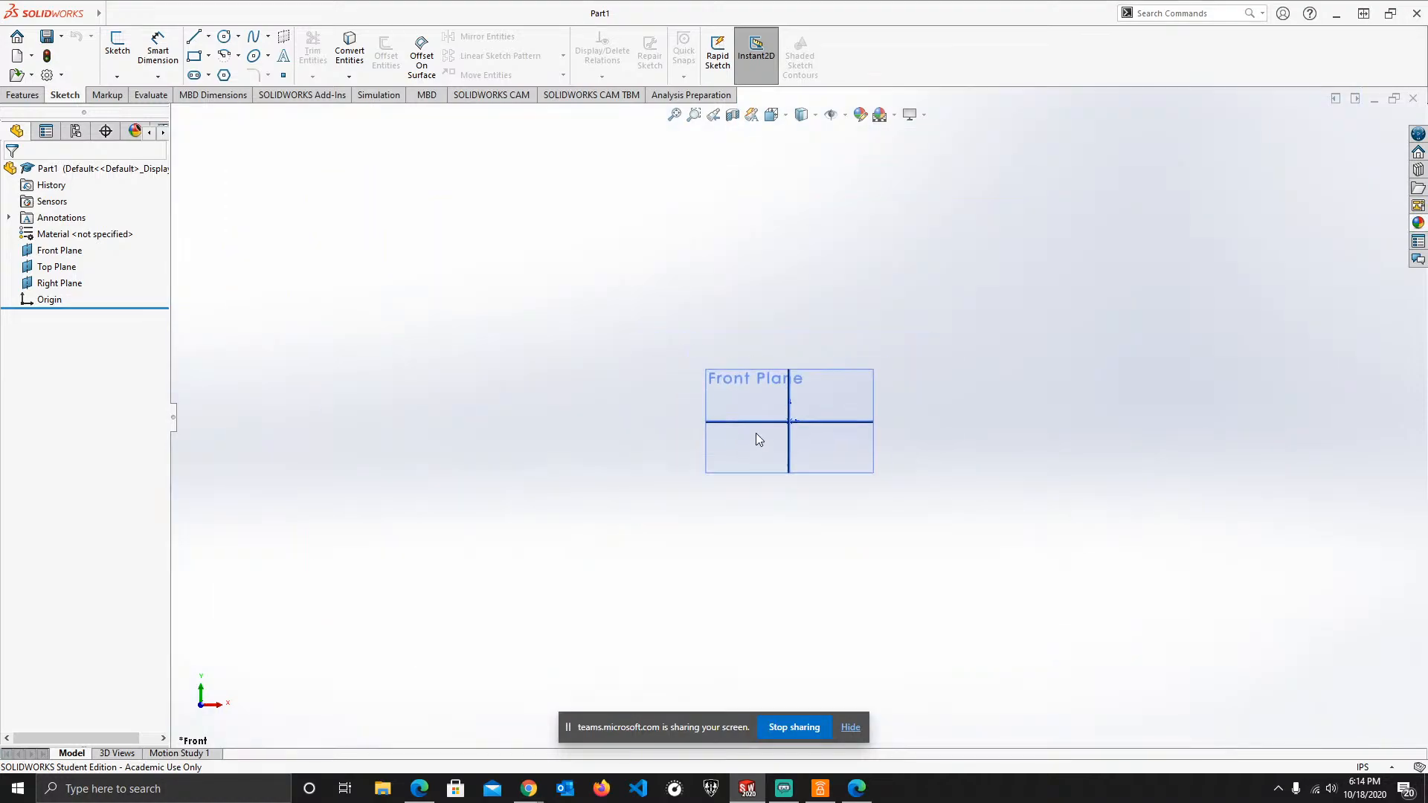
scroll(1053, 266, down, 5)
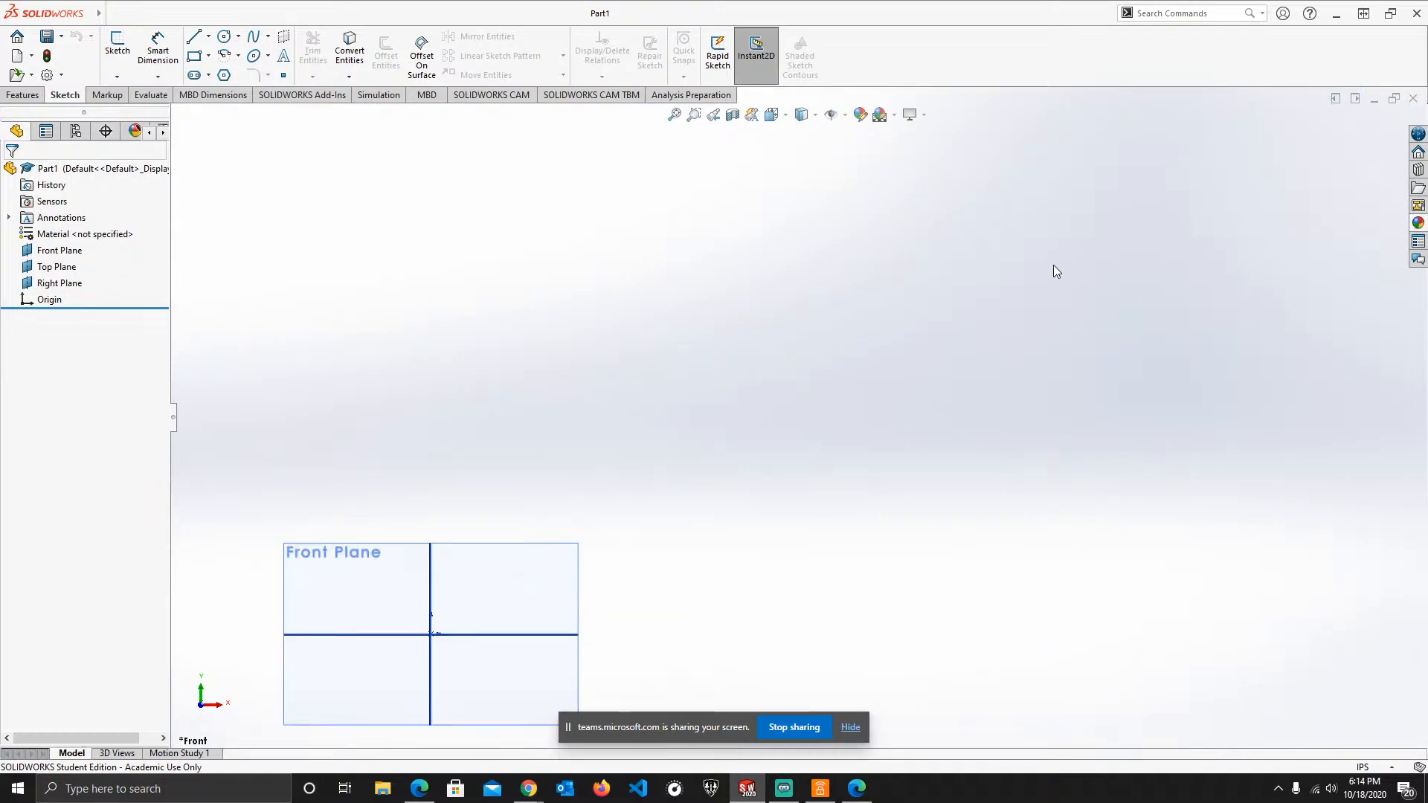
scroll(1052, 265, up, 2)
scroll(886, 417, up, 2)
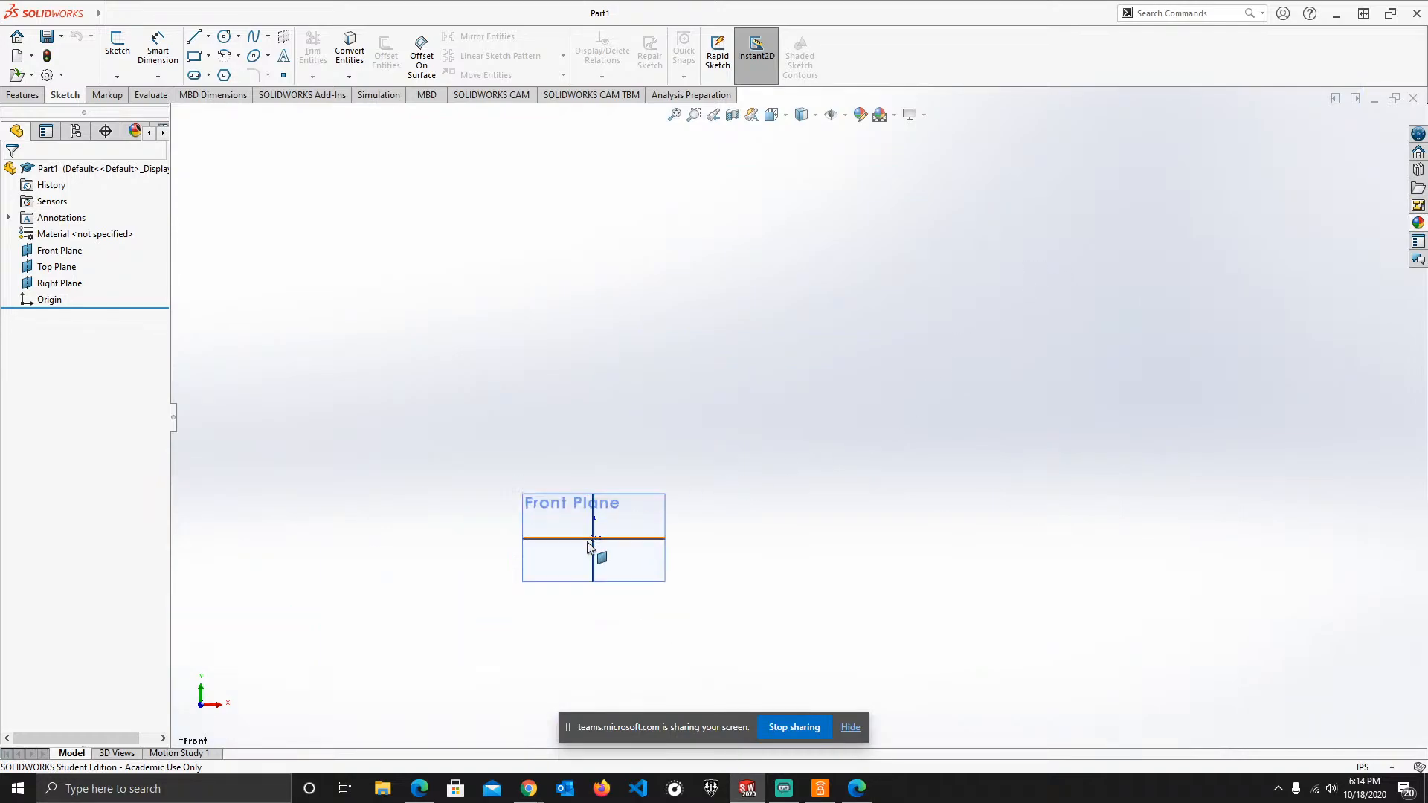
scroll(624, 523, down, 5)
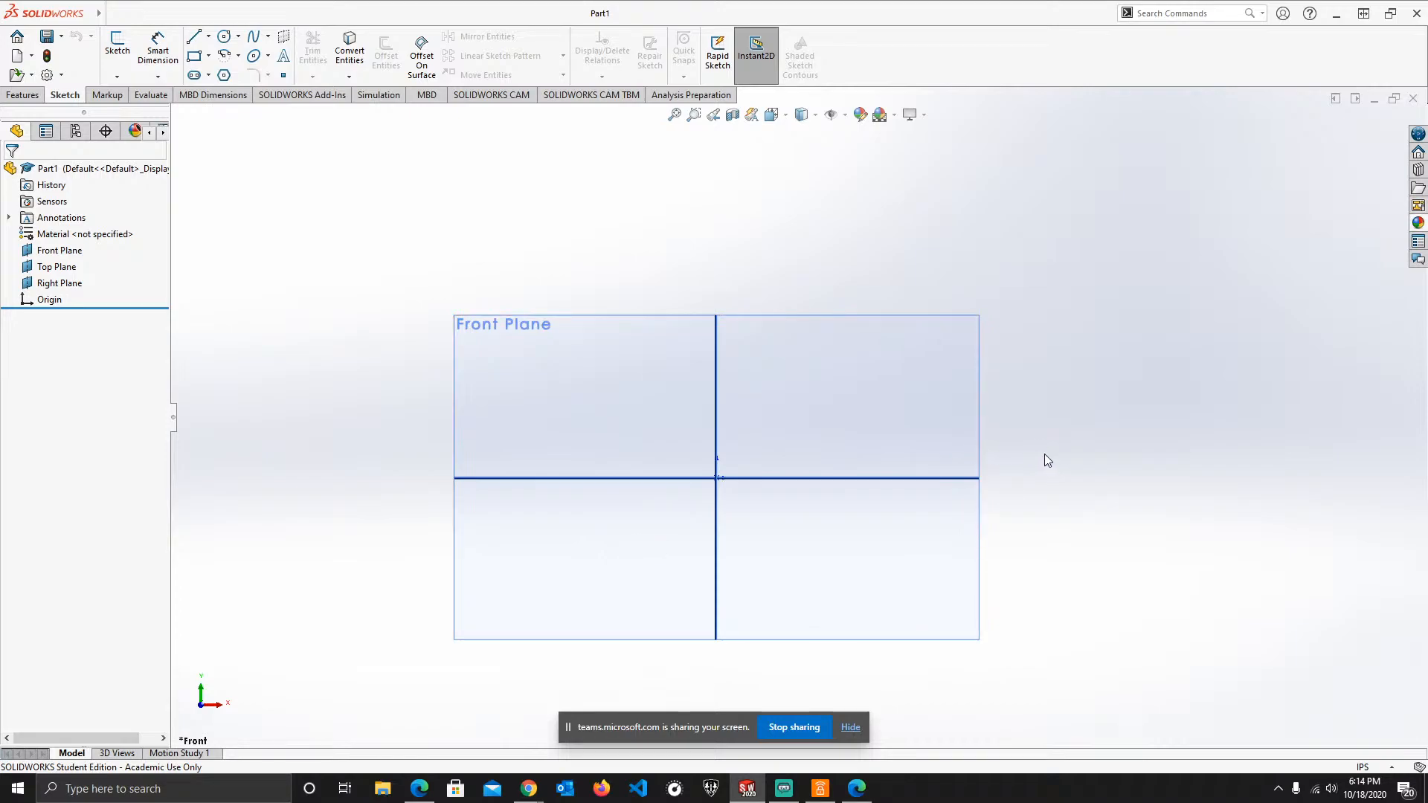
- Rotate the reference planes freely out of the front view, and restore the isometric orientation
middle_drag(1044, 453, 1099, 446)
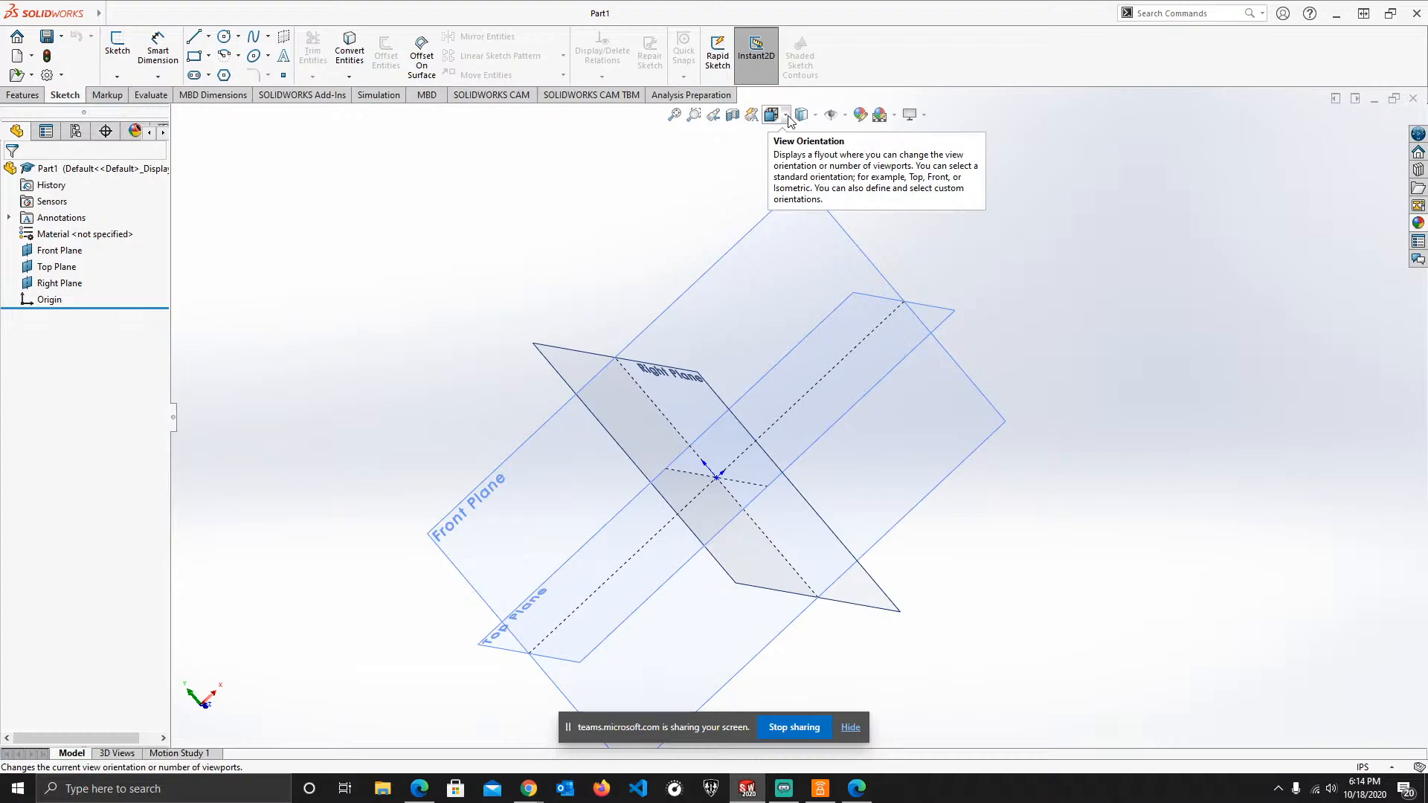
click(789, 121)
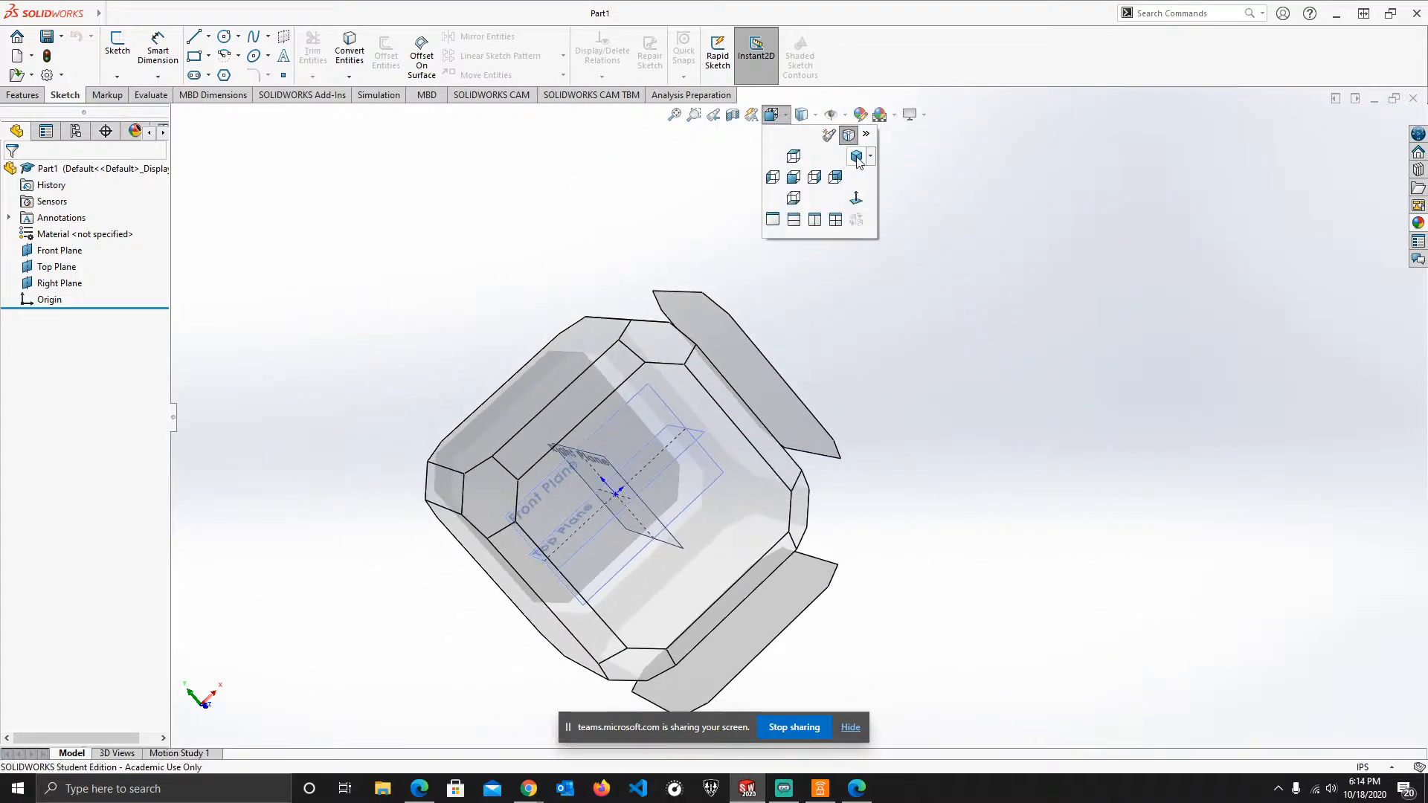
click(857, 158)
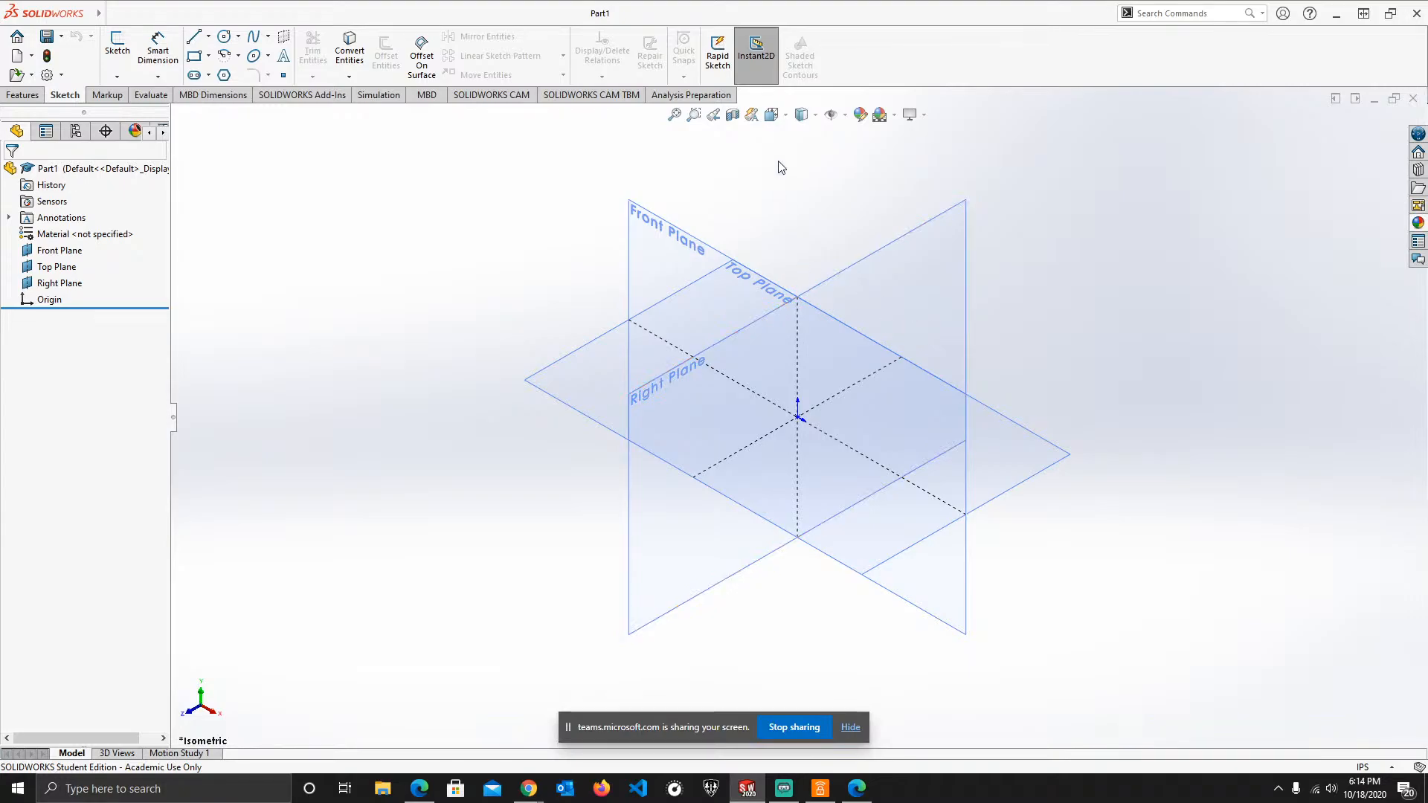
- Examine the view orientation options, including the axonometric choices, and turn off the View Selector cube
click(782, 119)
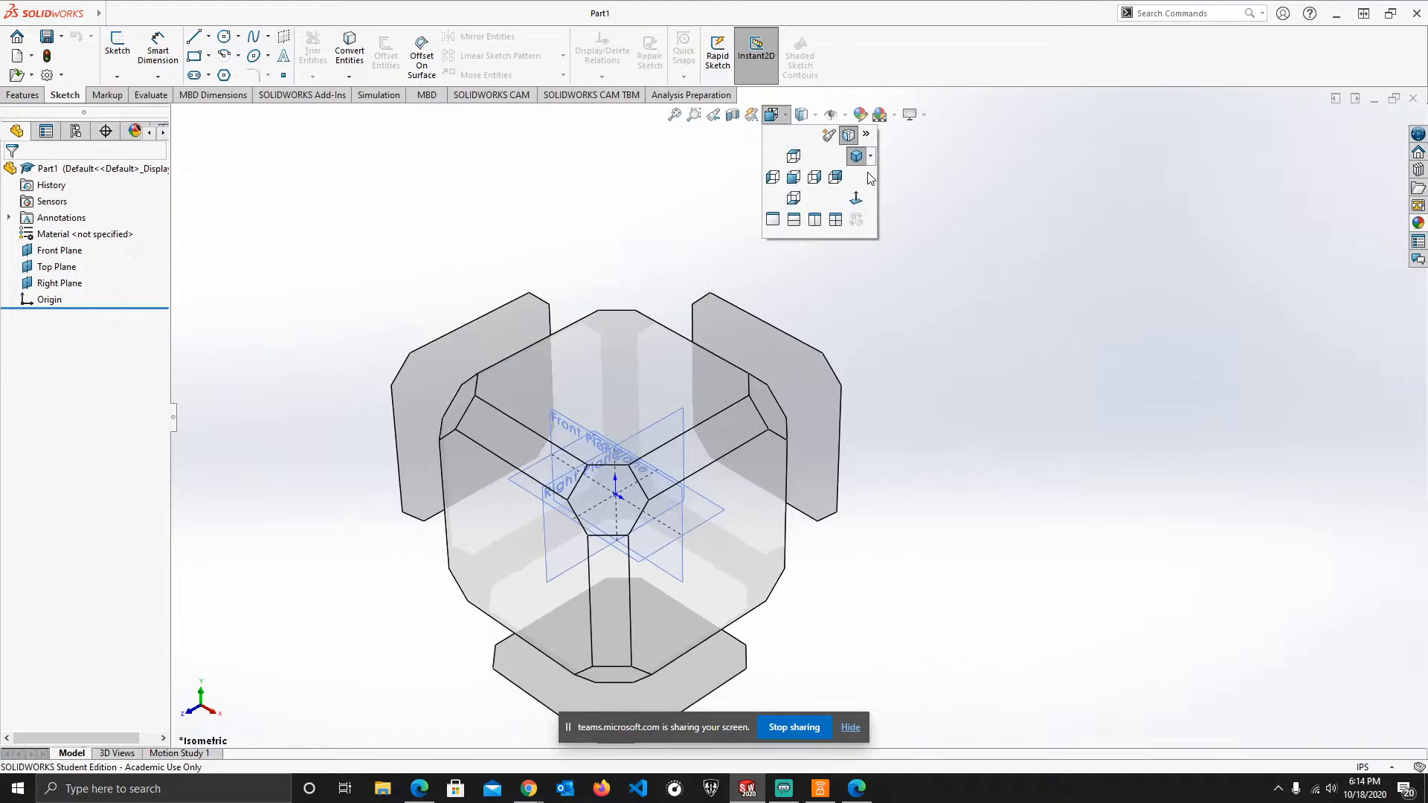
click(781, 118)
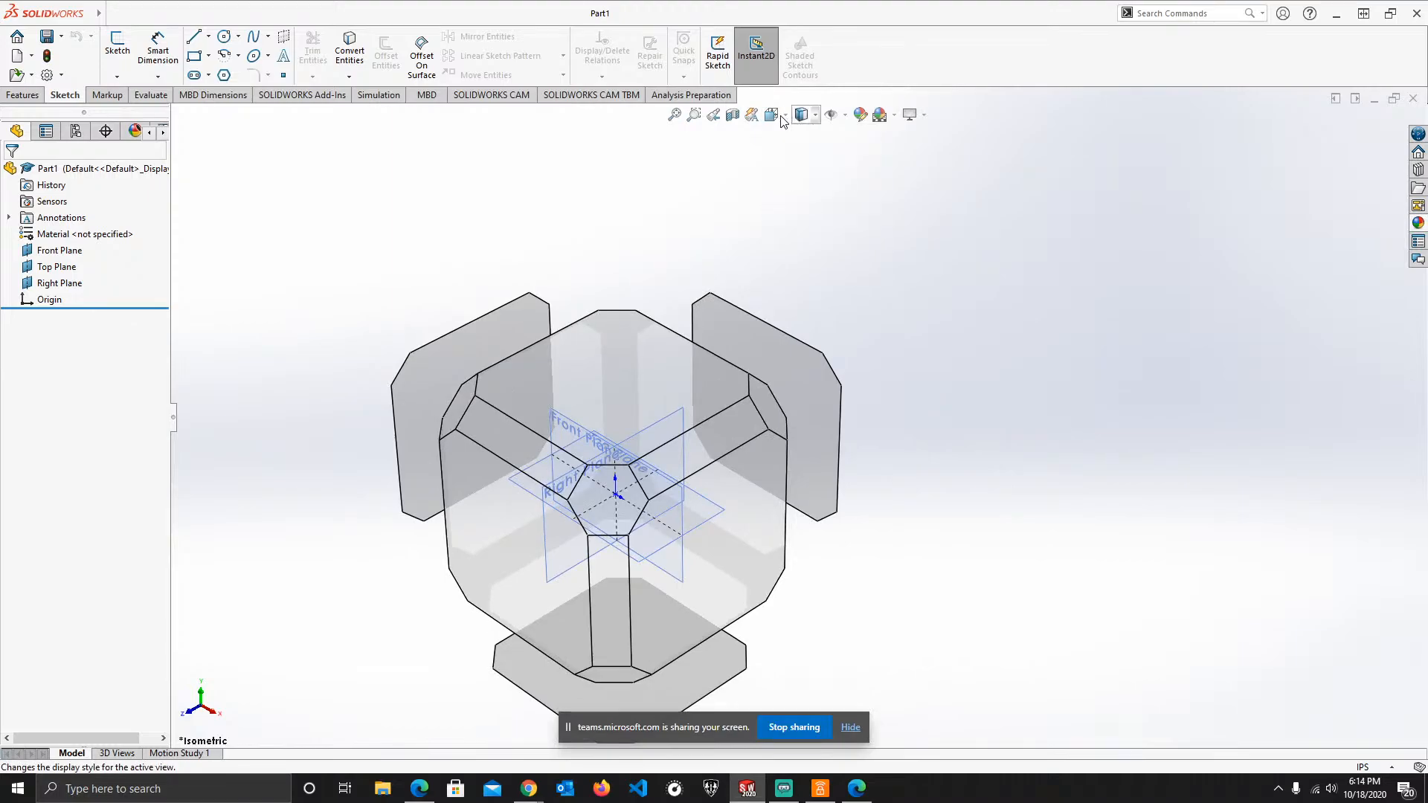
click(781, 117)
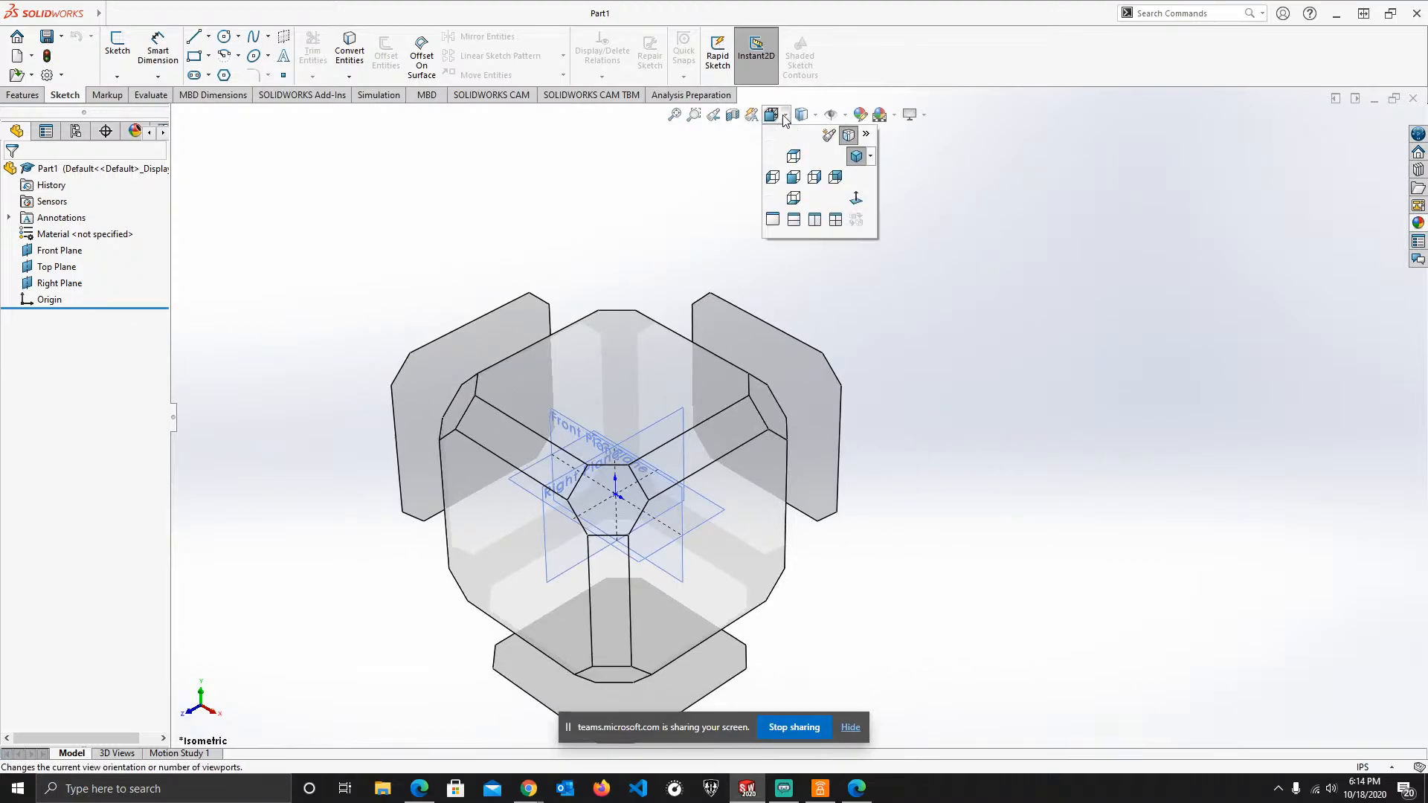
click(871, 159)
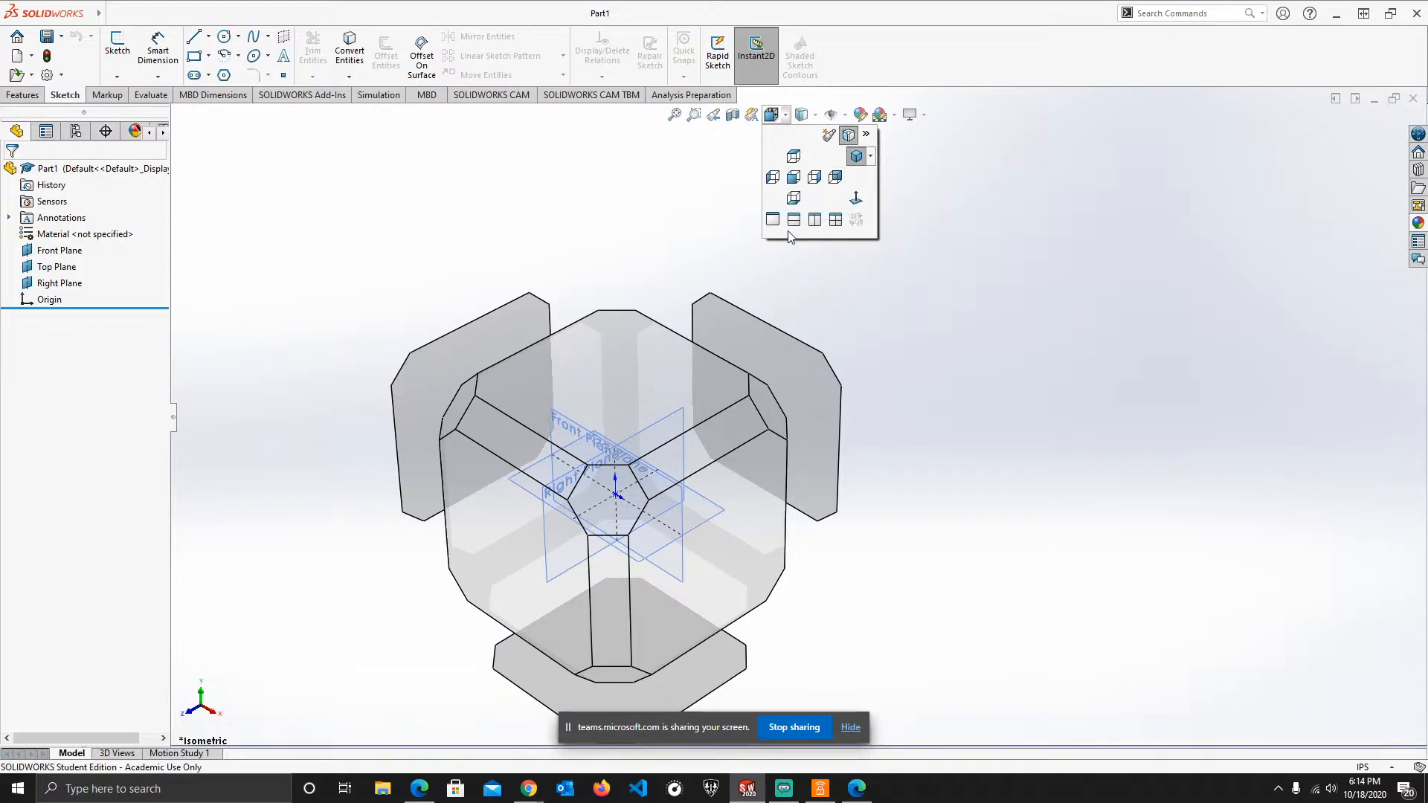
click(771, 113)
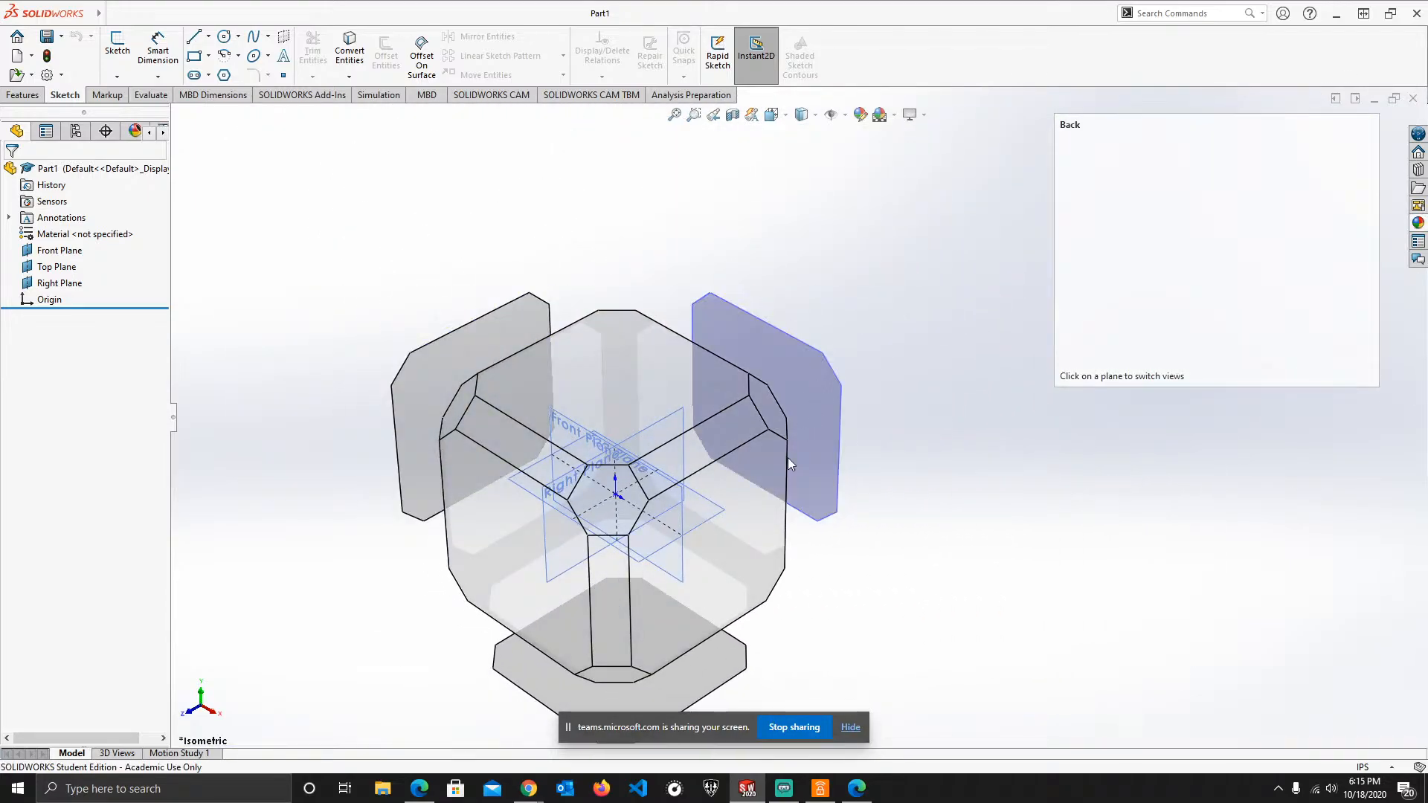
click(800, 115)
click(773, 116)
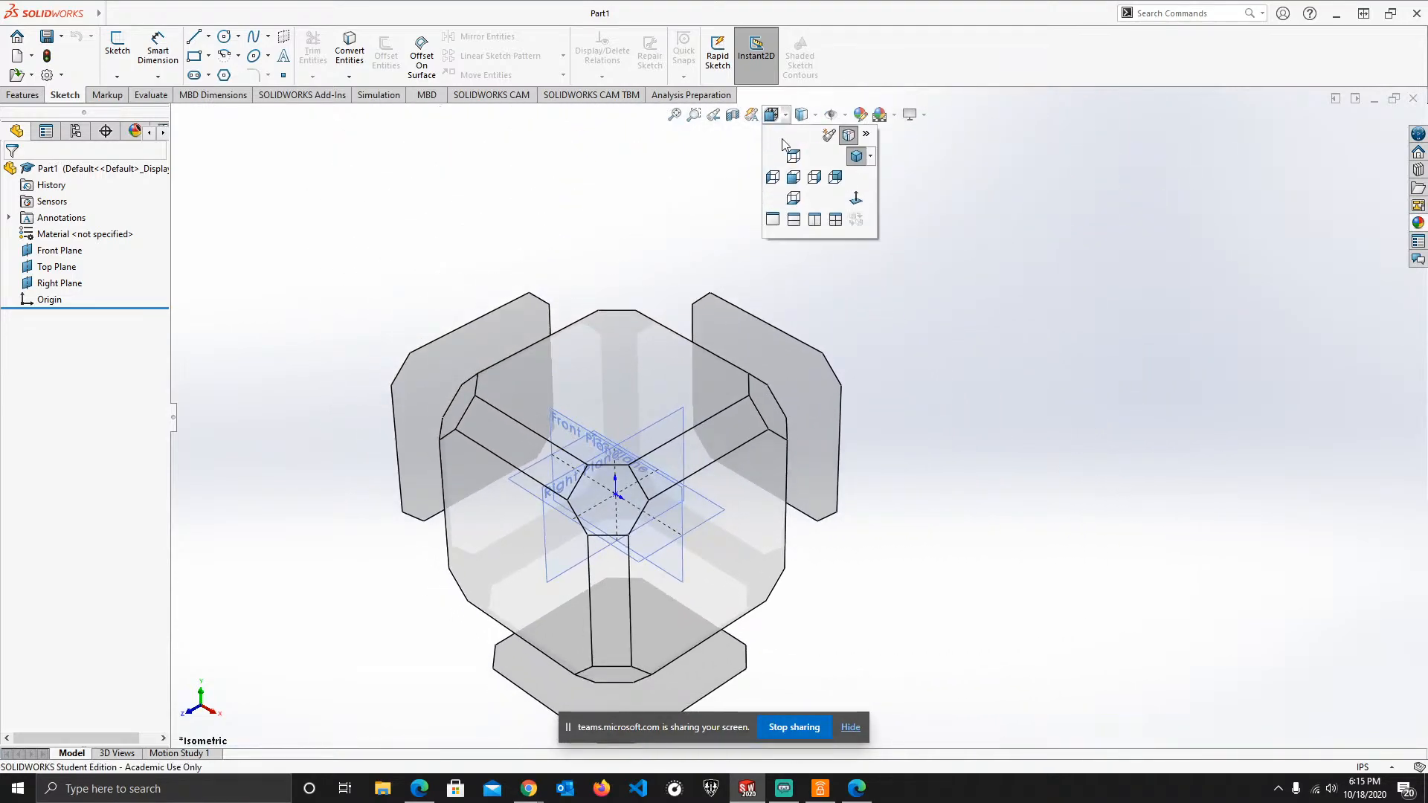
click(850, 137)
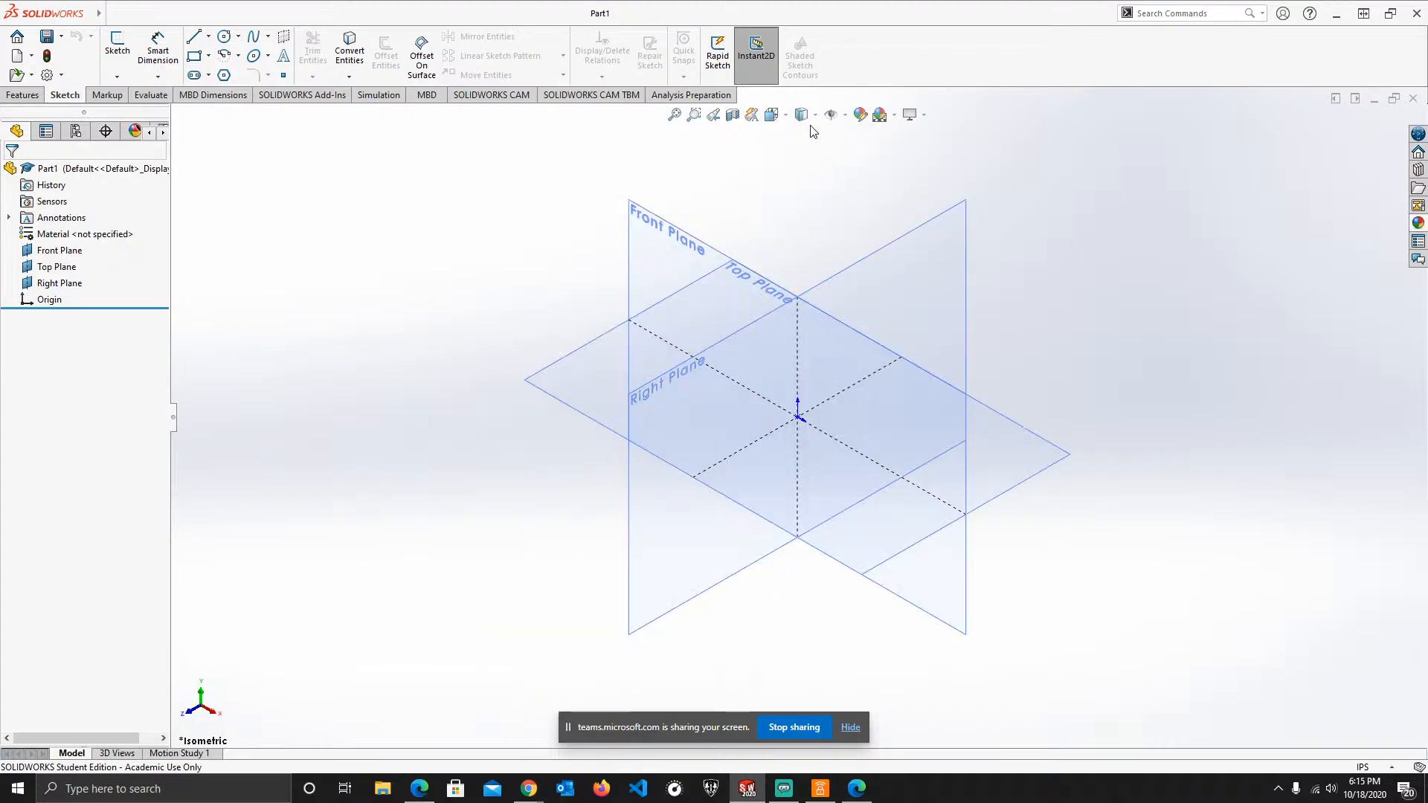
- Switch through the front, left, right and top view orientations, and restore the isometric orientation
click(778, 120)
click(793, 176)
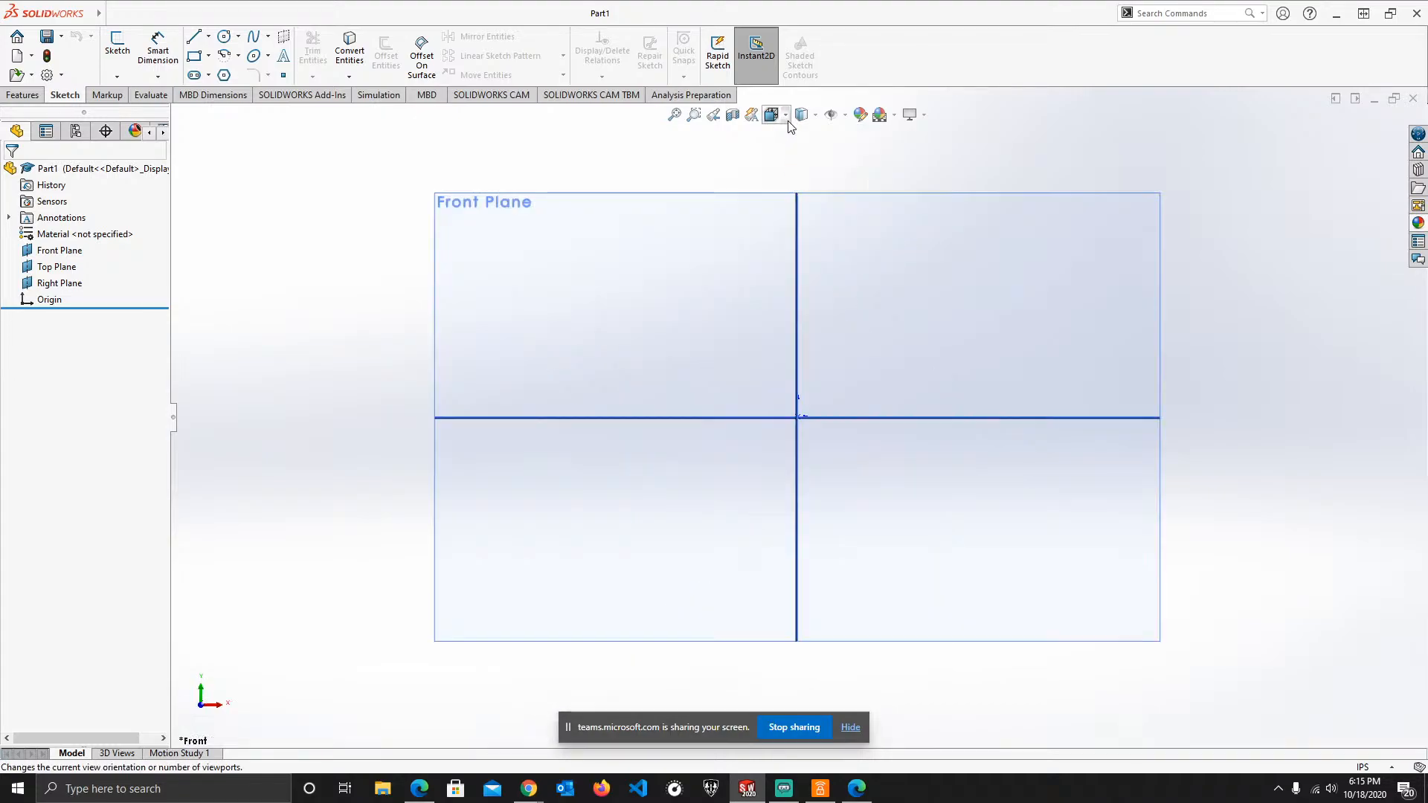
click(776, 116)
click(773, 176)
click(773, 115)
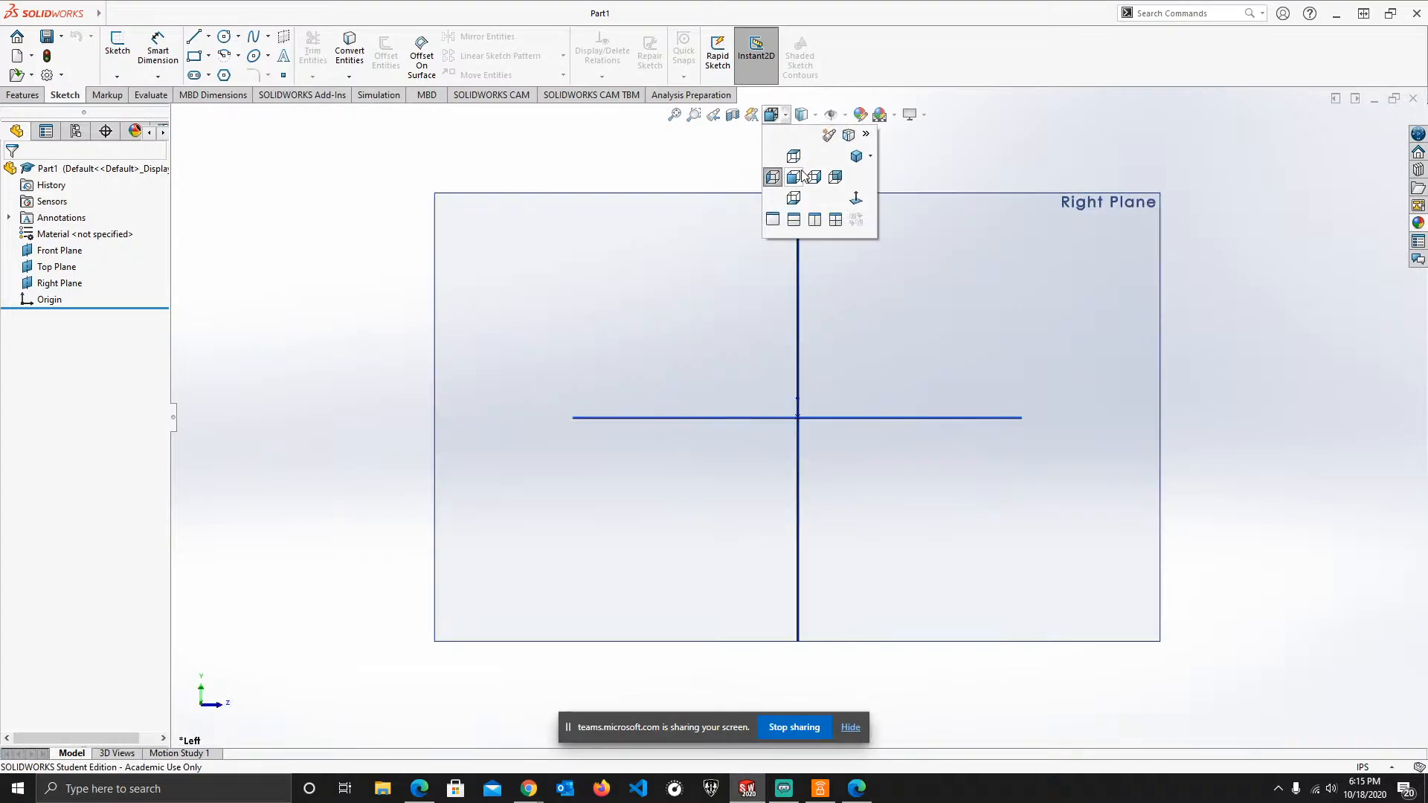
click(816, 176)
click(773, 115)
click(793, 155)
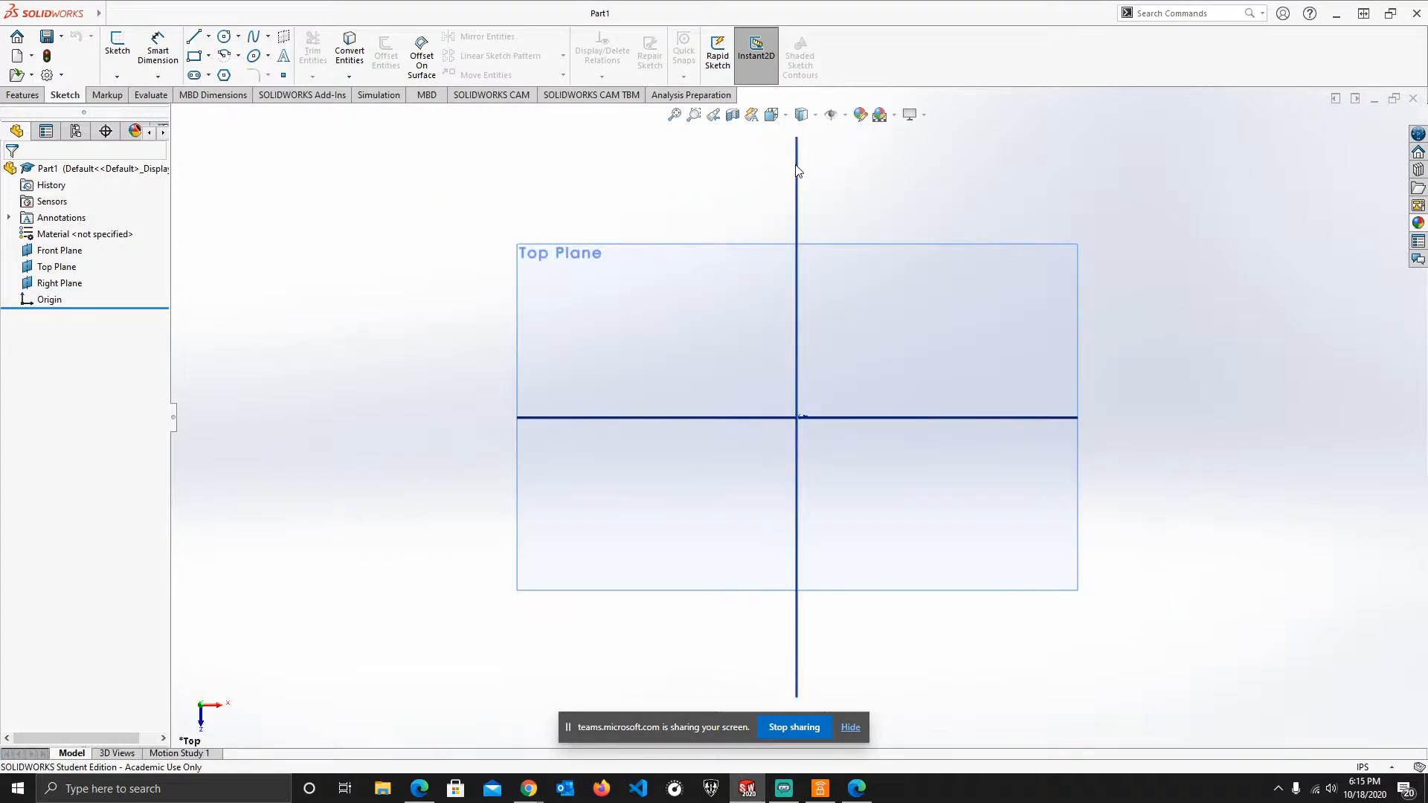
click(781, 121)
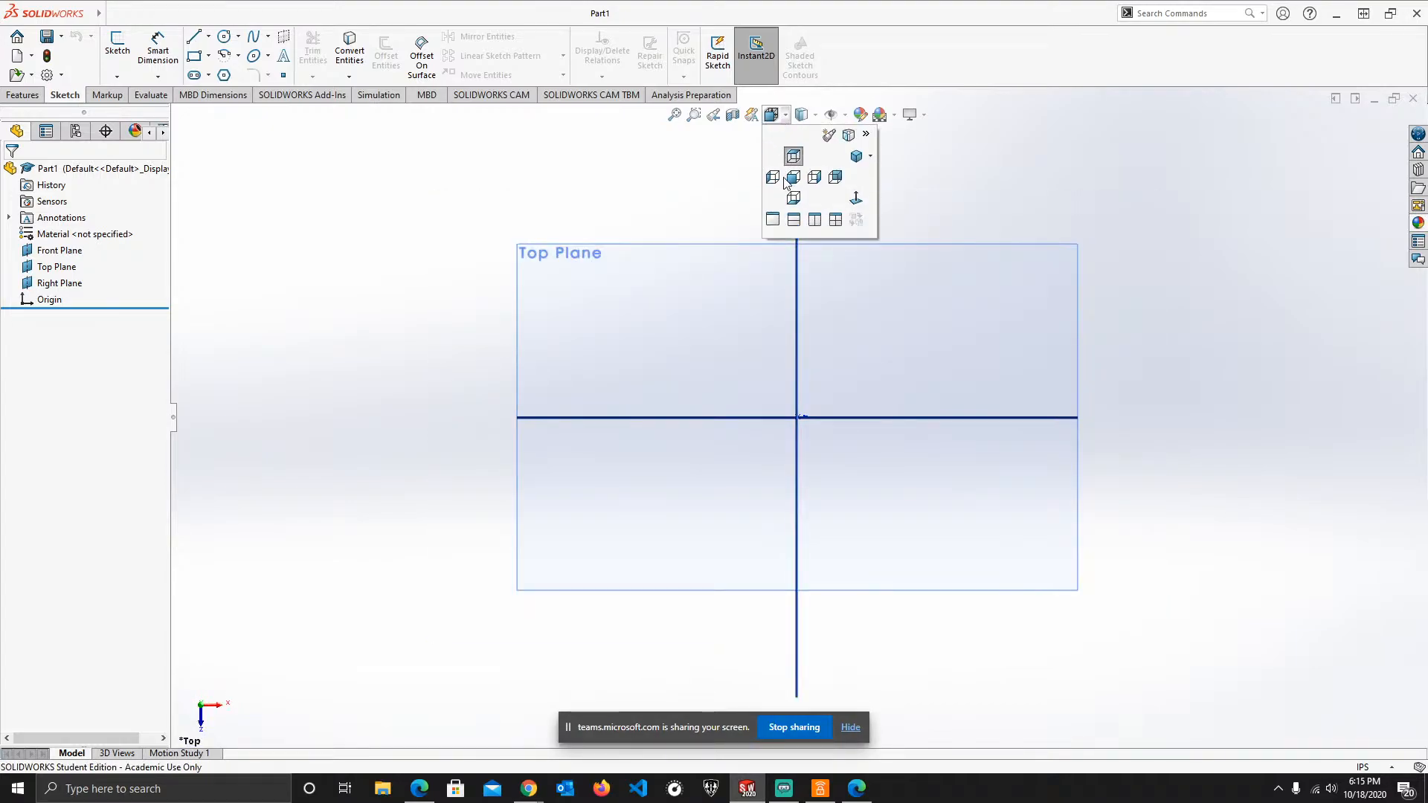
click(844, 168)
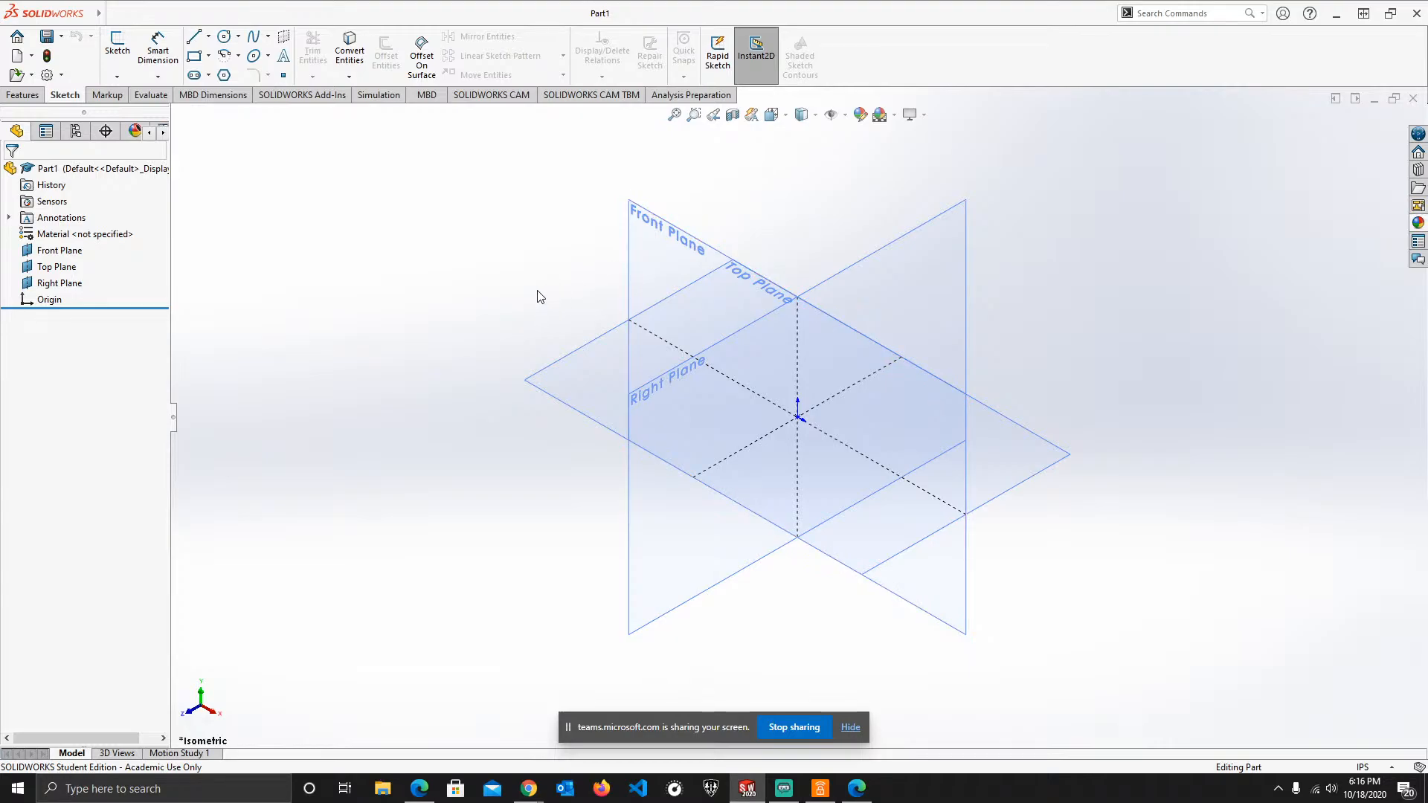
- Highlight the Top Plane, Front Plane, Right Plane and origin one after another to locate them, and clear the selection
click(595, 375)
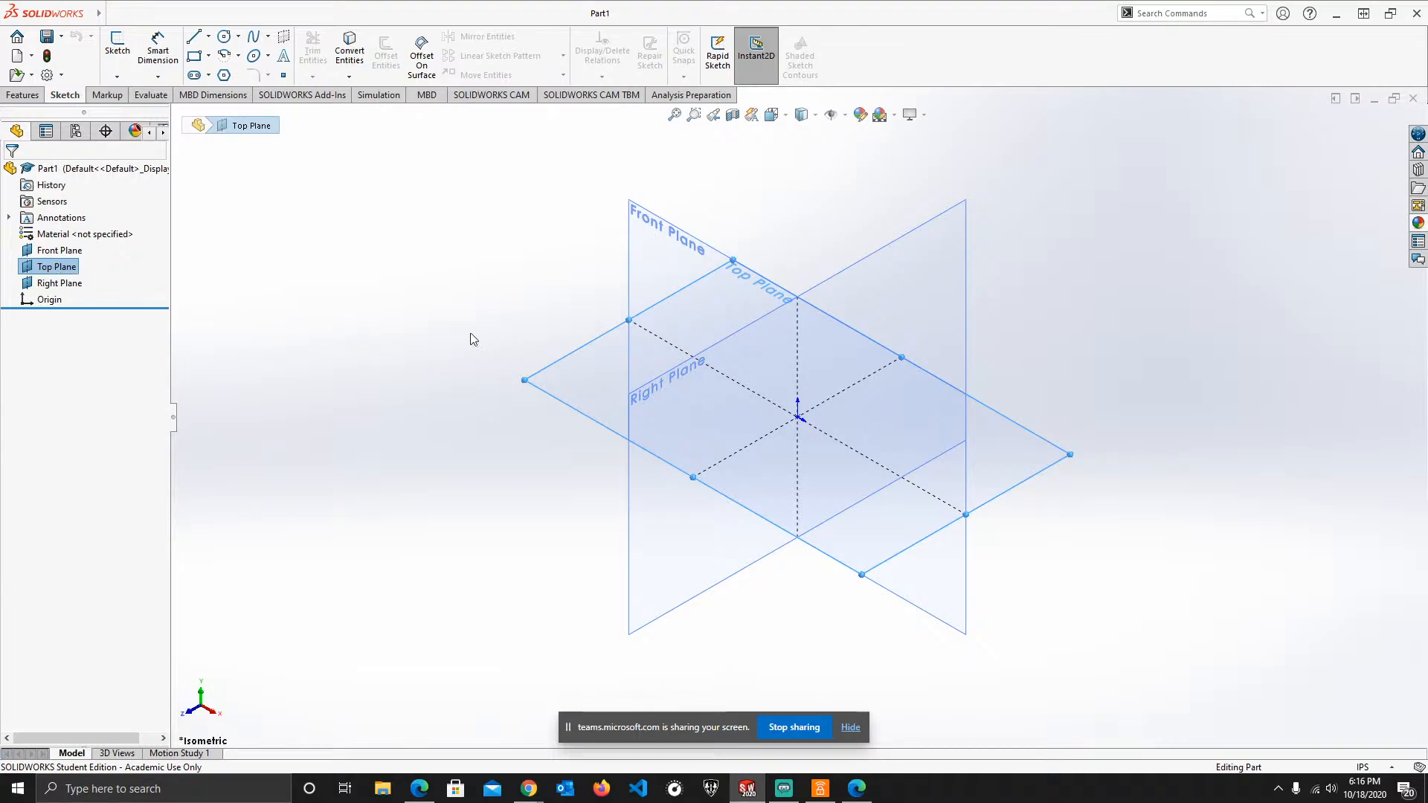
click(657, 239)
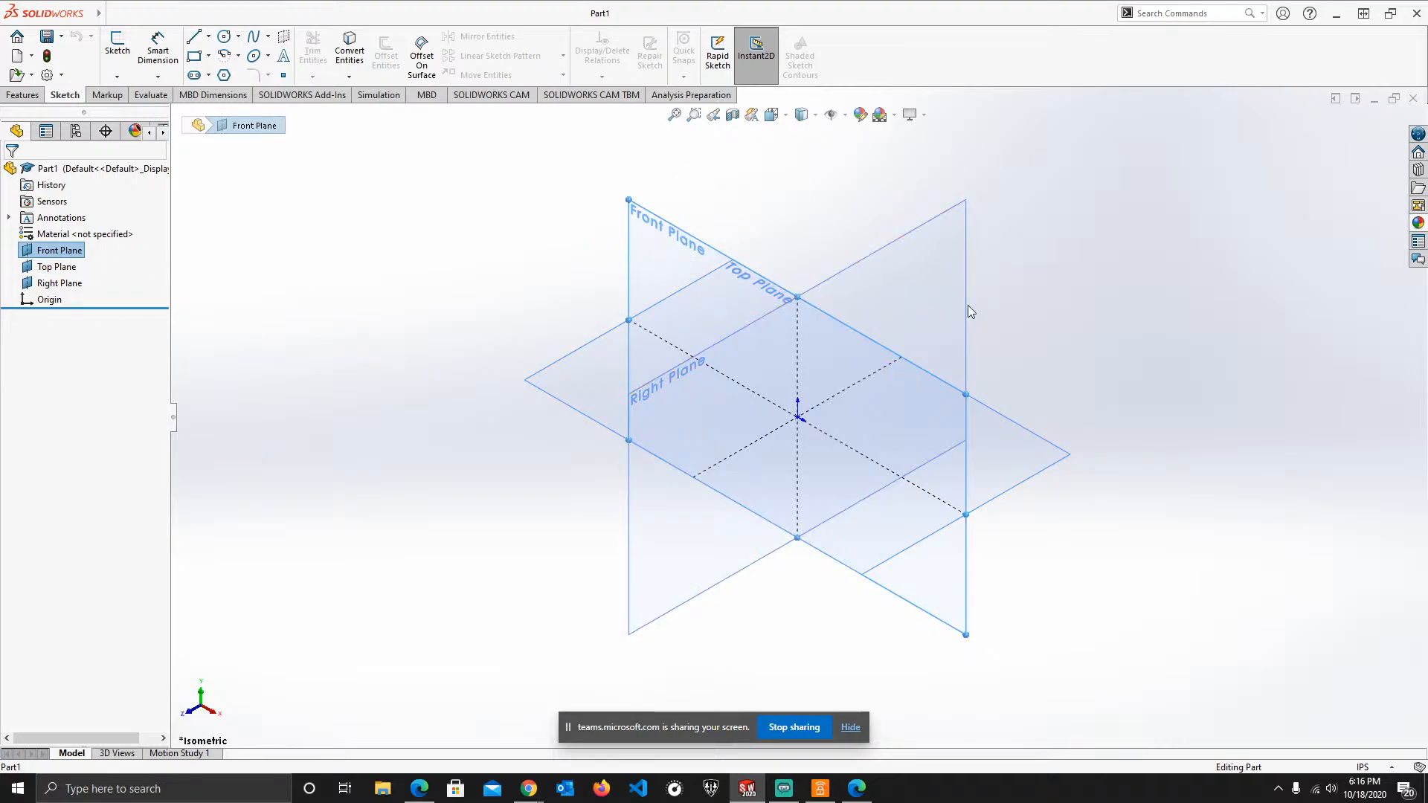
click(952, 288)
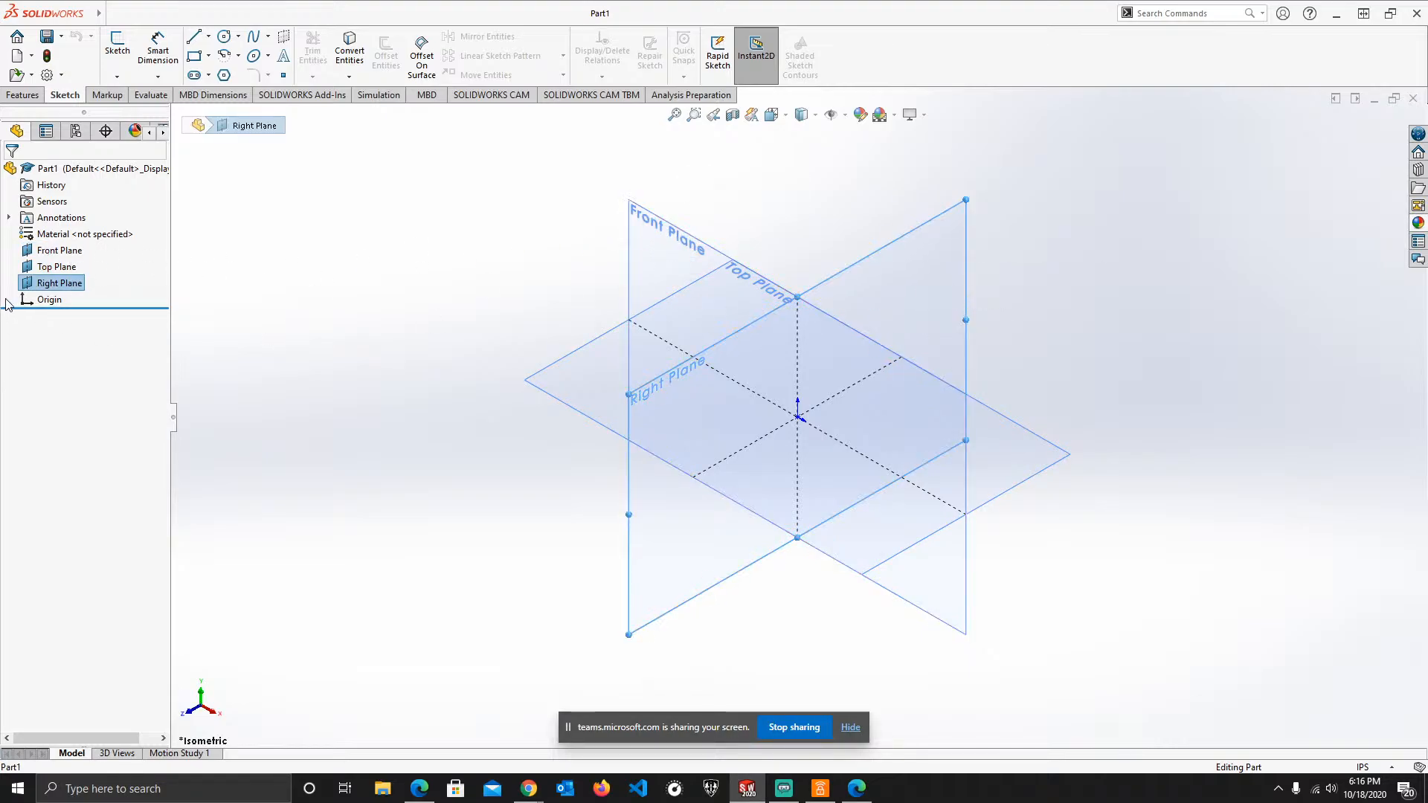
click(797, 417)
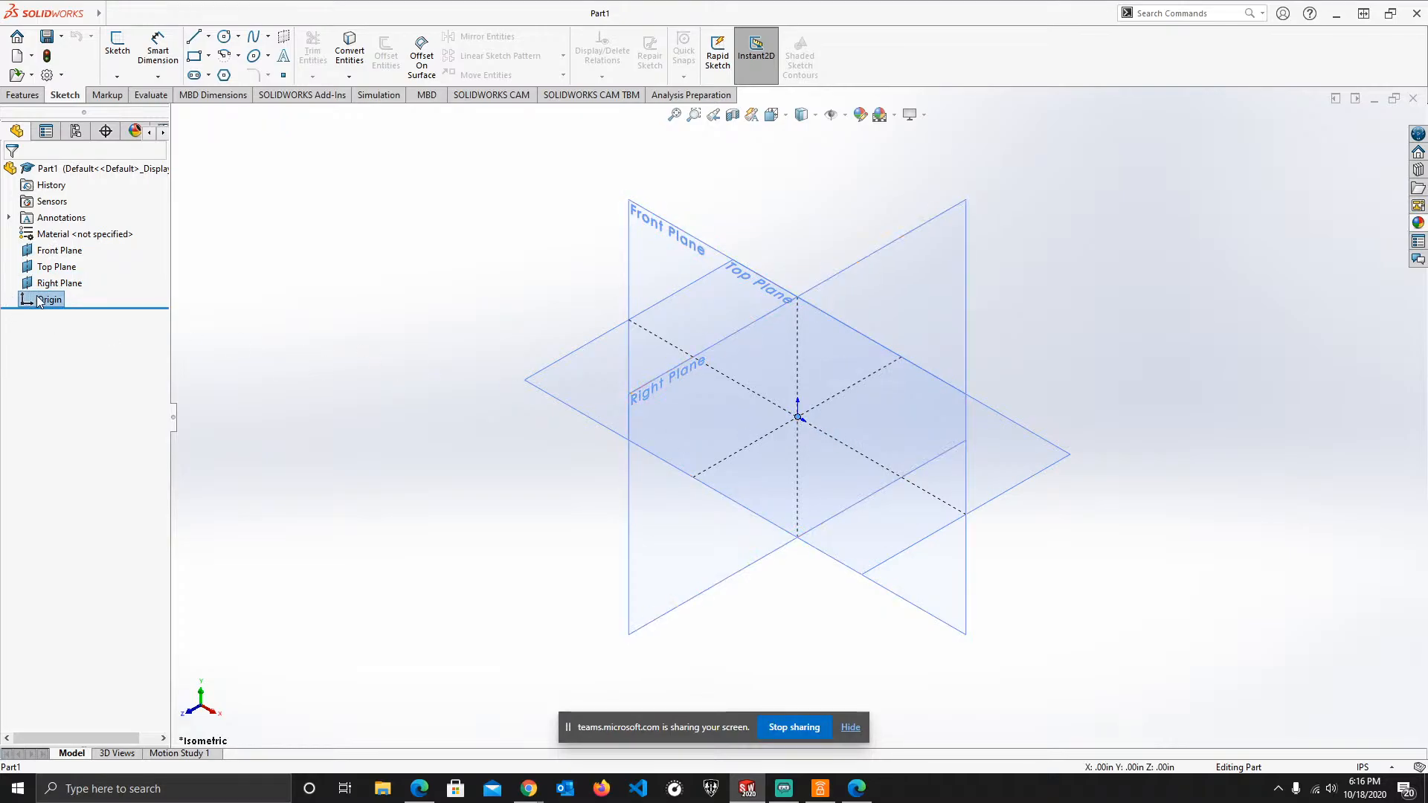
click(469, 302)
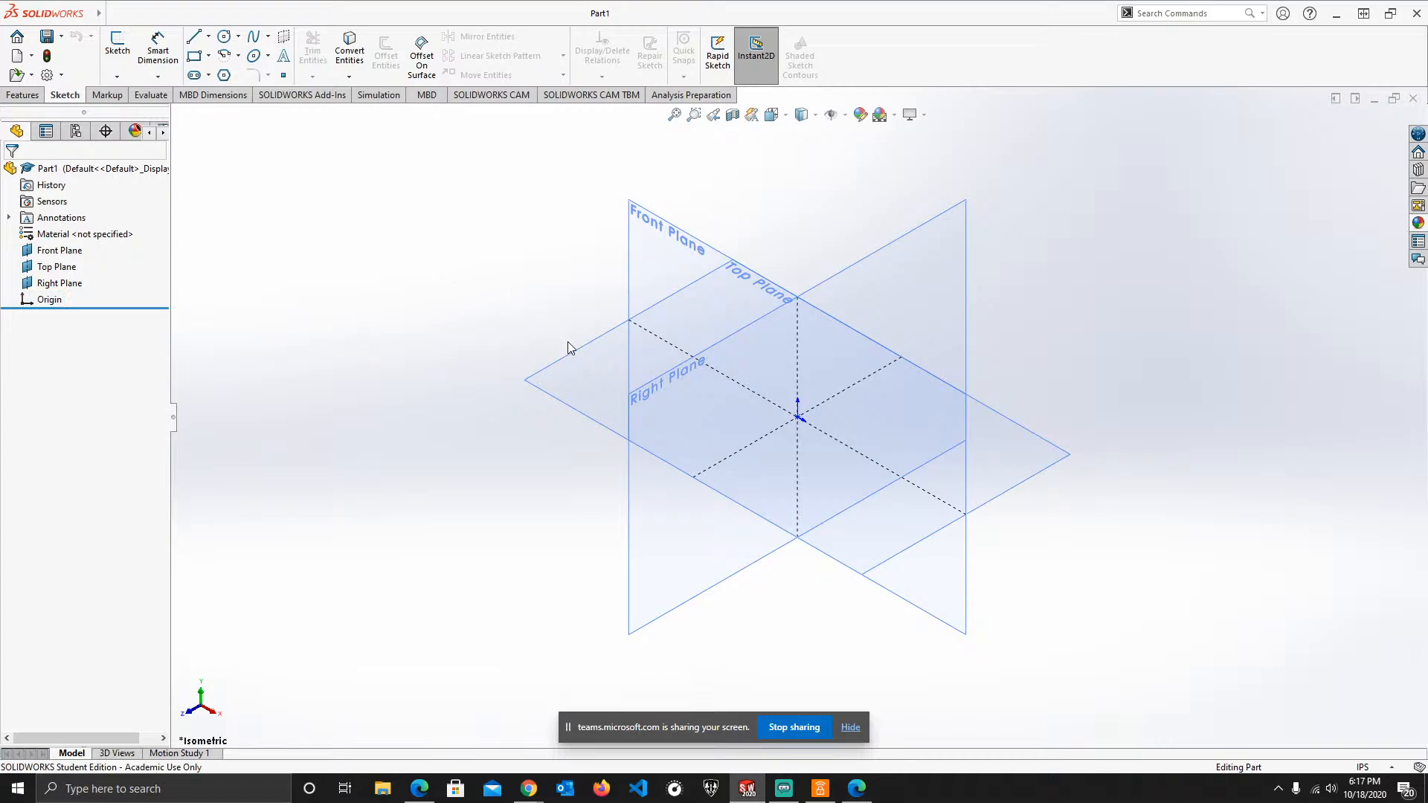
- Start a new sketch on the Top Plane with the Circle tool
click(599, 392)
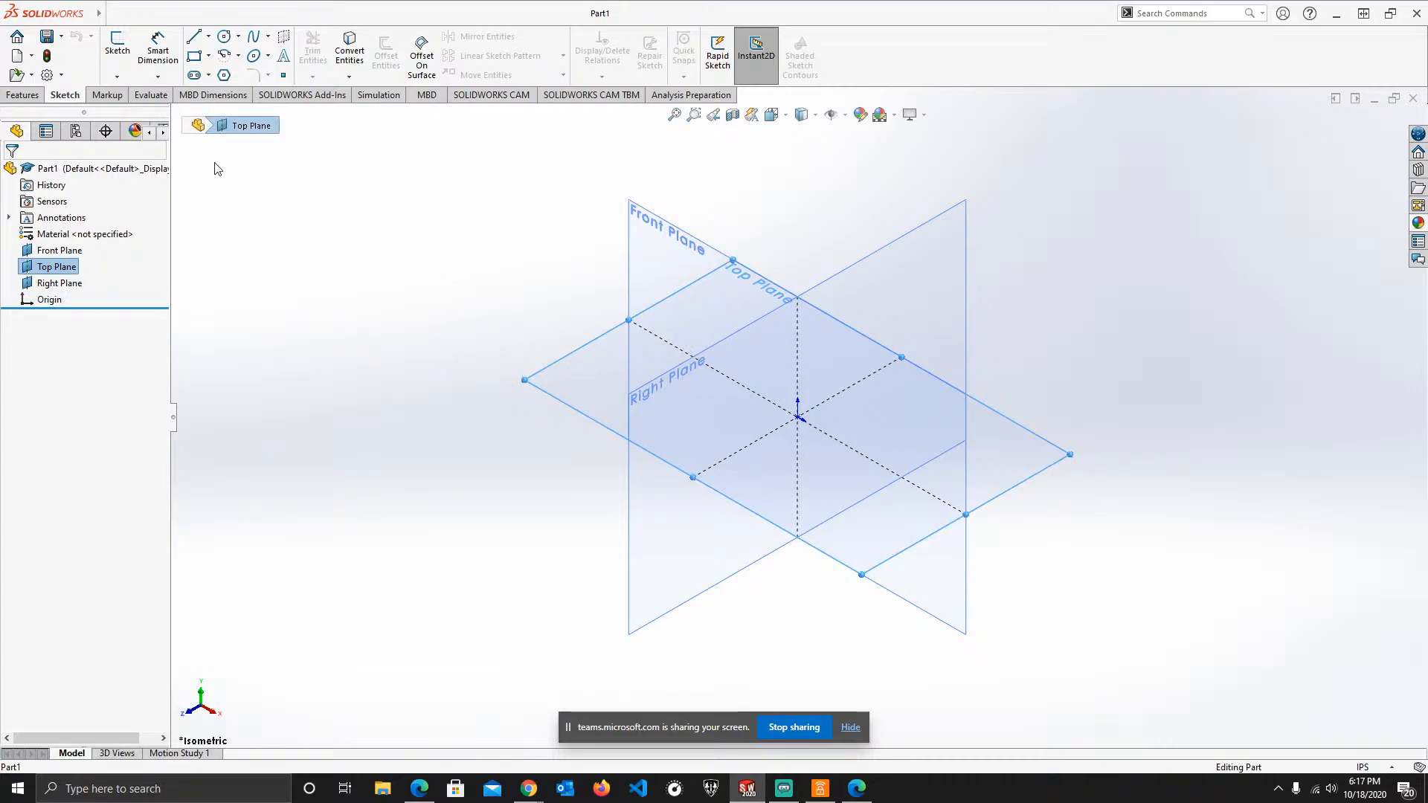
click(29, 97)
click(73, 98)
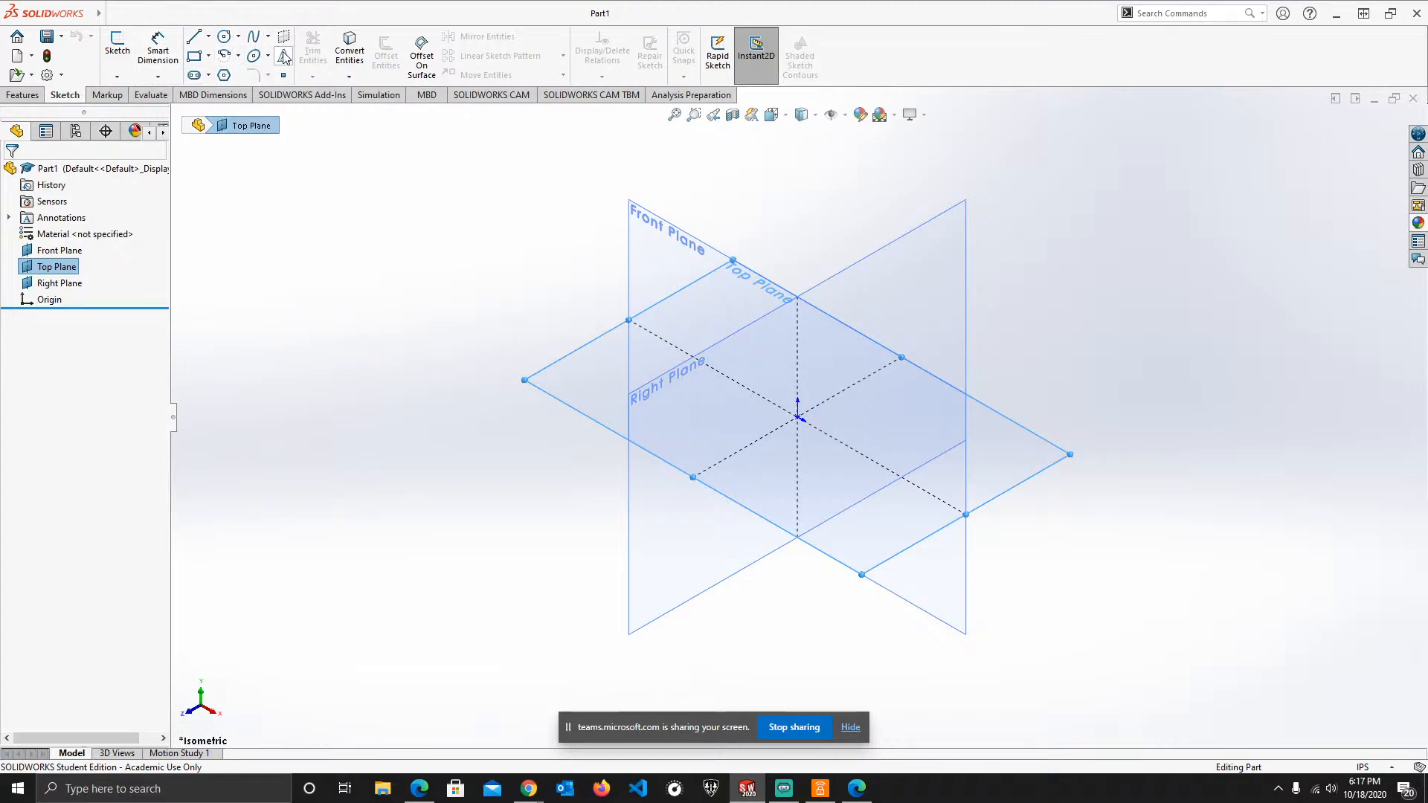
click(226, 39)
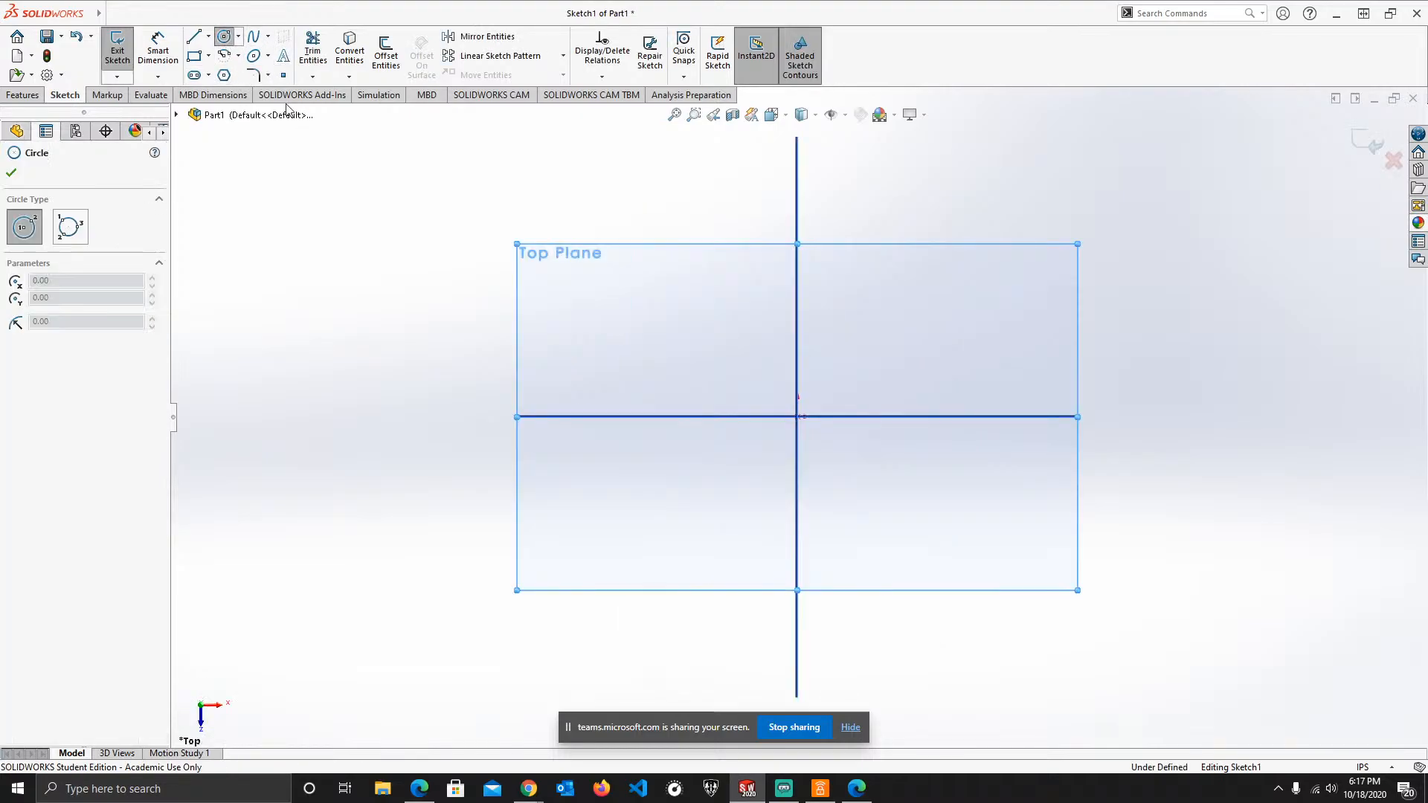
- Look over the Circle and Perimeter Circle variants, and reactivate the centre-based Circle tool
click(240, 39)
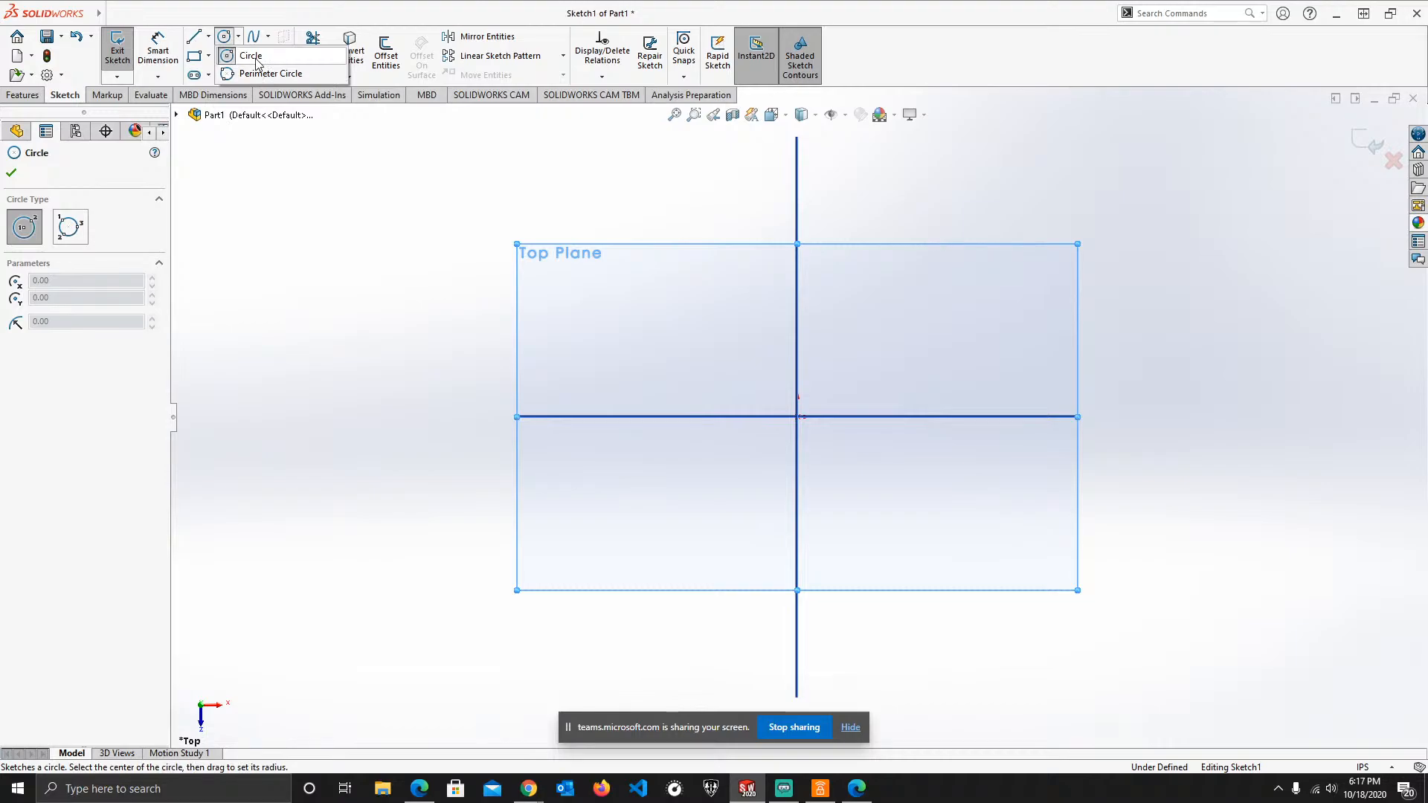
click(257, 62)
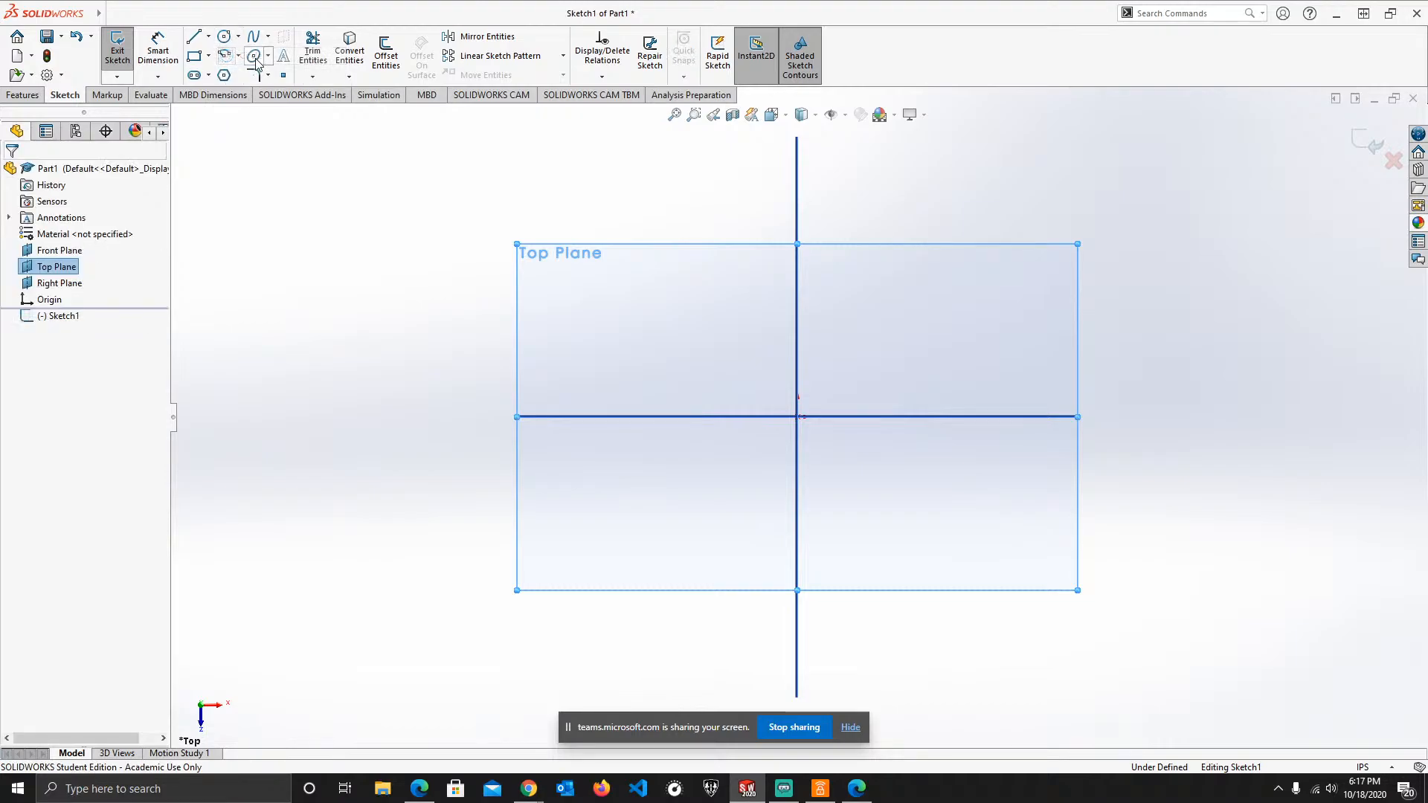
click(224, 37)
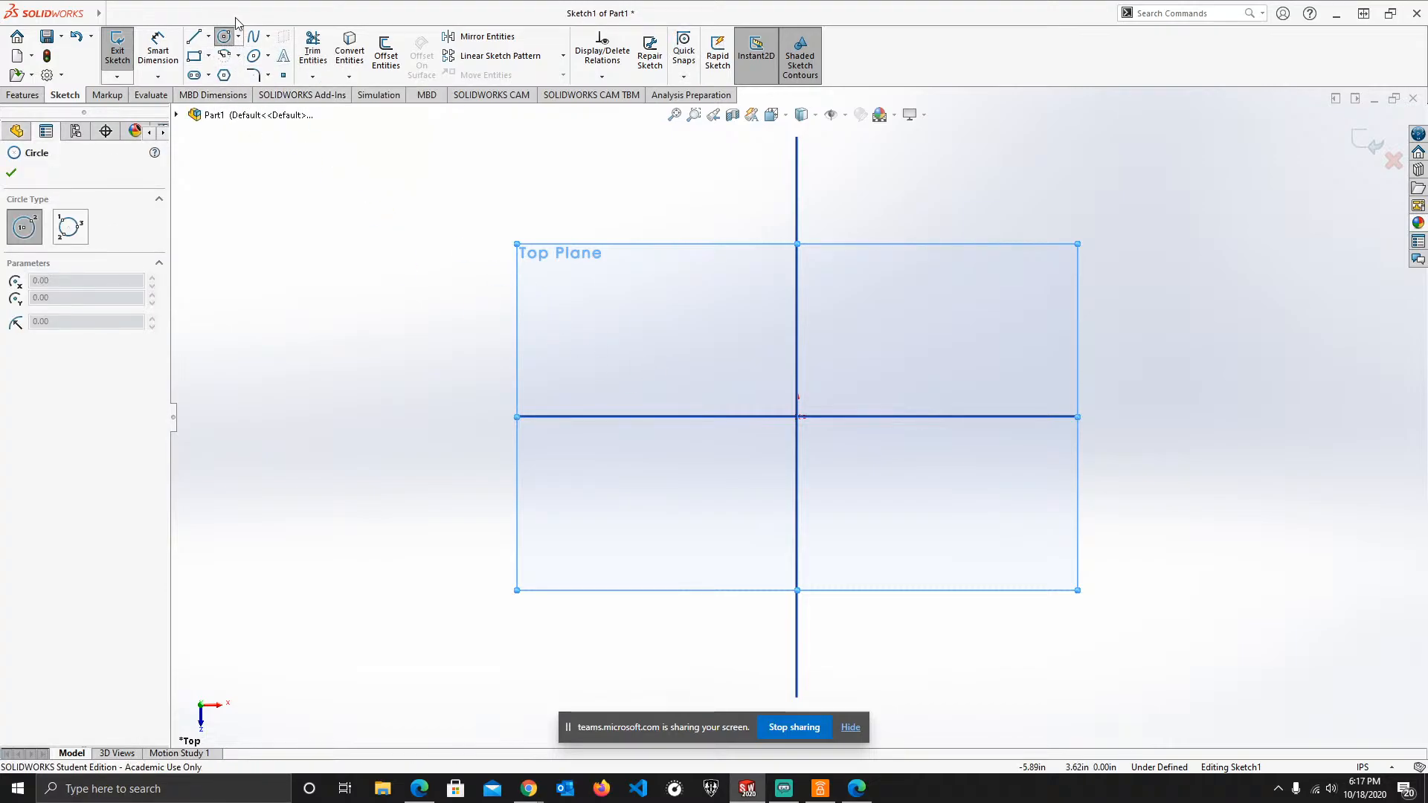
click(238, 37)
click(273, 58)
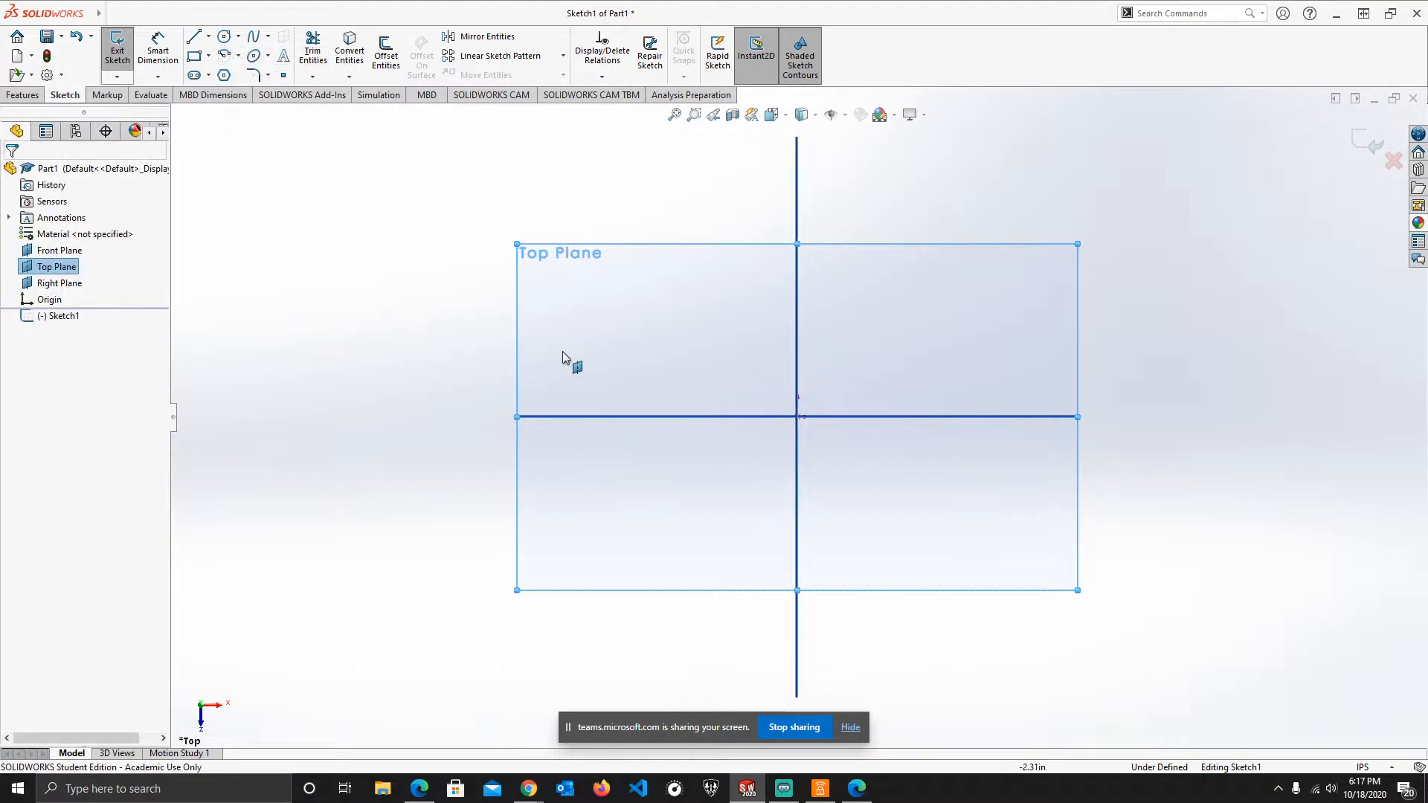
click(224, 37)
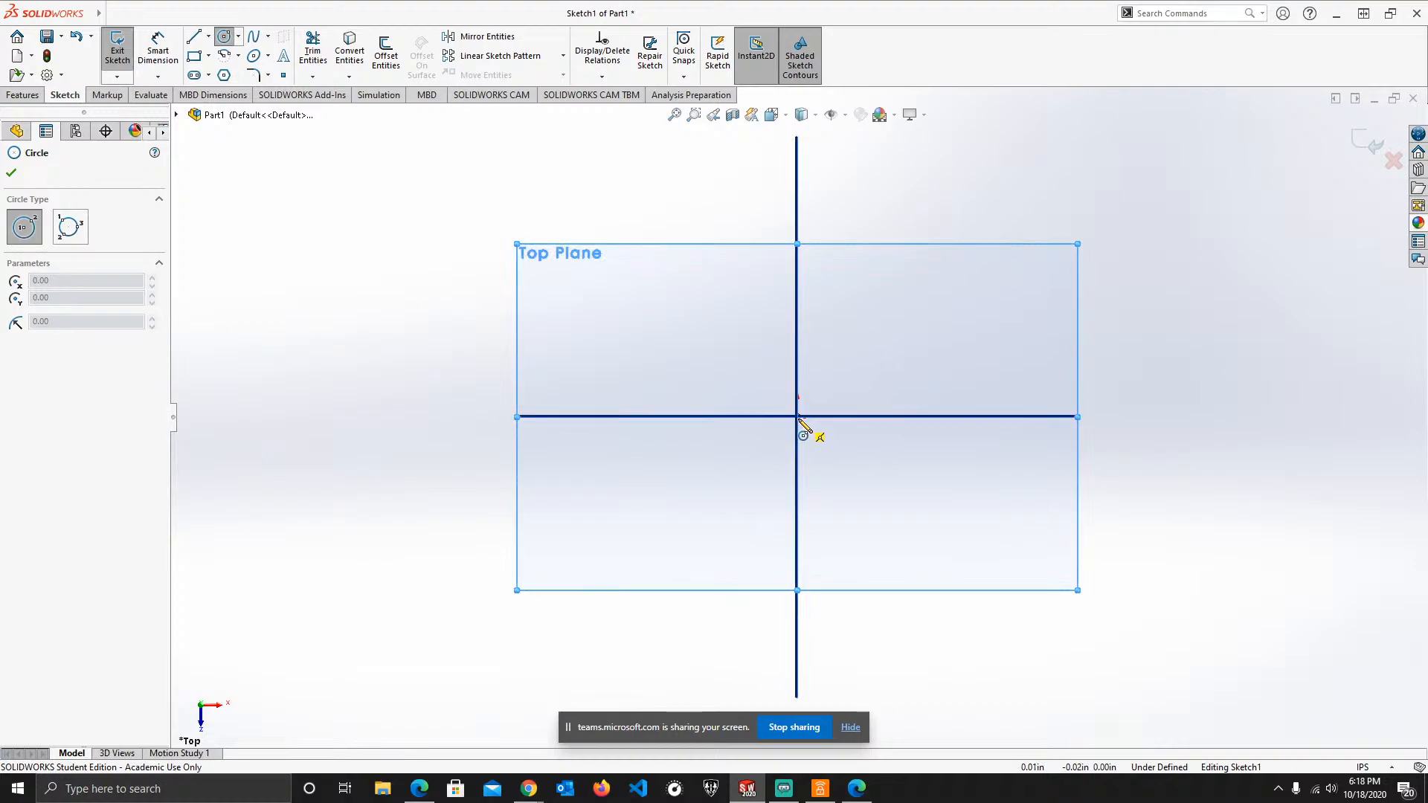
- Sketch a circle of about 2.57 in radius away from the origin in a rotated view, and restore the top orientation
key(ctrl+7)
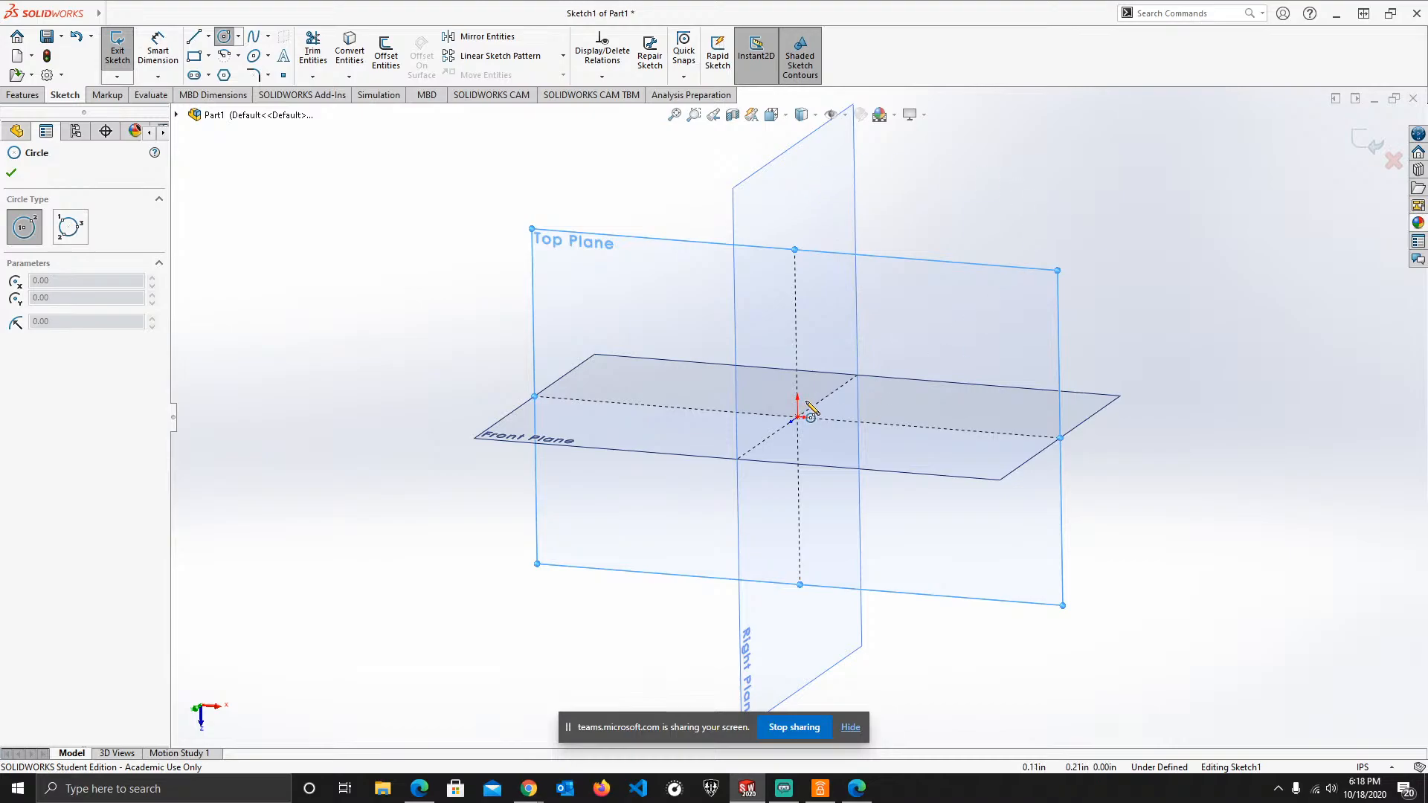
click(907, 168)
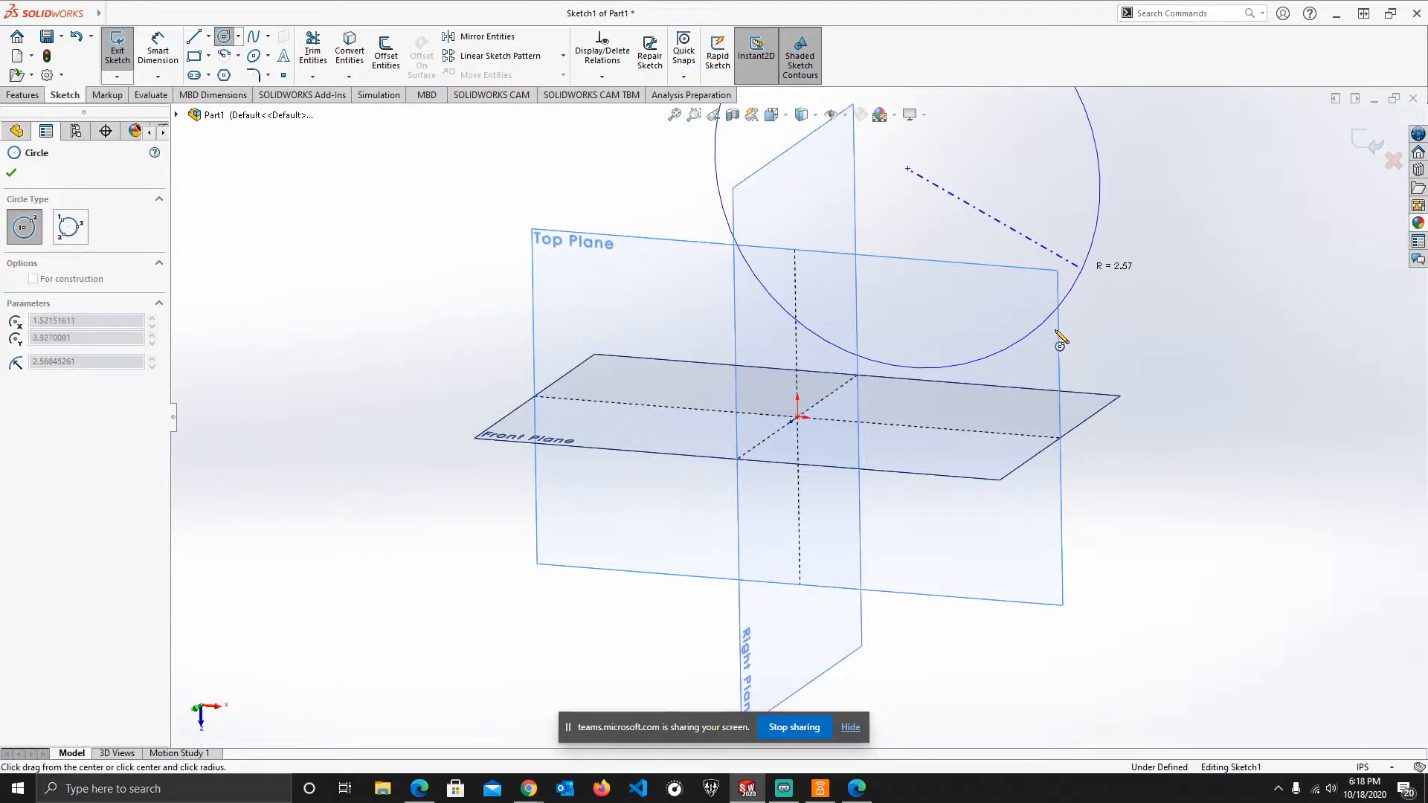
click(1079, 279)
mouse_move(1140, 309)
middle_down()
mouse_move(1093, 303)
mouse_move(924, 338)
mouse_move(1112, 305)
mouse_move(1140, 264)
mouse_move(1095, 280)
mouse_move(1035, 382)
mouse_move(1112, 302)
mouse_move(1115, 261)
middle_up()
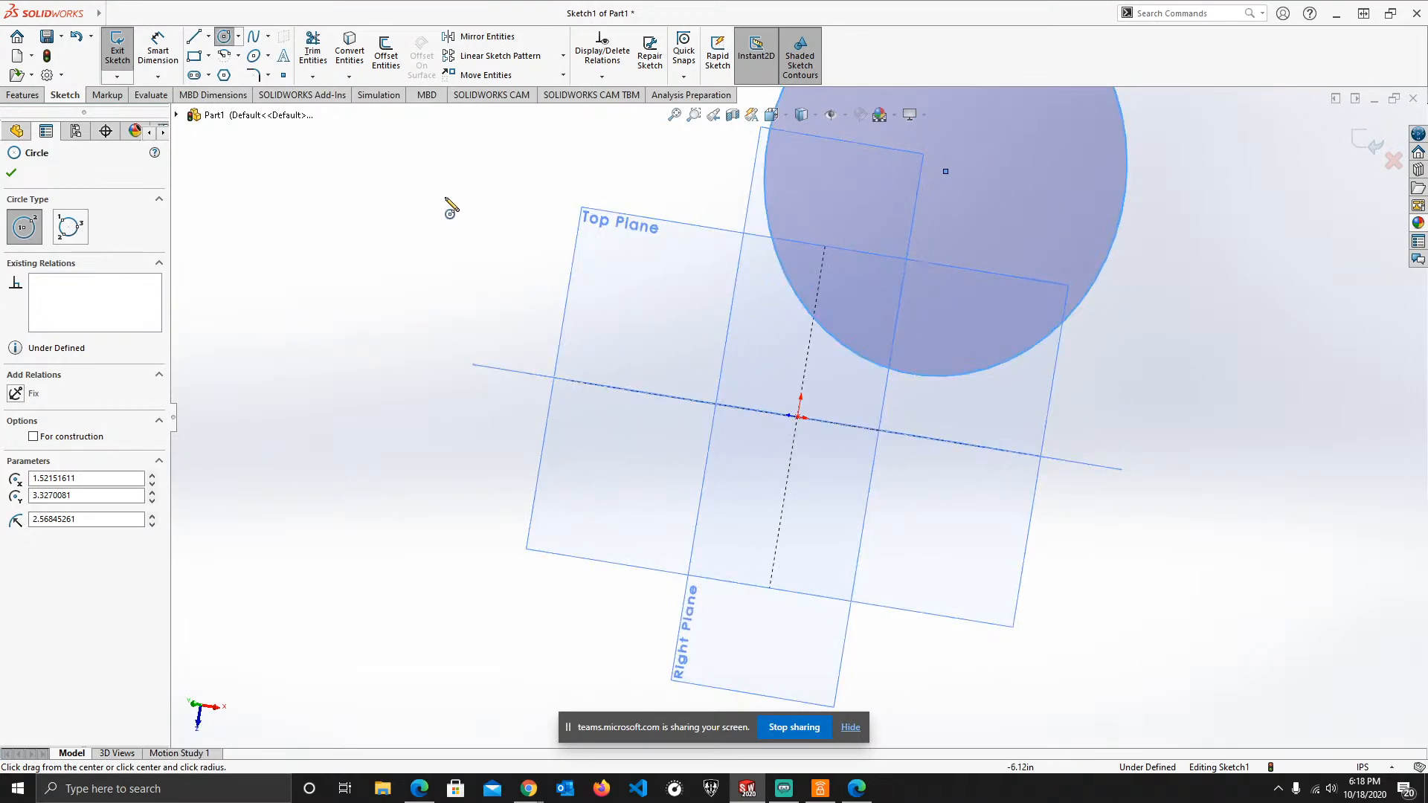
click(771, 116)
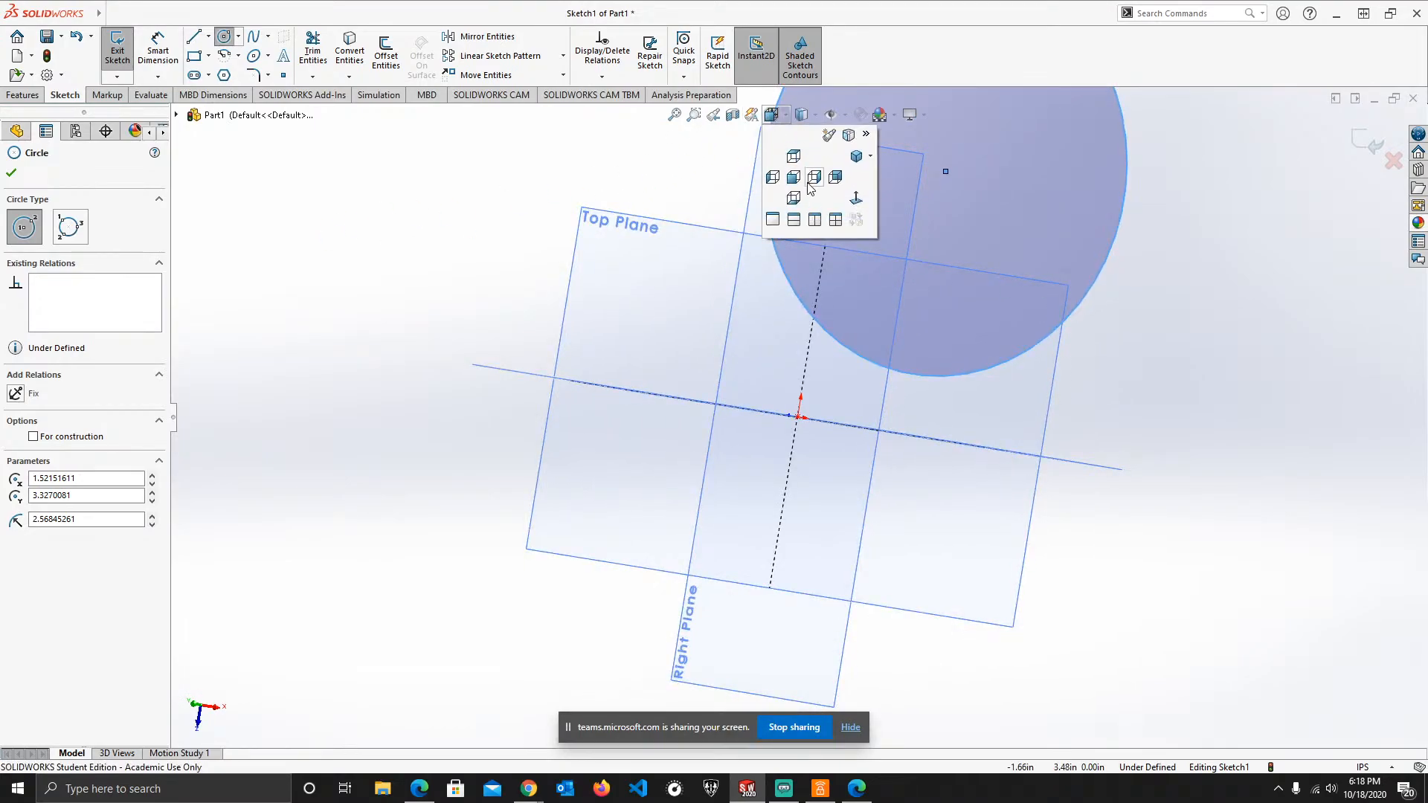
click(794, 155)
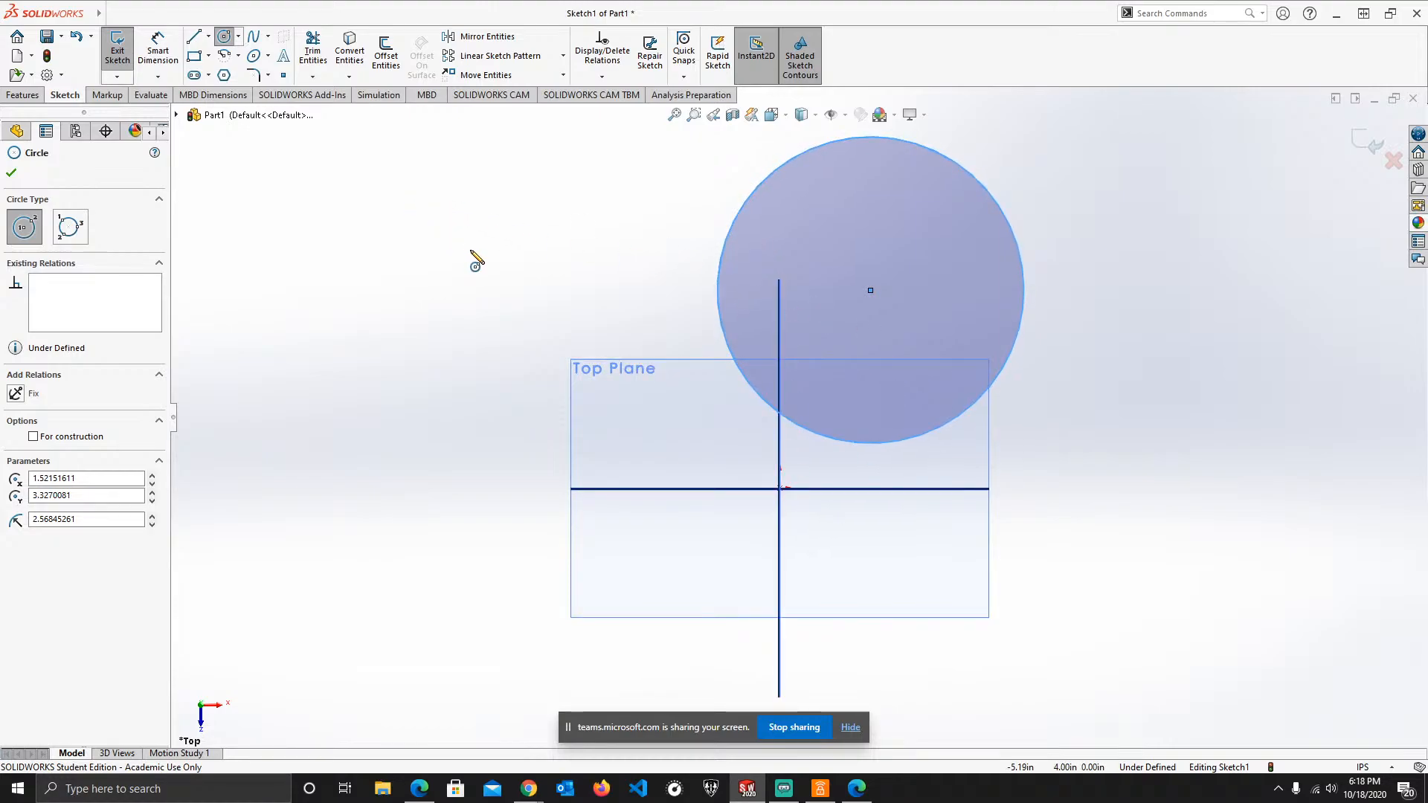
key(Escape)
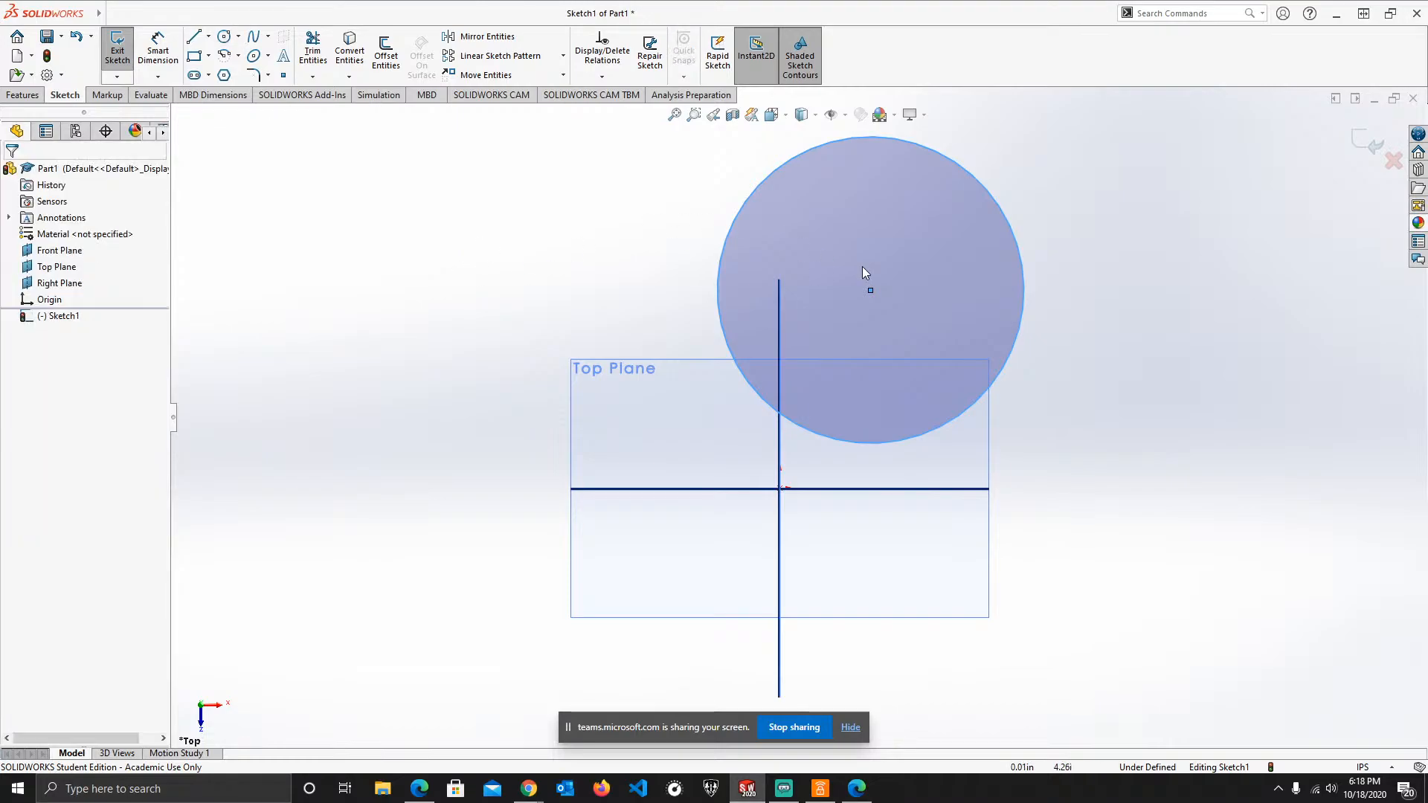
- Delete the off-origin circle, and sketch a replacement of about 2.09 in radius centred above the Top Plane's outline
click(905, 283)
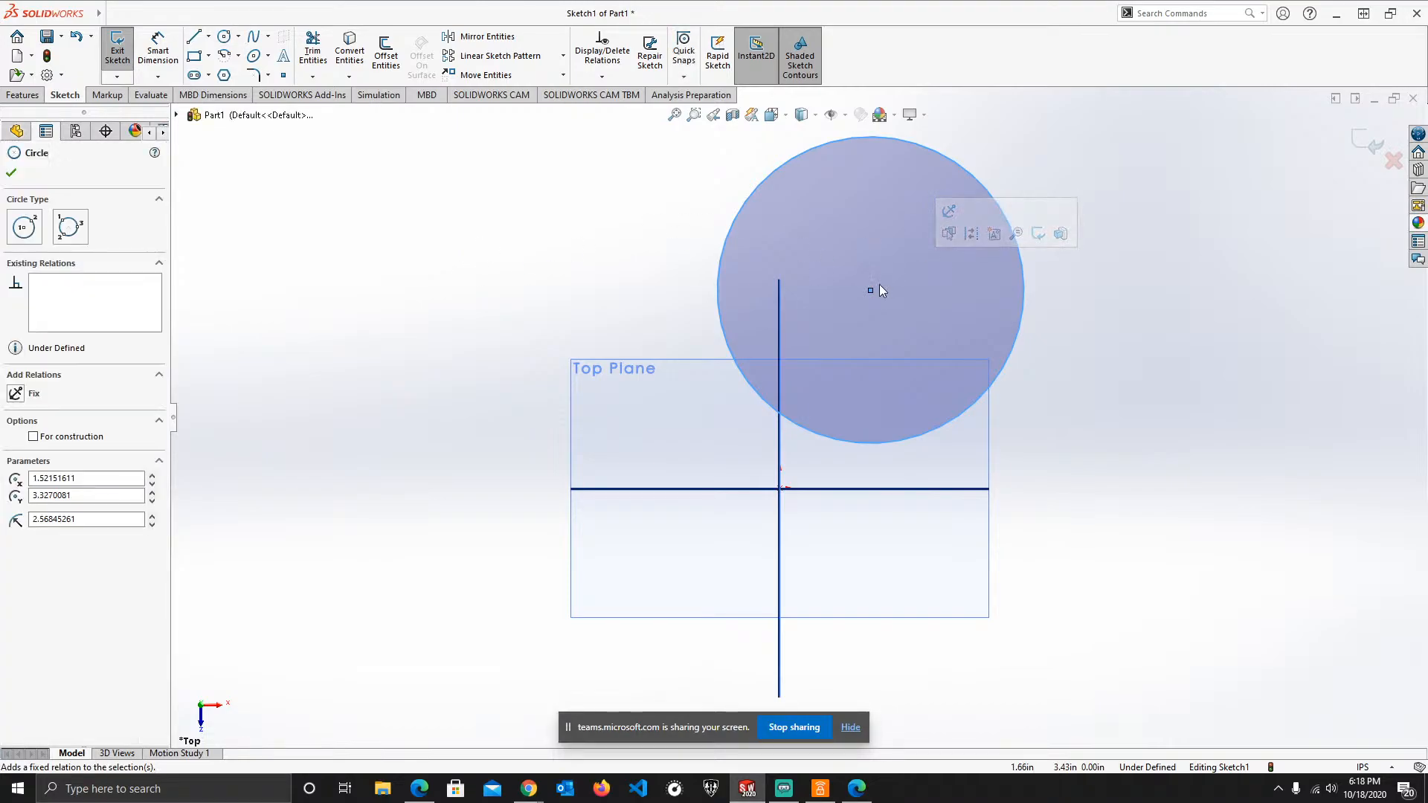
key(Delete)
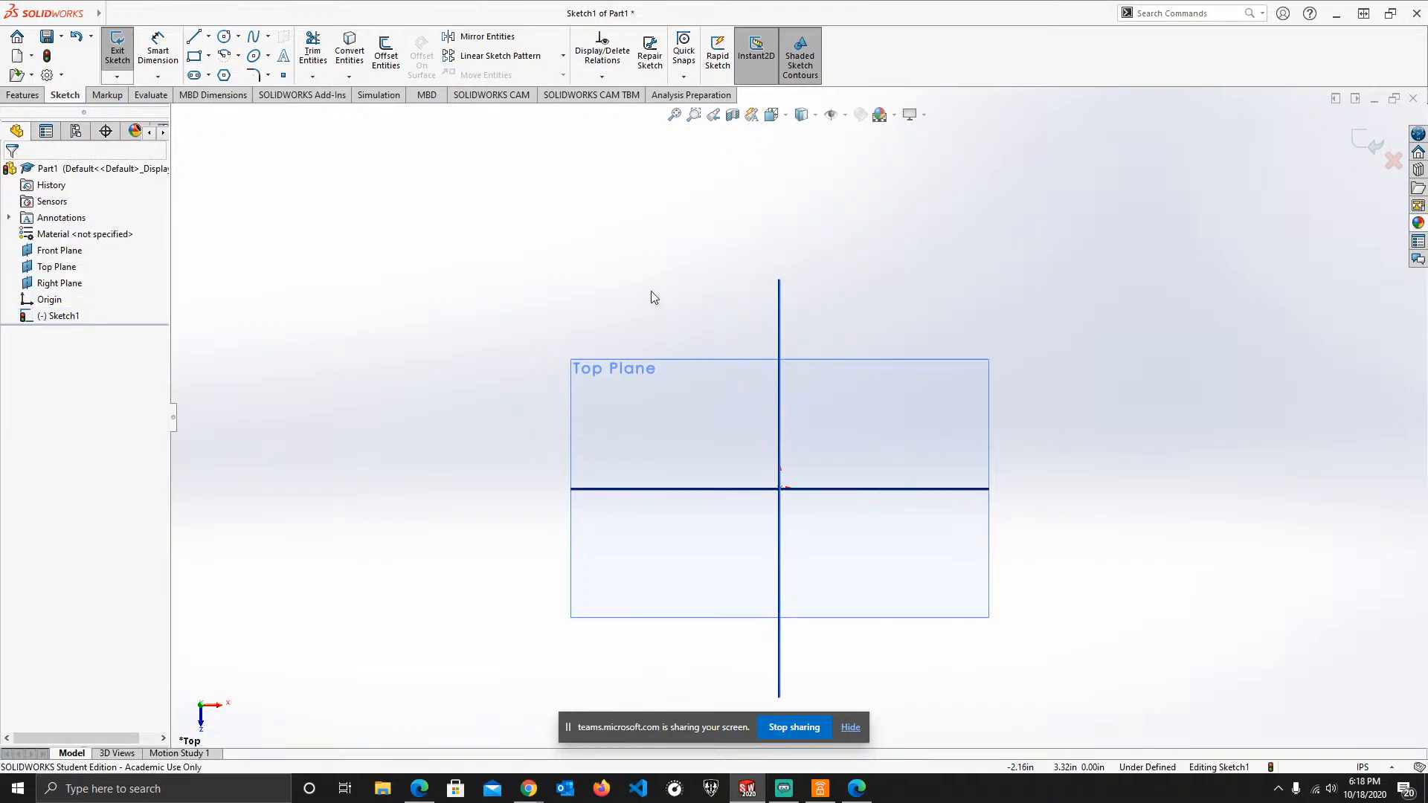
click(227, 37)
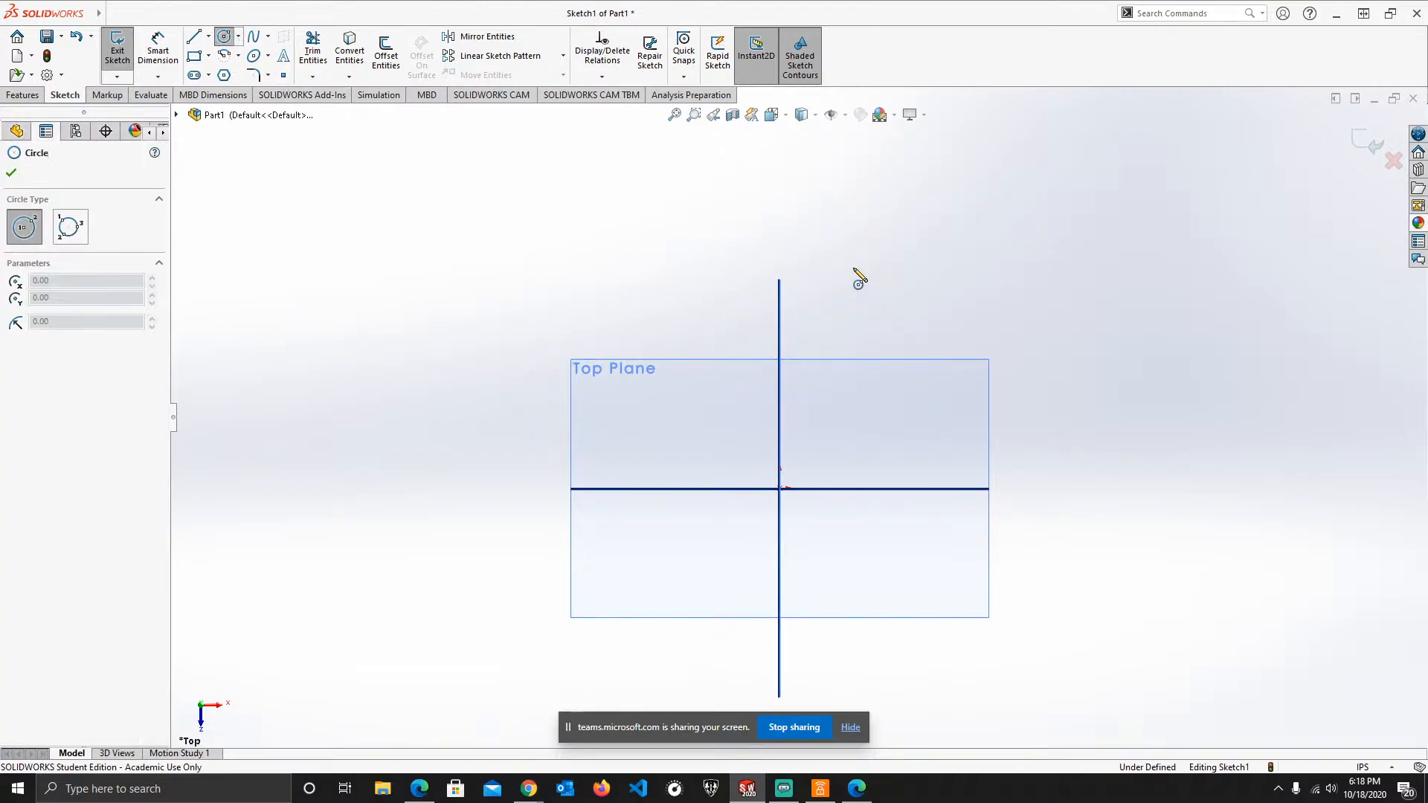
click(821, 230)
click(916, 317)
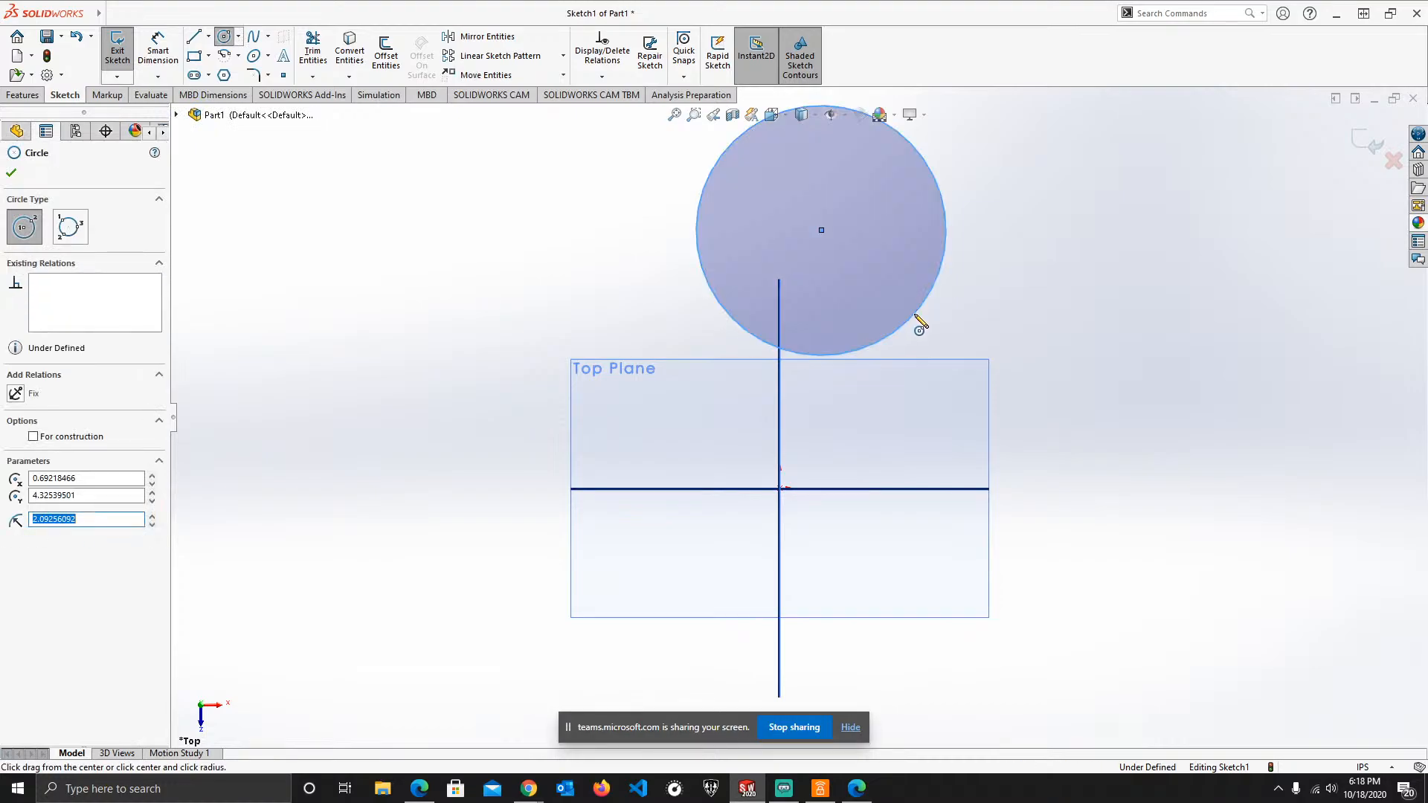
key(Escape)
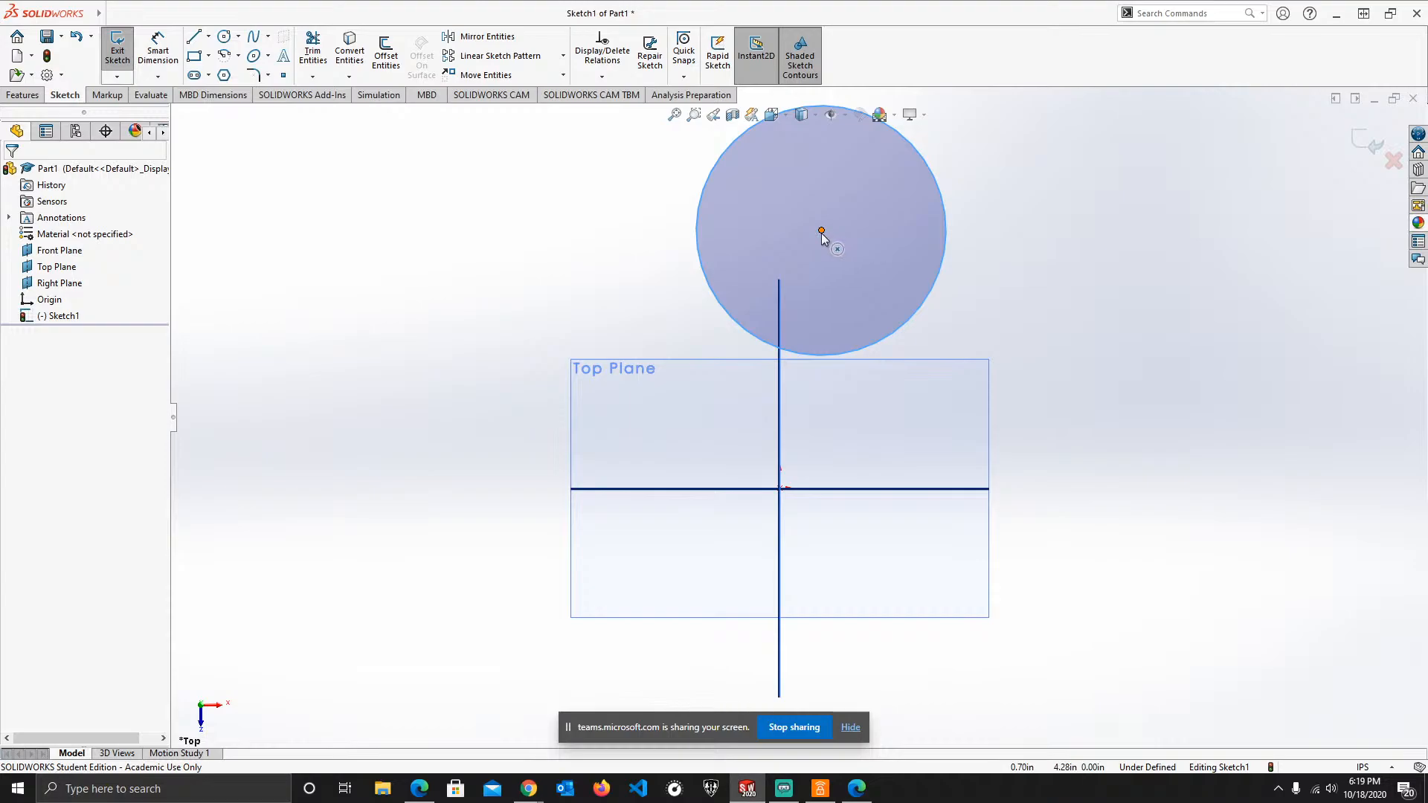
- Move the circle's centre onto the origin to make it coincident, and delete the circle after checking it from the top view
drag(823, 230, 779, 489)
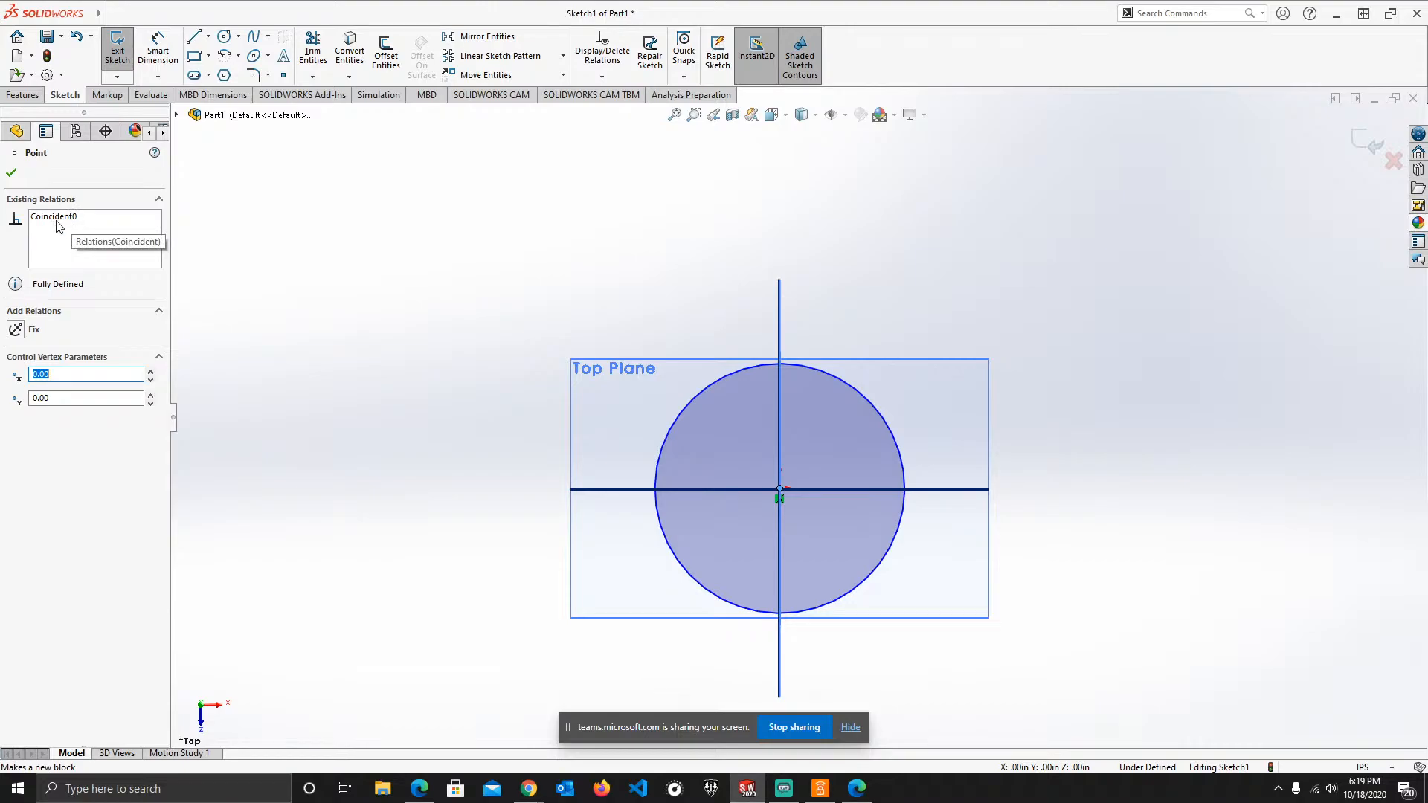
click(12, 174)
middle_drag(830, 461, 858, 491)
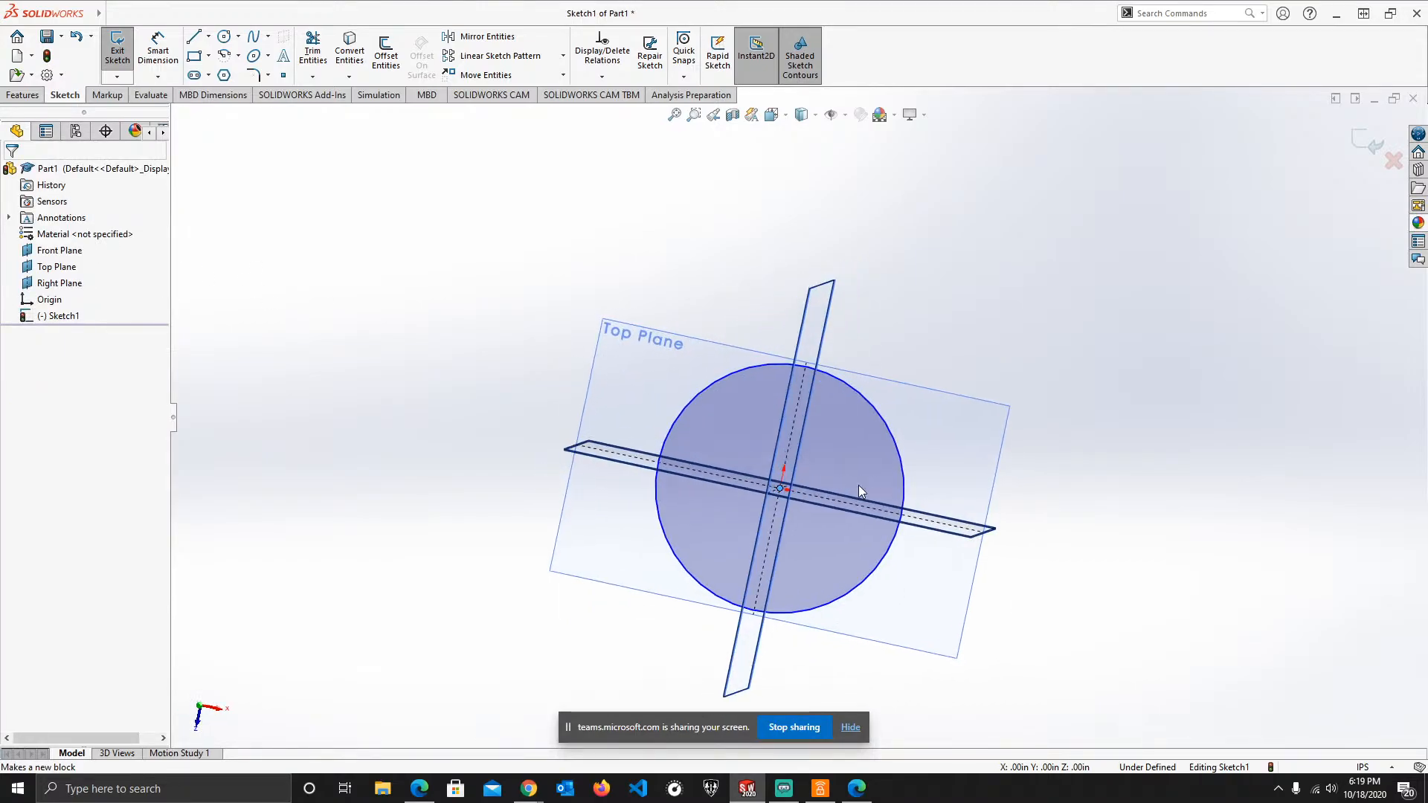
click(771, 114)
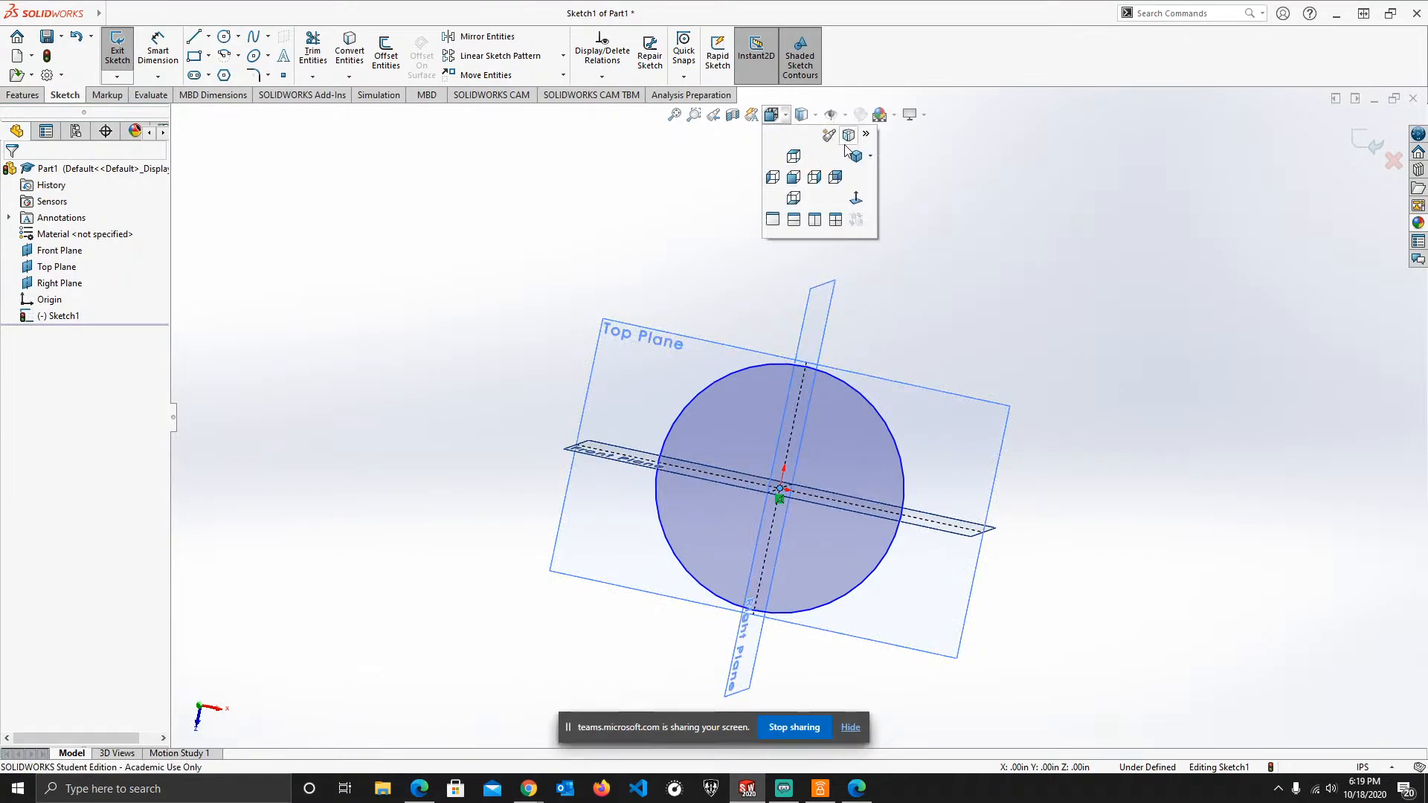
click(794, 155)
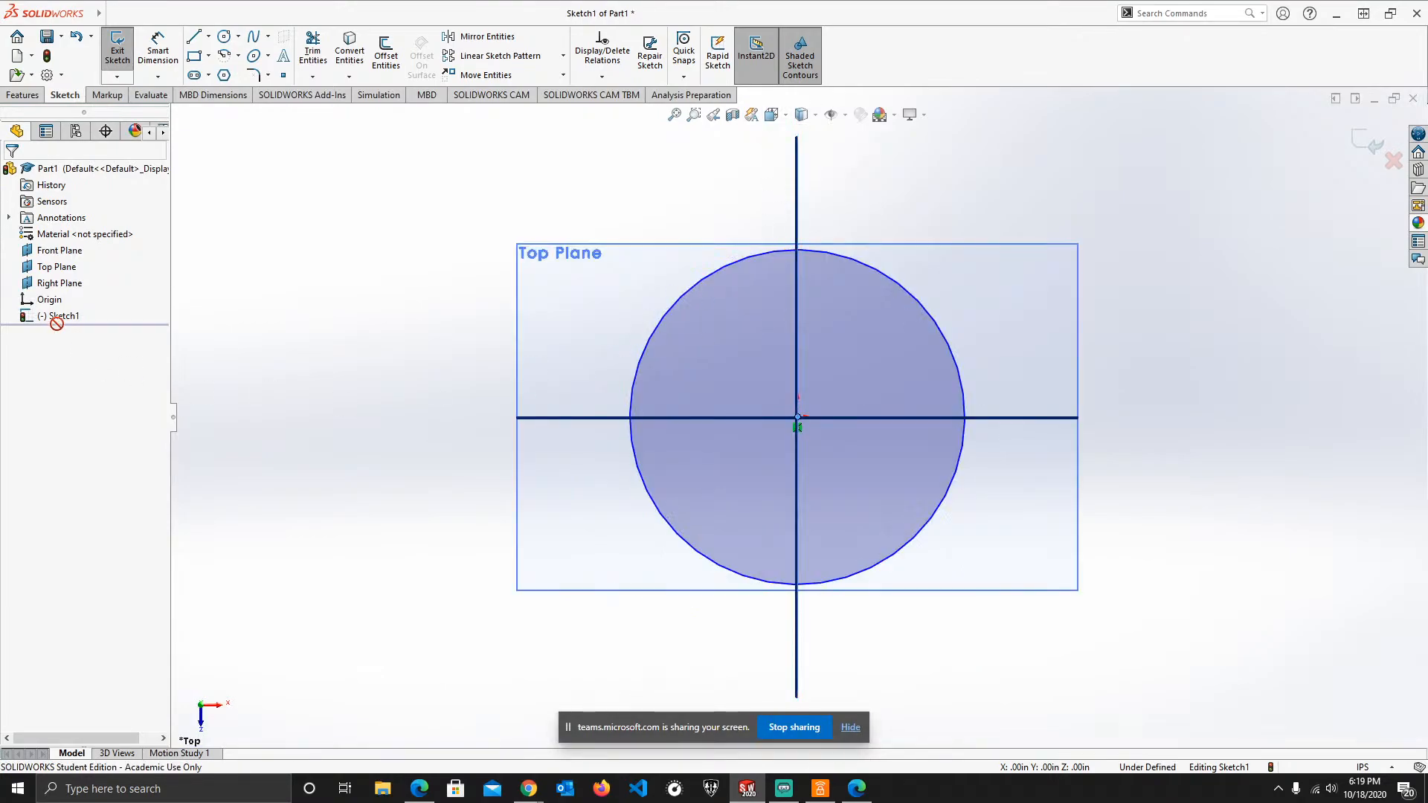
click(725, 319)
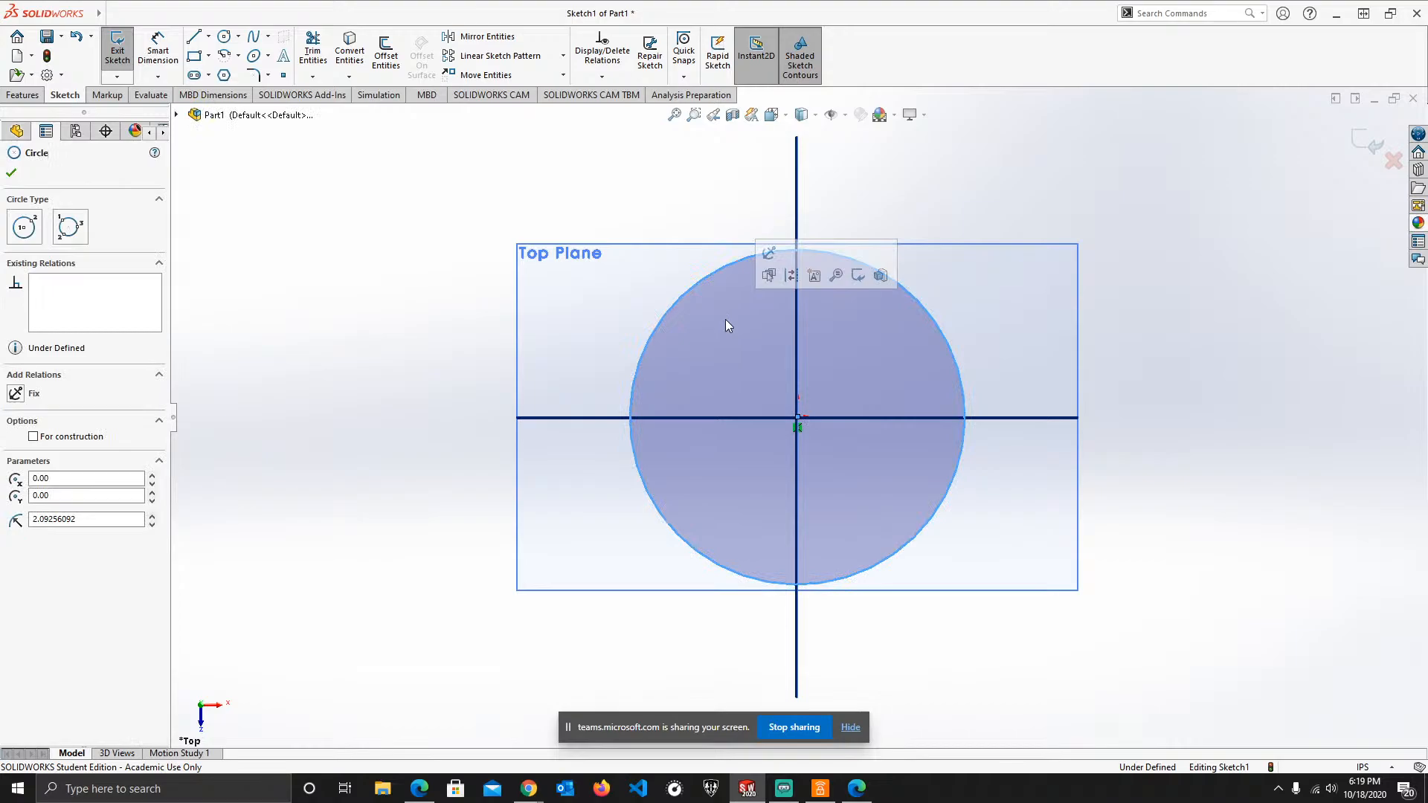
key(Delete)
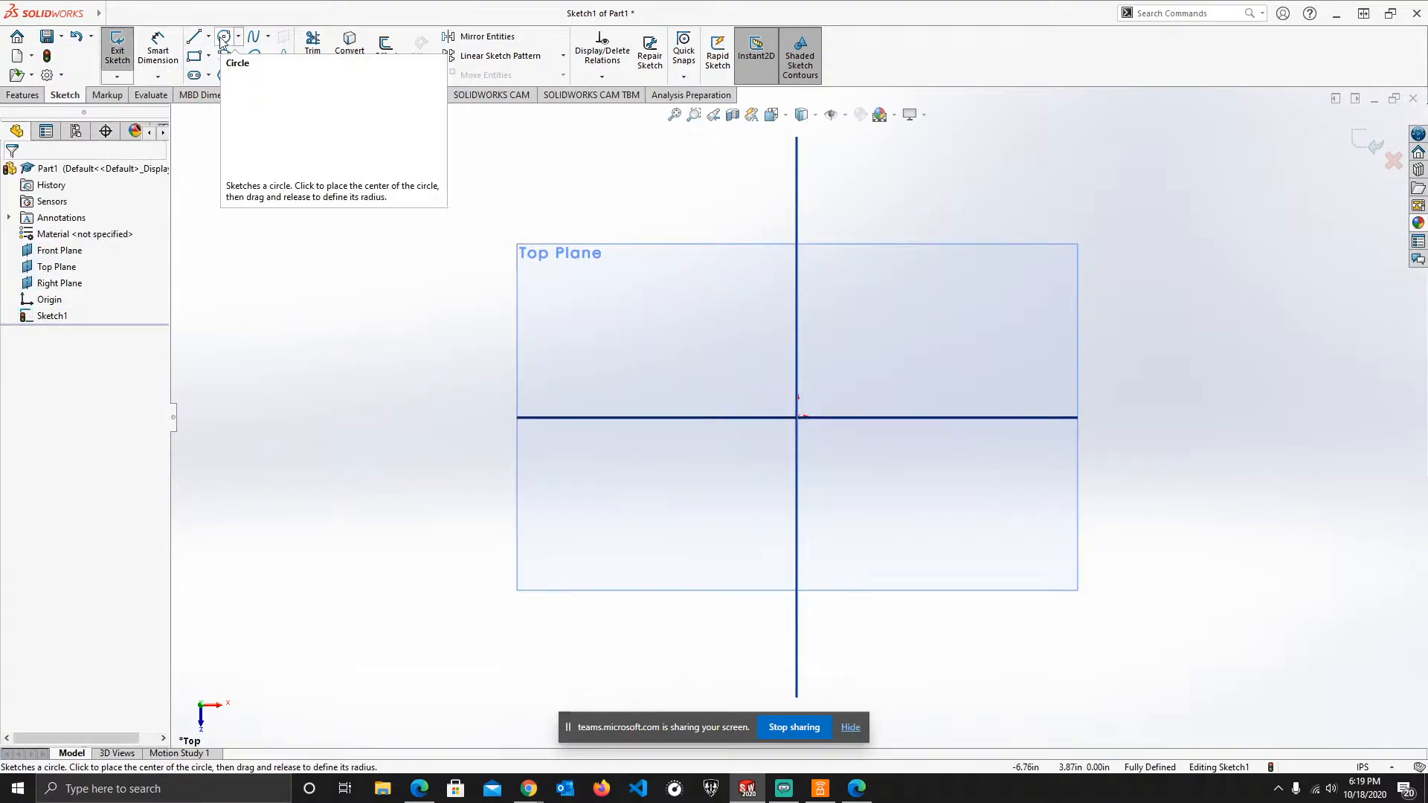
- Sketch a circle of about 2.88 in radius centred on the origin of the Top Plane
click(223, 37)
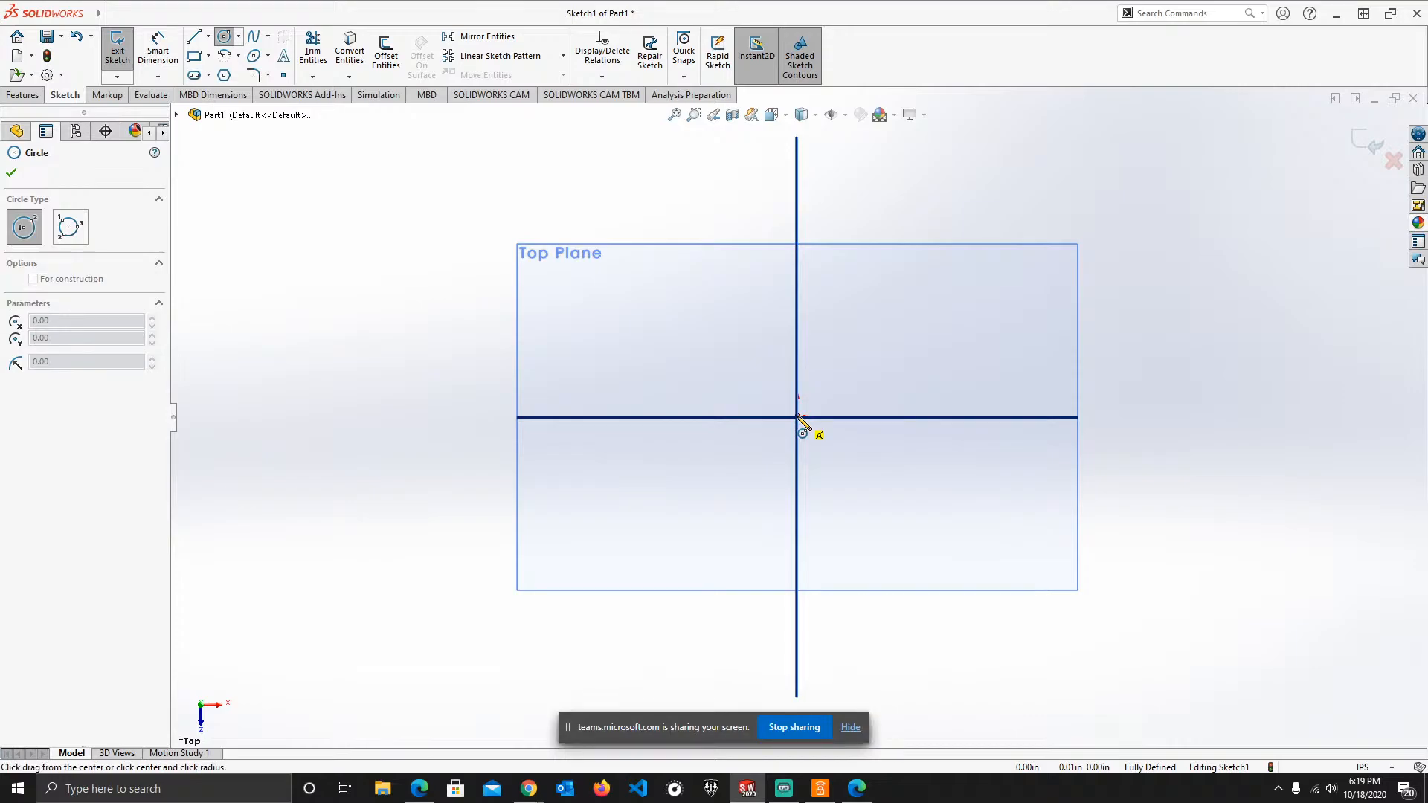
click(798, 417)
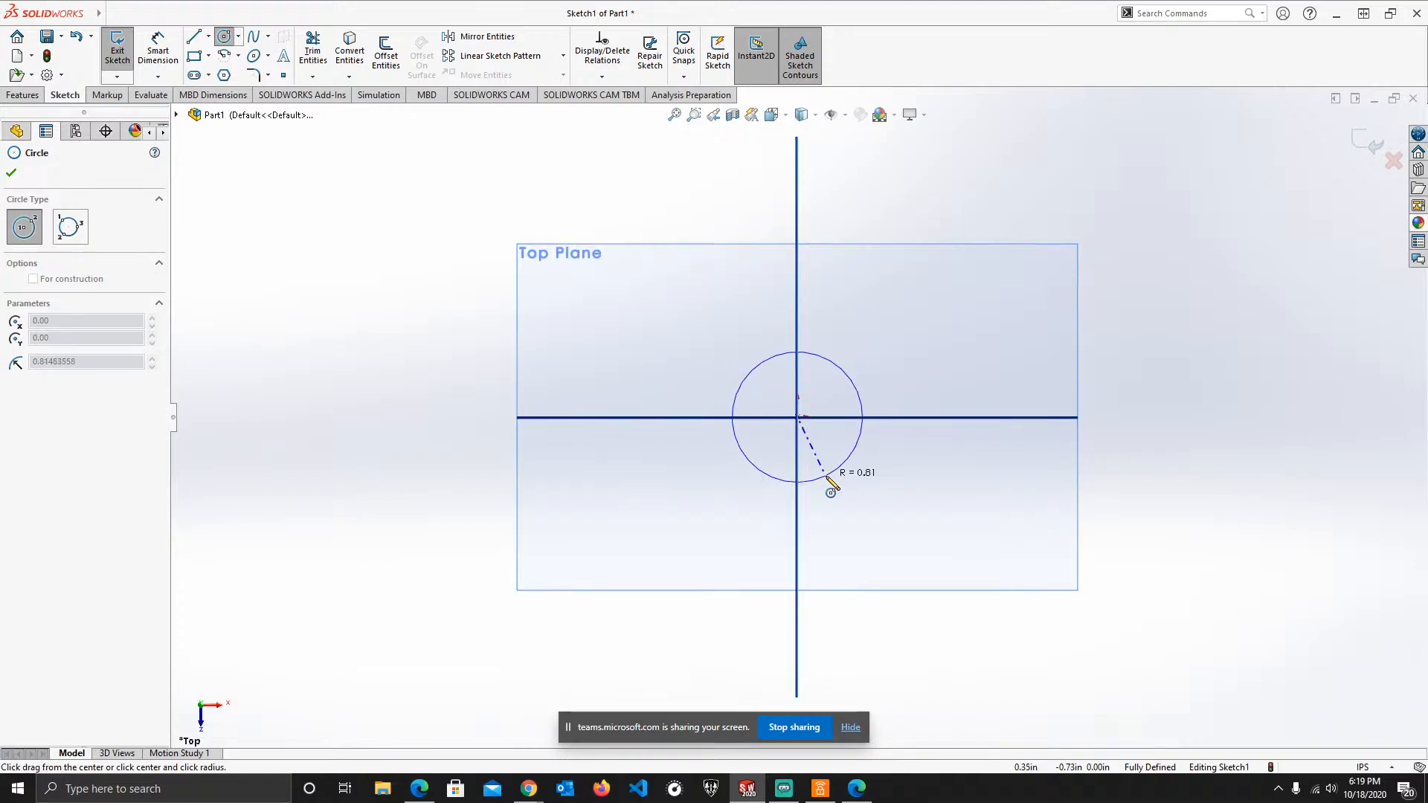
click(973, 575)
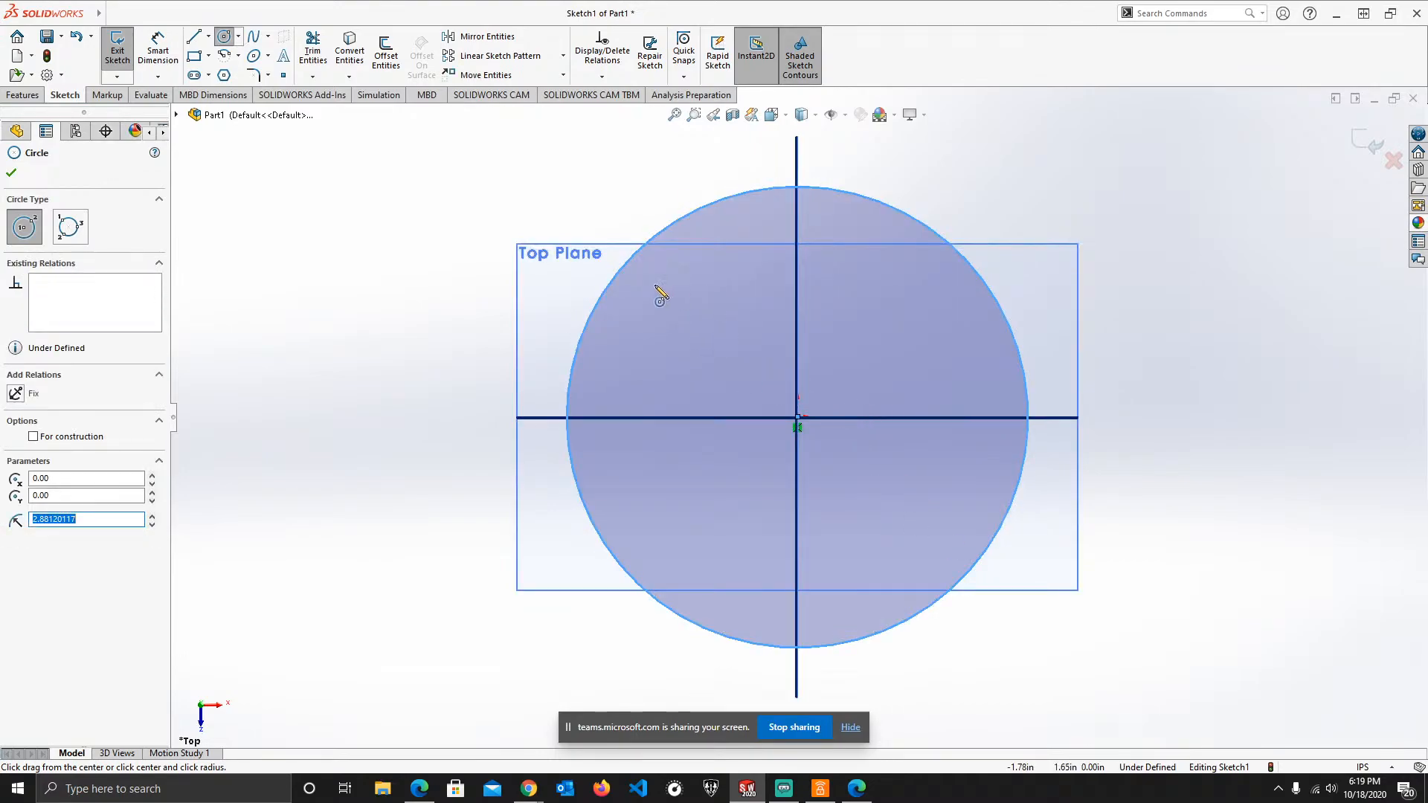
- Sketch three extra circles away from the origin, including one of about 2.21 in radius and one of about 0.98 in radius
click(1162, 240)
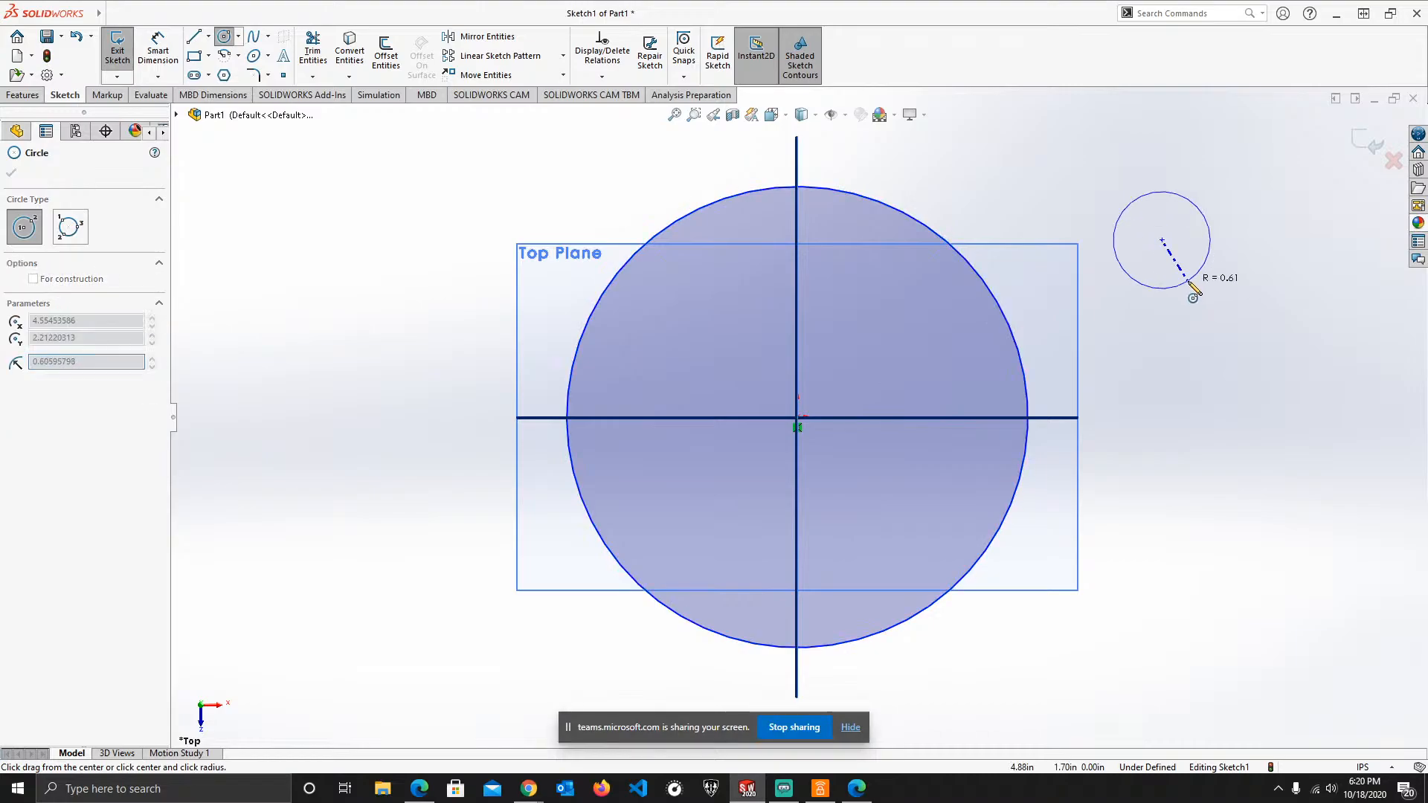
click(1264, 397)
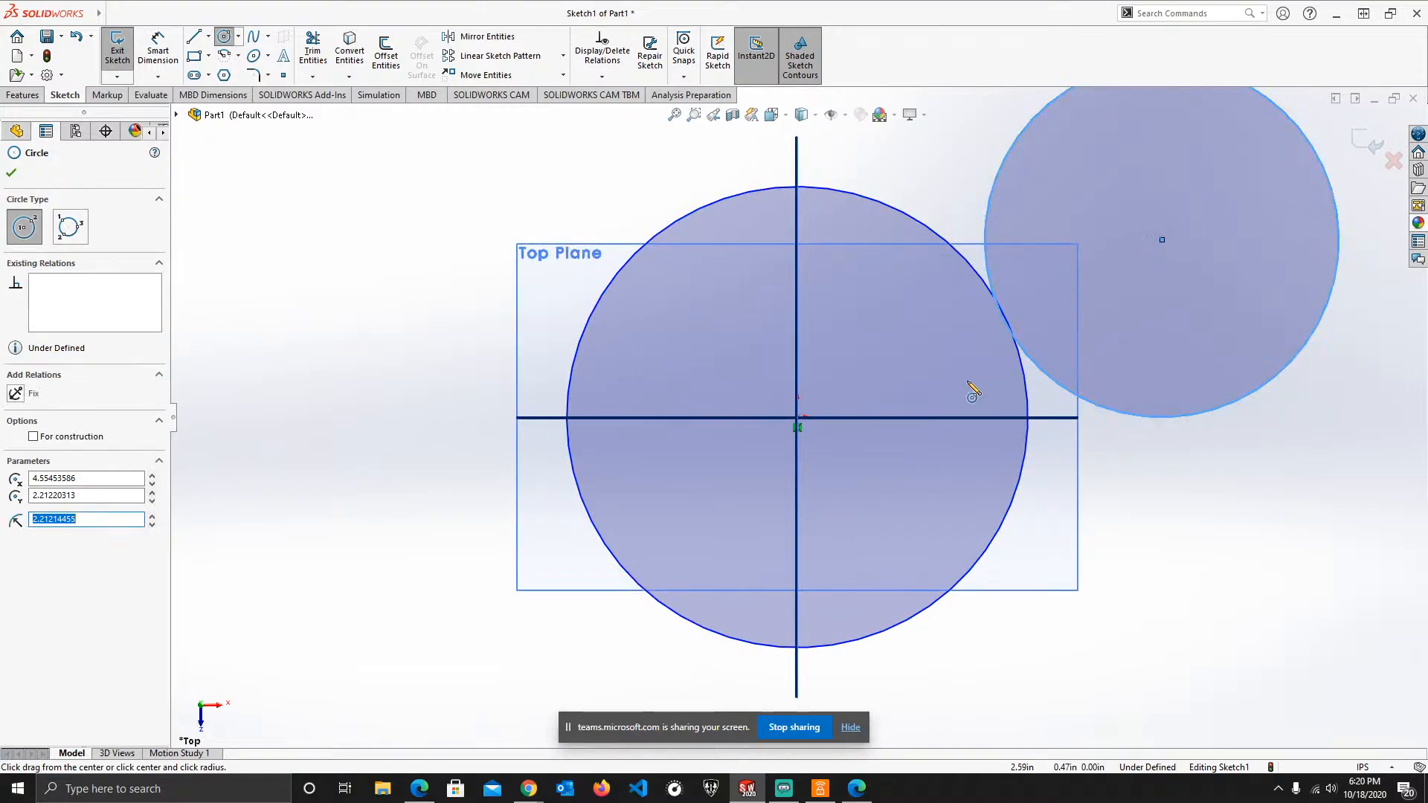
click(313, 322)
click(438, 435)
click(551, 187)
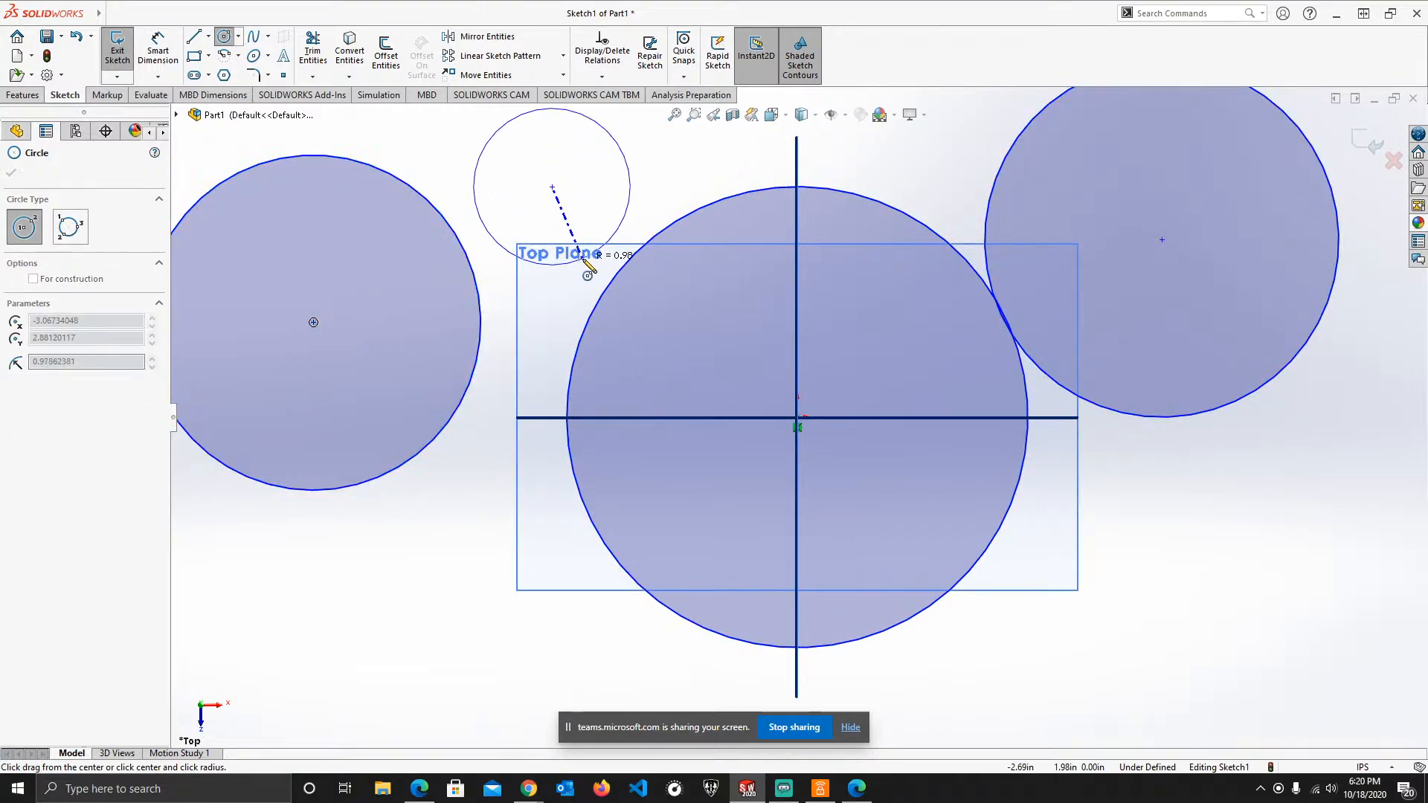
click(582, 259)
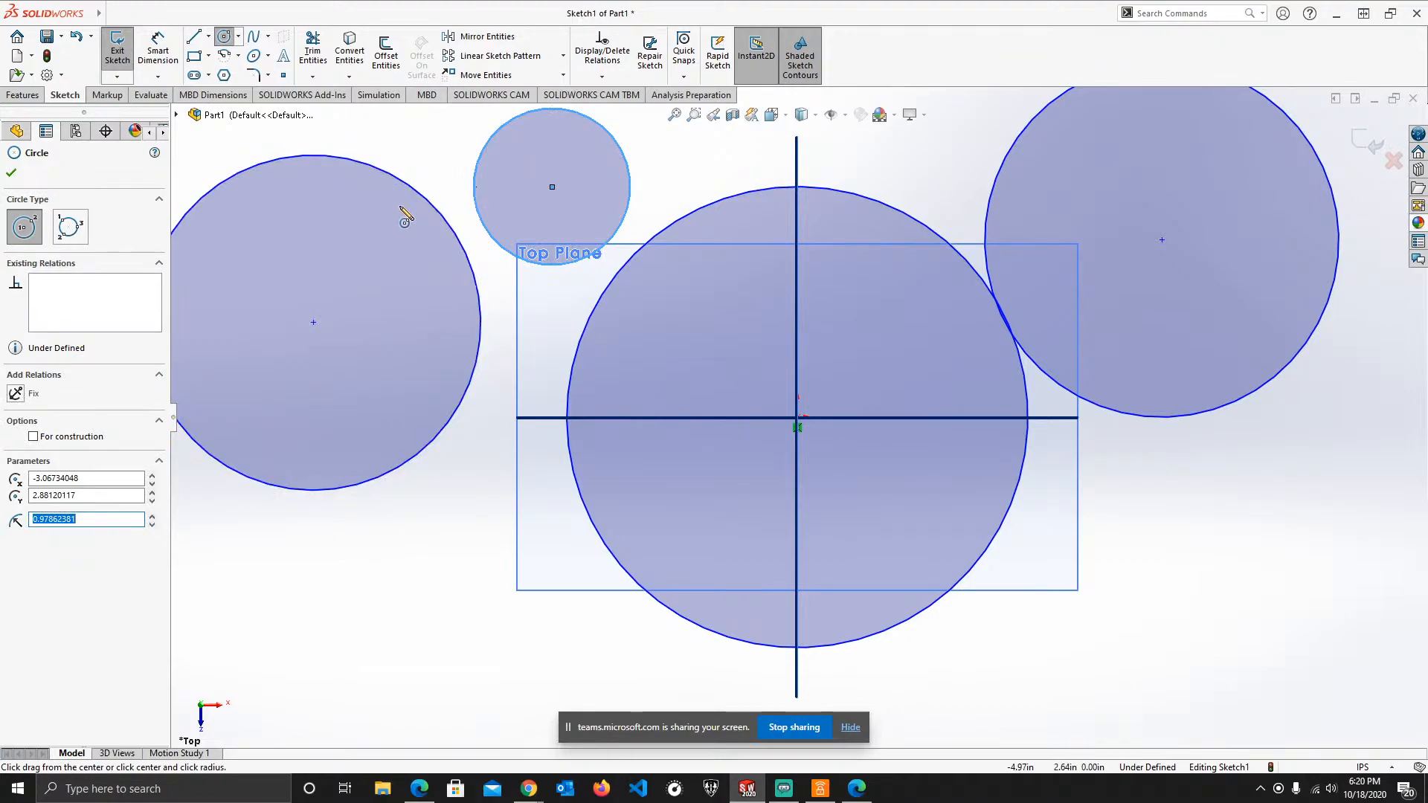
- Delete the three extra circles, keeping only the circle centred on the origin
key(Escape)
click(372, 235)
key(Delete)
click(484, 188)
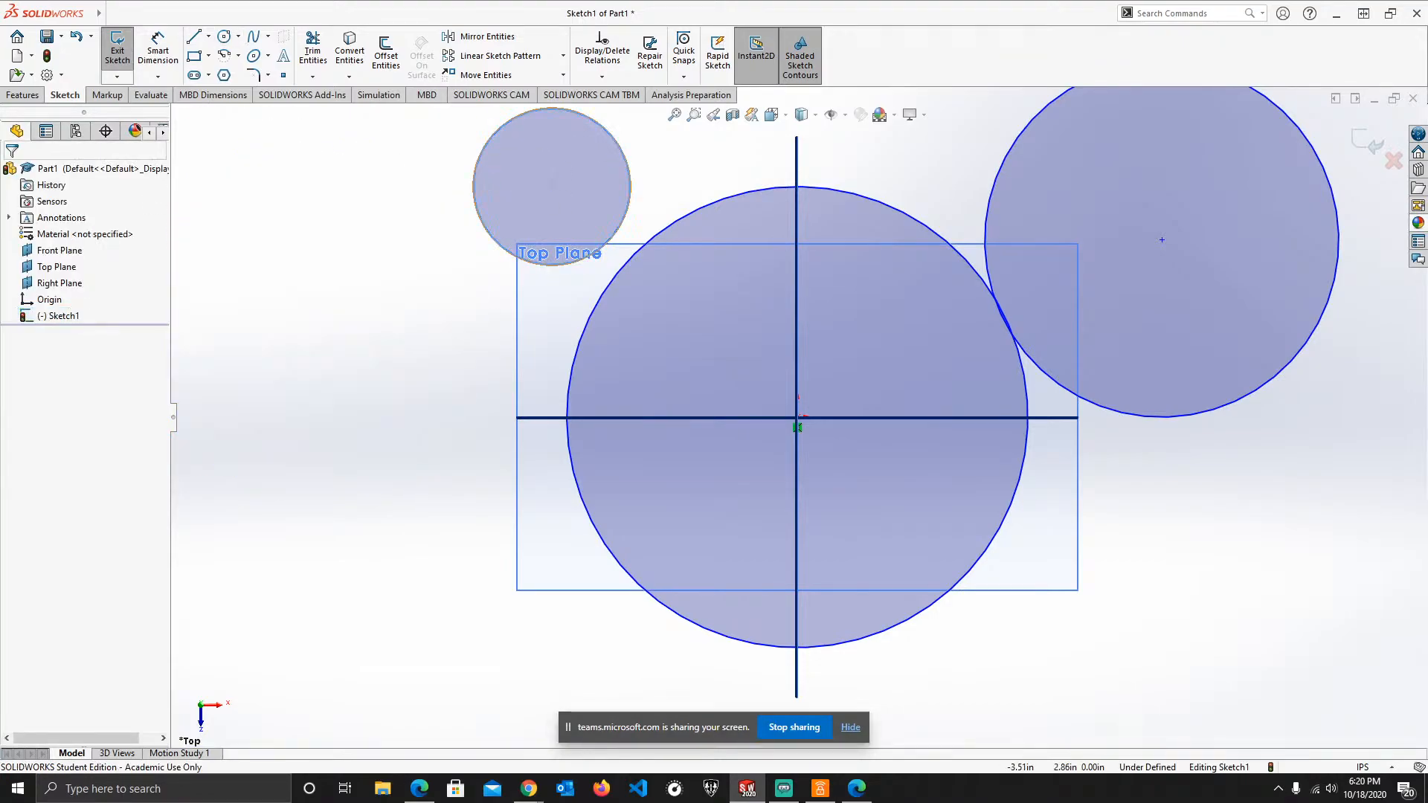
key(Delete)
key(Delete)
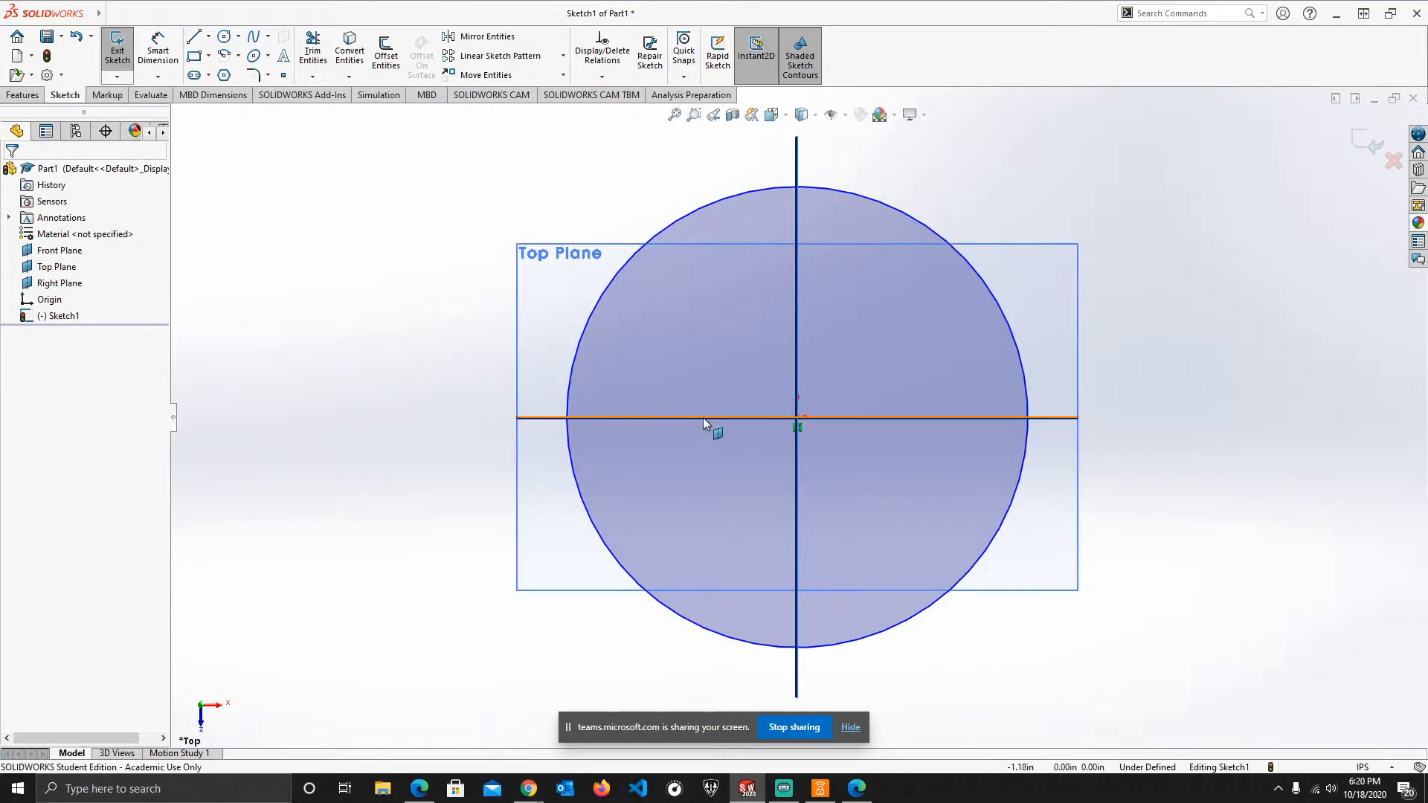
- Dimension the circle's diameter in the top view with Smart Dimension and set it to 5 in
mouse_move(809, 431)
middle_down()
mouse_move(758, 431)
mouse_move(809, 444)
middle_up()
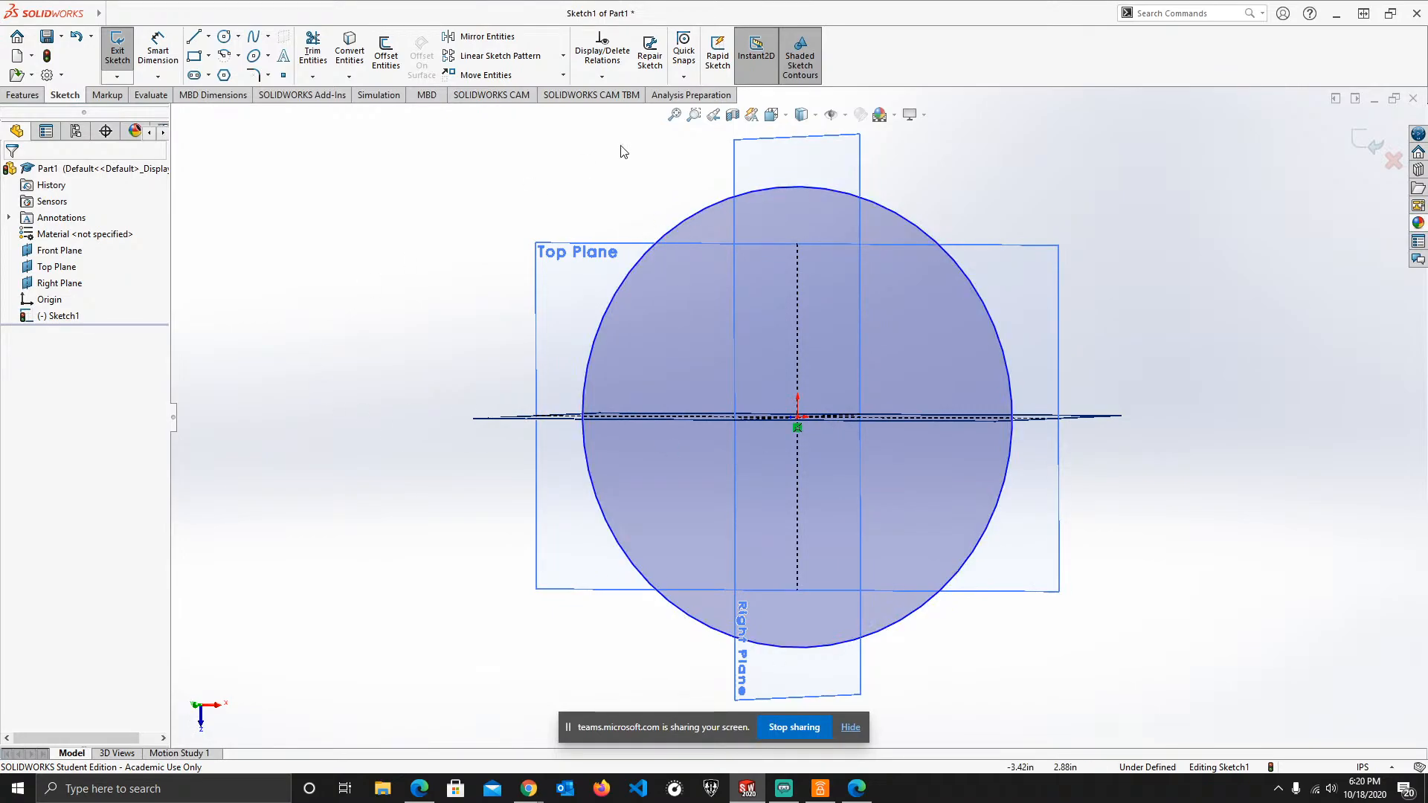
click(785, 120)
click(794, 160)
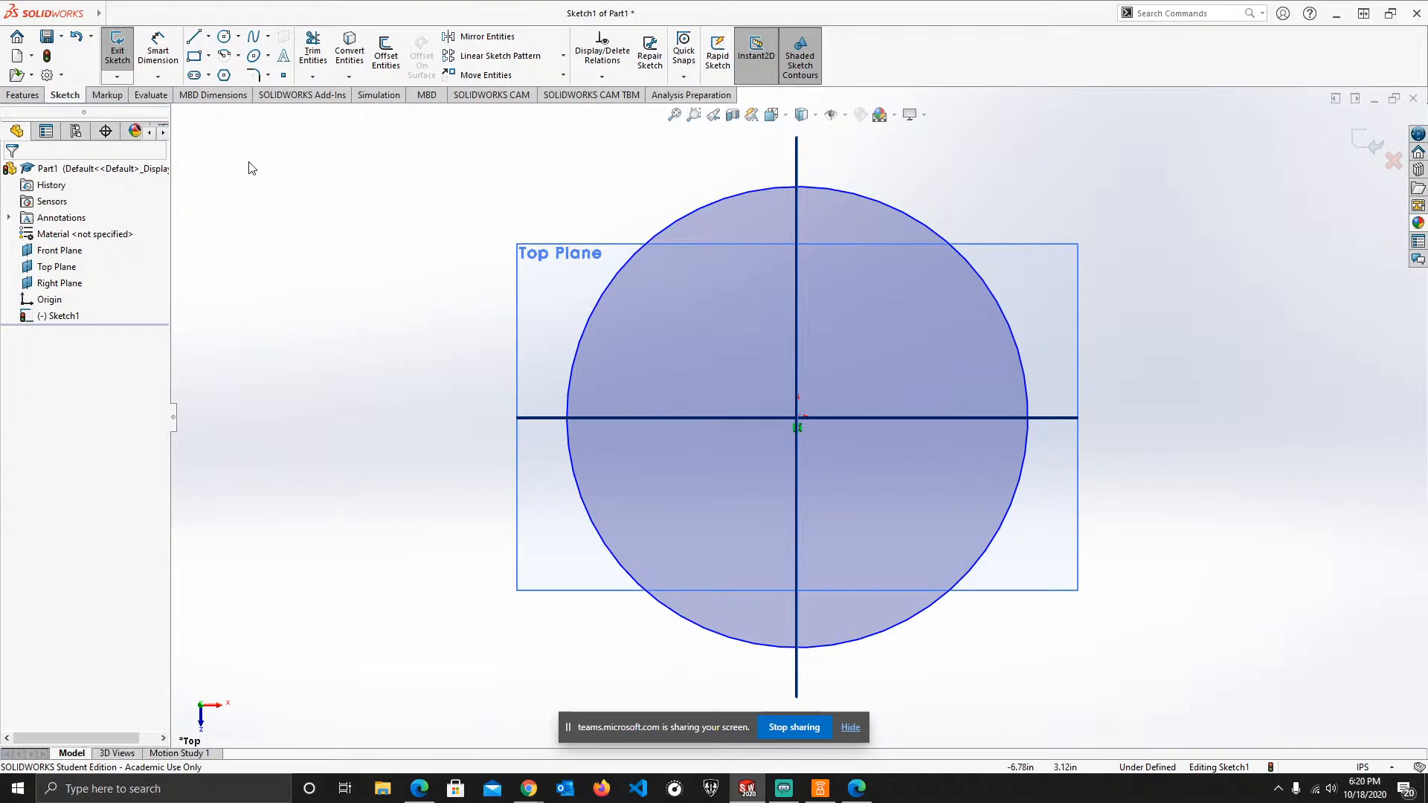
click(161, 54)
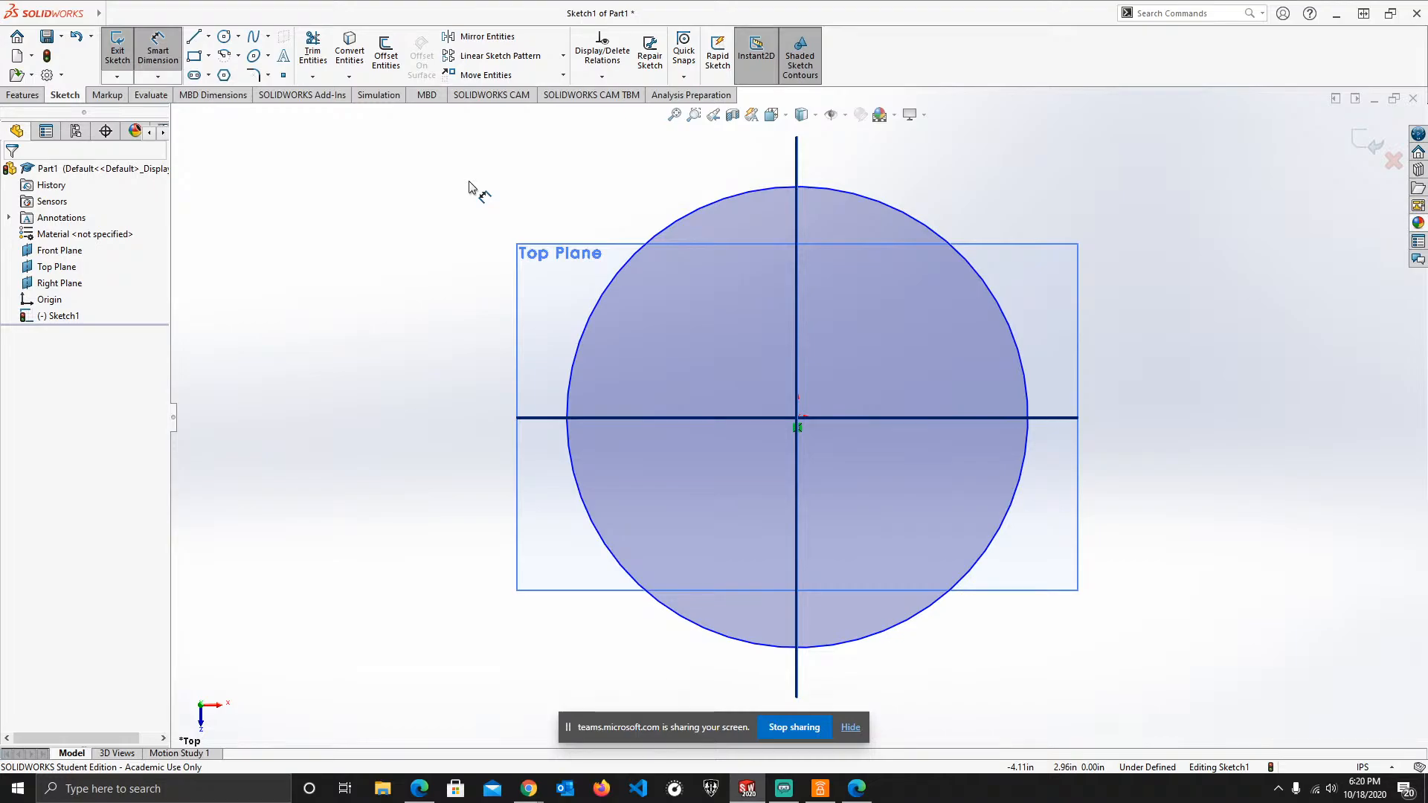
click(689, 212)
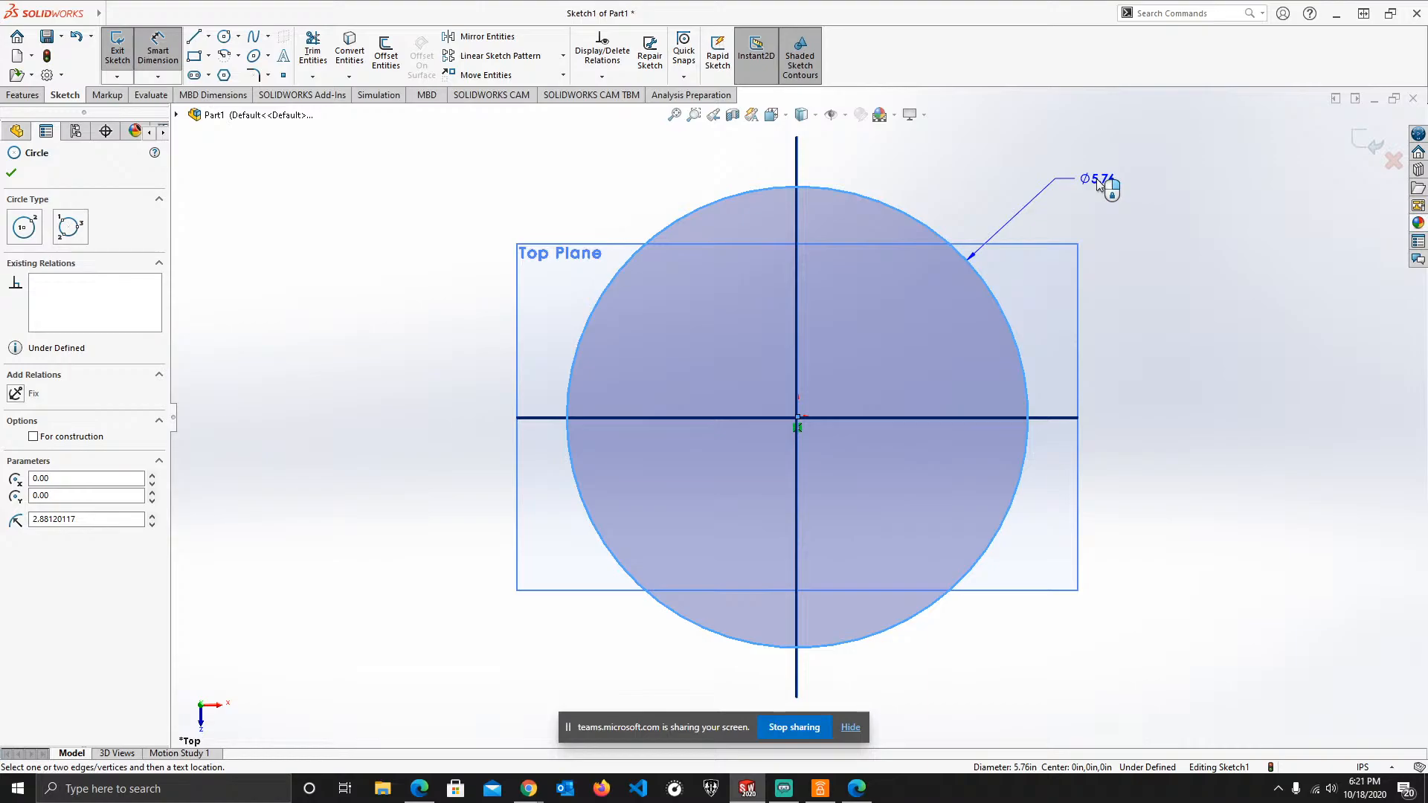
click(1096, 179)
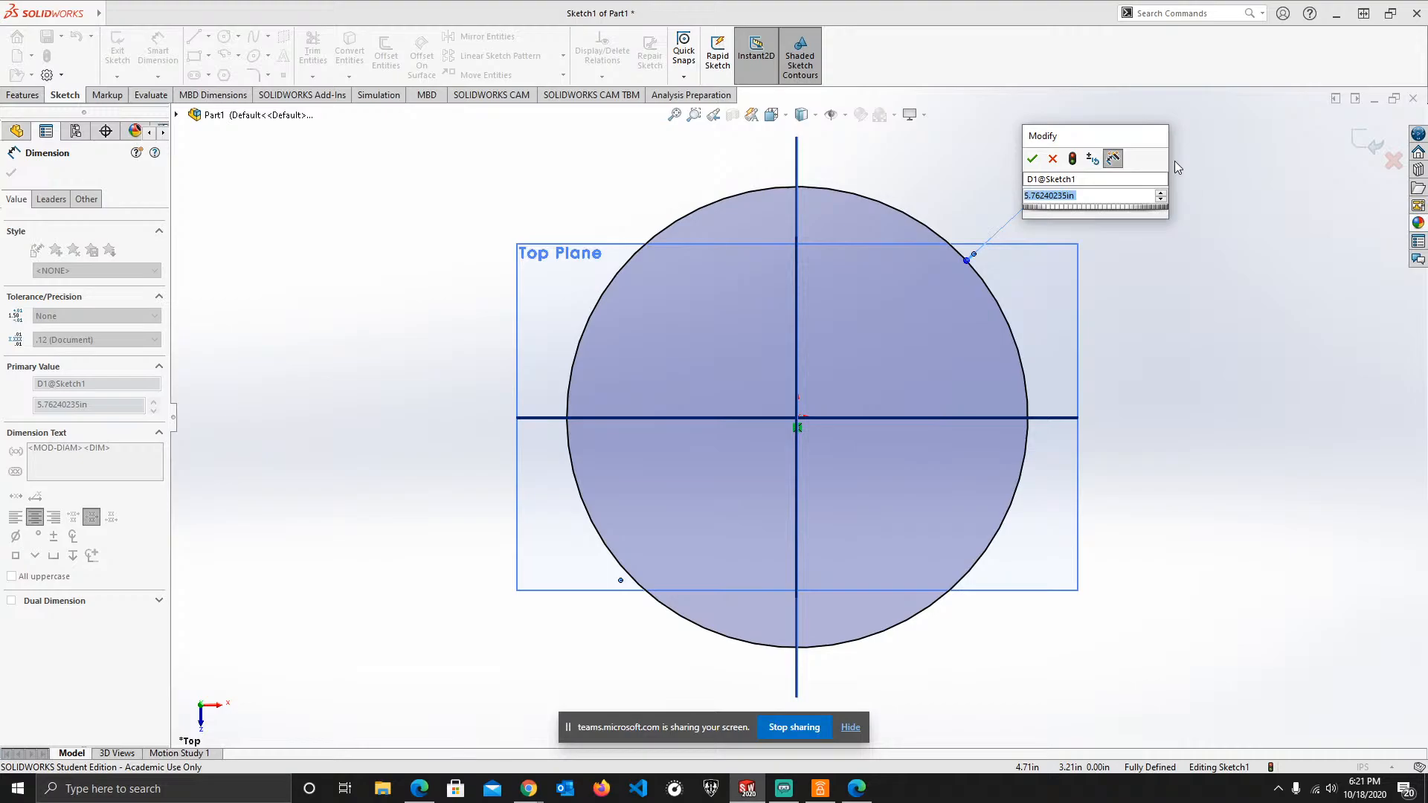
text(5)
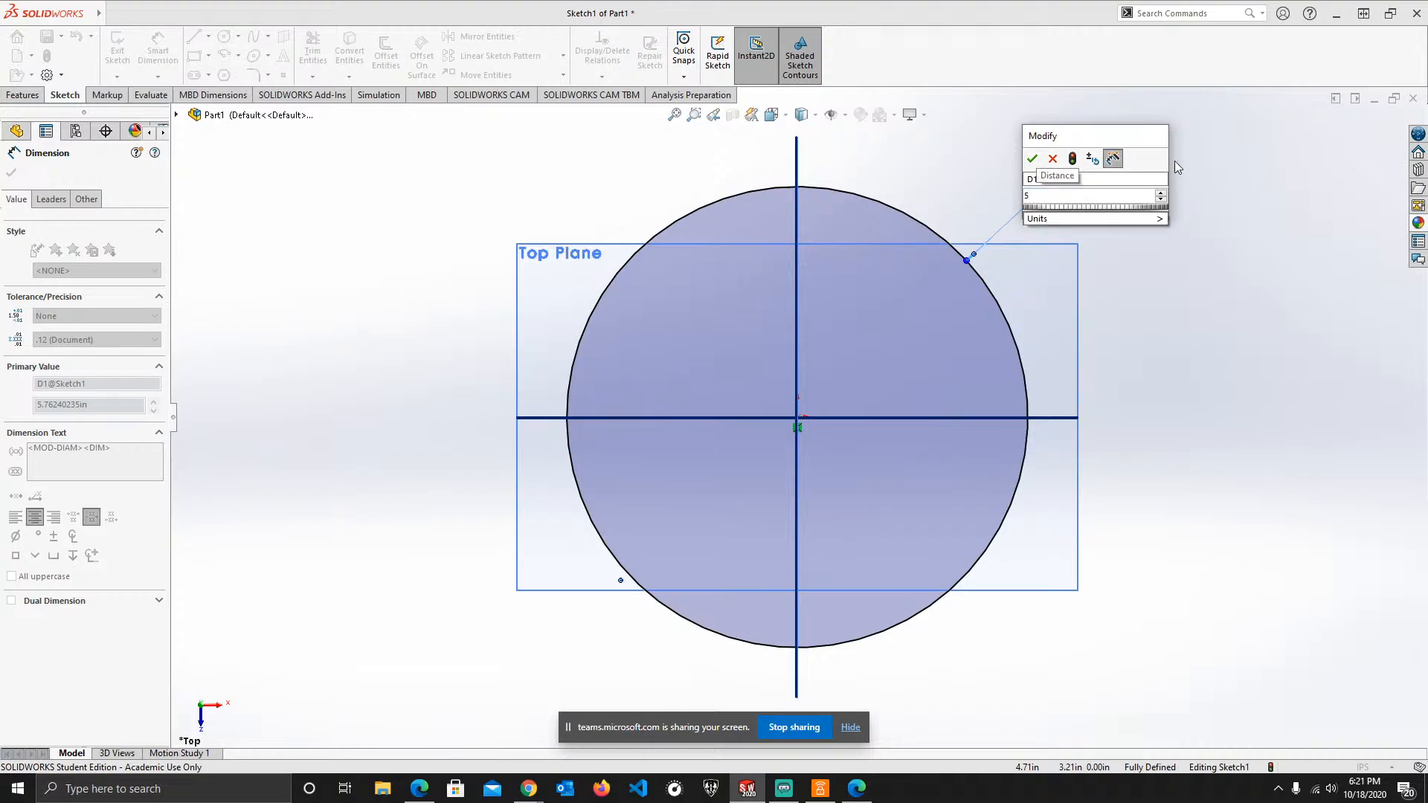
key(Return)
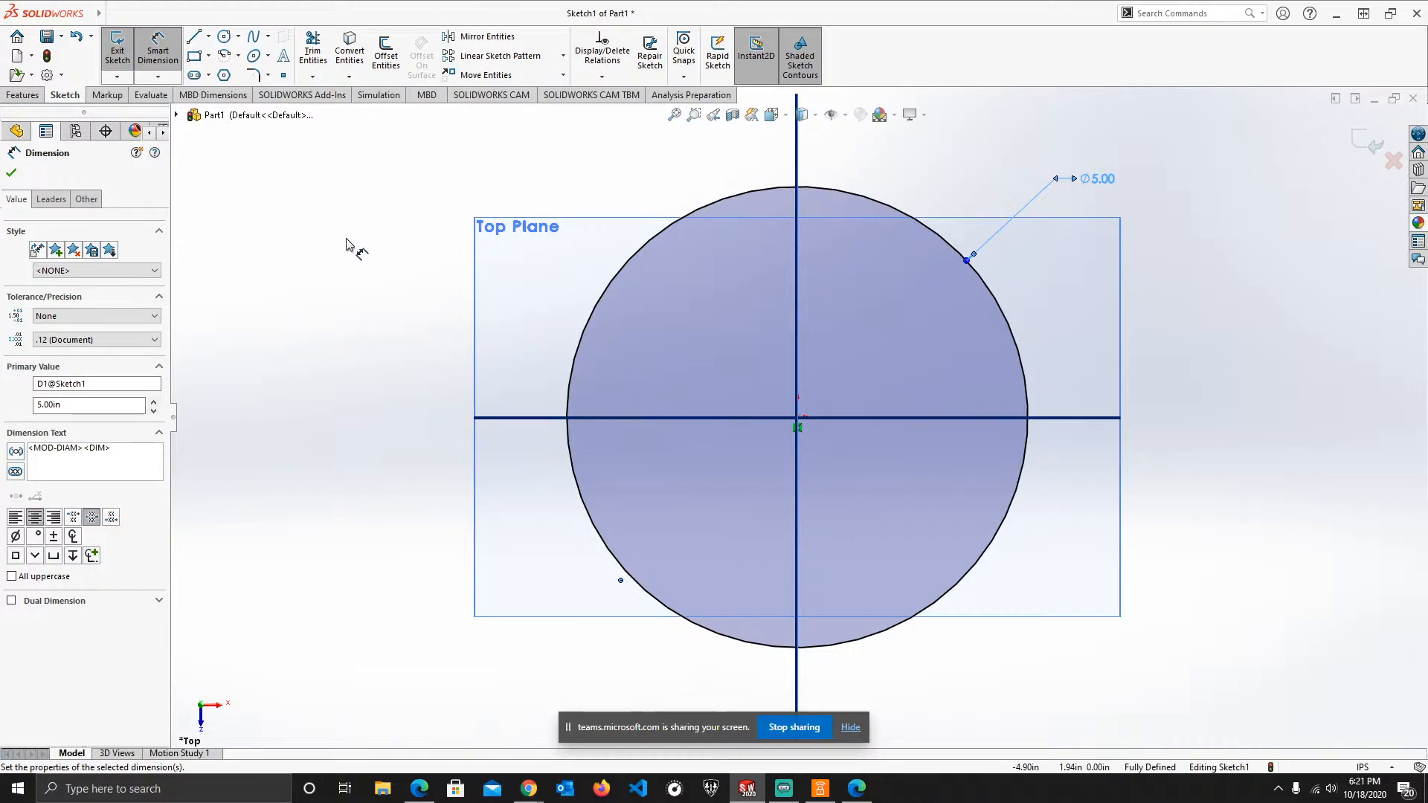
key(Escape)
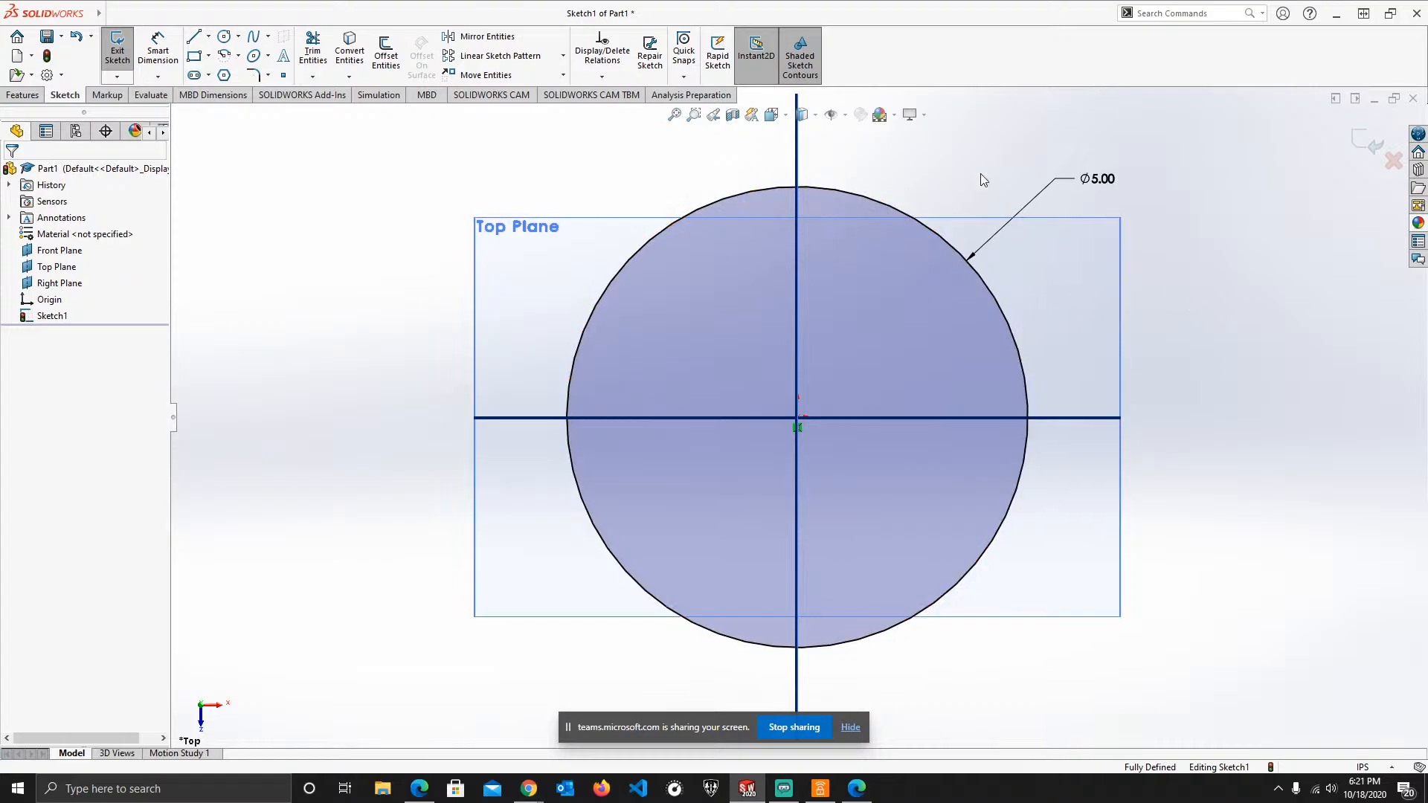
- Start an Extruded Boss/Base from the 5 in circle and show its preview from the isometric orientation
middle_drag(1186, 297, 1113, 351)
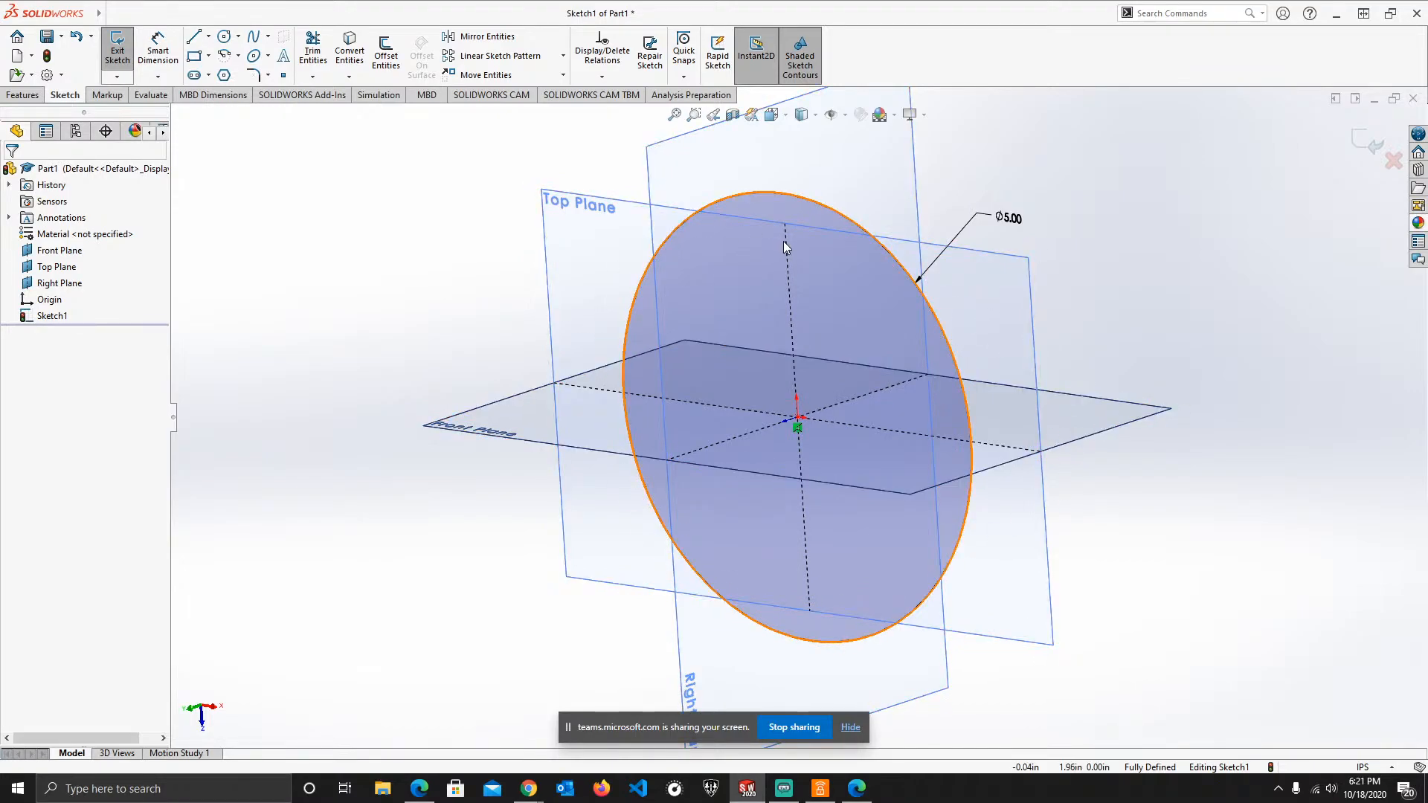
mouse_move(1197, 322)
middle_down()
mouse_move(1167, 302)
mouse_move(1179, 302)
middle_up()
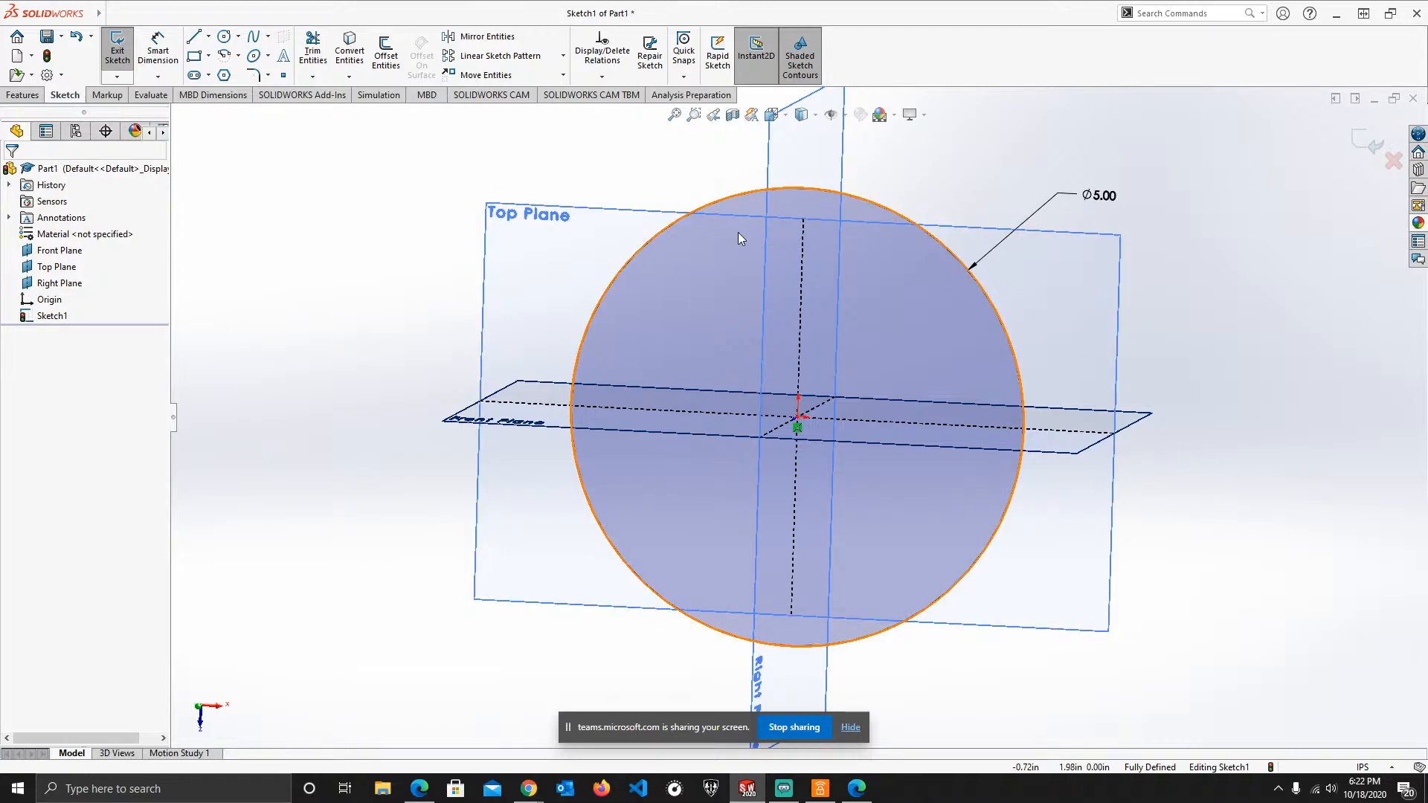
click(15, 98)
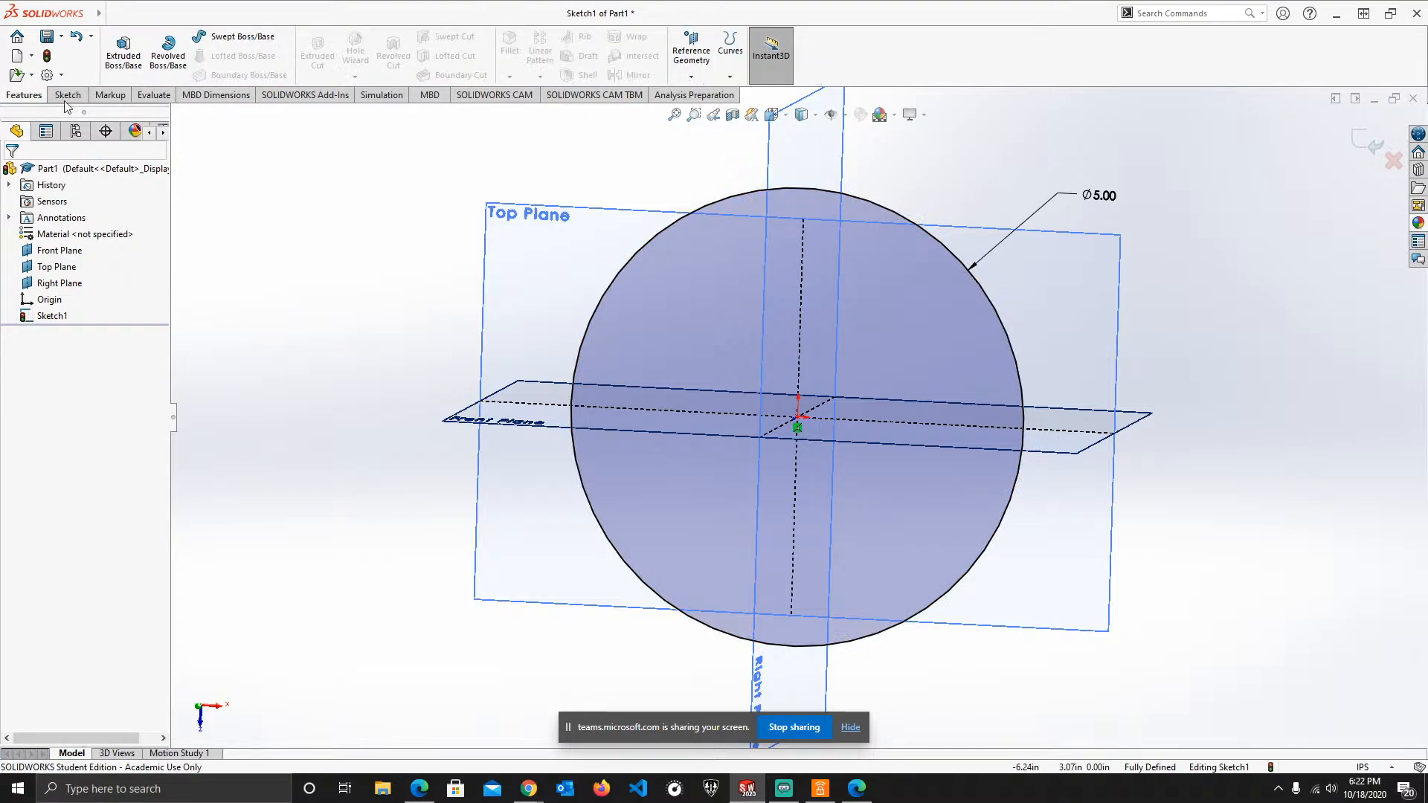
click(125, 58)
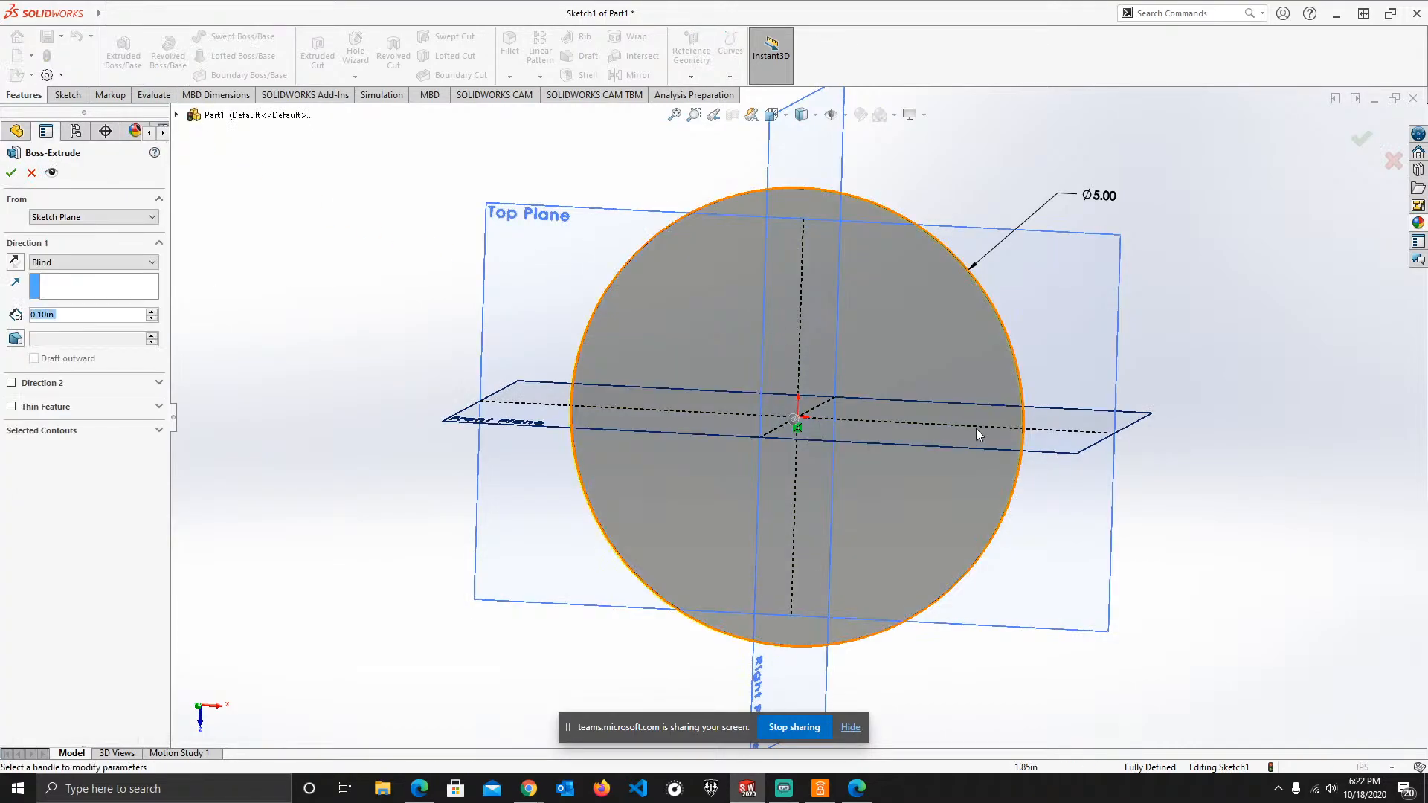
middle_drag(975, 428, 825, 428)
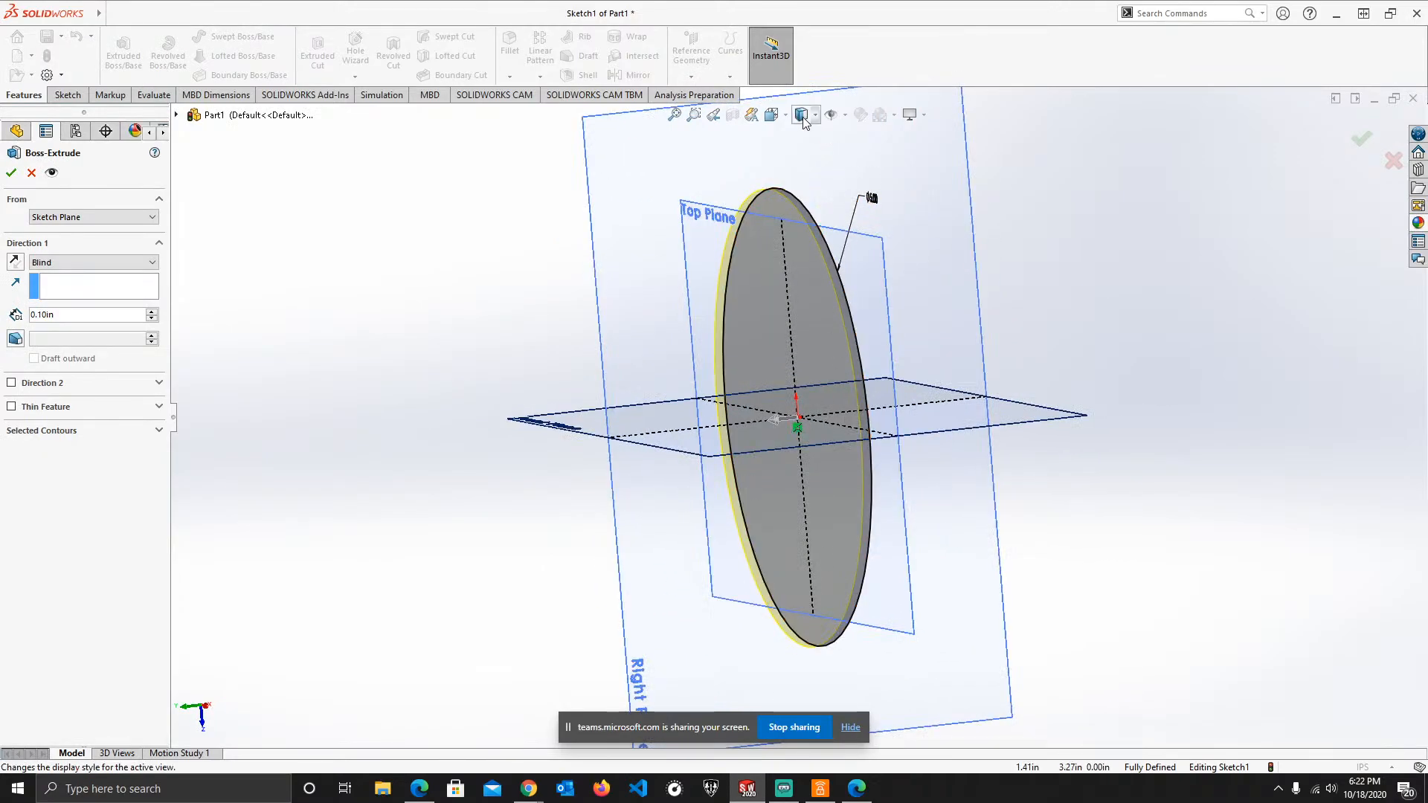
click(771, 113)
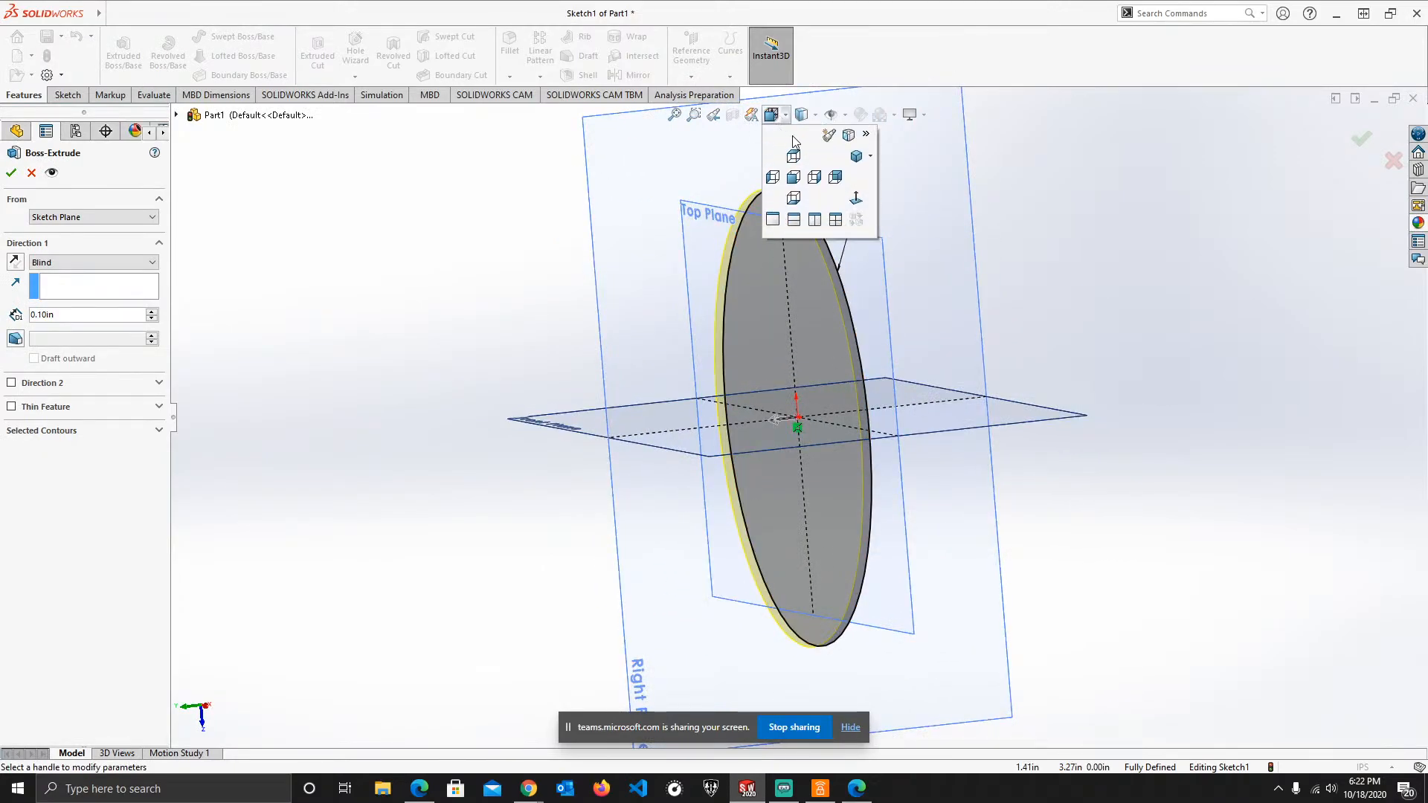
click(854, 162)
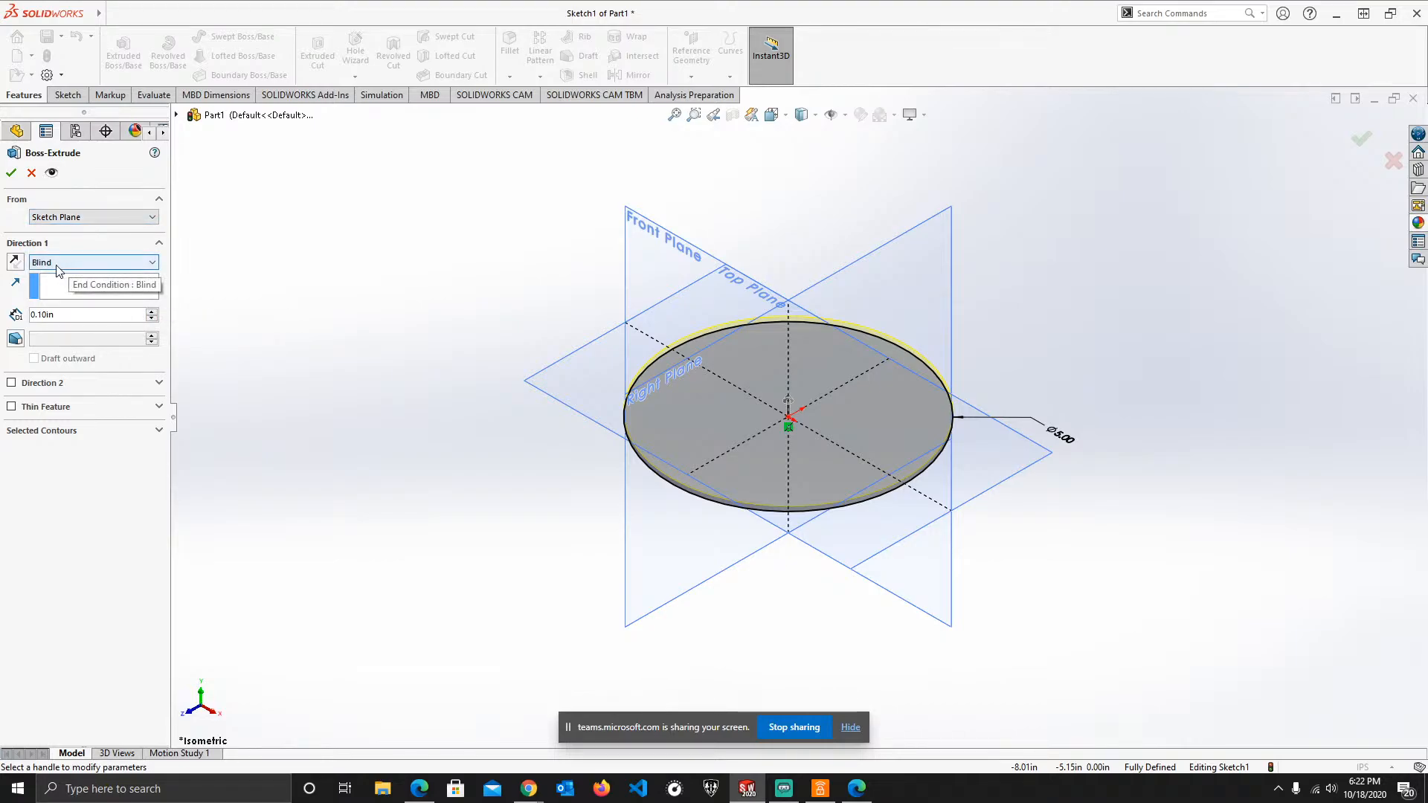
middle_drag(710, 538, 788, 426)
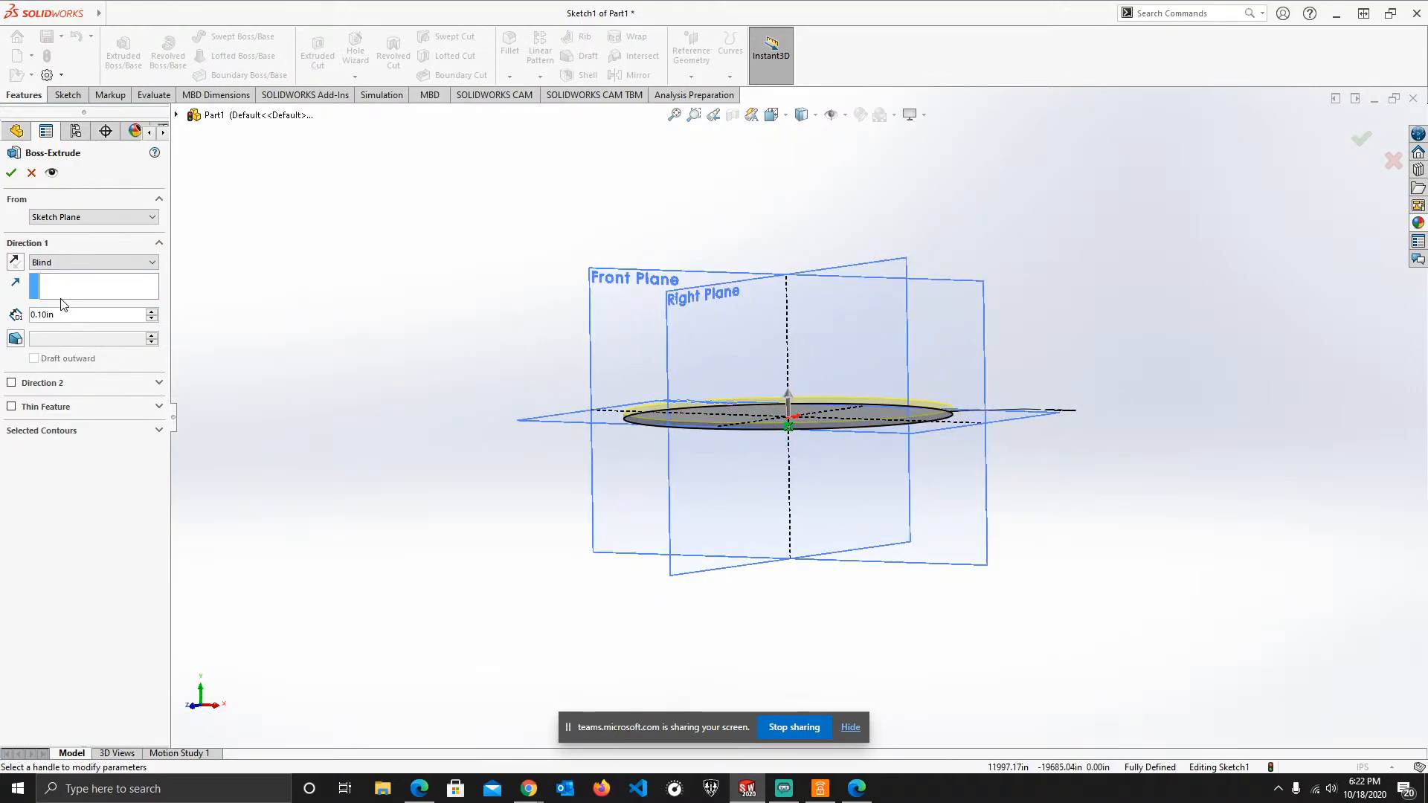
- Keep the Blind end condition, reverse the extrusion to below the Top Plane, and set its depth to 3 in
click(65, 263)
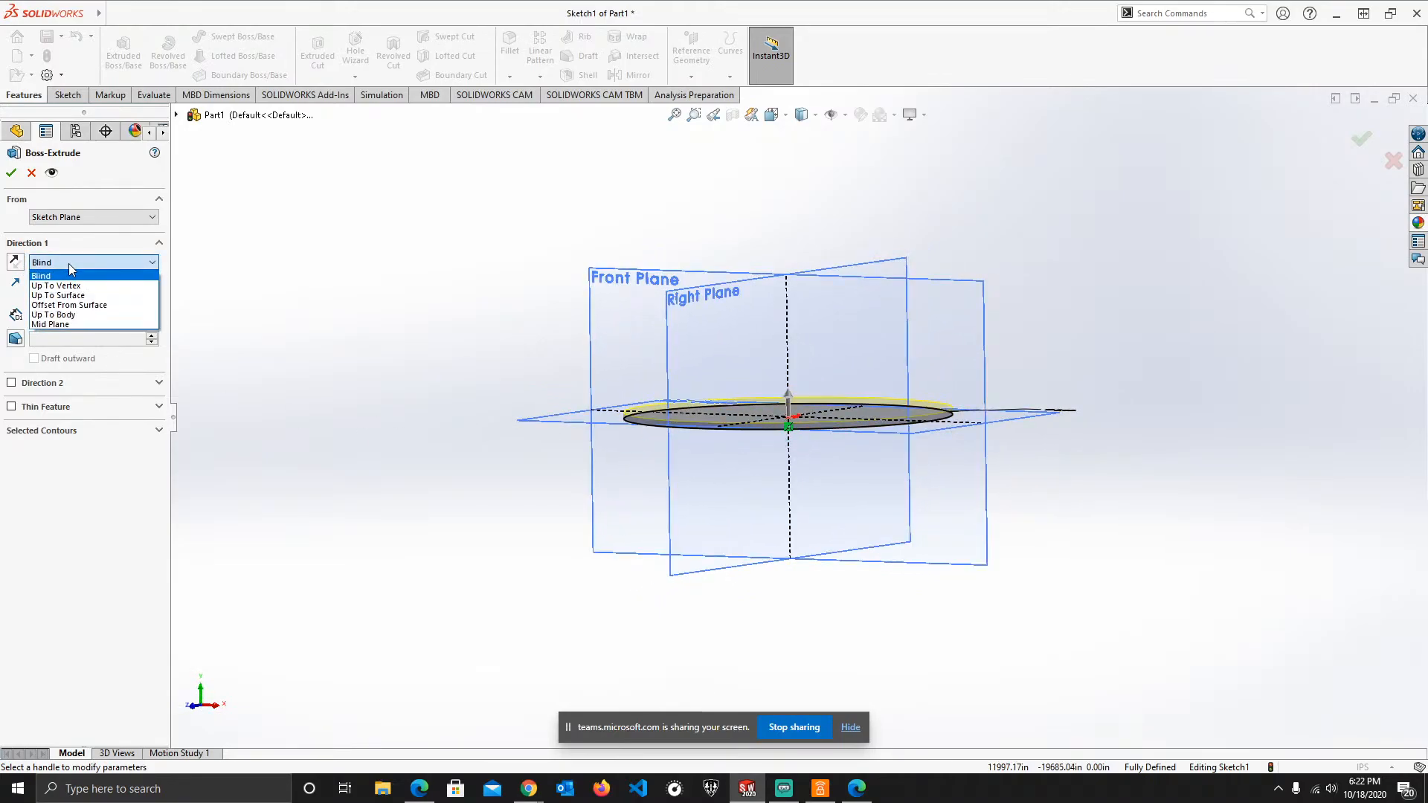
click(71, 264)
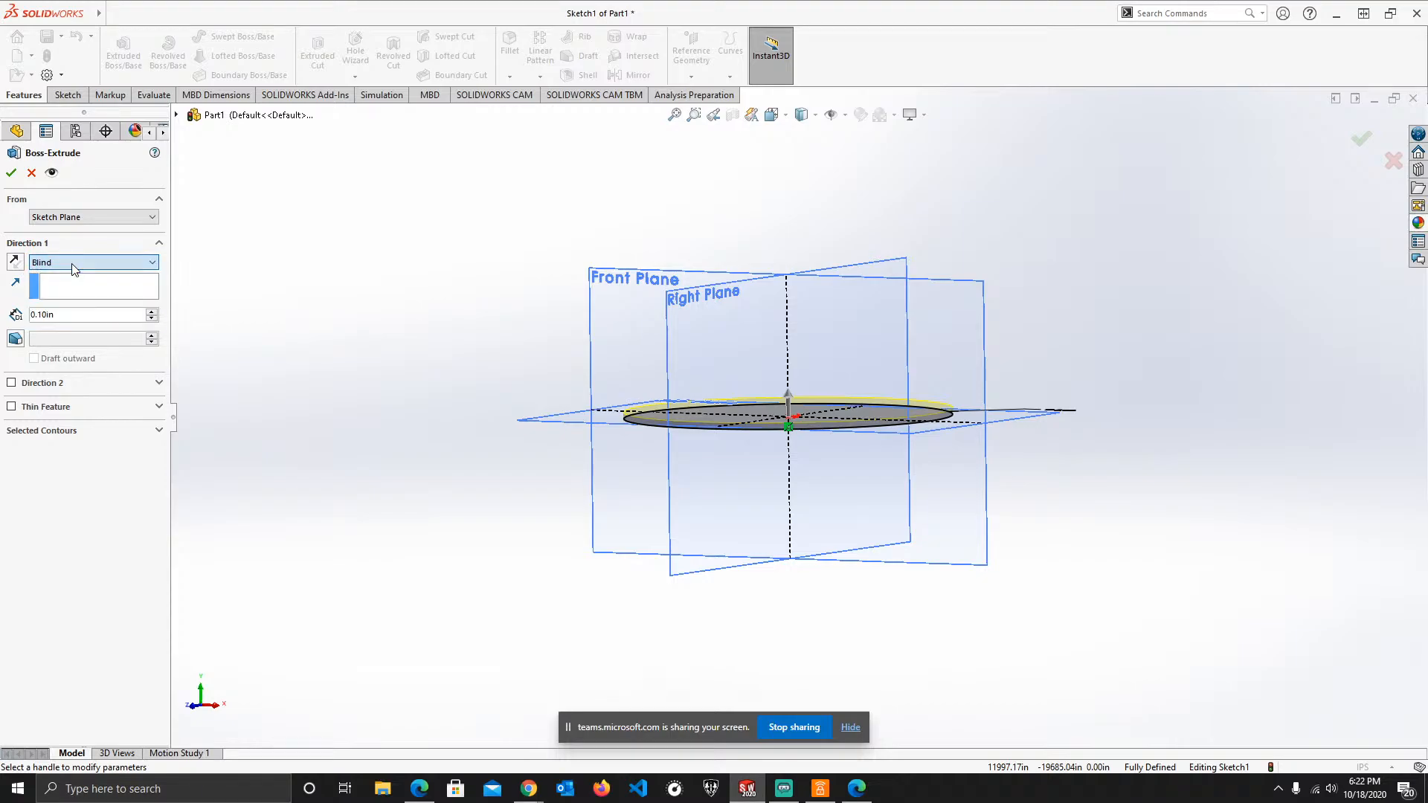
click(16, 266)
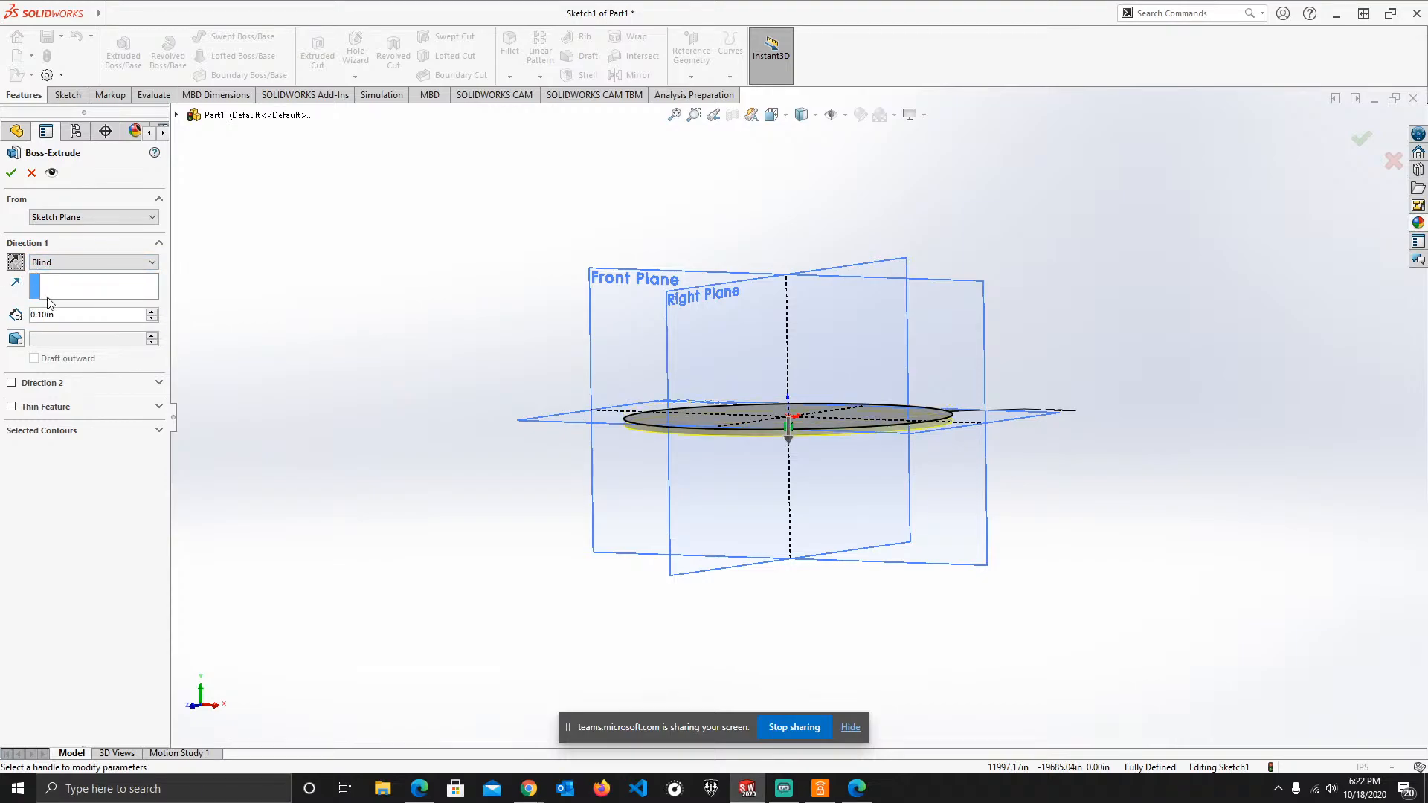
drag(81, 312, 30, 314)
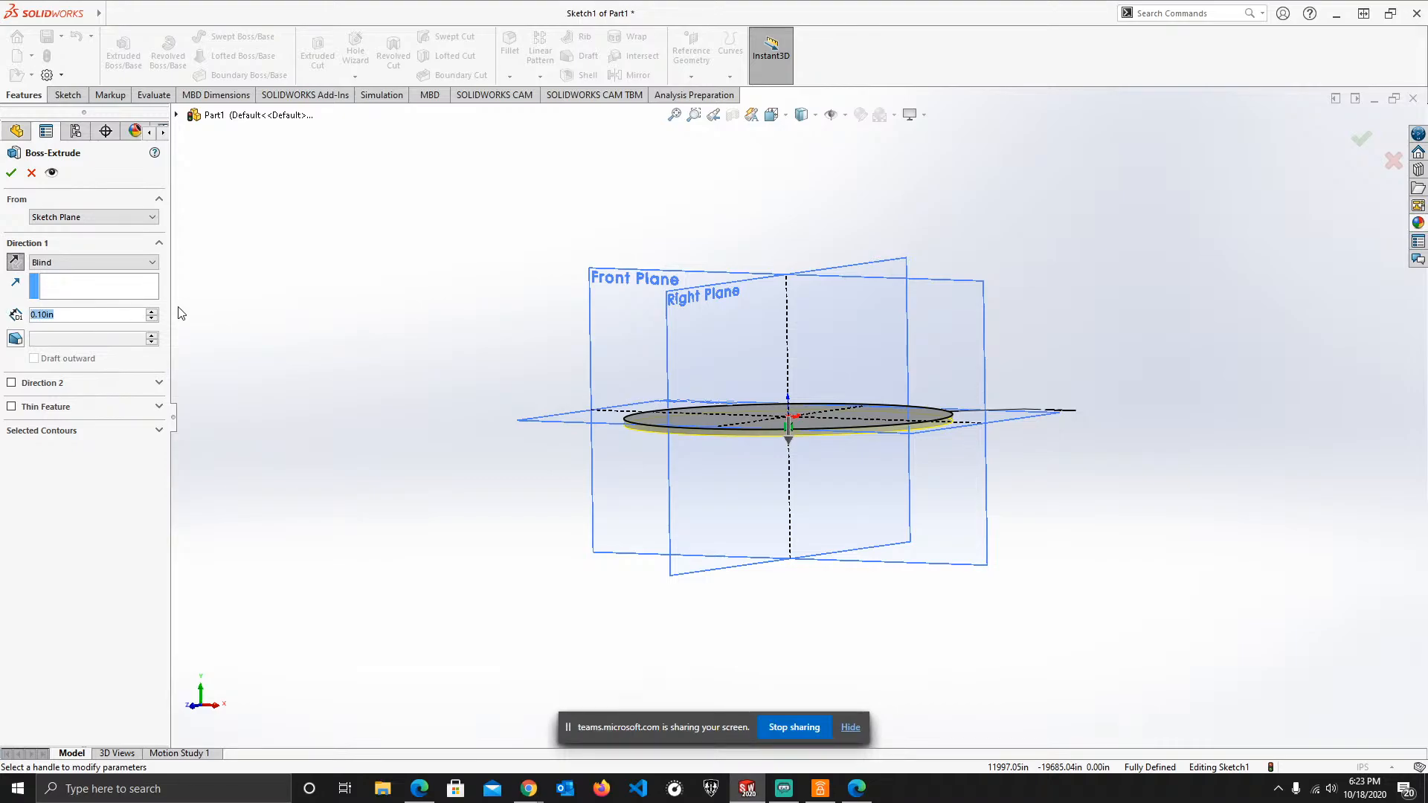
text(3)
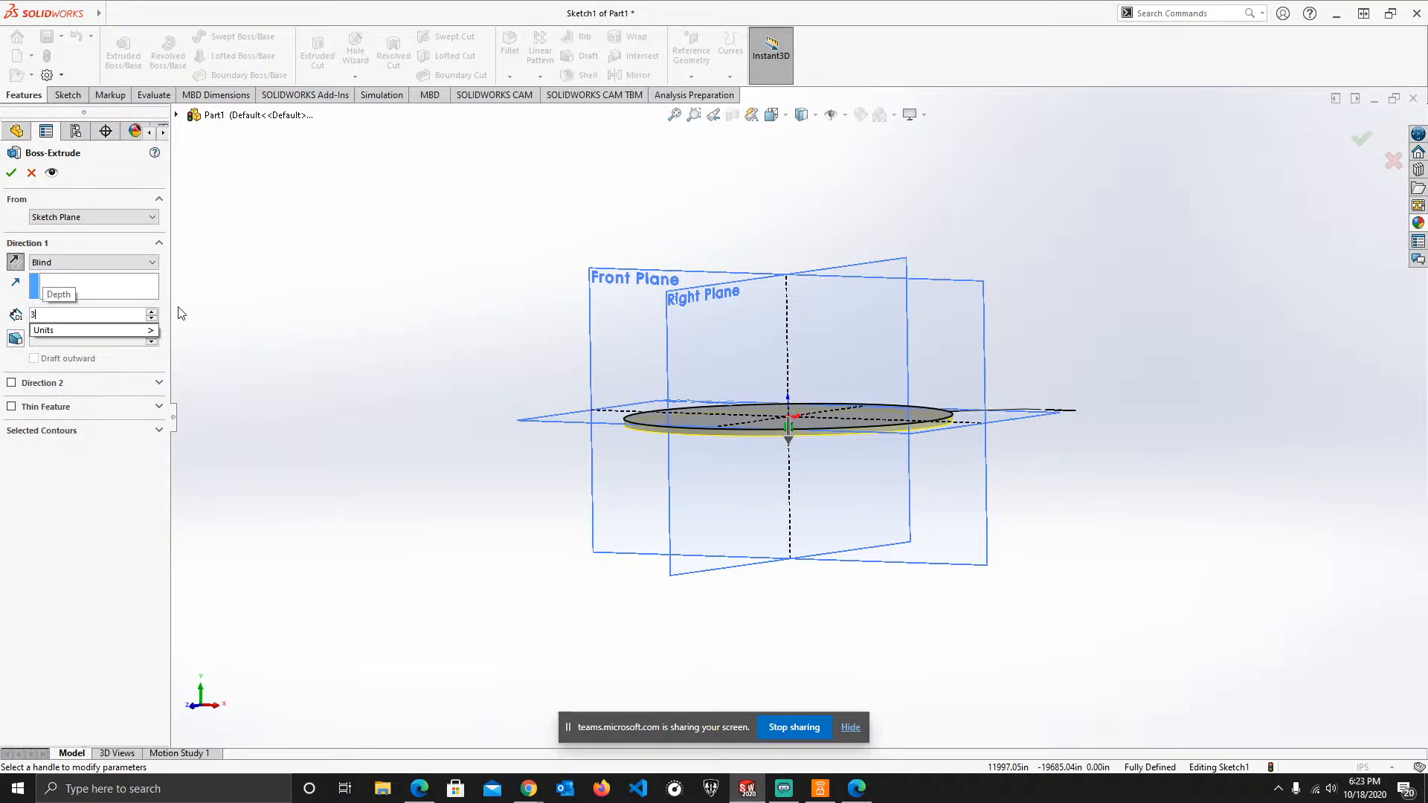
key(Return)
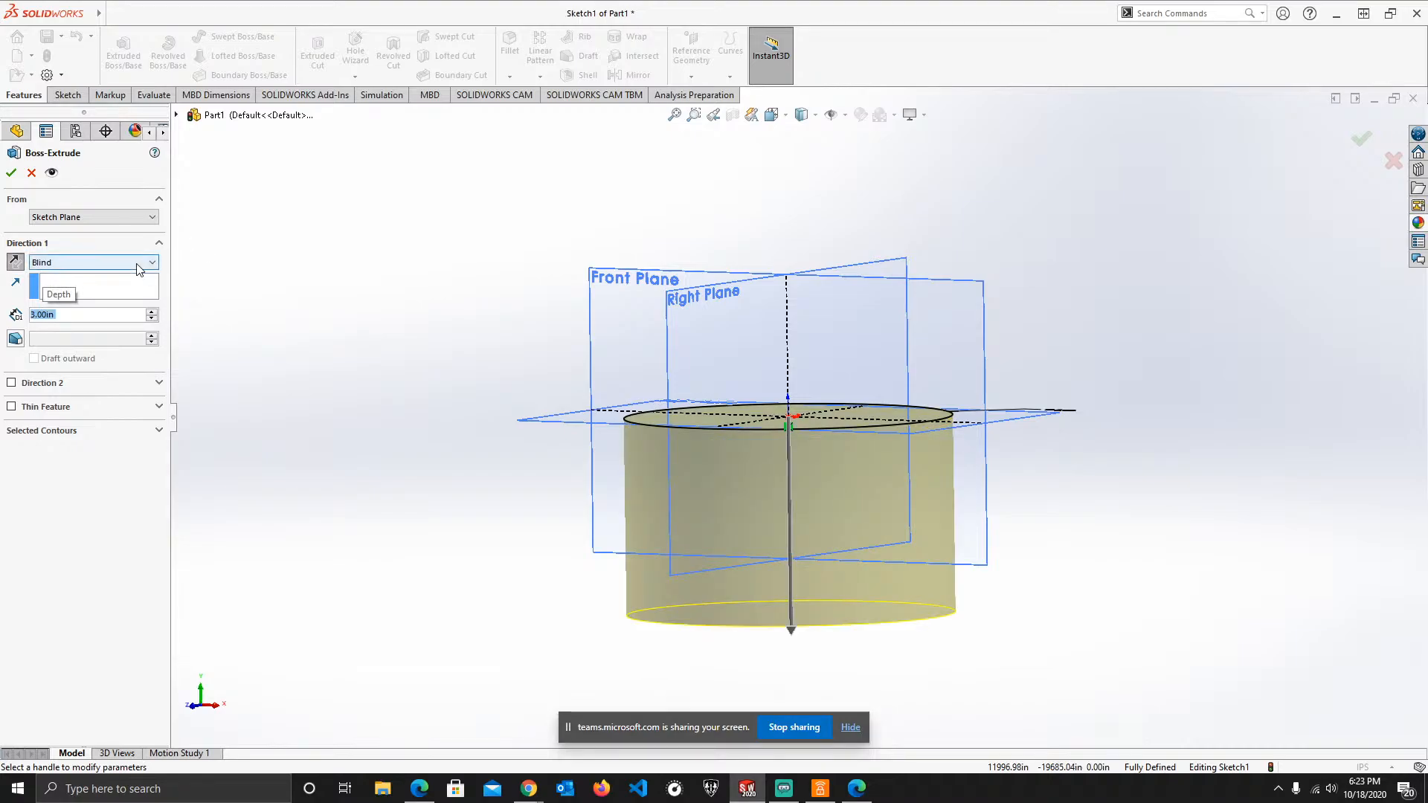
- Toggle the extrusion direction to compare both sides of the Top Plane, leaving it pointing upward
click(16, 261)
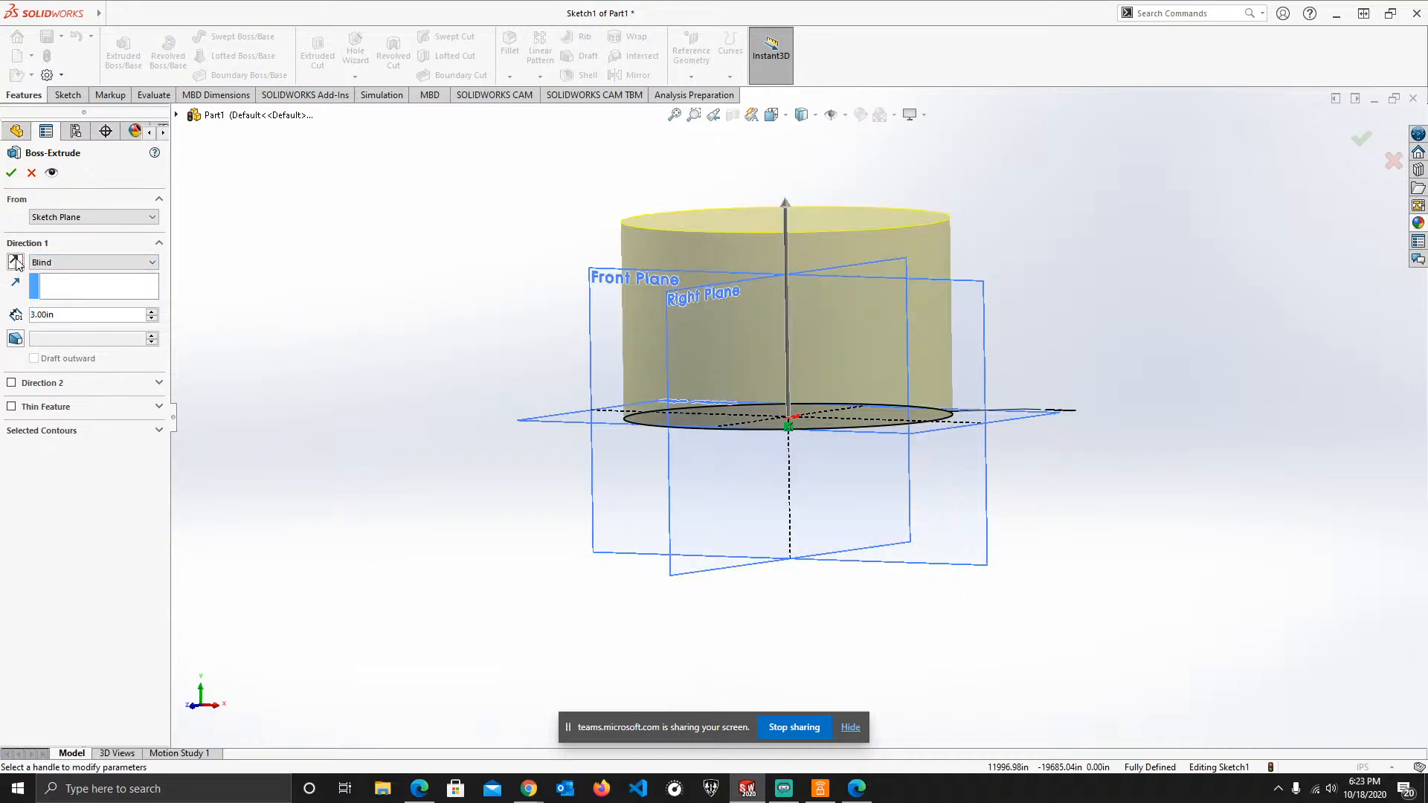
click(16, 262)
click(16, 261)
- Try the Offset From Surface end condition against the Right Plane, and switch the extrusion to Up To Body
click(106, 262)
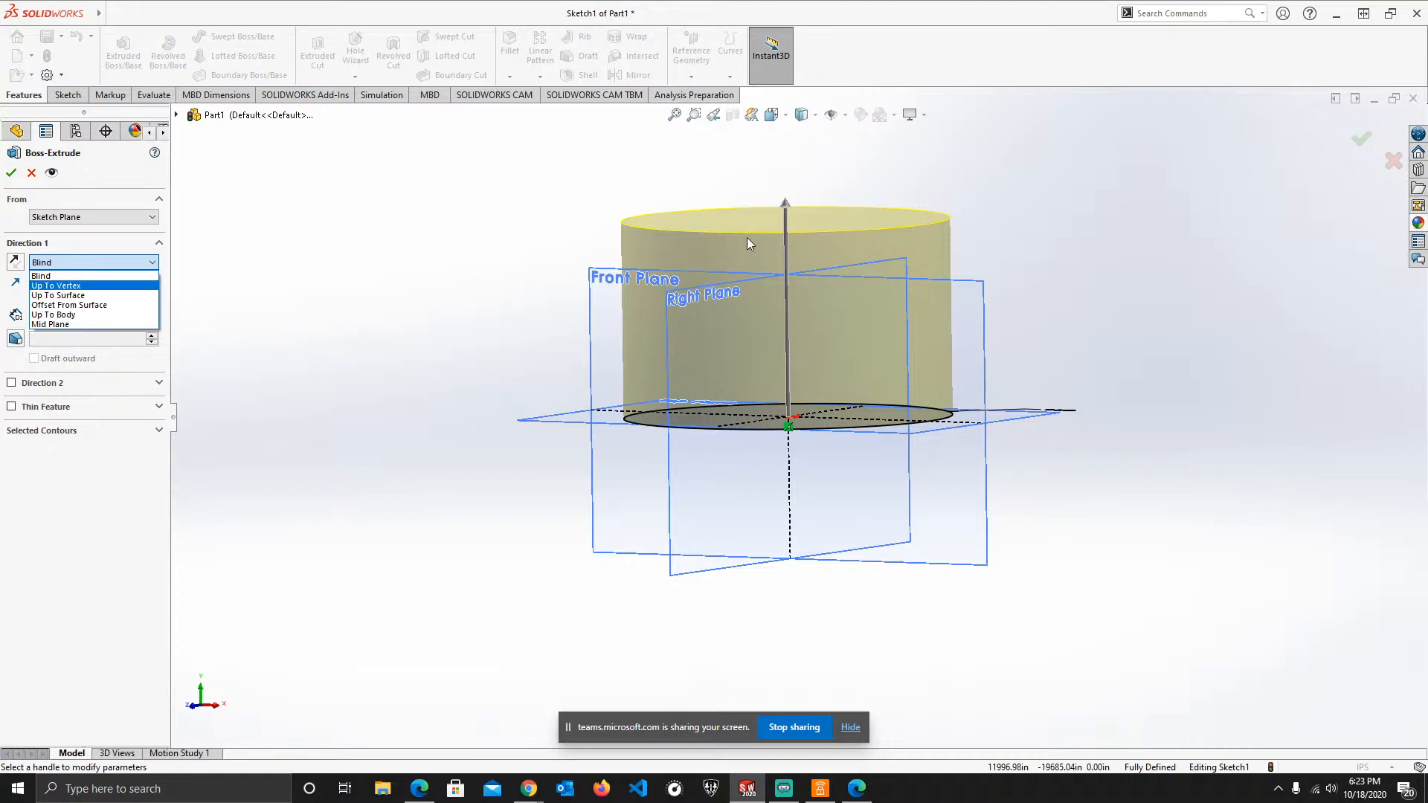
click(81, 305)
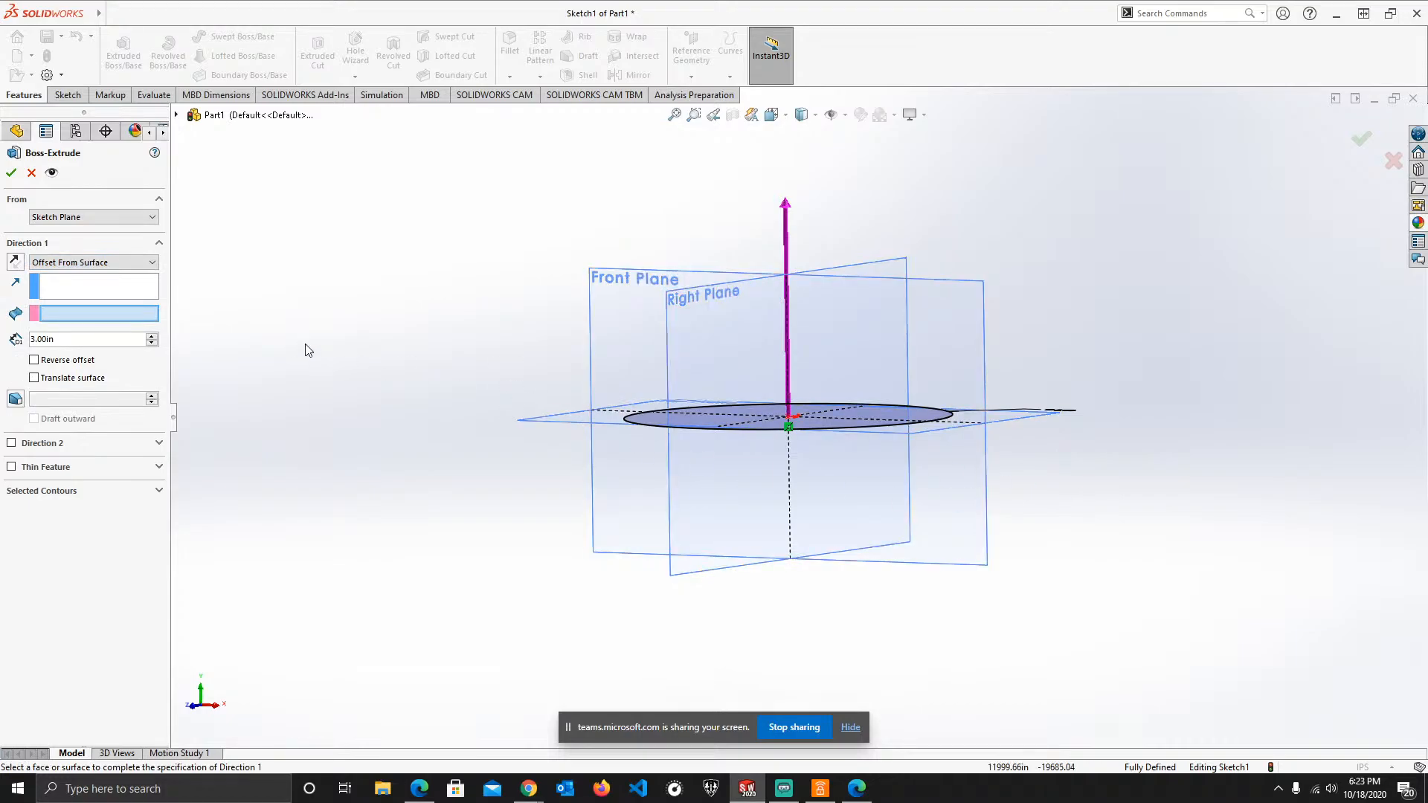
click(705, 422)
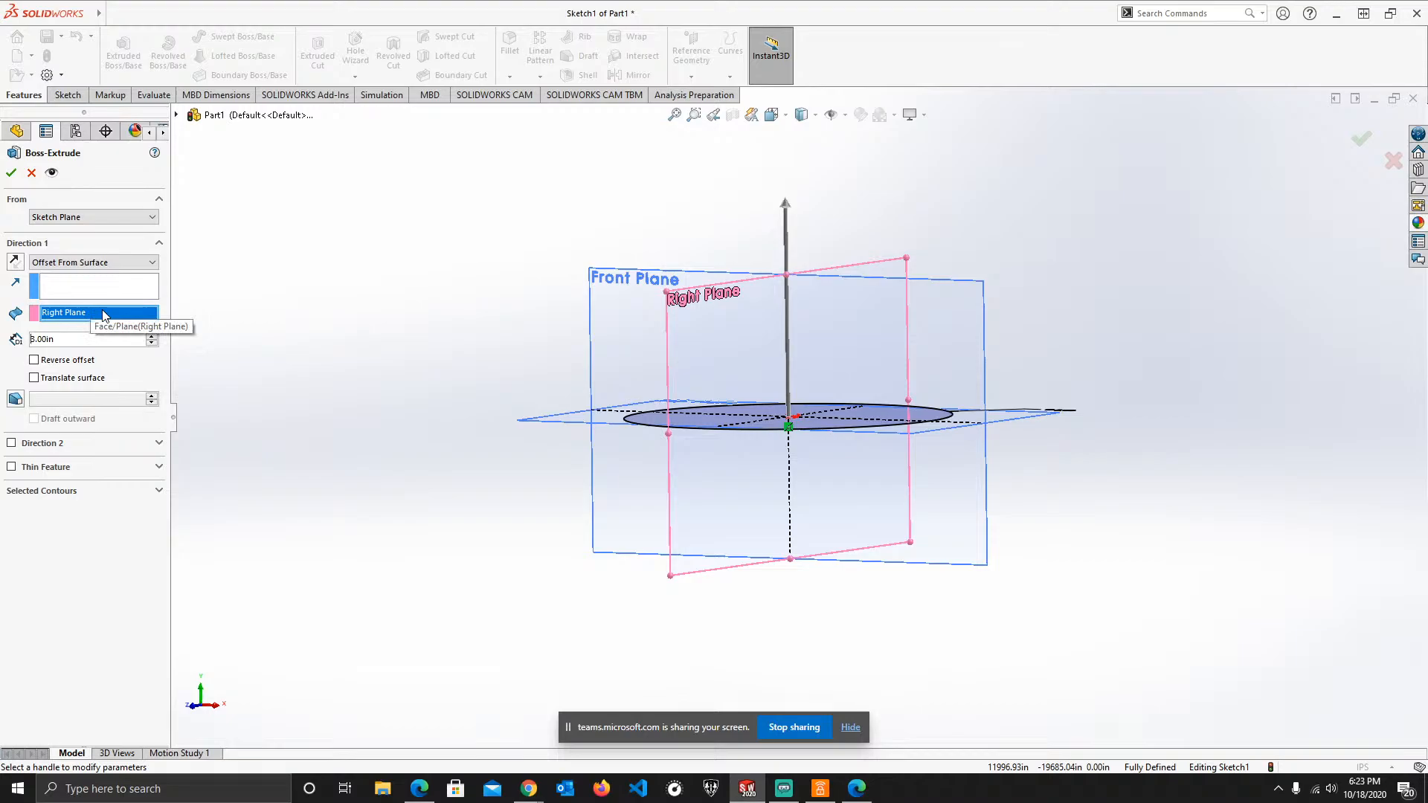
click(78, 263)
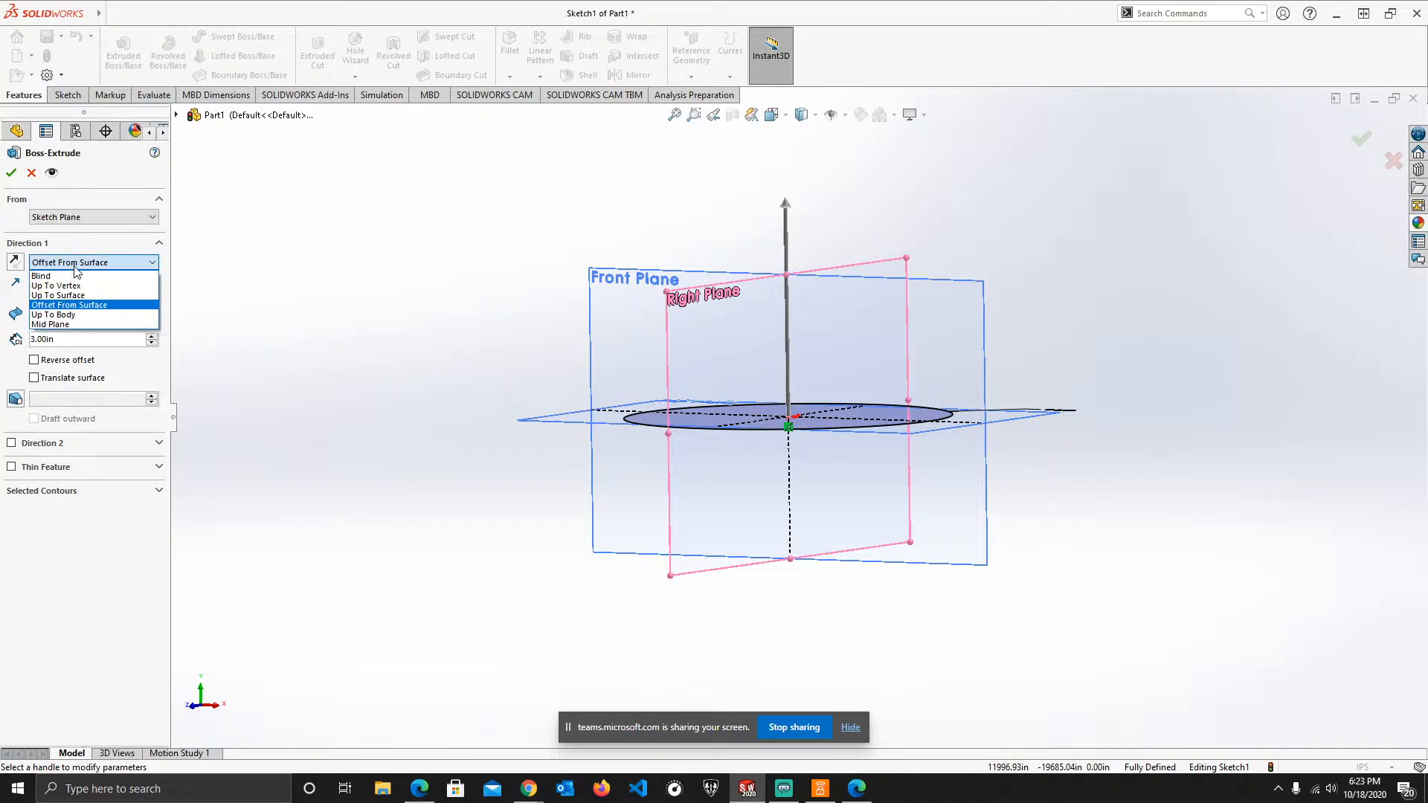
click(89, 321)
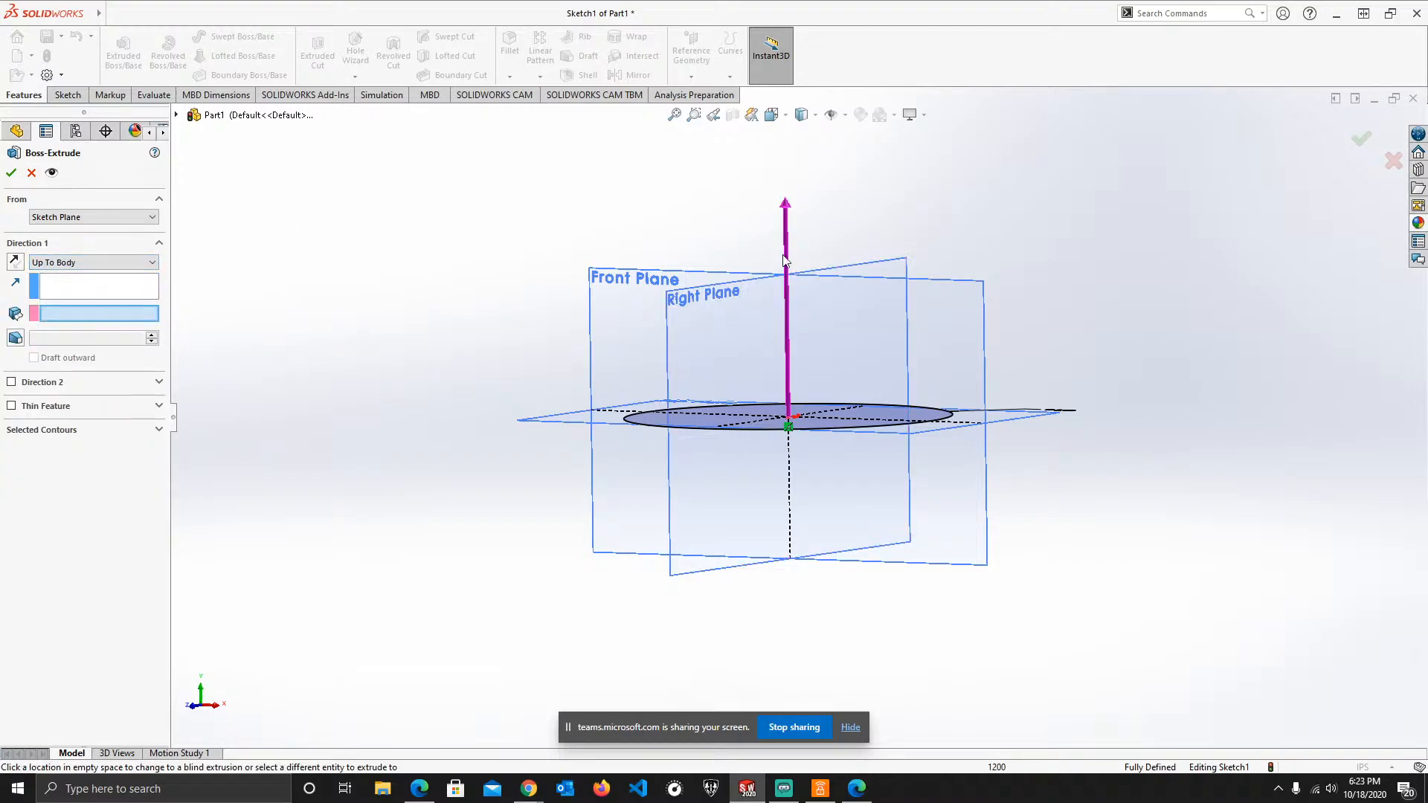
- Preview the extrusion with the Mid Plane end condition at a total depth of 5 in
click(77, 262)
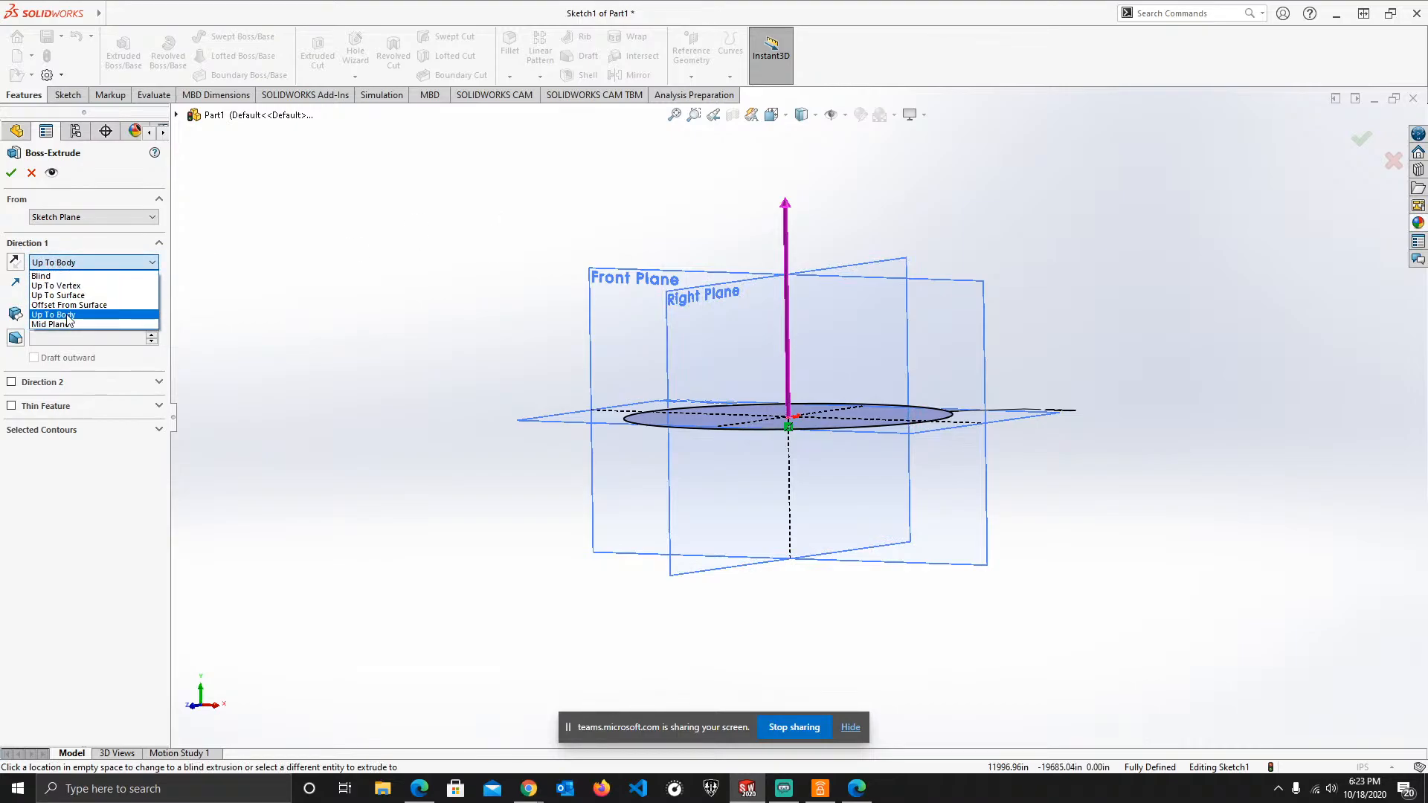
click(81, 334)
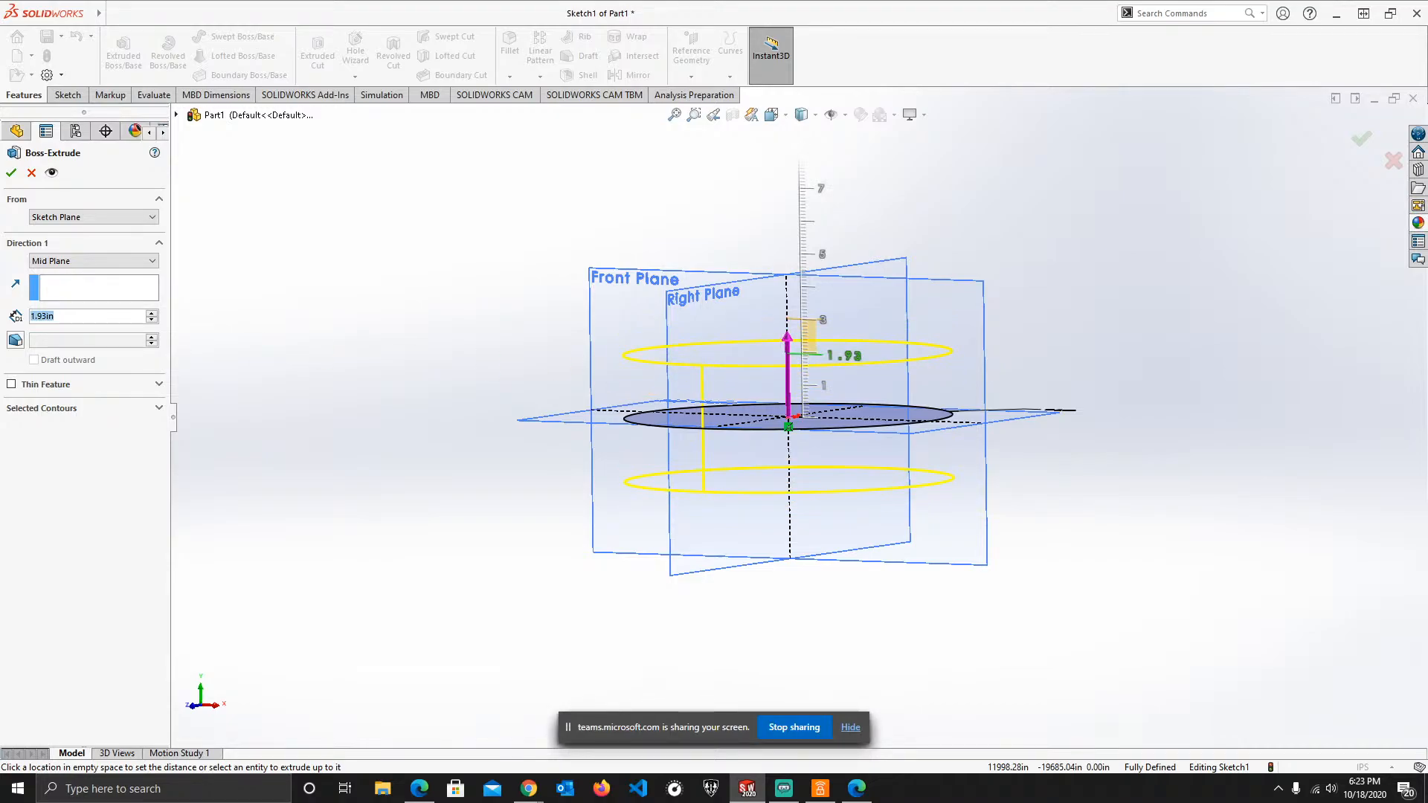
text(5)
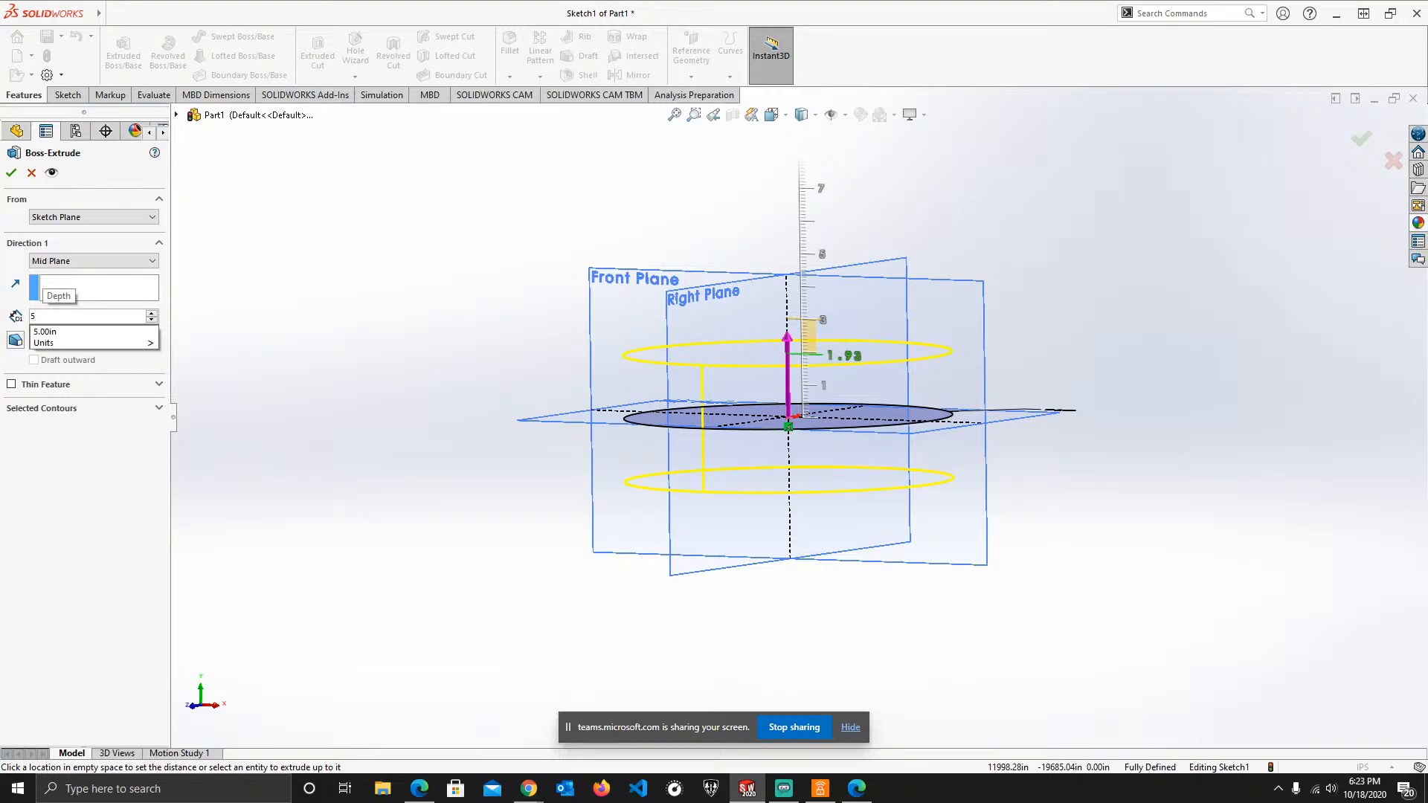
key(Return)
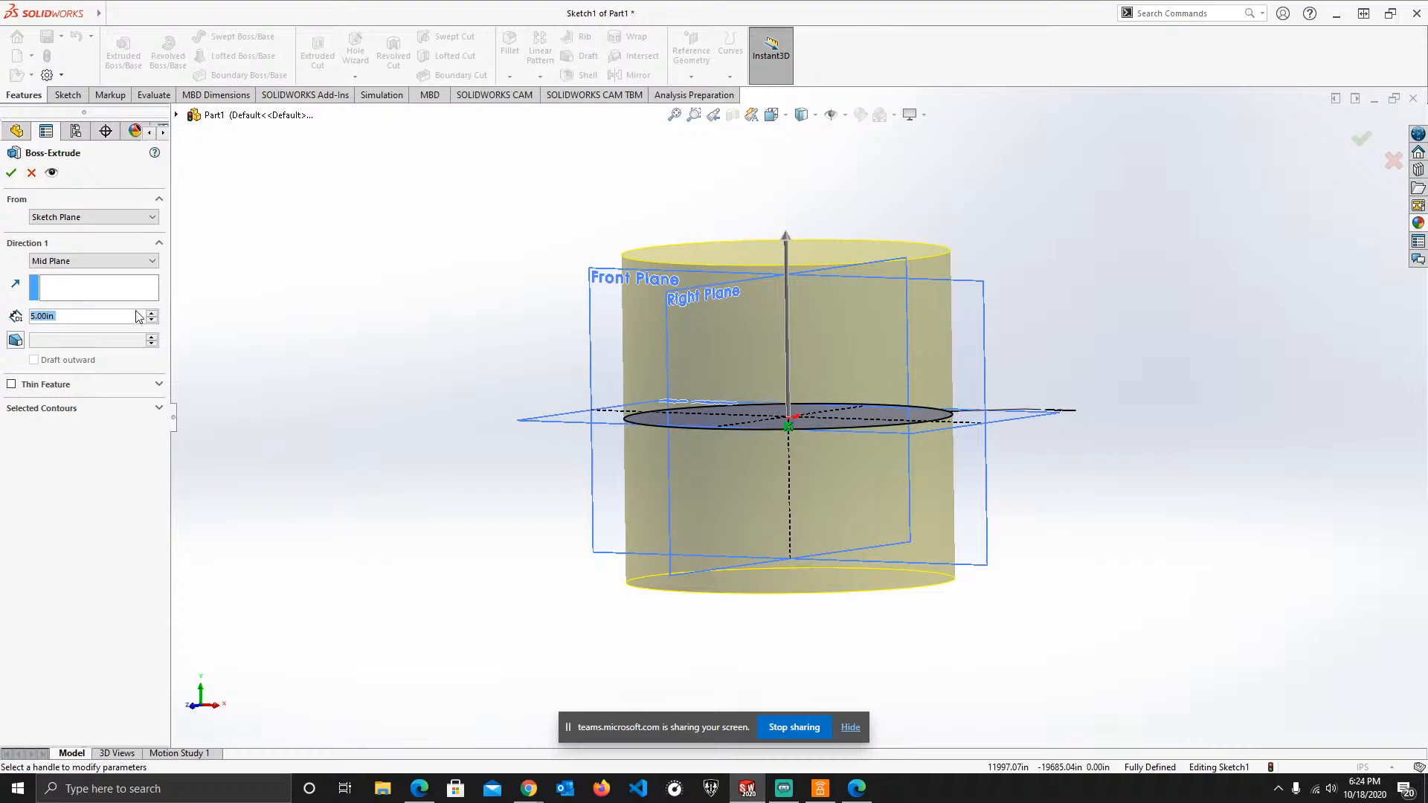
- Return the extrusion to the Blind end condition and set its depth to 3 in
click(66, 262)
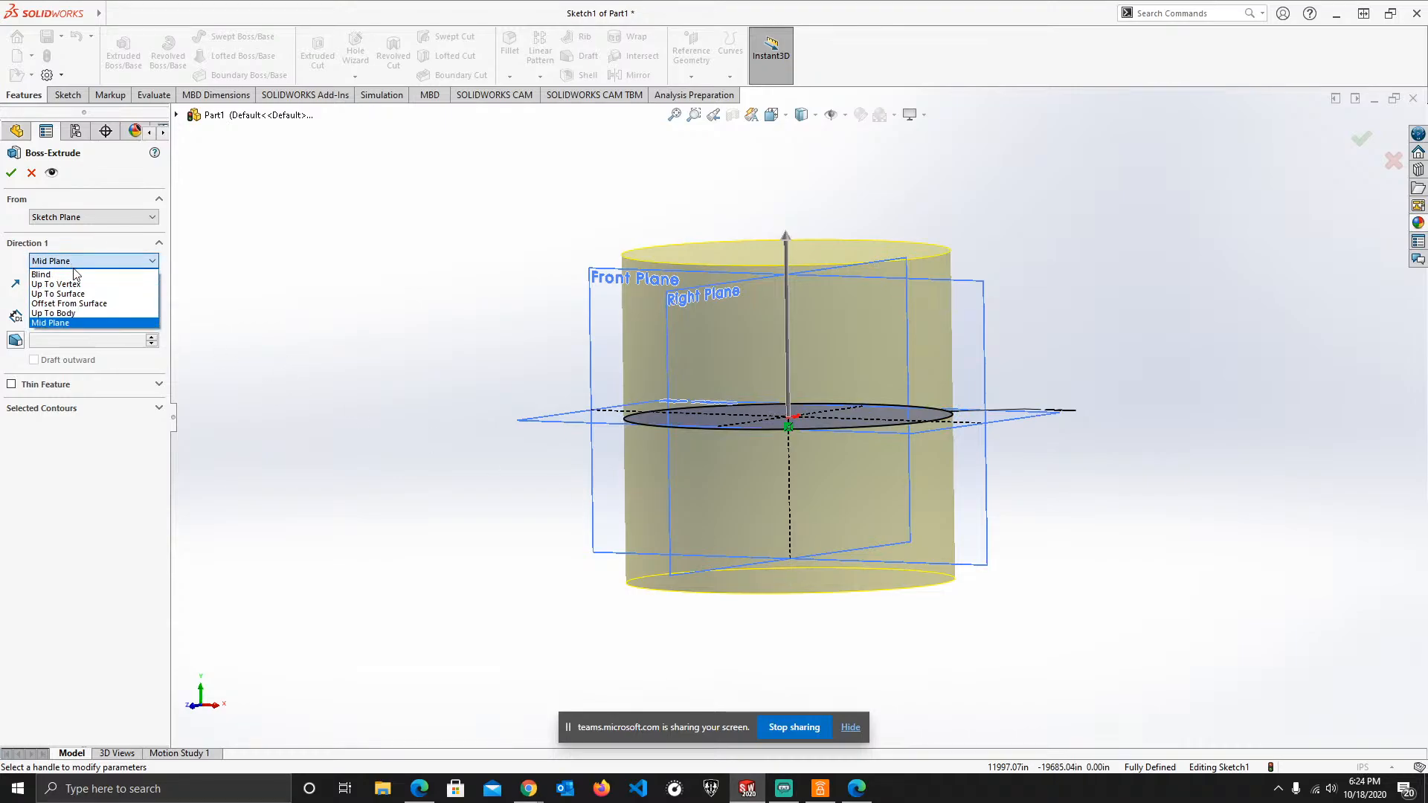
click(74, 274)
click(93, 315)
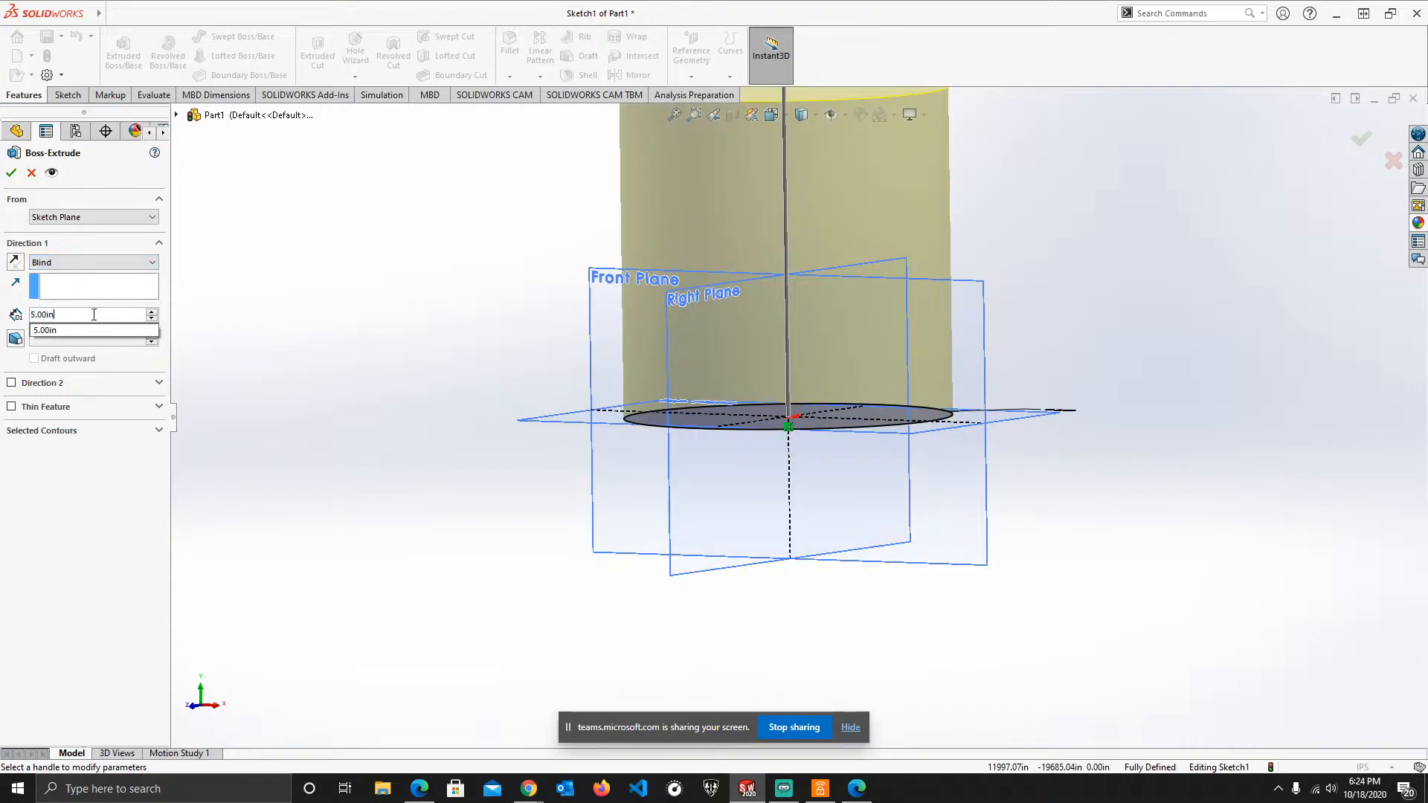
drag(94, 315, 28, 313)
text(3)
key(Return)
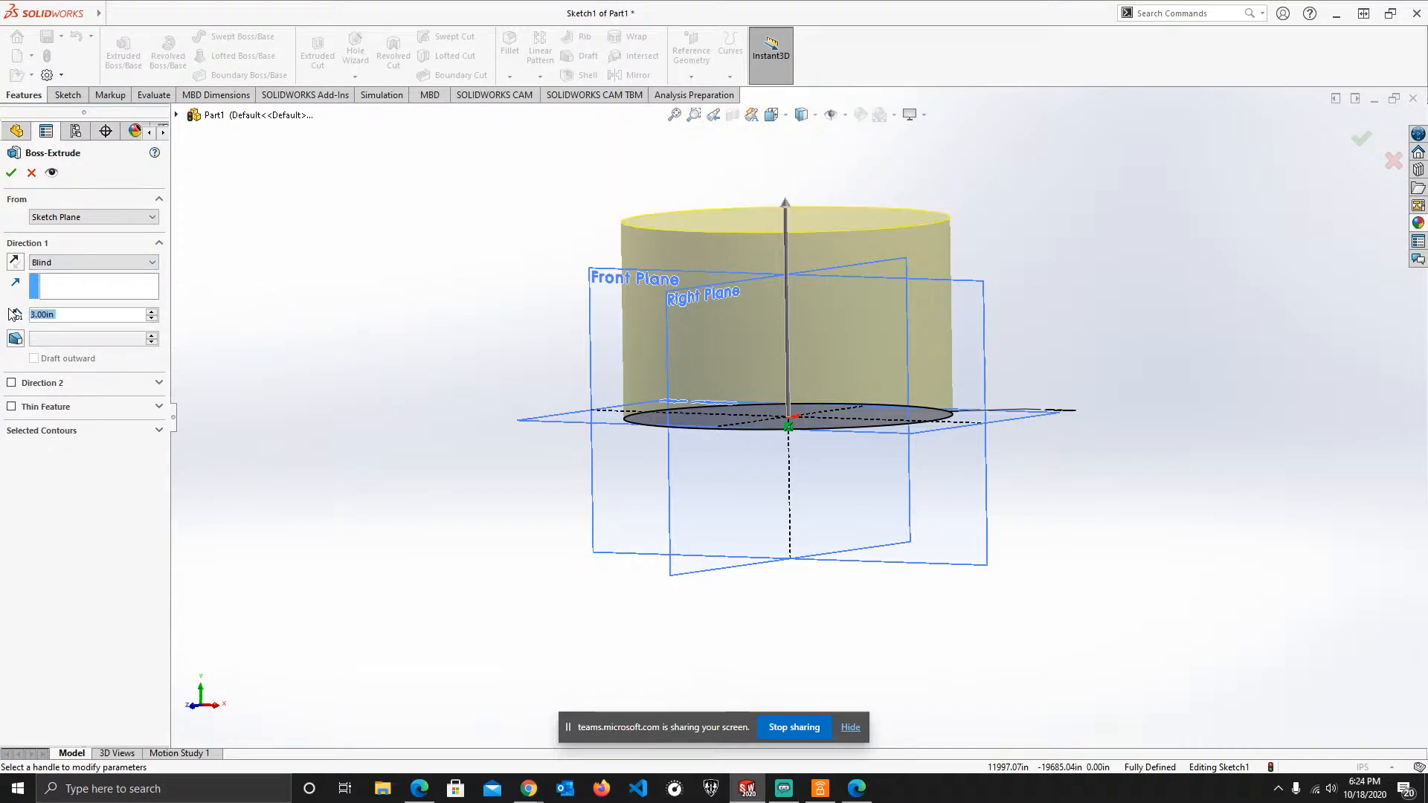
- Preview the 3 in extrusion as Mid Plane for comparison, and switch the end condition back to Blind
click(102, 262)
click(63, 325)
click(78, 261)
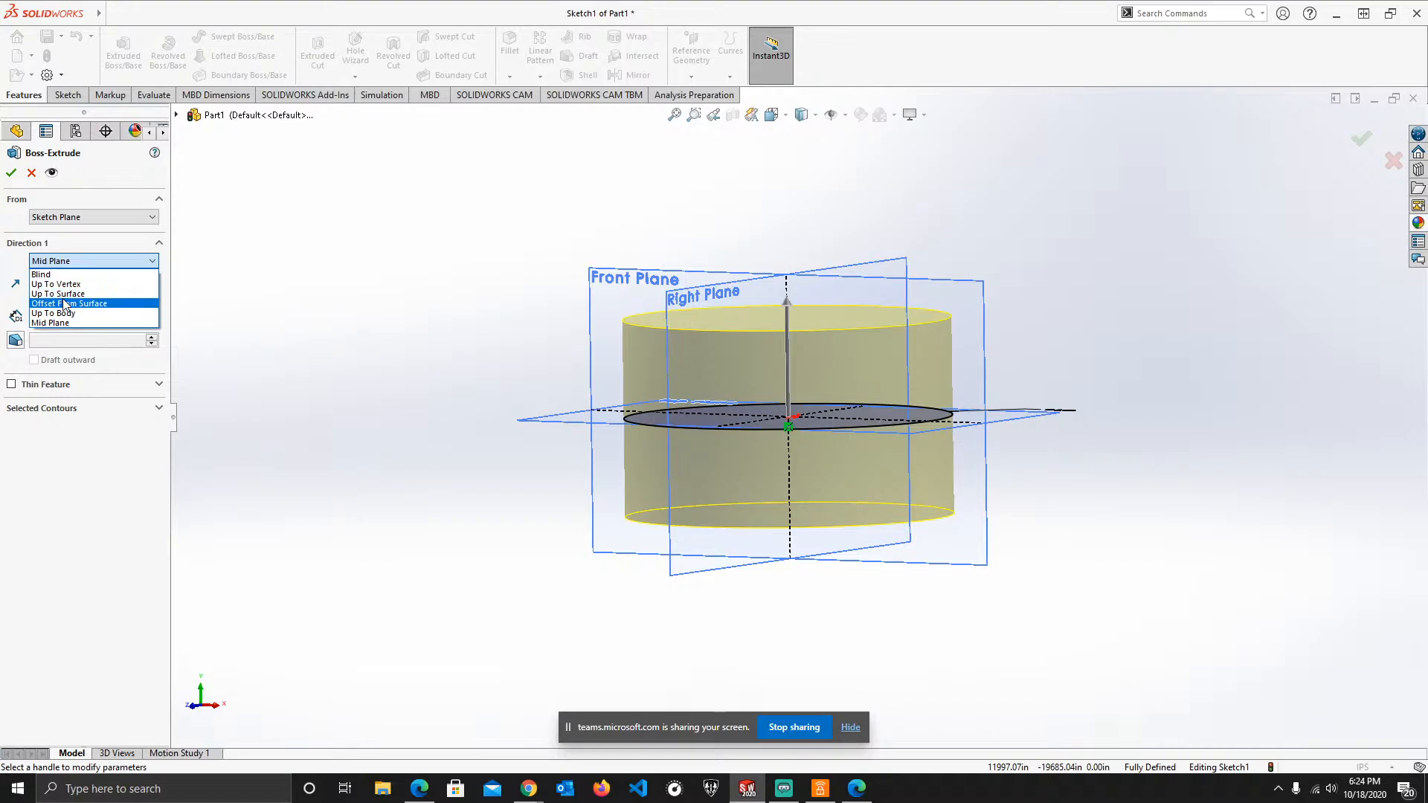
click(72, 253)
click(74, 260)
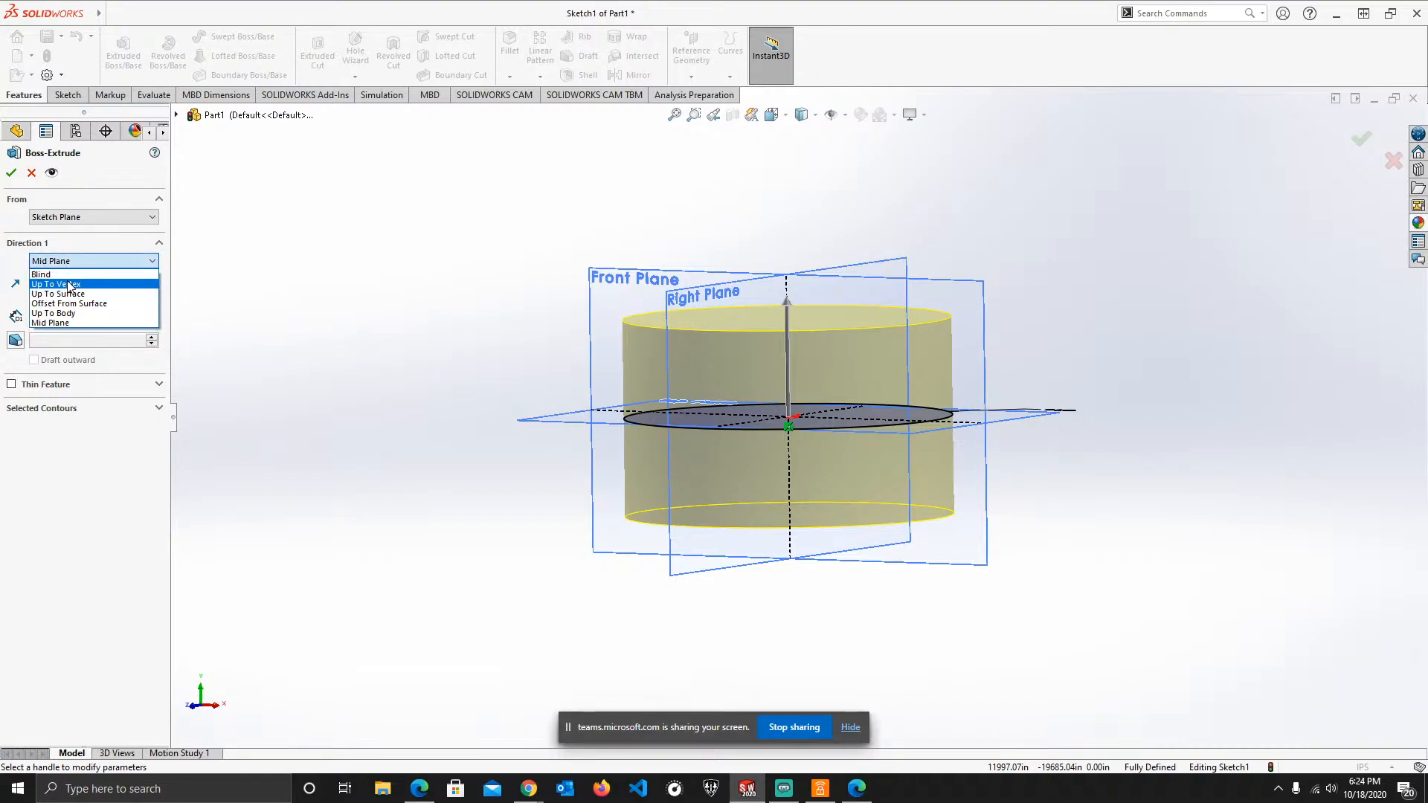
click(75, 277)
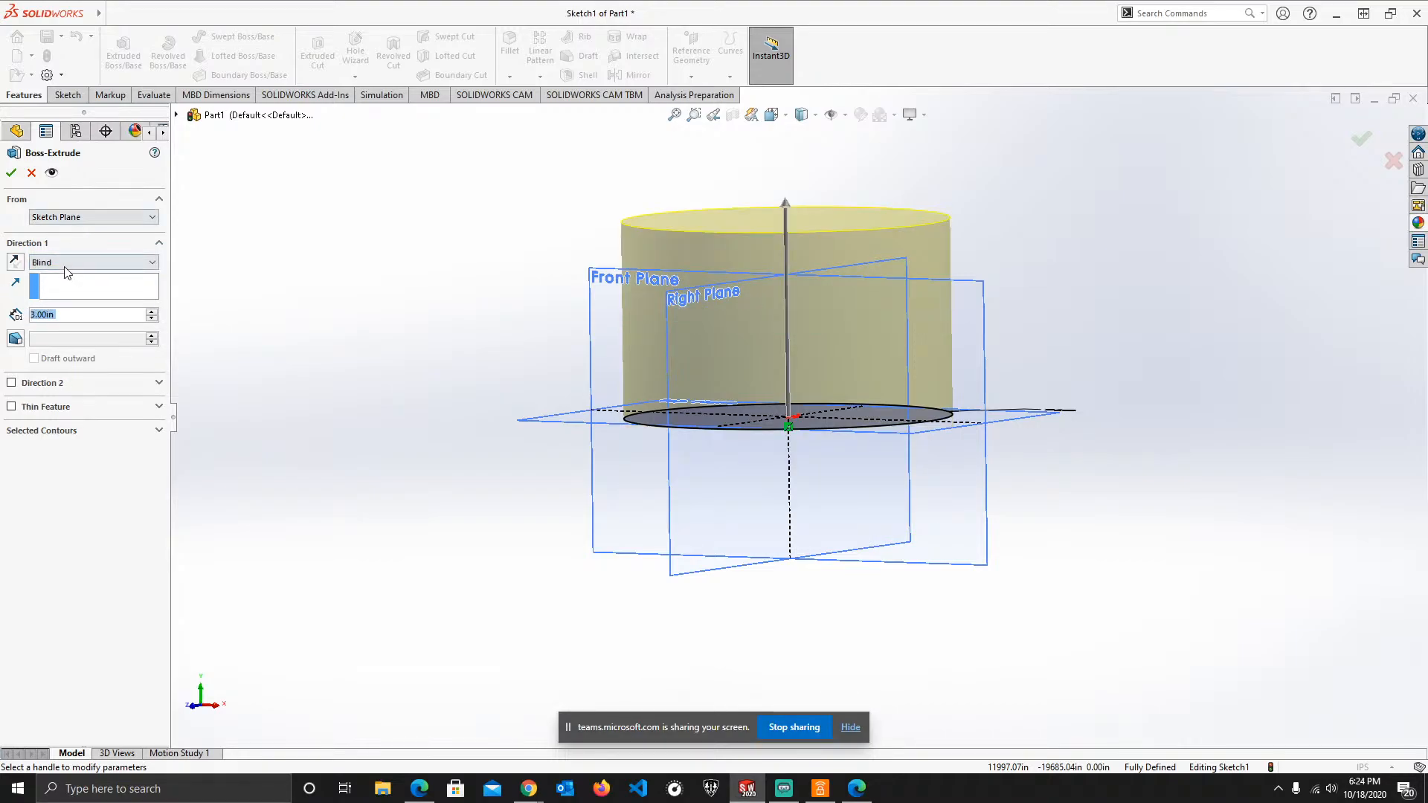
- Expand the Thin Feature, Direction 2 and Selected Contours options, pick the circle as the contour, and accept the extrusion
click(64, 316)
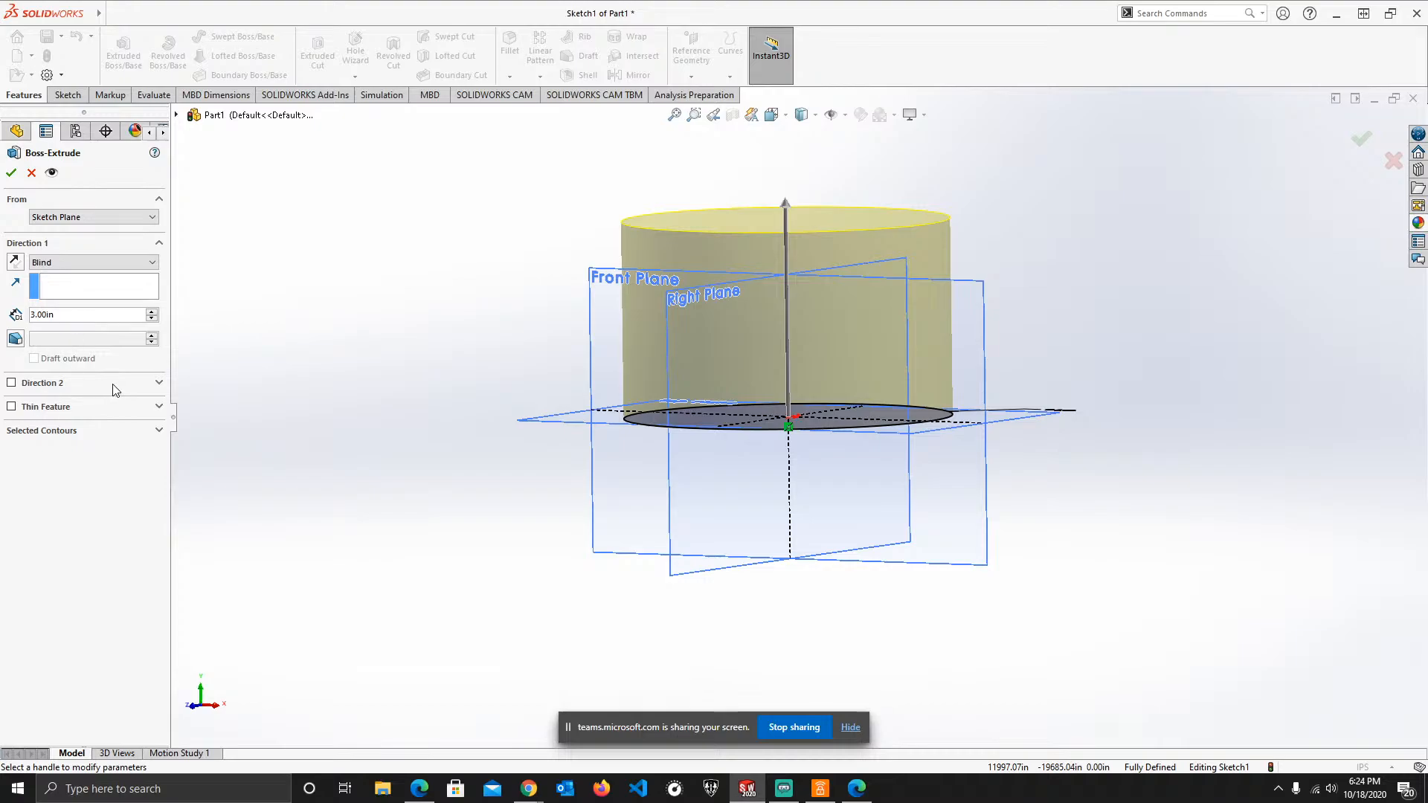
click(157, 408)
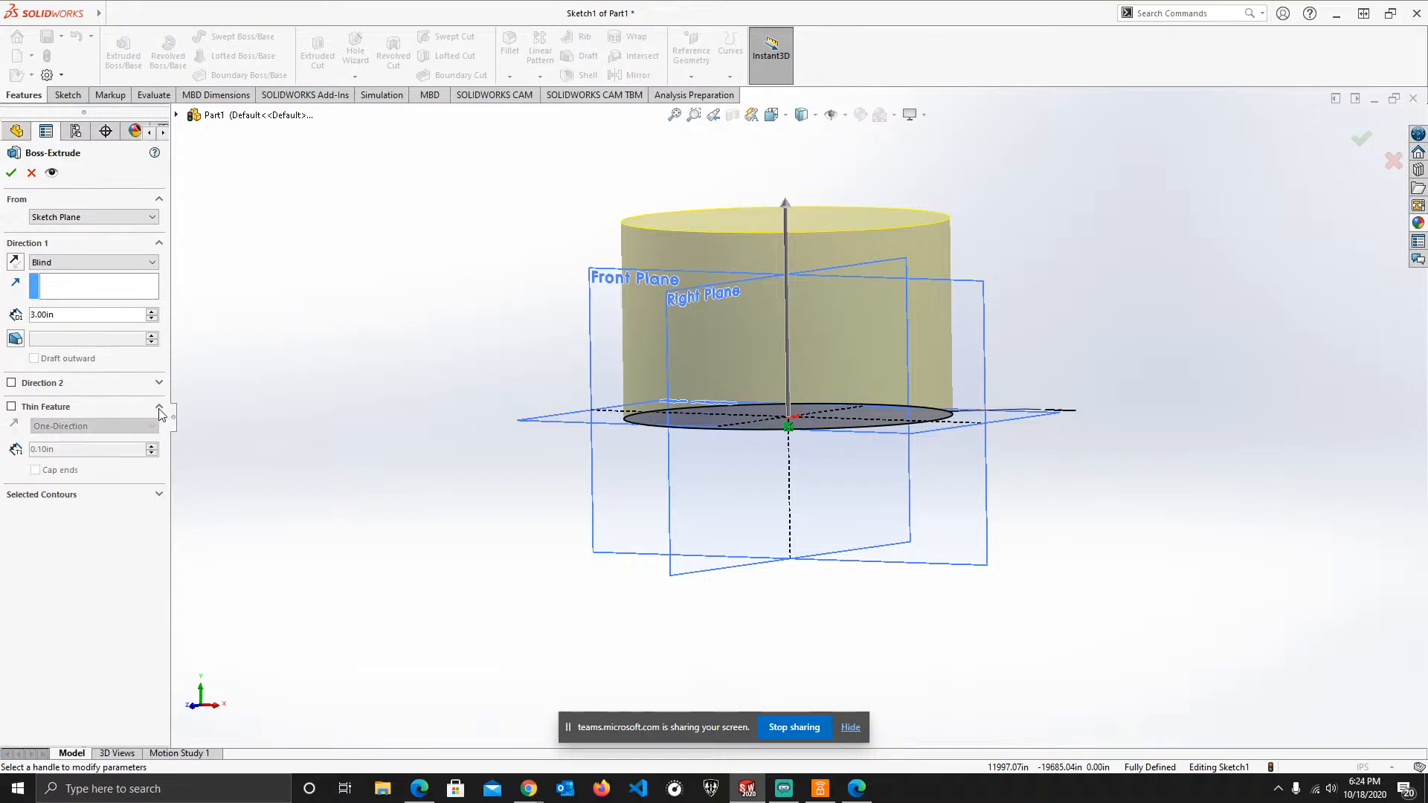
click(157, 383)
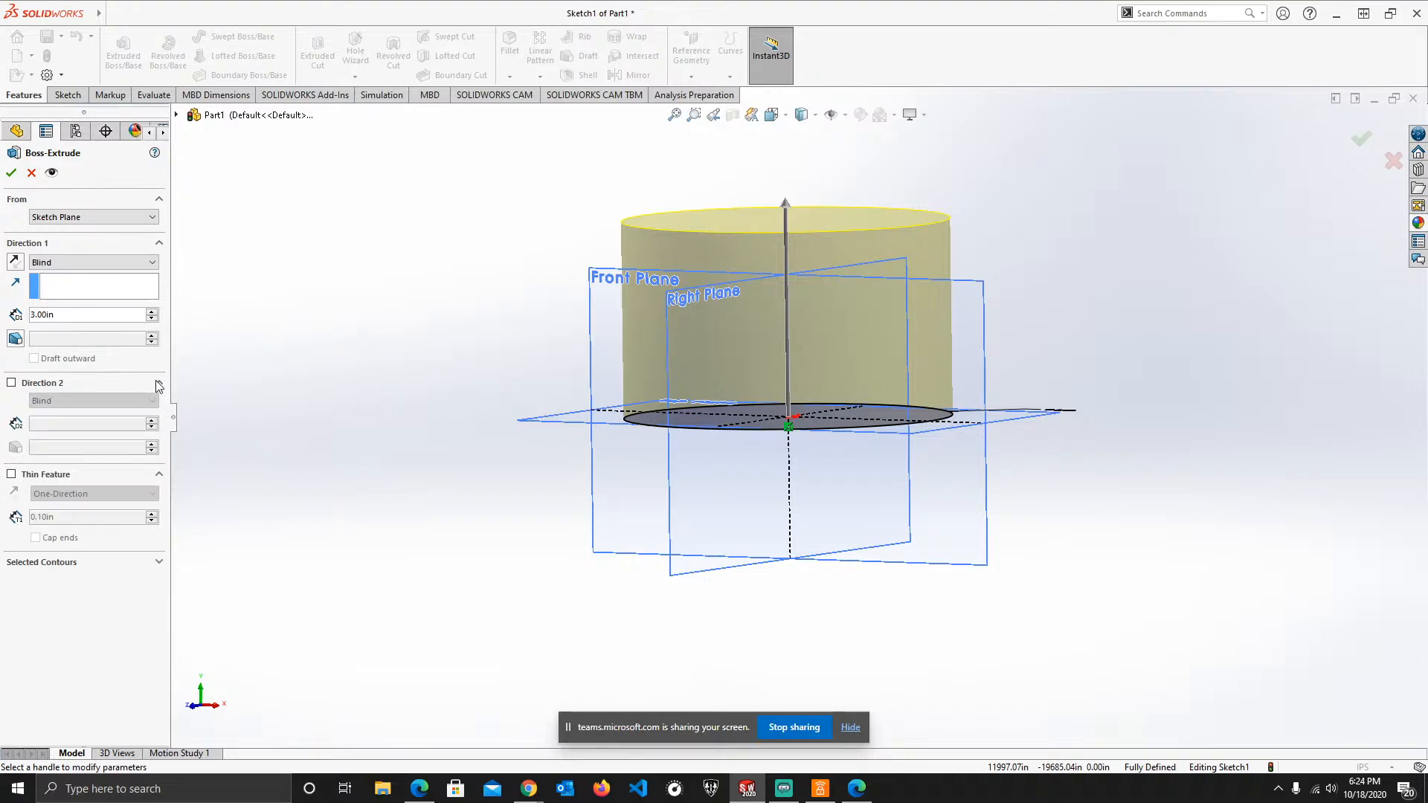
click(158, 562)
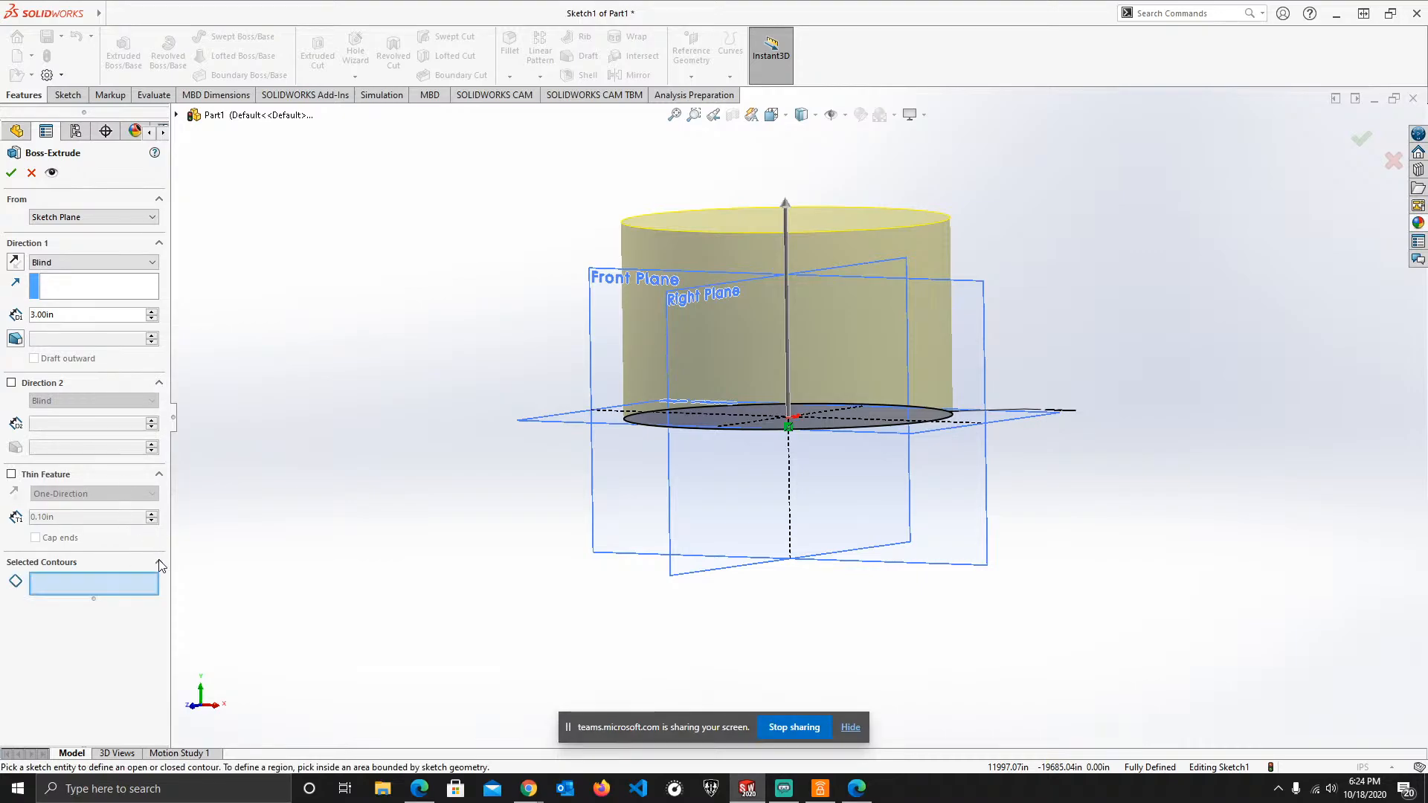
click(97, 590)
click(654, 424)
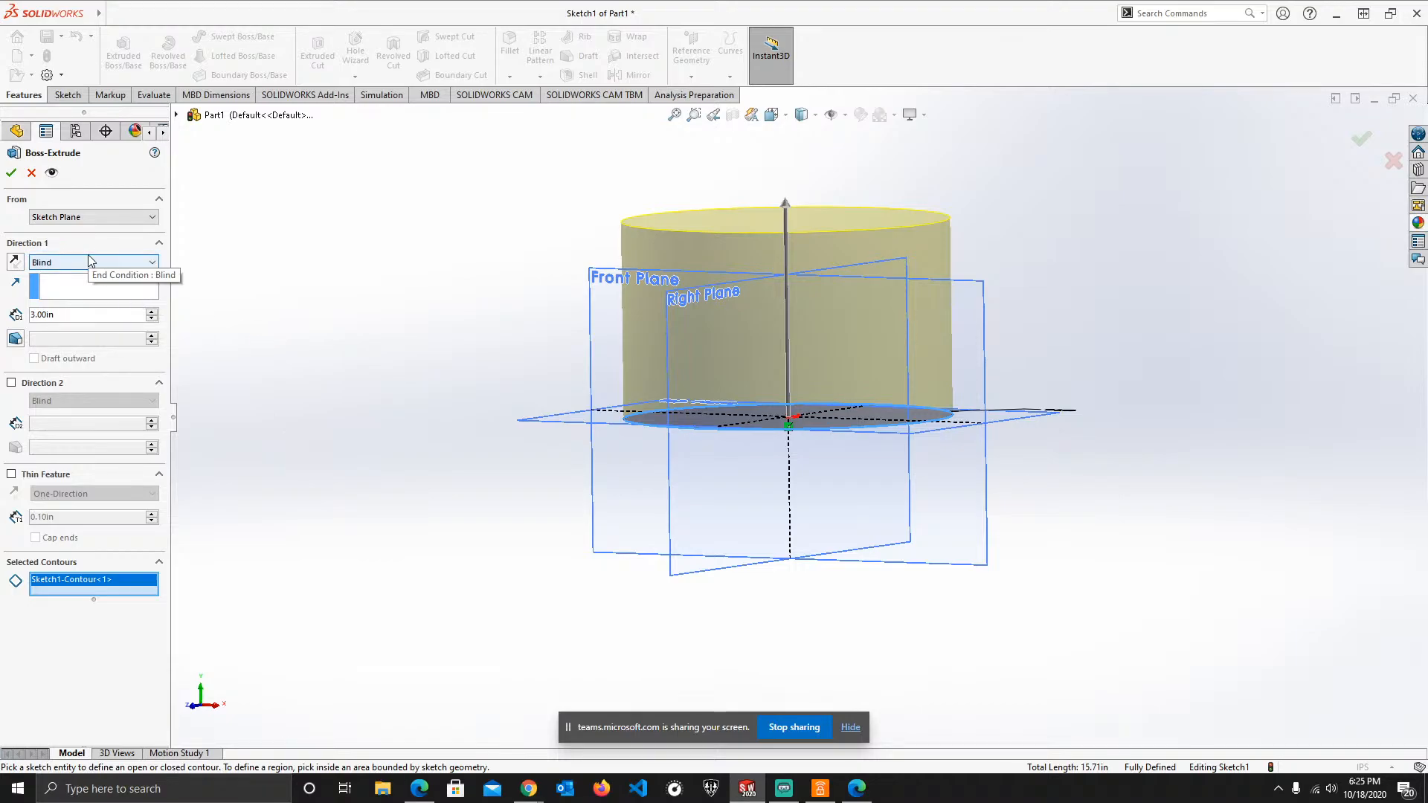
click(12, 179)
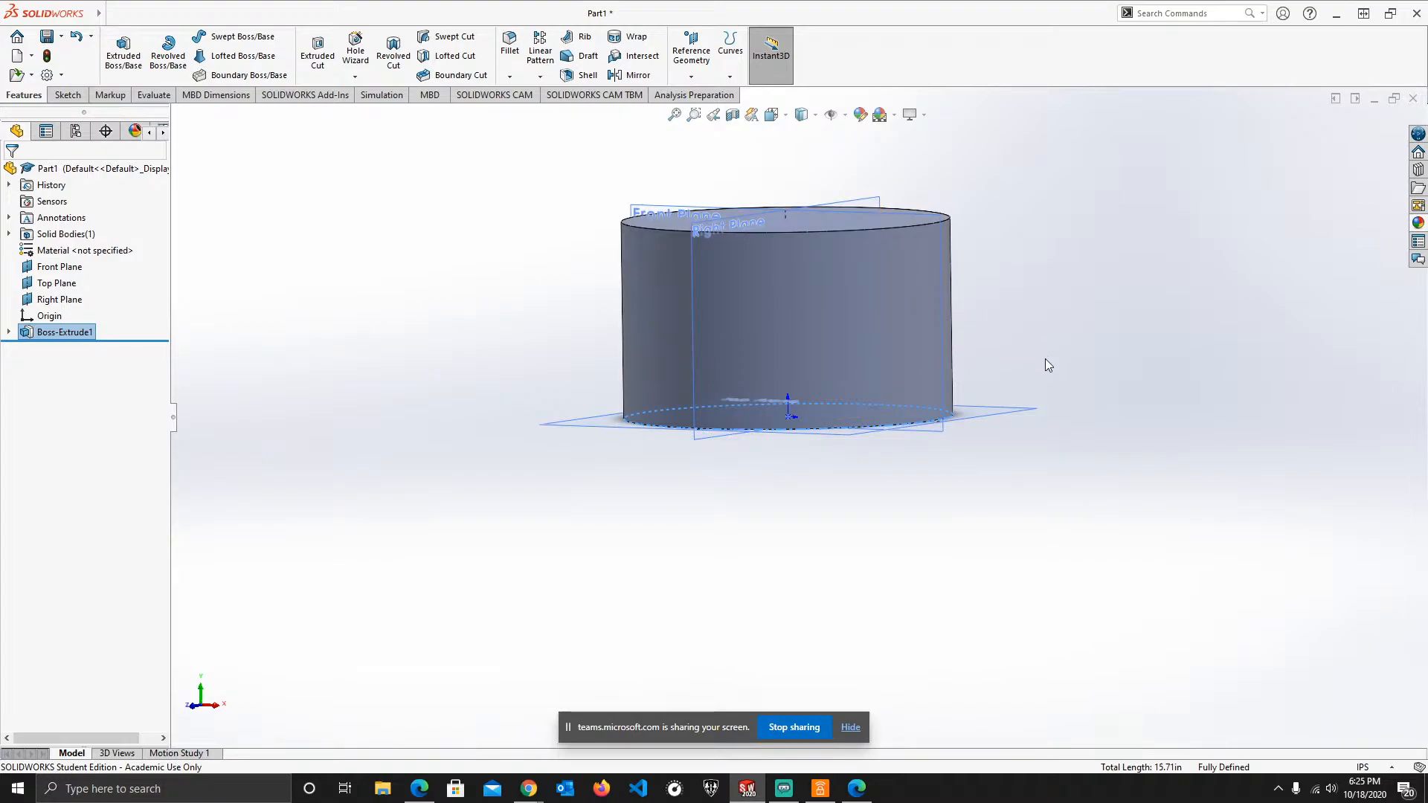
- Start a Center Rectangle sketch on the cylinder's upper flat face and orient the model to the Top view
middle_drag(1038, 354, 851, 312)
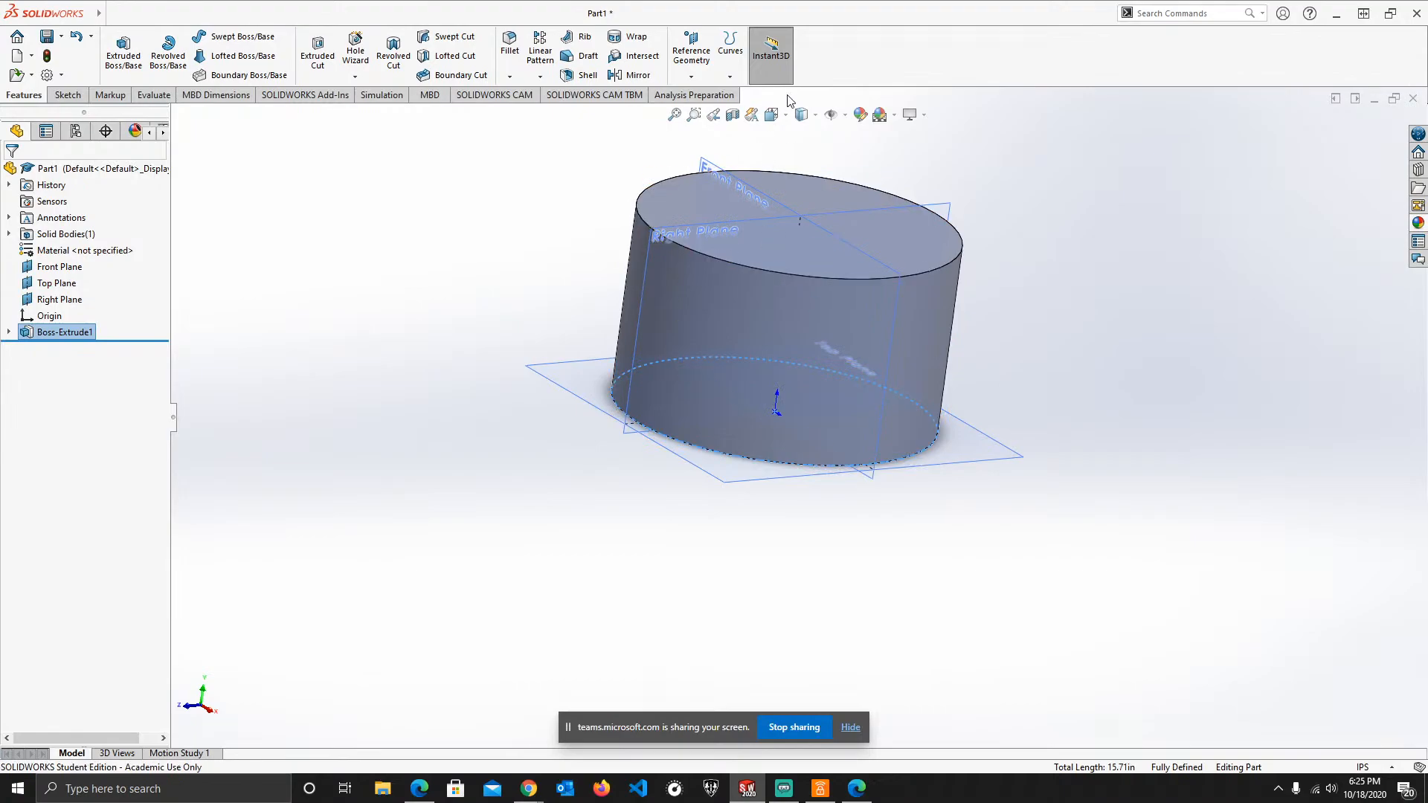
click(801, 114)
click(854, 142)
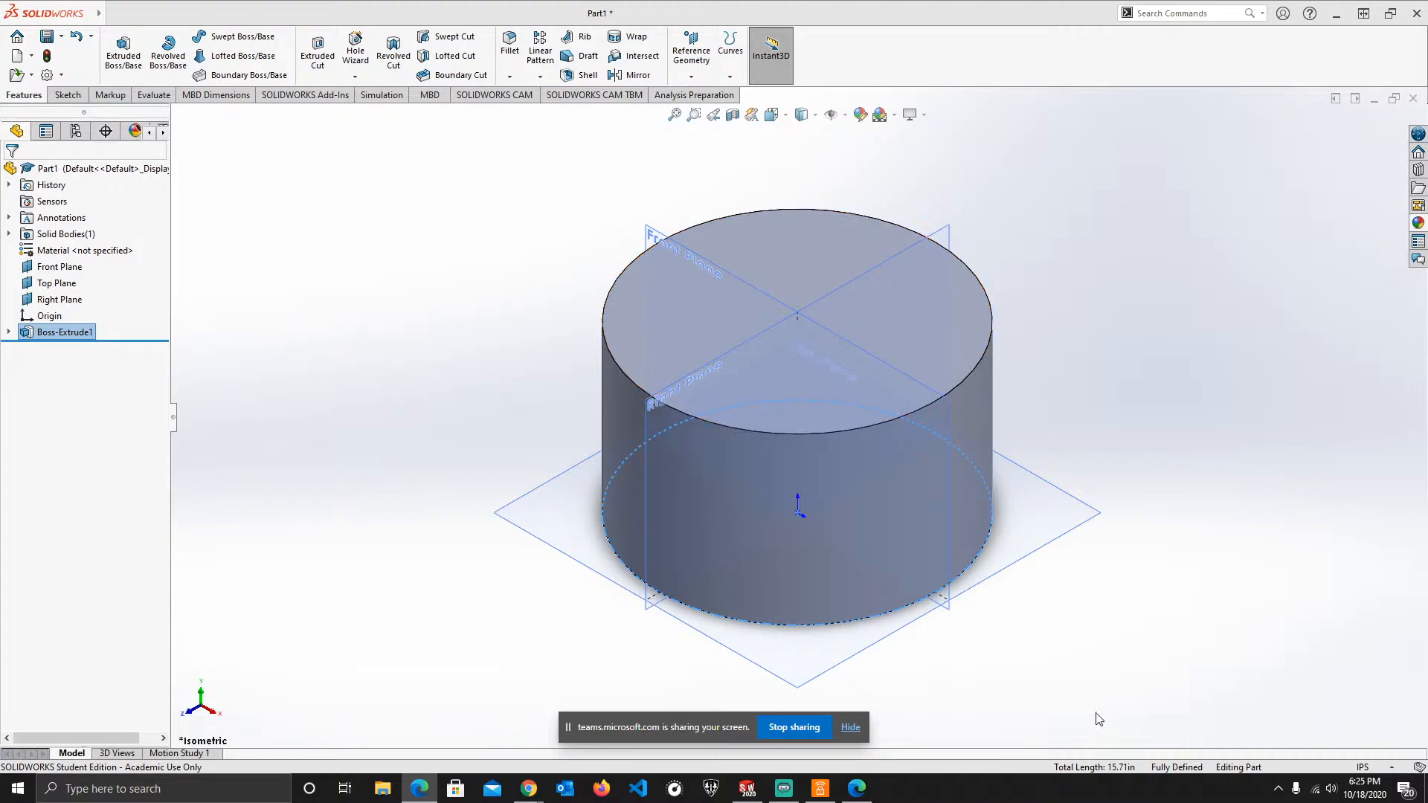
click(65, 98)
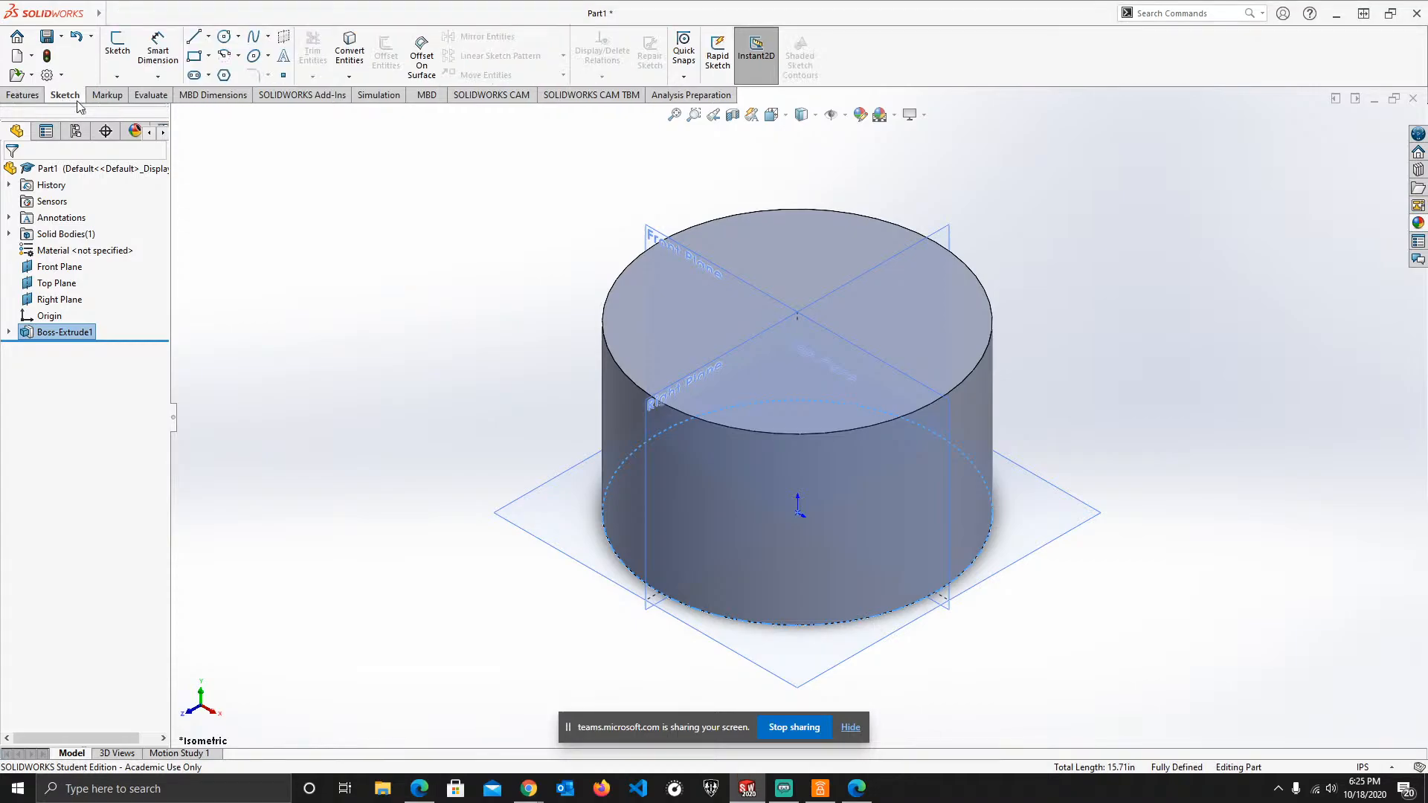
click(209, 56)
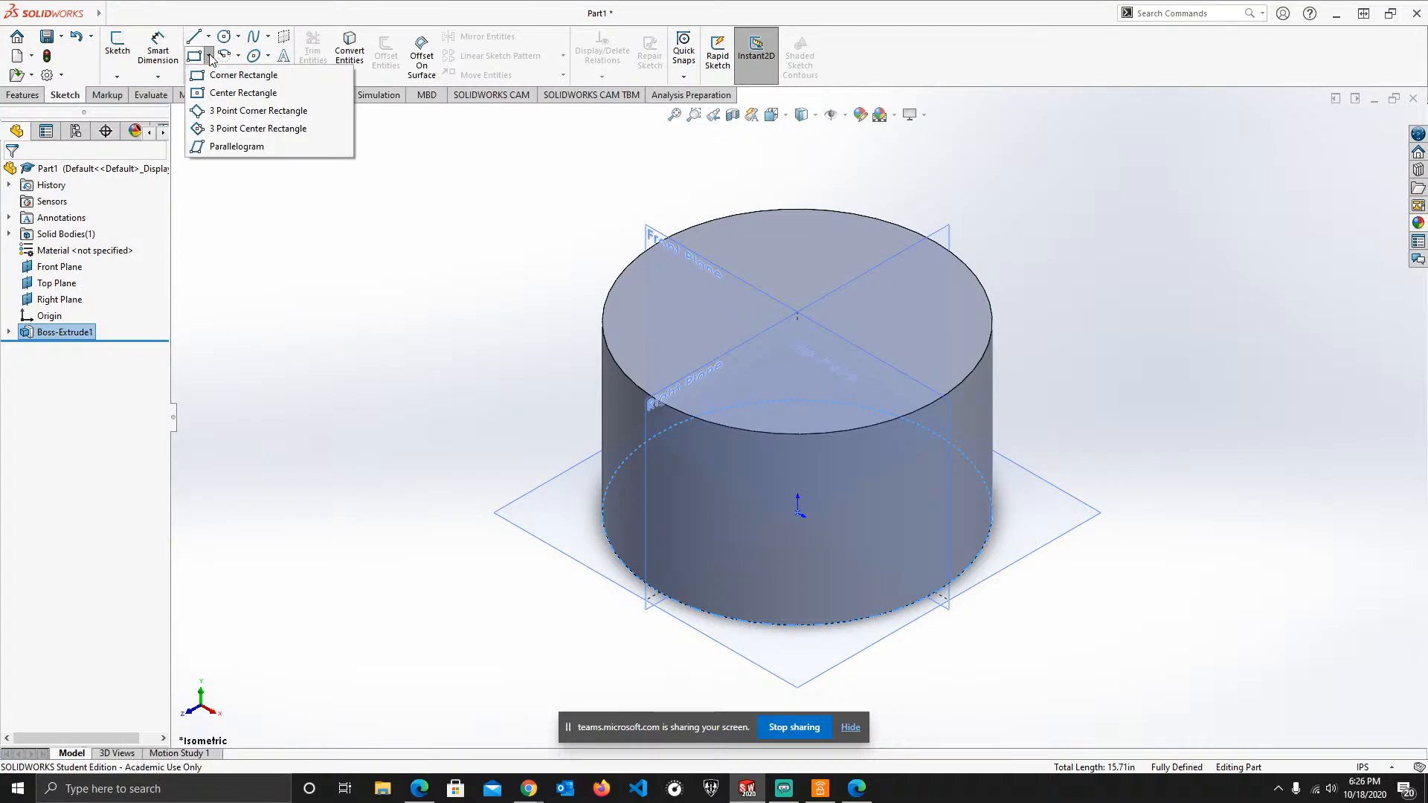
click(255, 101)
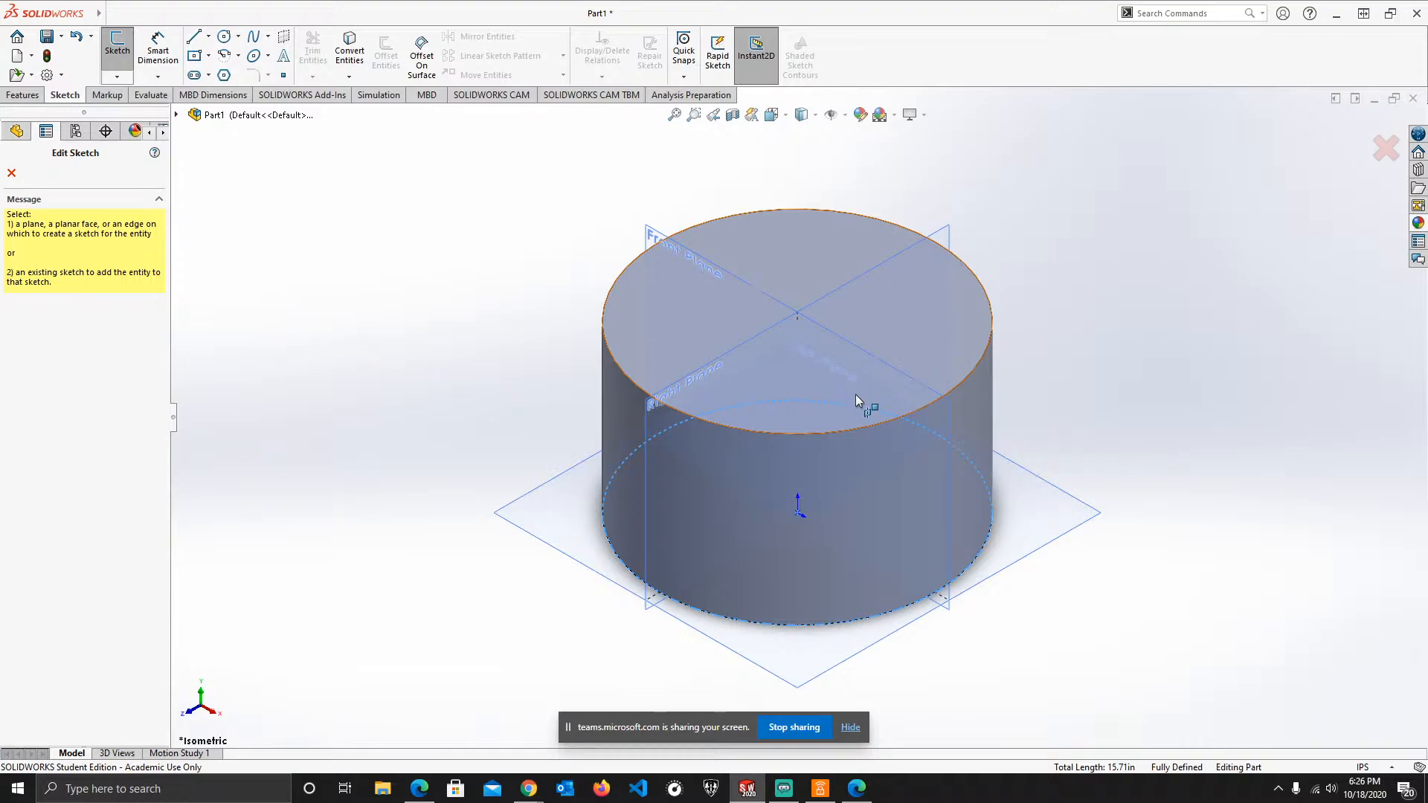
click(924, 306)
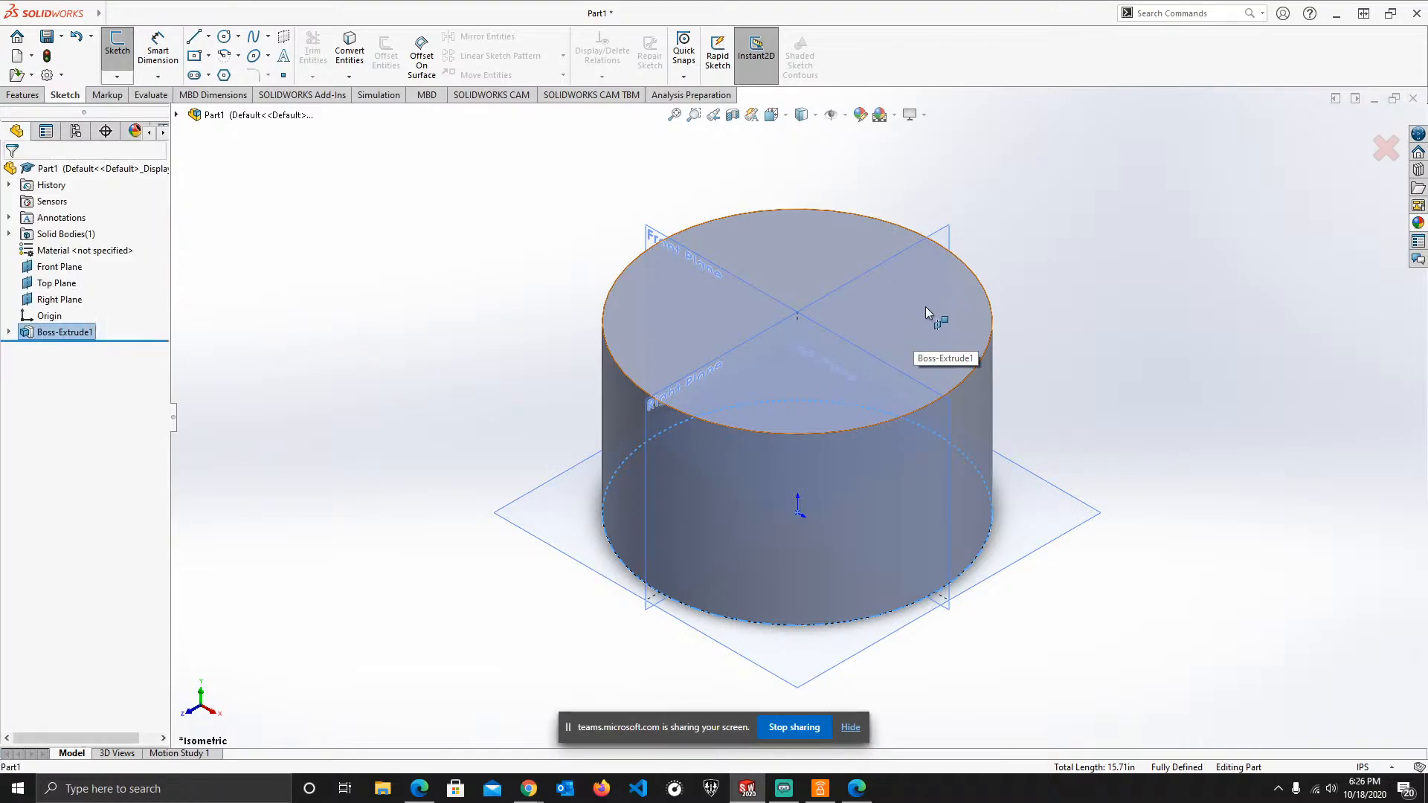
click(783, 120)
click(798, 157)
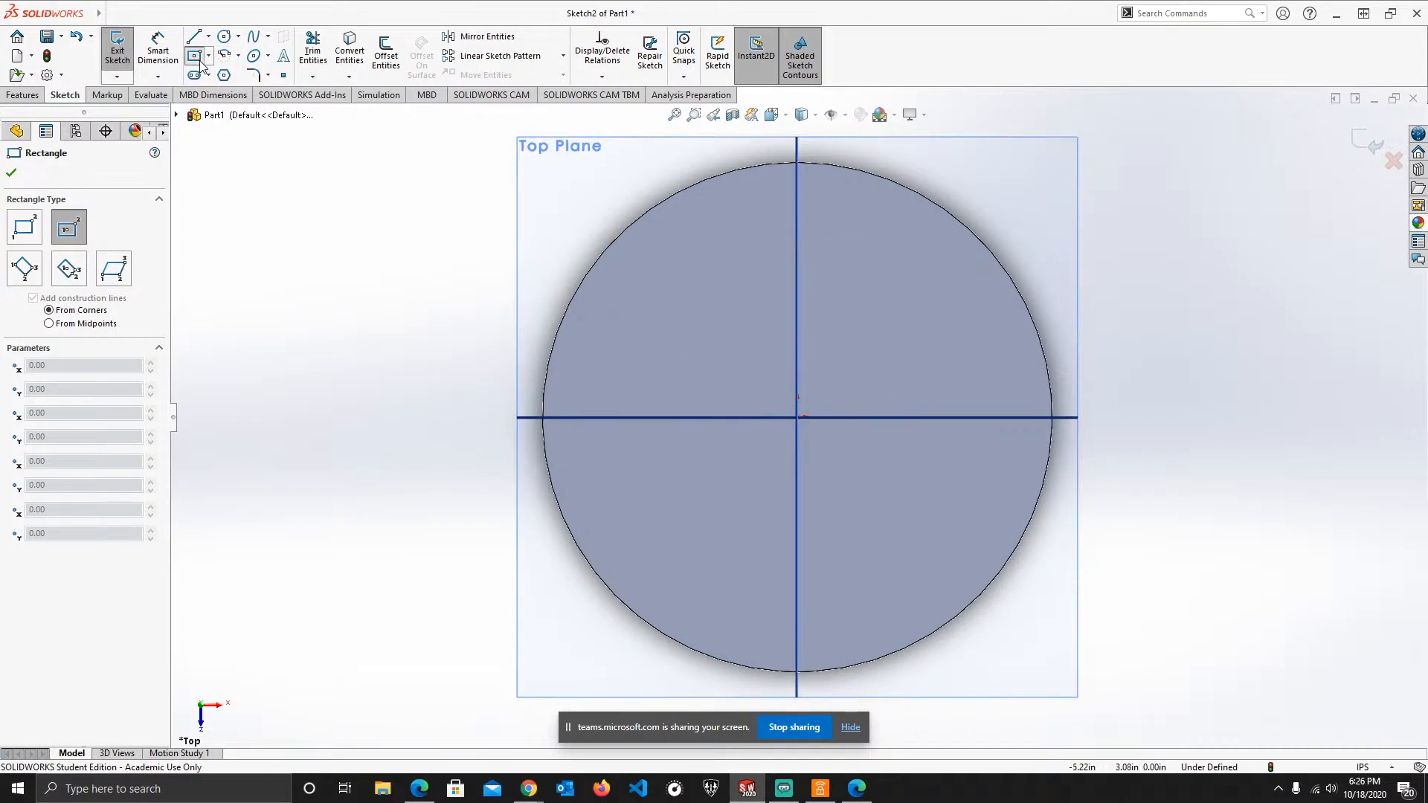
- Draw a center rectangle about 3.87 in by 3.17 in from the origin, with its corner on the cylinder's circular edge
click(797, 417)
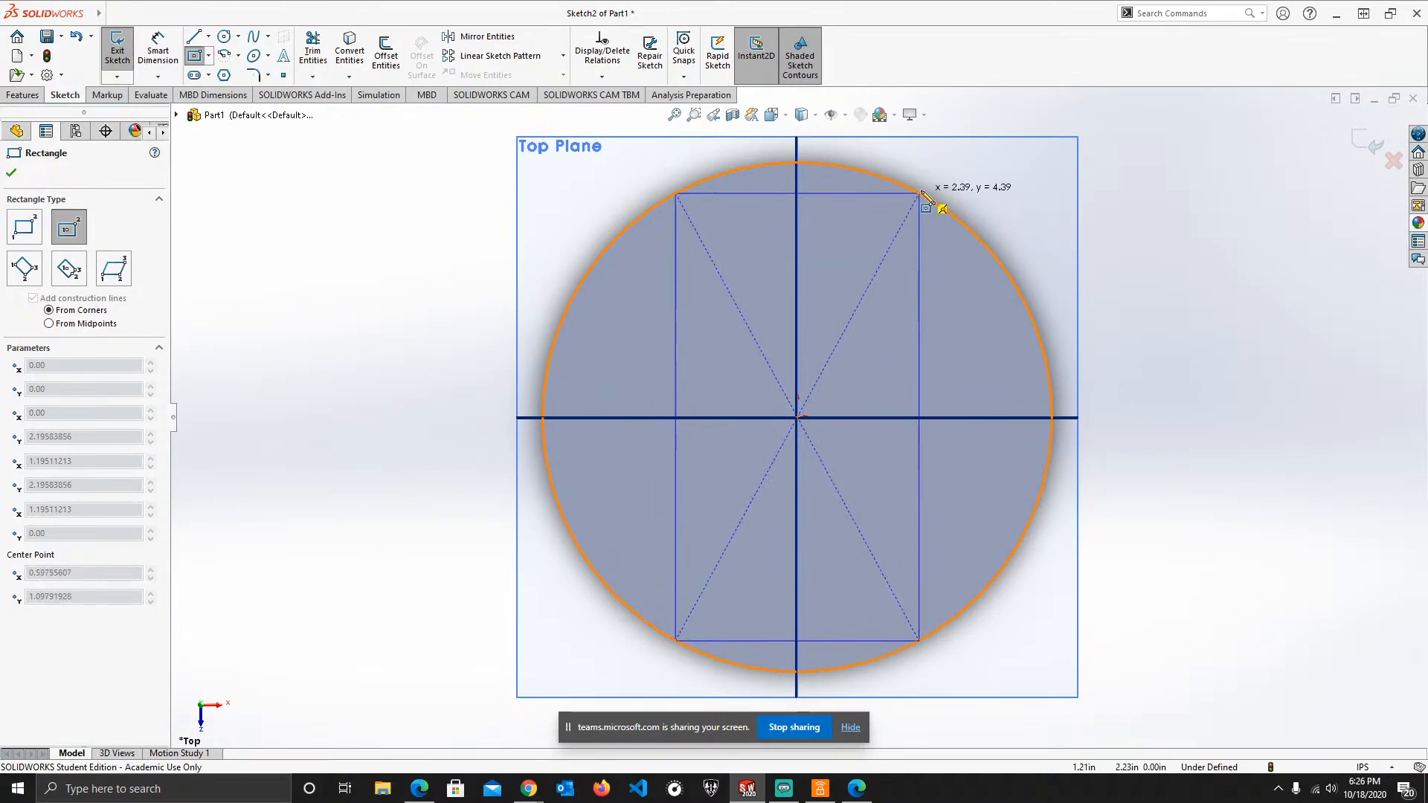
click(1000, 262)
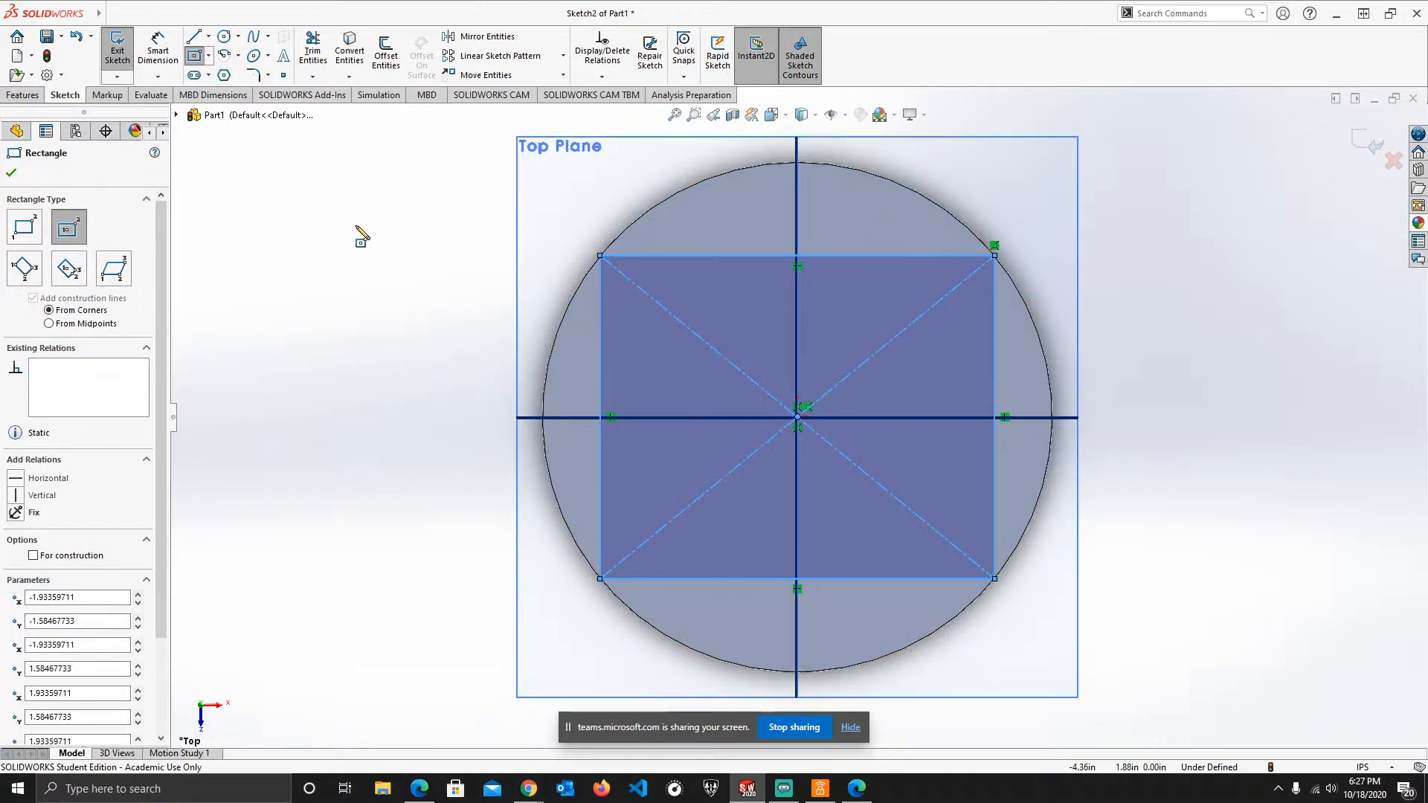
key(Escape)
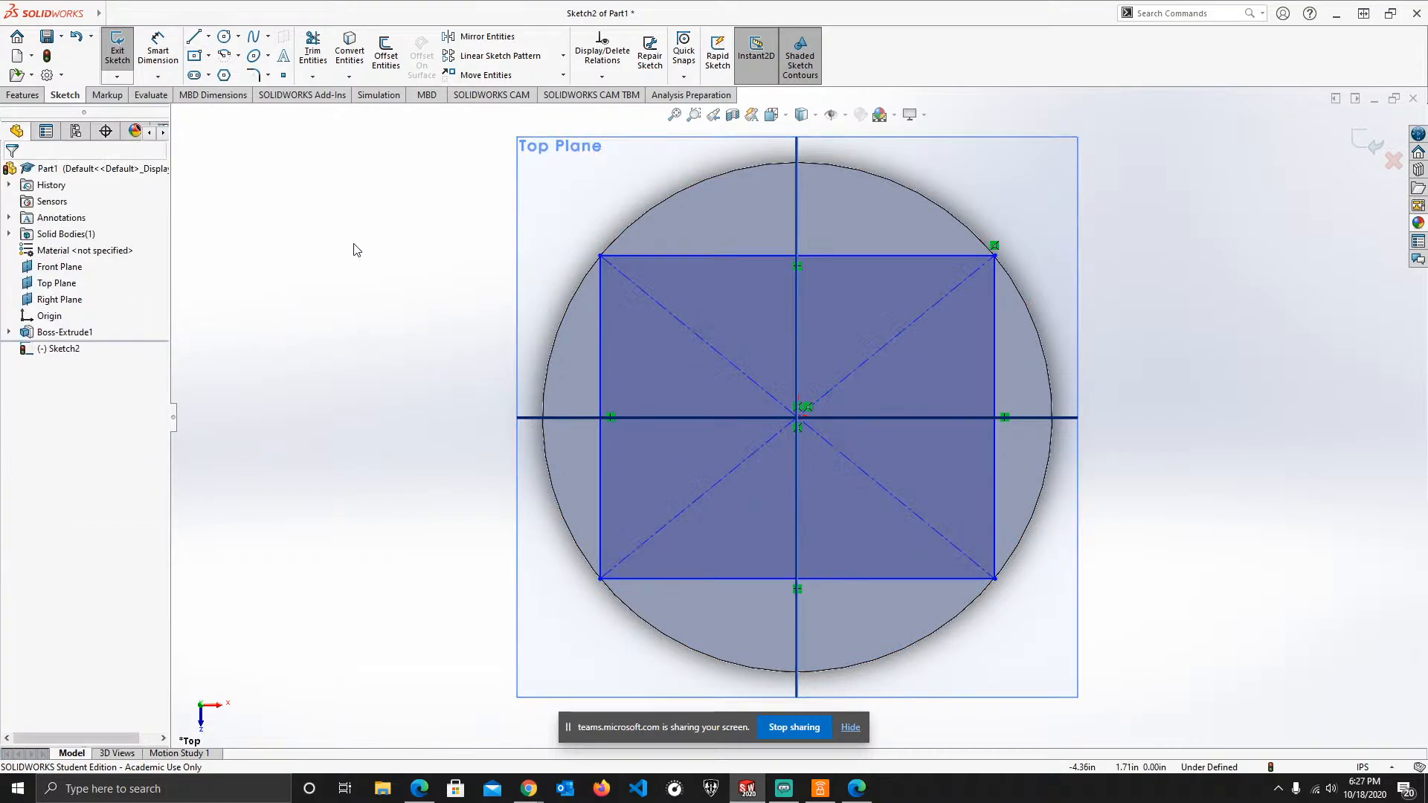
- Add a Smart Dimension to the rectangle's lower horizontal side, placed outside the circle, and keep its drawn length
click(163, 55)
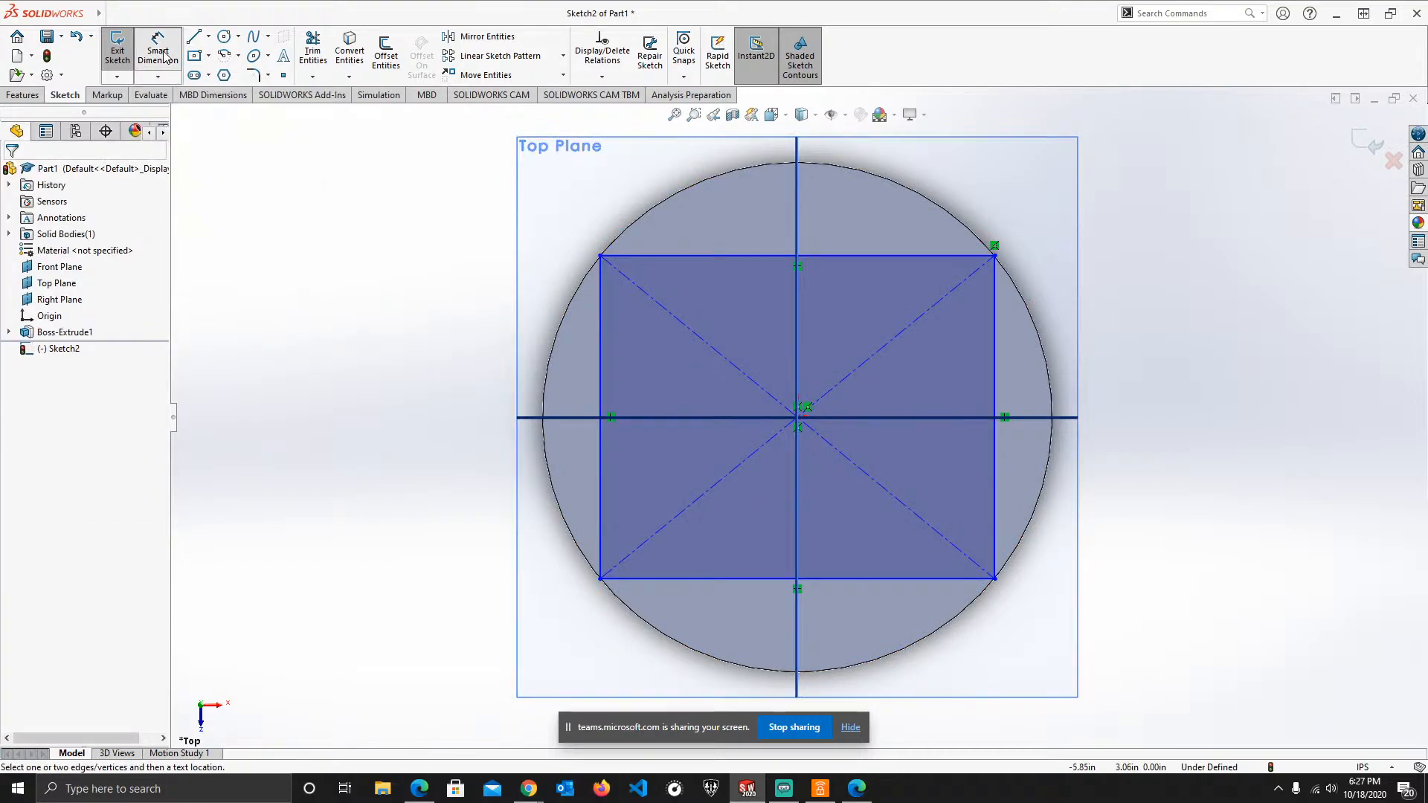
click(751, 581)
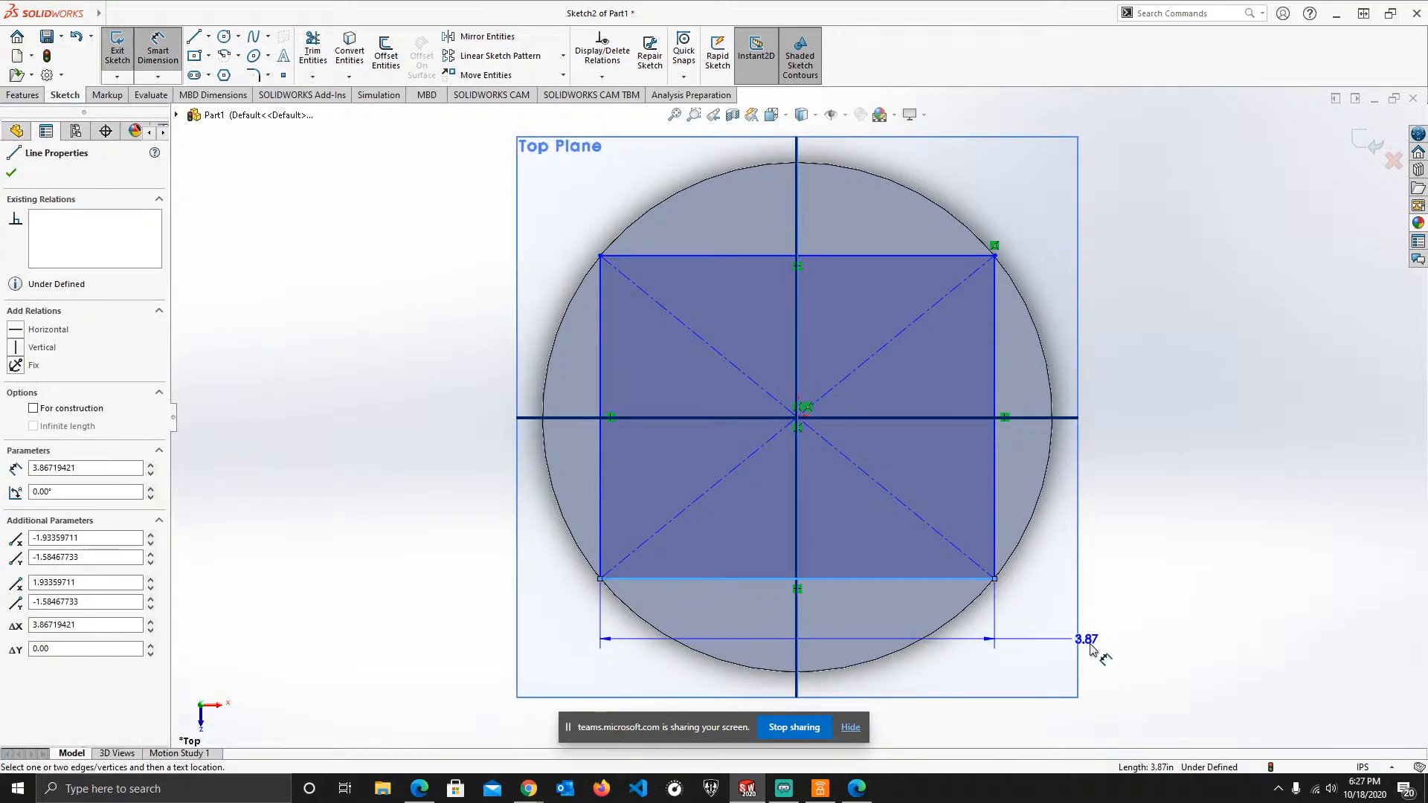
click(1152, 633)
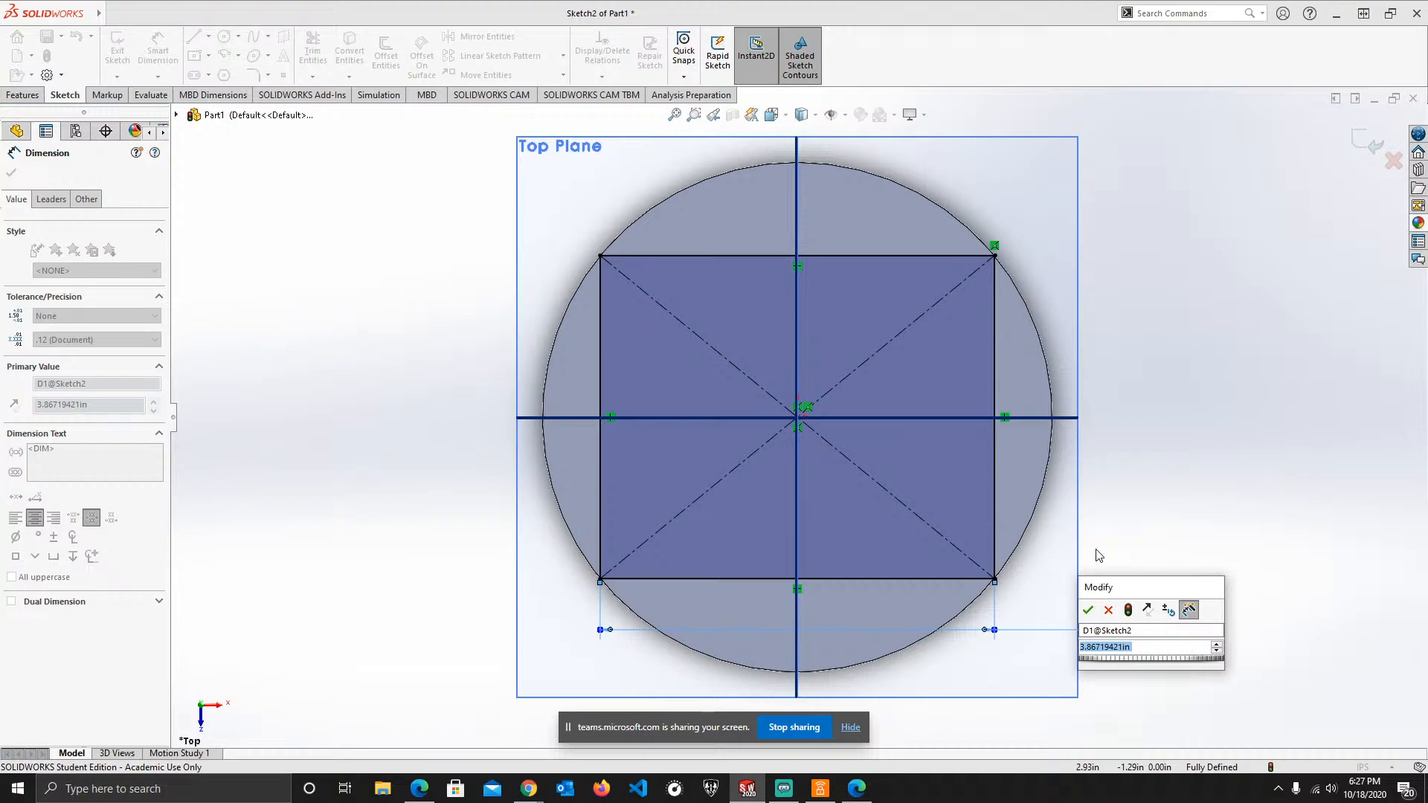
click(1089, 610)
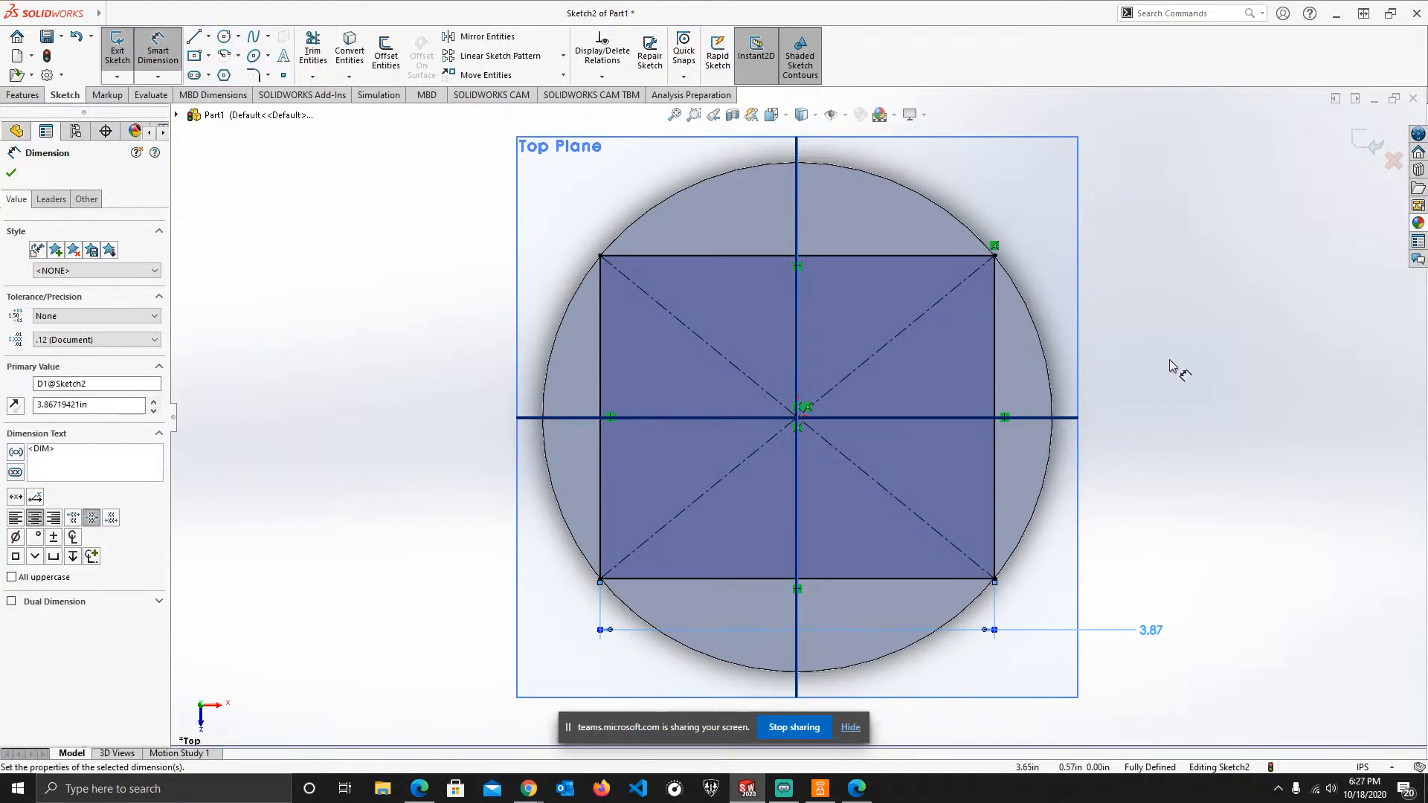
- Finish the rectangle's dimensioning and show the model in the Isometric view
key(Escape)
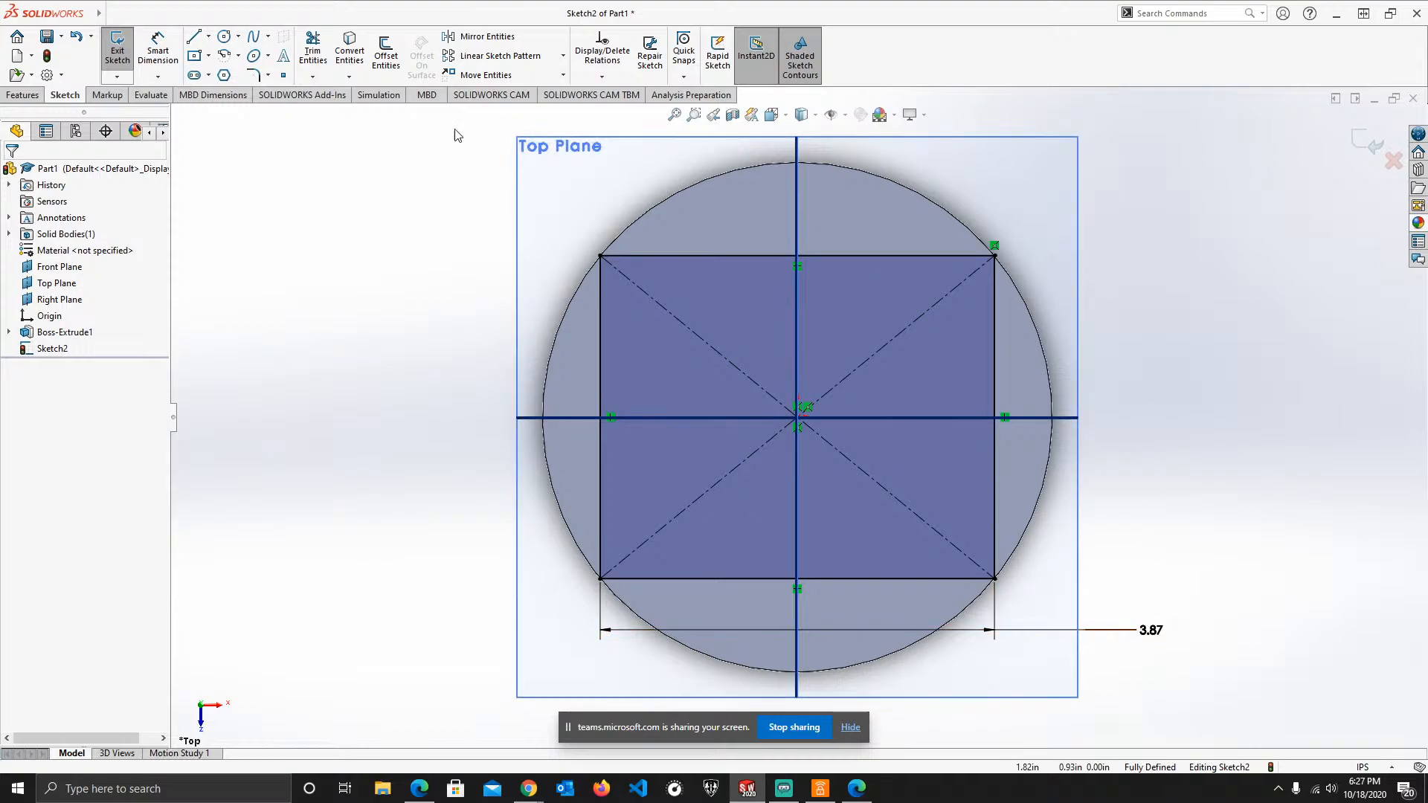
click(786, 117)
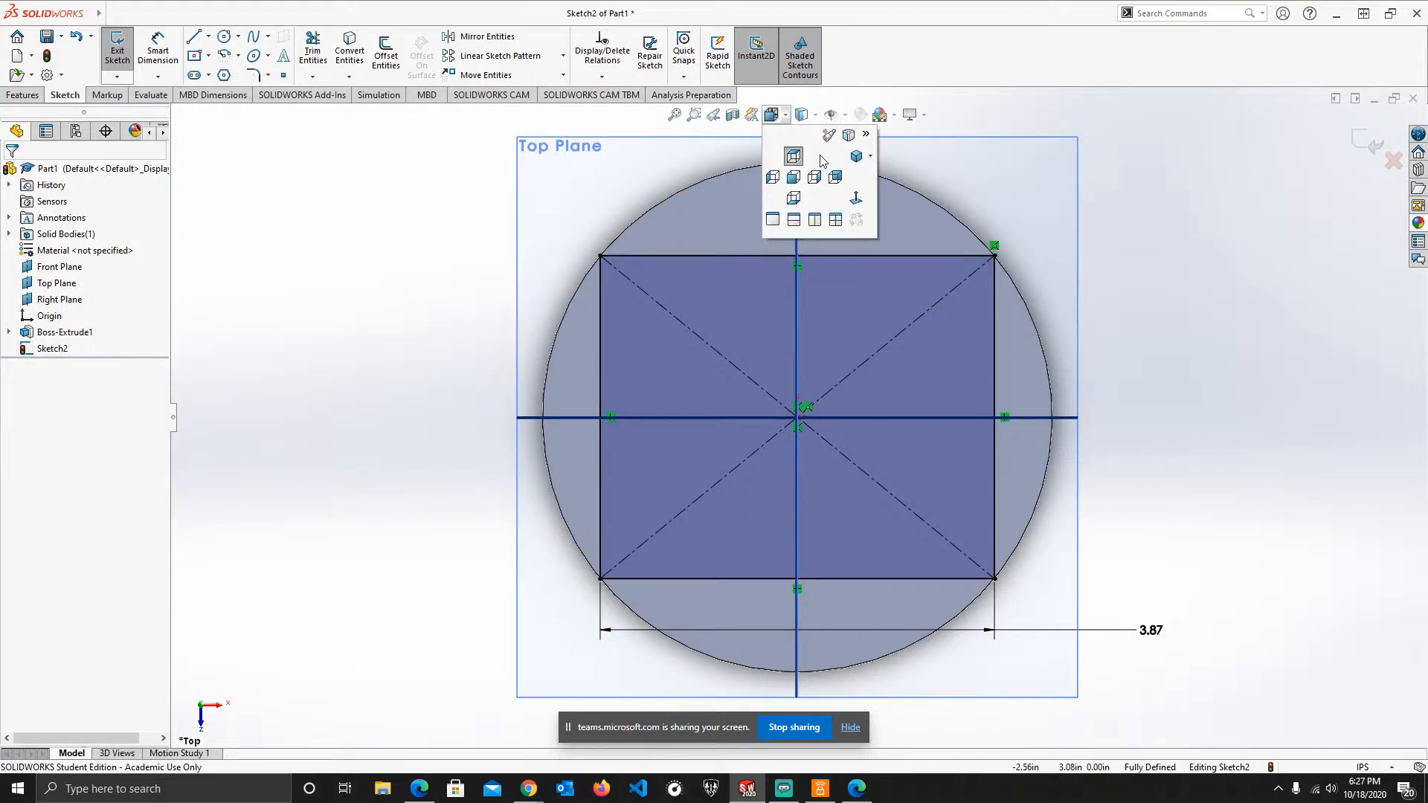
click(855, 155)
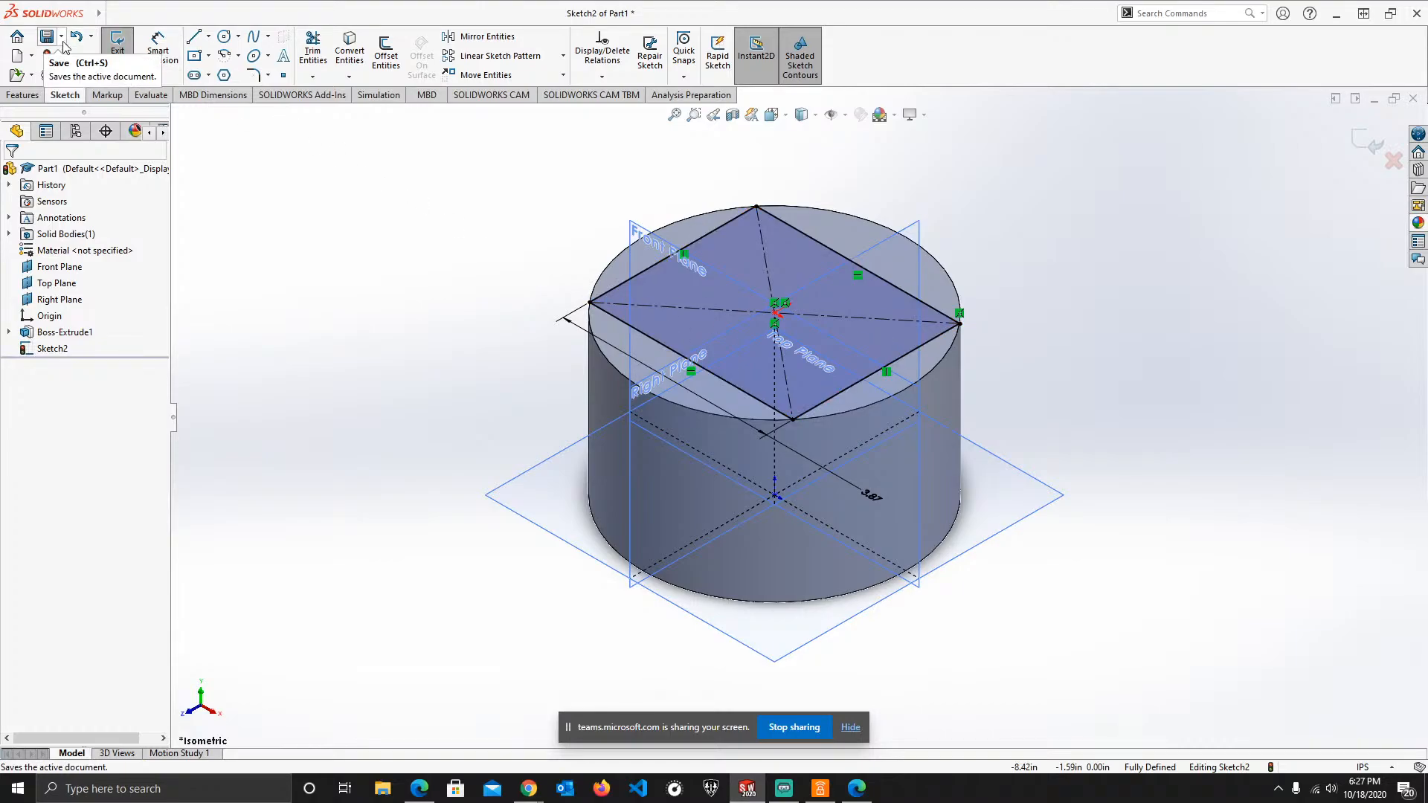
- Save the part to the Desktop as a SOLIDWORKS Part file named examplepart
mouse_move(63, 46)
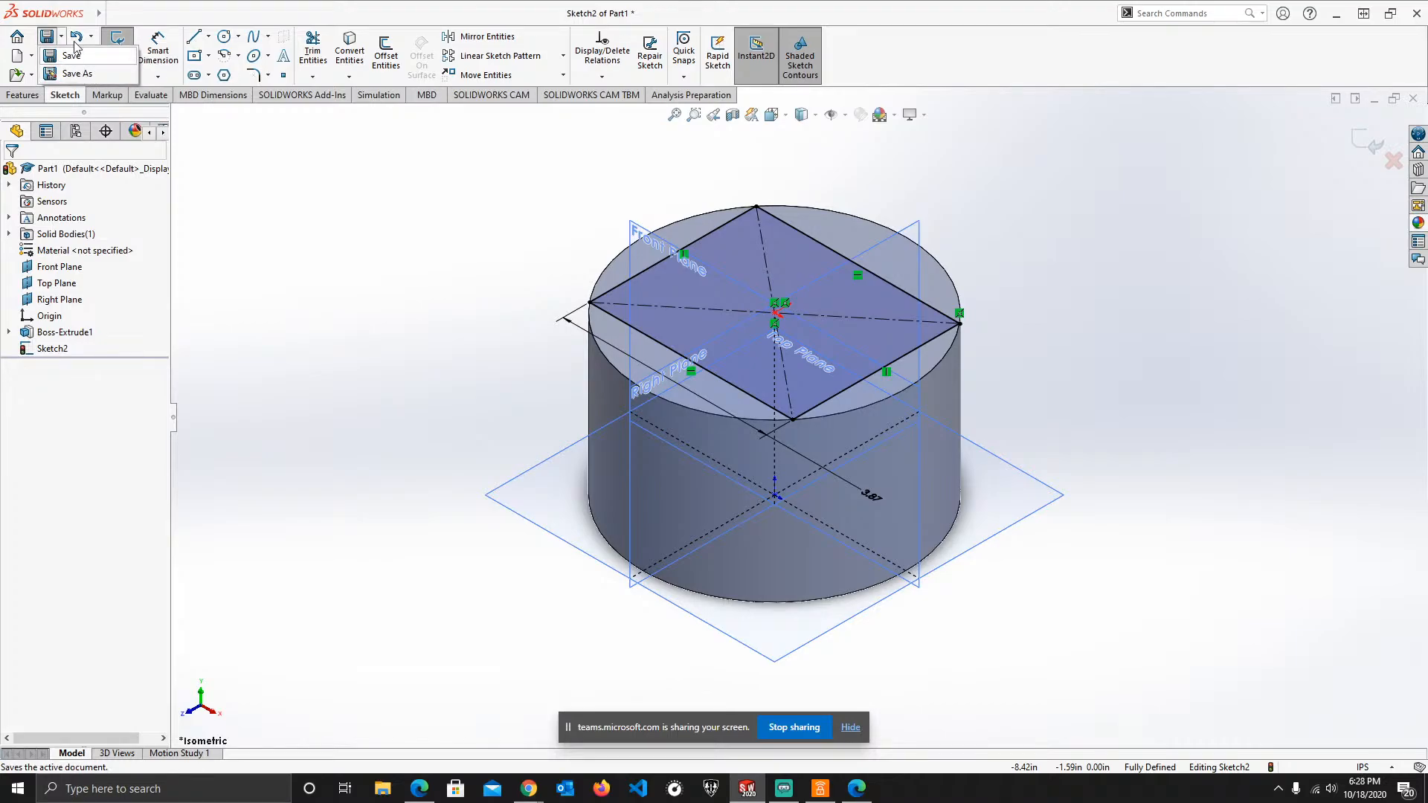
click(77, 73)
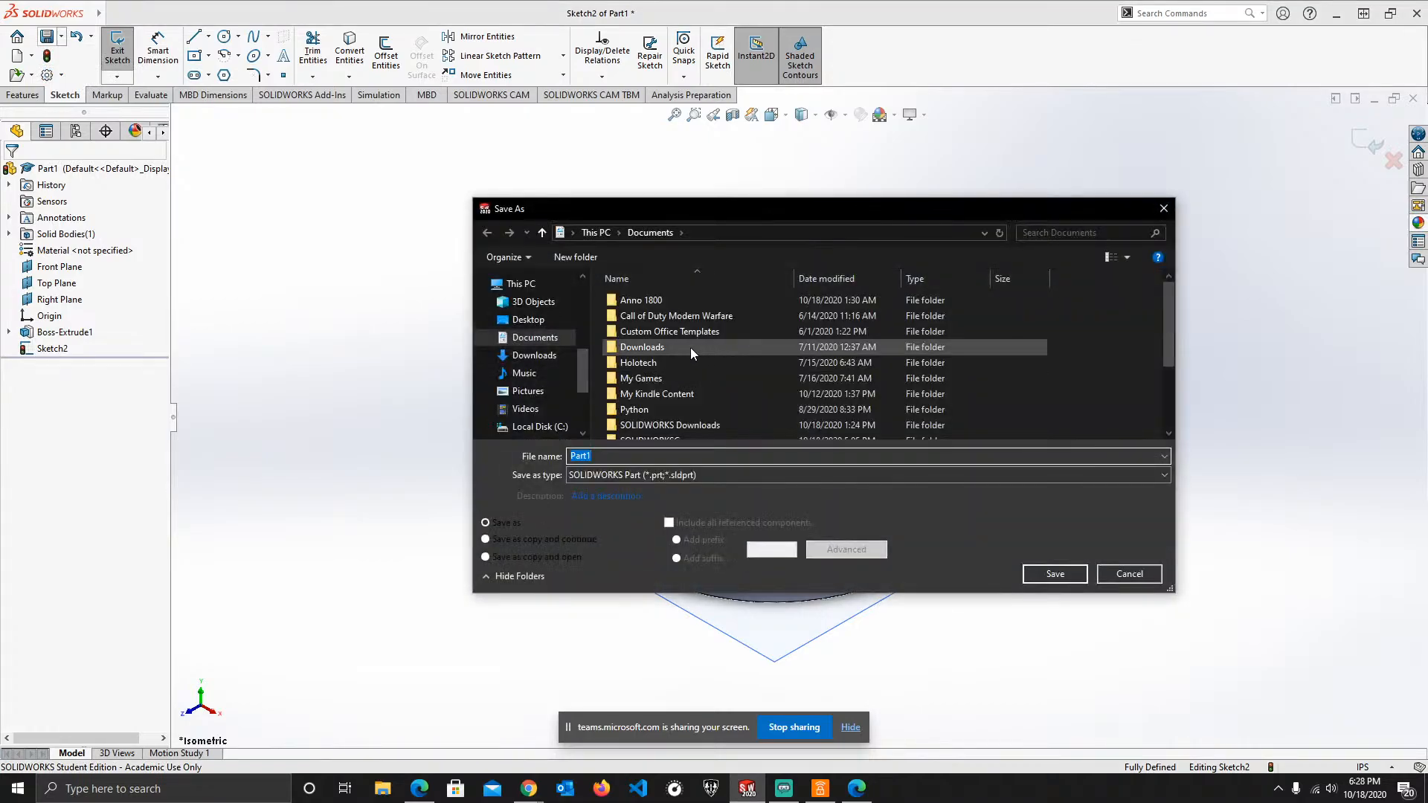
click(528, 319)
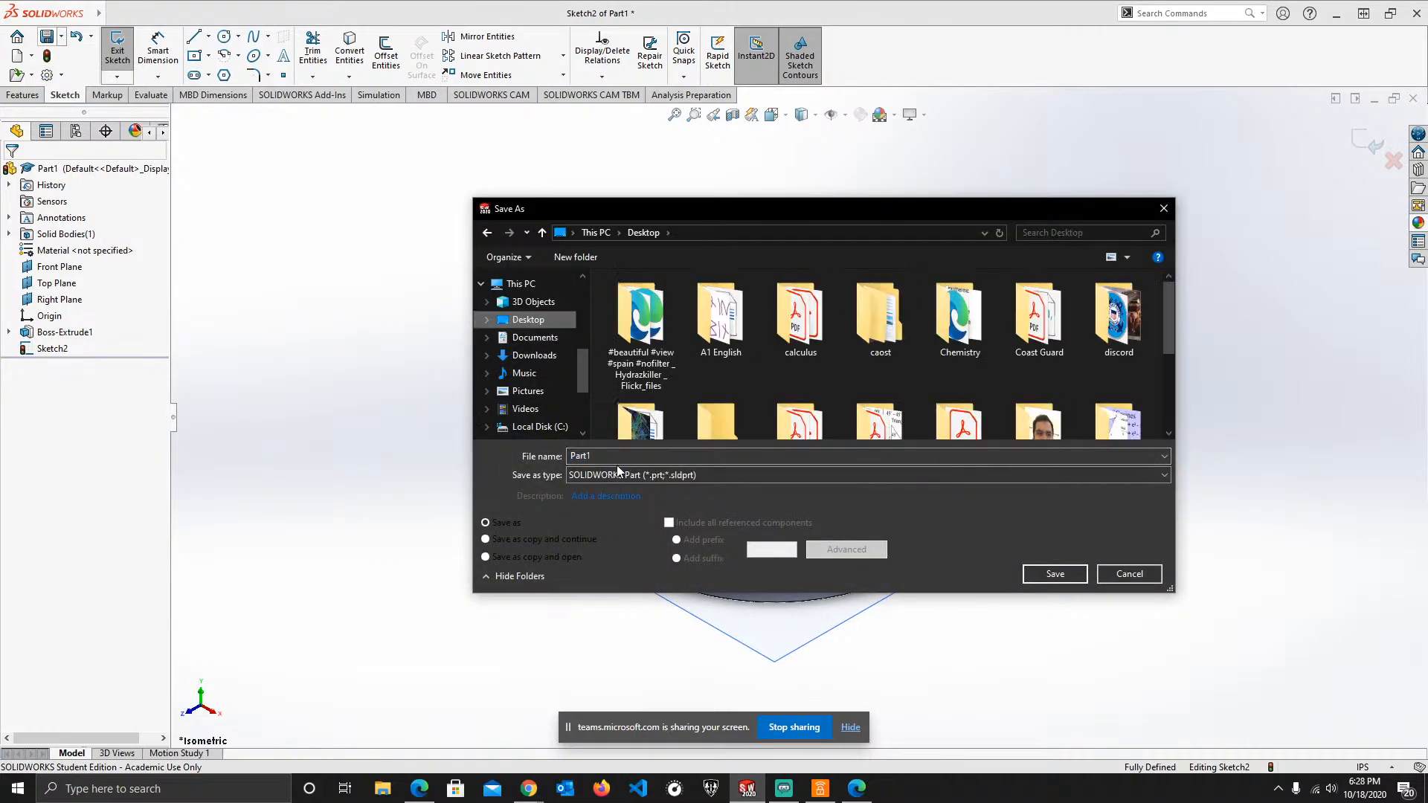
double_click(620, 457)
text(examplep)
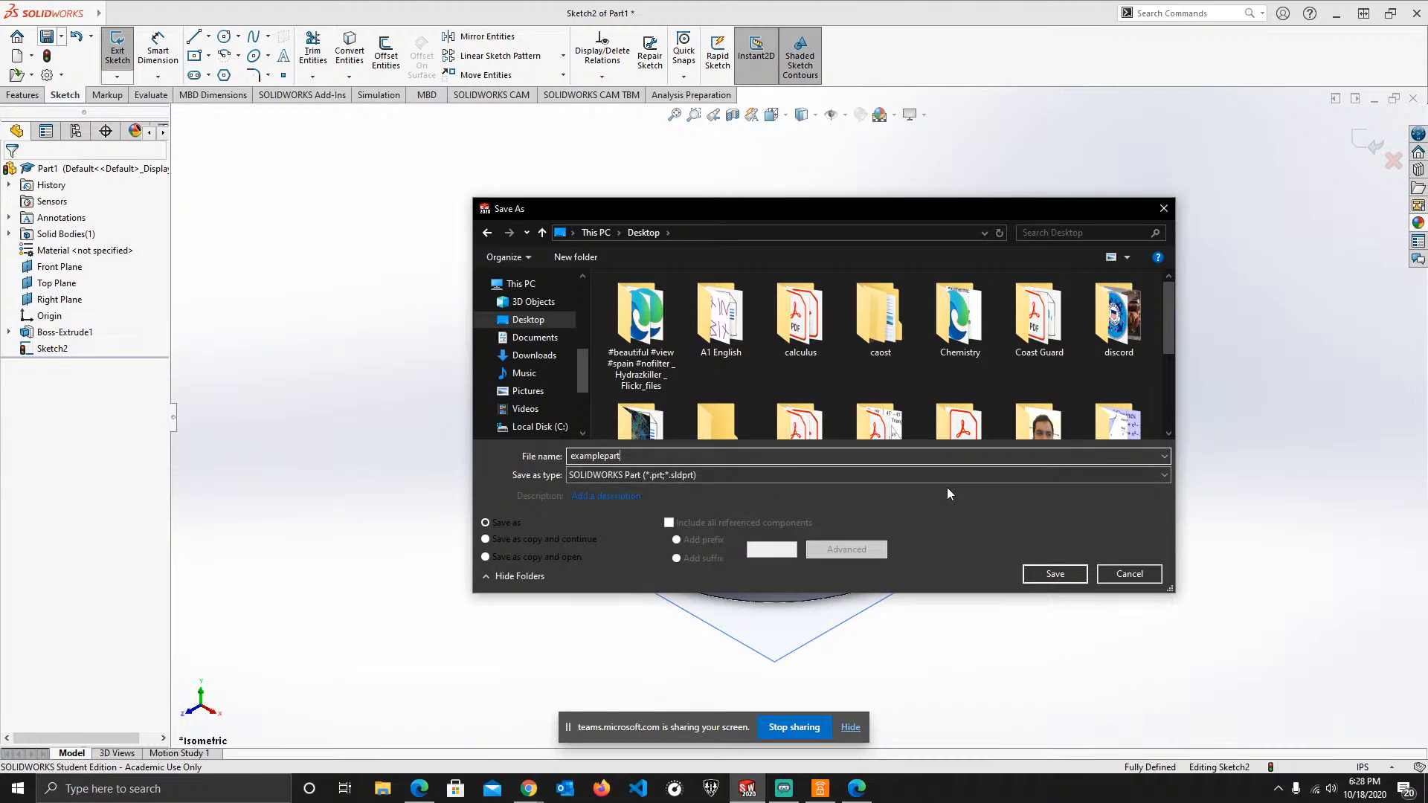
click(1077, 574)
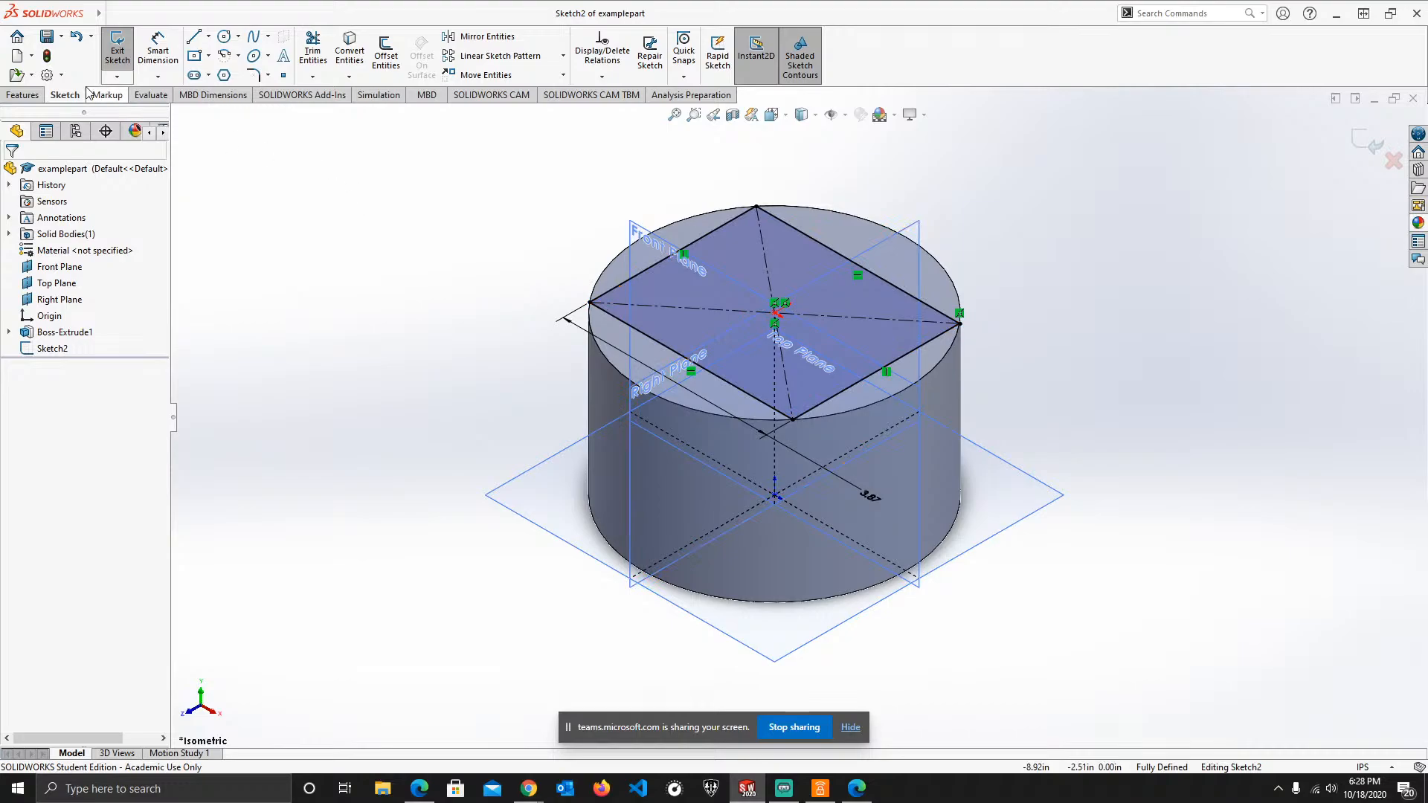
- Extrude the center rectangle 3 in upward from the cylinder's flat face as a blind boss with Merge result on
click(24, 96)
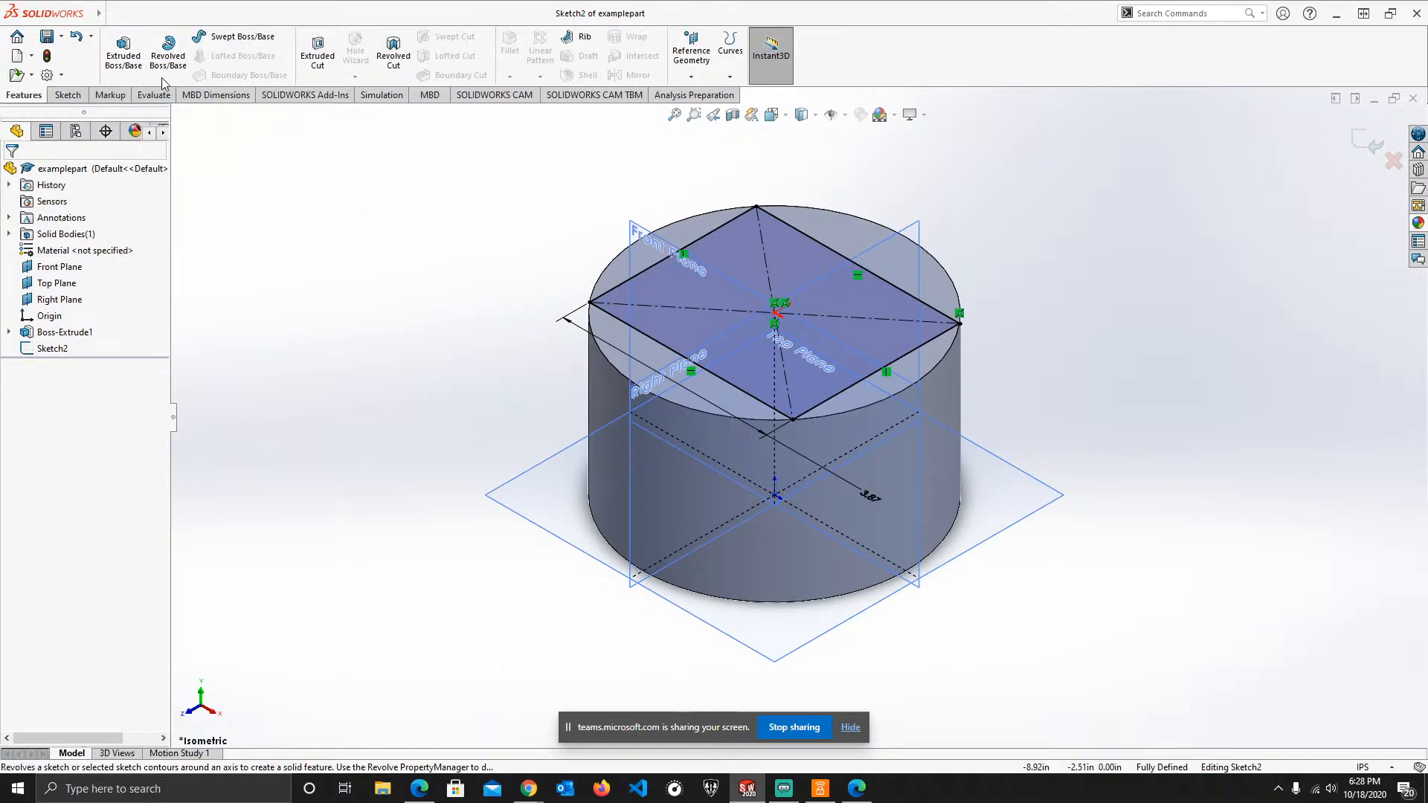
click(131, 63)
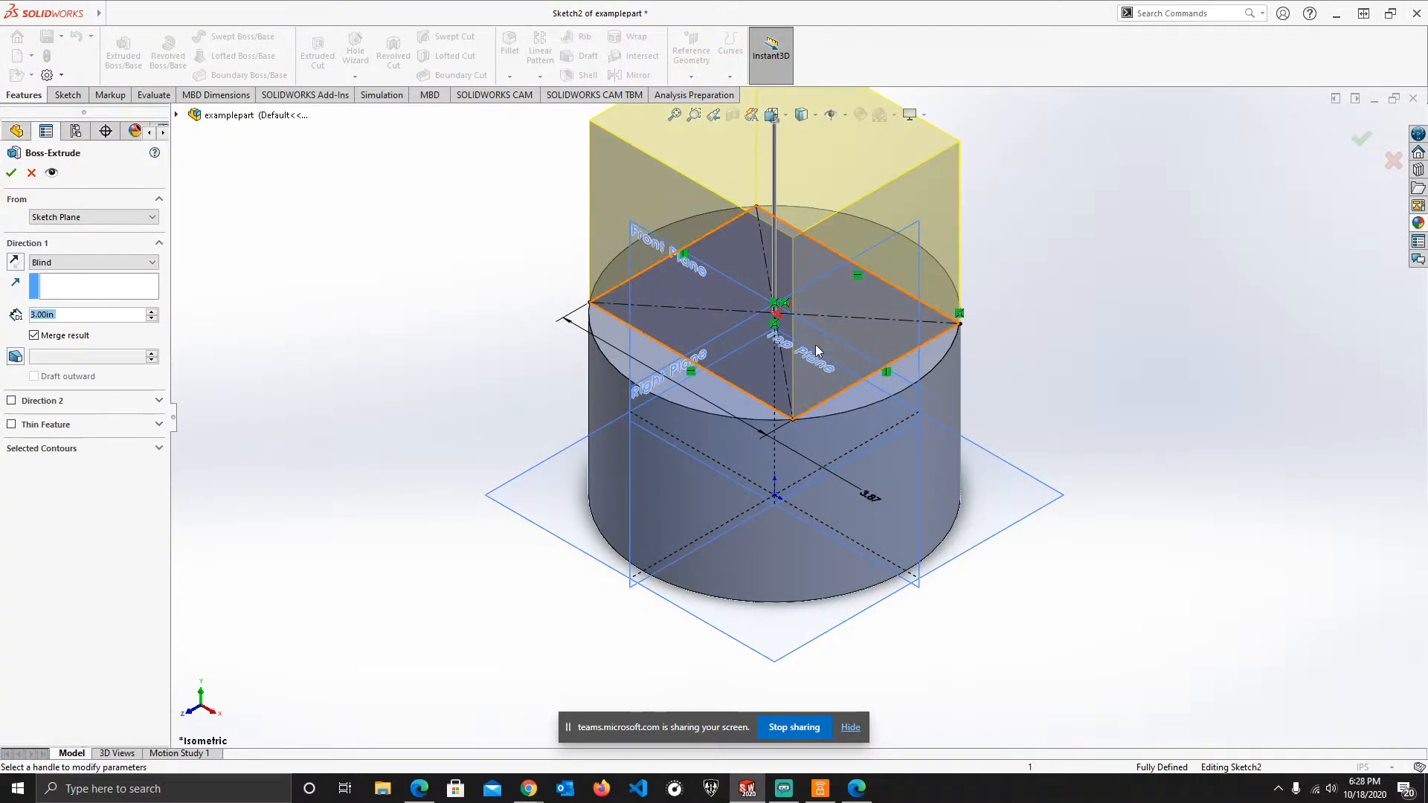
click(10, 174)
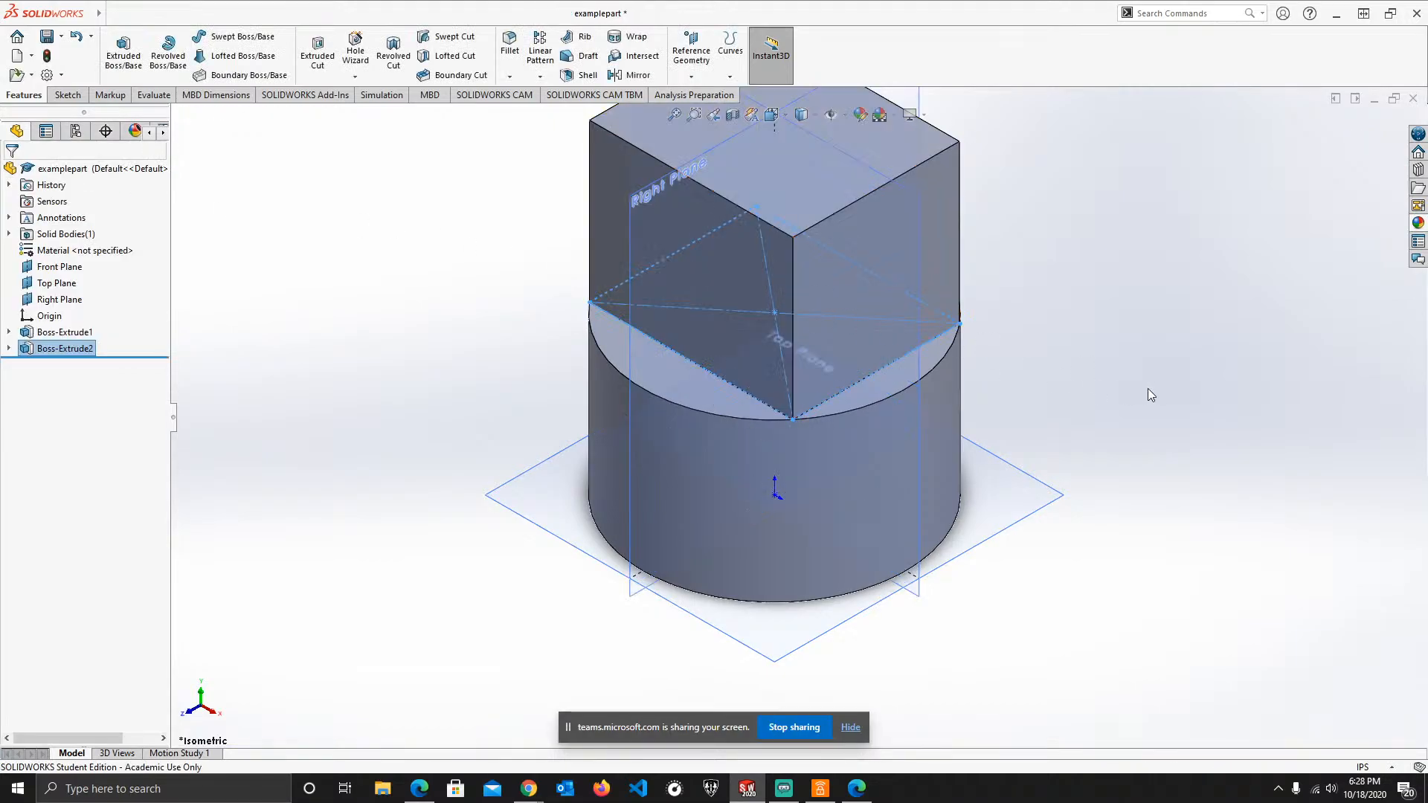
middle_drag(931, 217, 801, 381)
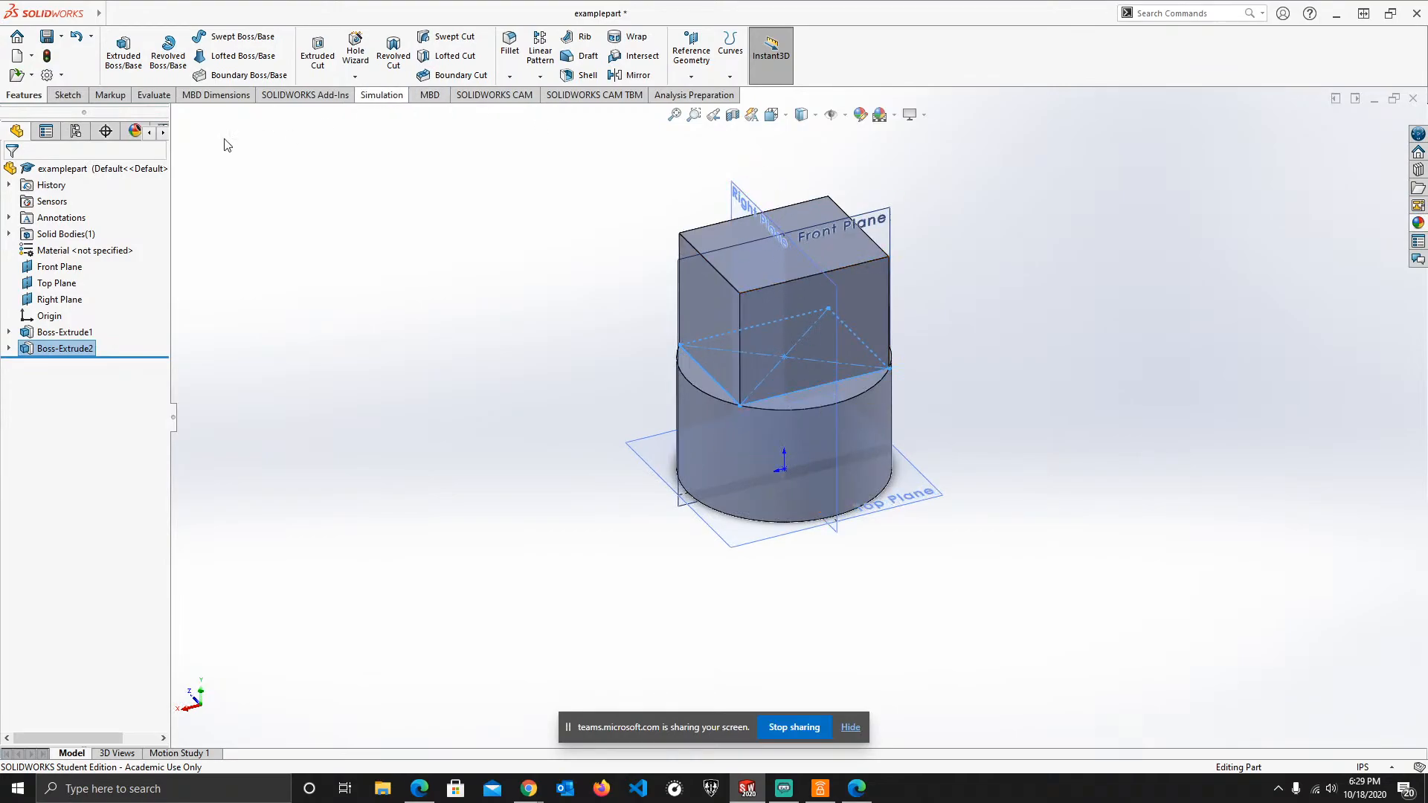
click(68, 95)
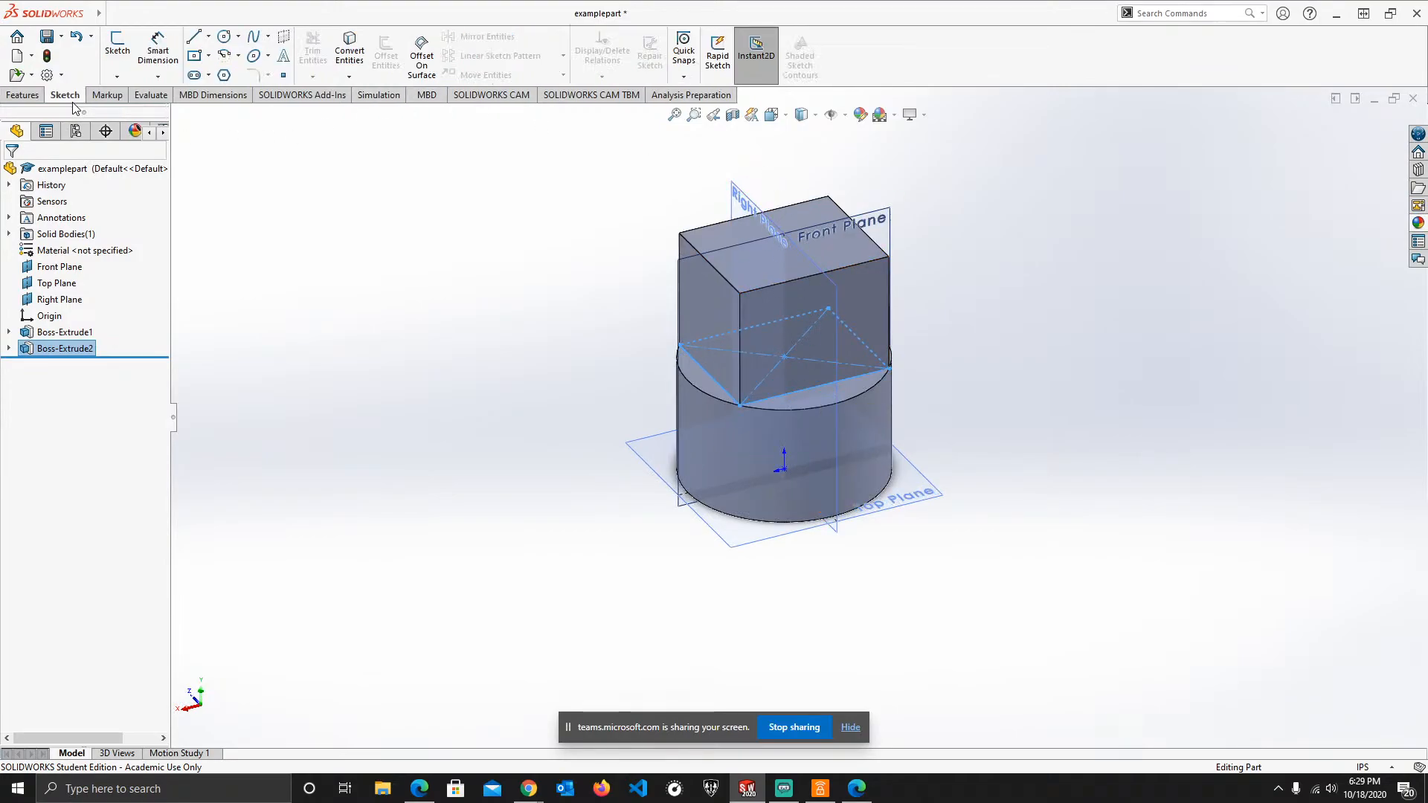
click(210, 57)
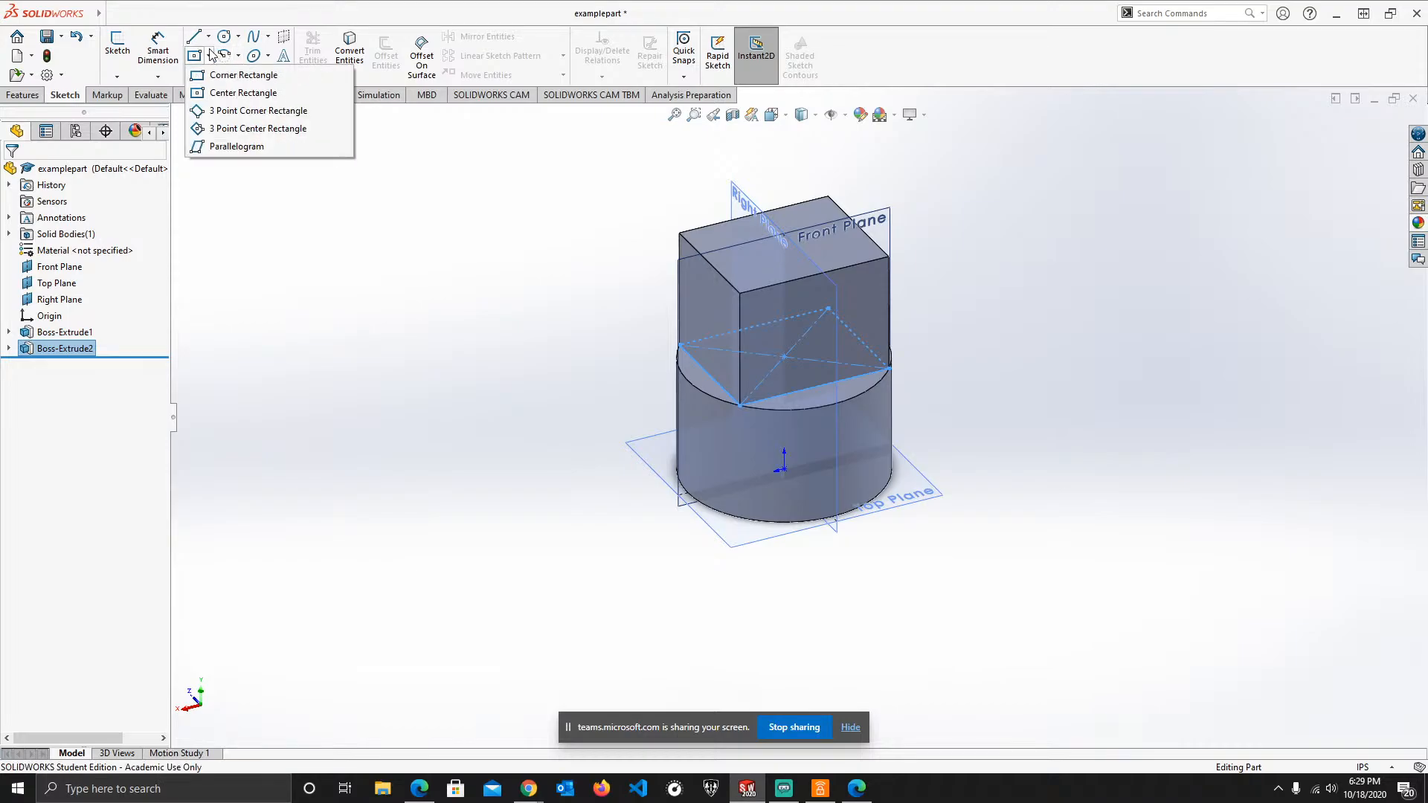
mouse_move(209, 31)
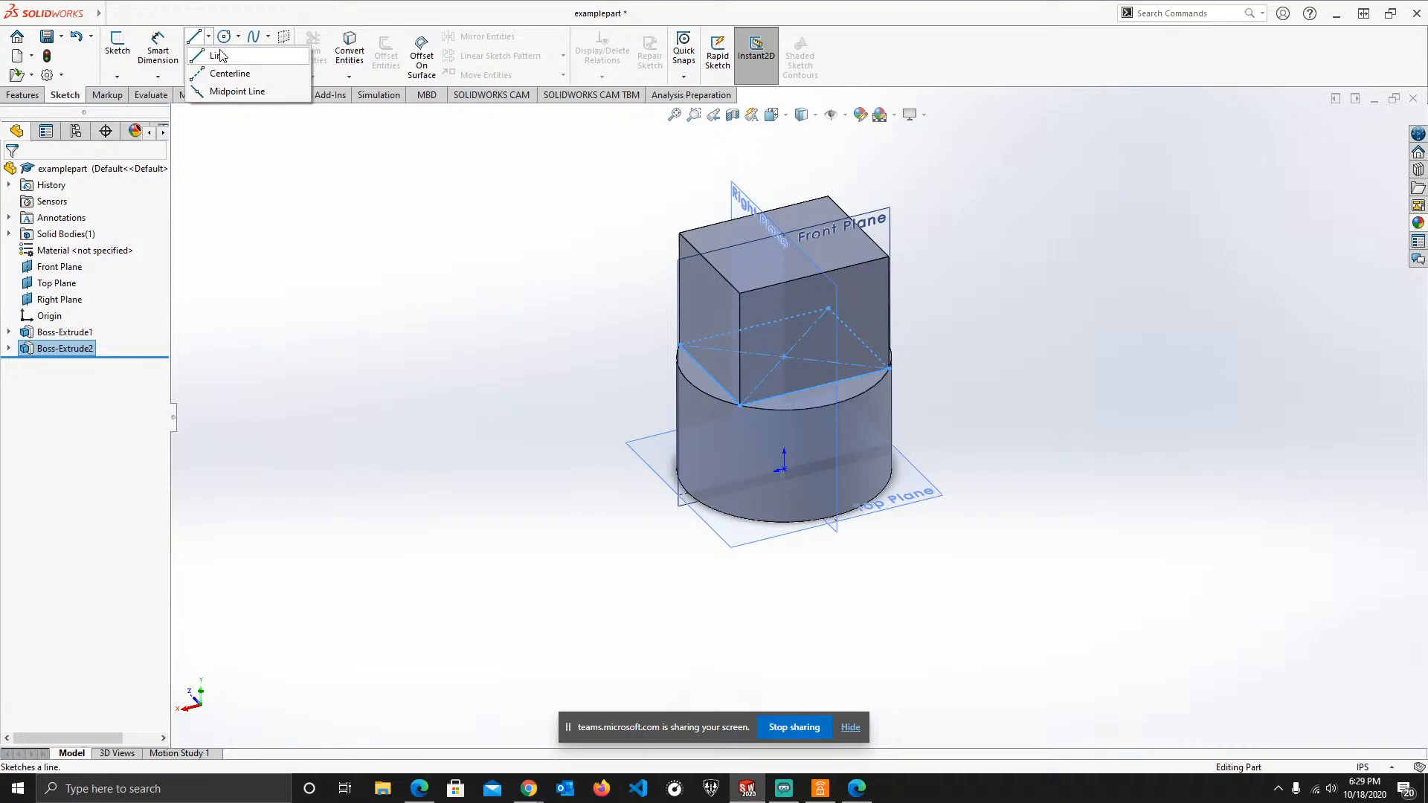
click(274, 163)
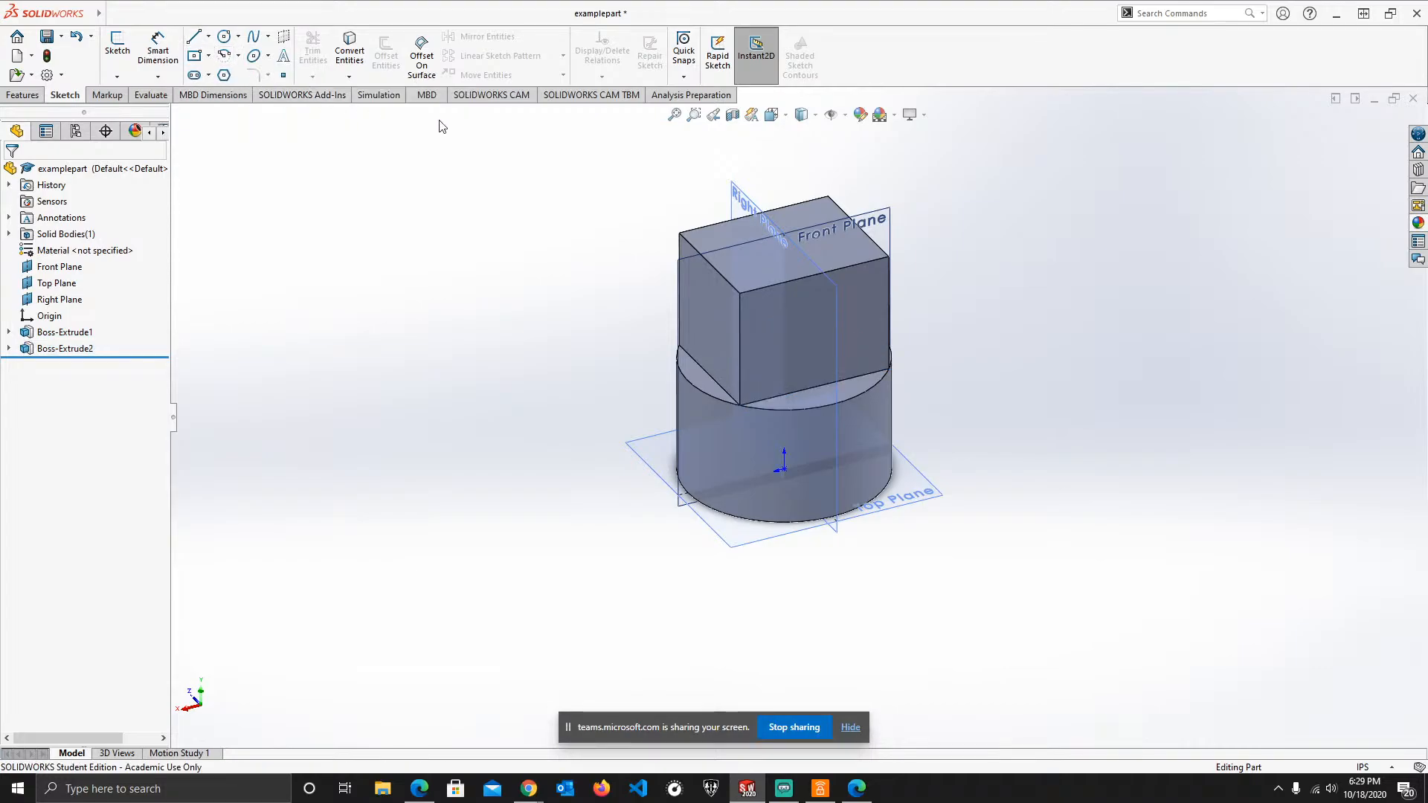
- Orient the model to the Top view and start a Line sketch on the rectangular block's upper face
click(773, 116)
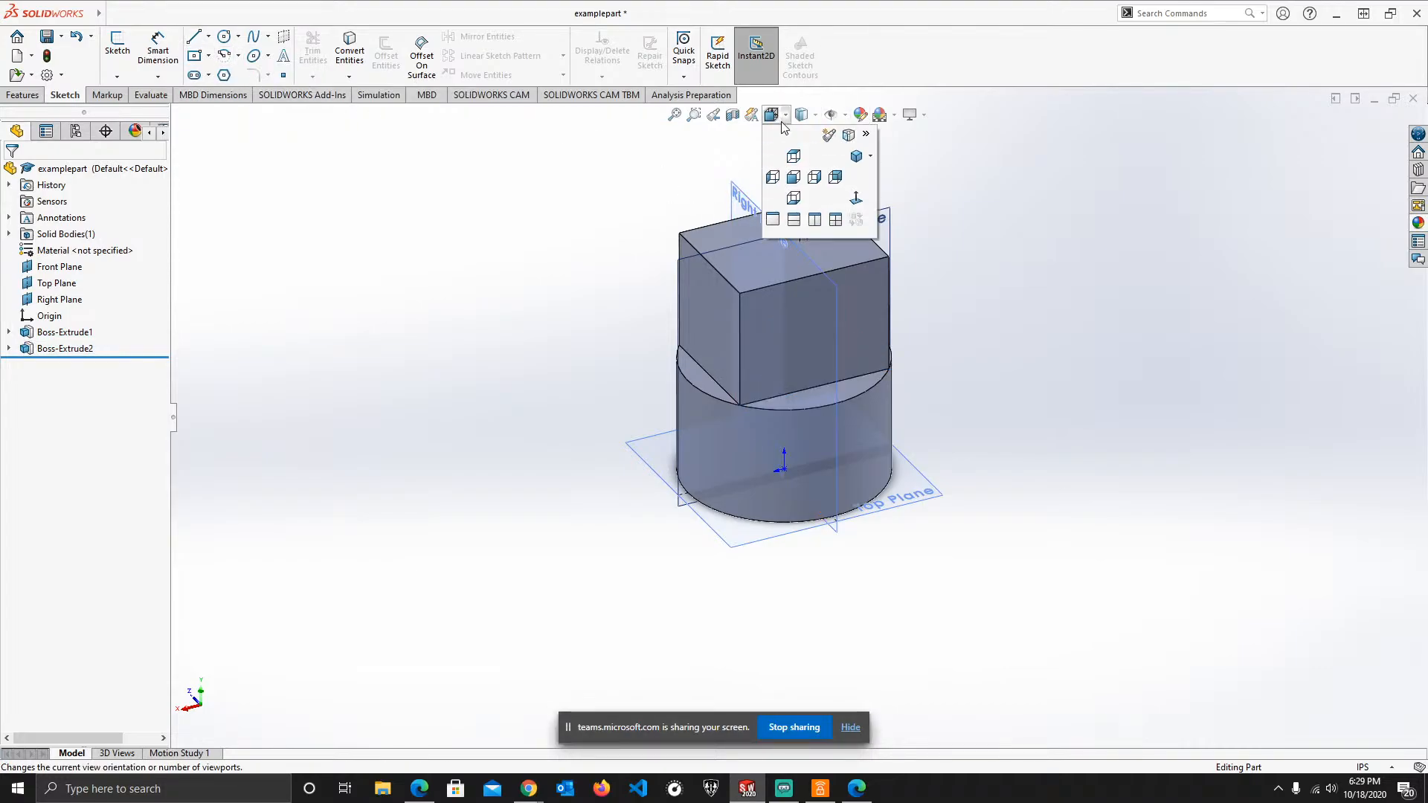
click(797, 171)
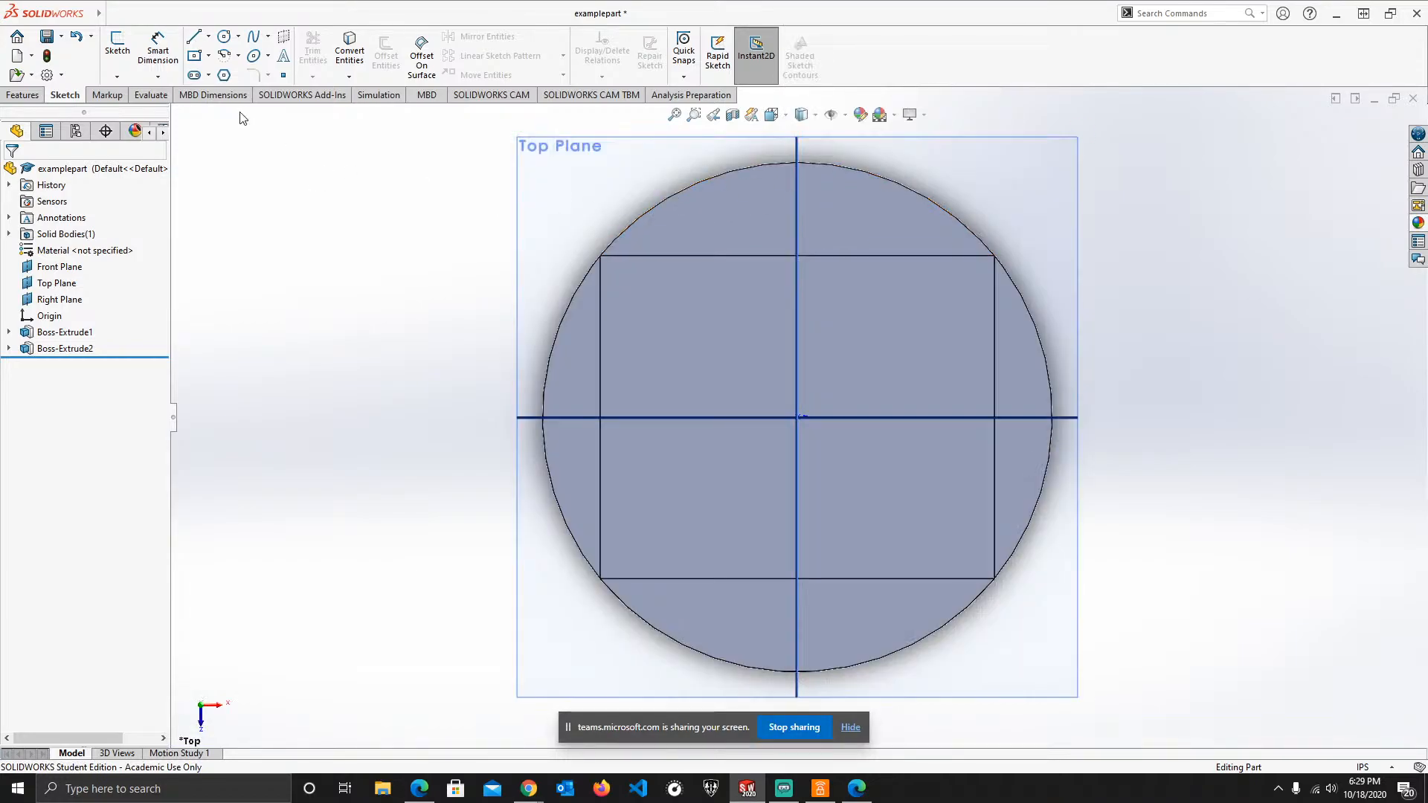
key(l)
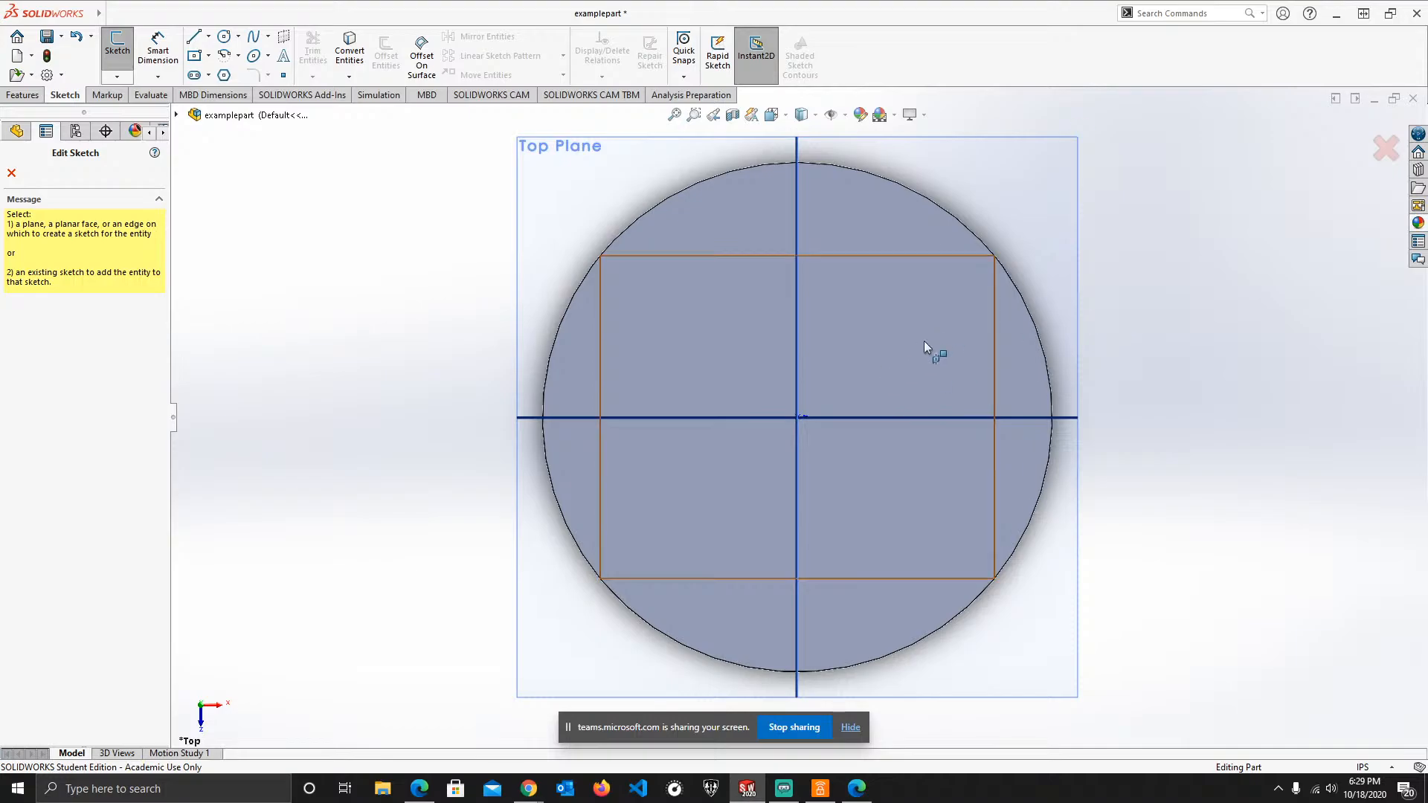
click(906, 346)
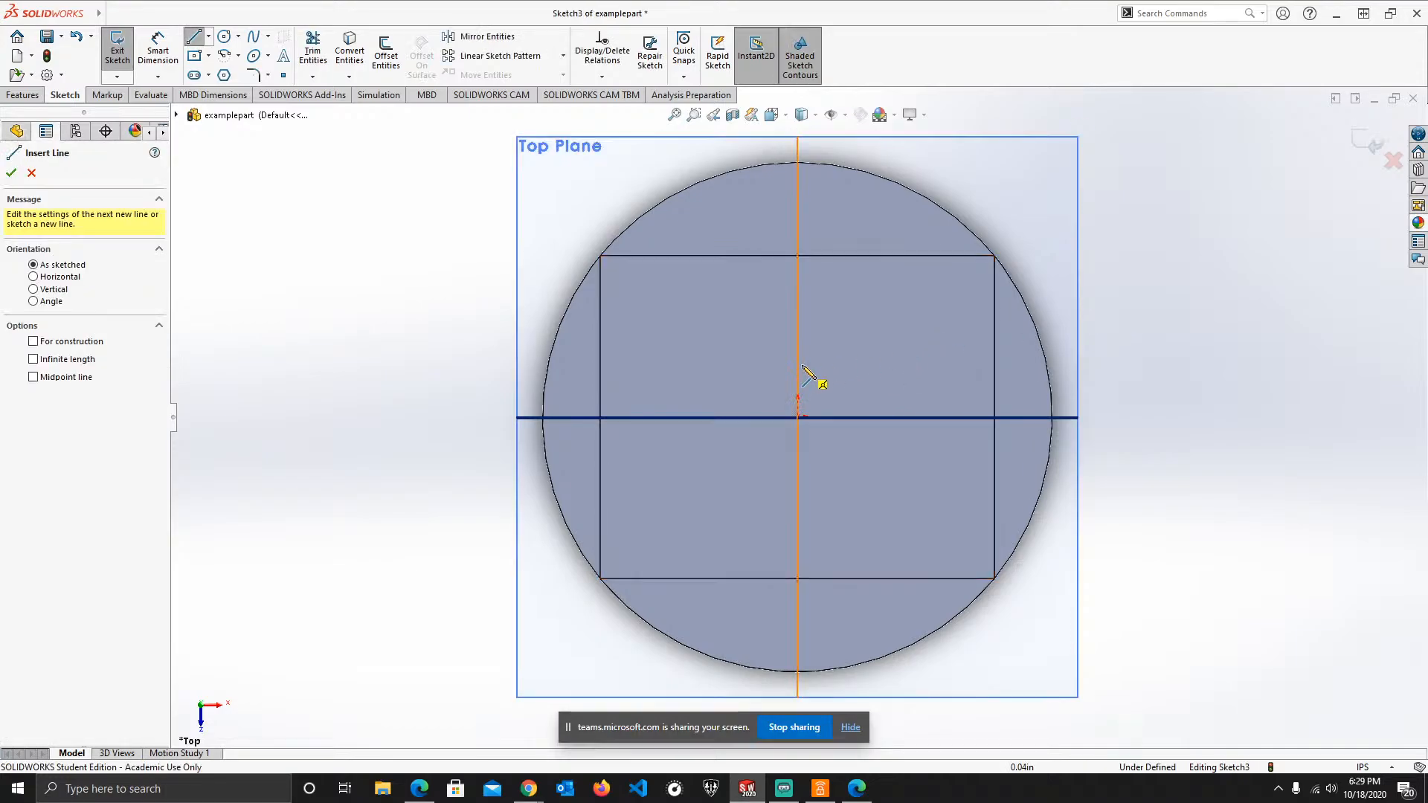
- Draw a closed eight-line stepped profile about 1.69 in wide and 1.93 in tall, beginning on the vertical center plane above the origin
click(797, 307)
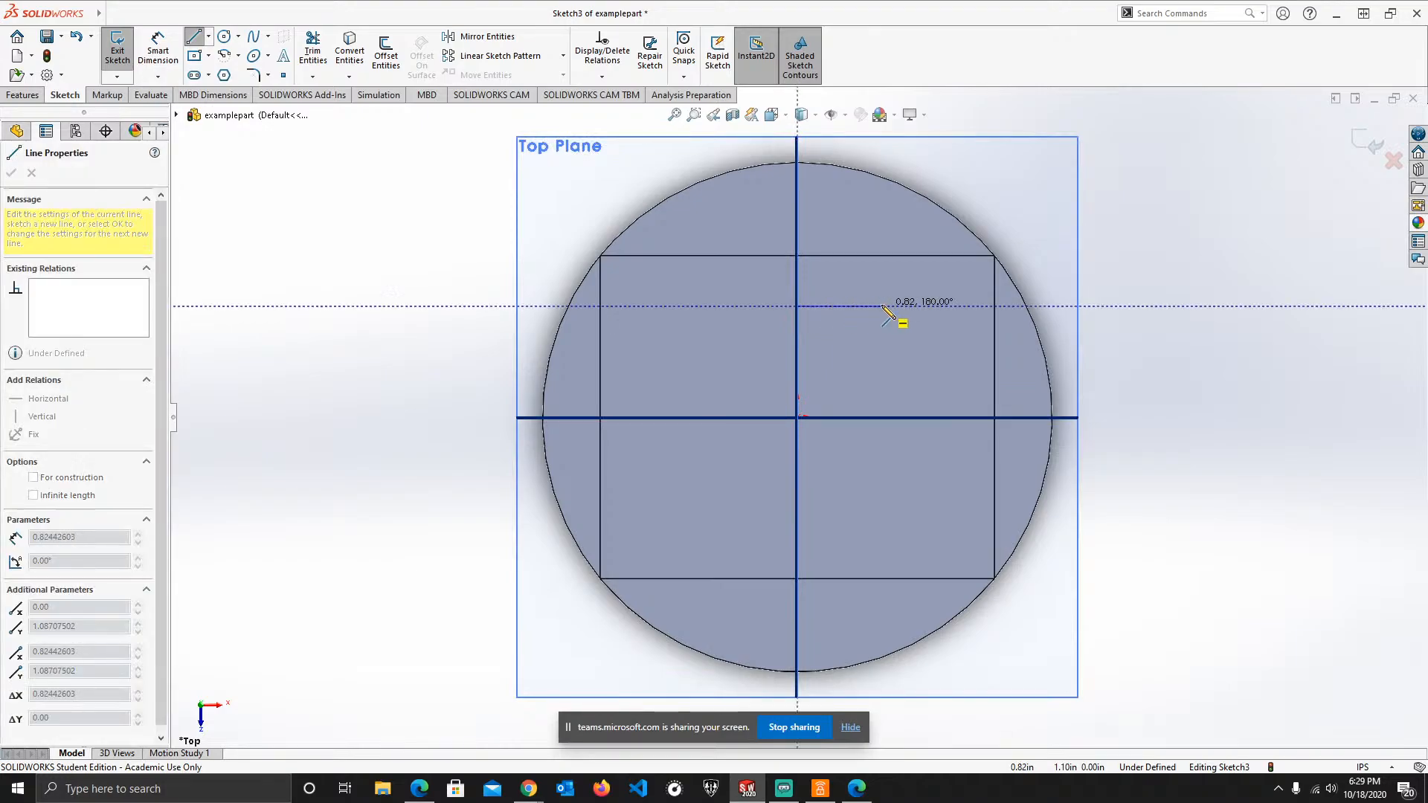
click(913, 305)
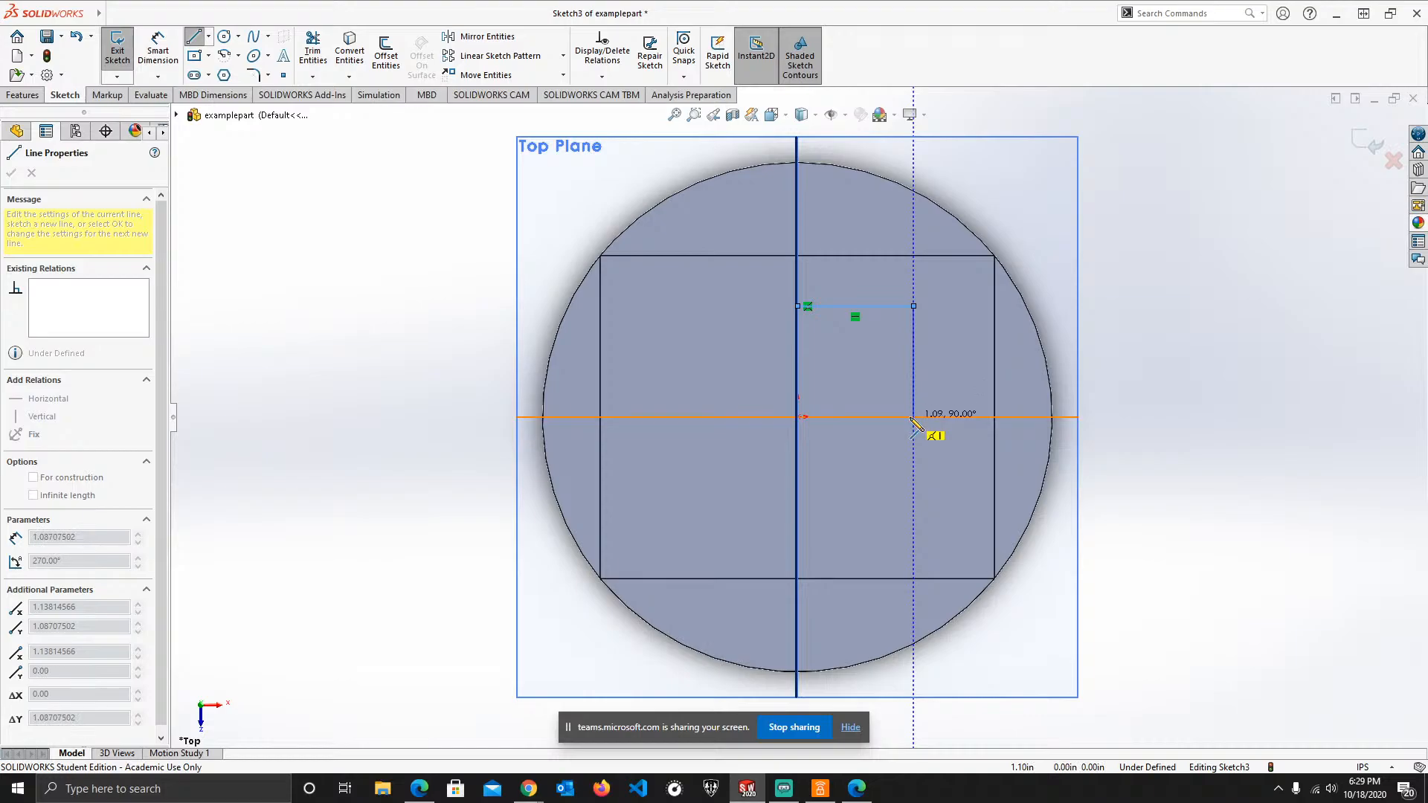
click(913, 504)
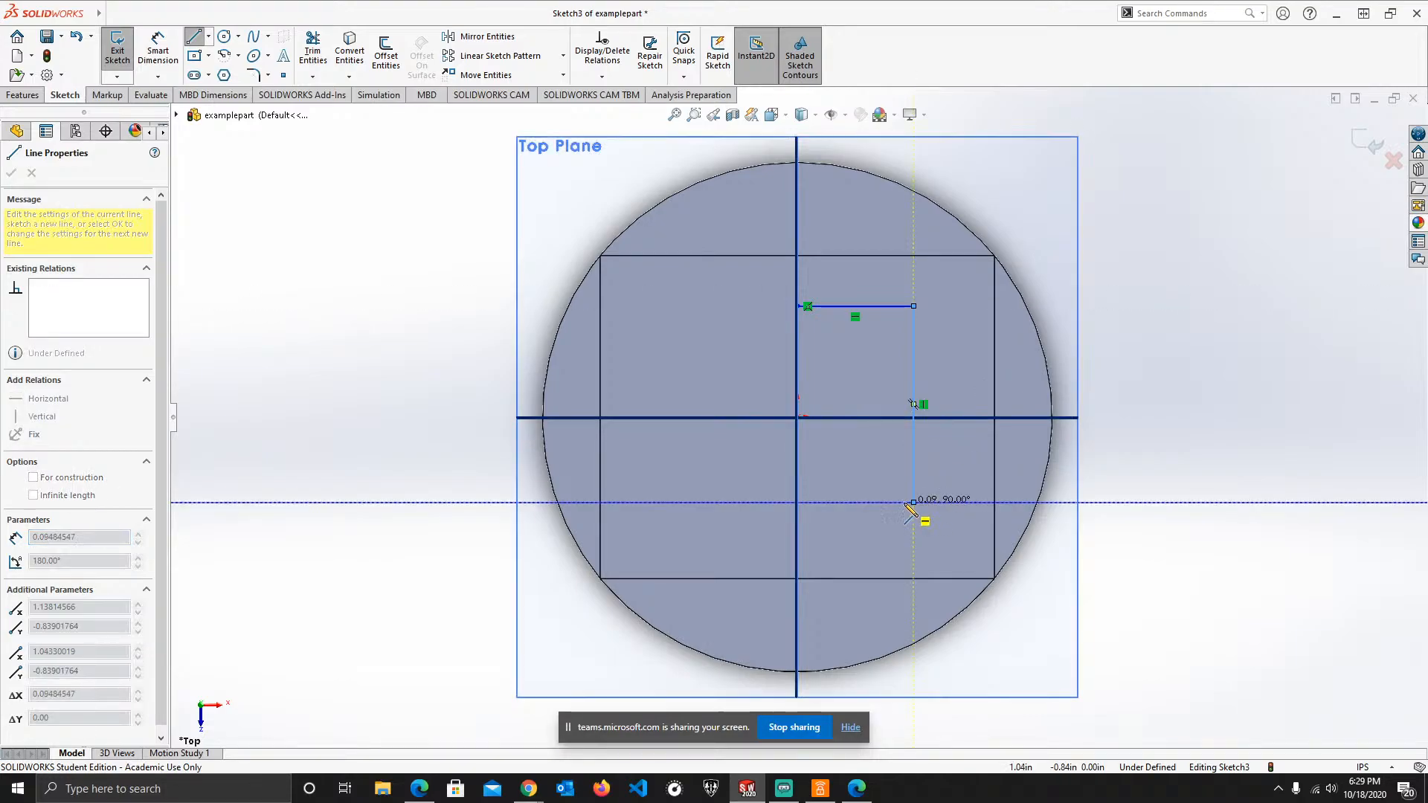
click(741, 502)
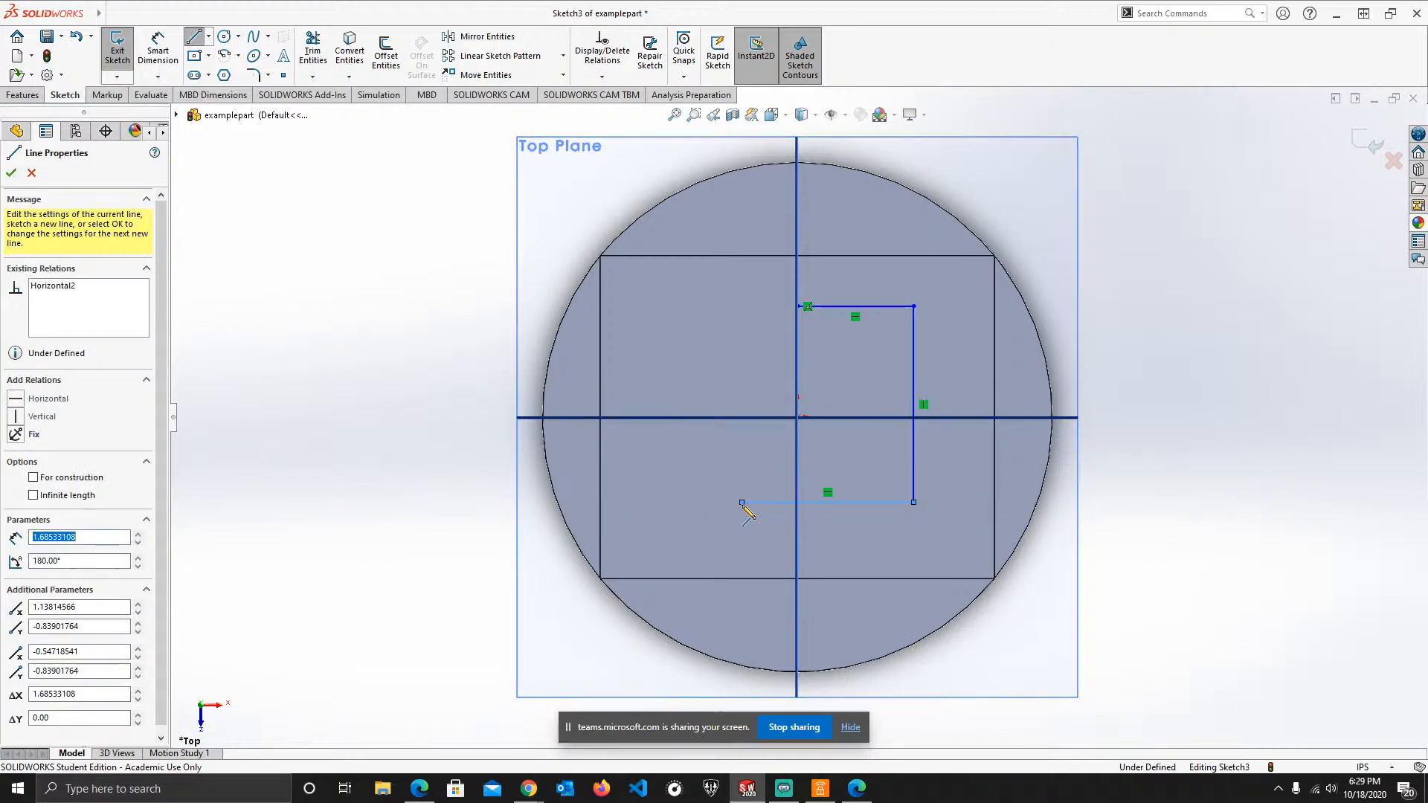
click(741, 446)
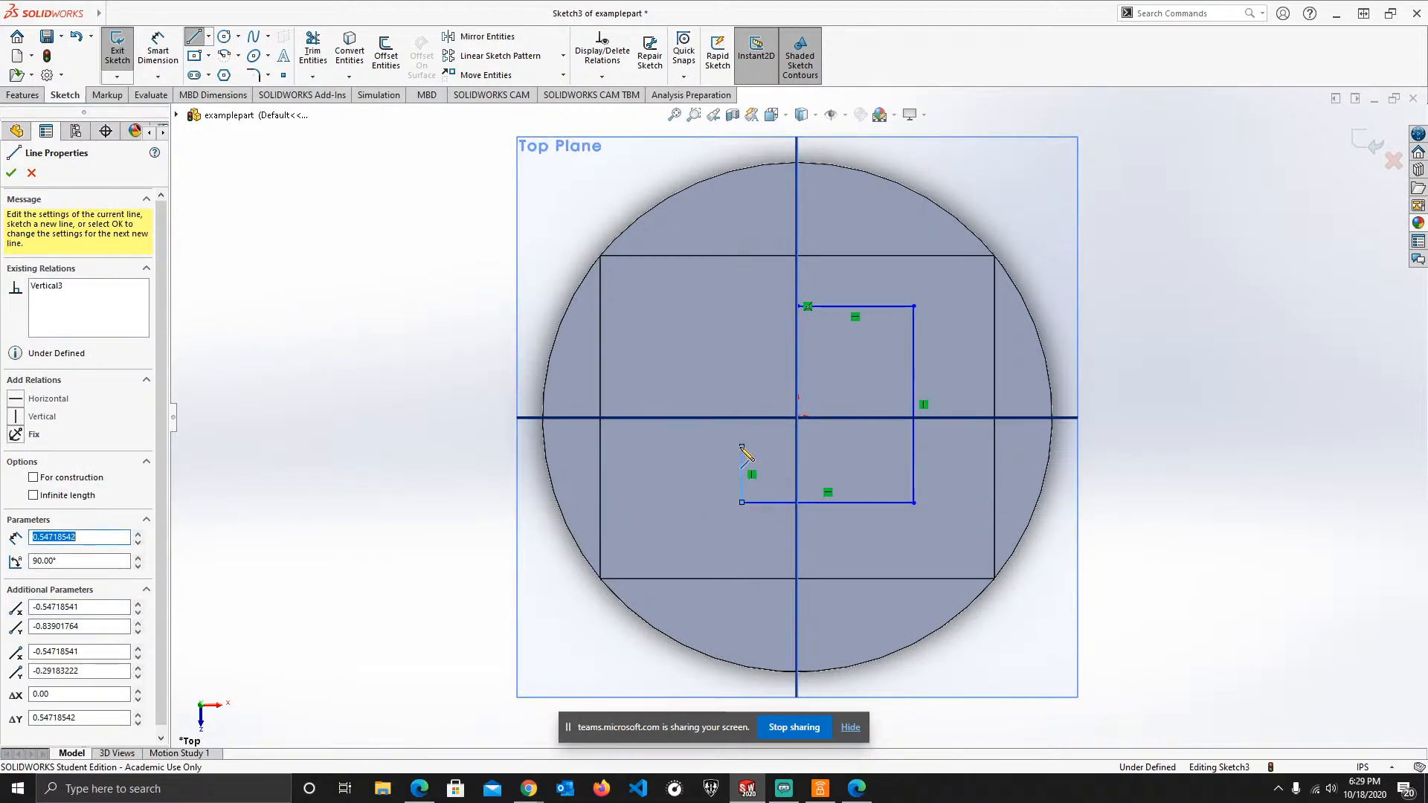
click(842, 446)
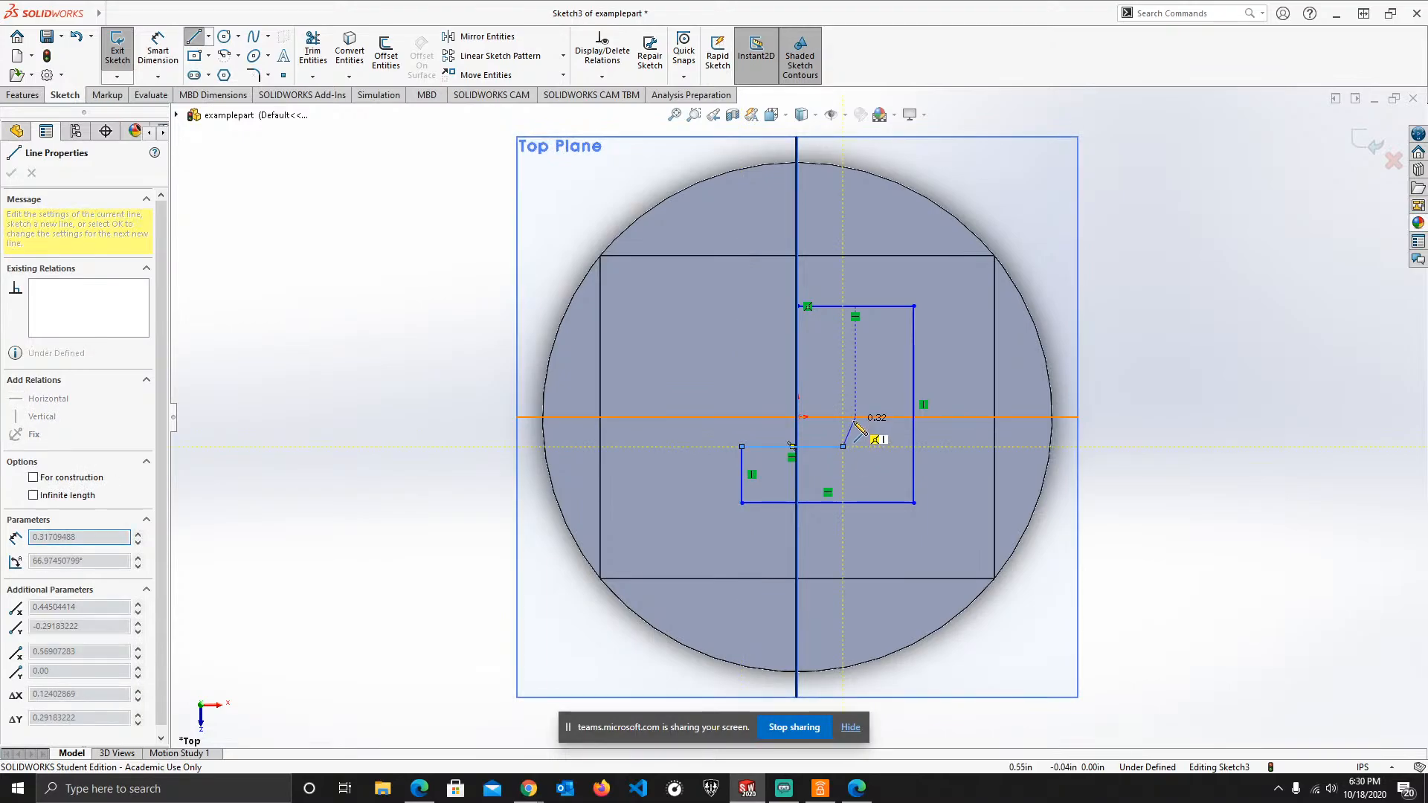
click(843, 361)
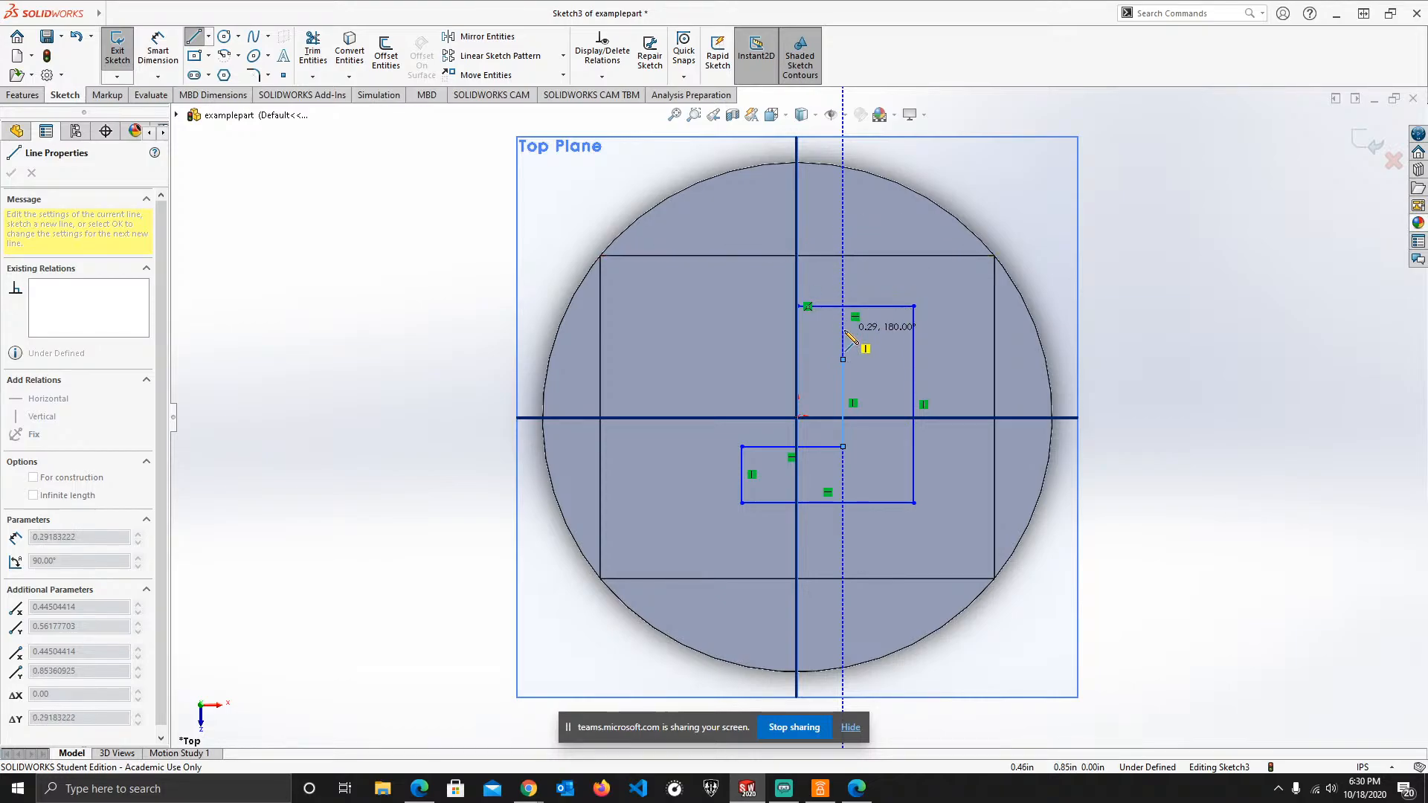
click(843, 359)
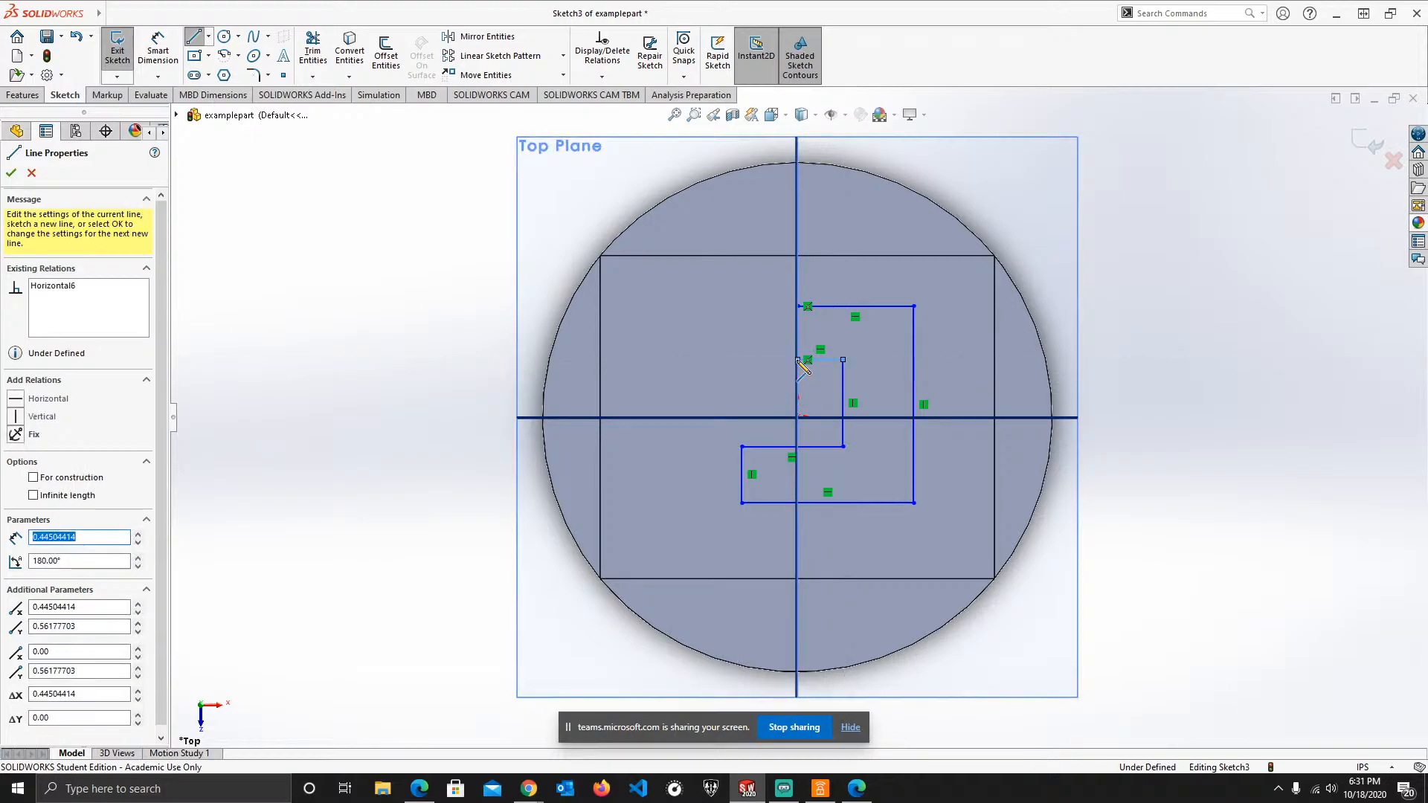
click(797, 360)
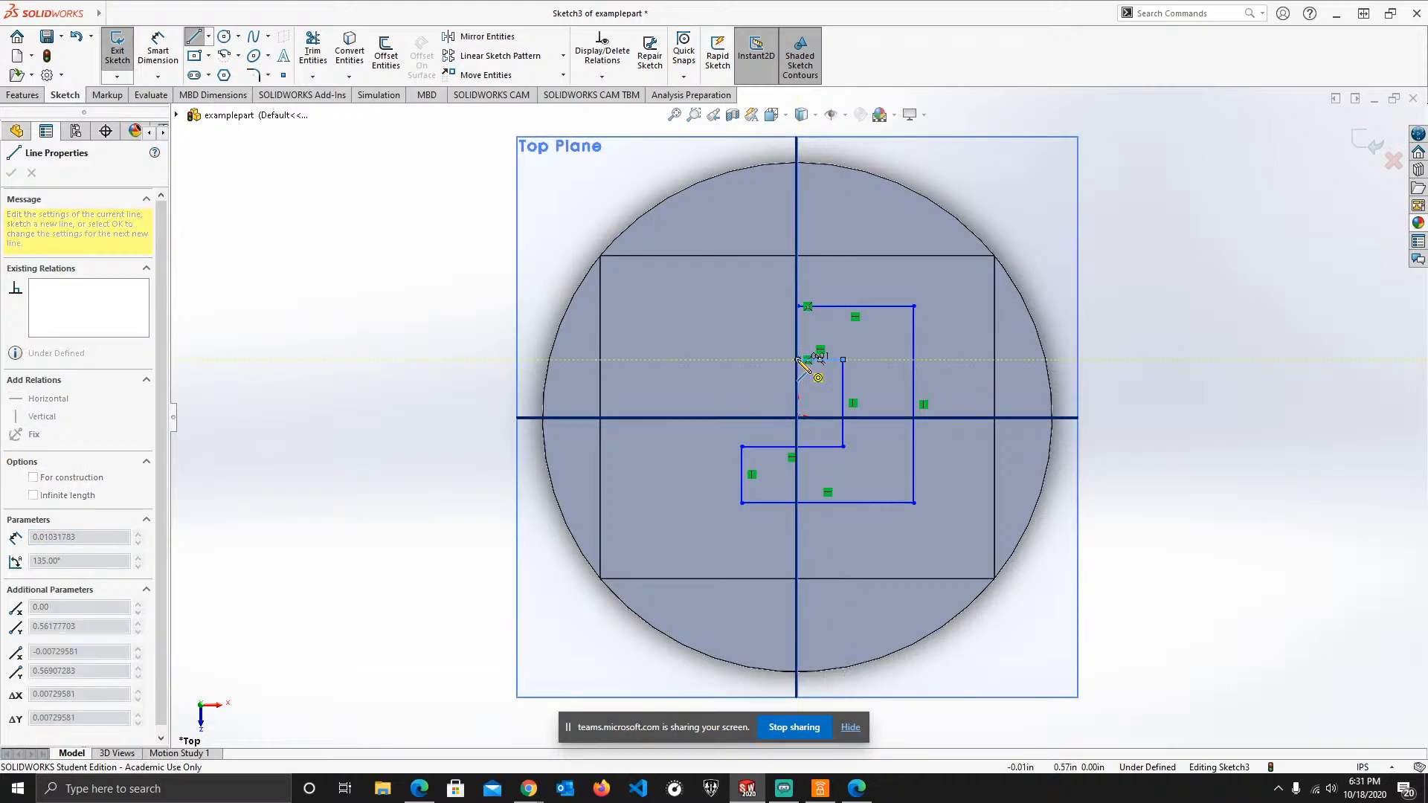
click(799, 305)
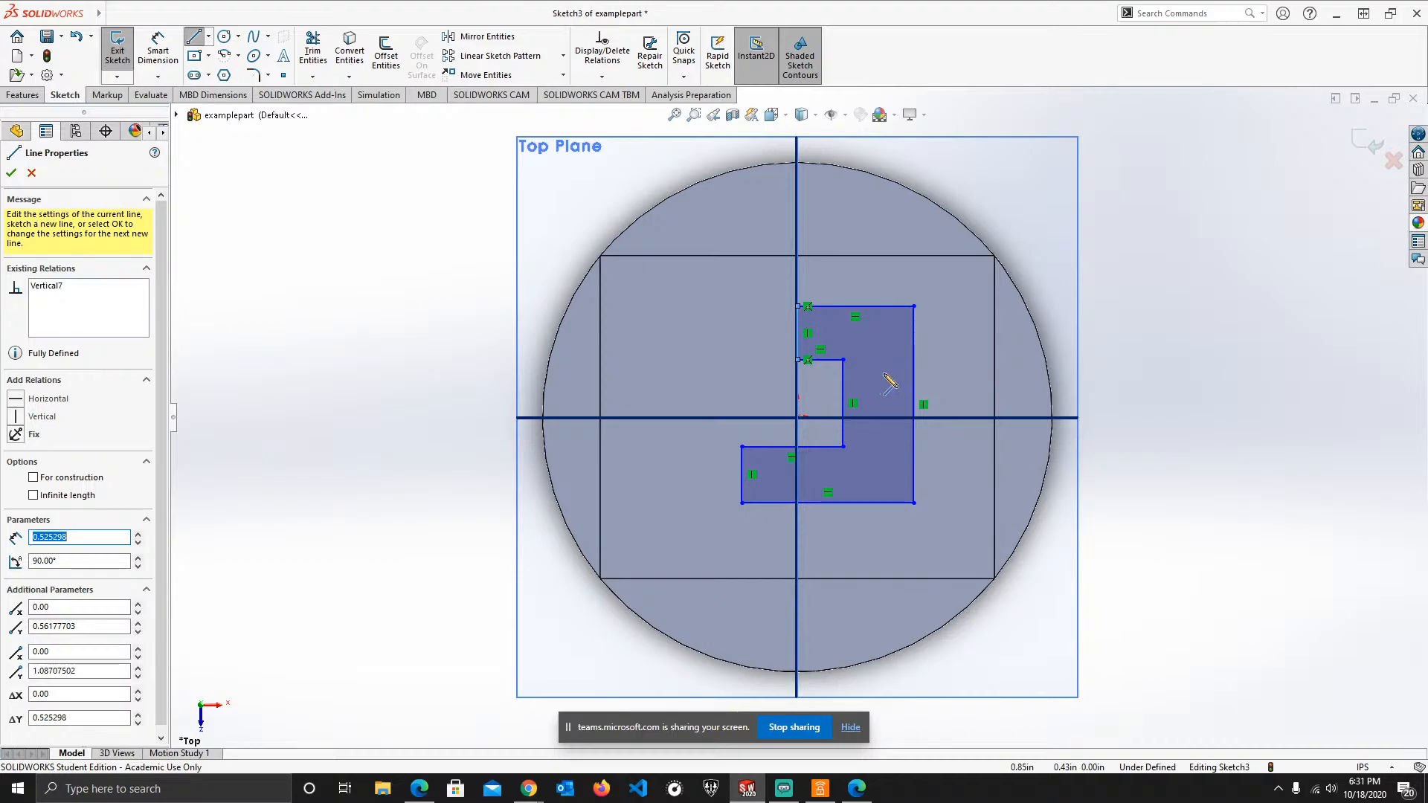
click(10, 173)
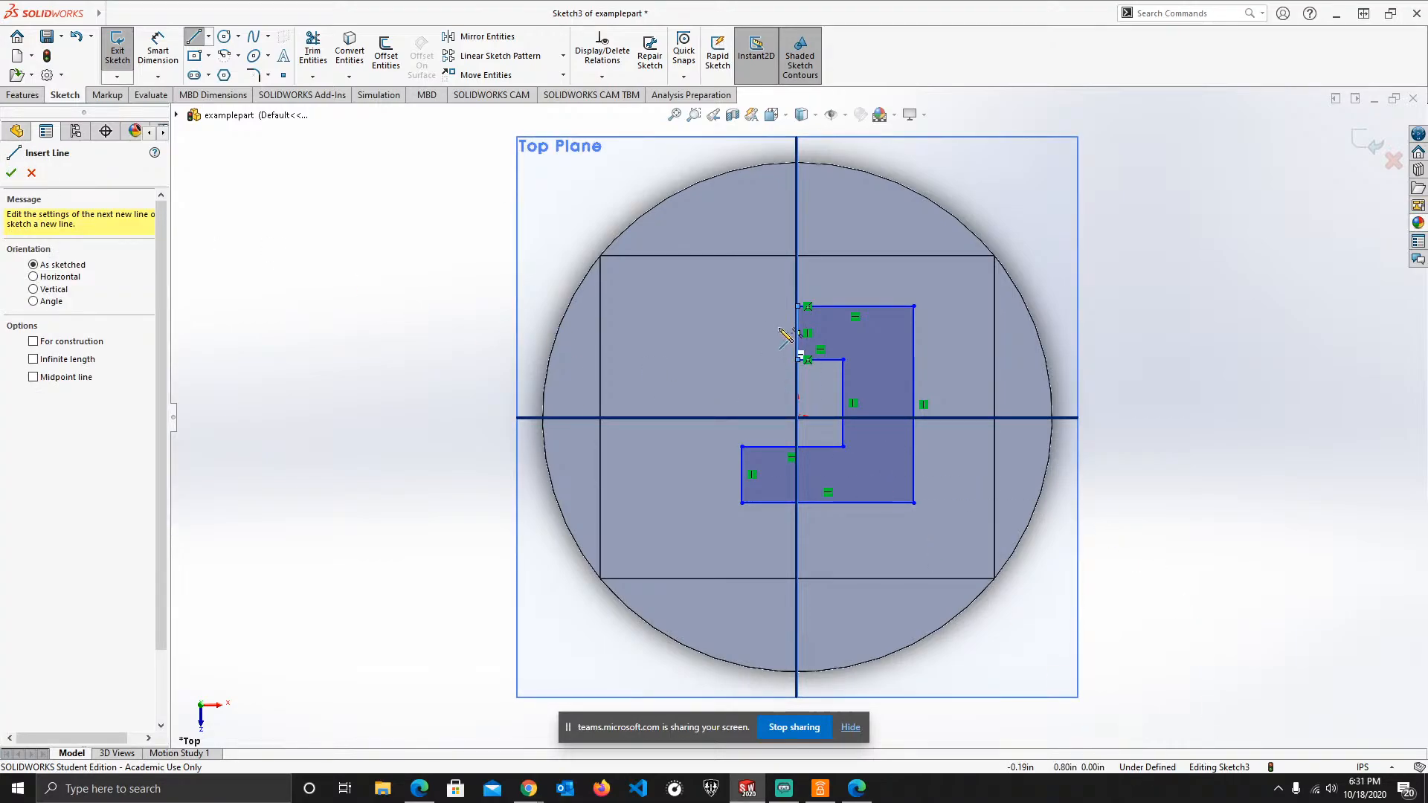
- Add a Smart Dimension of 1.15 in to the stepped profile's uppermost horizontal line, placed above it
click(159, 50)
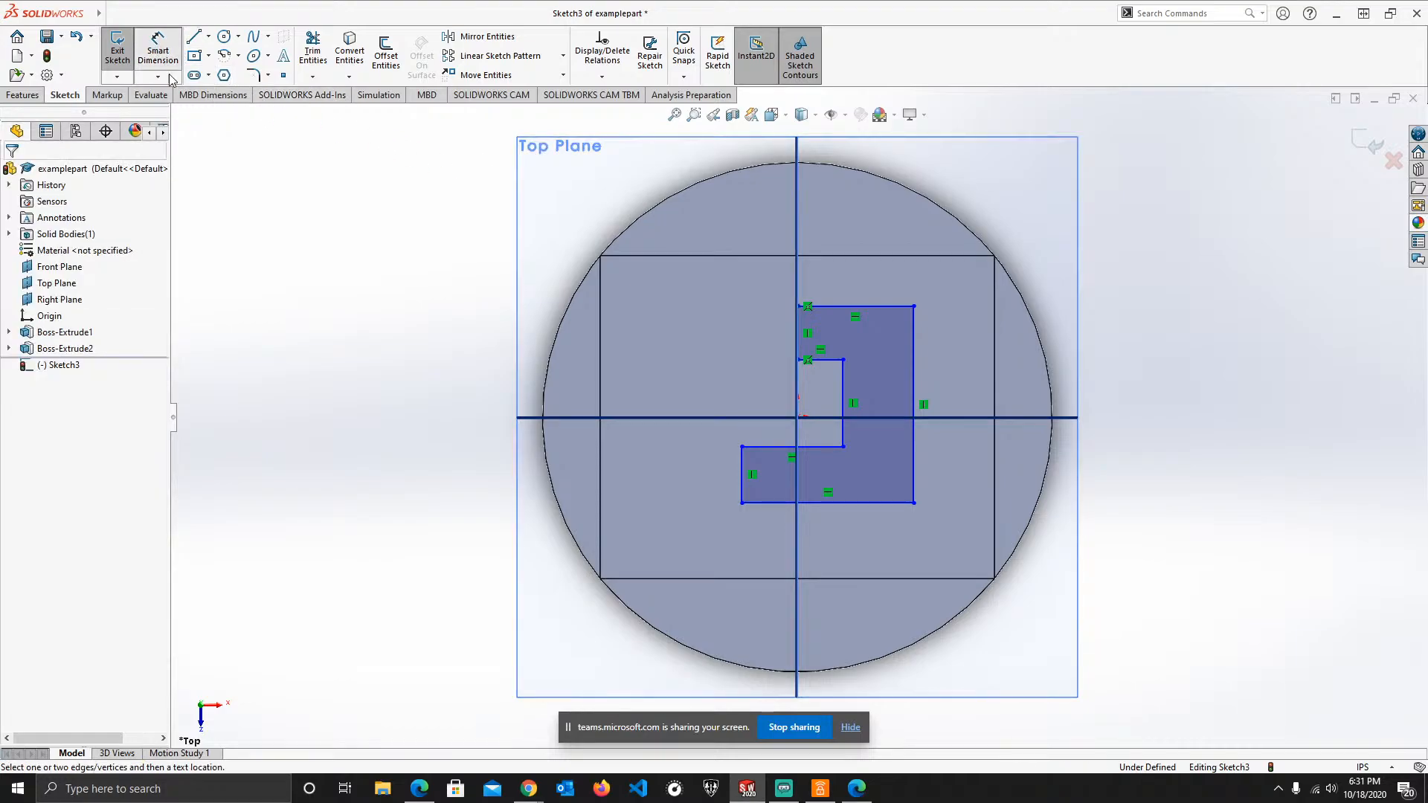
click(837, 306)
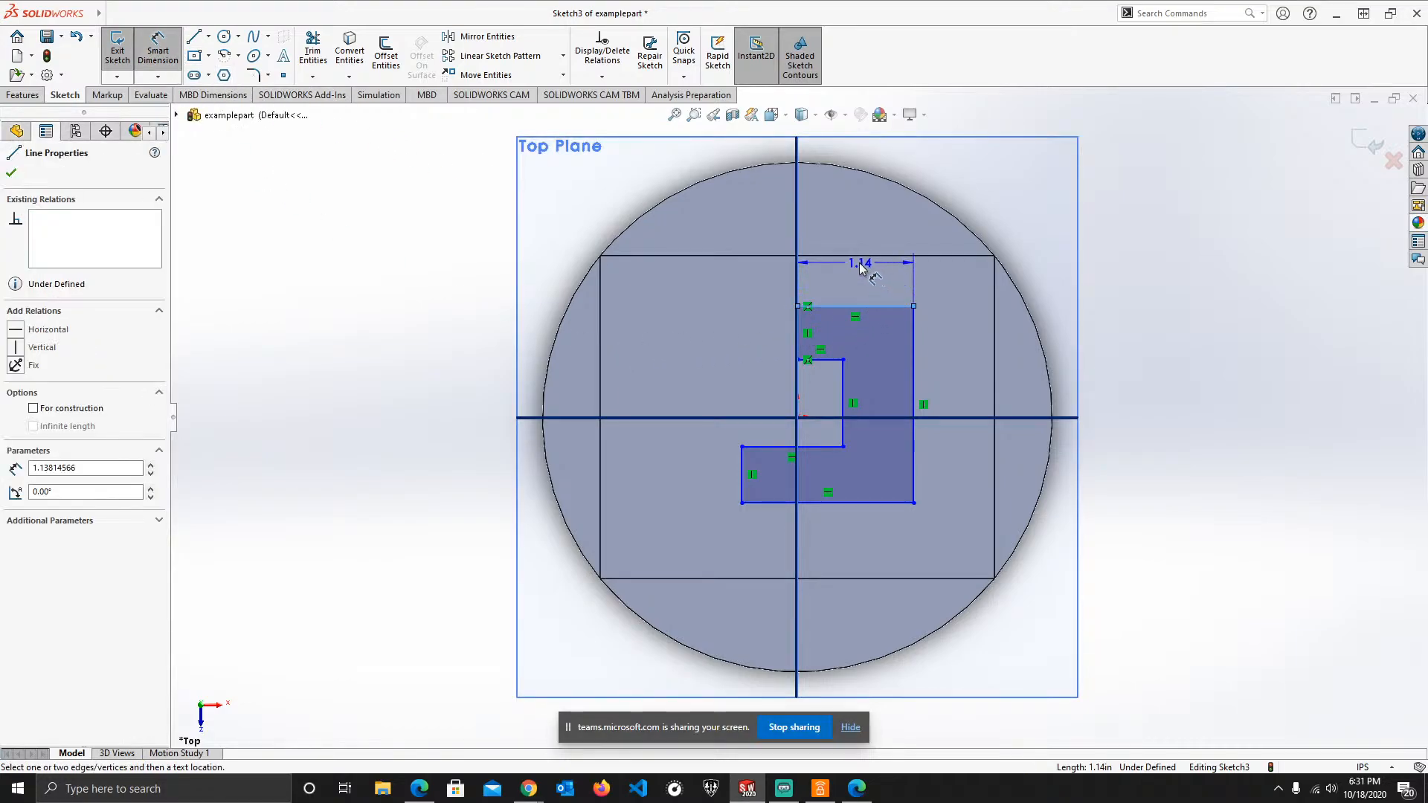
click(863, 267)
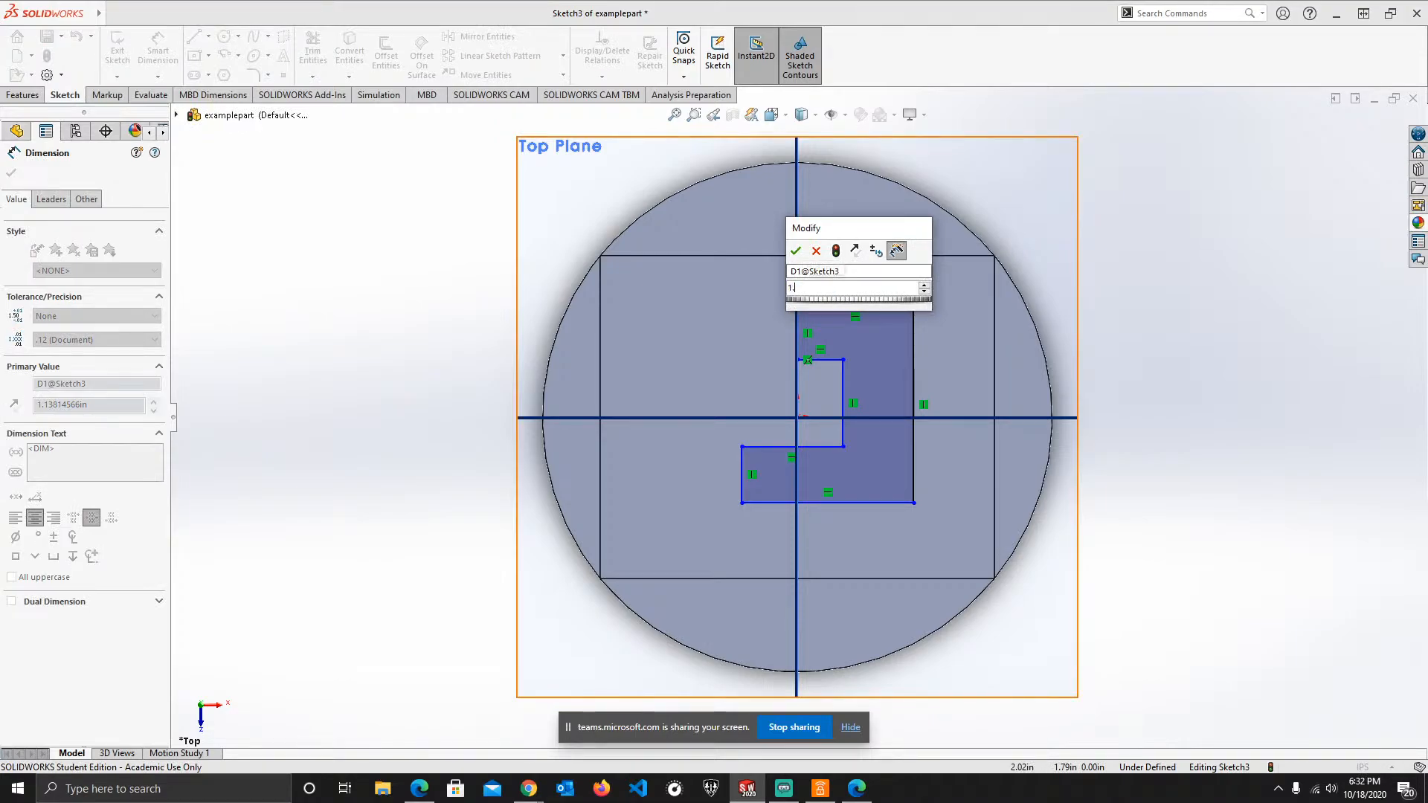
text(1.15)
key(Return)
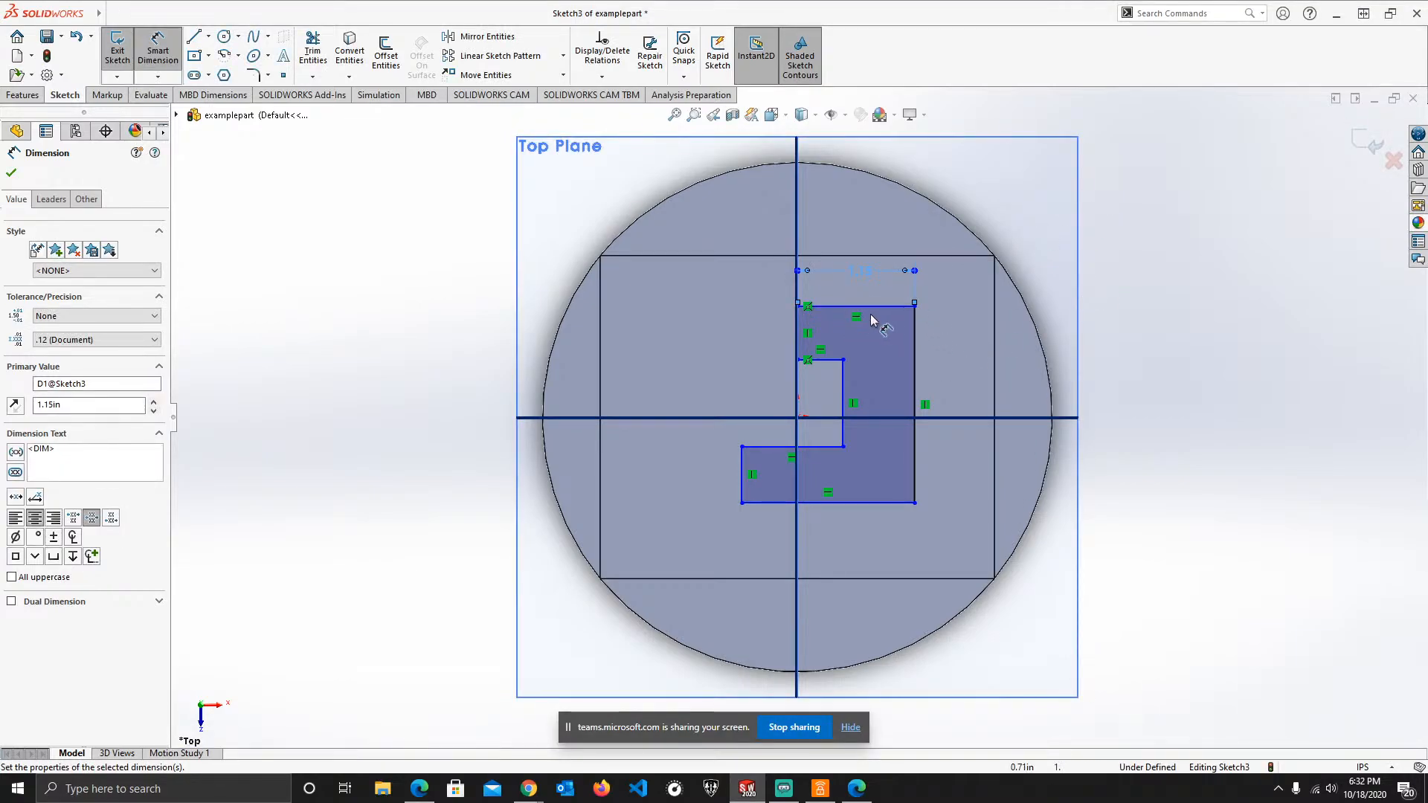
- Dimension the stepped profile's long outer vertical line at 2 in, placing the dimension outside the profile
click(915, 374)
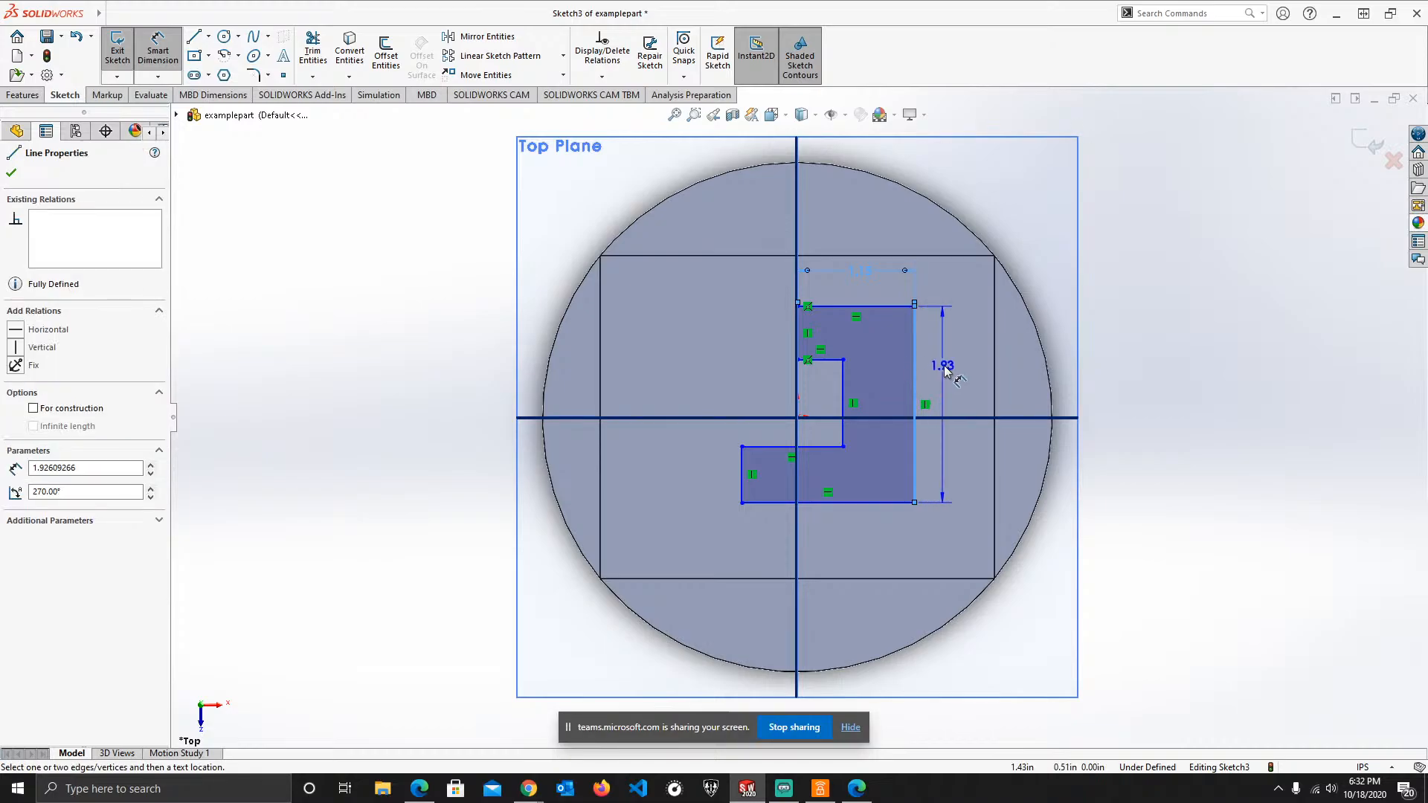
click(953, 385)
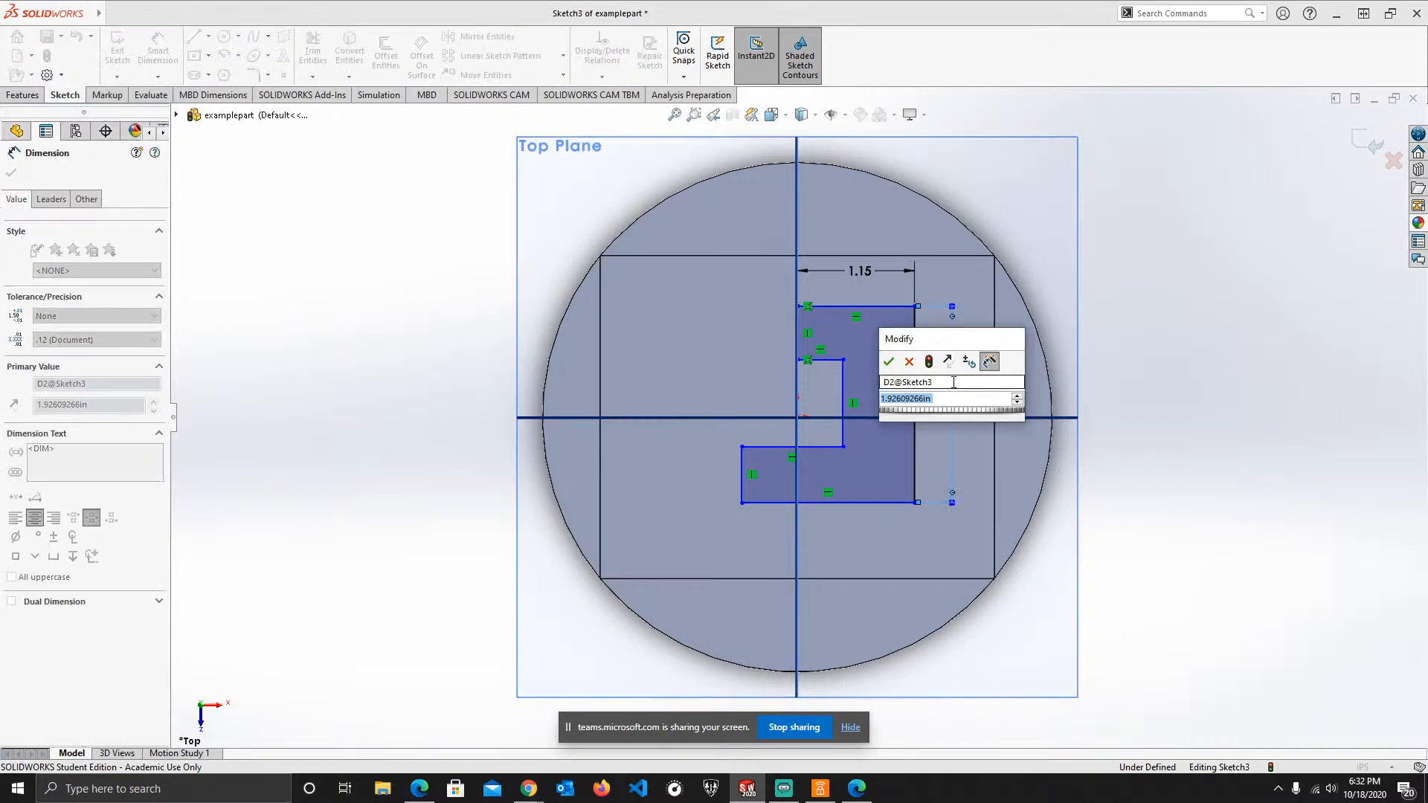
text(2)
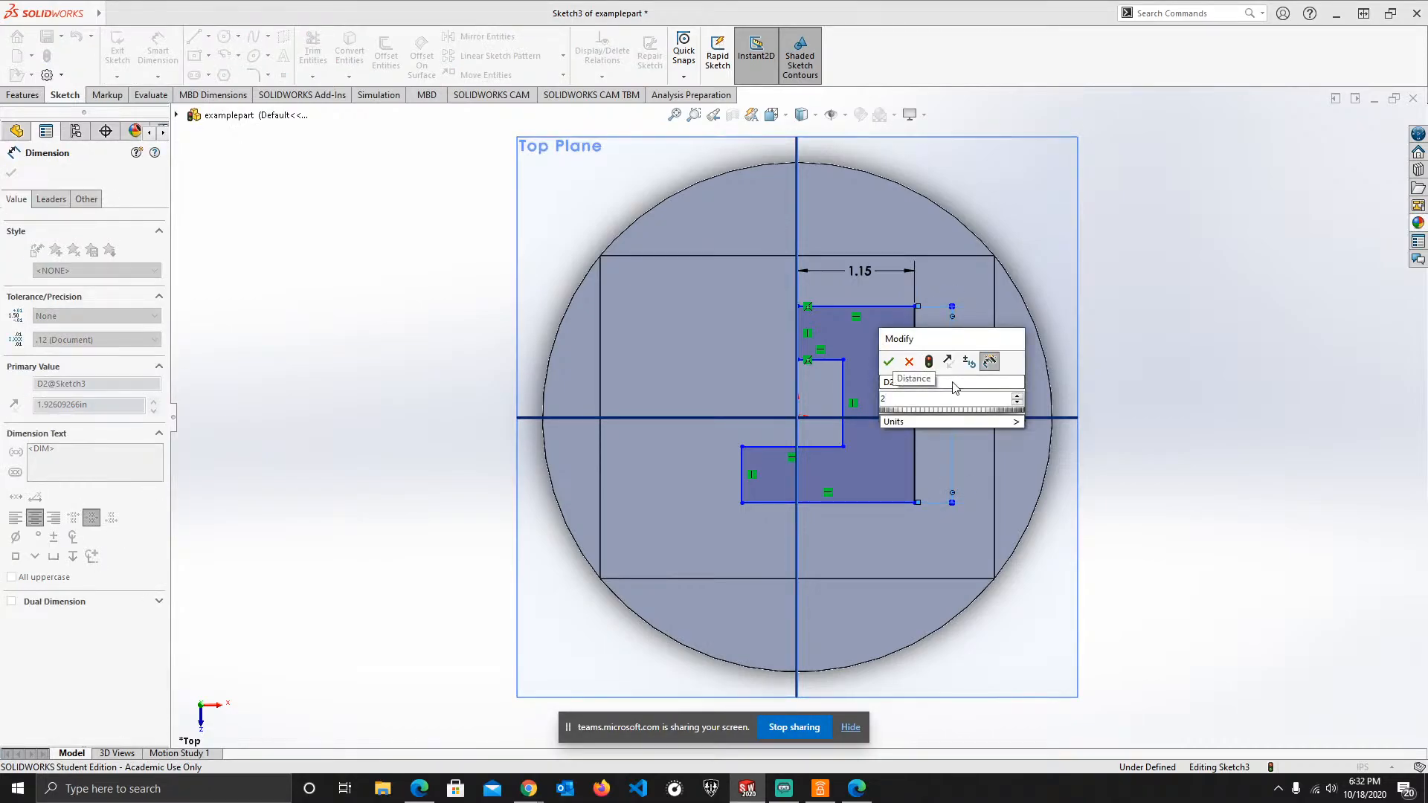
key(Return)
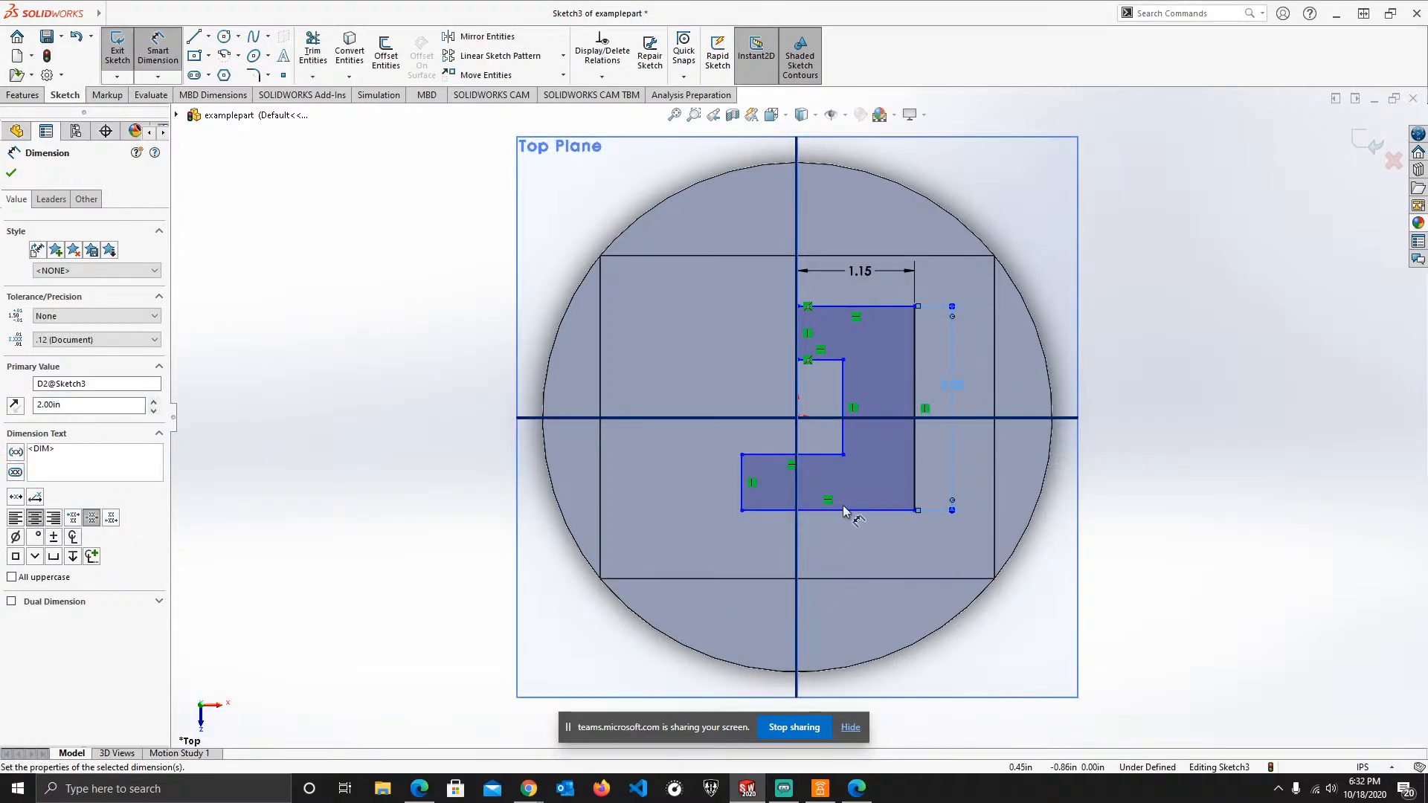
- Dimension the stepped profile's lowest horizontal line at 1.7 in, placing the dimension below it
click(832, 511)
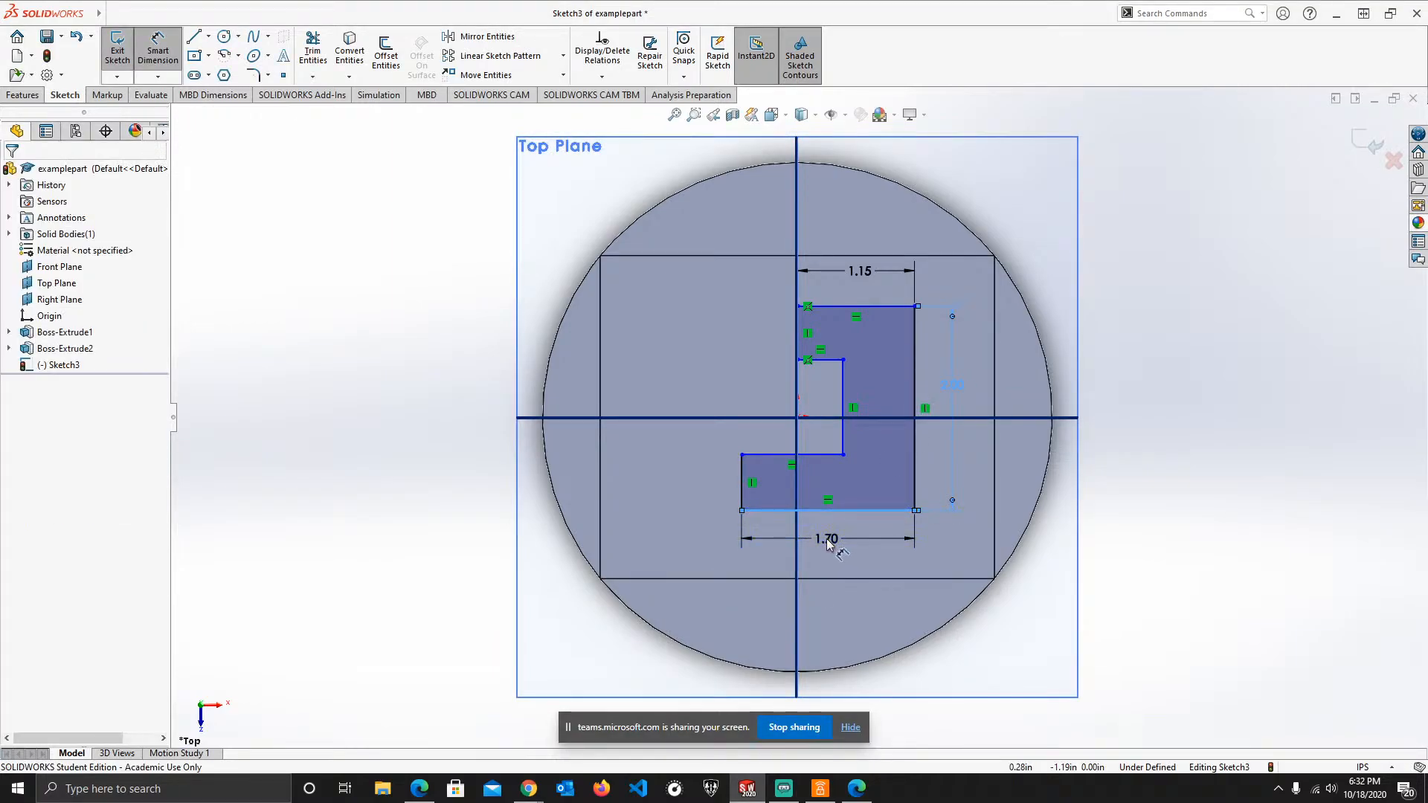
click(828, 543)
text(1)
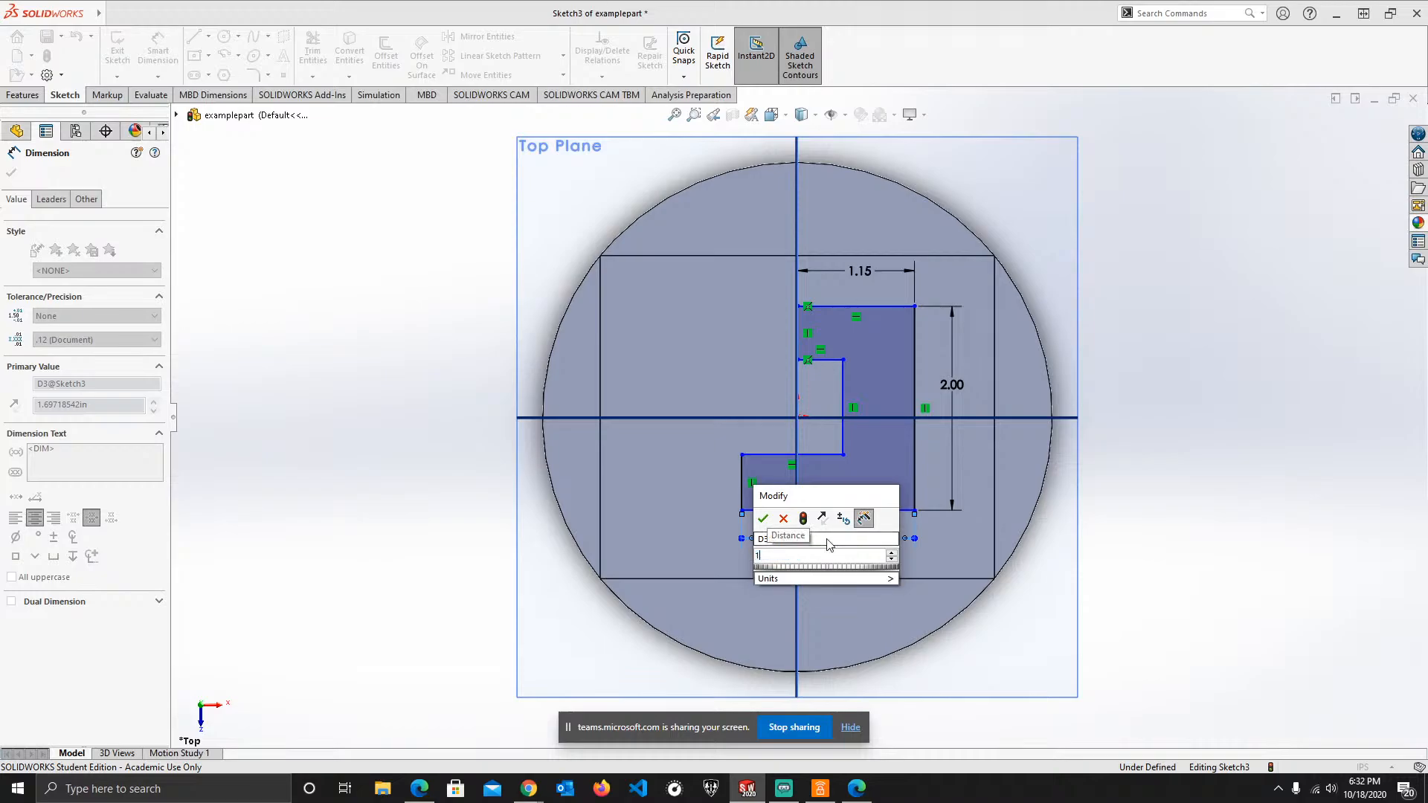
text(.7)
key(Return)
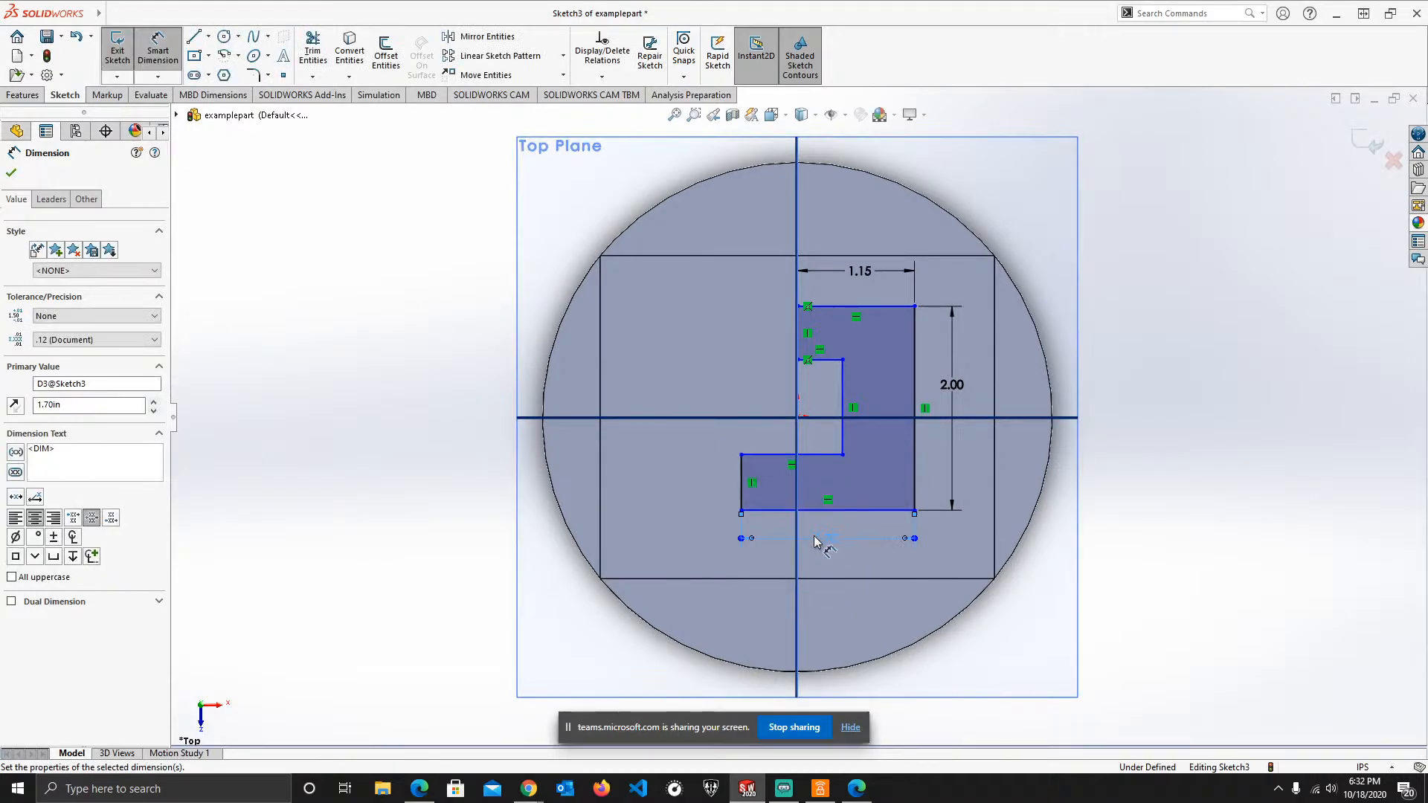
- Dimension the short vertical end line of the profile's lower leg at 0.55 in, placing the dimension outside the profile
click(742, 479)
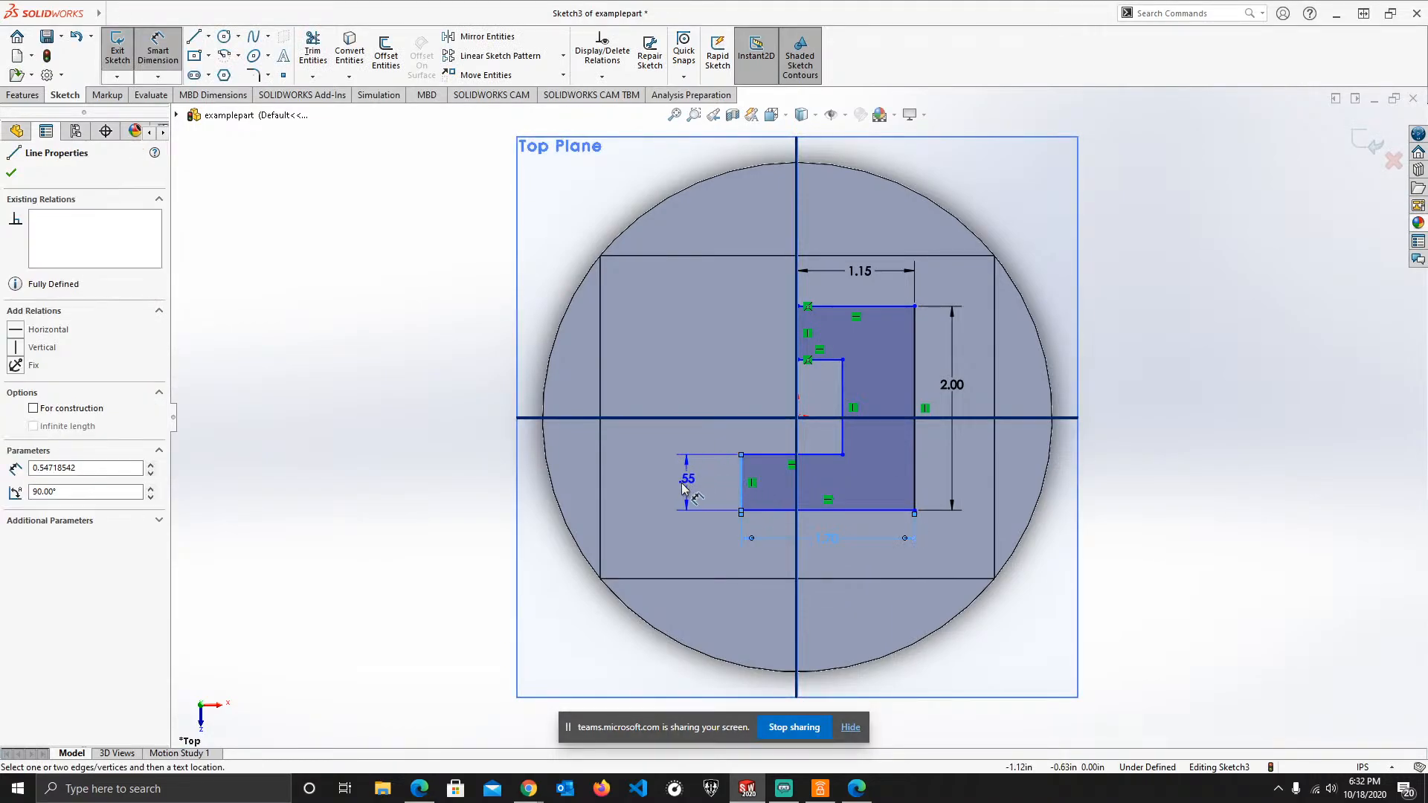
click(682, 488)
text(.)
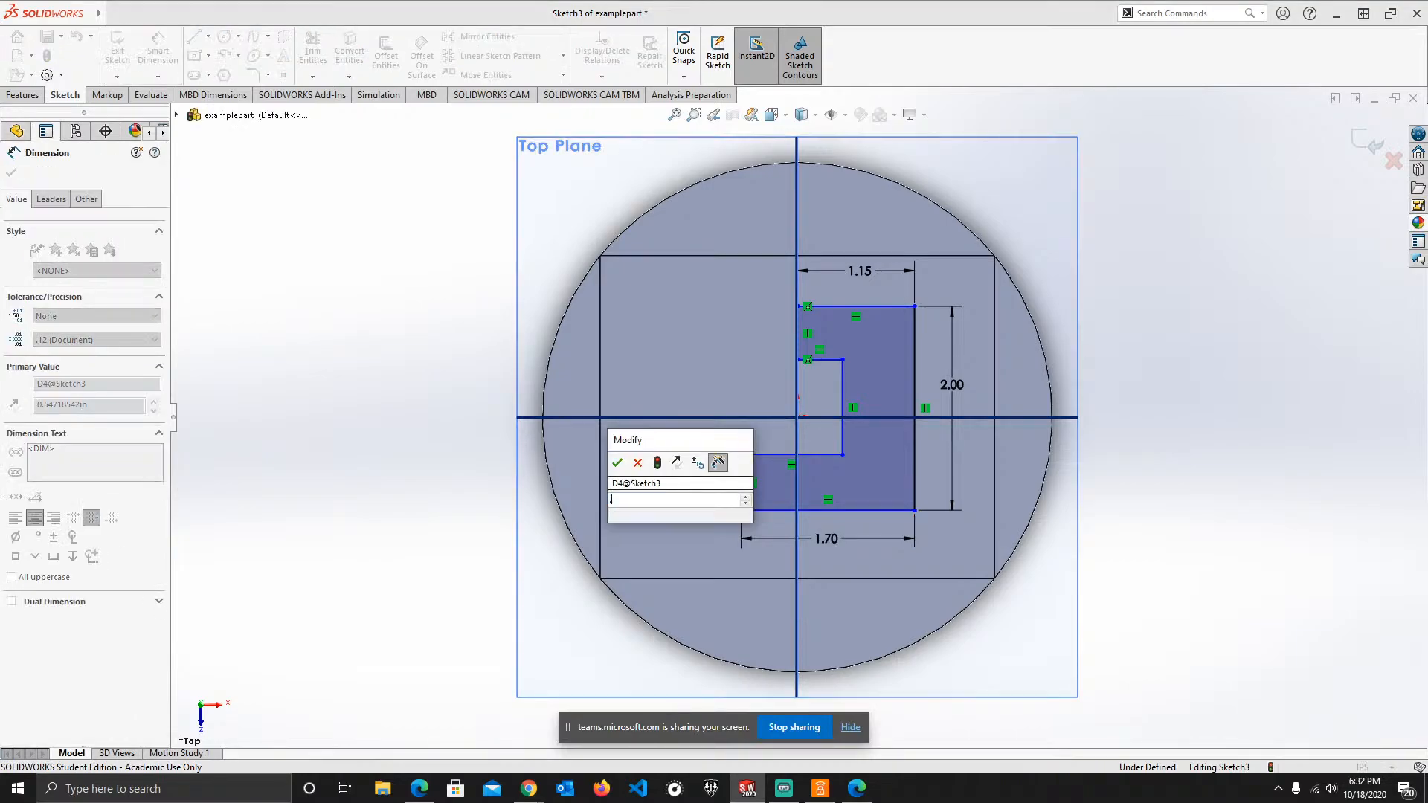
text(55)
key(Return)
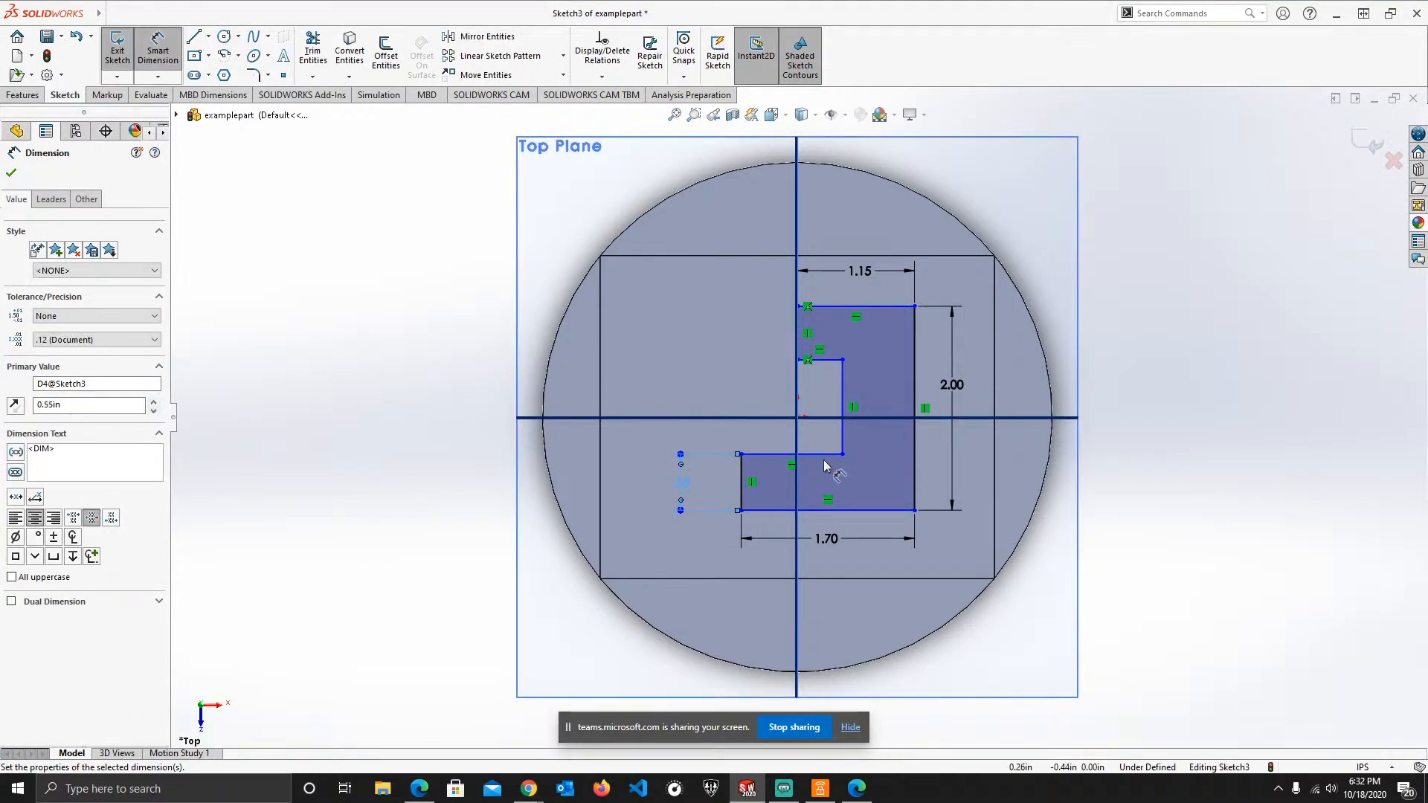
- Dimension the upper horizontal edge of the profile's lower leg and the inner vertical line at 1 in each
click(788, 454)
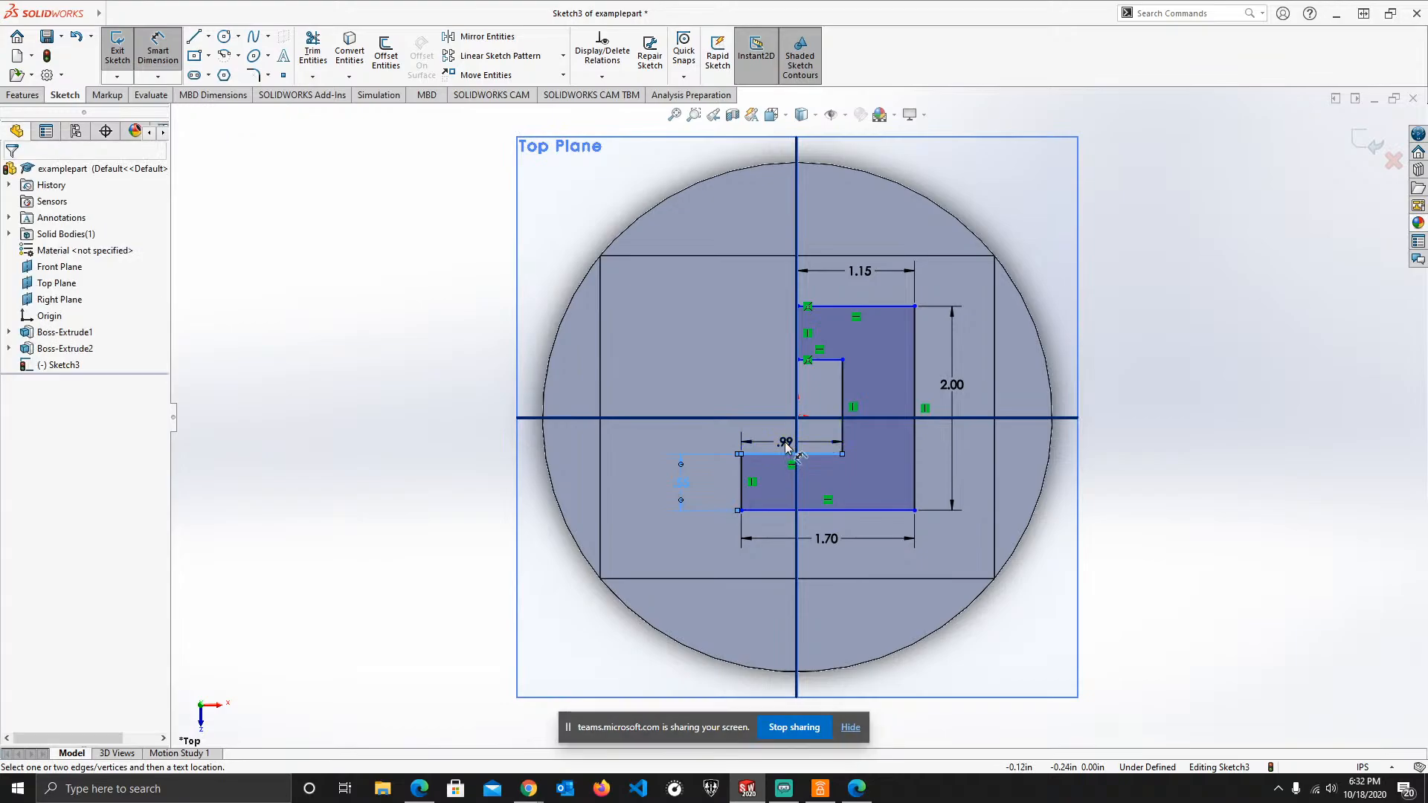
click(785, 444)
key(Return)
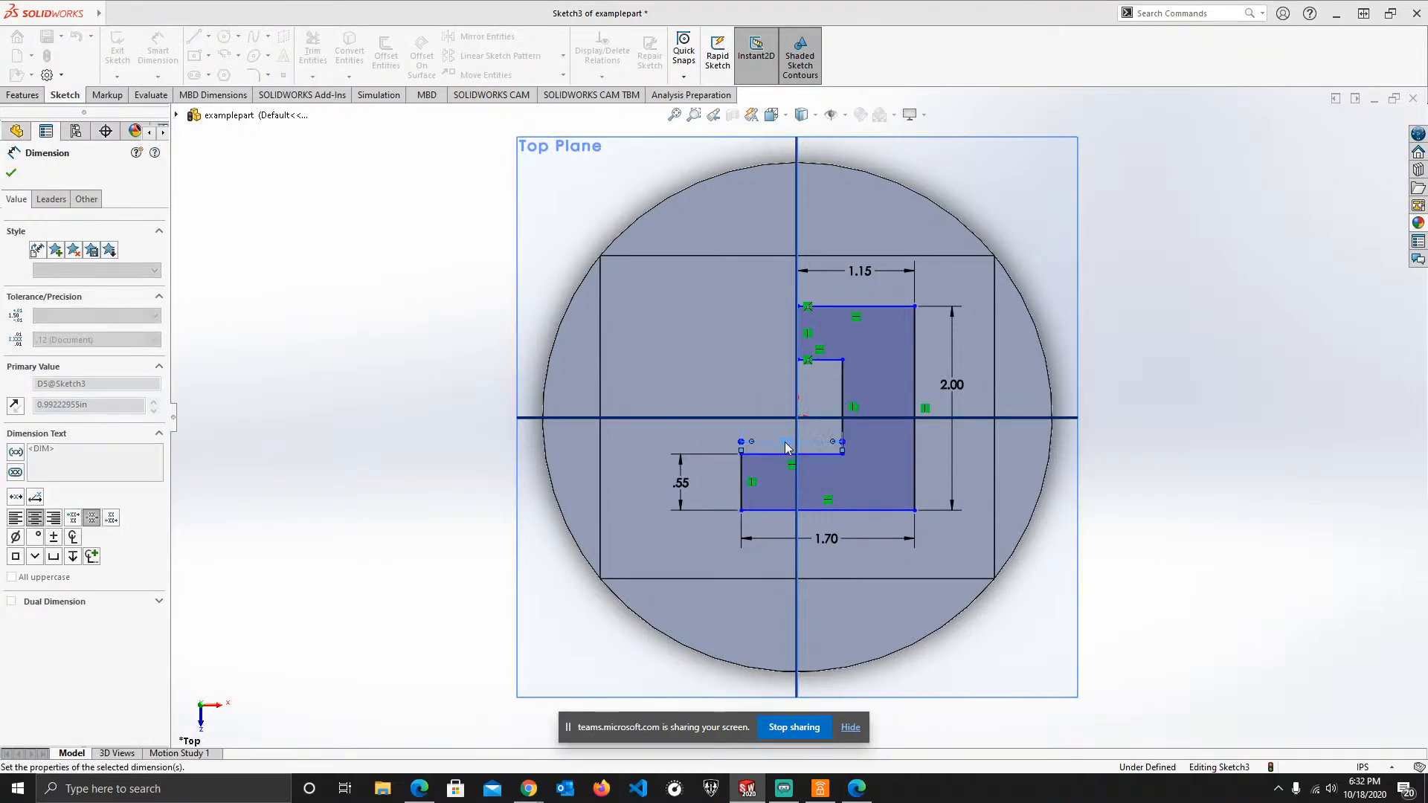
click(843, 401)
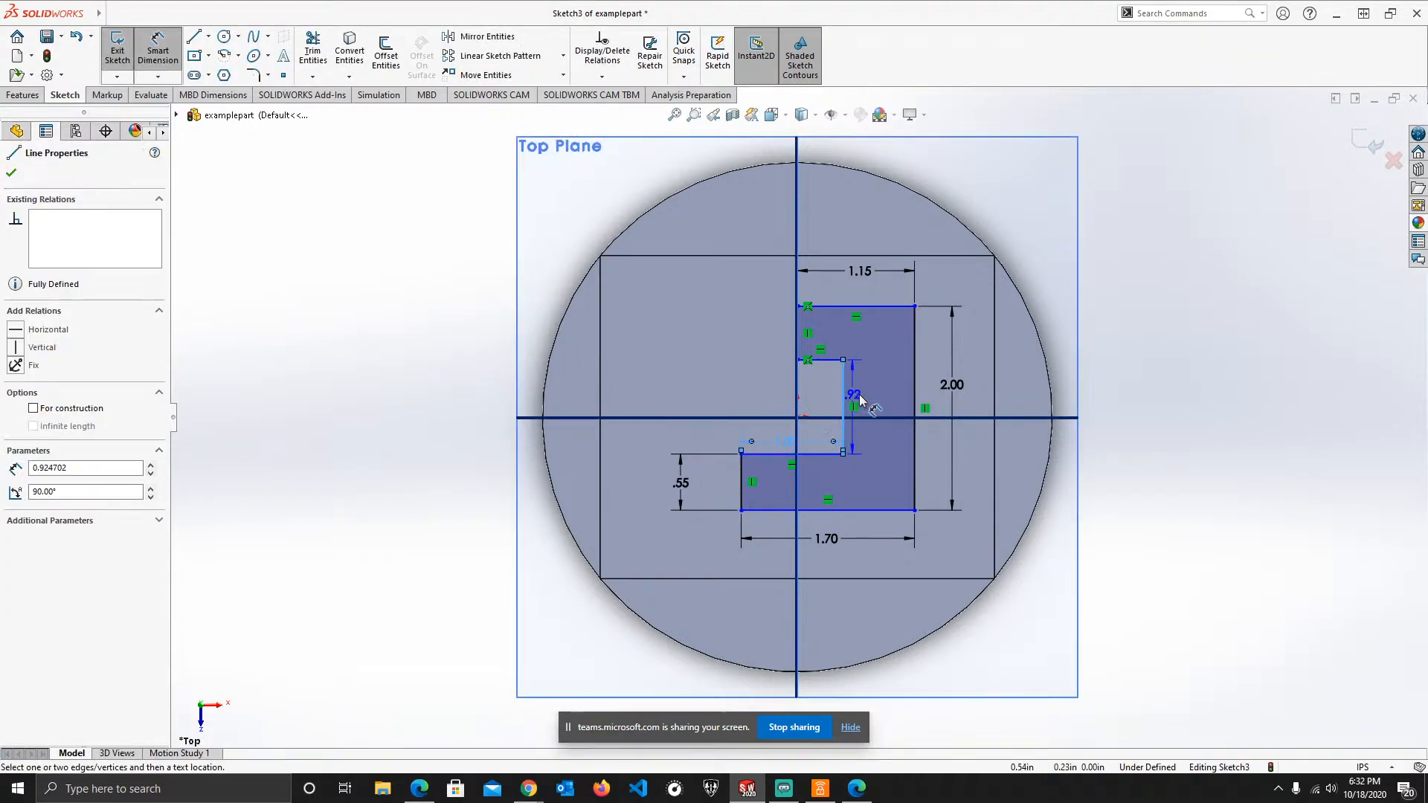
click(877, 398)
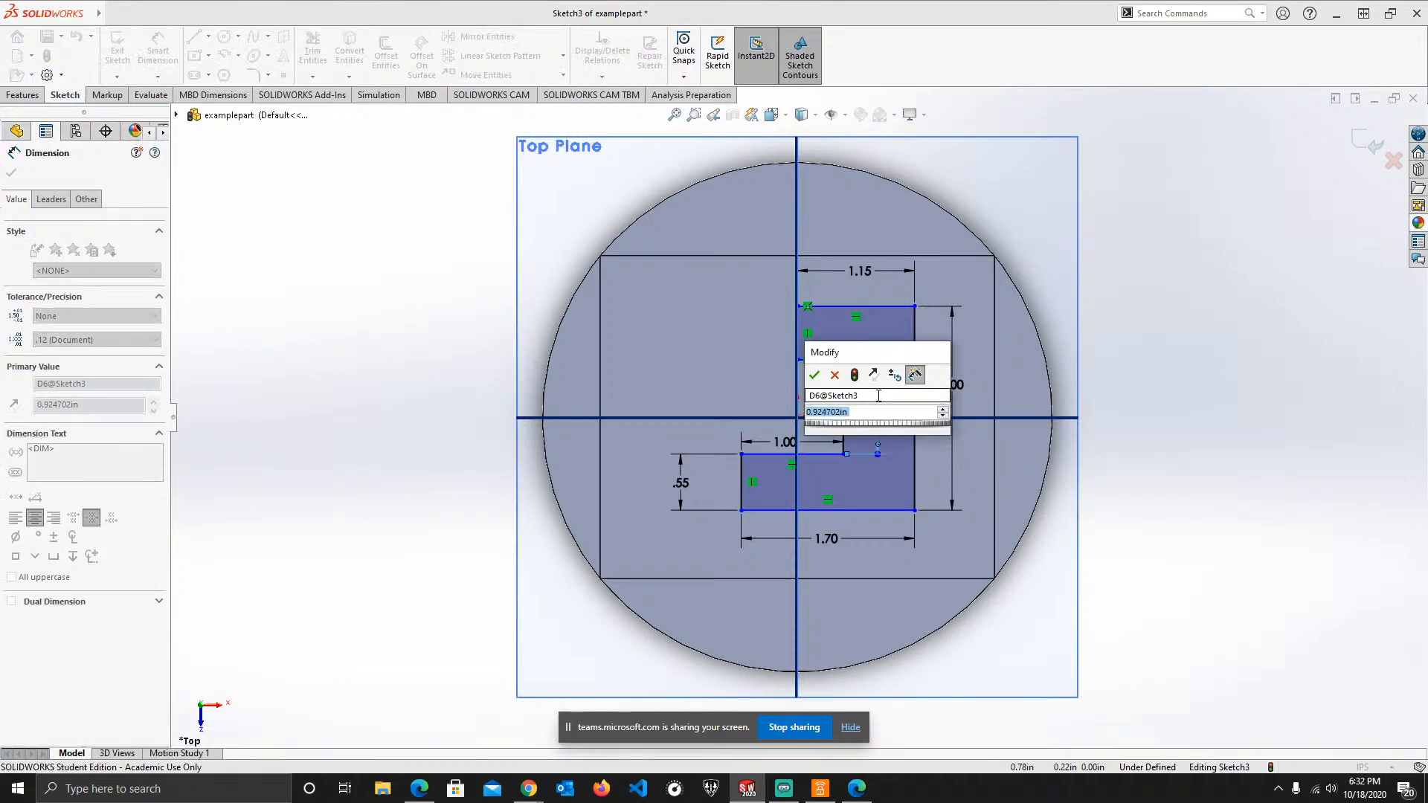
text(1)
key(Return)
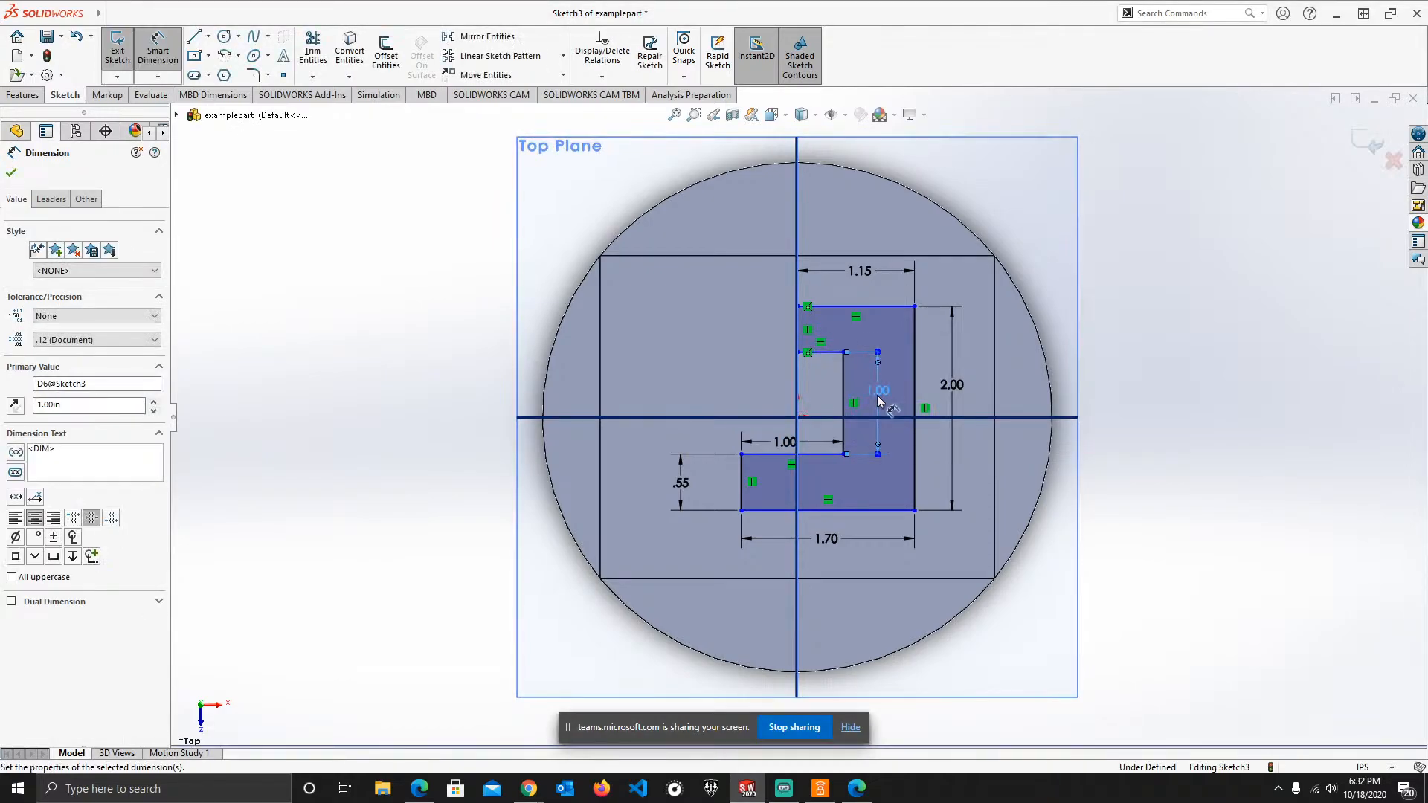
- Try to add a Smart Dimension to the profile's short inner horizontal line above the origin
click(825, 352)
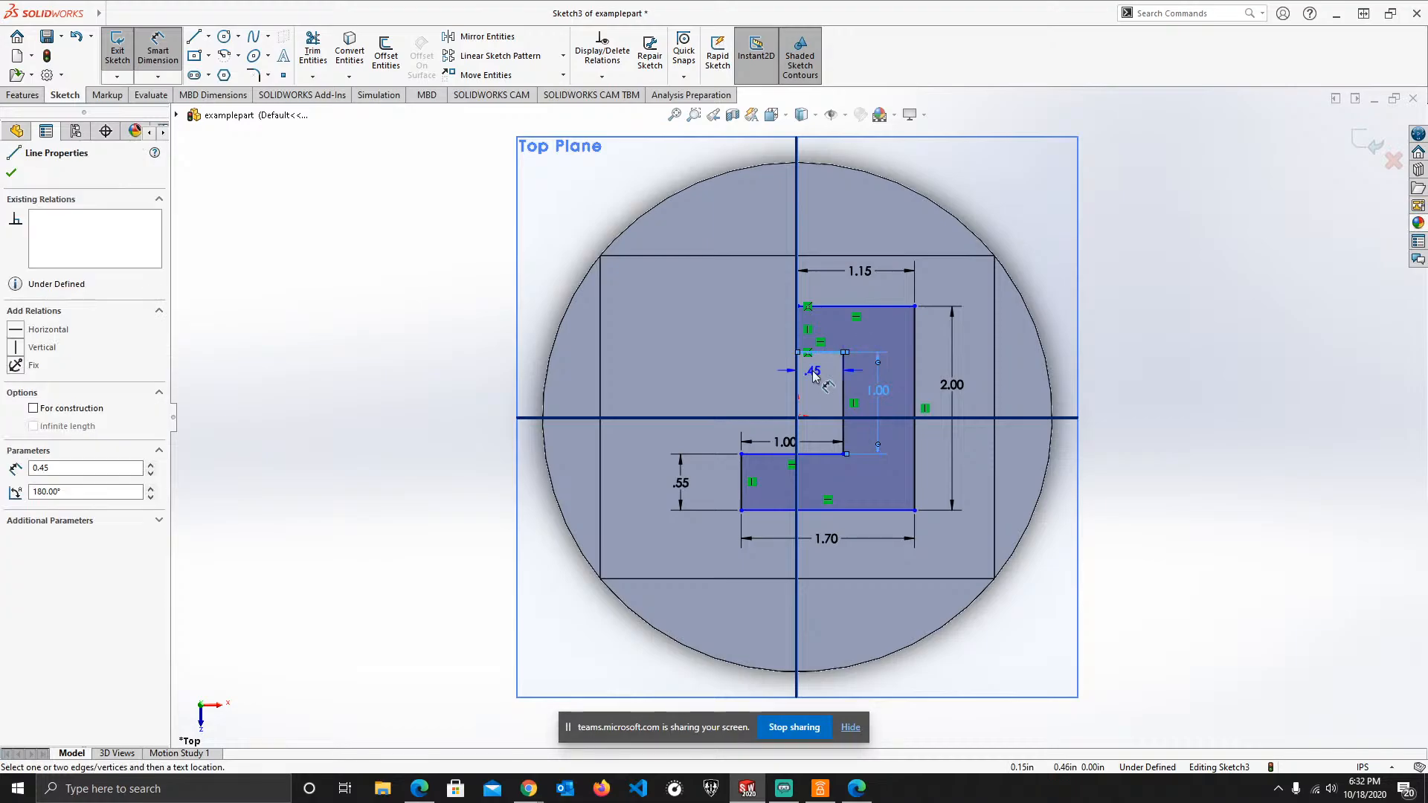
click(814, 374)
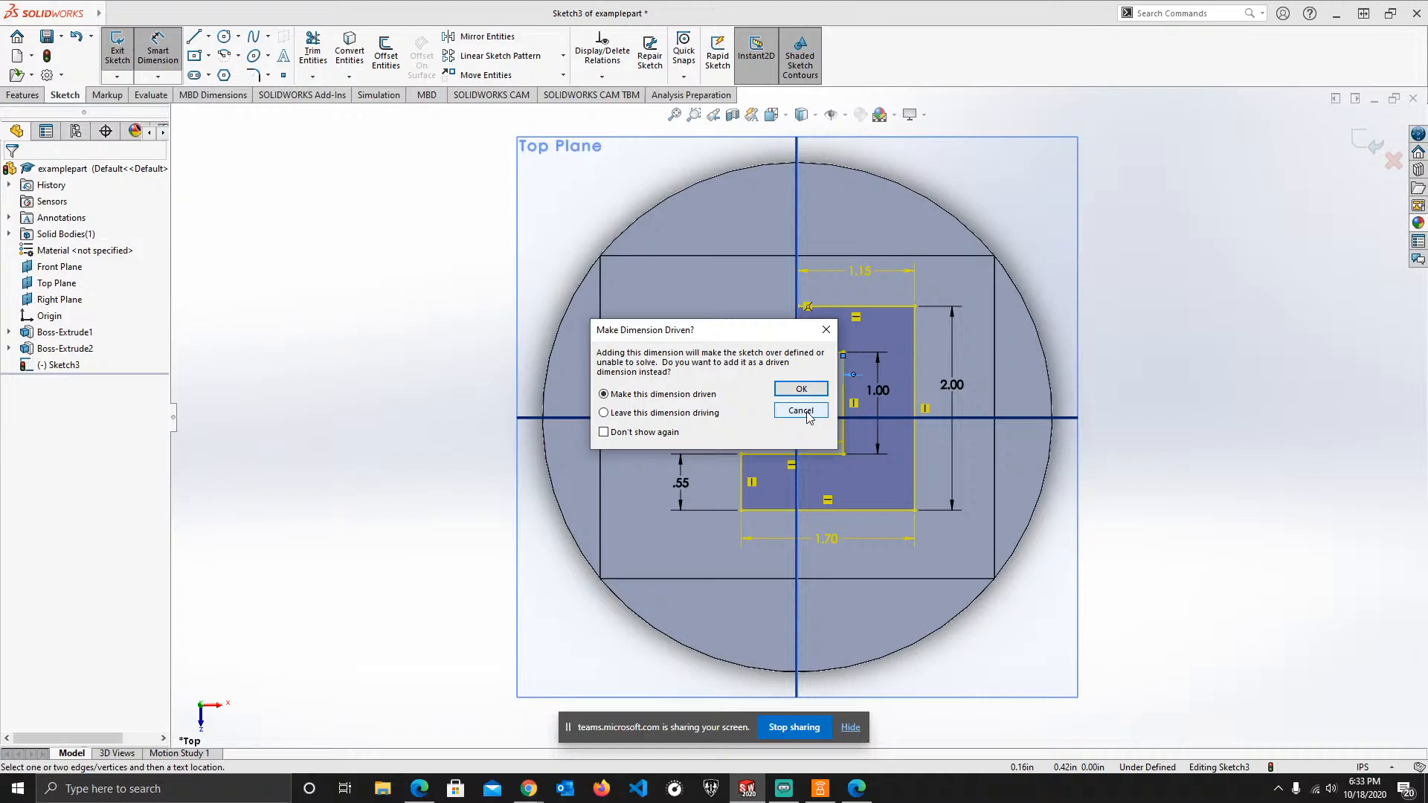
click(801, 412)
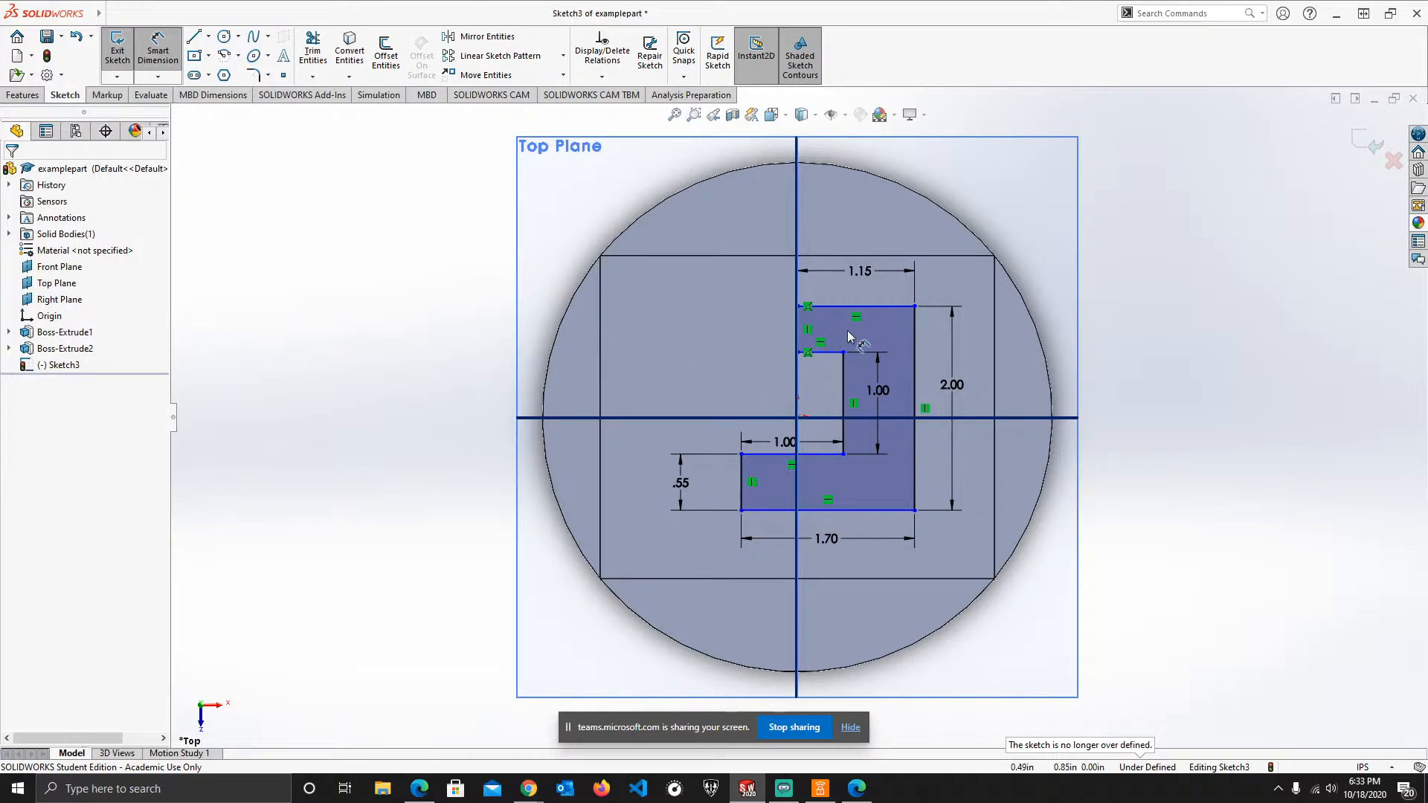
scroll(879, 313, down, 5)
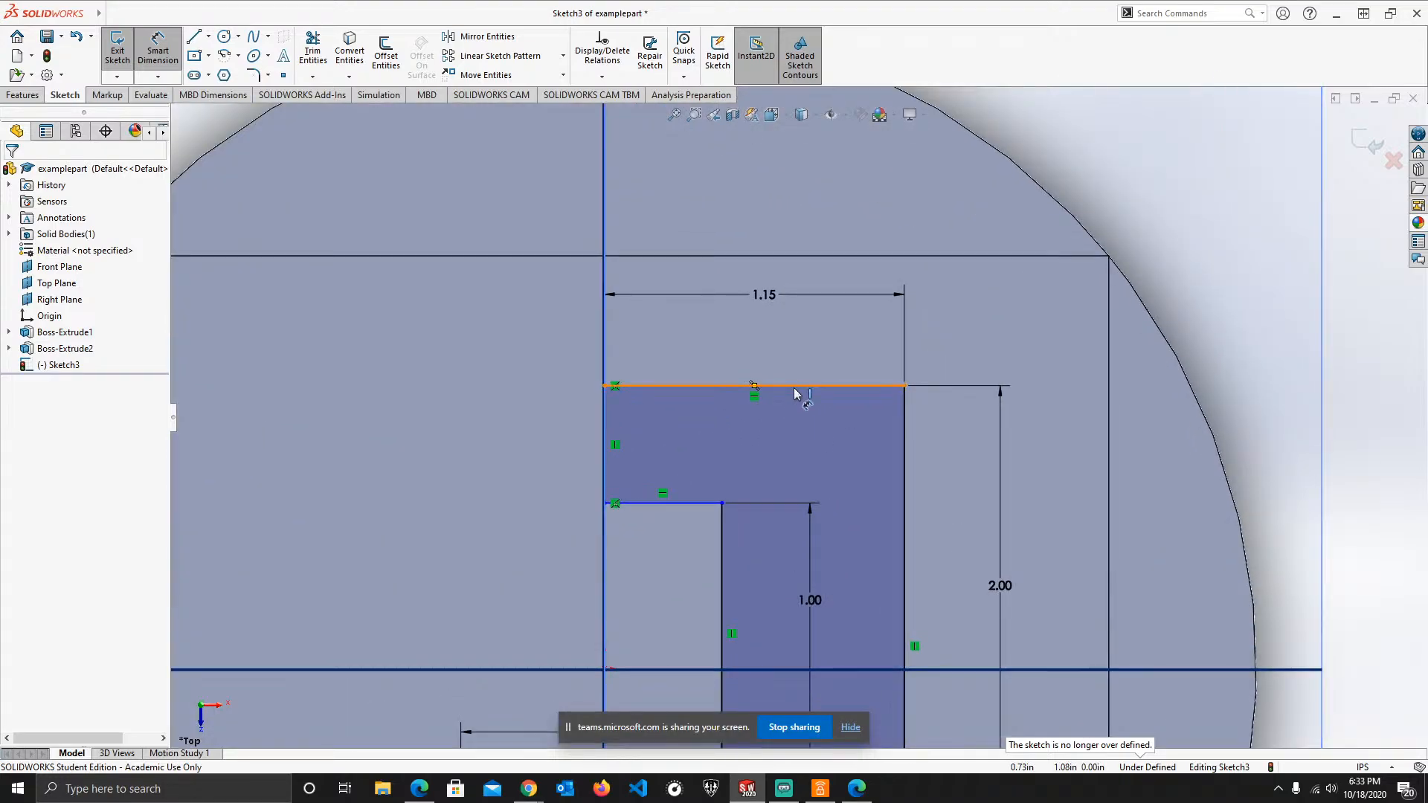
scroll(777, 447, up, 2)
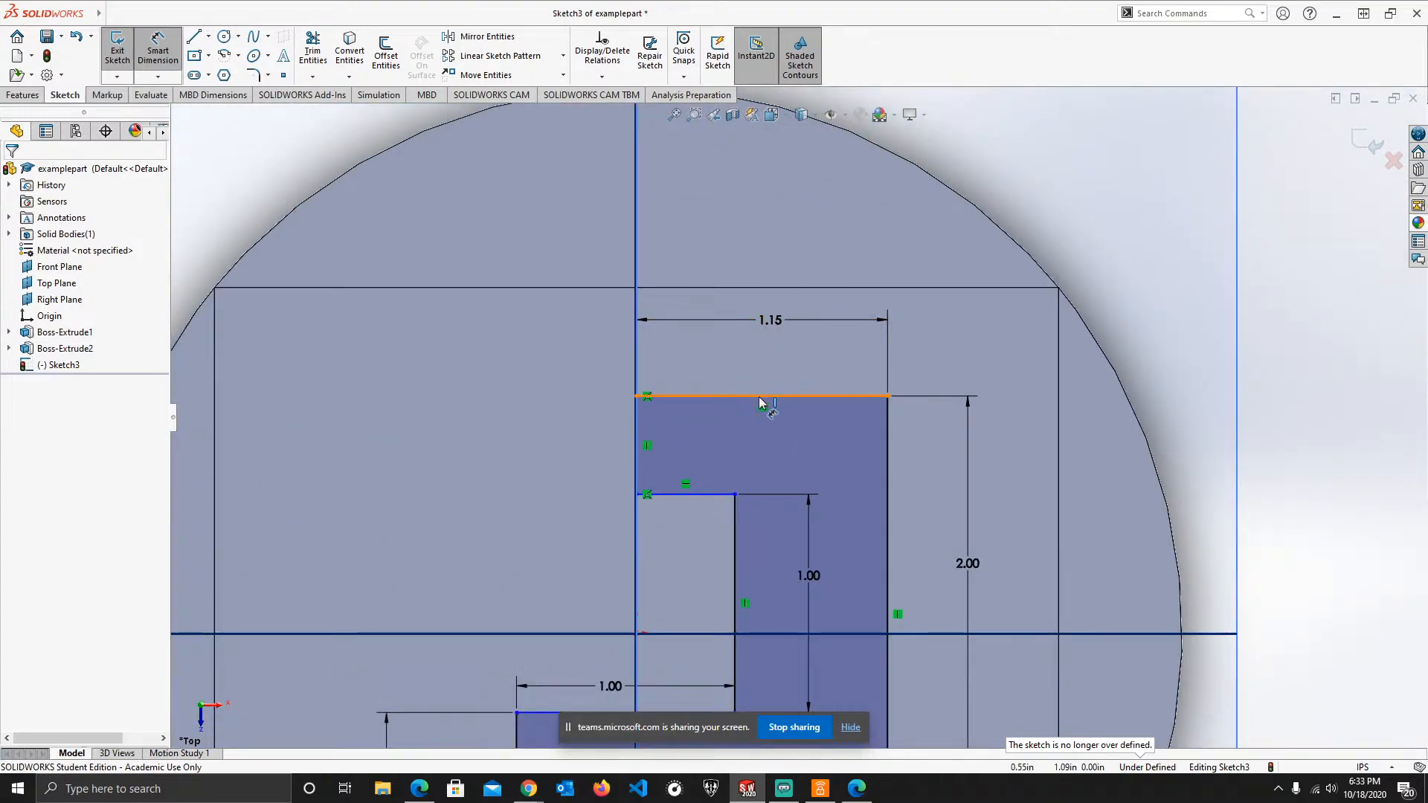
scroll(730, 522, down, 1)
scroll(730, 523, up, 4)
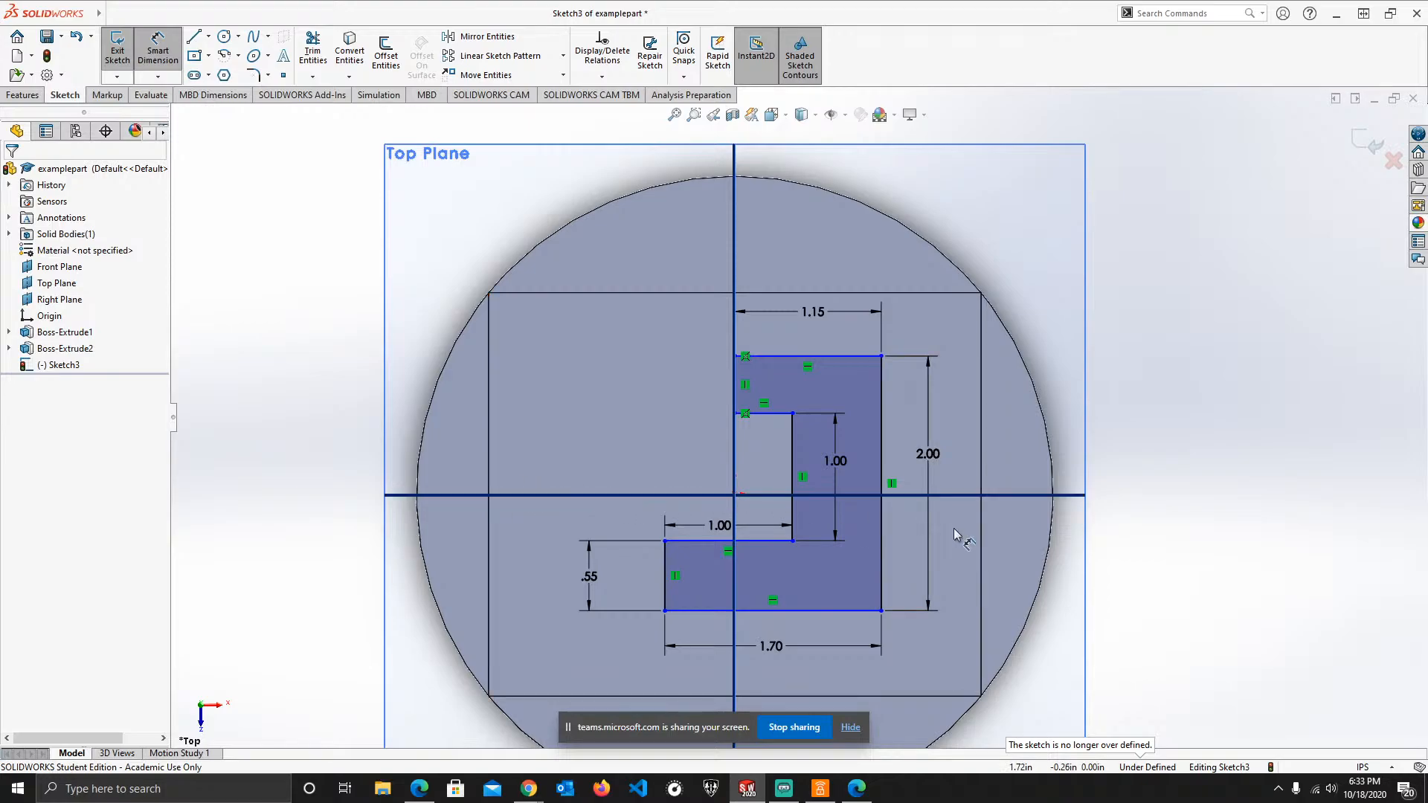
middle_drag(956, 534, 916, 438)
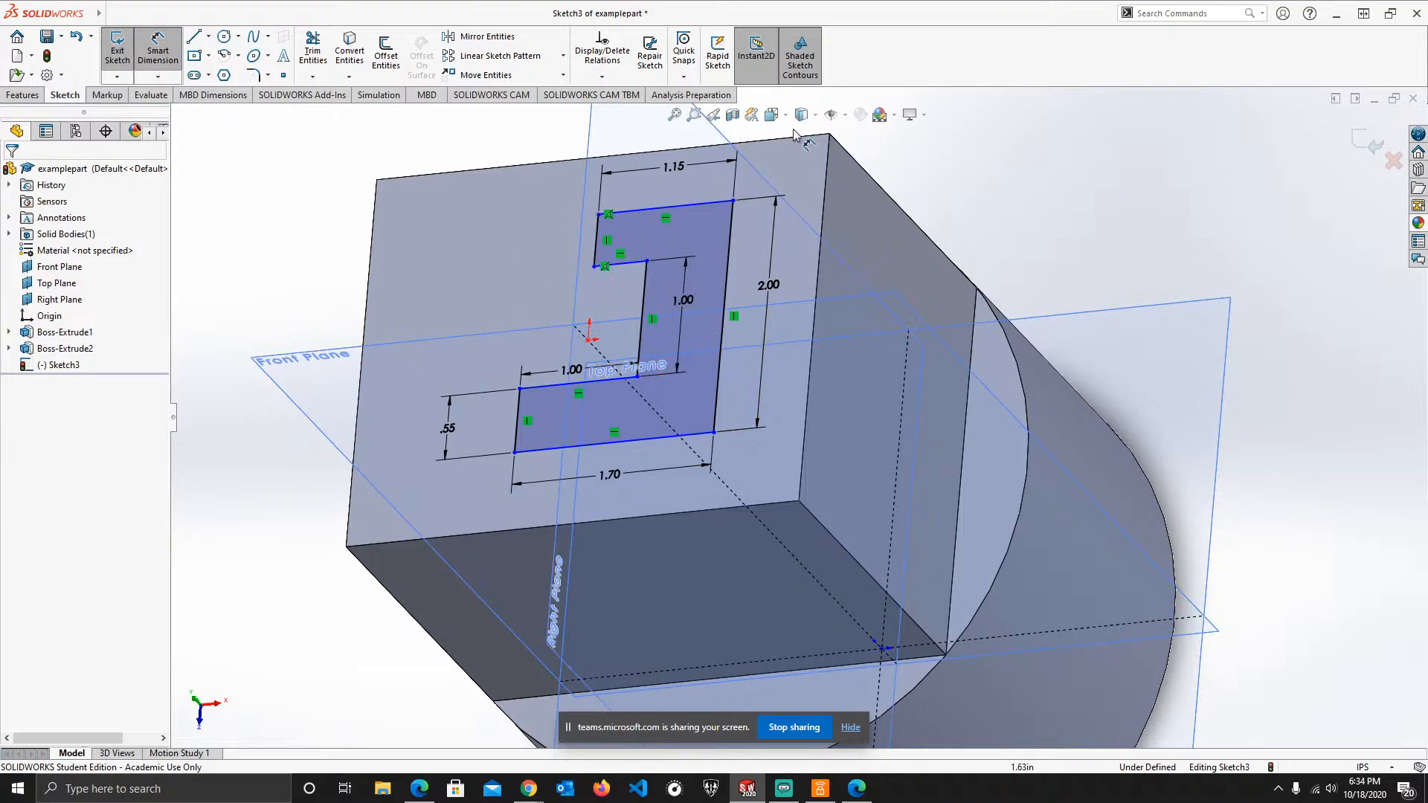
- In the Top view, dimension the vertical distance from the origin to the profile's short inner horizontal line at 0.65 in
click(771, 115)
click(815, 160)
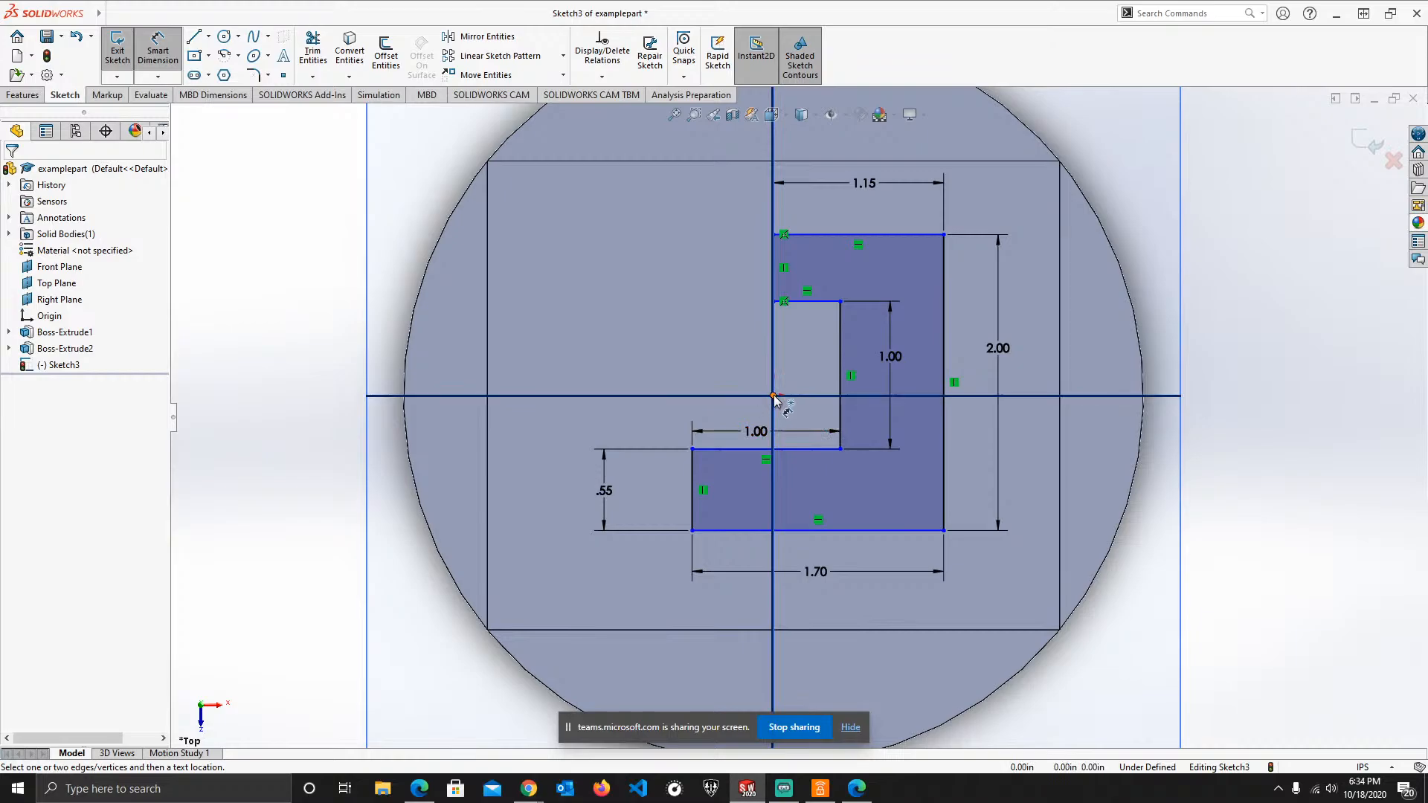
click(773, 396)
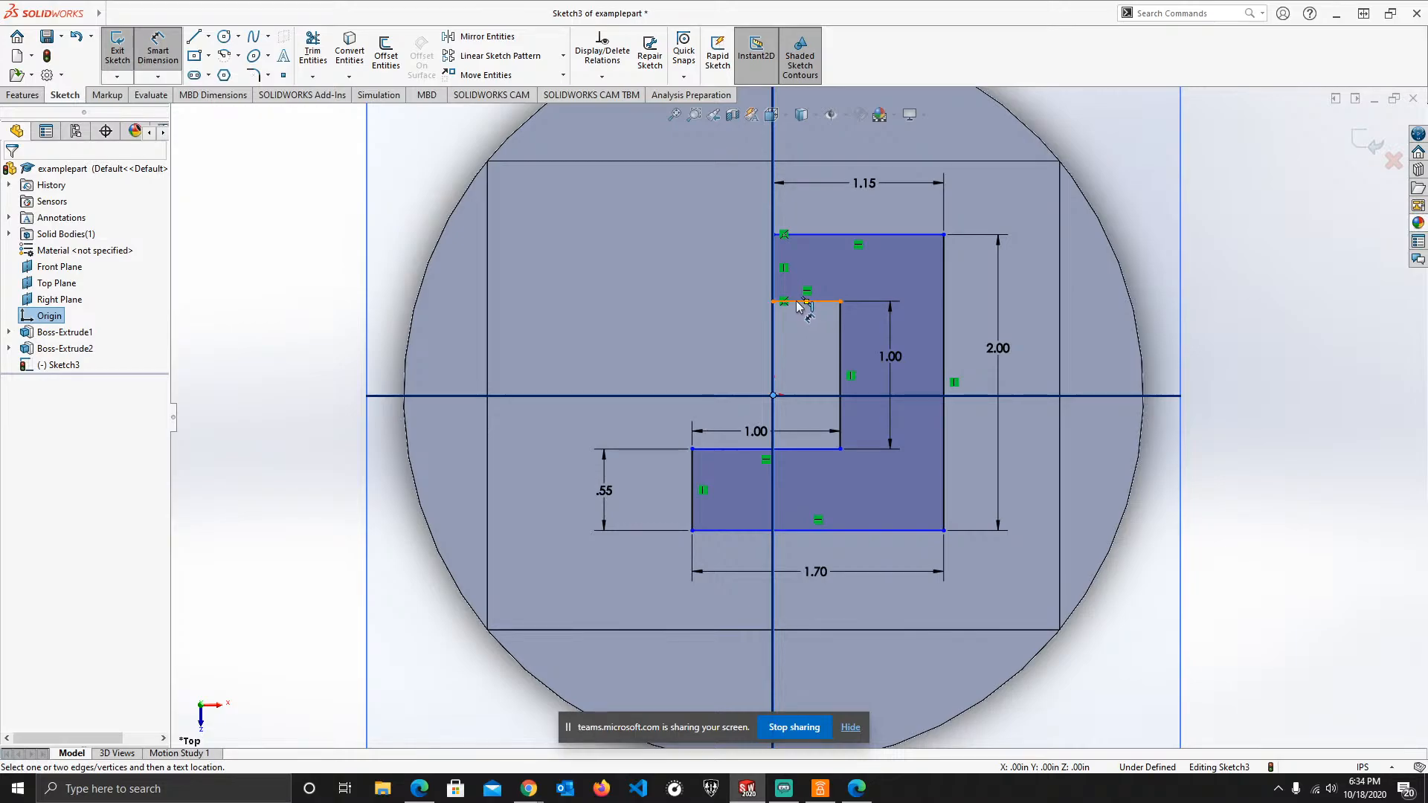
click(803, 303)
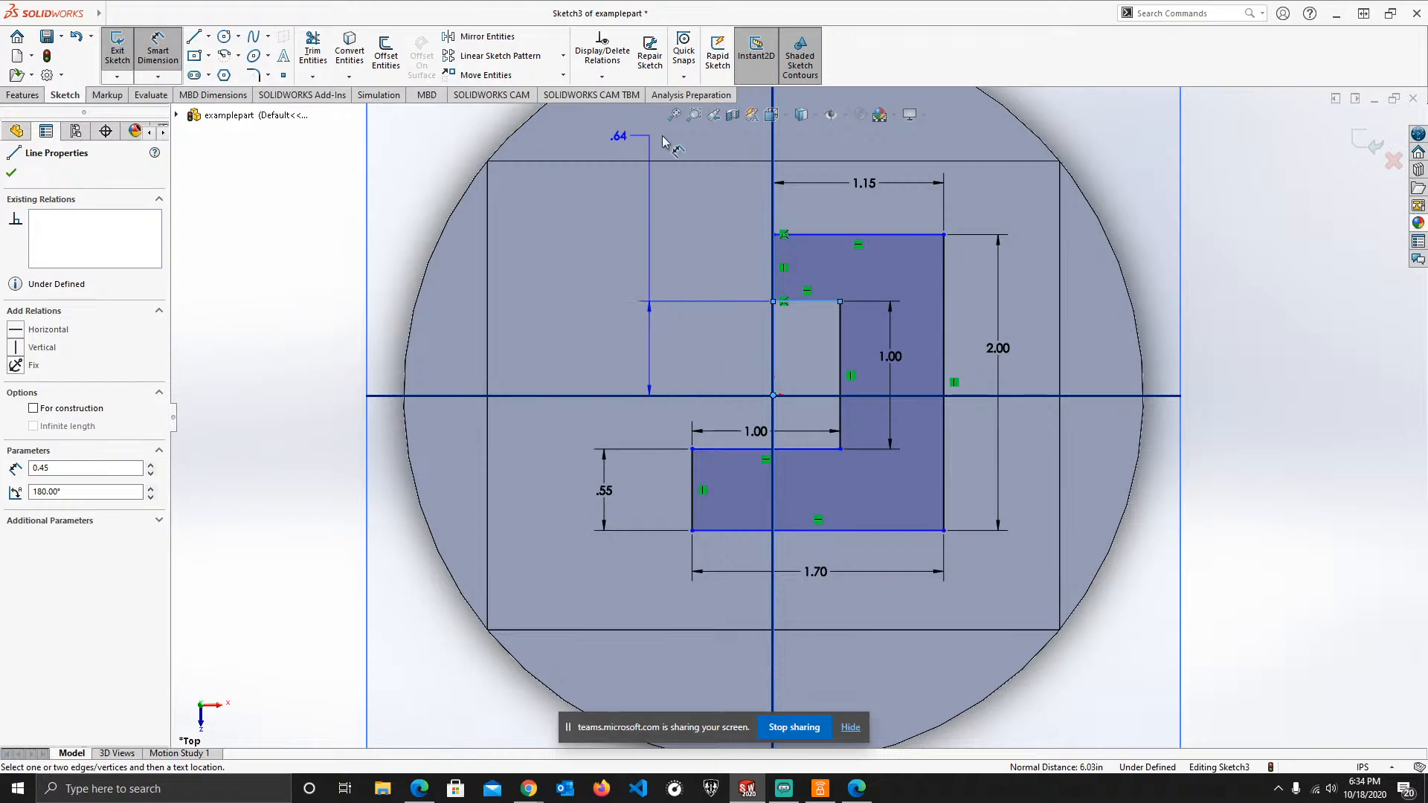
click(710, 352)
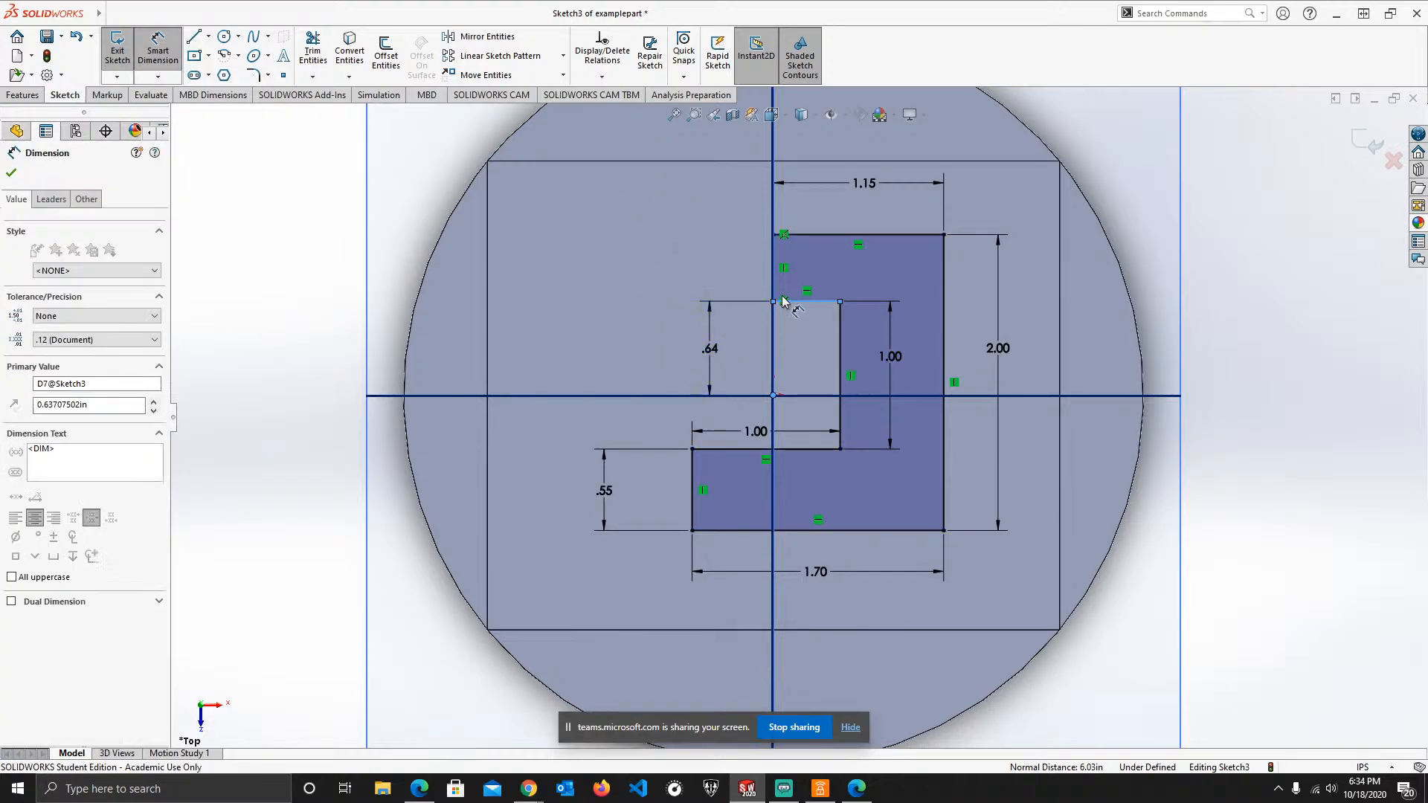
text(.65)
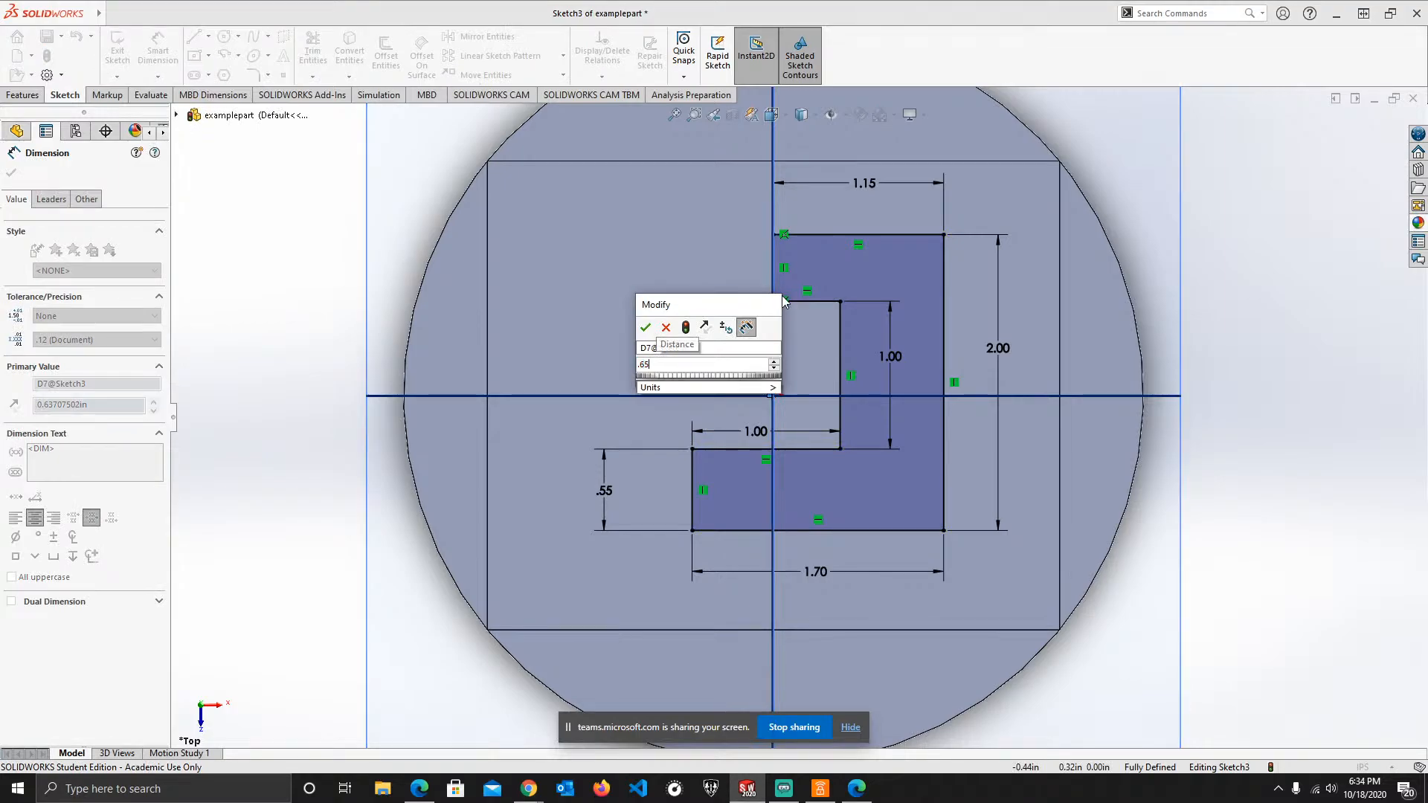
key(Return)
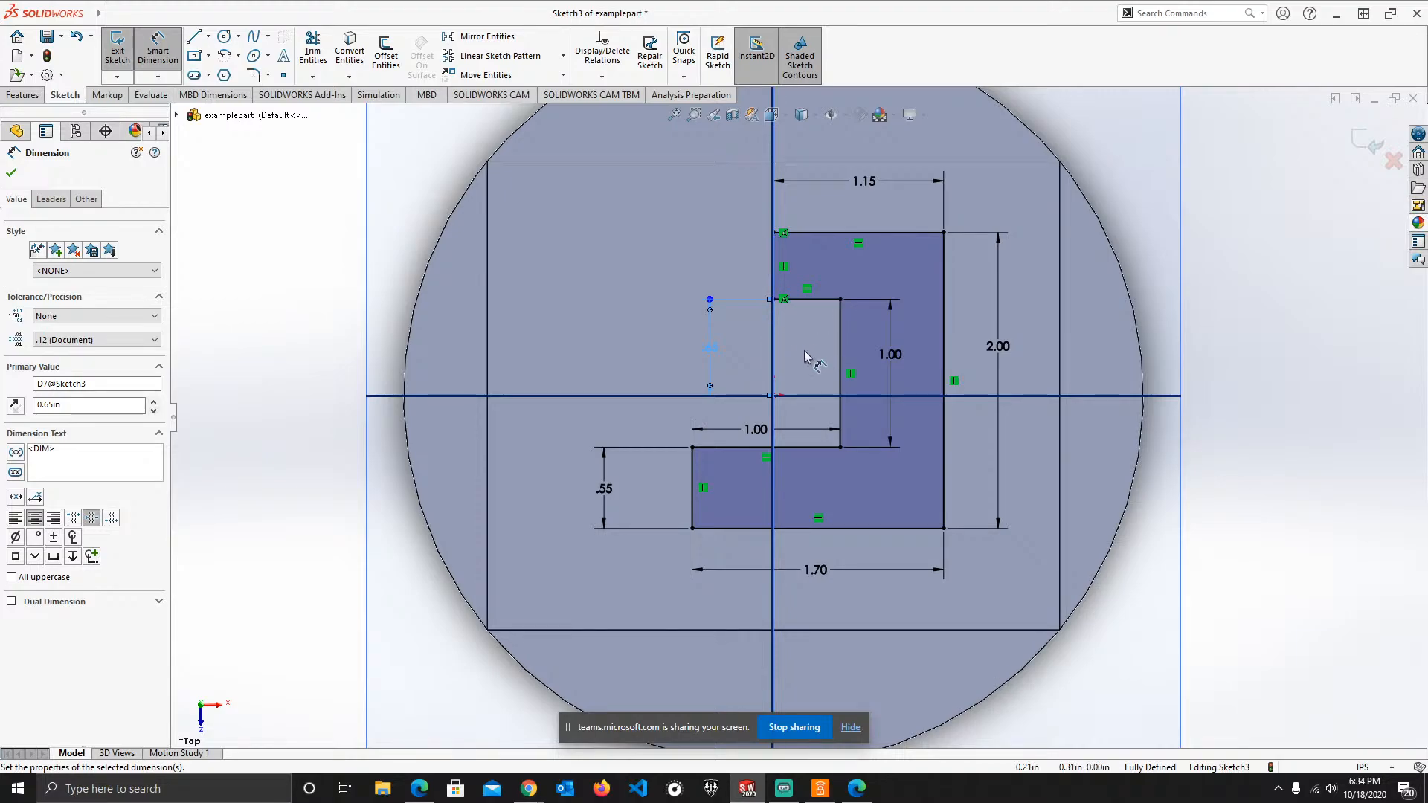
key(Escape)
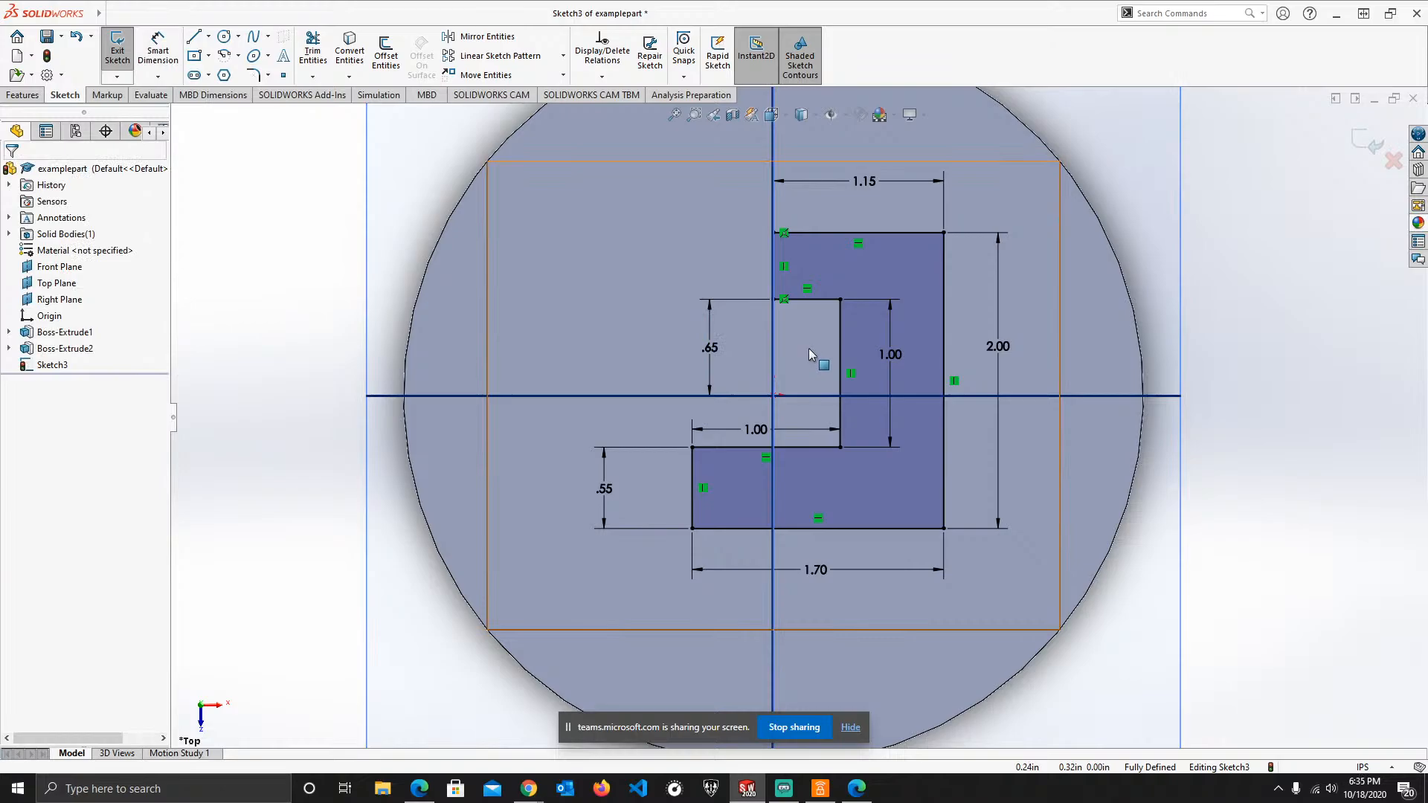
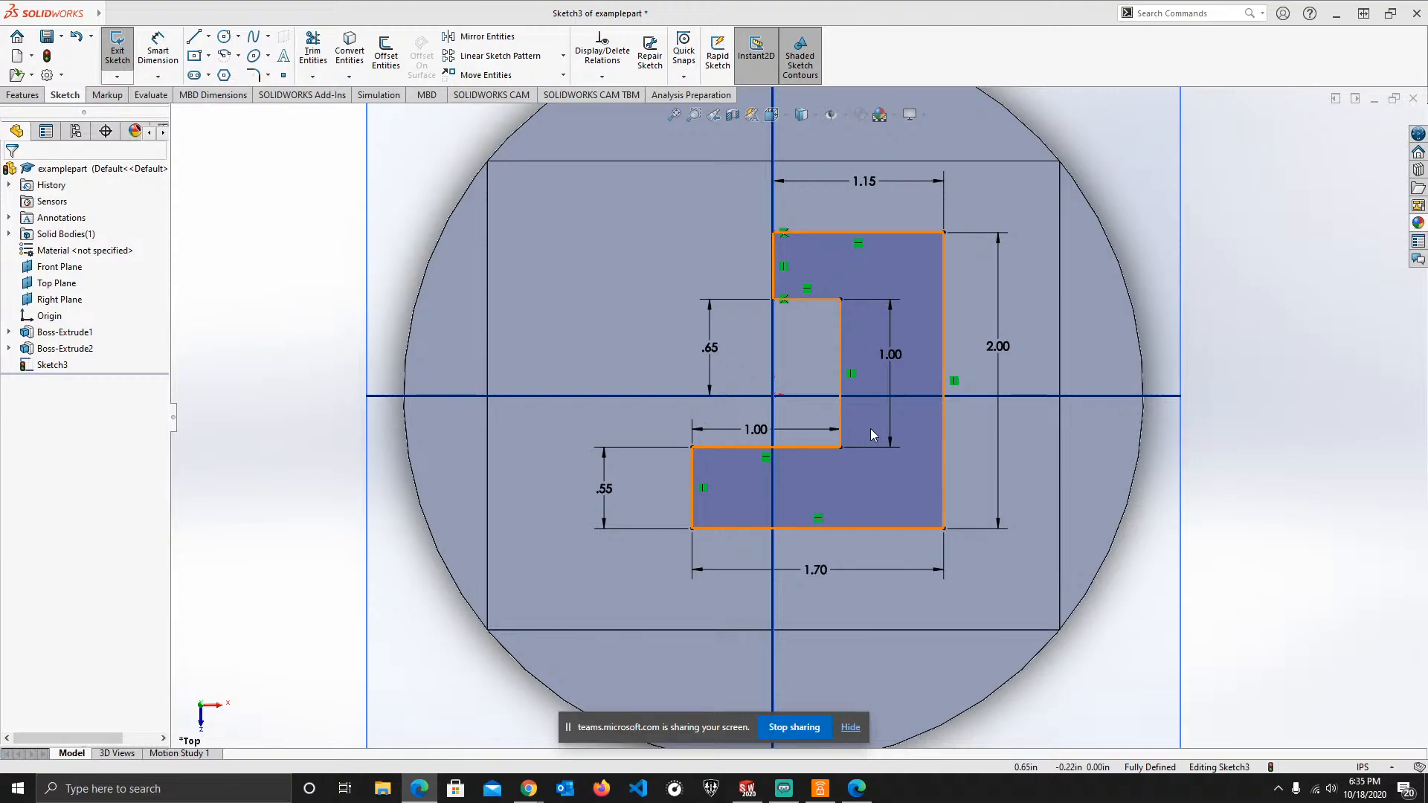
- Start an Extruded Cut from the dimensioned stepped profile and set its blind depth to 0.5 in
mouse_move(1037, 395)
middle_down()
mouse_move(995, 386)
mouse_move(956, 552)
middle_up()
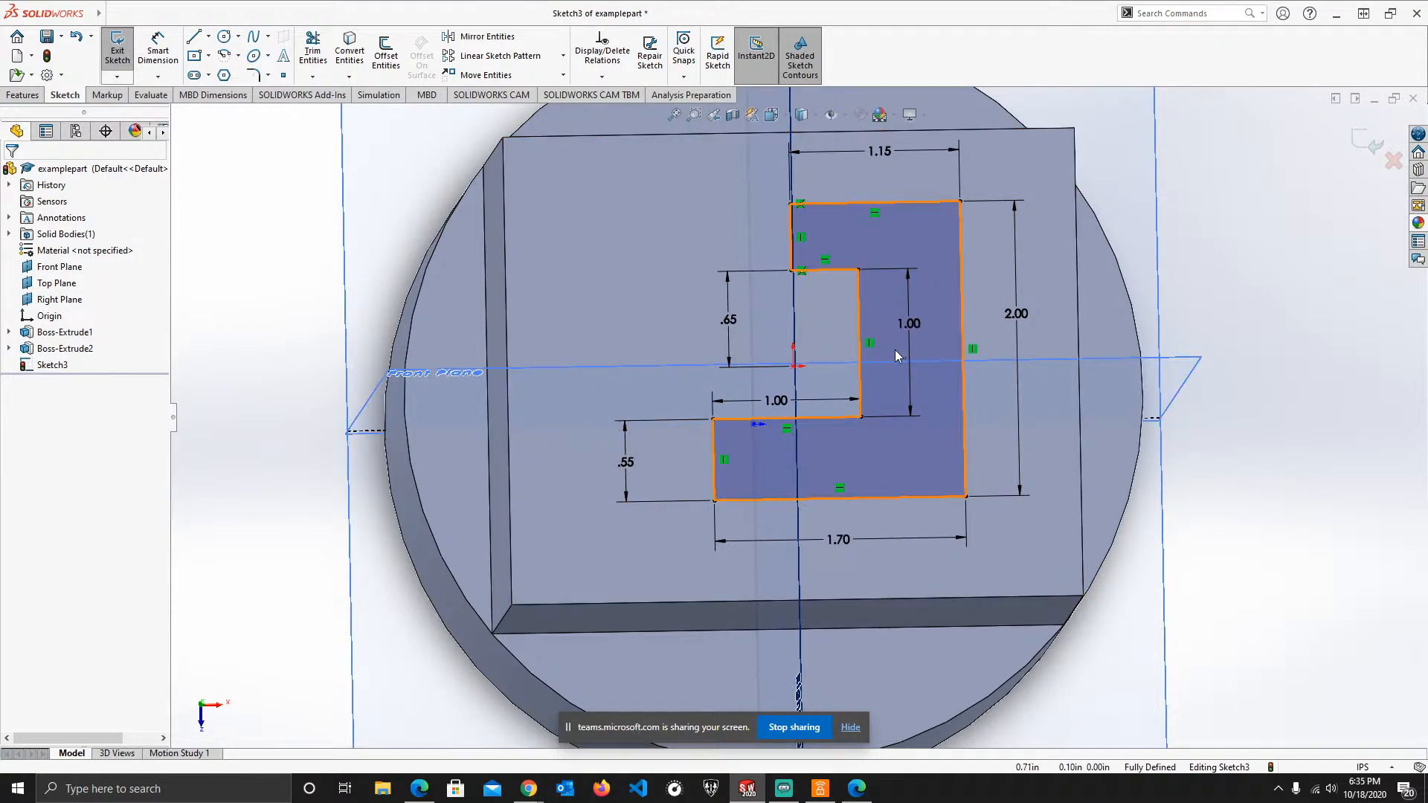
middle_drag(837, 375, 695, 308)
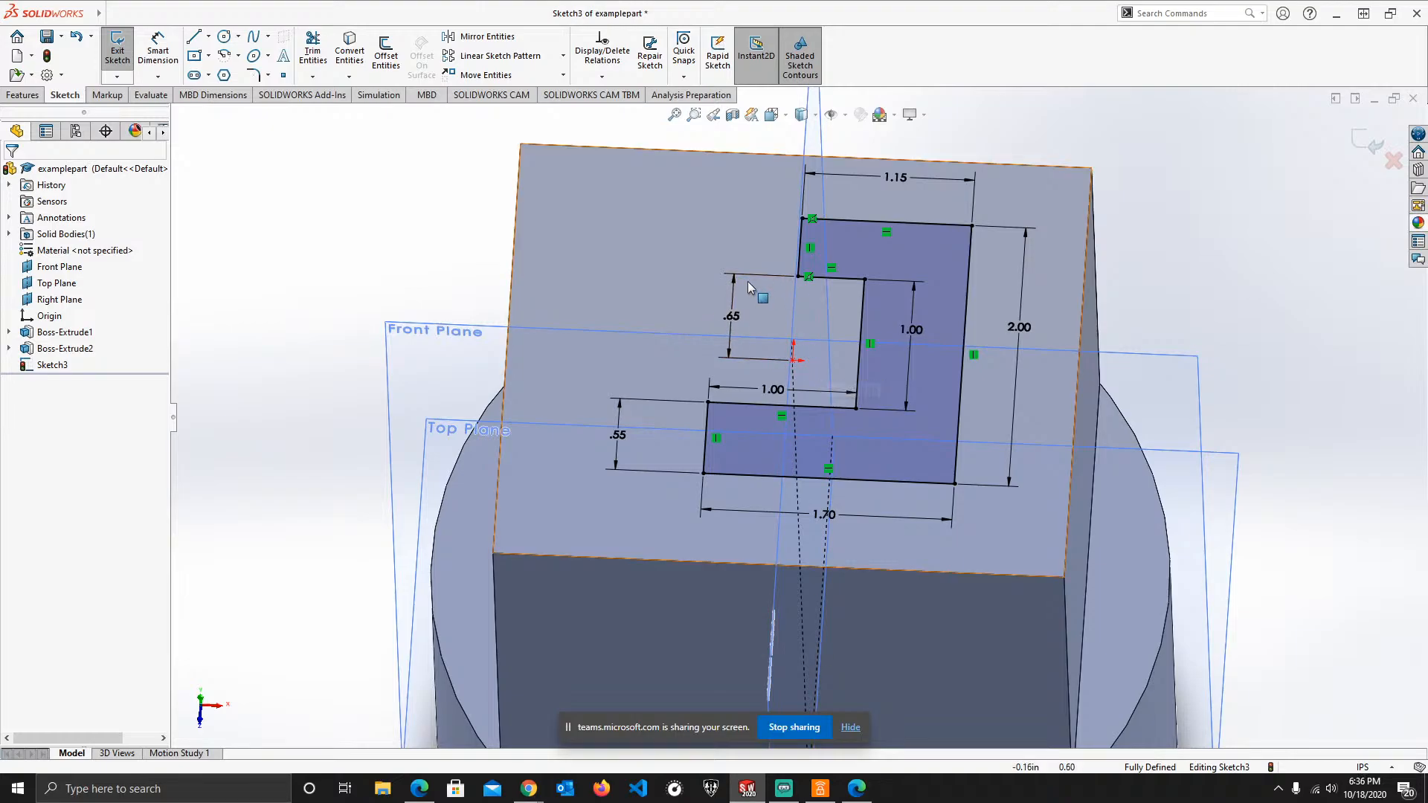
click(25, 96)
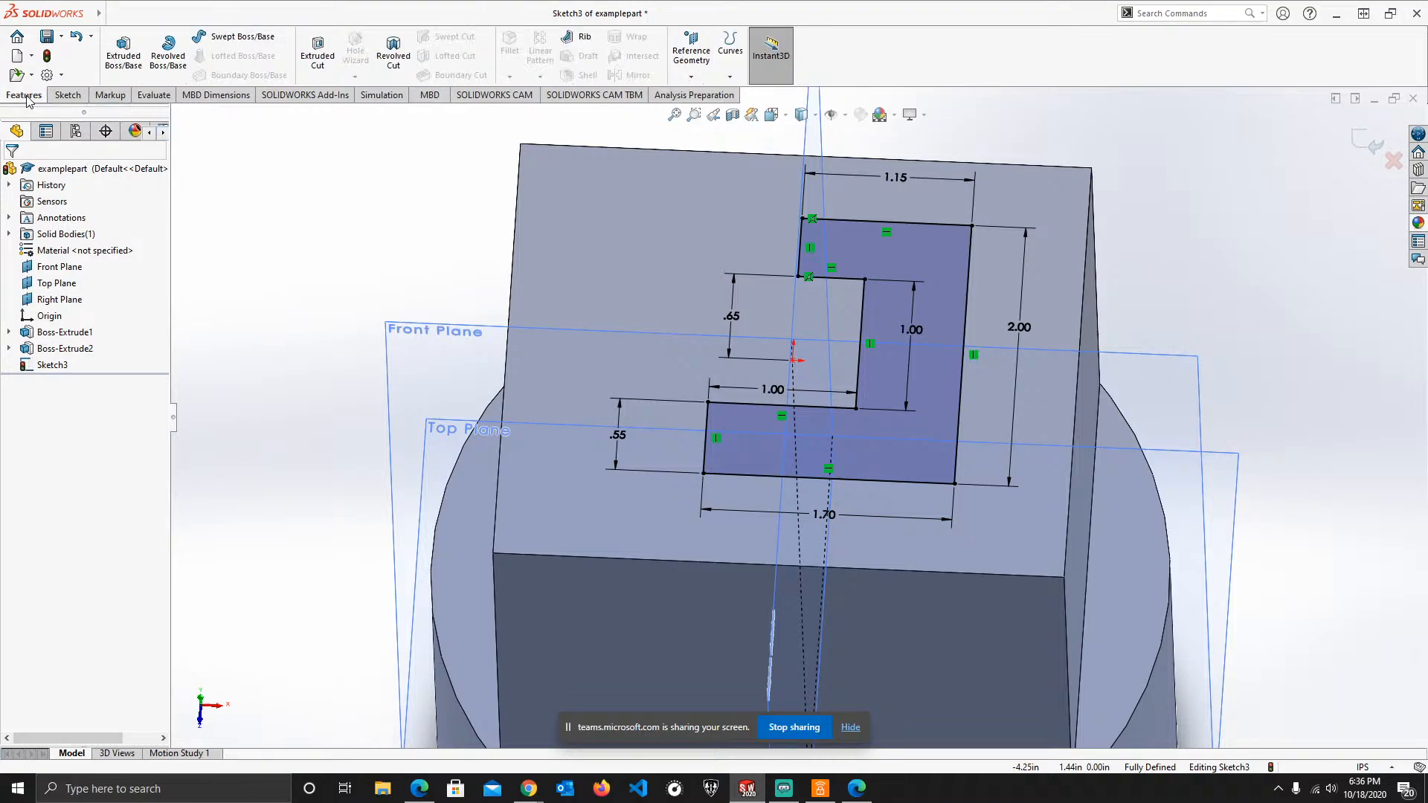
click(329, 67)
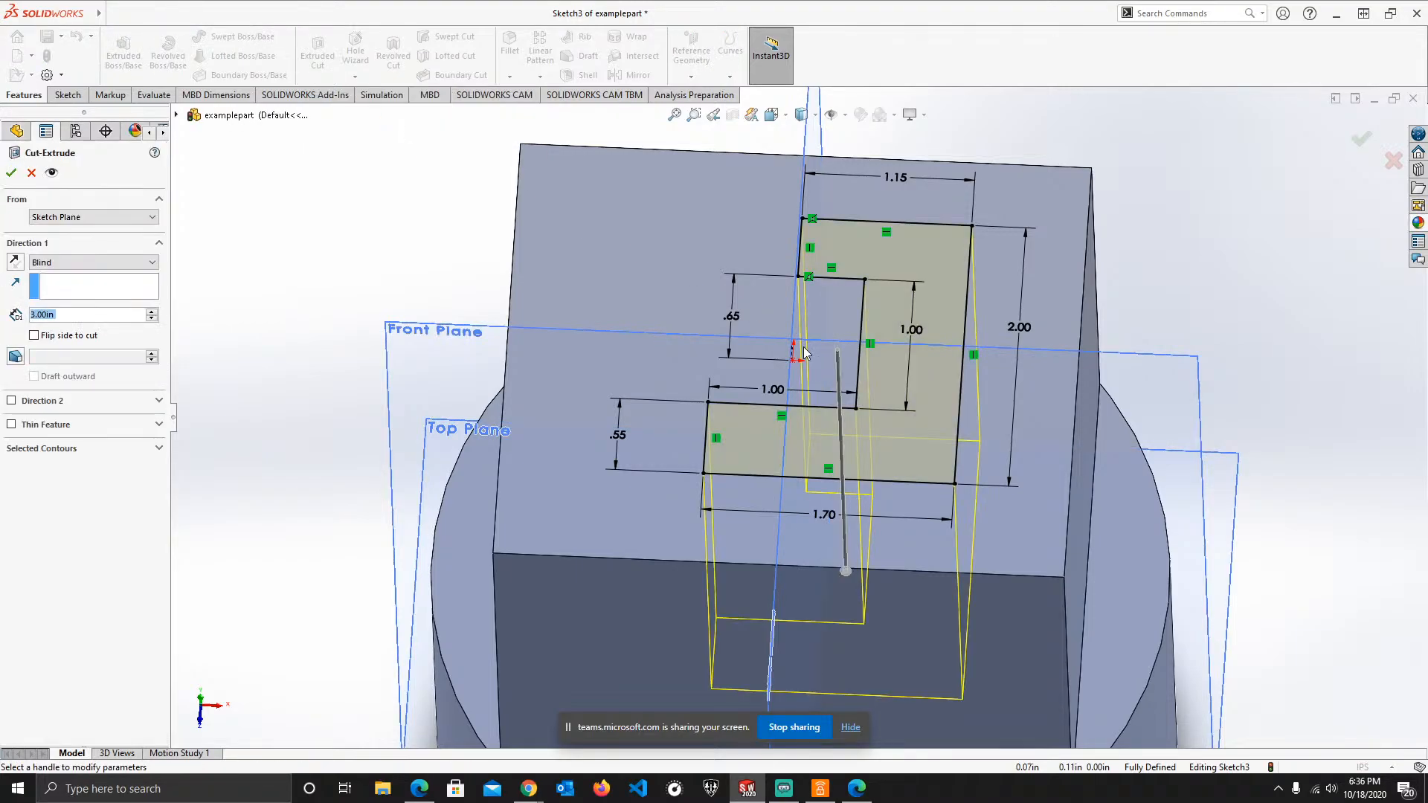
scroll(870, 511, up, 5)
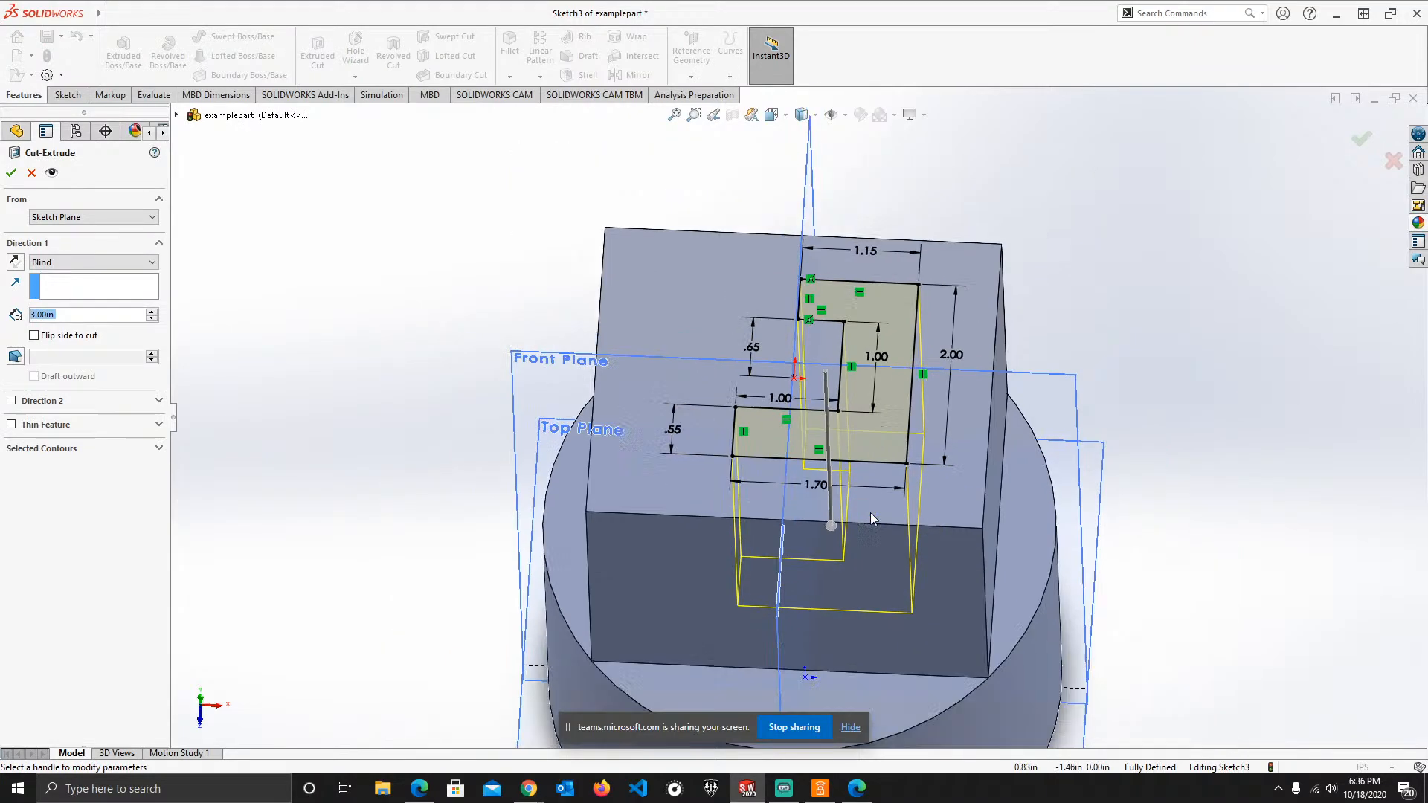
mouse_move(871, 512)
middle_down()
mouse_move(803, 334)
mouse_move(838, 341)
mouse_move(900, 407)
middle_up()
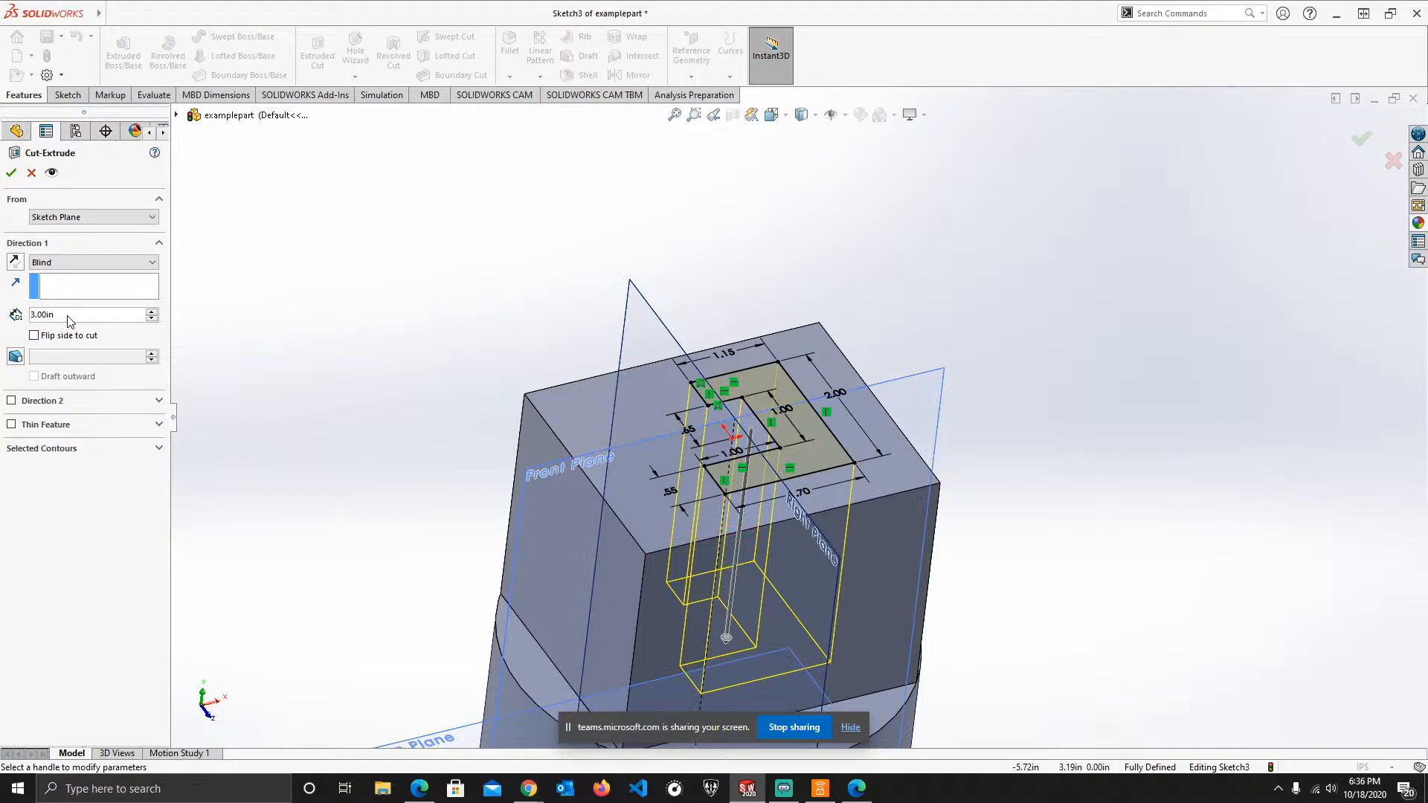
drag(59, 315, 11, 315)
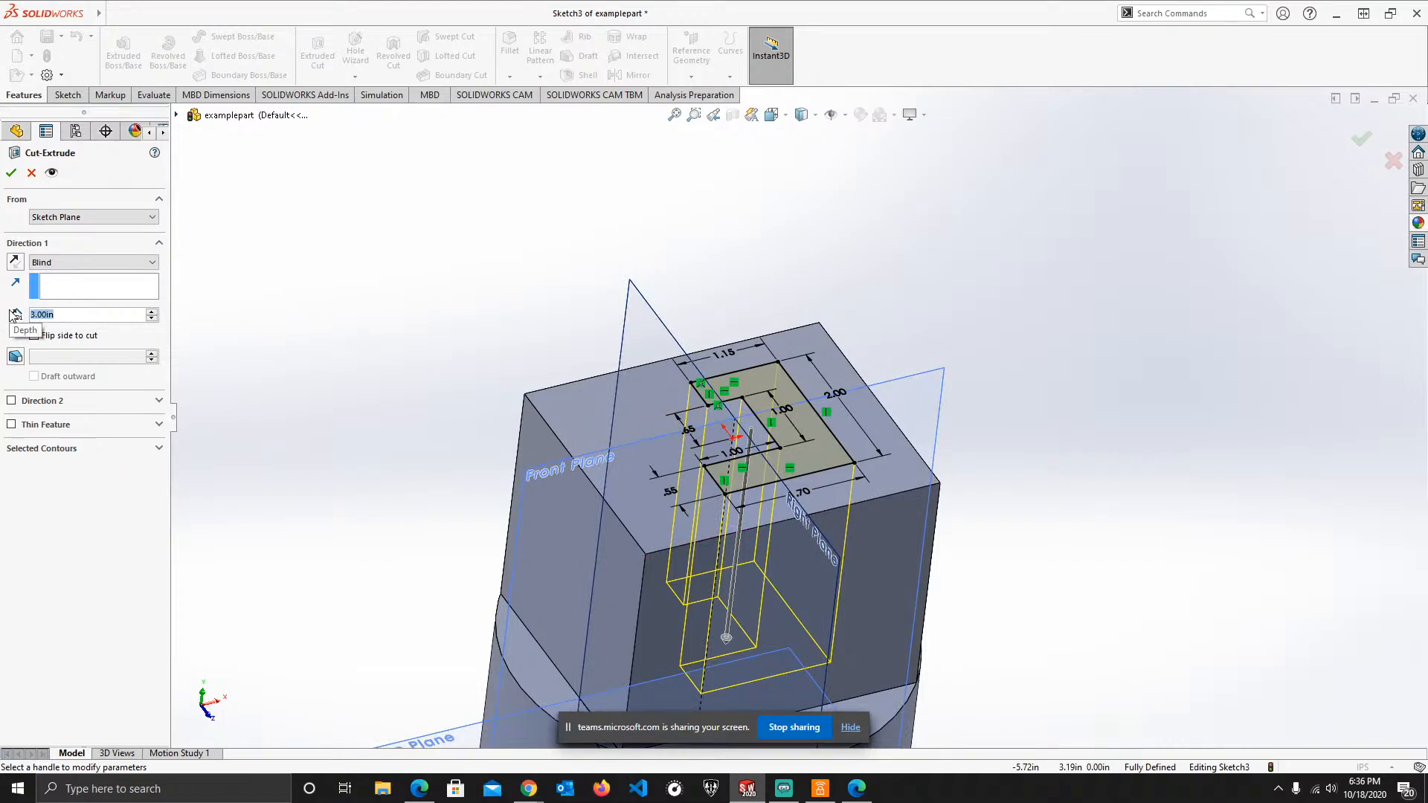
text(0.5)
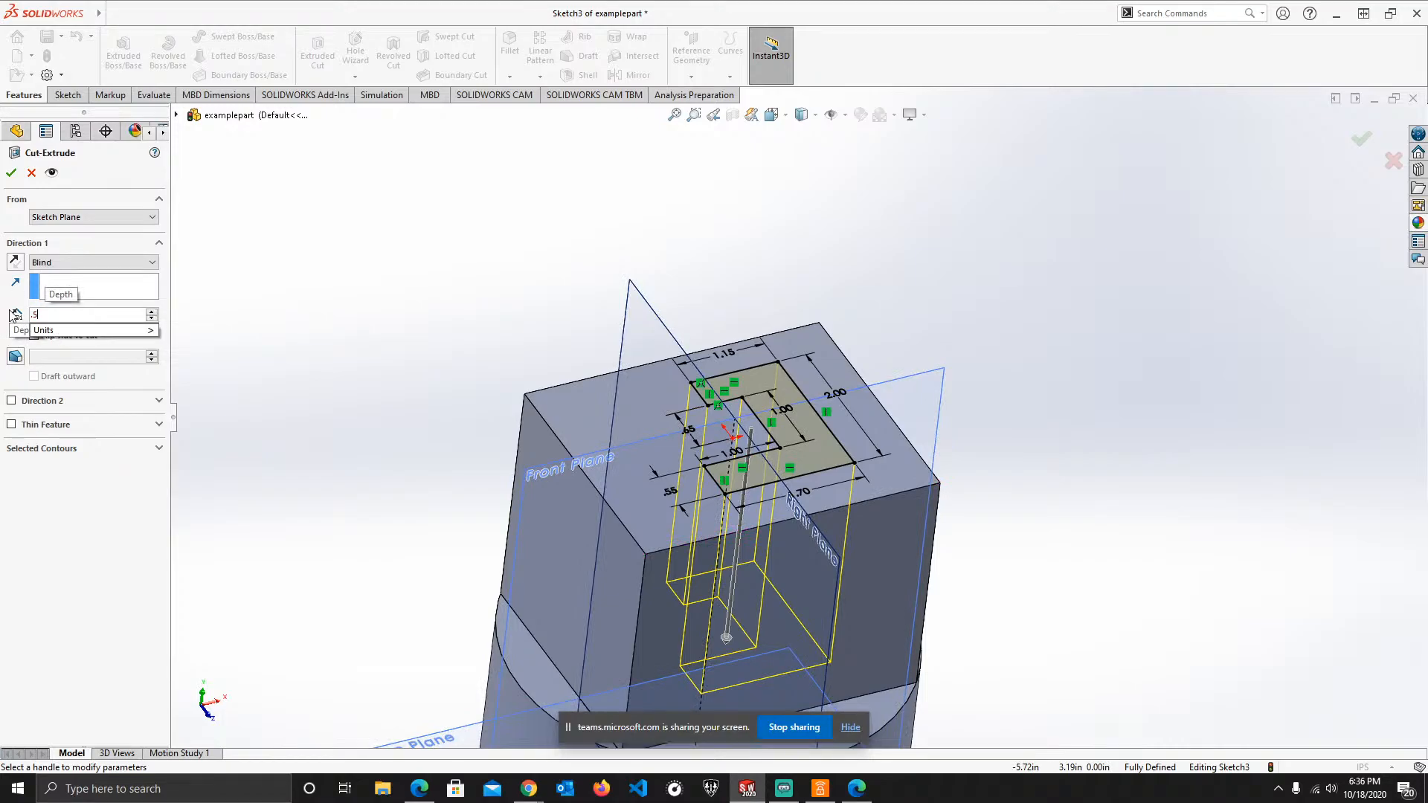
key(Return)
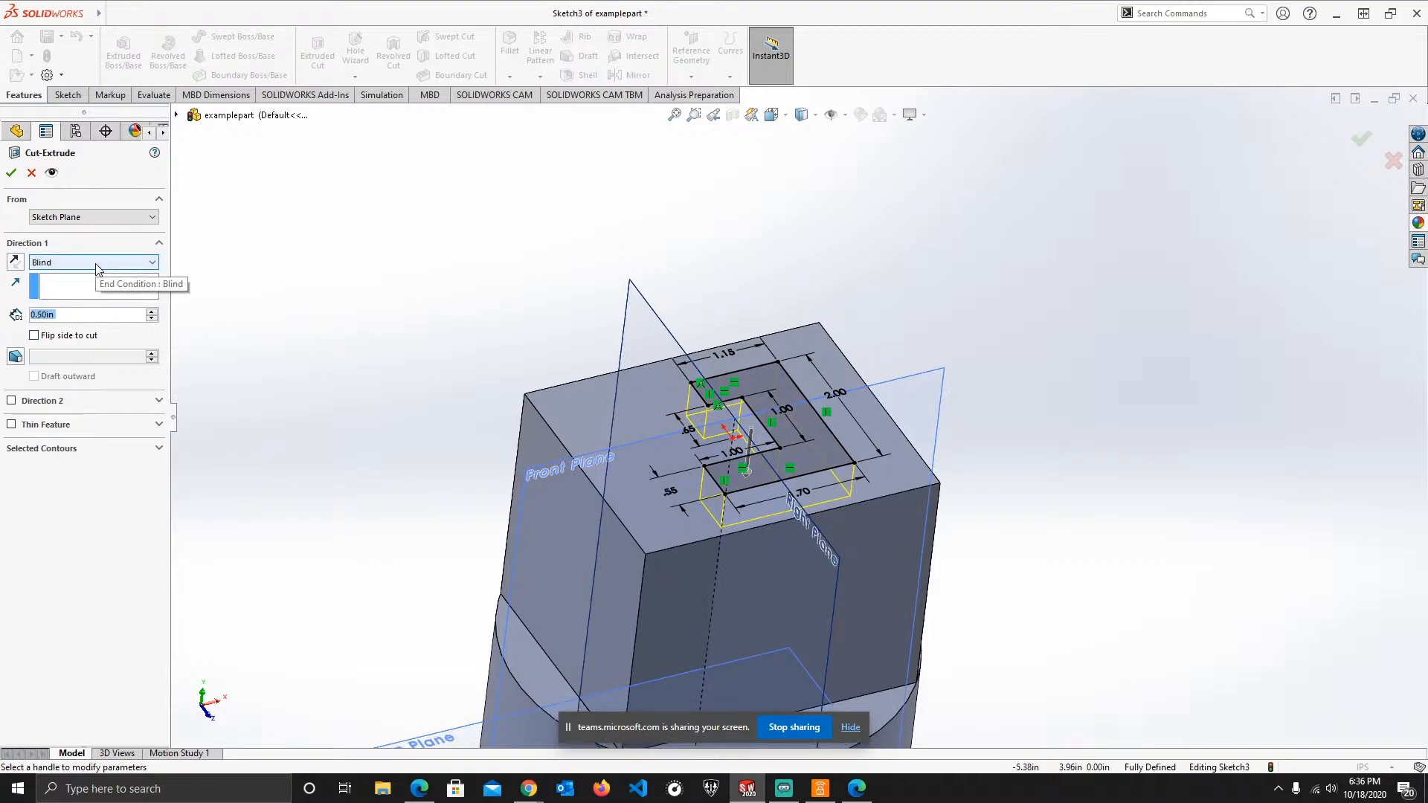
- Set the cut's end condition to Through All and inspect the preview through the block and cylinder
click(96, 266)
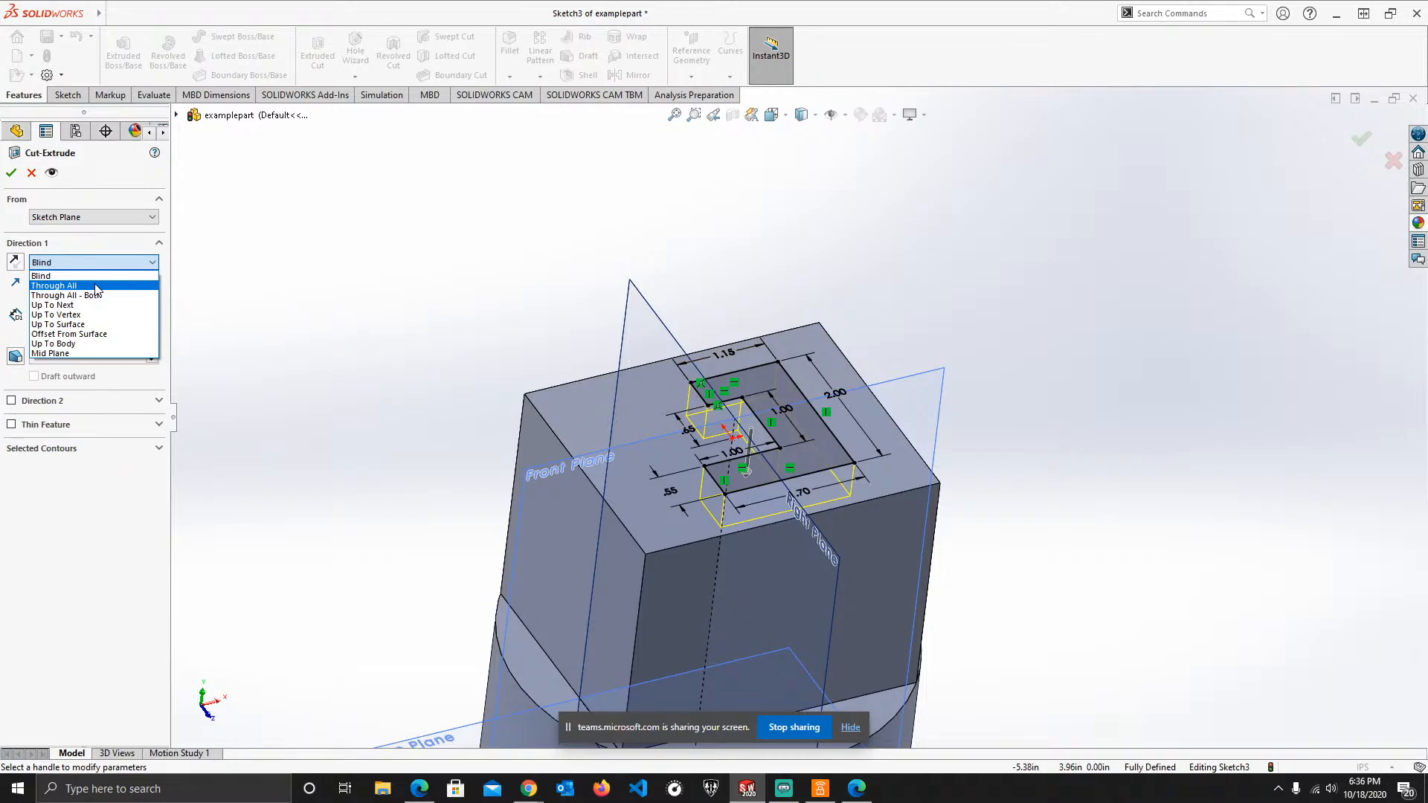
click(96, 287)
scroll(446, 505, up, 3)
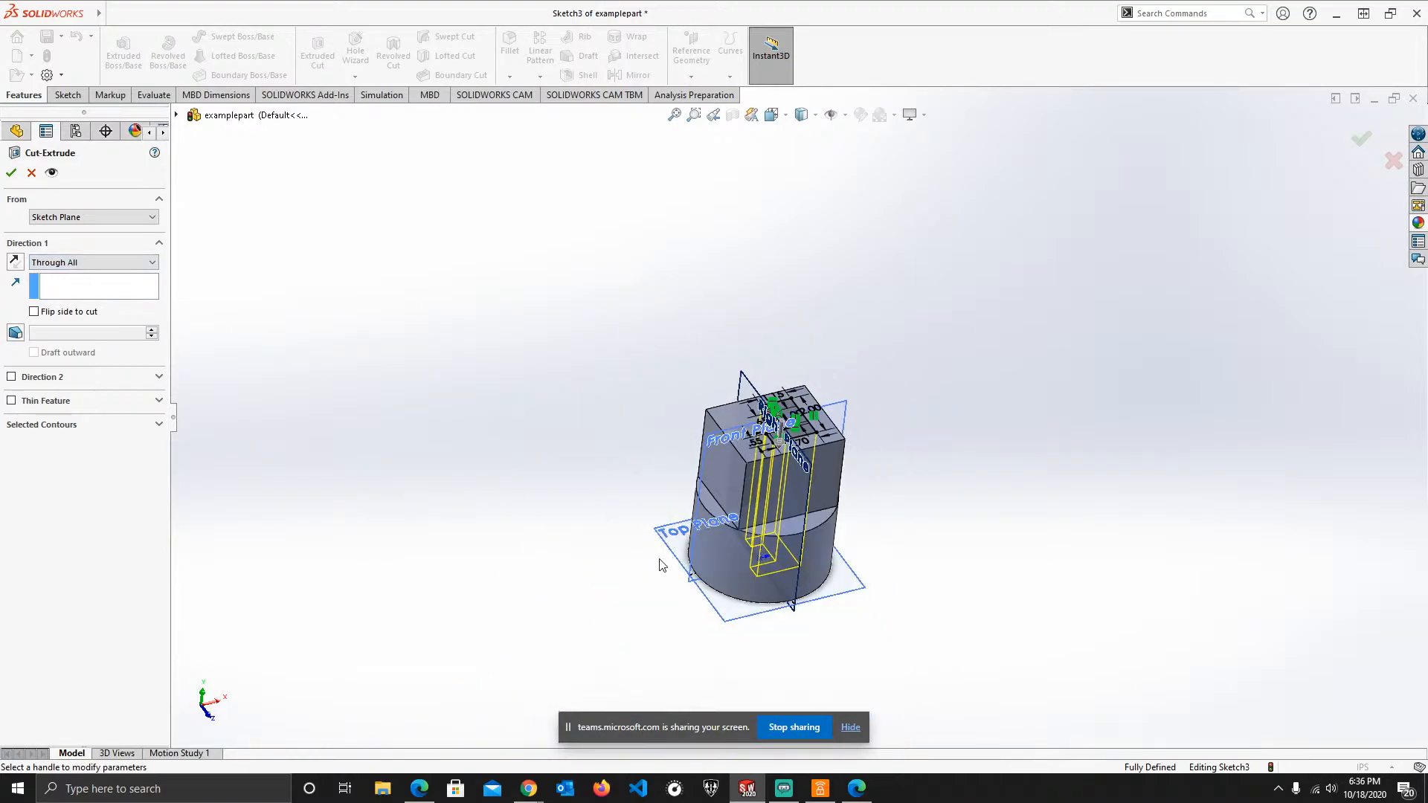
middle_drag(660, 565, 558, 654)
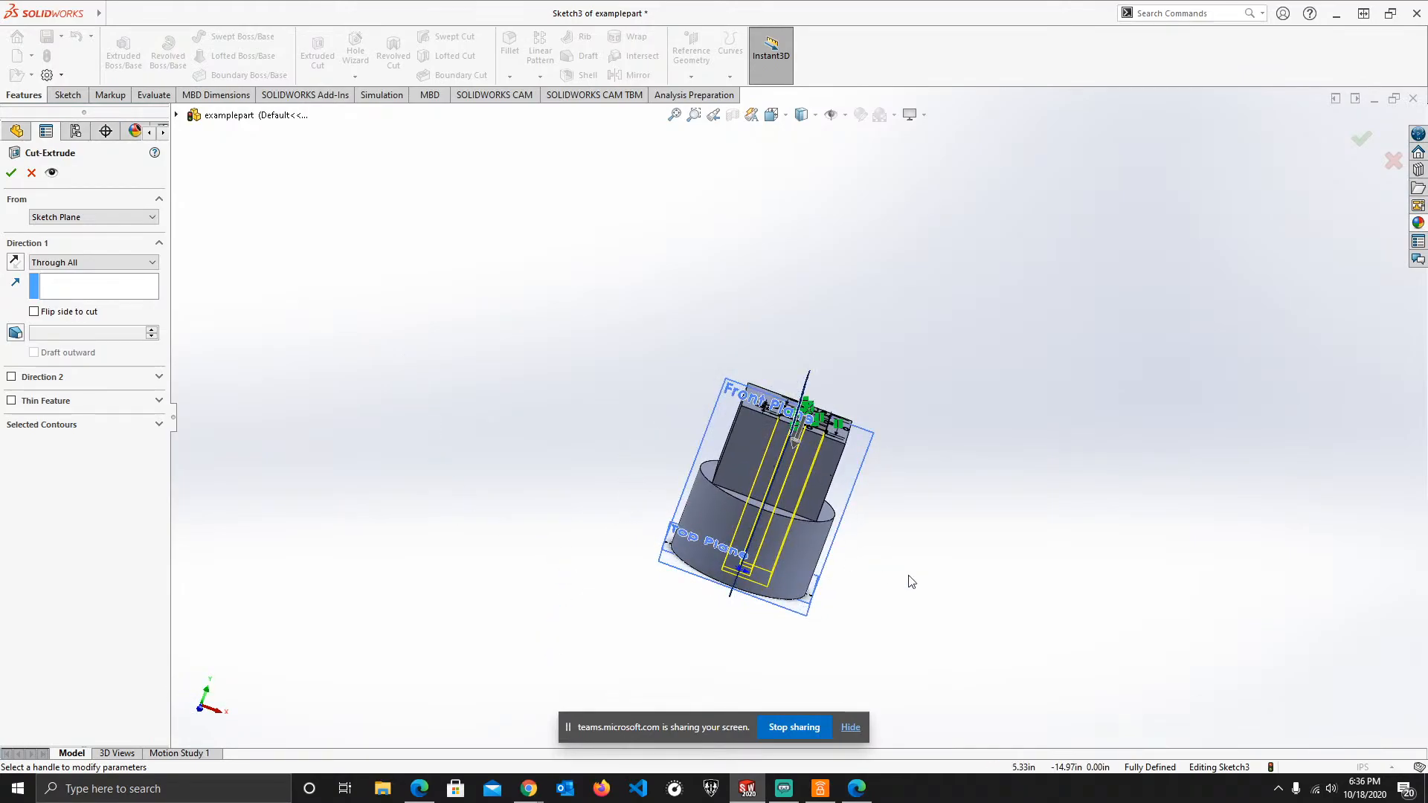
mouse_move(912, 581)
middle_down()
mouse_move(851, 462)
mouse_move(899, 520)
mouse_move(884, 586)
middle_up()
scroll(852, 439, down, 4)
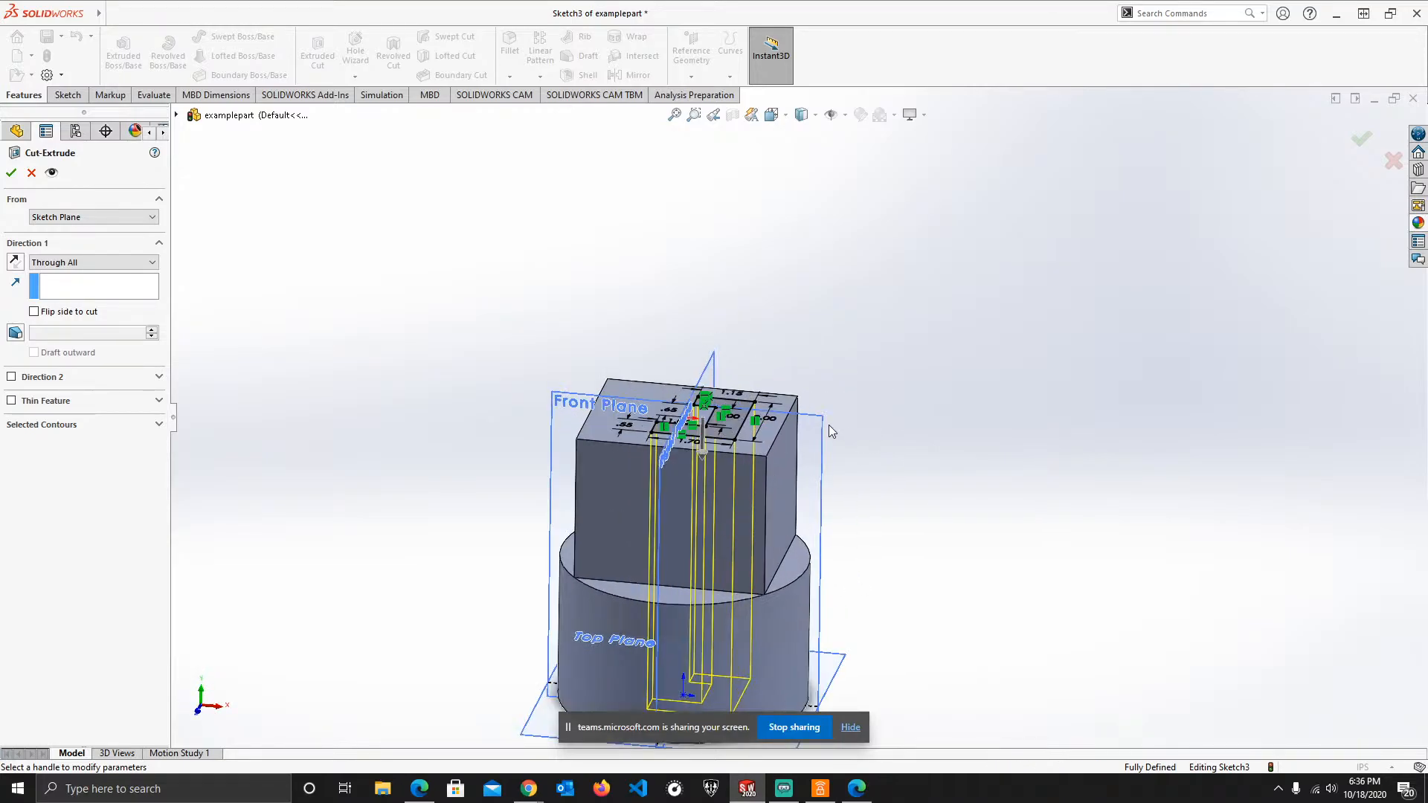
middle_drag(443, 352, 387, 342)
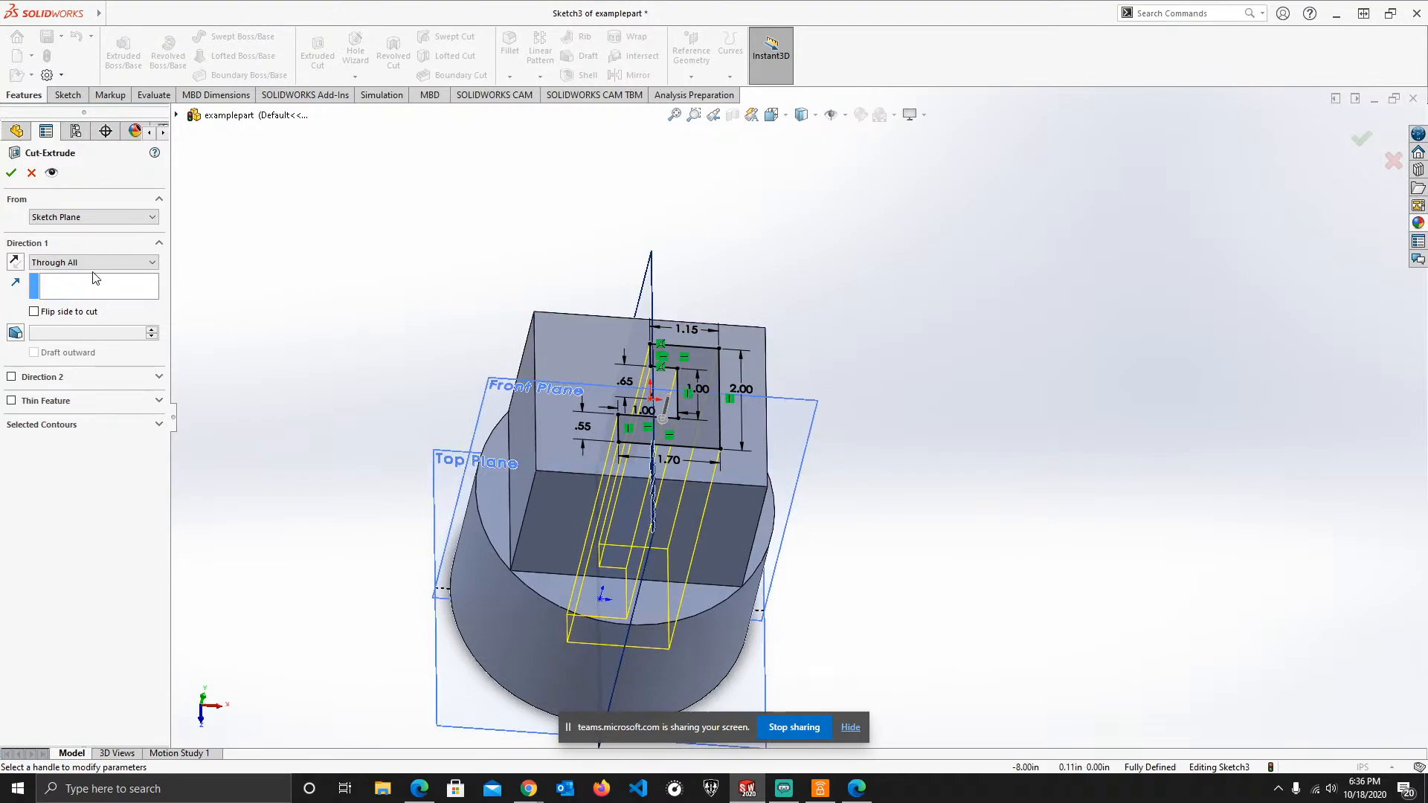
- Try the Through All - Both end condition and the Up To Next end condition for the cut
click(98, 264)
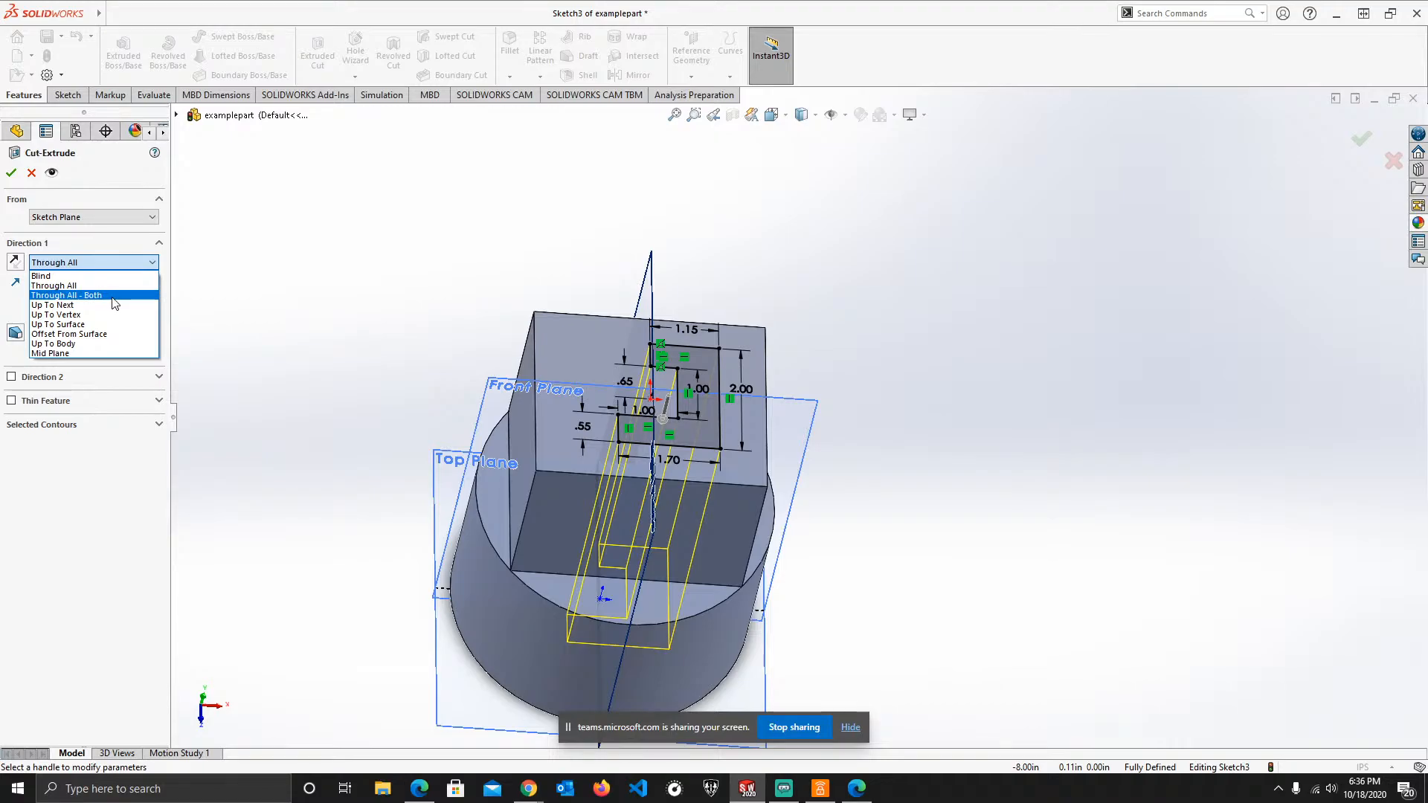
click(112, 296)
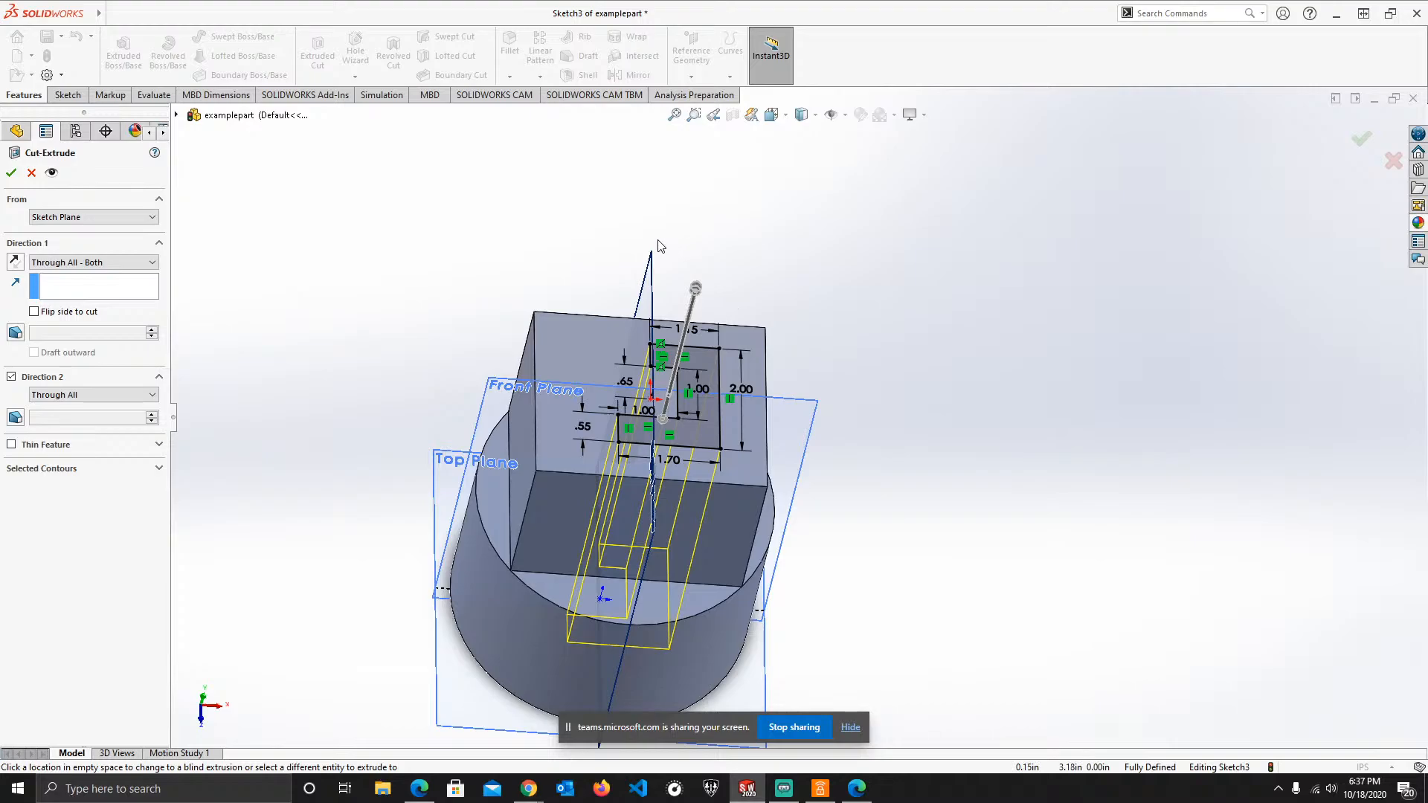
click(66, 264)
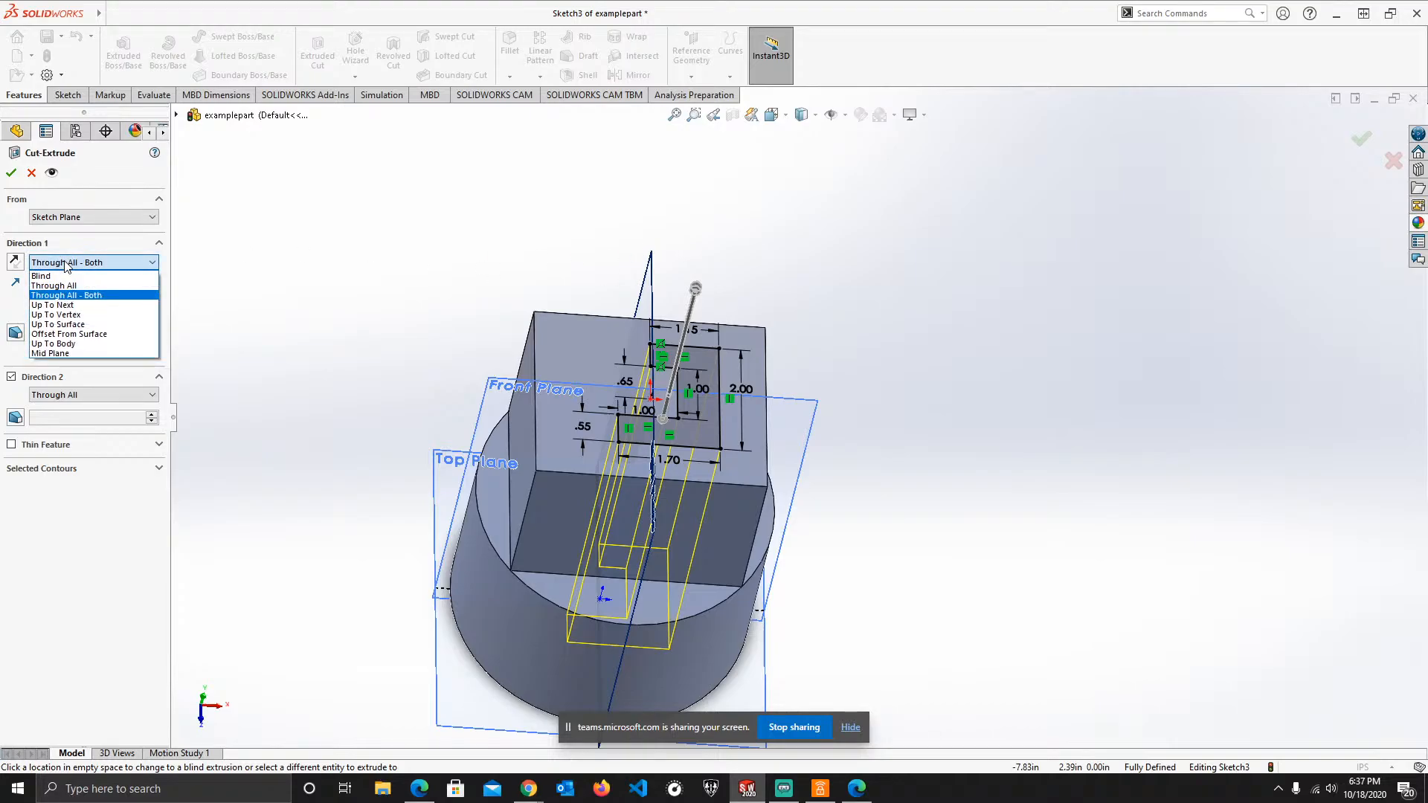
click(87, 306)
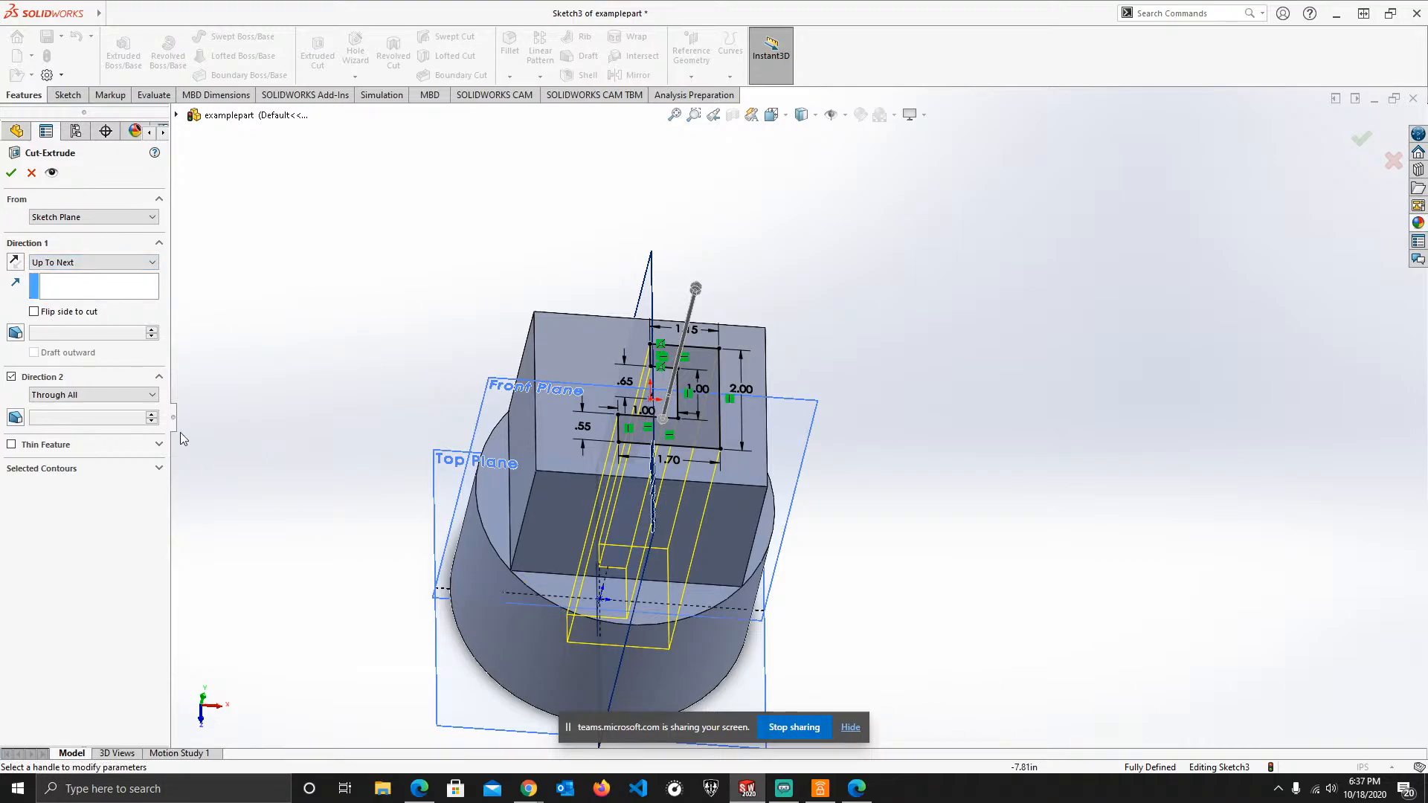
- Return the cut's Direction 1 end condition to Blind at 0.50 in and finish the cut
click(92, 260)
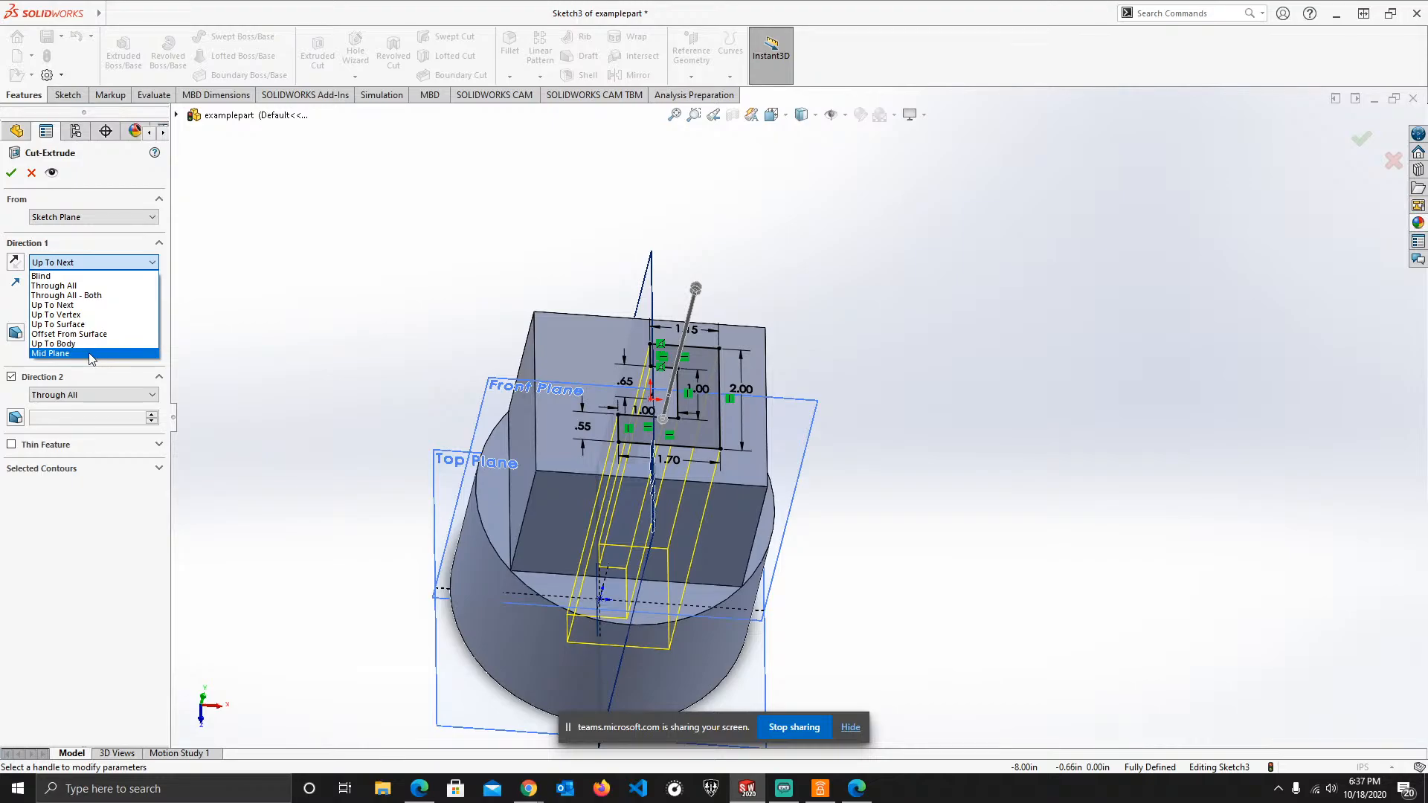
click(55, 277)
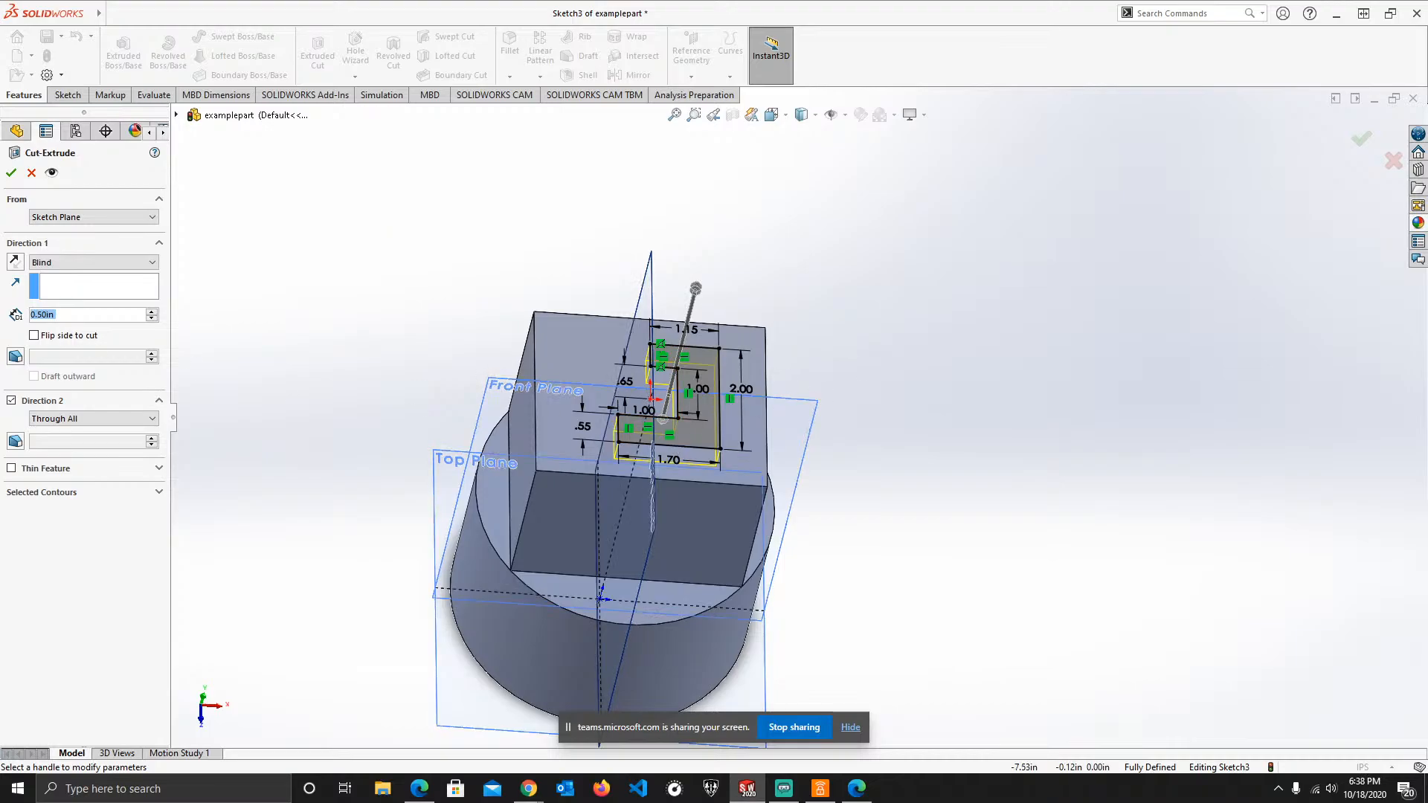
click(11, 171)
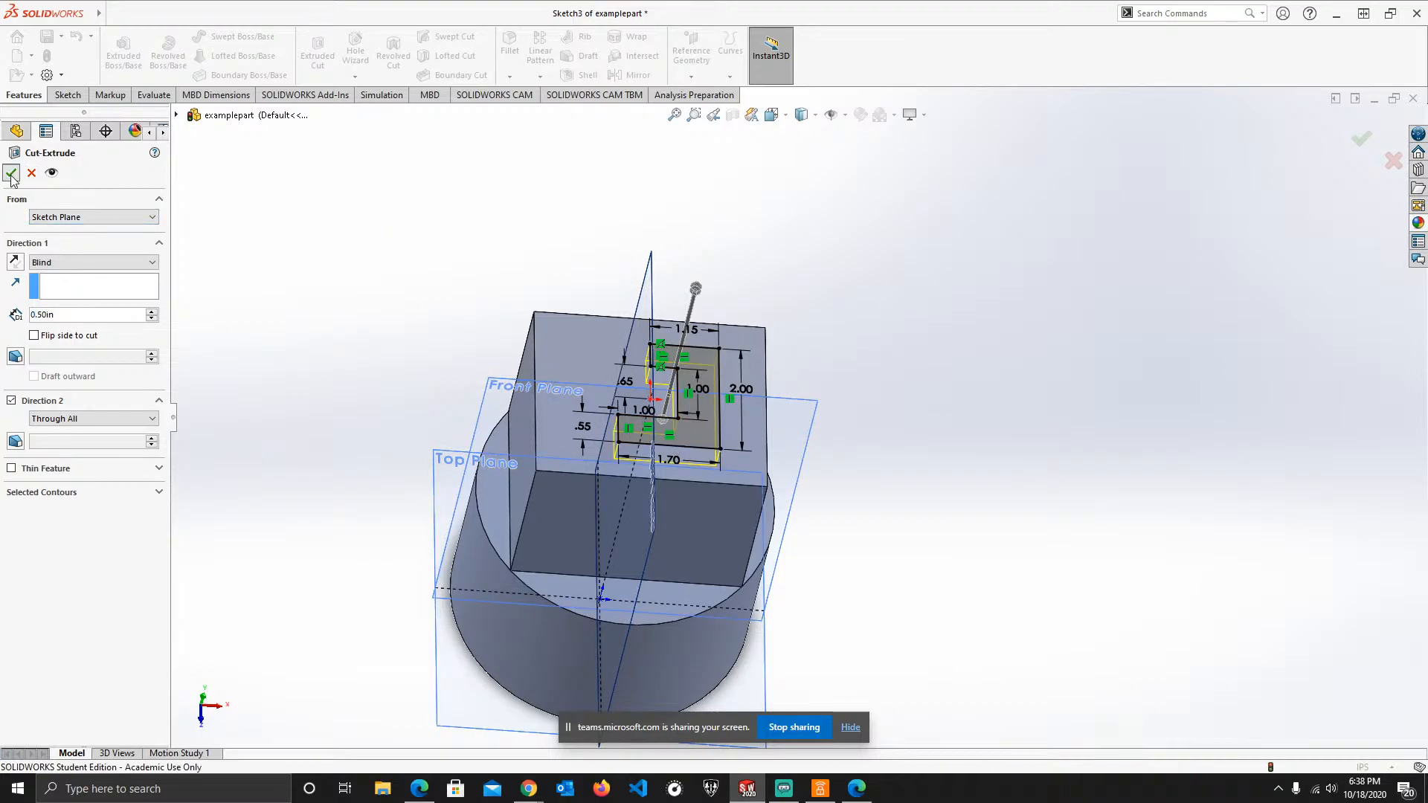
- Examine the stepped cut in the block's top face from several angles and distances
middle_drag(966, 479, 904, 406)
scroll(742, 444, up, 3)
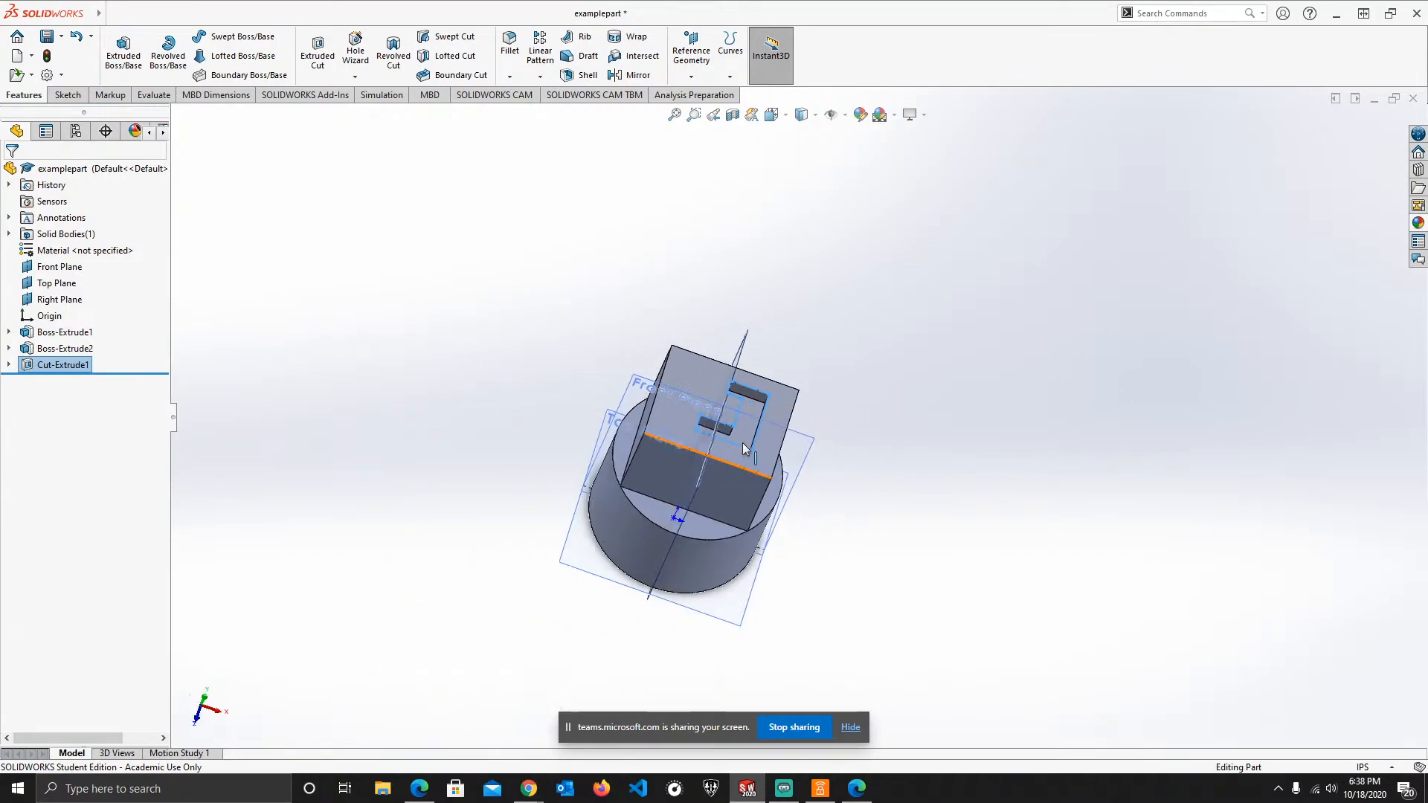
scroll(742, 442, down, 2)
scroll(809, 392, down, 3)
middle_drag(810, 392, 765, 377)
scroll(785, 388, up, 4)
middle_drag(768, 431, 811, 401)
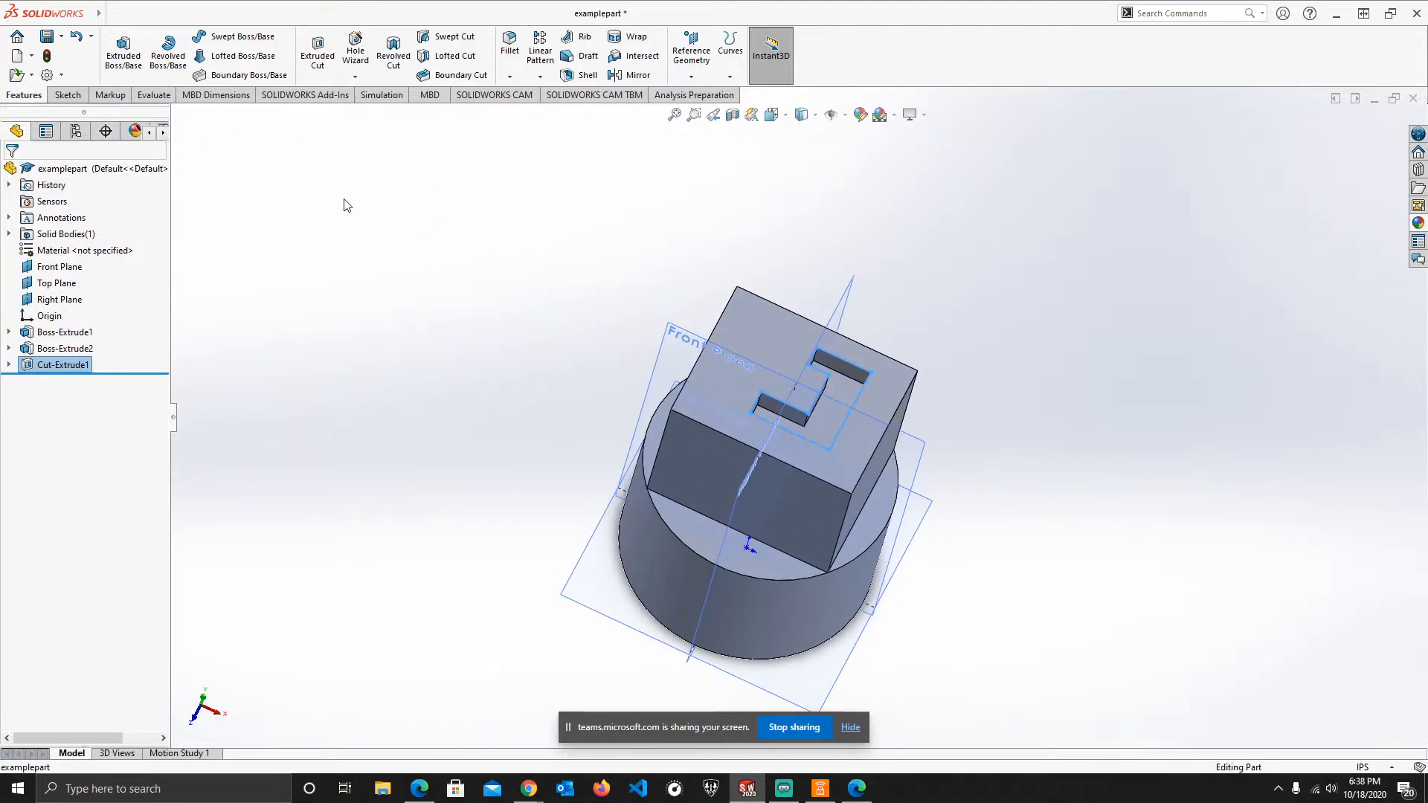
- Start a new sketch on the block's top face with the Straight Slot tool
click(67, 94)
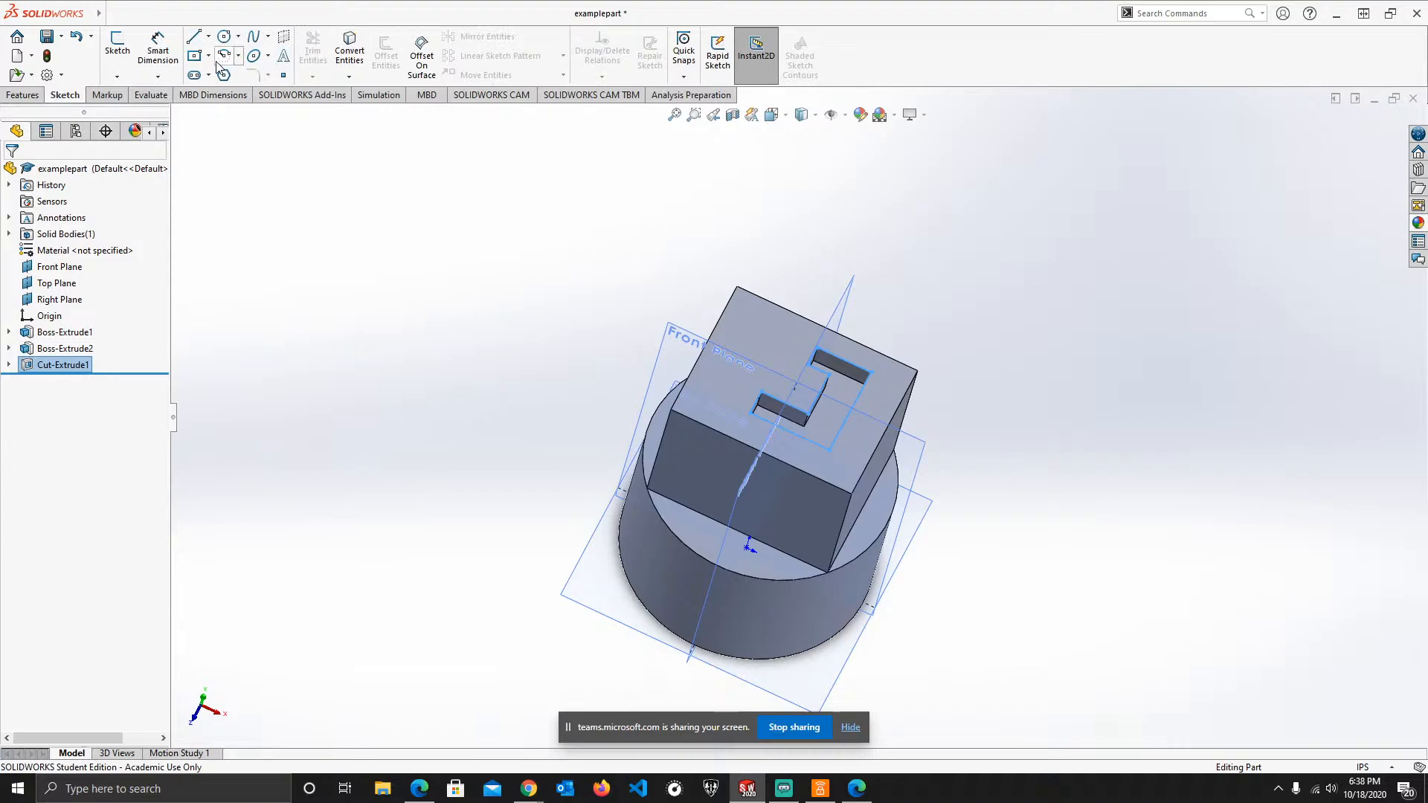
click(210, 37)
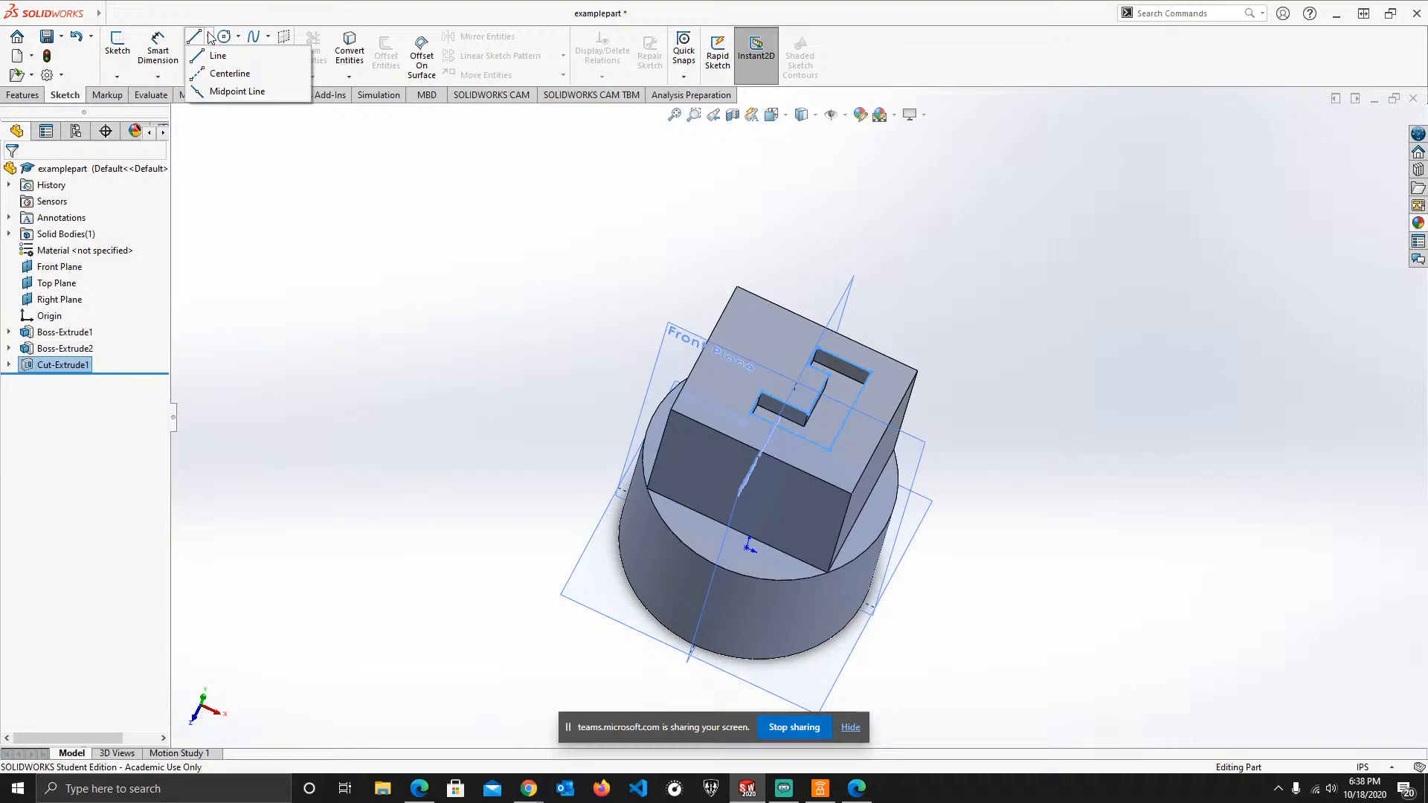
mouse_move(239, 38)
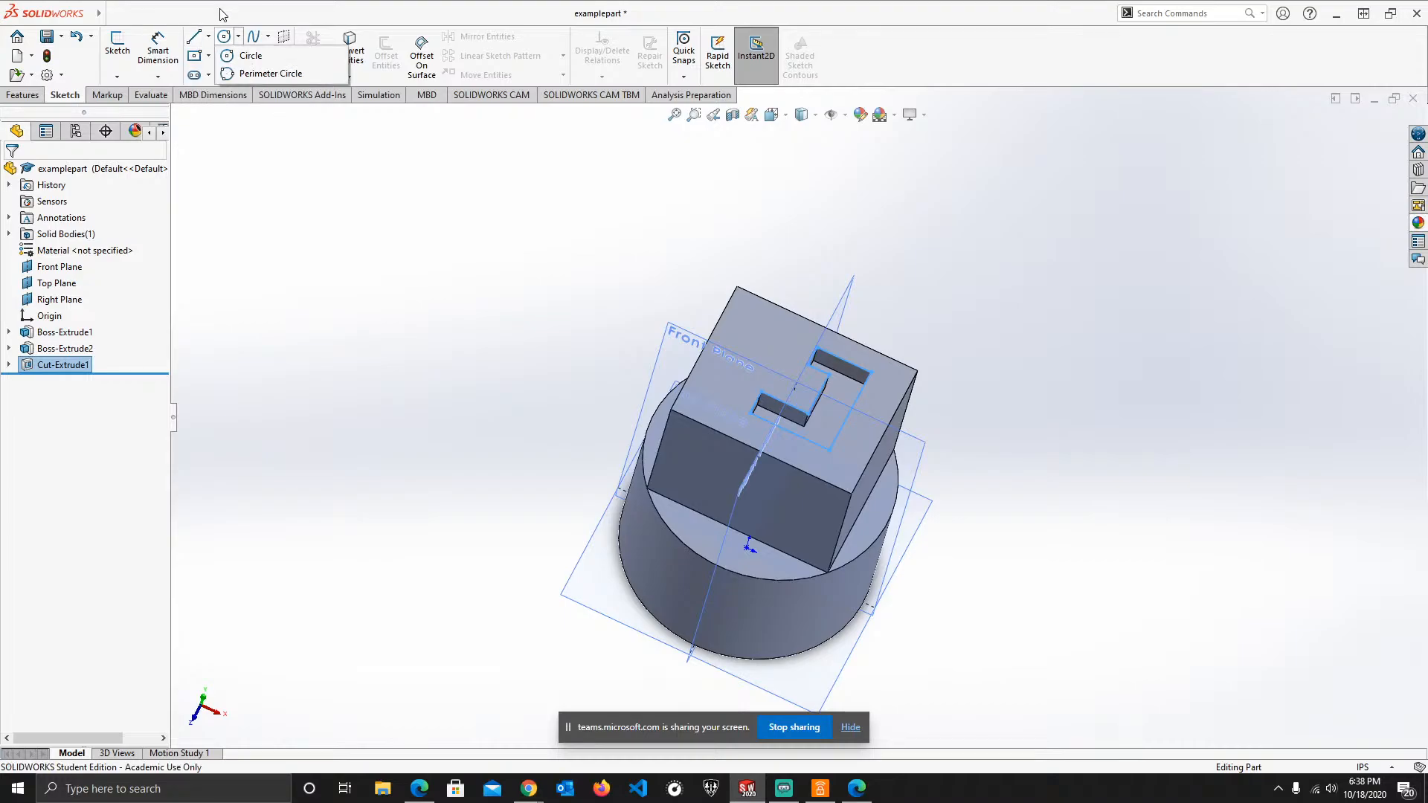
click(209, 76)
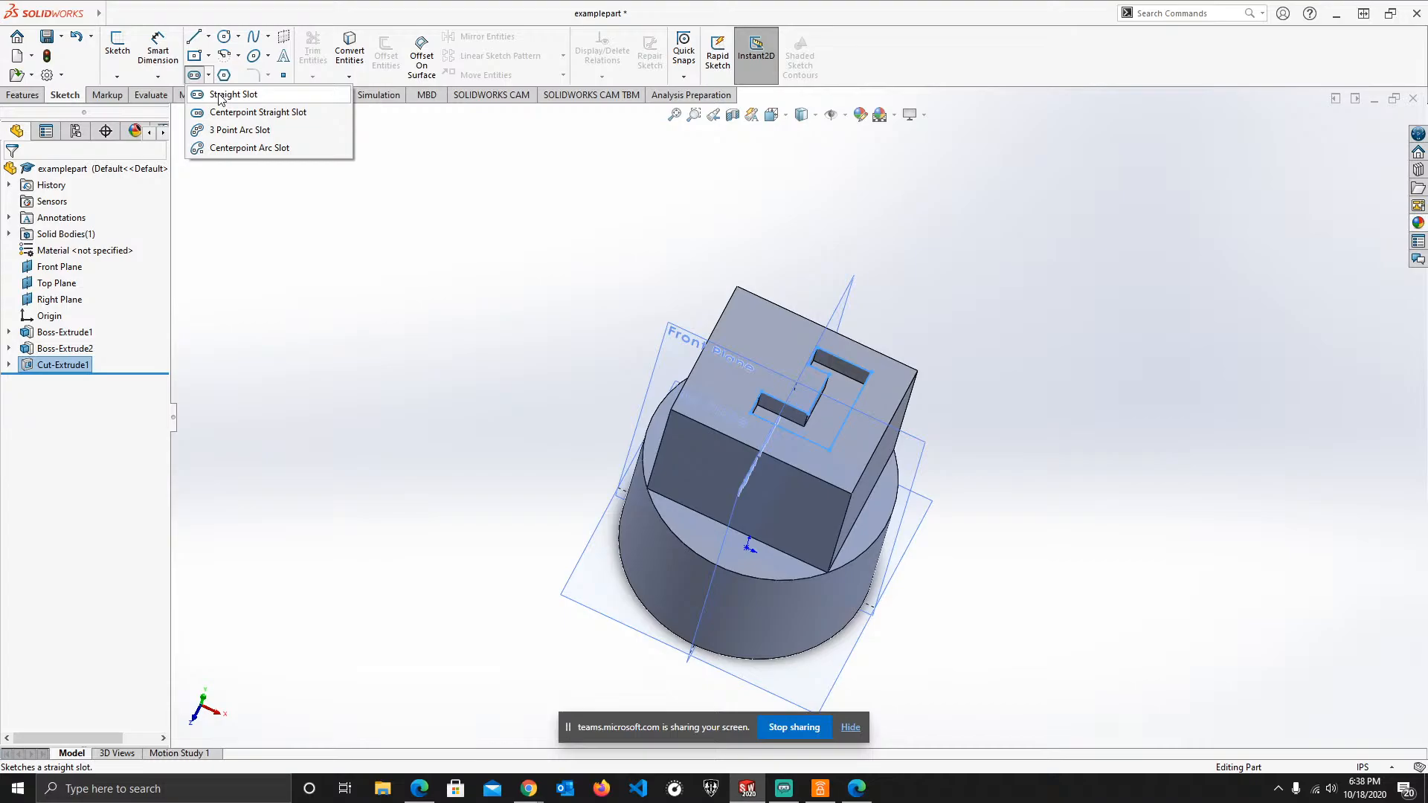
click(220, 99)
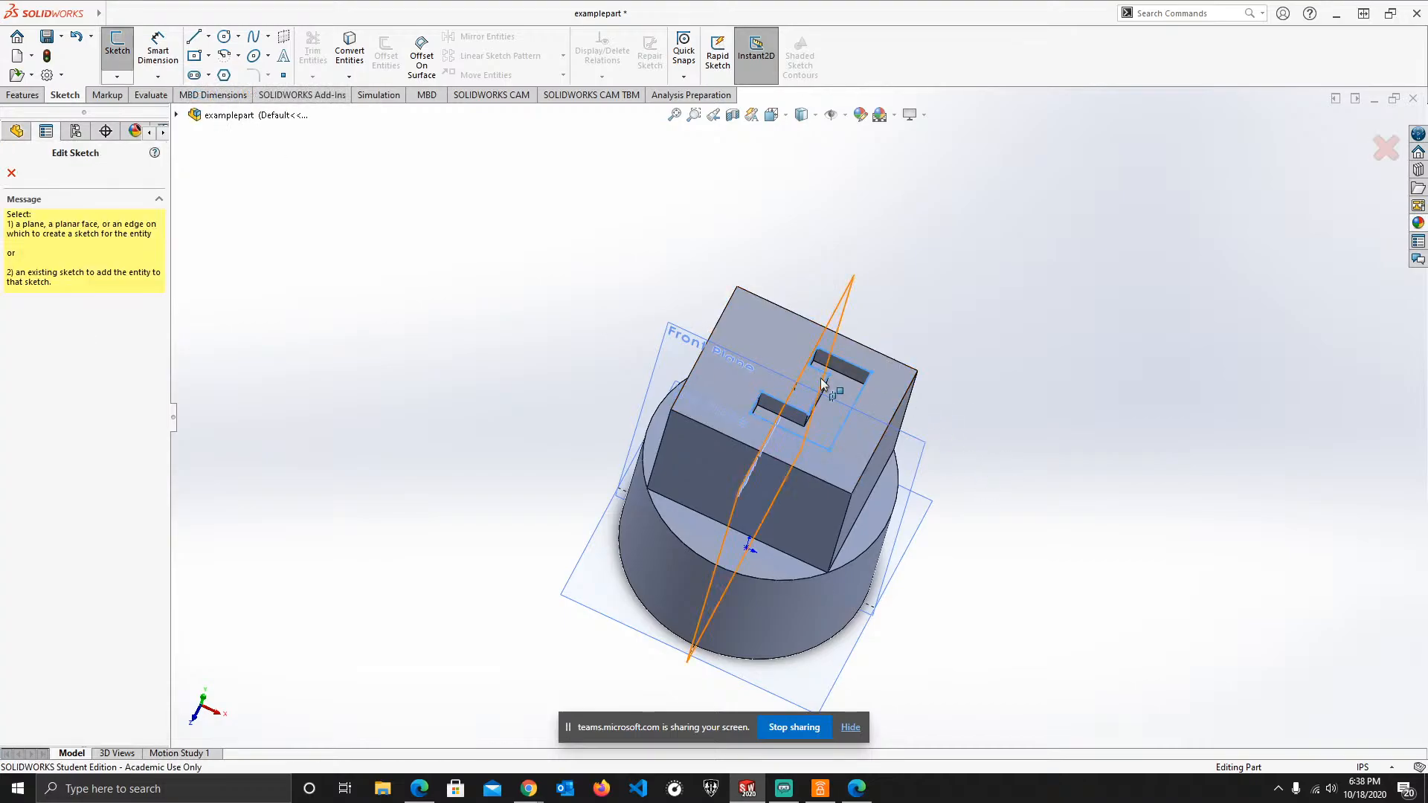
scroll(801, 398, up, 2)
scroll(802, 398, down, 5)
middle_drag(801, 398, 755, 513)
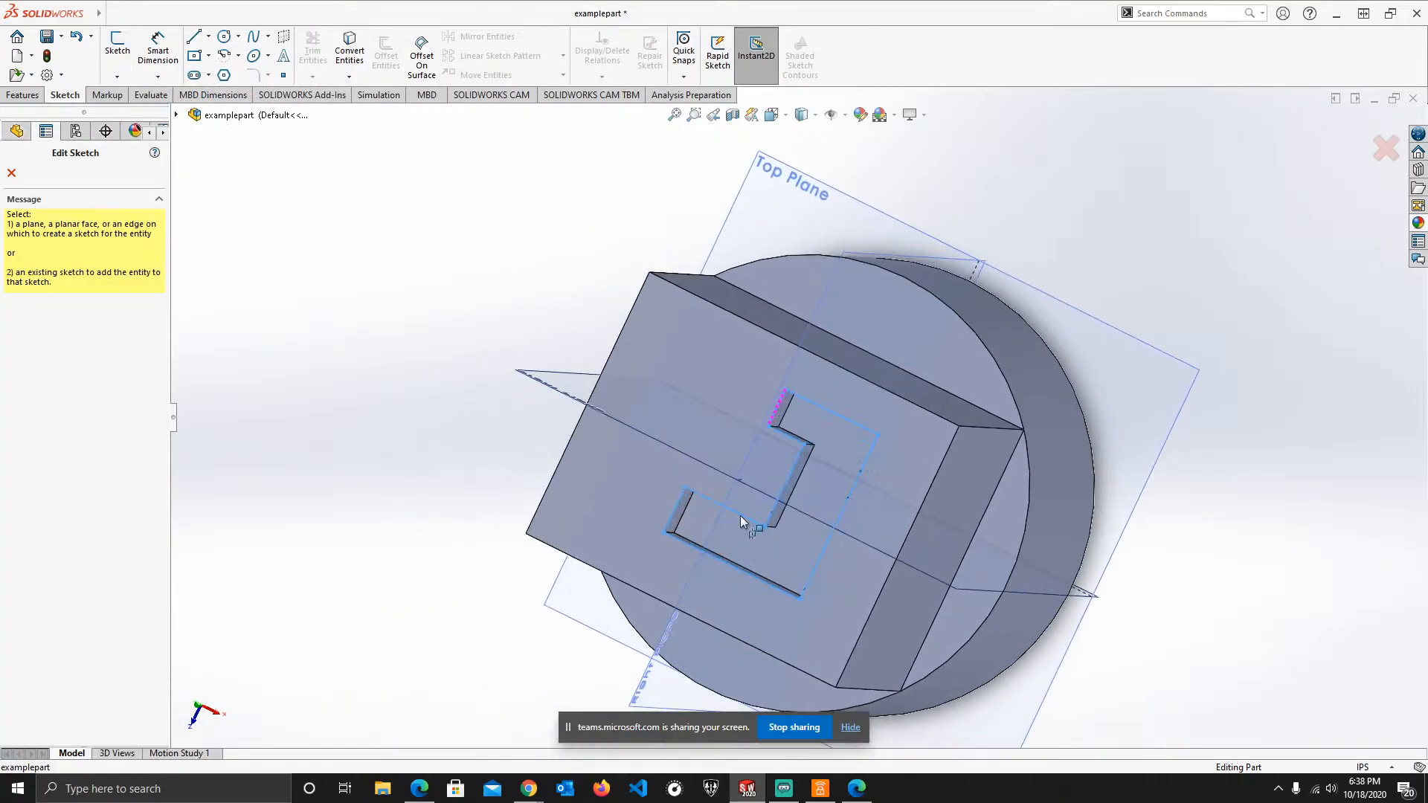
click(720, 381)
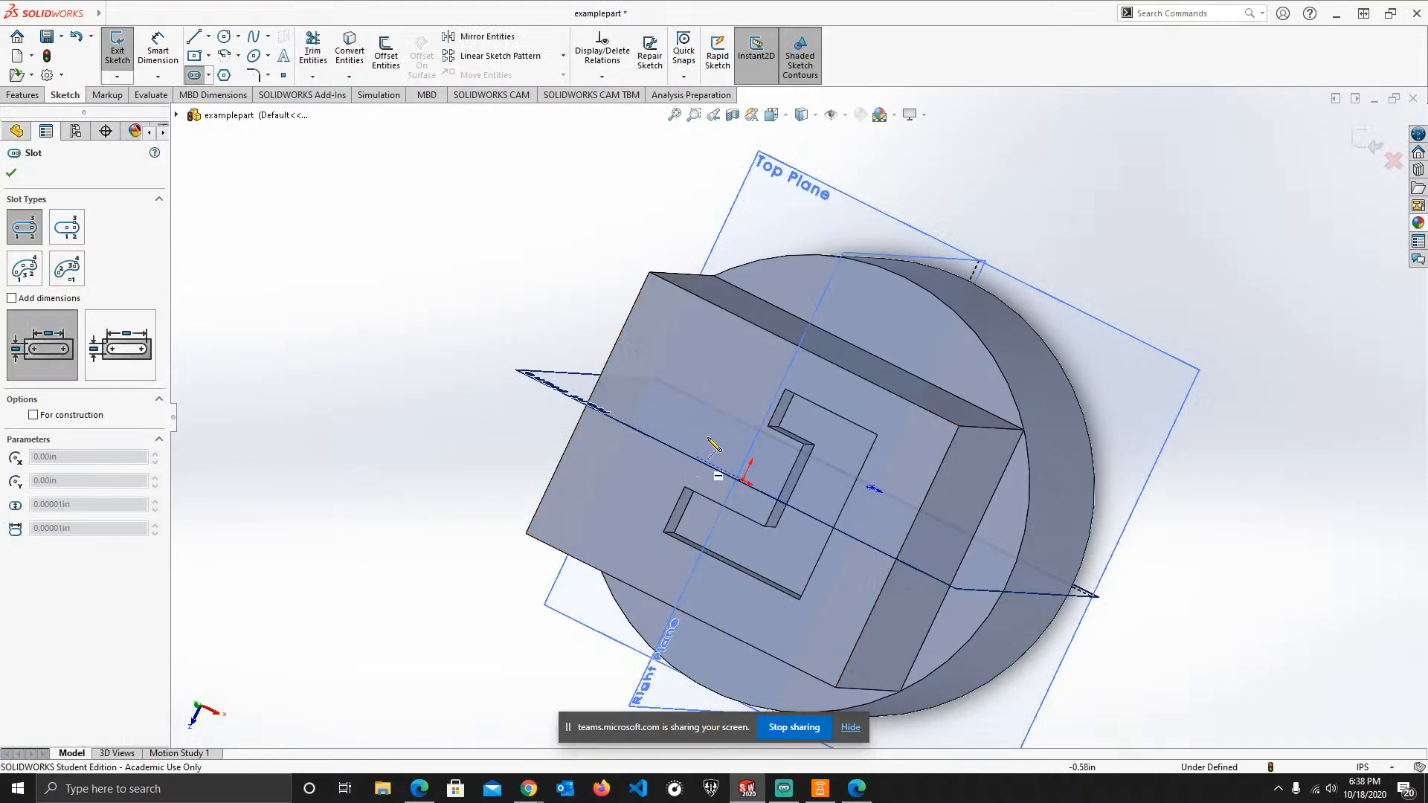
- Draw a vertical straight slot beside the stepped cut, about 1.27 in between arc centers and 0.82 in wide, and leave the tool
click(648, 449)
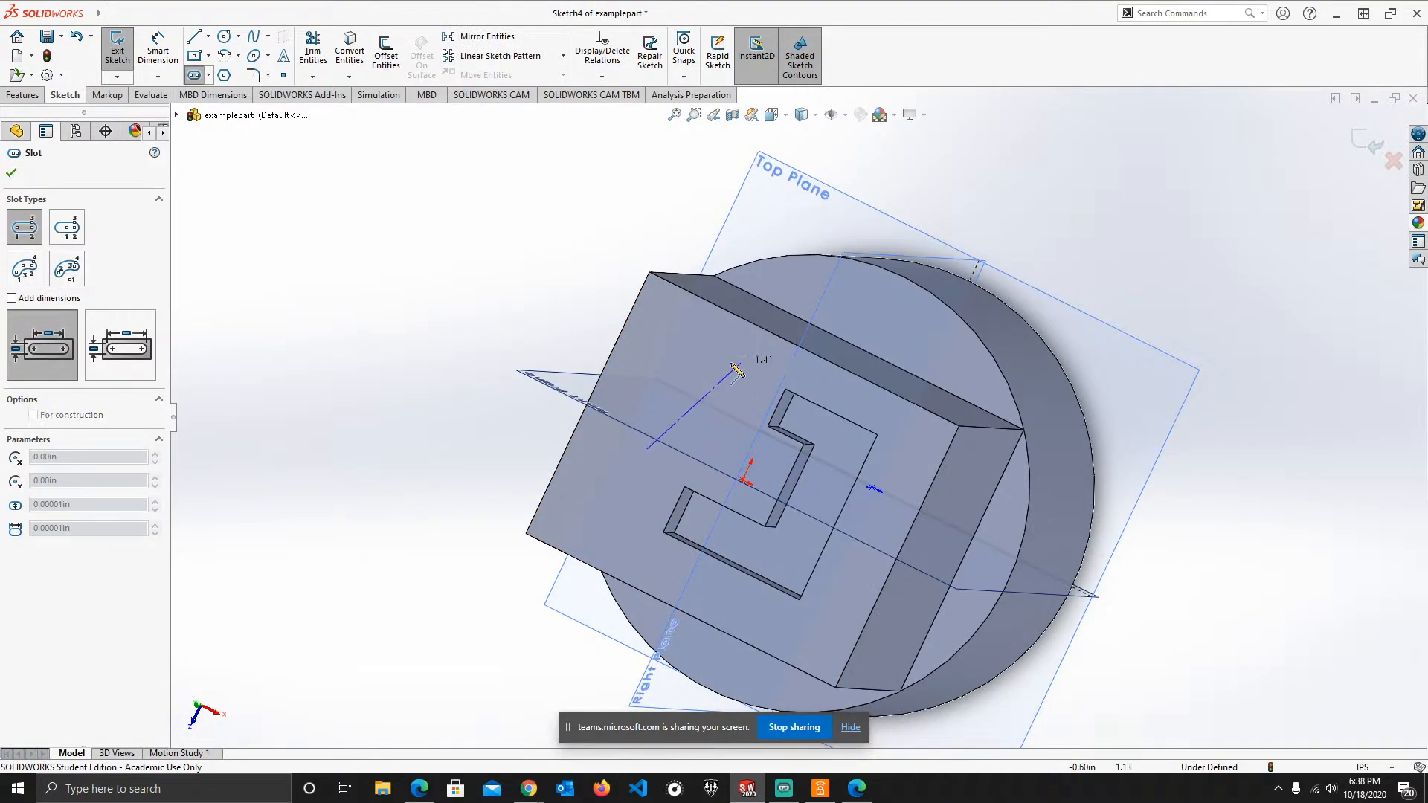
click(697, 344)
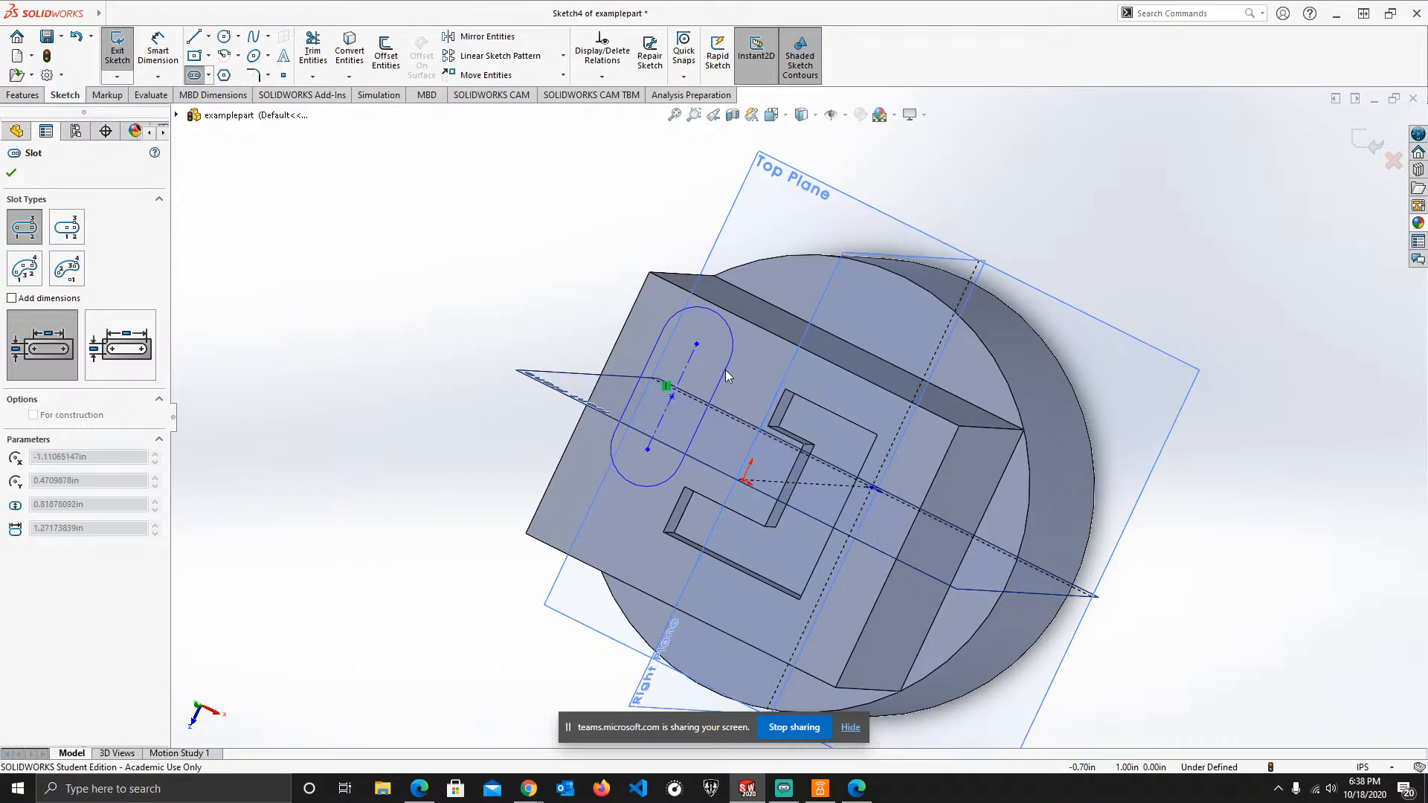
click(725, 369)
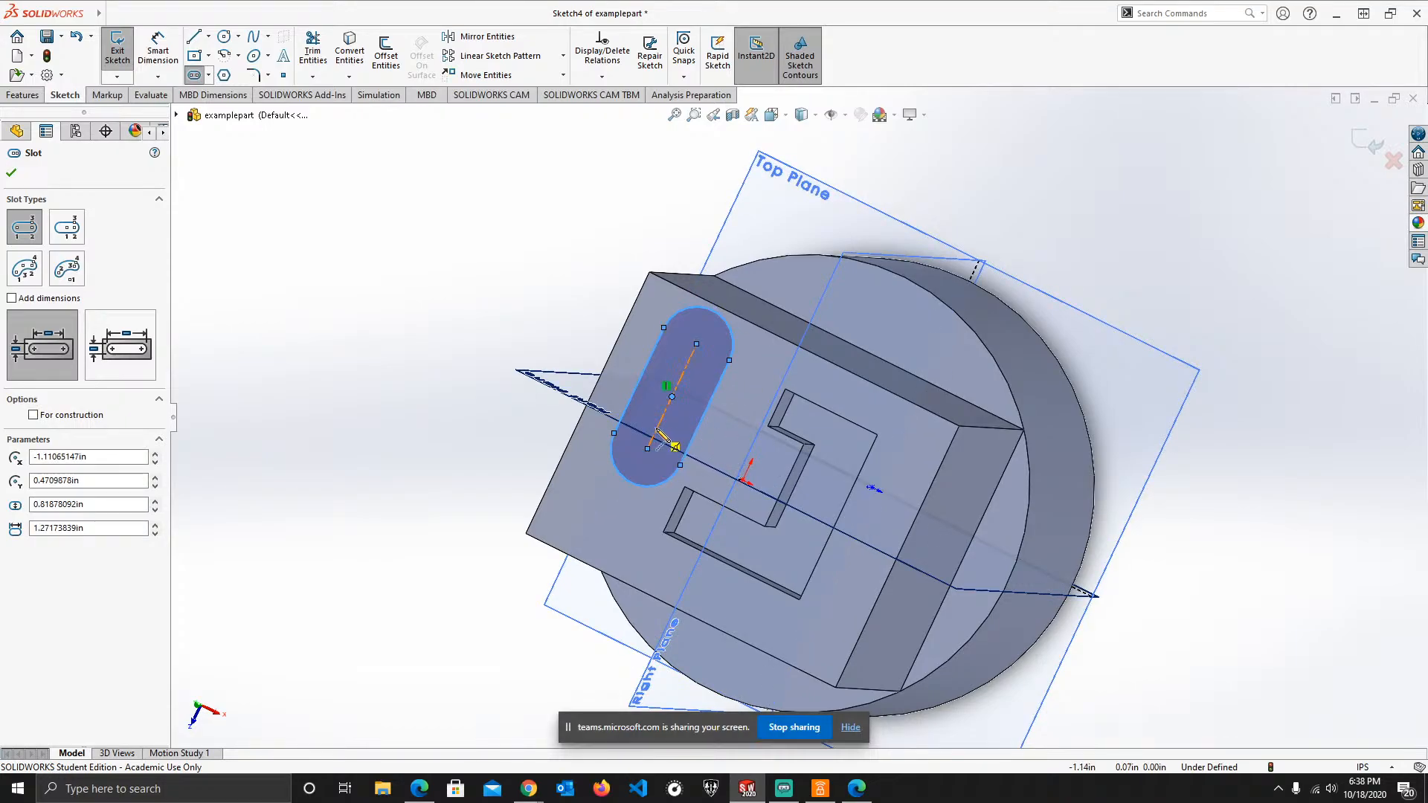
middle_drag(664, 434, 753, 392)
scroll(838, 445, up, 2)
scroll(798, 470, down, 3)
scroll(799, 472, down, 2)
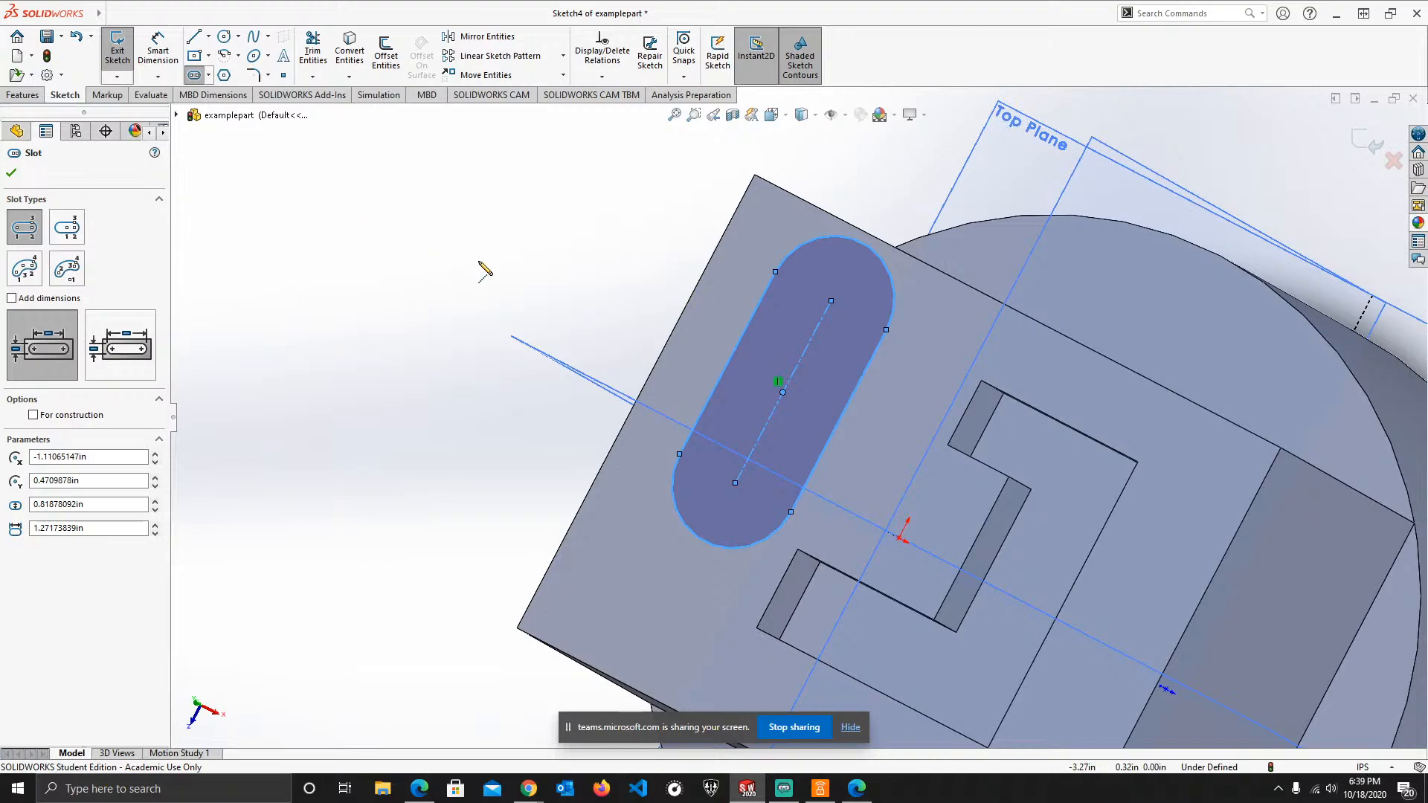
key(Escape)
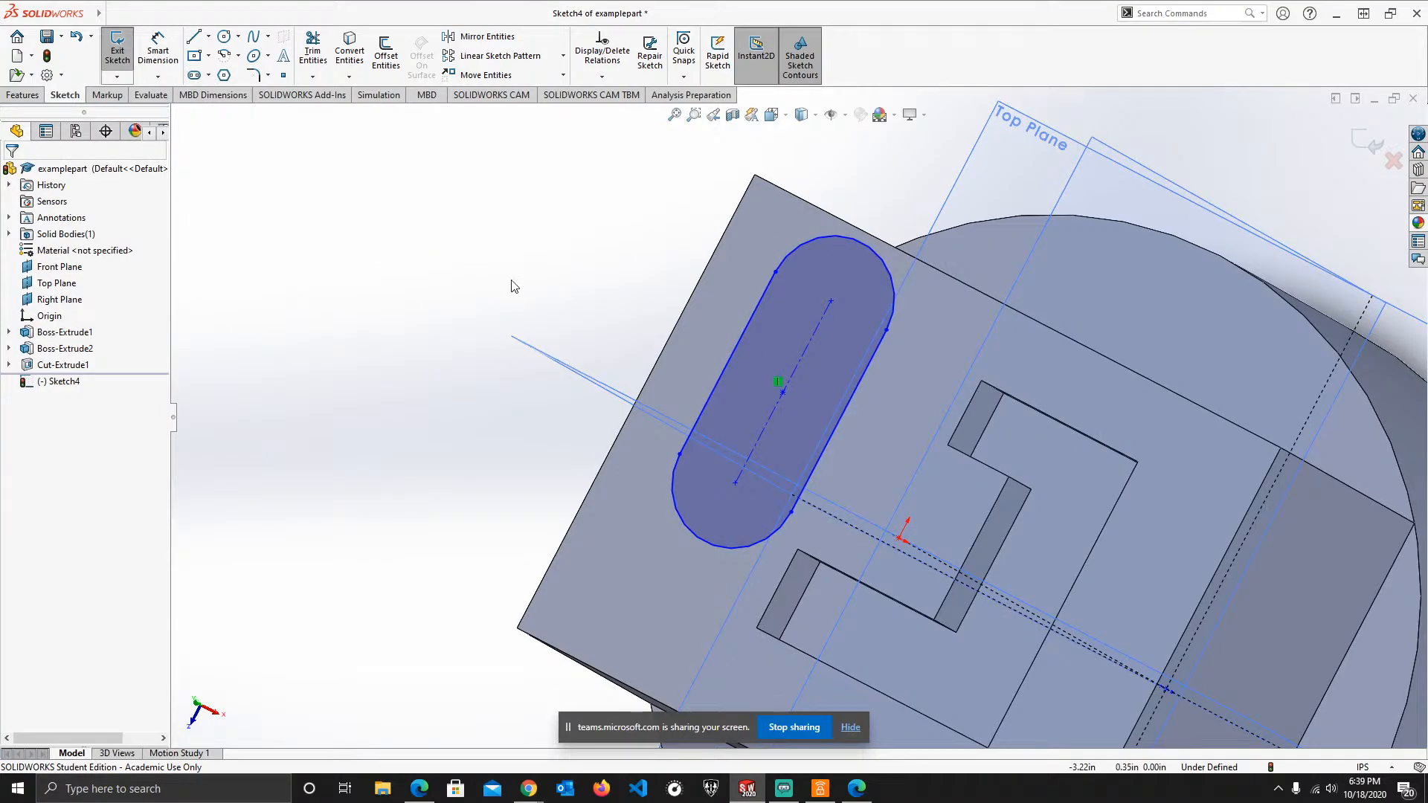
- Delete the straight slot from the sketch on the block's top face
click(774, 309)
key(Delete)
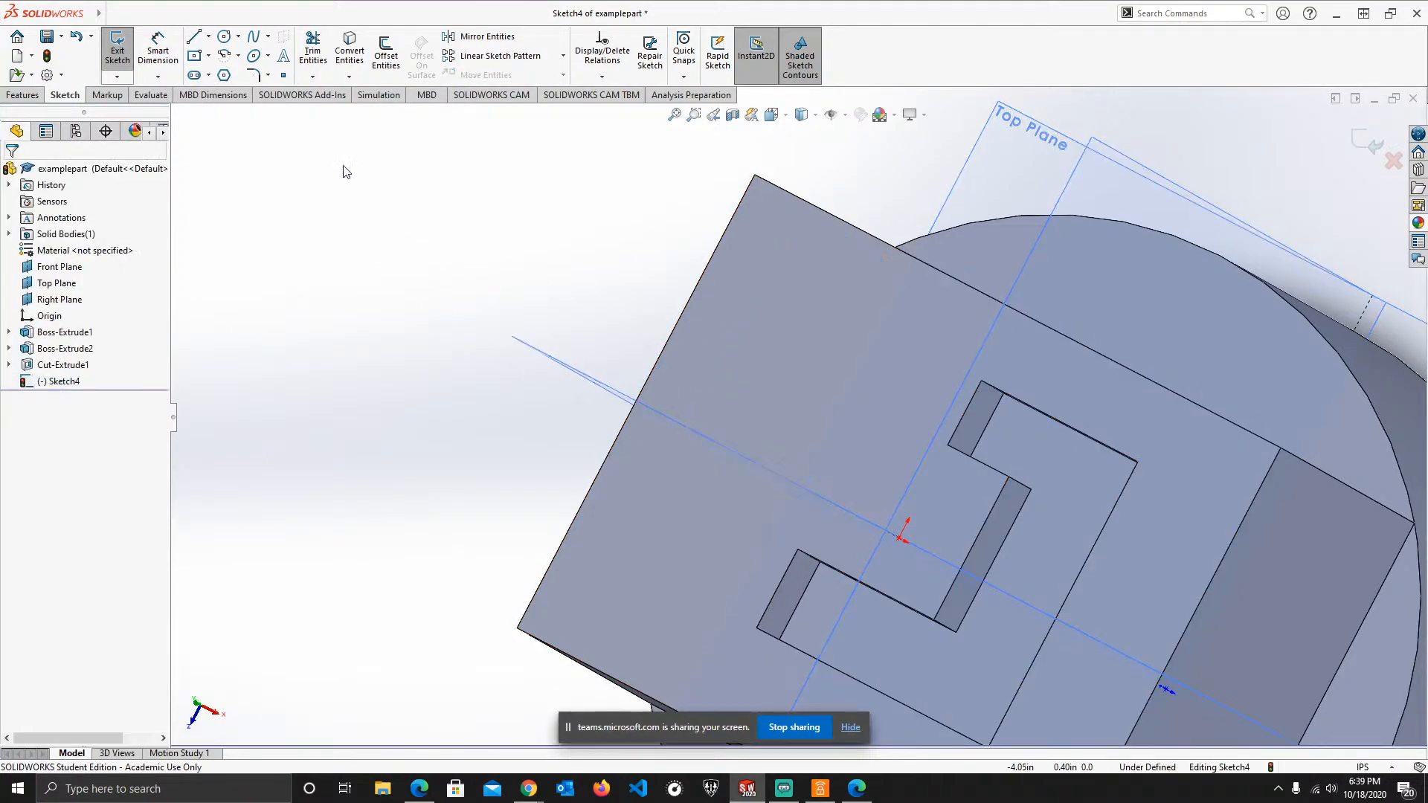
- Draw a six-sided polygon beside the stepped cut with an inscribed circle about 0.79 in in diameter, and leave the tool
click(226, 84)
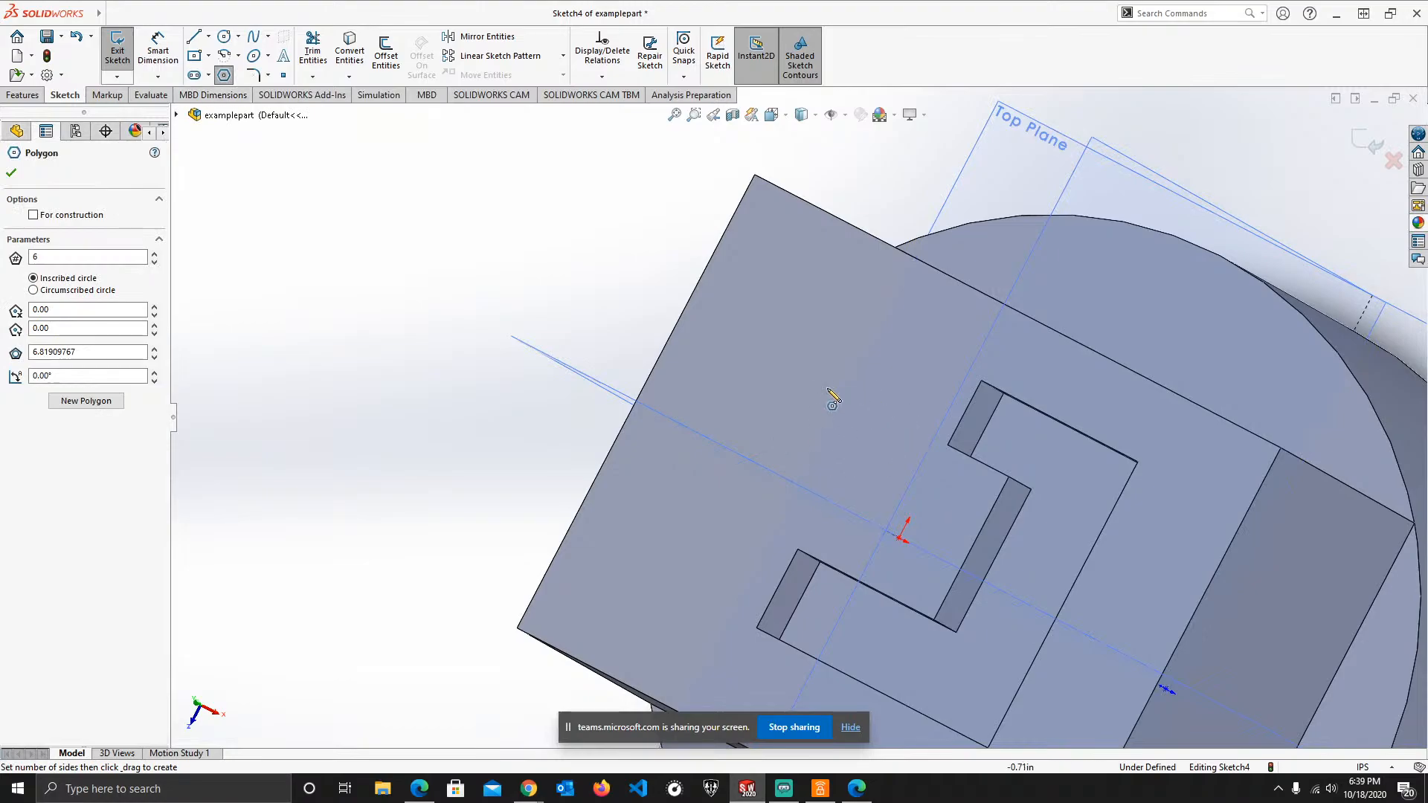
click(764, 353)
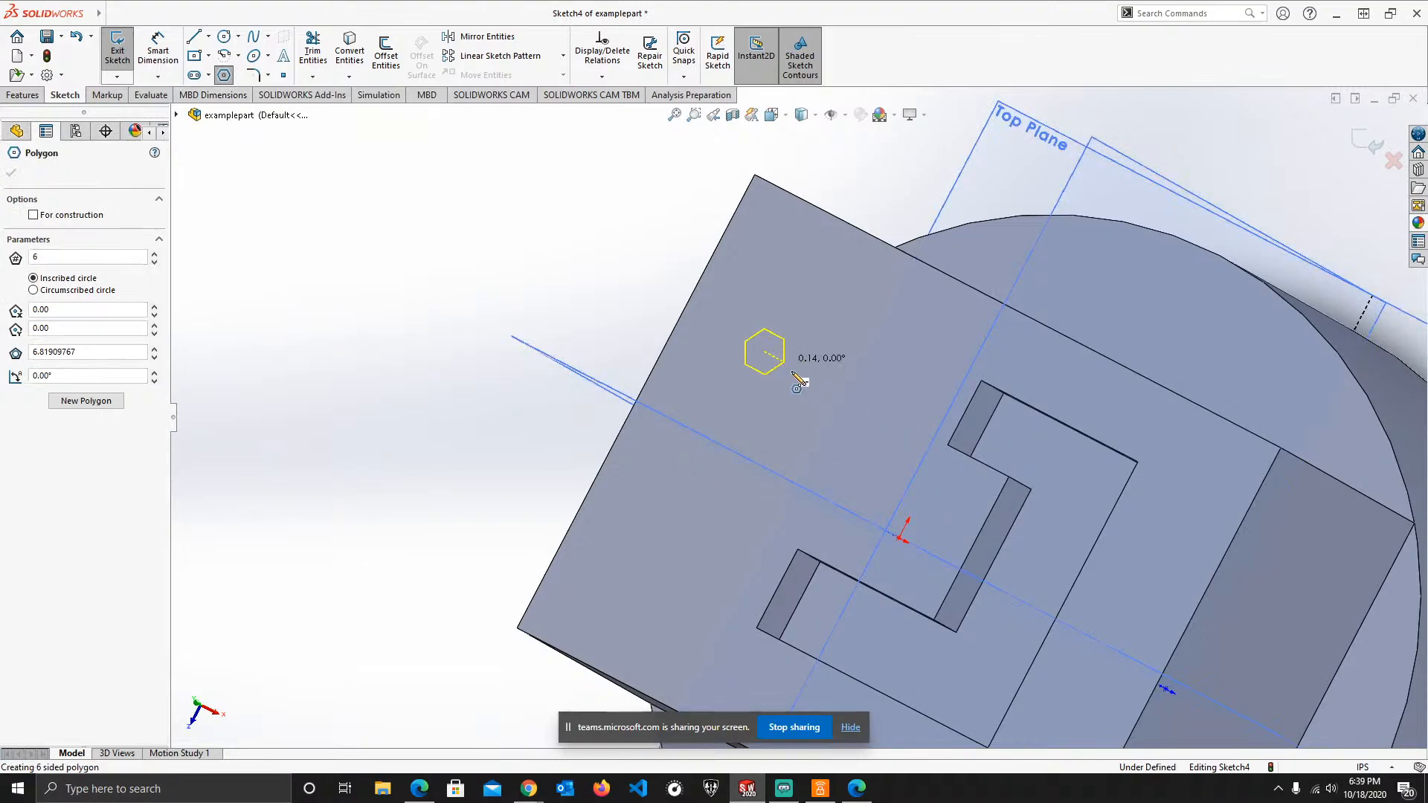
click(801, 413)
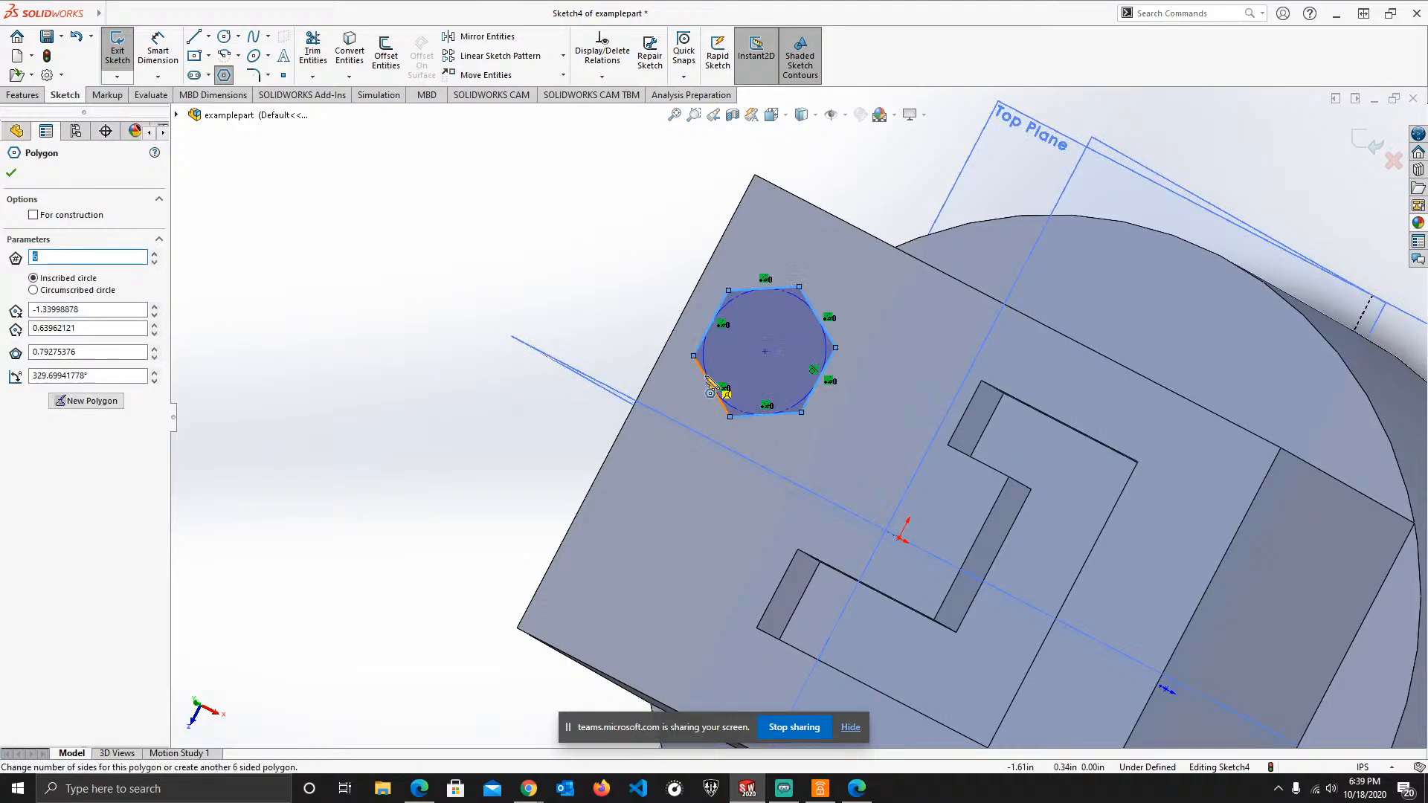
key(Escape)
- Select all six sides of the hexagon and delete it from the sketch
click(791, 360)
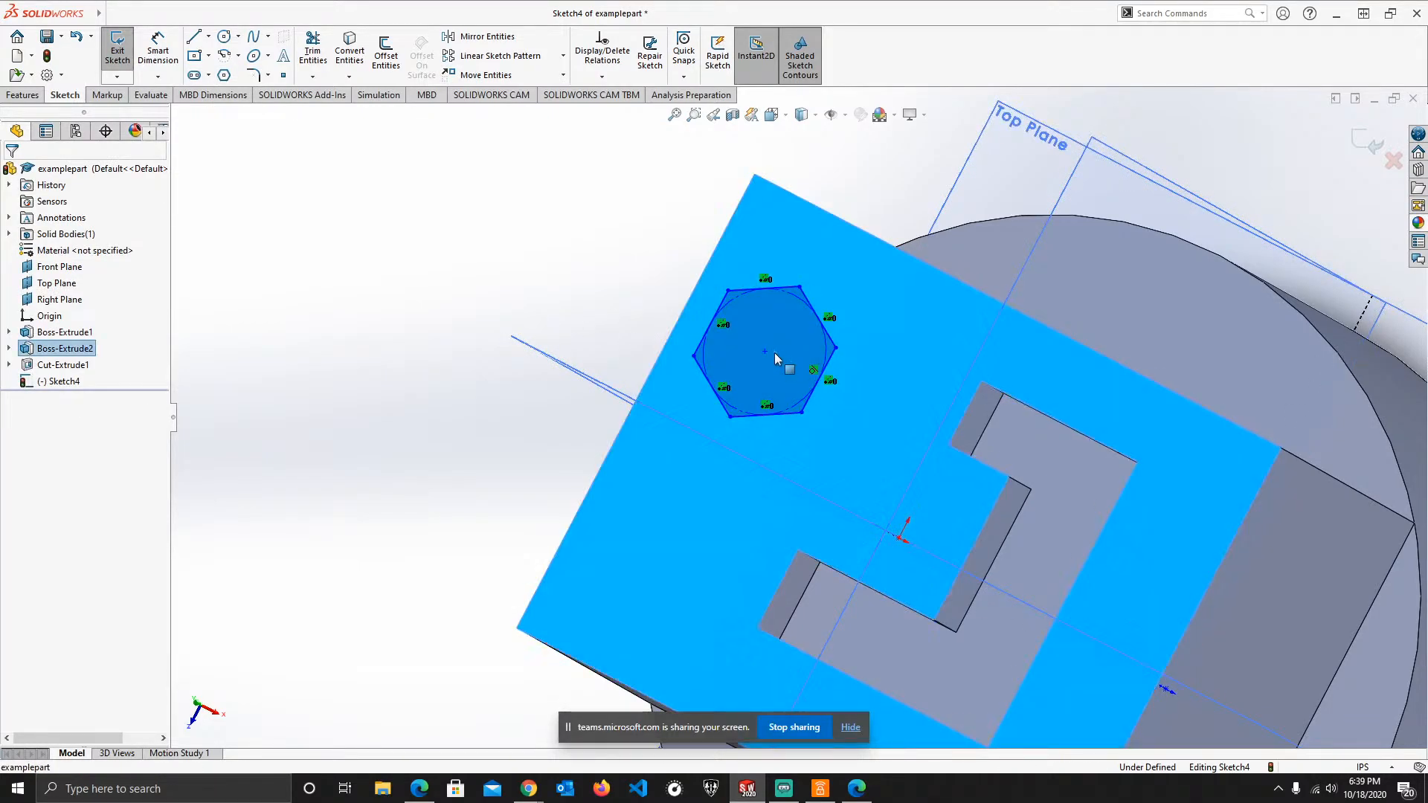
key(Escape)
click(756, 305)
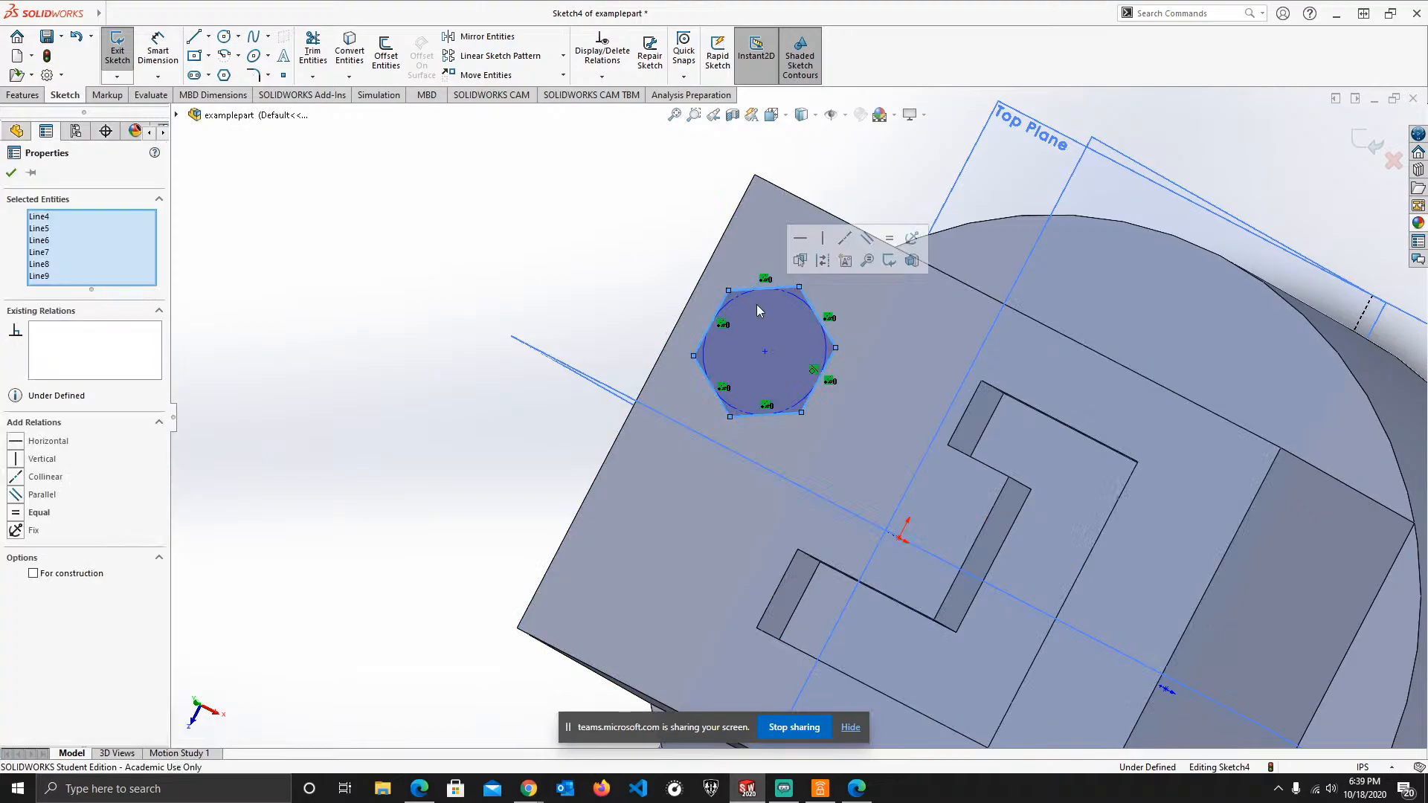
key(Delete)
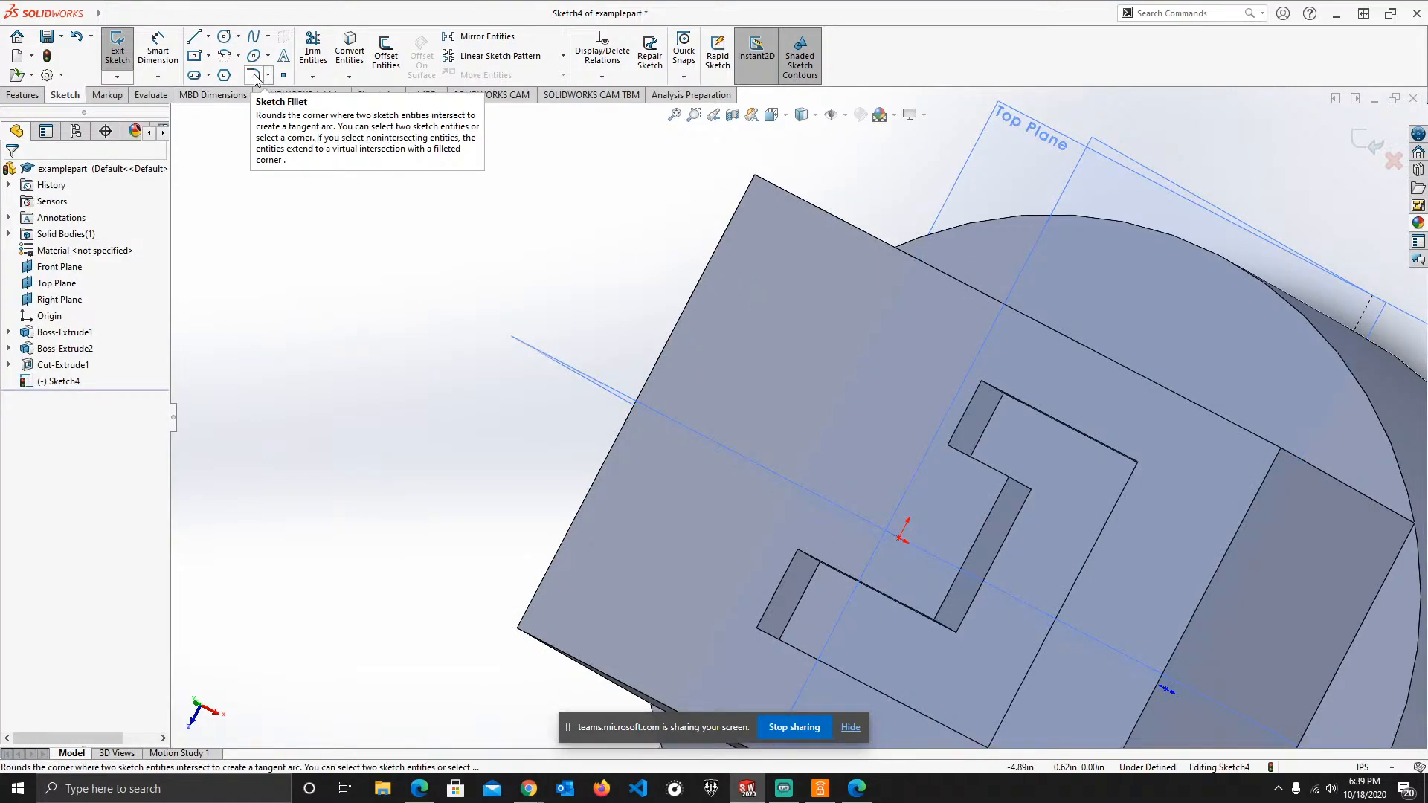
- Examine the block and cylinder from several angles, checking the cylinder's upper circular edge and the exposed top face beside the block
middle_drag(837, 460, 1150, 533)
mouse_move(960, 492)
middle_down()
mouse_move(1018, 372)
mouse_move(1006, 516)
mouse_move(962, 457)
mouse_move(815, 486)
middle_up()
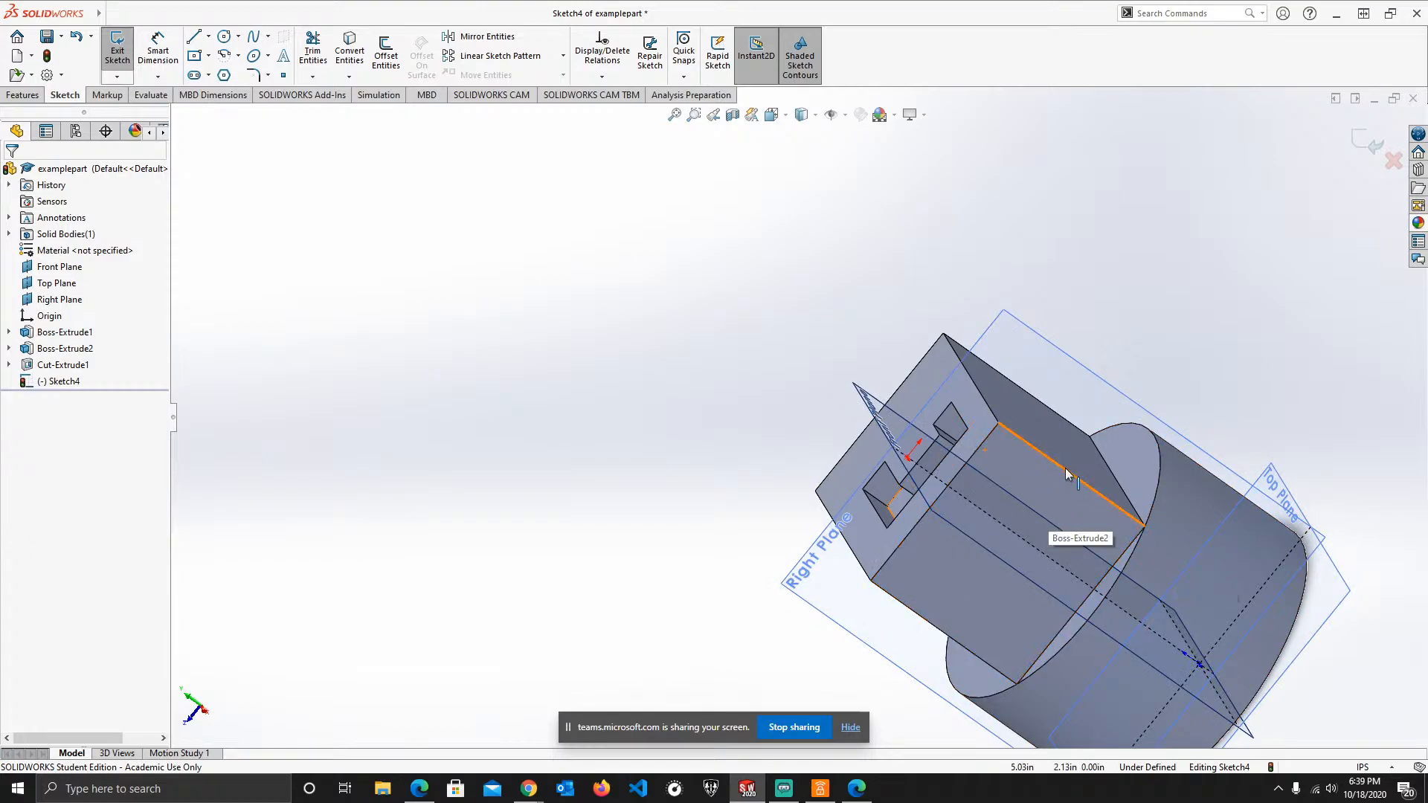
middle_drag(1062, 464, 1180, 307)
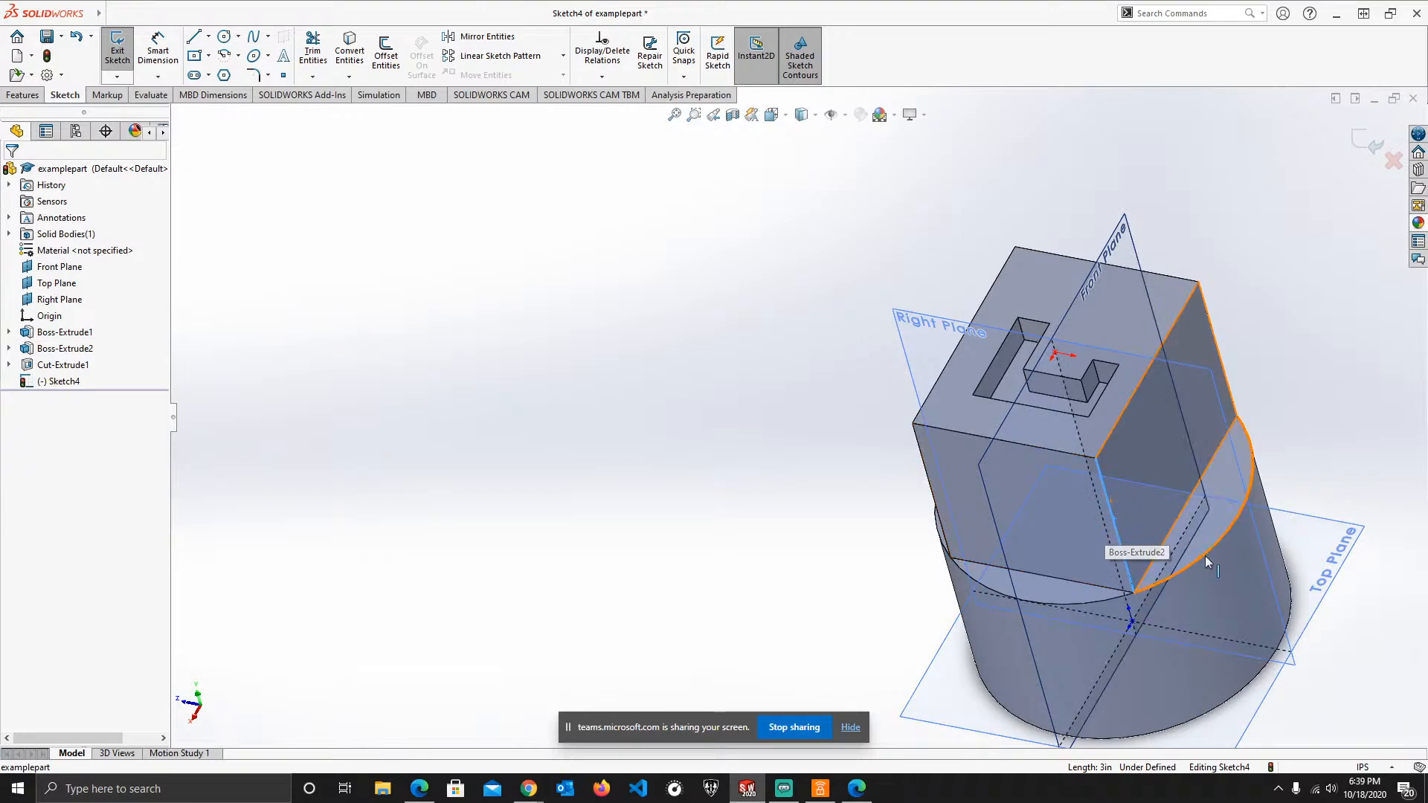
scroll(1212, 555, down, 5)
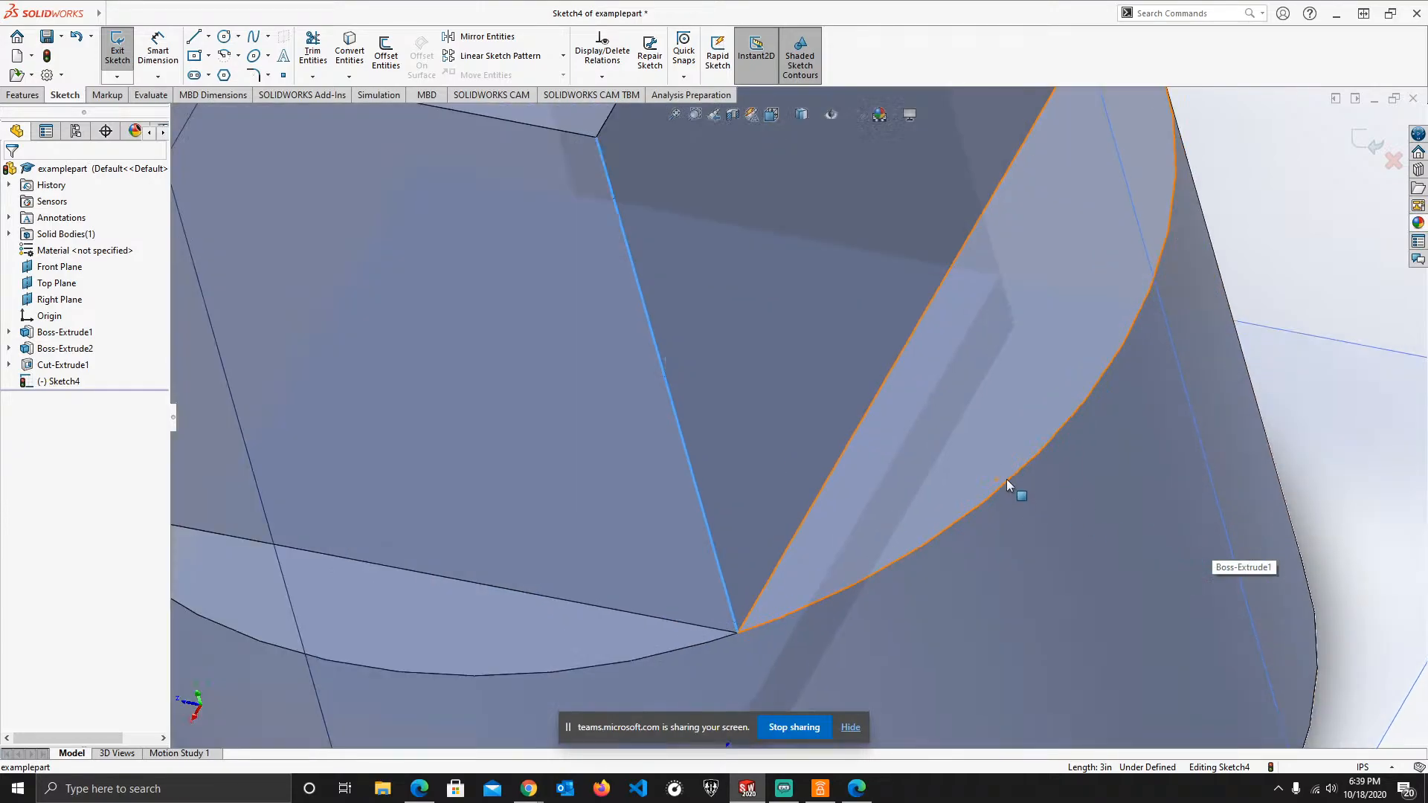
click(1012, 478)
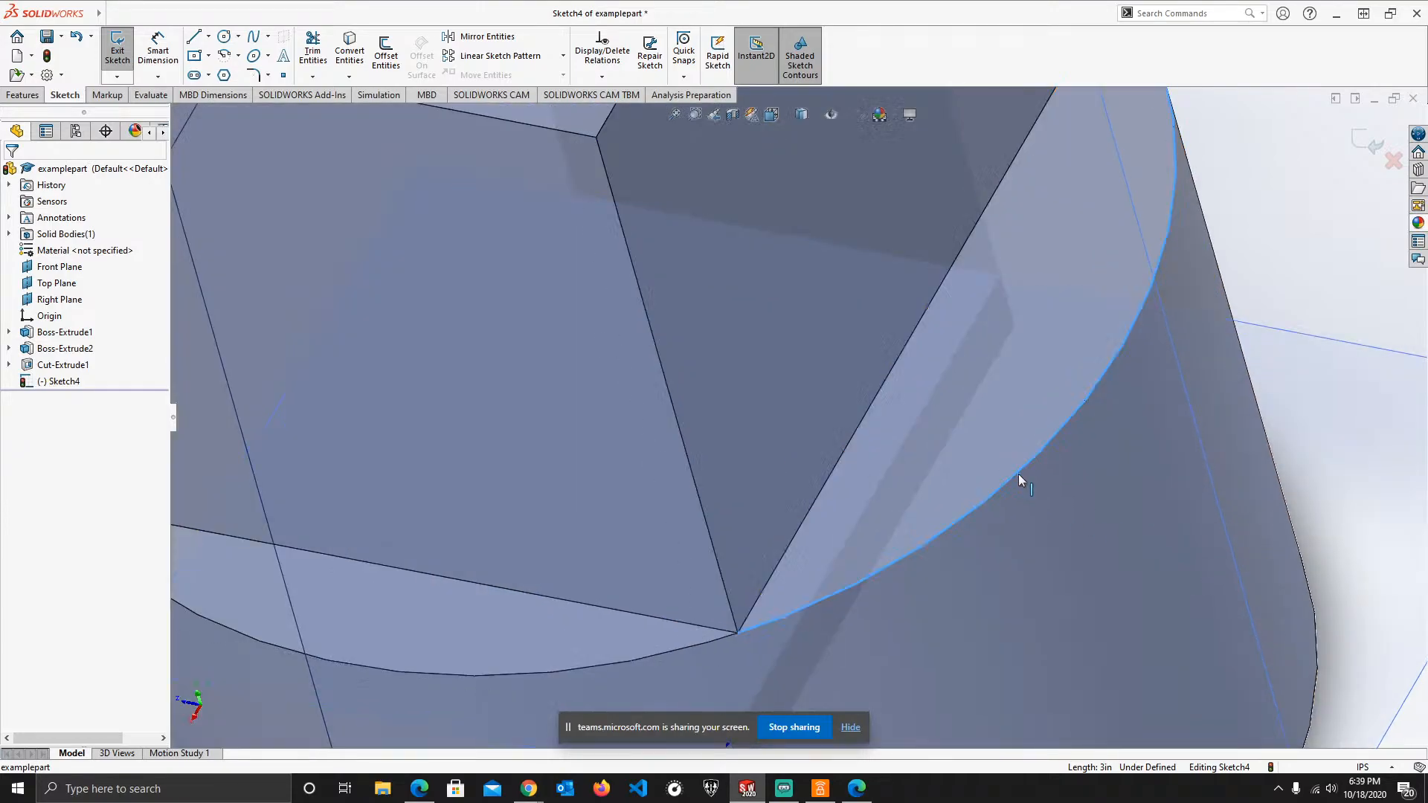
click(595, 667)
scroll(690, 604, up, 5)
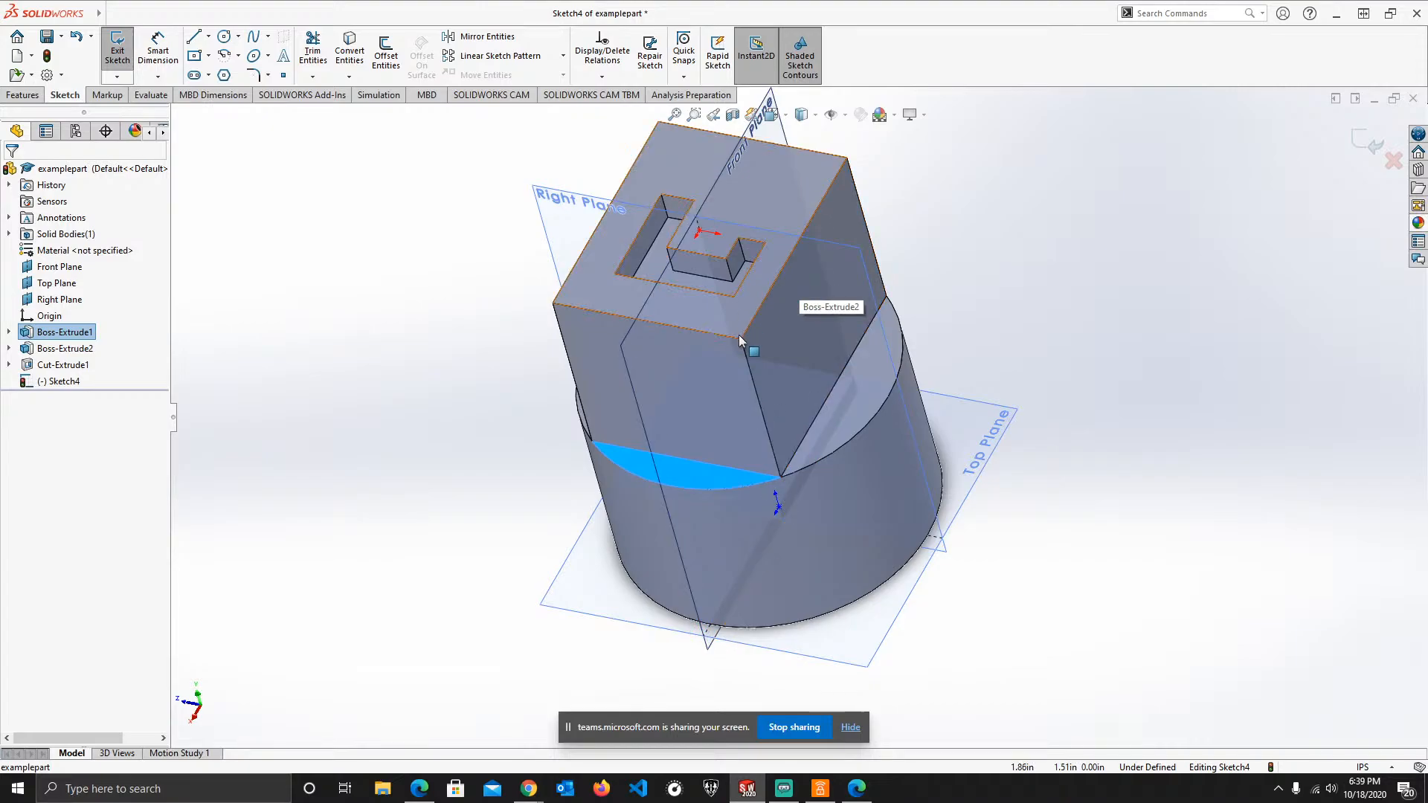
mouse_move(484, 323)
middle_down()
mouse_move(519, 344)
mouse_move(494, 335)
middle_up()
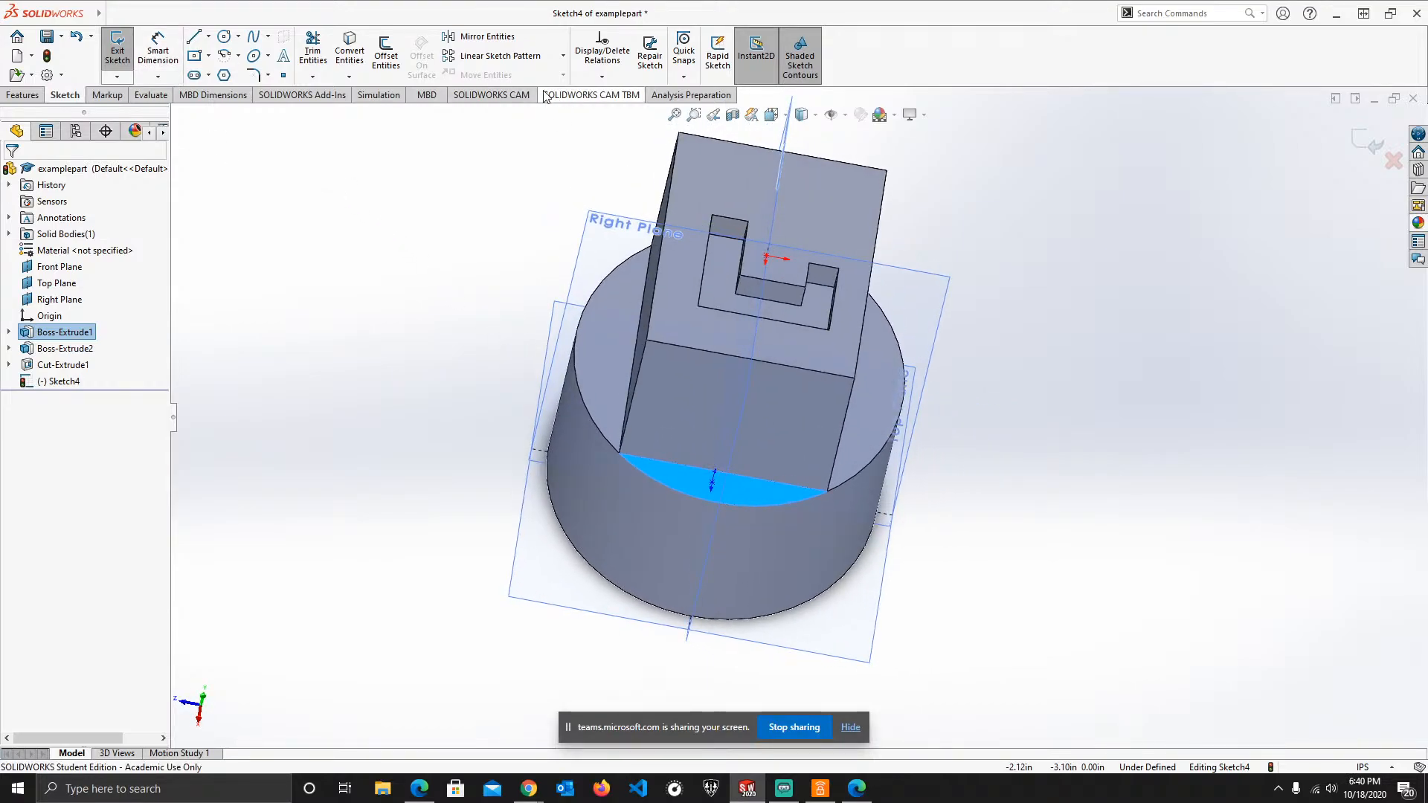
- Expand Boss-Extrude2 in the feature tree and show its Sketch2 in the model
click(9, 349)
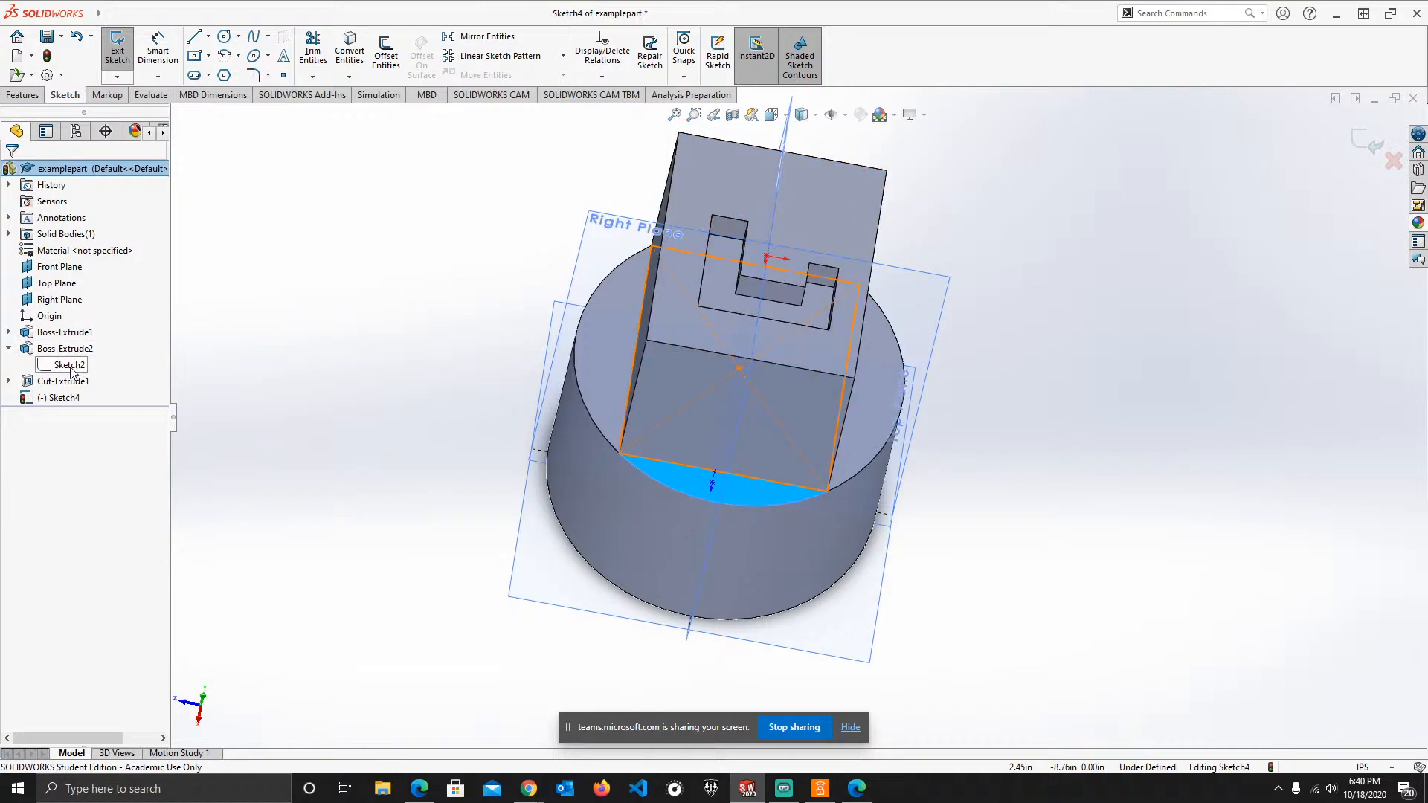
click(9, 348)
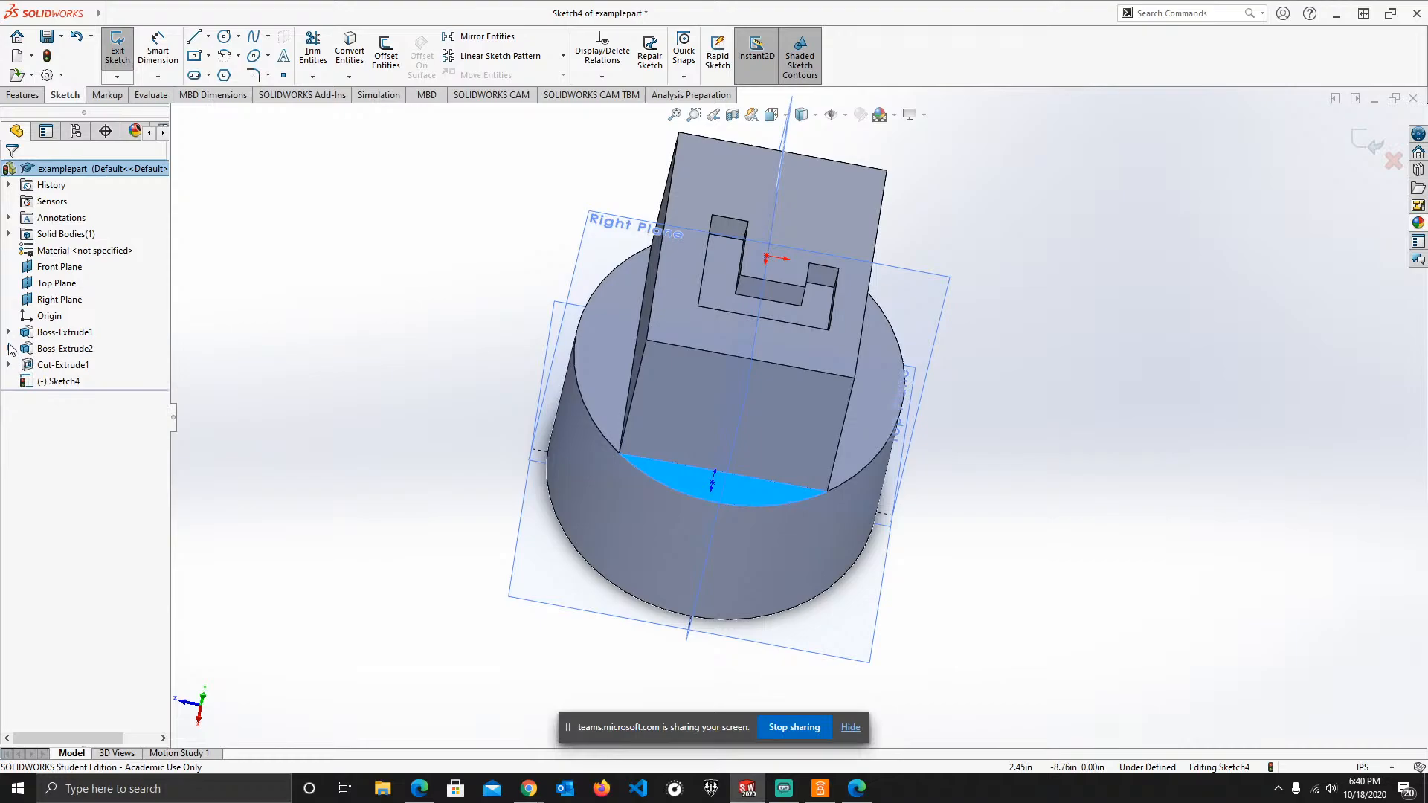
click(9, 348)
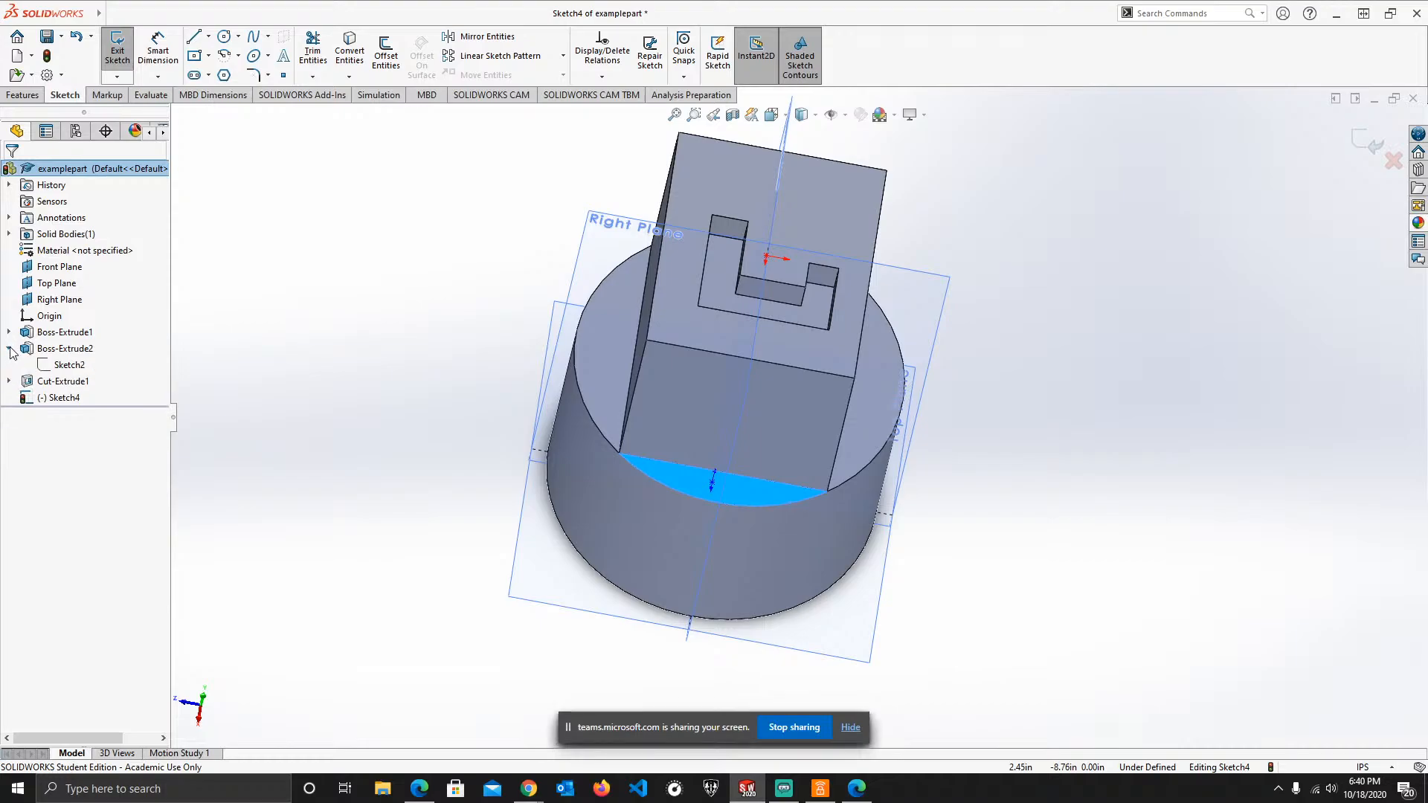
click(70, 367)
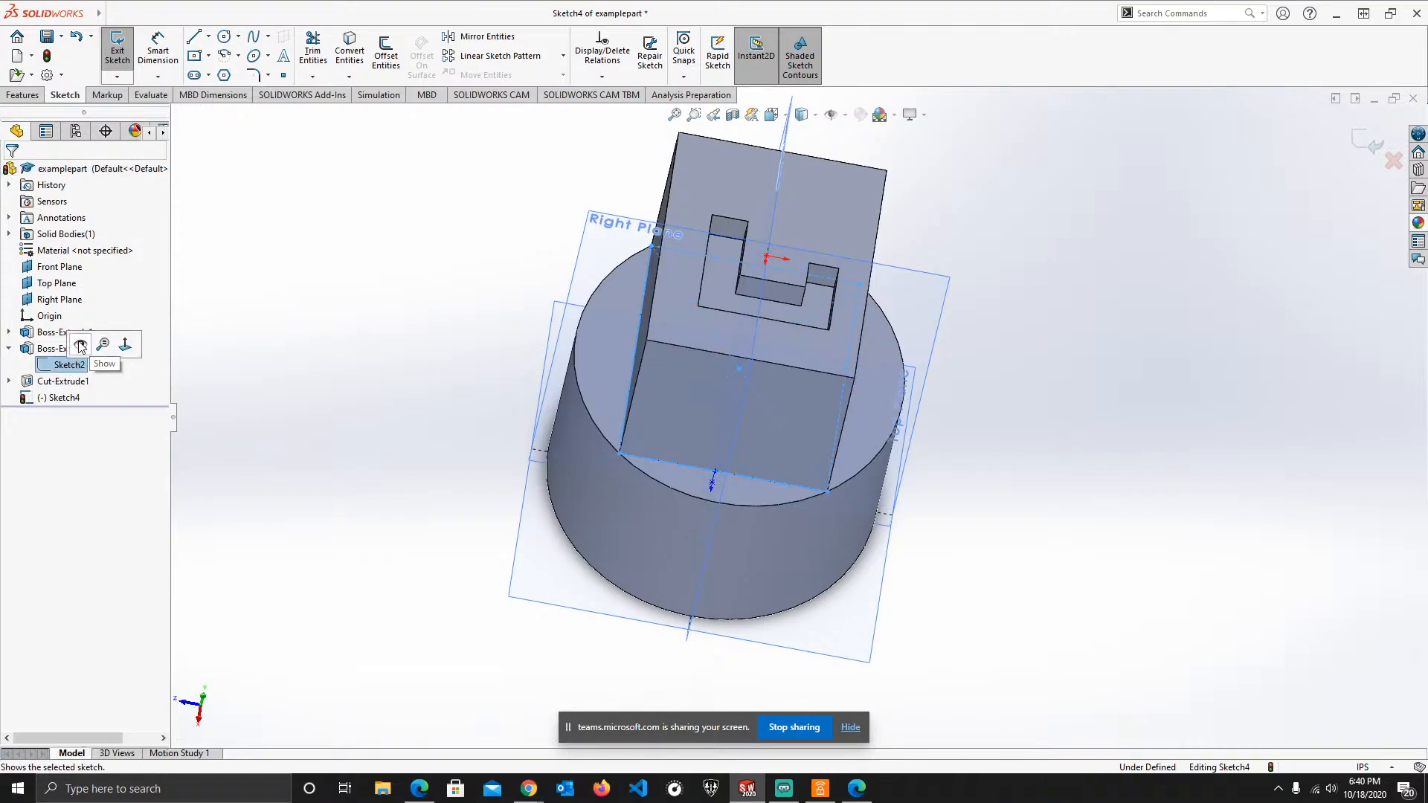
click(82, 346)
middle_drag(786, 412, 724, 446)
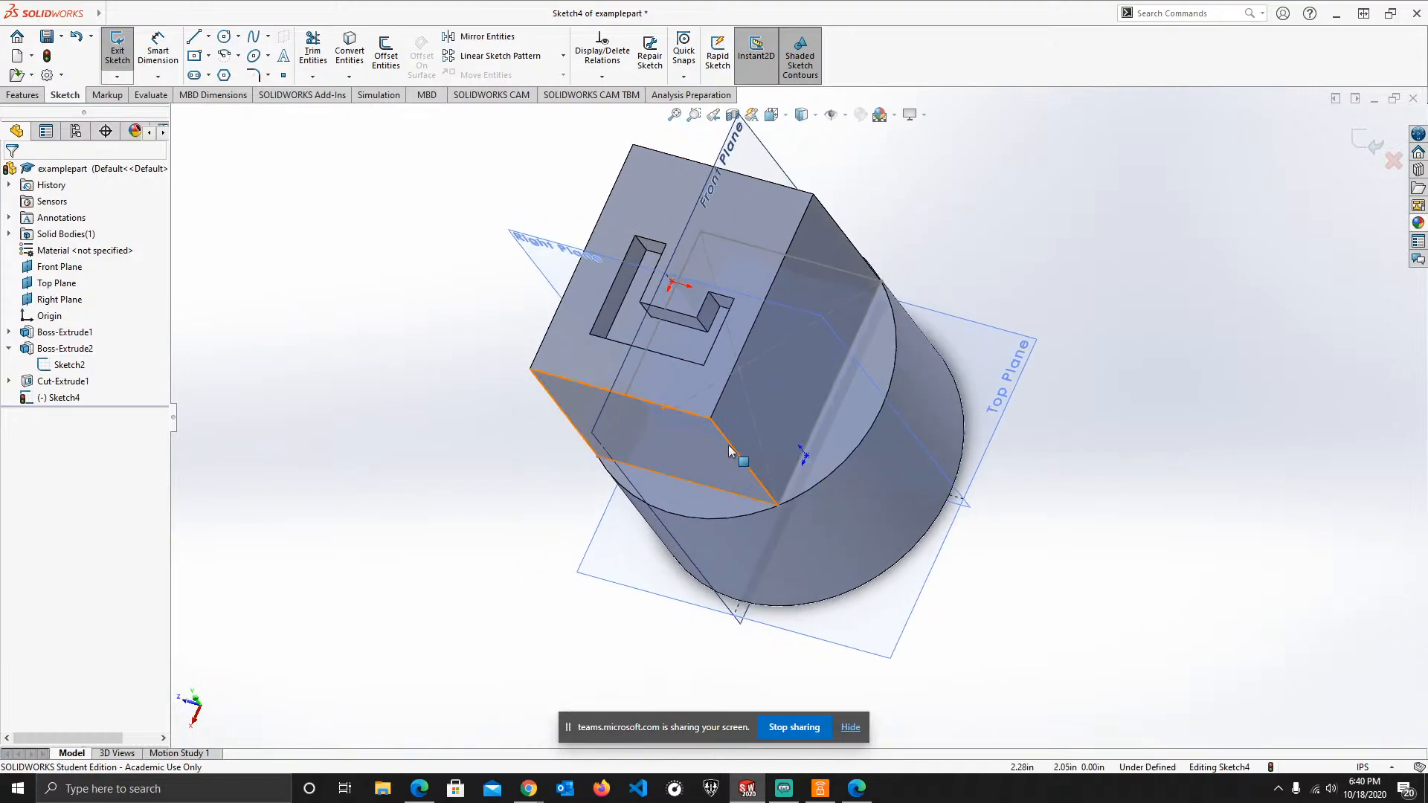
- Check the options available for Sketch2, then expand Cut-Extrude1 and locate its Sketch3 in the model
right_click(63, 366)
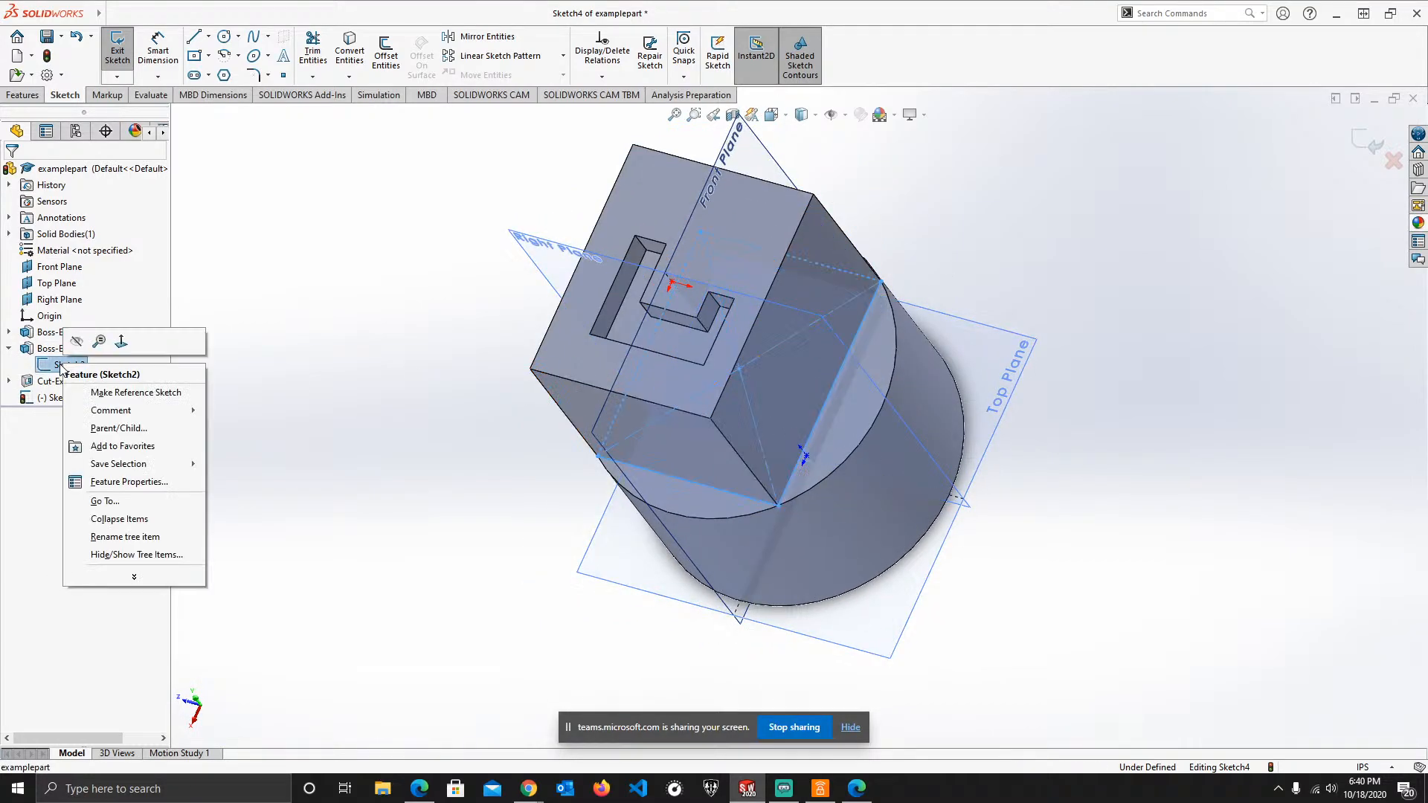
click(26, 456)
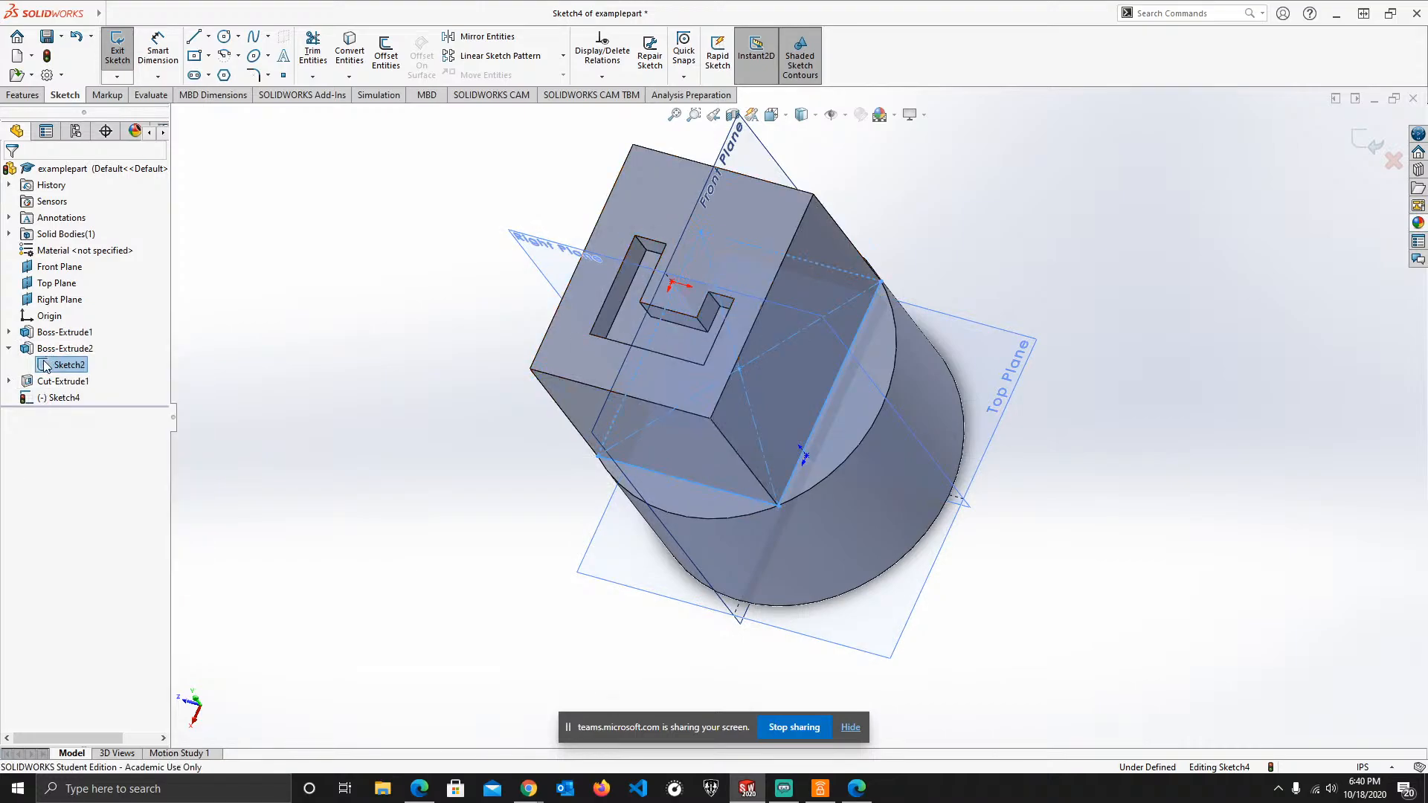
click(52, 368)
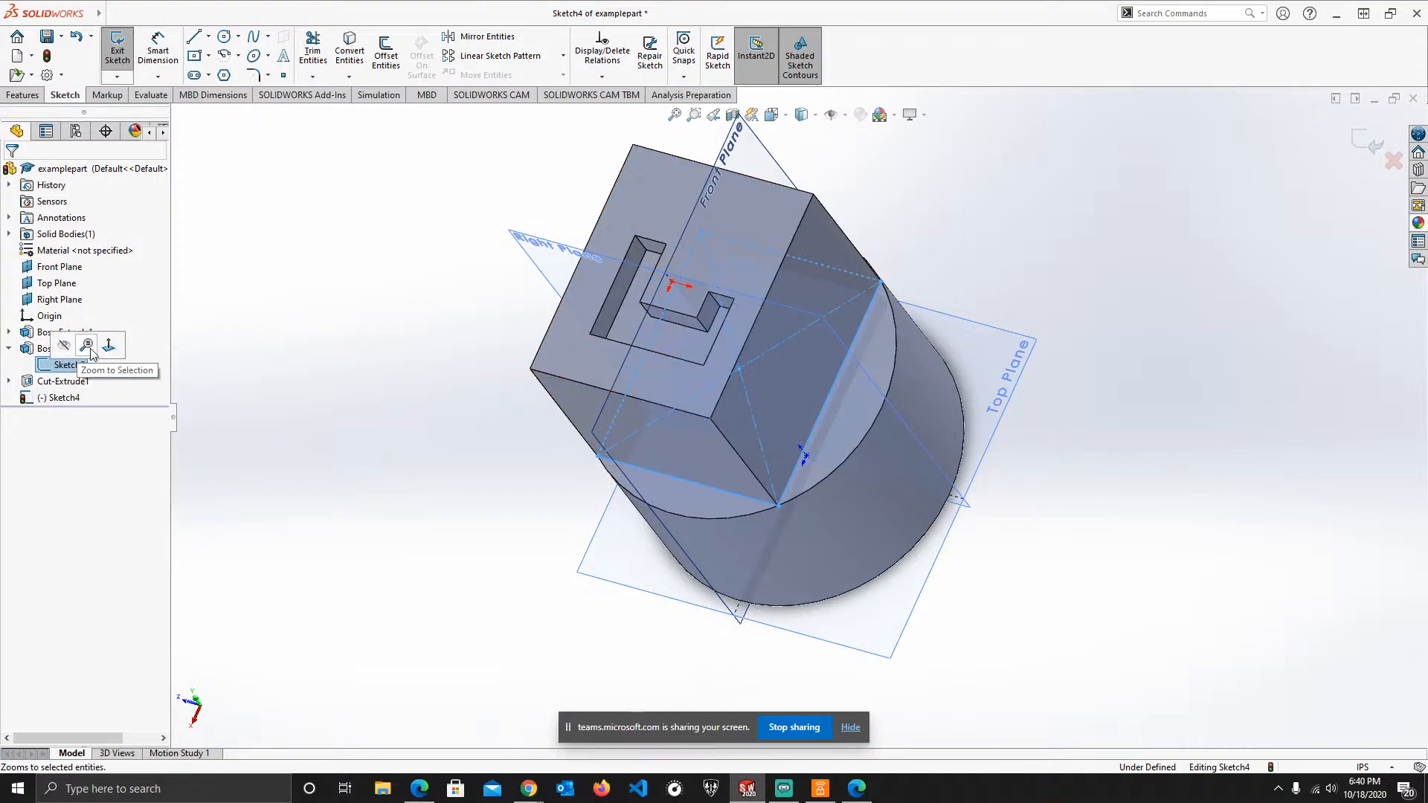
click(9, 381)
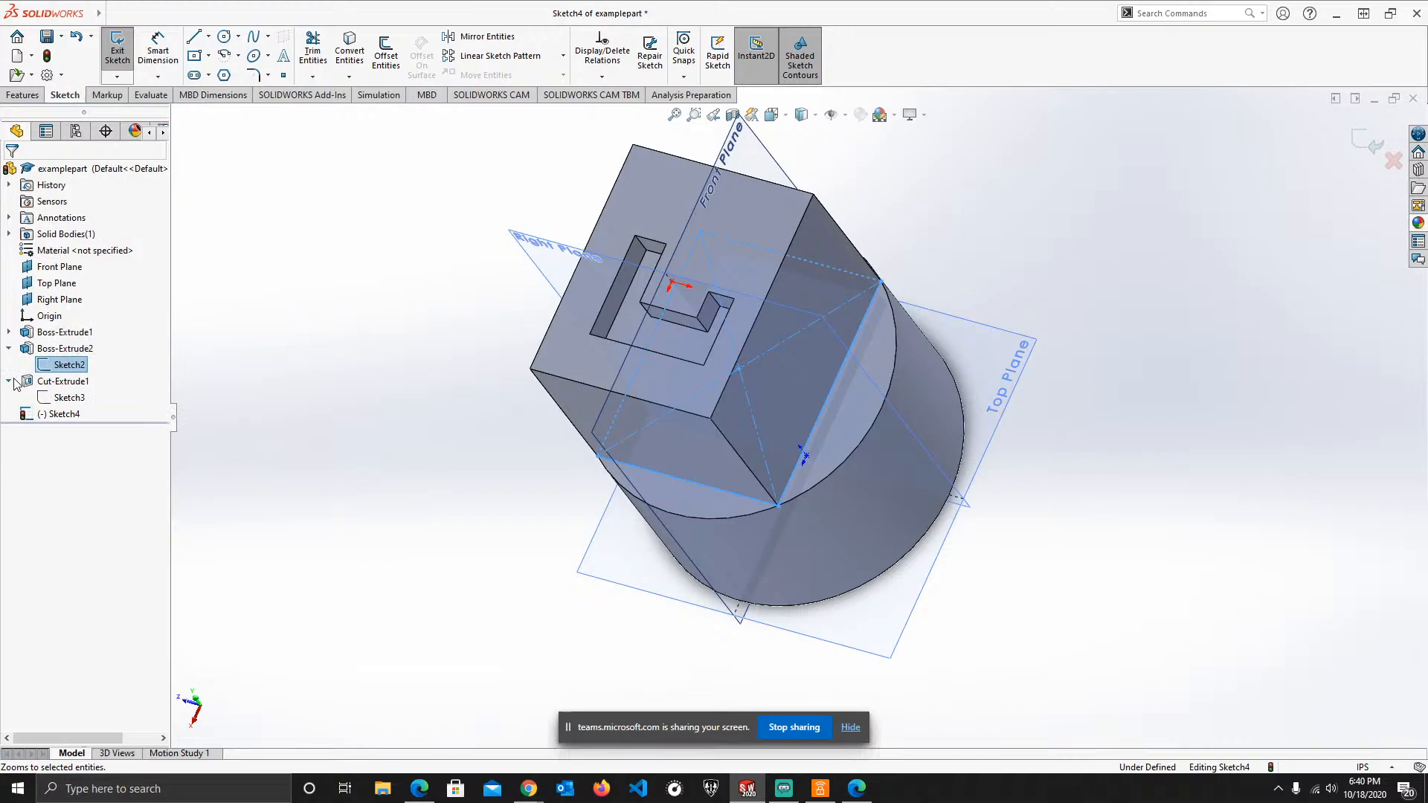
click(66, 398)
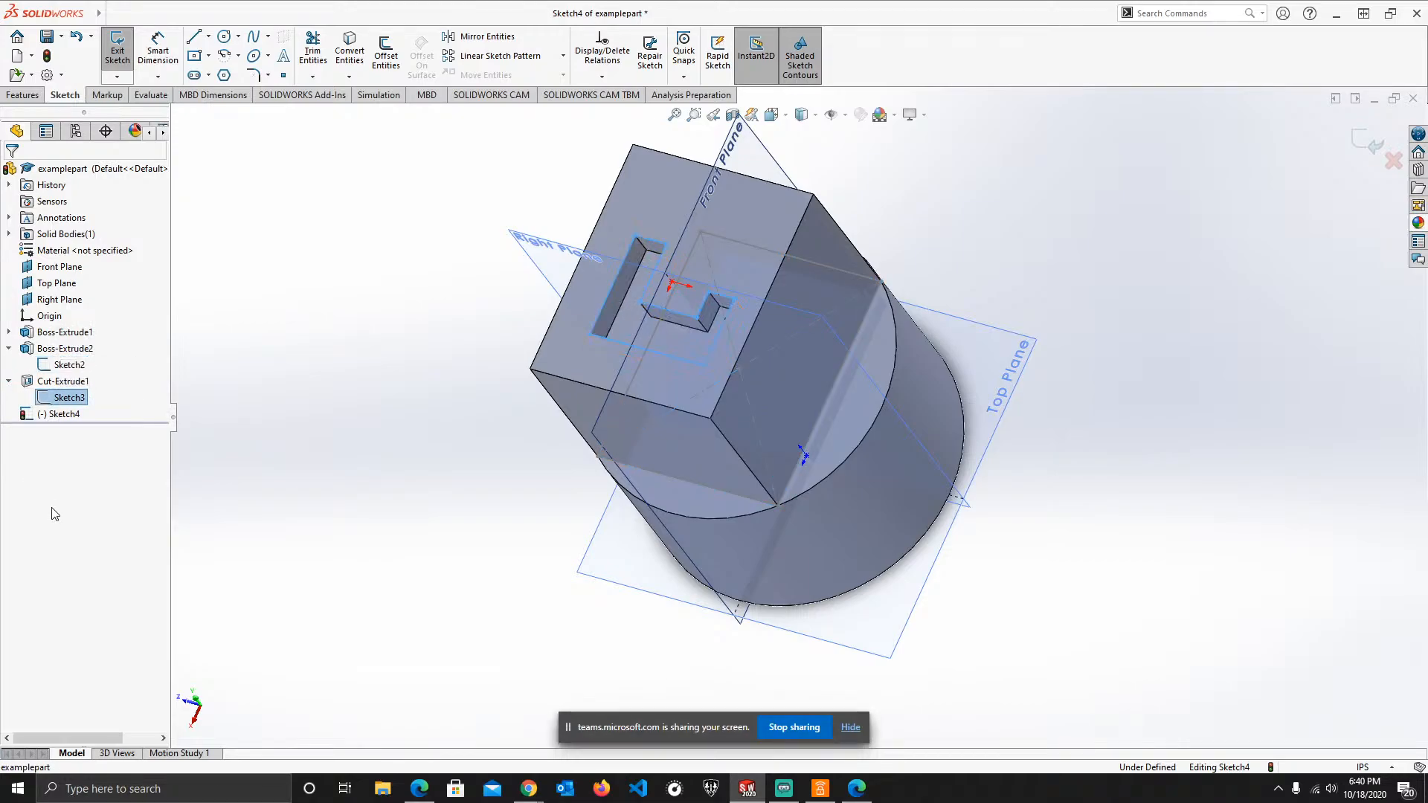
click(61, 367)
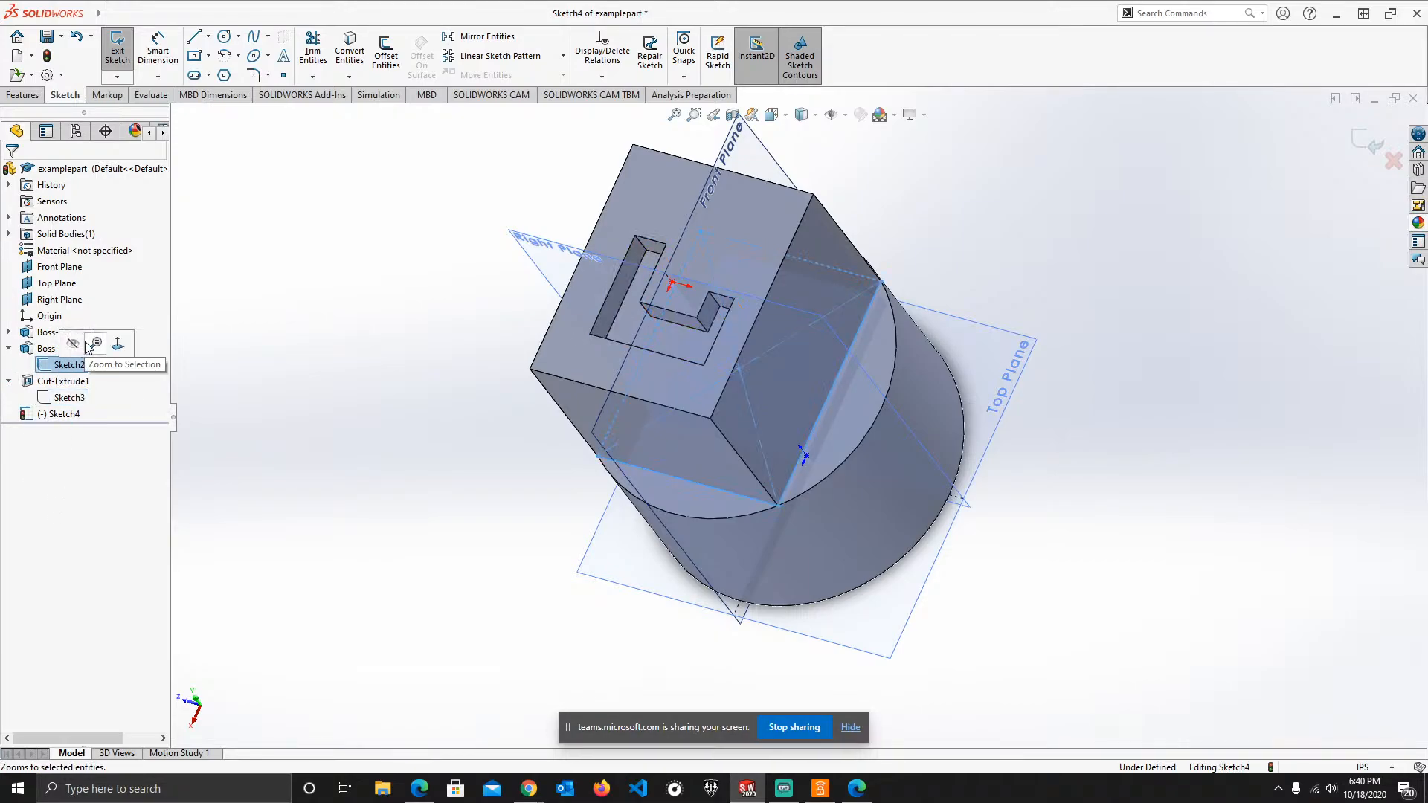
- Expand Boss-Extrude1 and review the complete list of options for its Sketch1
click(9, 333)
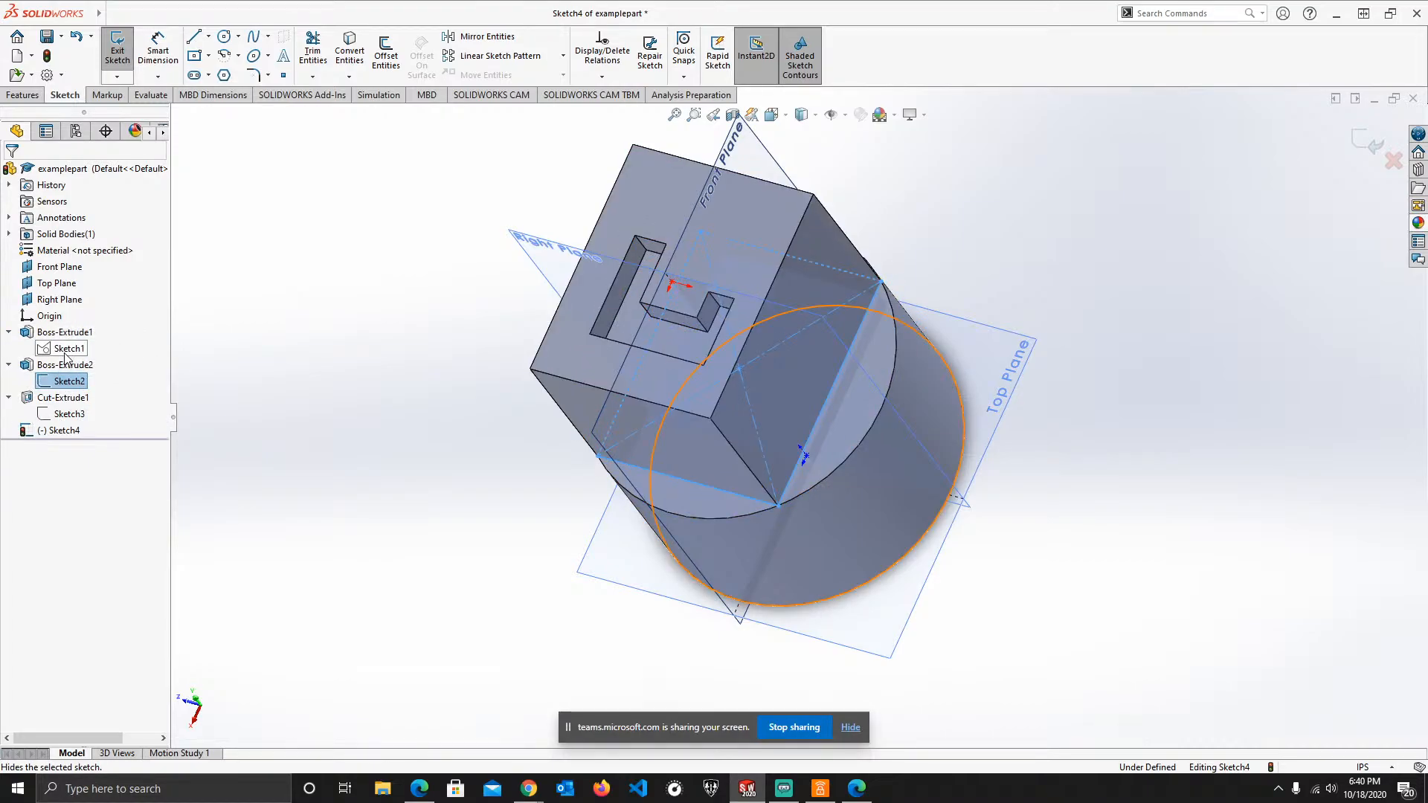
click(65, 356)
right_click(59, 354)
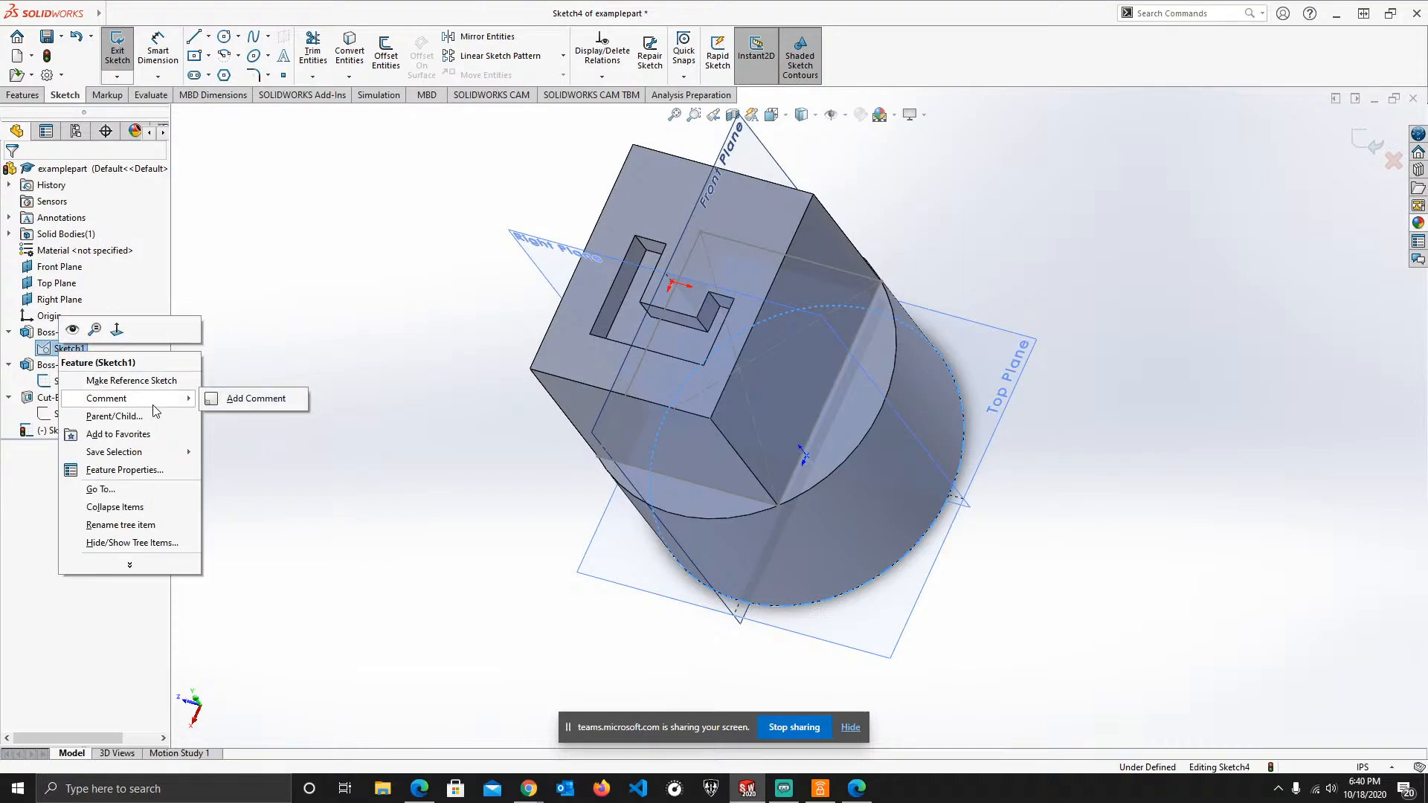
mouse_move(129, 565)
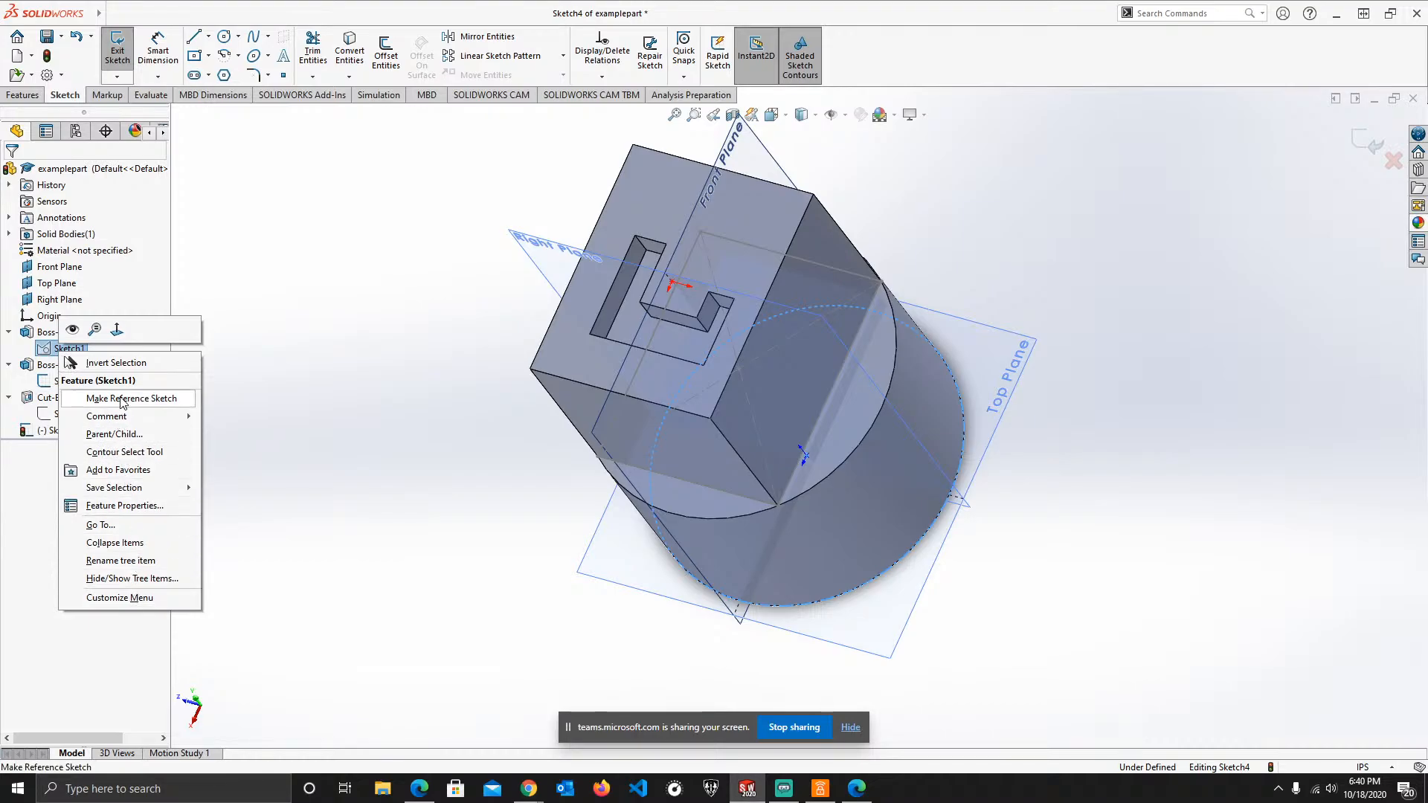
click(24, 525)
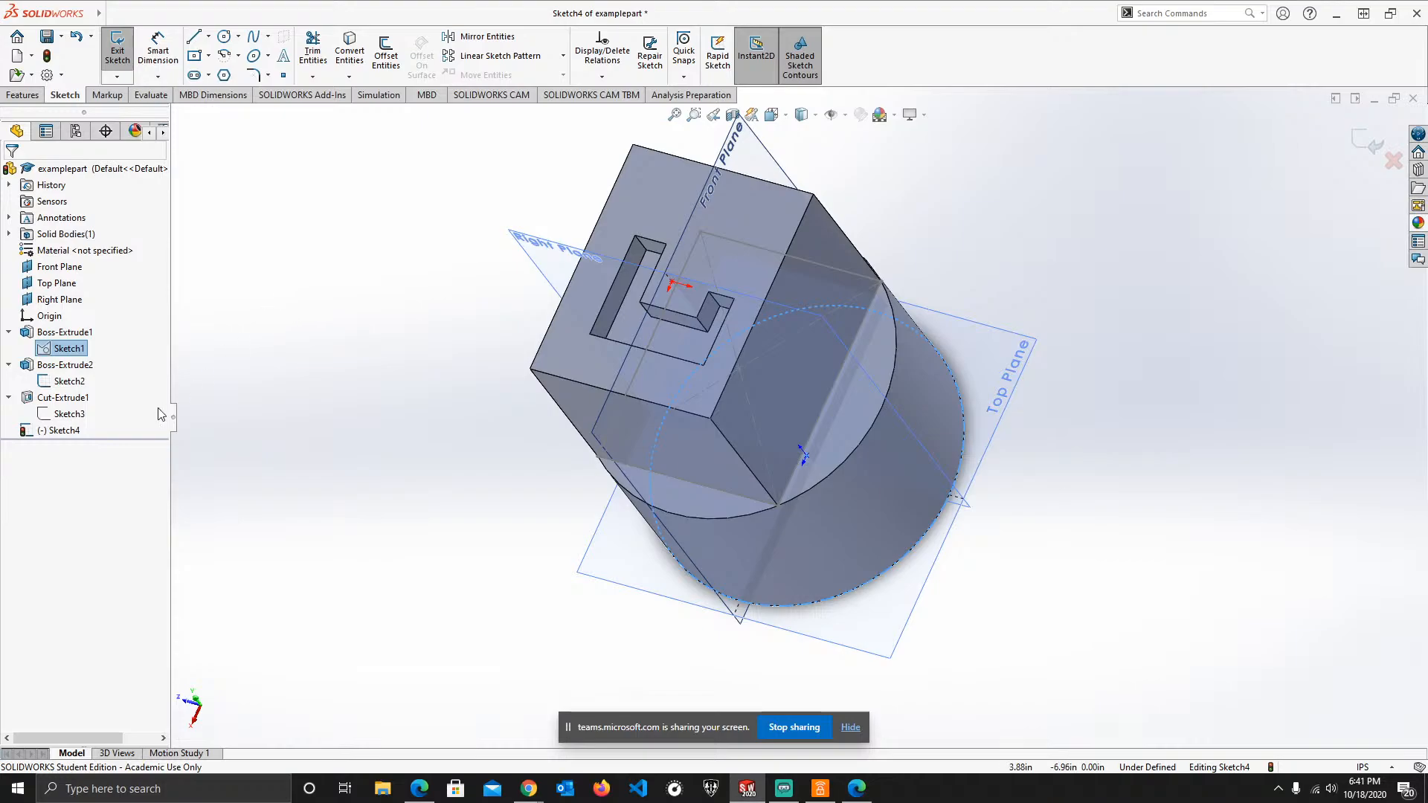
- Examine the shown Sketch2 rectangle and its diagonals at the block's base from another angle and close up
click(73, 379)
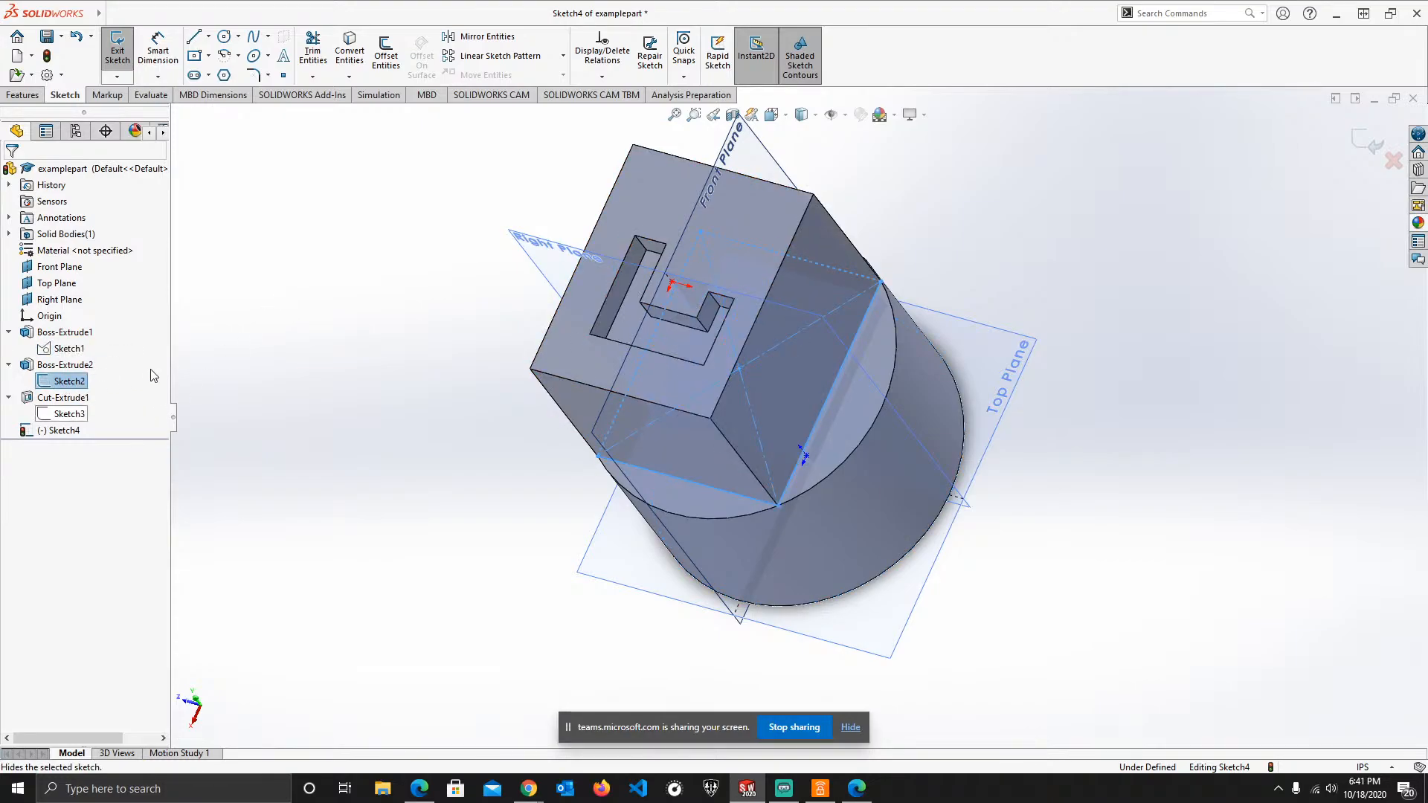
click(66, 382)
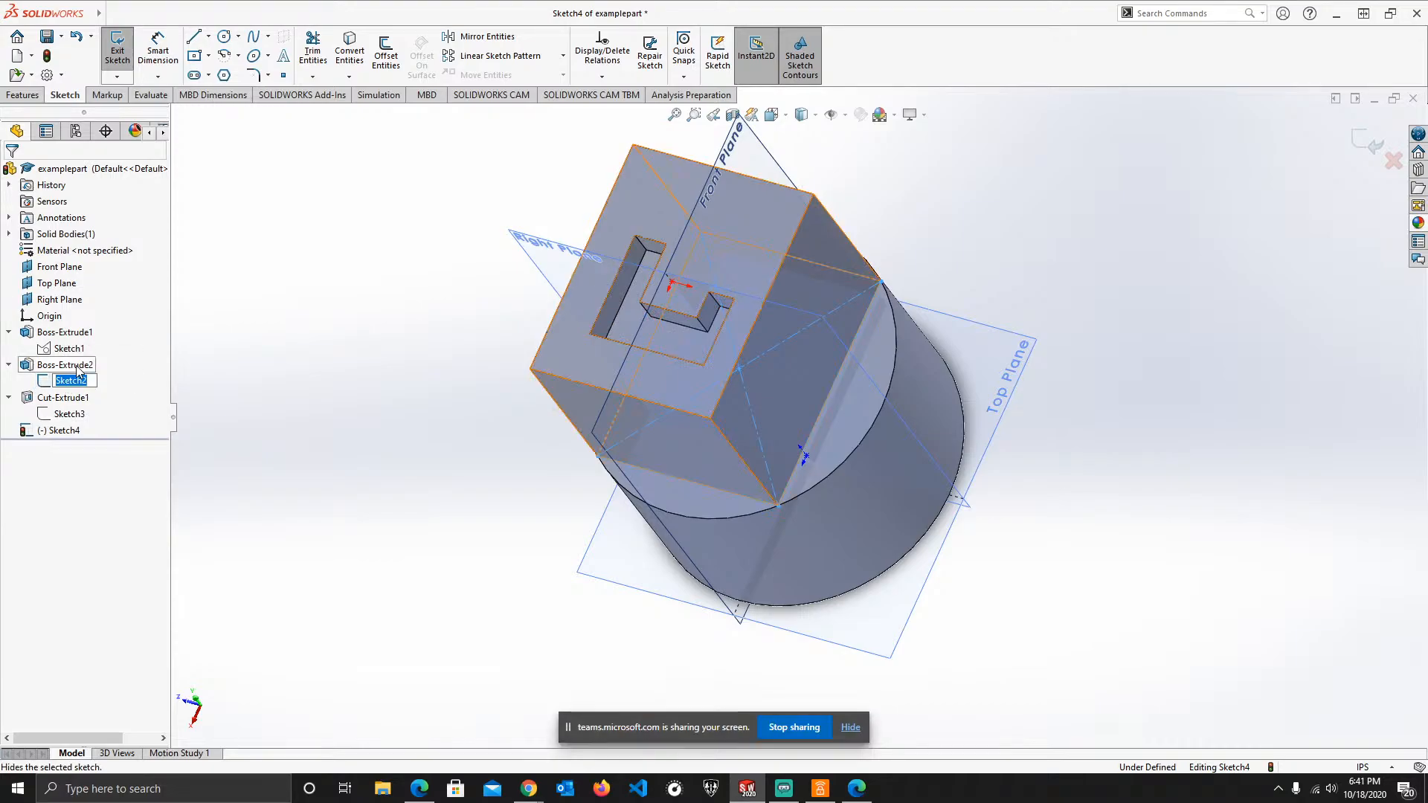
click(66, 365)
click(445, 471)
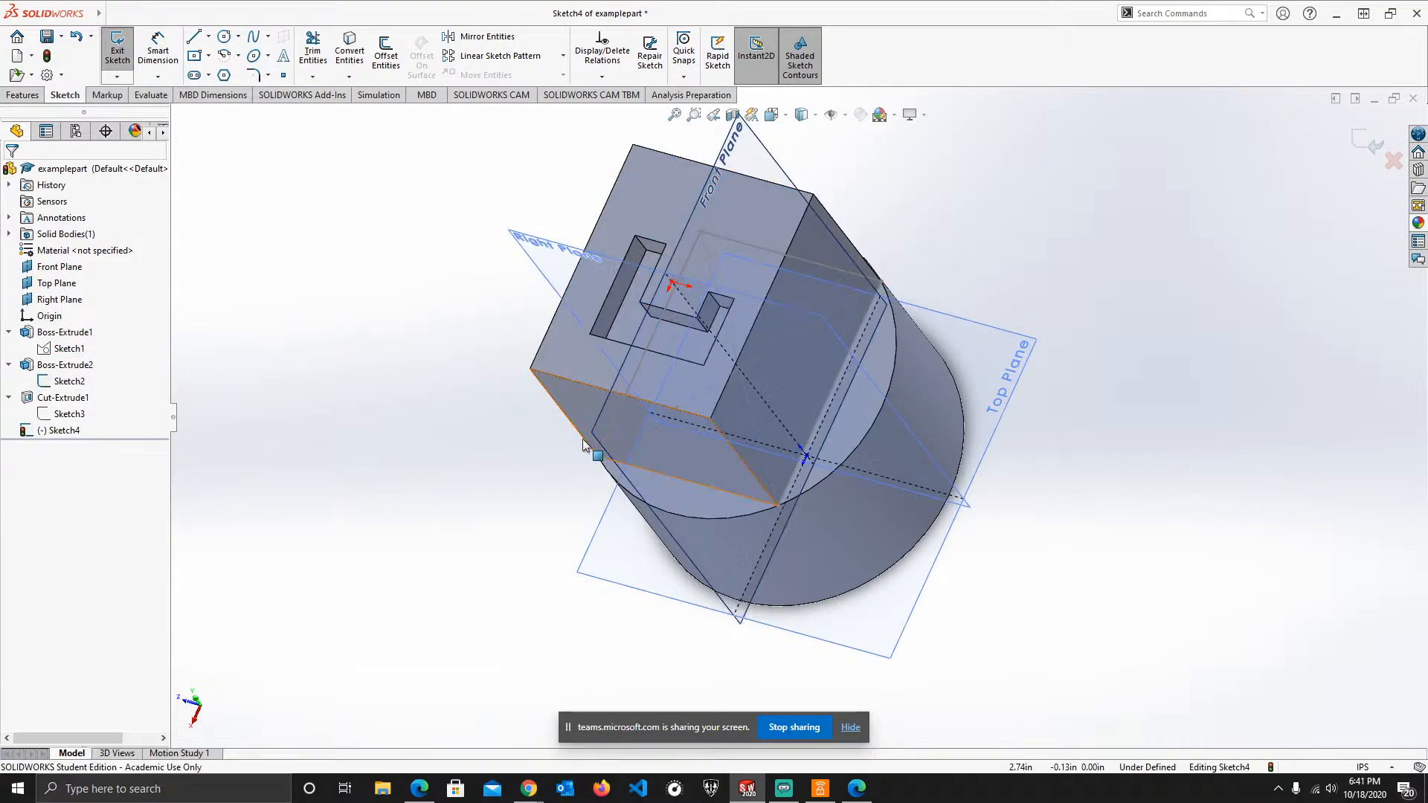
middle_drag(447, 478, 540, 485)
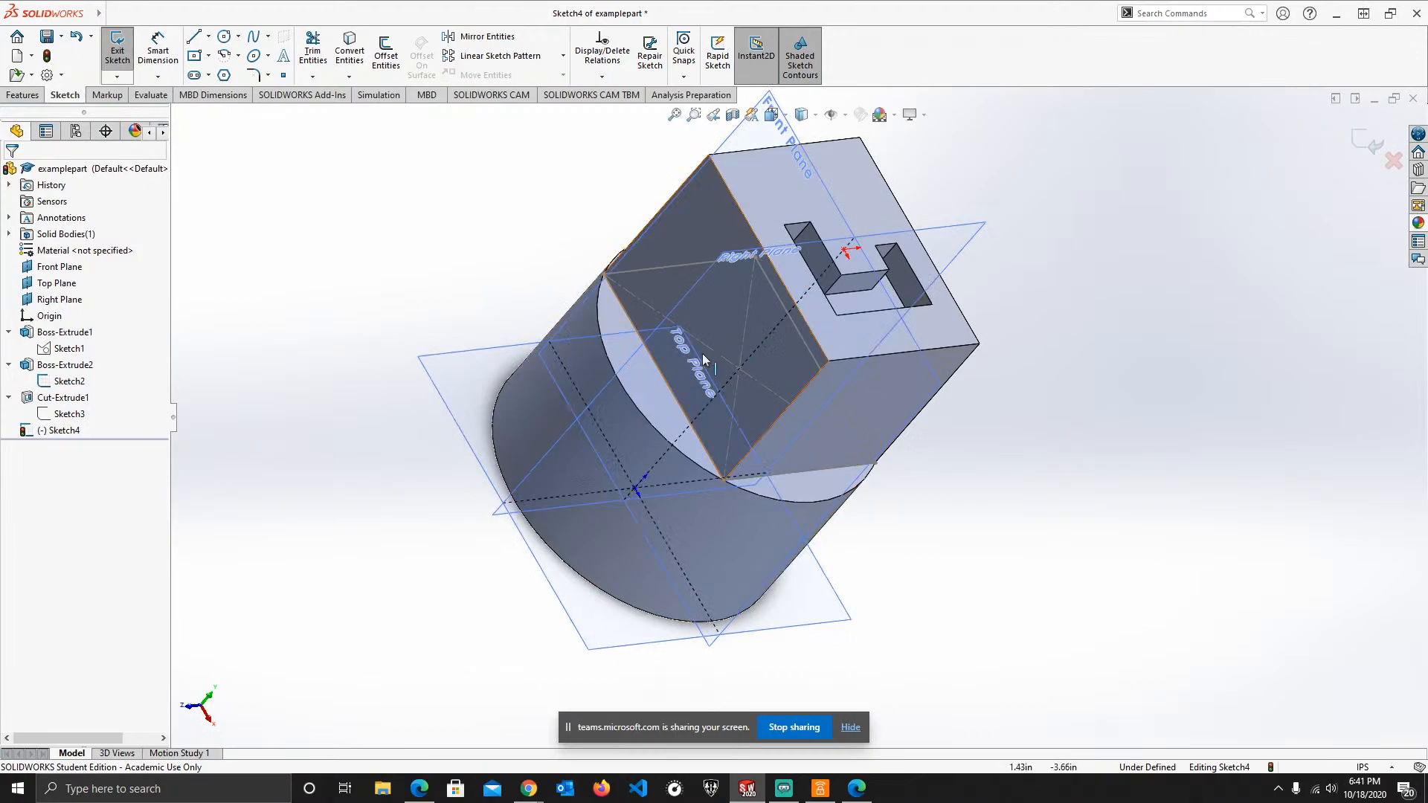
scroll(740, 357, down, 6)
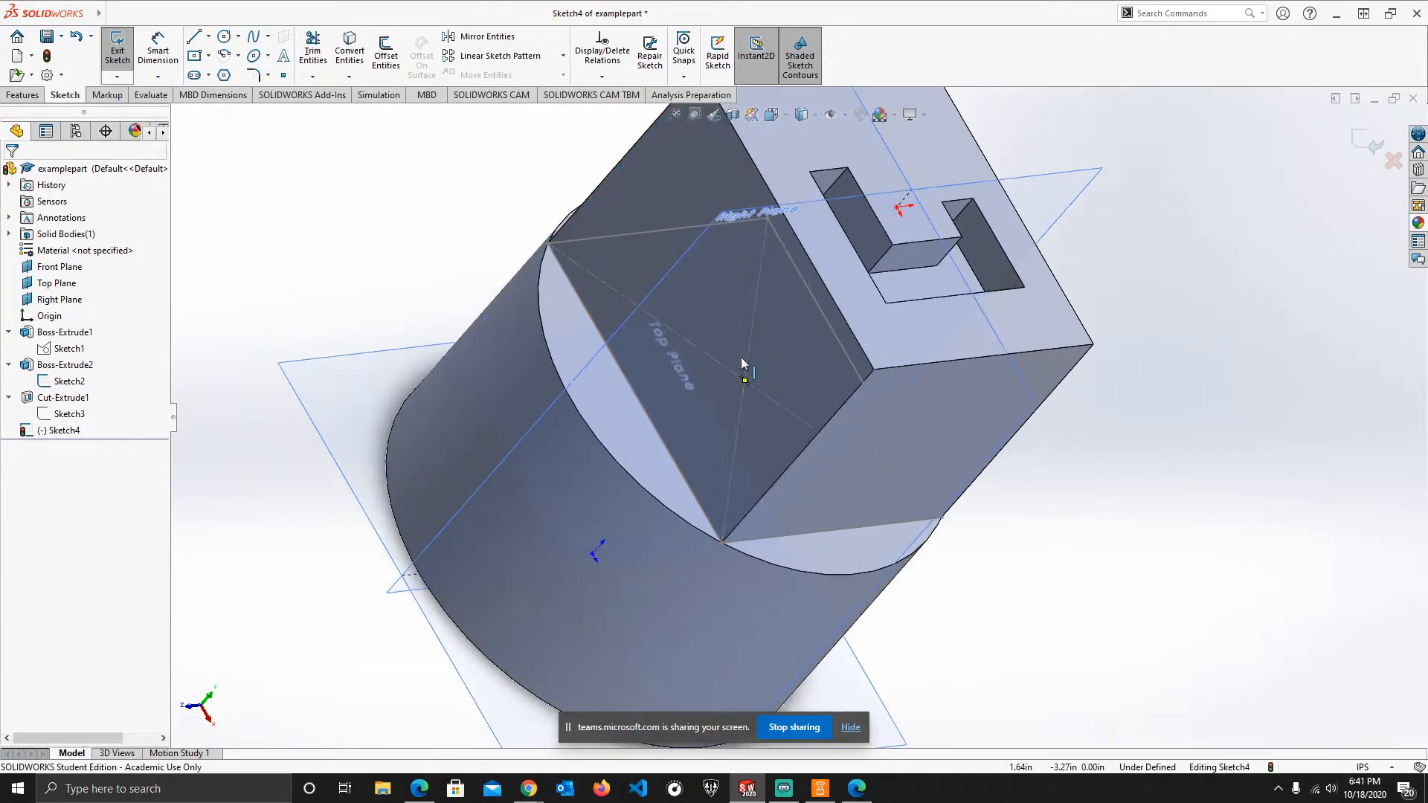
click(48, 384)
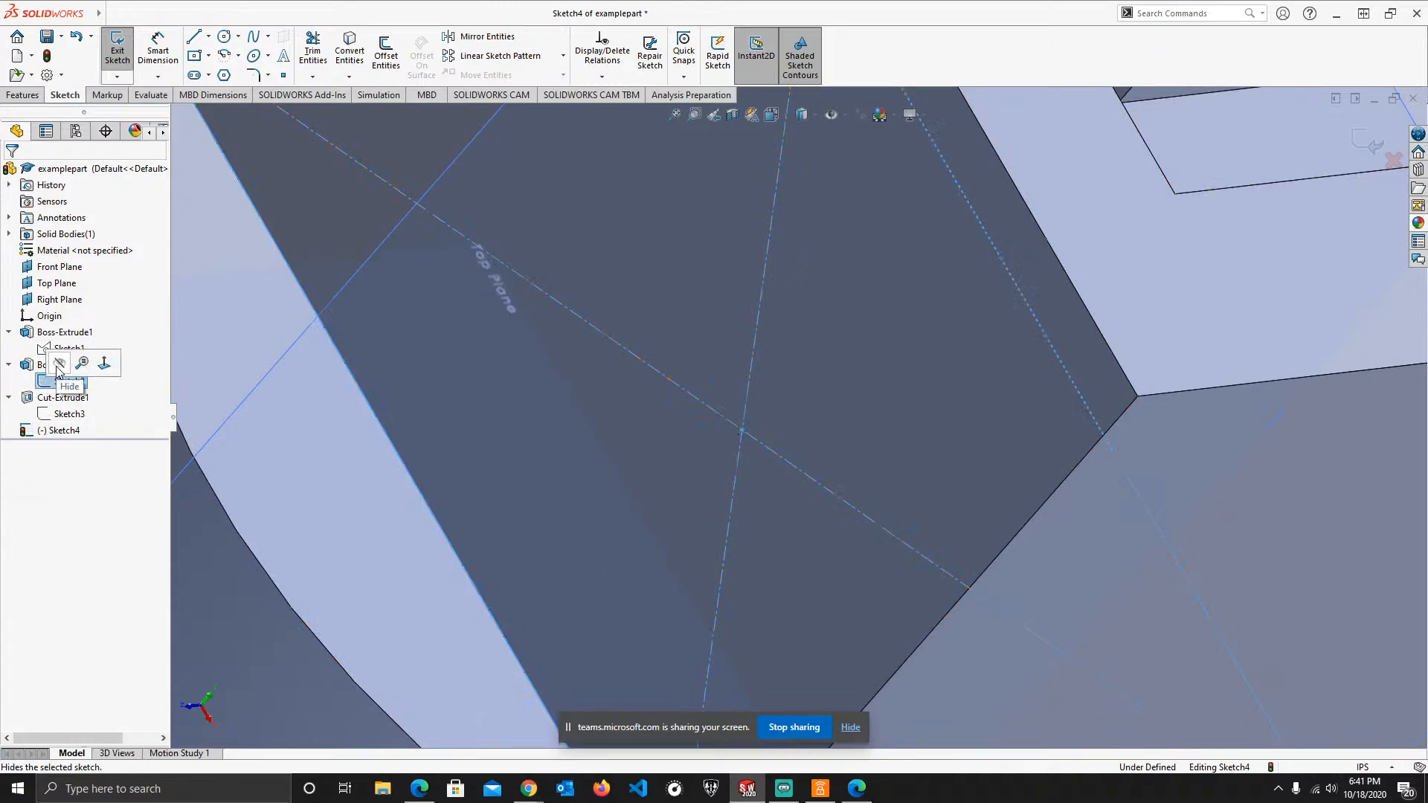
click(252, 373)
scroll(669, 435, up, 6)
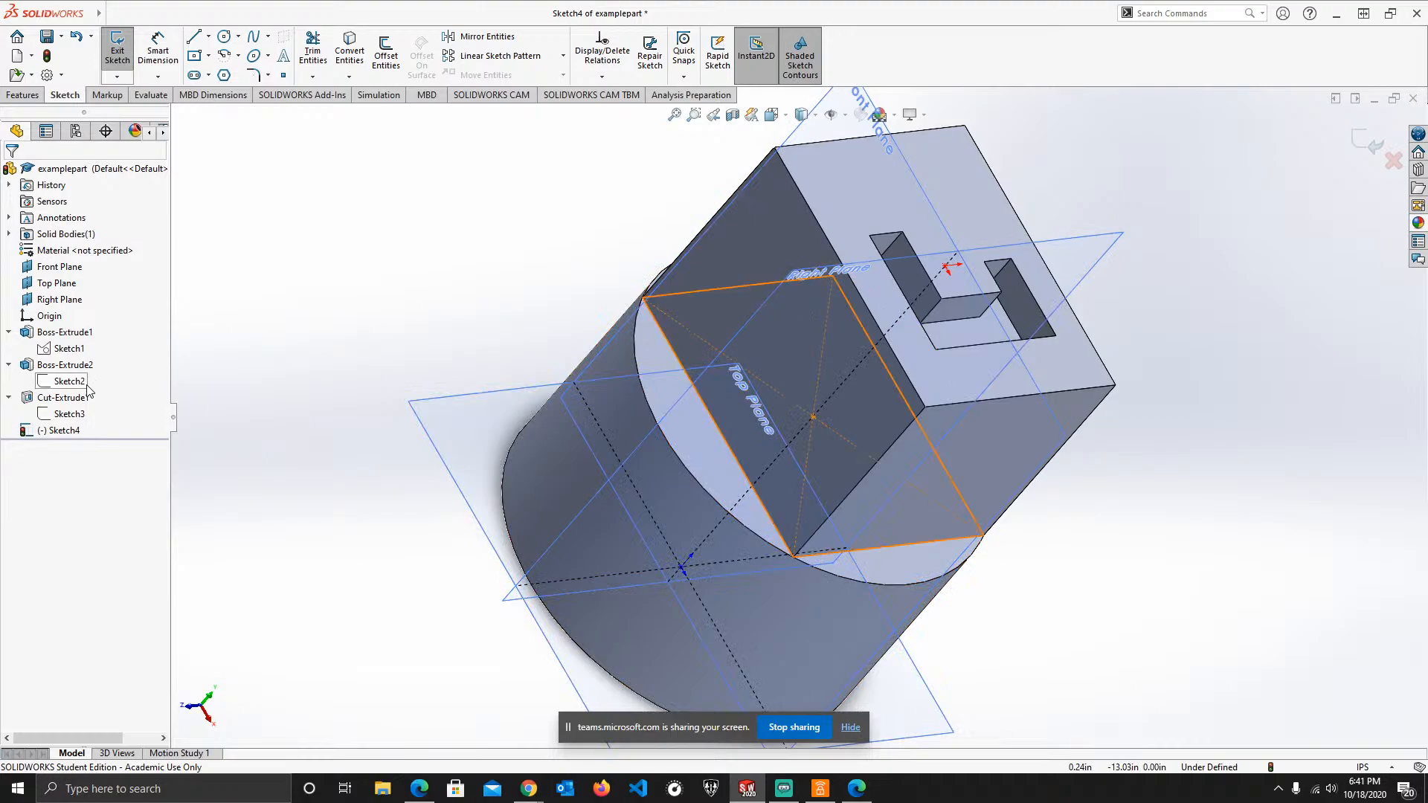
- Compare the available sketch tools with the available feature tools while Sketch4 is still open
scroll(852, 351, up, 2)
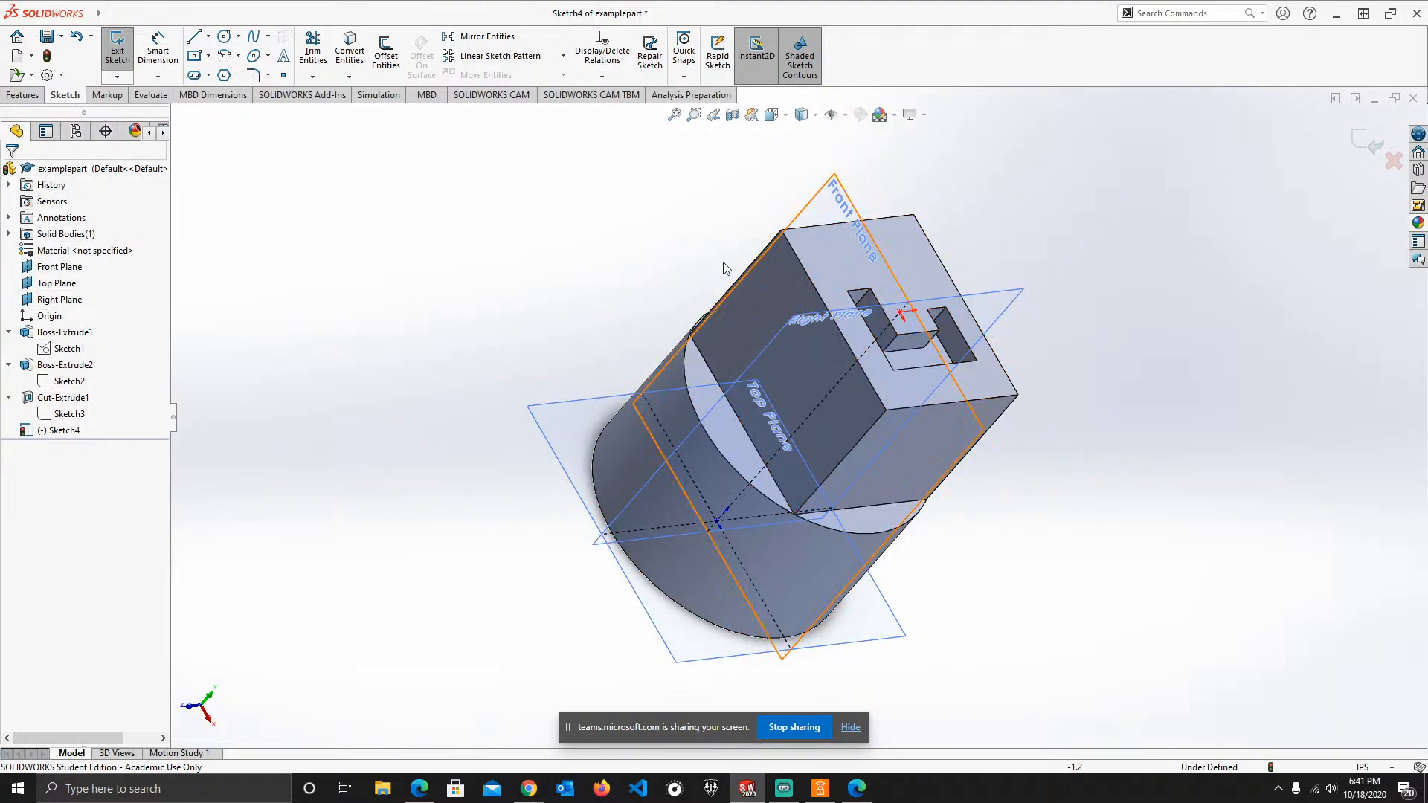
click(30, 100)
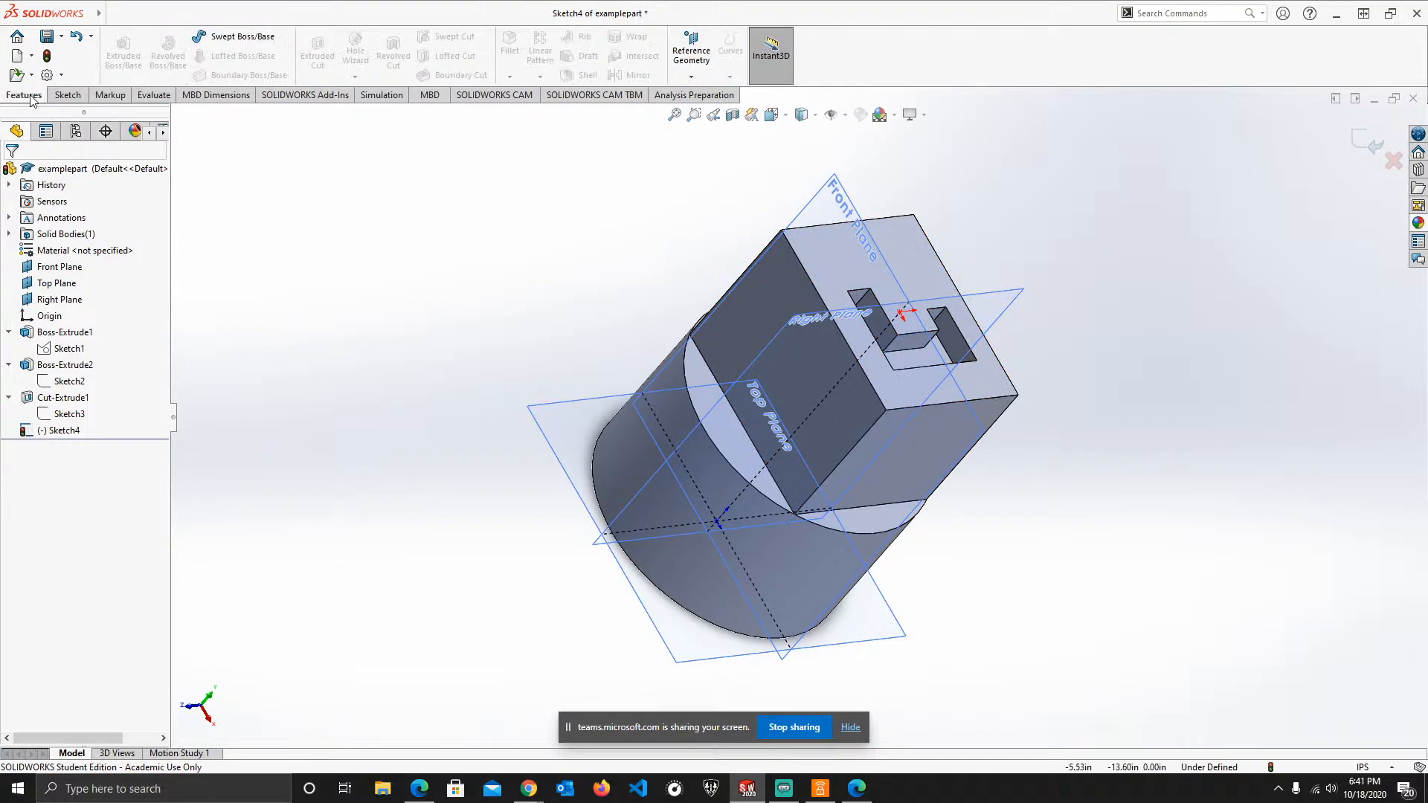
click(63, 99)
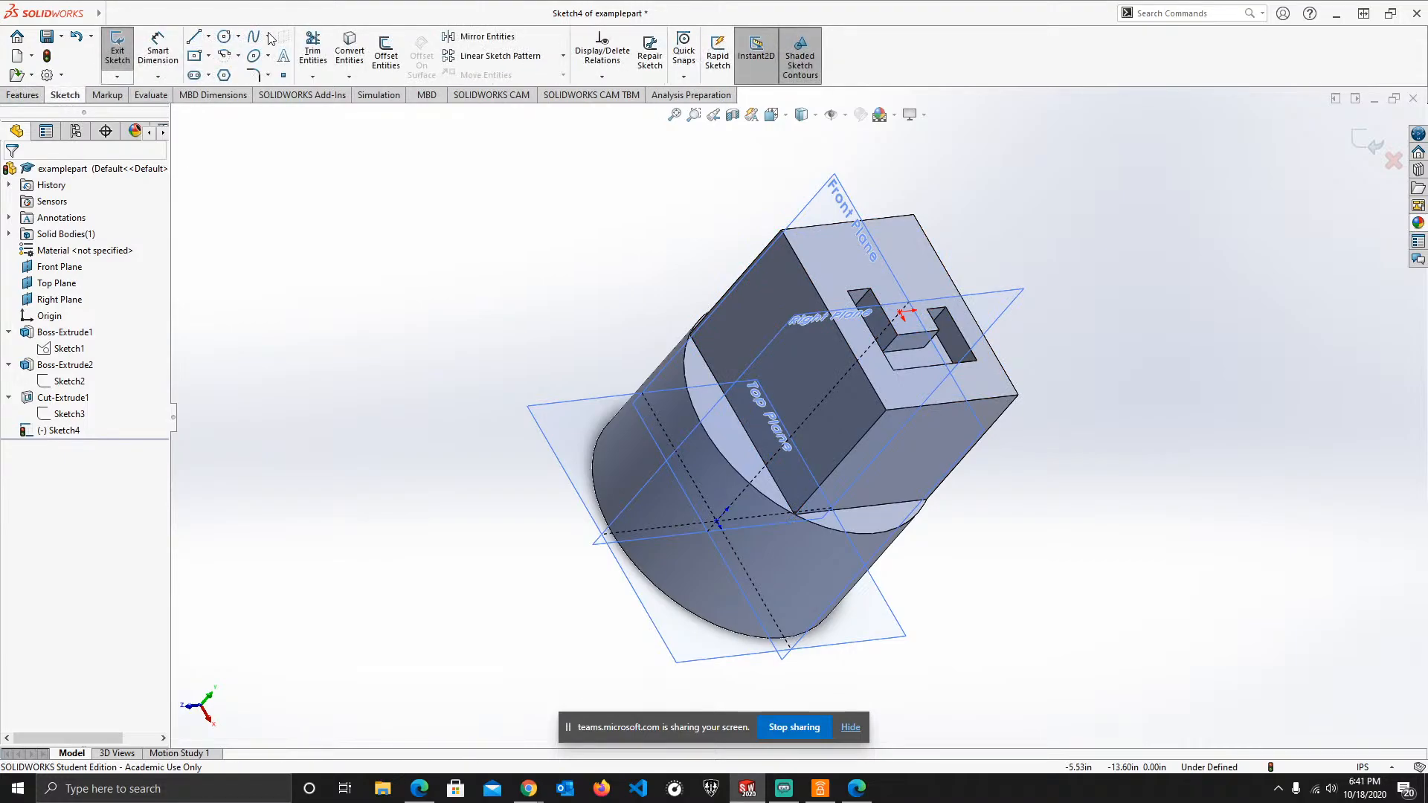
click(33, 100)
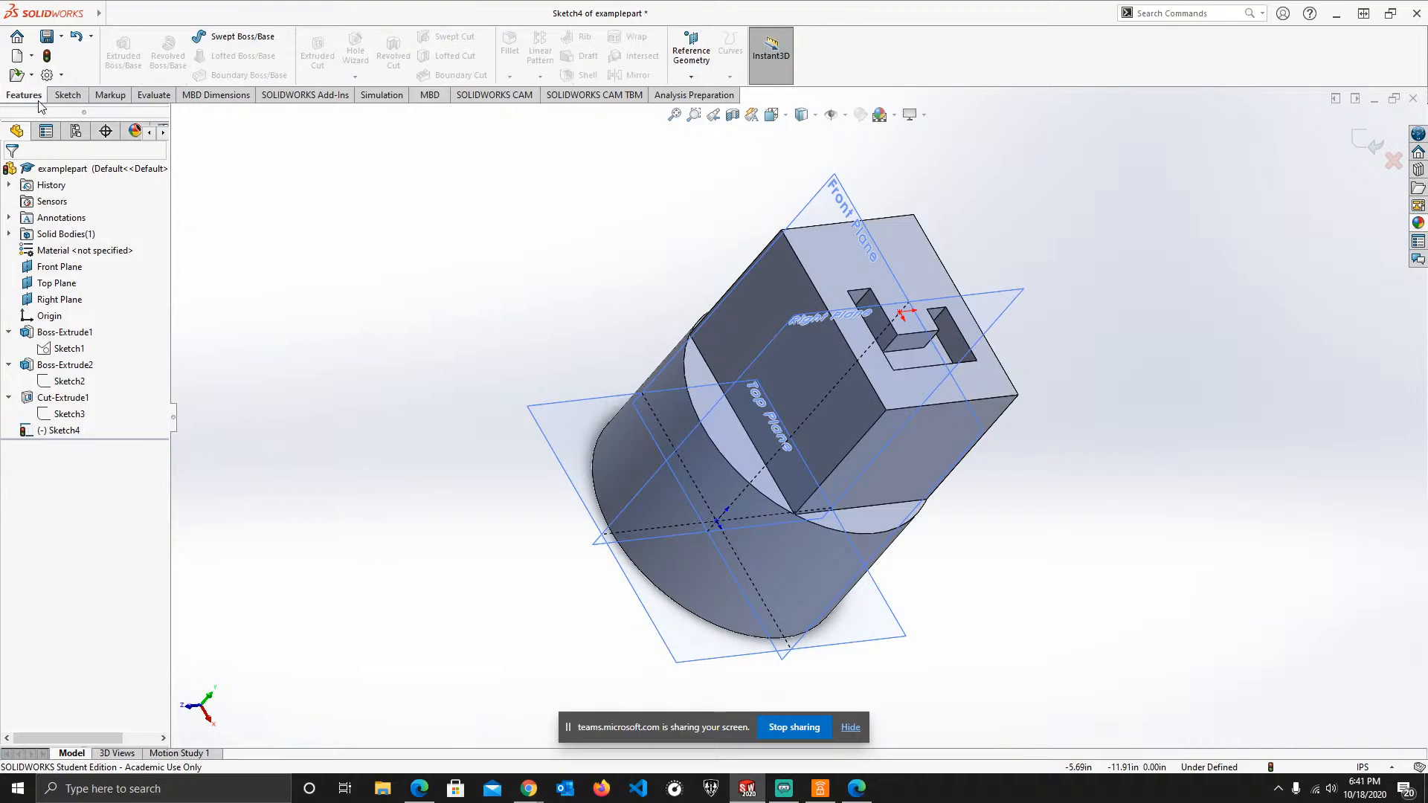
scroll(866, 409, down, 2)
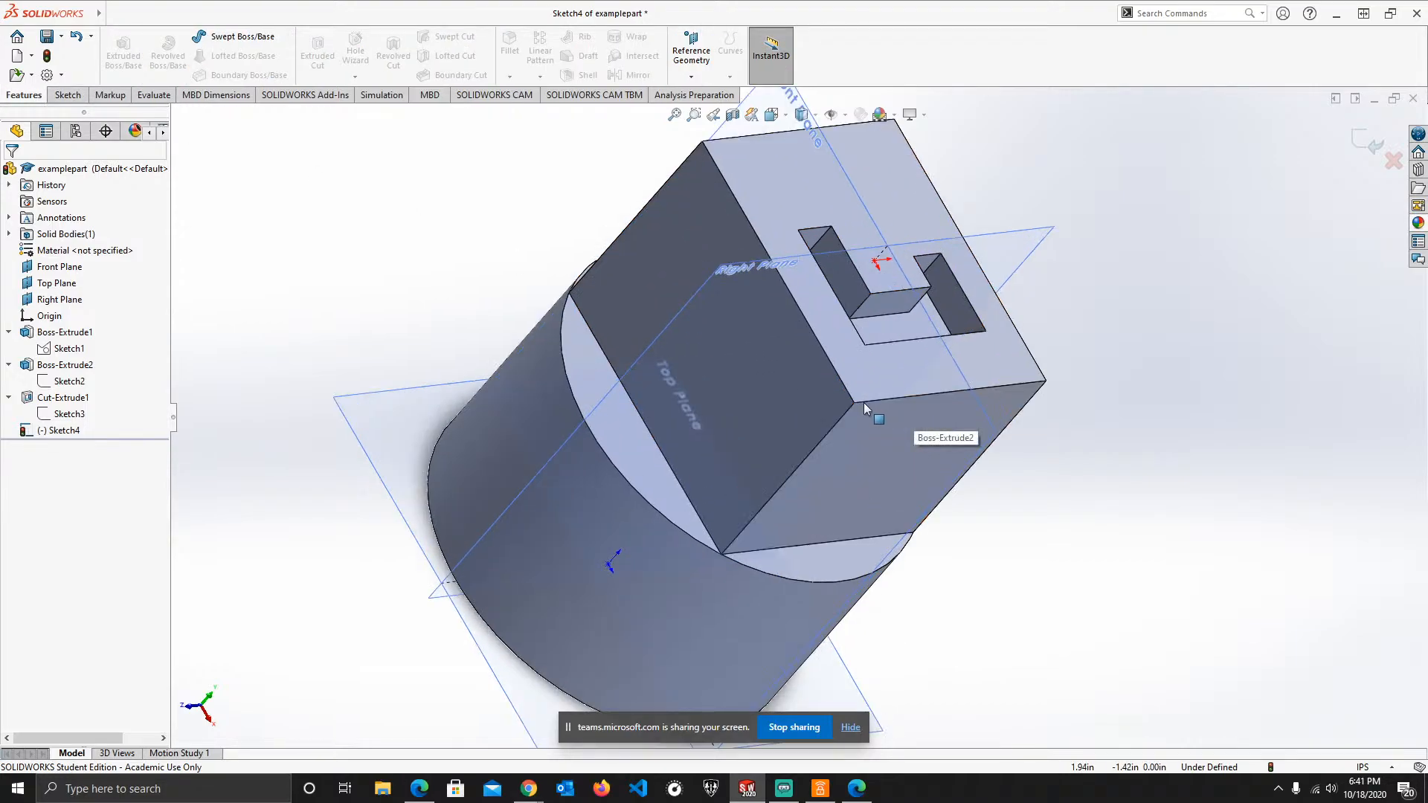
click(64, 98)
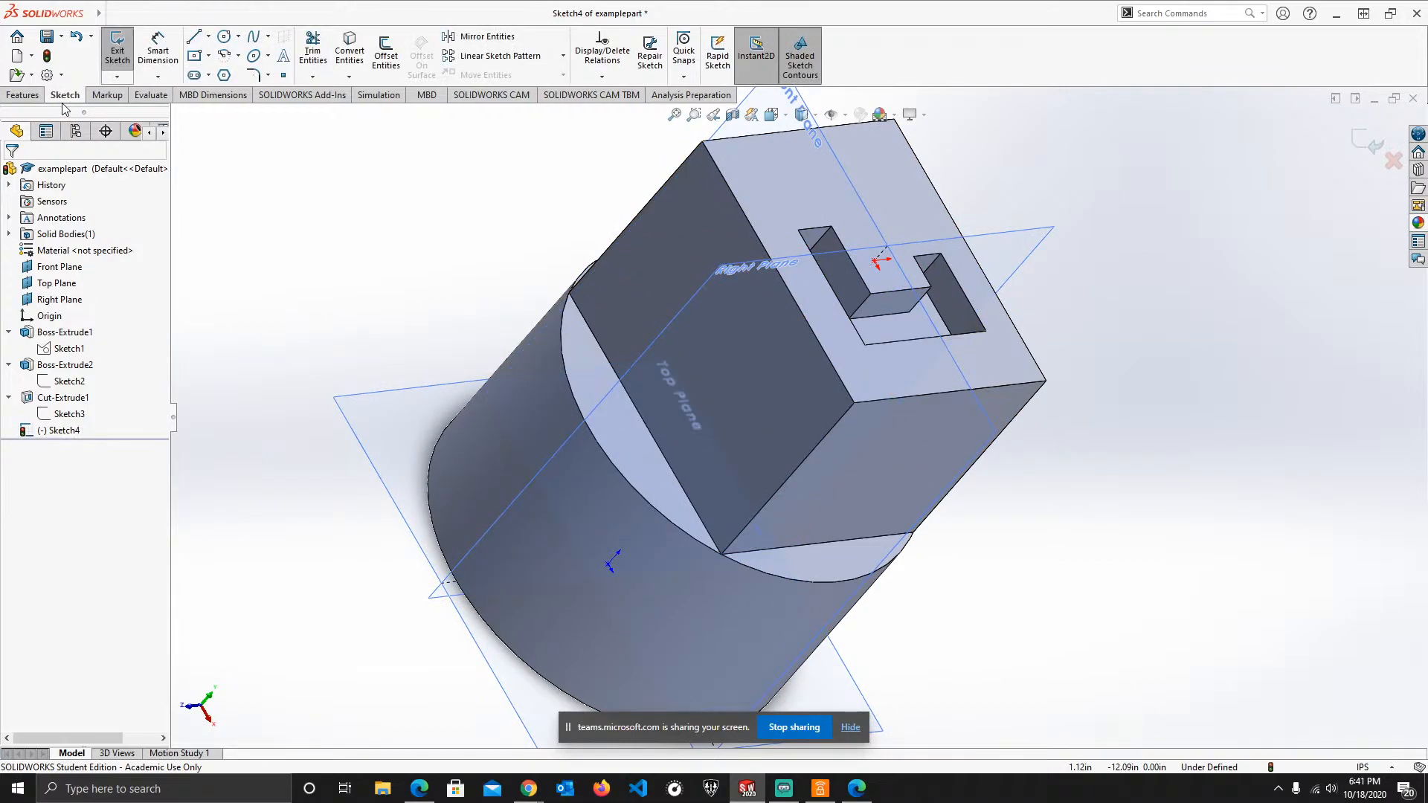
click(22, 95)
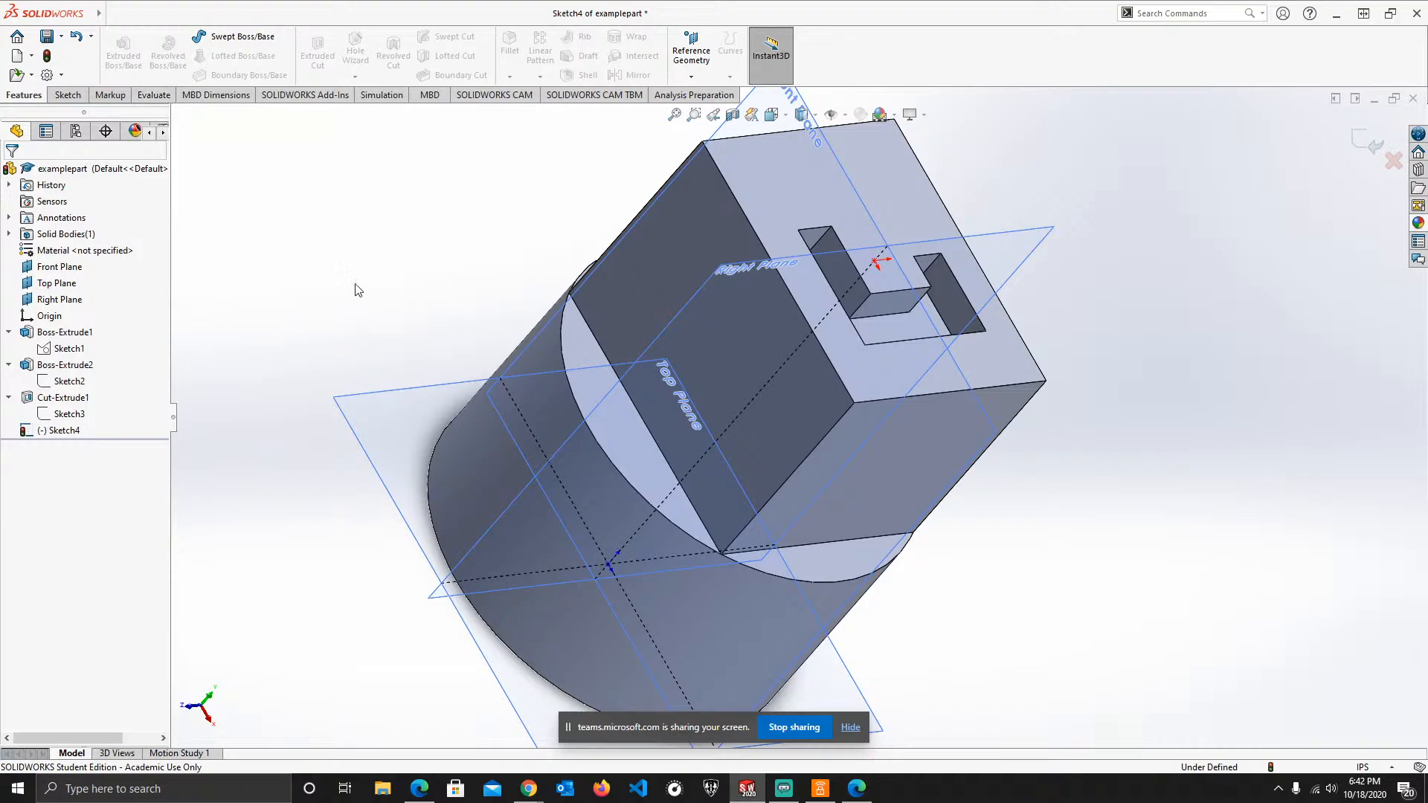
- Exit the empty Sketch4 and bring up the feature tools for the part
click(685, 253)
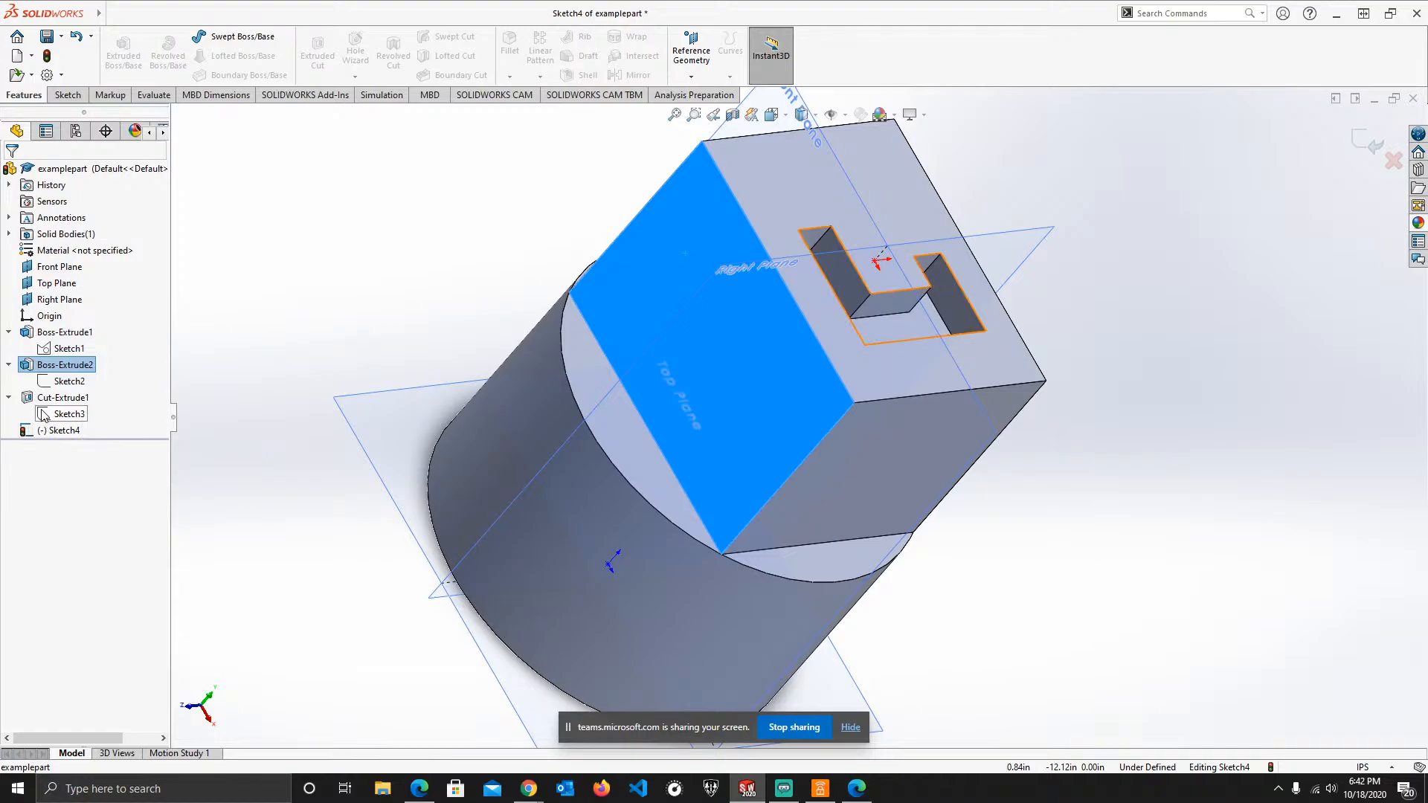
click(68, 95)
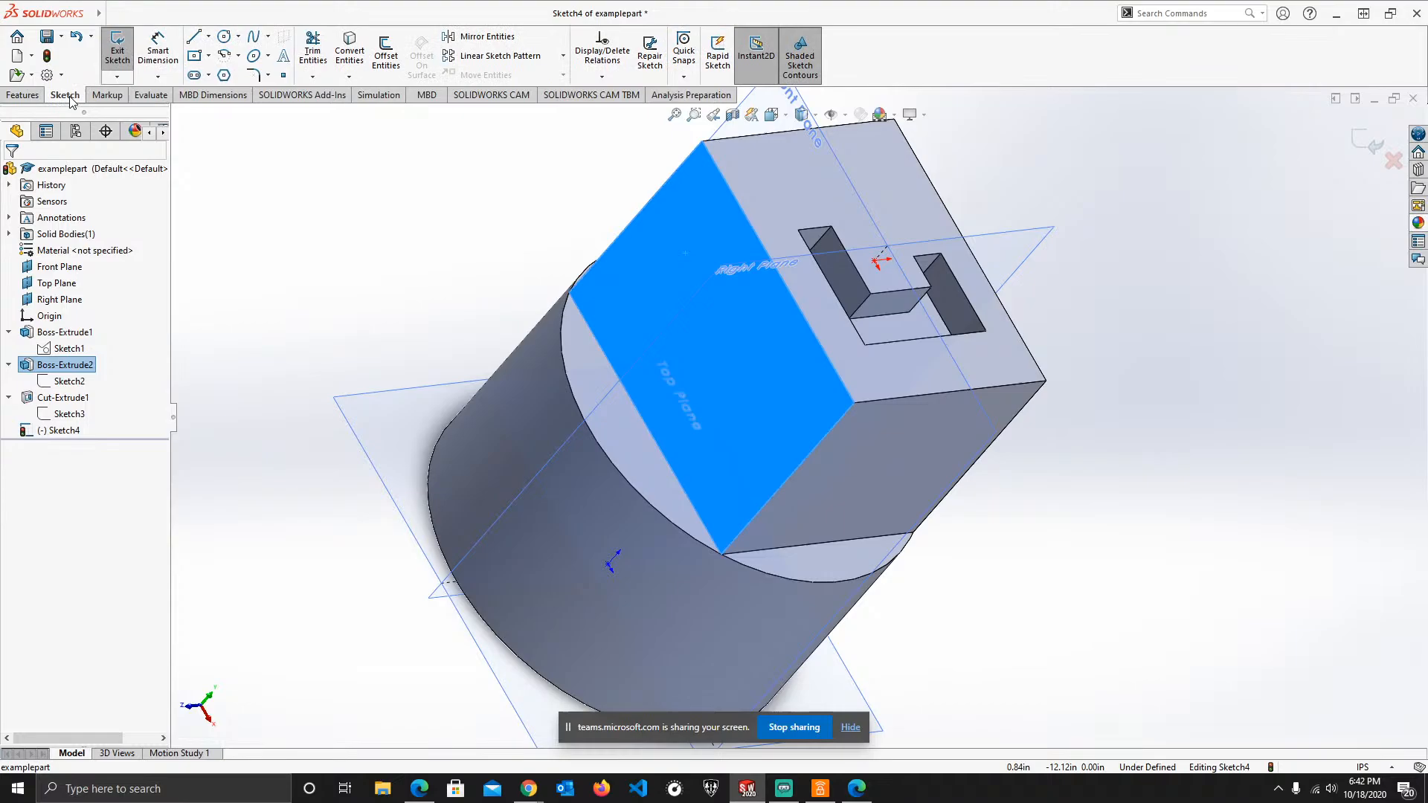
click(118, 50)
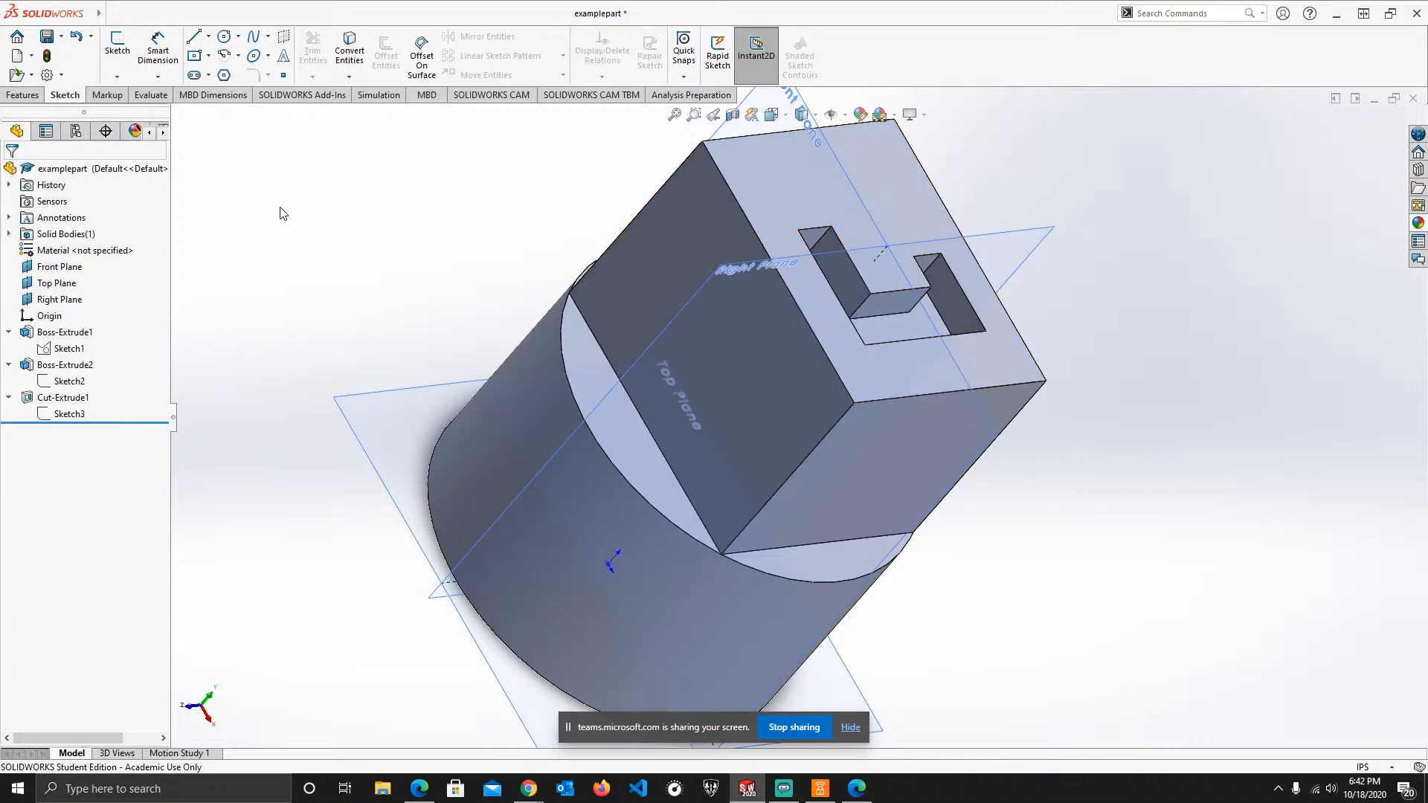
click(24, 95)
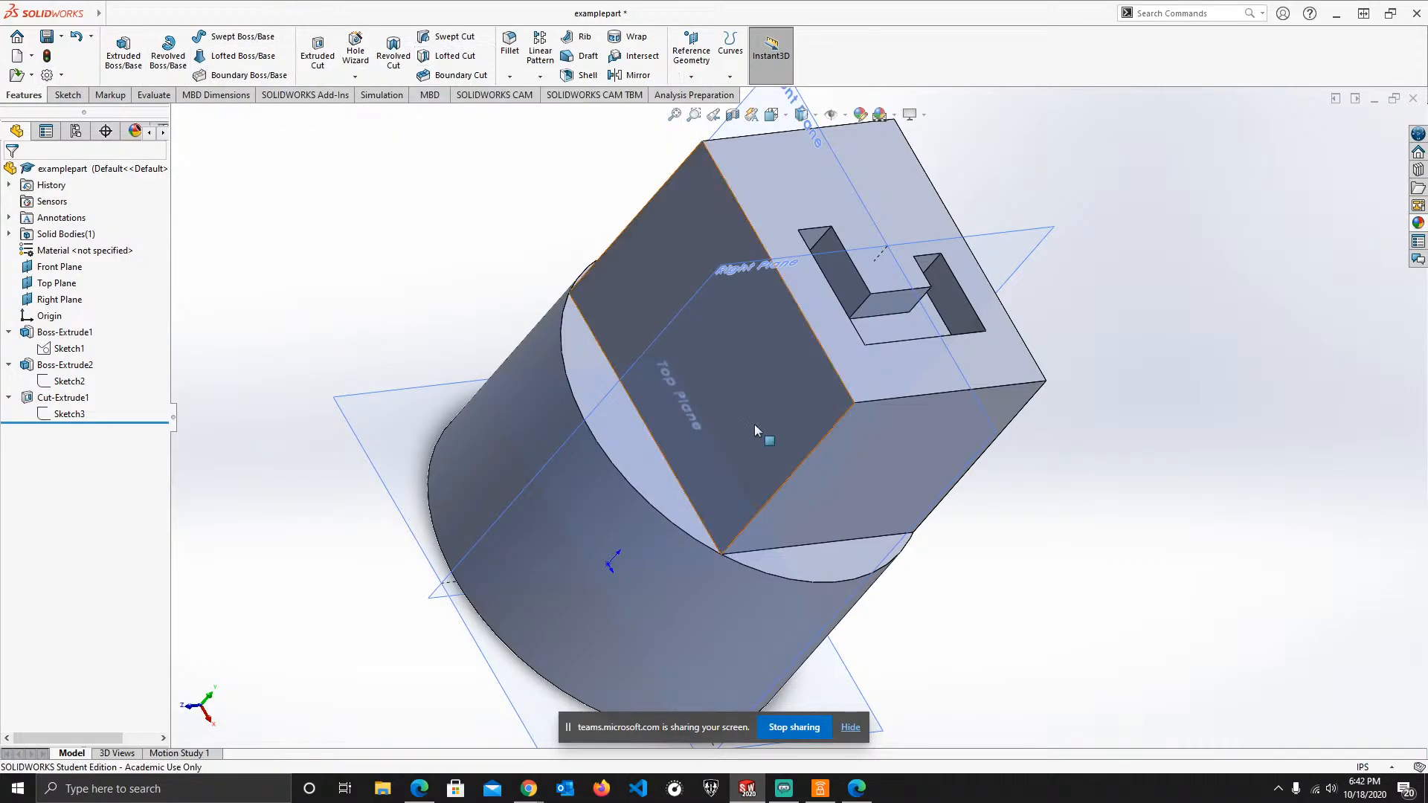
- Start a Fillet and select the block's four side edges that run along its 3 in height
click(818, 444)
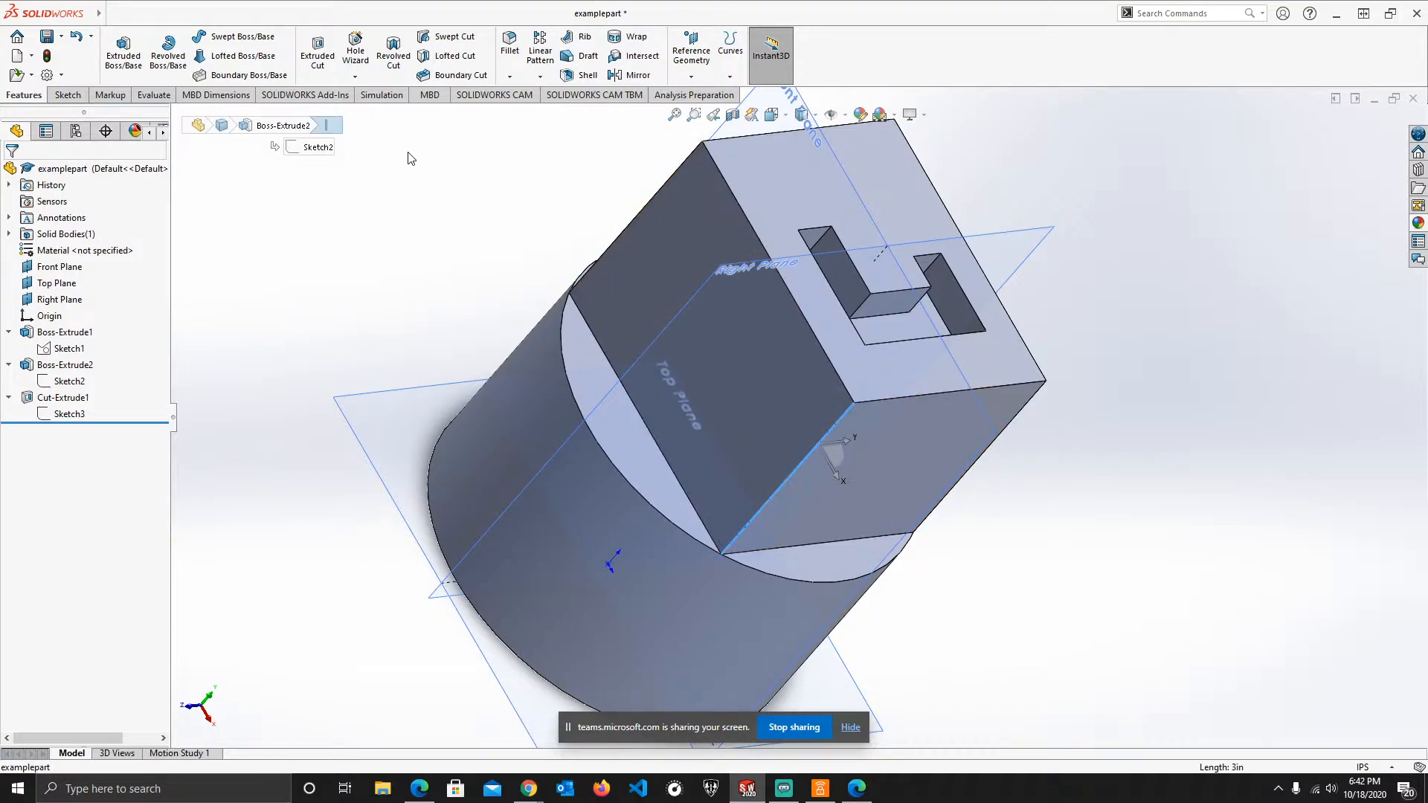
click(510, 47)
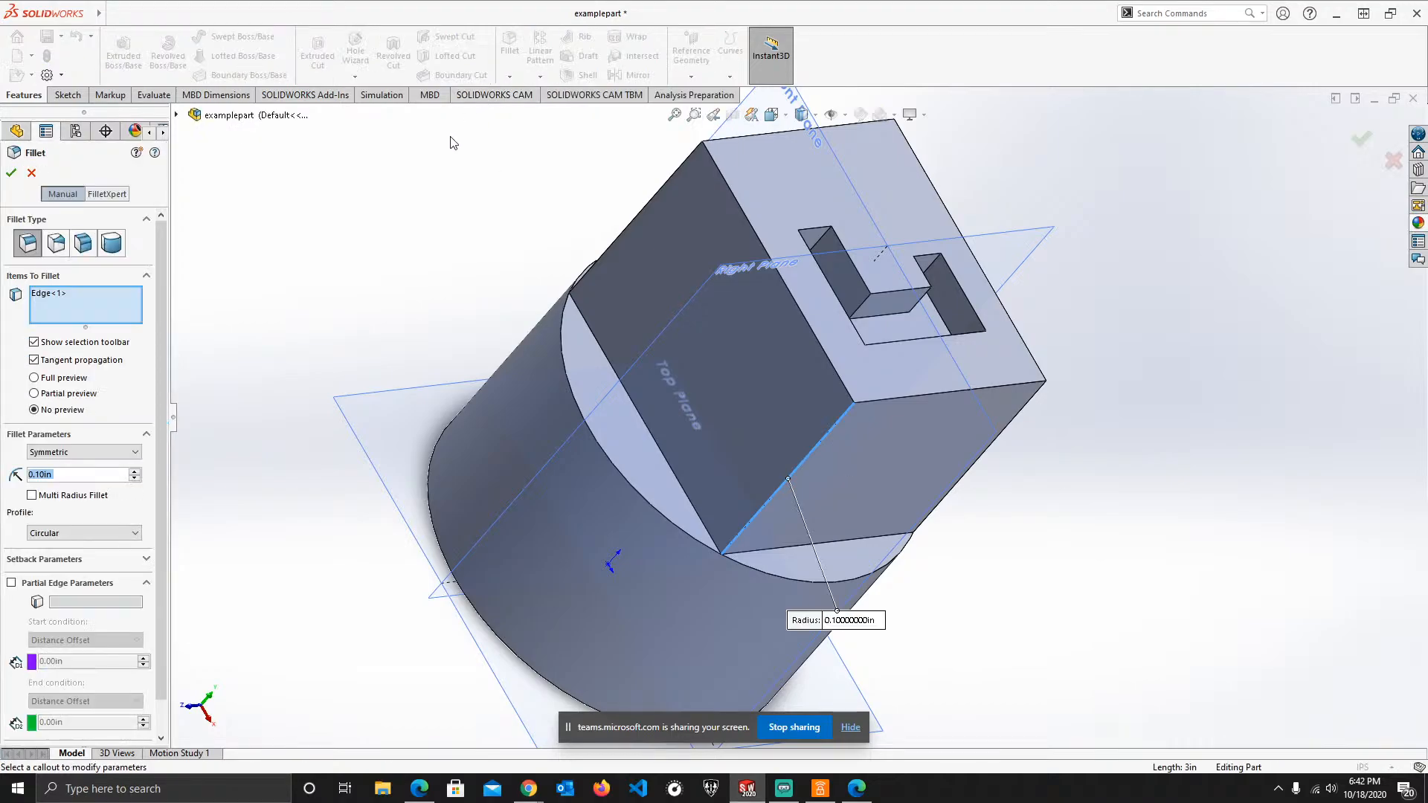
click(78, 311)
middle_drag(833, 421, 707, 418)
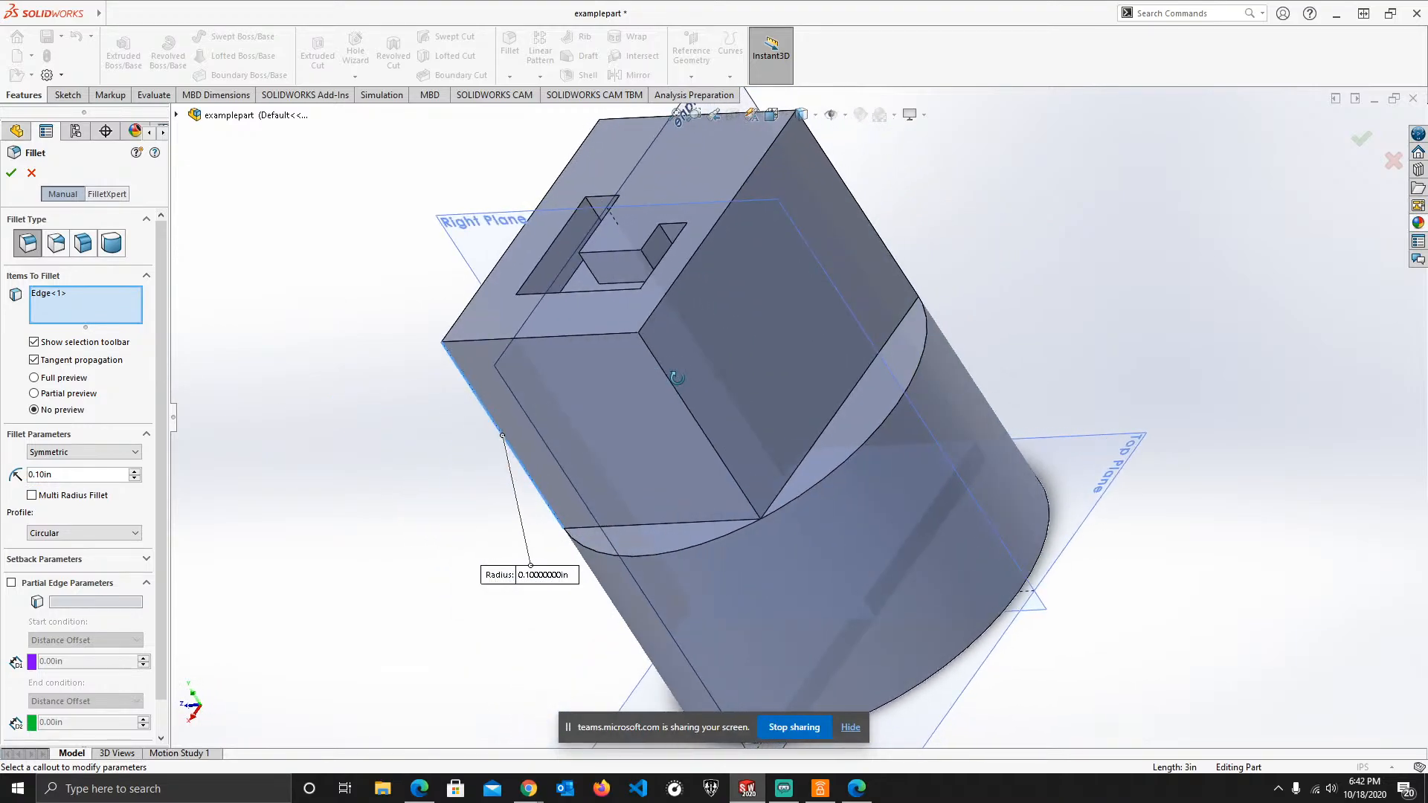
click(692, 420)
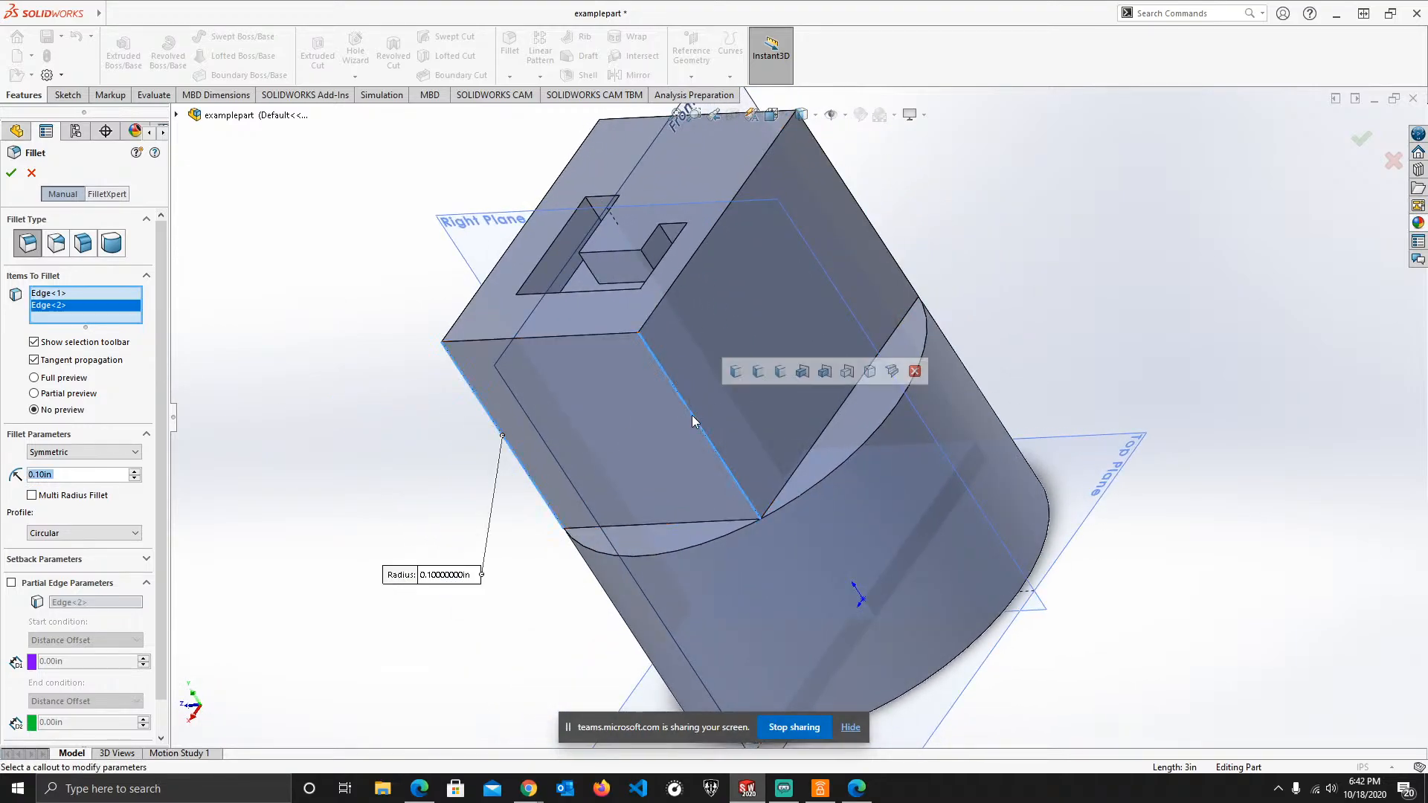
middle_drag(787, 268, 694, 402)
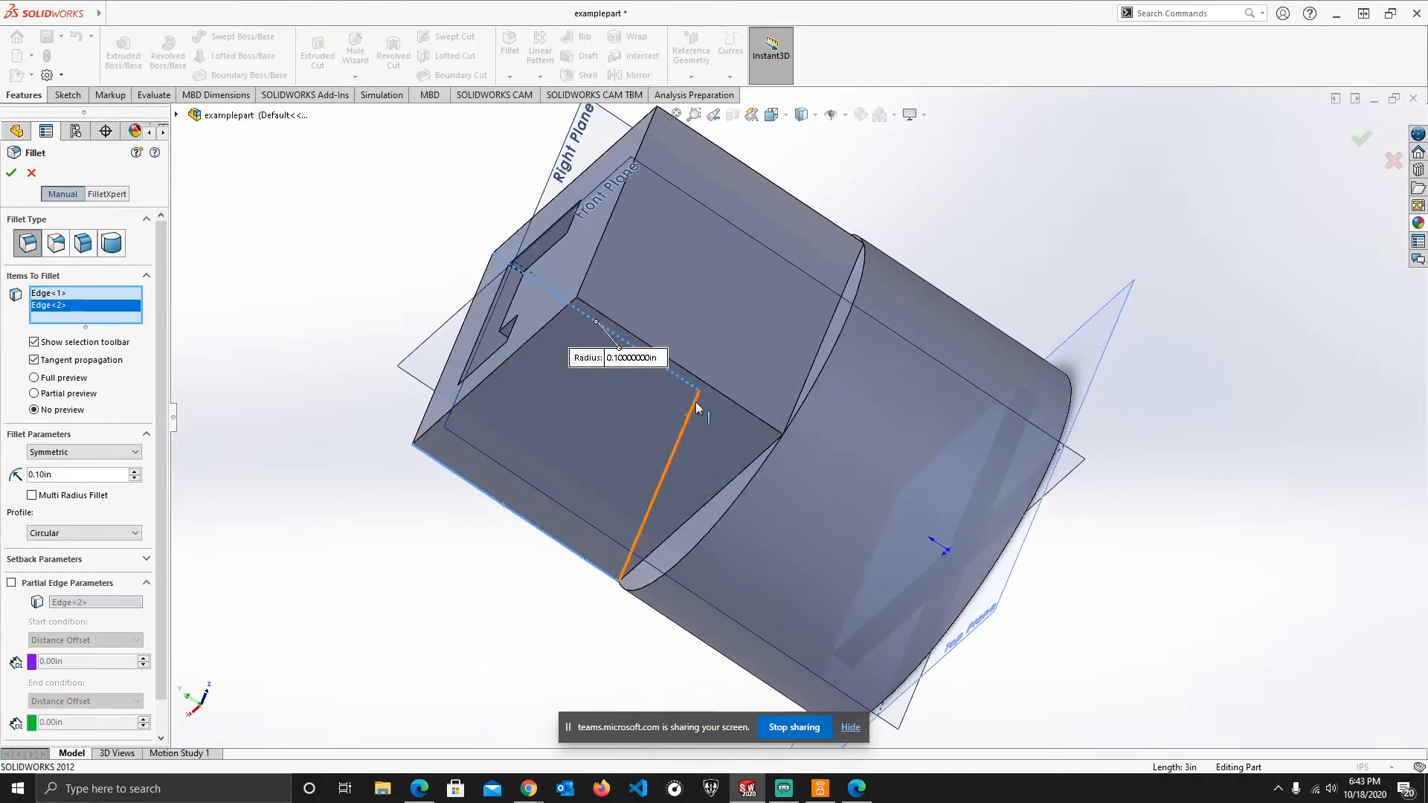
click(715, 397)
middle_drag(742, 280, 674, 429)
click(671, 317)
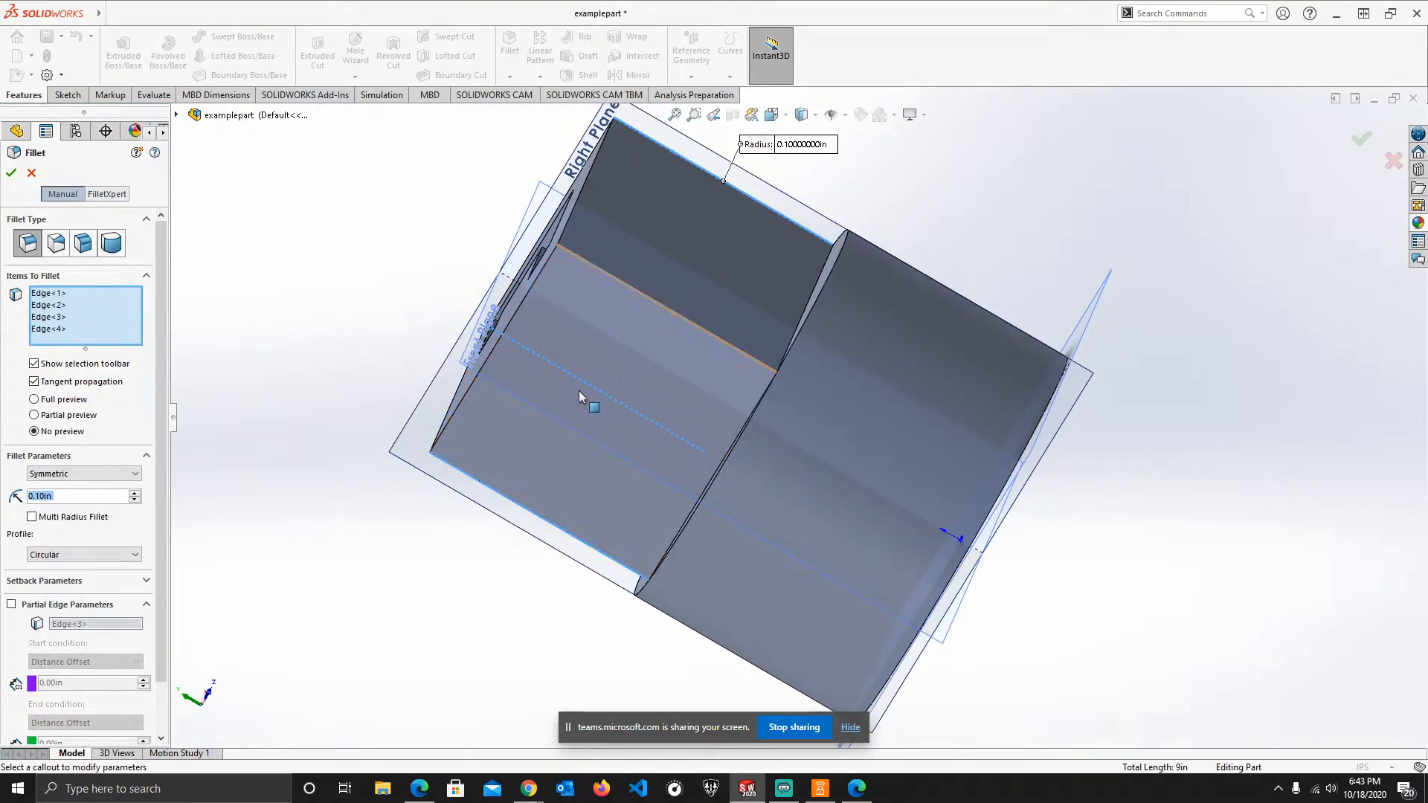
- Add the four perimeter edges of the block's end face with the cutout to the fillet selection
middle_drag(579, 390, 719, 392)
click(834, 406)
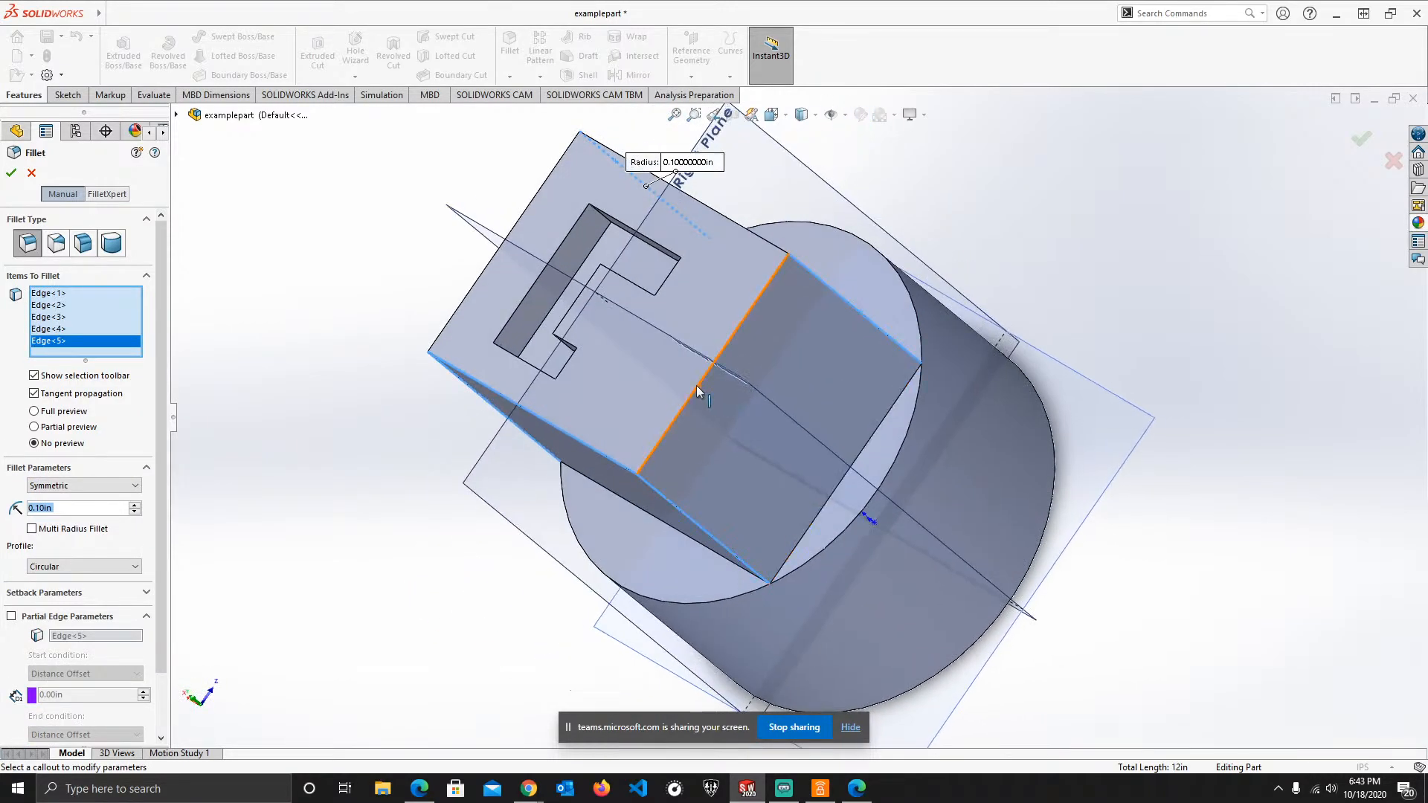
click(696, 385)
middle_drag(617, 369, 726, 427)
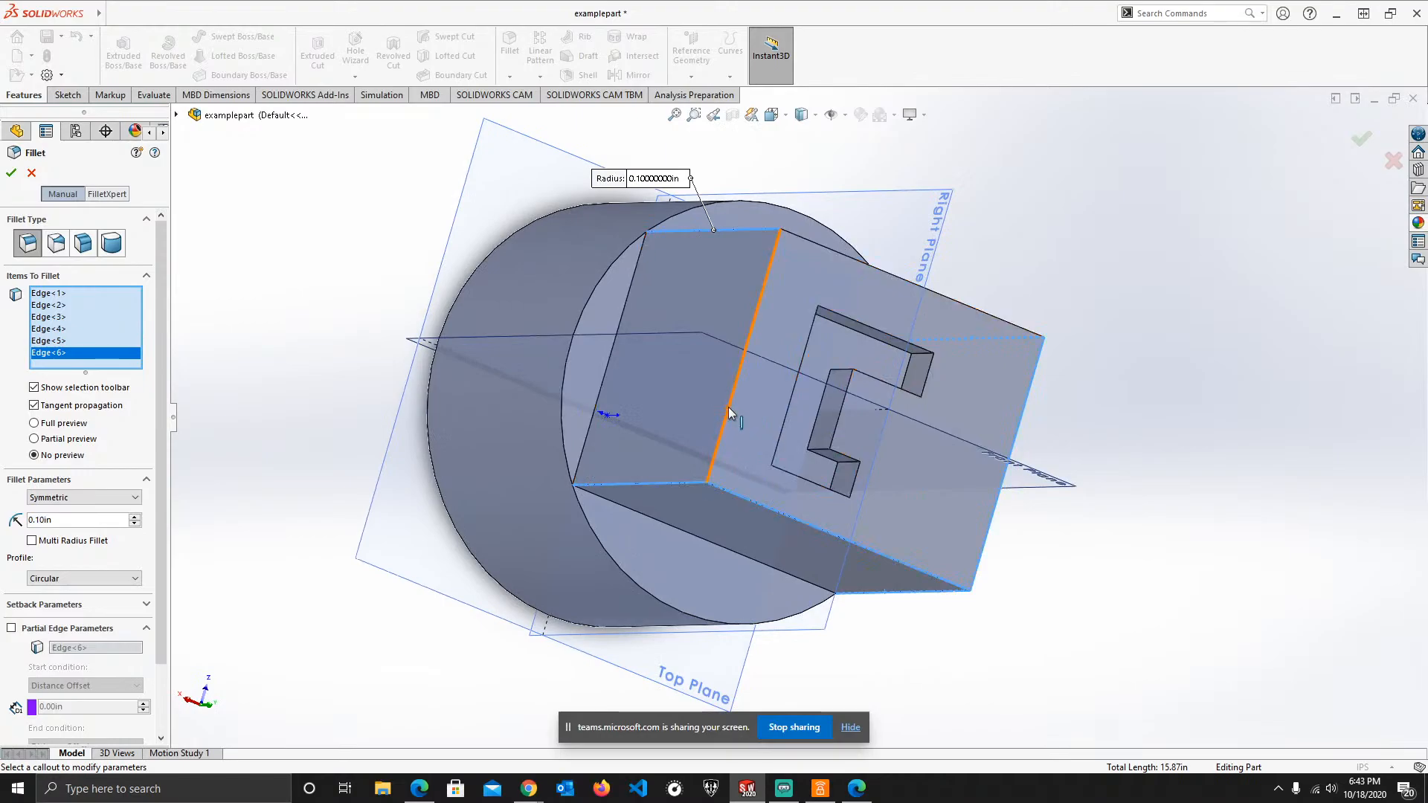
click(729, 408)
middle_drag(818, 305, 636, 403)
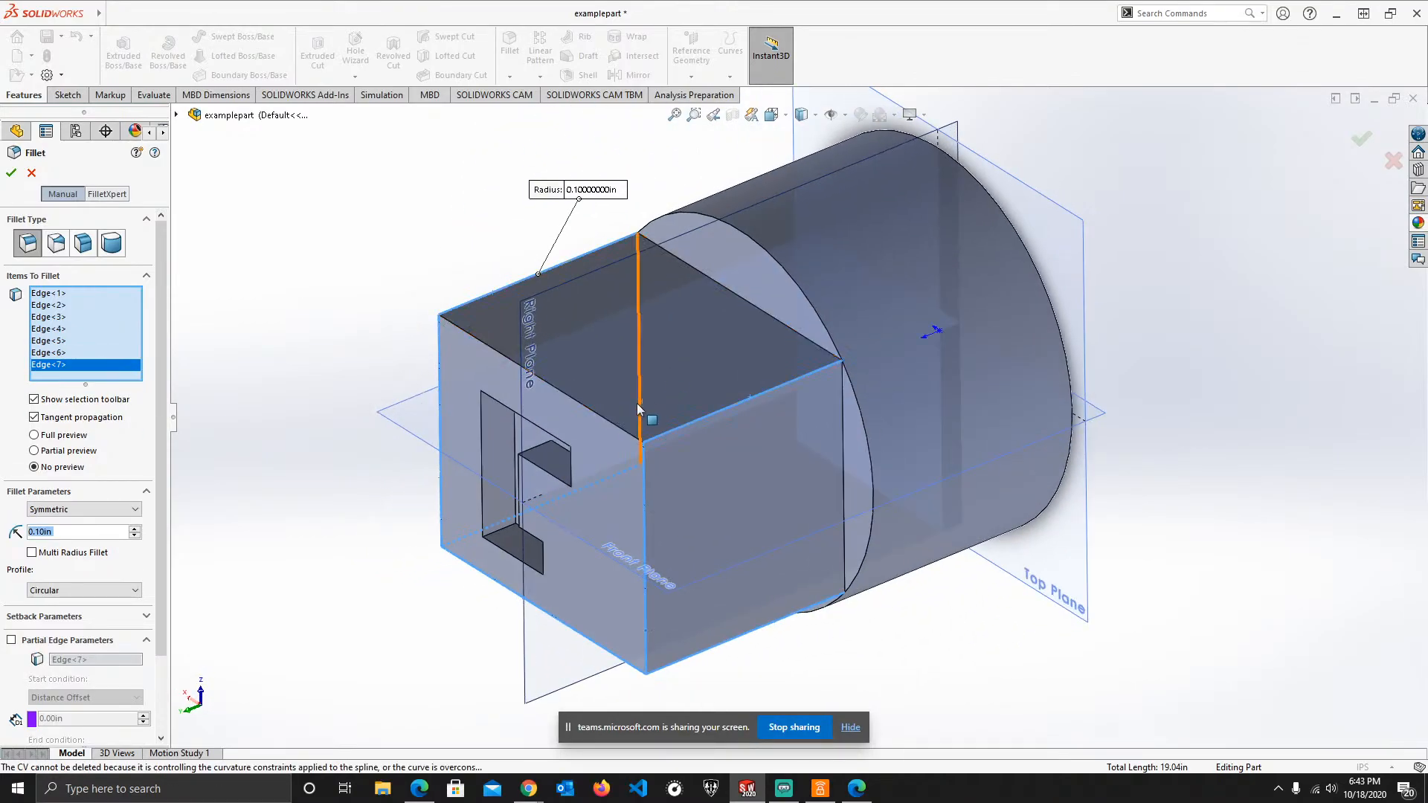
click(602, 422)
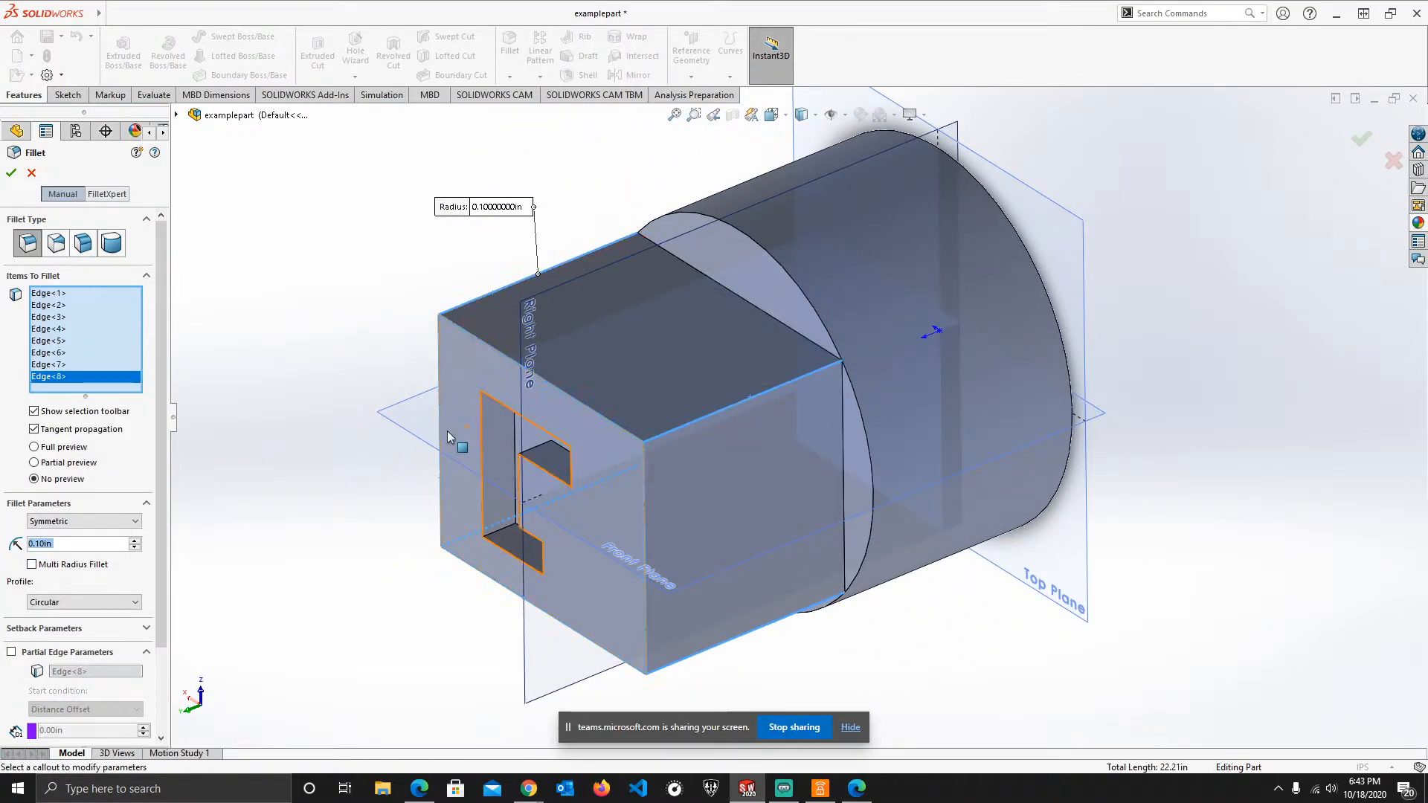
- Set the fillet radius to 0.20 in and turn on the full preview
middle_drag(448, 431, 537, 204)
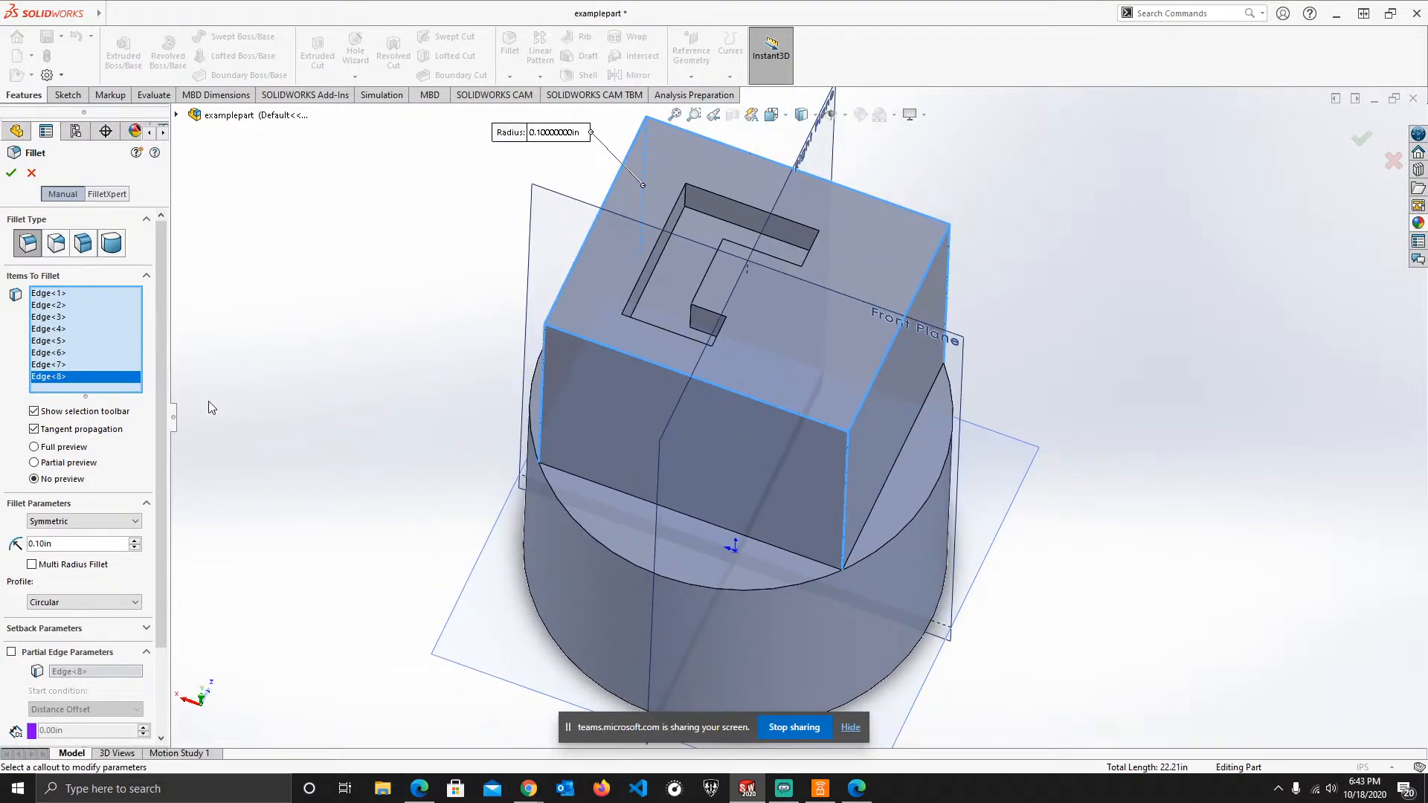
double_click(82, 543)
text(.20)
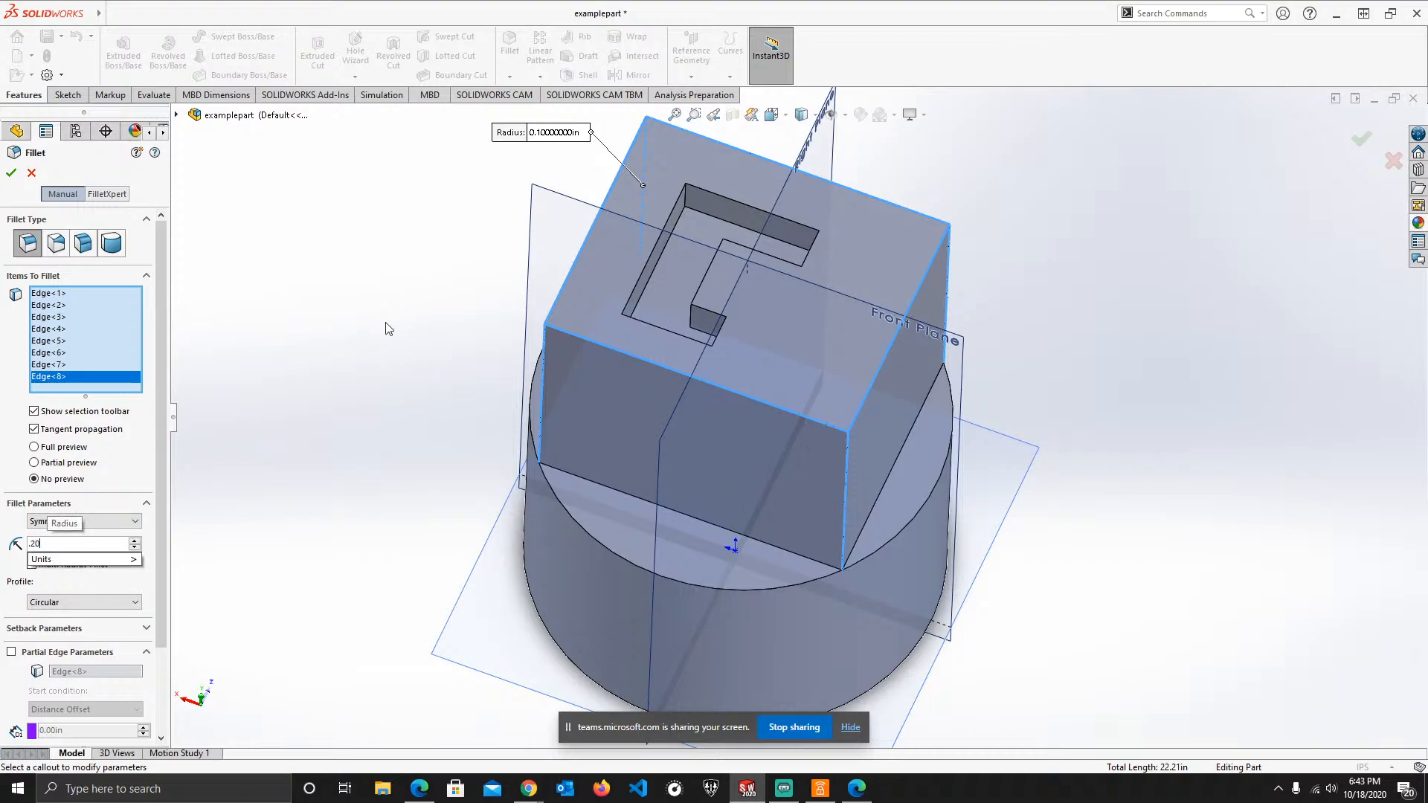
key(Return)
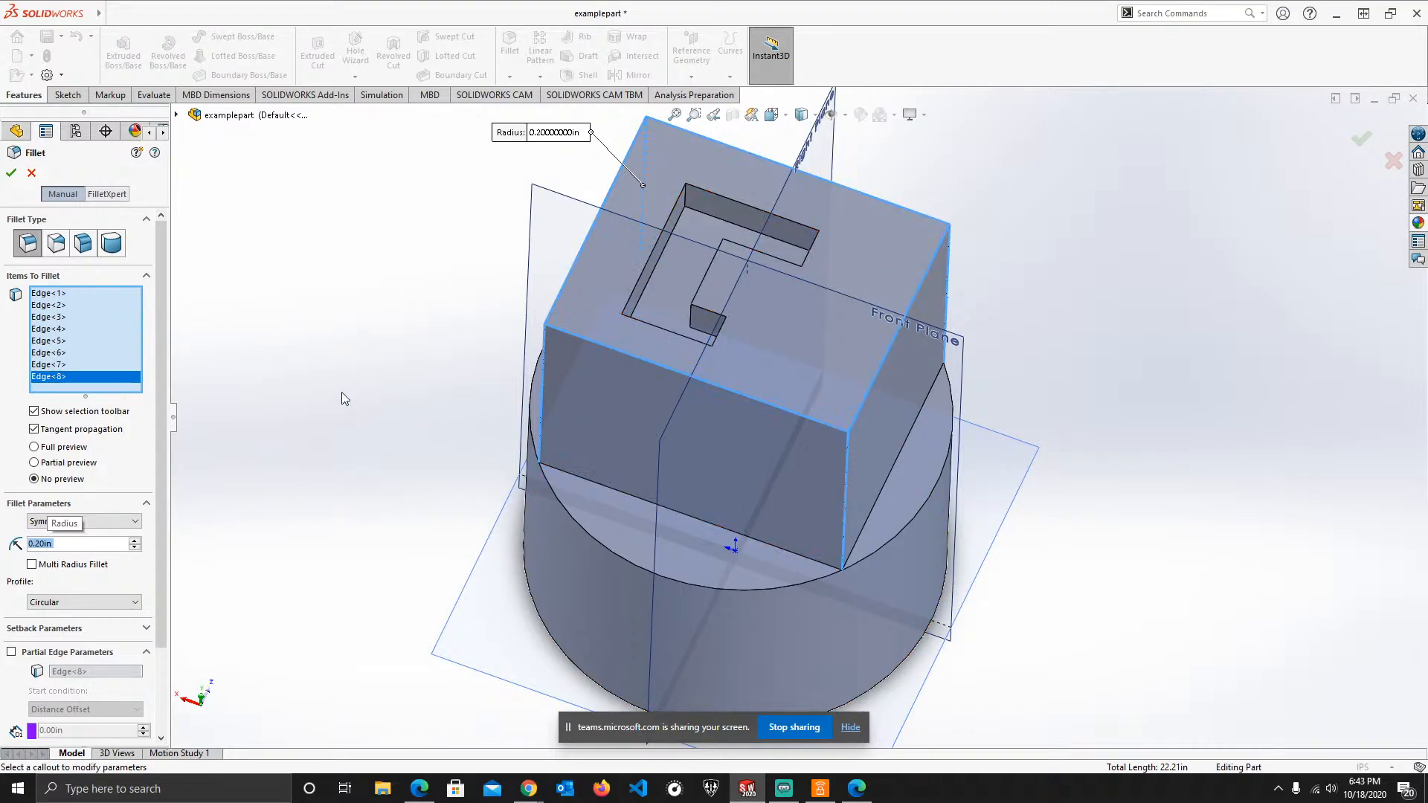
click(45, 464)
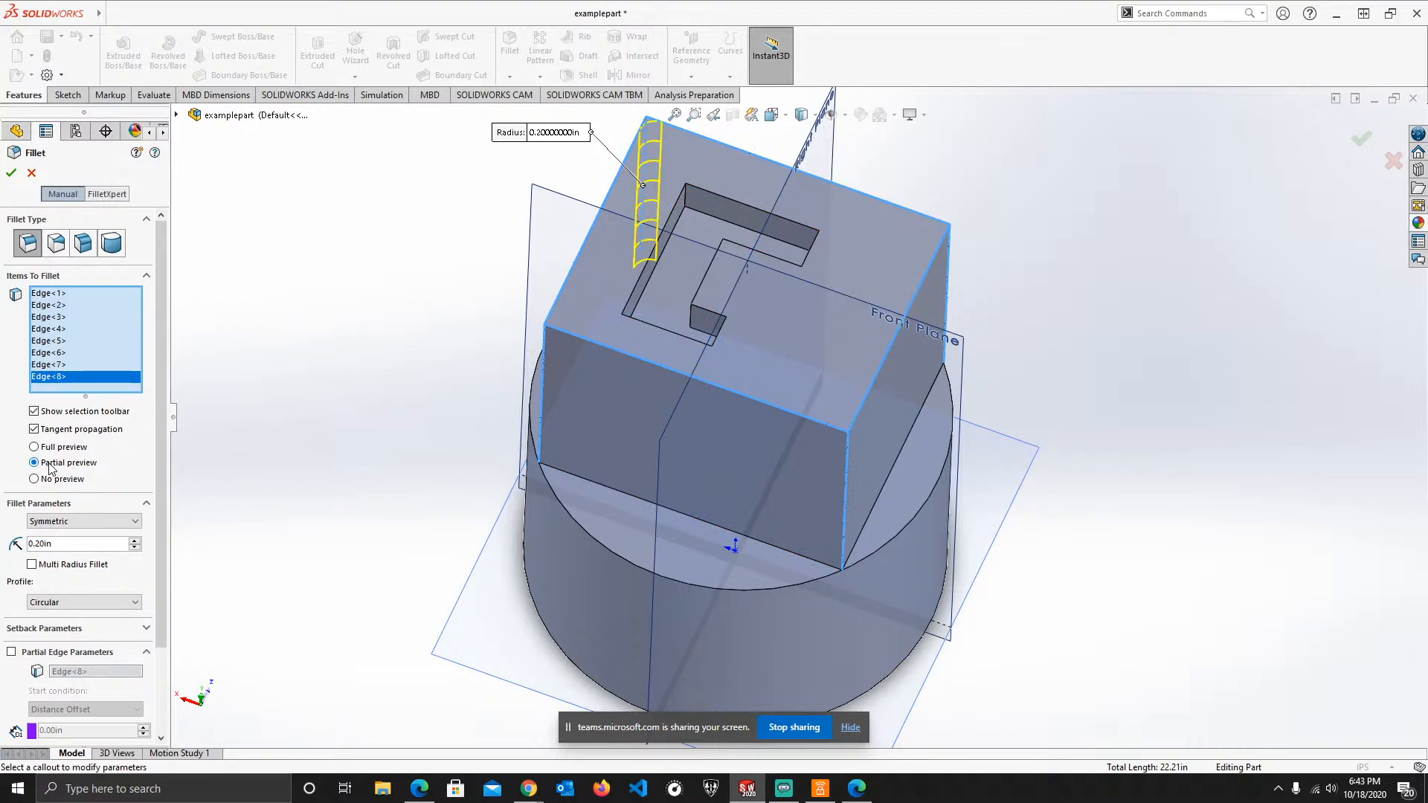
click(34, 447)
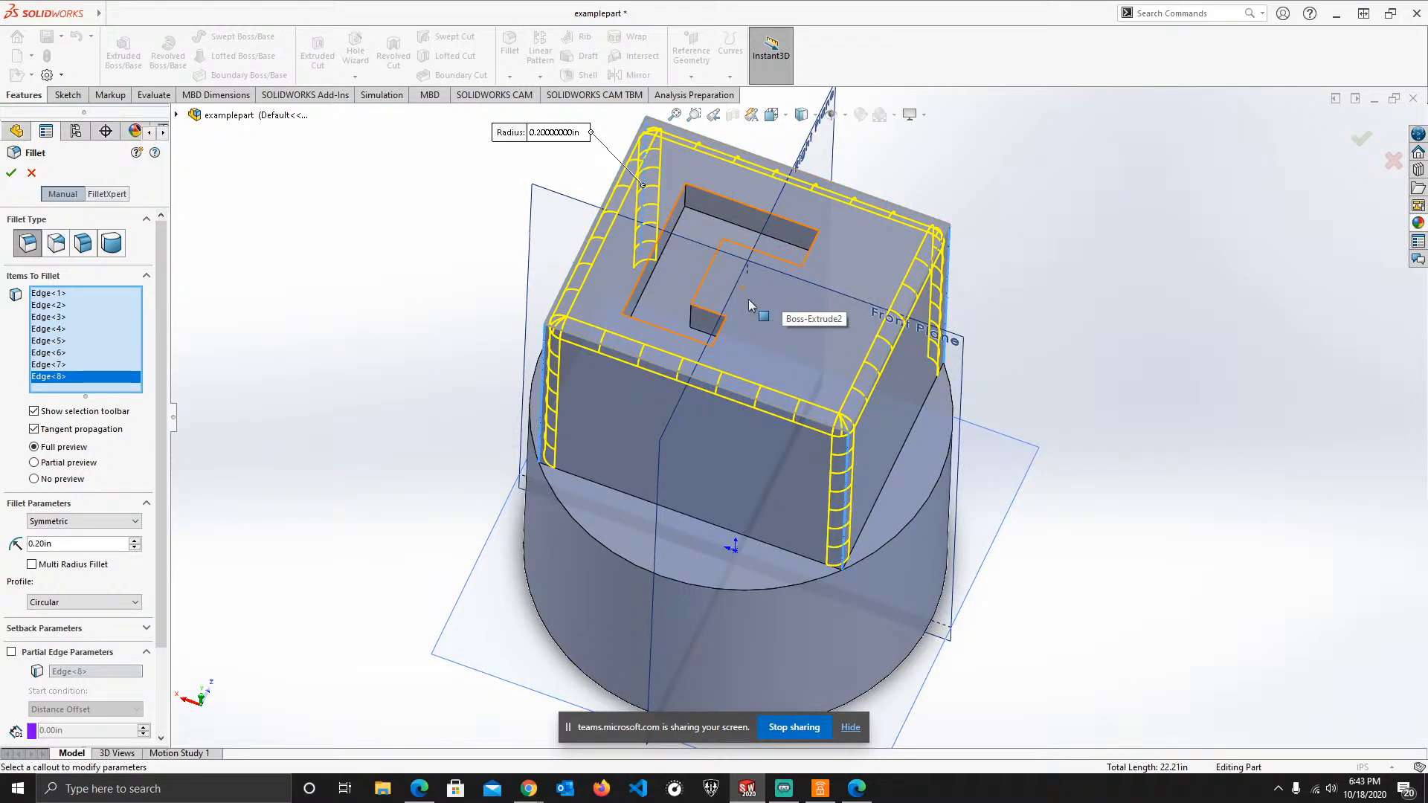
- Look through the remaining fillet settings, expanding the setback parameters, and apply the fillet to the block
middle_drag(596, 425, 625, 313)
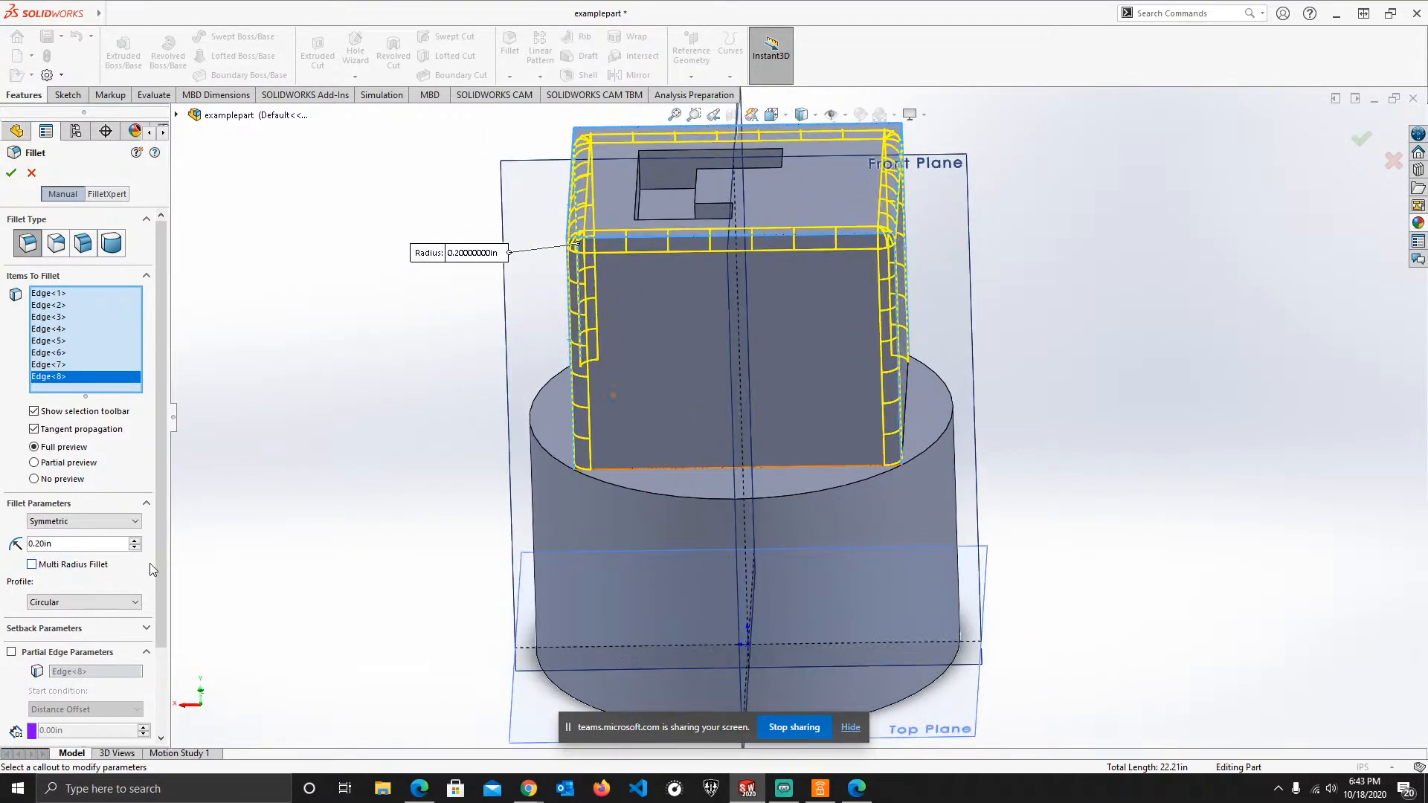
scroll(159, 581, down, 3)
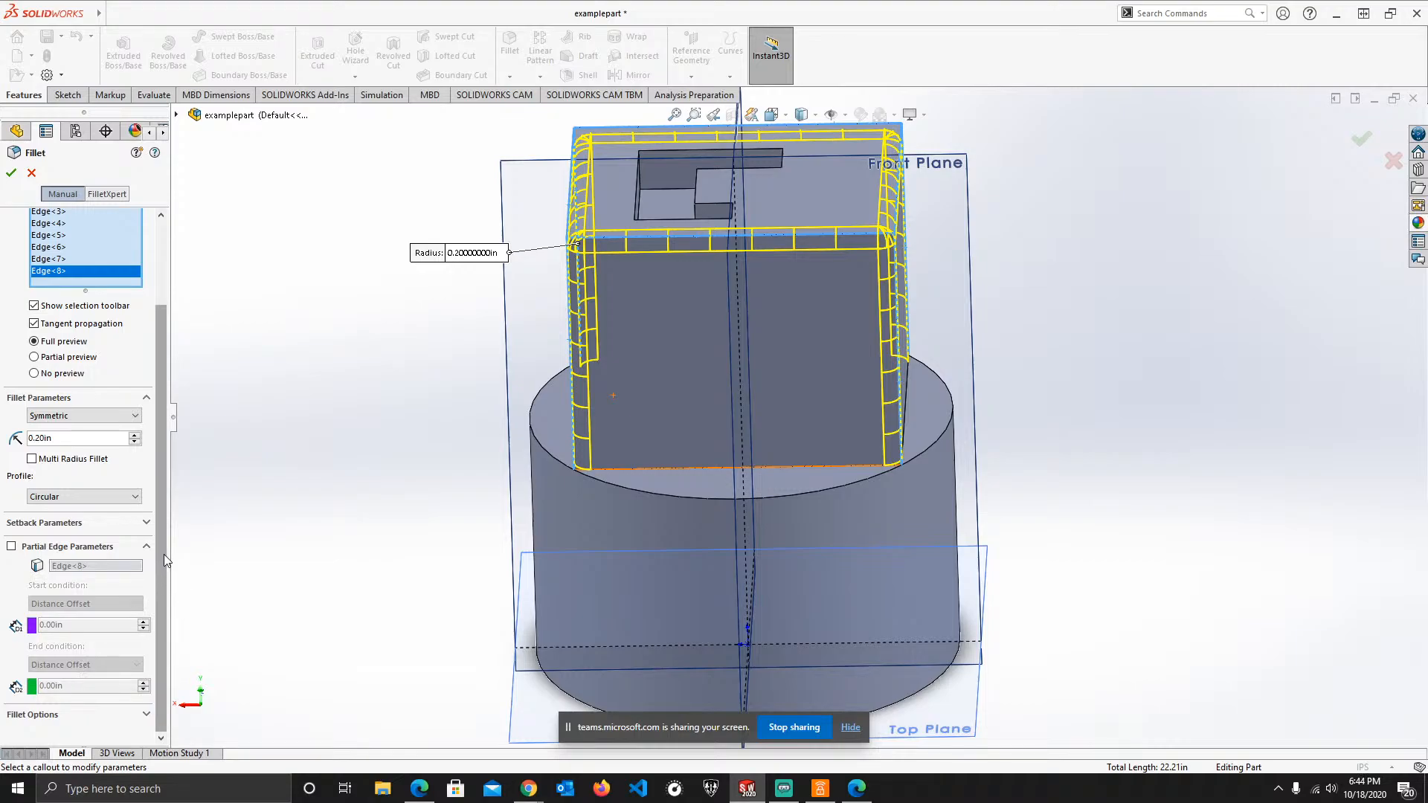
click(147, 523)
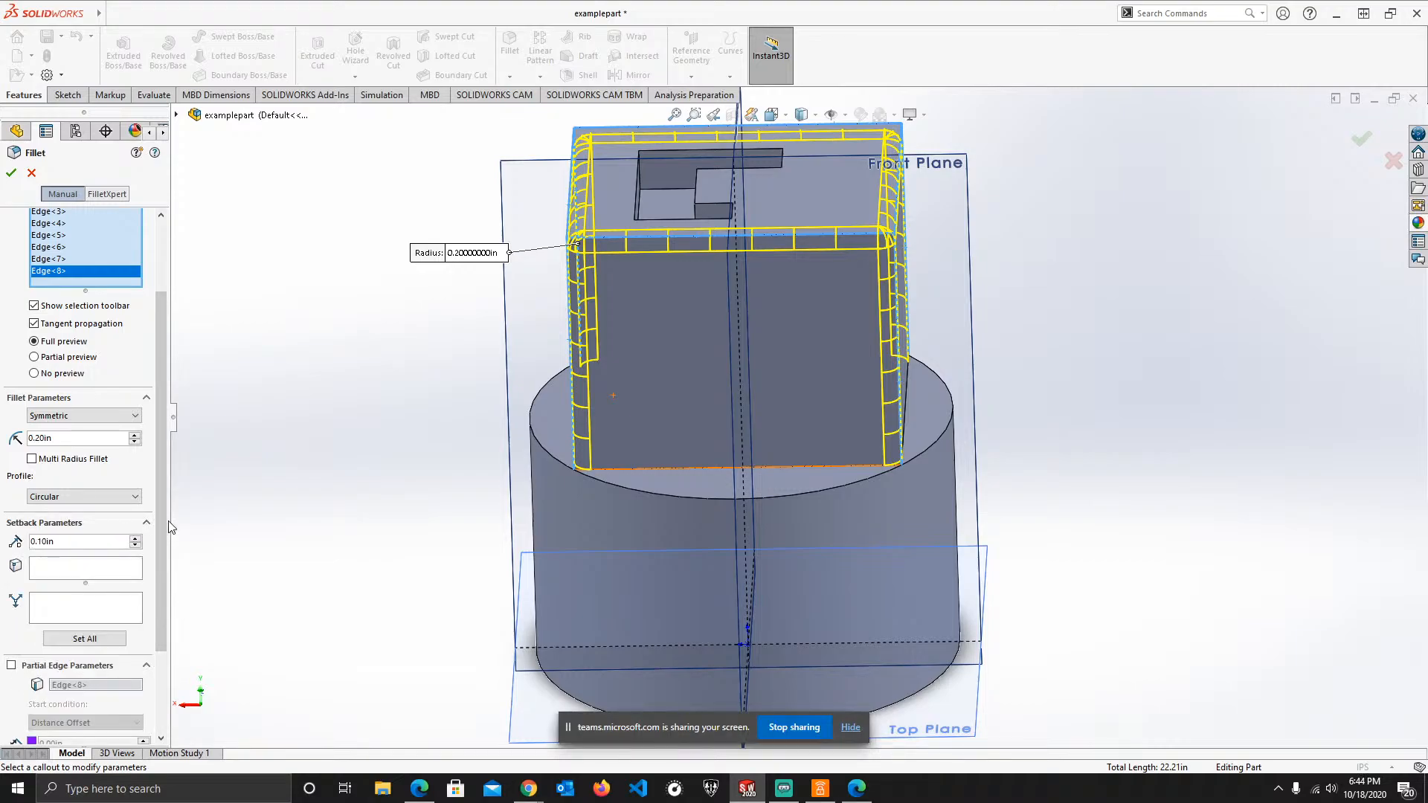
scroll(165, 471, up, 3)
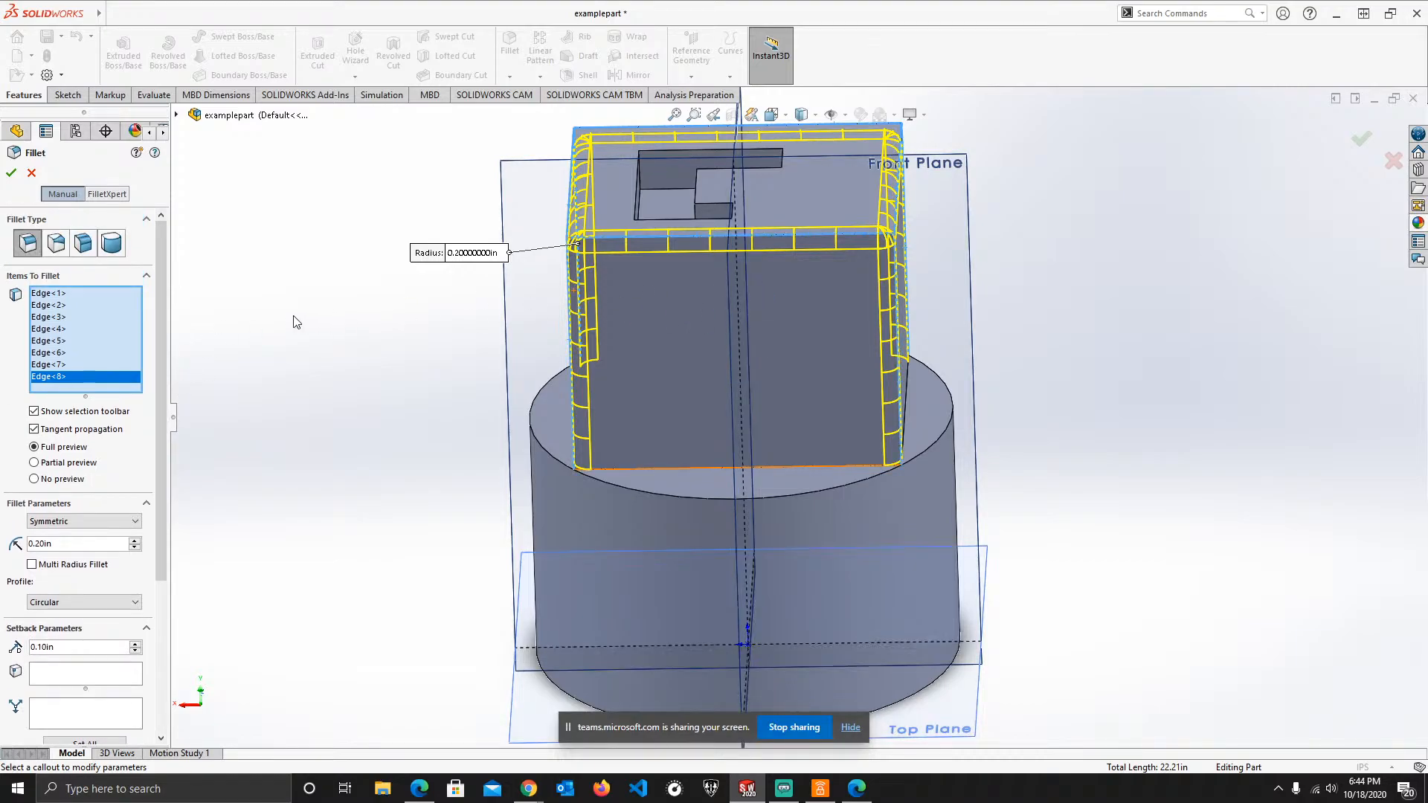
click(9, 178)
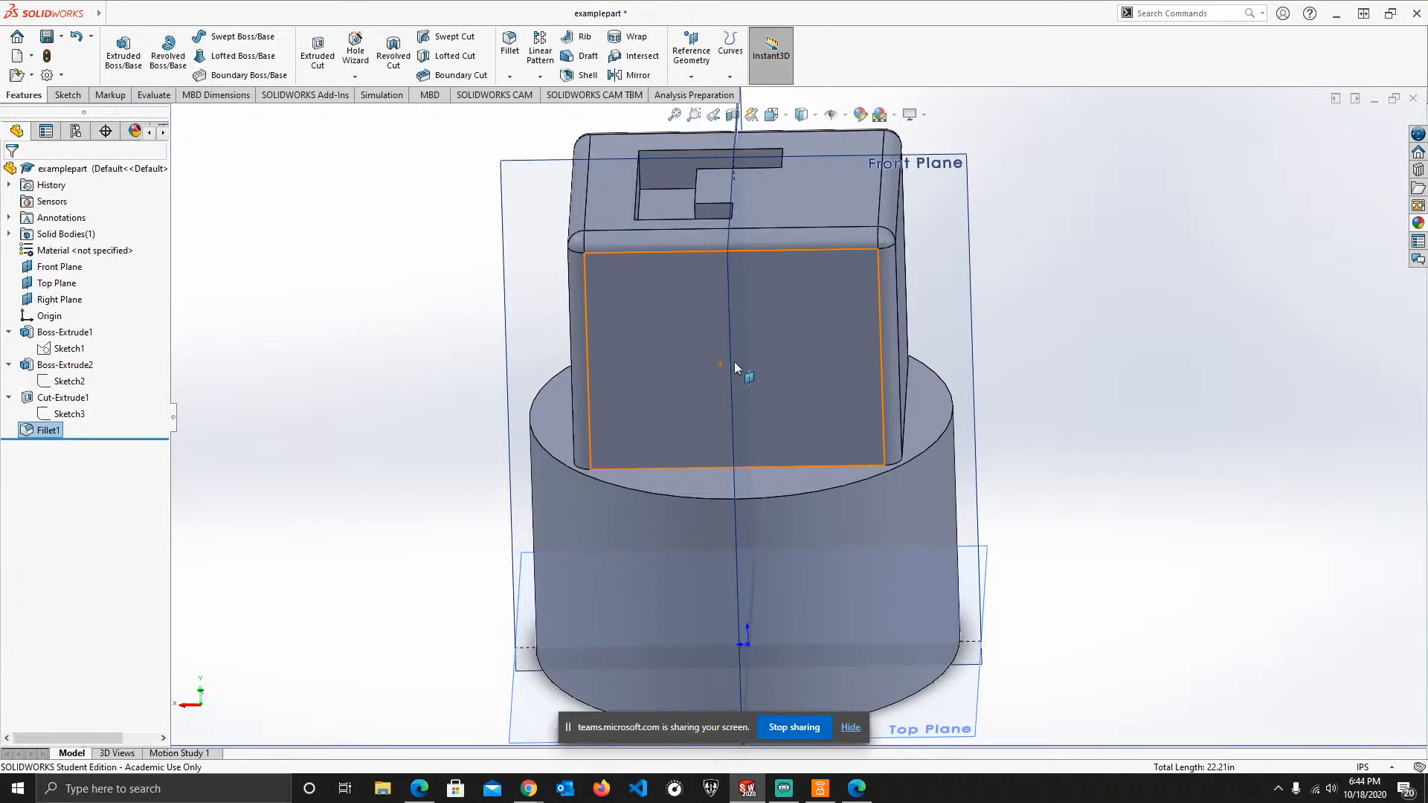
- Start a Chamfer, pick one arc of the cylinder's rim around the block, and clear that selection
middle_drag(965, 246, 759, 461)
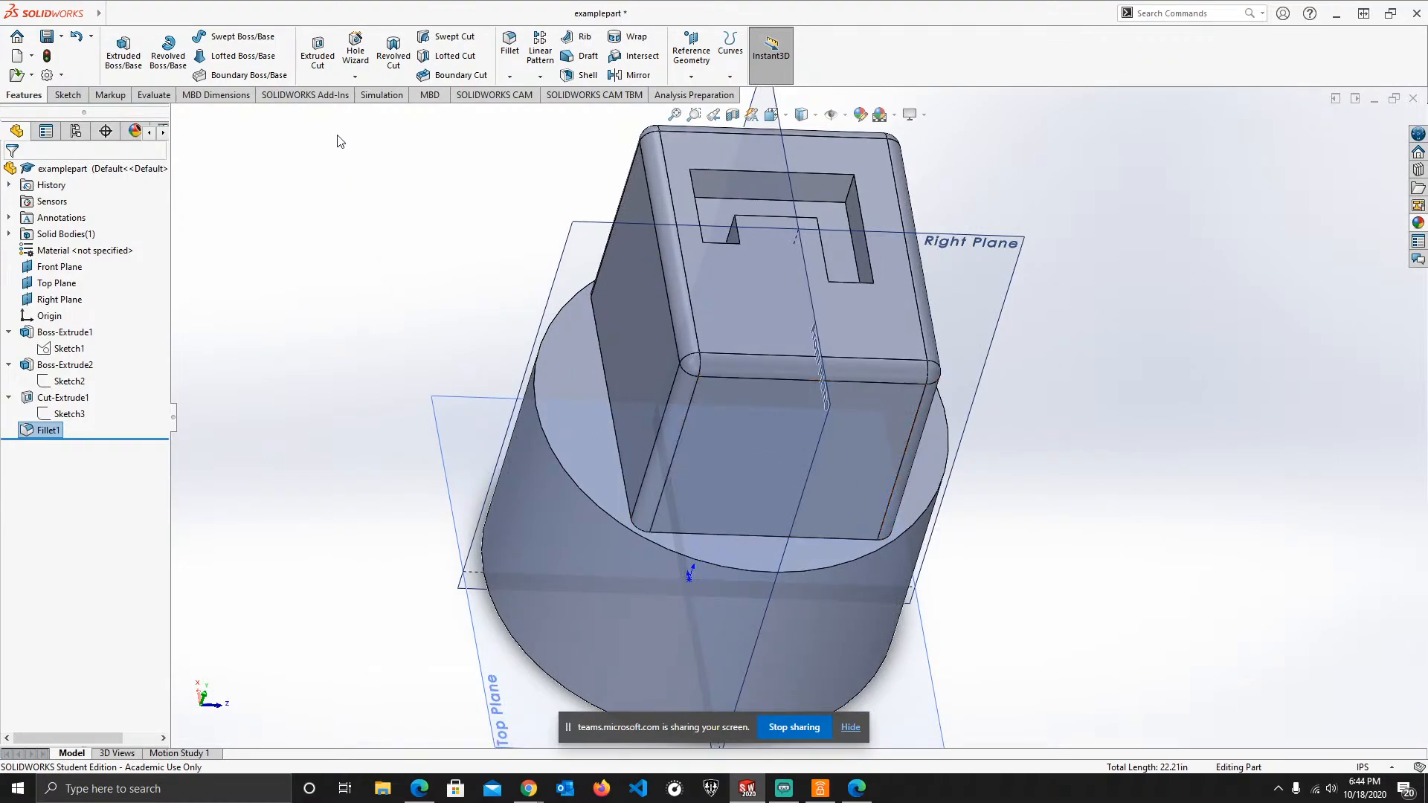
click(509, 77)
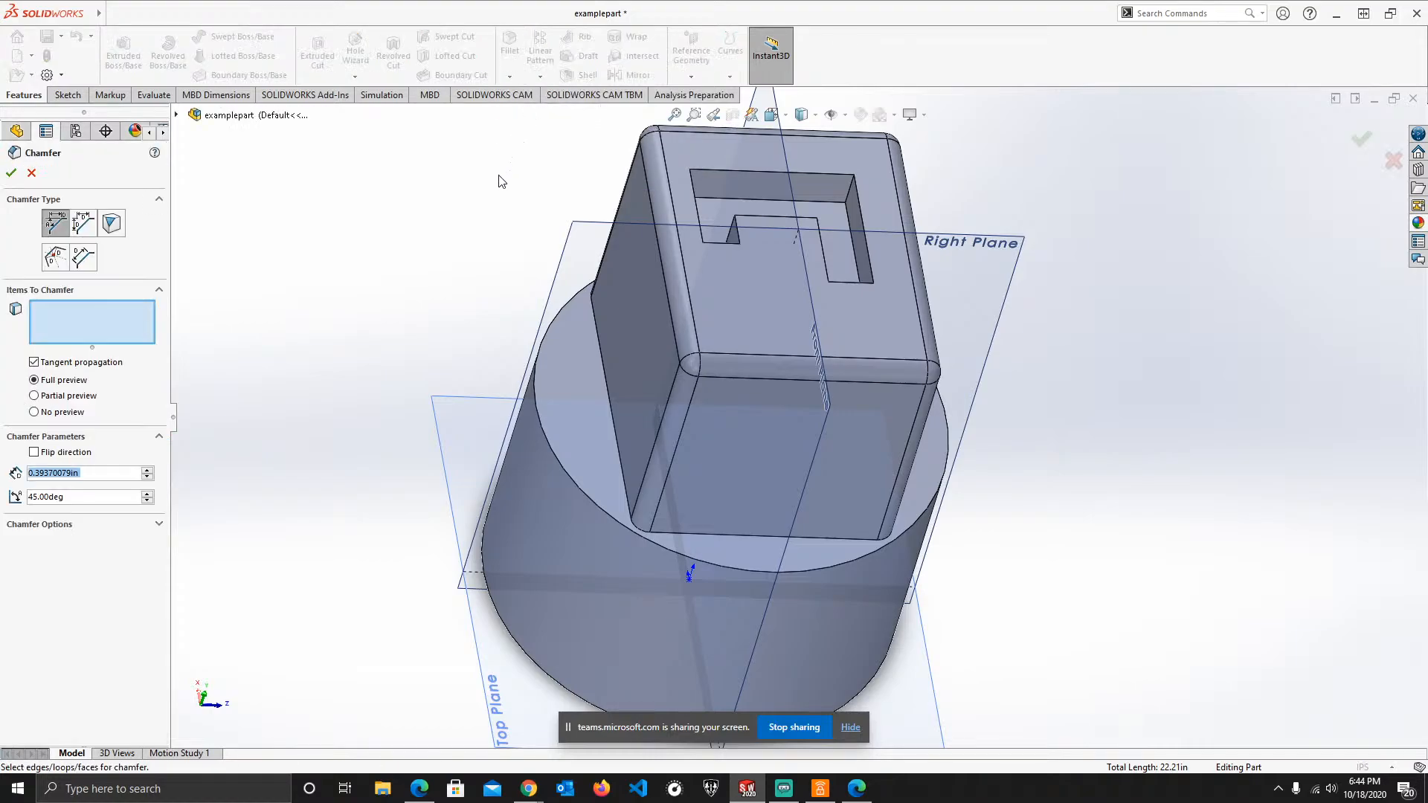
click(537, 408)
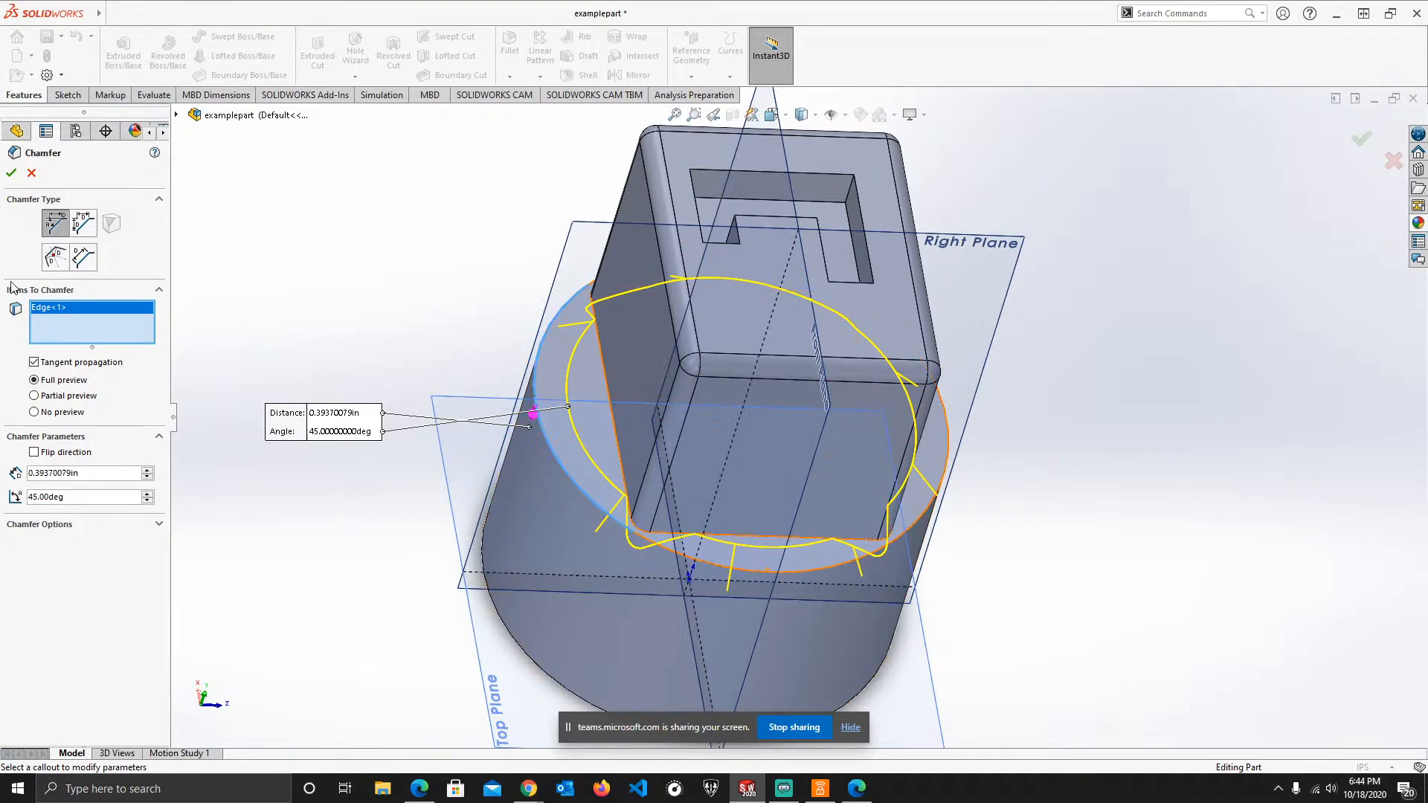
right_click(56, 336)
click(78, 325)
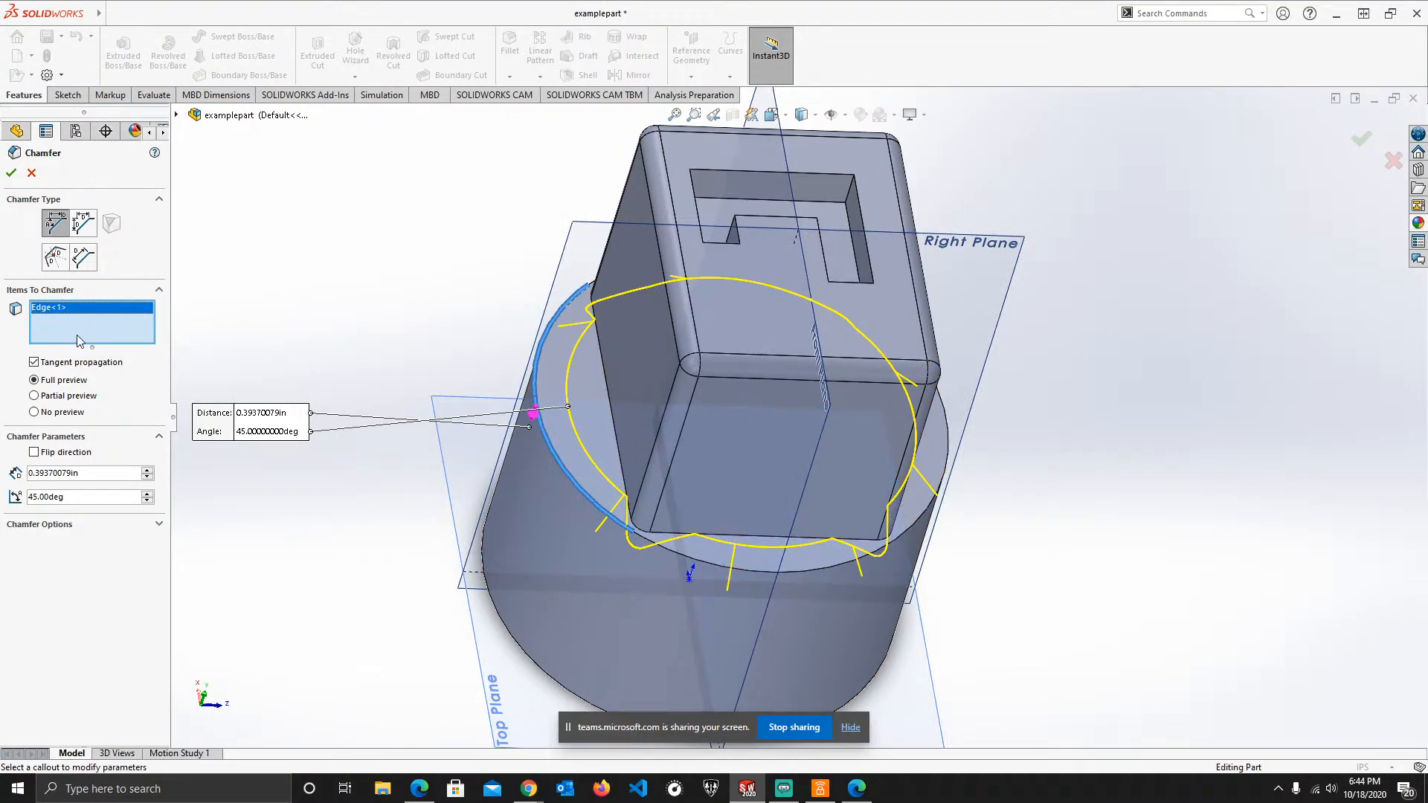
right_click(65, 320)
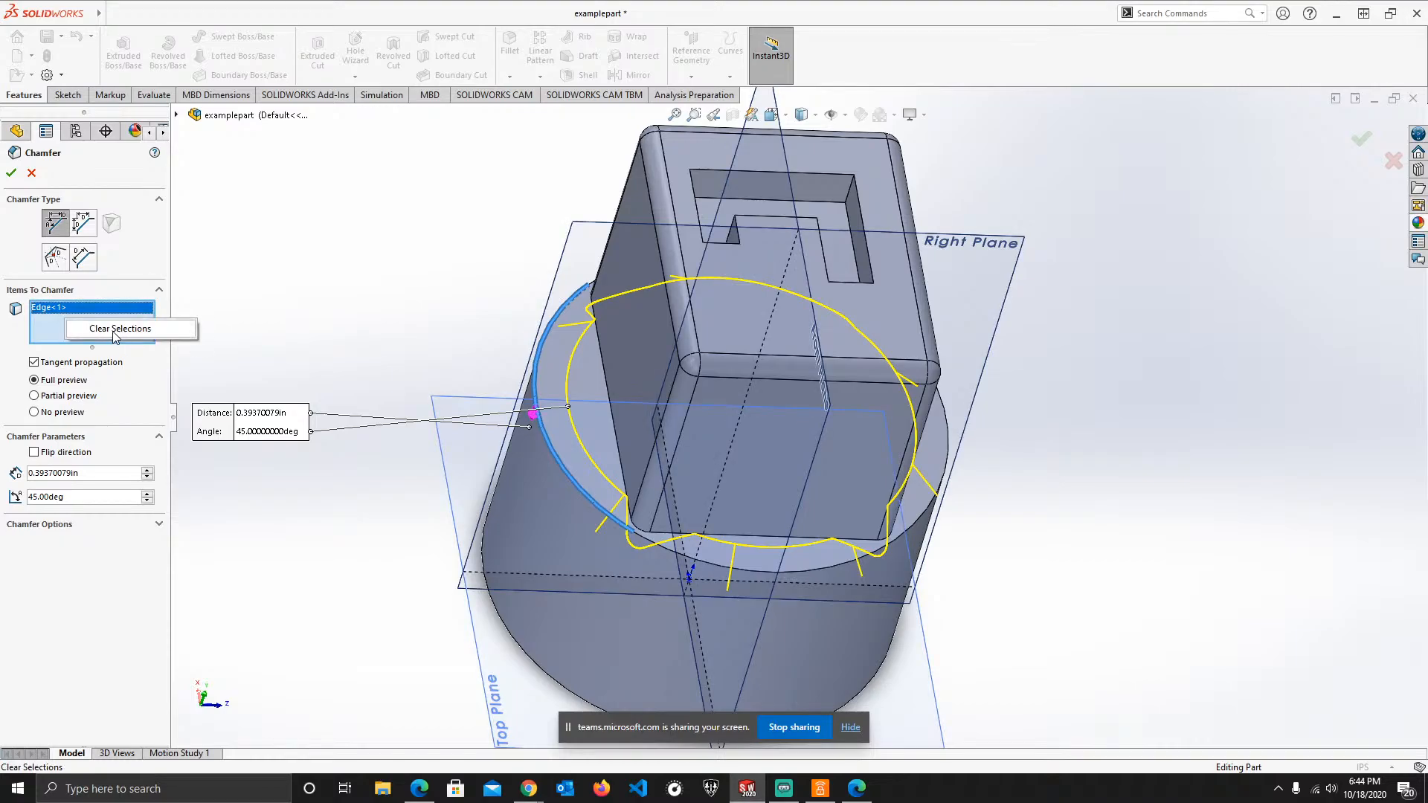
click(115, 331)
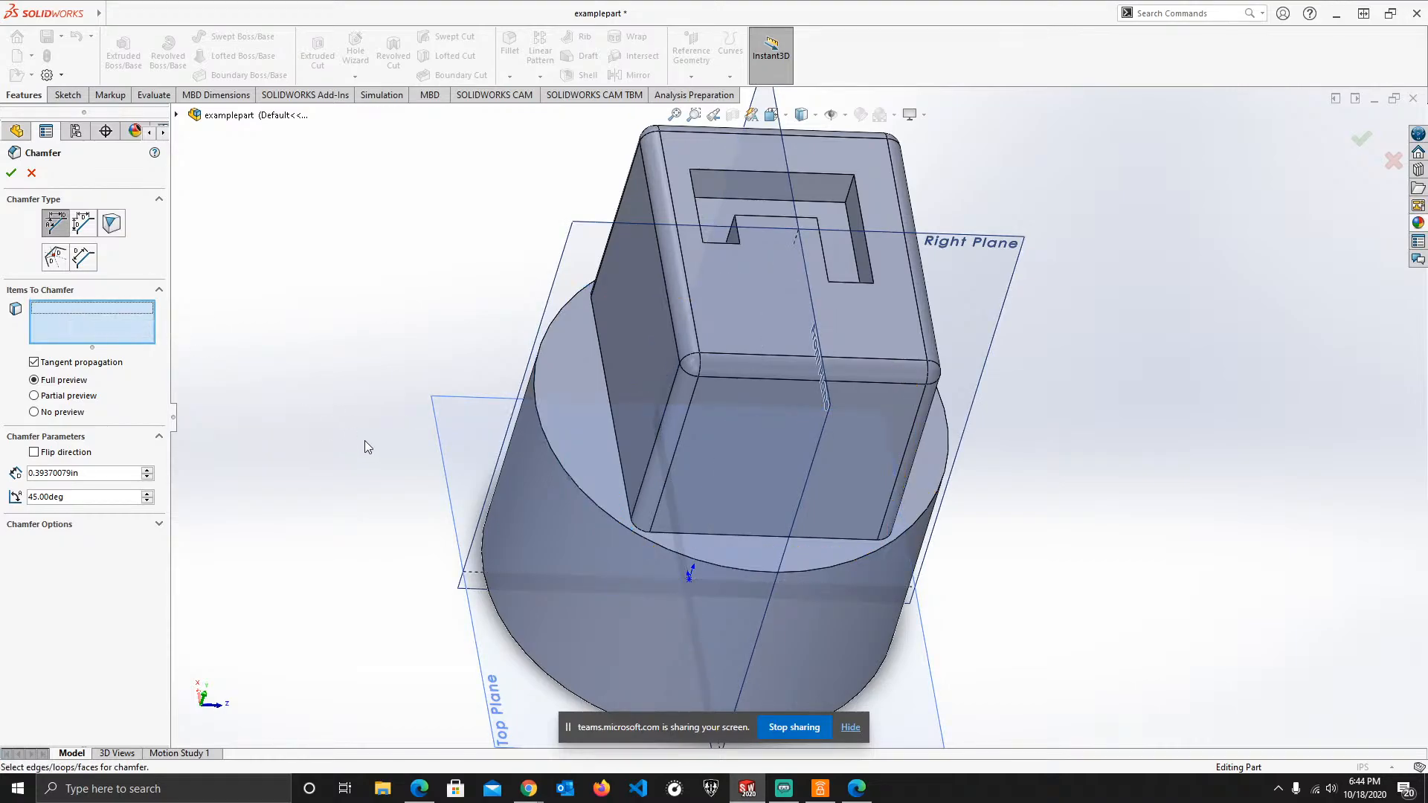
- Select the four arcs of the cylinder's rim around the block and the circular edge of its opposite end for the chamfer
click(555, 455)
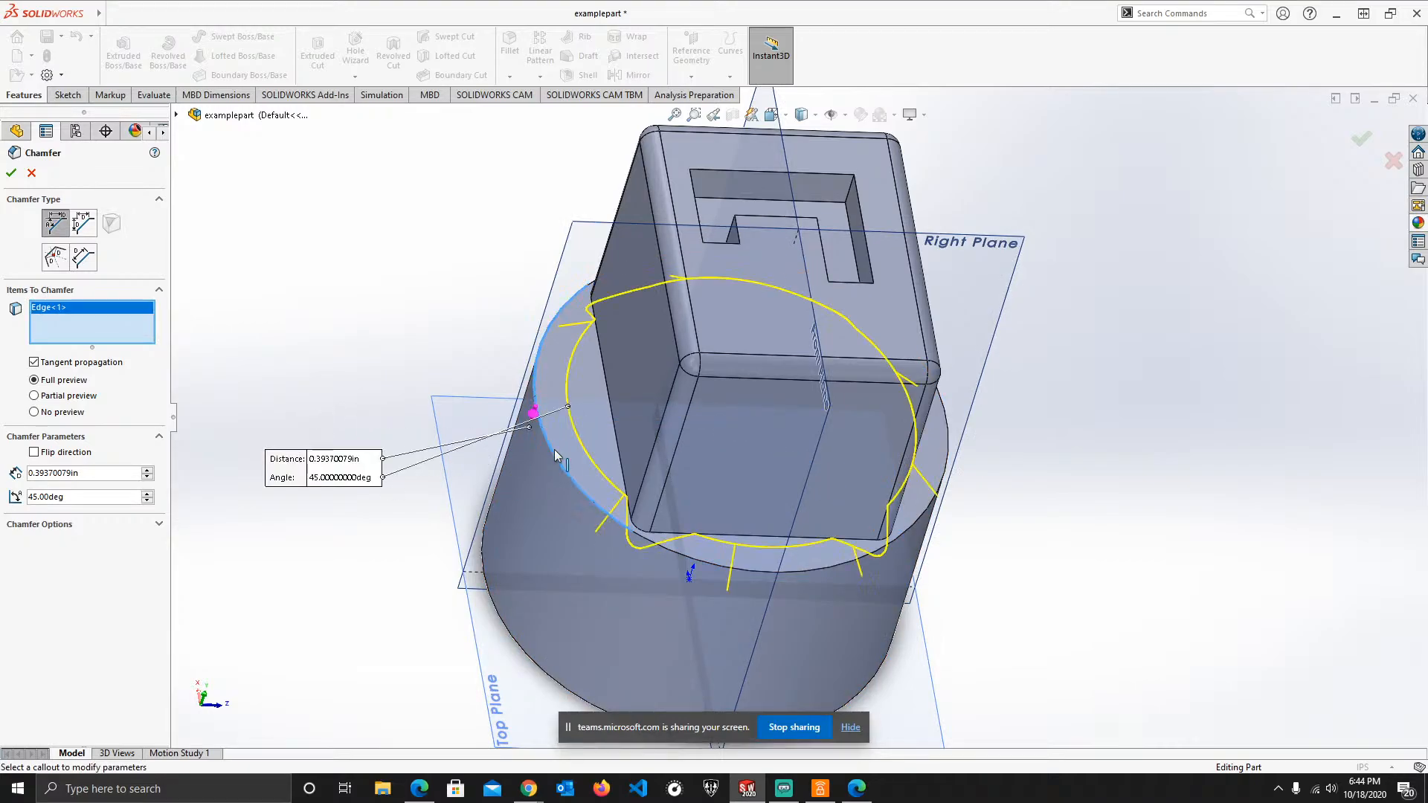
click(731, 570)
middle_drag(818, 550, 827, 494)
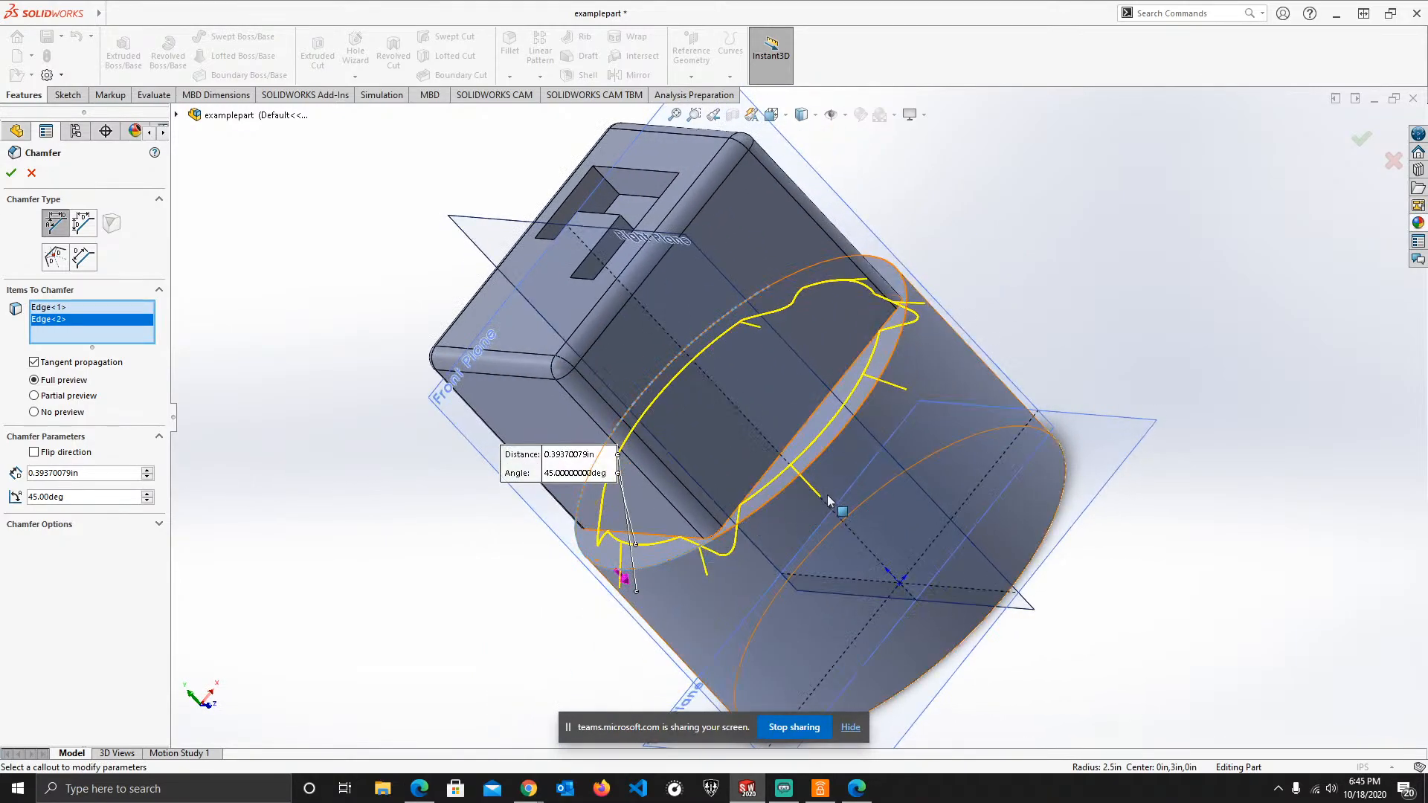
click(788, 484)
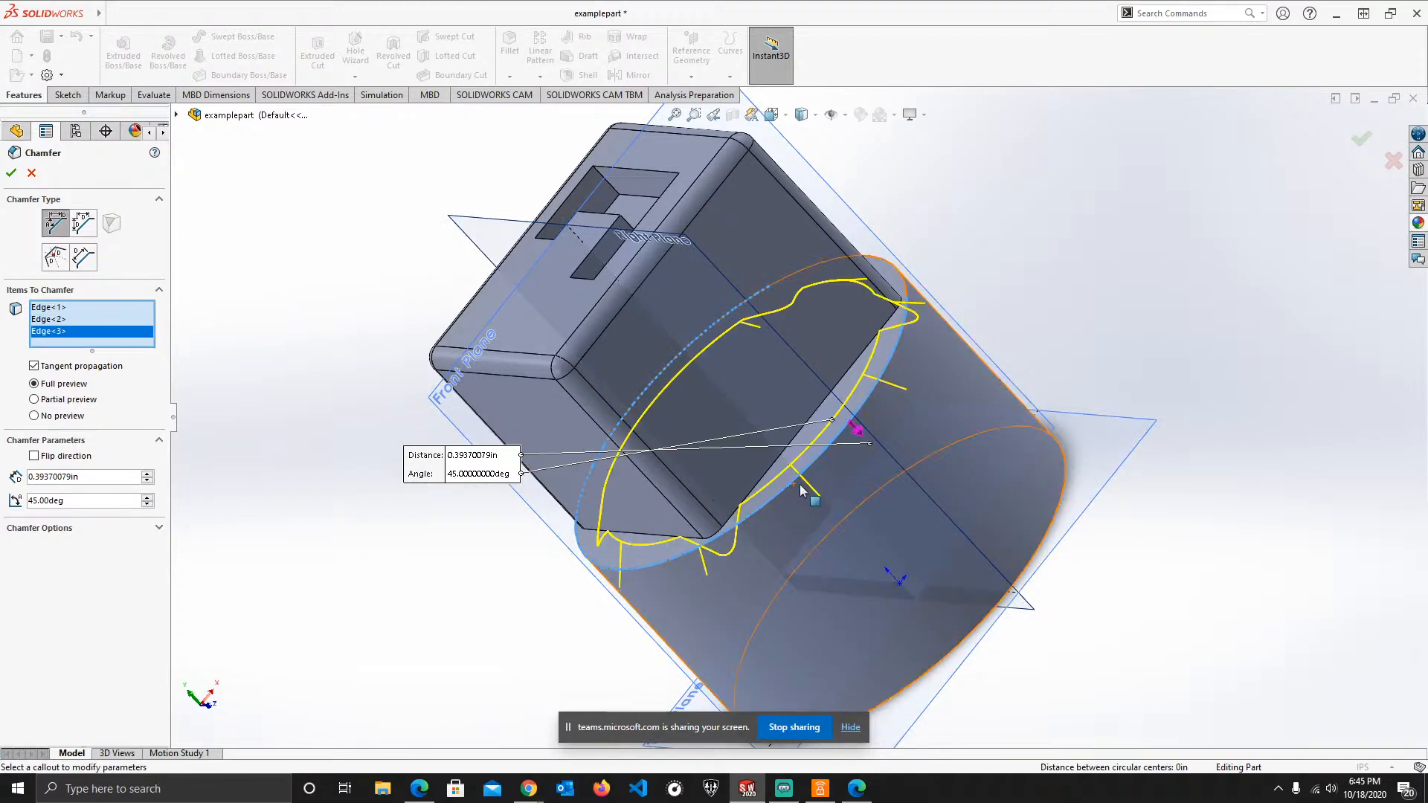
middle_drag(788, 484, 916, 486)
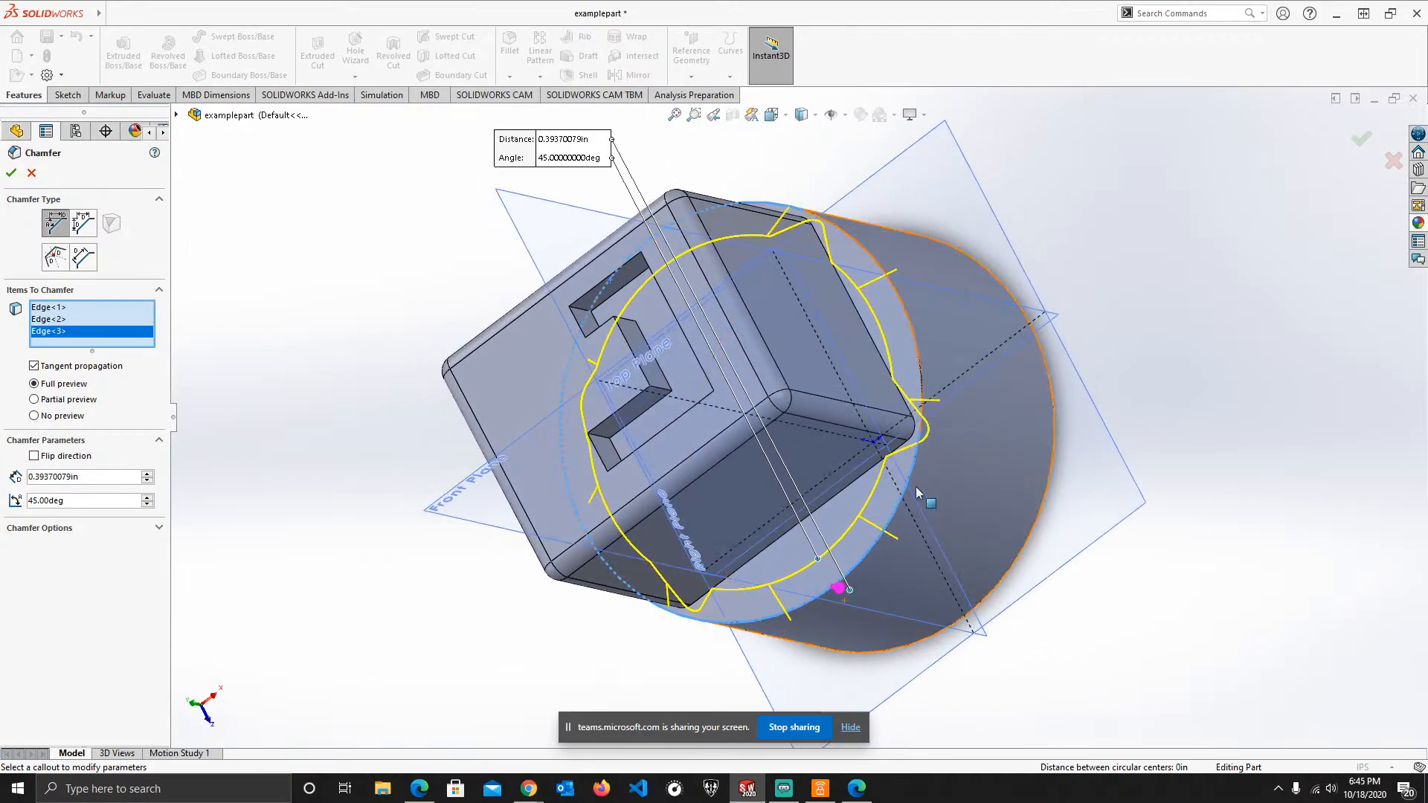
click(914, 335)
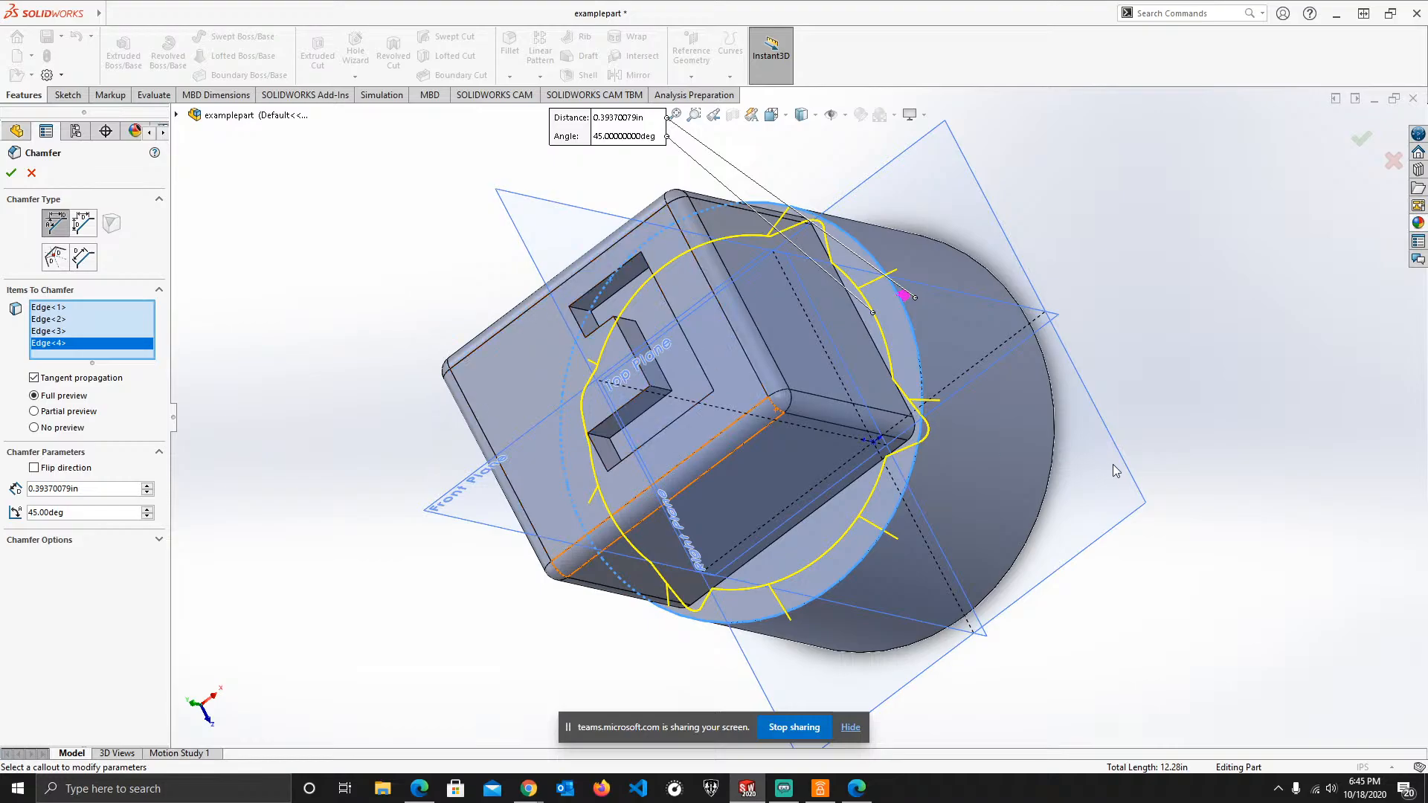
middle_drag(1115, 470, 738, 389)
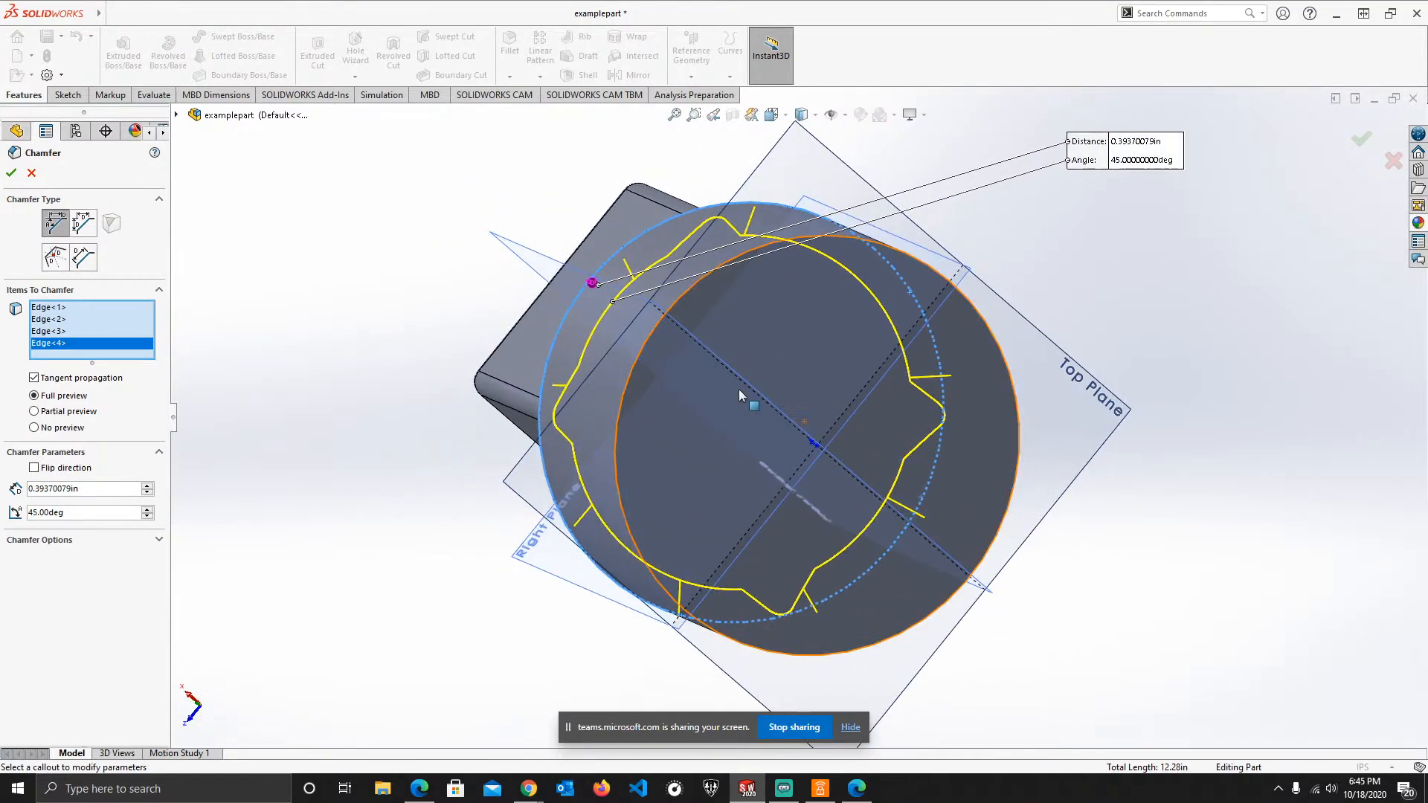
click(632, 373)
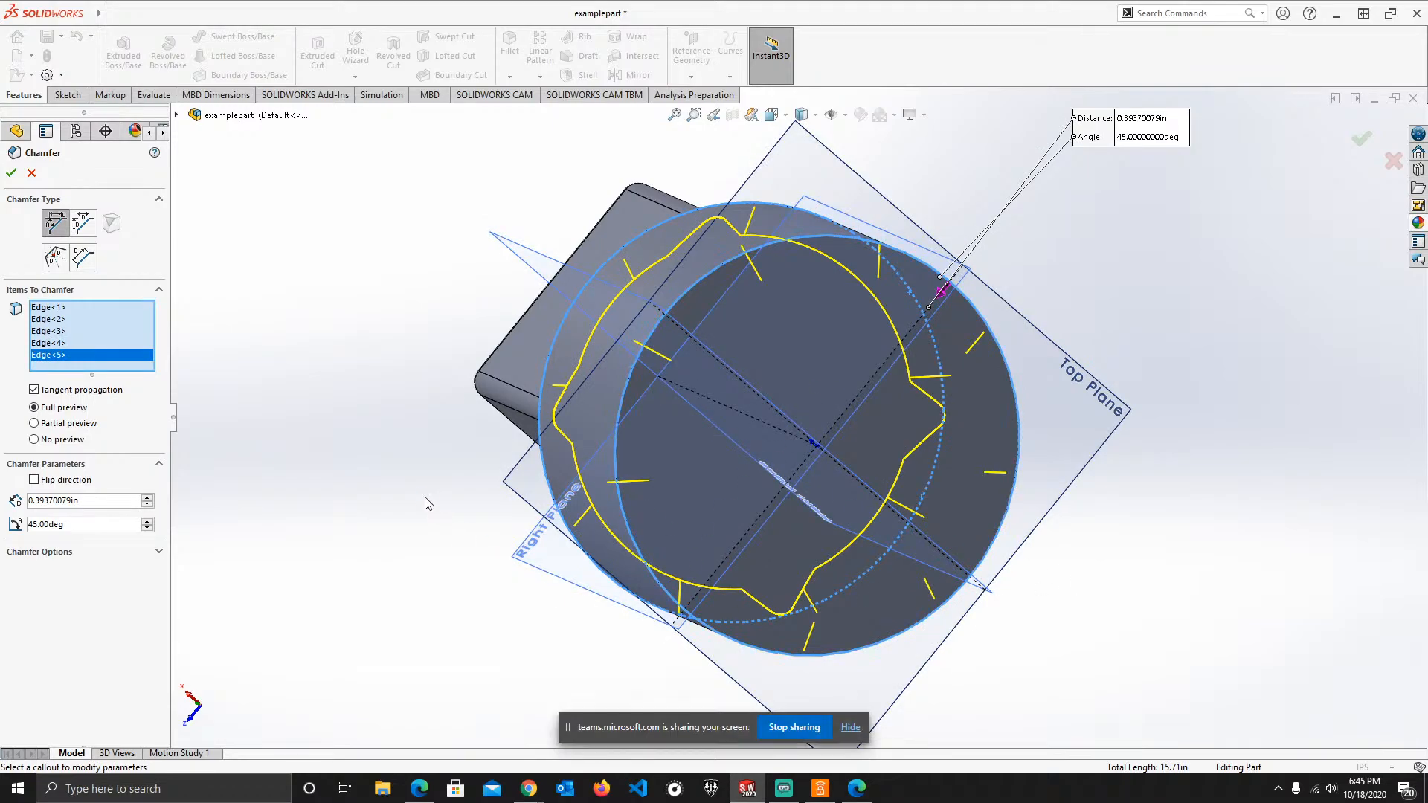
- Set the chamfer distance to 0.4 in for the selected cylinder edges
middle_drag(428, 503, 703, 480)
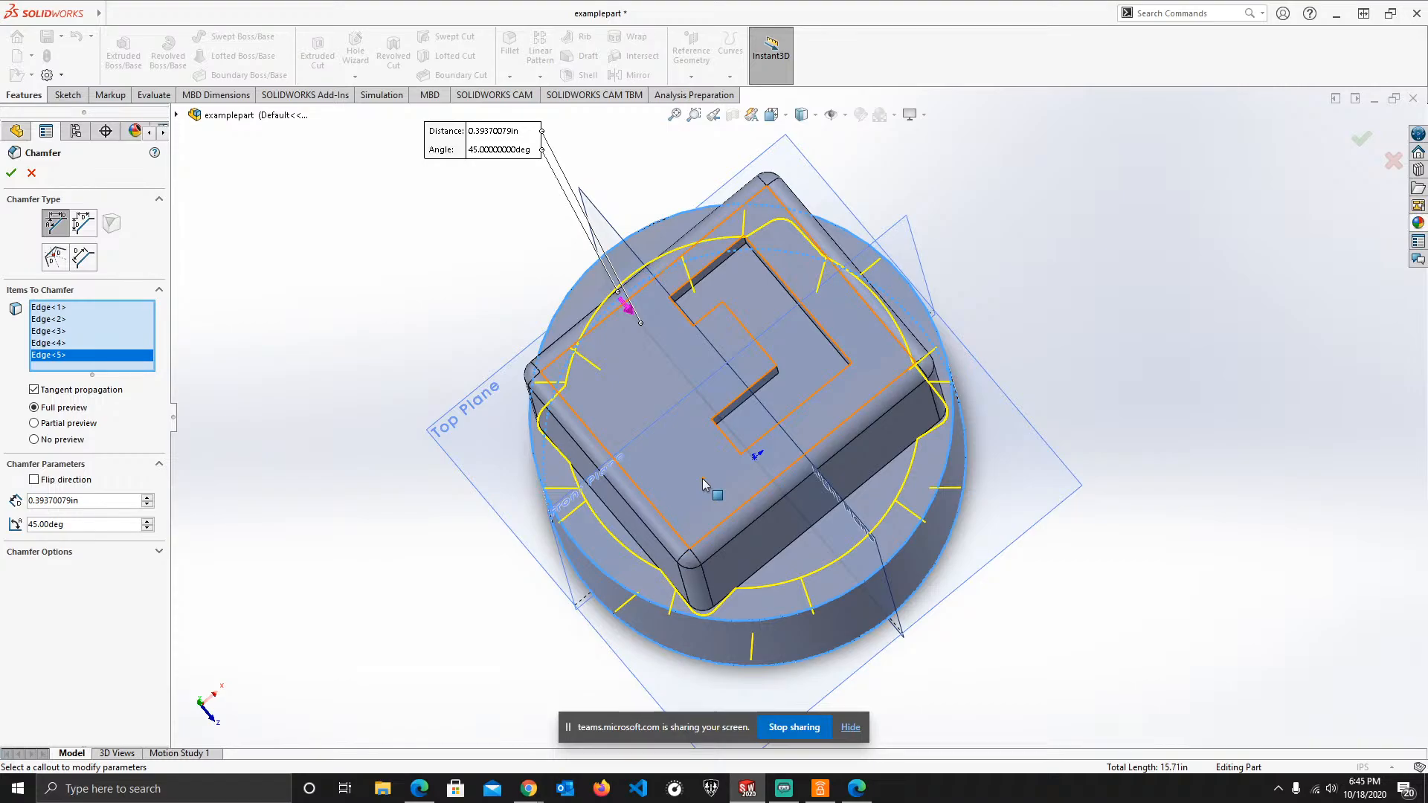
middle_drag(1093, 487, 901, 425)
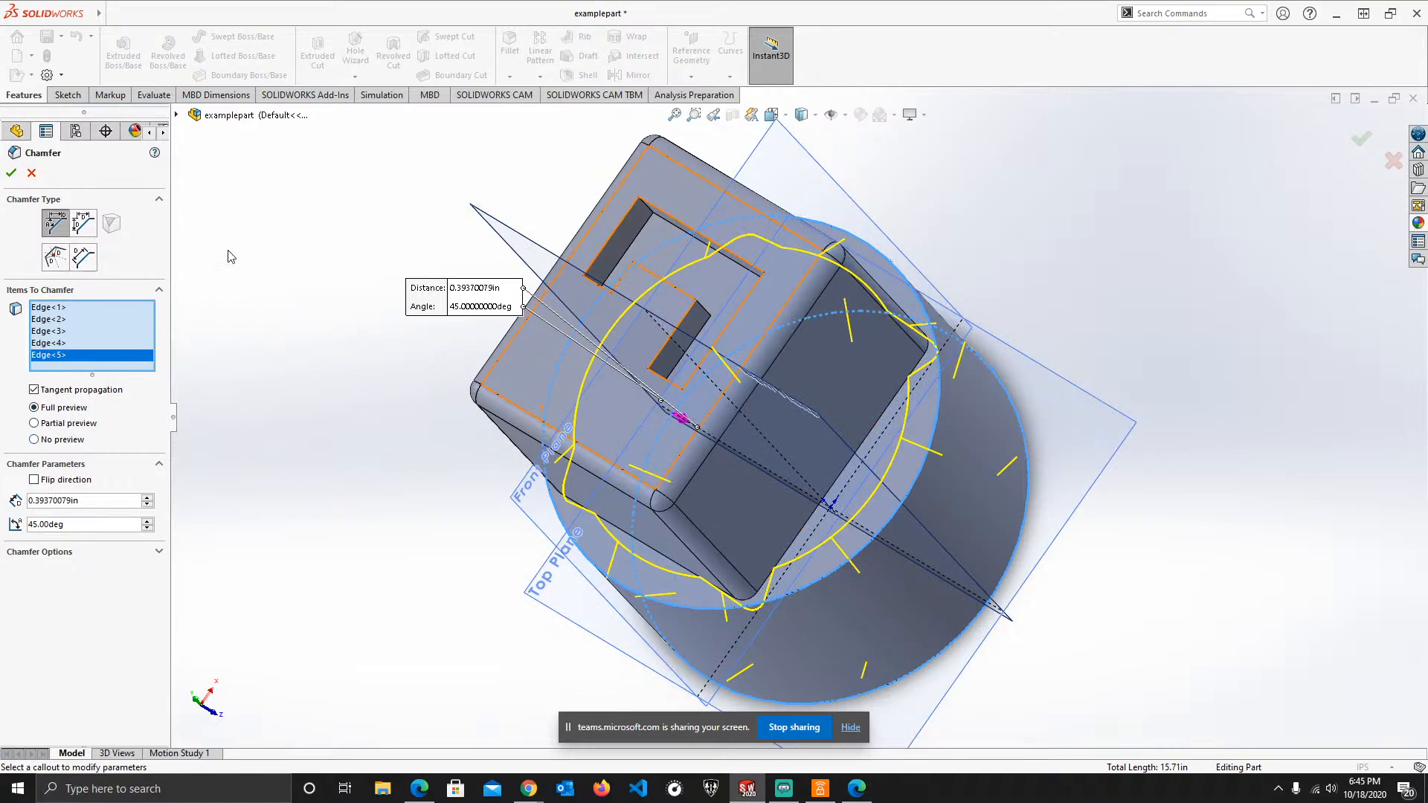
double_click(99, 499)
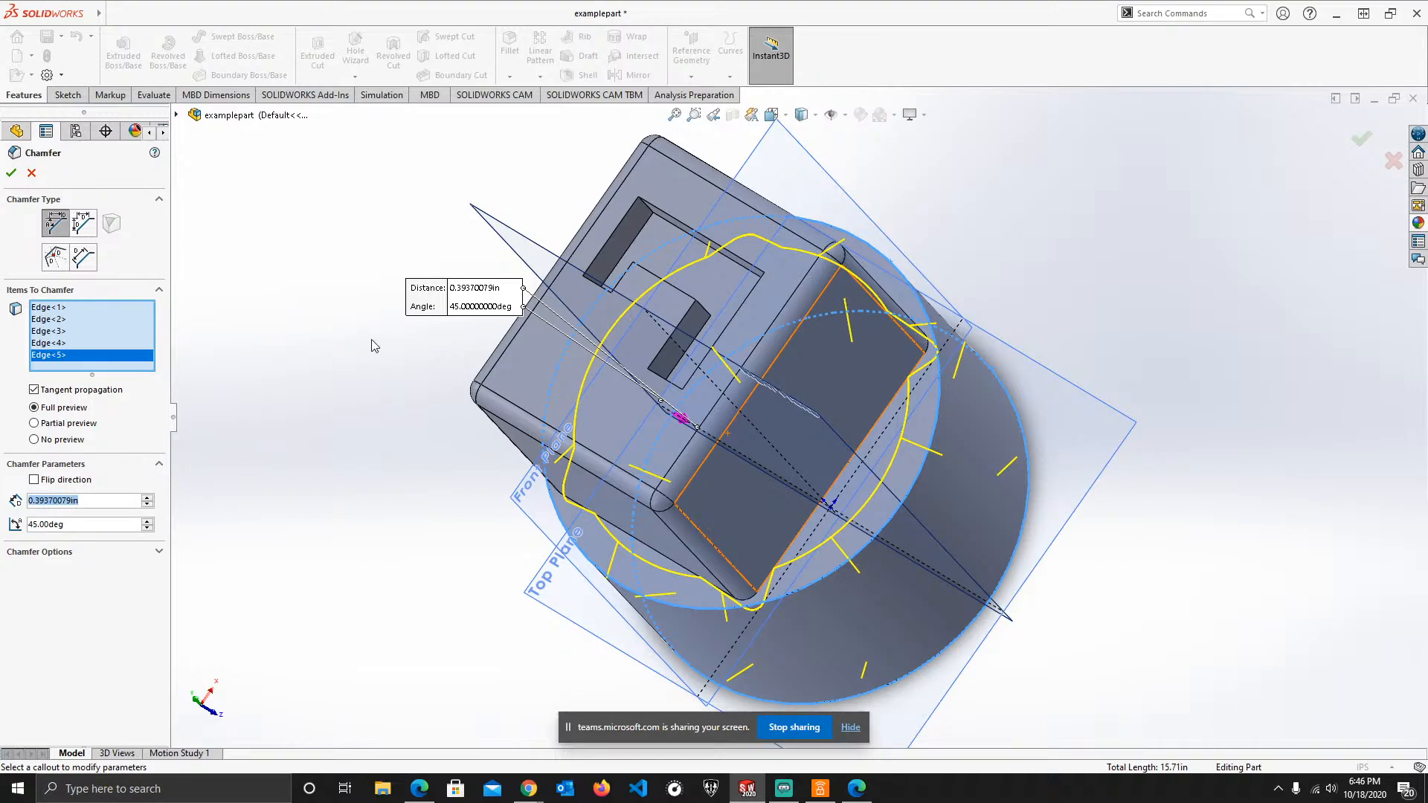
text(0.4)
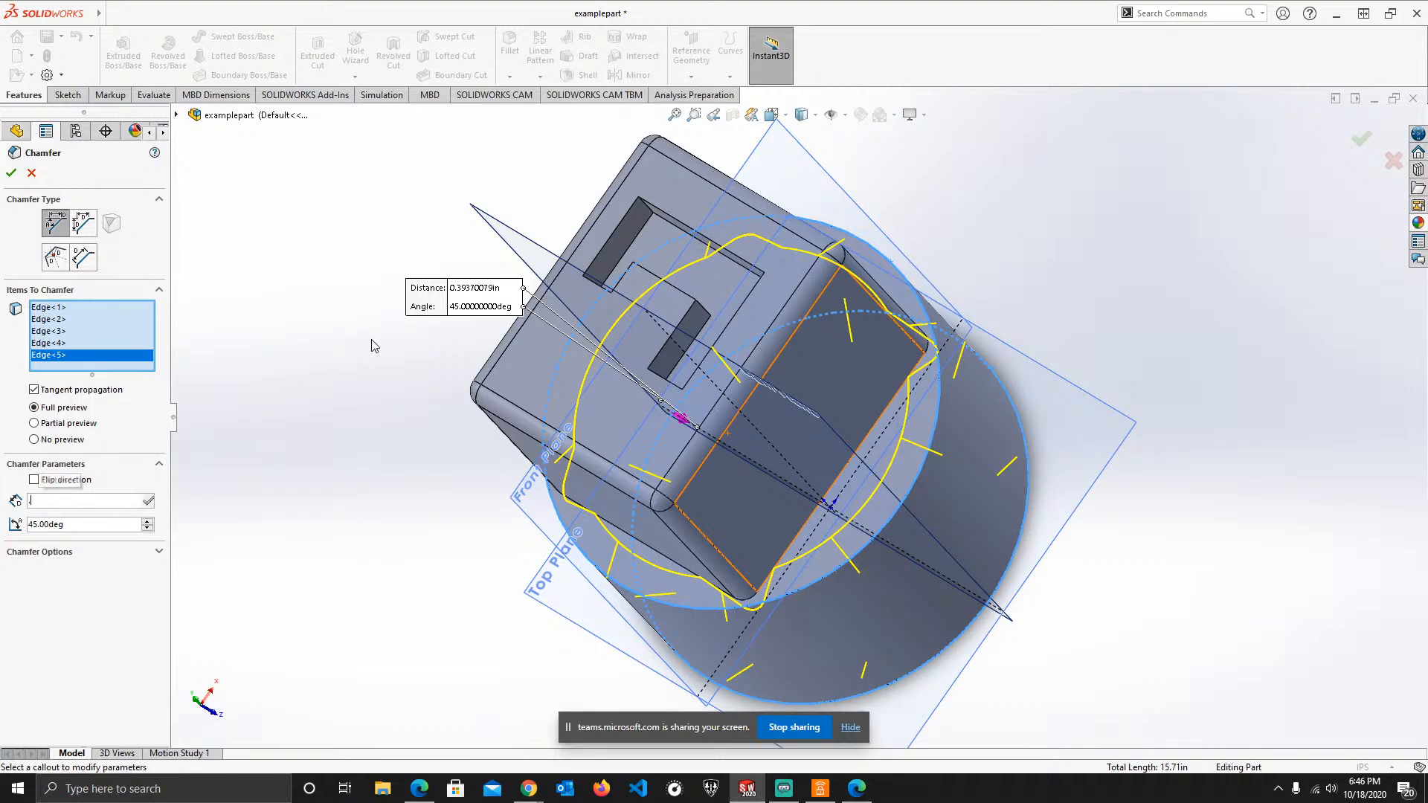
key(Return)
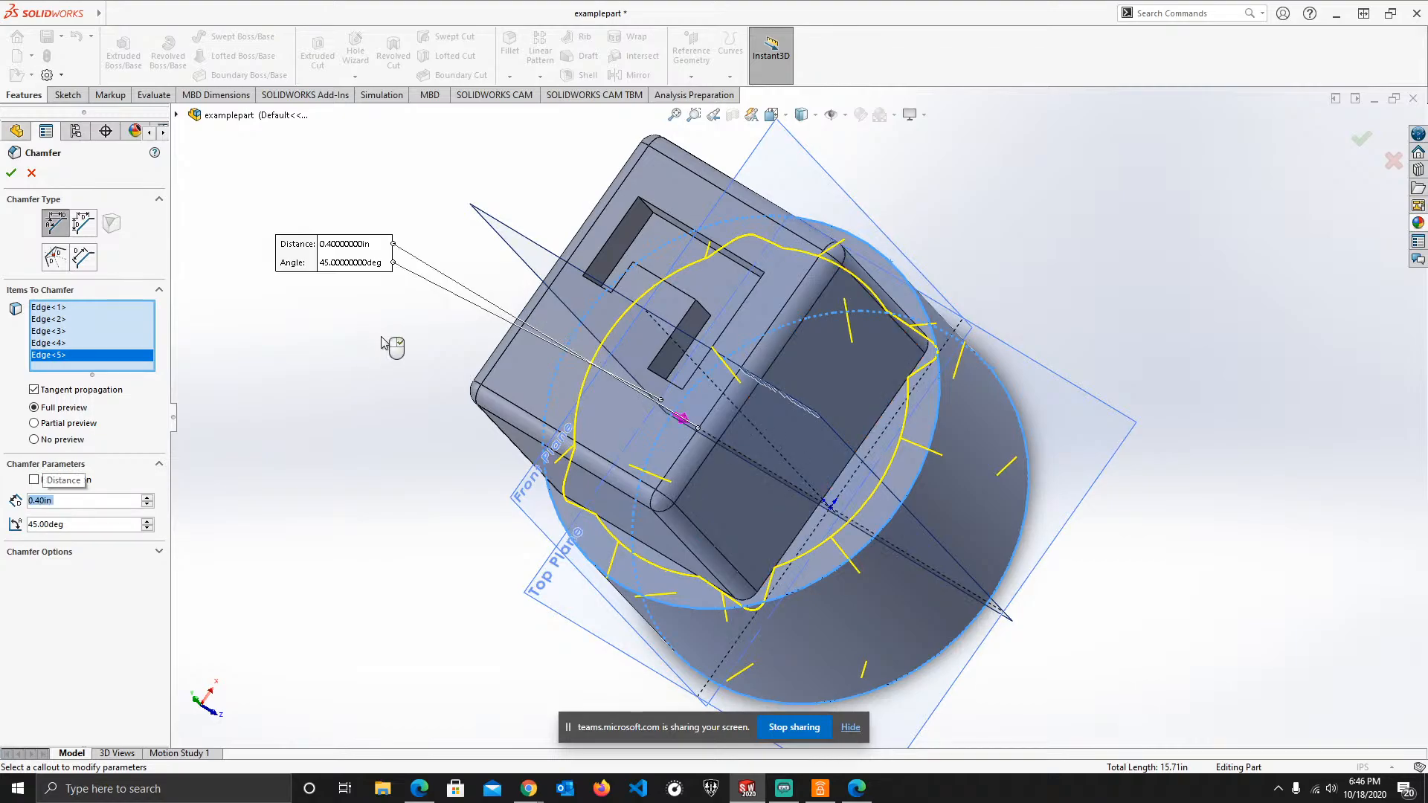
- Apply the 0.40 in, 45° distance-angle chamfer to the five selected edges
click(82, 523)
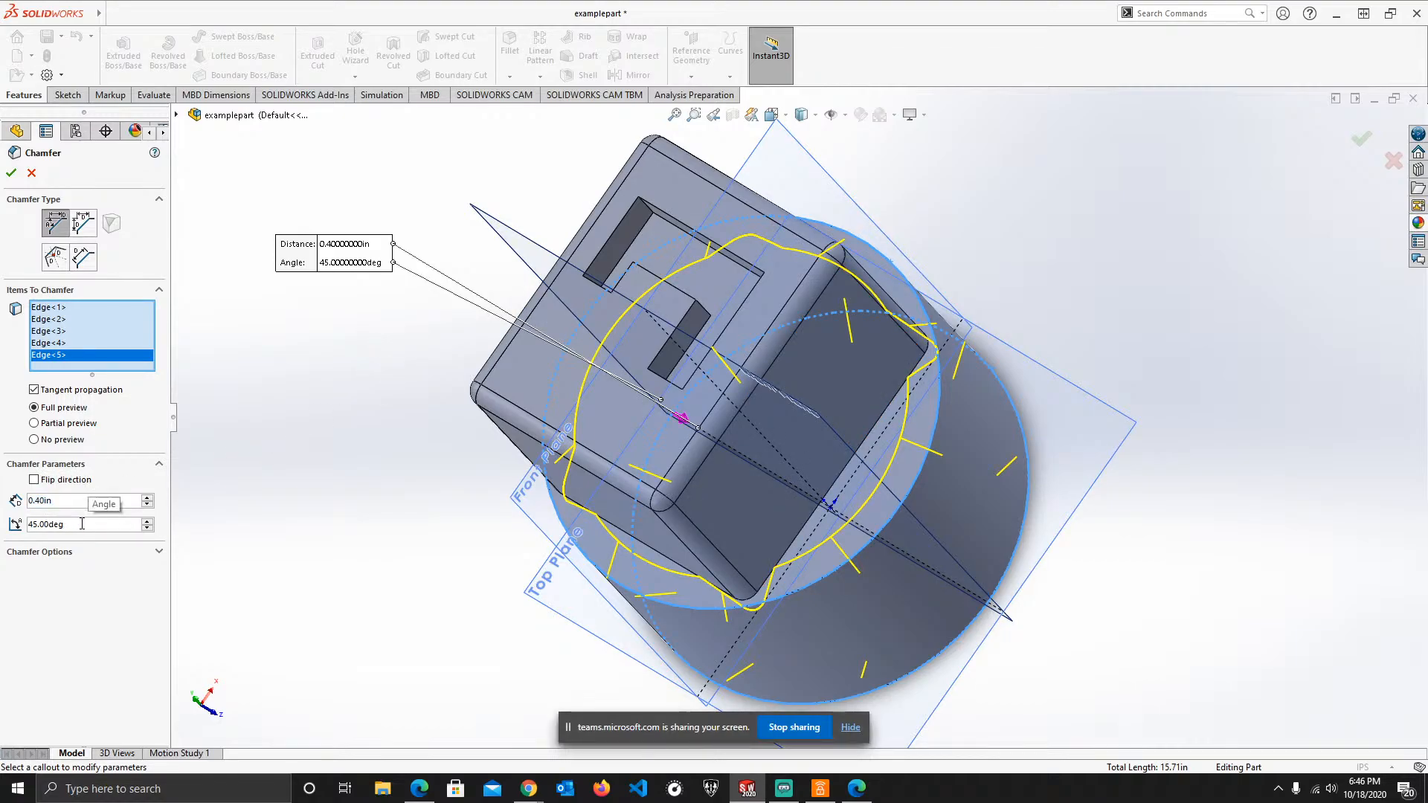
middle_drag(669, 507, 759, 448)
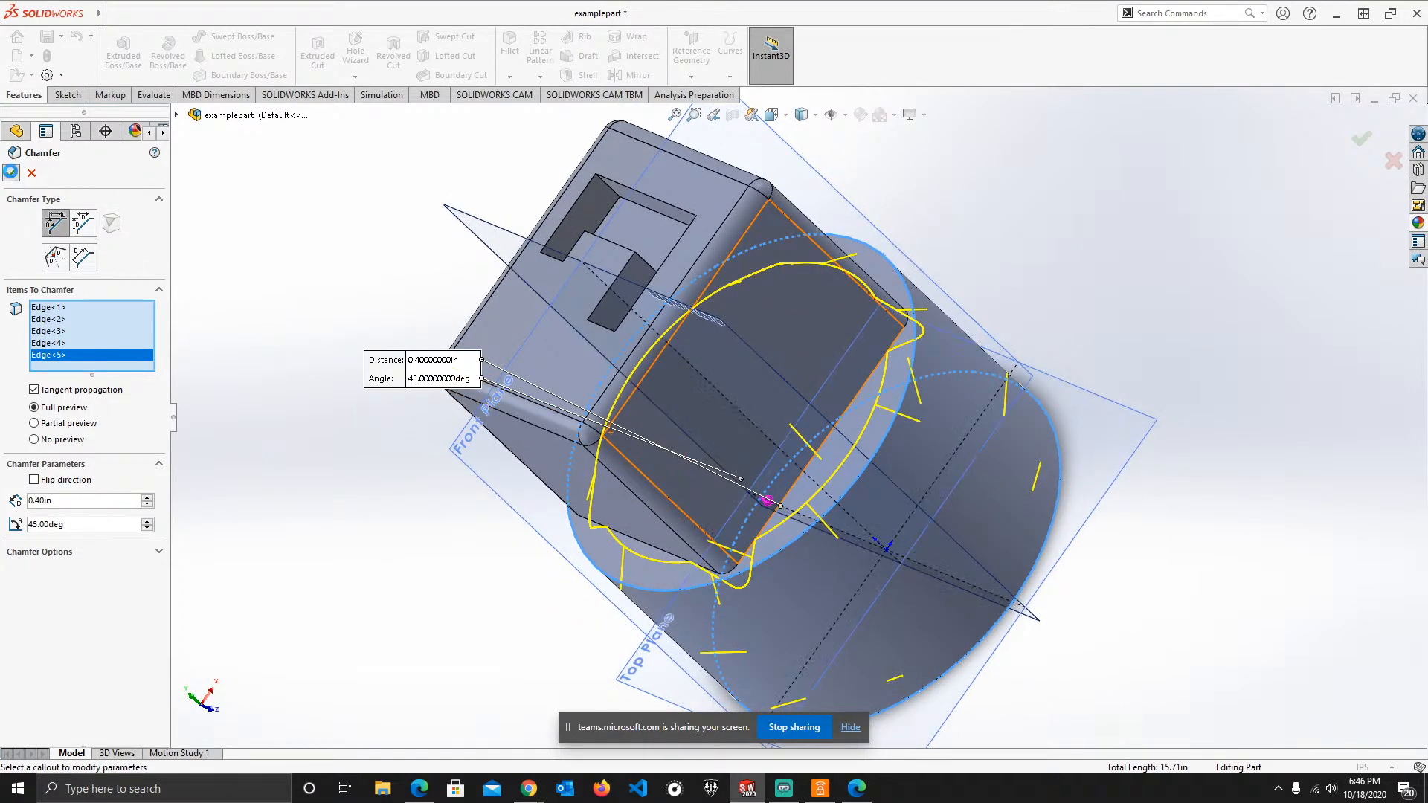
click(12, 173)
- Examine the finished part from several sides, checking how the chamfer meets the filleted corners of the square block
middle_drag(857, 482, 1306, 462)
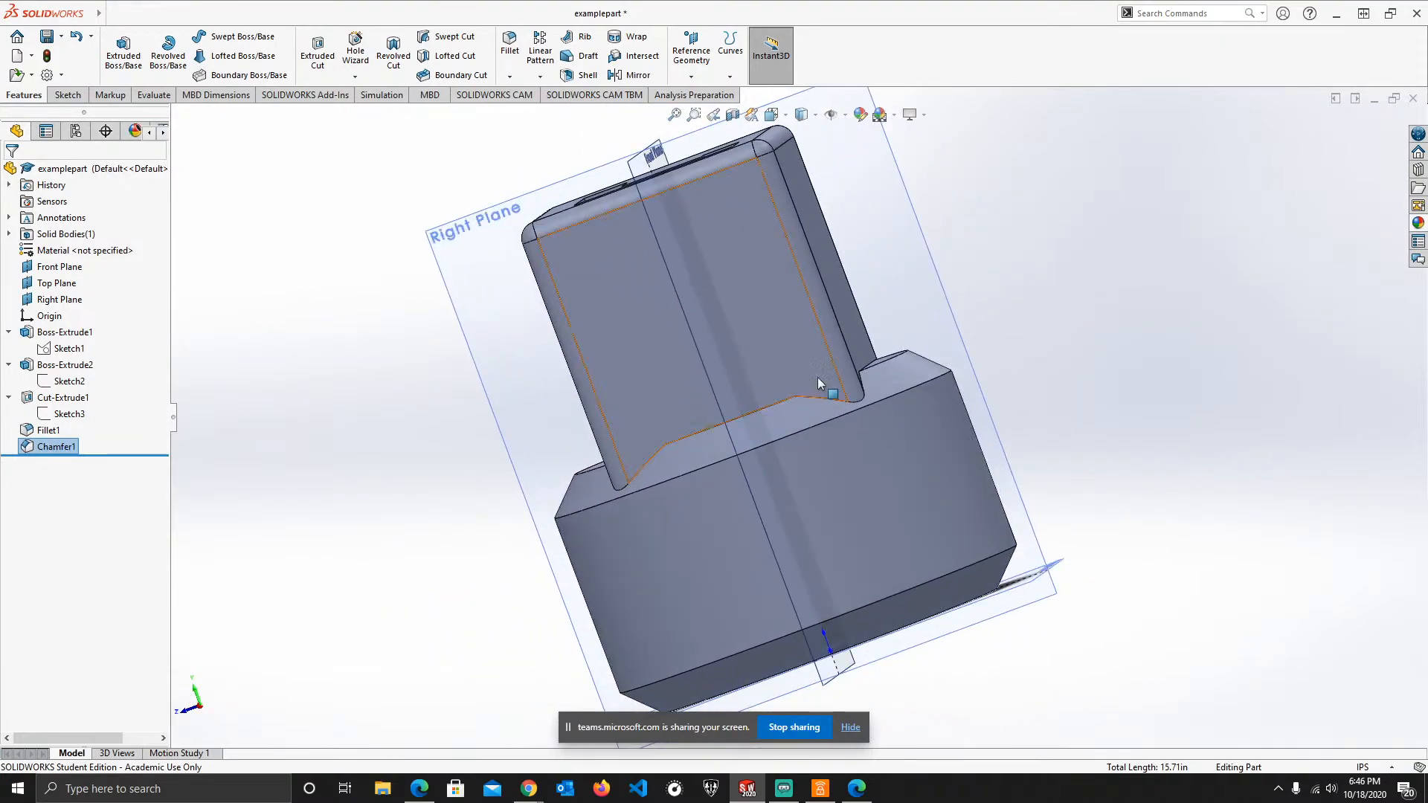
middle_drag(814, 375, 498, 565)
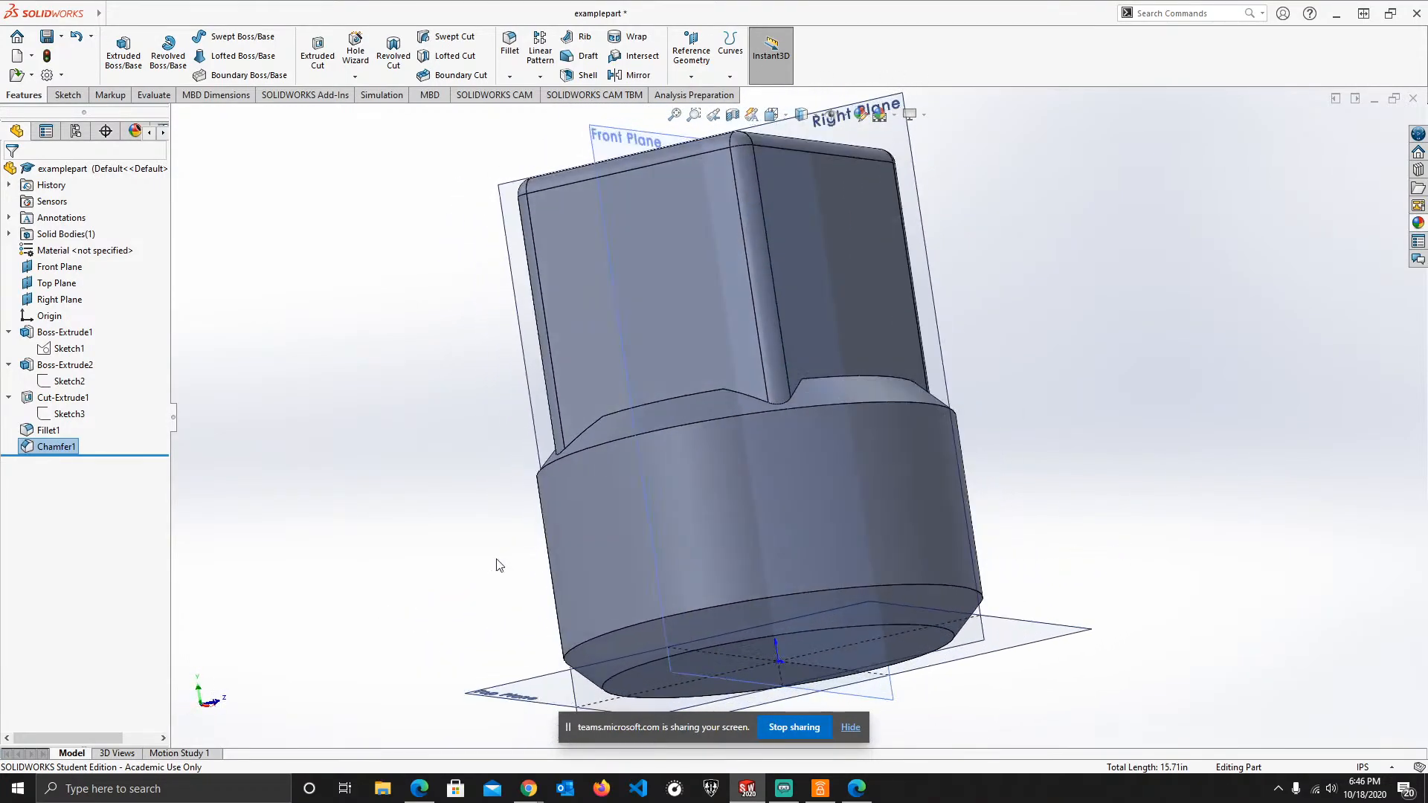
middle_drag(730, 364, 675, 517)
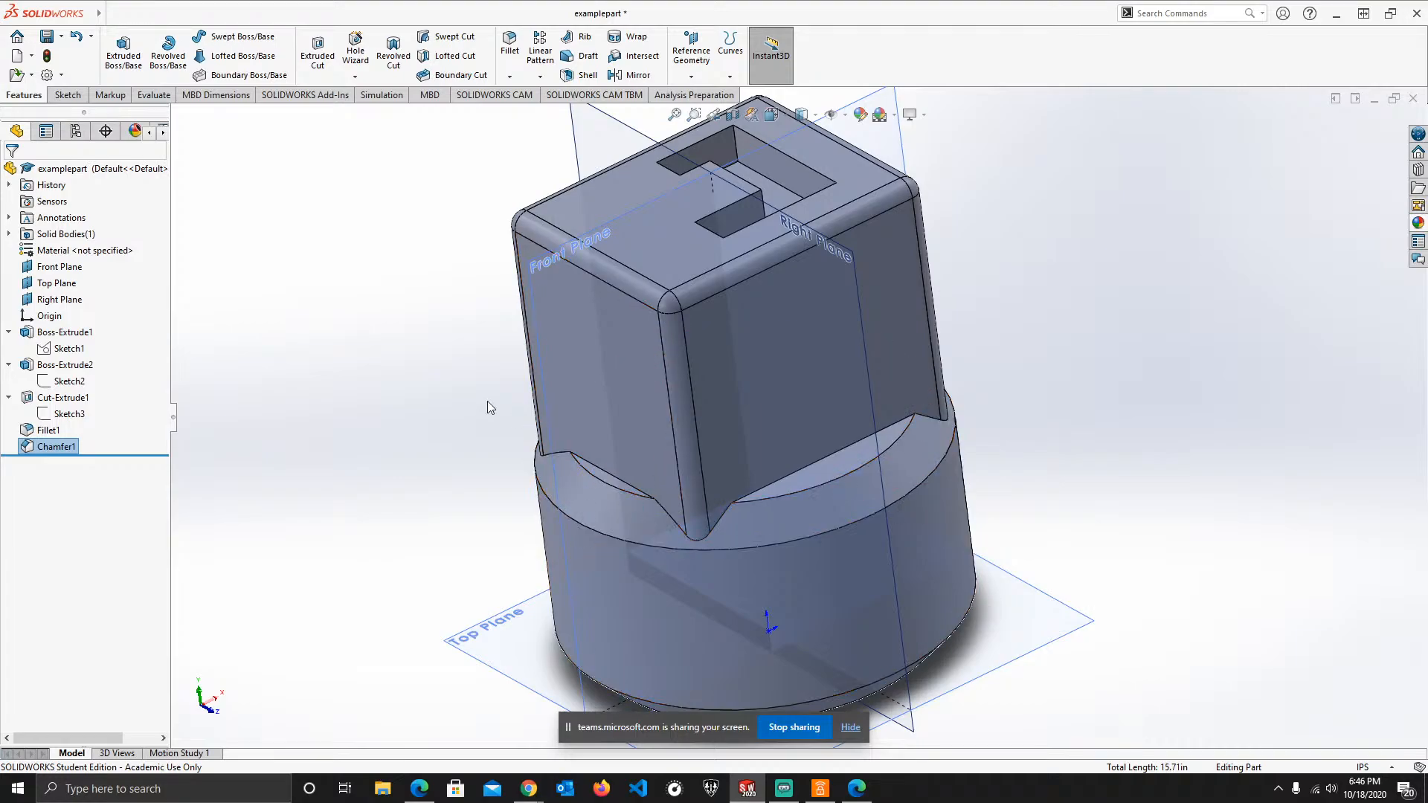
middle_drag(556, 474, 712, 455)
scroll(780, 435, down, 5)
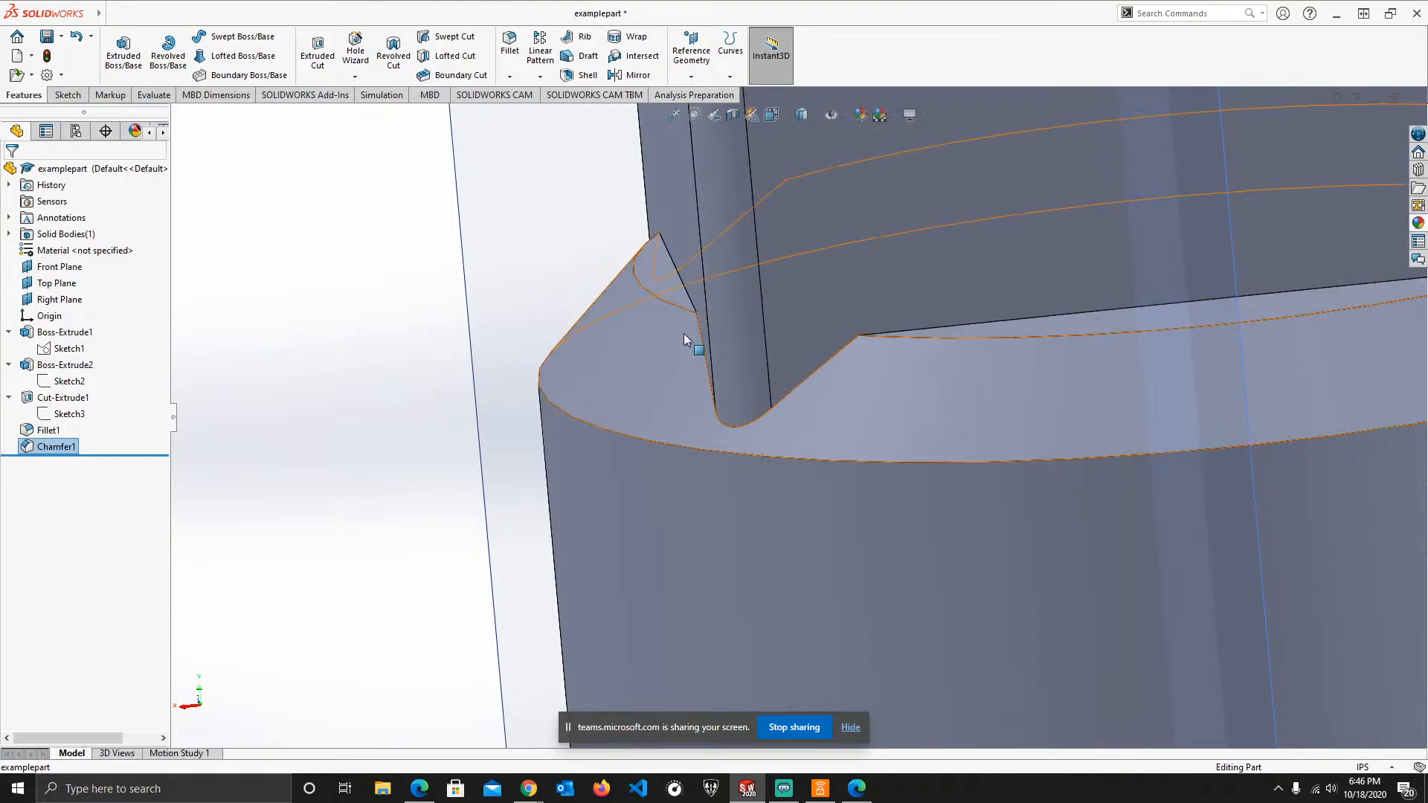
middle_drag(676, 265, 782, 248)
scroll(815, 323, down, 4)
scroll(814, 322, up, 6)
scroll(775, 226, down, 2)
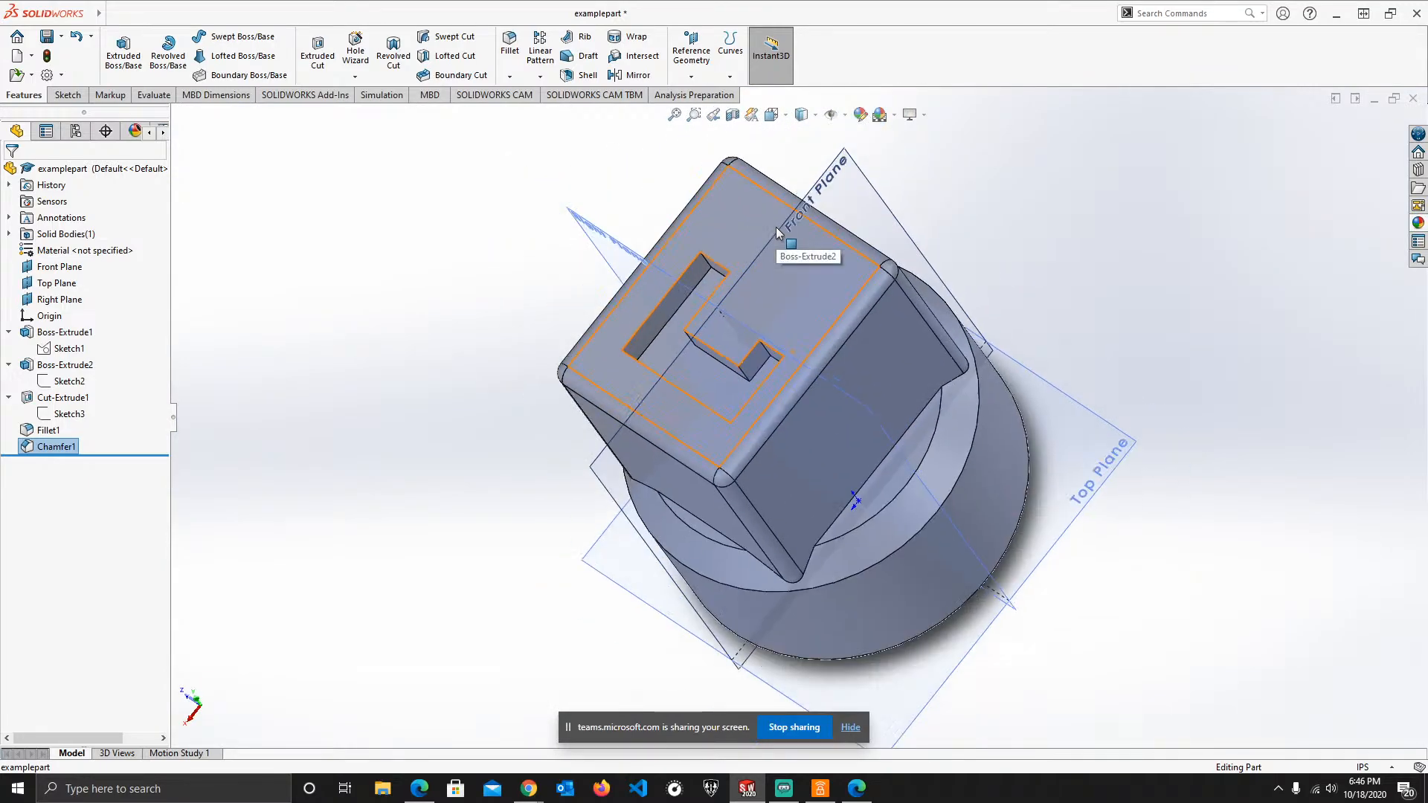
click(512, 77)
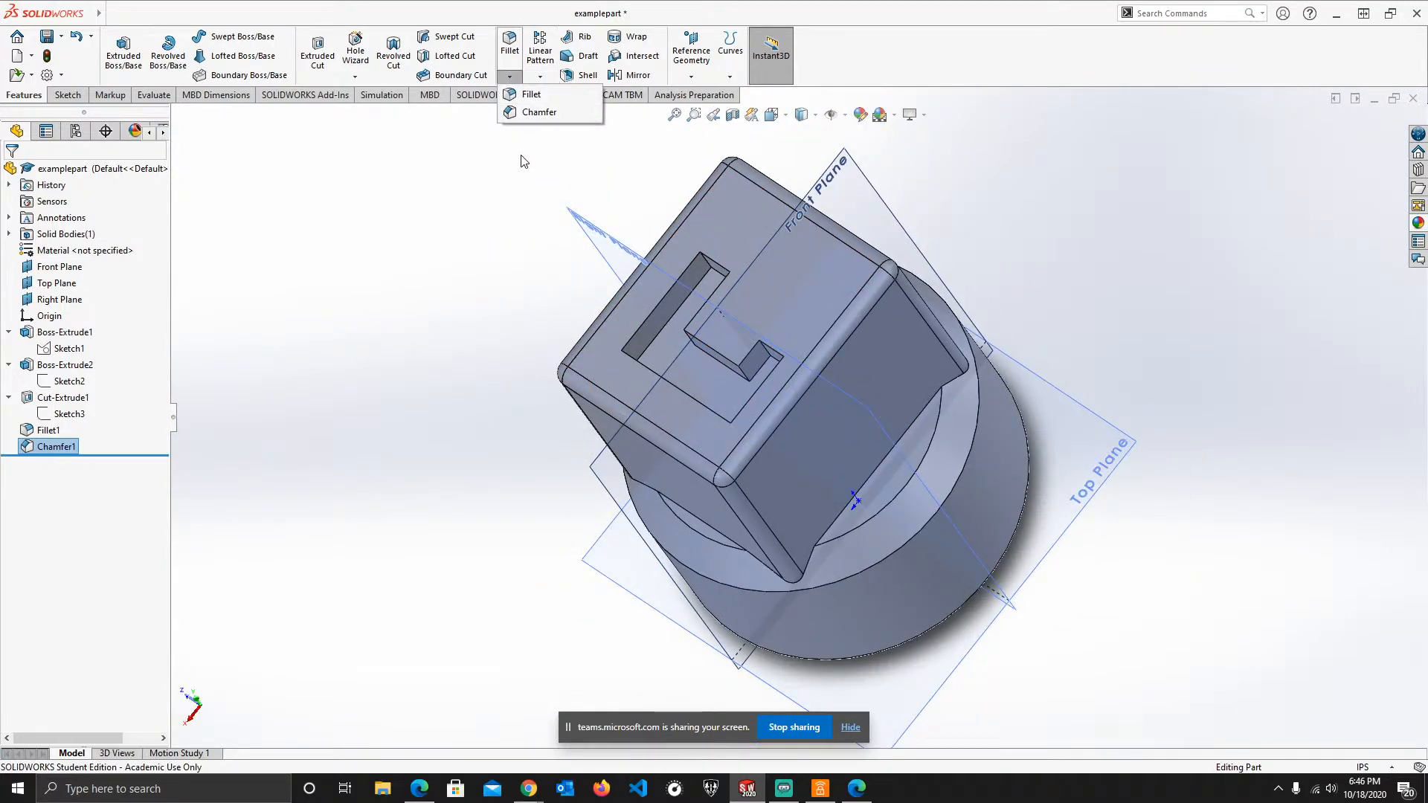
click(543, 242)
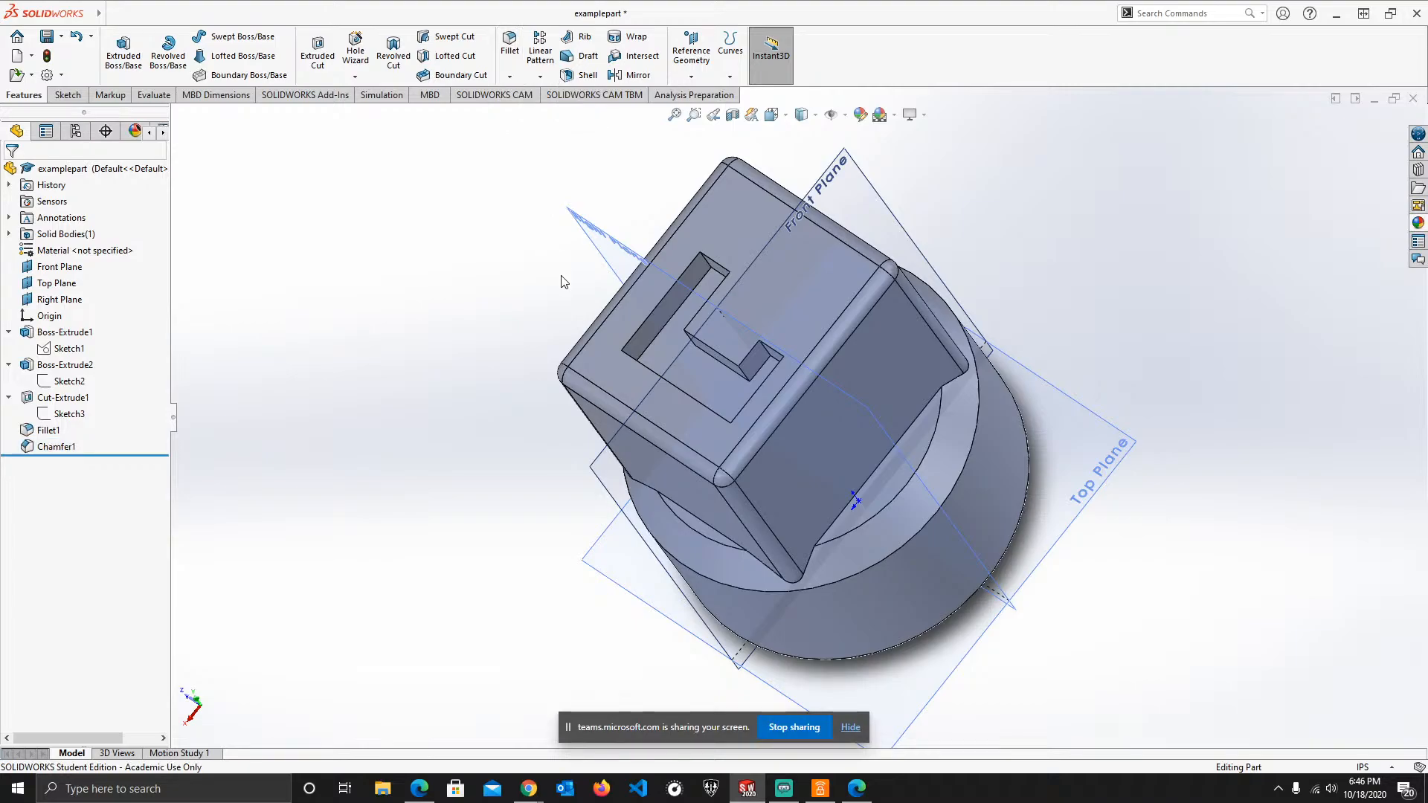
middle_drag(563, 281, 595, 277)
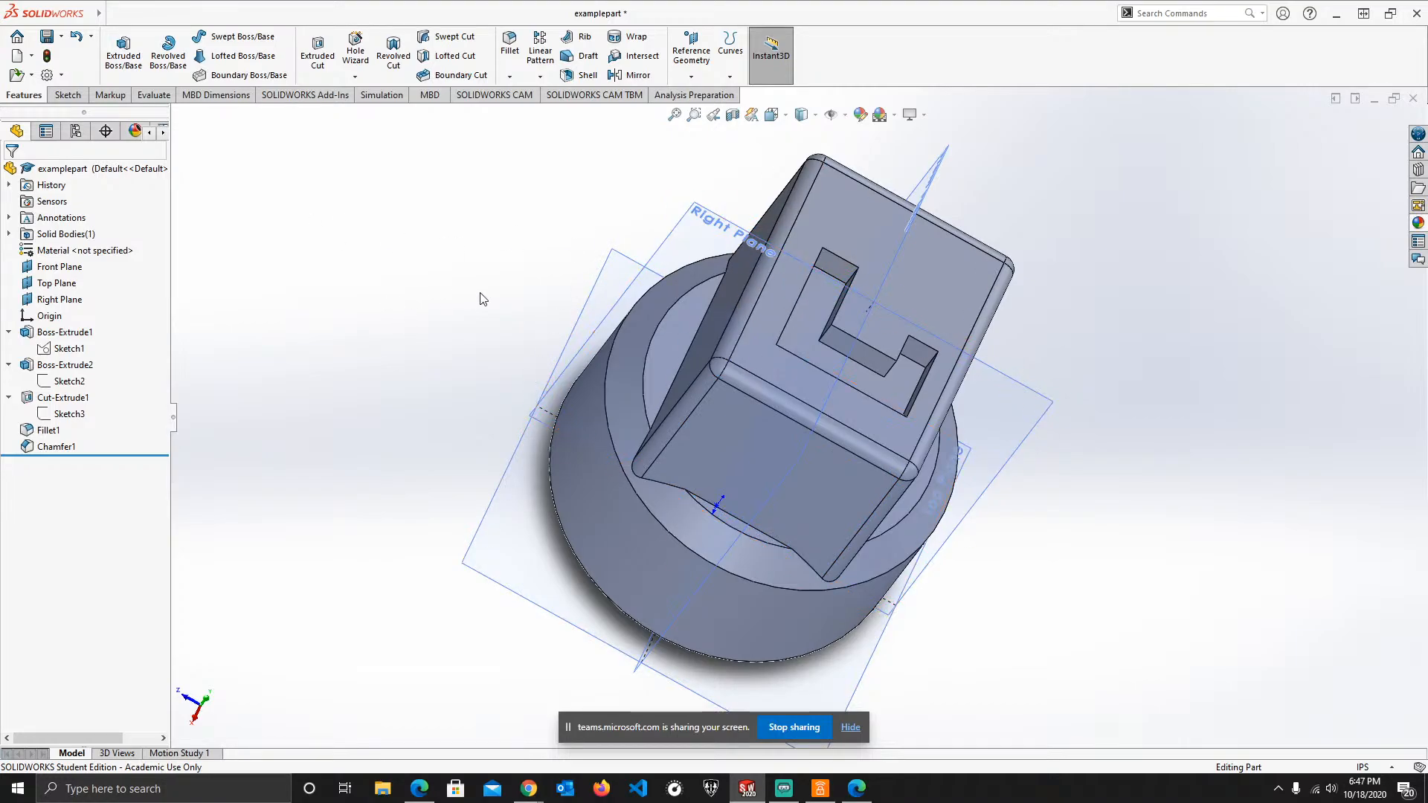
- Create a new part document
click(113, 15)
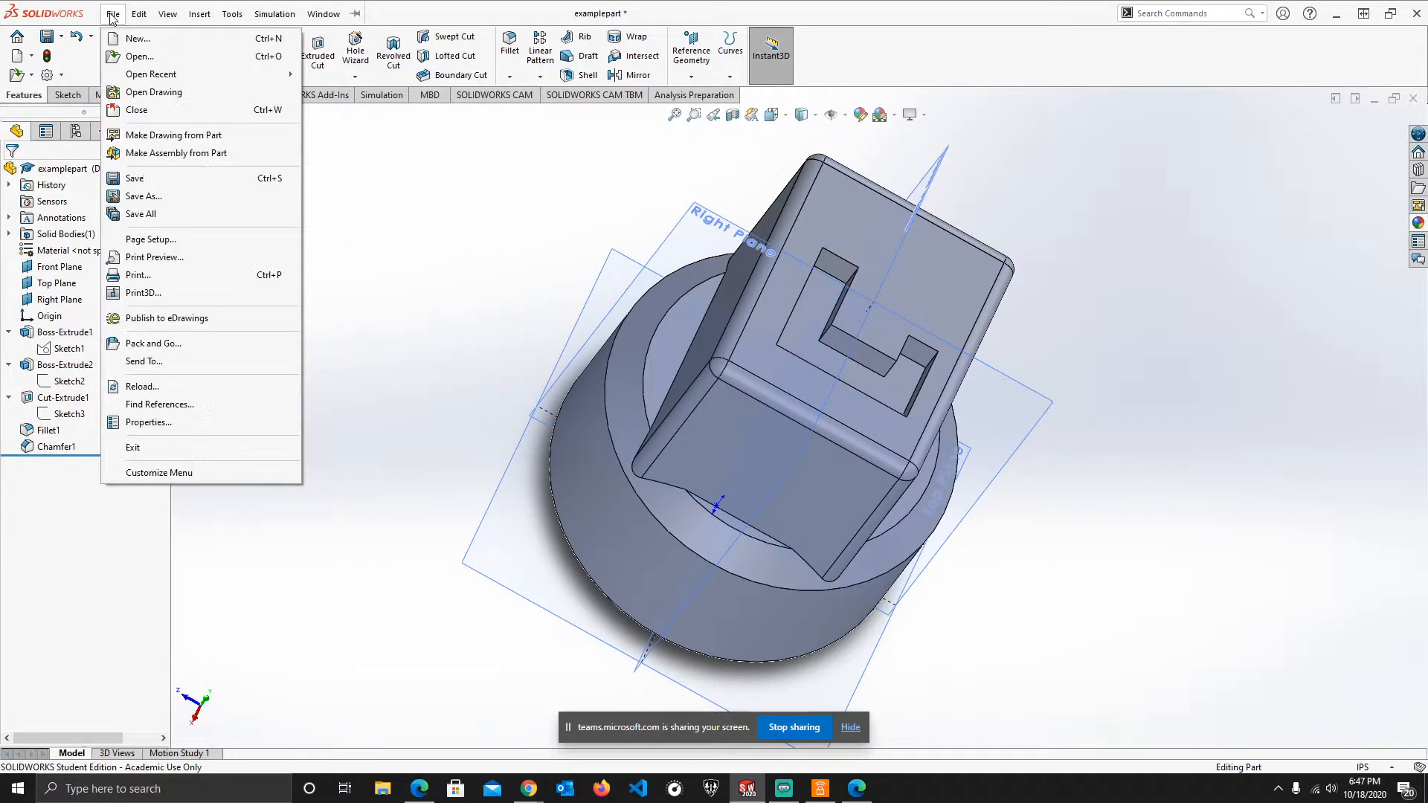
click(128, 41)
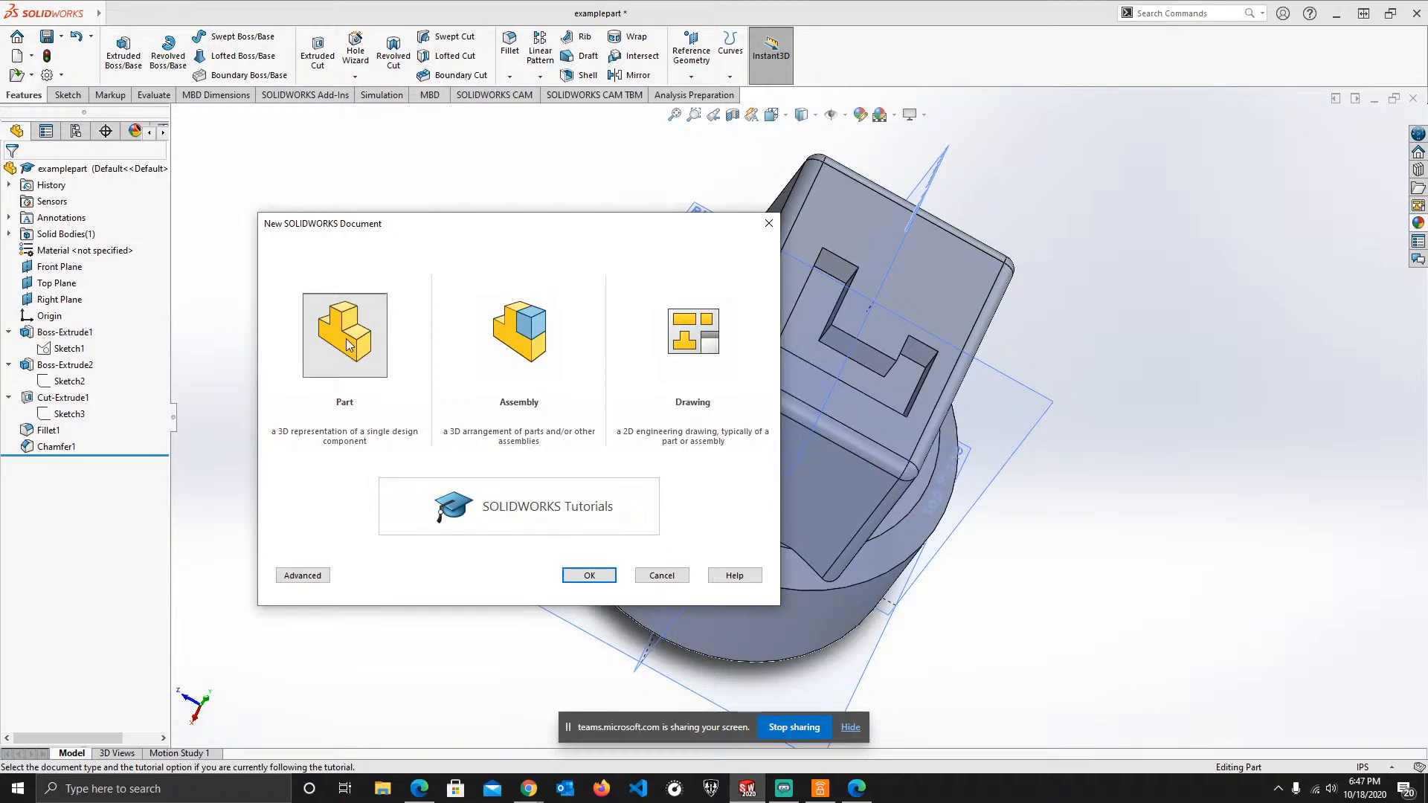
click(584, 574)
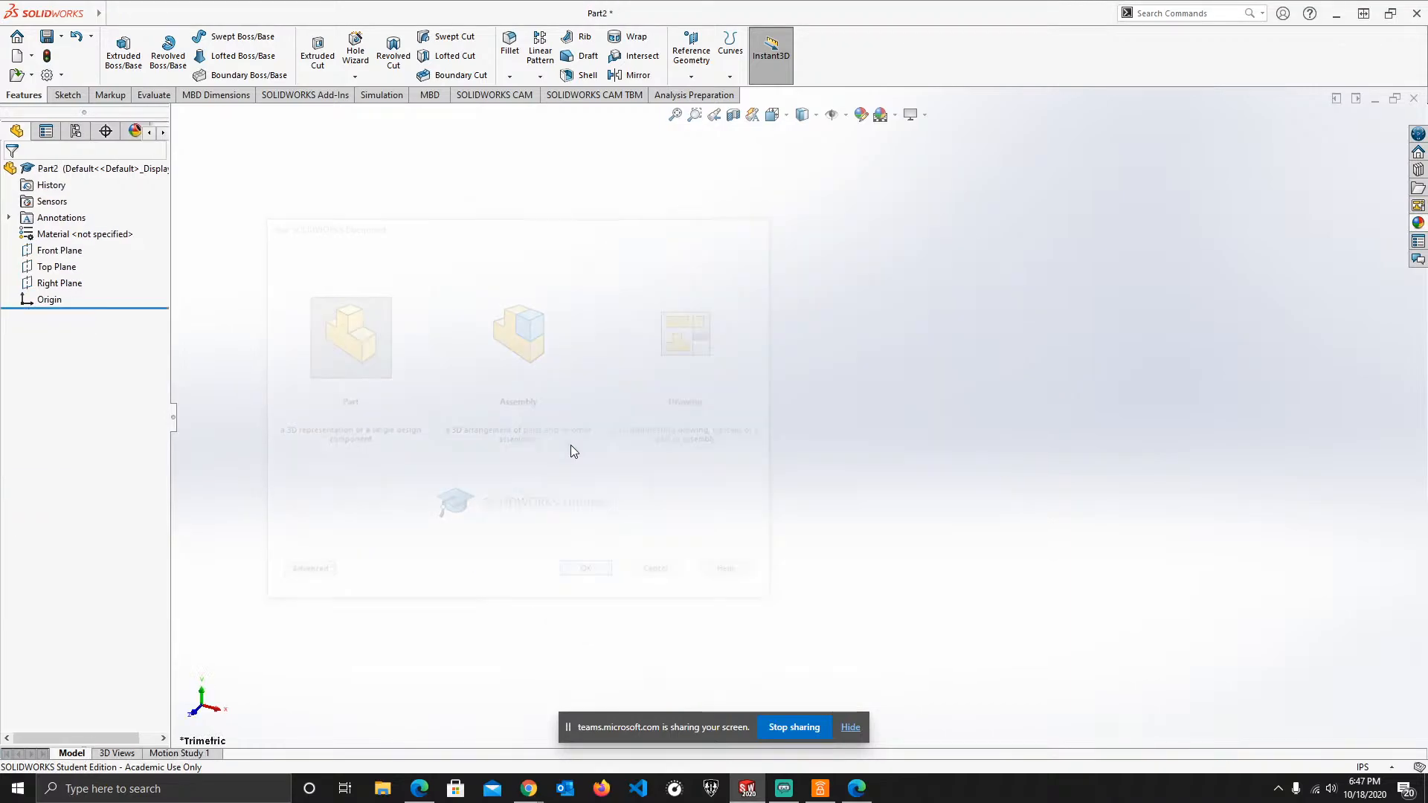
- Show the primary planes and the origin in the new part
click(788, 119)
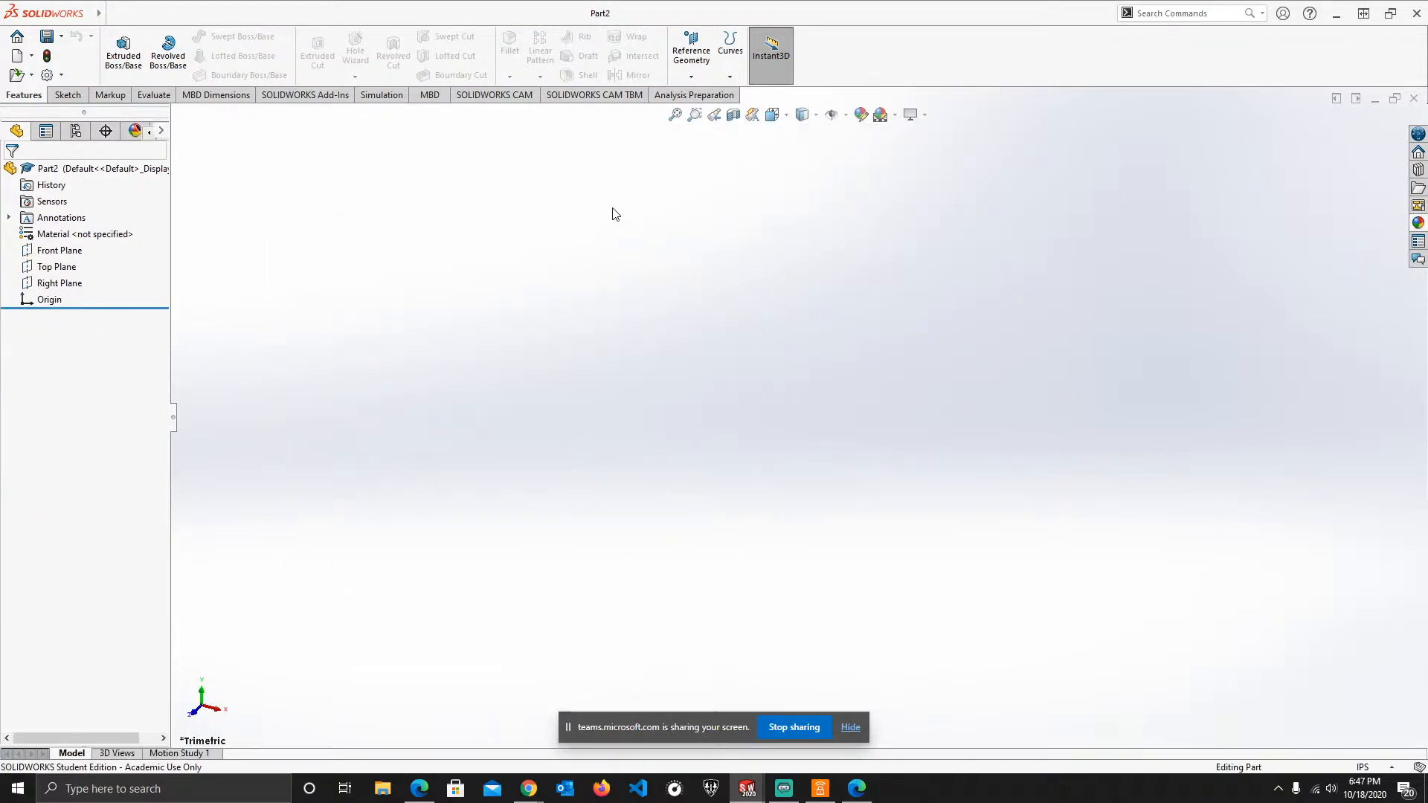
click(845, 115)
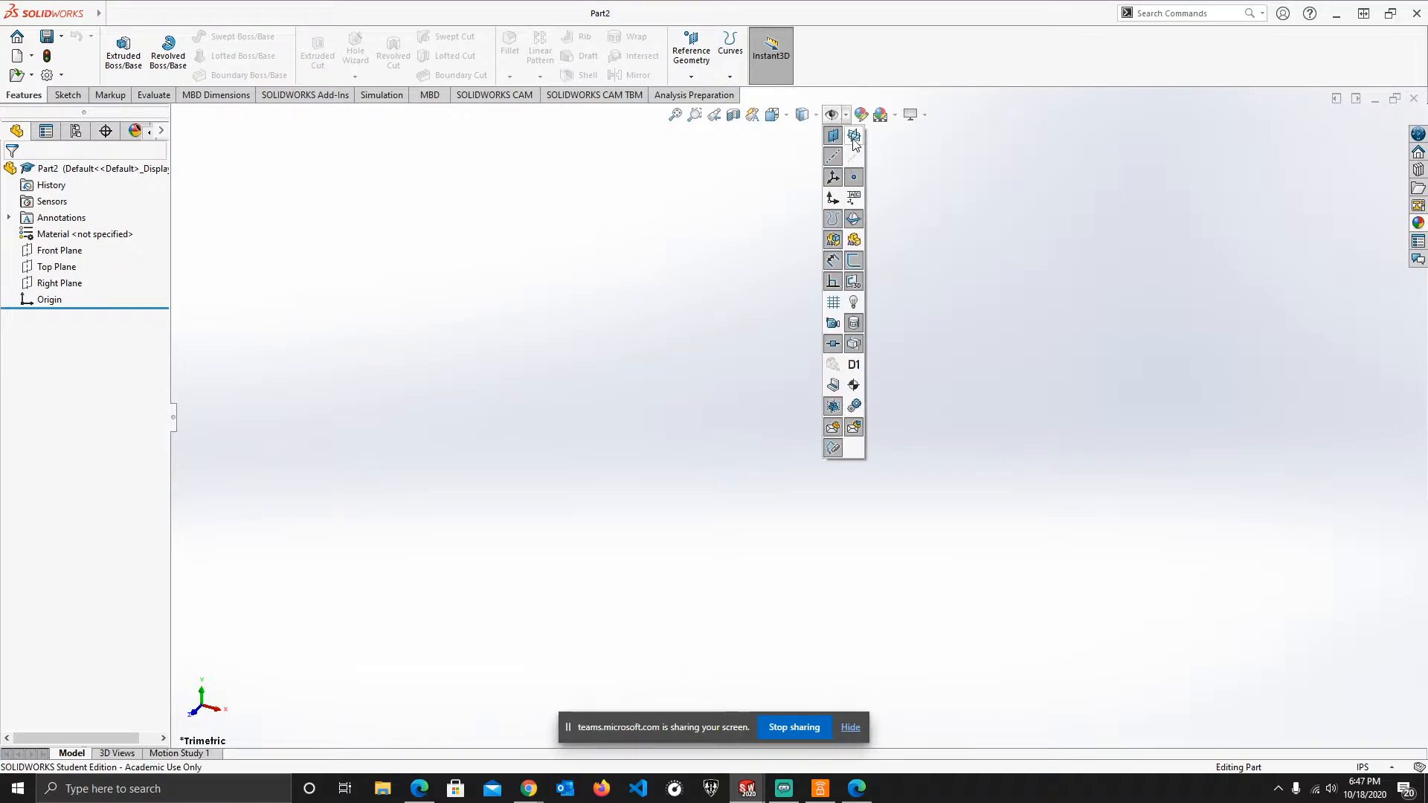
click(853, 137)
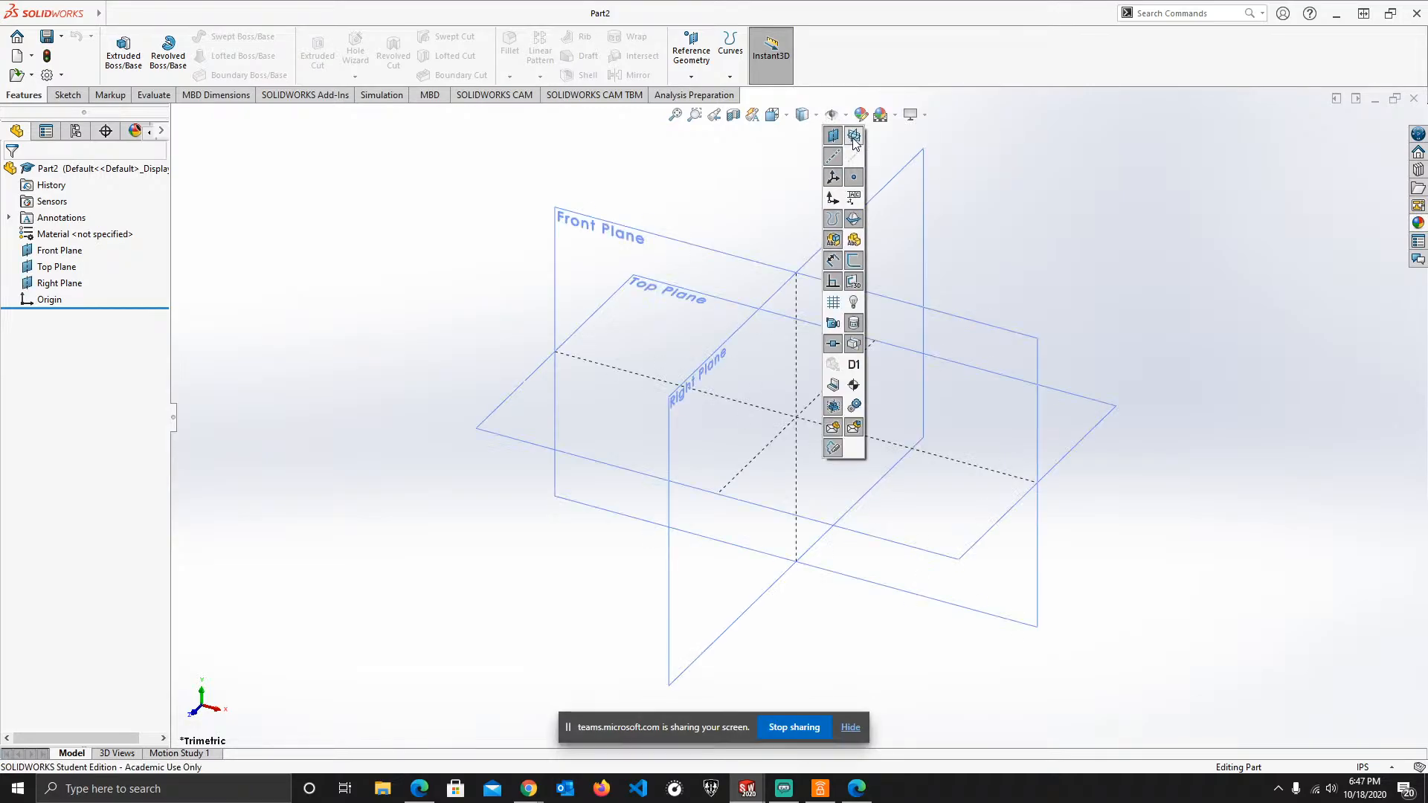
click(833, 197)
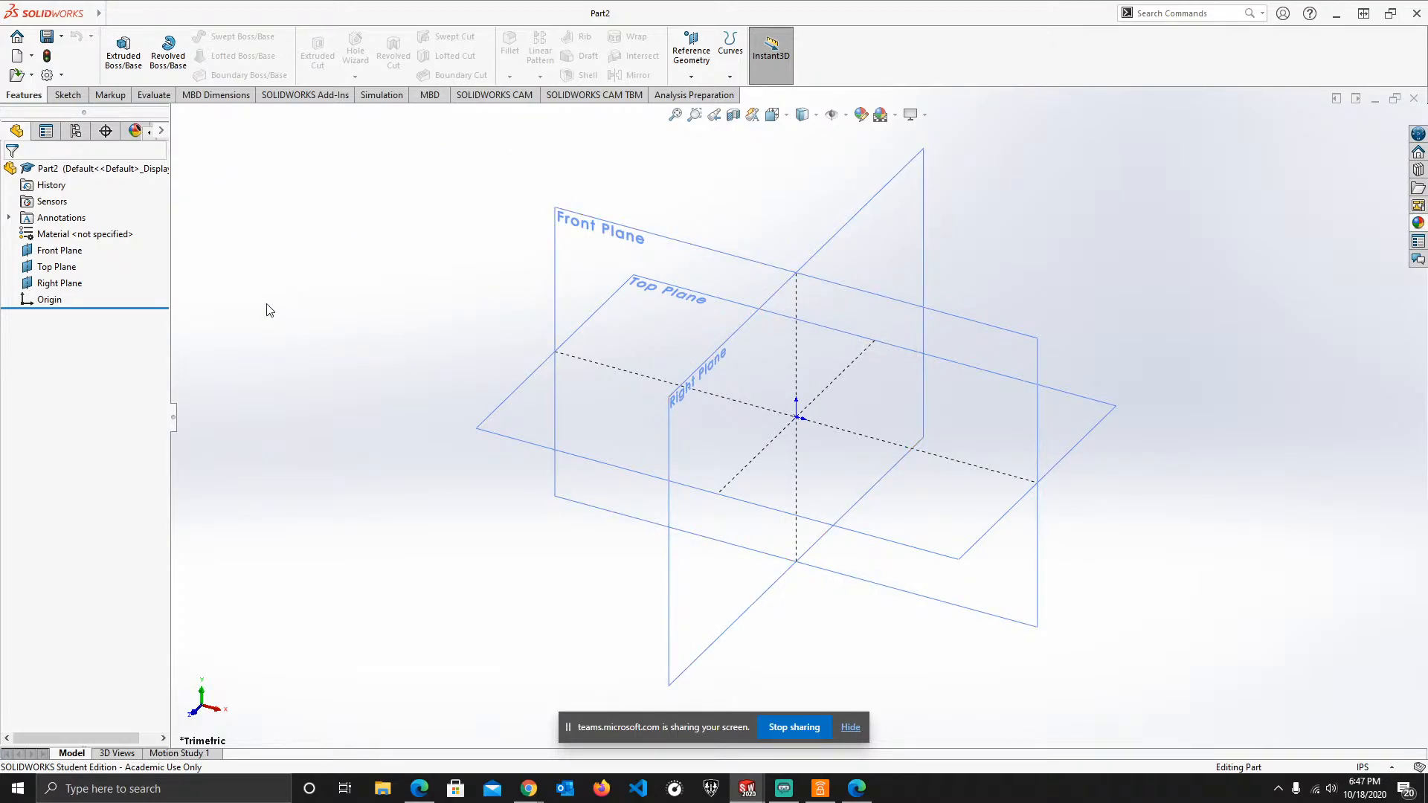
- In the top view, sketch a center rectangle about 4.5 in by 3 in on the Top Plane, centred on the origin
click(788, 119)
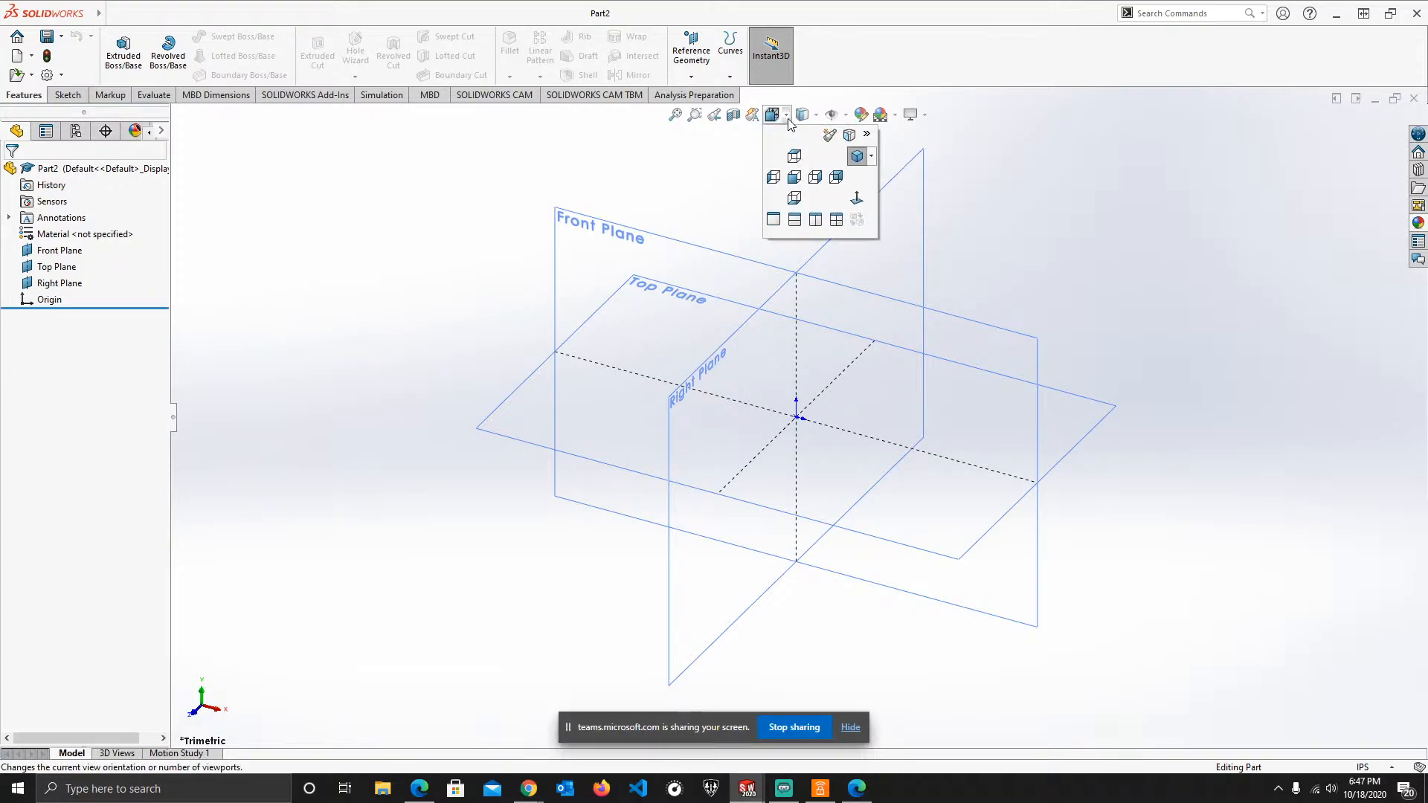
click(798, 165)
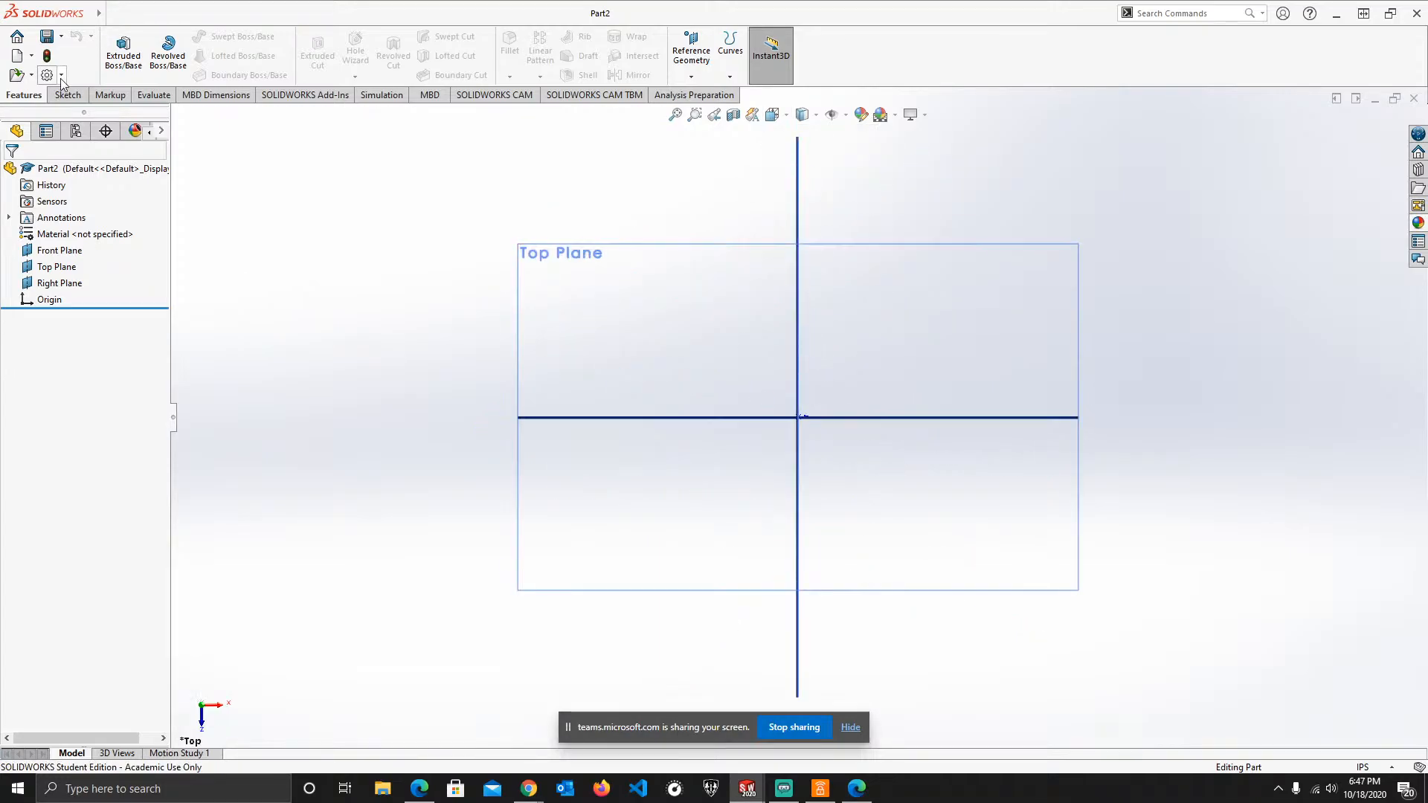
click(72, 97)
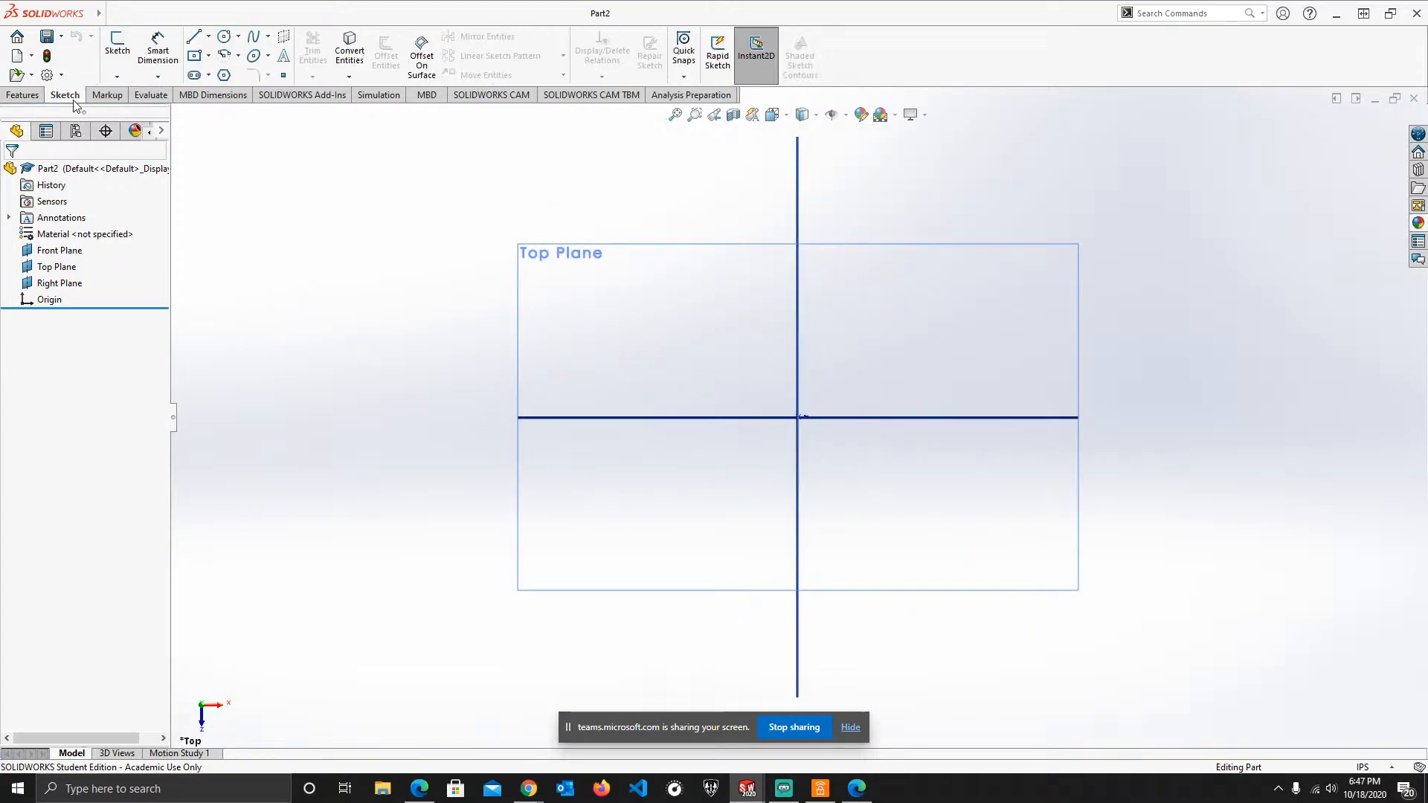
click(196, 56)
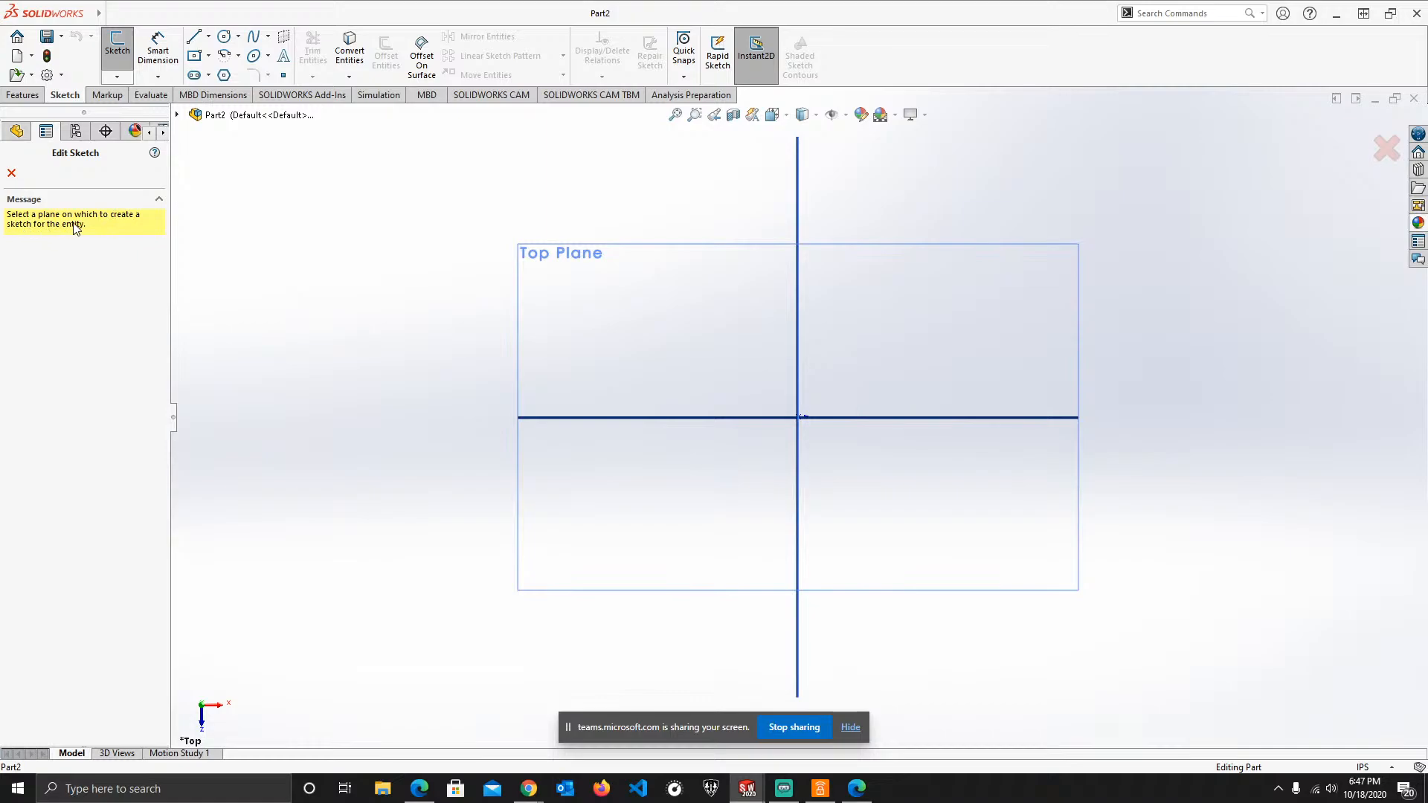
click(943, 338)
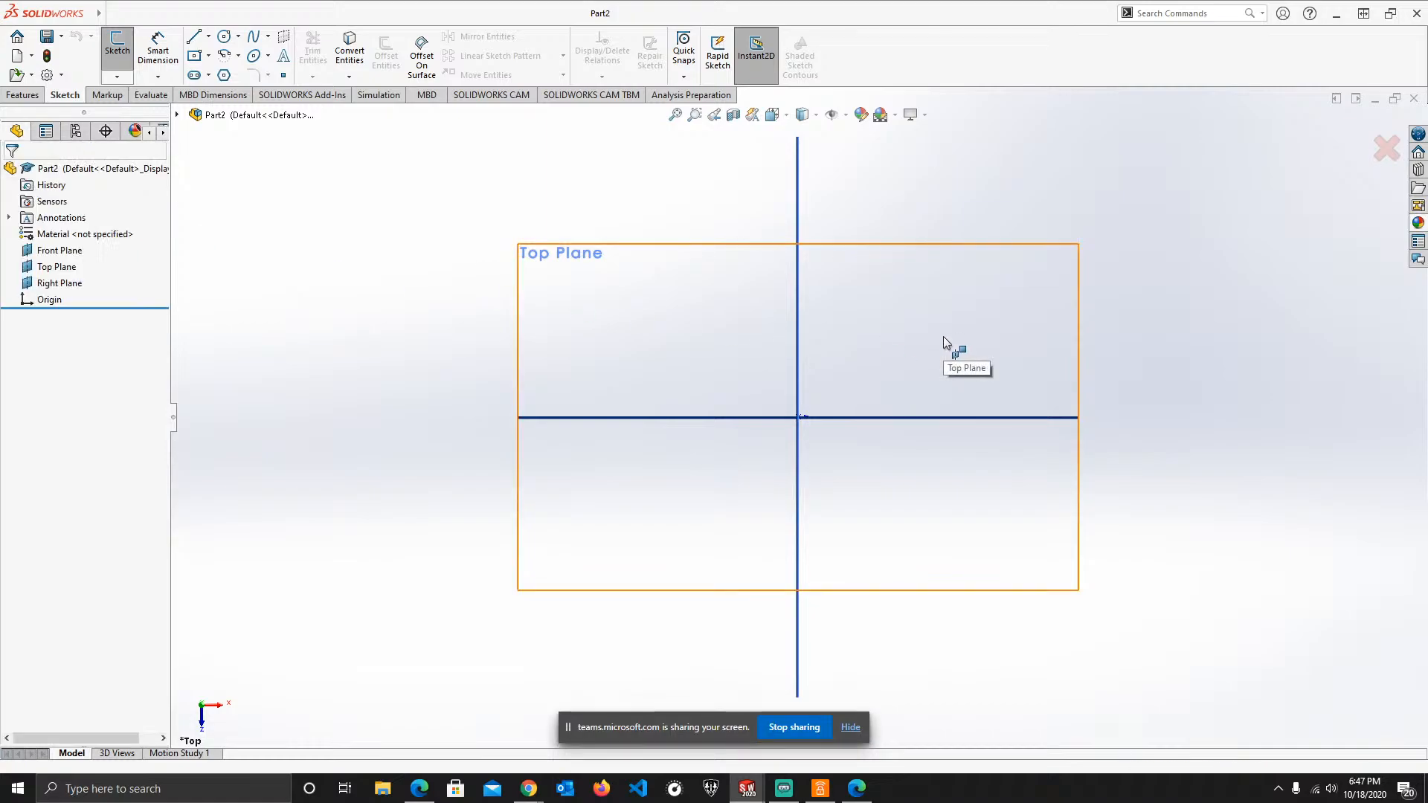
click(798, 417)
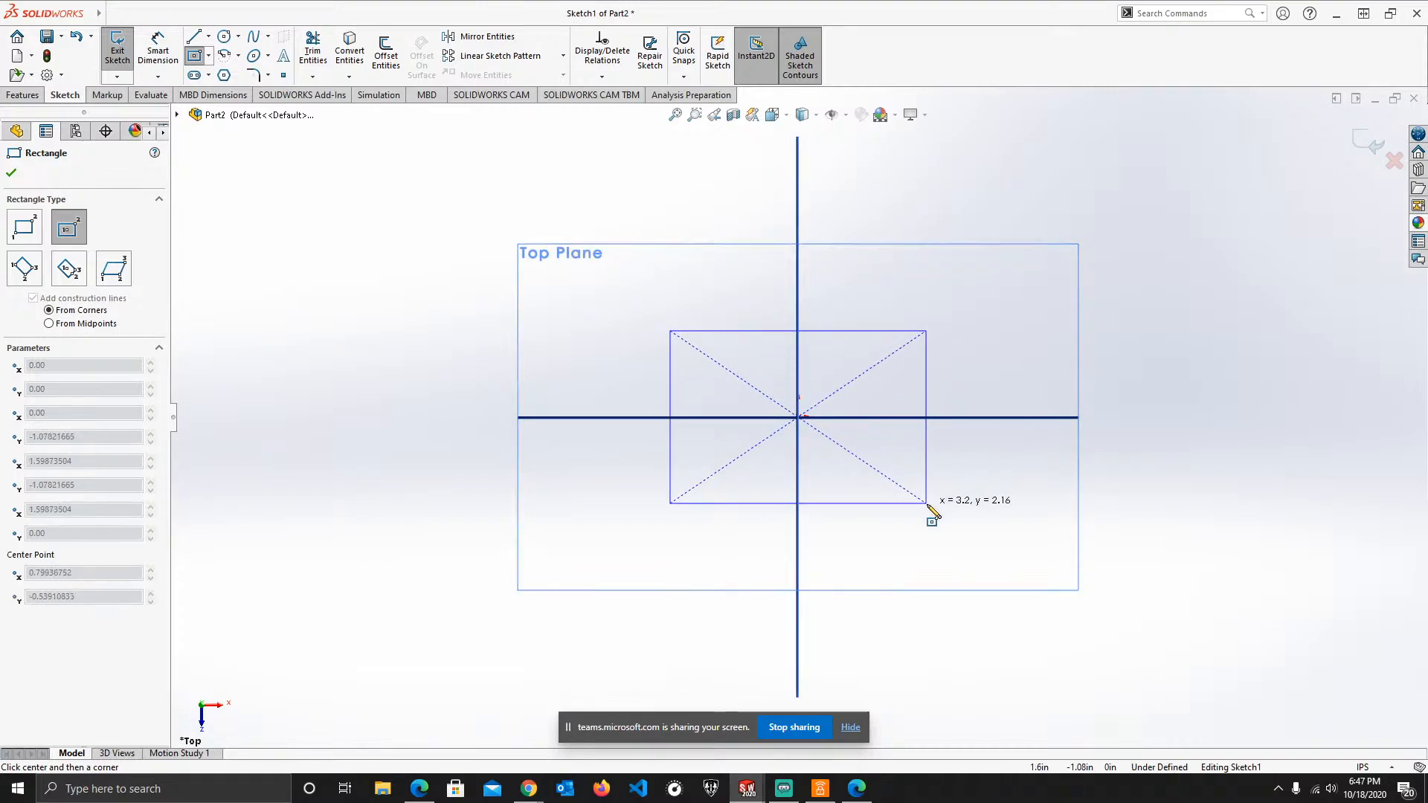
click(978, 537)
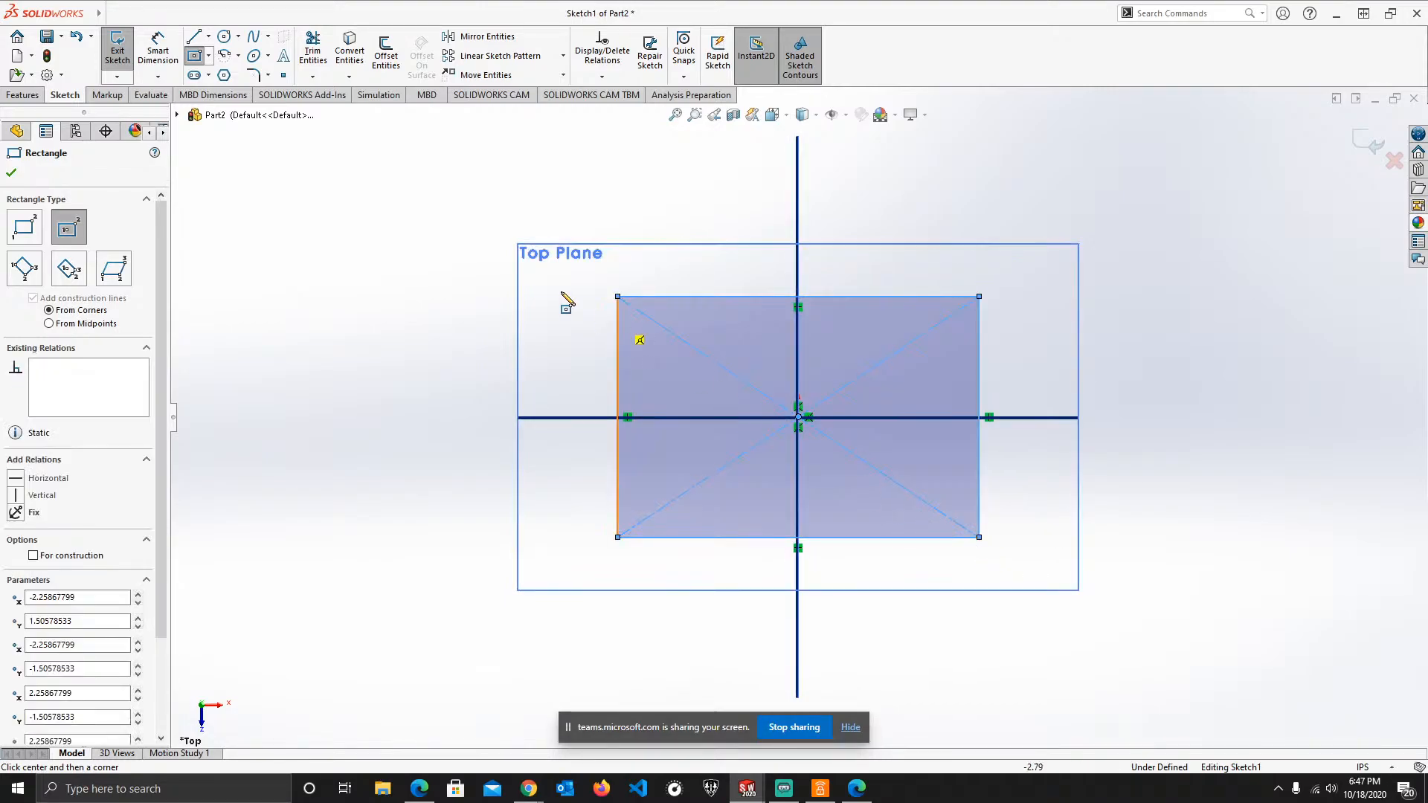
click(118, 12)
- Dimension the rectangle's upper horizontal edge to 5 in
click(158, 46)
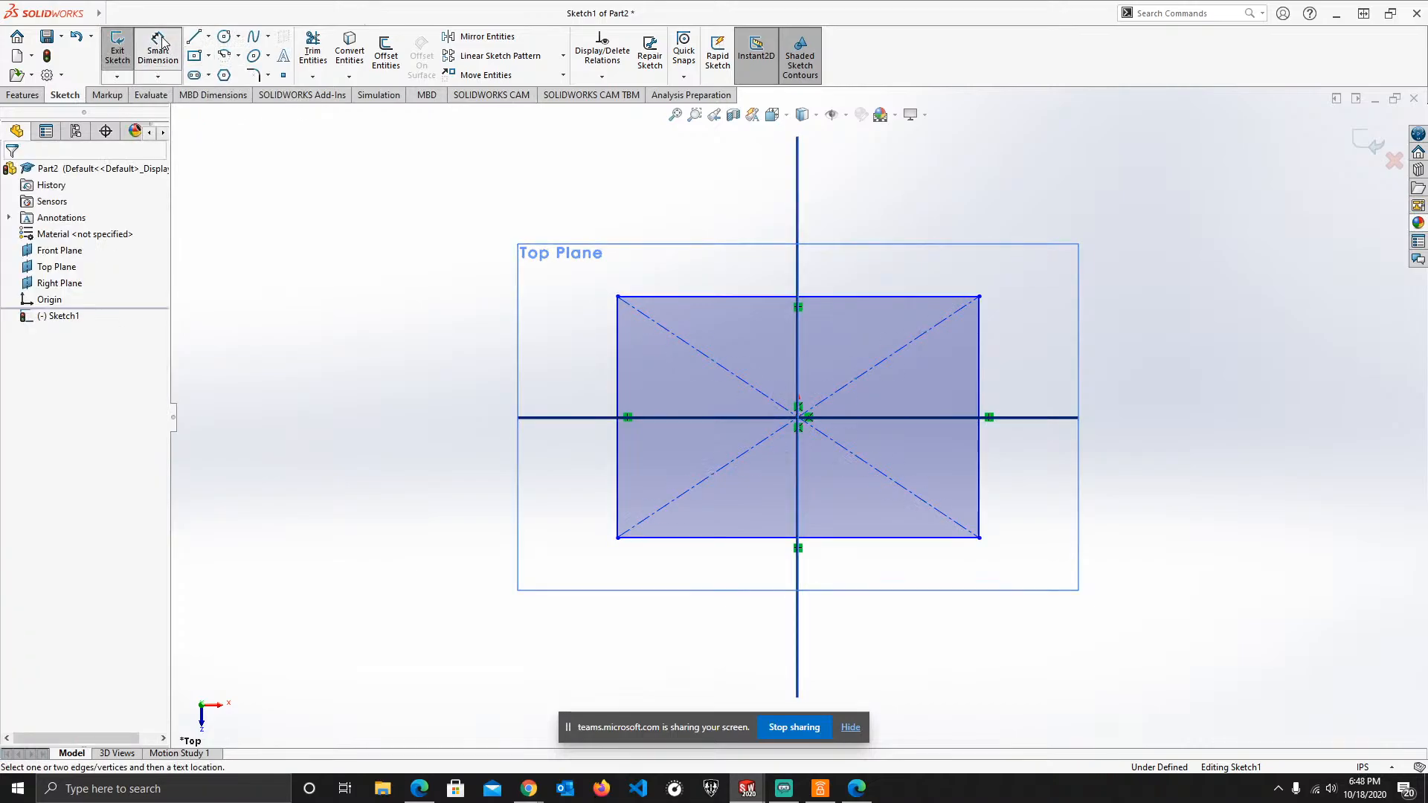
click(753, 297)
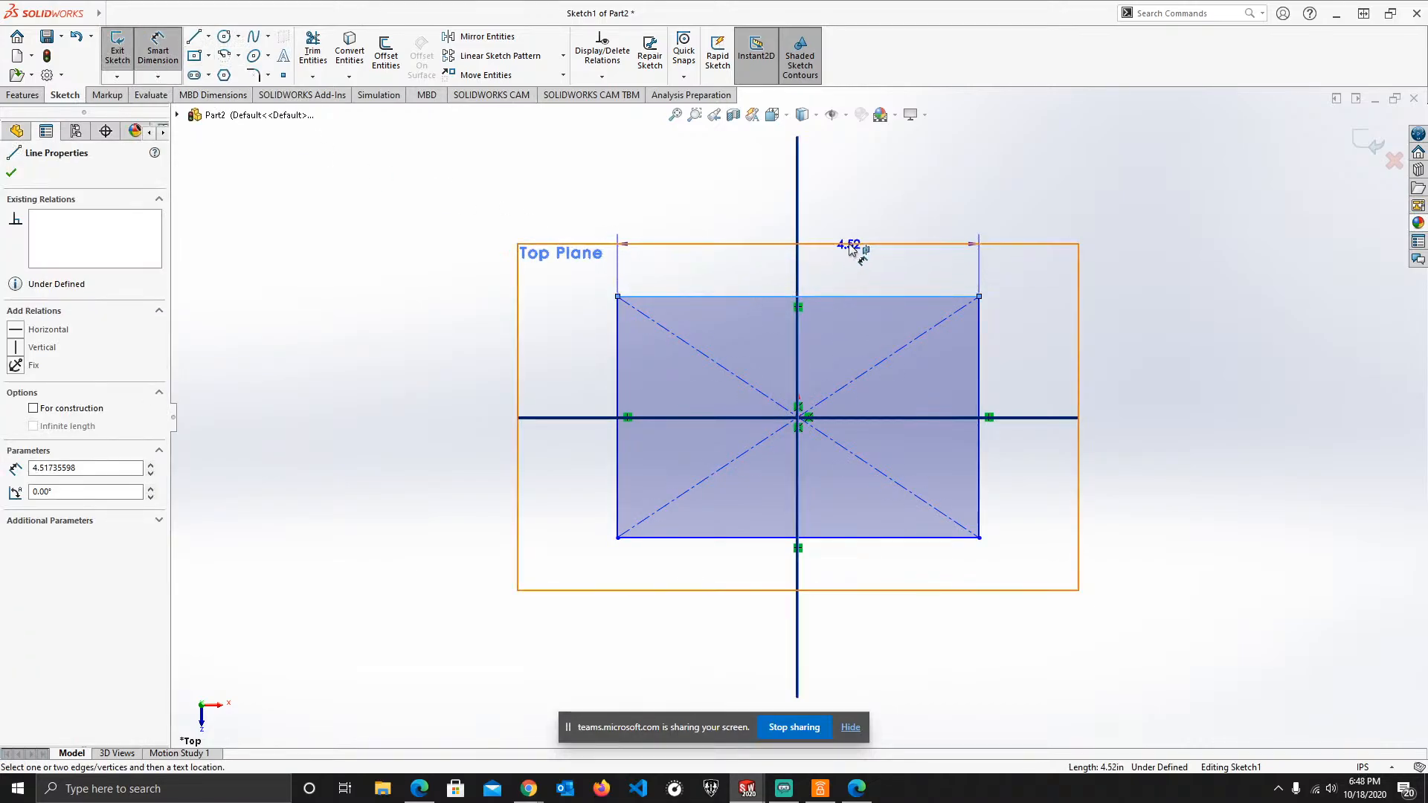
click(834, 211)
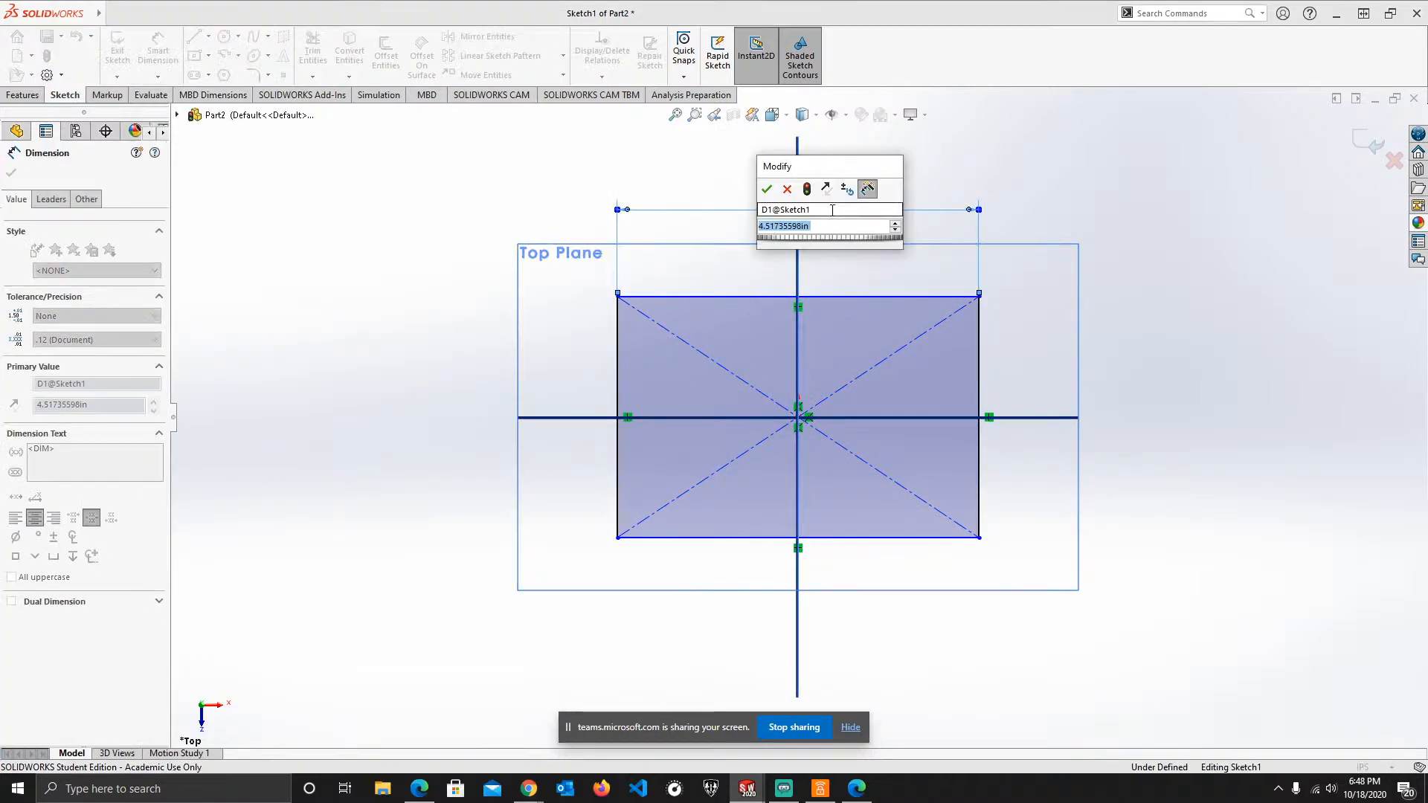
text(5)
key(Return)
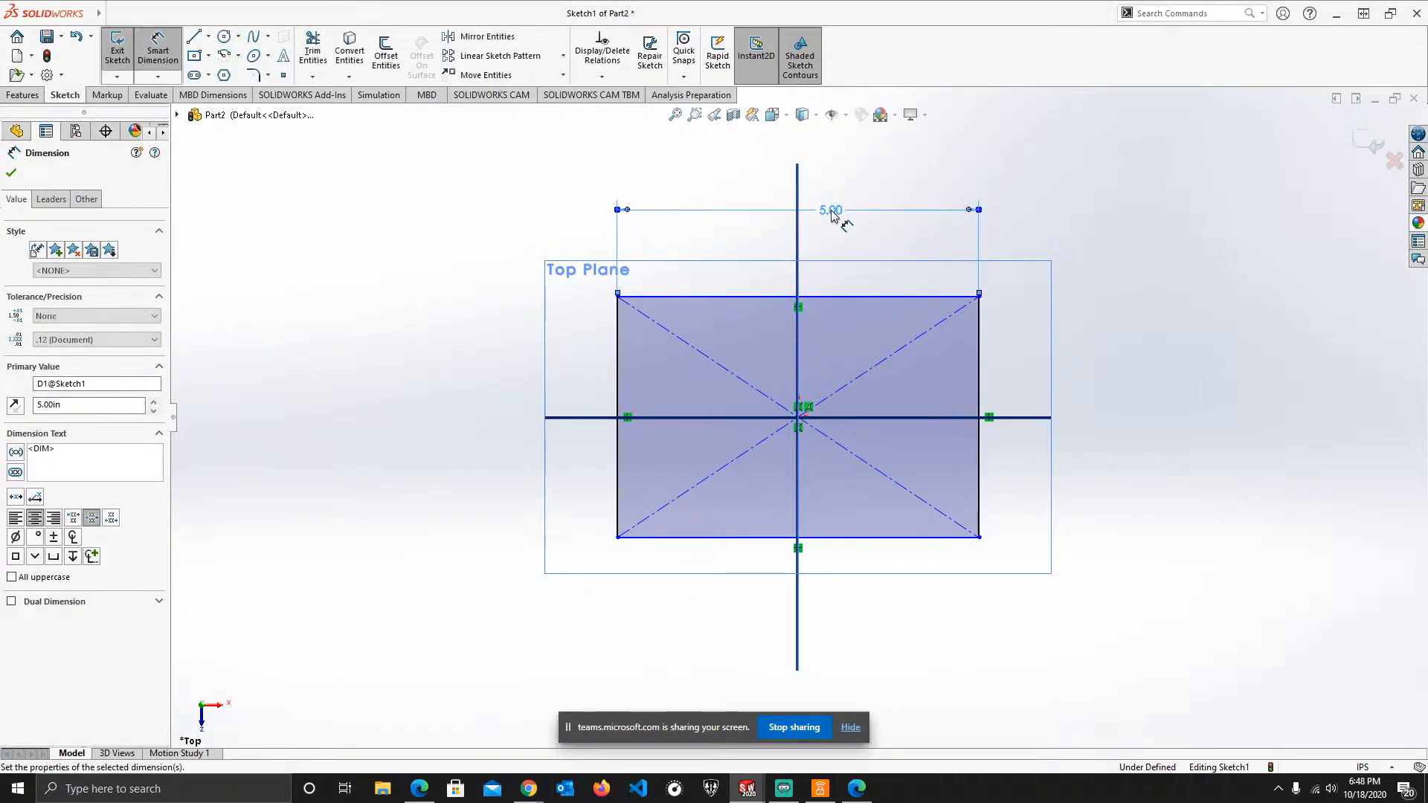
- Dimension the rectangle's right vertical edge to 4 in and finish dimensioning
click(978, 371)
click(1019, 357)
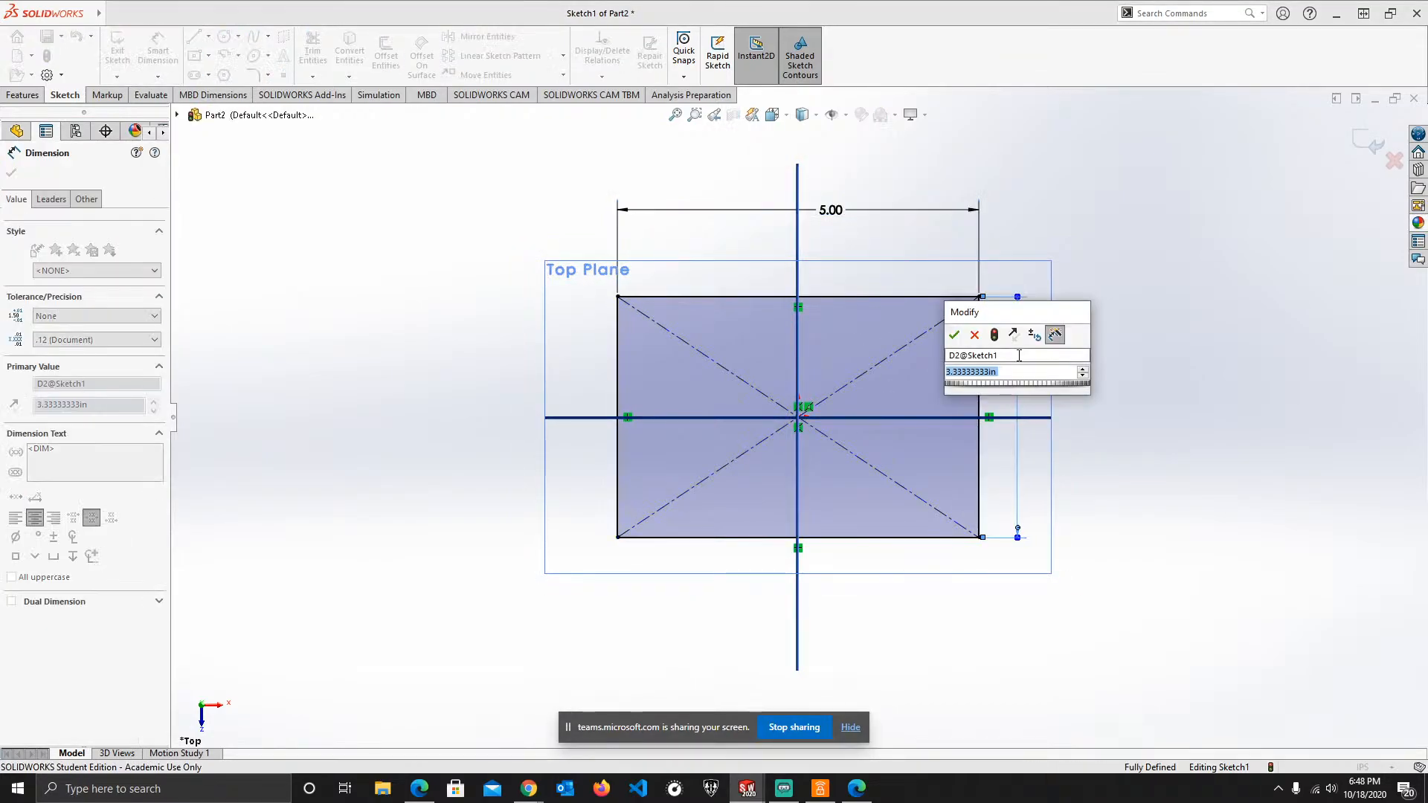
text(4)
key(Return)
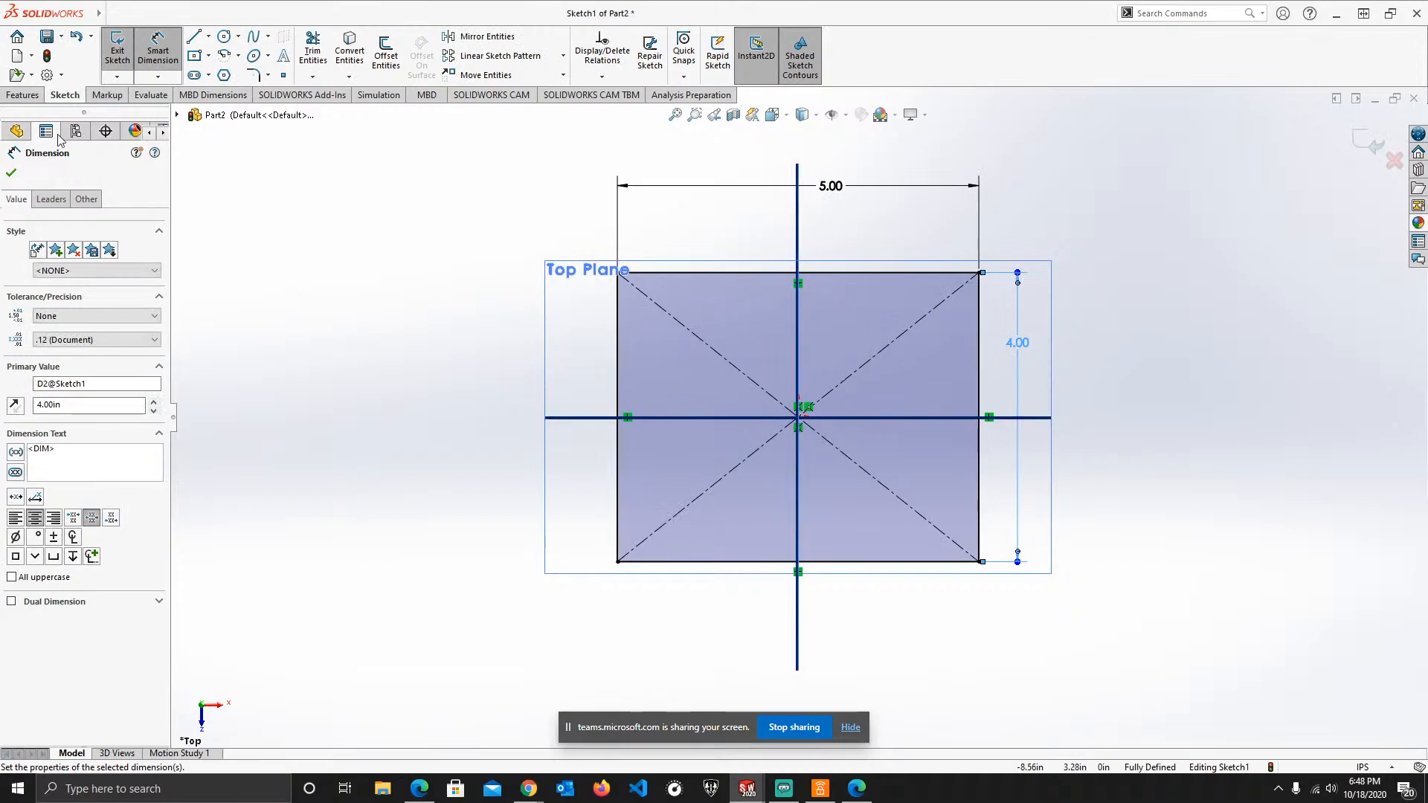
click(11, 173)
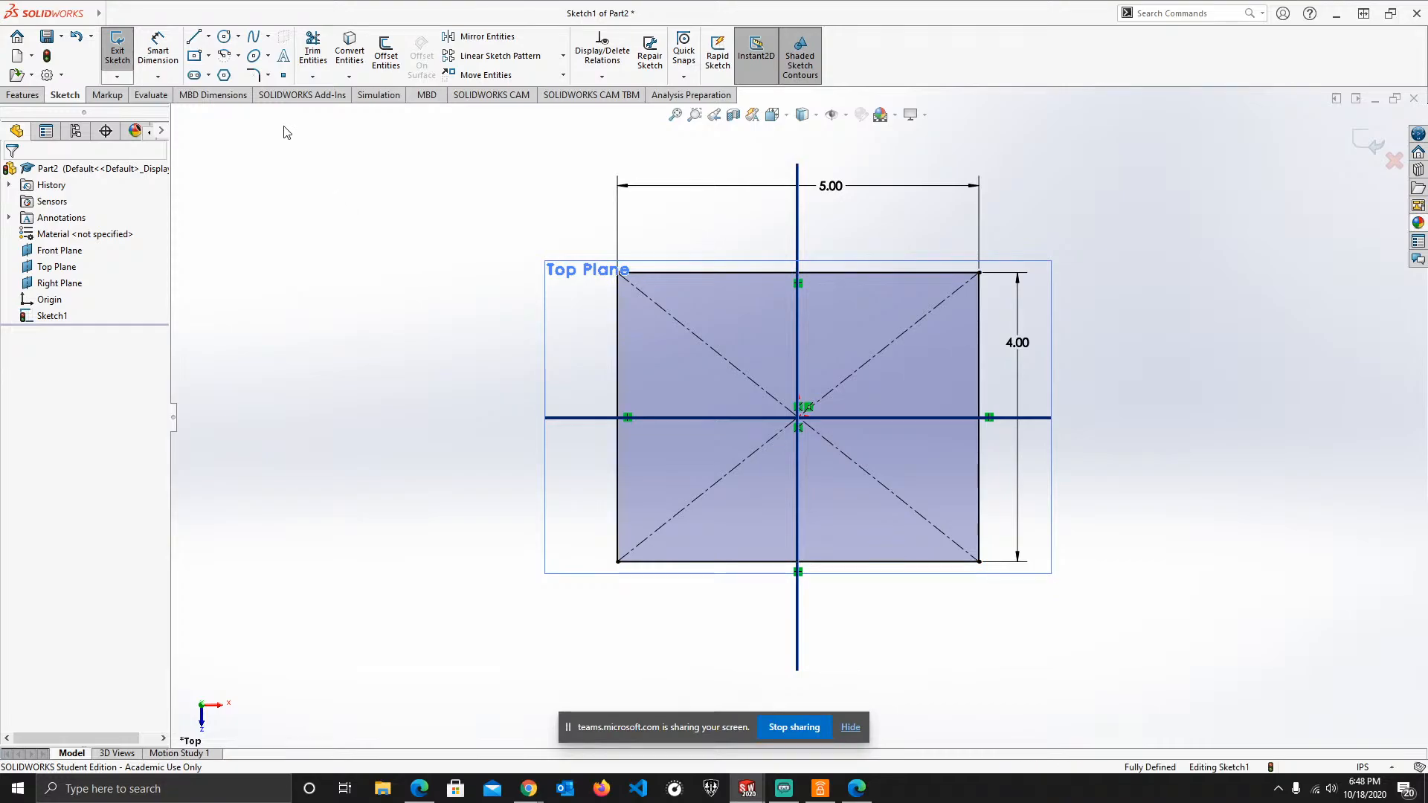
- Start a sketch fillet and add the rectangle's upper-right corner to it, using that corner's two adjoining edges
click(253, 75)
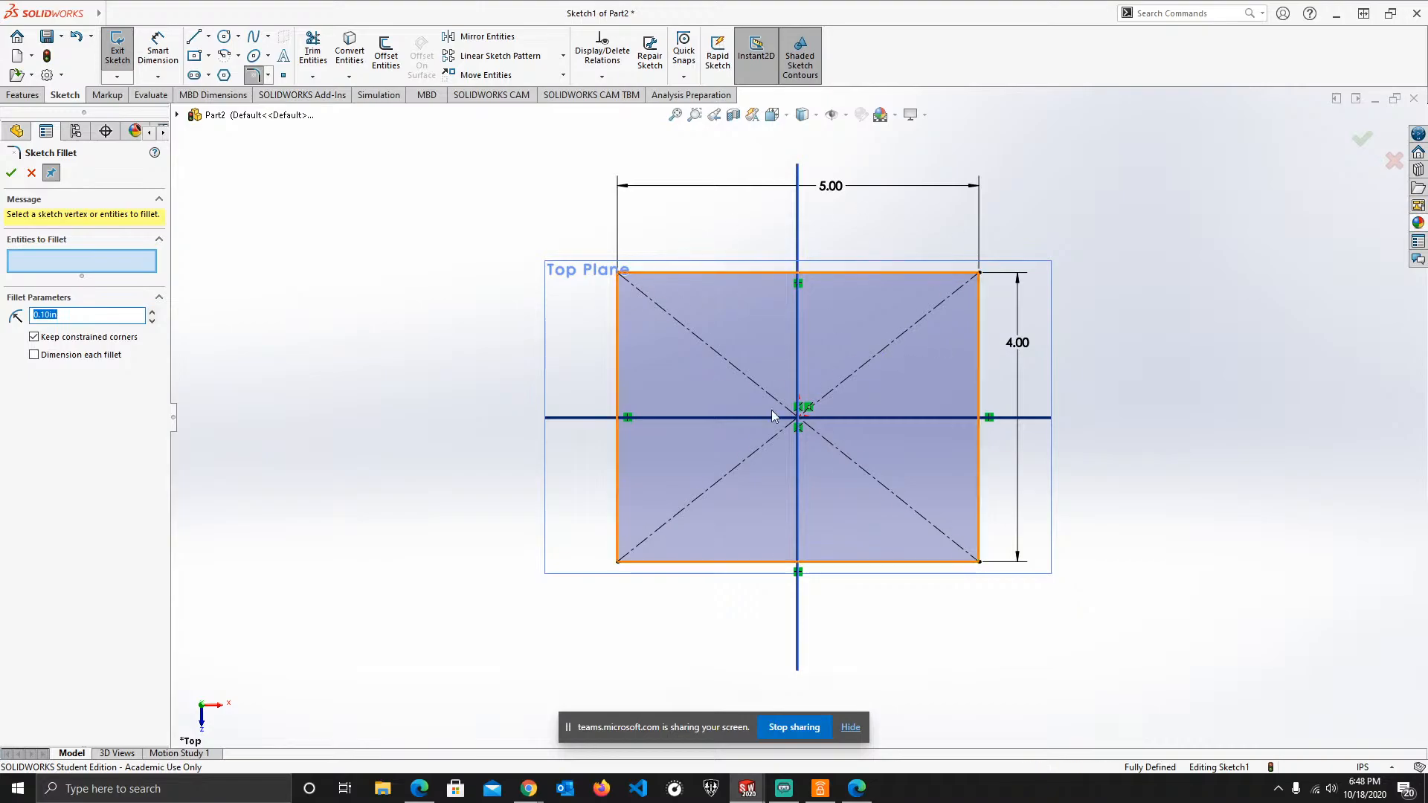
click(980, 305)
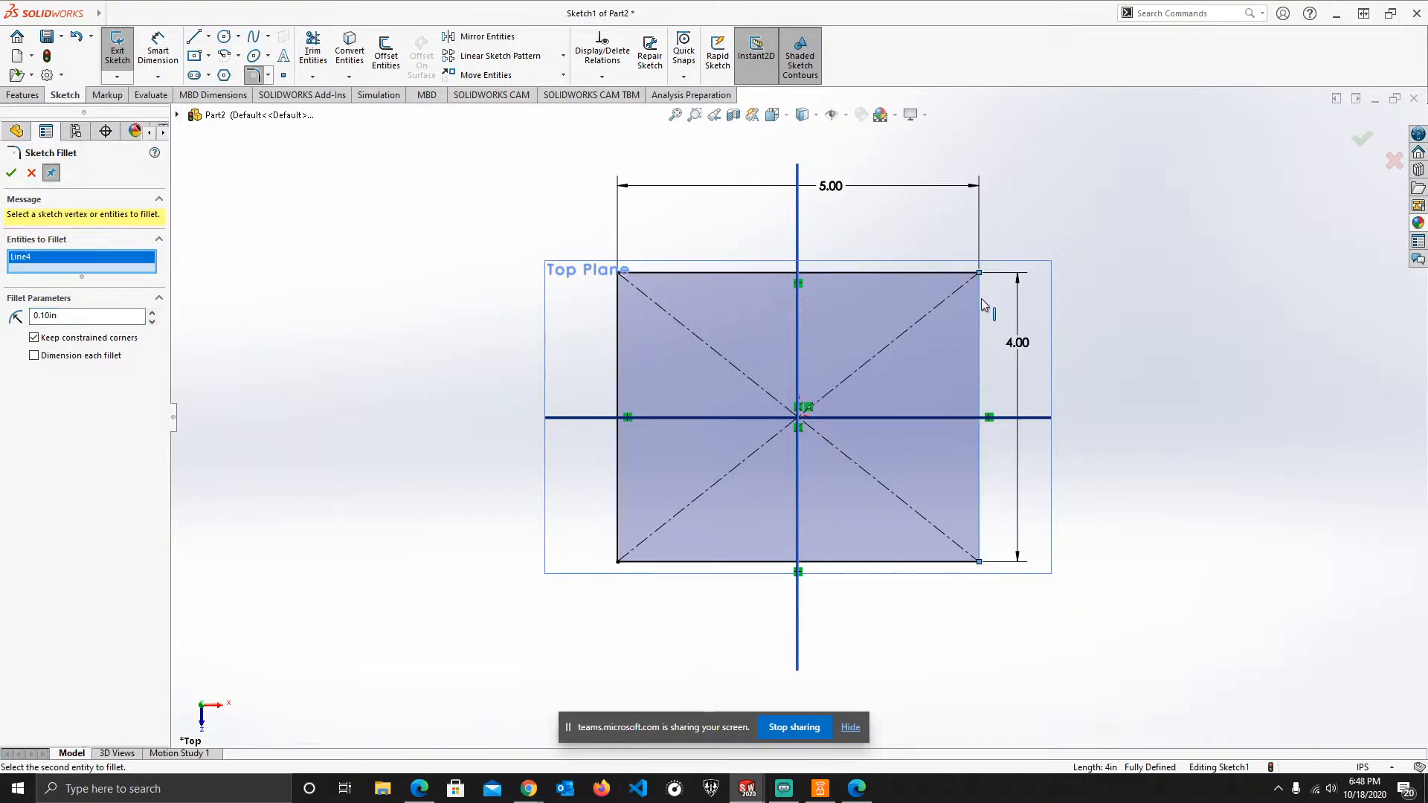
click(939, 275)
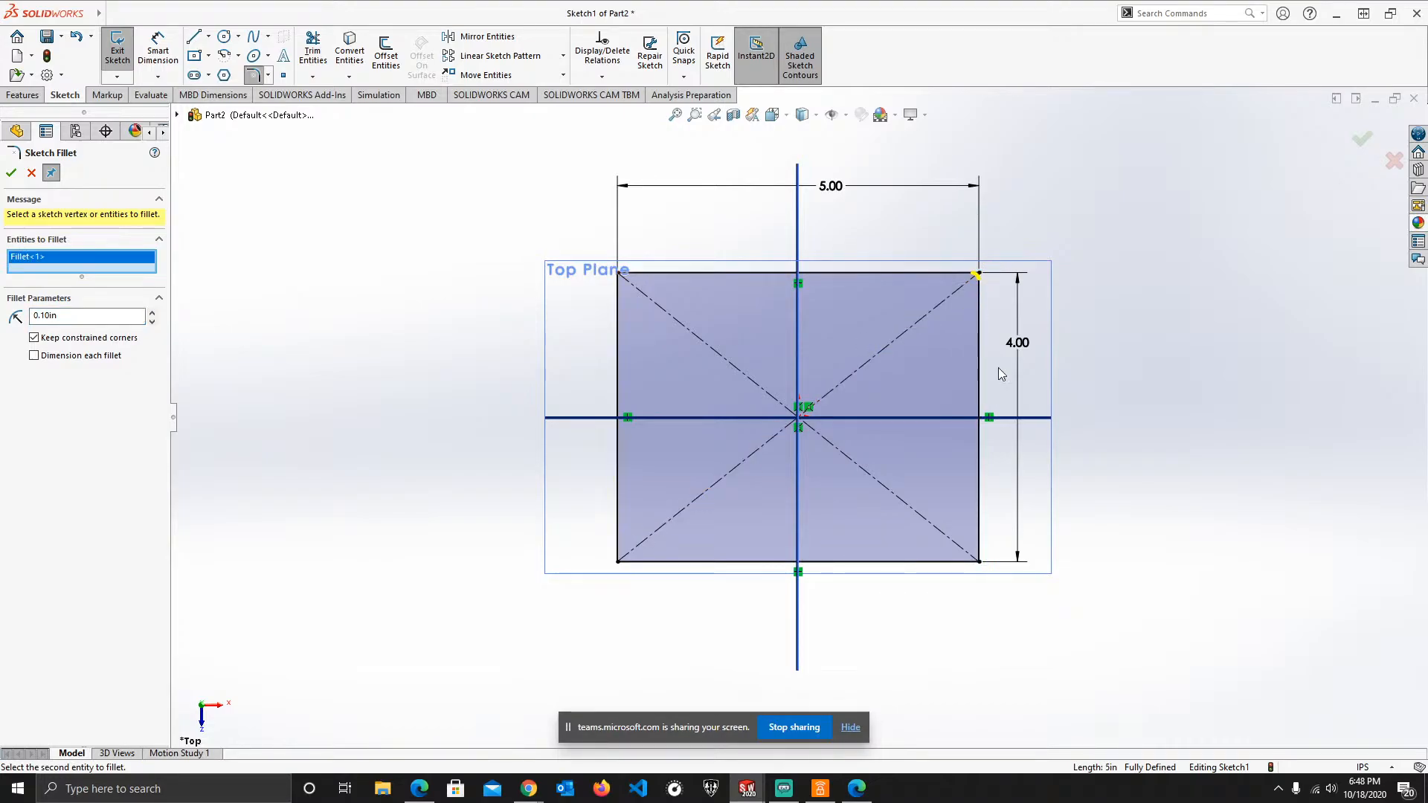
scroll(967, 282, down, 5)
scroll(900, 327, down, 5)
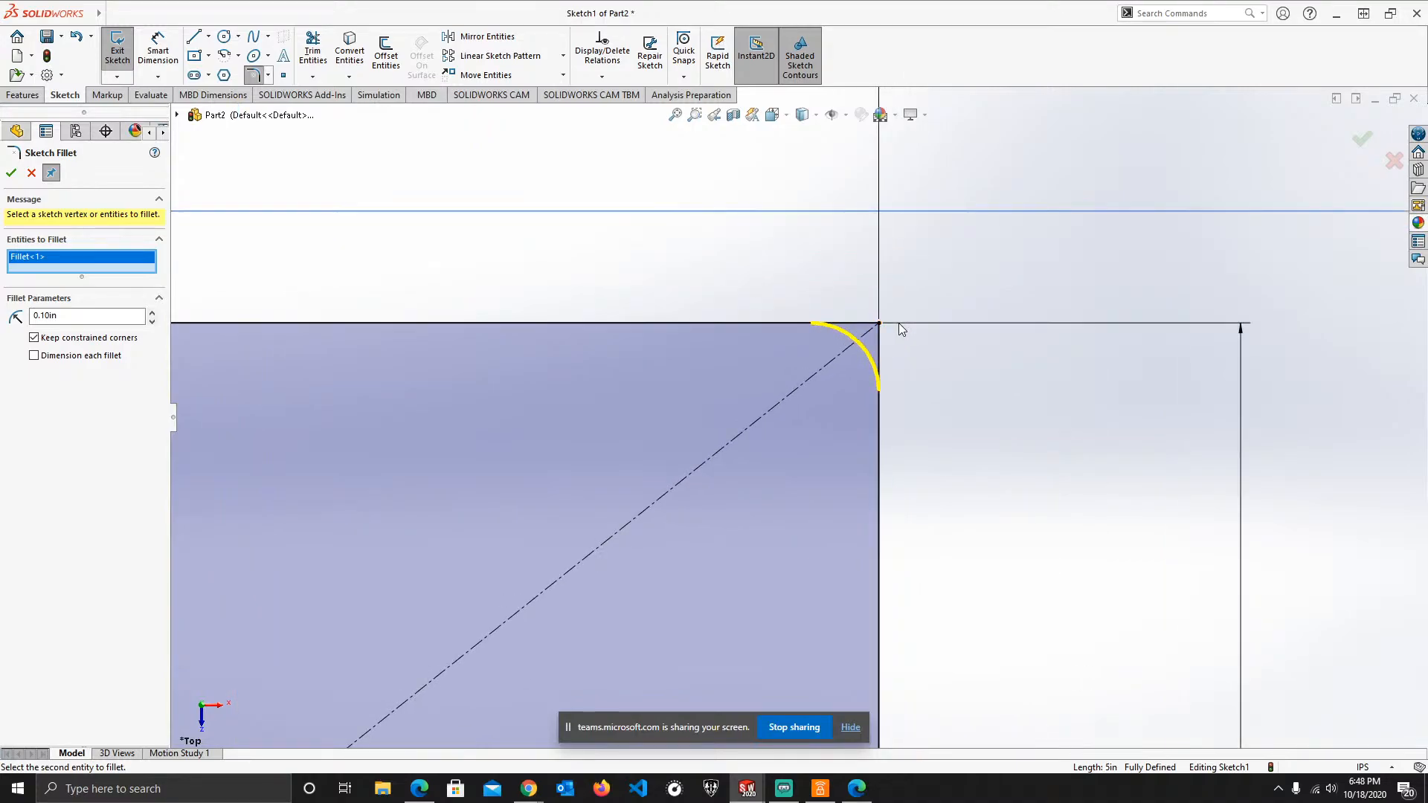
scroll(881, 328, down, 3)
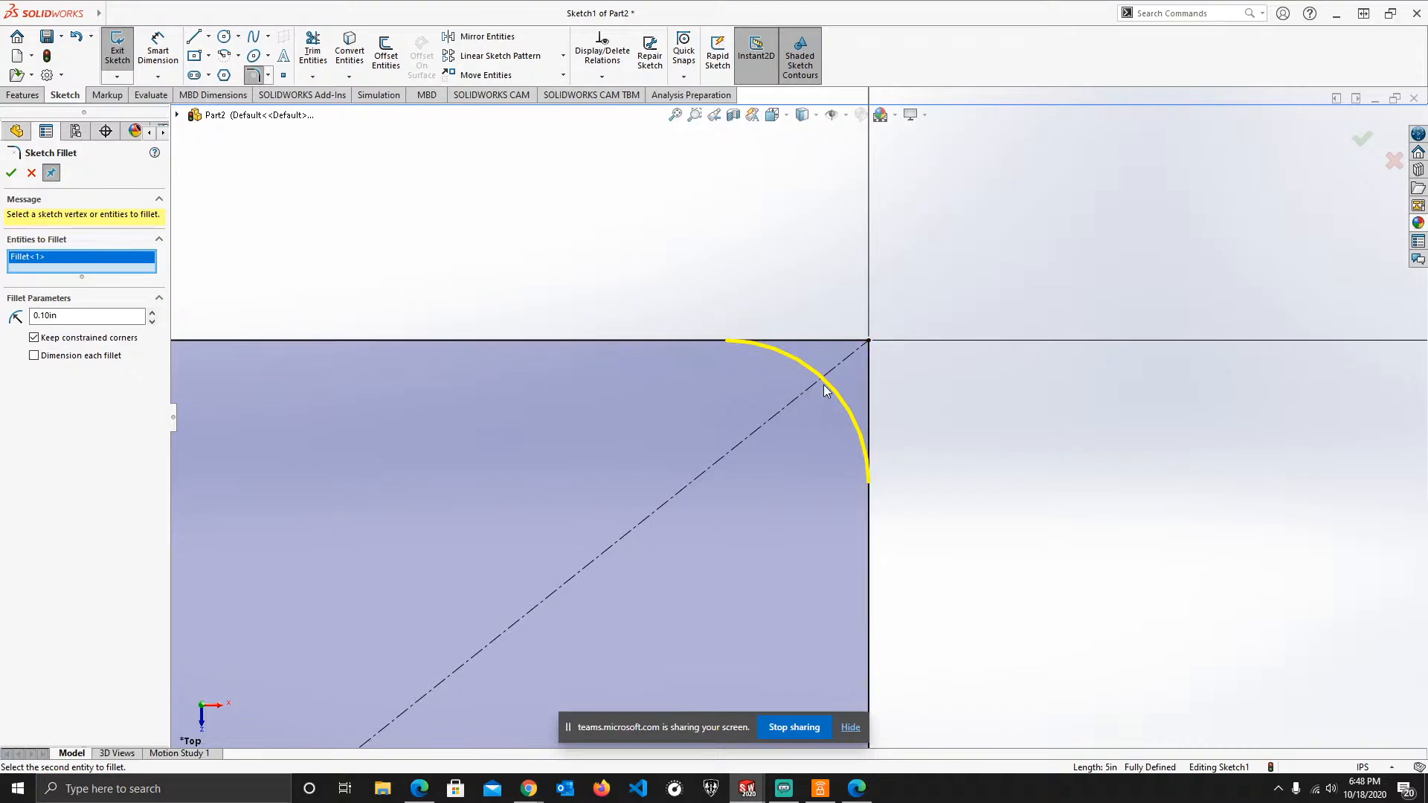
scroll(727, 372, up, 10)
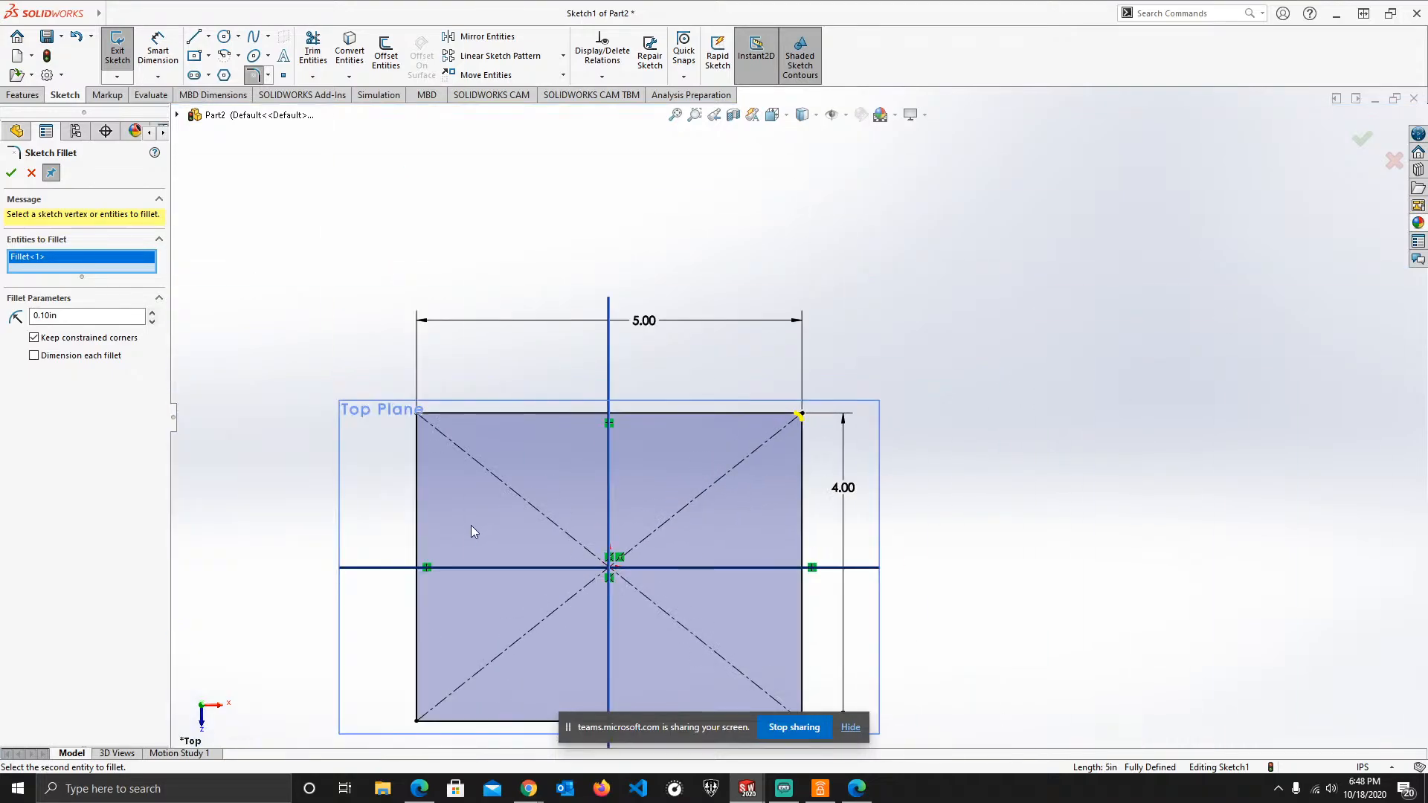
- Add the rectangle's three remaining corners to the sketch fillet selection by their adjoining edges
scroll(471, 529, down, 3)
click(424, 405)
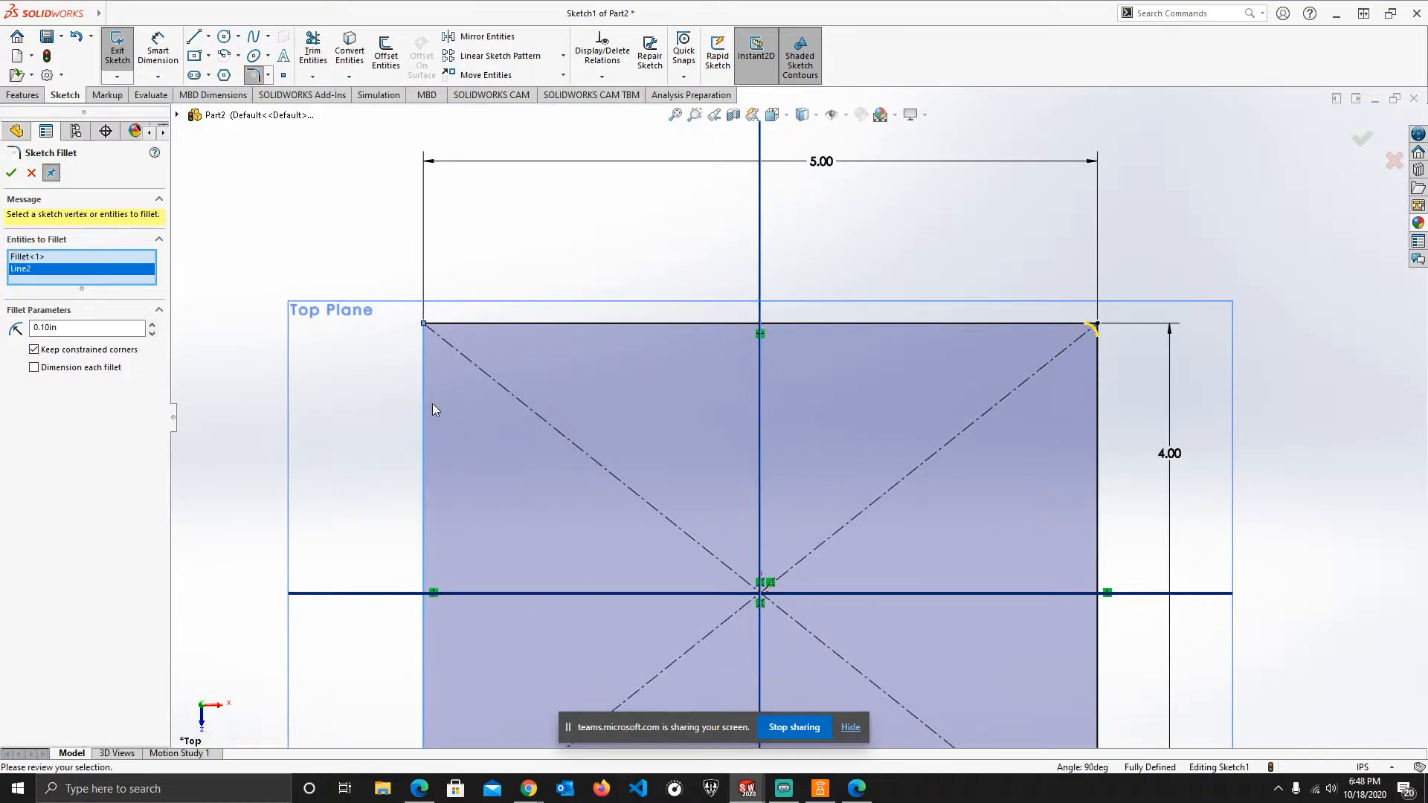
click(478, 324)
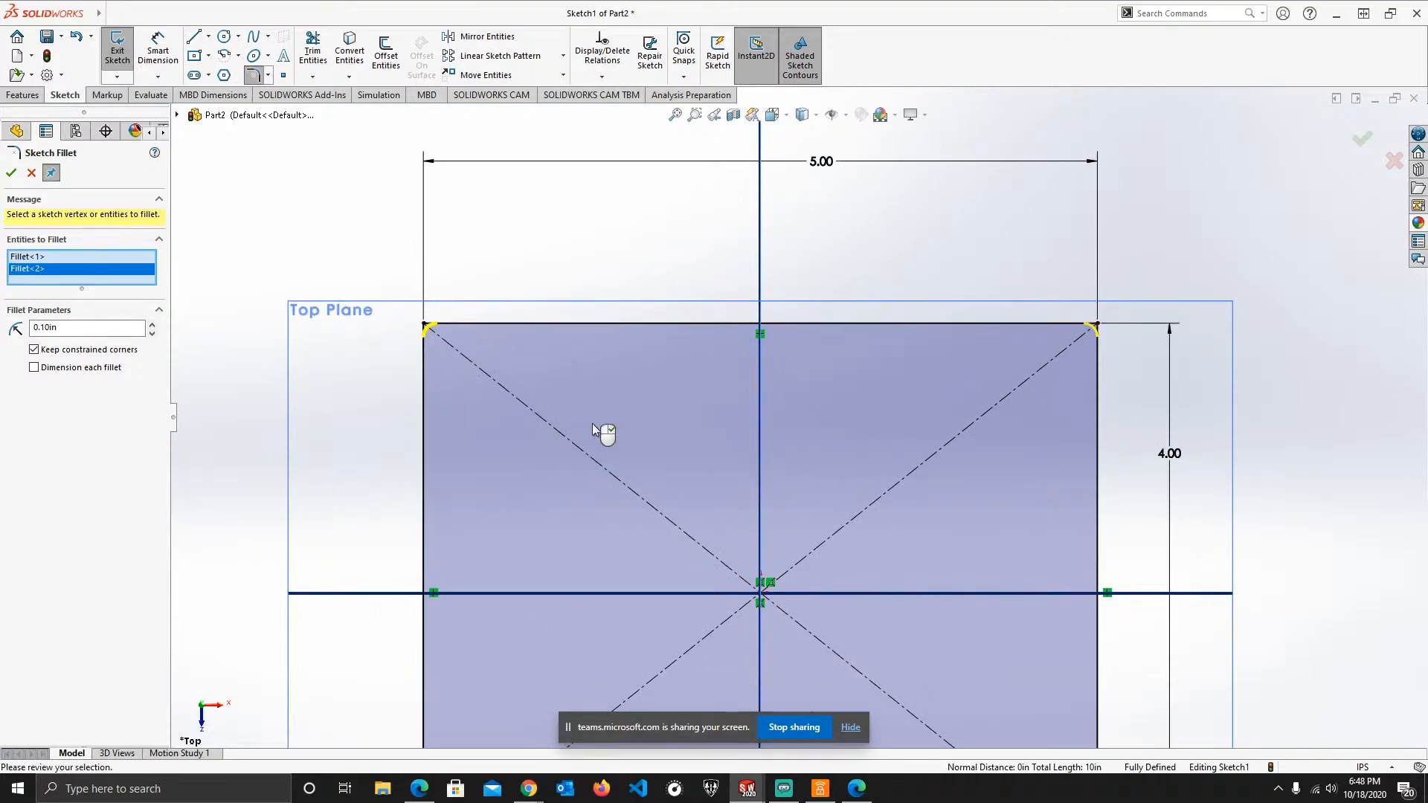
scroll(635, 535, up, 3)
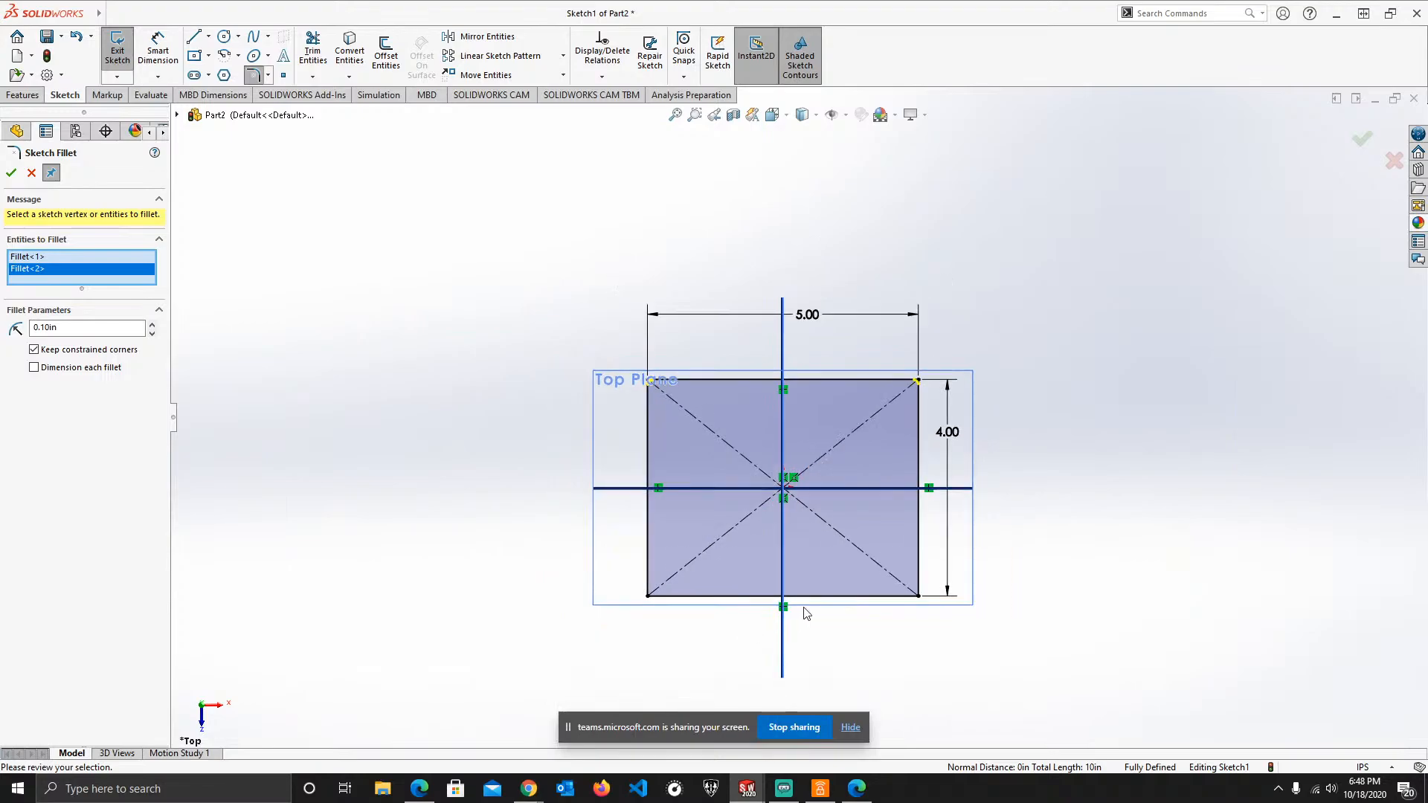
scroll(691, 519, down, 5)
click(453, 514)
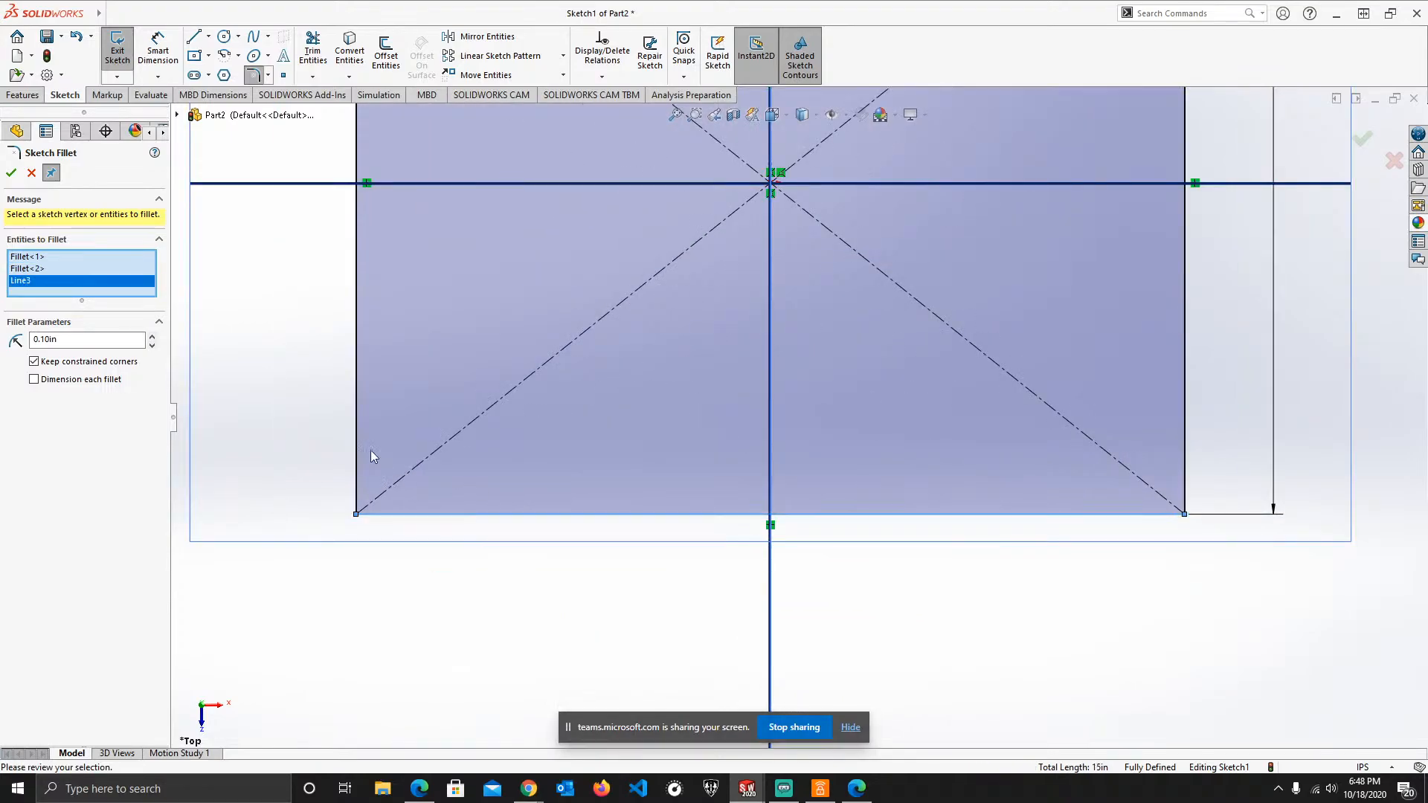
click(354, 436)
scroll(782, 399, up, 2)
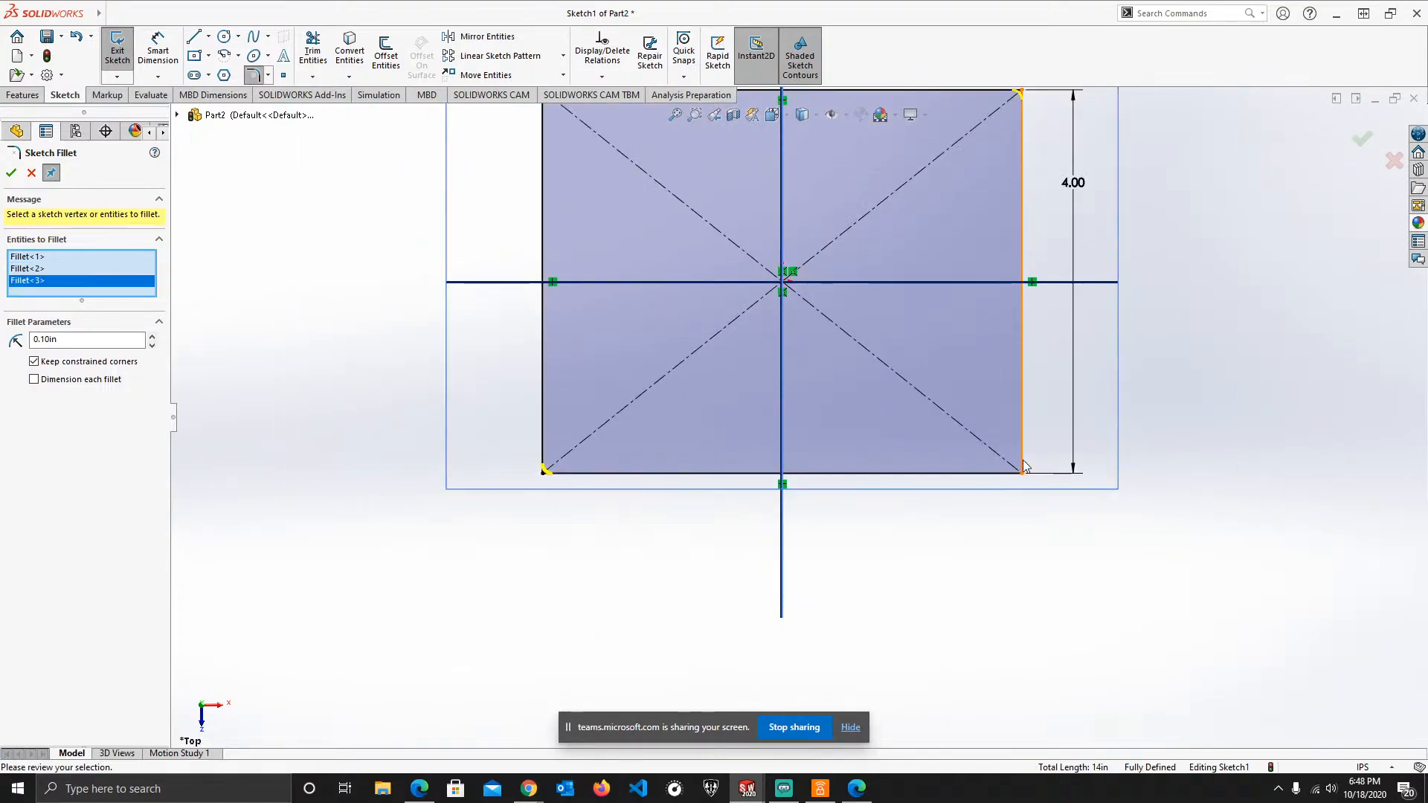
click(1021, 439)
click(972, 473)
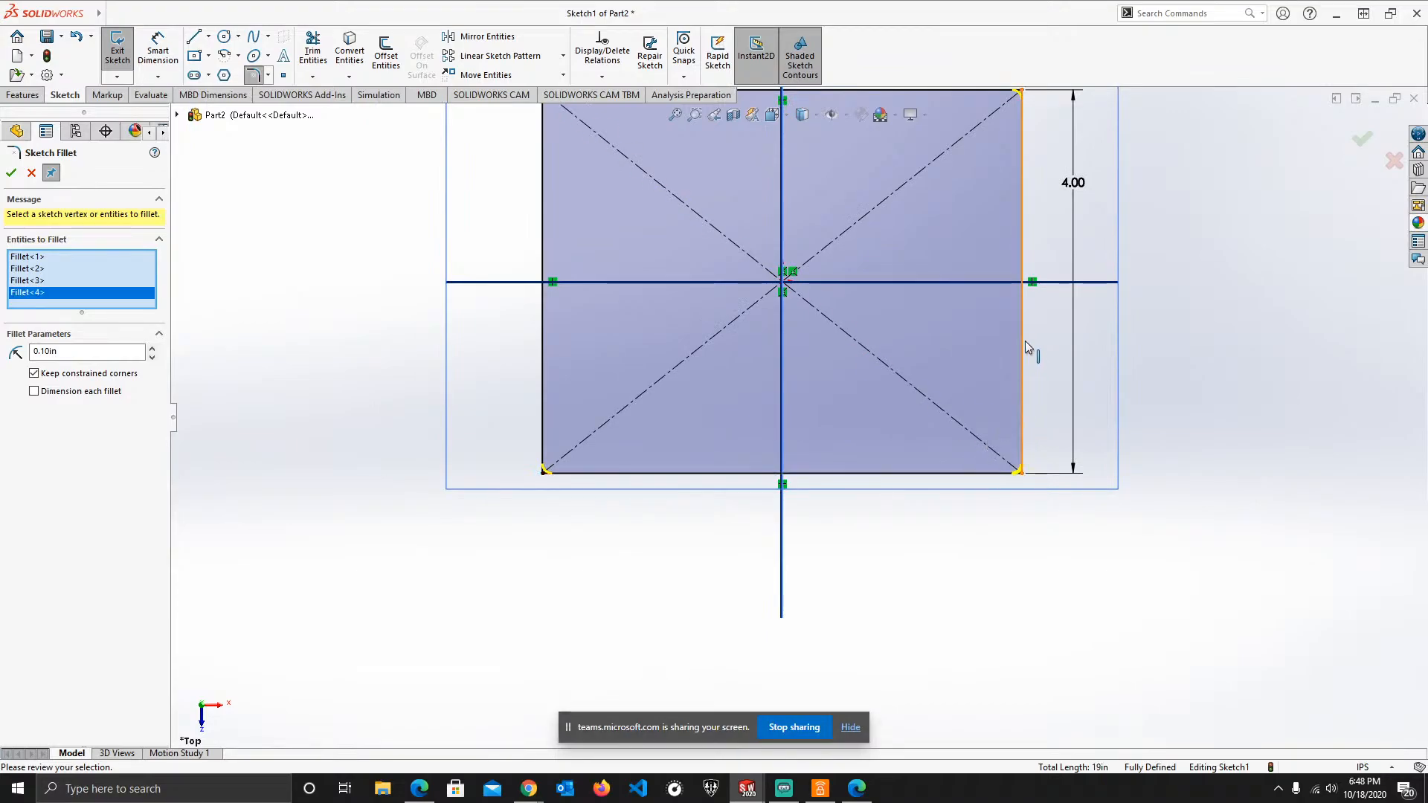
- Set the sketch fillet radius to 0.50 in and apply it to all four corners of the rectangle
scroll(989, 253, down, 2)
scroll(942, 194, up, 2)
scroll(773, 235, up, 1)
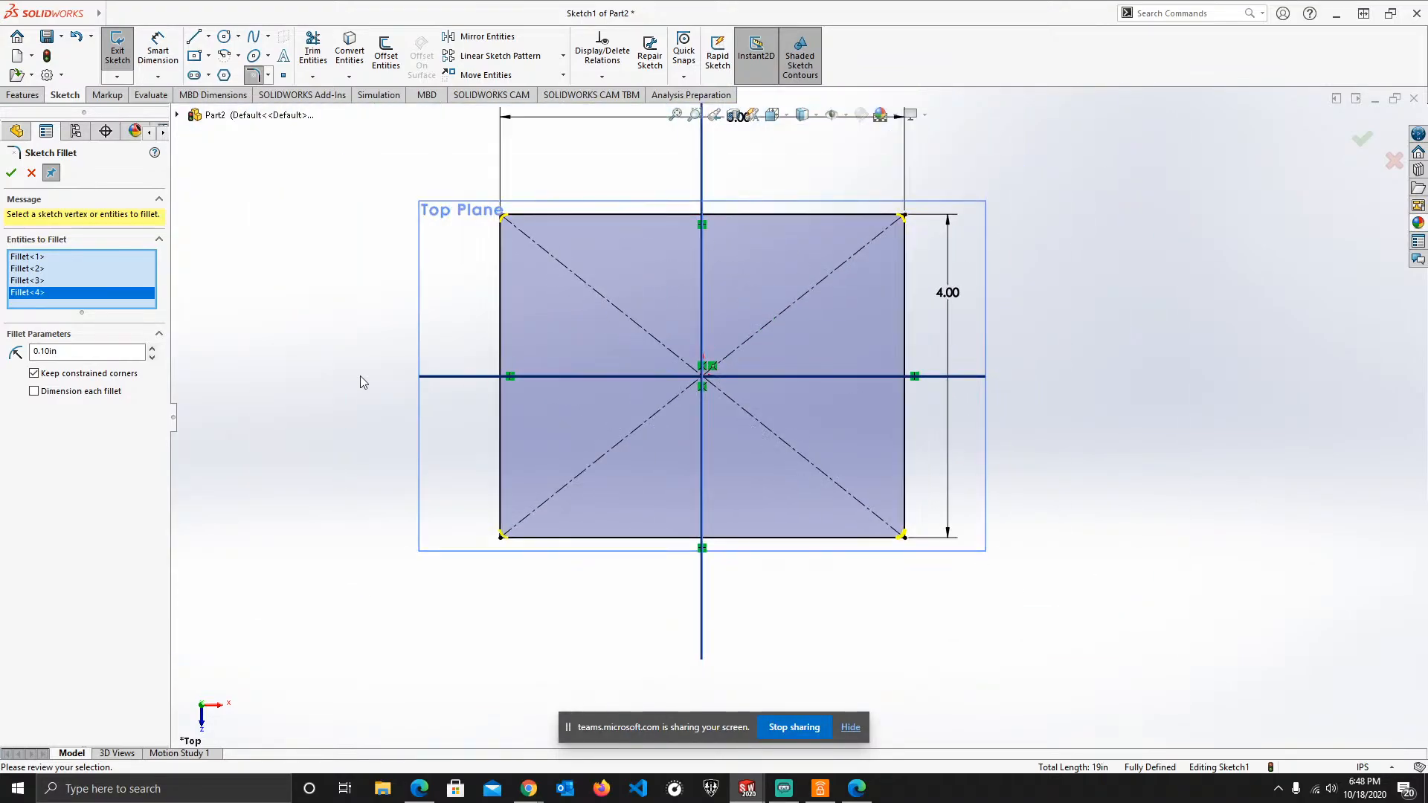
double_click(44, 351)
key(Return)
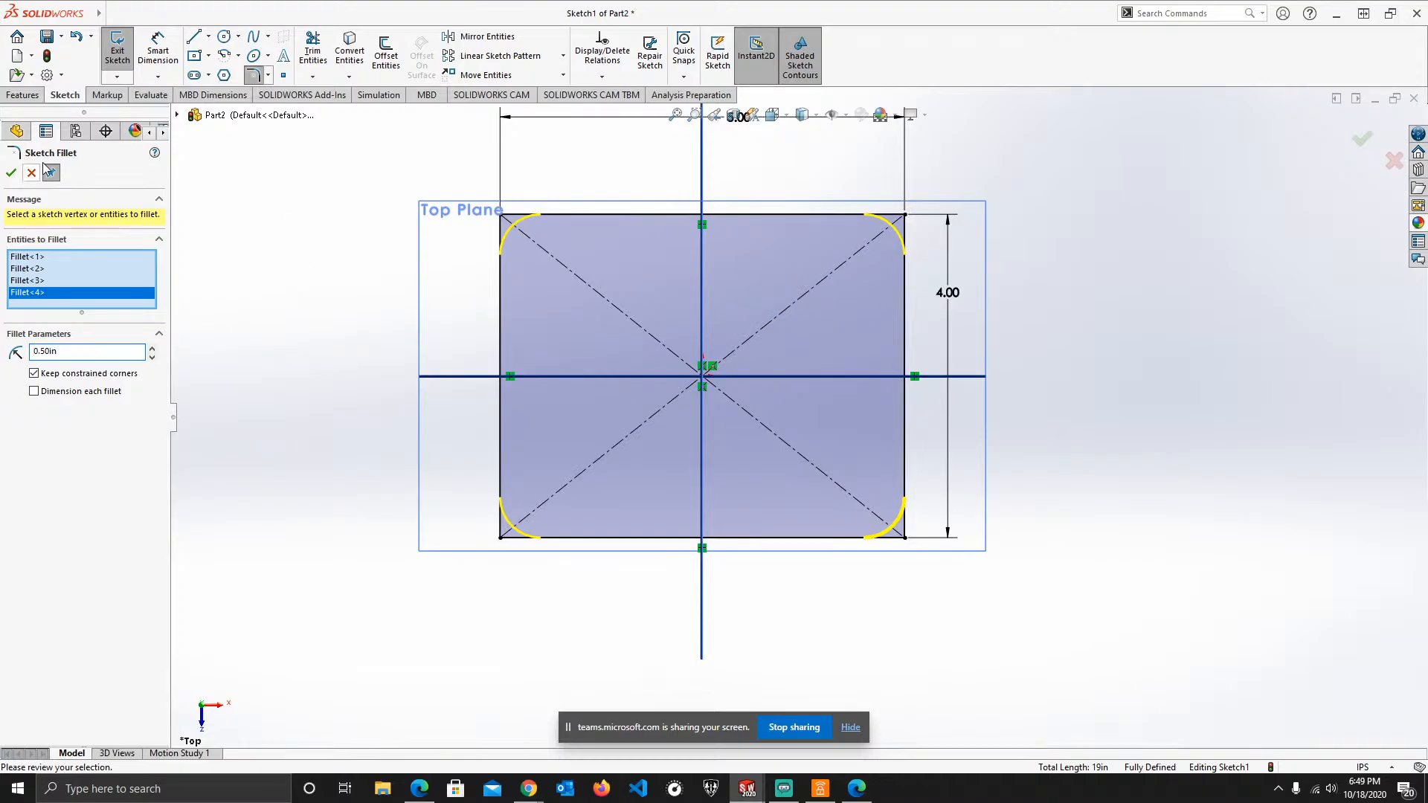
click(12, 174)
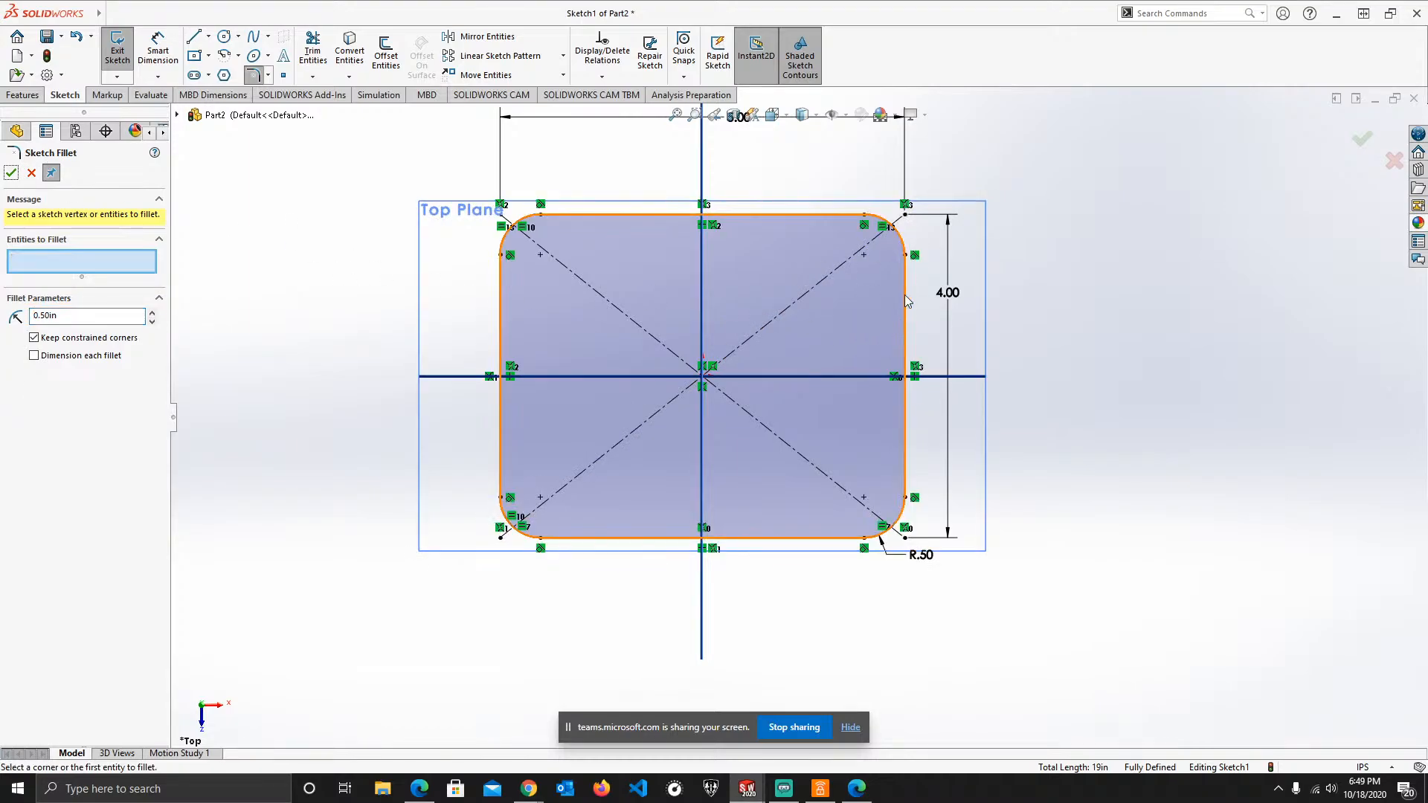
middle_drag(905, 300, 853, 181)
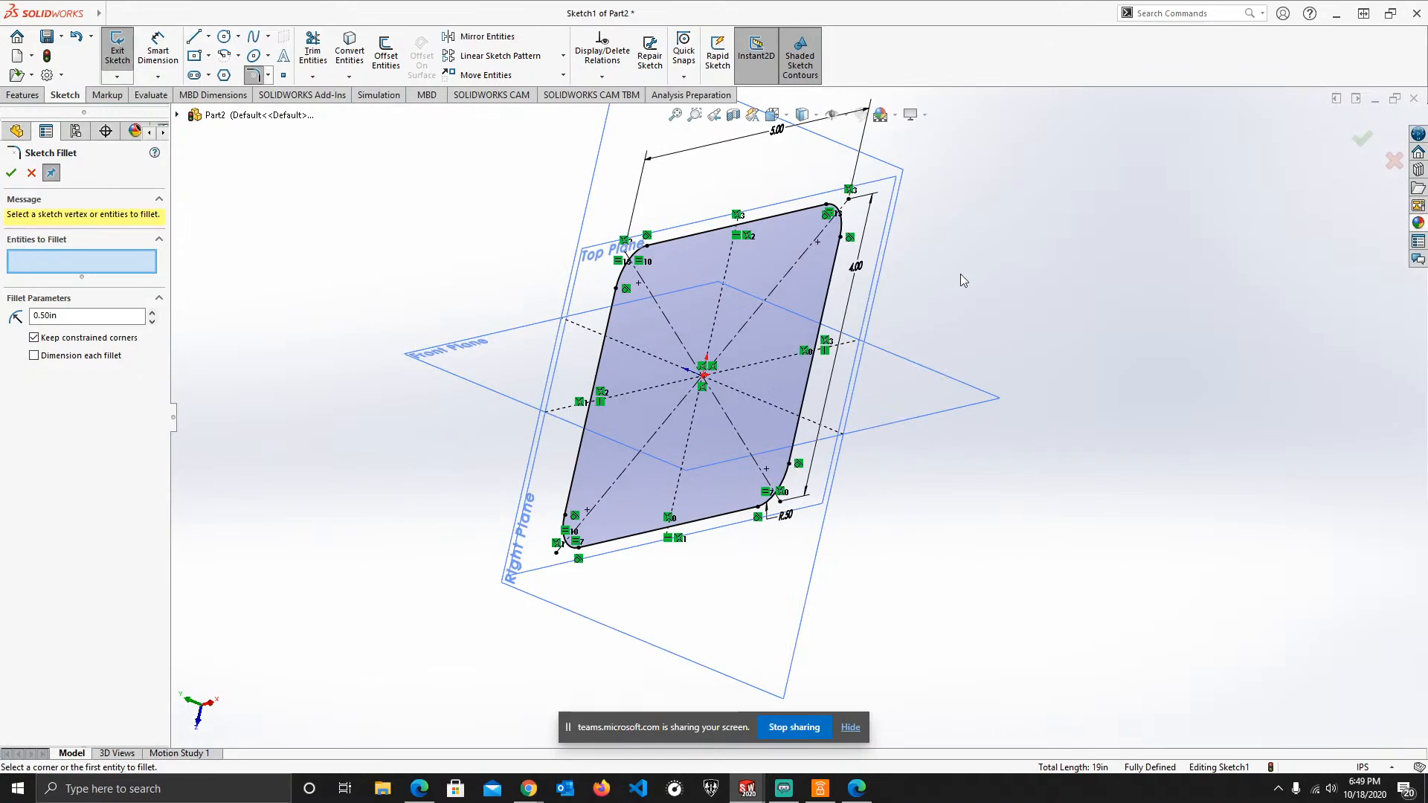
mouse_move(961, 274)
middle_down()
mouse_move(1100, 180)
mouse_move(1059, 228)
middle_up()
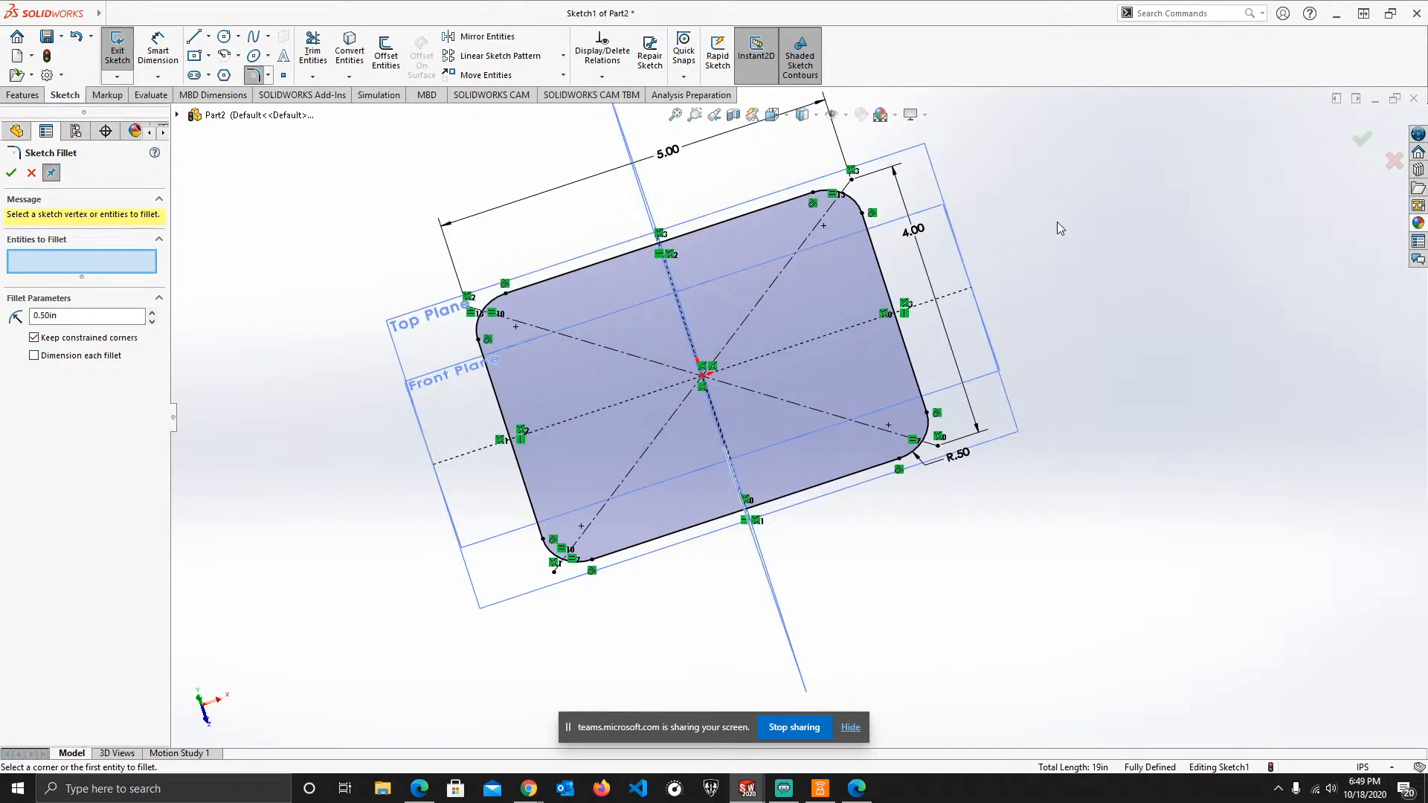
- Examine the Sketch Chamfer's angle-distance and distance-distance parameters, and close the command without chamfering a corner
click(267, 75)
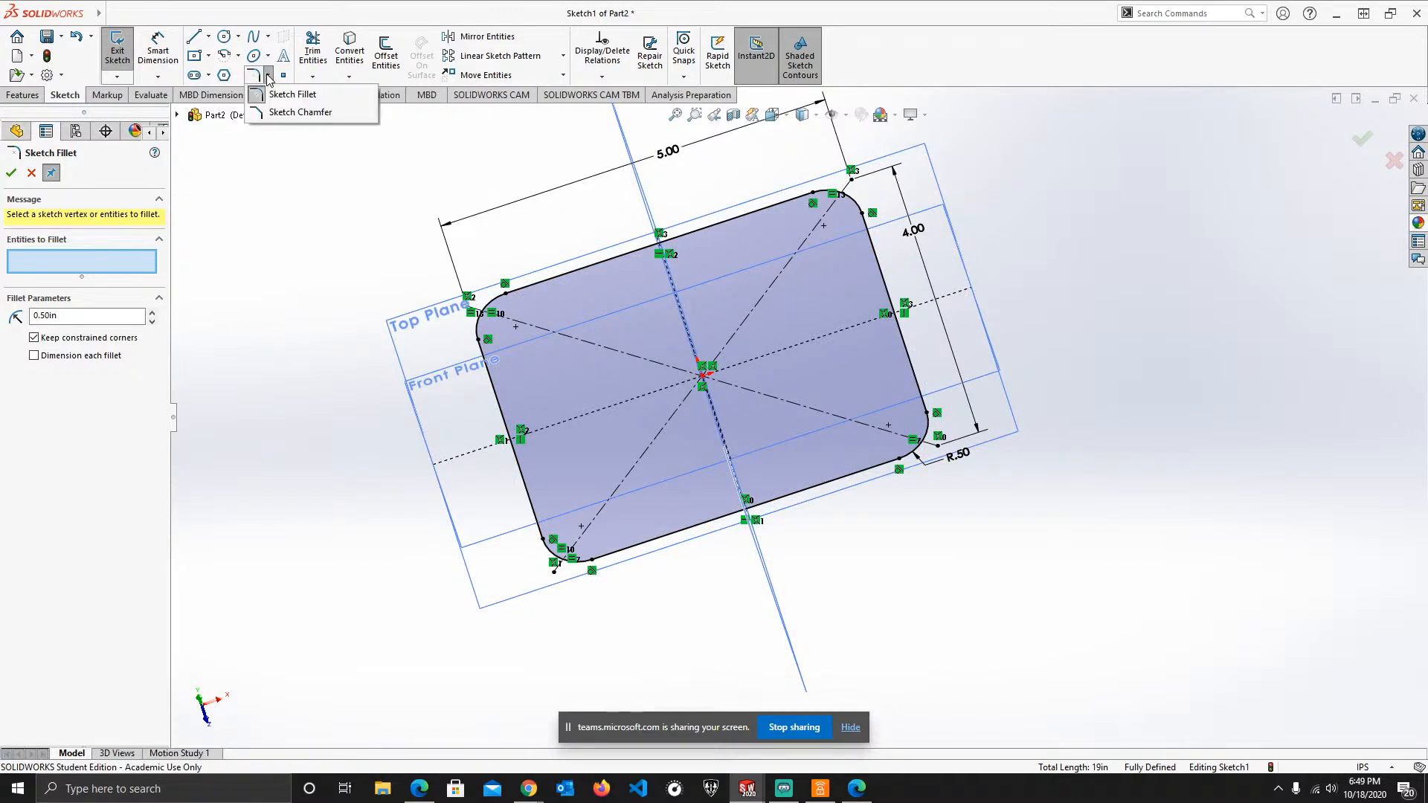
click(282, 113)
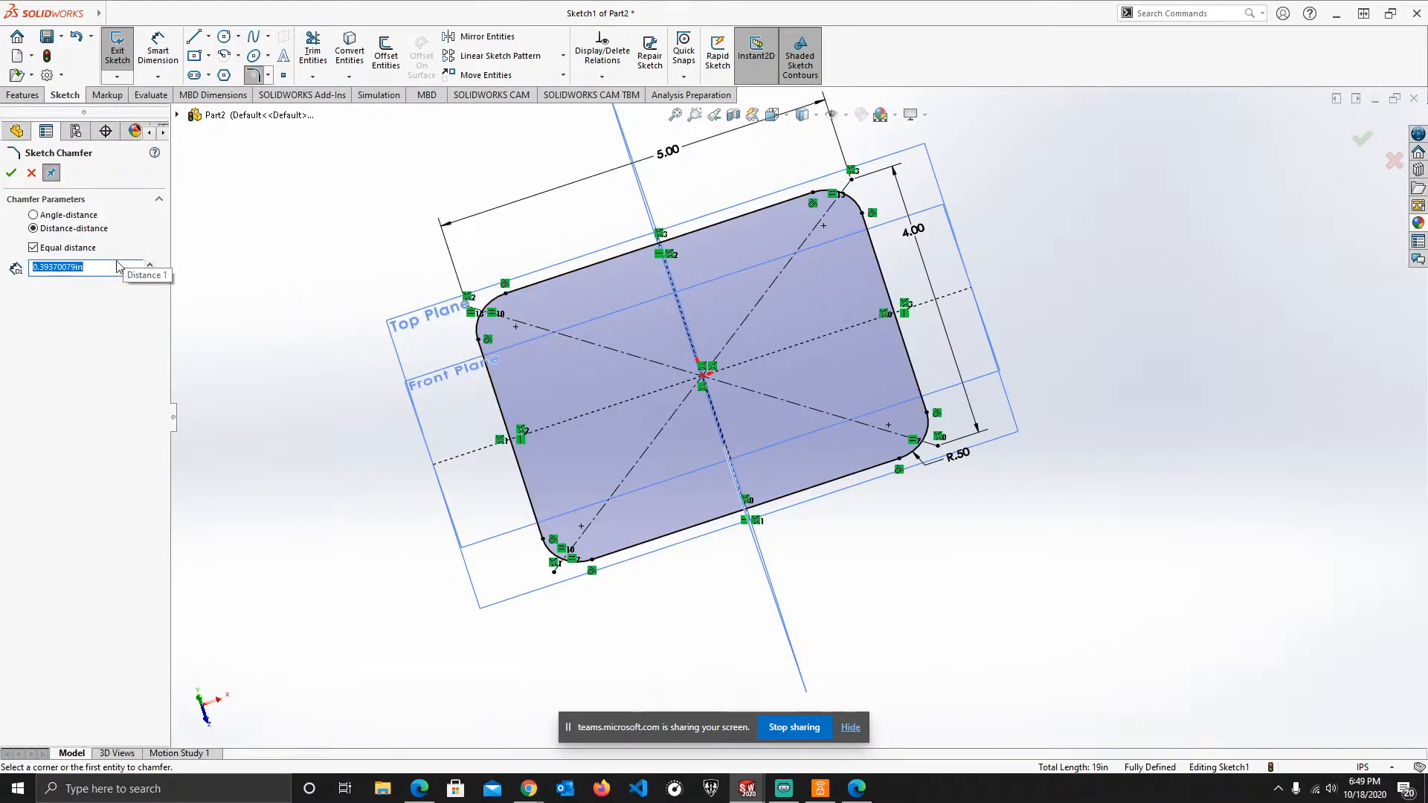
click(58, 215)
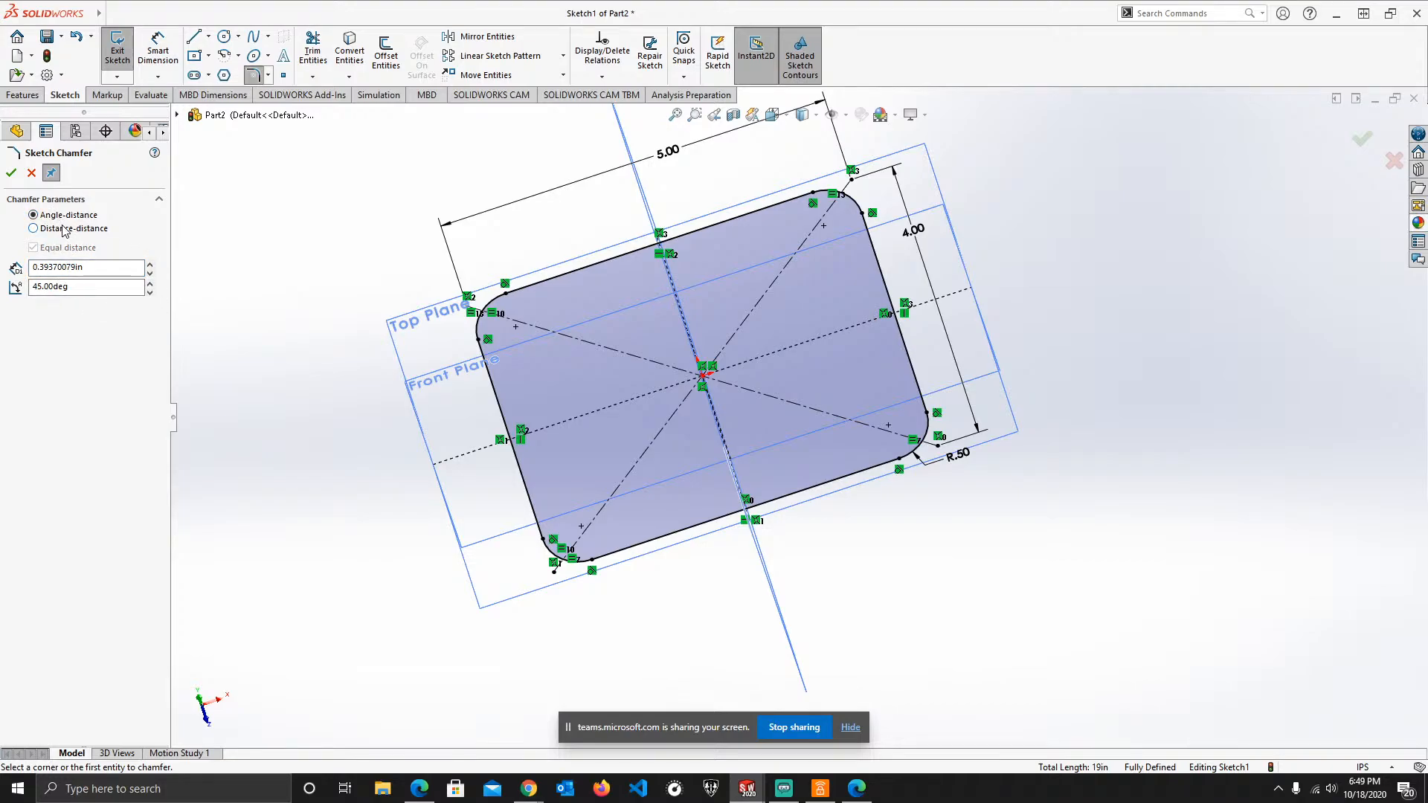
click(64, 229)
mouse_move(586, 408)
middle_down()
mouse_move(728, 307)
mouse_move(596, 323)
mouse_move(605, 355)
middle_up()
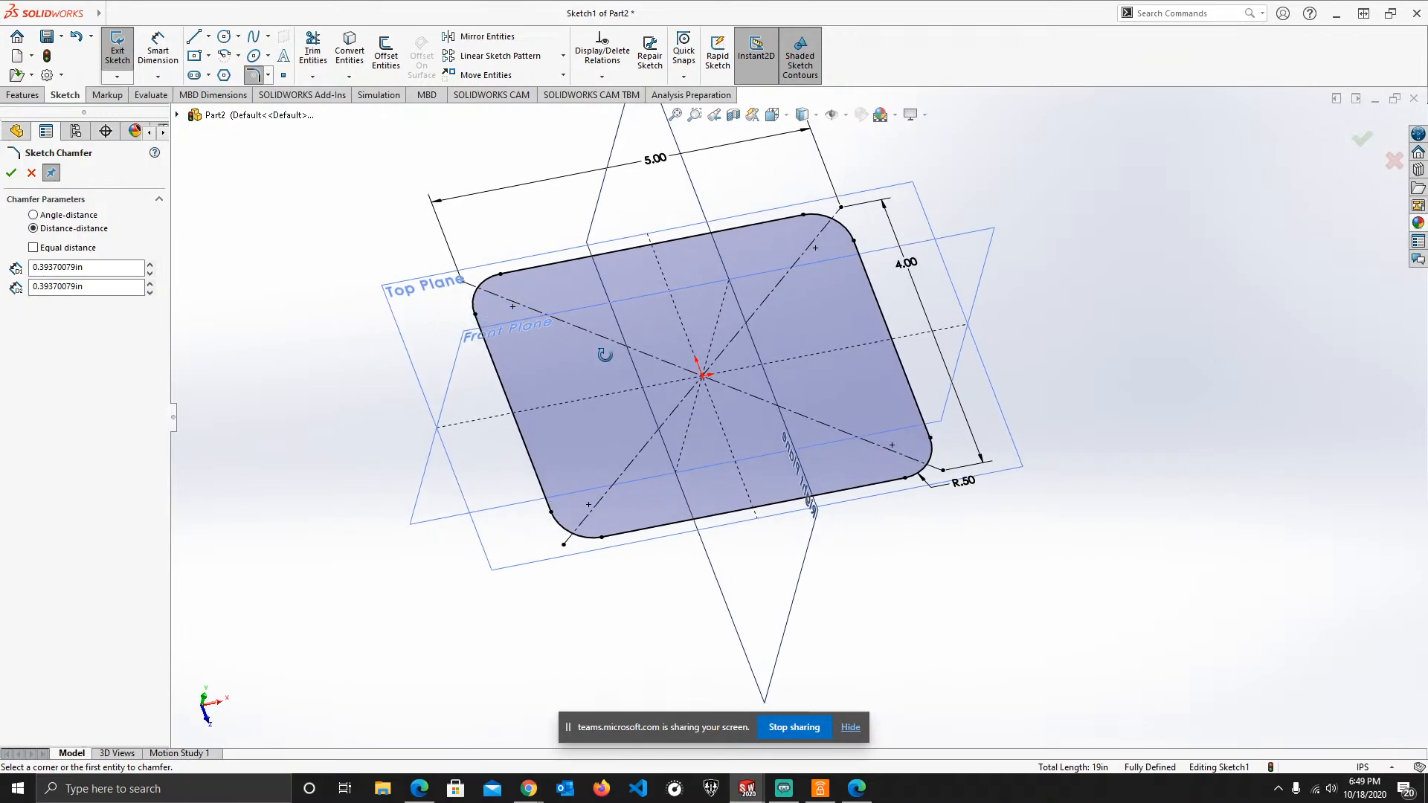
click(11, 173)
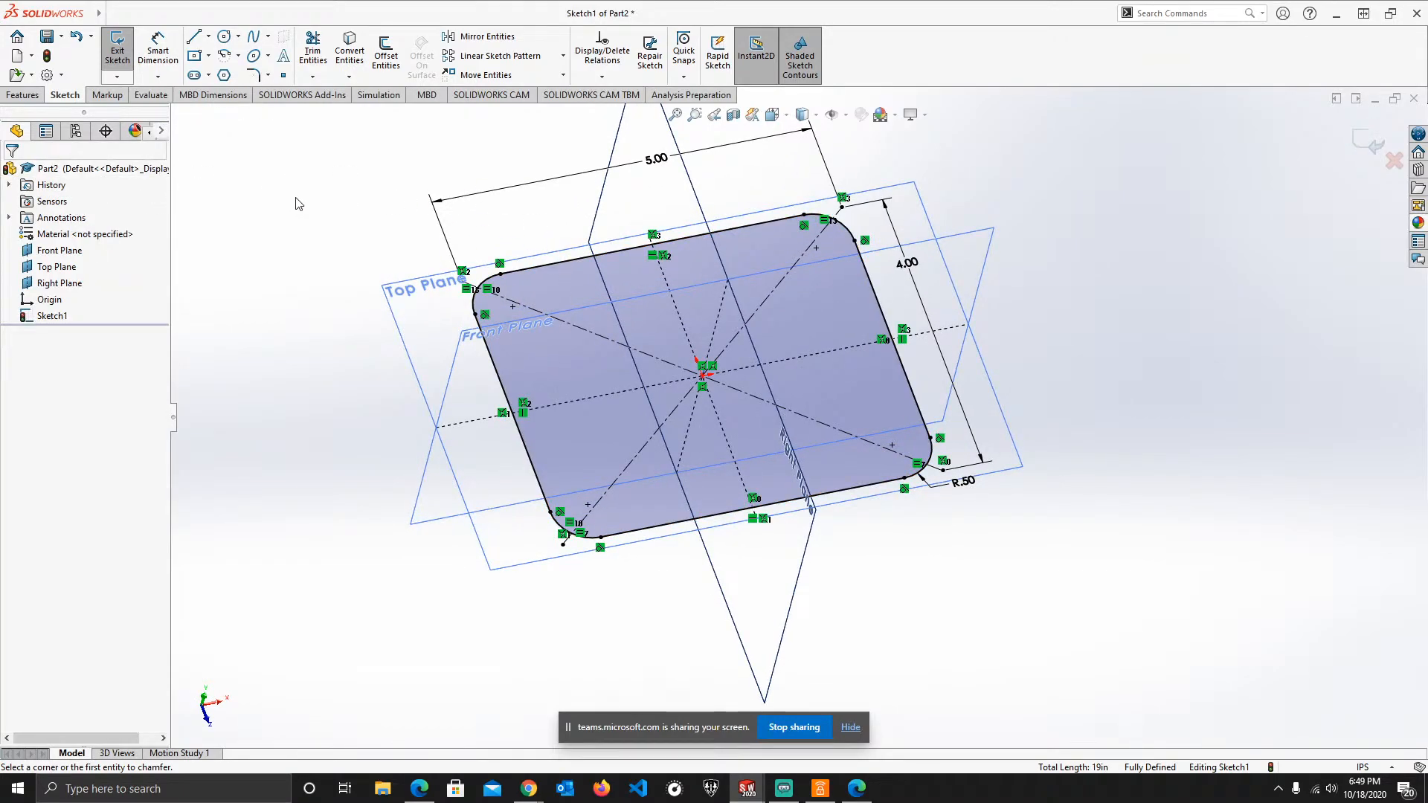
click(22, 96)
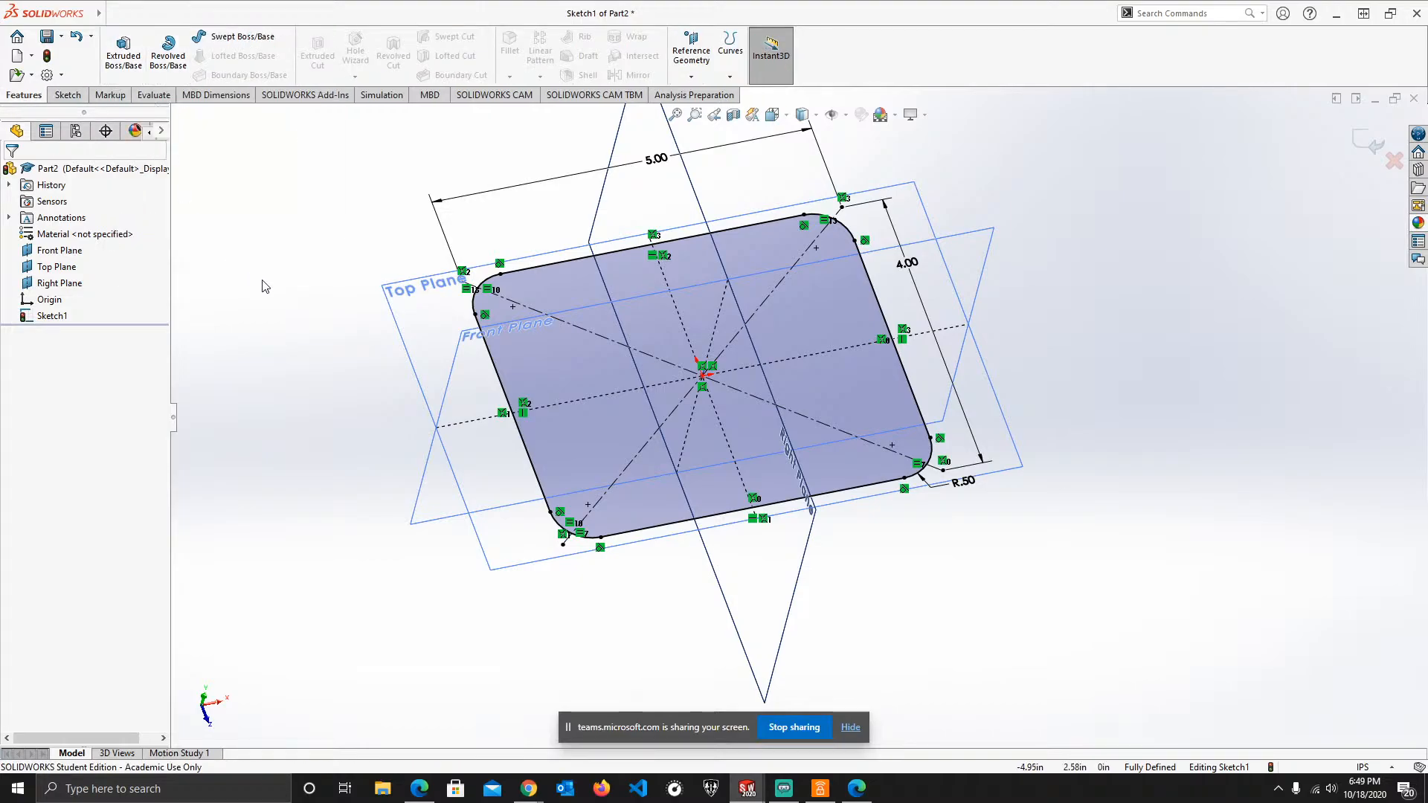
click(68, 95)
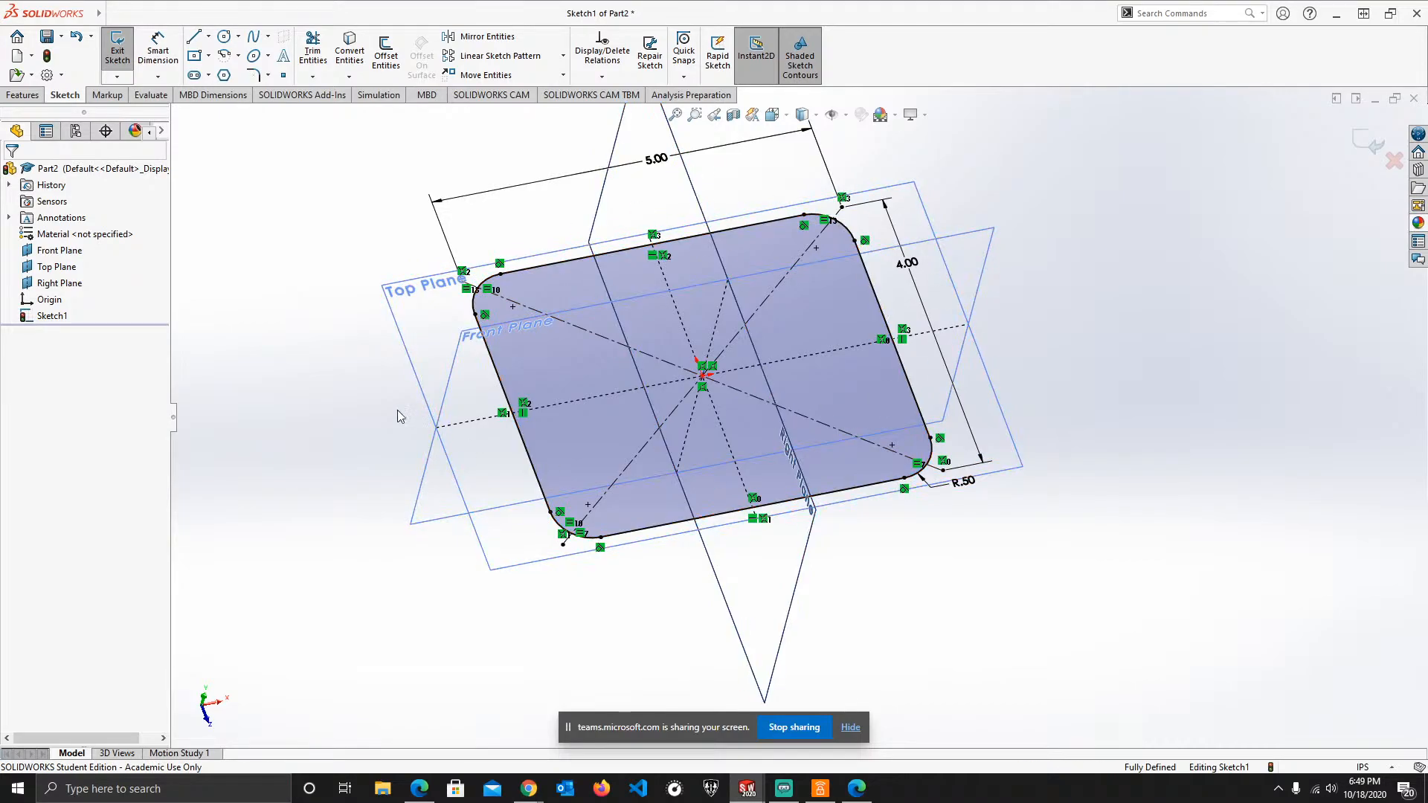
click(24, 95)
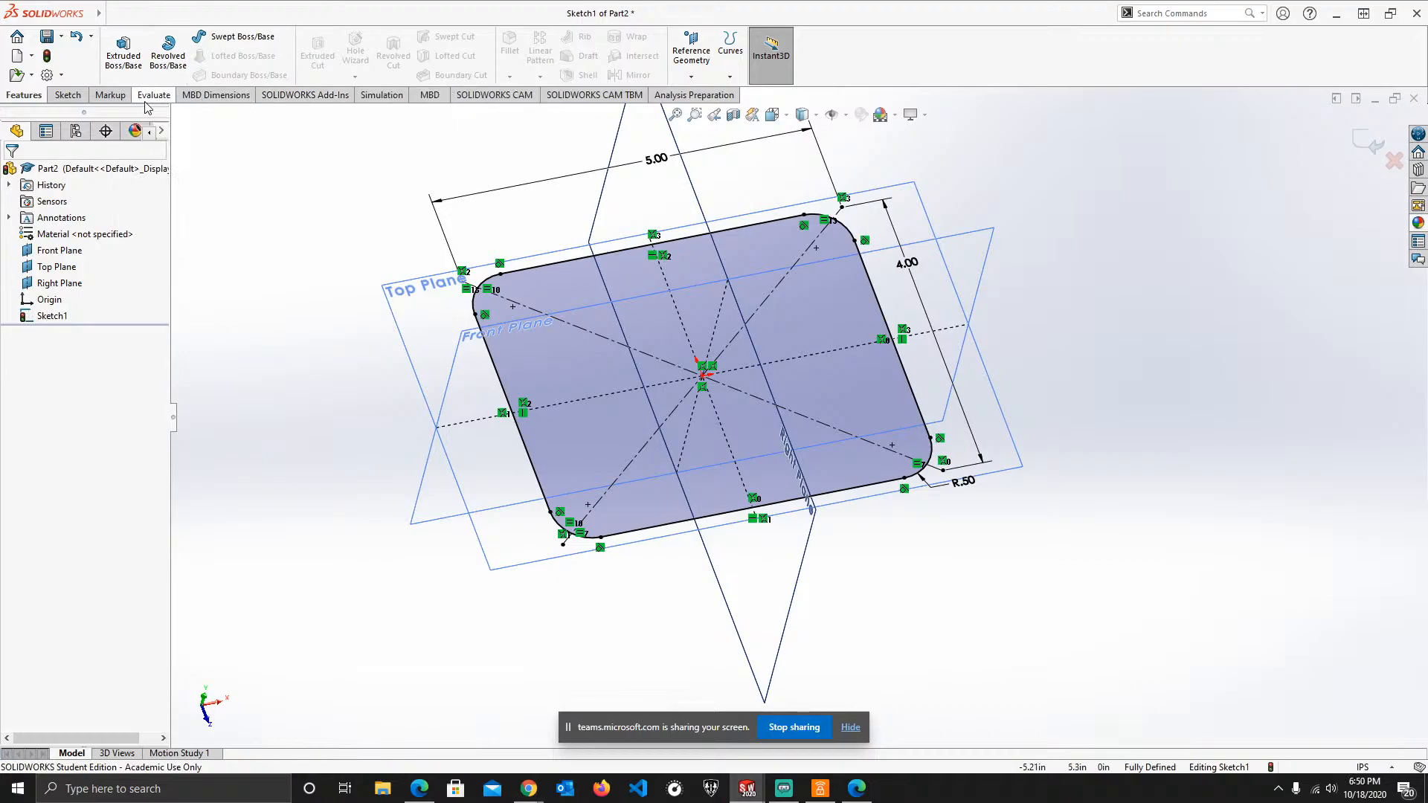
click(67, 95)
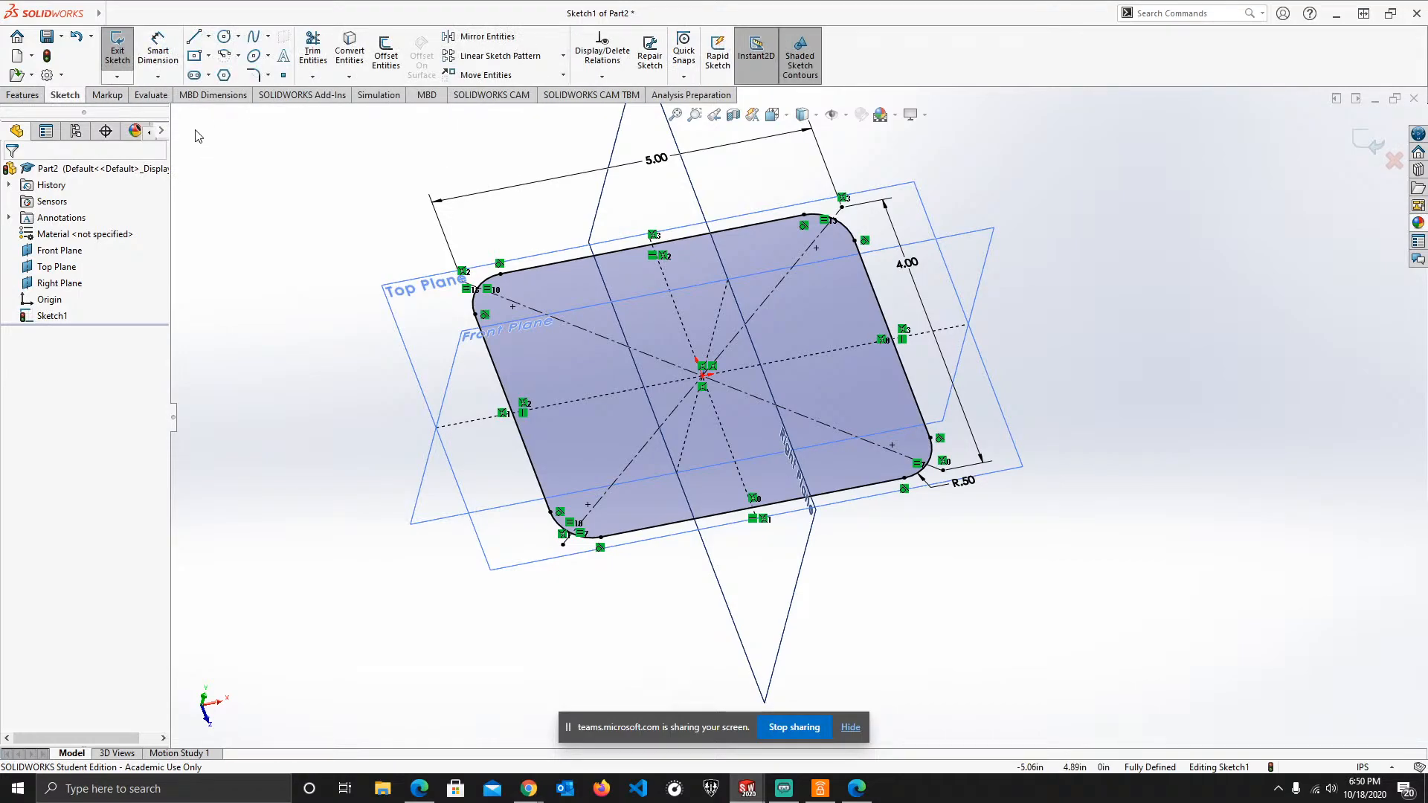
- Exit the rounded rectangle sketch and clear its selection
click(117, 51)
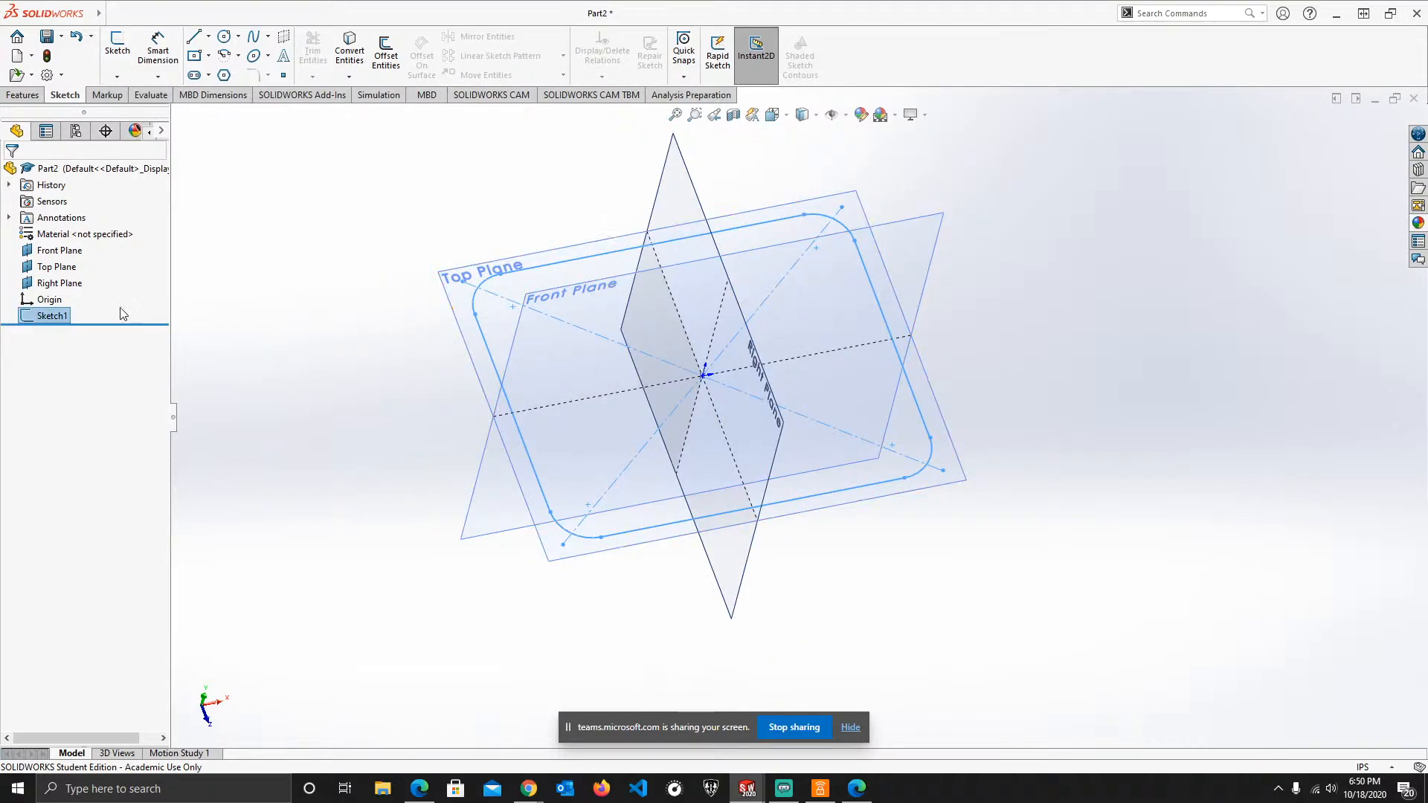
click(330, 364)
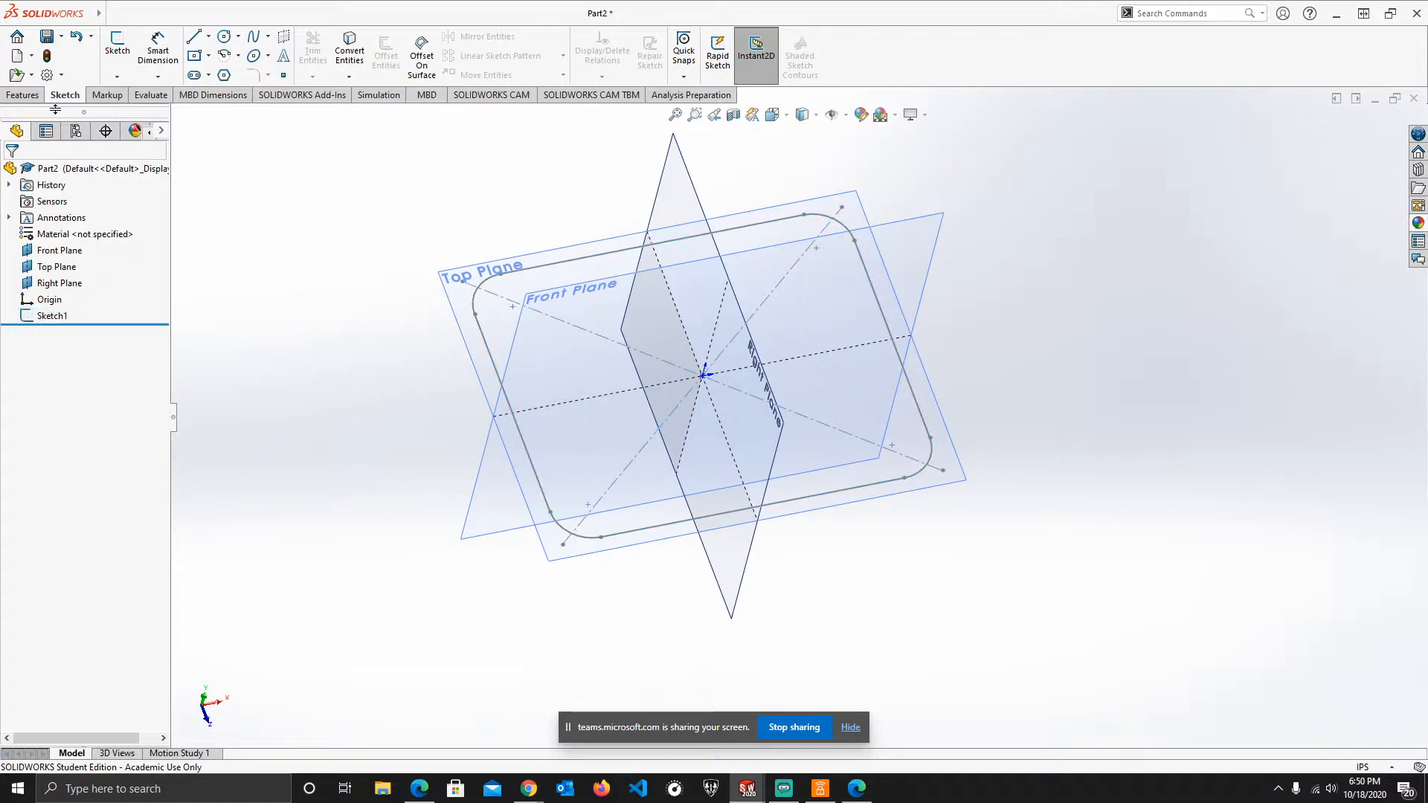
- Start a Boss-Extrude of the rounded rectangle sketch and set its depth to 2 in
click(23, 94)
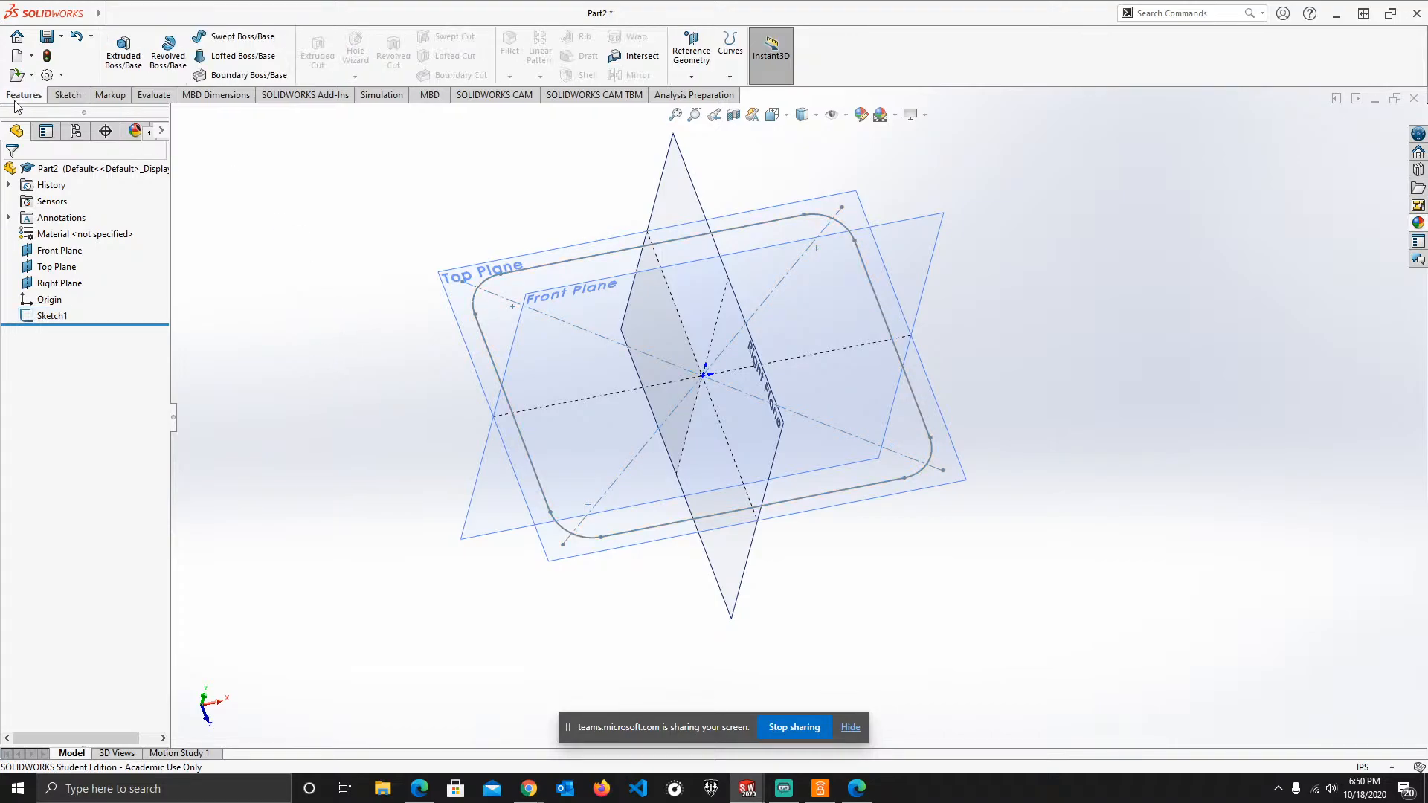
click(122, 67)
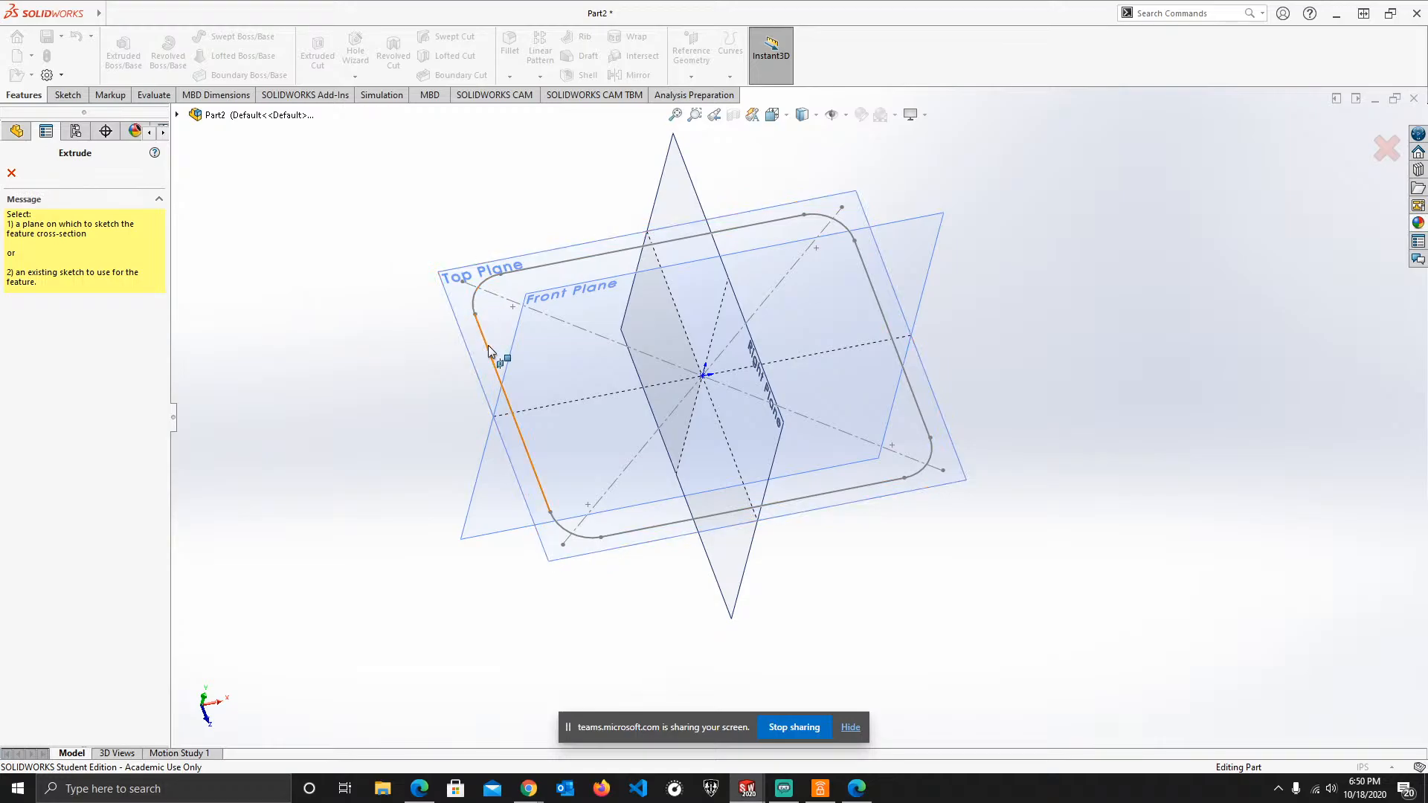
click(12, 173)
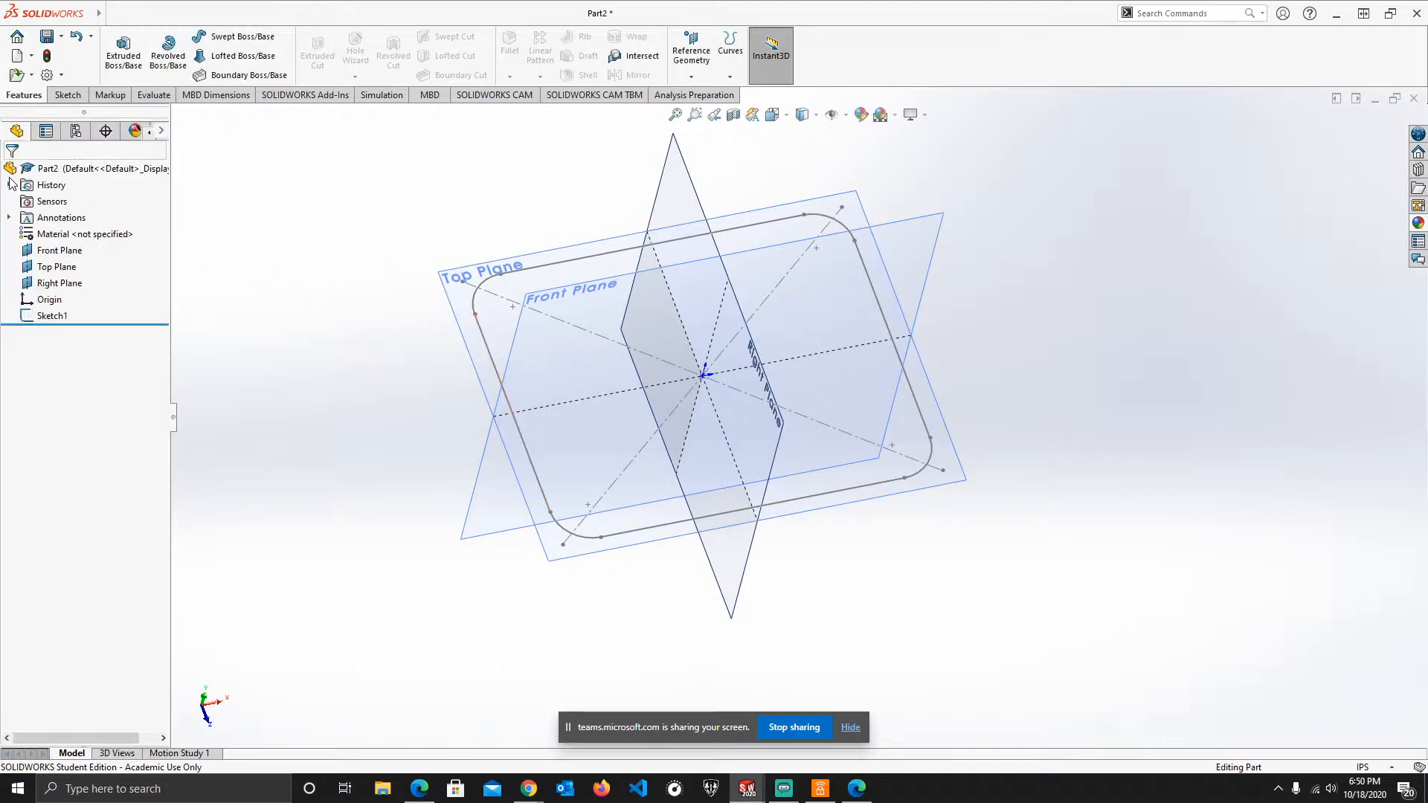
click(58, 318)
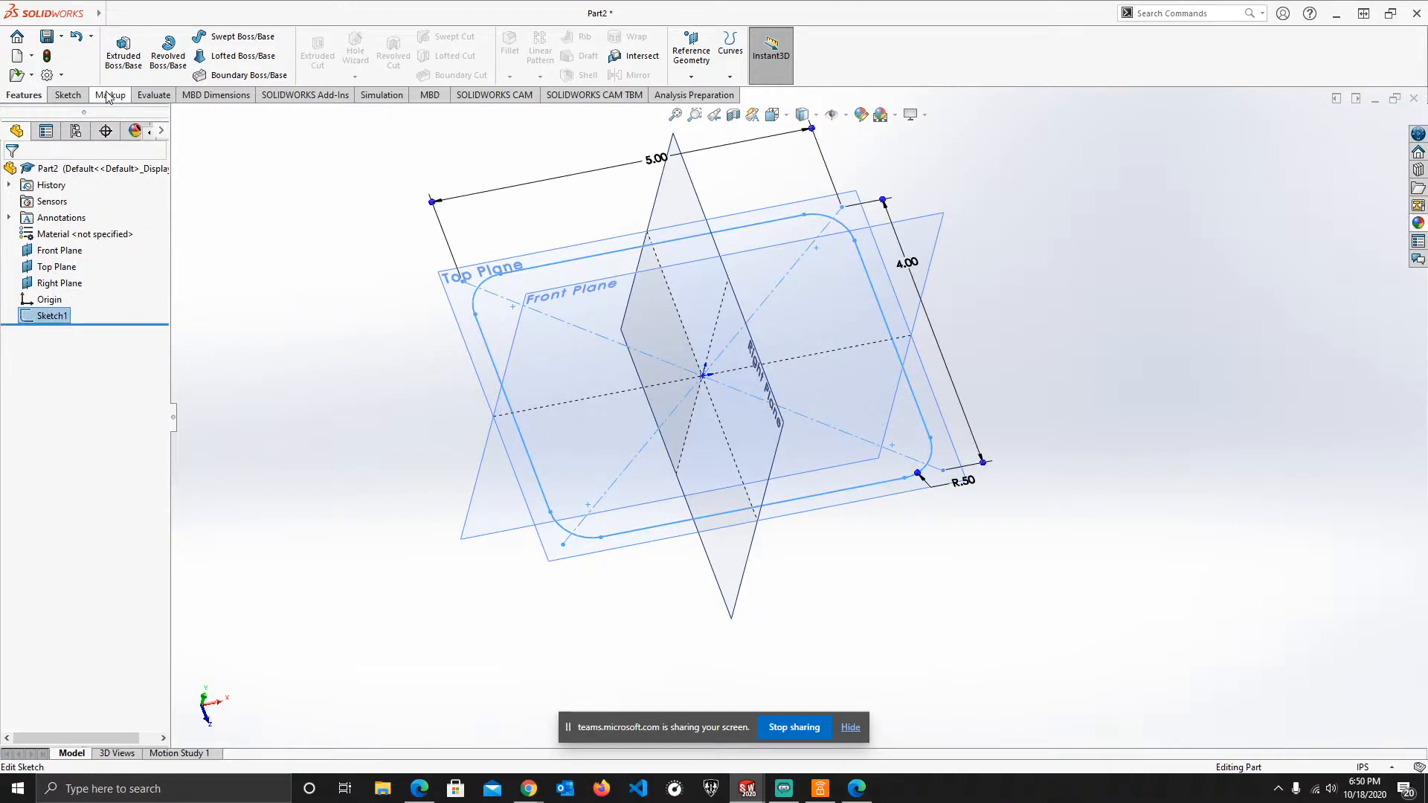
click(121, 56)
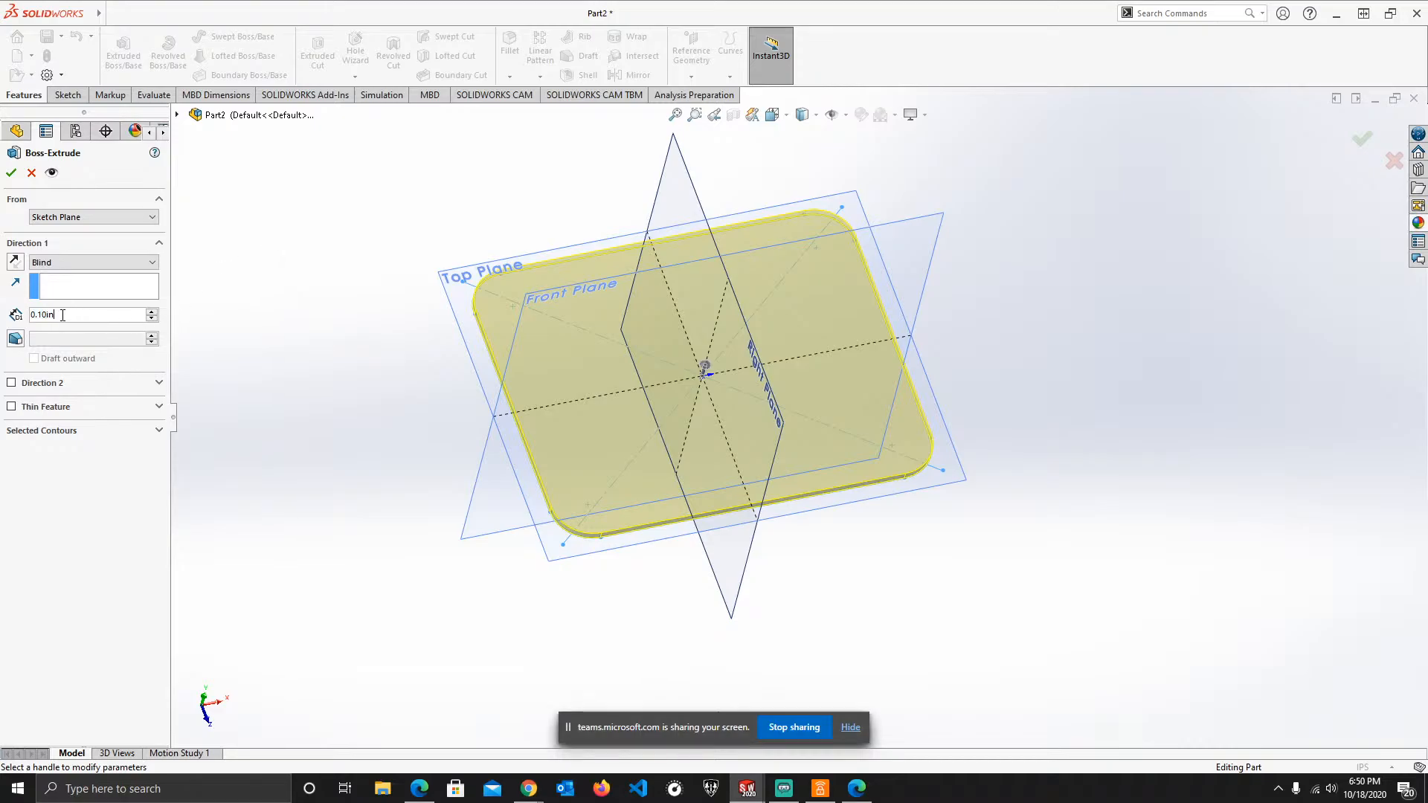
text(2)
key(Return)
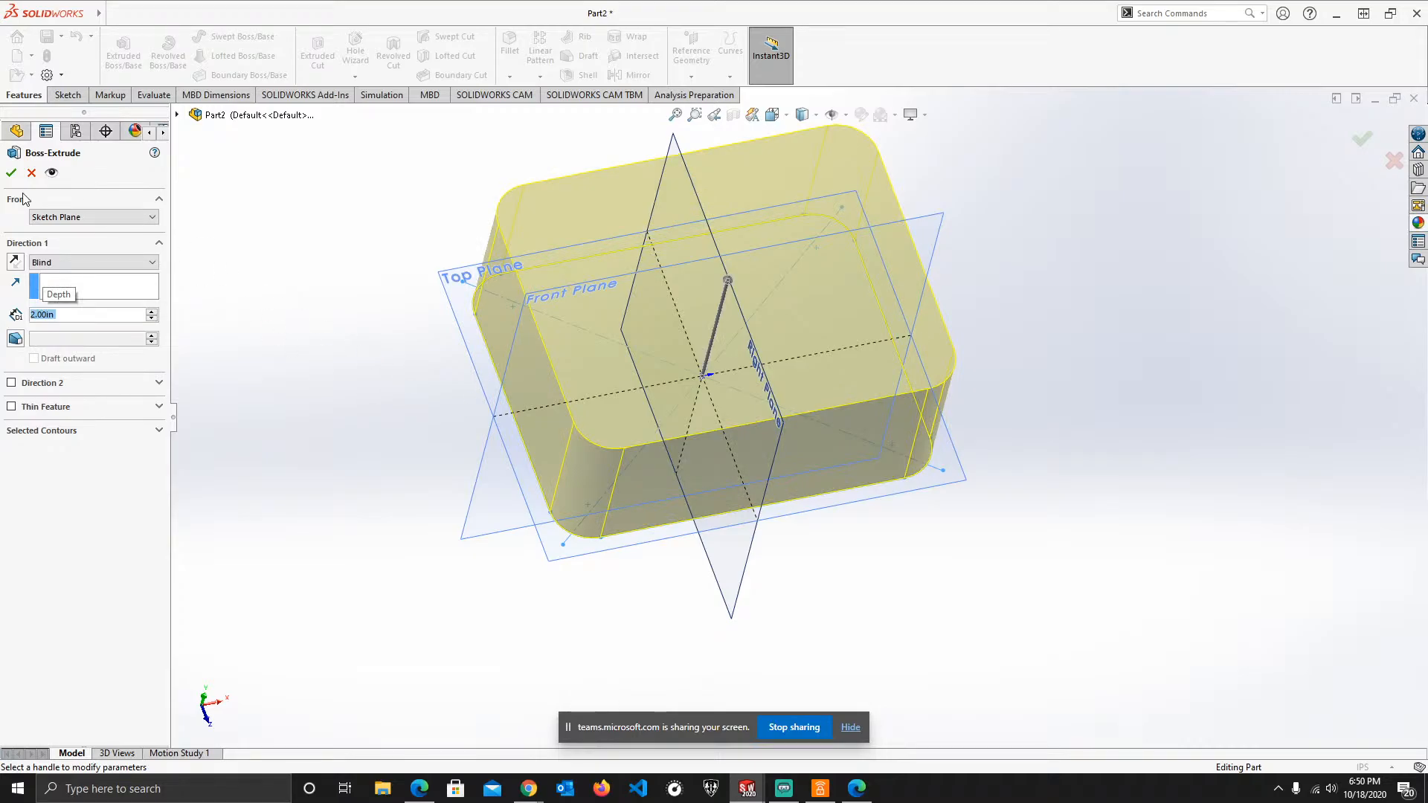
- Set the extrusion's end condition to Mid Plane and complete the solid block
click(71, 262)
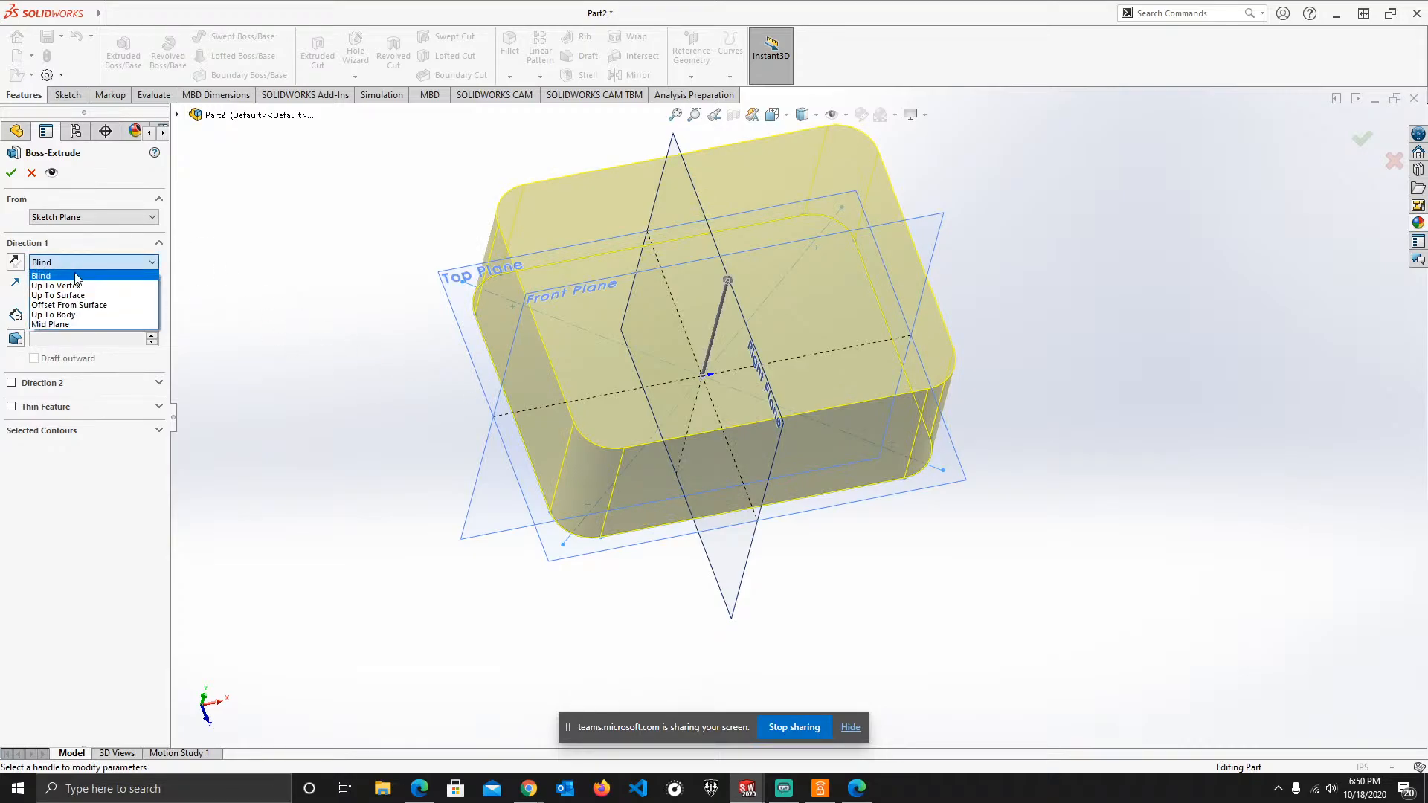
click(66, 325)
middle_drag(371, 372, 489, 277)
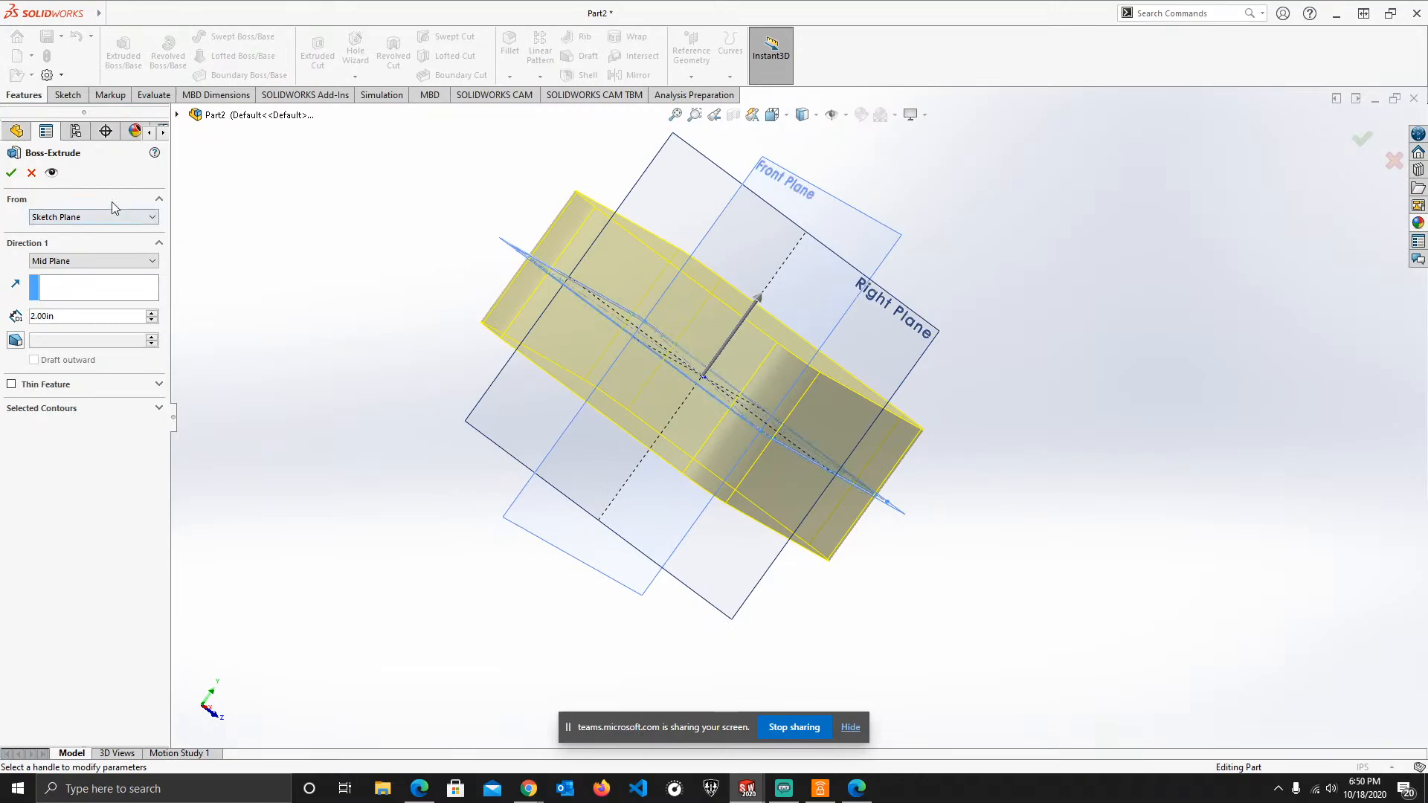
click(12, 173)
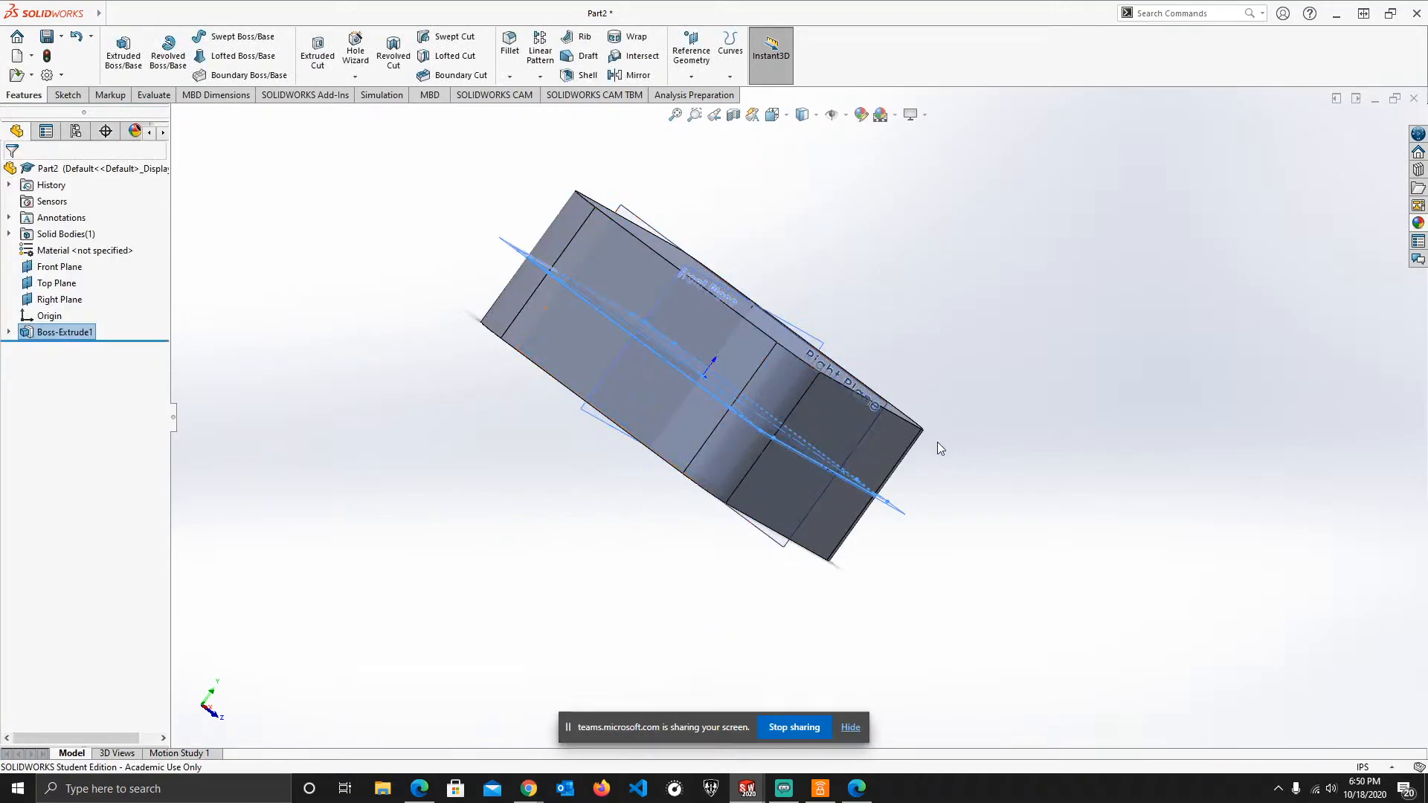
- Chamfer the block's top face edges and the opposite bottom edge loop with a 0.40 in distance at 45 degrees
middle_drag(937, 442, 678, 417)
mouse_move(956, 237)
middle_down()
mouse_move(1004, 236)
mouse_move(1068, 181)
mouse_move(1029, 191)
mouse_move(834, 407)
mouse_move(1029, 354)
mouse_move(1110, 391)
mouse_move(1153, 478)
mouse_move(1074, 560)
mouse_move(957, 596)
mouse_move(952, 583)
middle_up()
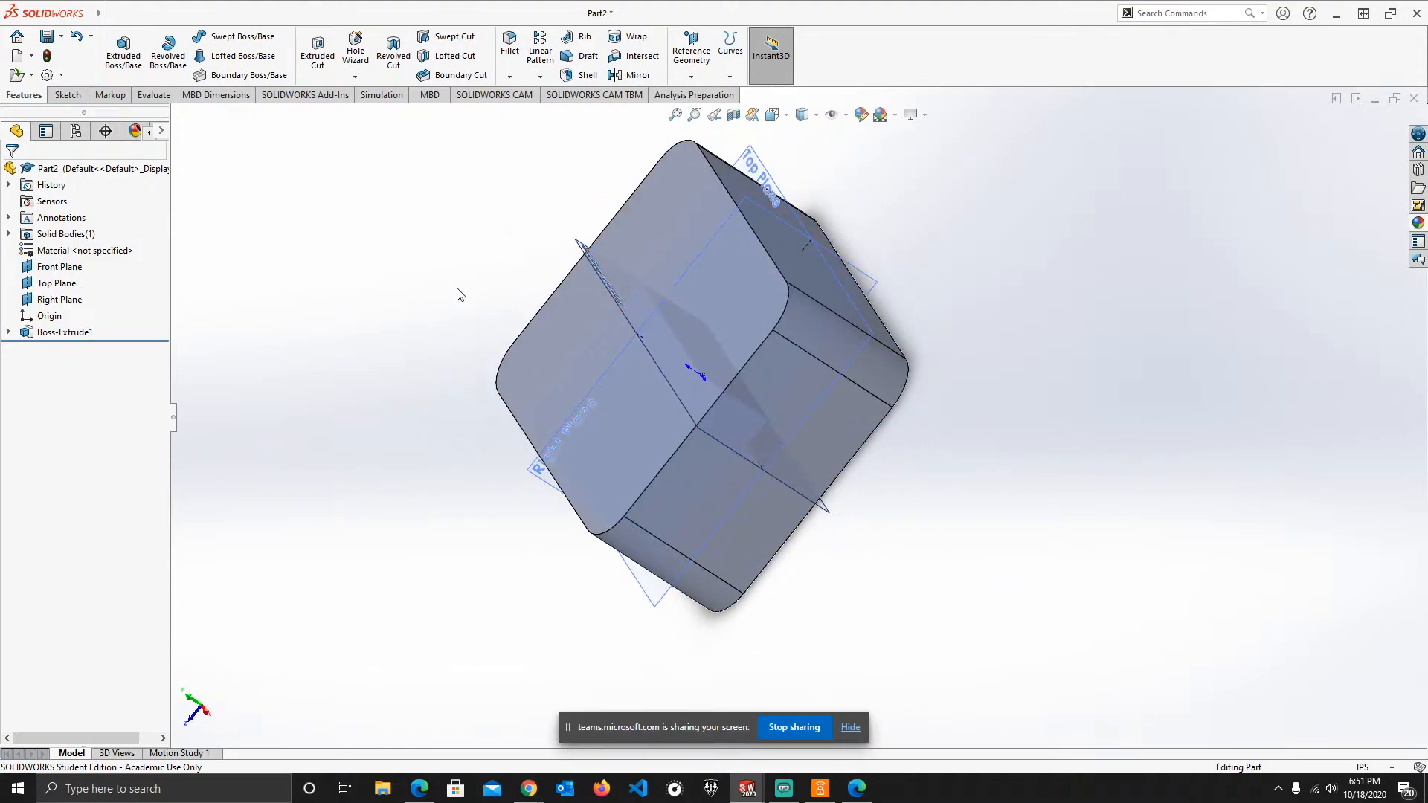
middle_drag(455, 291, 524, 219)
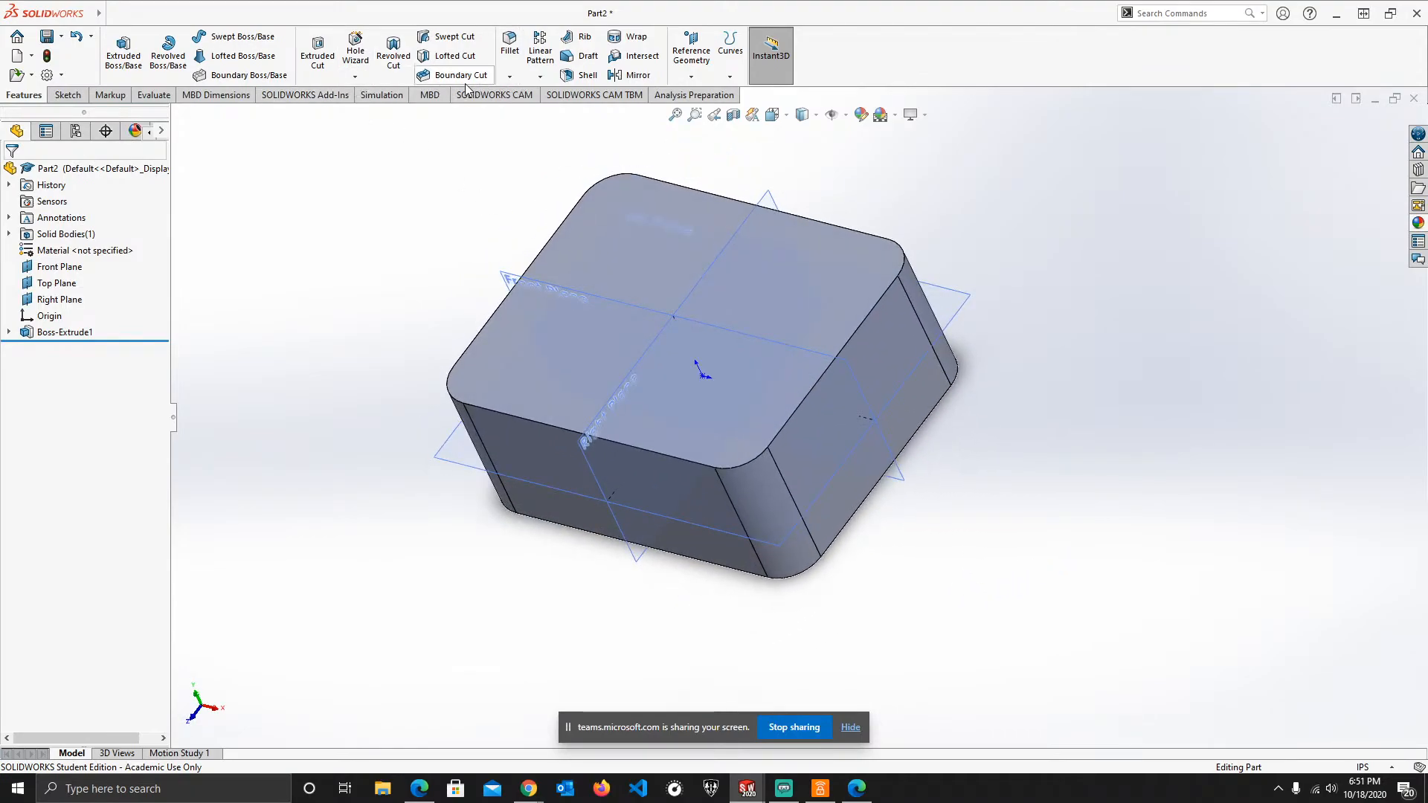
click(510, 77)
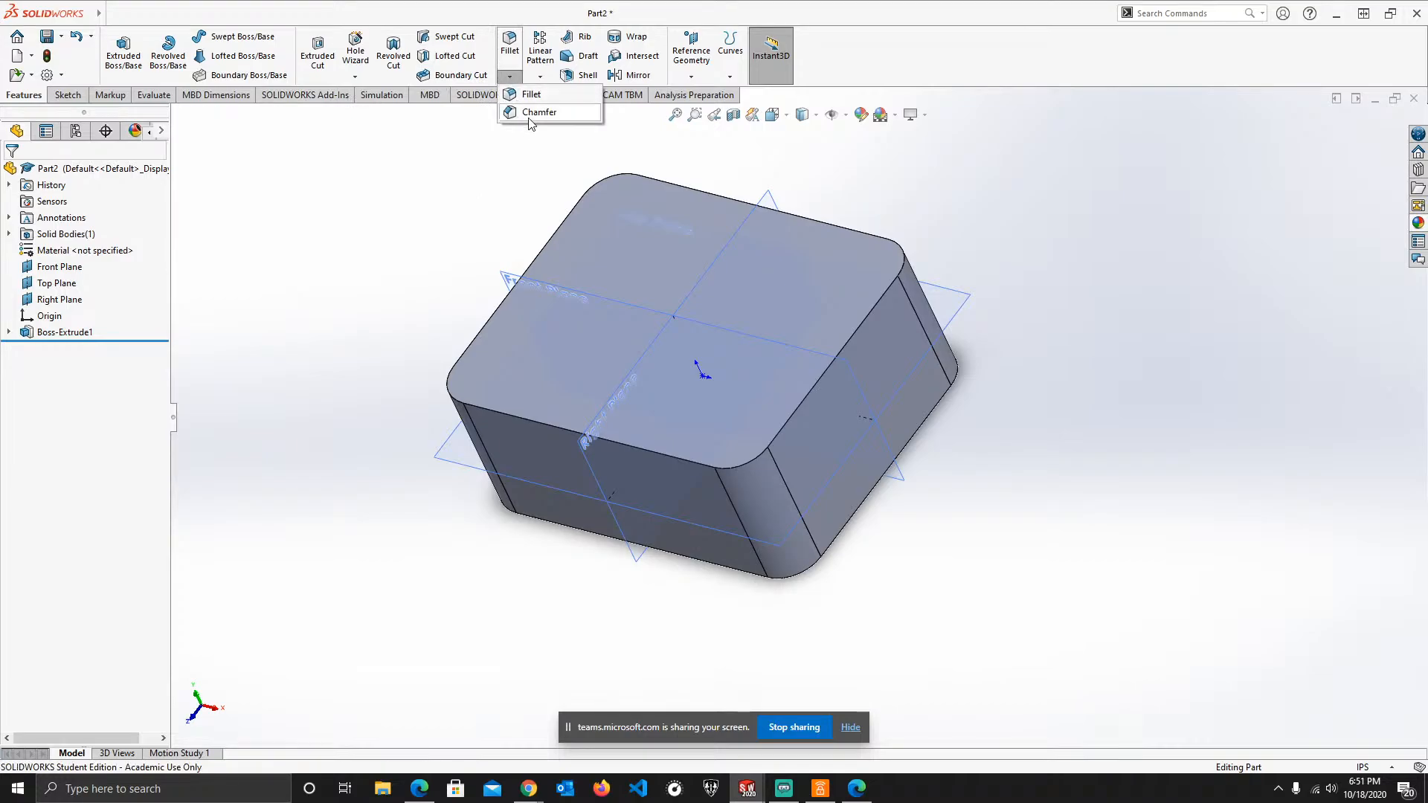
click(536, 423)
middle_drag(536, 423, 743, 324)
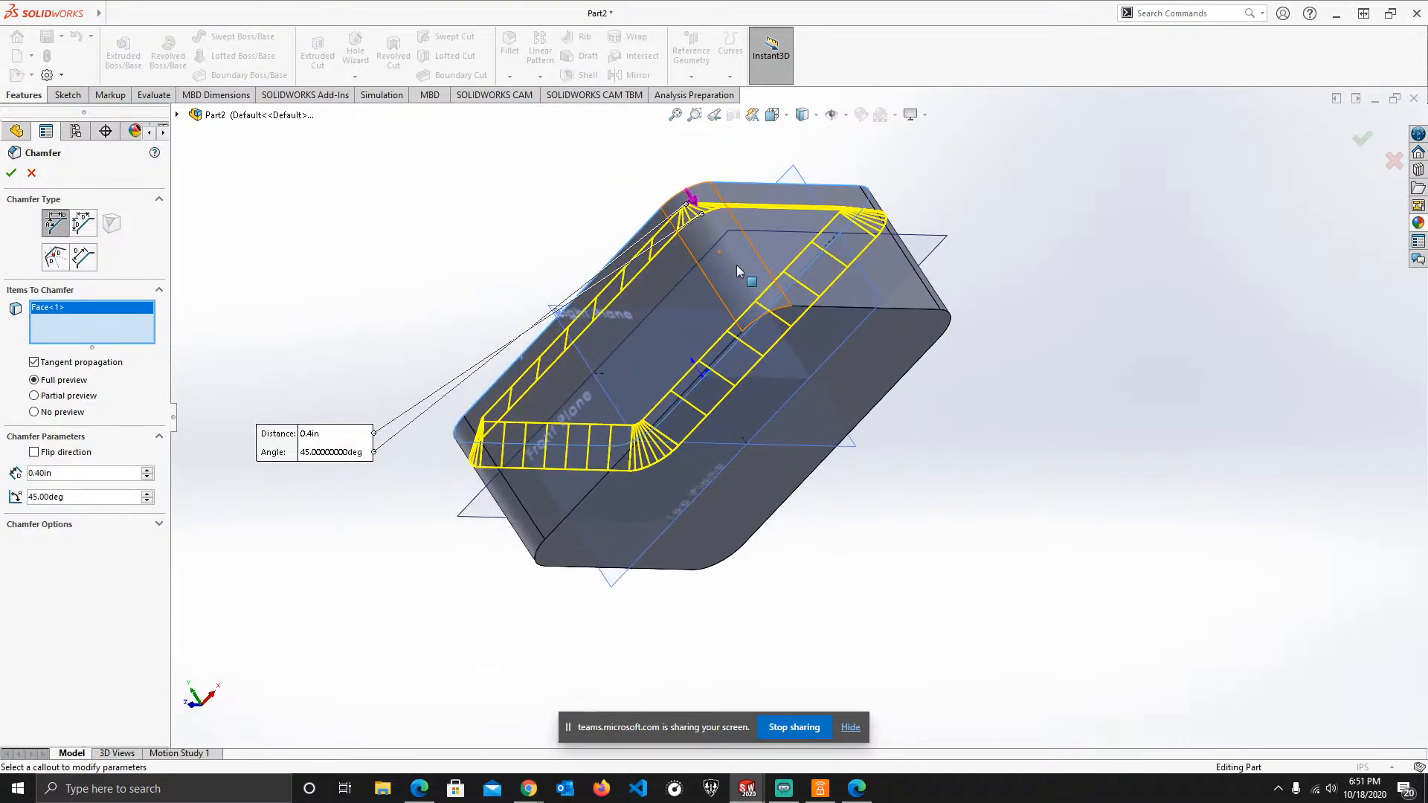
click(915, 310)
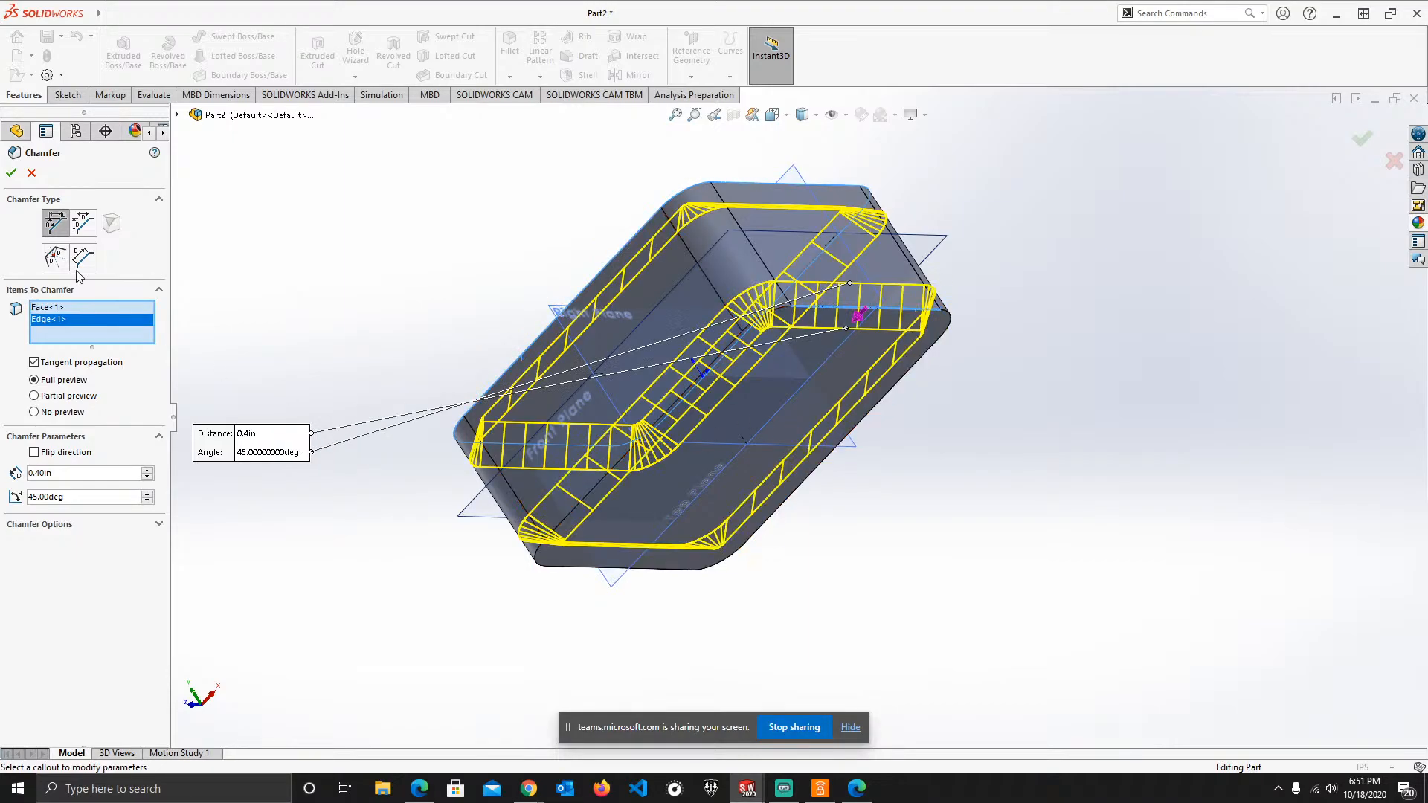
click(11, 174)
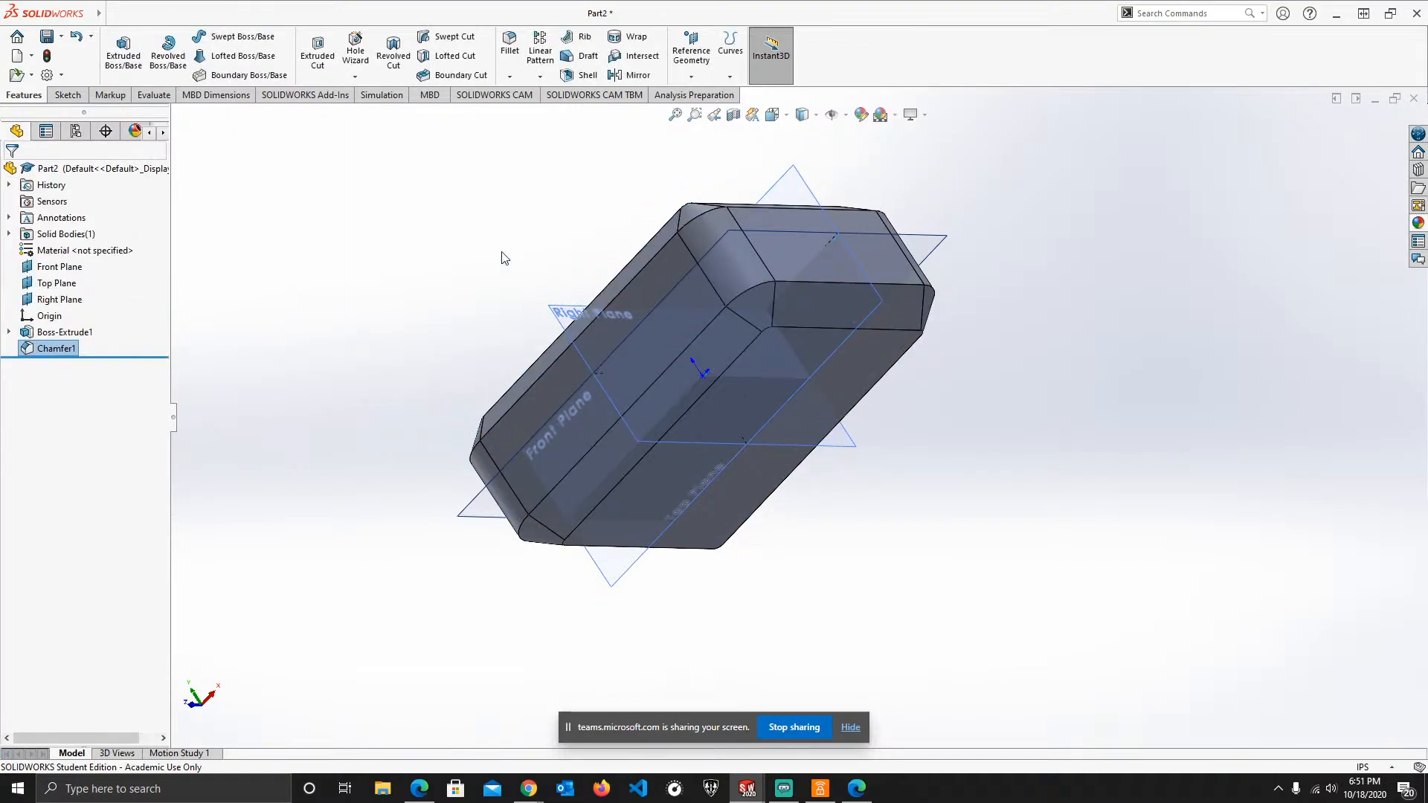
- Orient the chamfered block to the isometric view and clear the selection
middle_drag(500, 258, 688, 382)
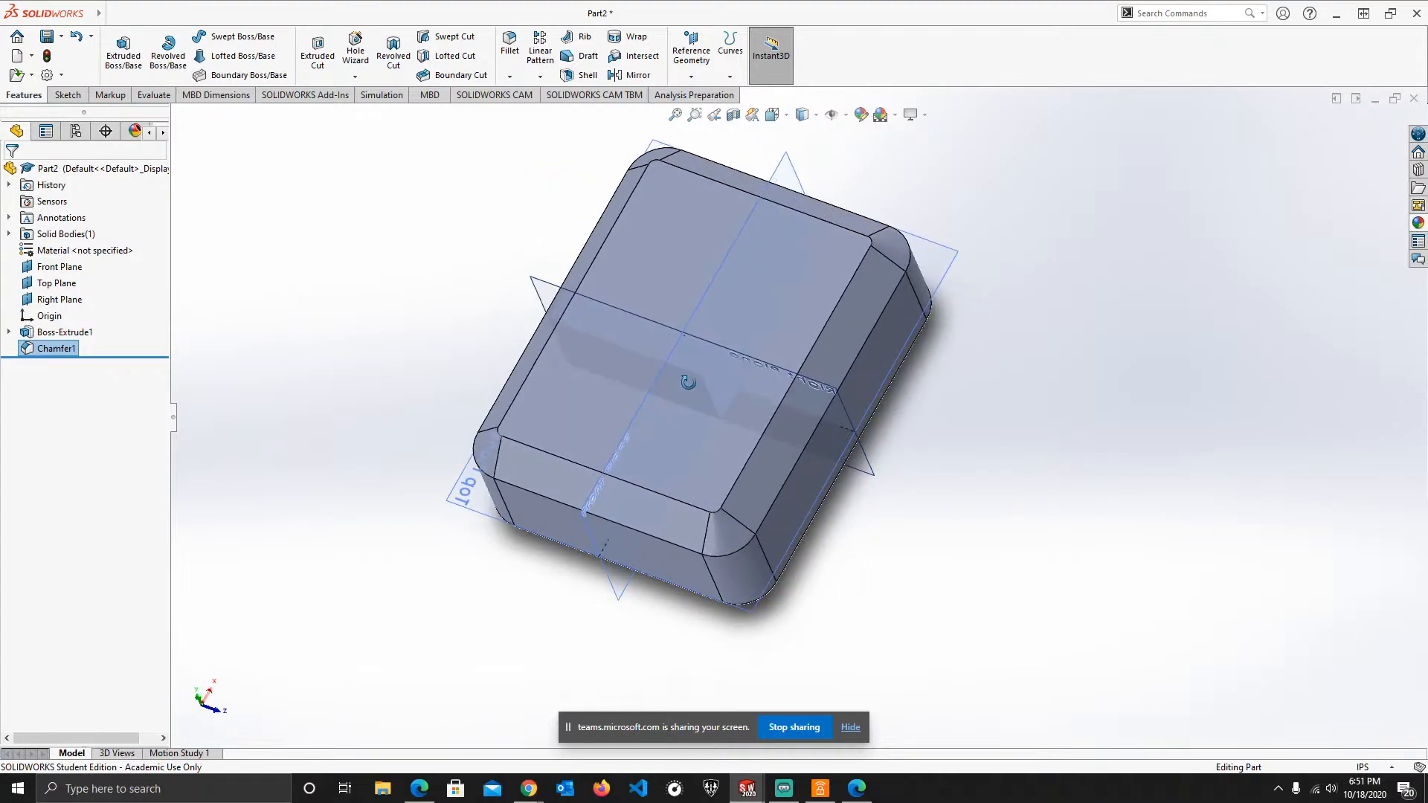
click(784, 119)
click(771, 114)
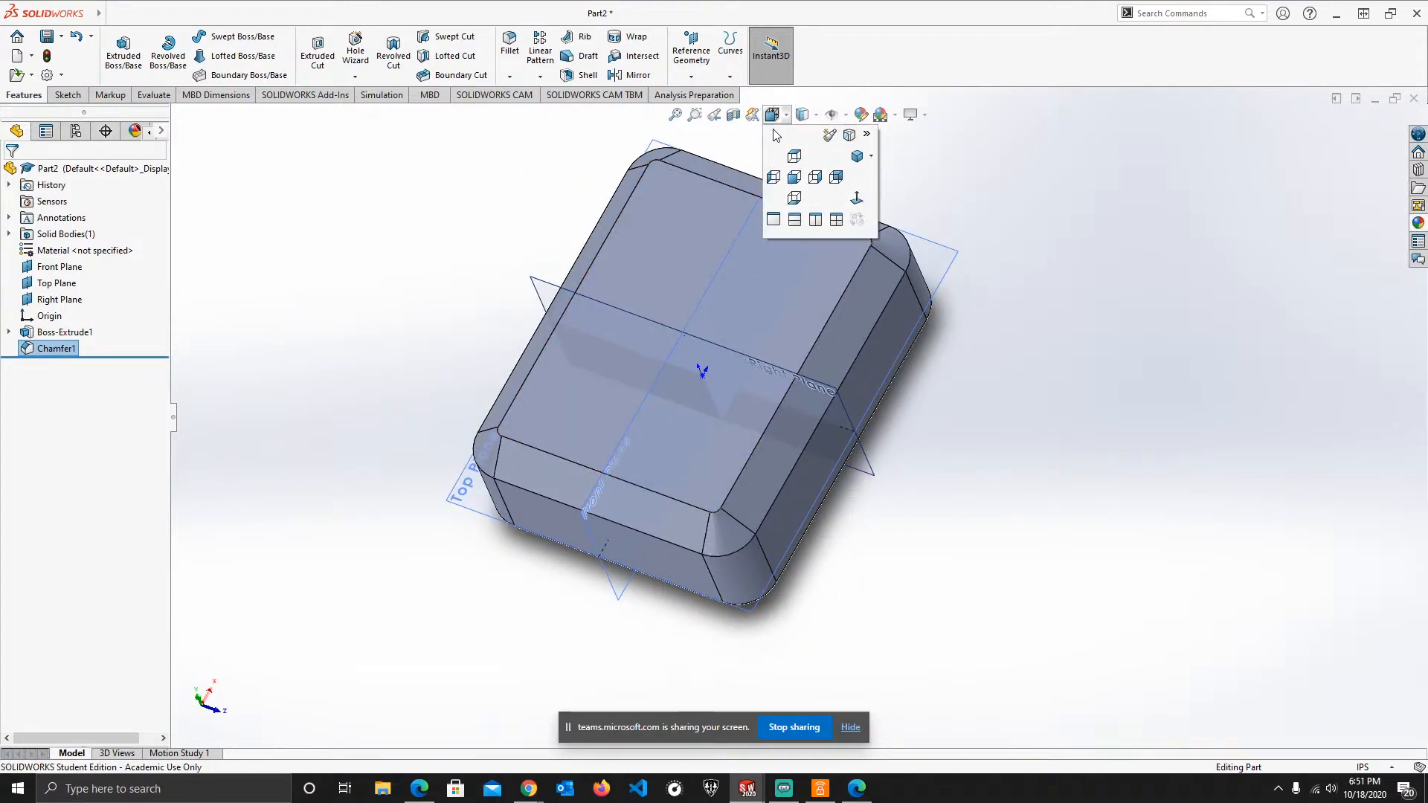
click(852, 149)
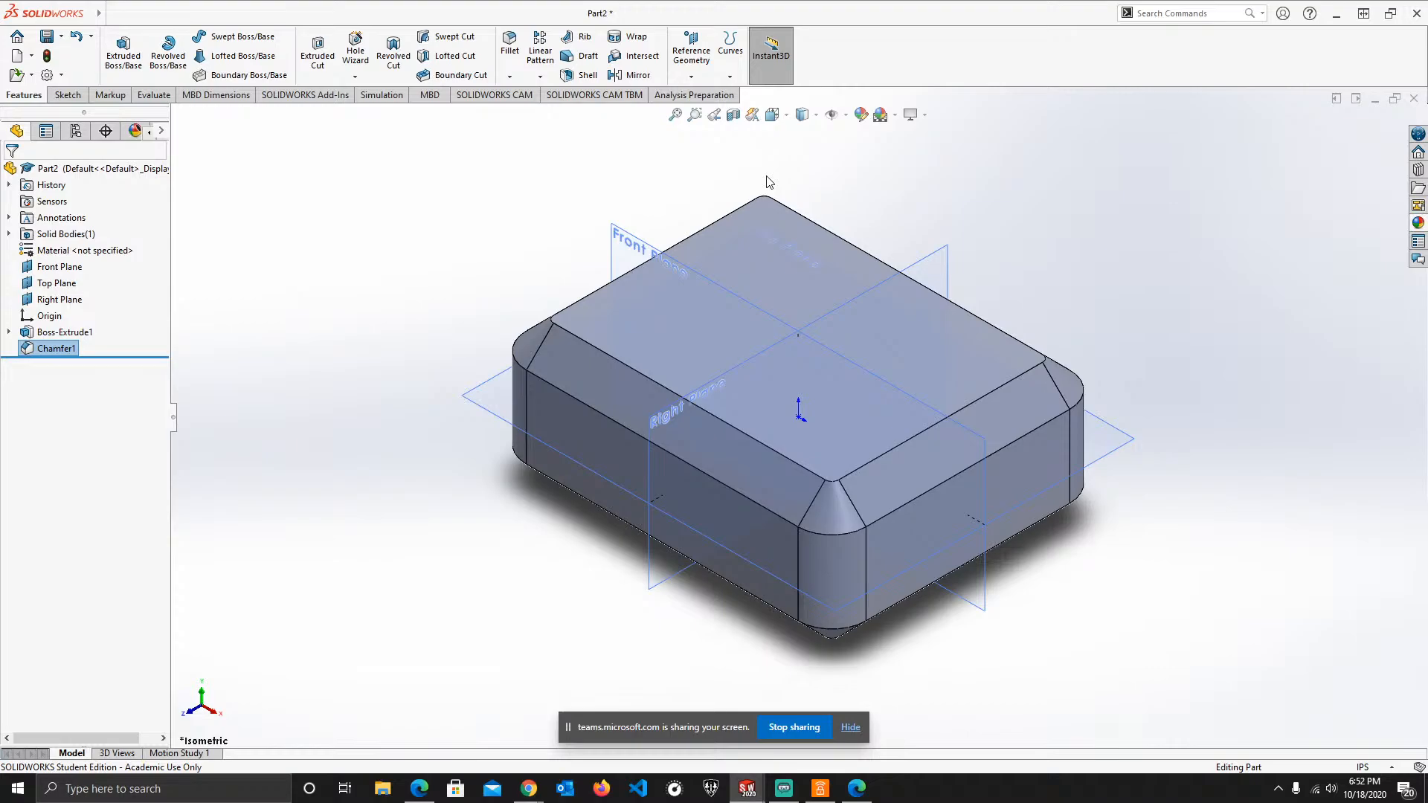
click(457, 188)
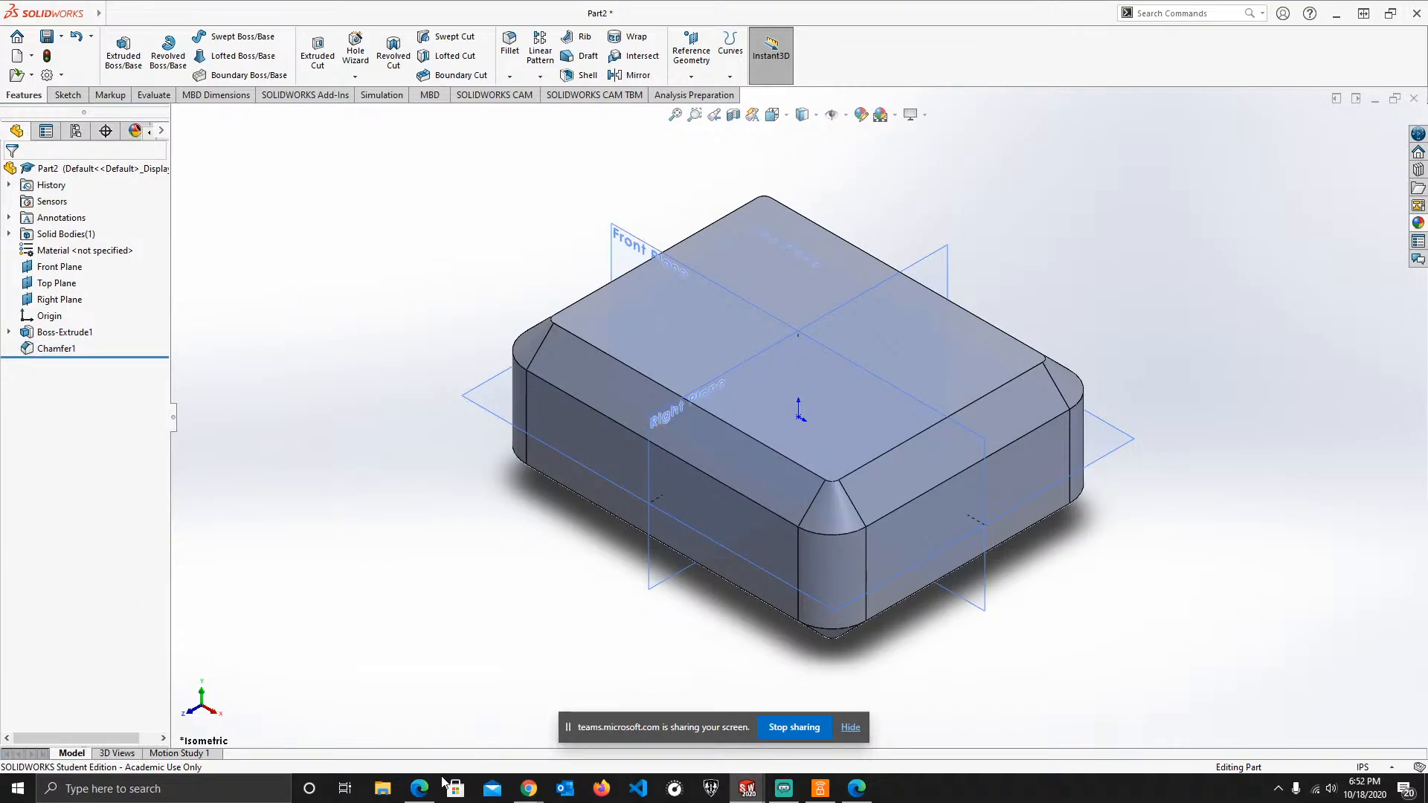
- Switch to Chrome and enlarge the Lesson 2 drawing in EDU_Detailed_Drawings_Exercises_2017.pdf for reading
mouse_move(528, 787)
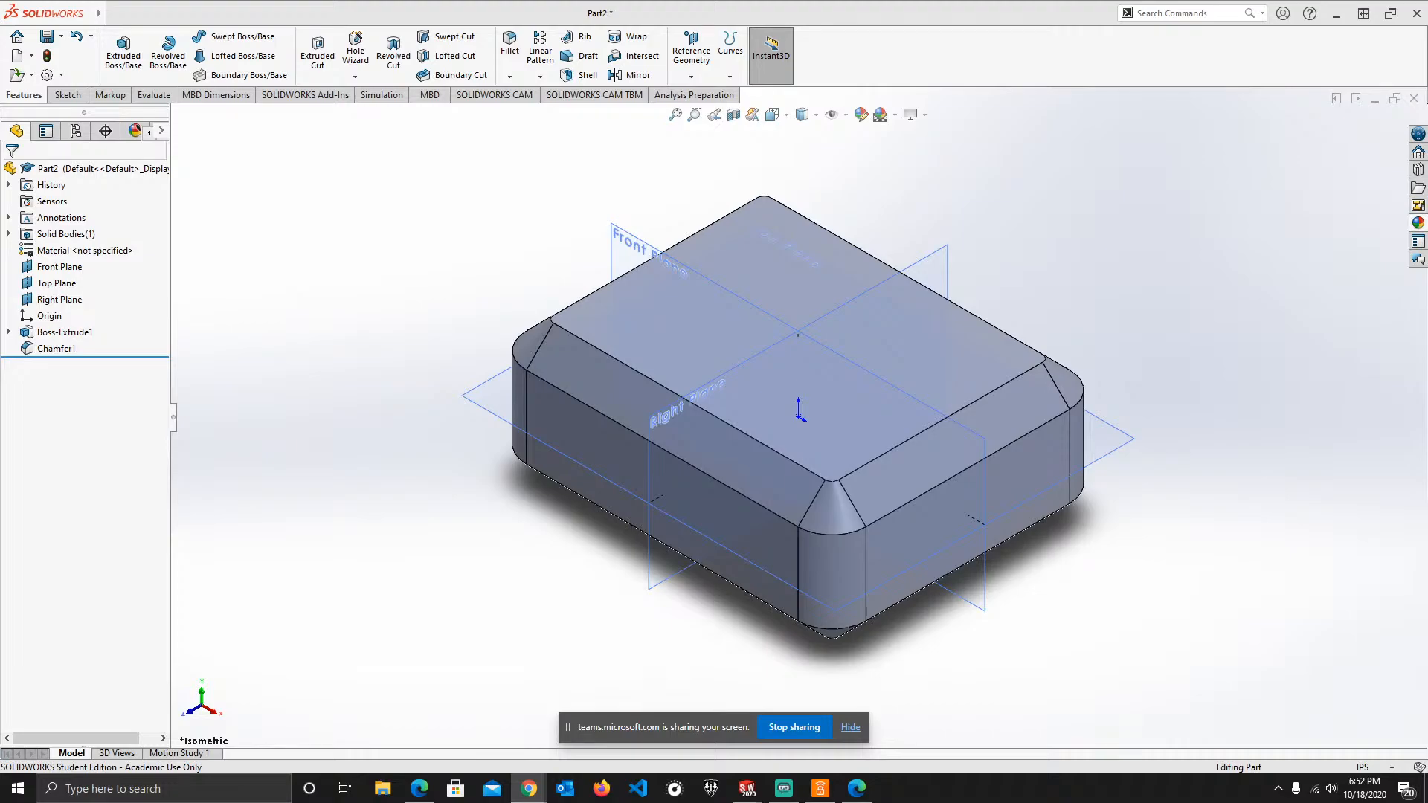
drag(0, 439, 880, 27)
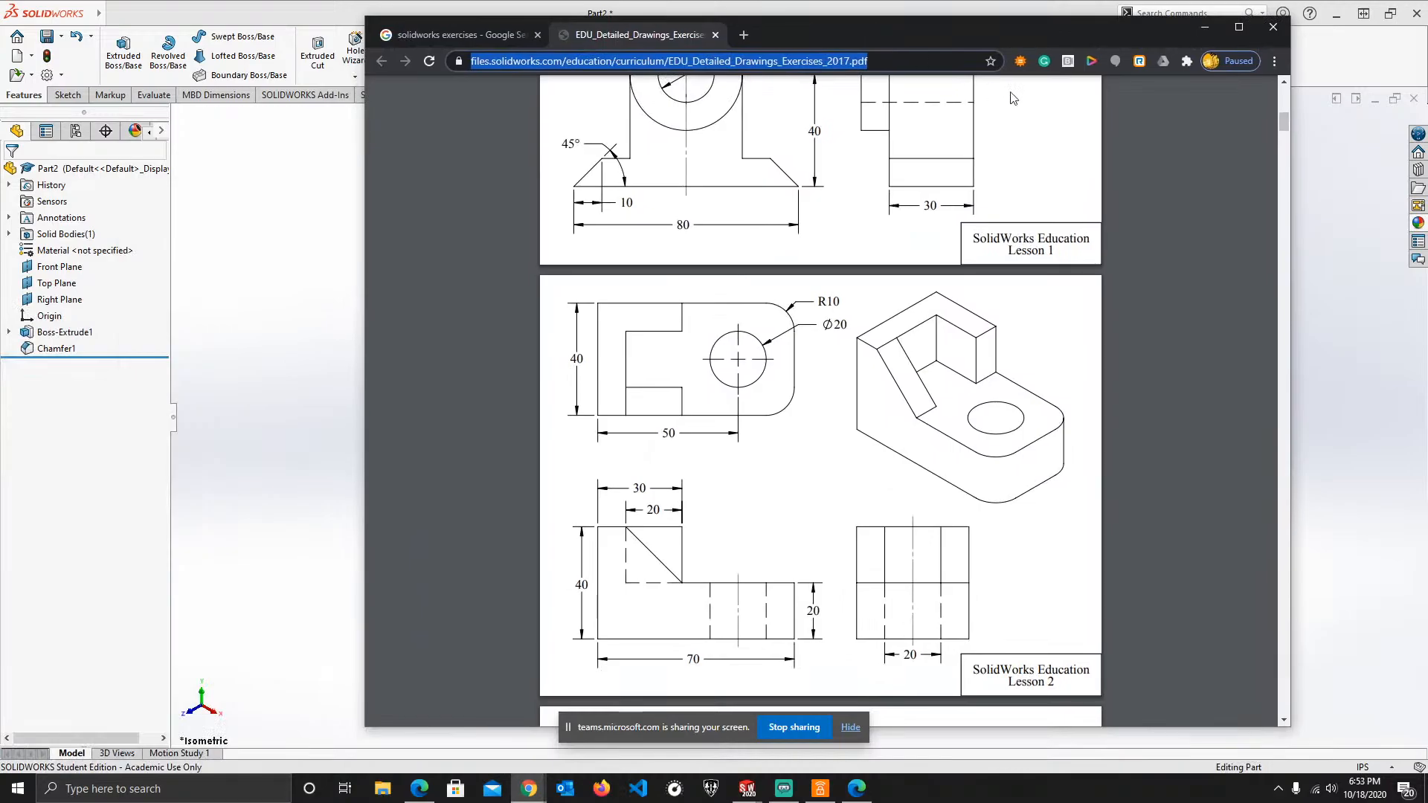
click(1238, 27)
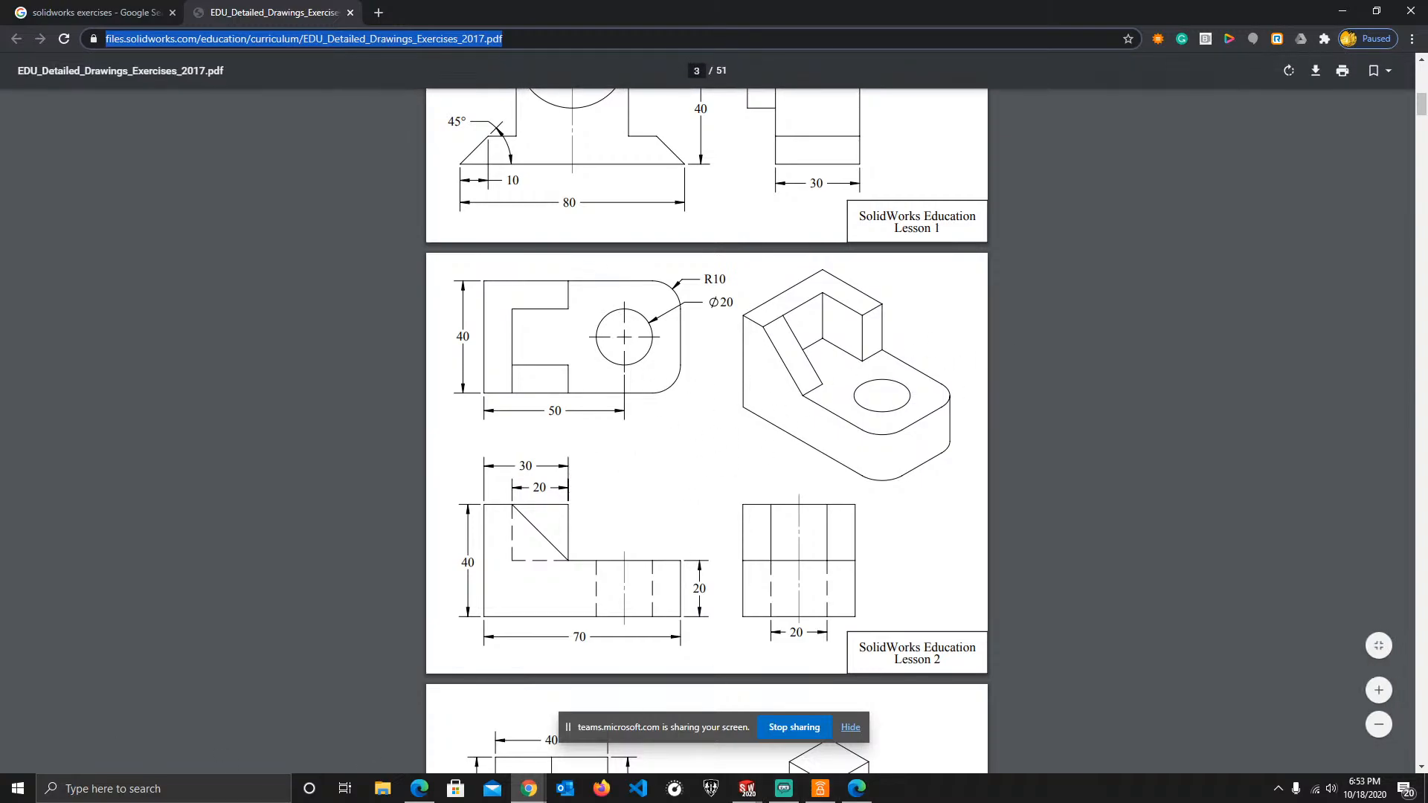
key(alt+Tab)
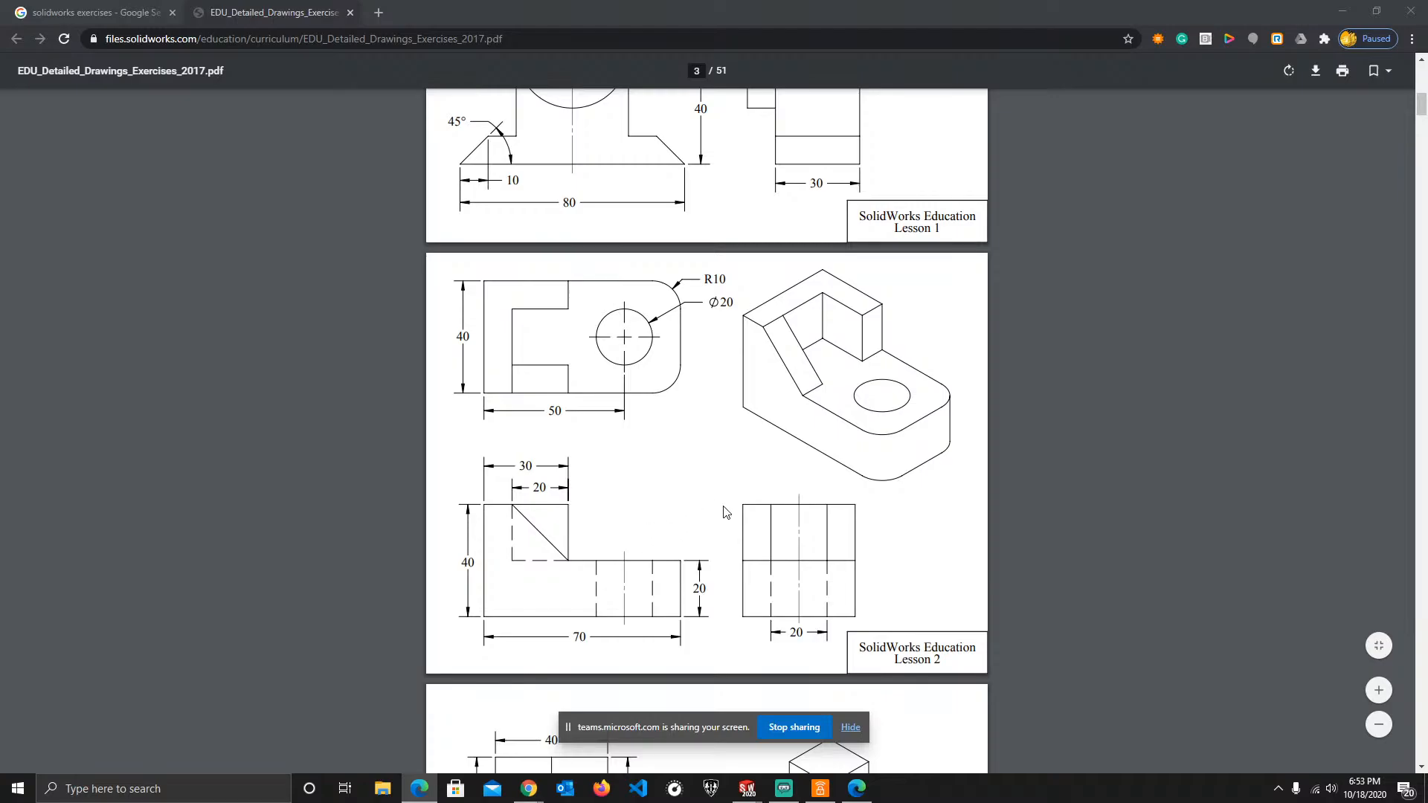
ctrl+scroll(705, 519, up, 2)
ctrl+scroll(707, 518, up, 1)
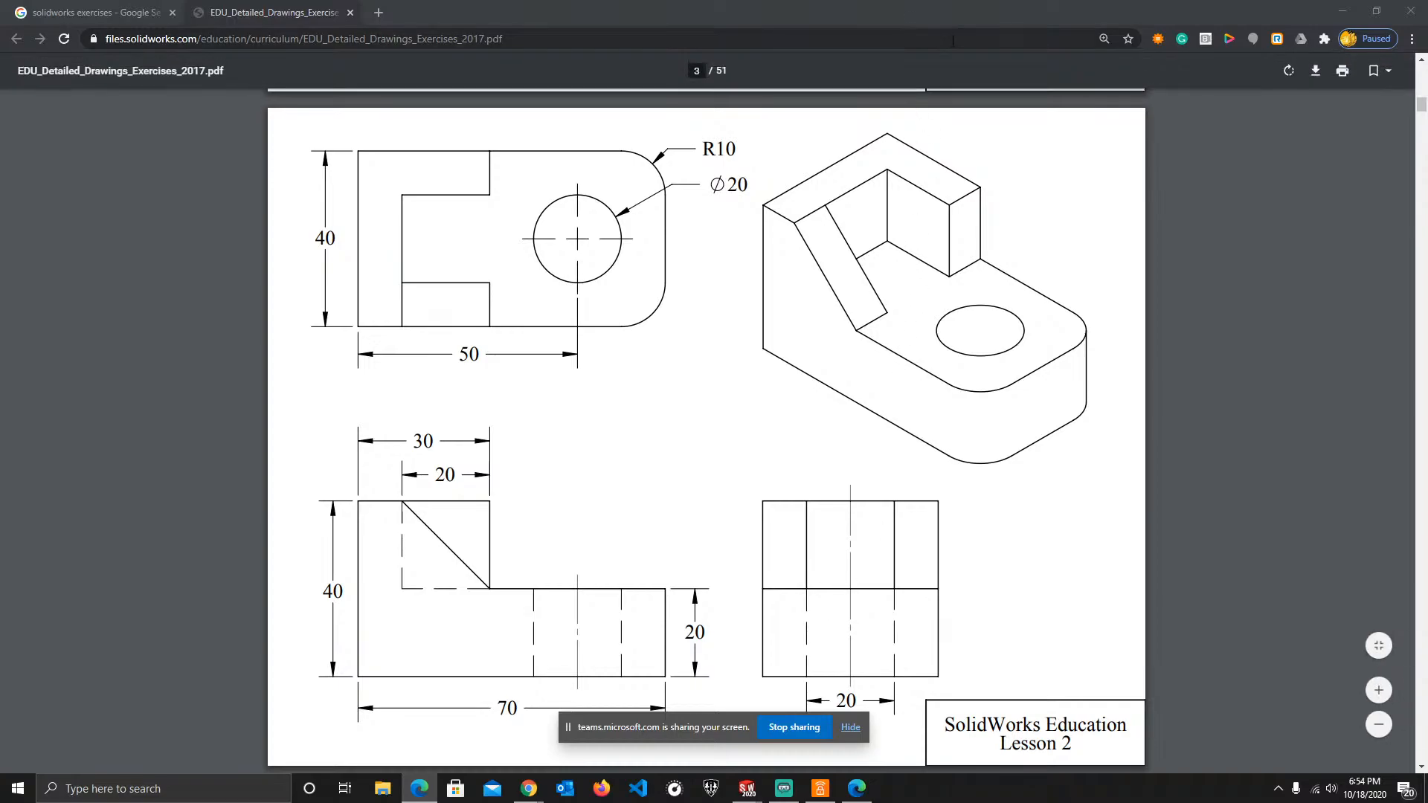
- Reduce the exercise PDF's browser window to a smaller floating window over the SOLIDWORKS model
drag(923, 9, 0, 216)
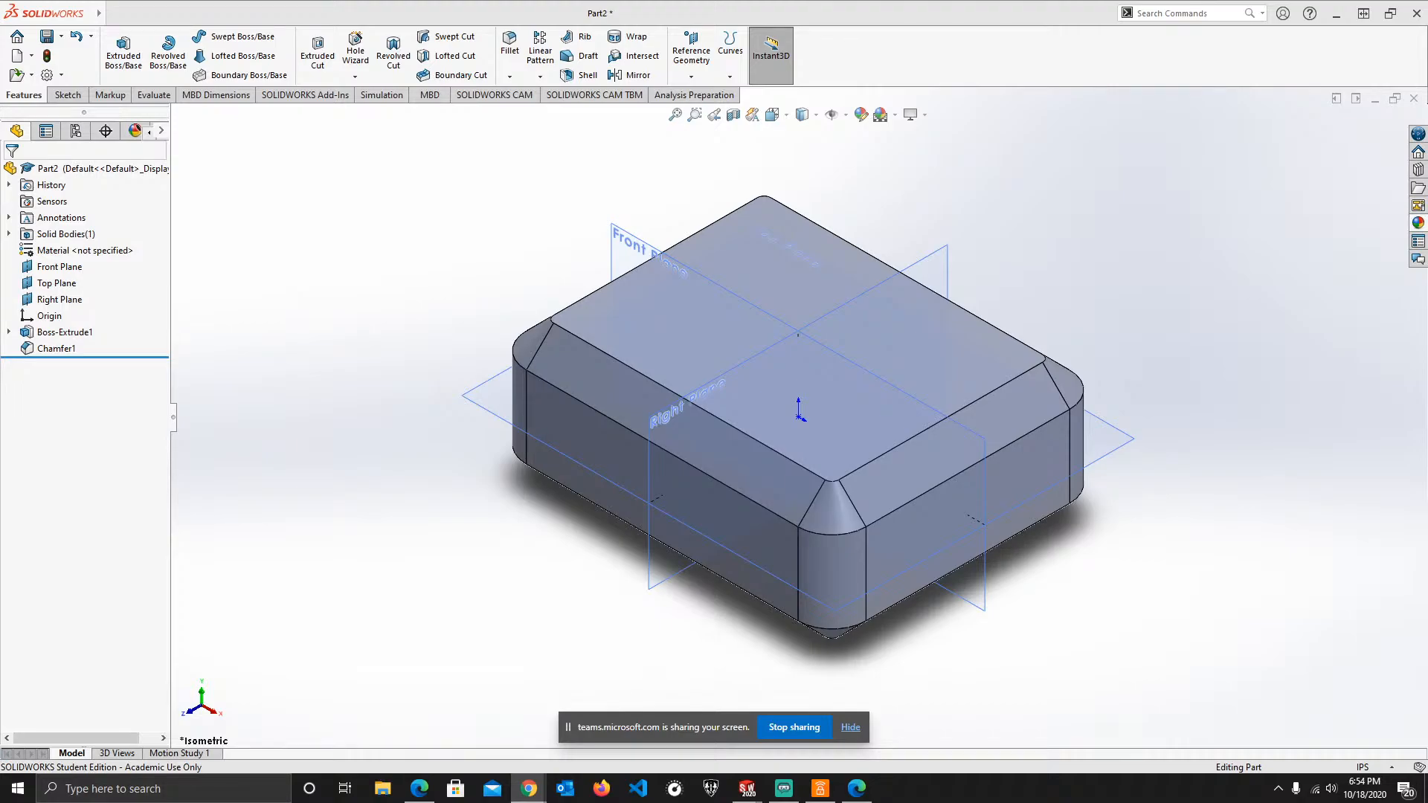
drag(0, 216, 777, 64)
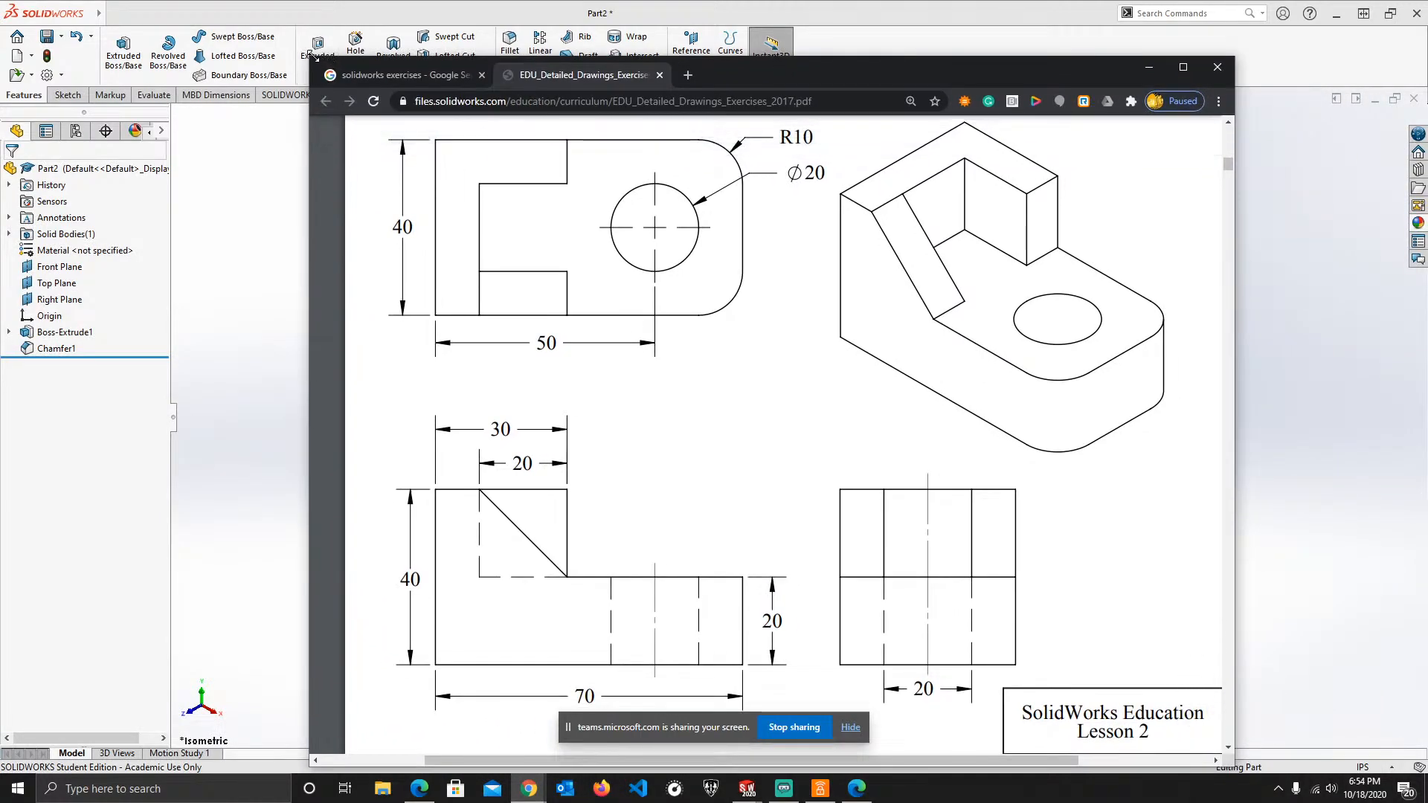
drag(323, 56, 298, 226)
- Copy the exercise PDF's web address, load it in a new browser tab, and close that tab
click(535, 275)
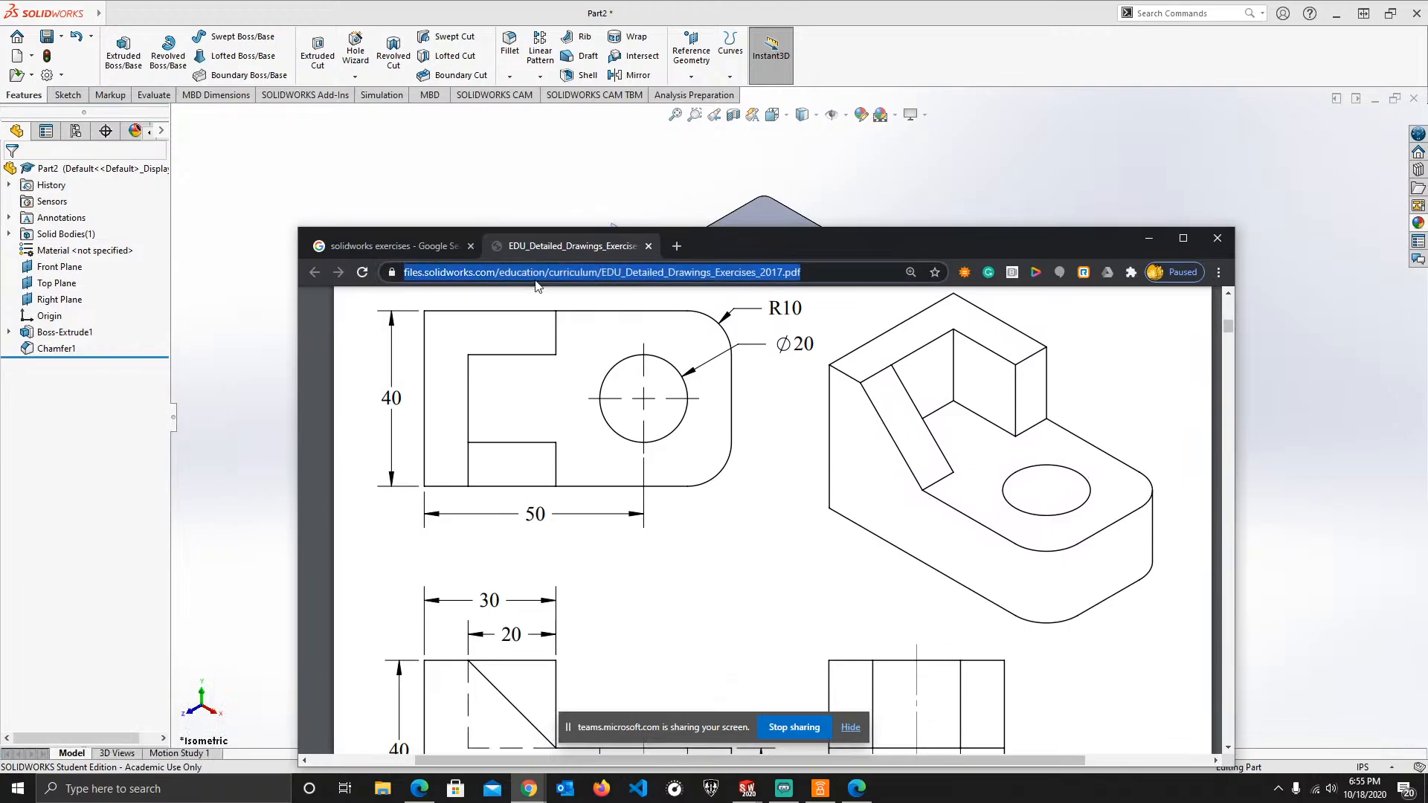
key(ctrl+c)
key(ctrl+t)
key(ctrl+v)
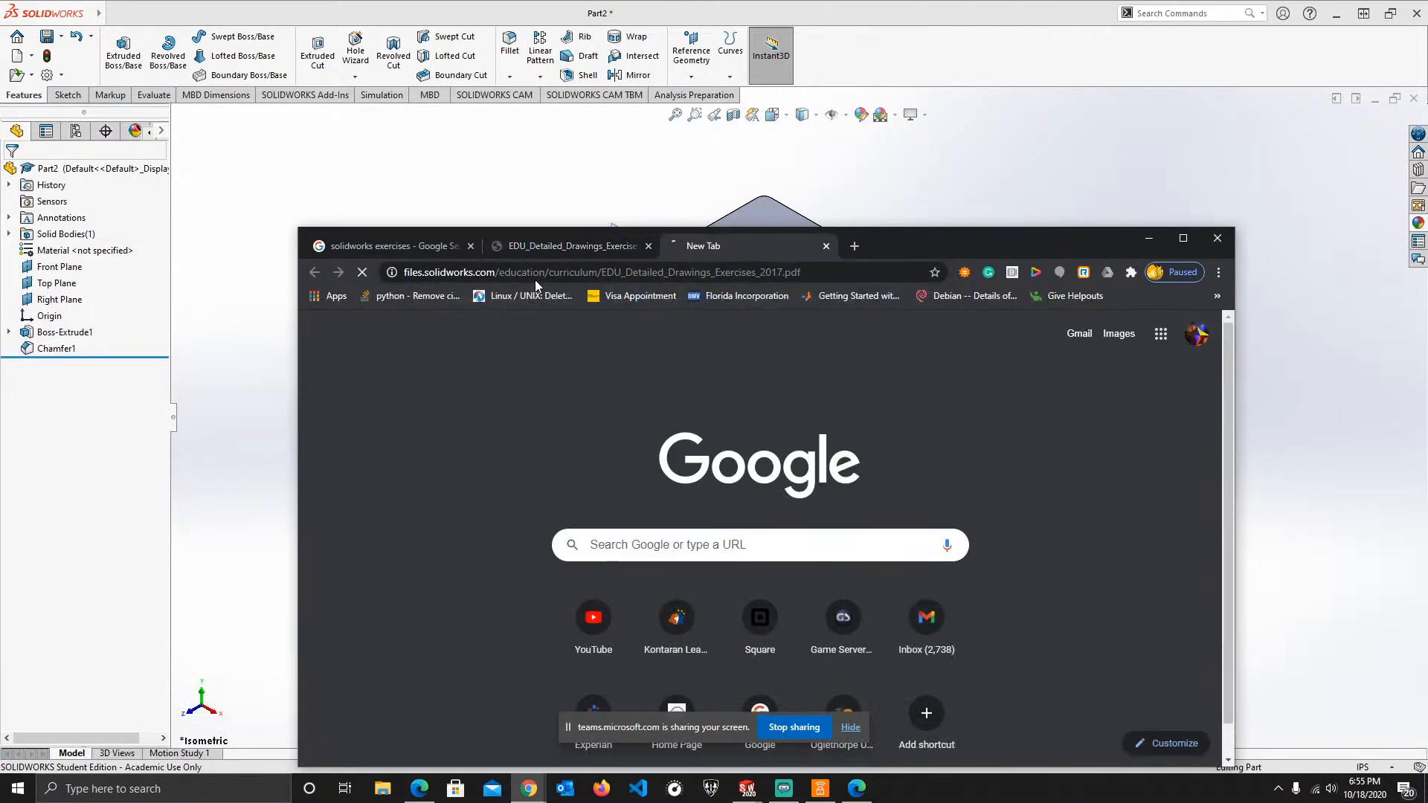
key(Return)
click(825, 245)
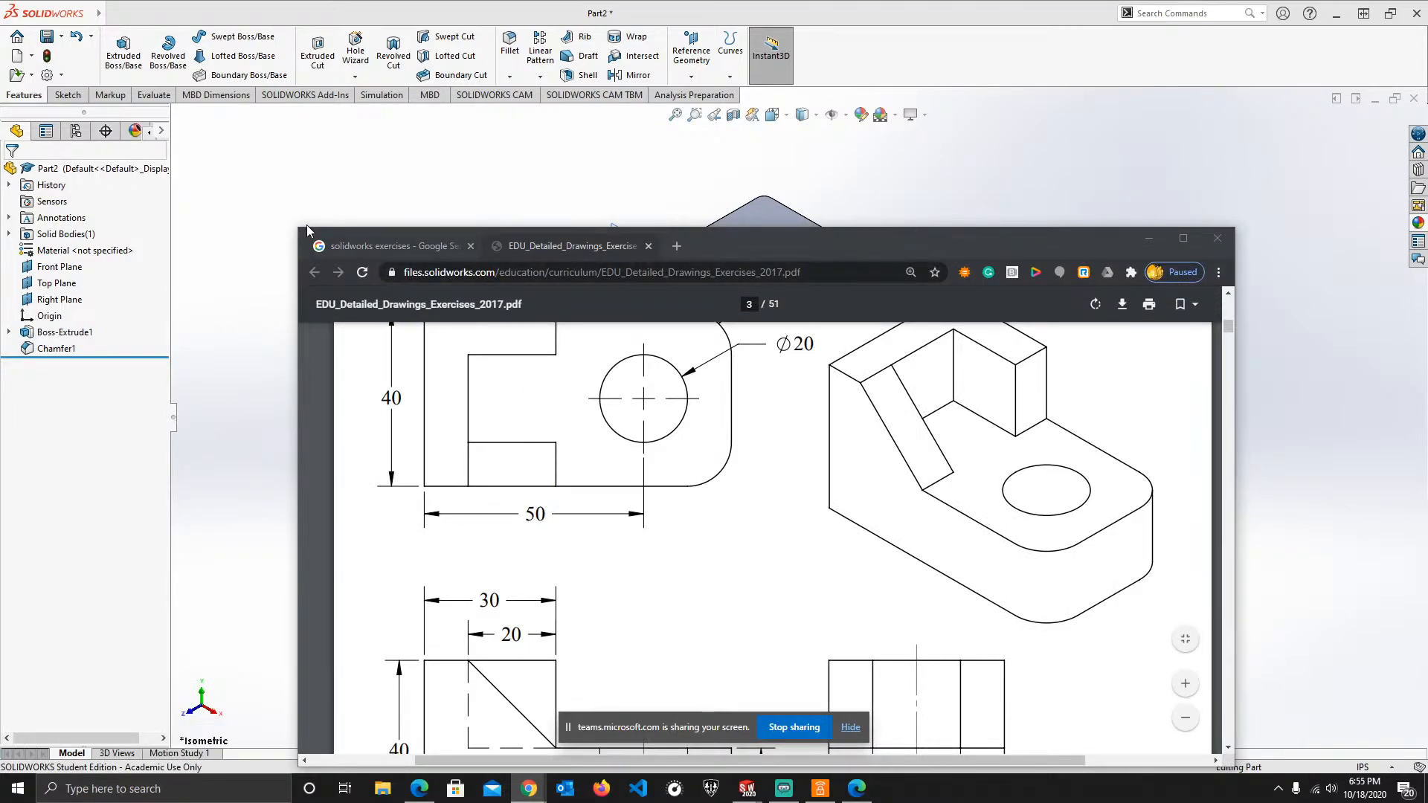
- Shrink the browser window further and place it beside the model with the Lesson 2 part's isometric drawing in view
drag(299, 228, 661, 339)
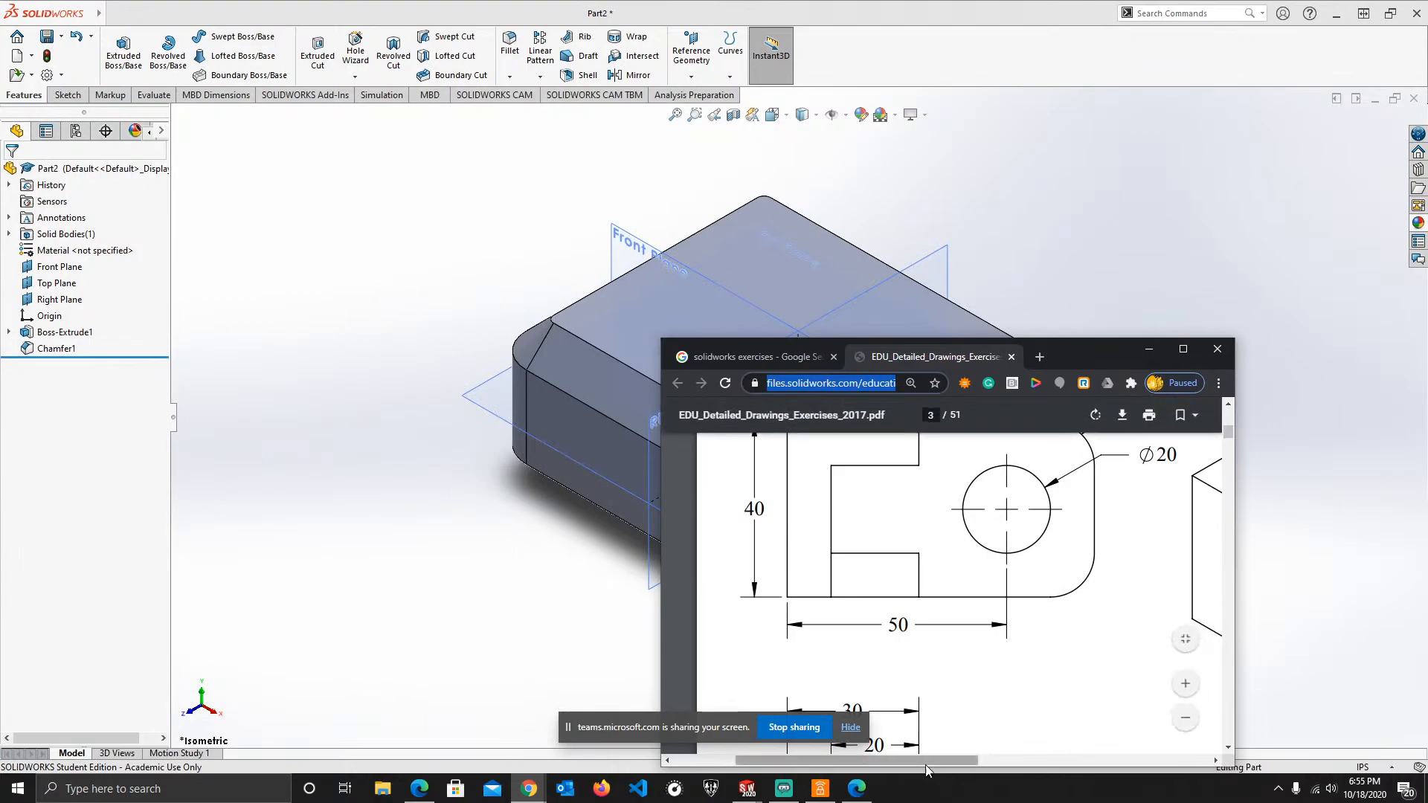
drag(922, 760, 1094, 757)
drag(1073, 365, 1318, 152)
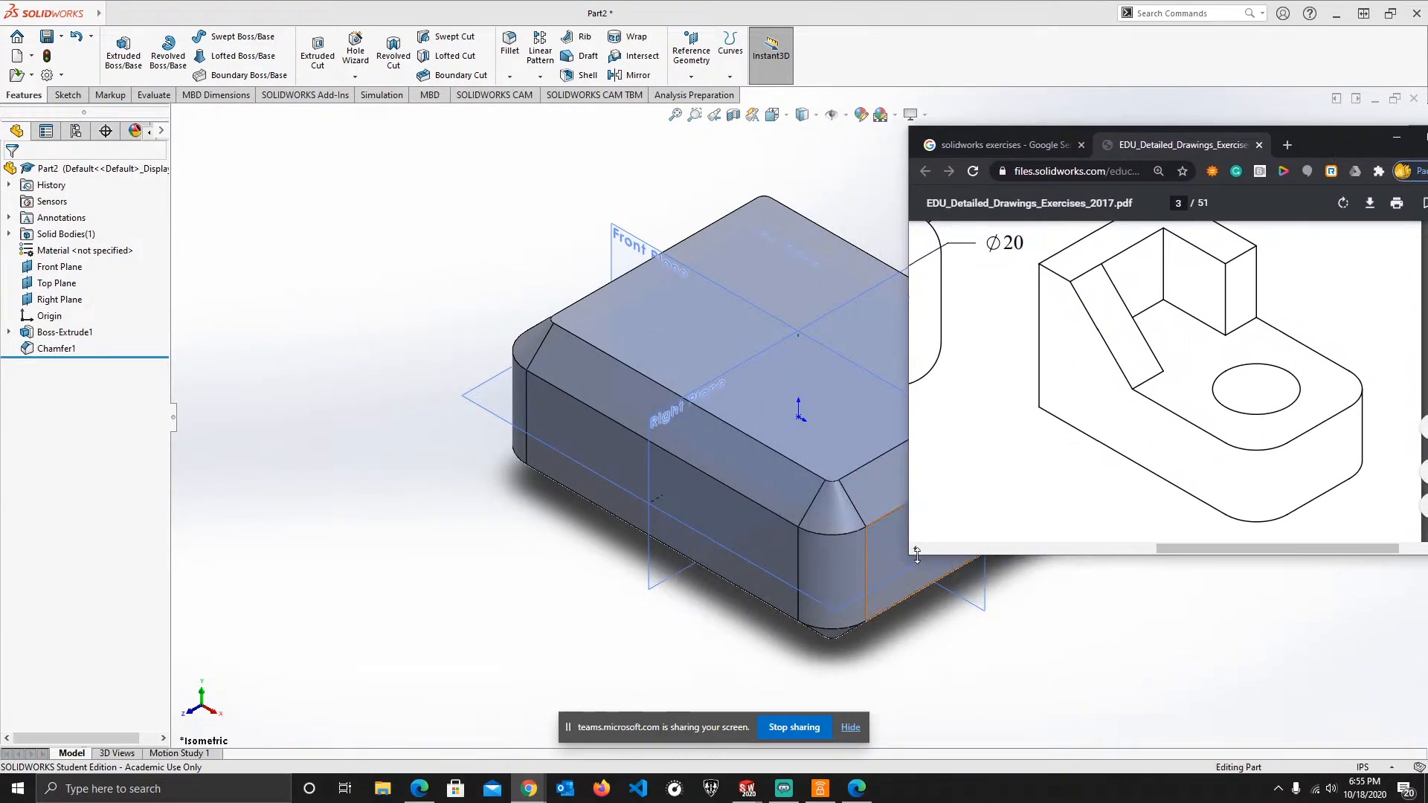
mouse_move(911, 558)
mouse_down()
mouse_move(989, 579)
mouse_move(967, 574)
mouse_up()
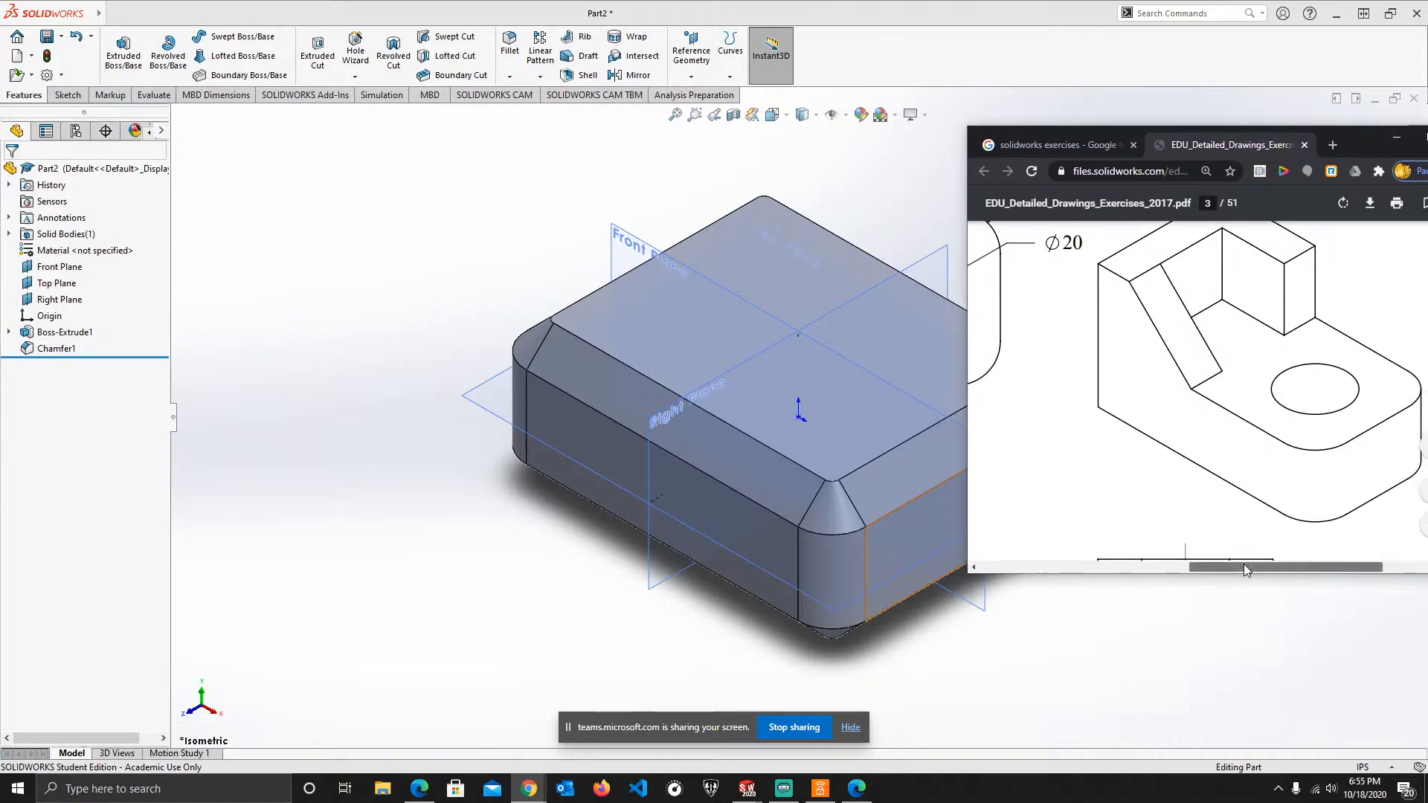
drag(1243, 564, 1266, 562)
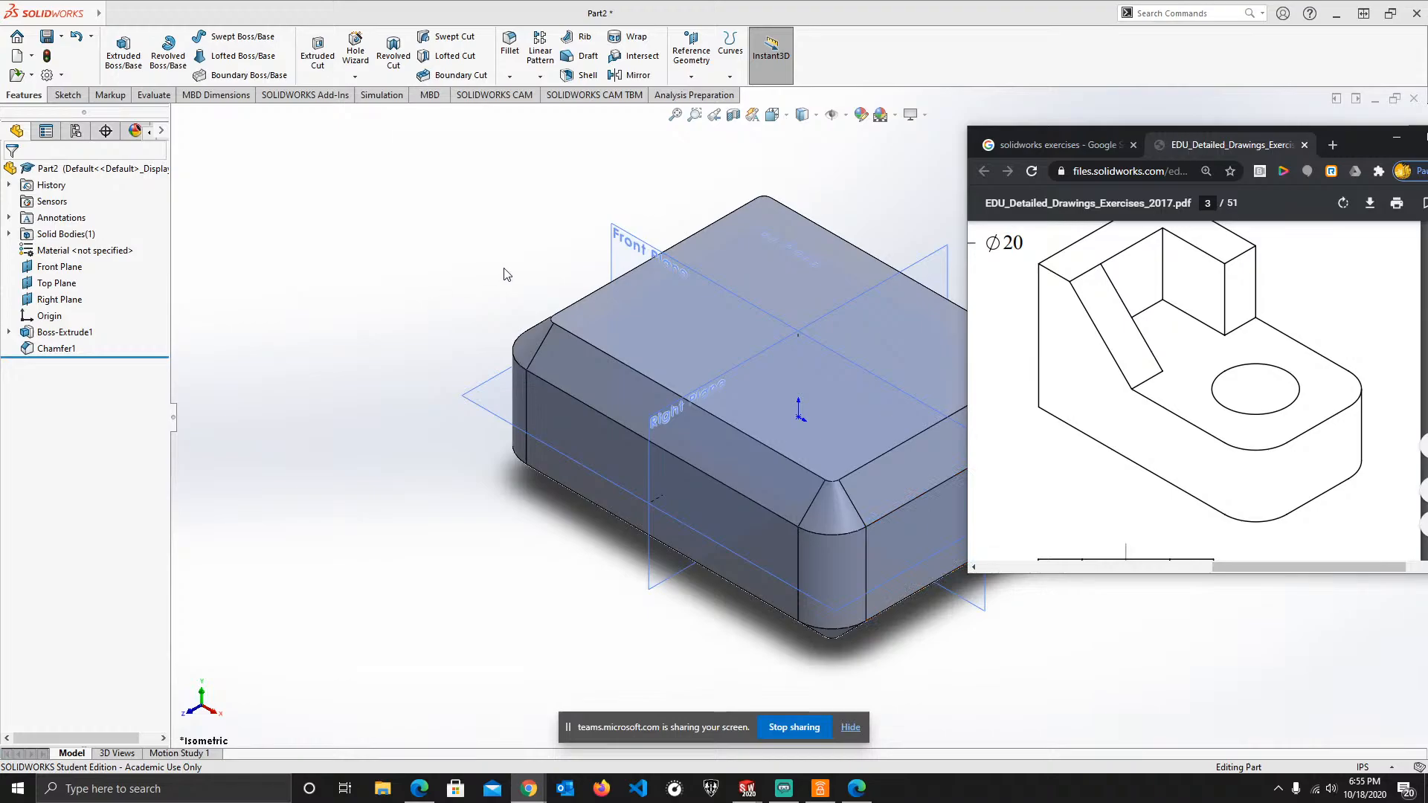
- Create a new part document and turn on the display of its reference planes
click(342, 305)
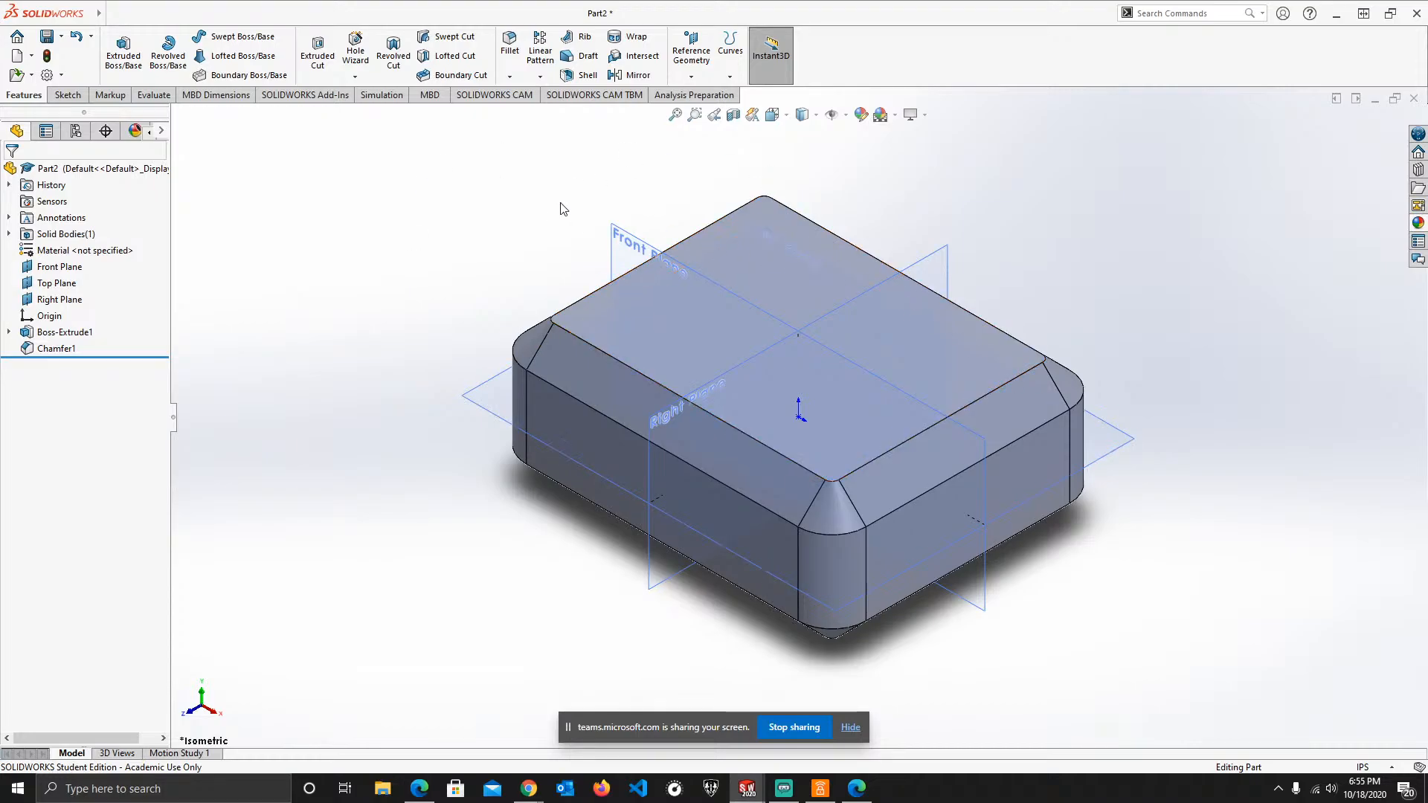
click(113, 13)
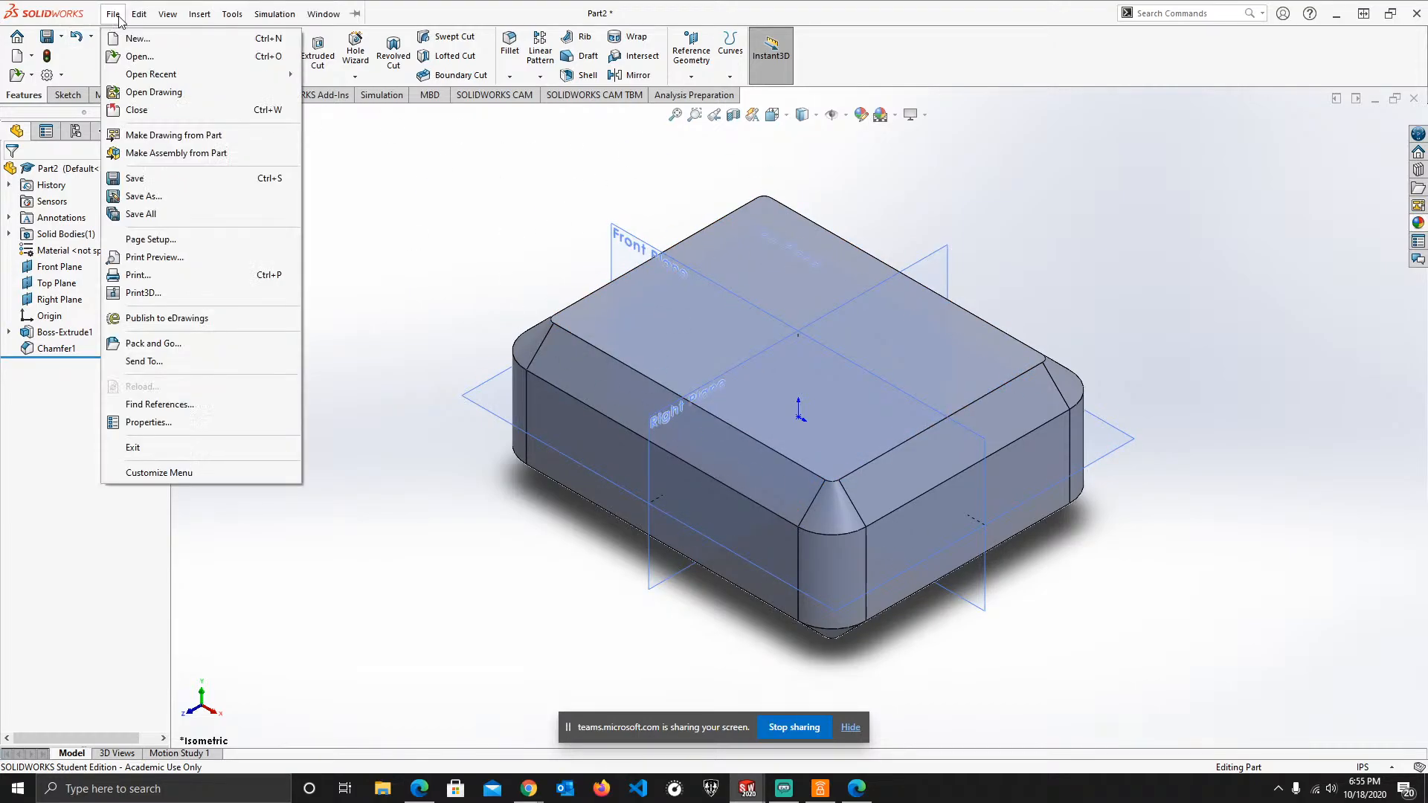
click(145, 46)
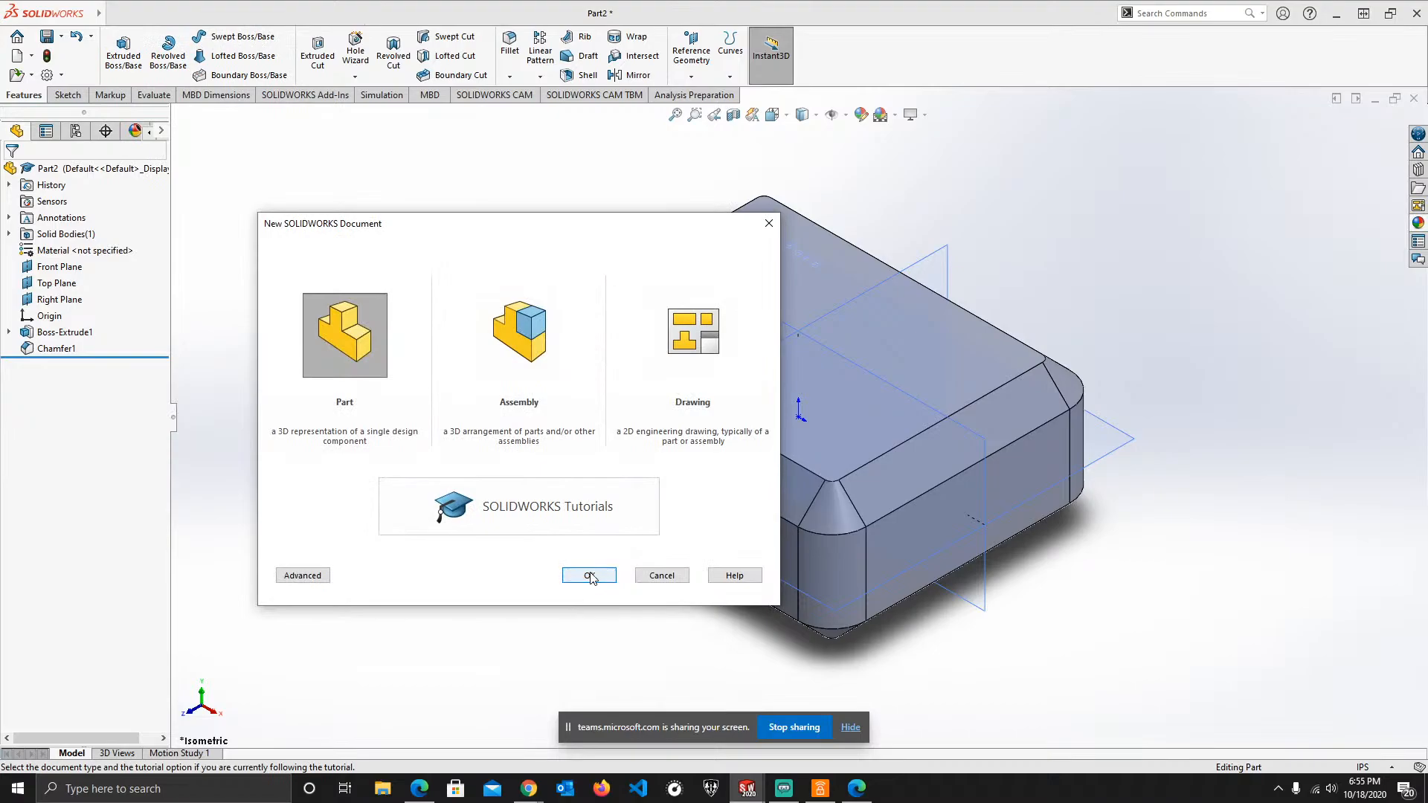
click(588, 575)
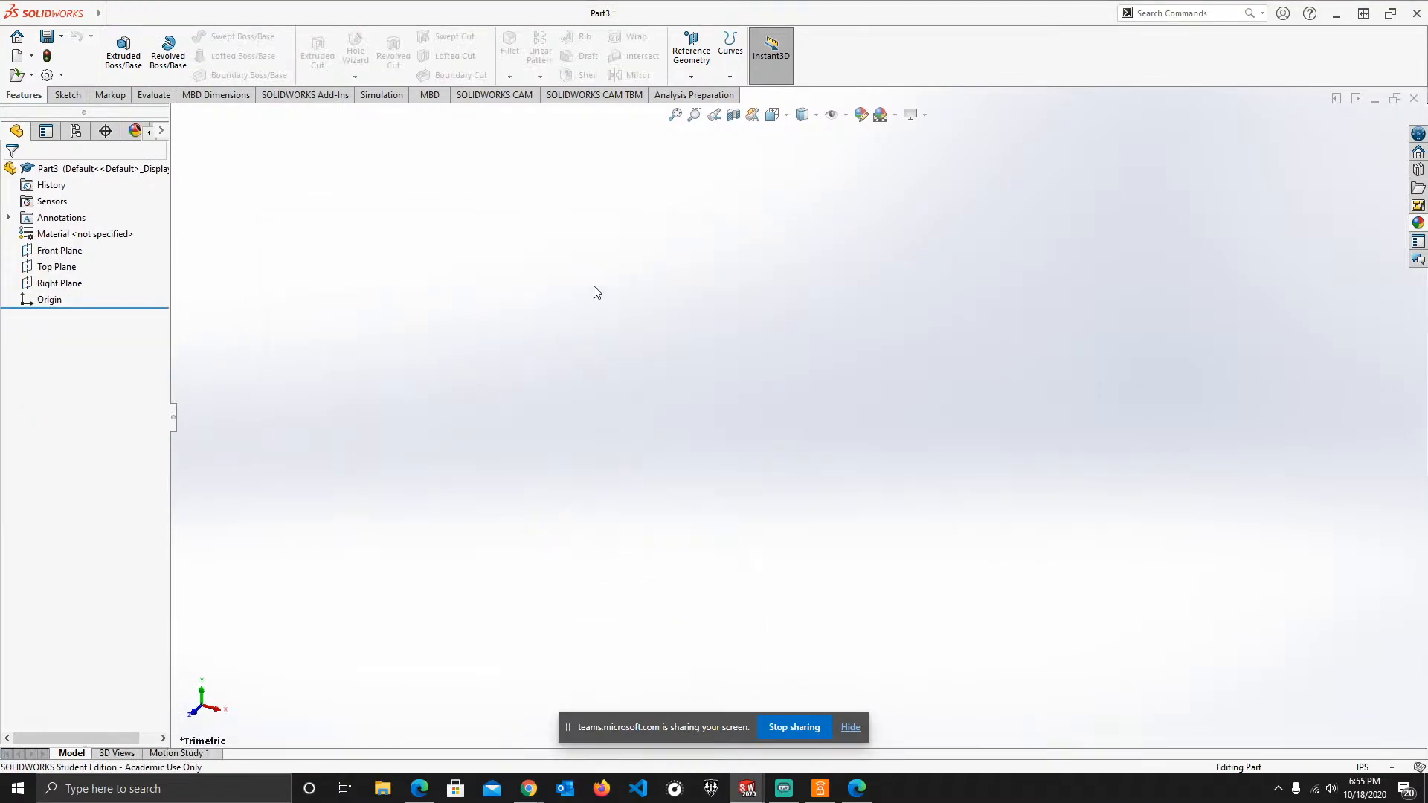
click(845, 115)
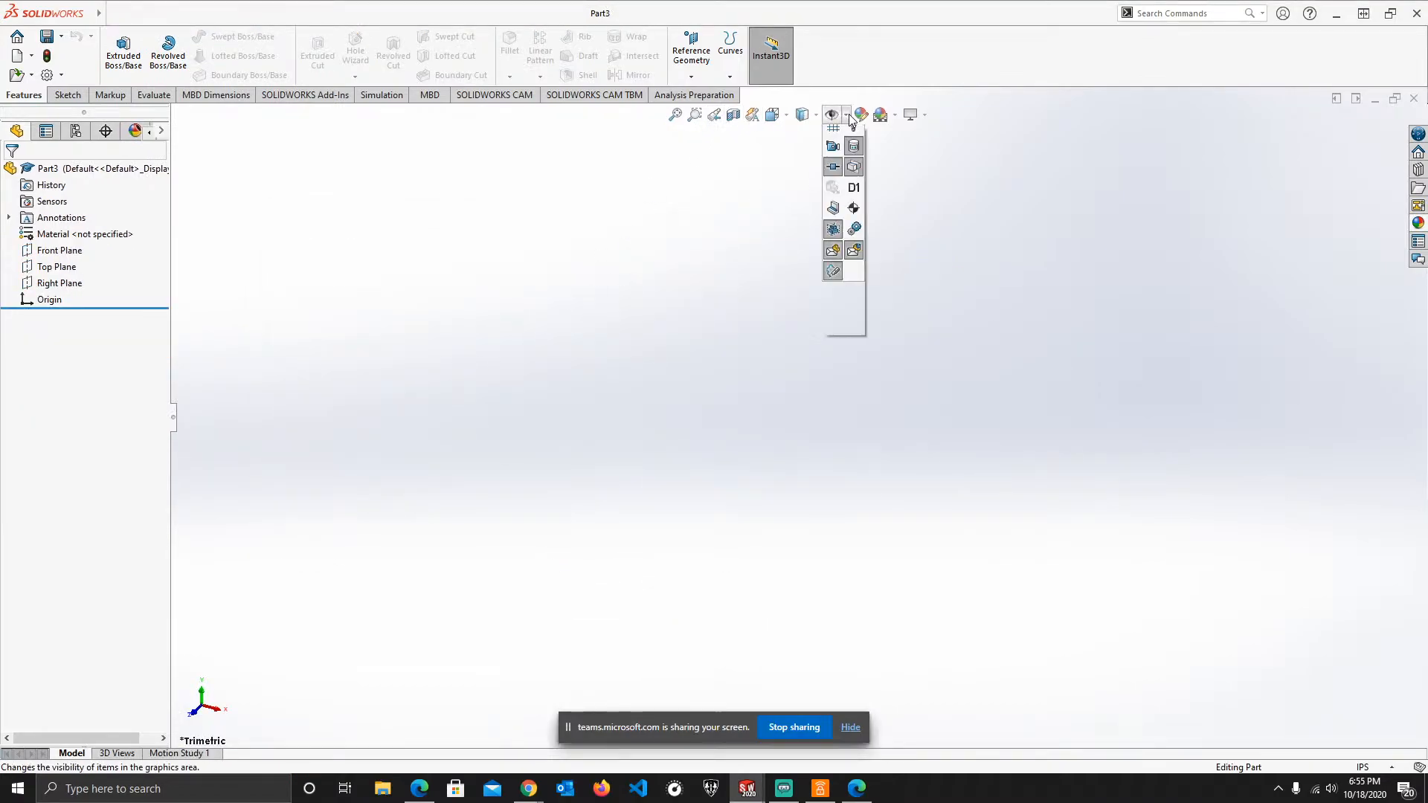
click(852, 137)
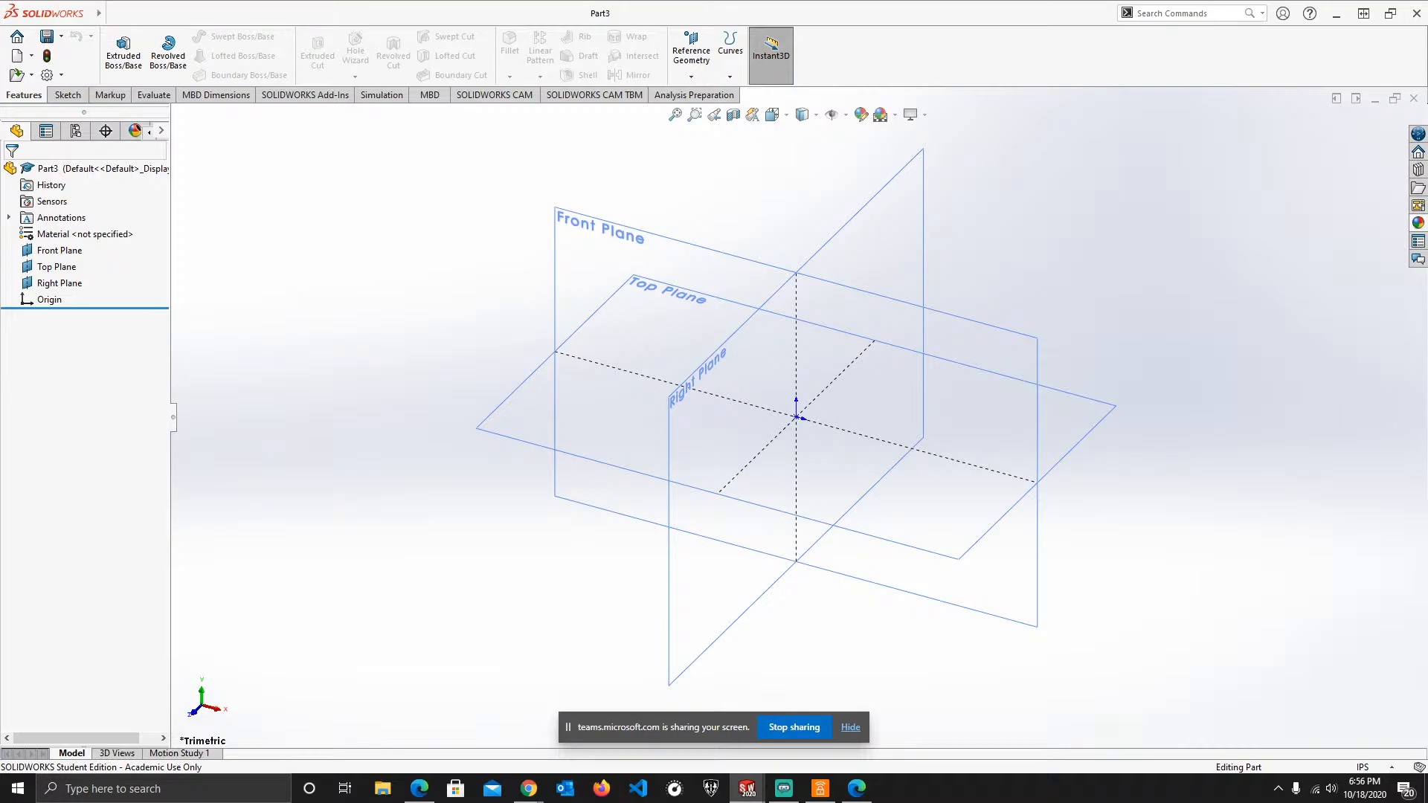
- Switch to Chrome, examine the enlarged Lesson 2 drawing in EDU_Detailed_Drawings_Exercises_2017.pdf, and move its window off the SOLIDWORKS part
key(alt+Tab)
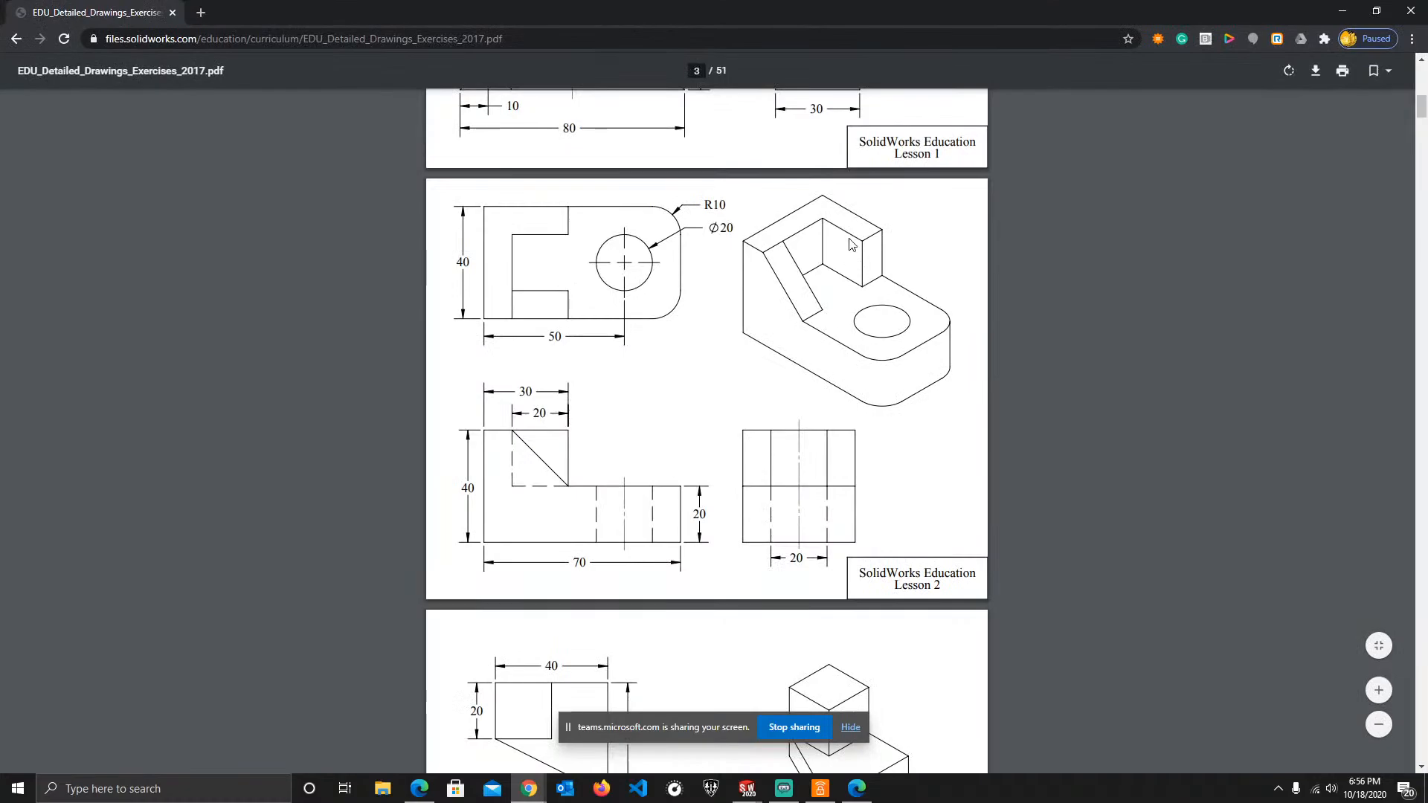
ctrl+scroll(852, 243, up, 5)
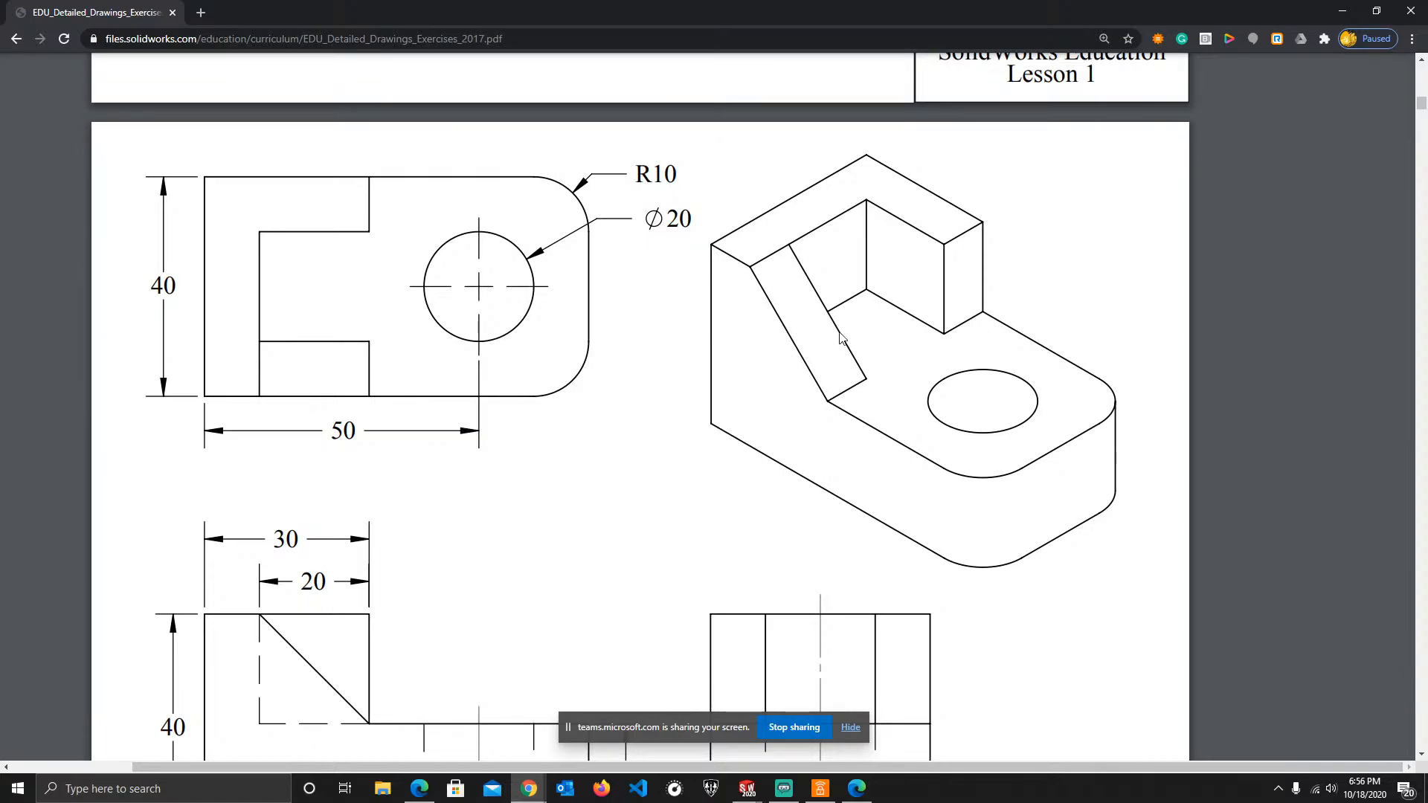
drag(816, 16, 0, 111)
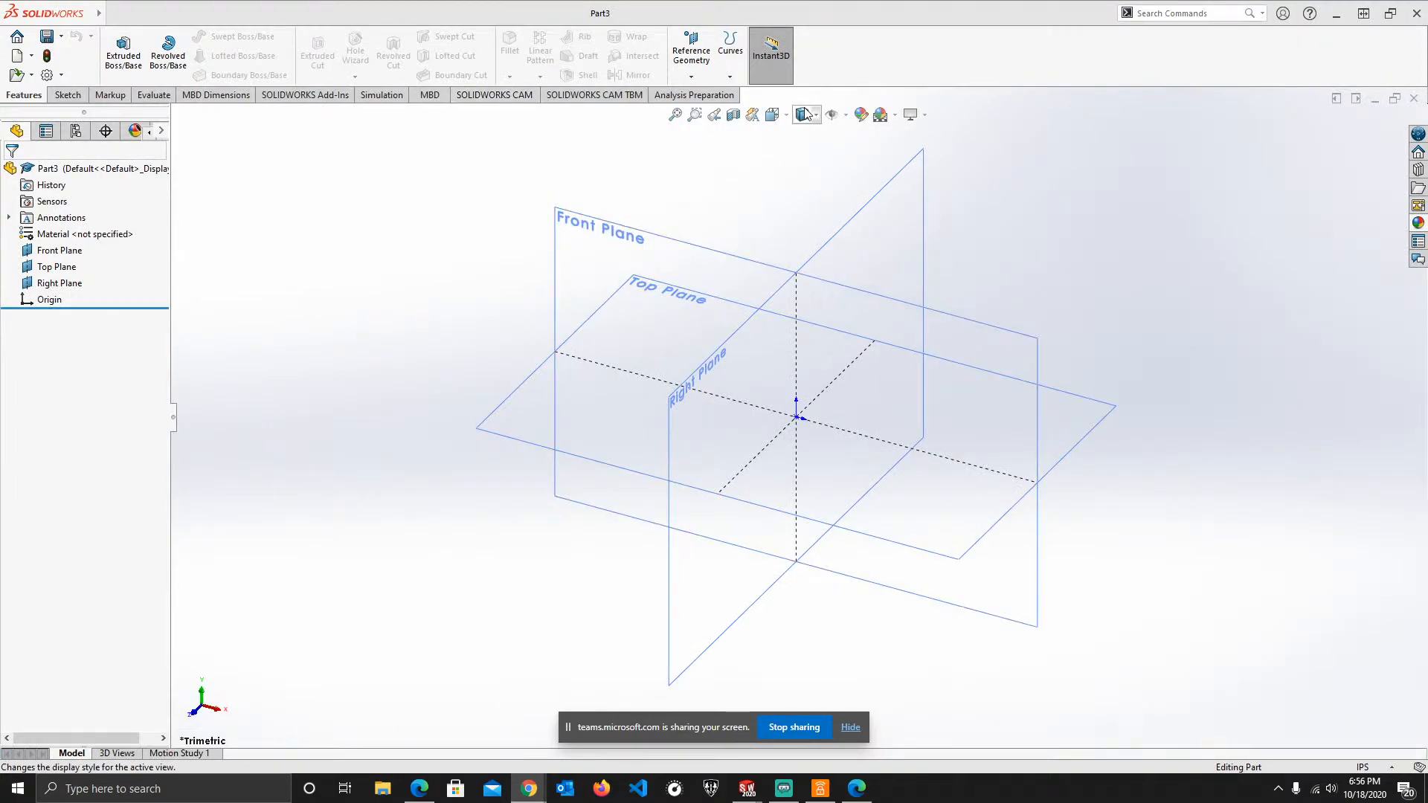
- In the Top view, sketch a corner rectangle from the origin on the Top Plane, about 5.98 by 2.72 in
click(772, 114)
click(793, 158)
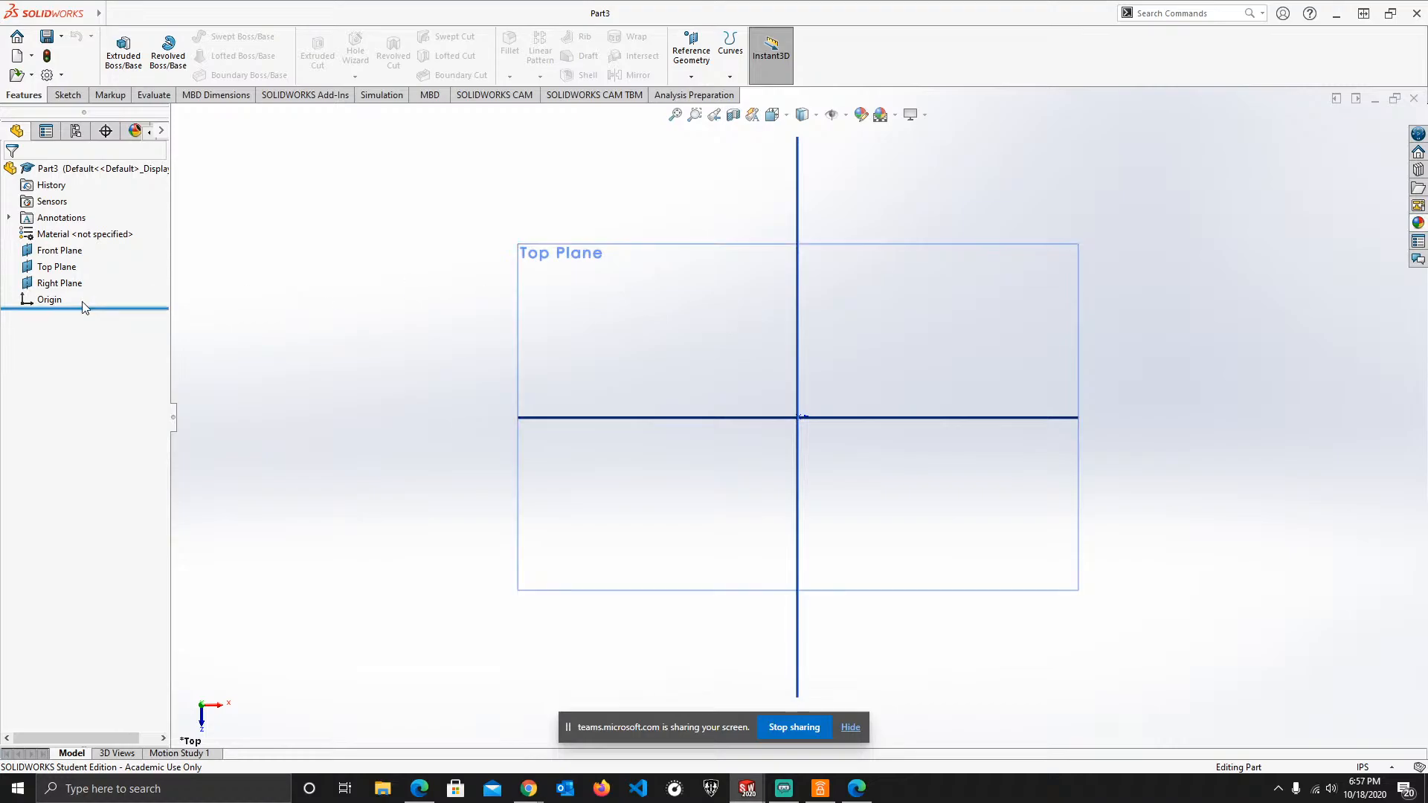
click(68, 96)
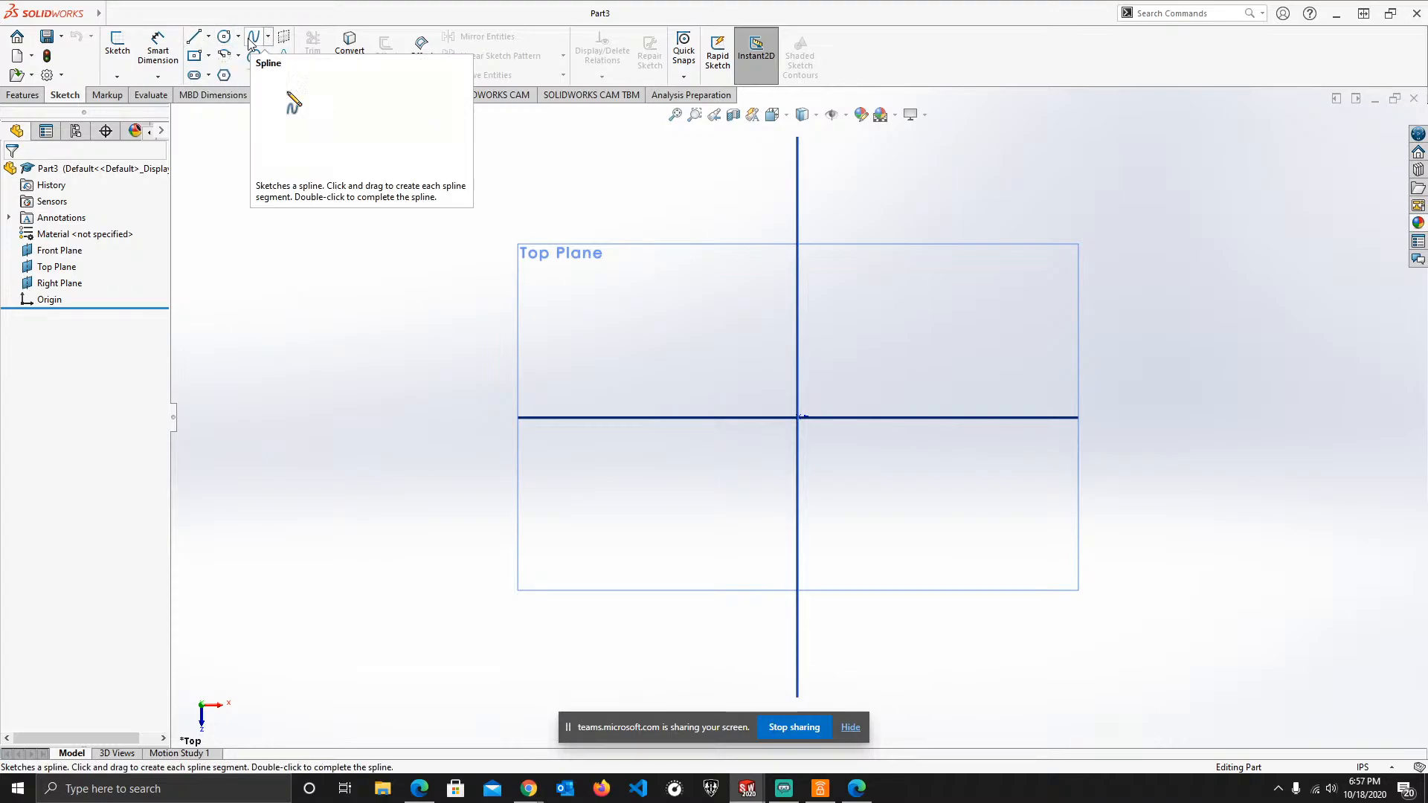
click(210, 56)
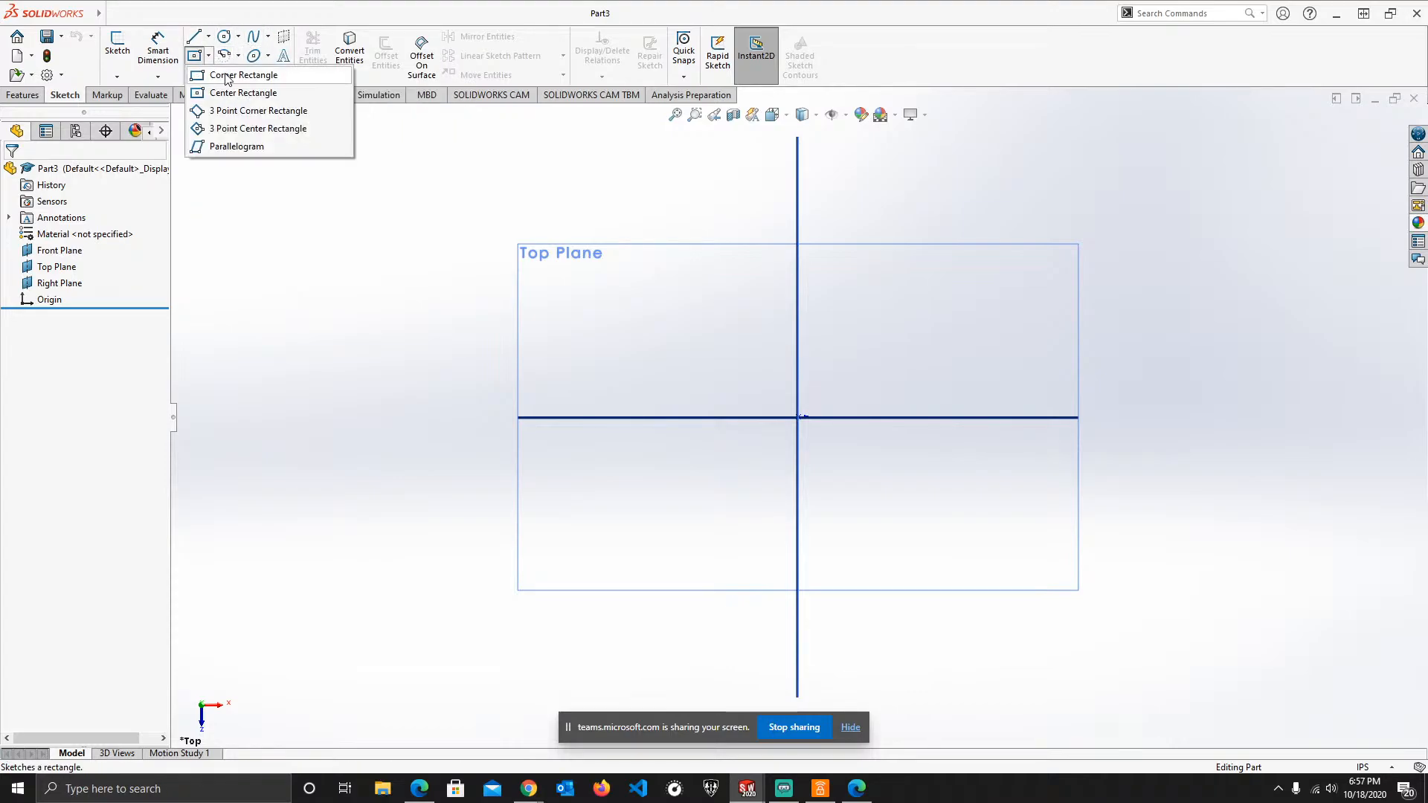
click(225, 77)
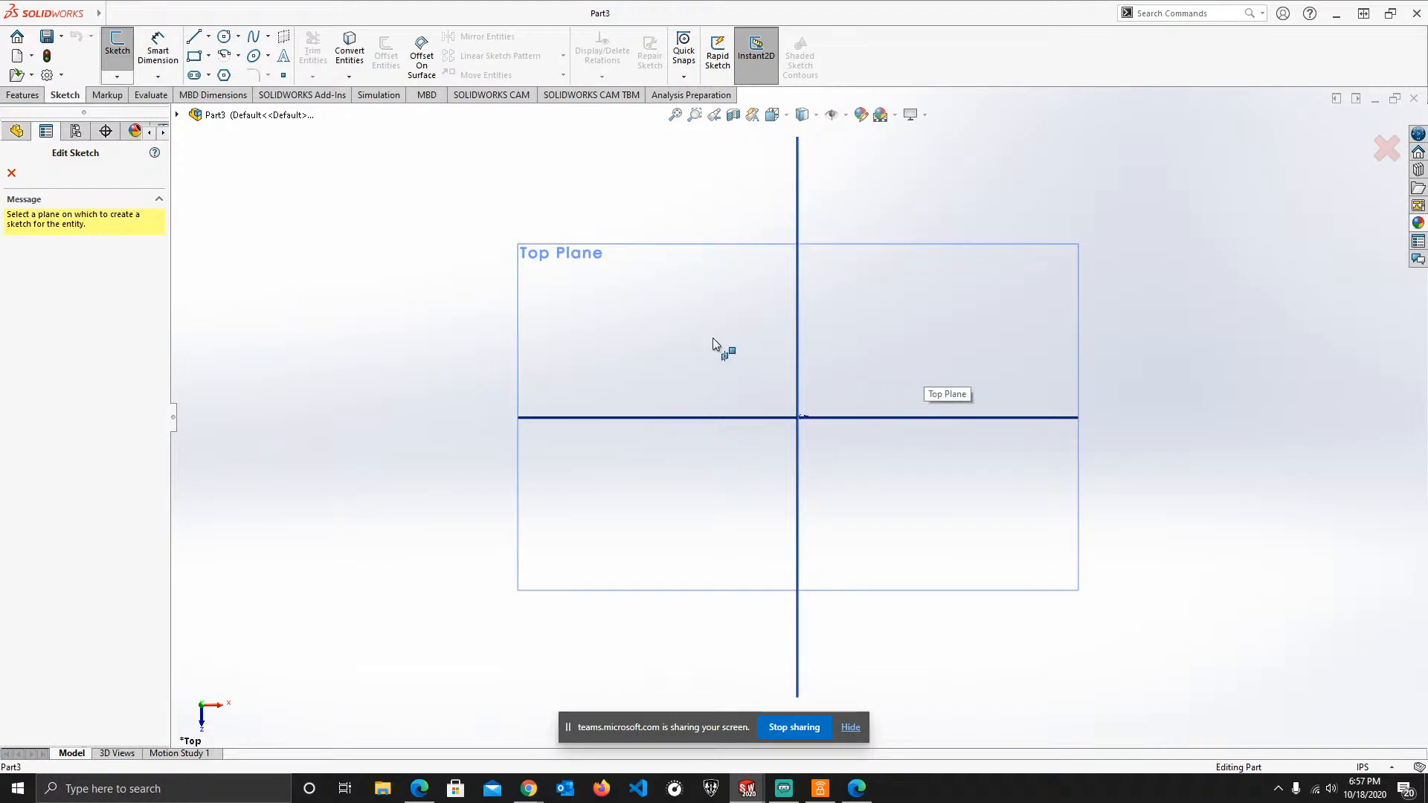
click(917, 372)
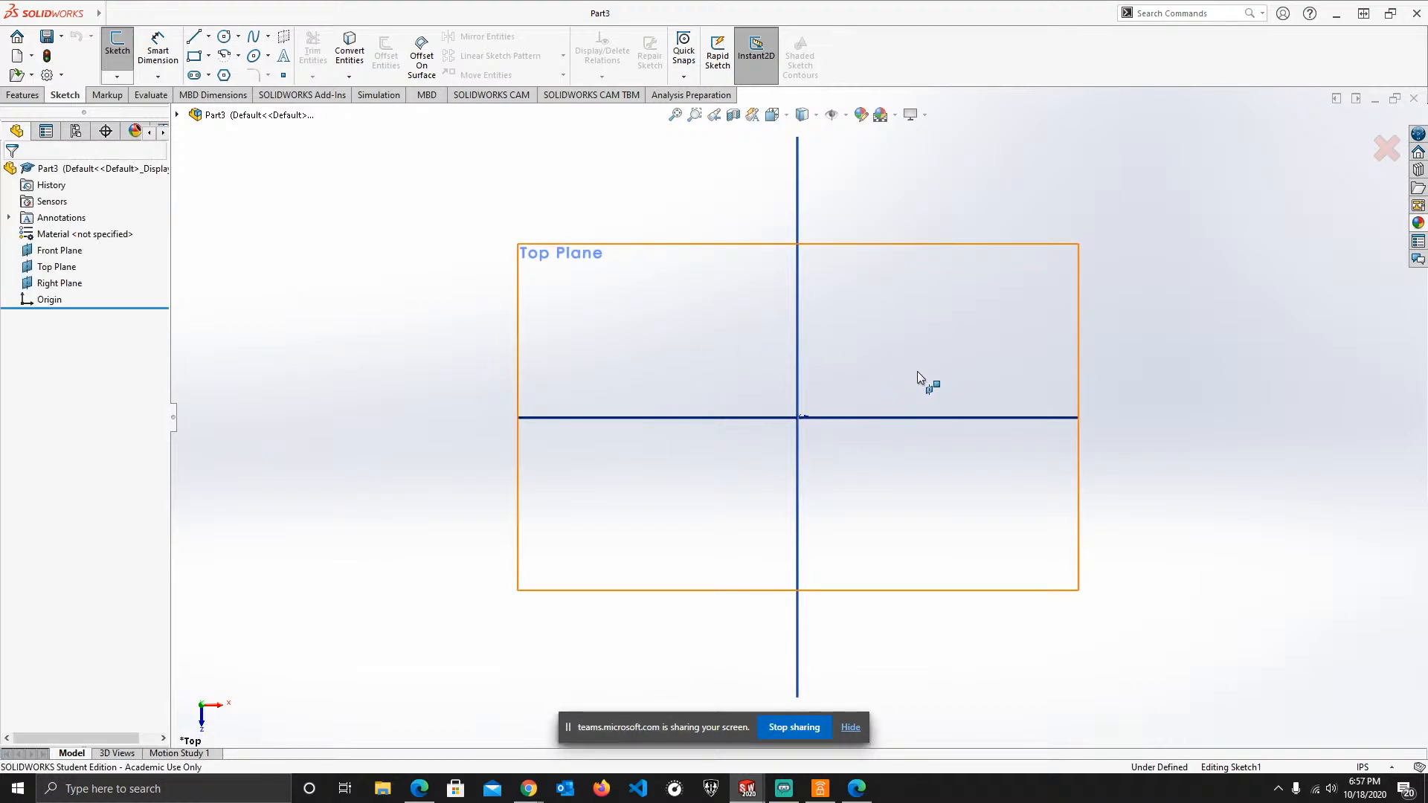
click(798, 417)
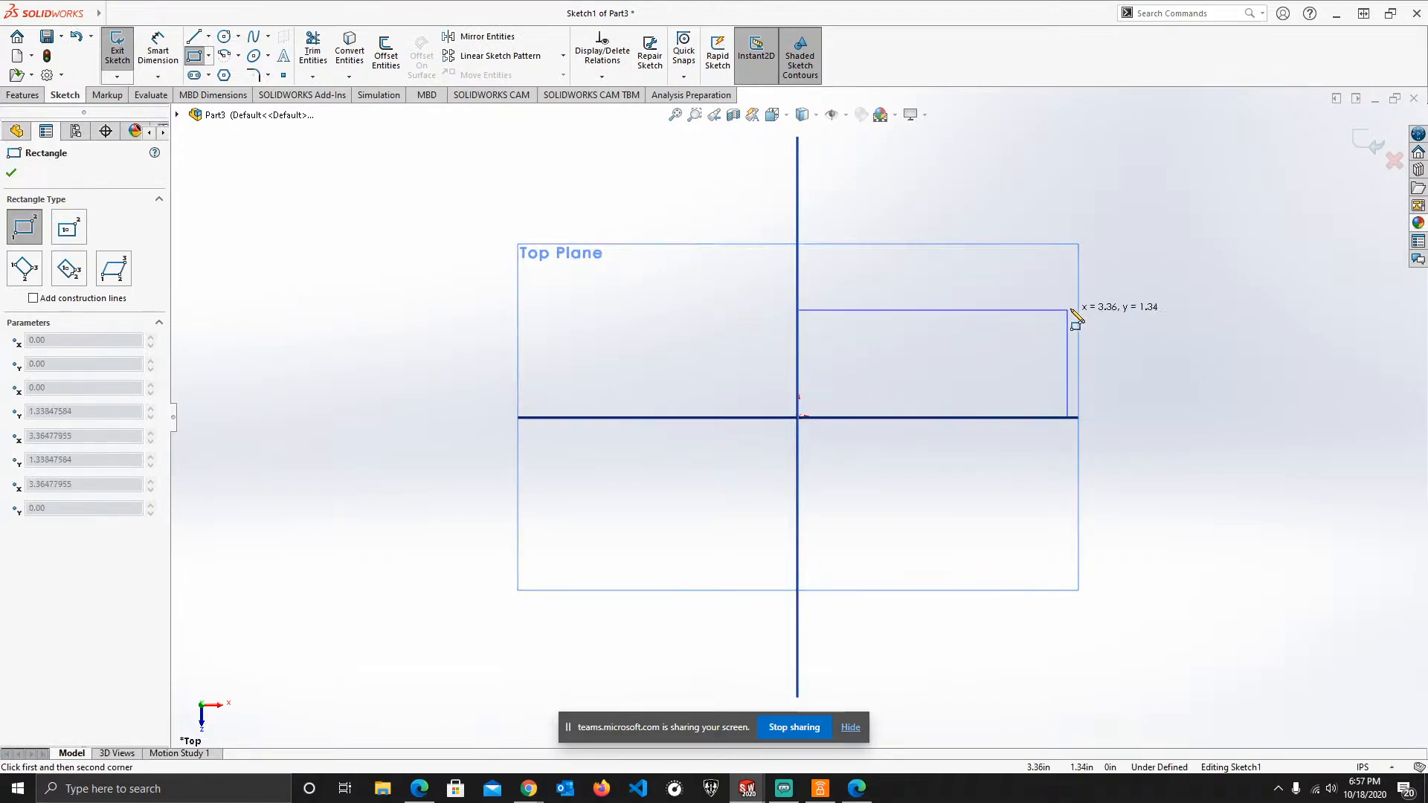
click(1276, 199)
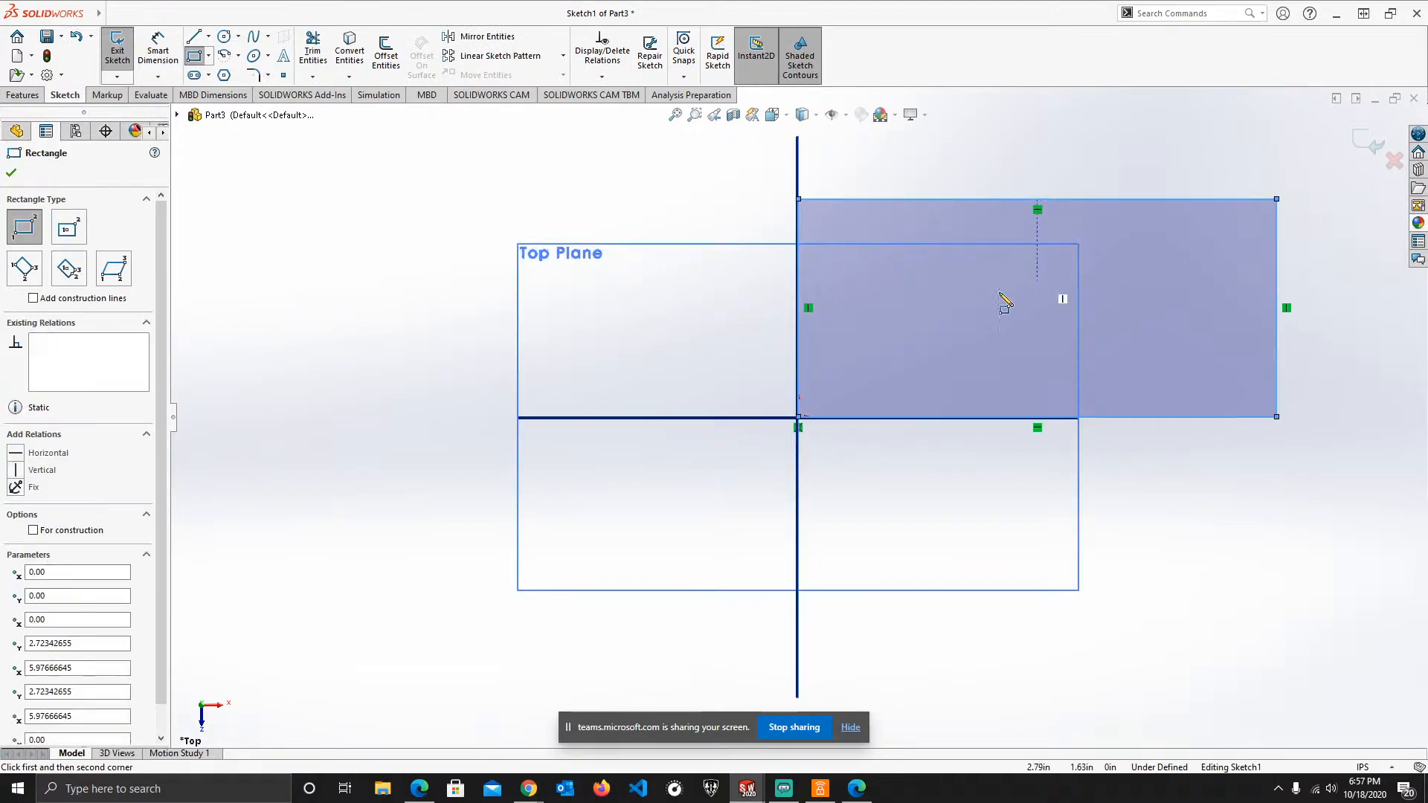
- Dimension the rectangle's lower horizontal side with Smart Dimension and set its length to 70 in
click(158, 50)
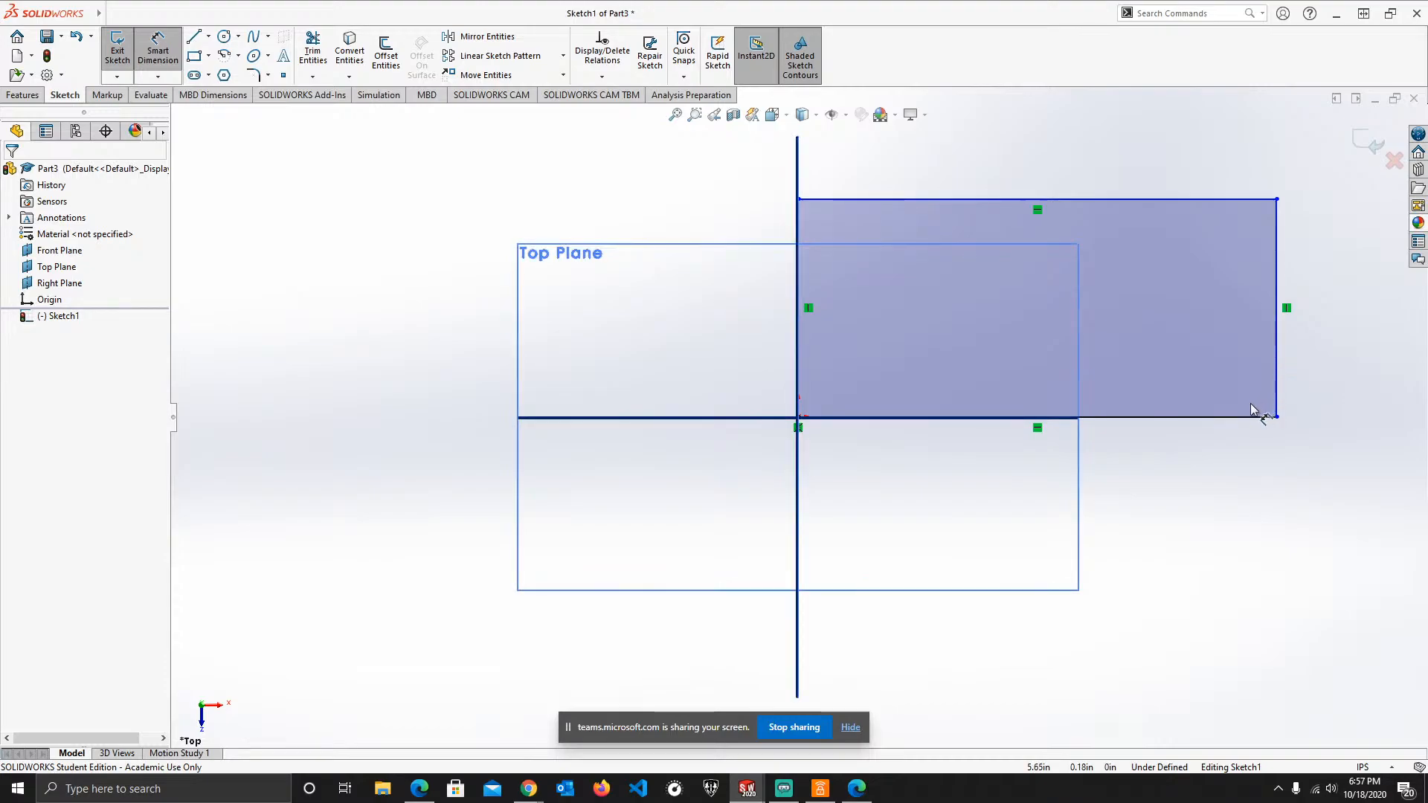
click(1216, 421)
click(1115, 476)
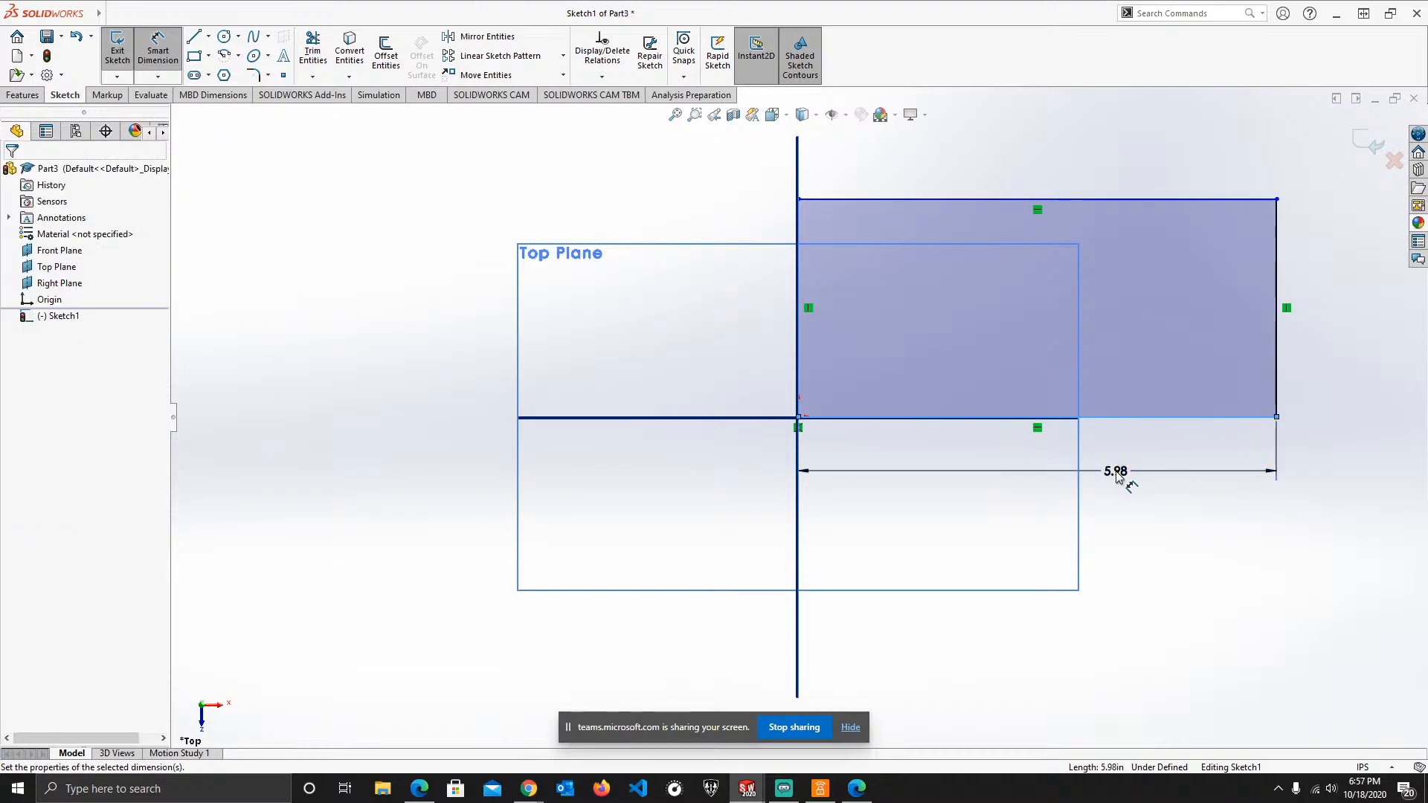
text(70)
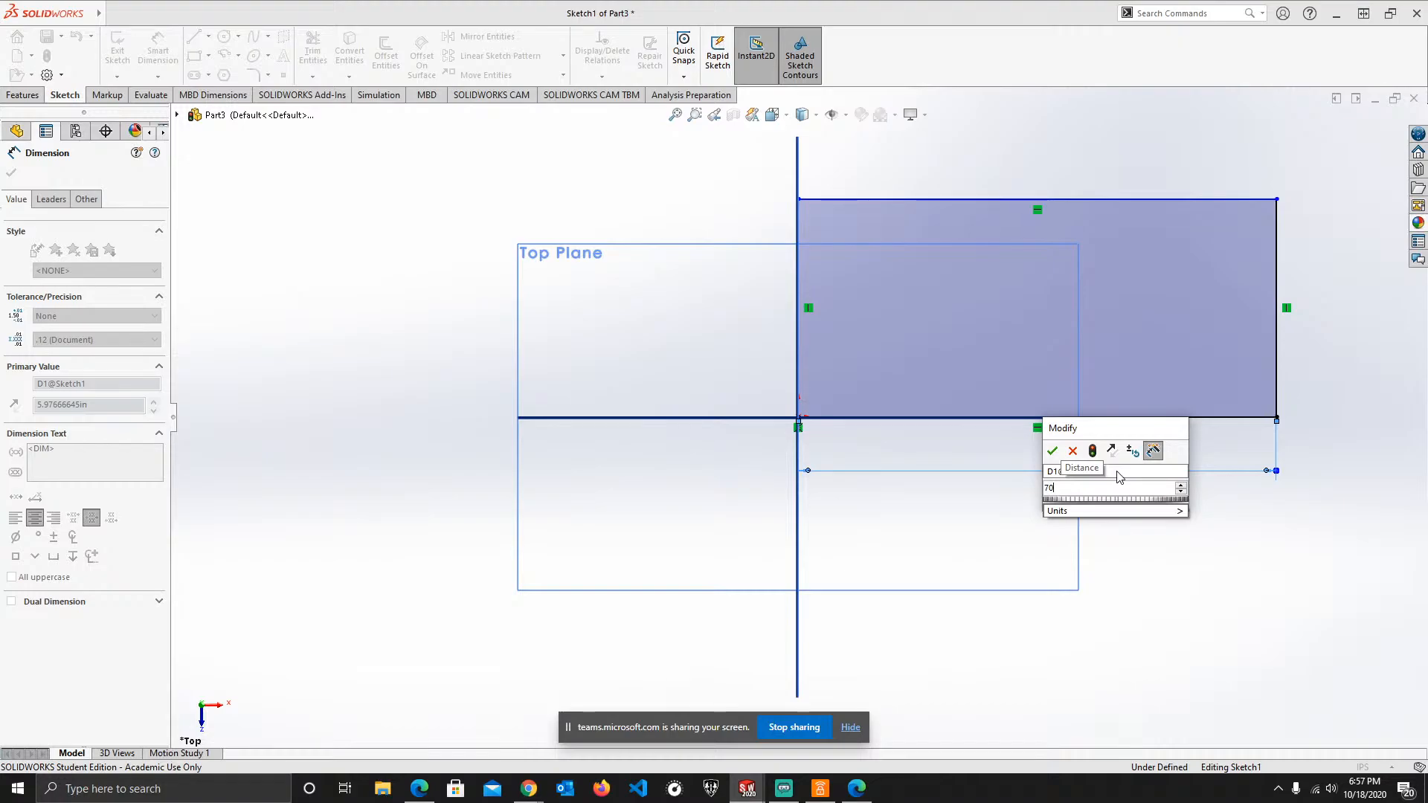
key(Return)
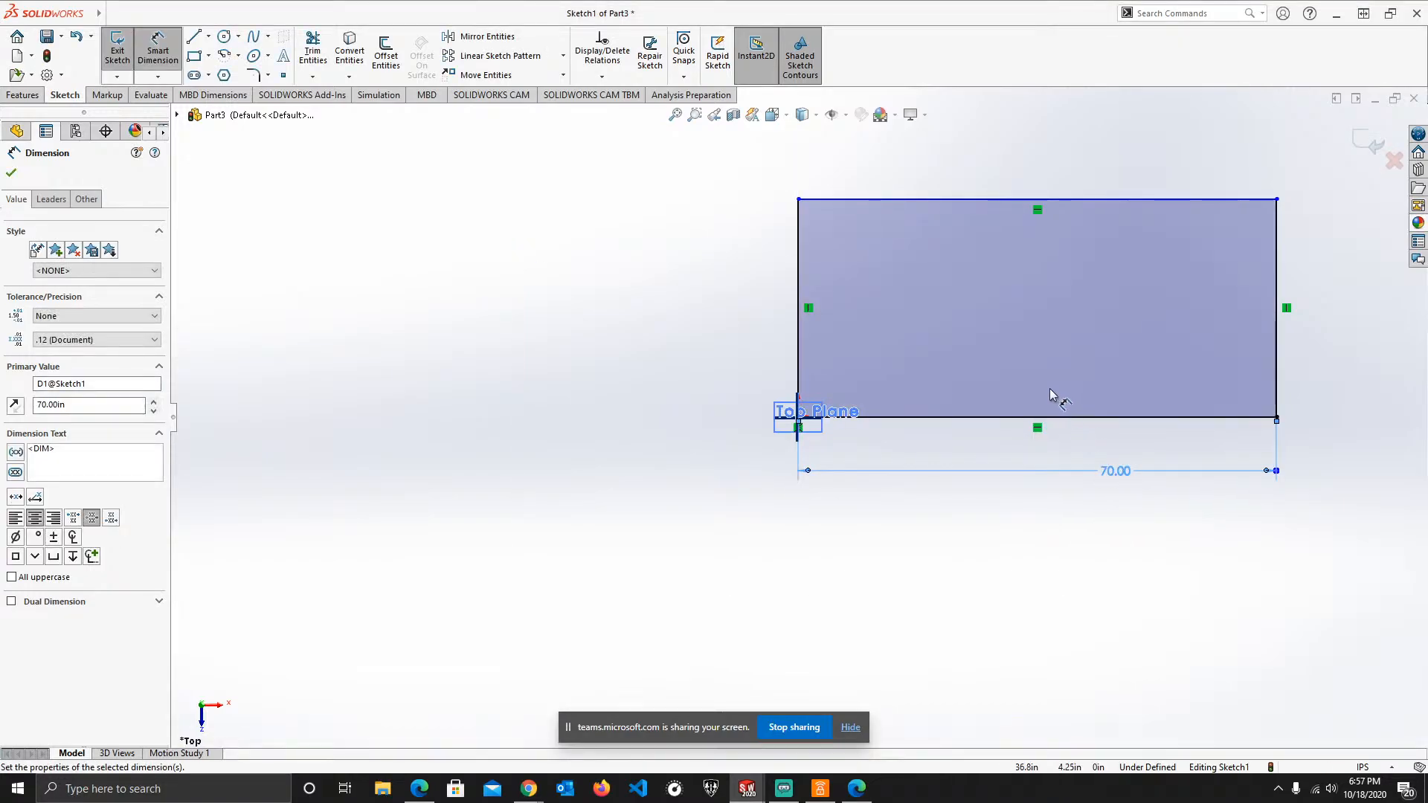
- Dimension the rectangle's vertical side through the origin, set it to 40 in, and finish dimensioning
click(796, 318)
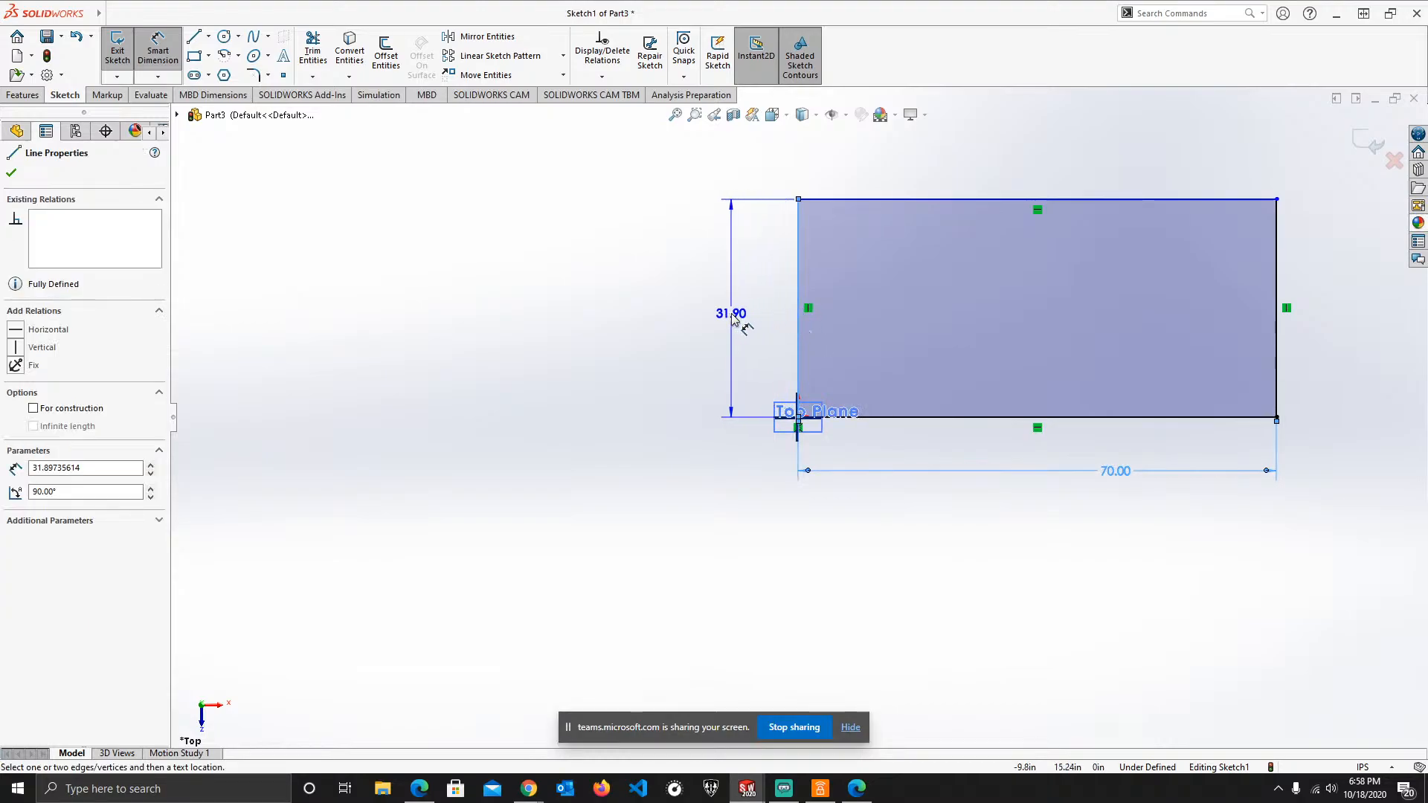
click(732, 313)
text(40)
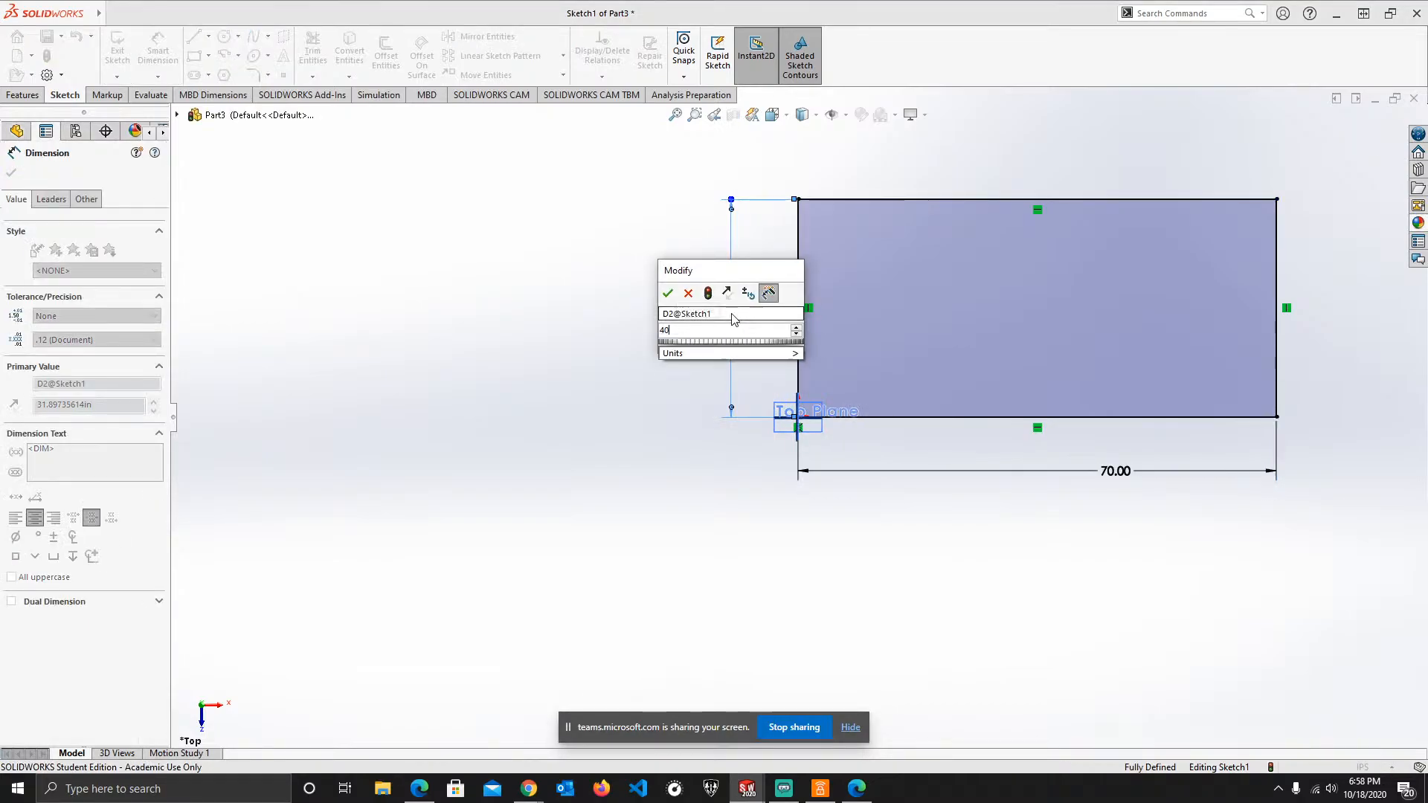
key(Return)
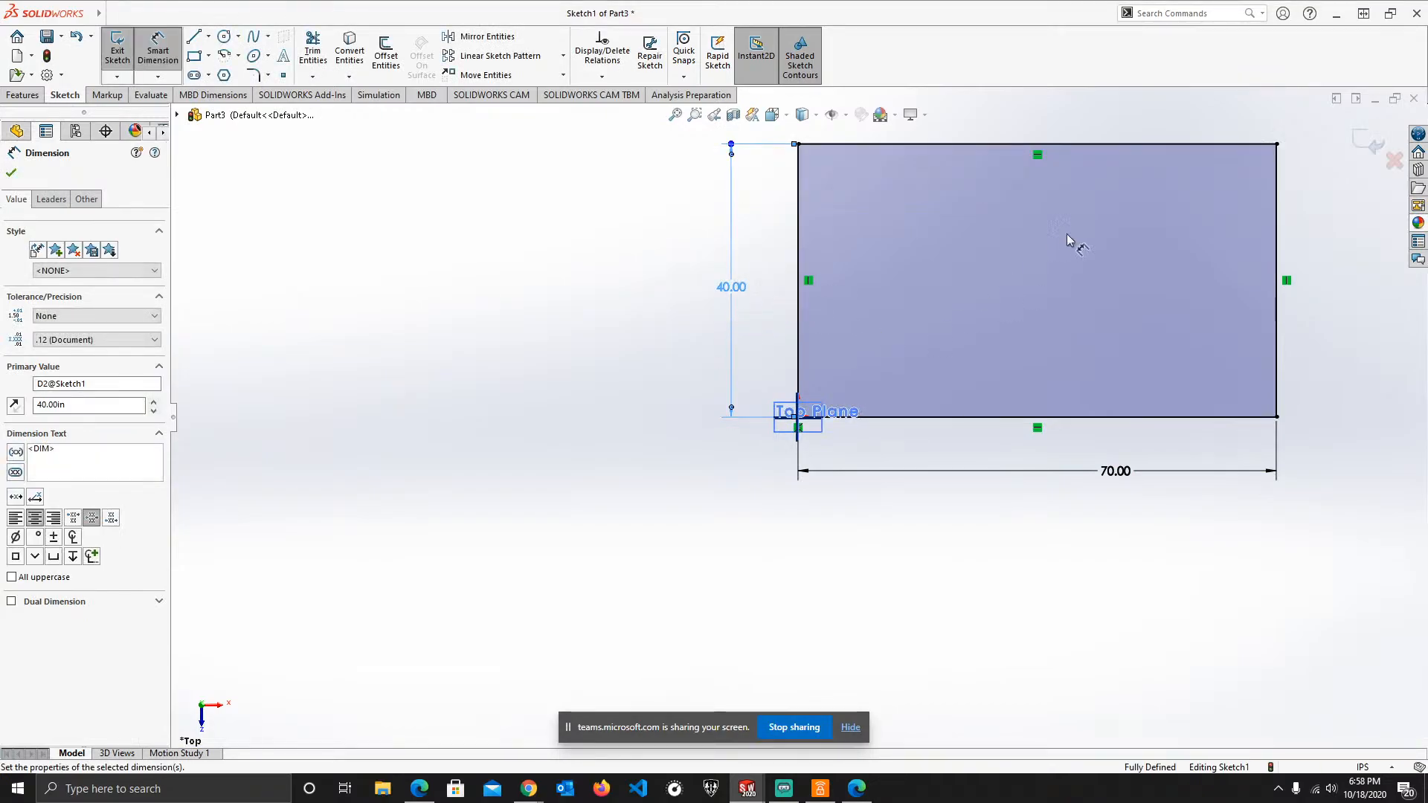
scroll(1135, 213, up, 1)
scroll(1134, 215, down, 2)
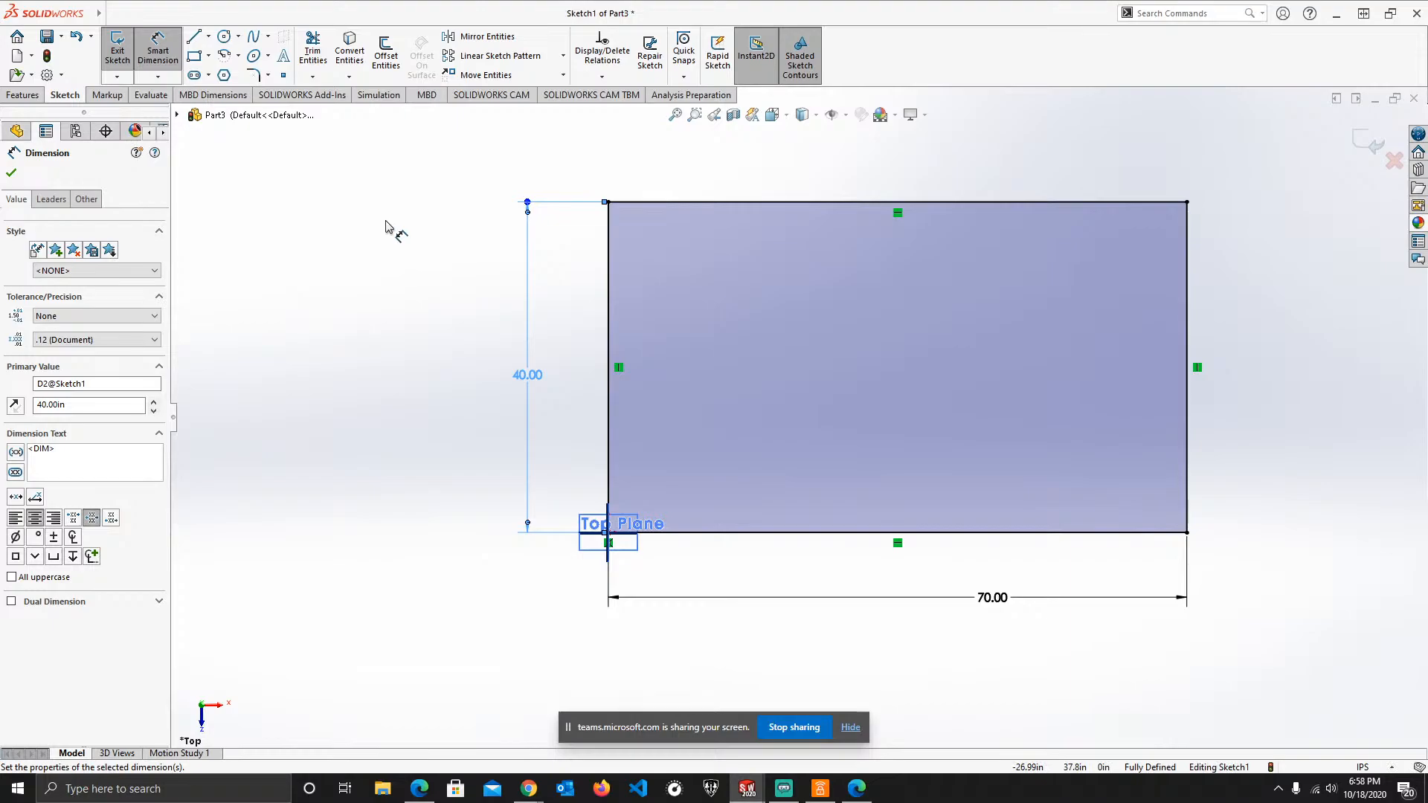
key(Escape)
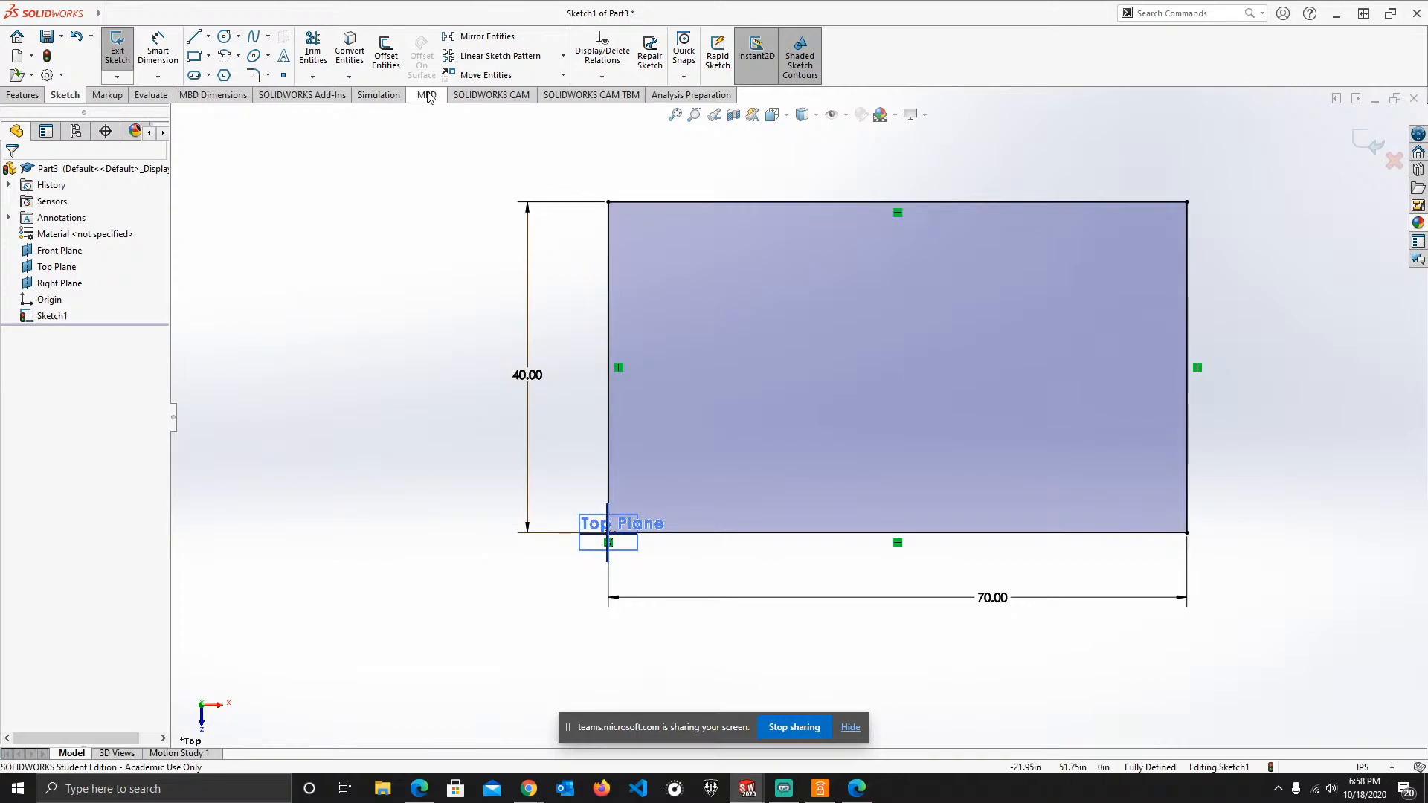
- Apply 10 in sketch fillets to the rectangle's two corners on the vertical side opposite the origin
click(253, 75)
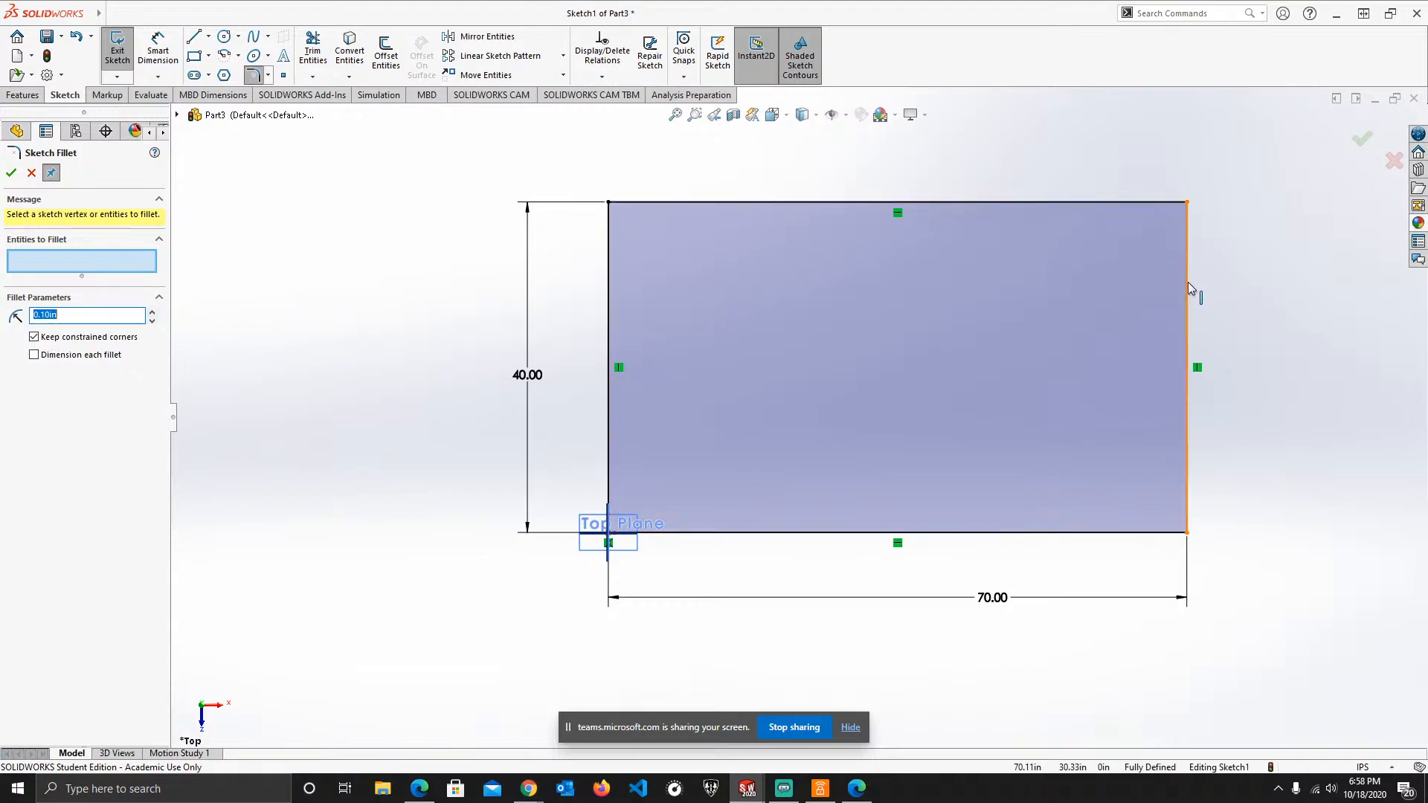
scroll(1188, 202, down, 3)
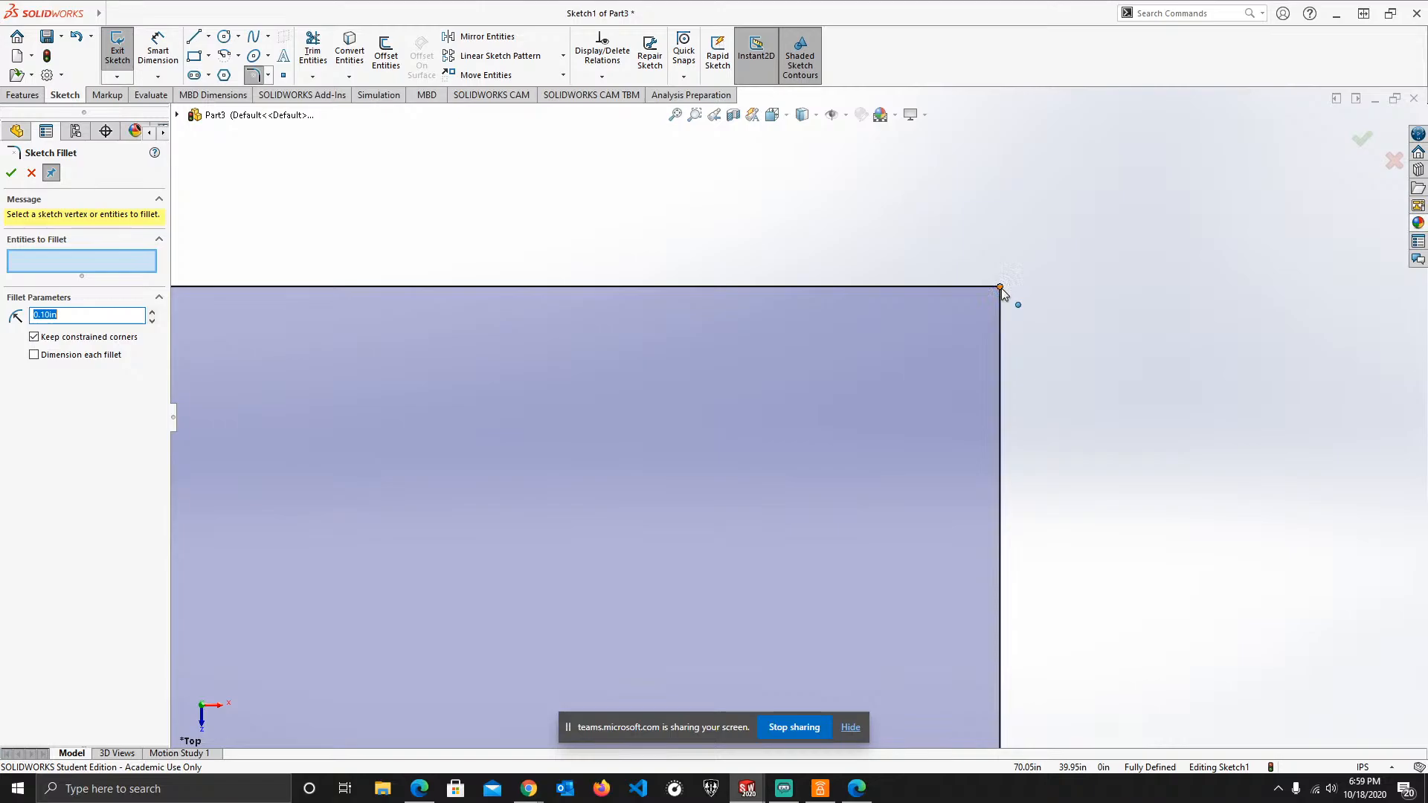
click(1000, 287)
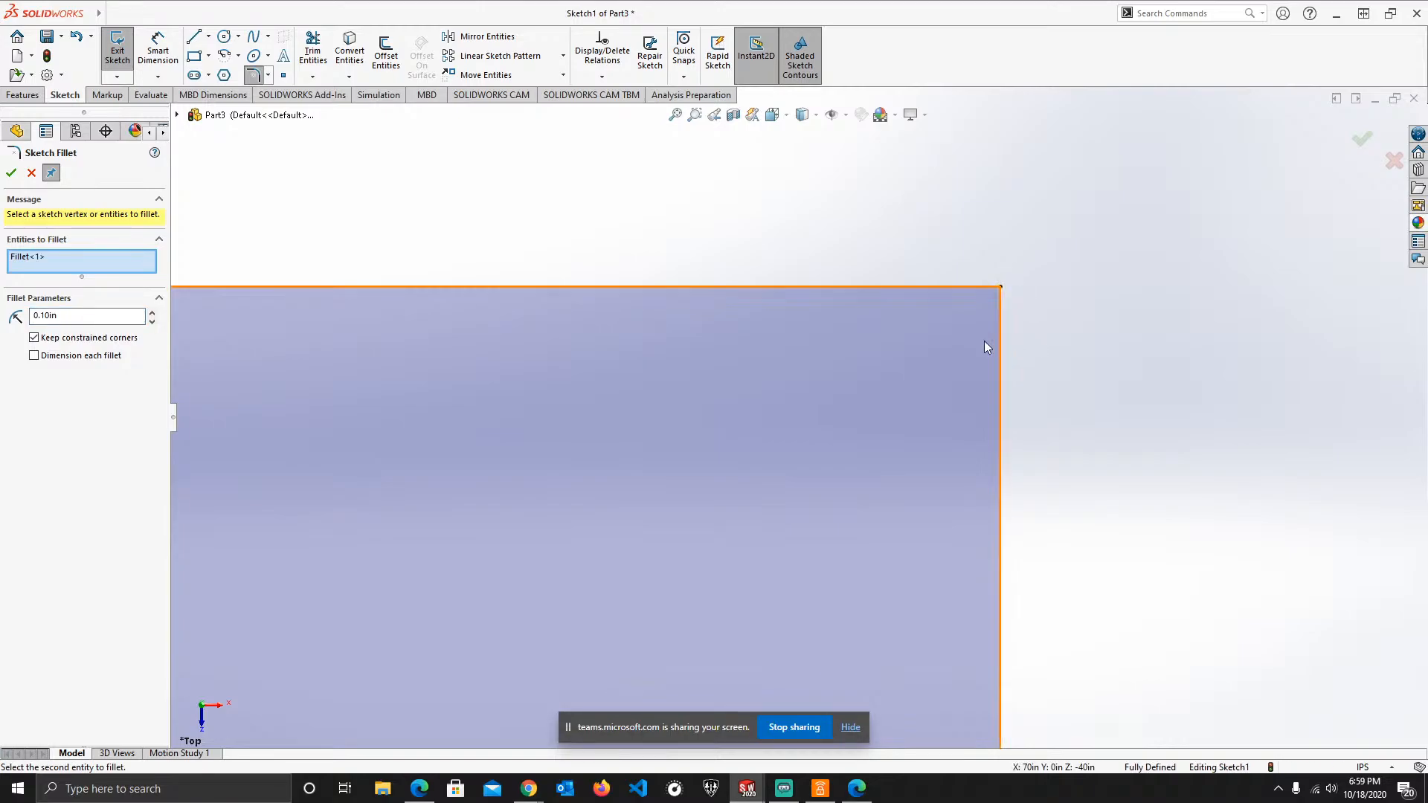
double_click(106, 313)
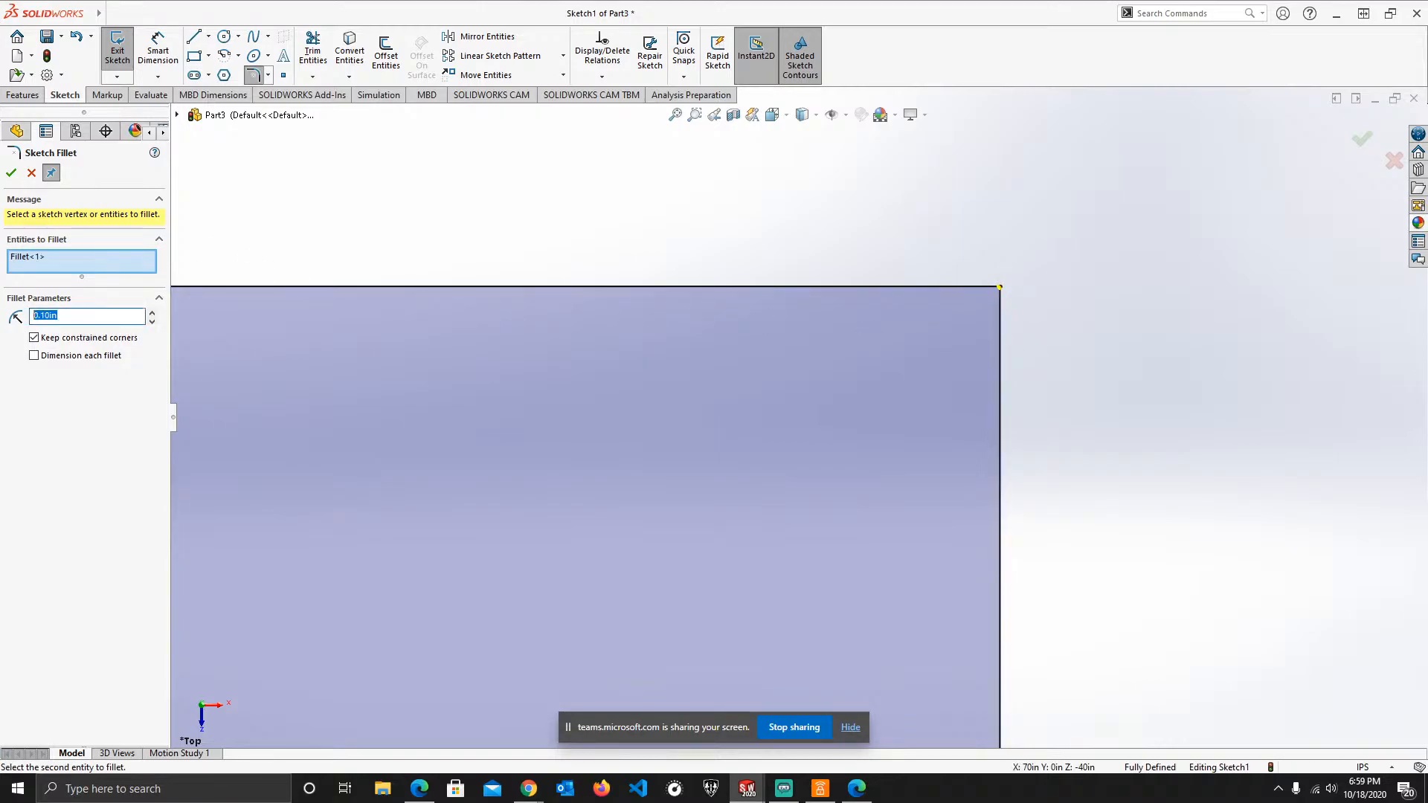
text(10)
key(Return)
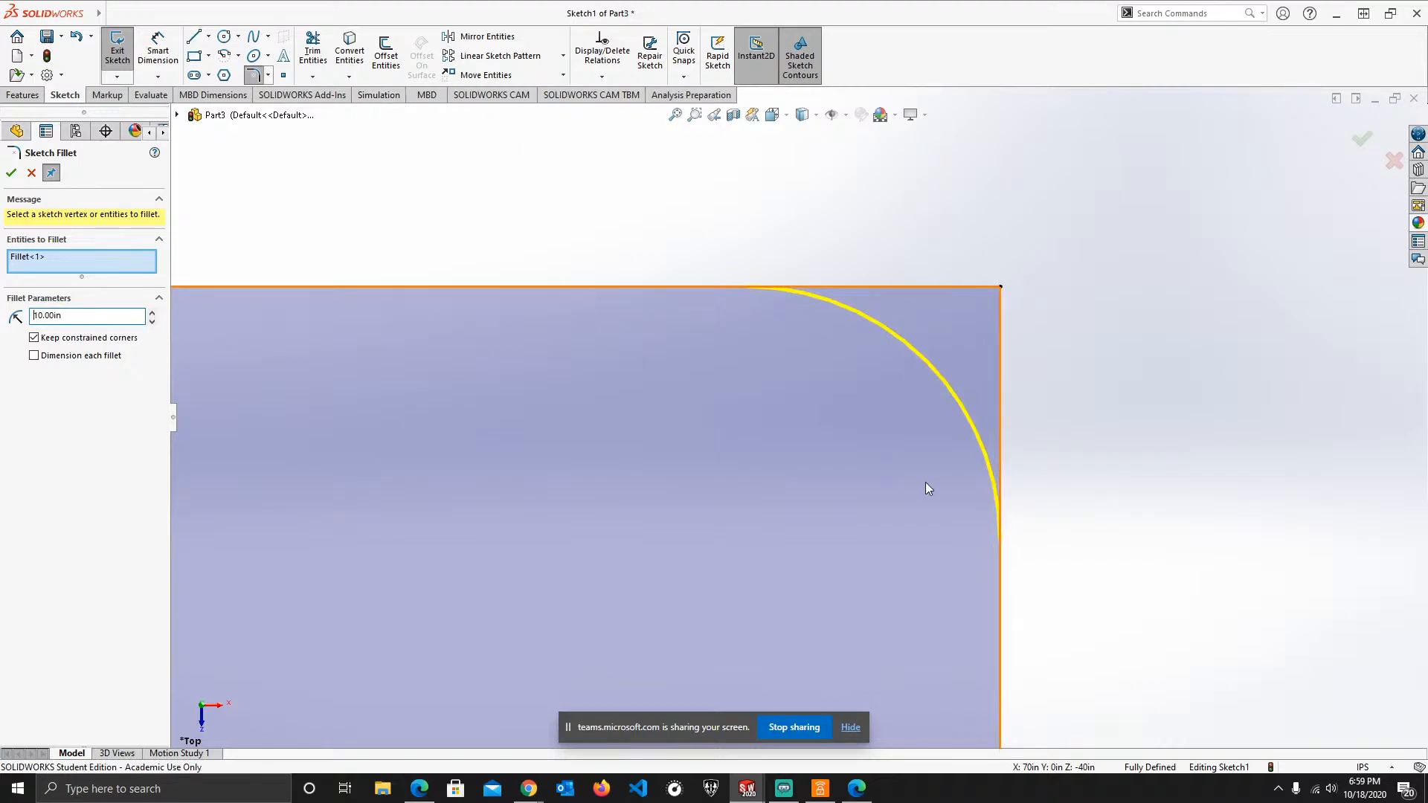
scroll(927, 519, up, 4)
scroll(765, 568, up, 5)
scroll(824, 490, down, 5)
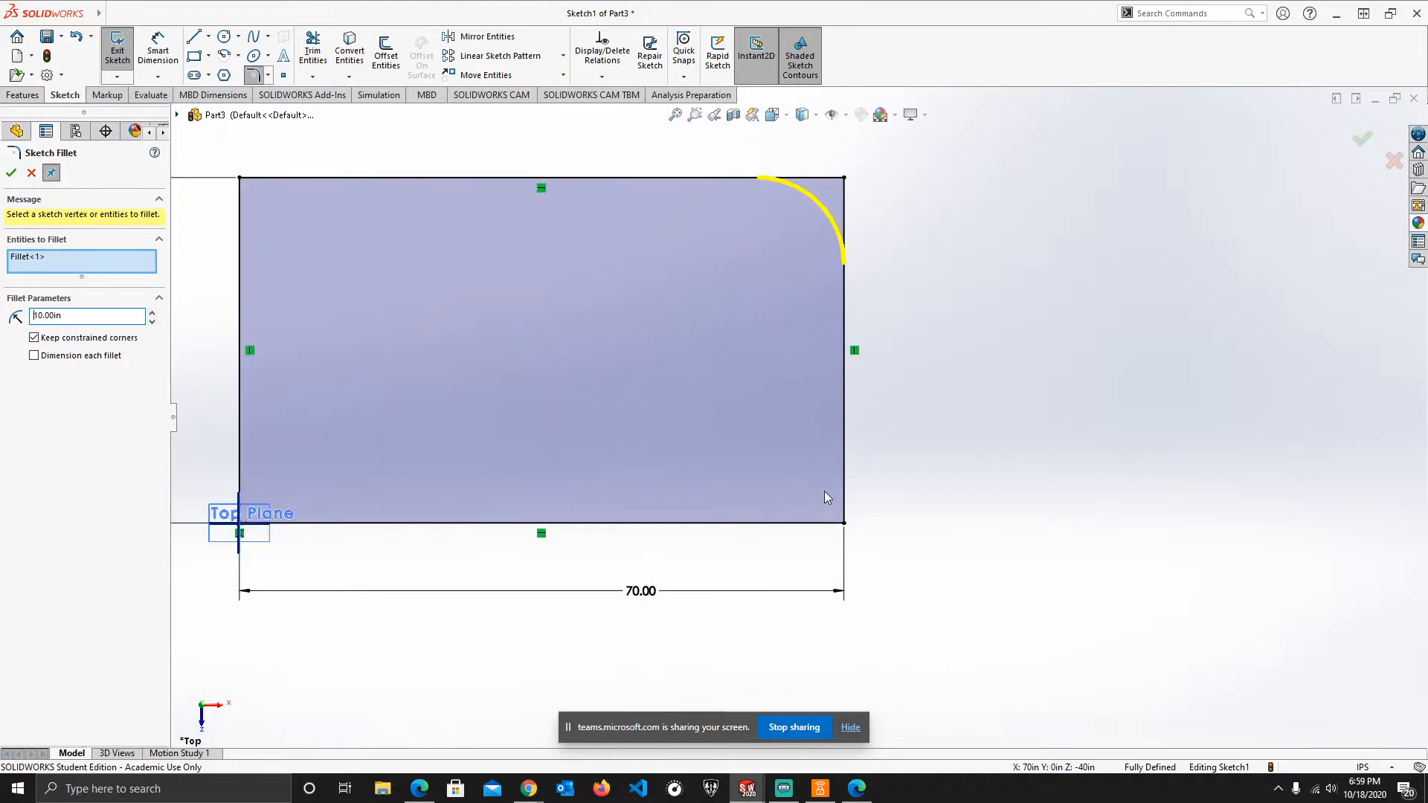
click(851, 531)
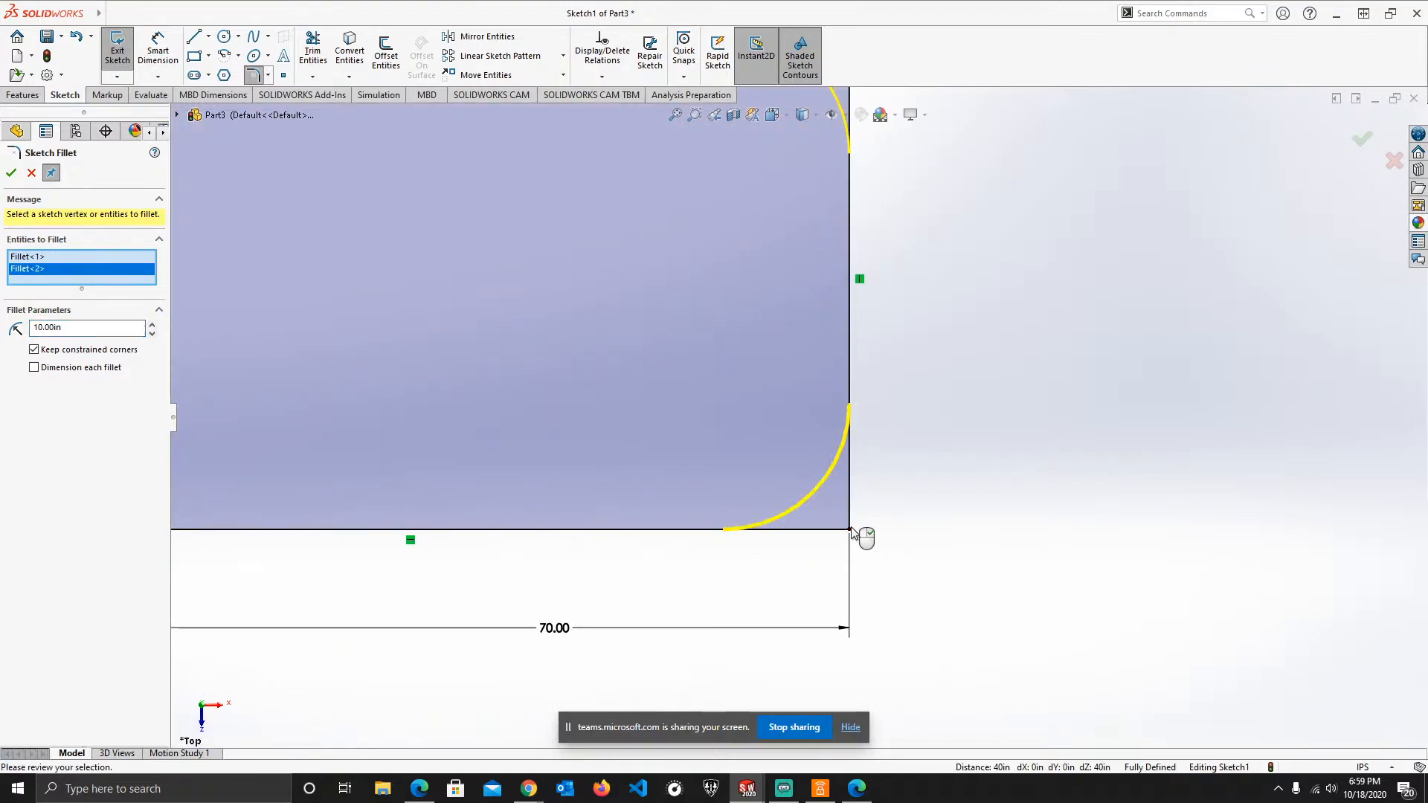
scroll(676, 345, up, 3)
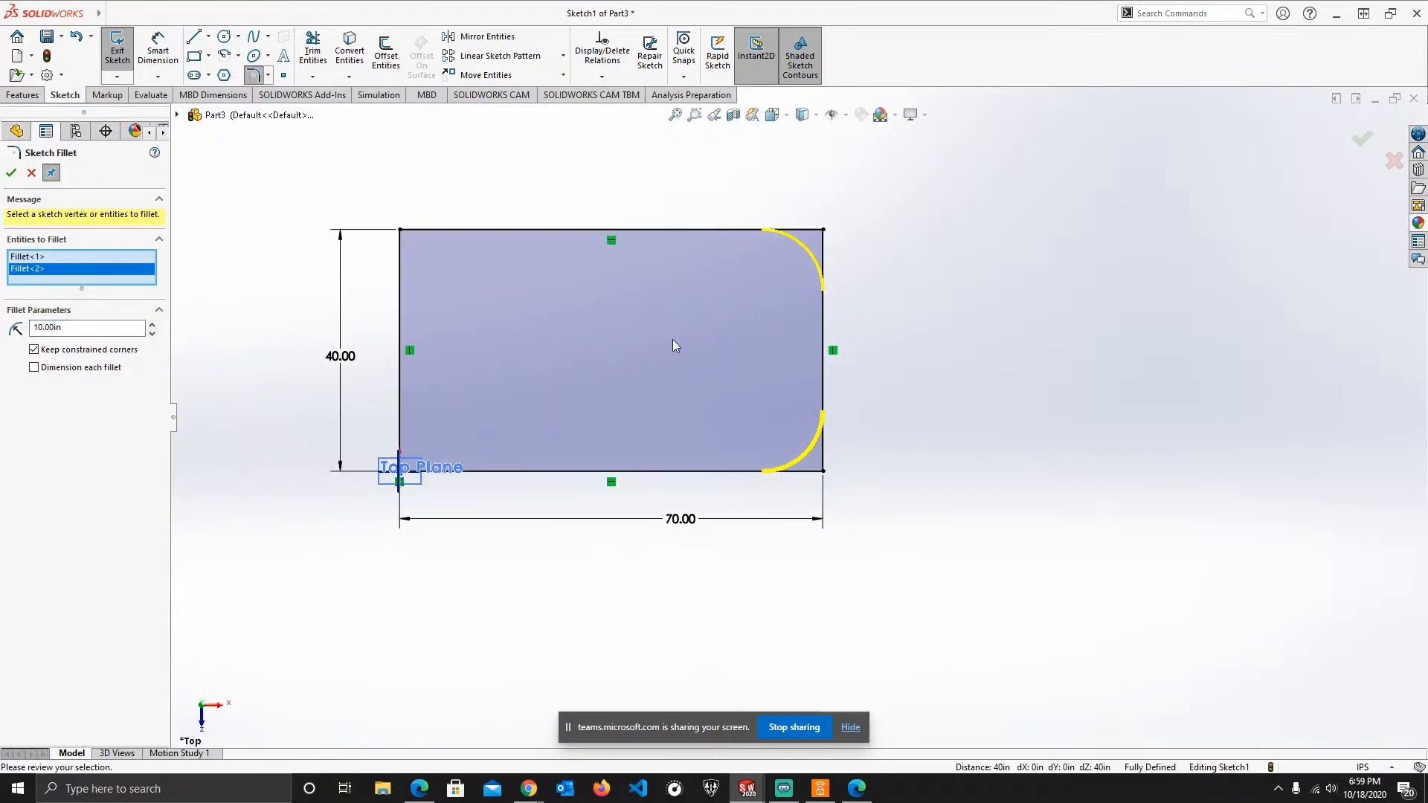
click(11, 173)
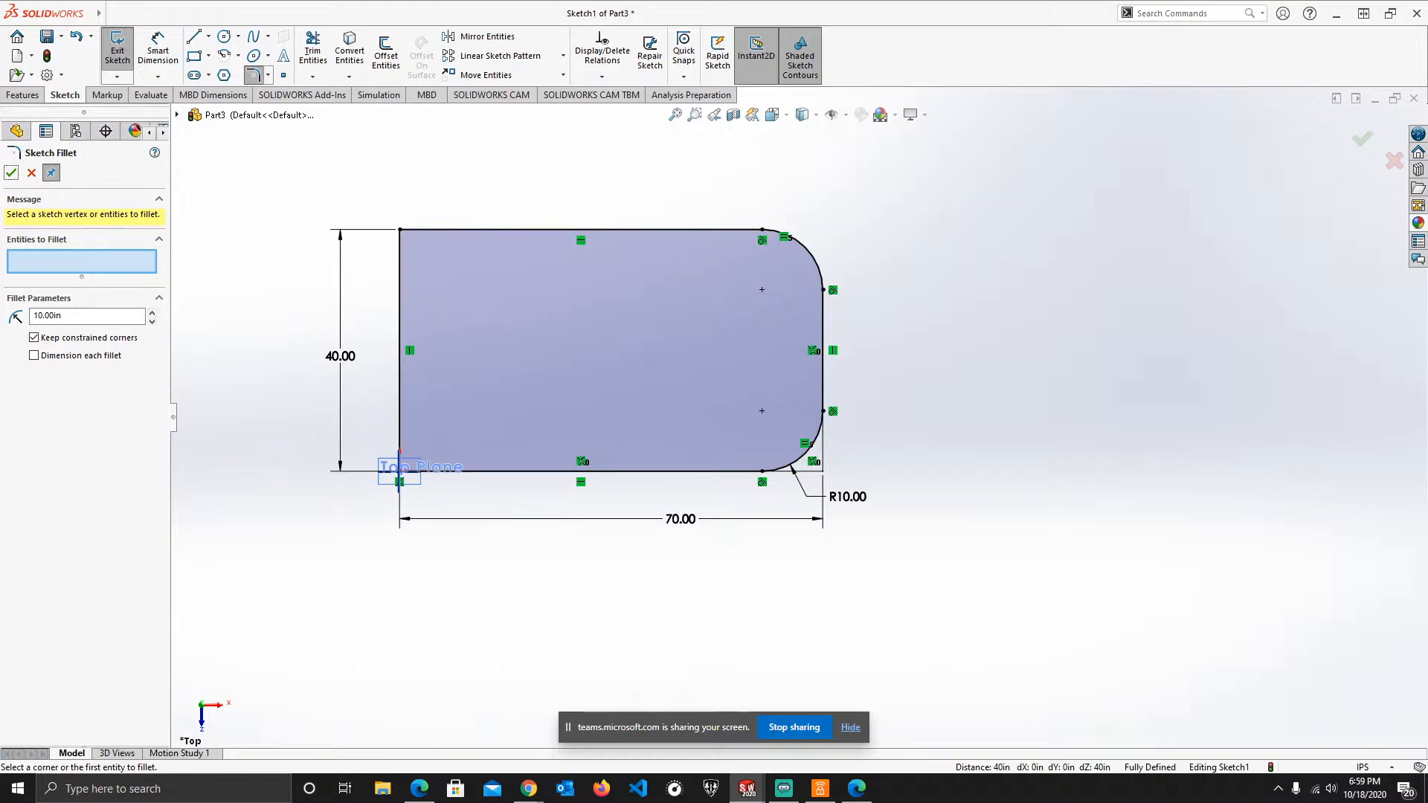
- Sketch a circle with a radius of about 12.38 in inside the filleted rectangle, centred about 43.9 in from the origin's vertical side
click(223, 39)
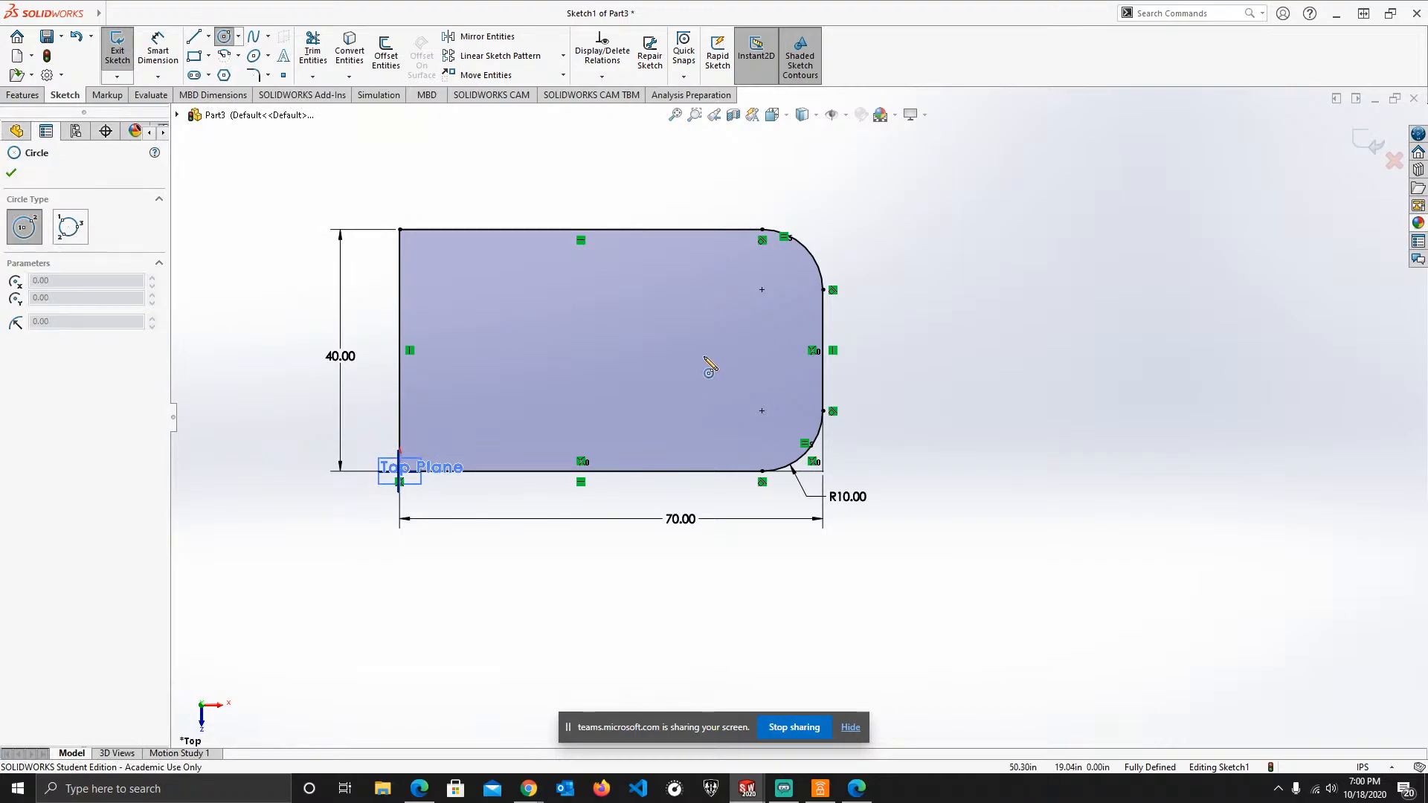
click(665, 345)
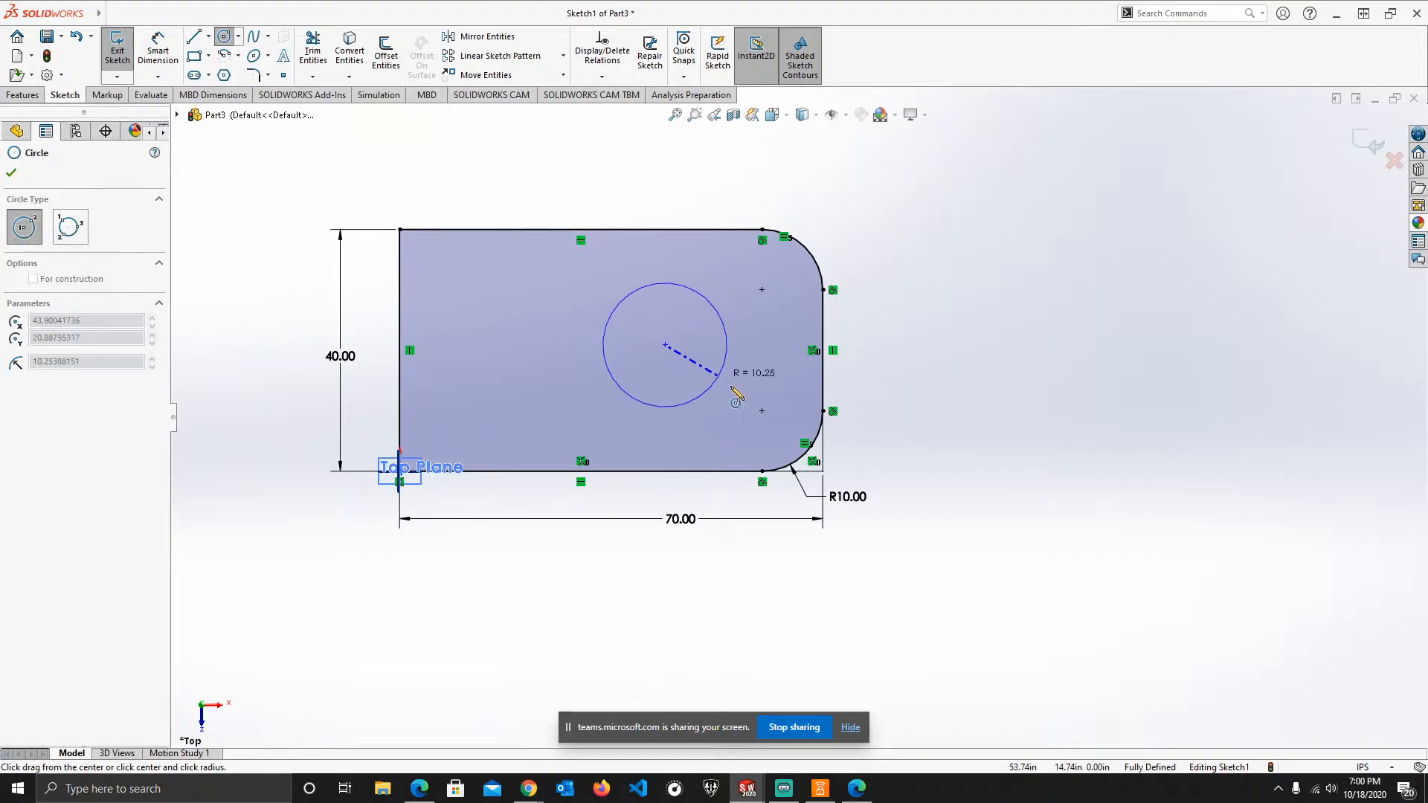
click(733, 380)
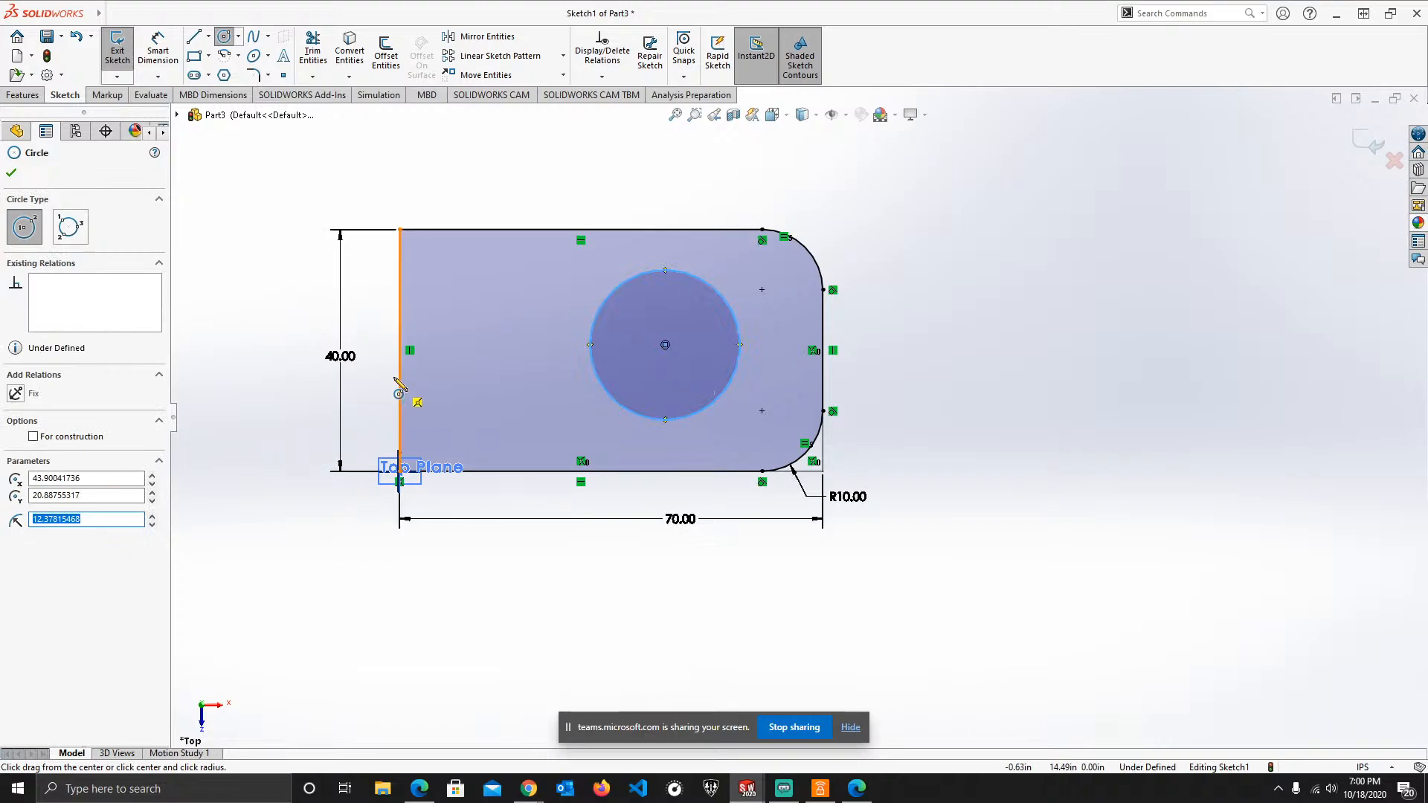
- Dimension the circle's centre from the vertical side through the origin with Smart Dimension and set the distance to 50 in
click(158, 51)
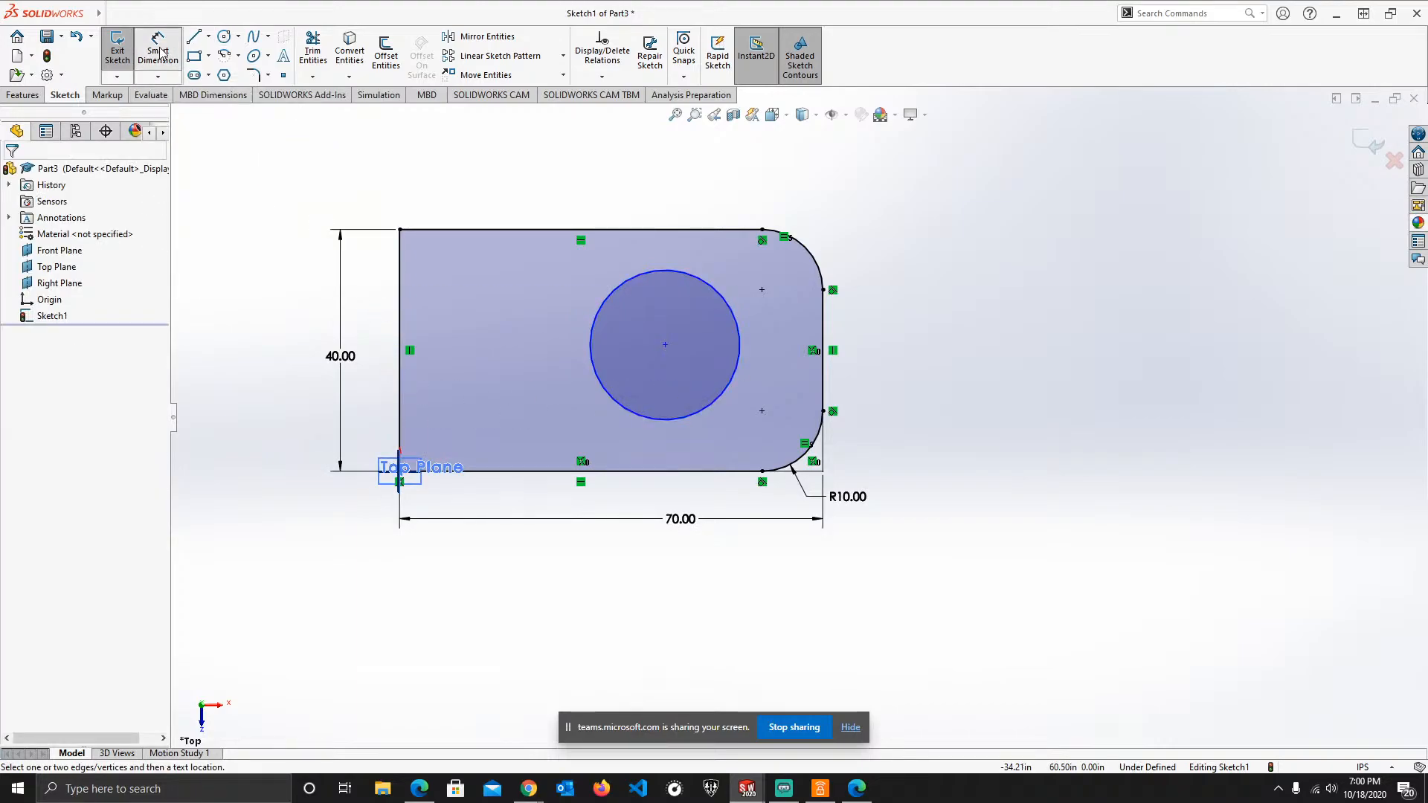
click(665, 346)
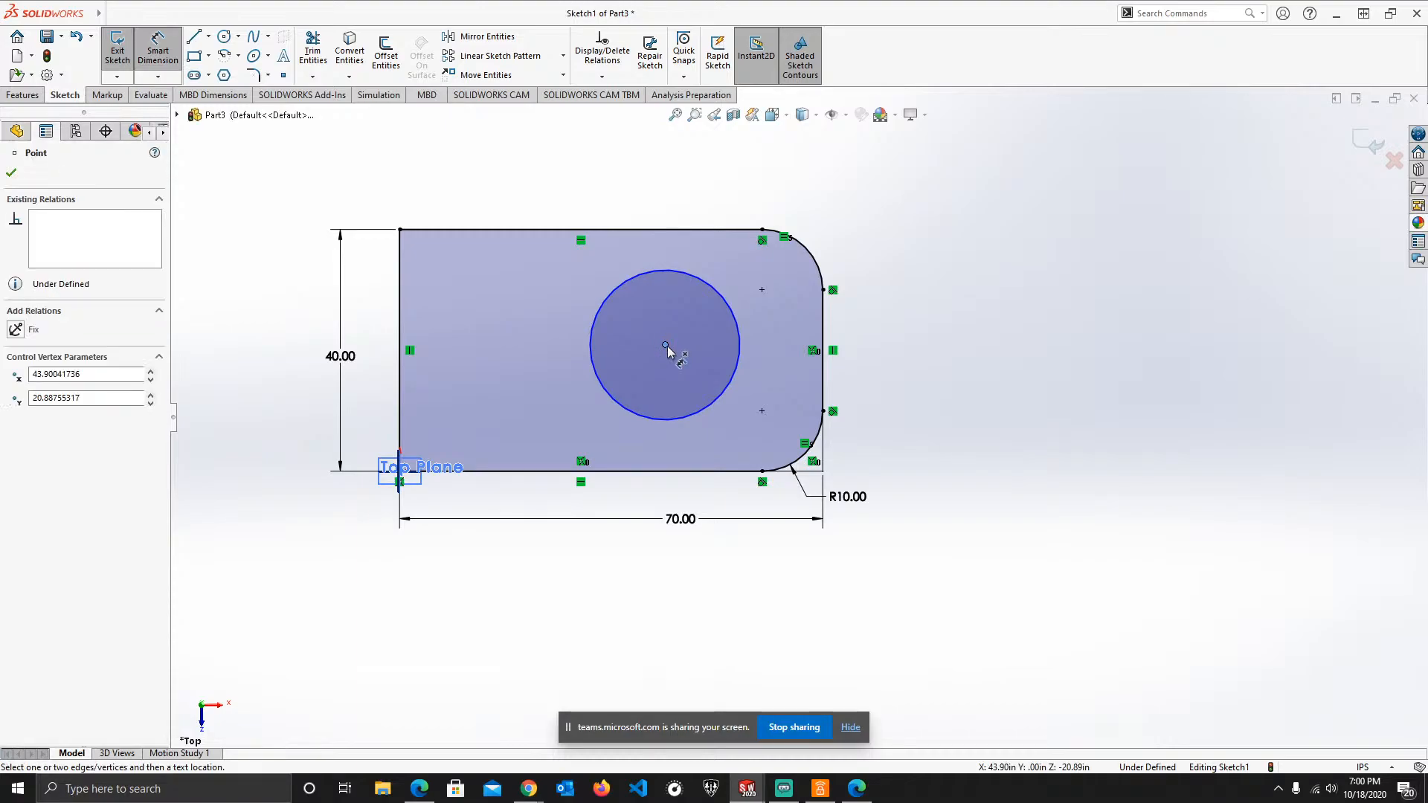
click(401, 333)
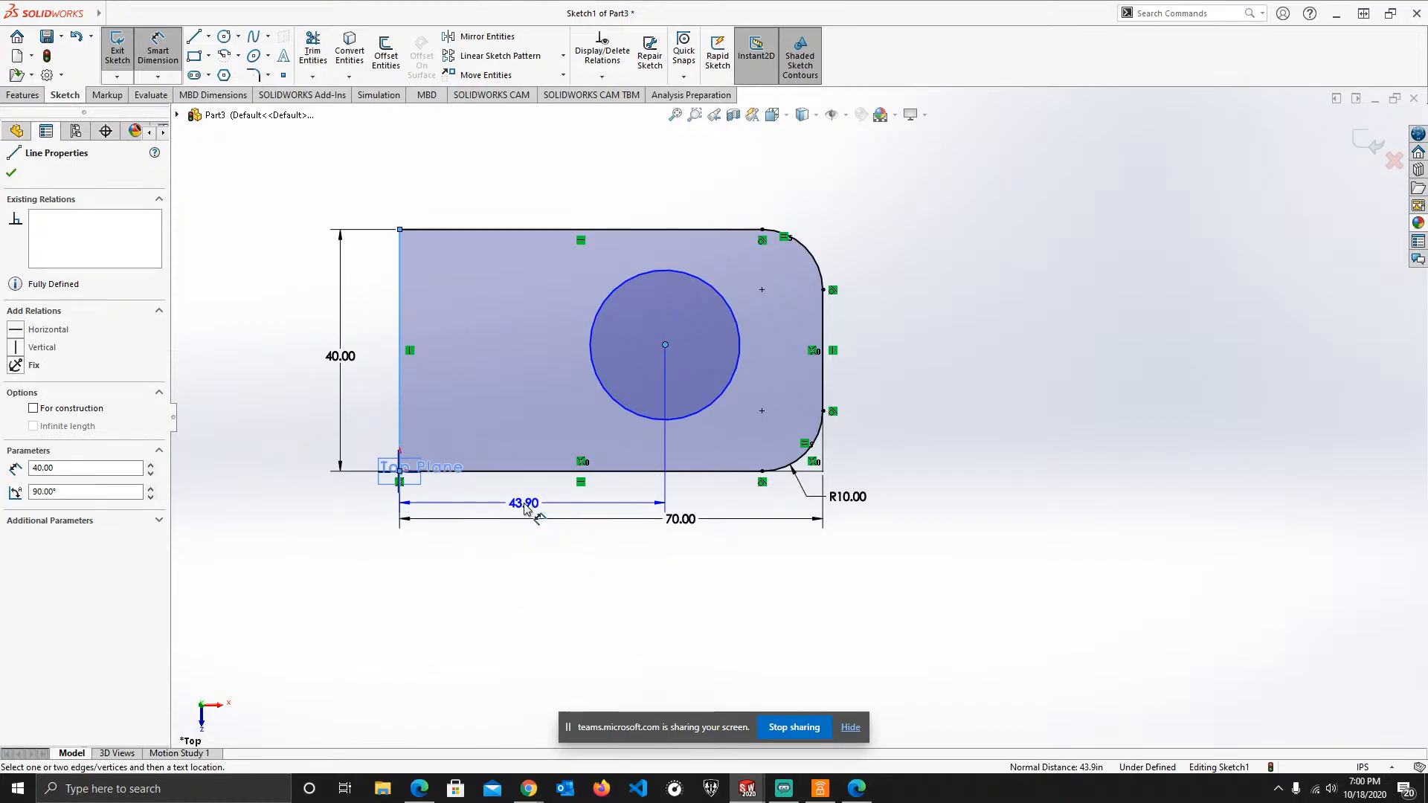
click(524, 508)
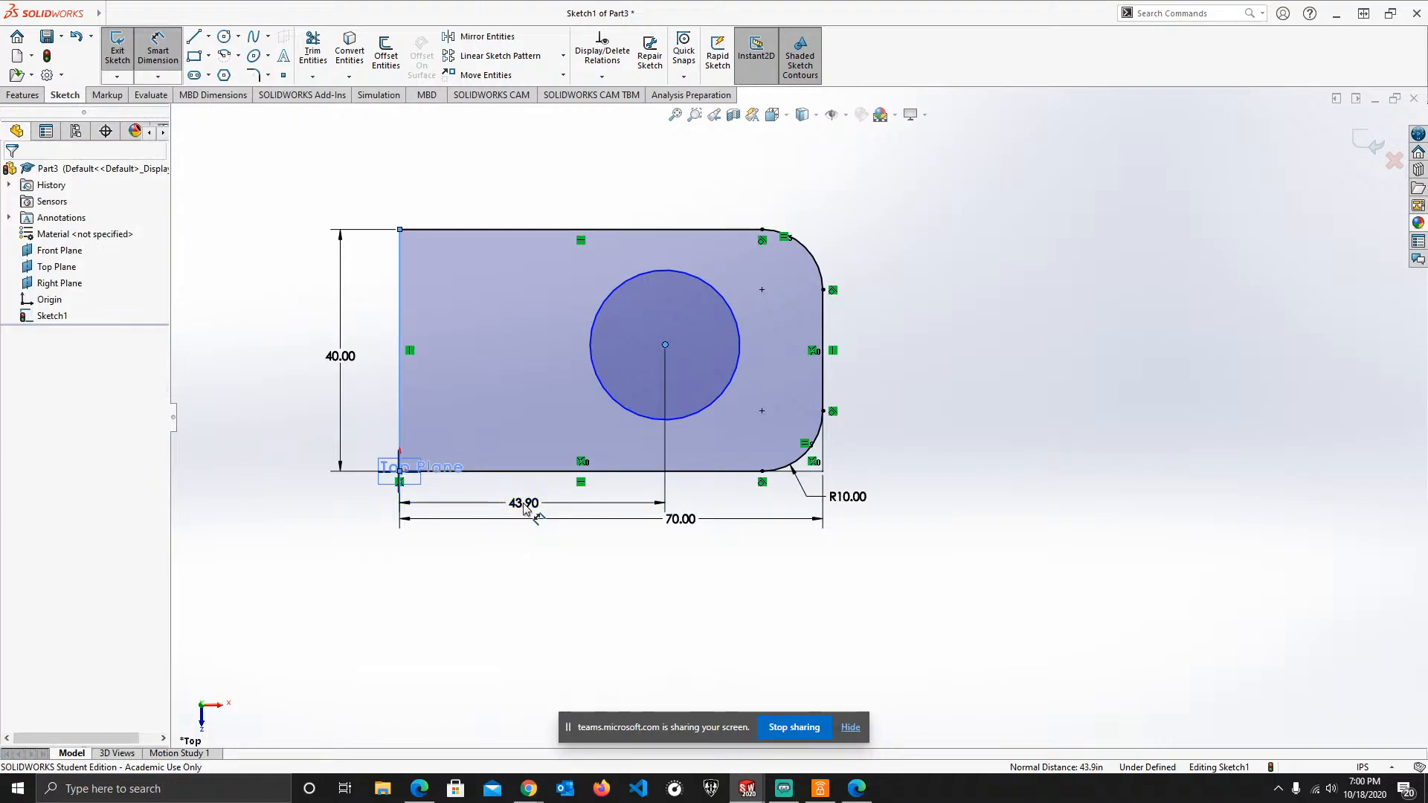
text(50)
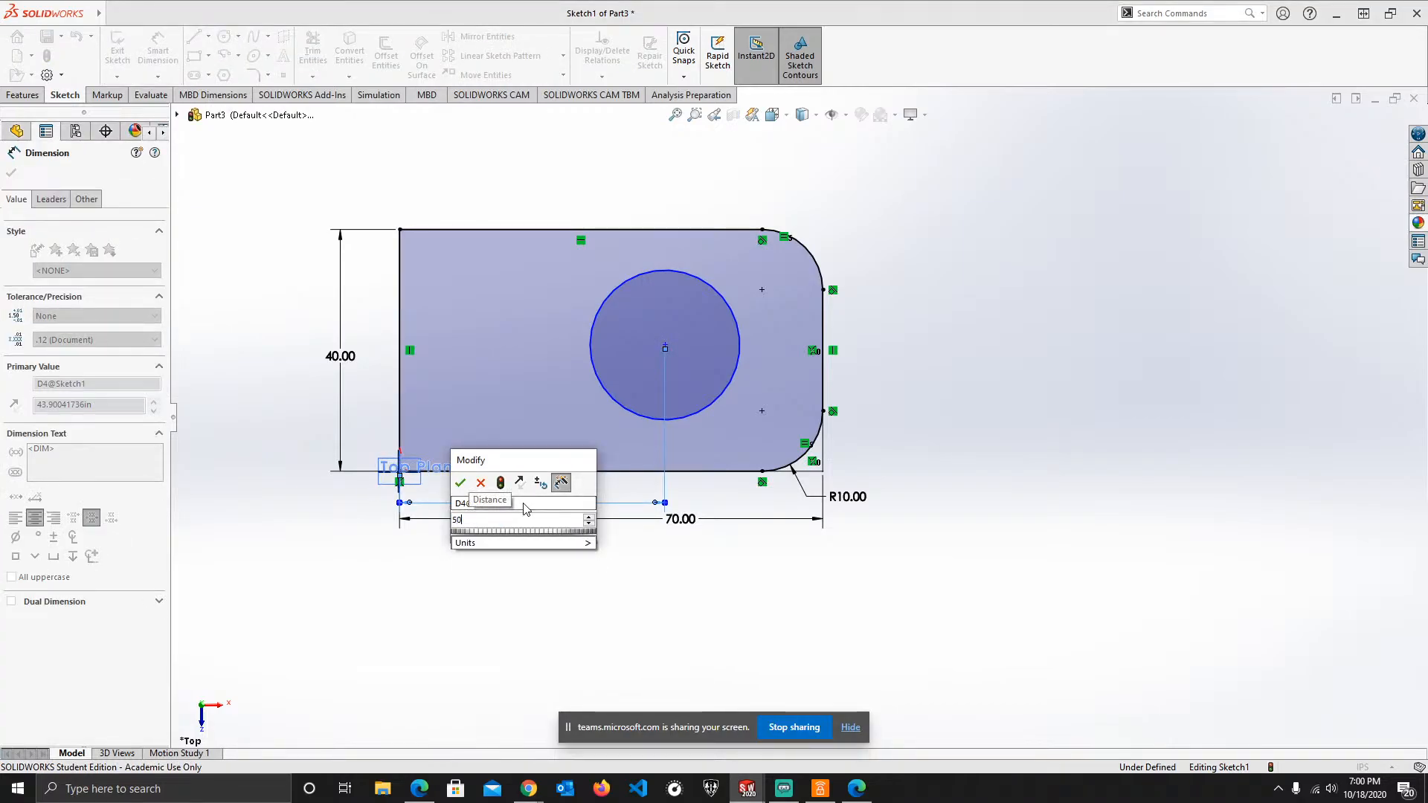
key(Return)
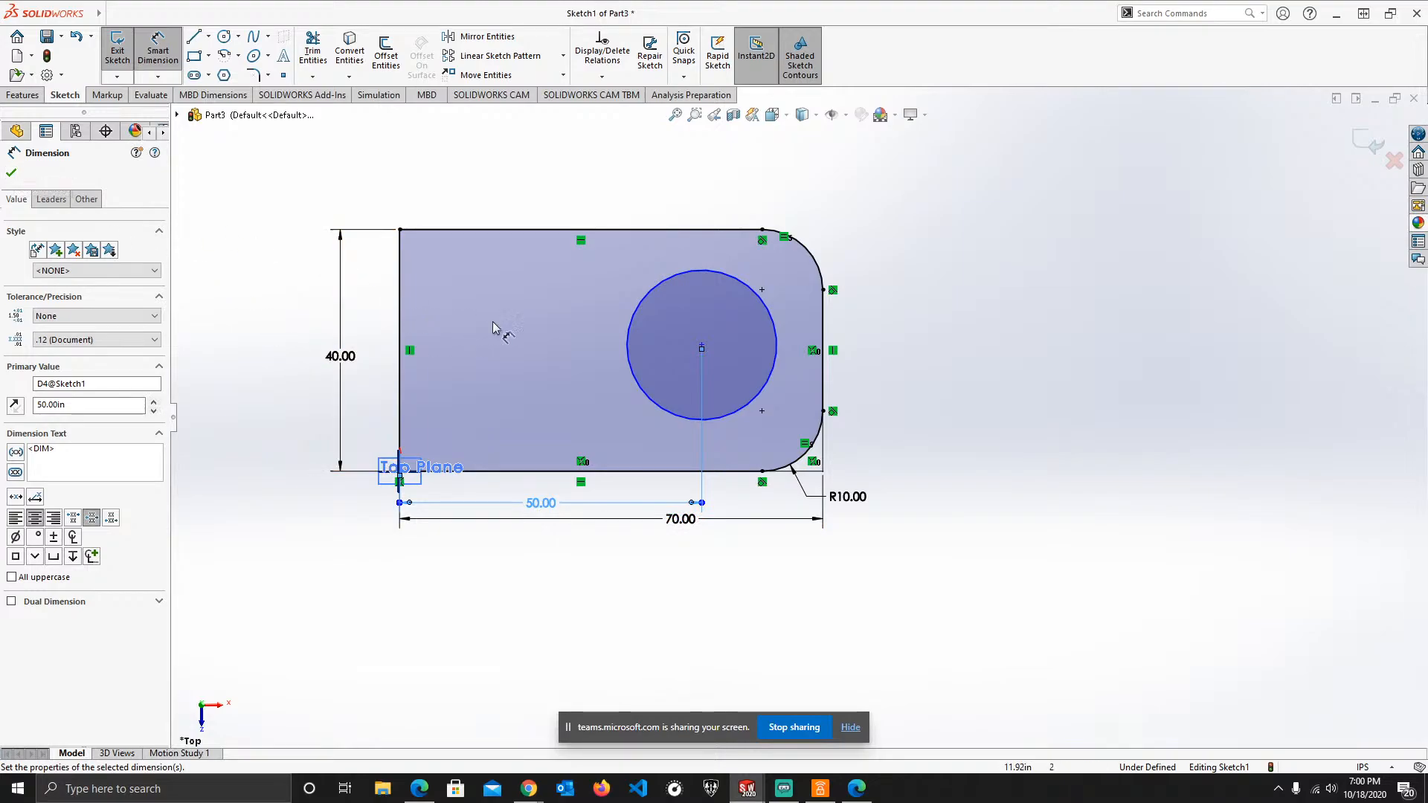
- Dimension the circle's diameter, set it to 20 in, and finish dimensioning
click(744, 282)
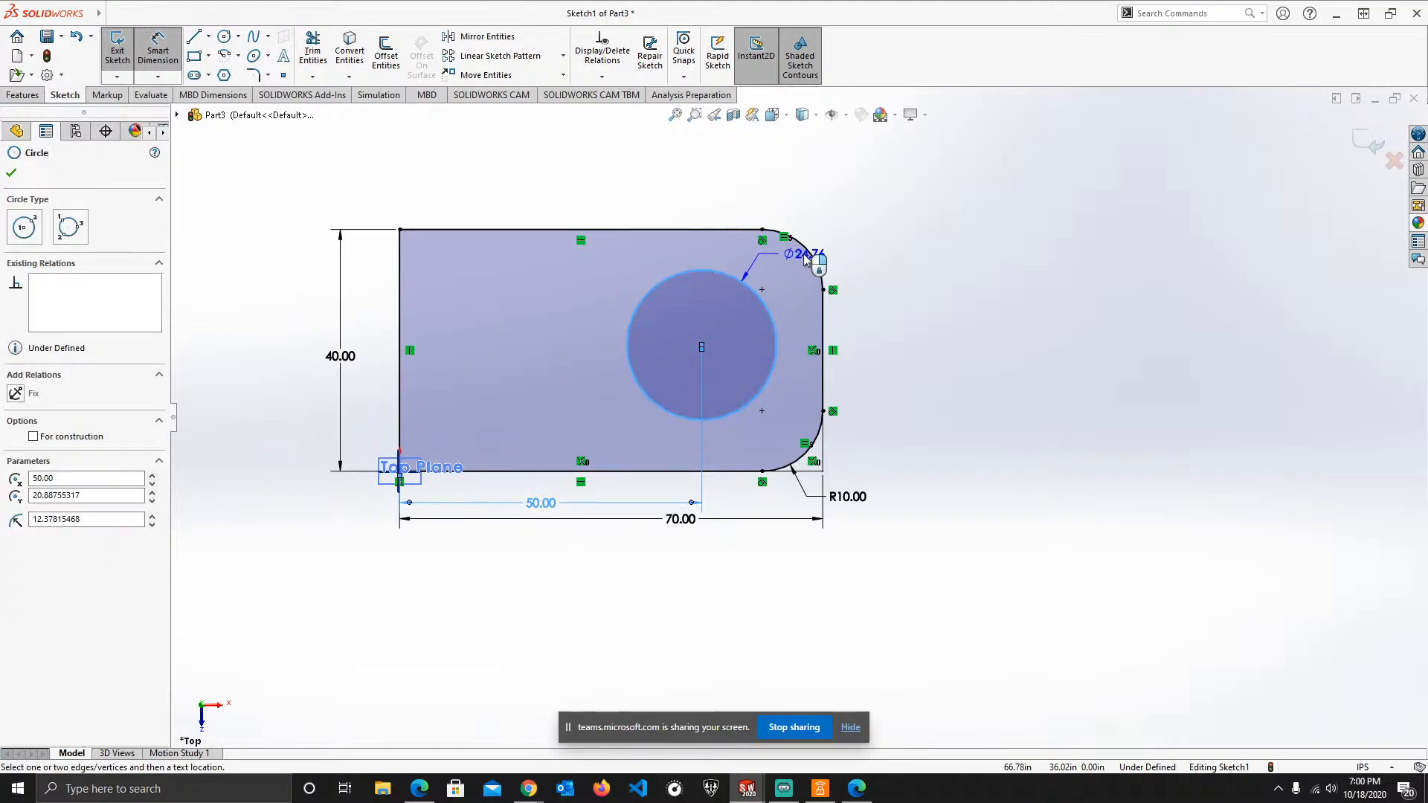
click(855, 250)
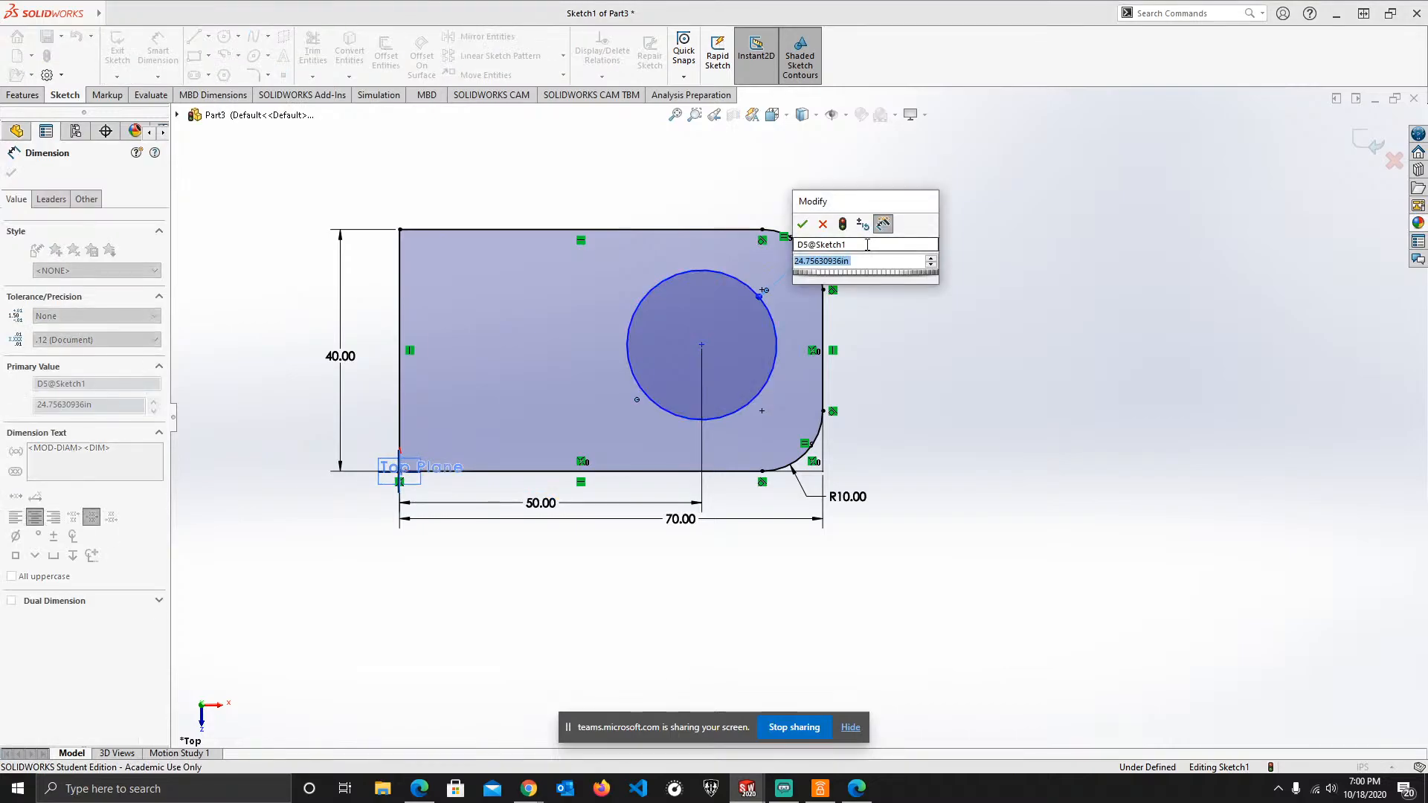
text(20)
click(801, 224)
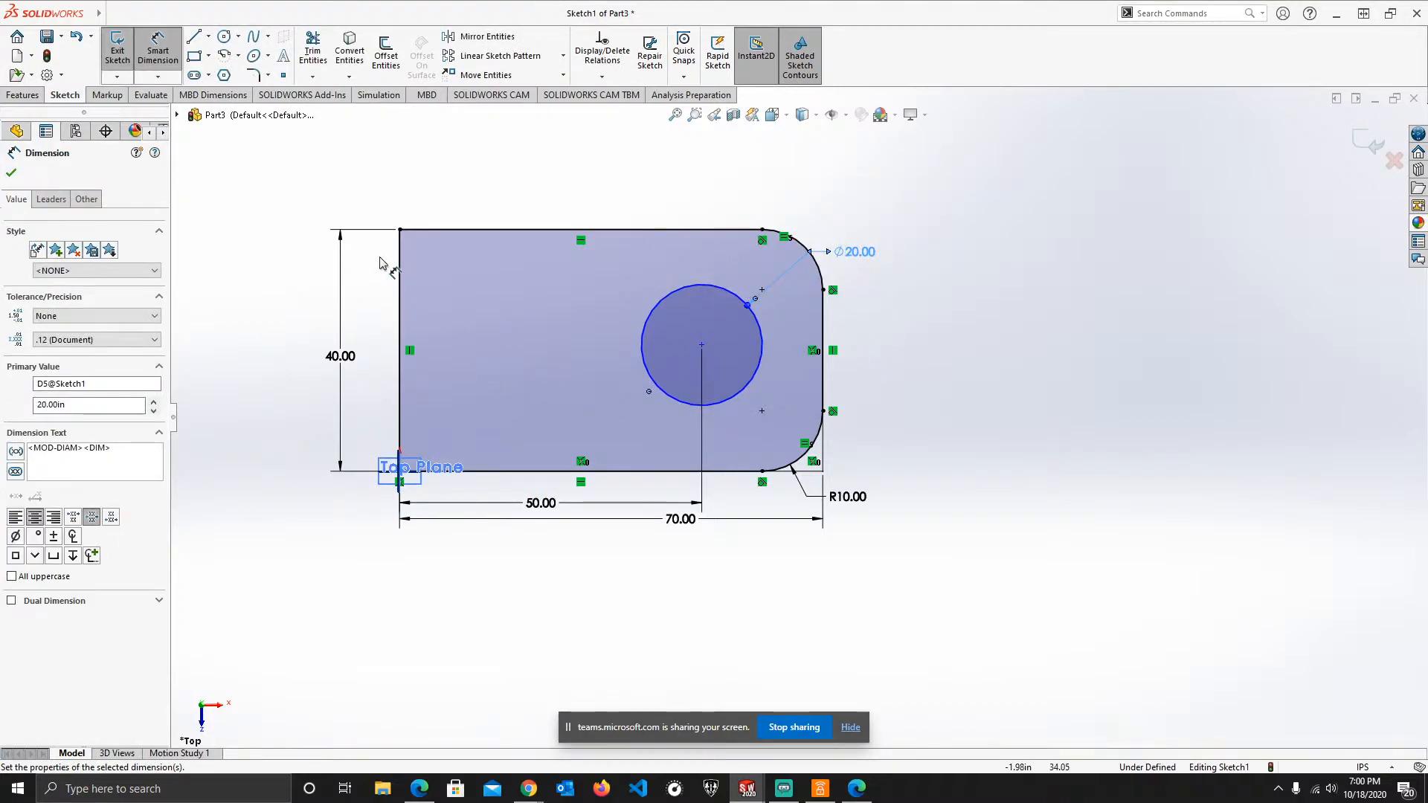
click(11, 172)
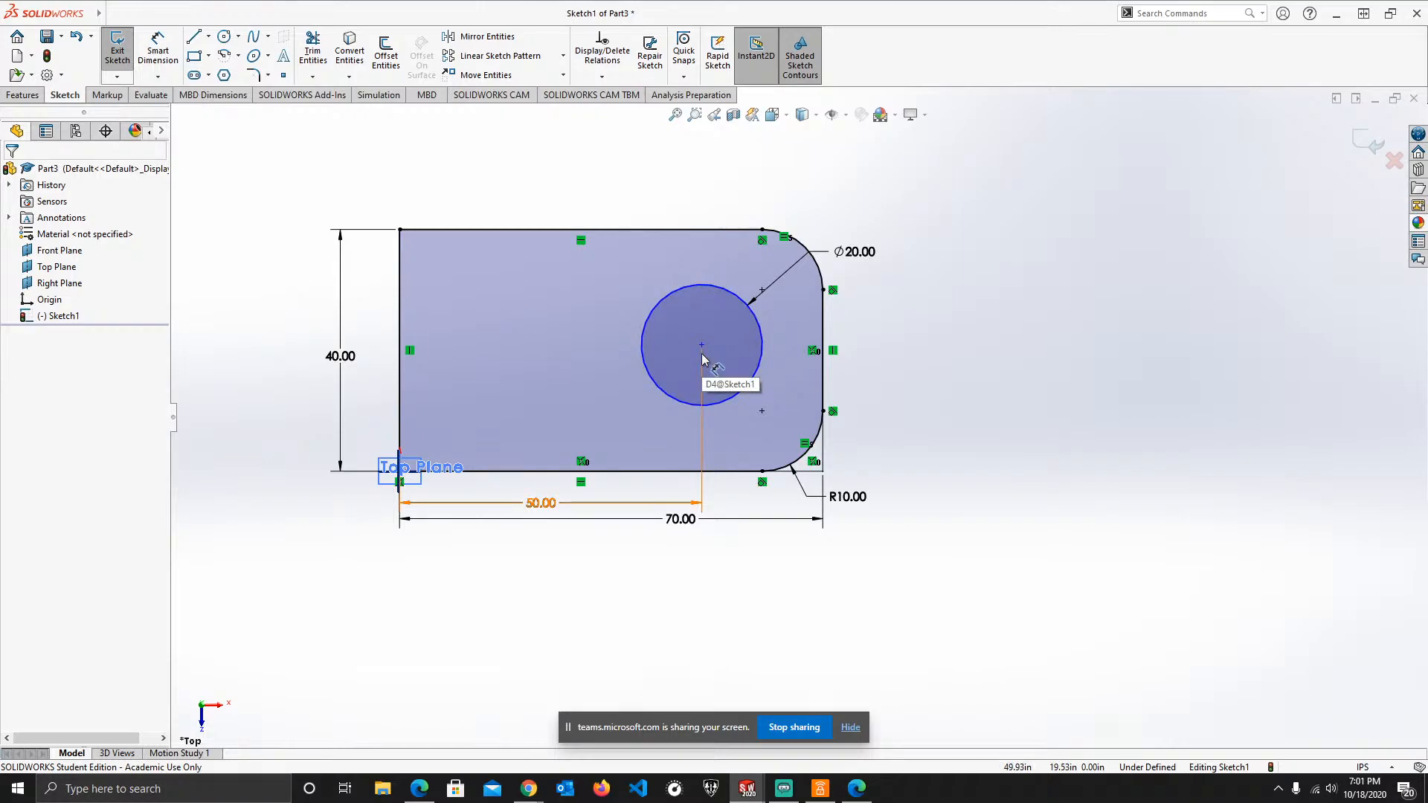
- Dimension the circle's centre from the rectangle's upper horizontal side, set the distance to 20 in, and finish dimensioning
click(166, 52)
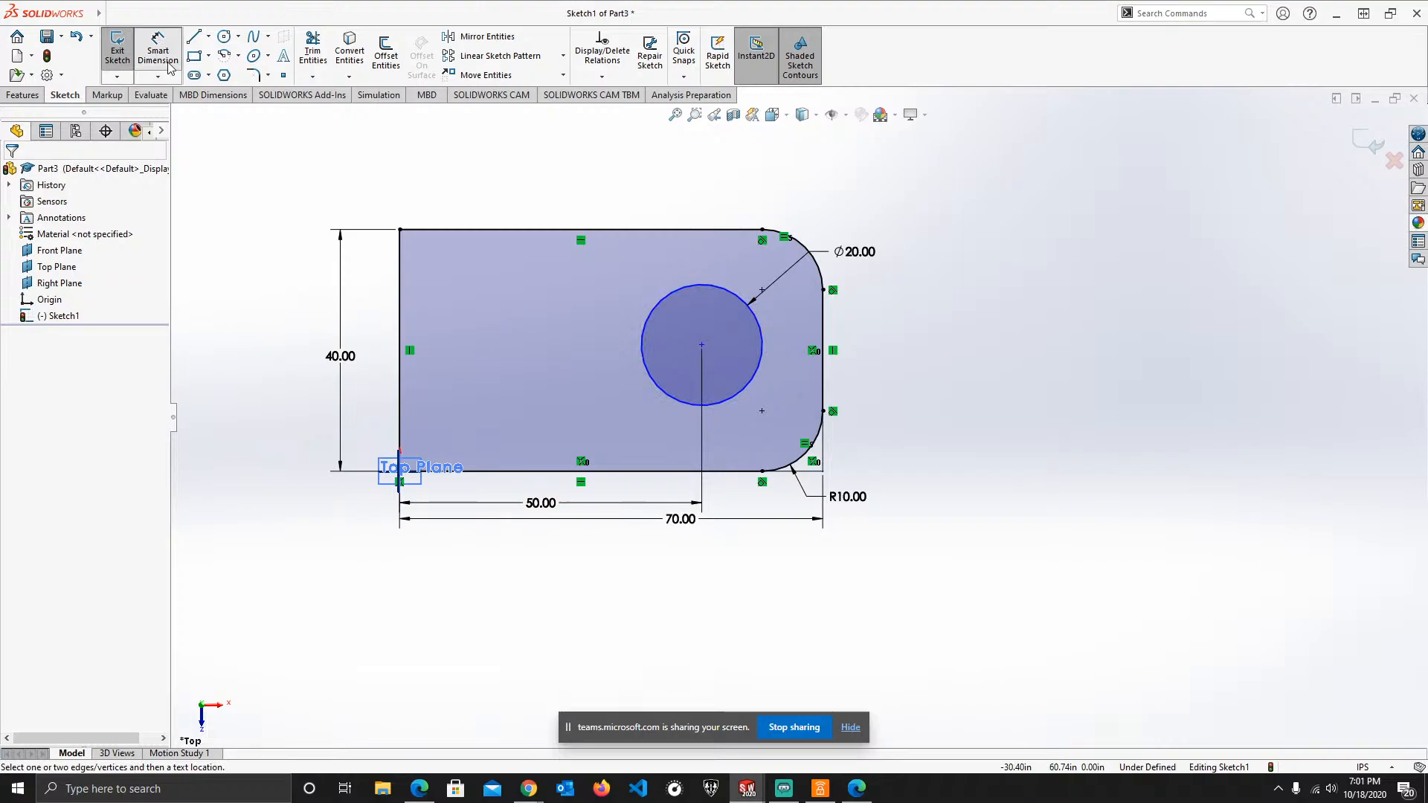
click(701, 346)
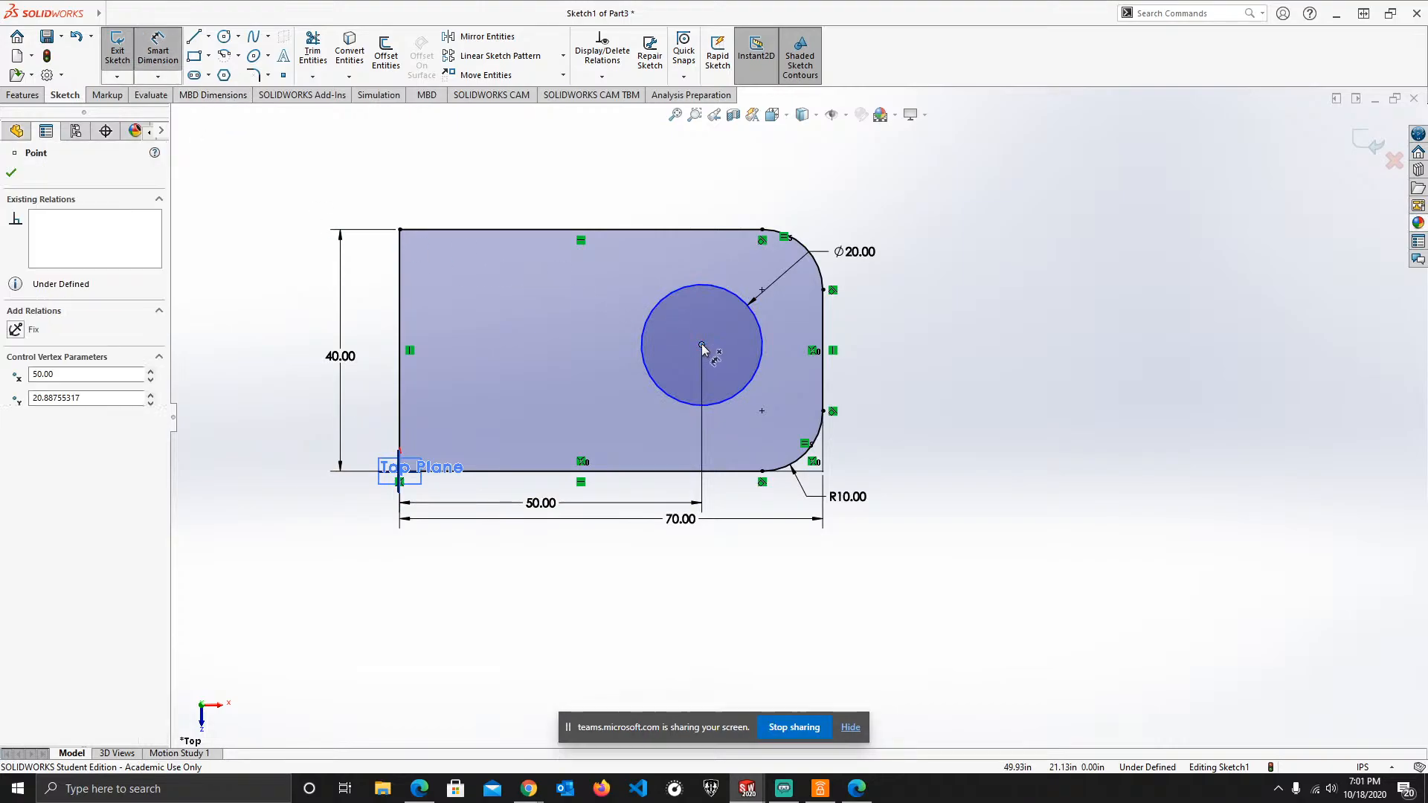
click(669, 230)
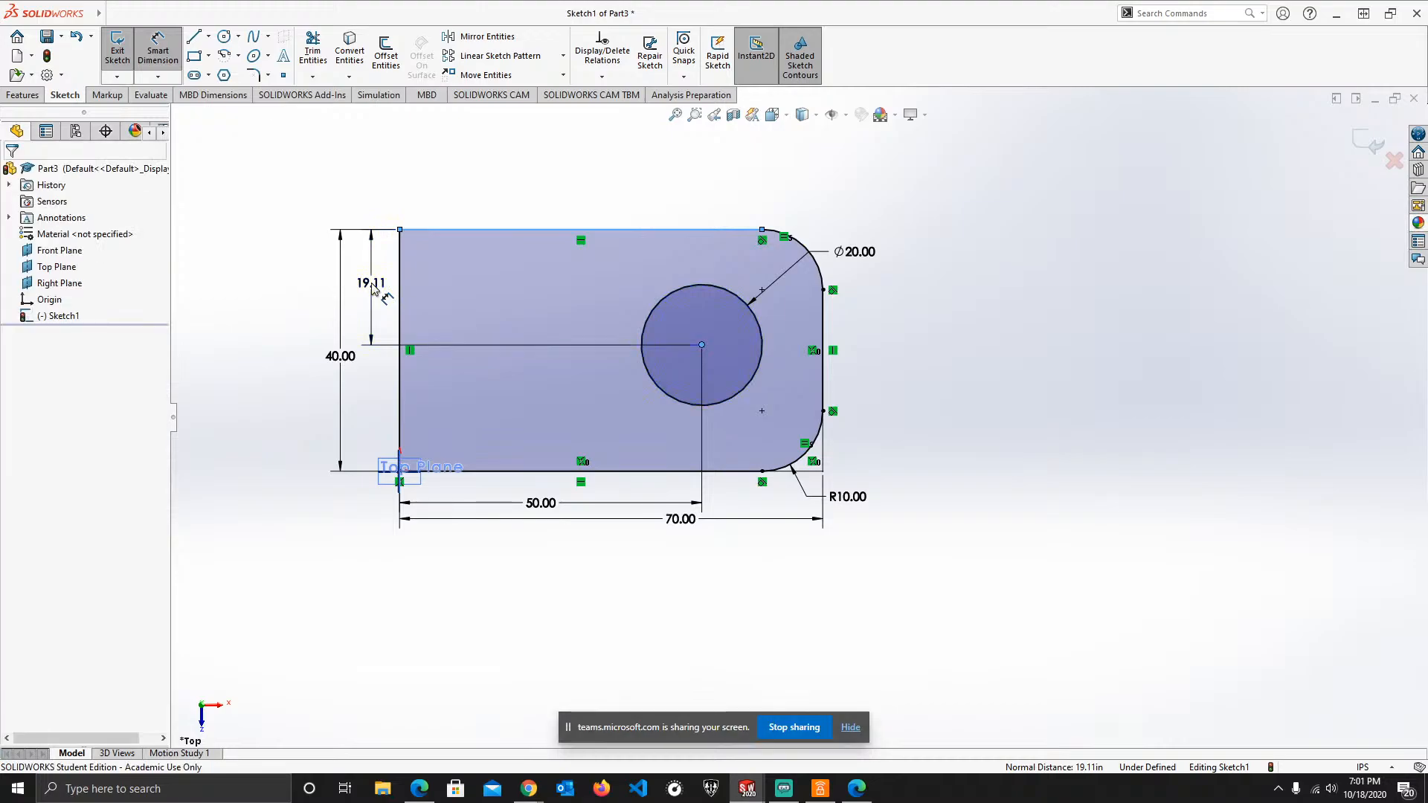
click(374, 290)
text(20)
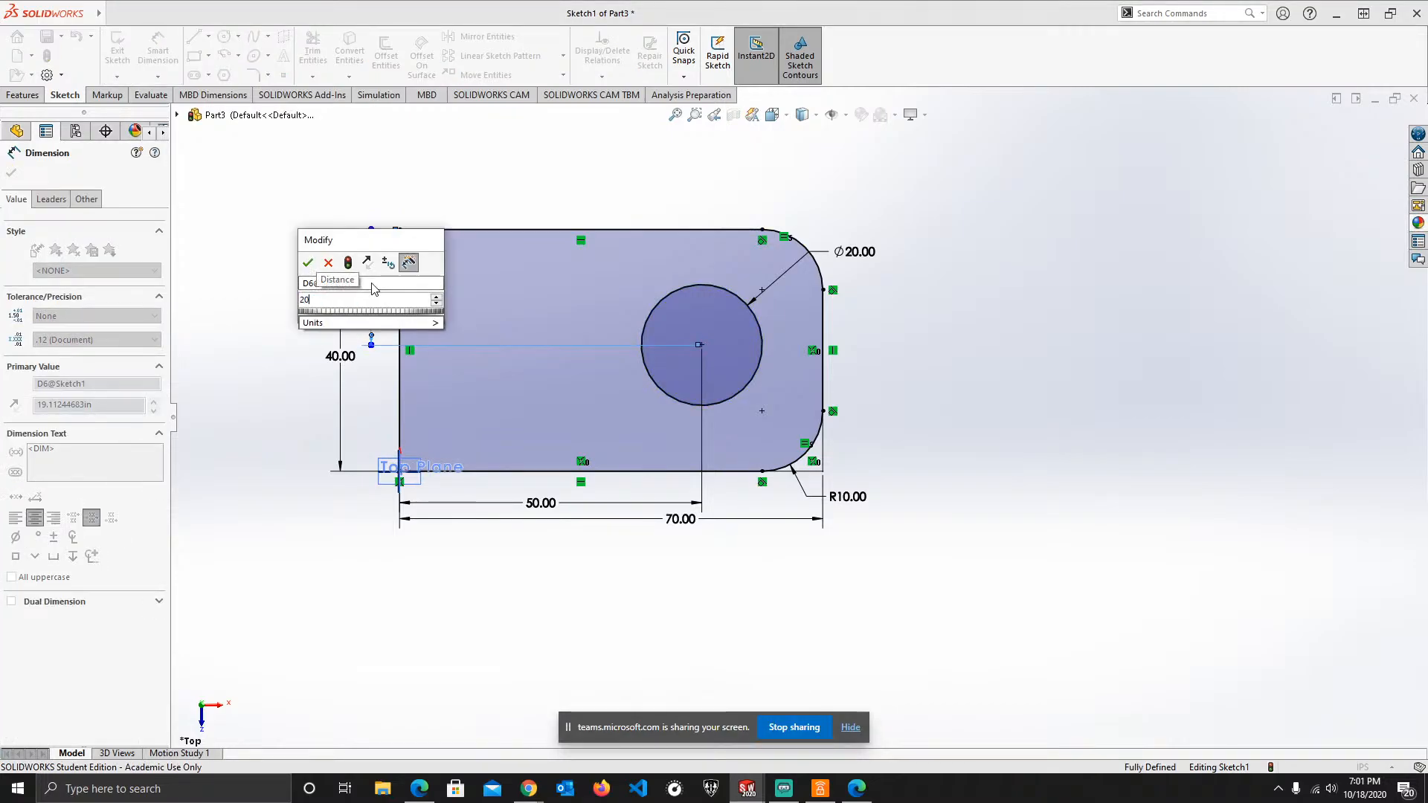
key(Return)
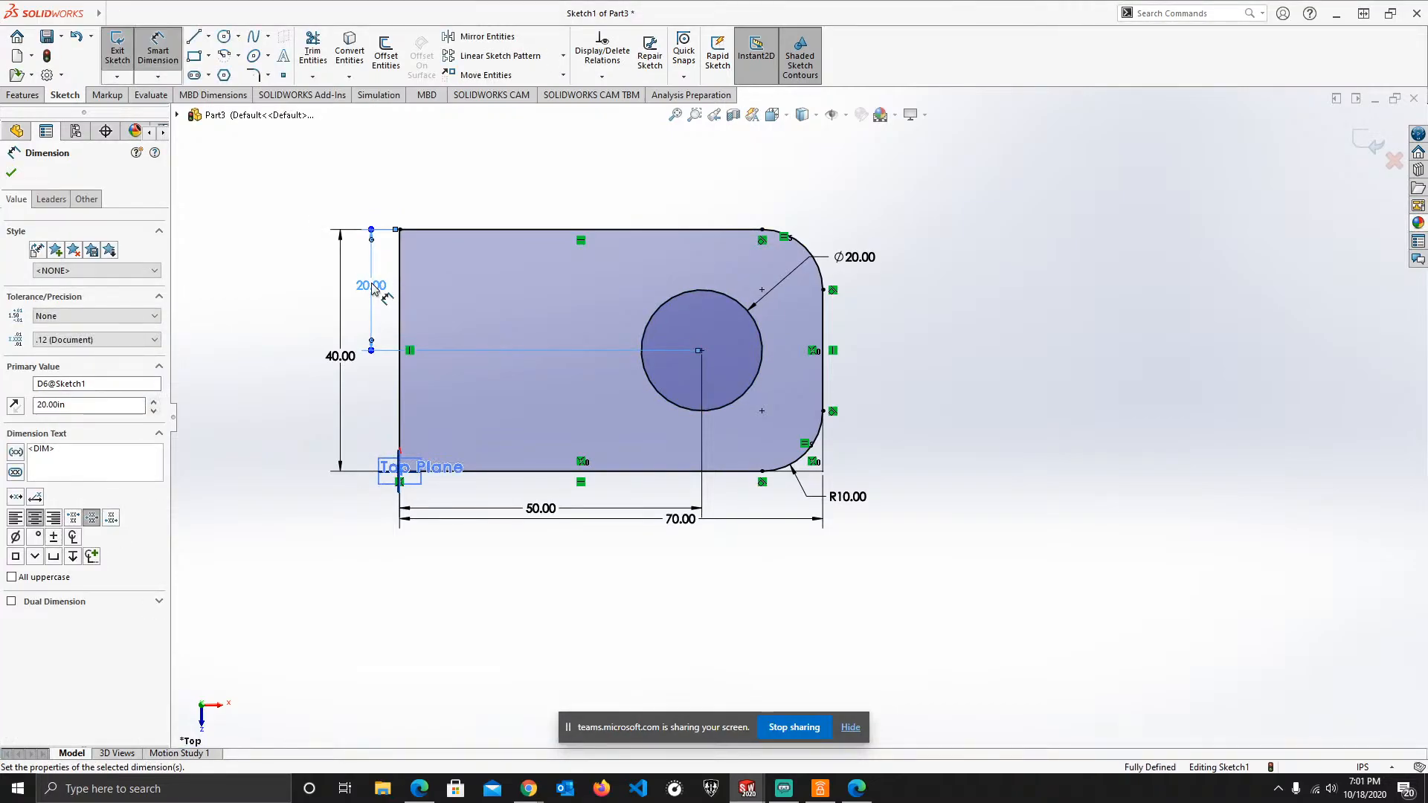
click(11, 173)
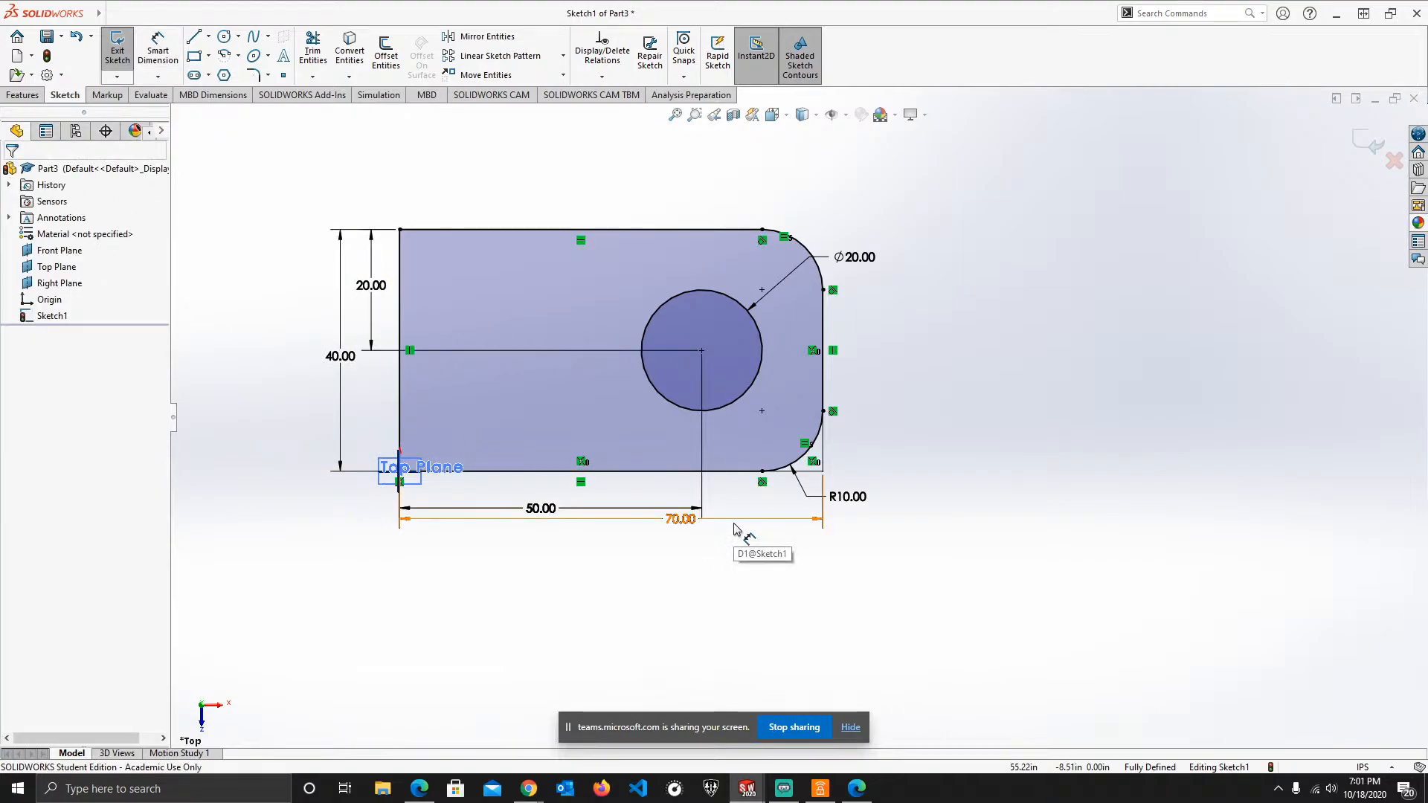
- Space the 70, 50, 40, 20 and circle diameter dimensions farther out from the sketch outline so they read clearly
drag(685, 524, 667, 549)
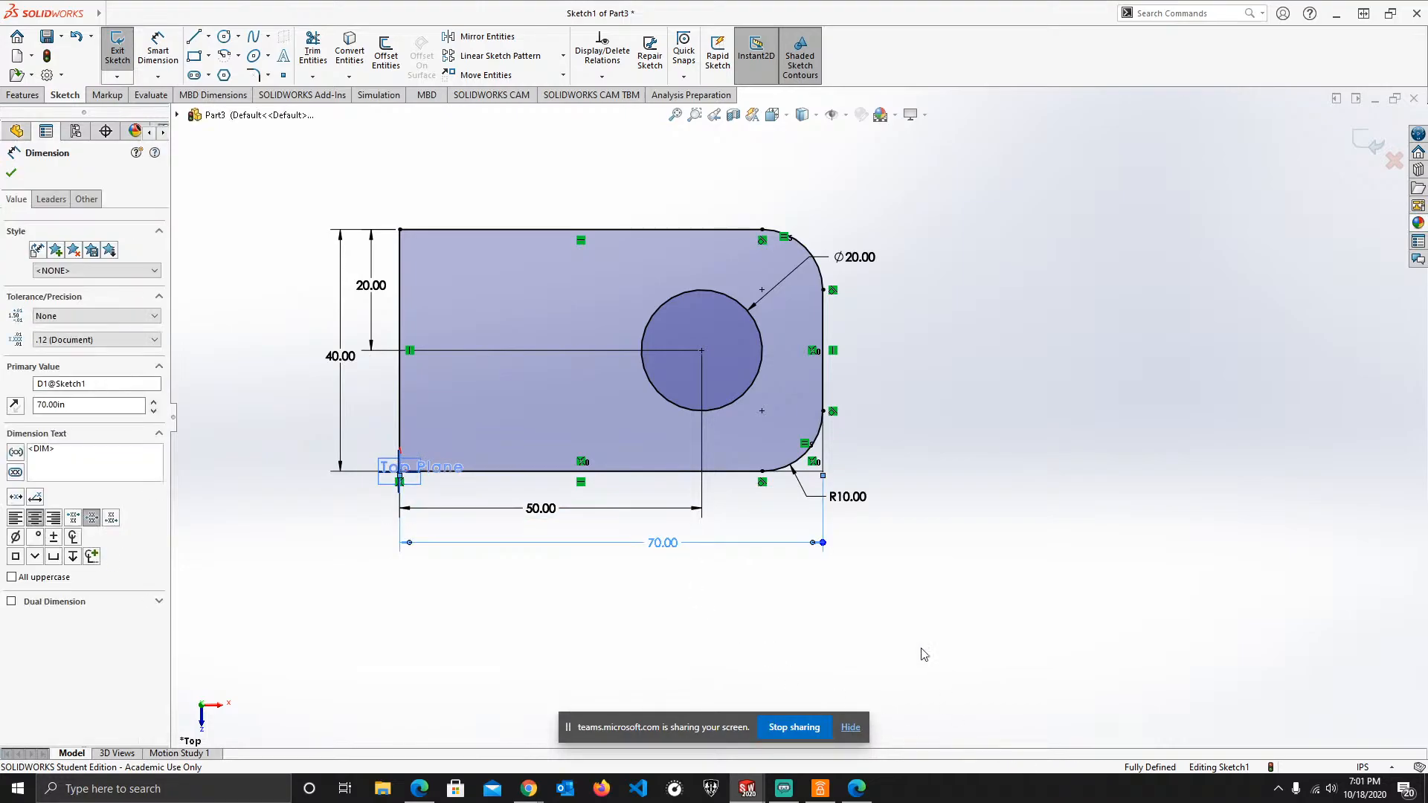
click(901, 554)
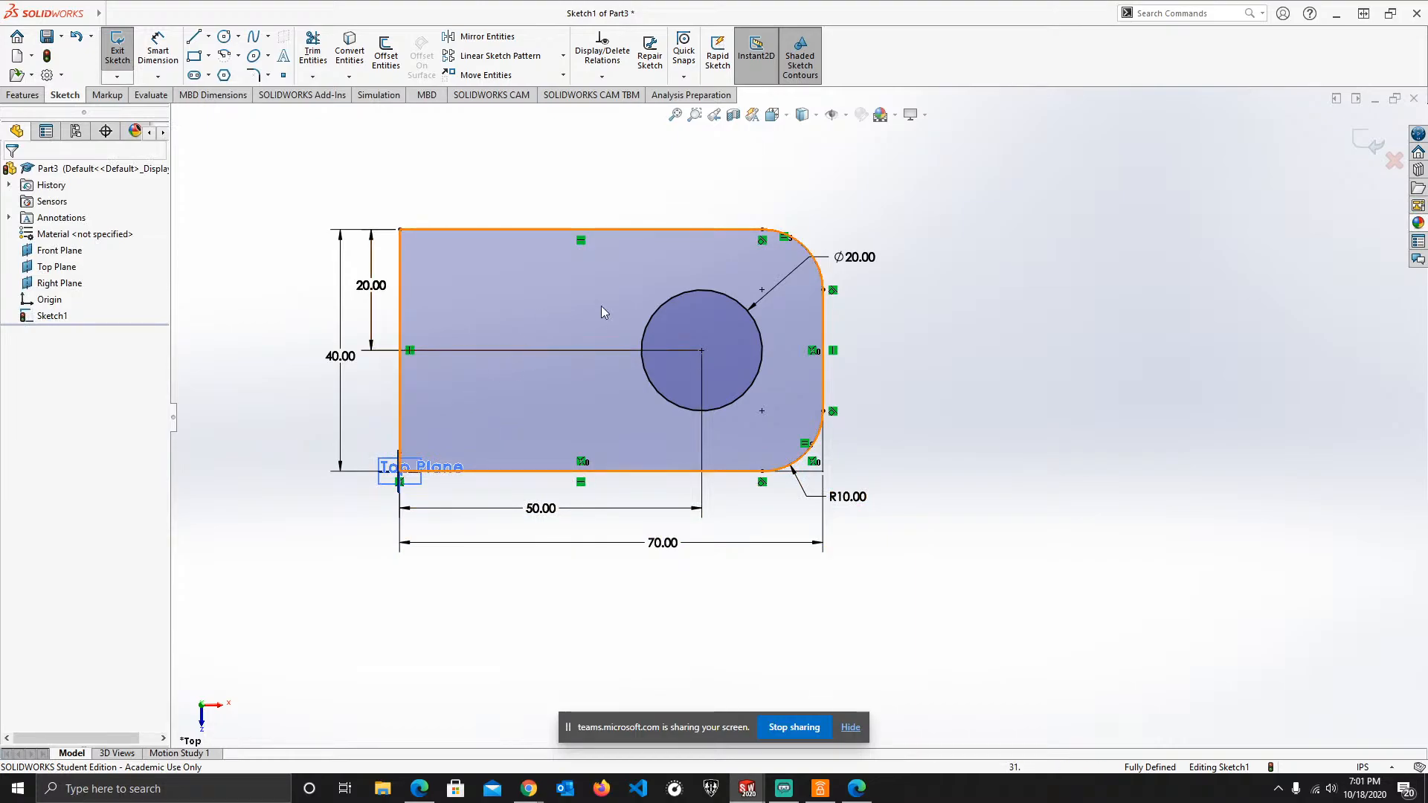
drag(864, 258, 892, 242)
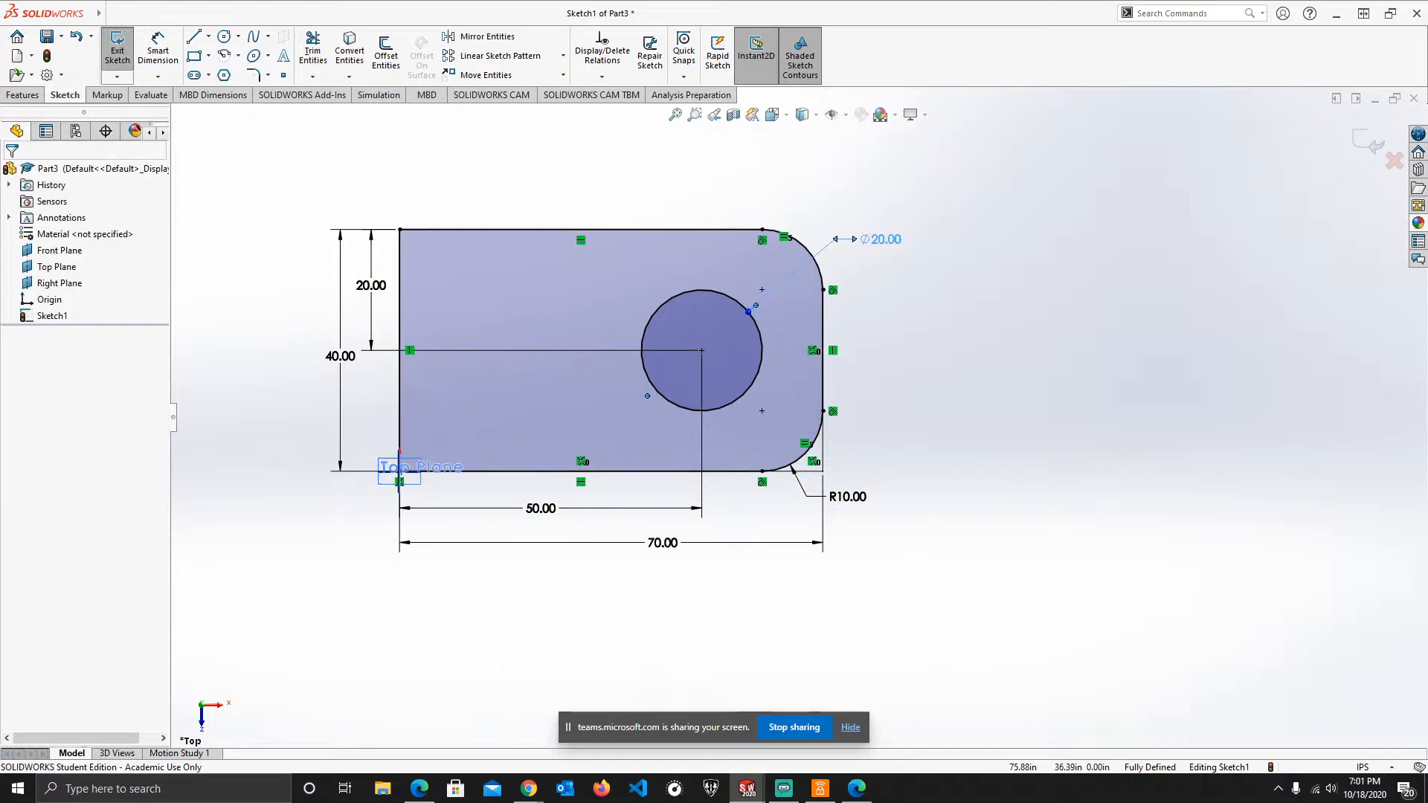
click(971, 350)
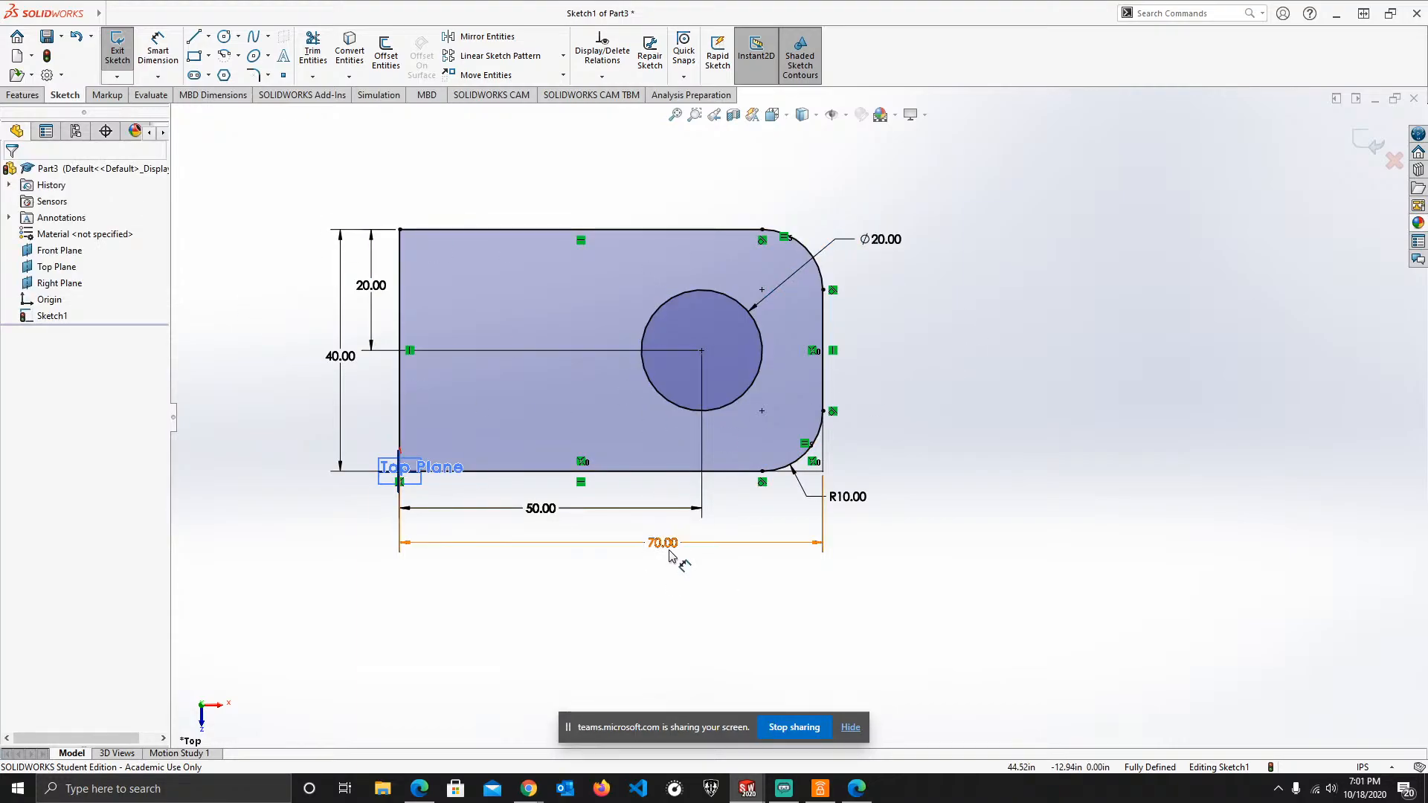
drag(663, 544, 653, 566)
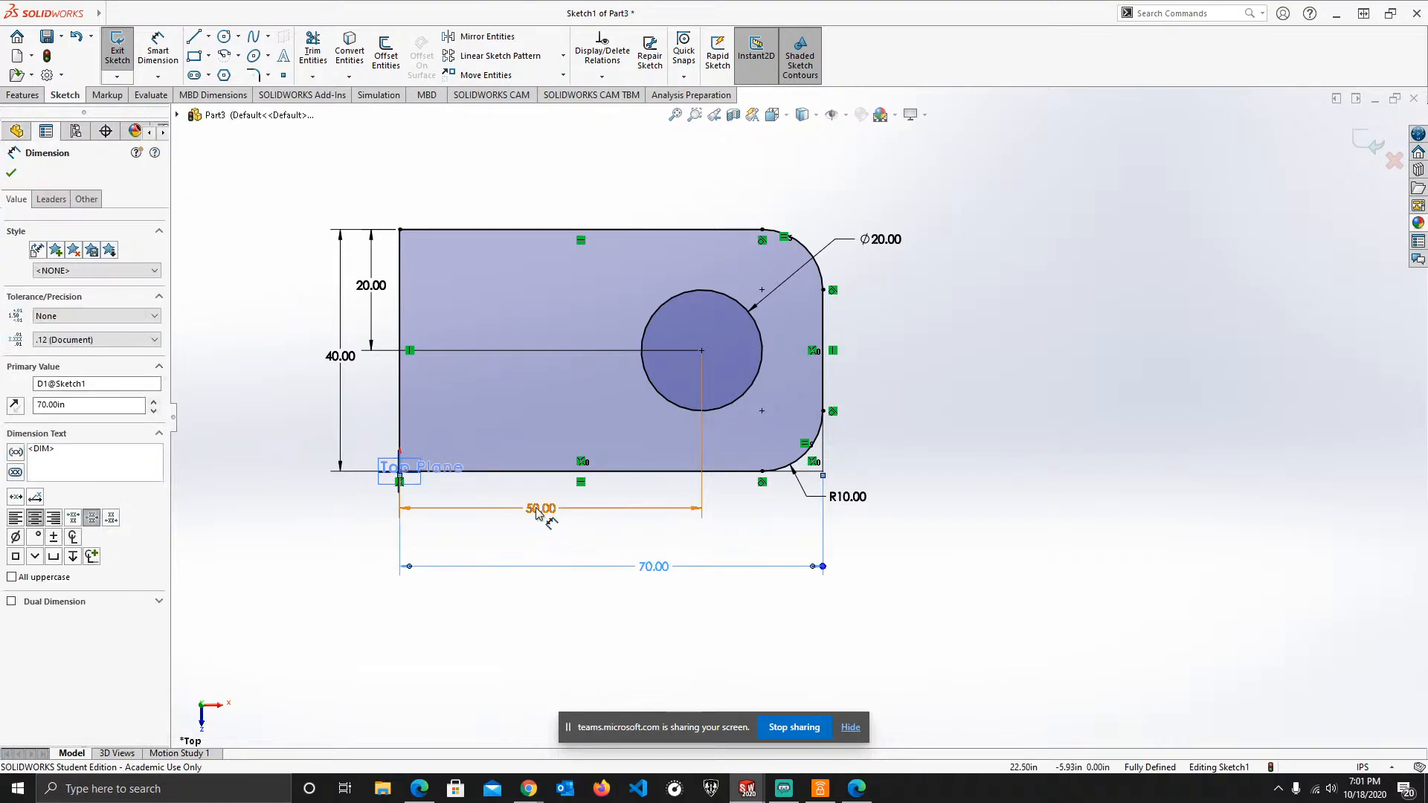
drag(541, 509, 592, 551)
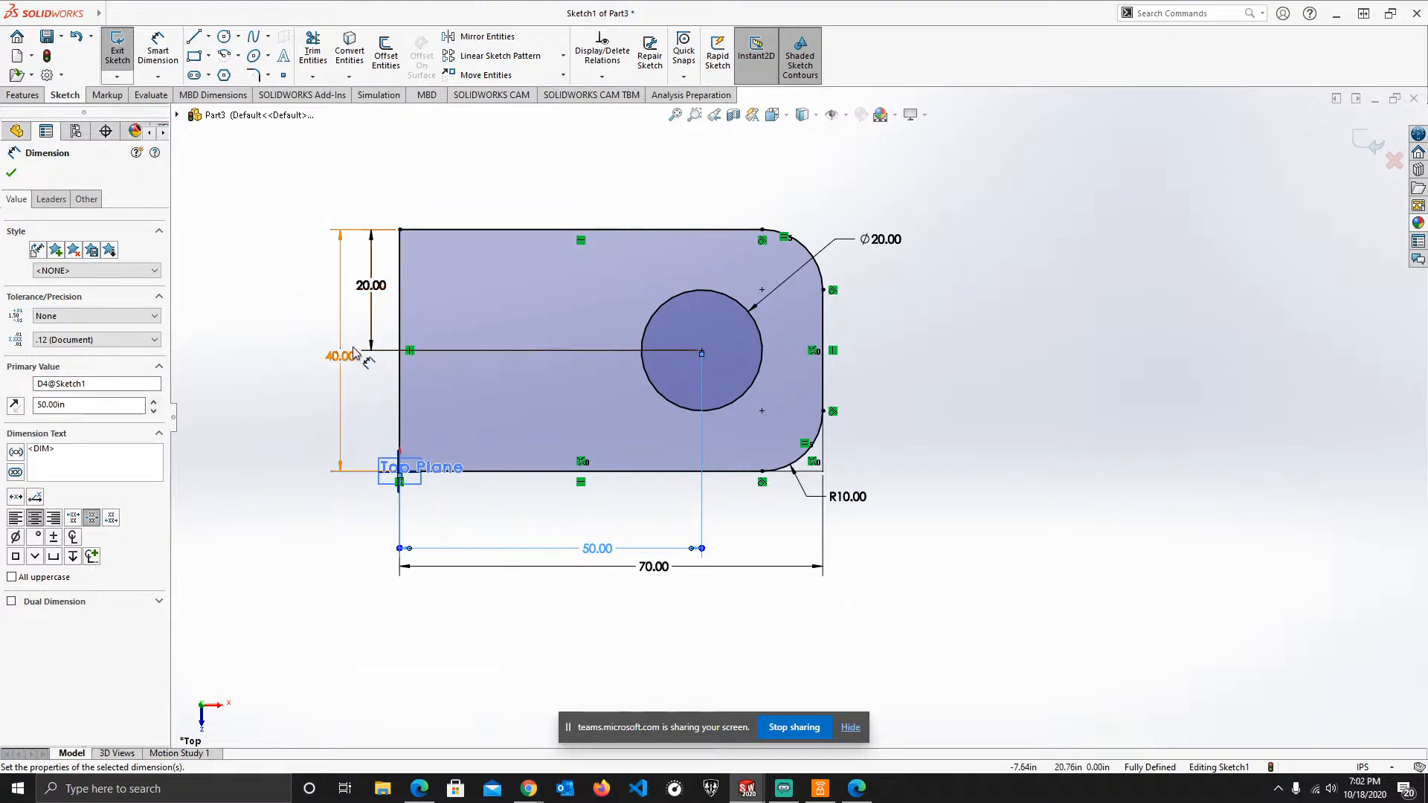
drag(340, 357, 318, 356)
drag(371, 285, 364, 285)
click(1051, 339)
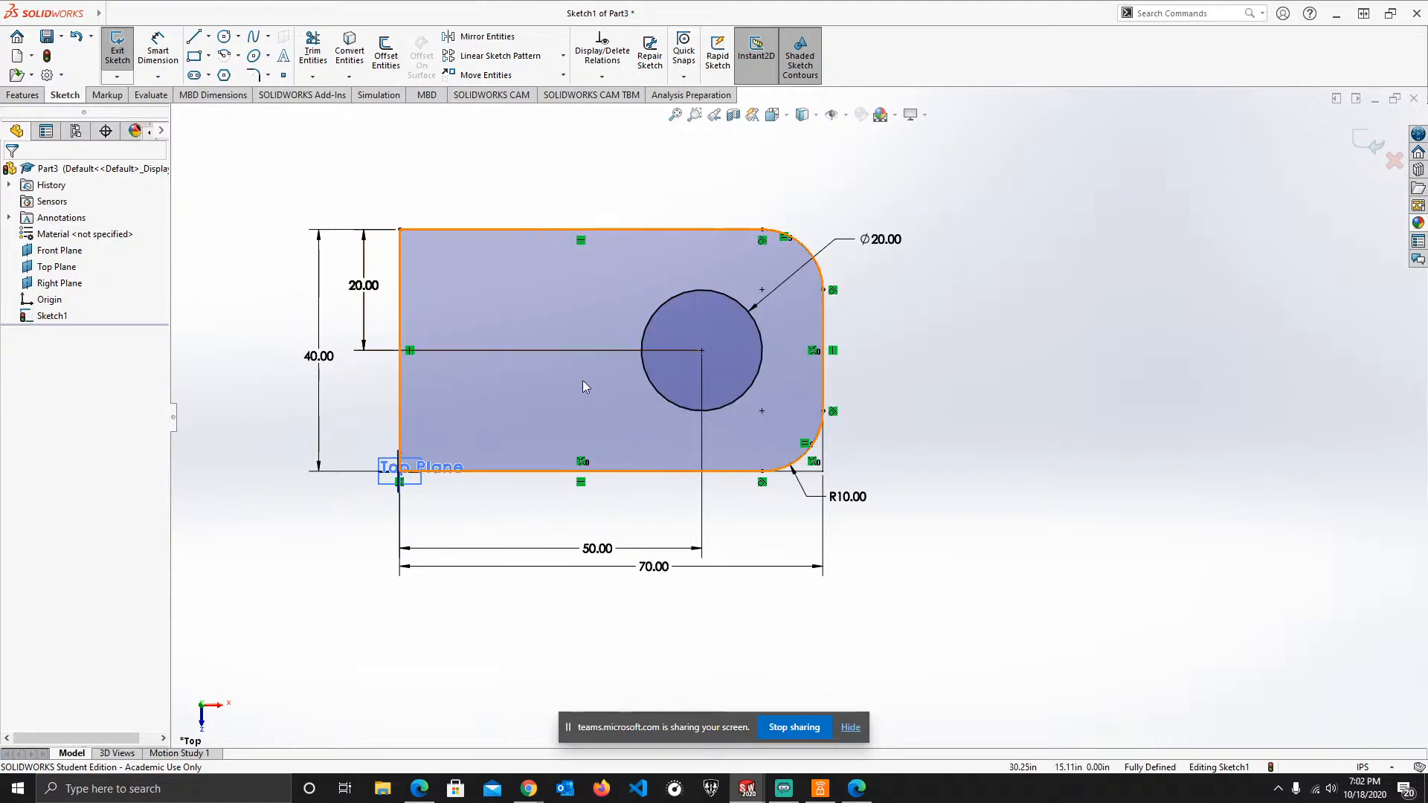
- Switch to the Isometric view and start an Extruded Boss/Base from the base sketch
click(772, 115)
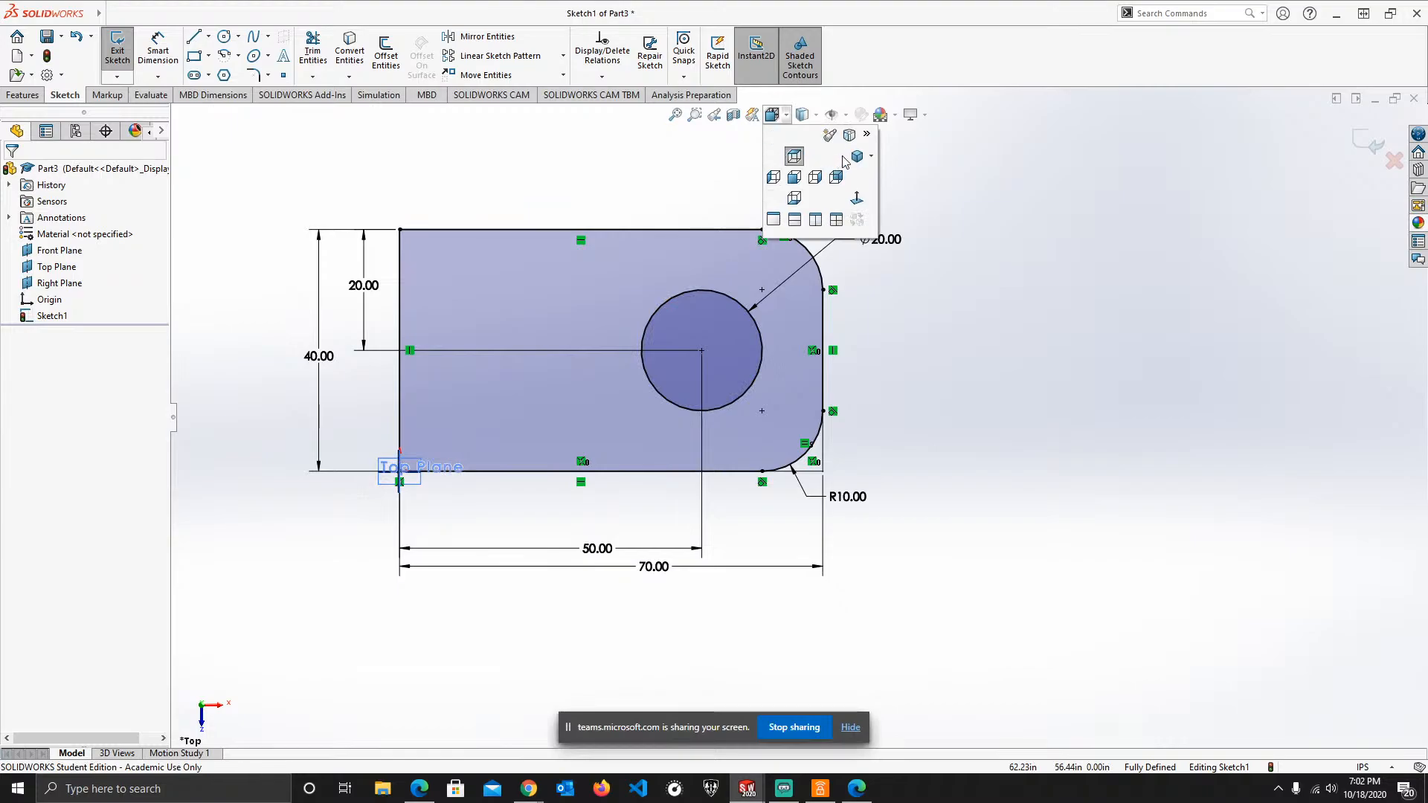
click(855, 161)
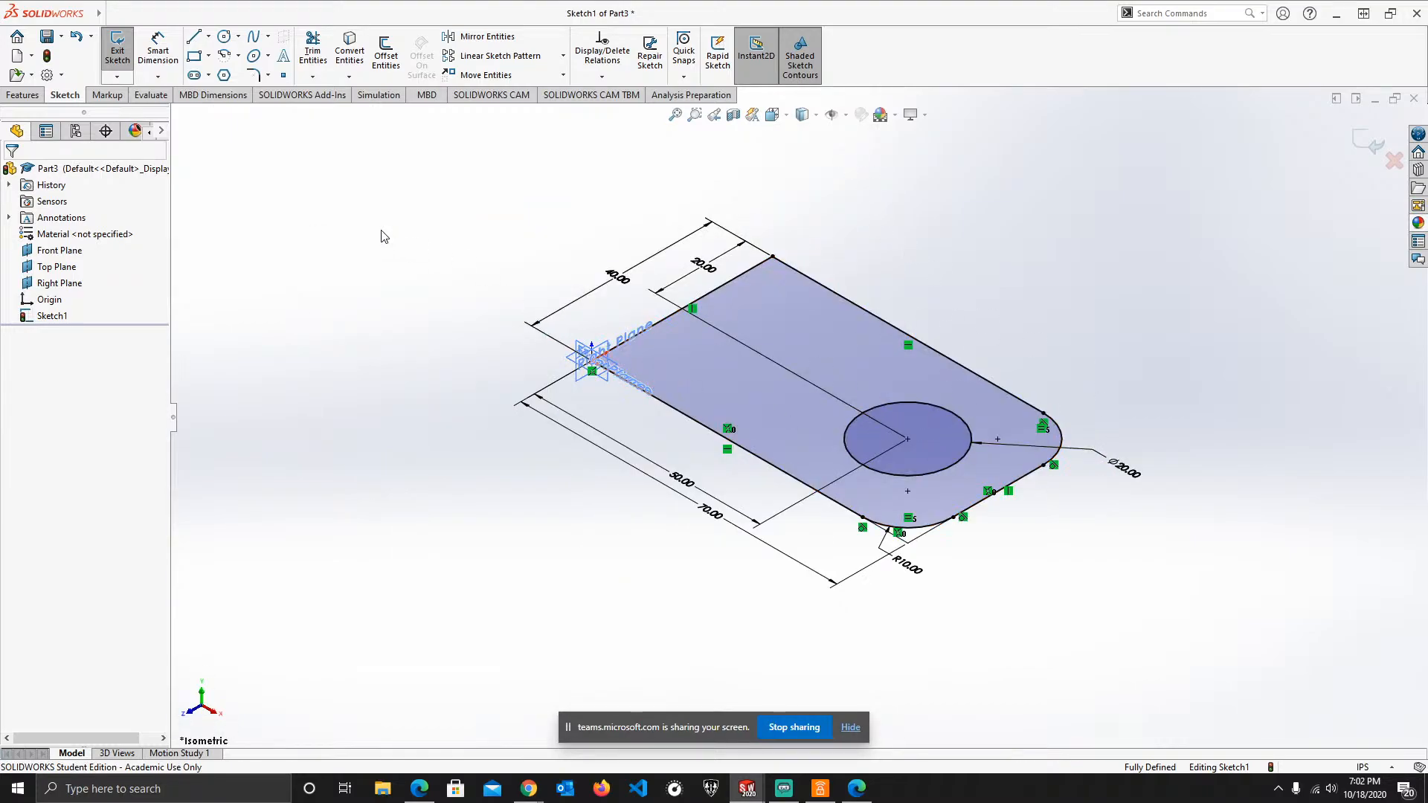
click(22, 95)
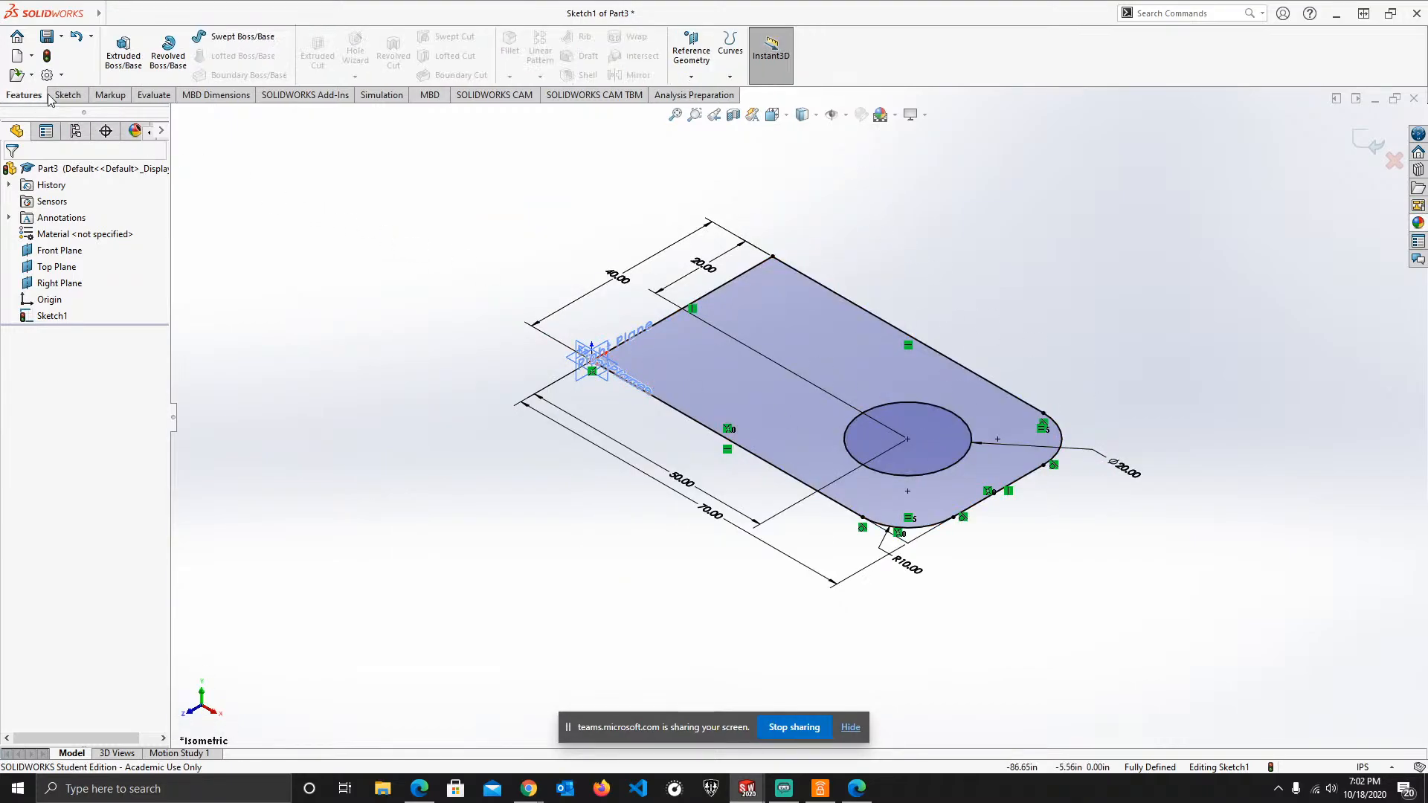
click(122, 64)
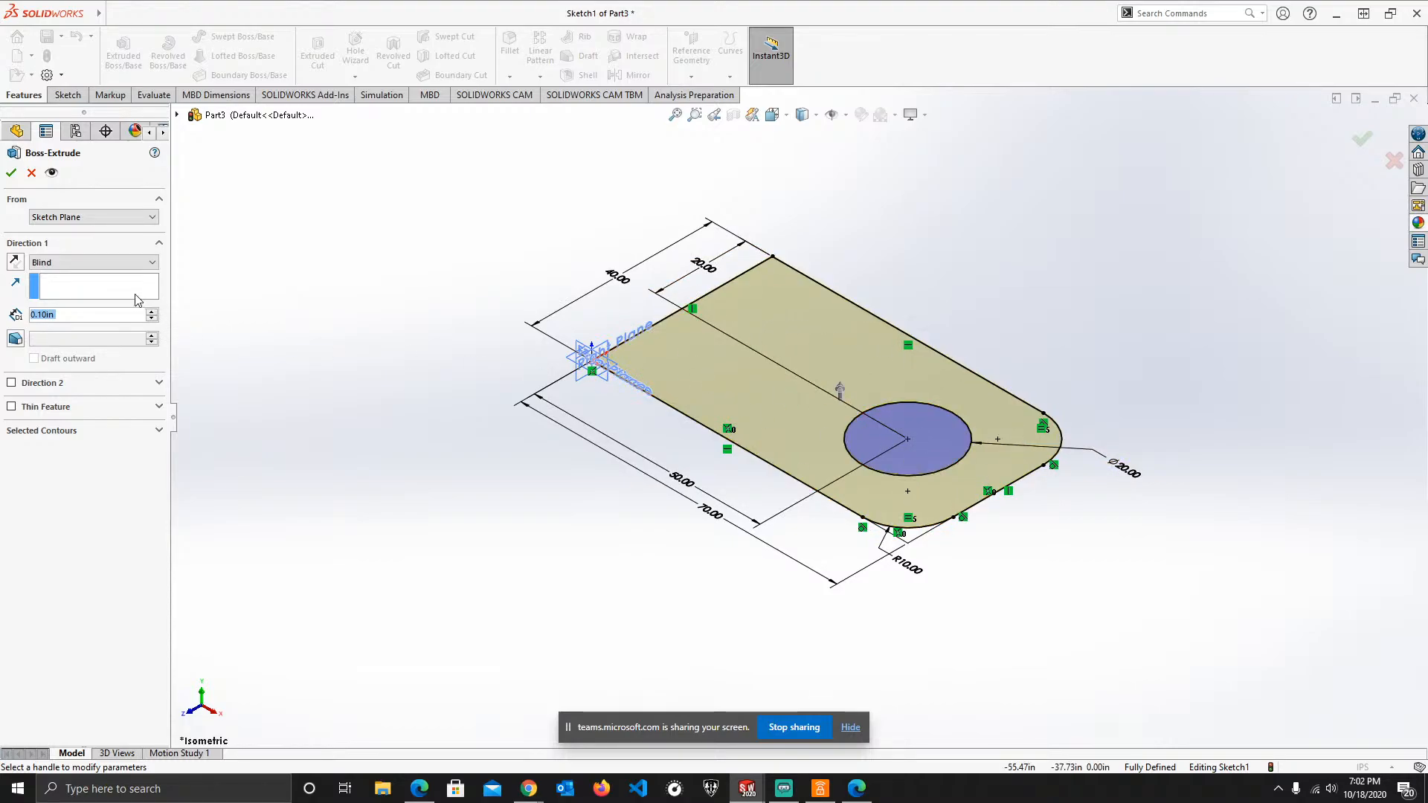
click(94, 295)
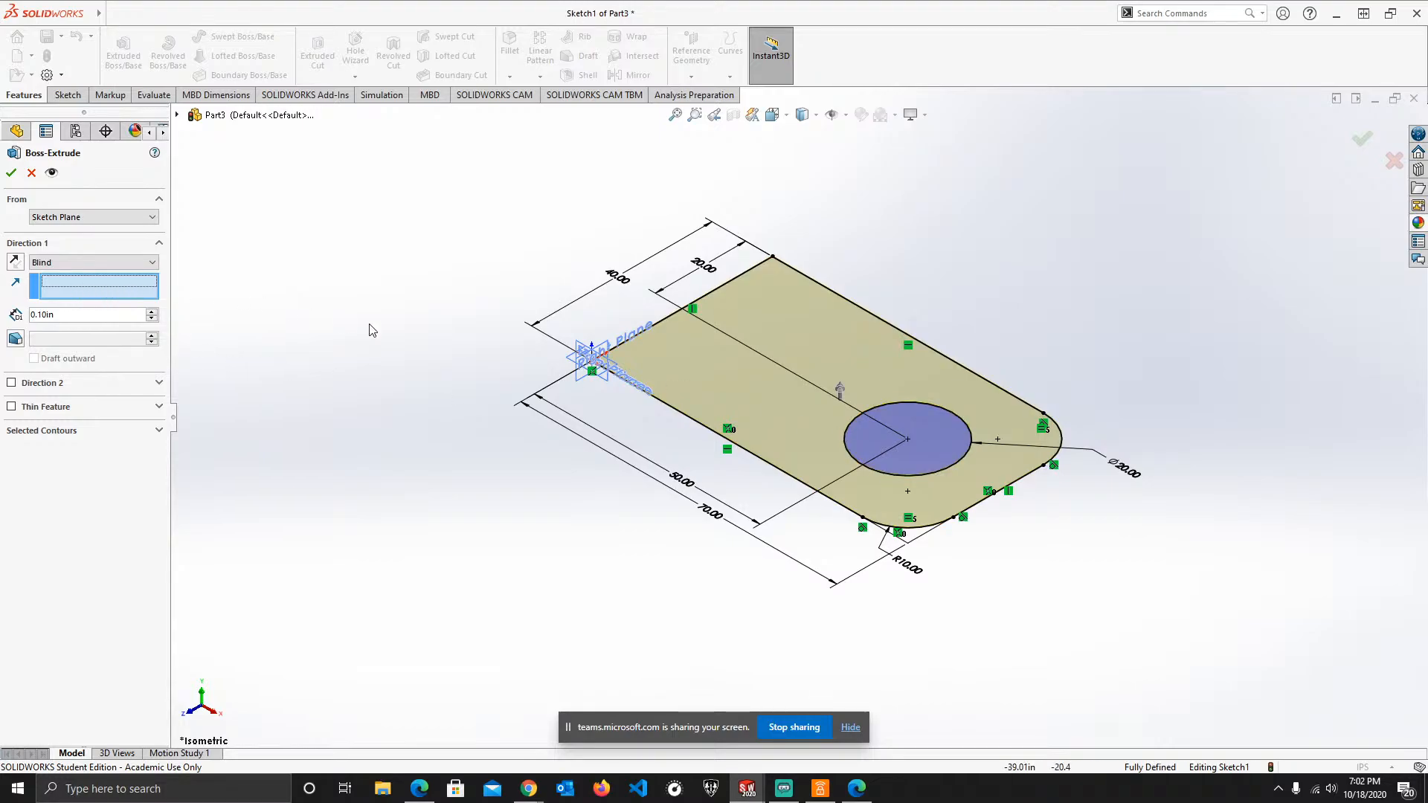
click(756, 370)
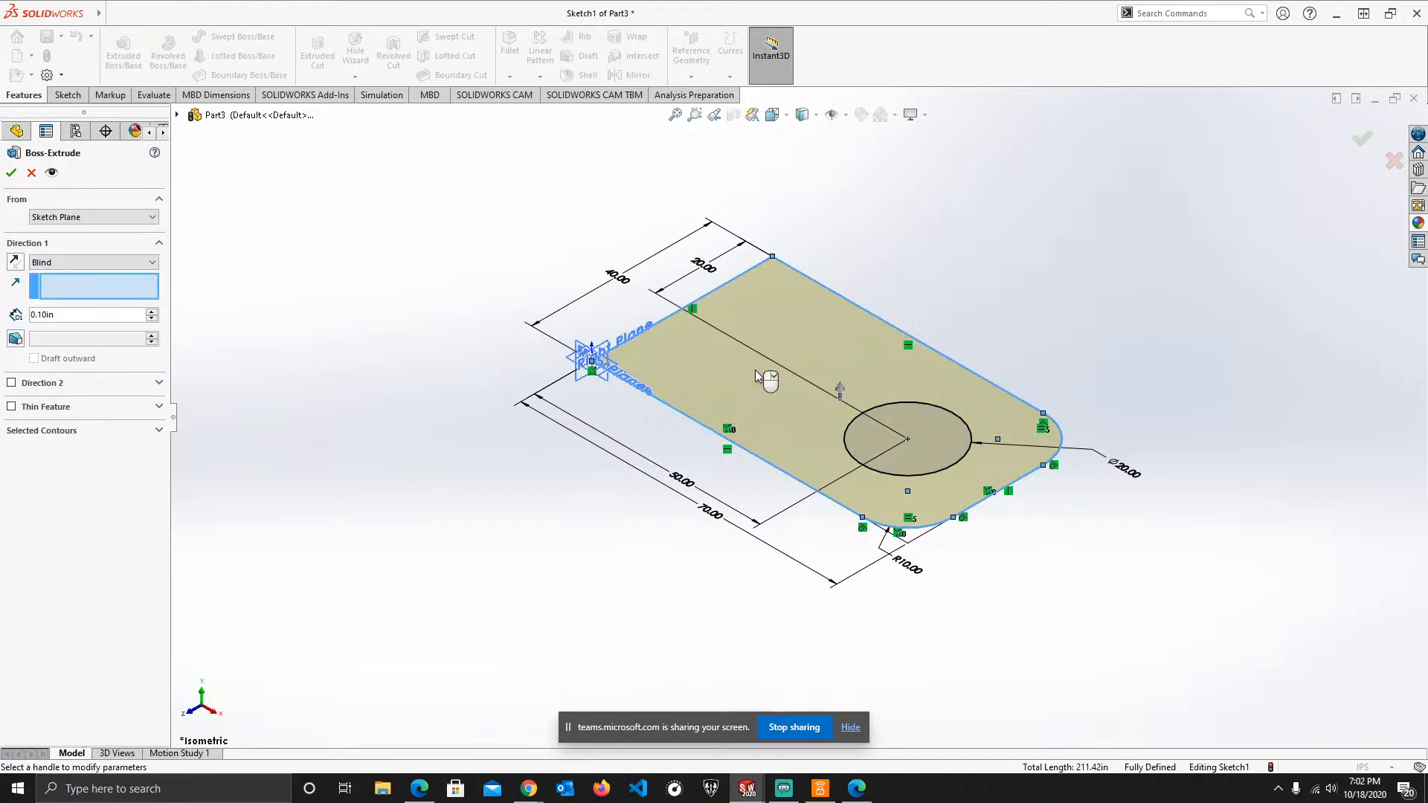
right_click(98, 288)
click(123, 298)
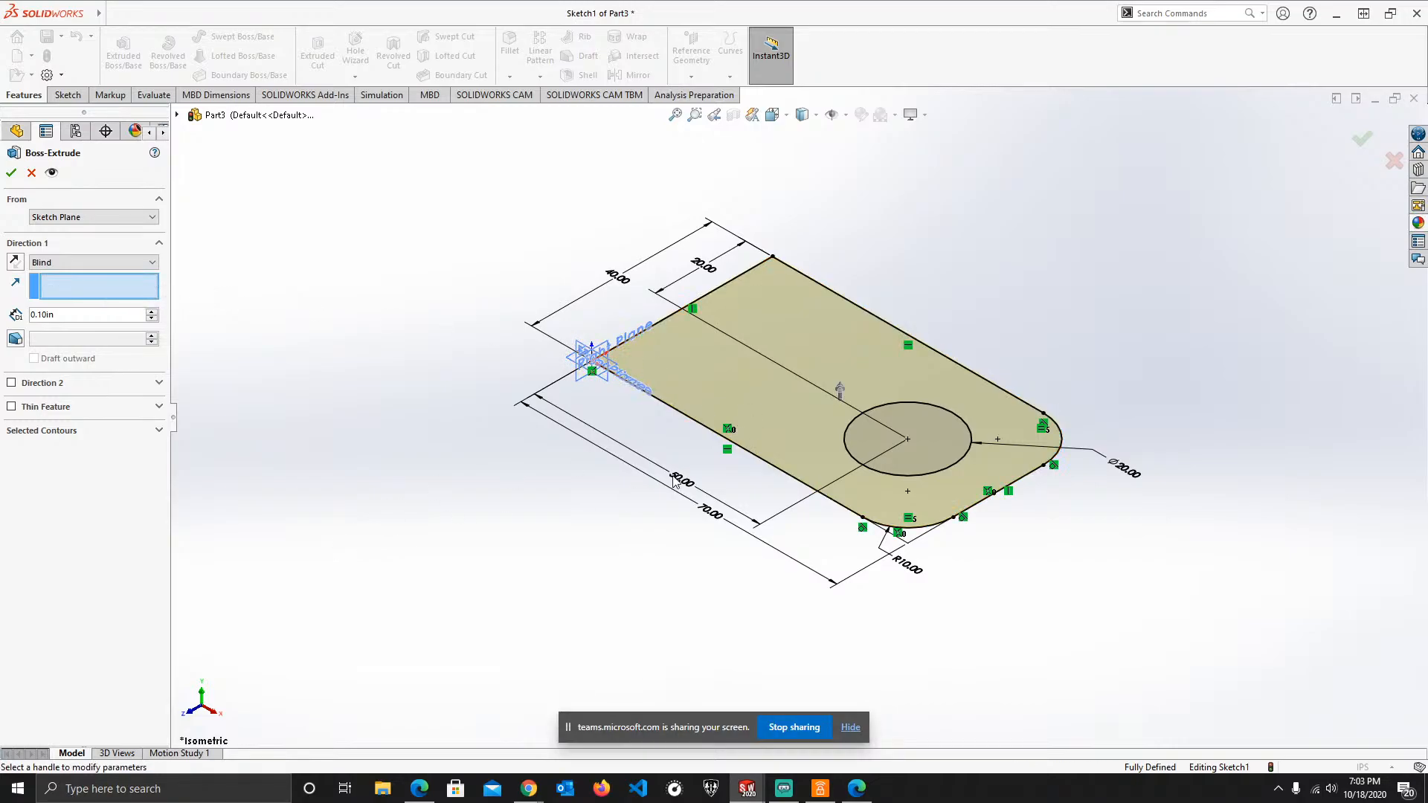
click(714, 382)
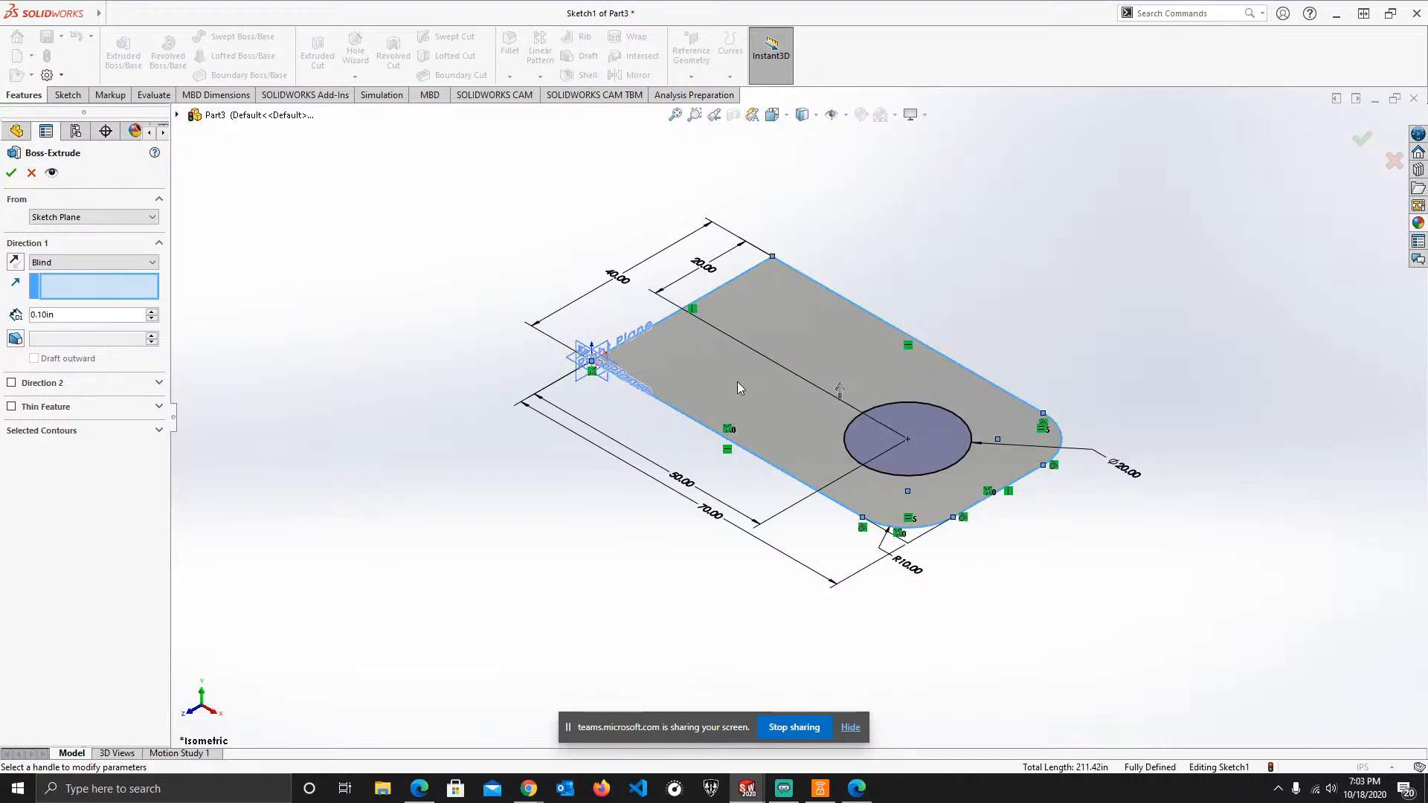
click(70, 297)
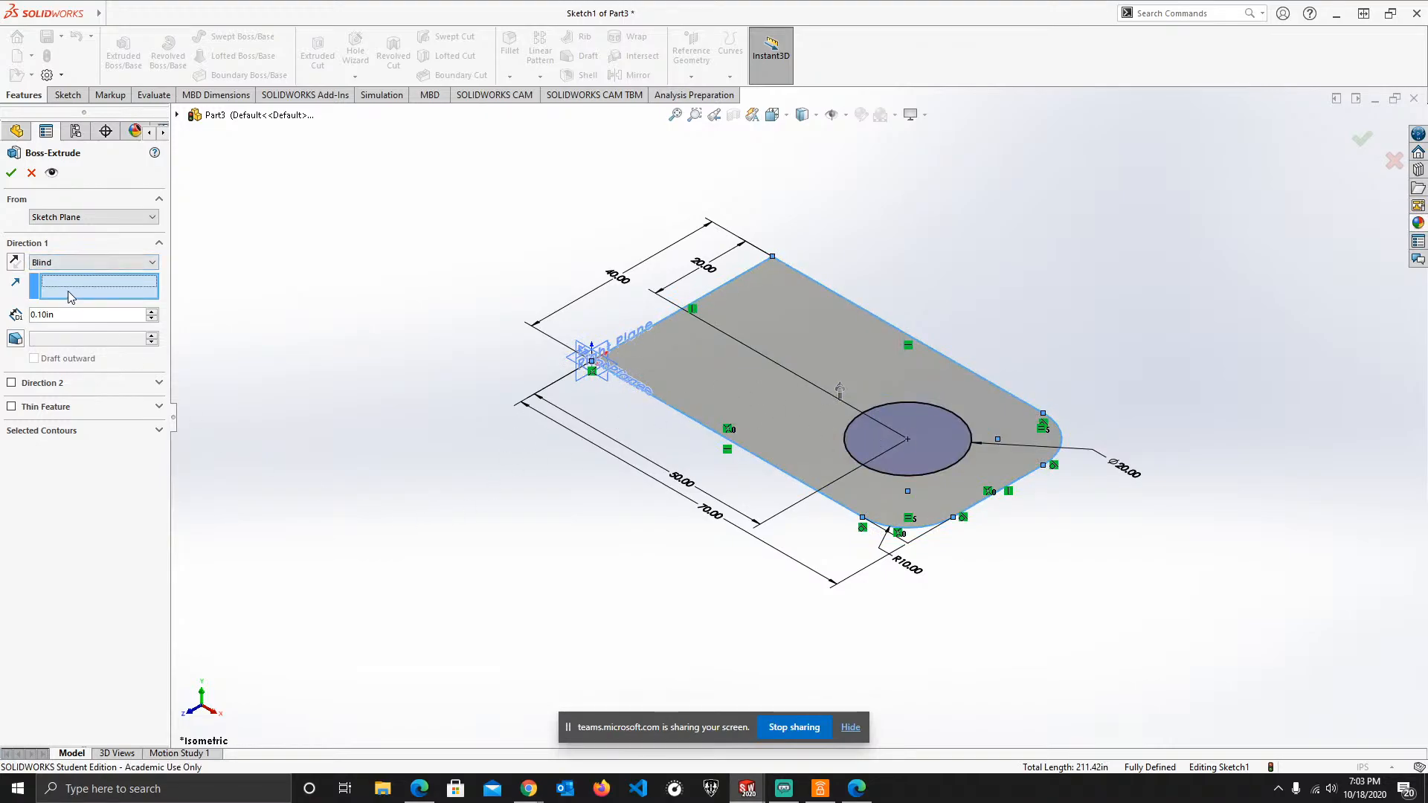
click(31, 173)
click(68, 95)
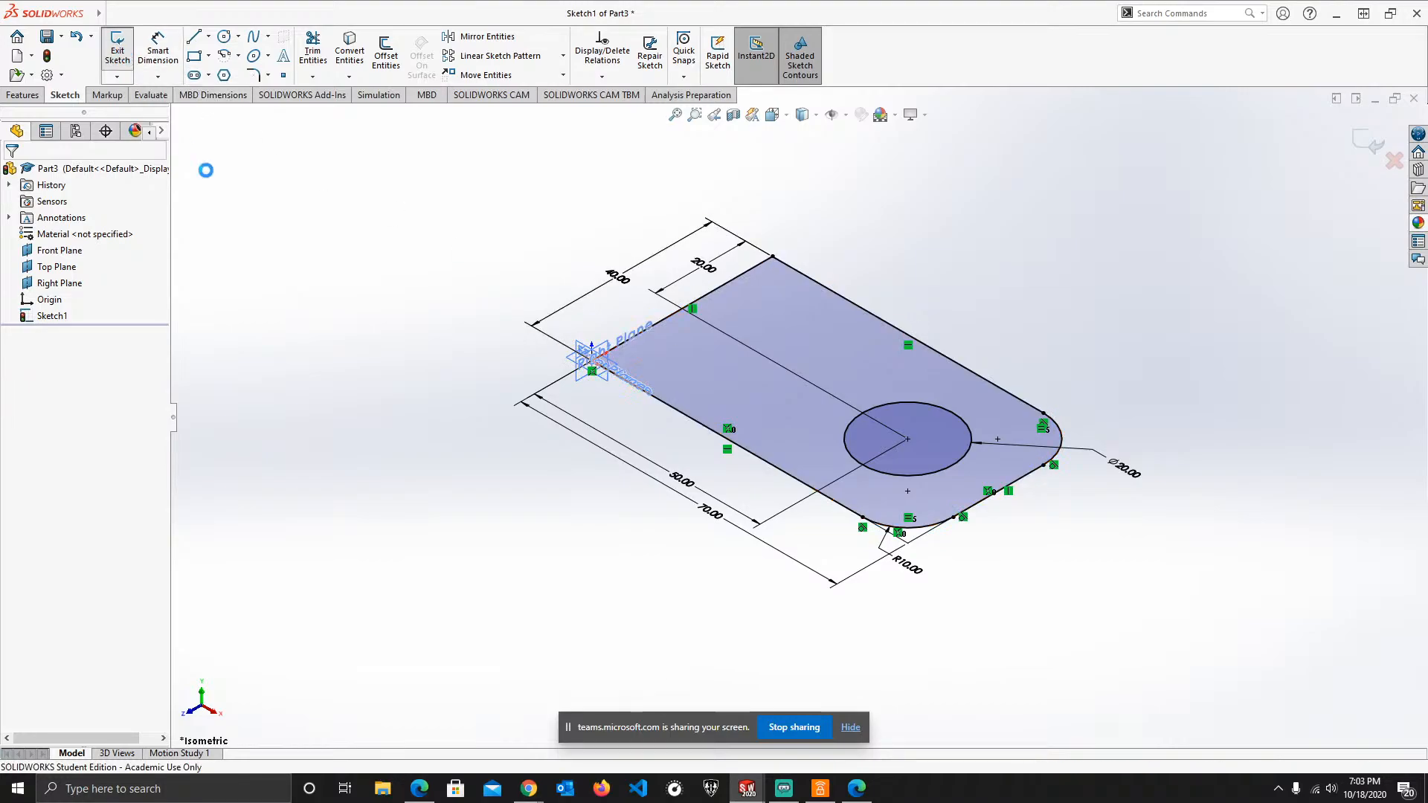
click(118, 49)
click(22, 94)
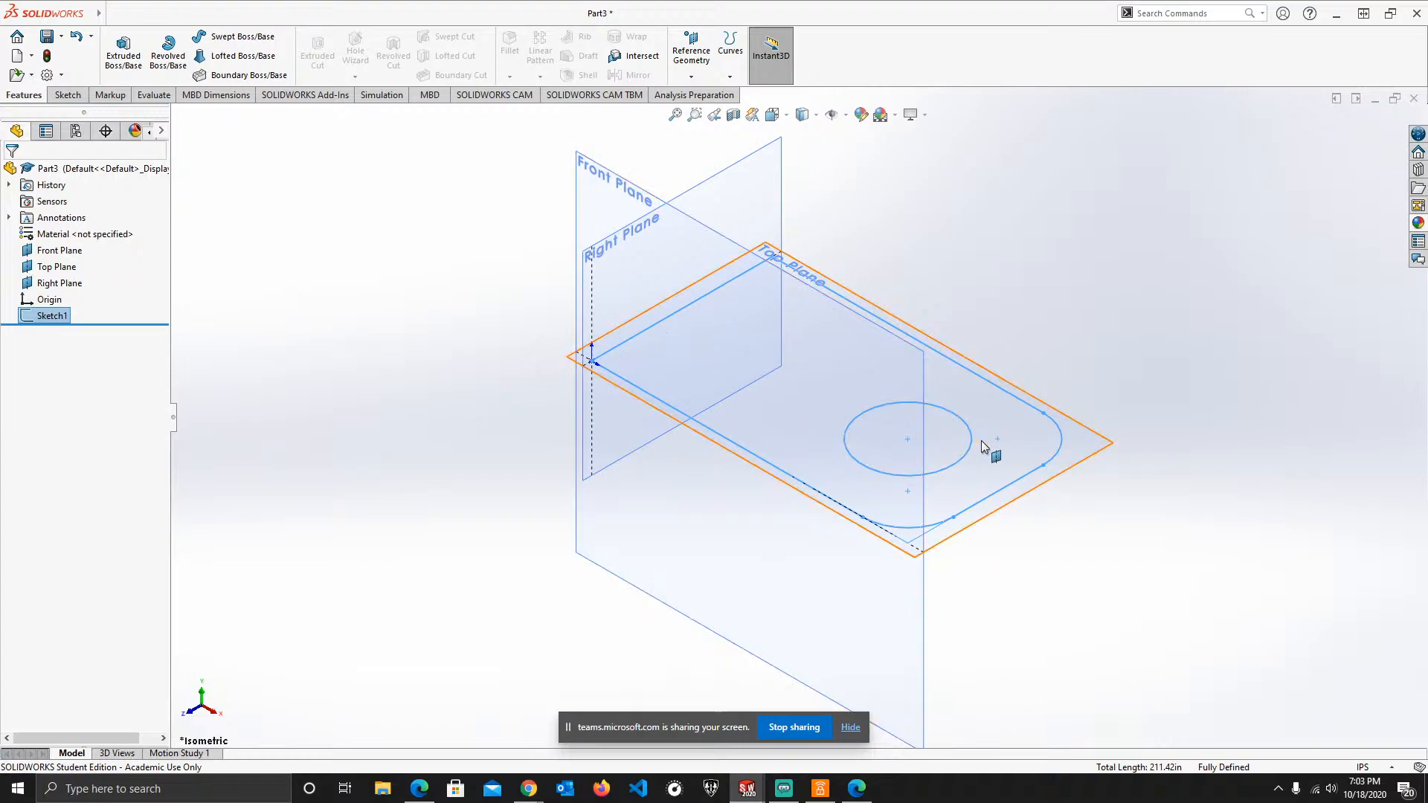
click(1024, 411)
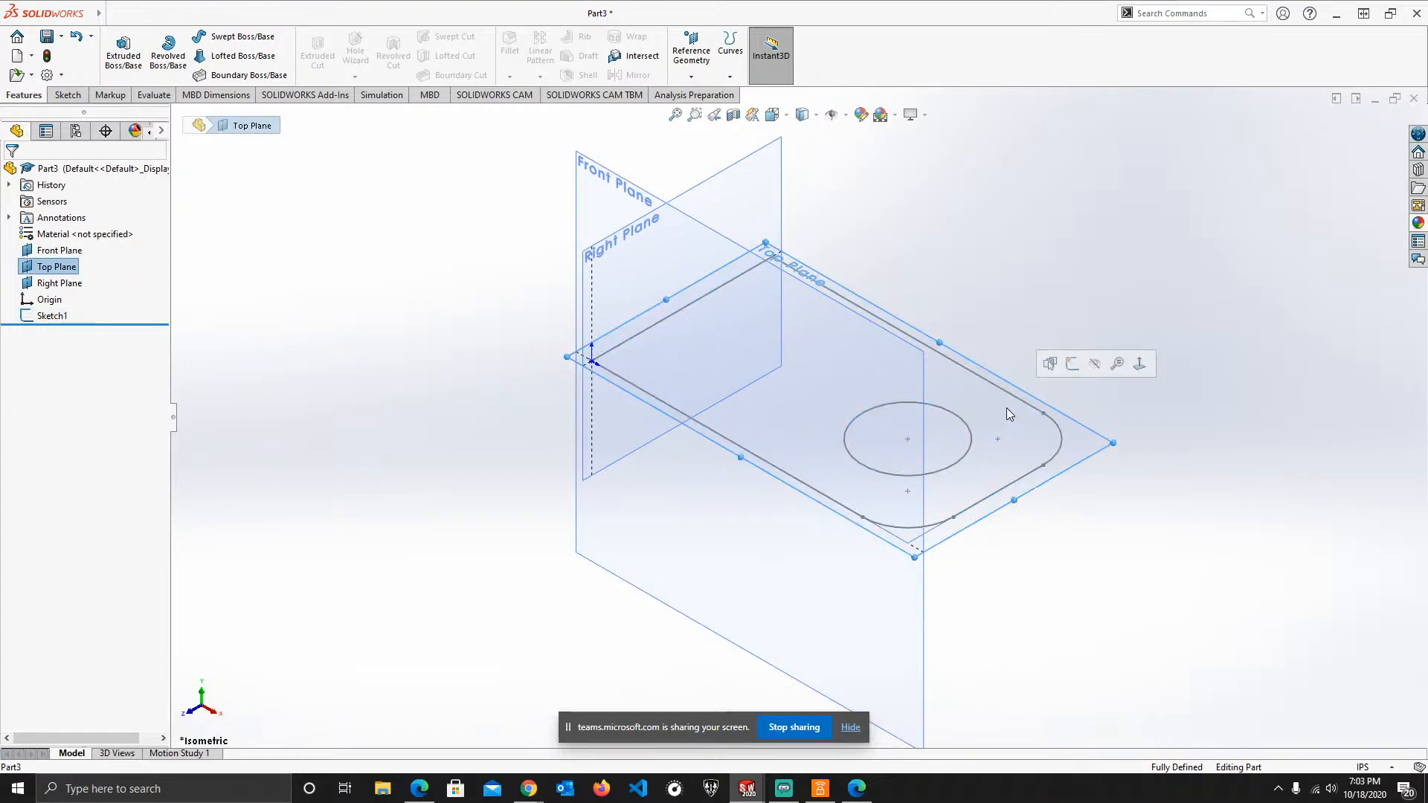
click(51, 313)
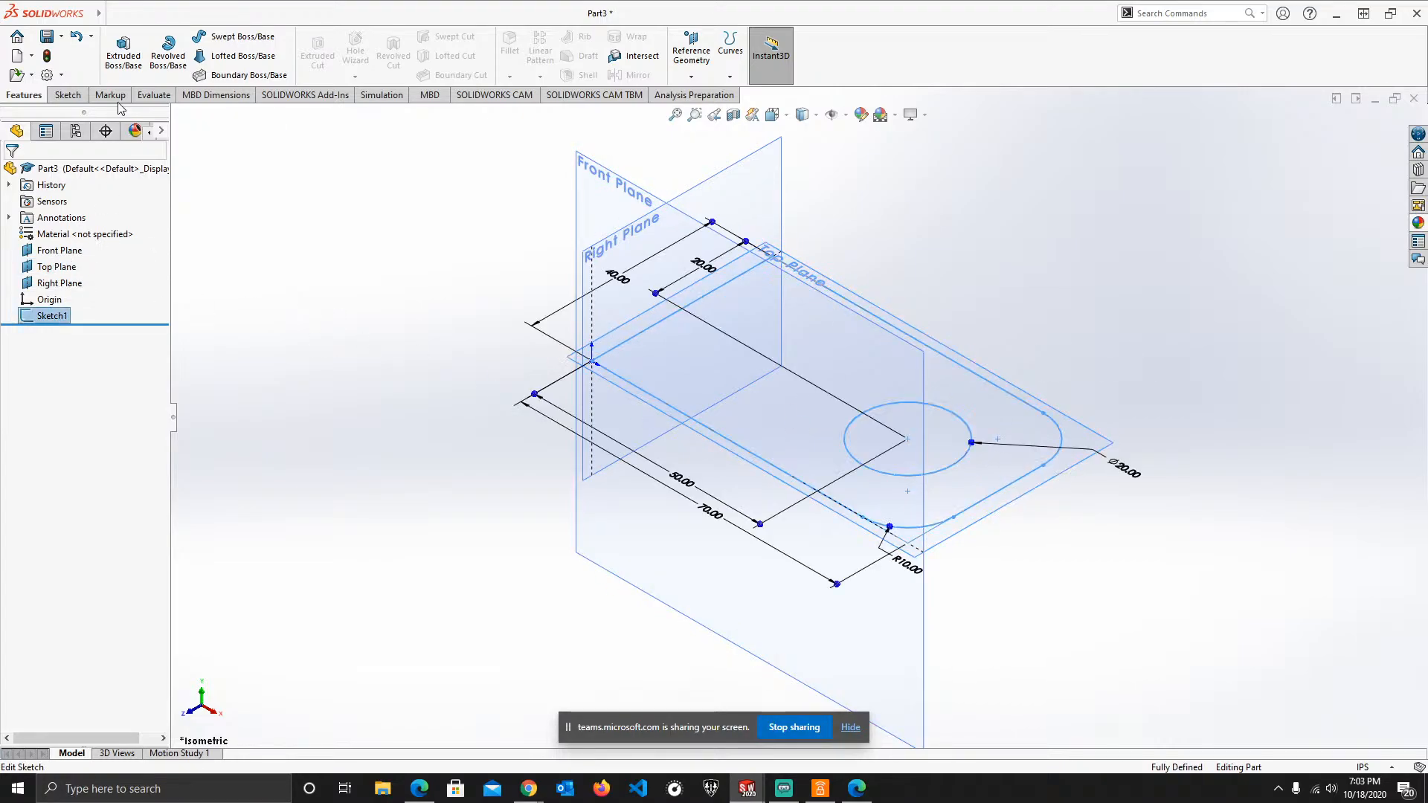
click(119, 55)
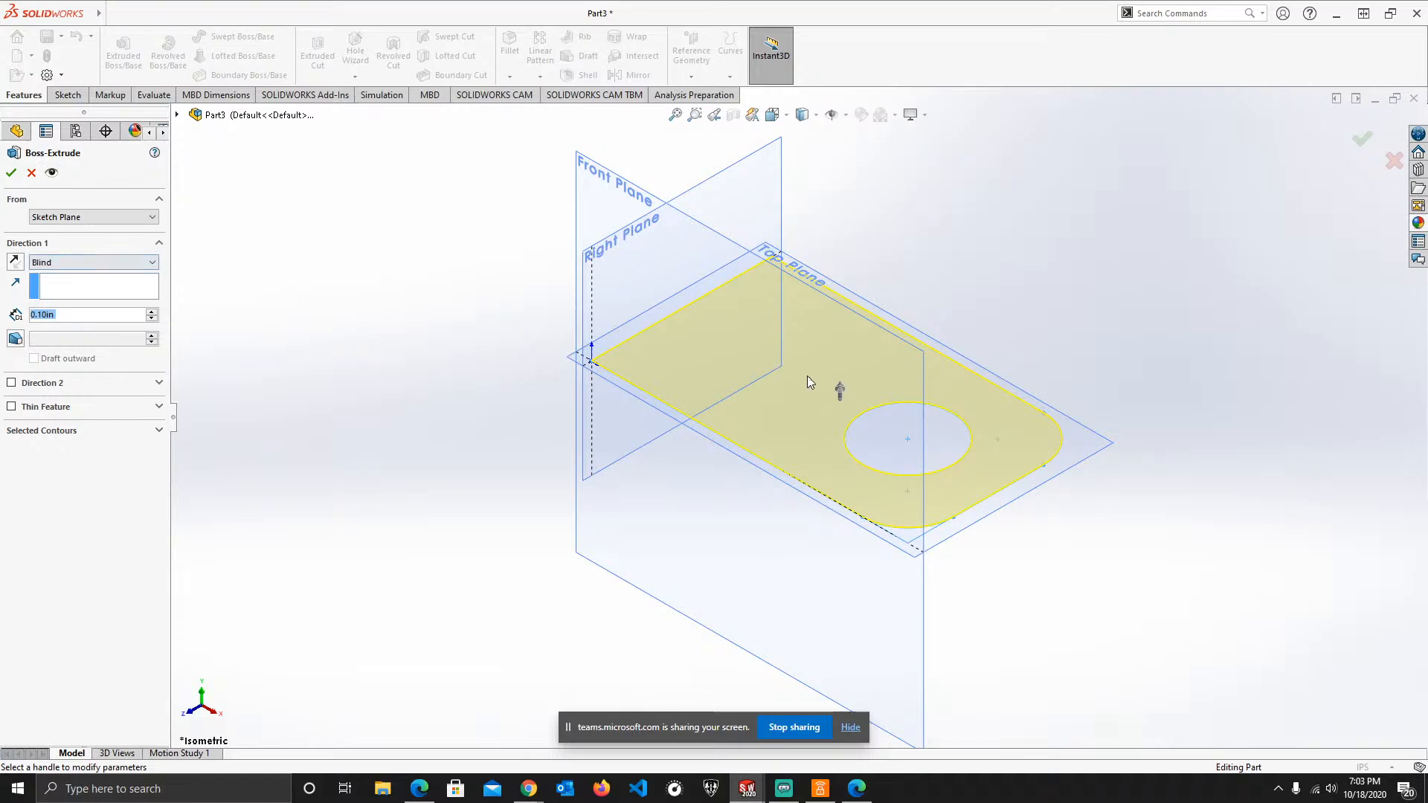
click(31, 172)
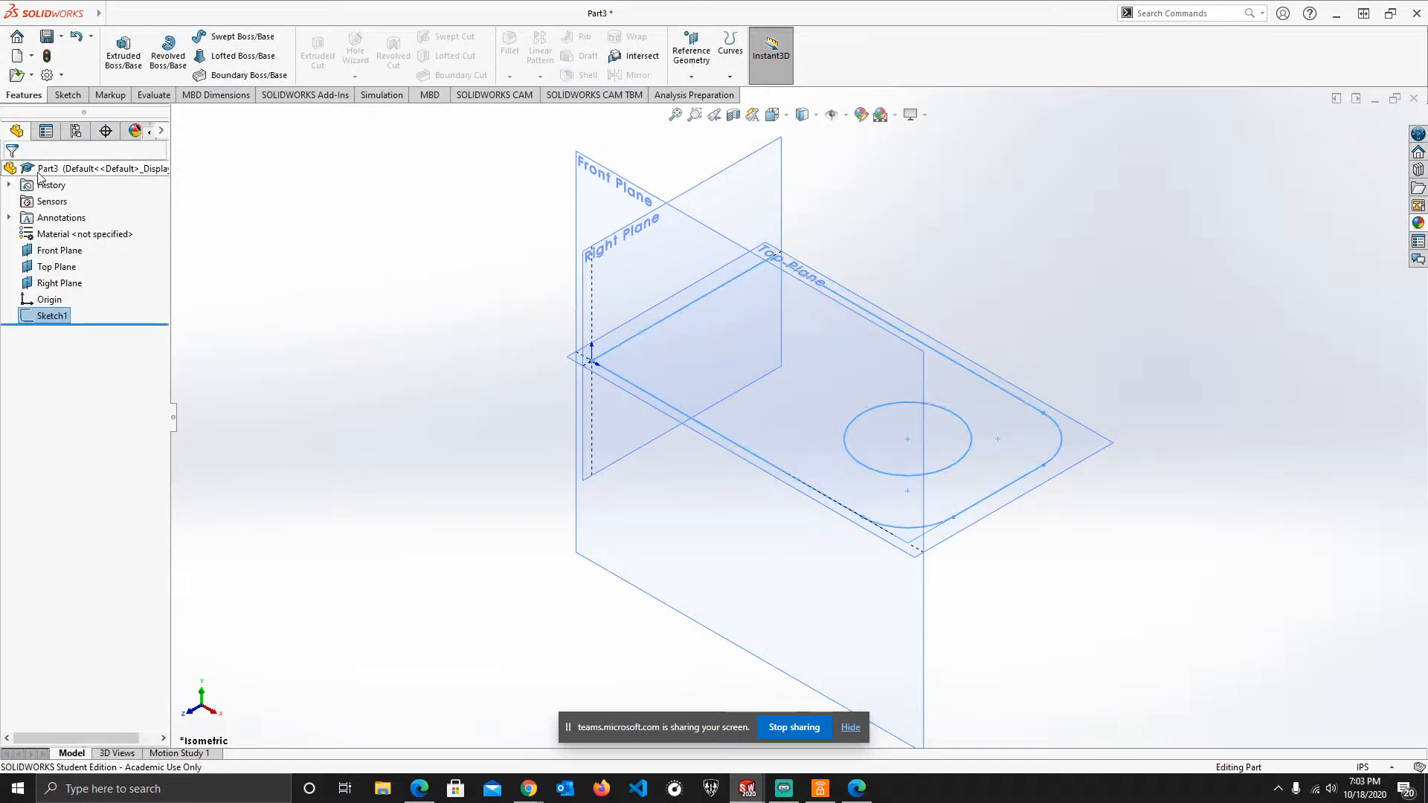
- Reopen the base sketch for editing, start an Extruded Boss/Base from it, and set its blind depth to 20 in
click(51, 317)
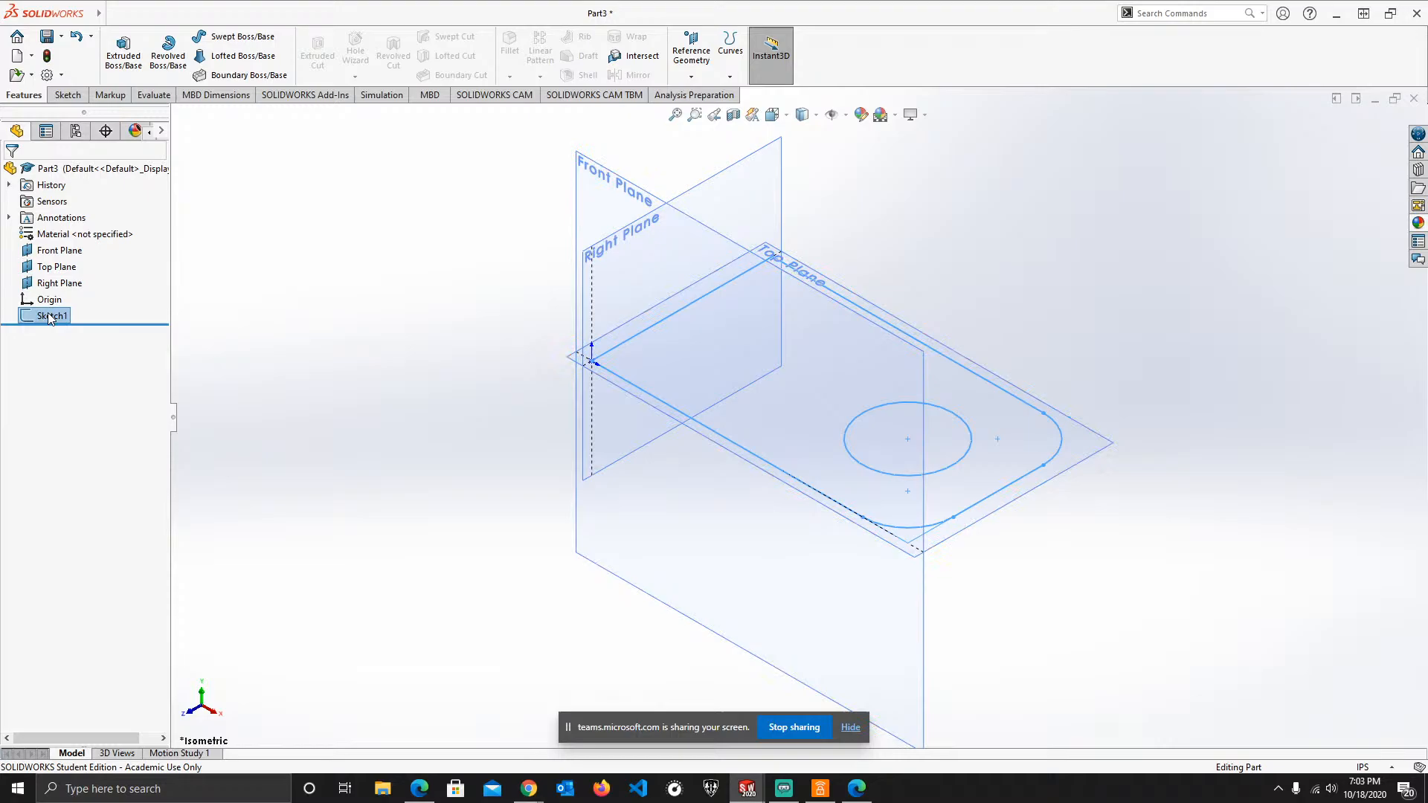
click(227, 303)
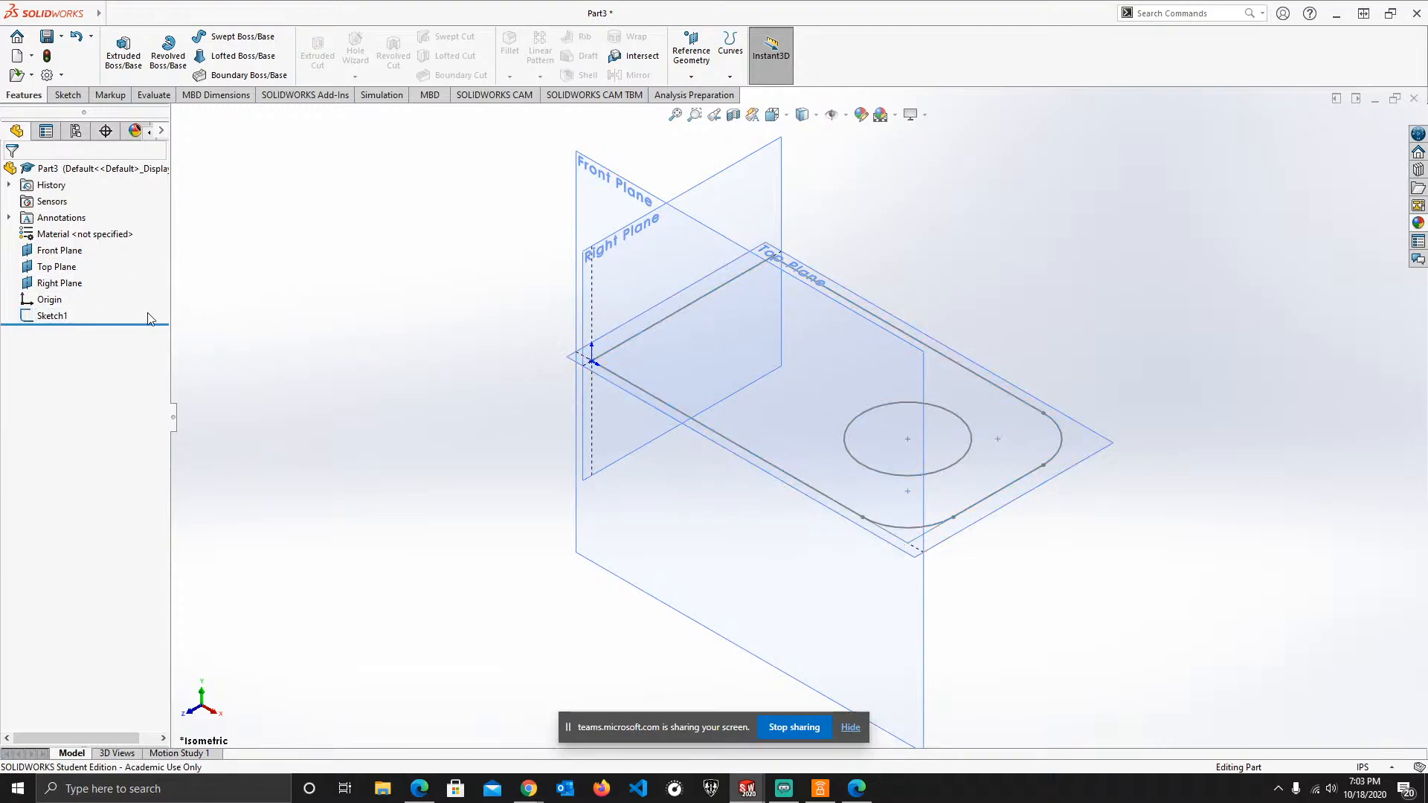
click(42, 317)
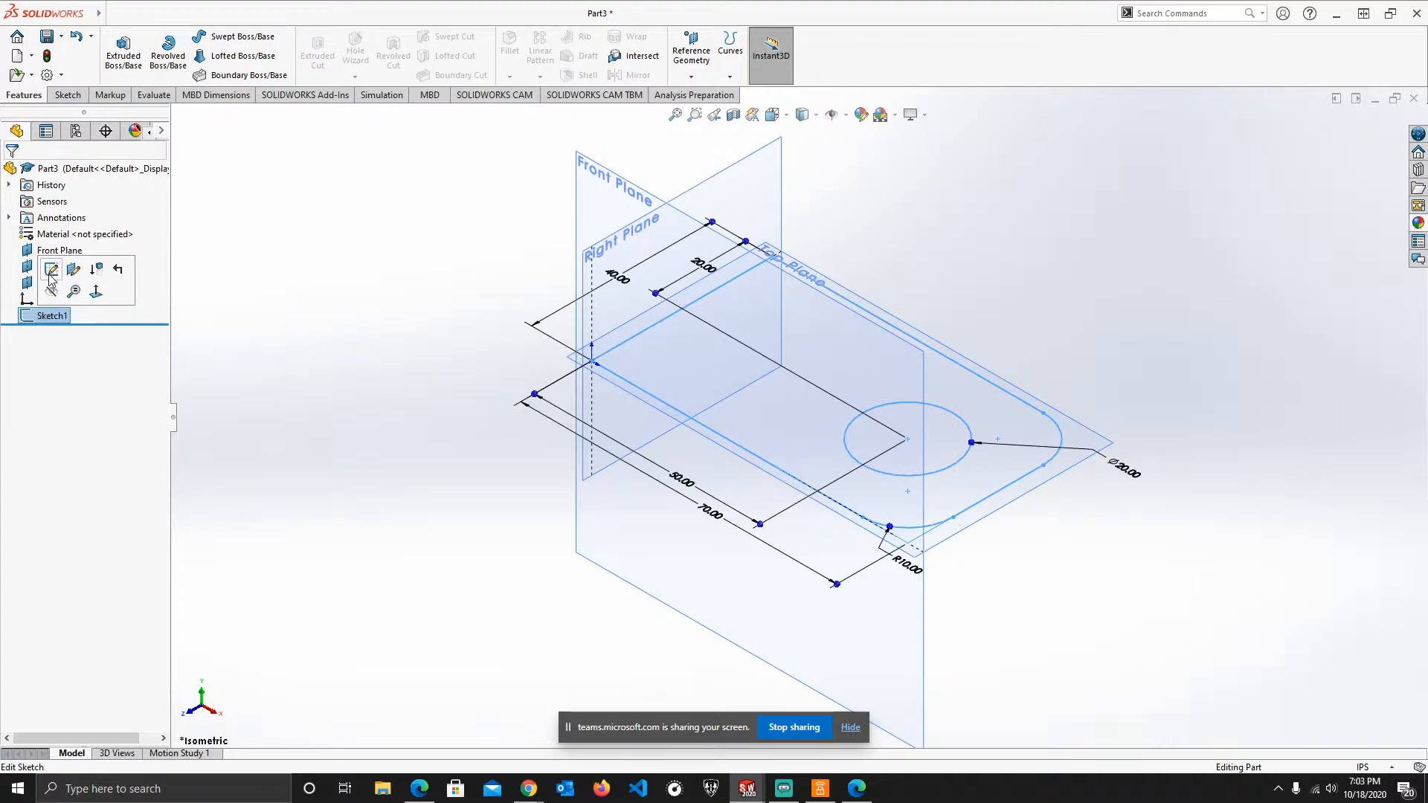
click(50, 277)
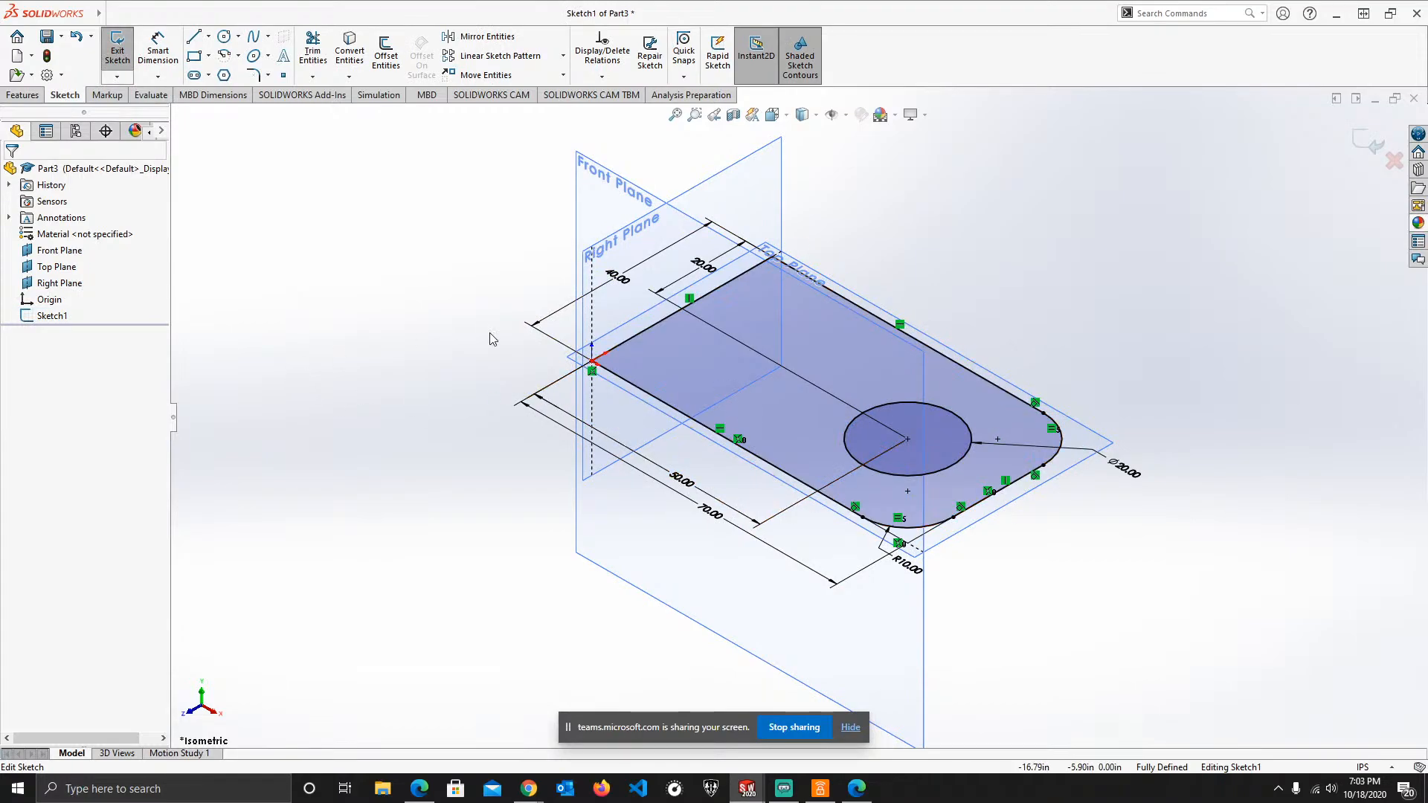
click(23, 96)
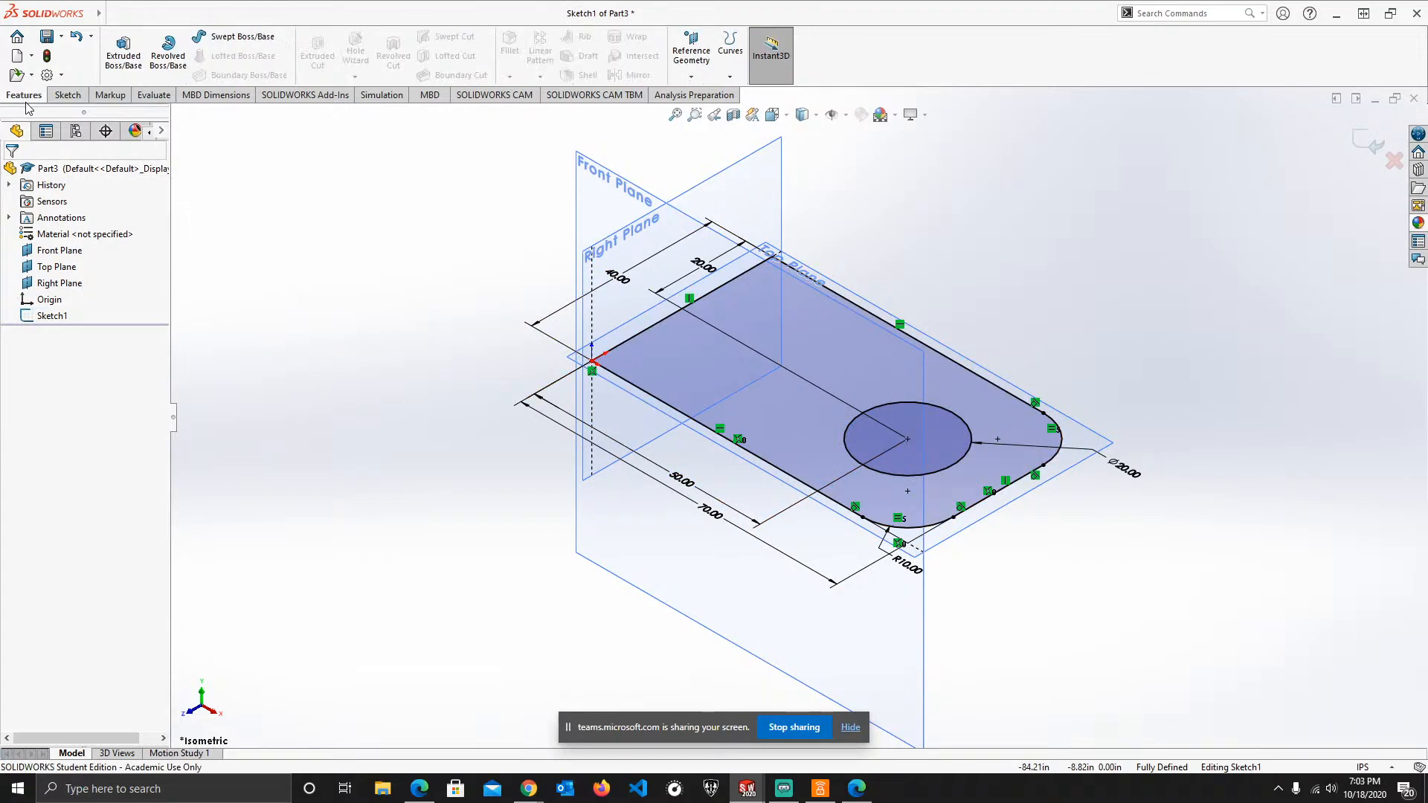
click(135, 63)
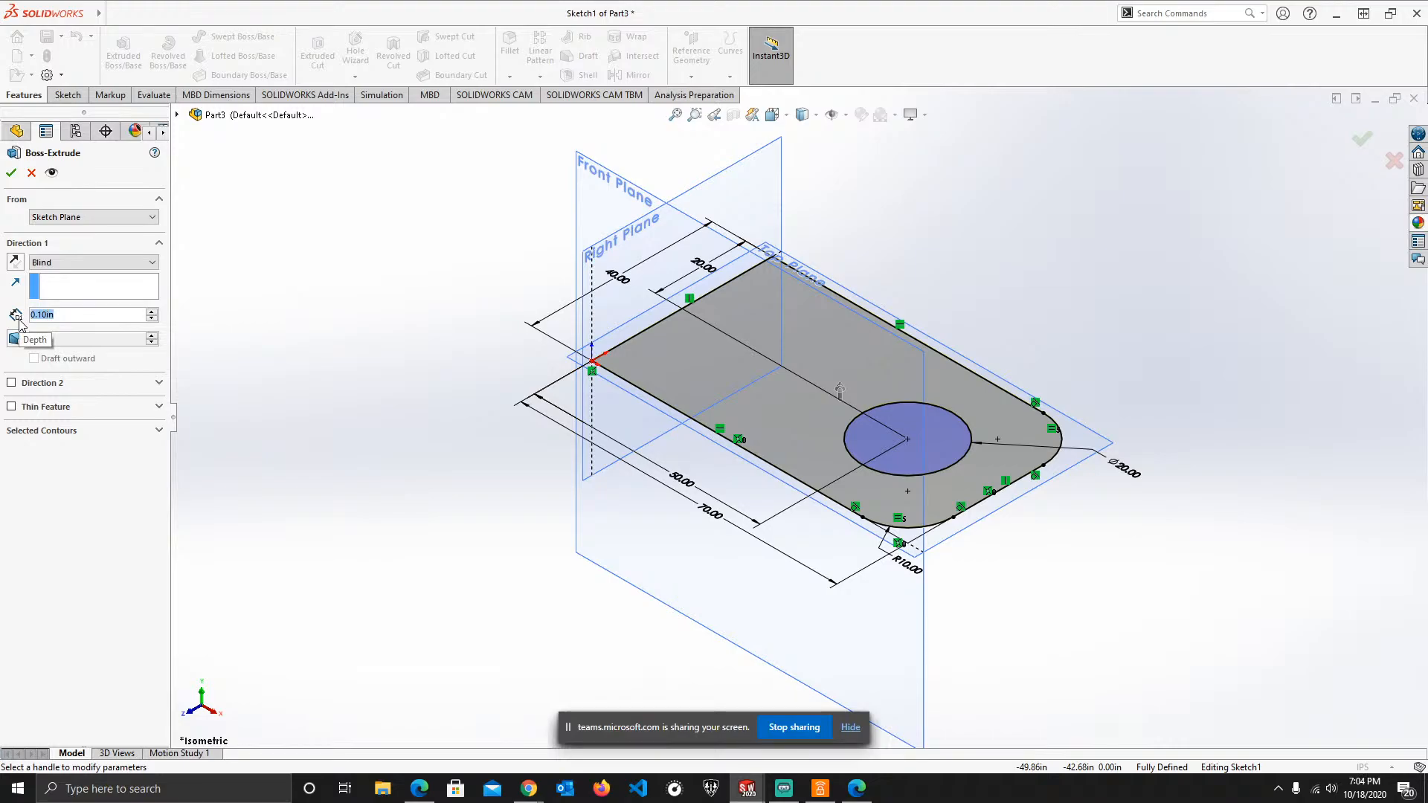
text(20)
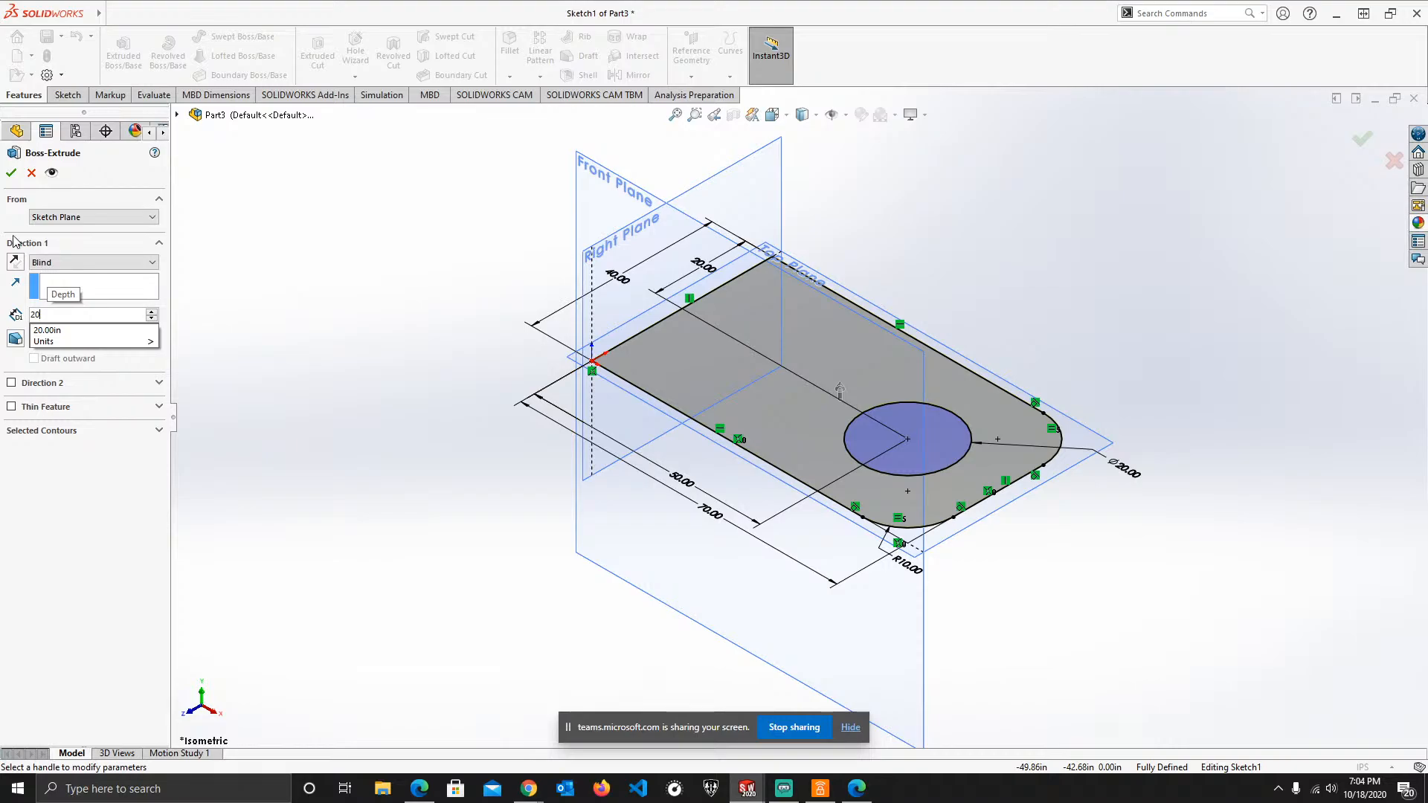
key(Return)
- Reverse the extrusion direction so the block extends below the sketch plane, and accept the extrusion
middle_drag(824, 431, 975, 449)
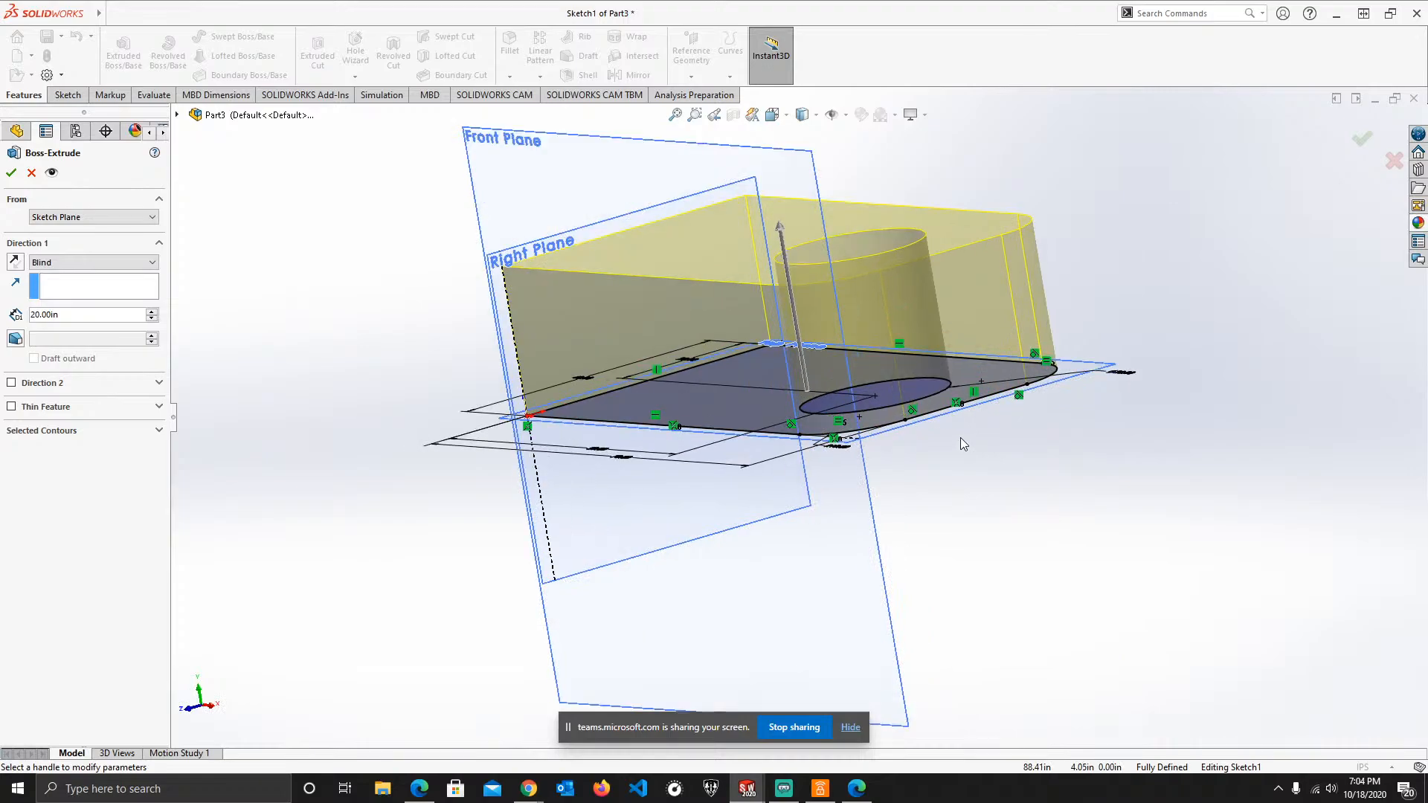
scroll(960, 437, up, 2)
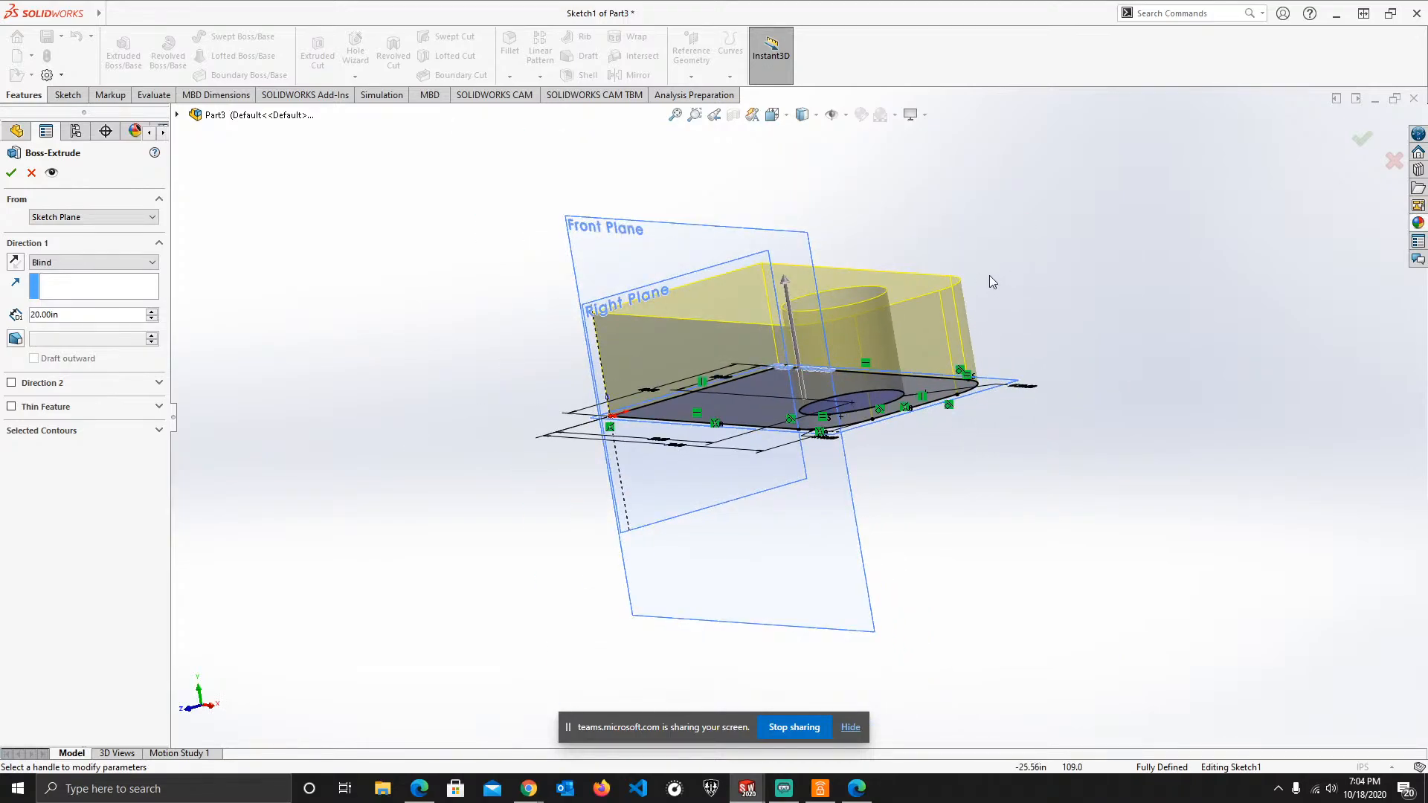
middle_drag(985, 275, 994, 318)
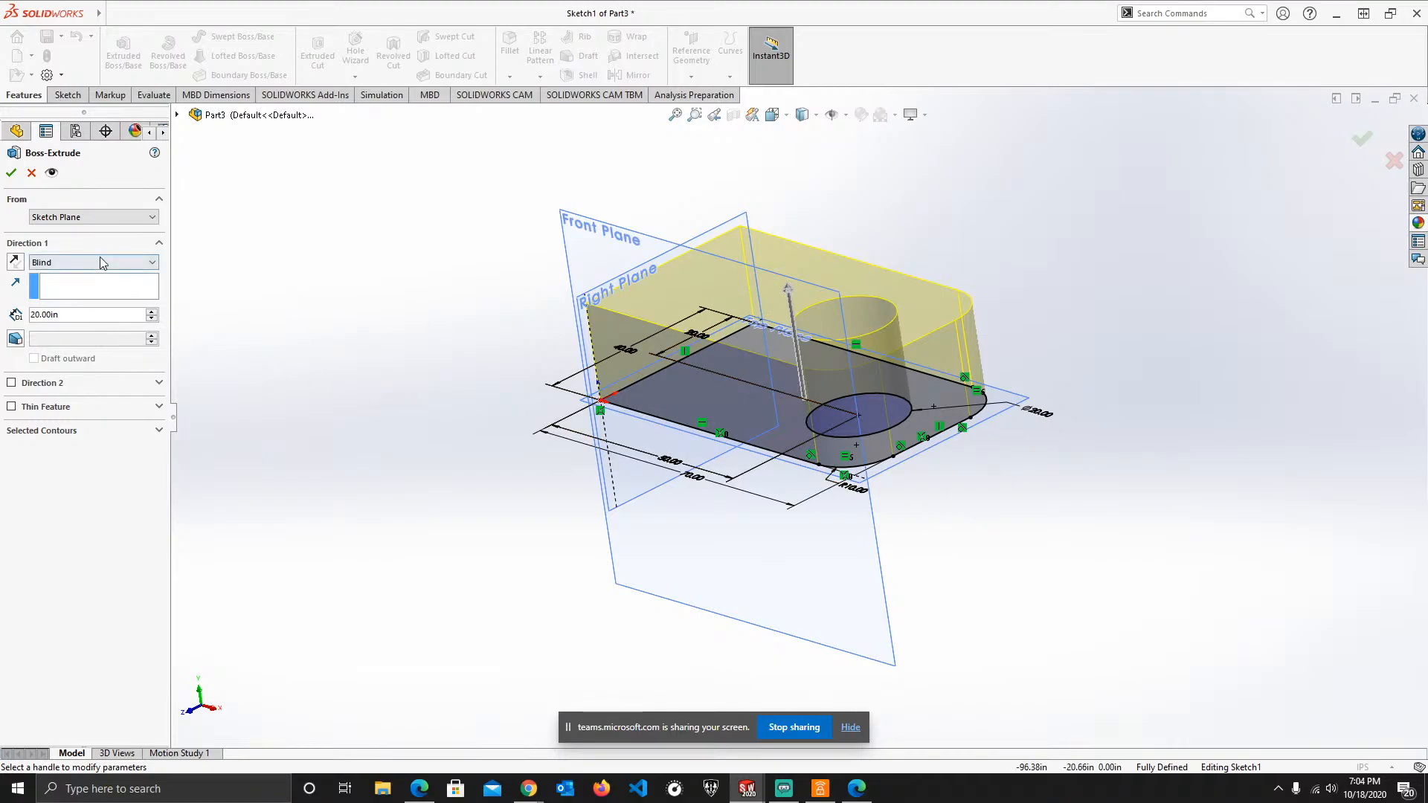
click(20, 264)
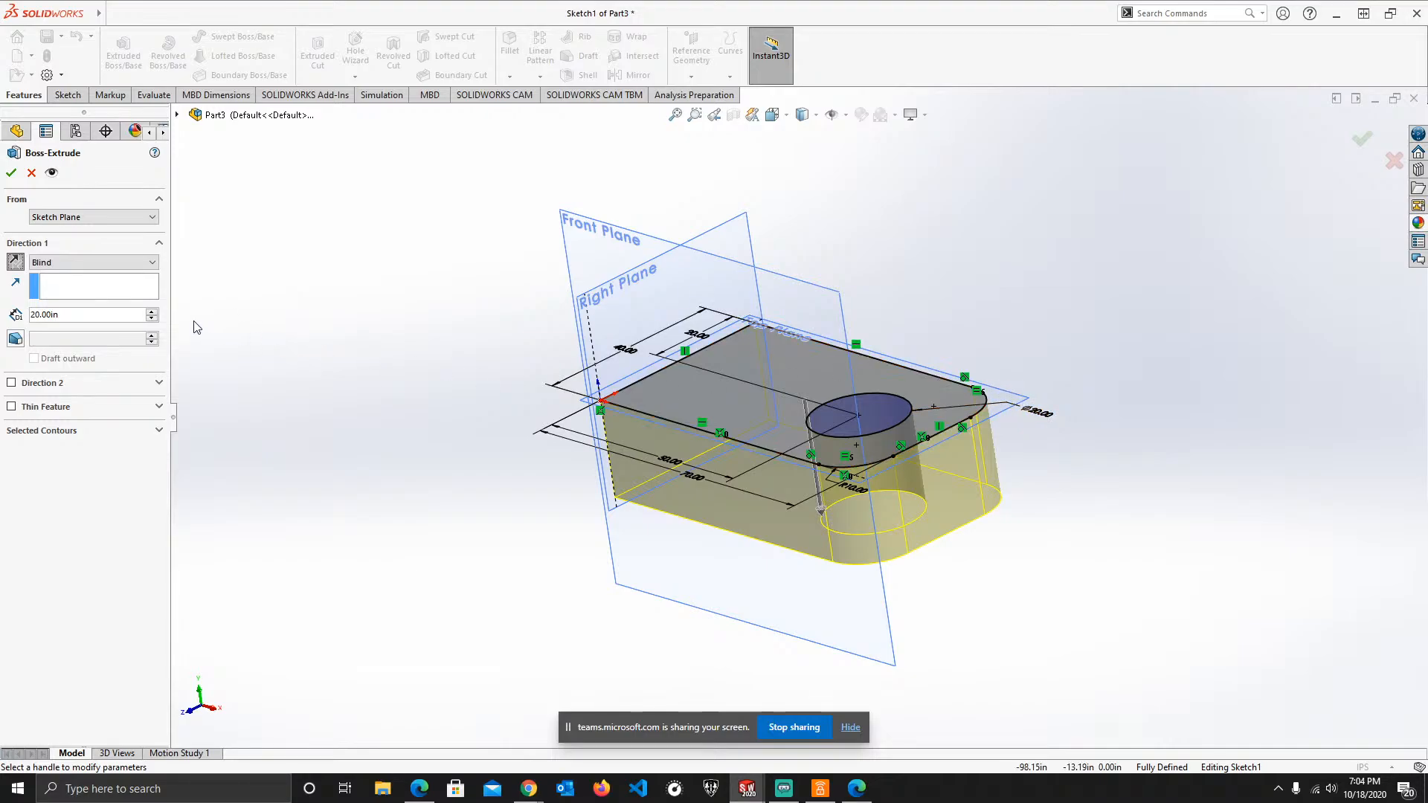
click(12, 173)
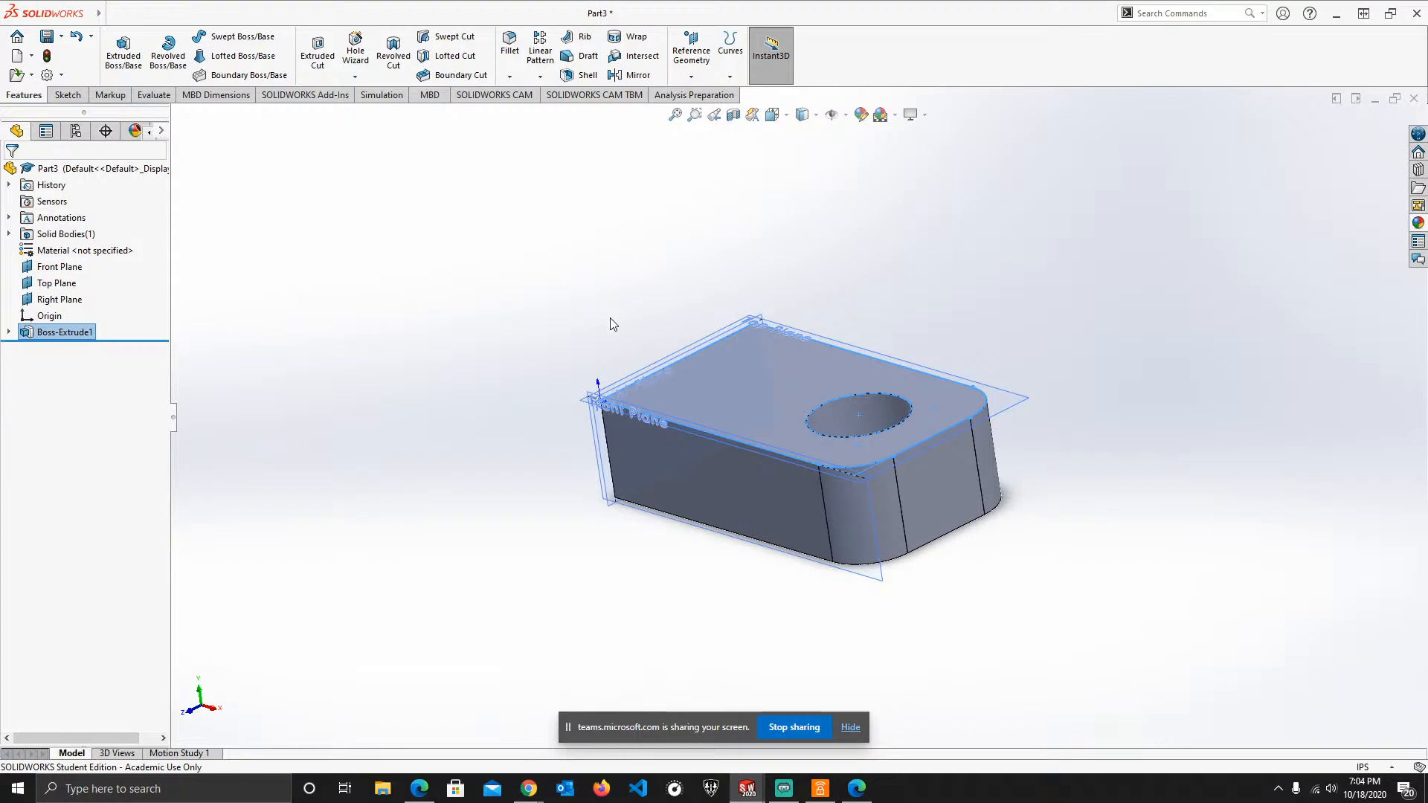
- Switch to the exercise PDF in Chrome, examine the part's raised end in the dimensioned and isometric views, and return to SOLIDWORKS
click(528, 788)
drag(681, 211, 736, 55)
drag(729, 573, 766, 572)
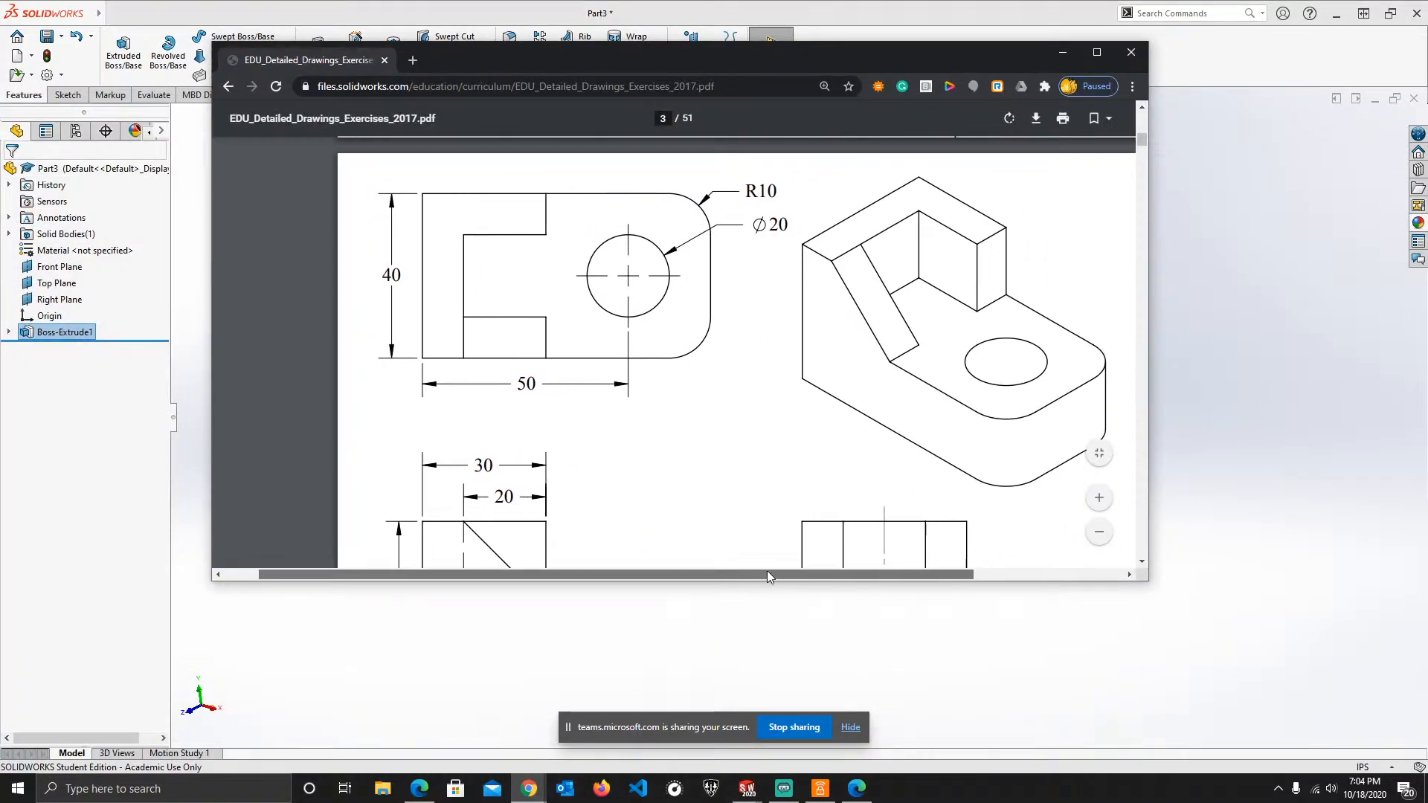
scroll(792, 468, down, 2)
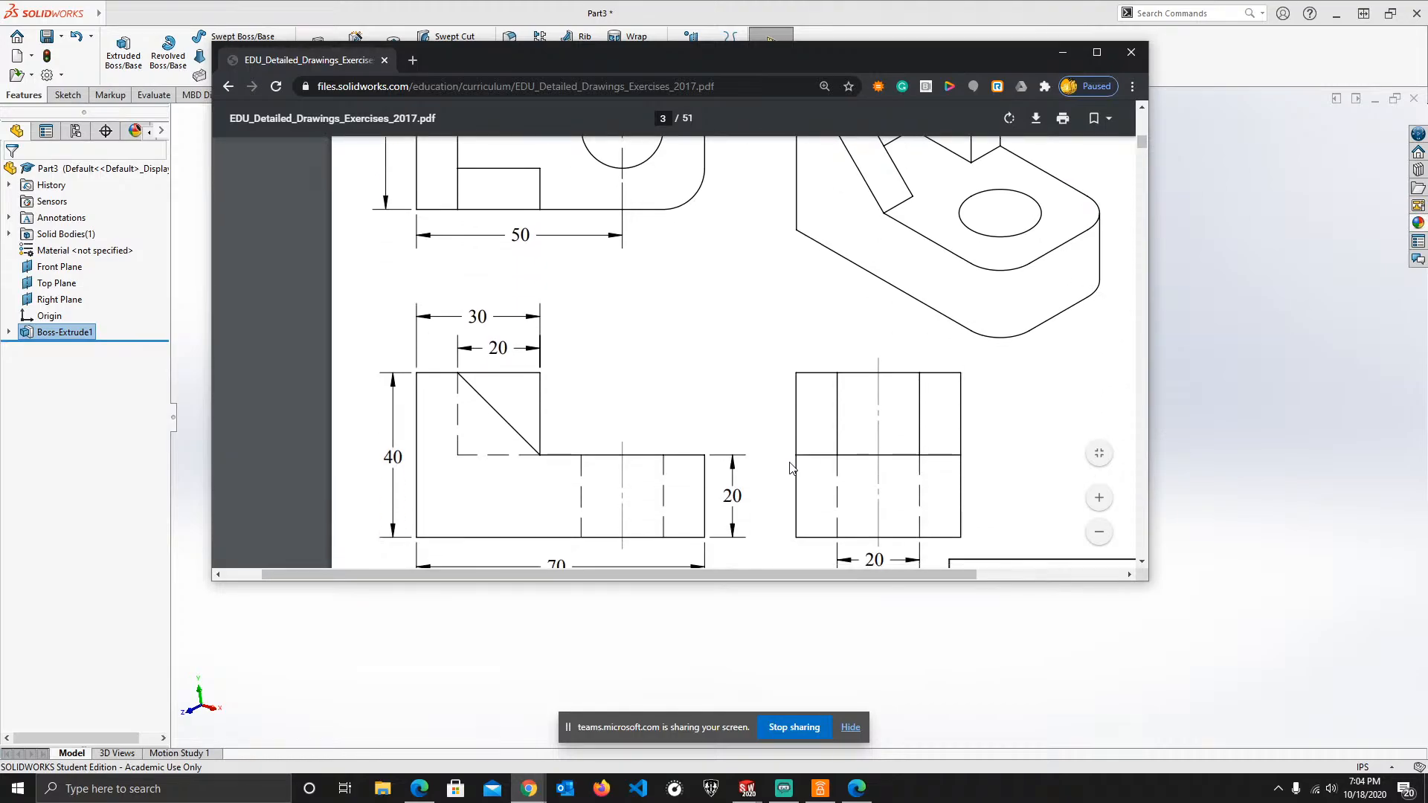
scroll(792, 468, up, 2)
scroll(792, 469, down, 1)
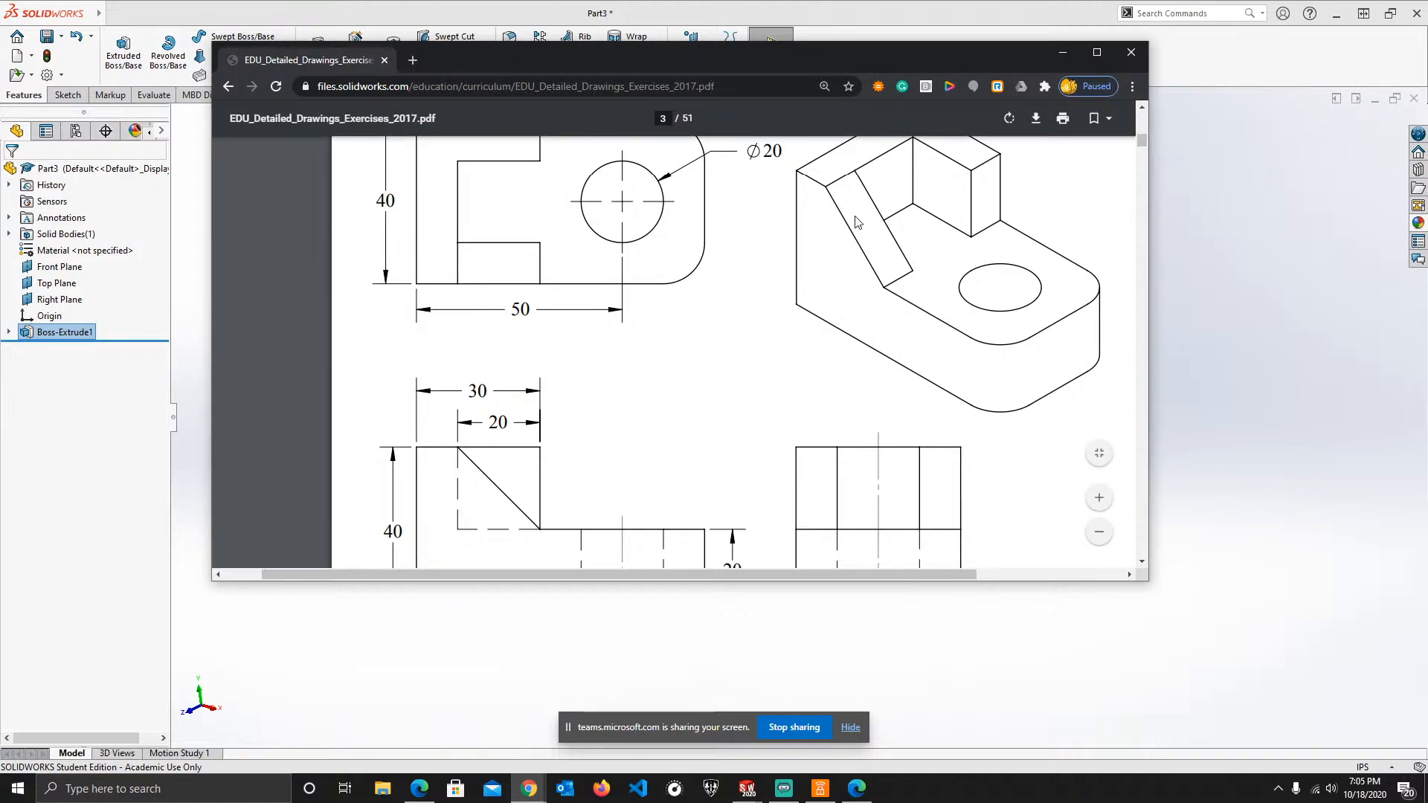
drag(770, 68, 0, 170)
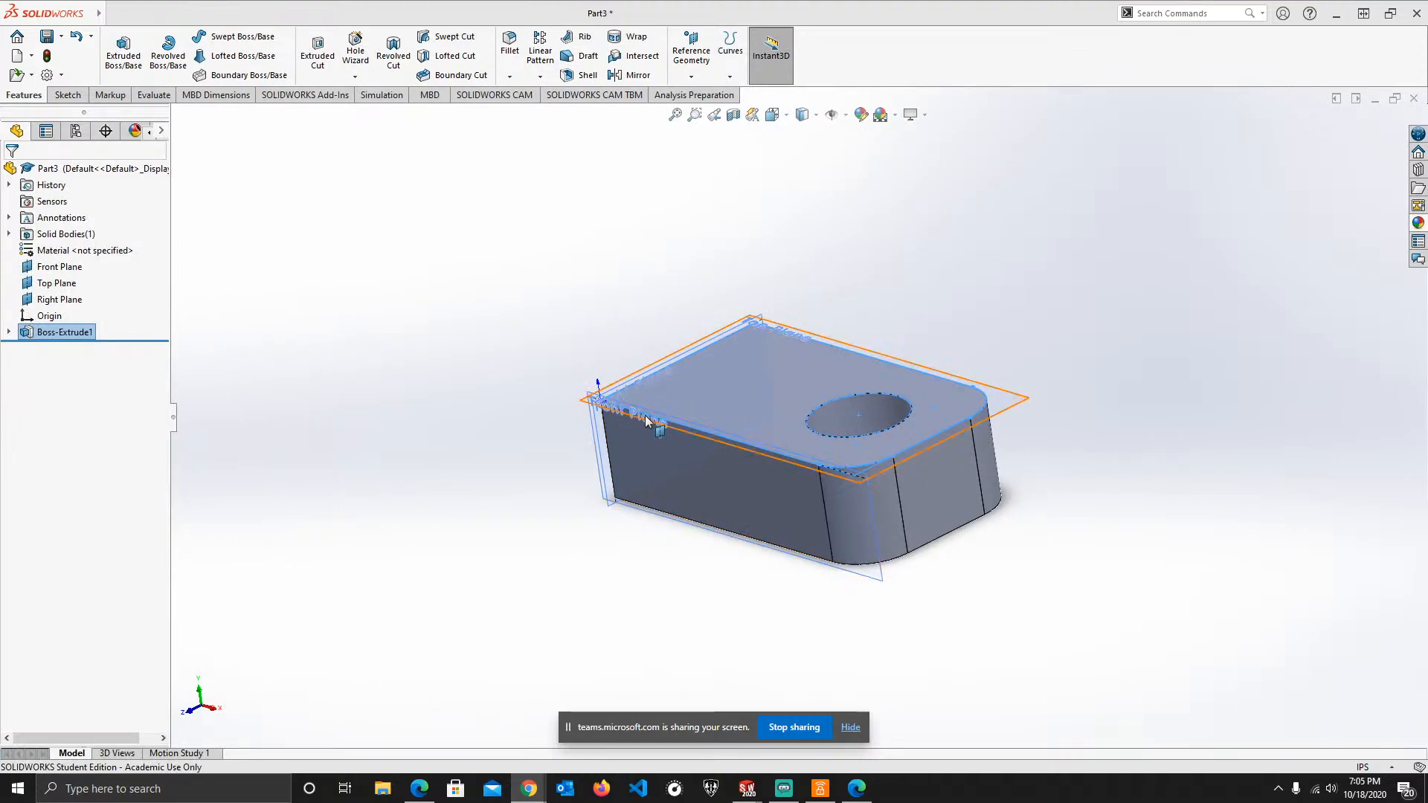
- Start a new sketch on the block's large upper face around the hole
middle_drag(727, 401, 760, 535)
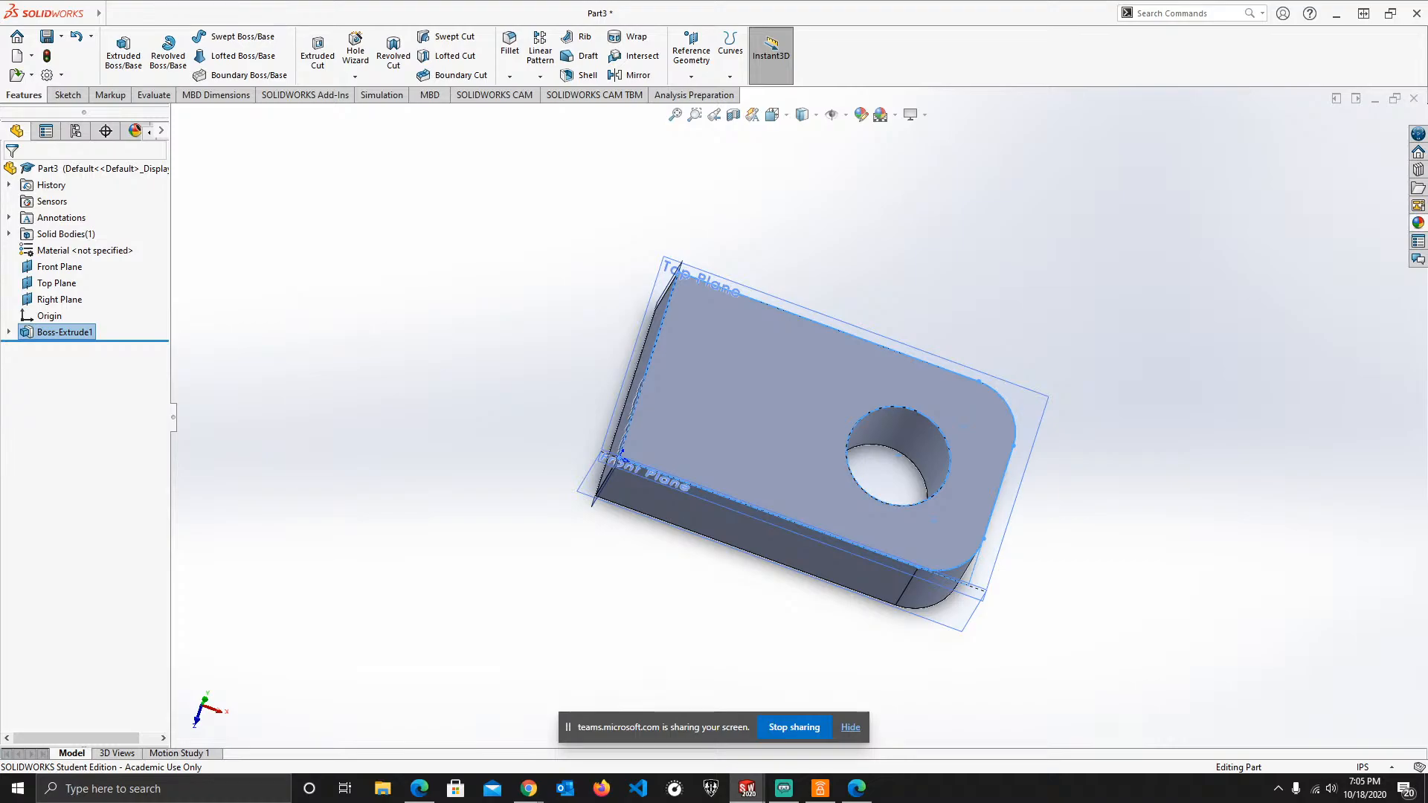
click(675, 327)
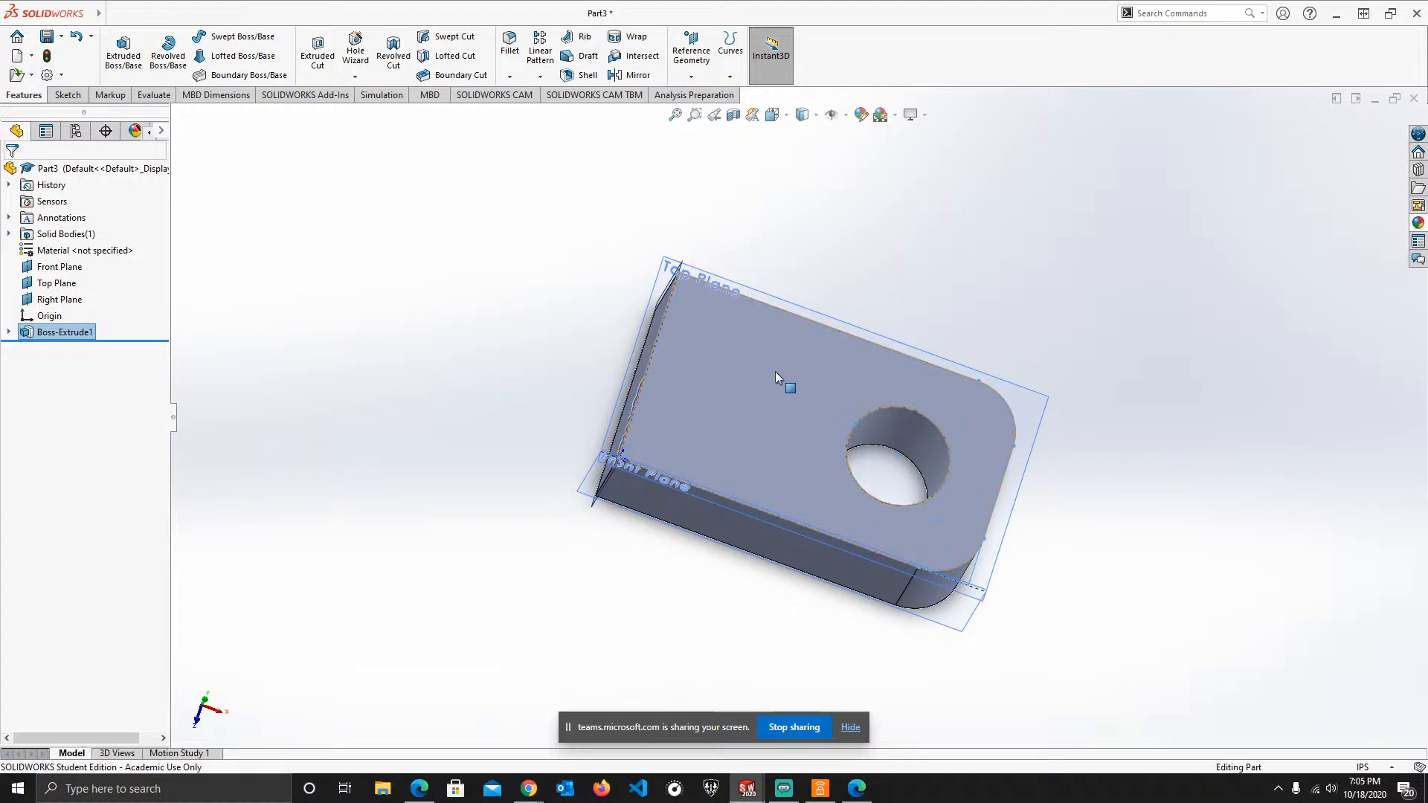
click(67, 94)
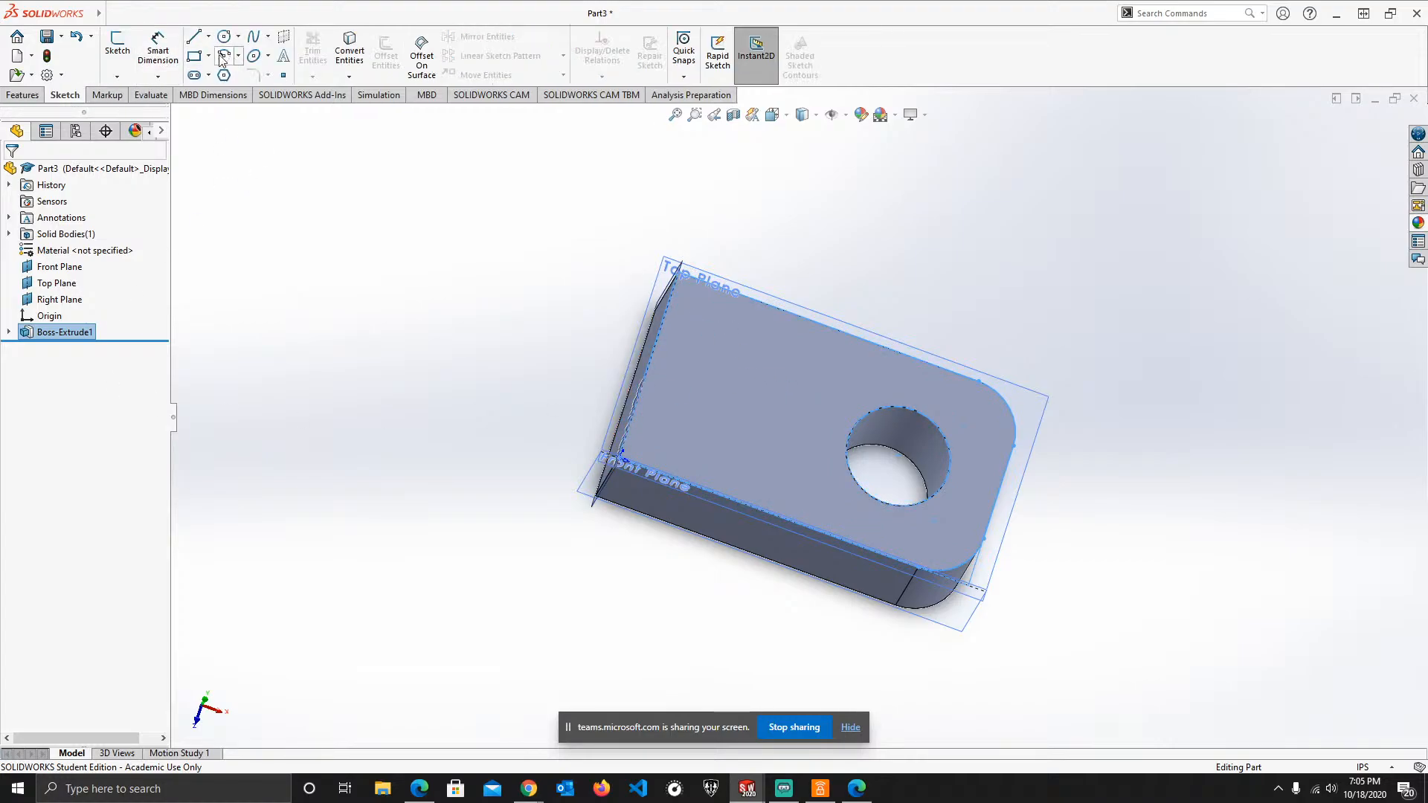
click(117, 45)
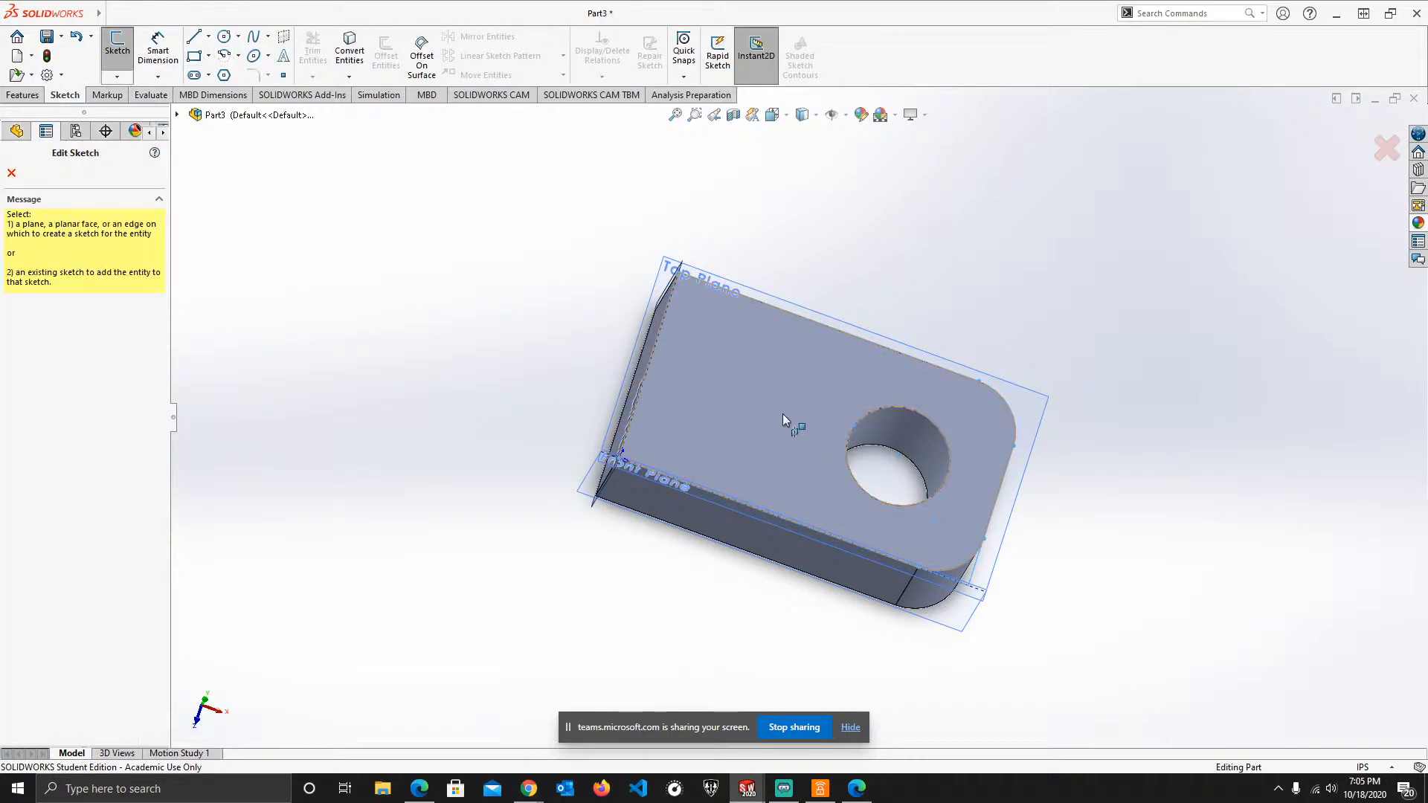
click(724, 389)
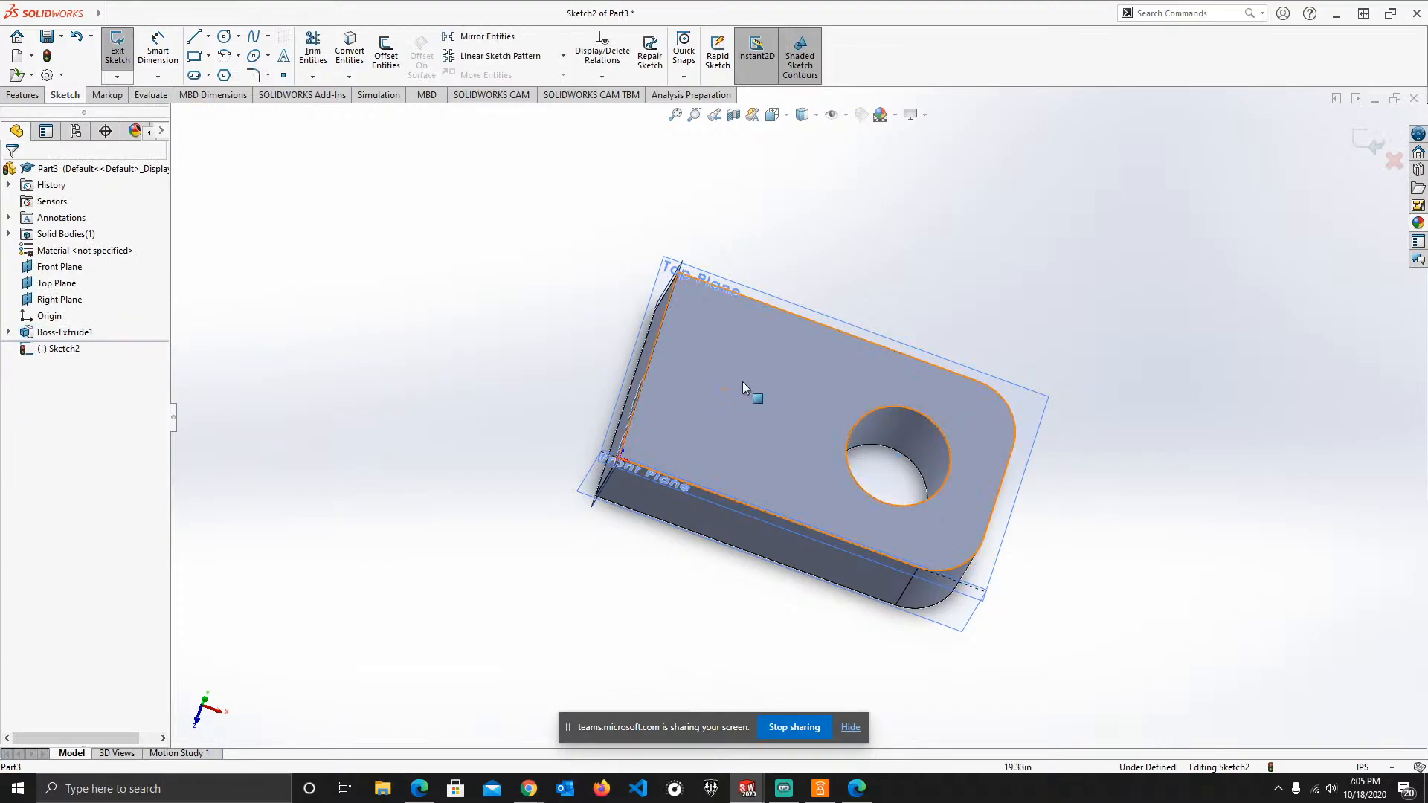
- Sketch a closed L-shaped profile on the face's end opposite the hole, about 21.3 by 40 in, with legs about 8 and 10.4 in wide
click(197, 37)
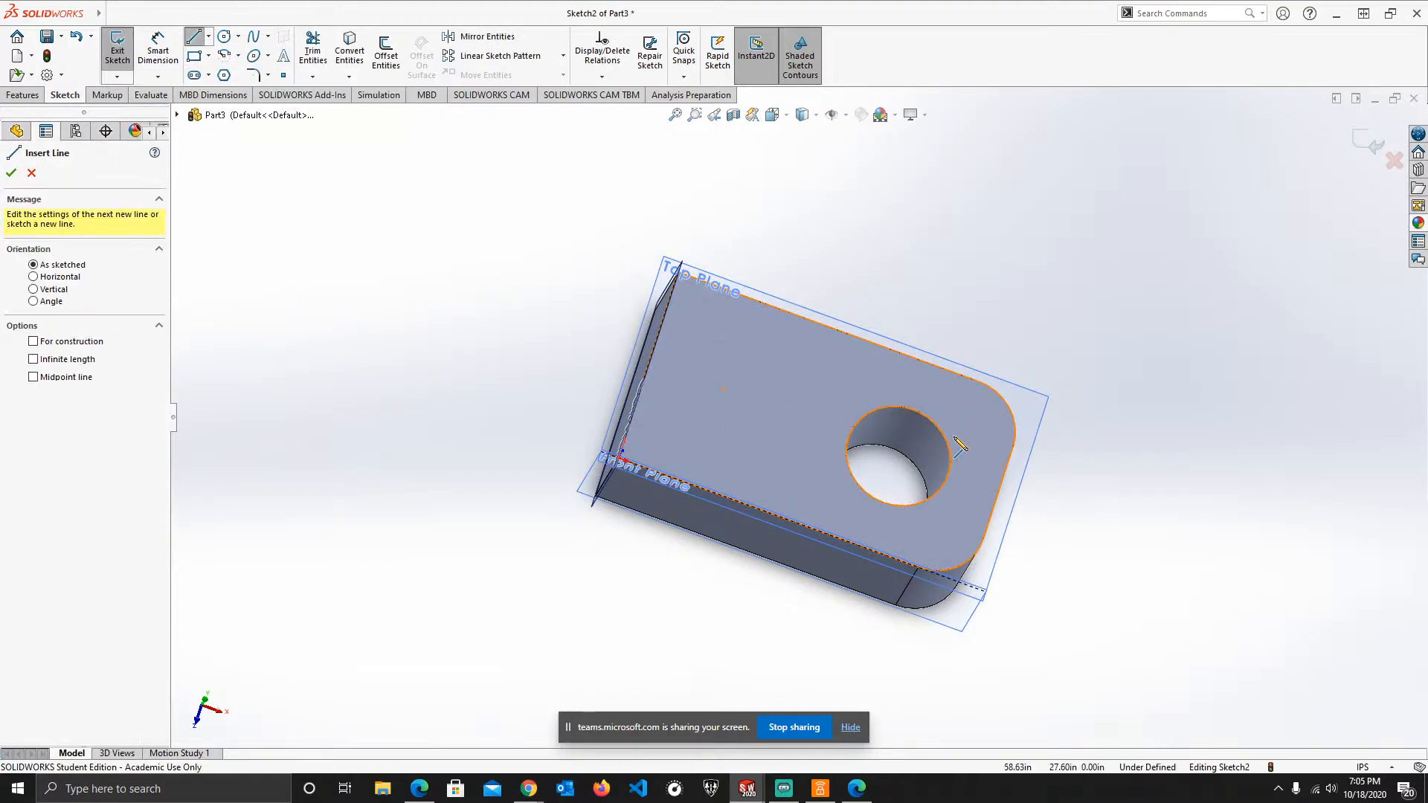
click(771, 114)
click(794, 156)
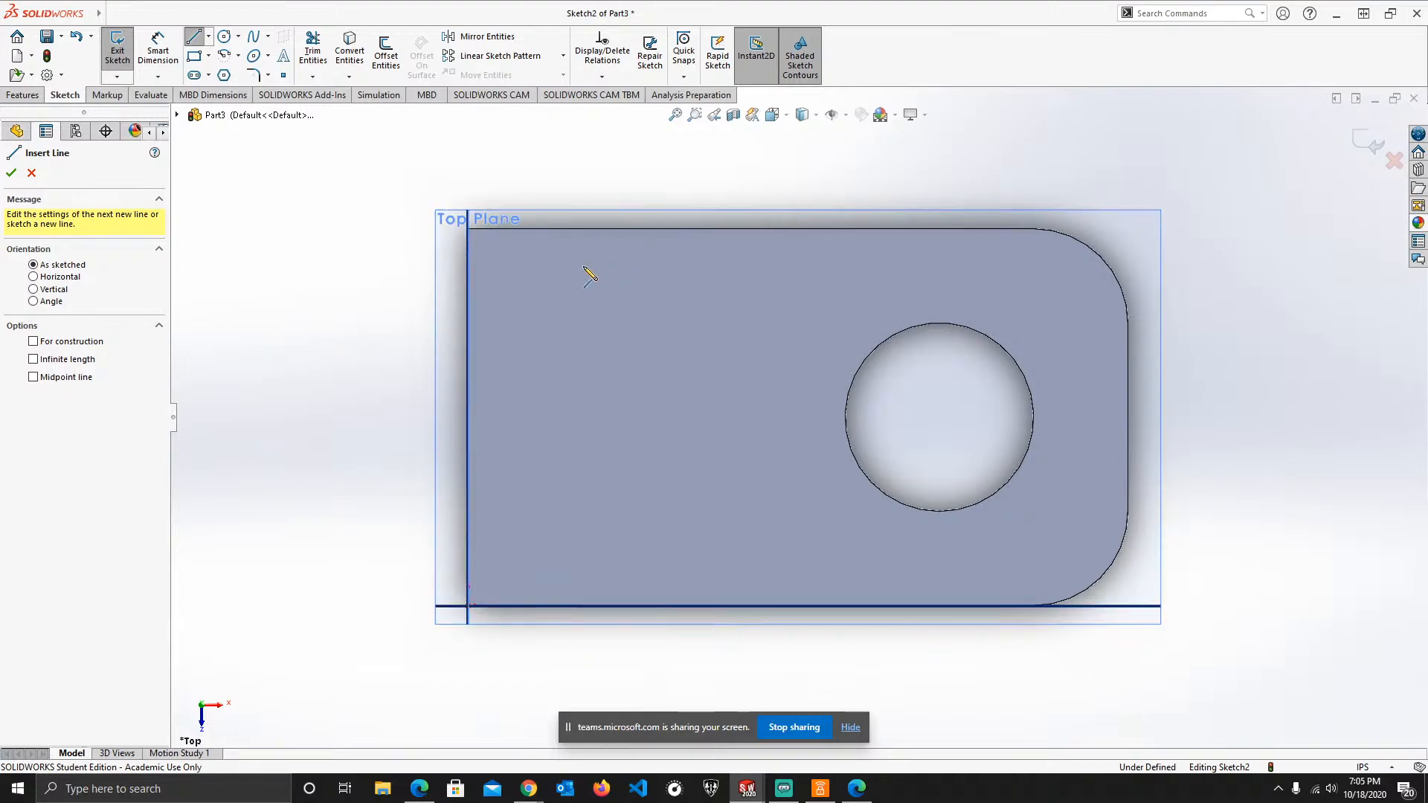
click(668, 229)
click(669, 304)
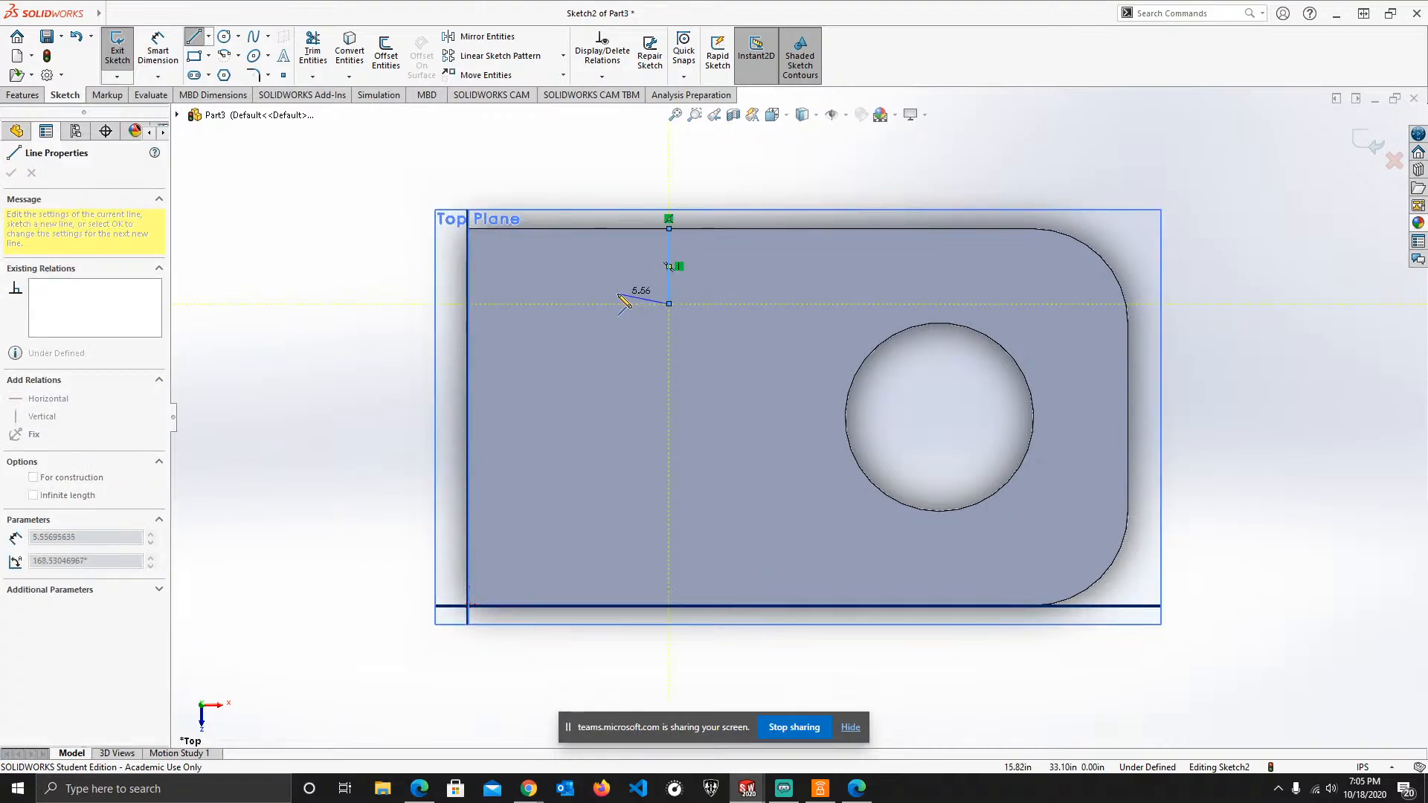
click(565, 303)
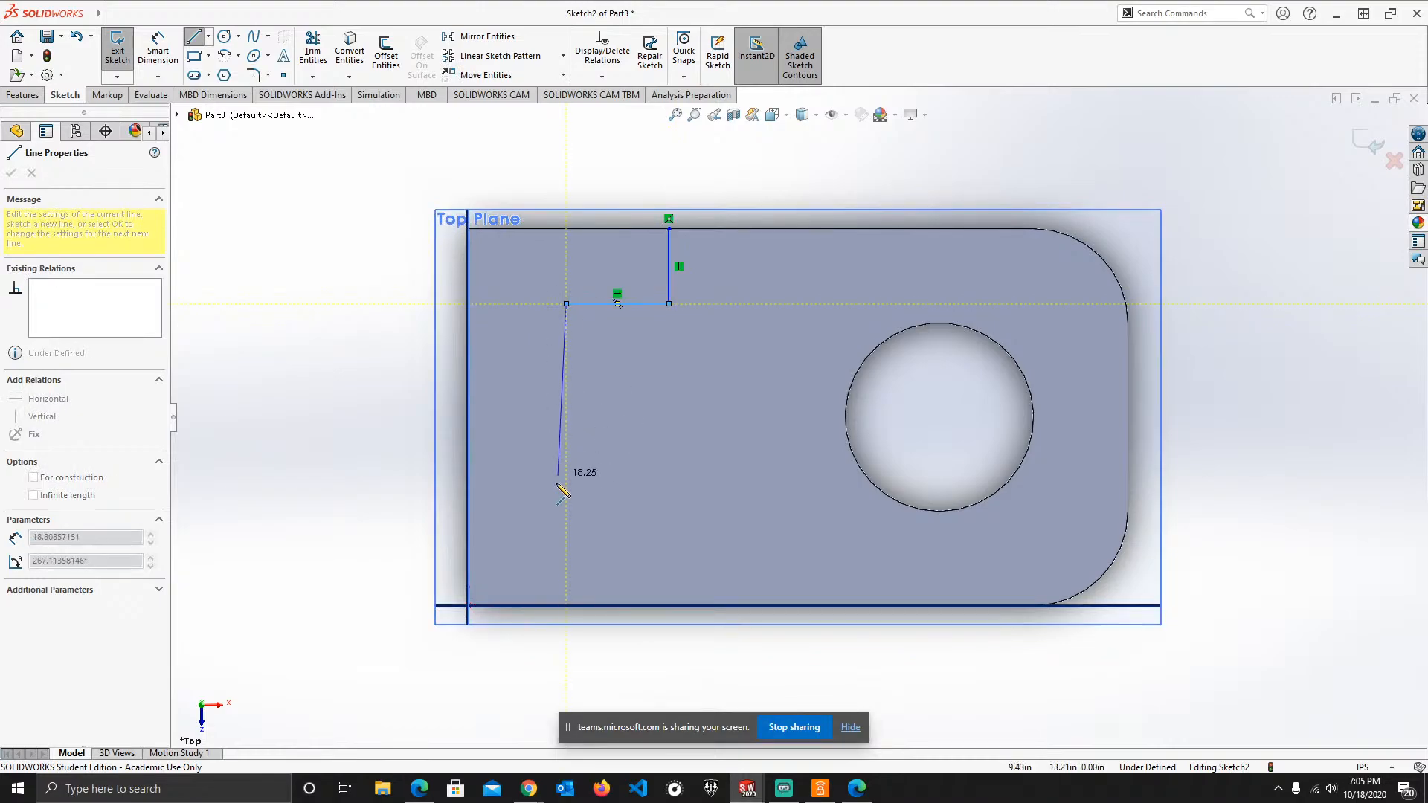
click(566, 606)
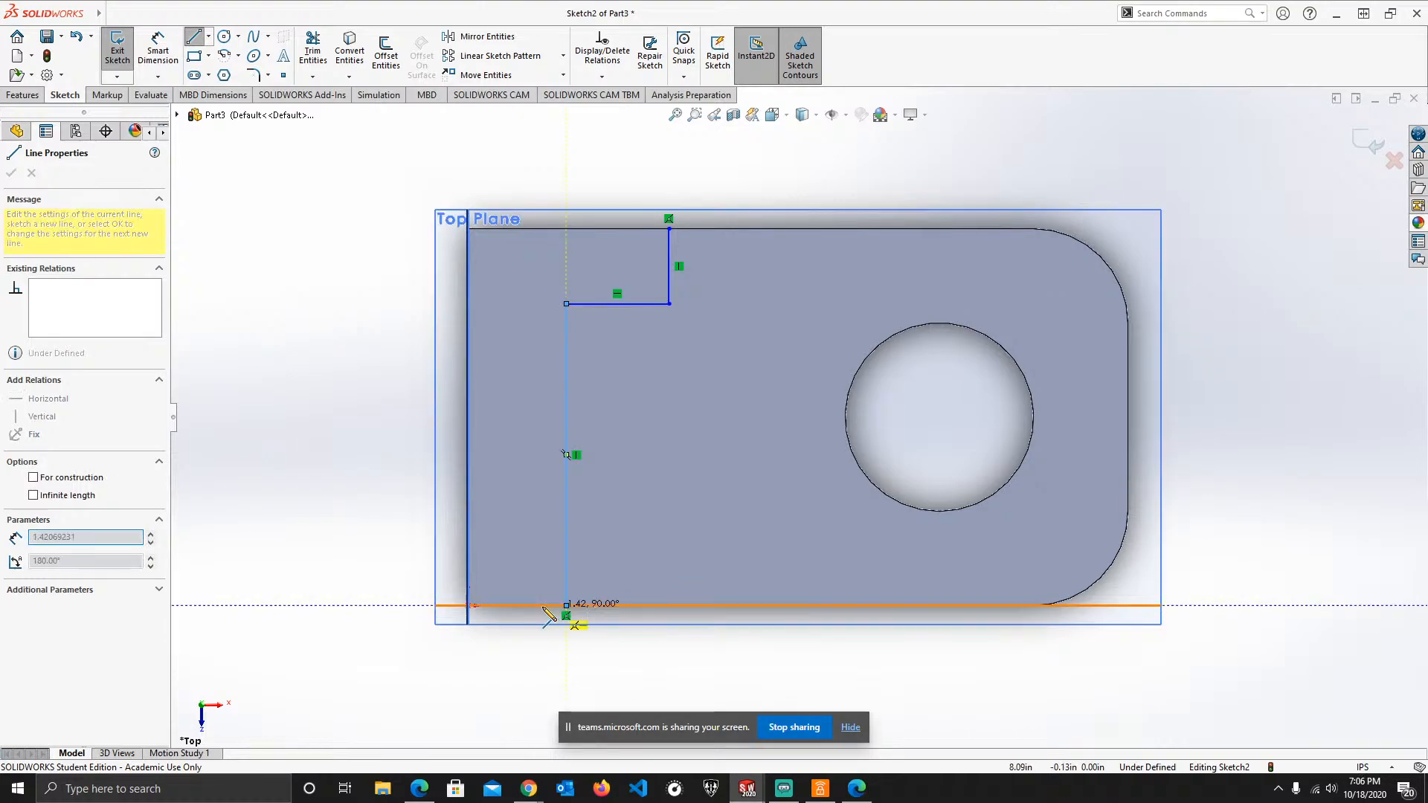
click(468, 605)
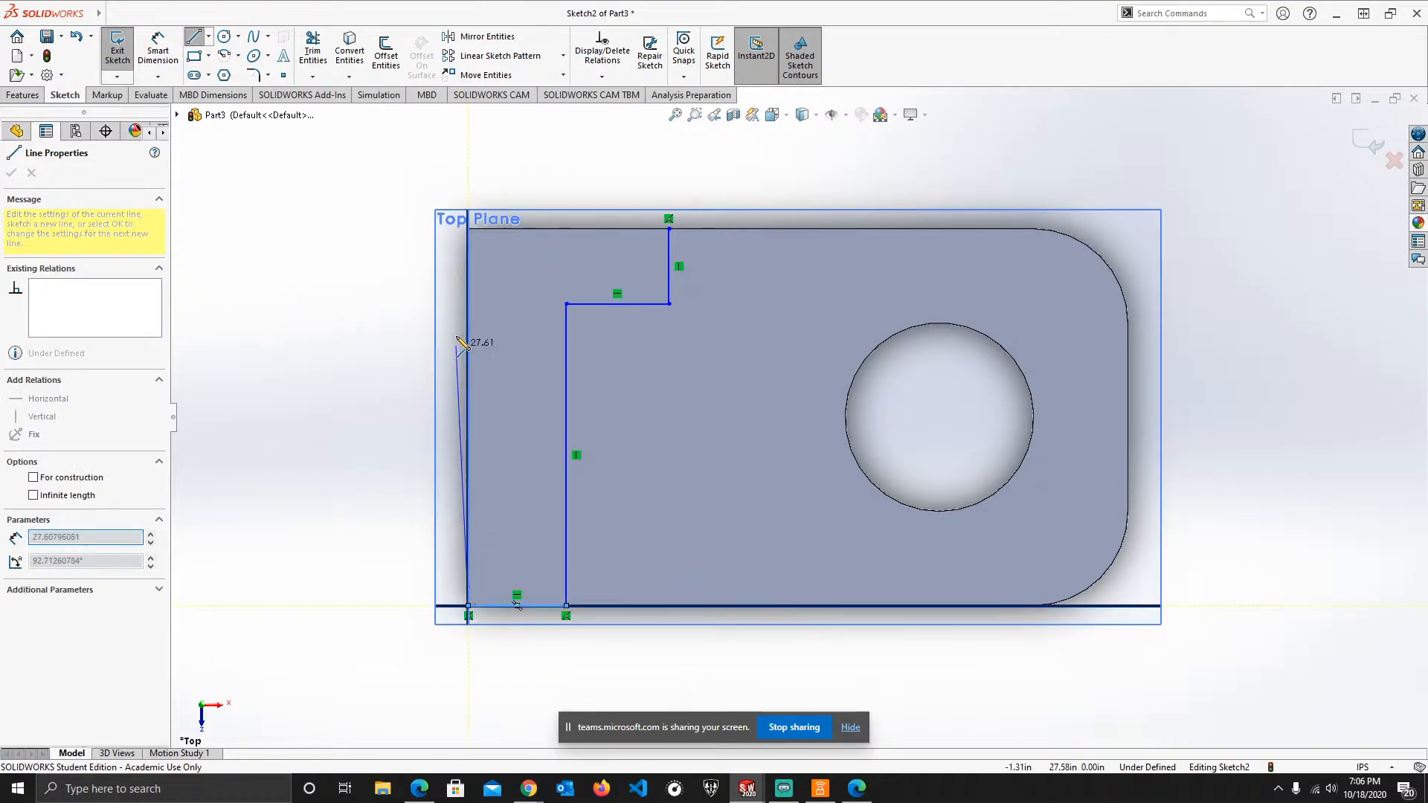
click(468, 229)
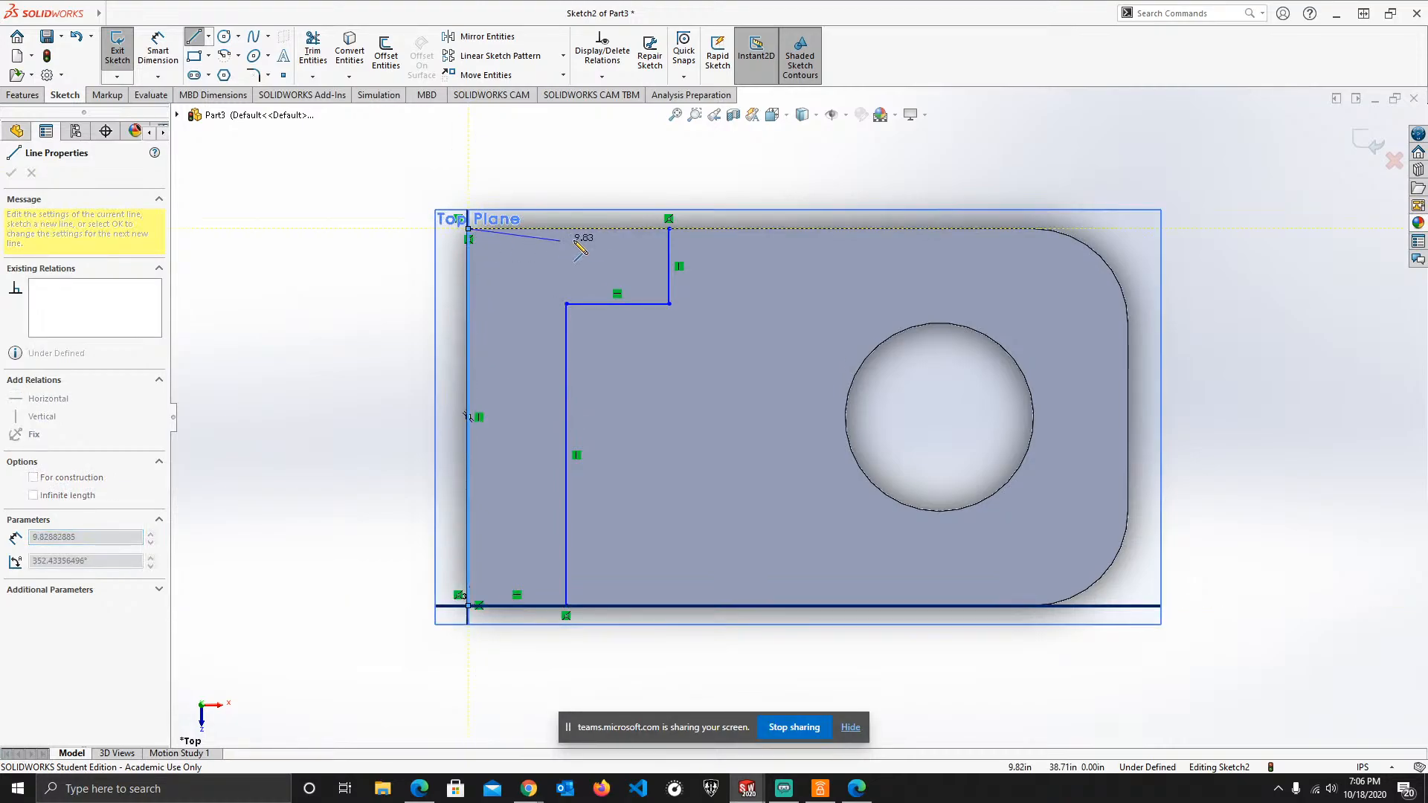
click(668, 229)
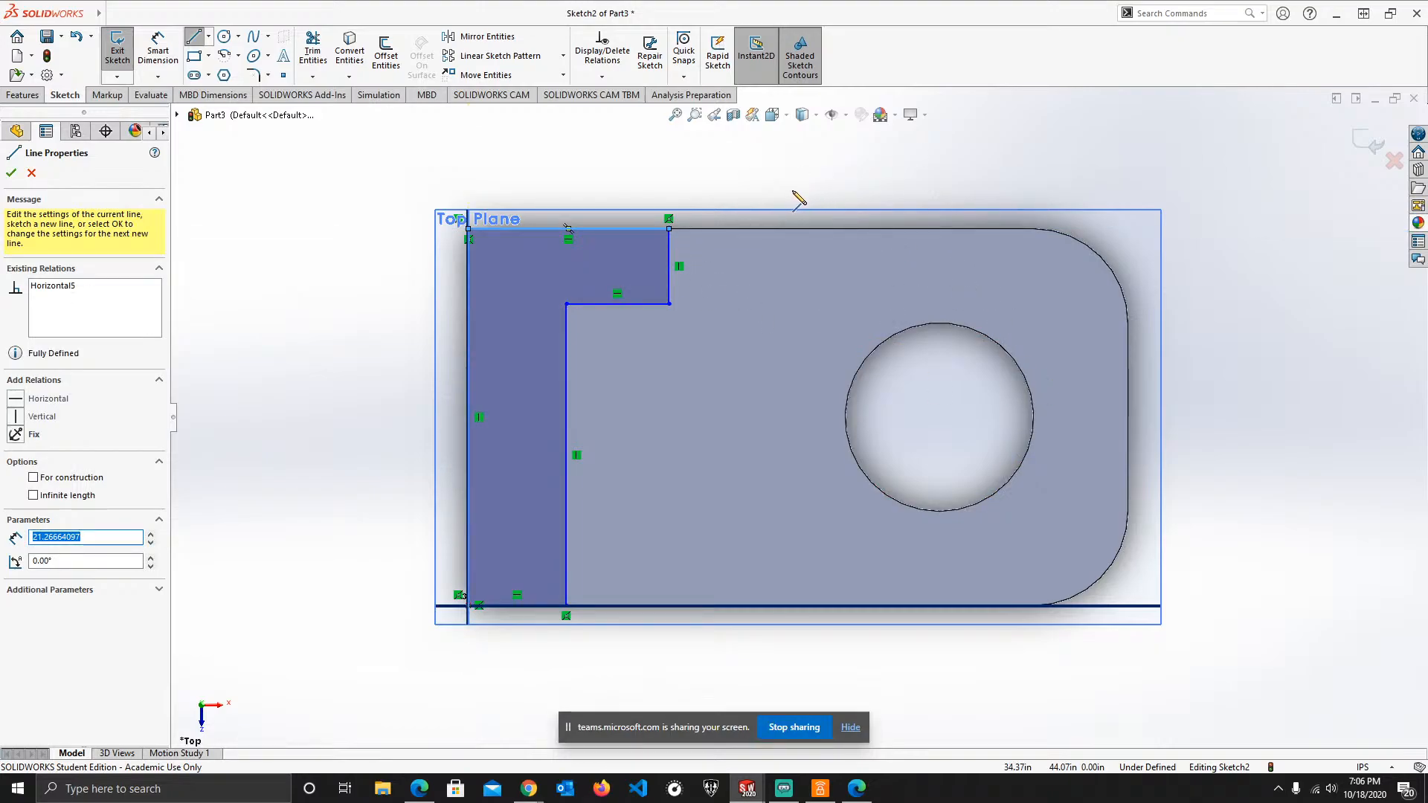
mouse_move(766, 207)
middle_down()
mouse_move(920, 204)
mouse_move(776, 223)
middle_up()
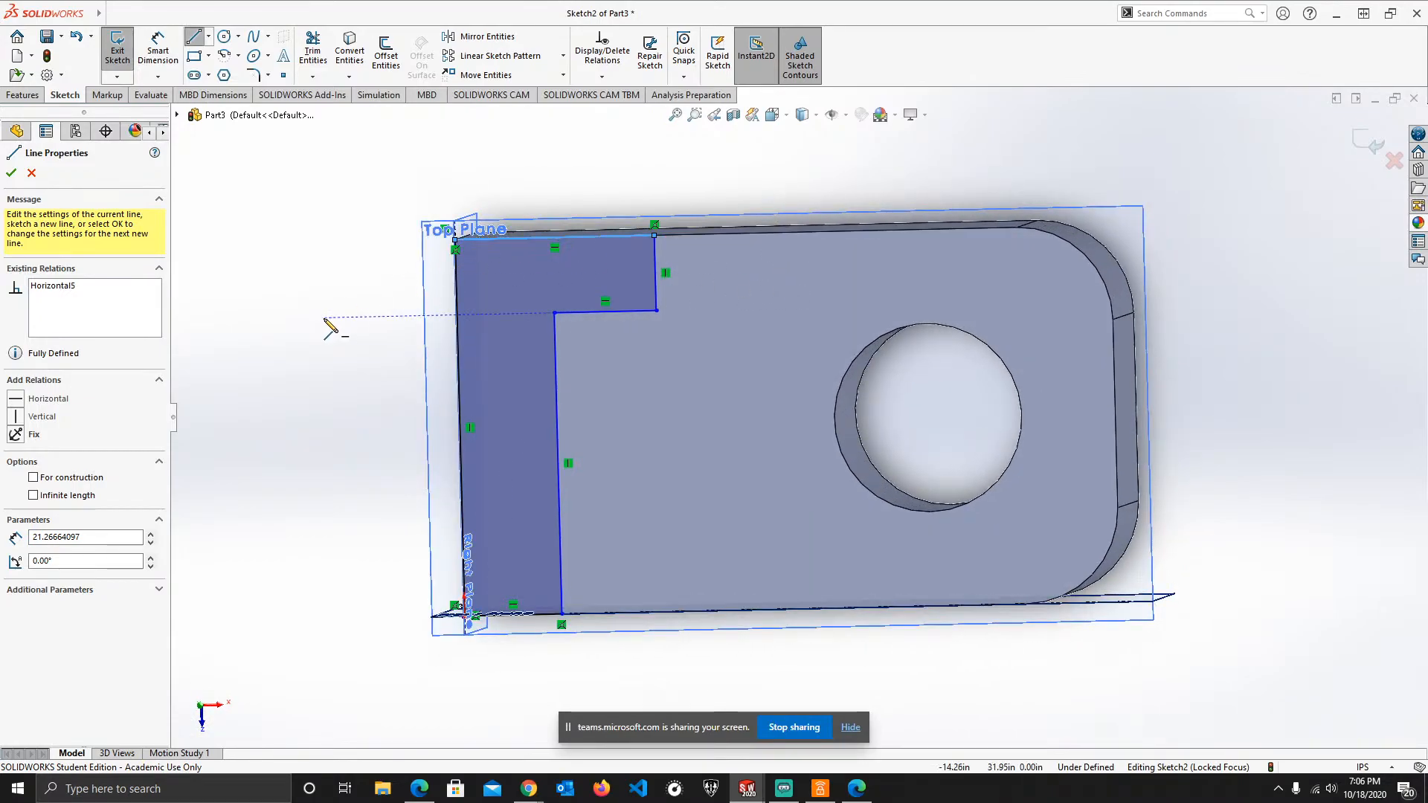
key(Escape)
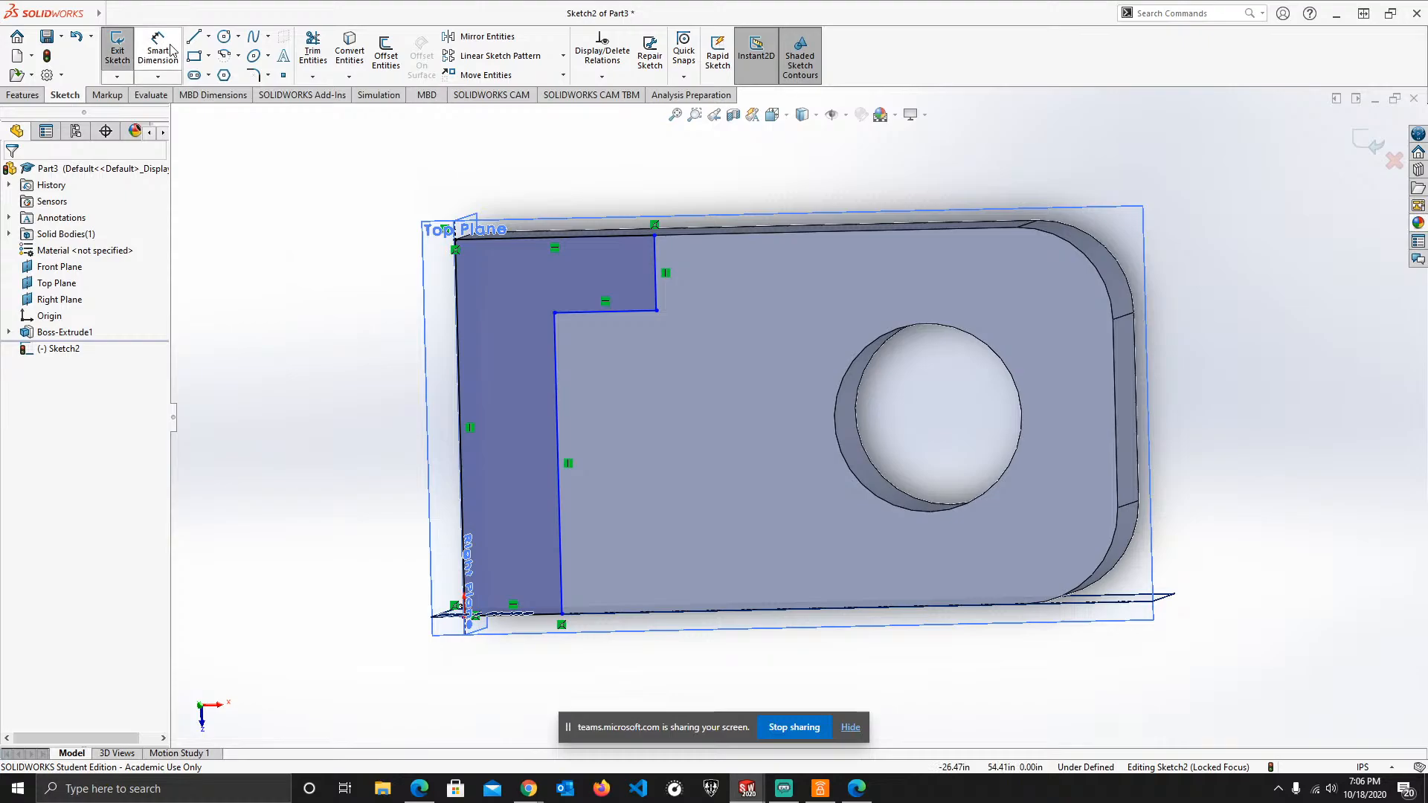
- Dimension the L profile's edge that lies along the block's long side, and set its length to 30 in
click(160, 57)
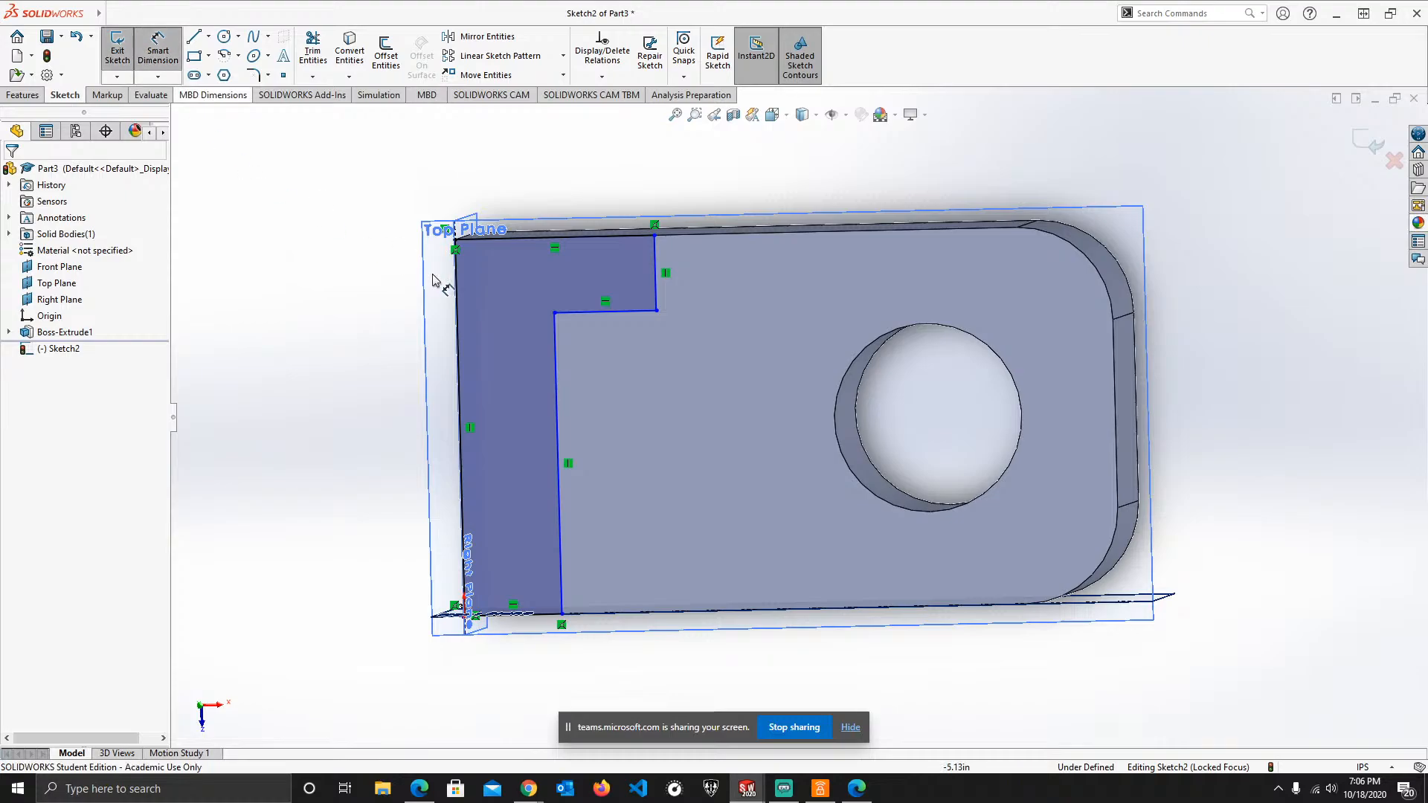
click(591, 241)
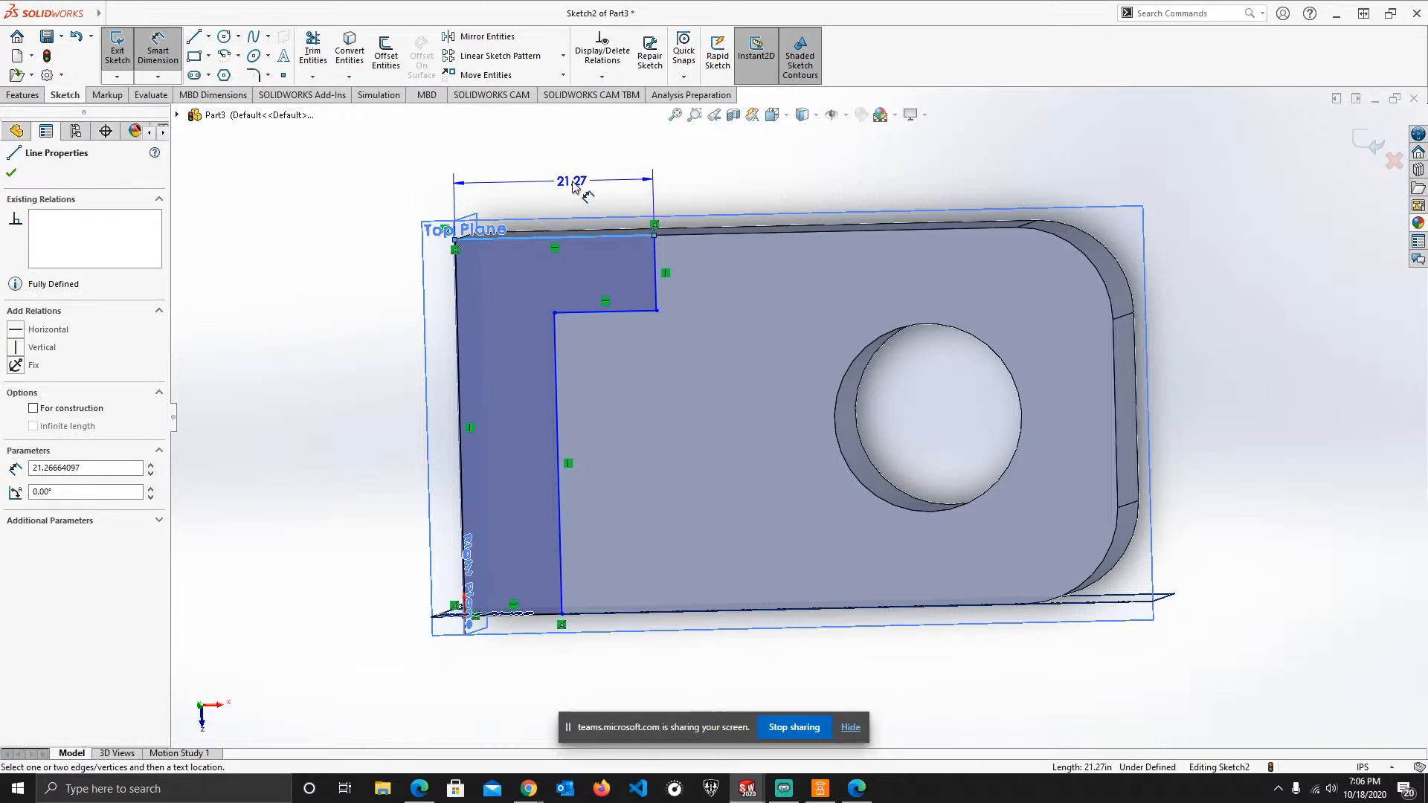
click(573, 186)
text(30)
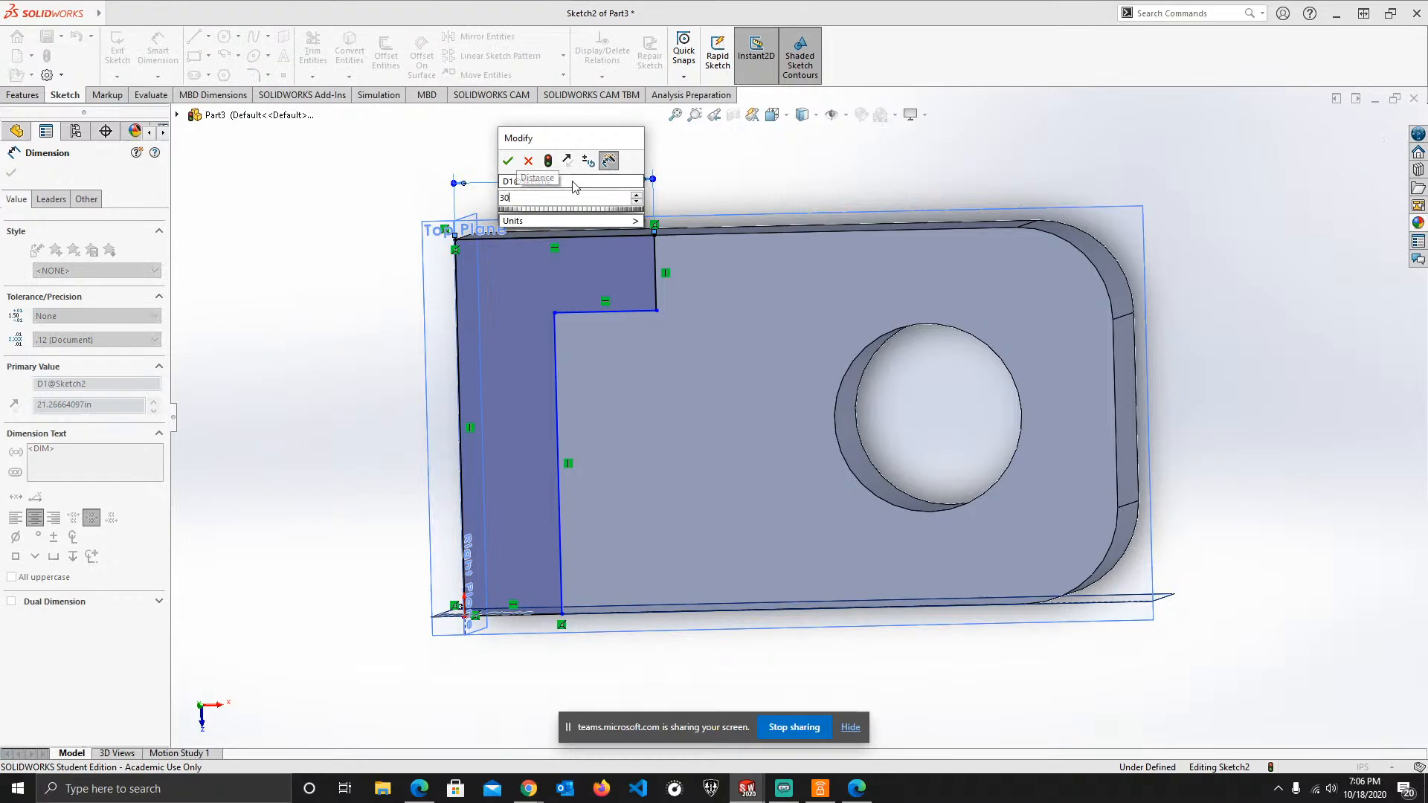
key(Return)
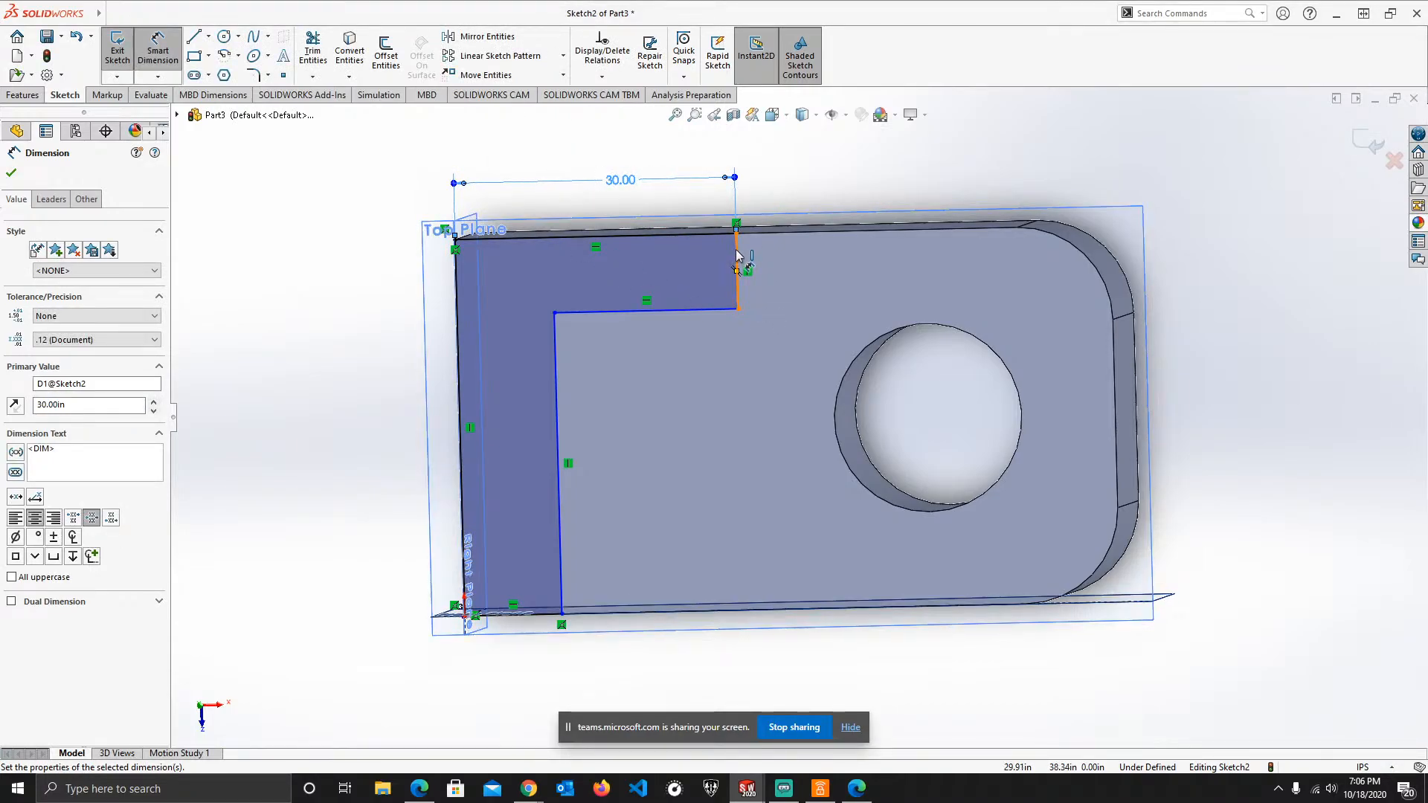
- Dimension the short end edge of the L profile's 30 in leg, and set its width to 10 in
click(737, 255)
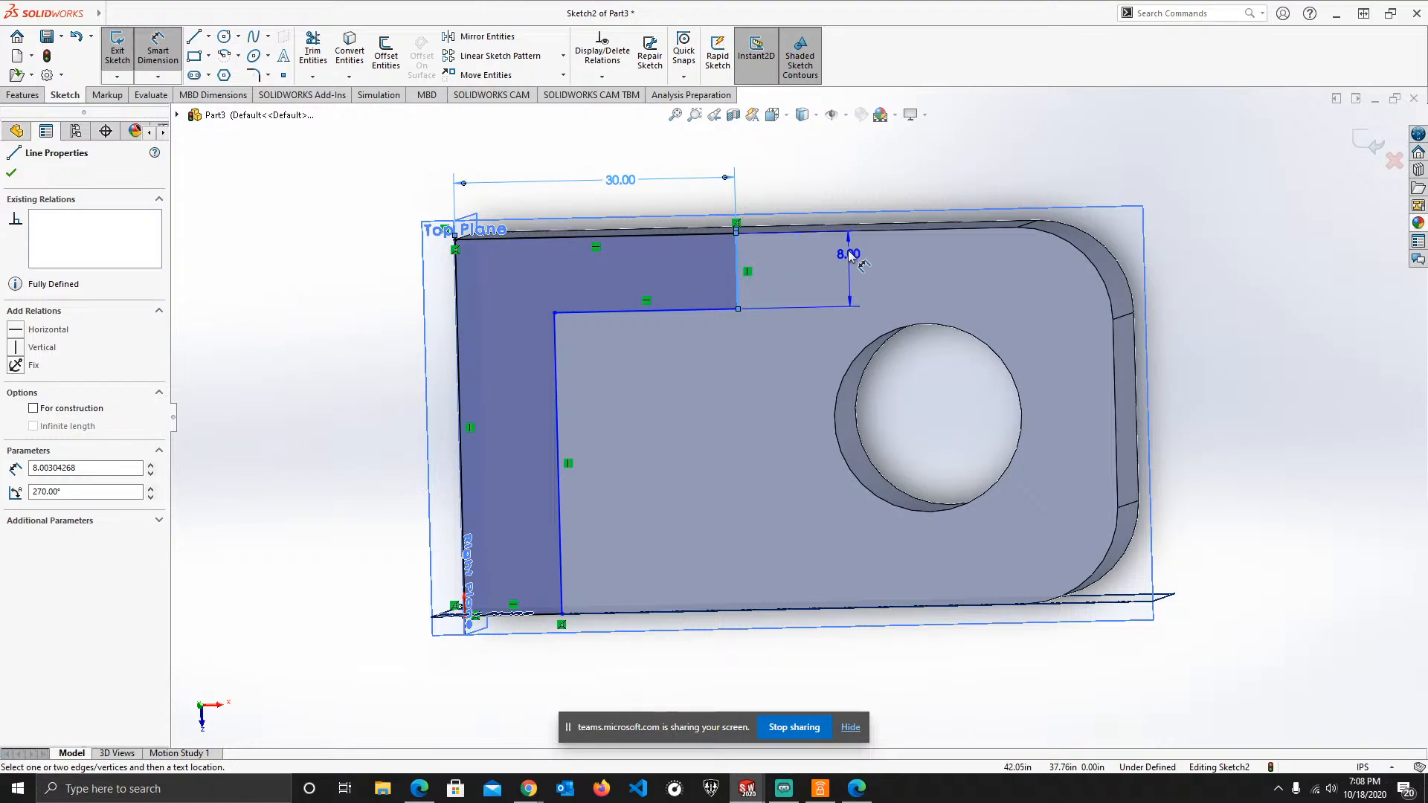
double_click(799, 286)
text(10)
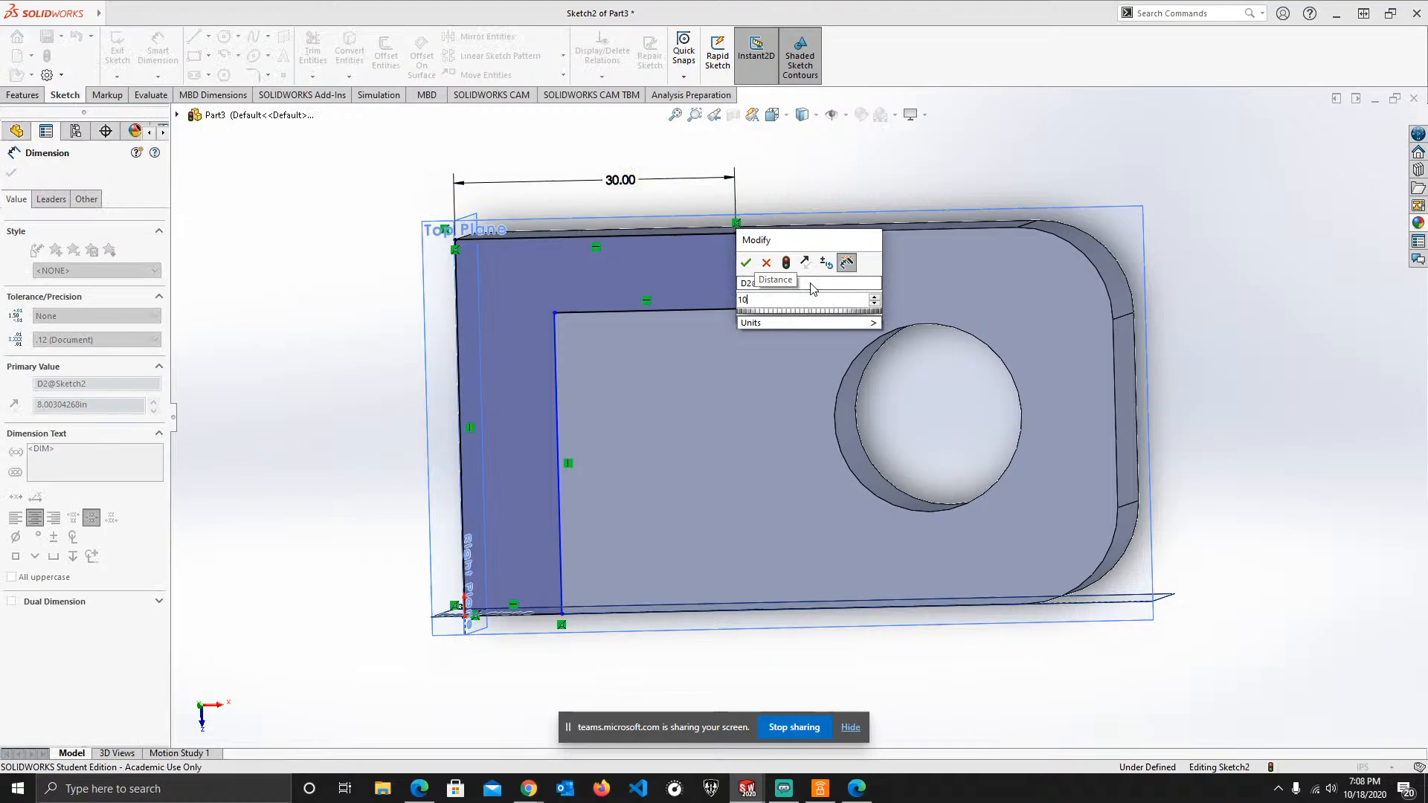
key(Return)
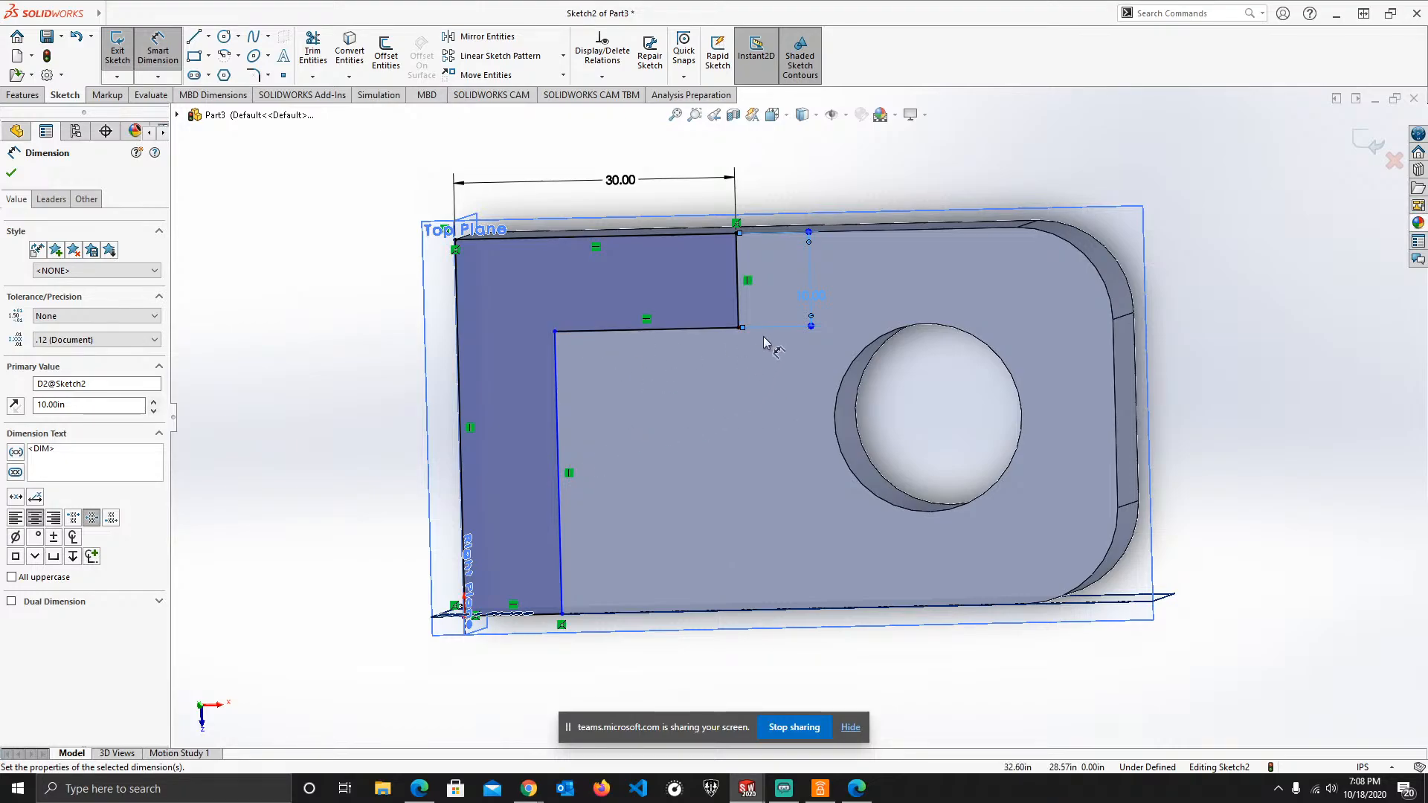
- Dimension the end edge of the L profile's other leg, at the origin corner, and set its width to 10 in
click(787, 119)
click(797, 158)
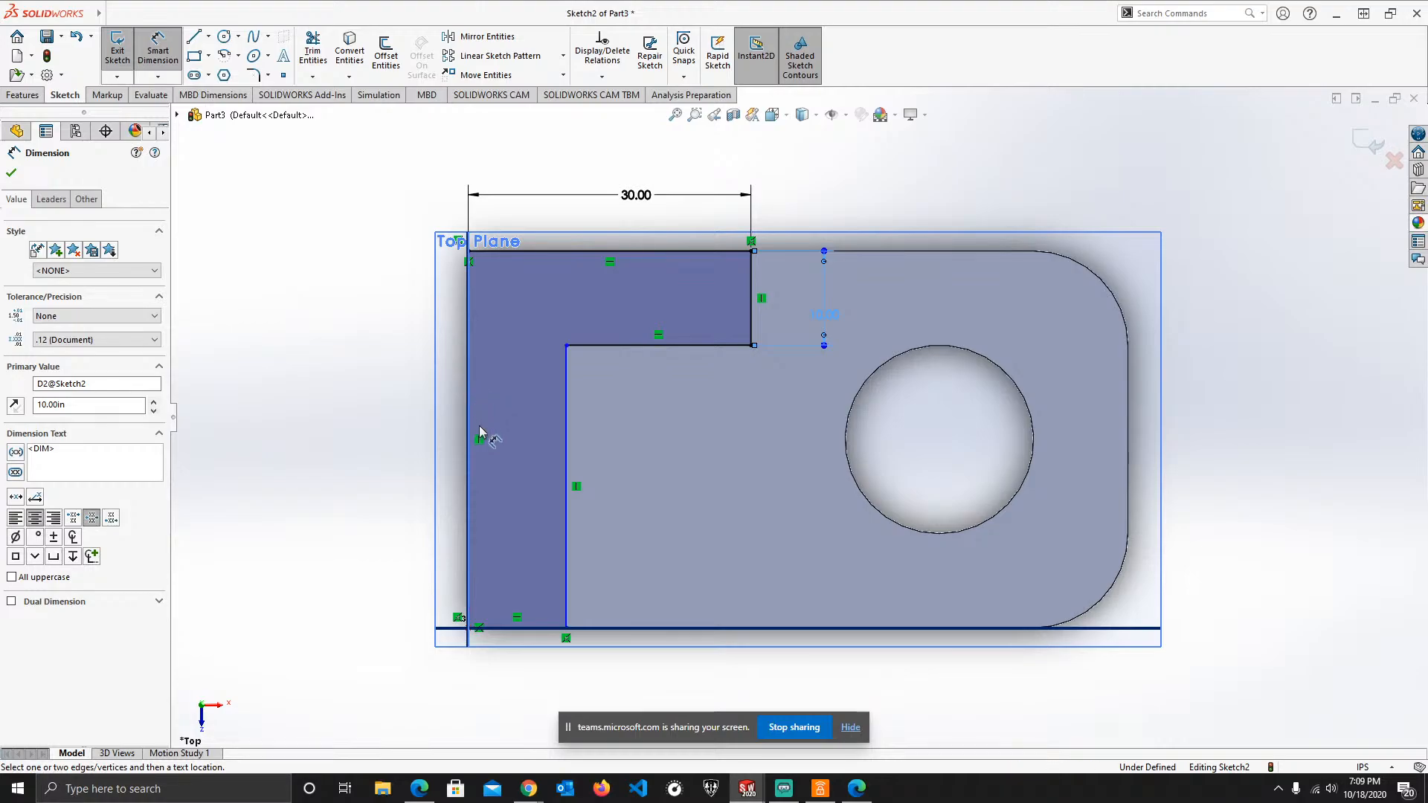
click(535, 629)
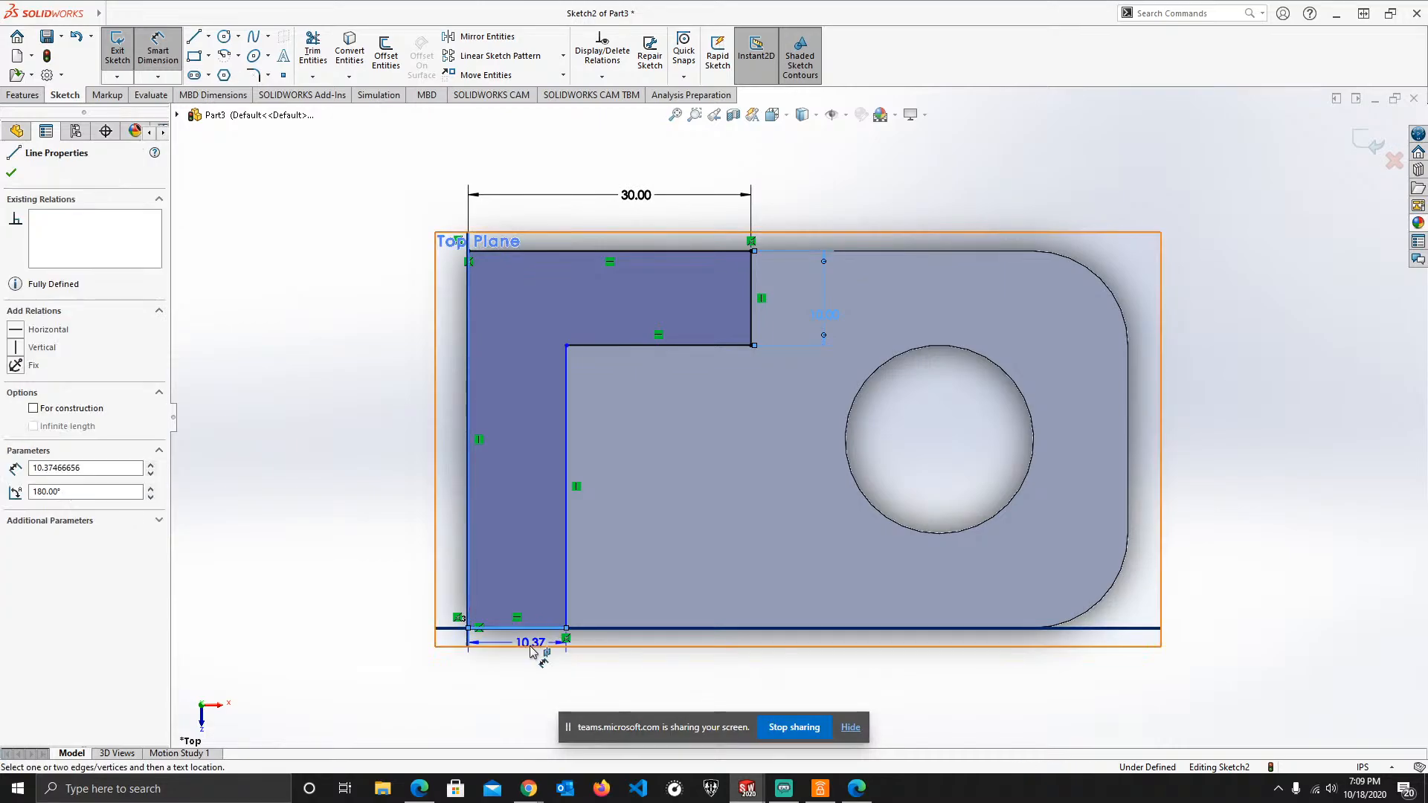
click(521, 667)
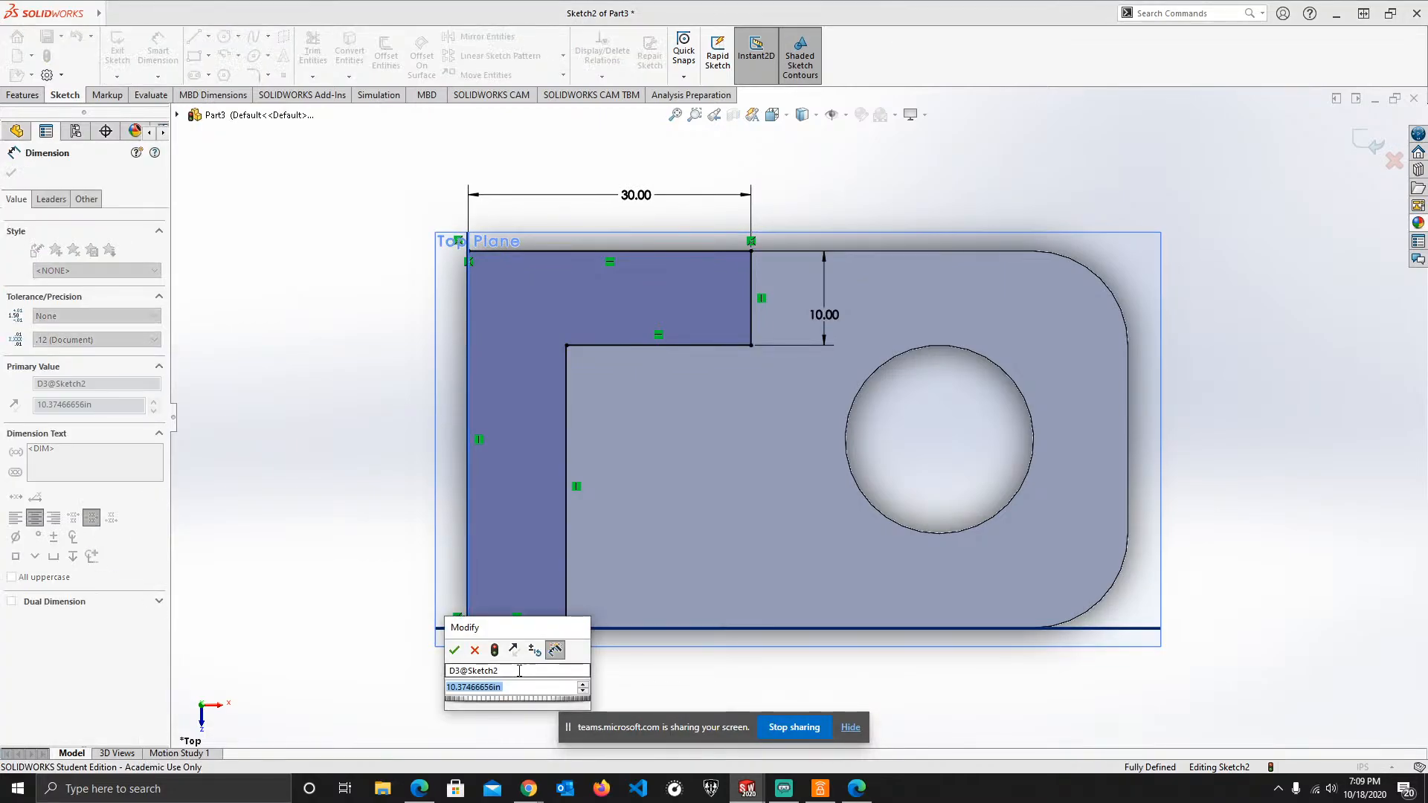
text(10)
key(Return)
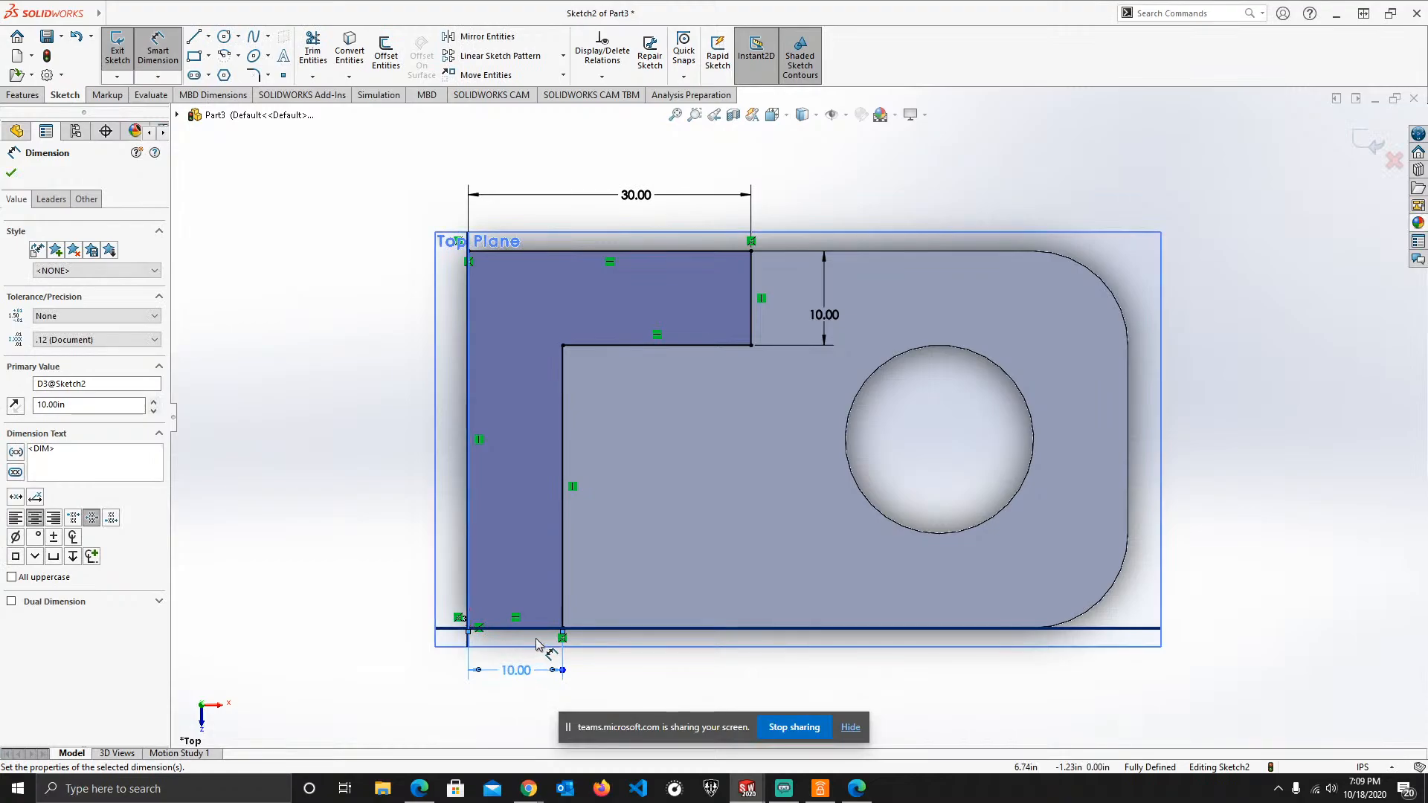
- Try to dimension the L profile's outer edge along the block's full end
click(472, 372)
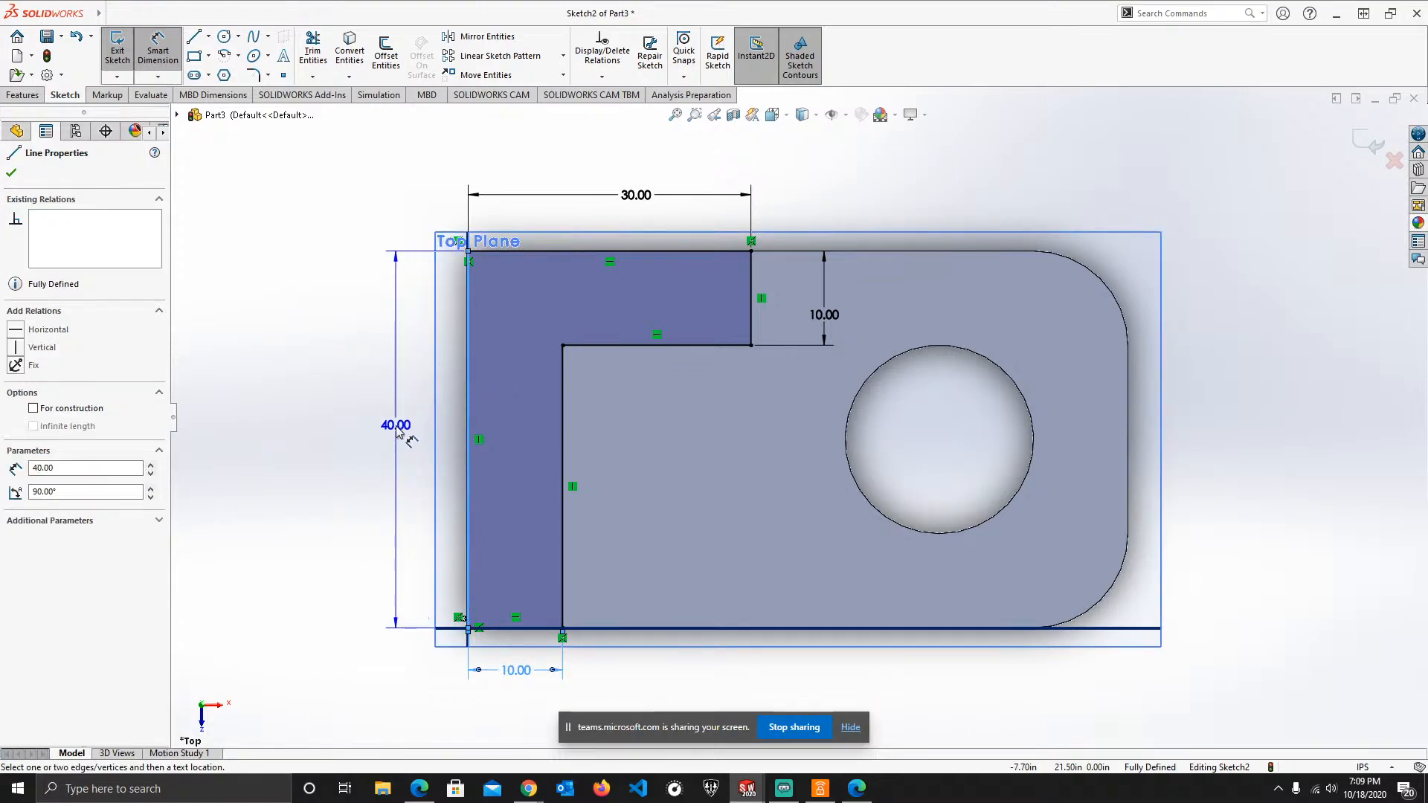
click(398, 429)
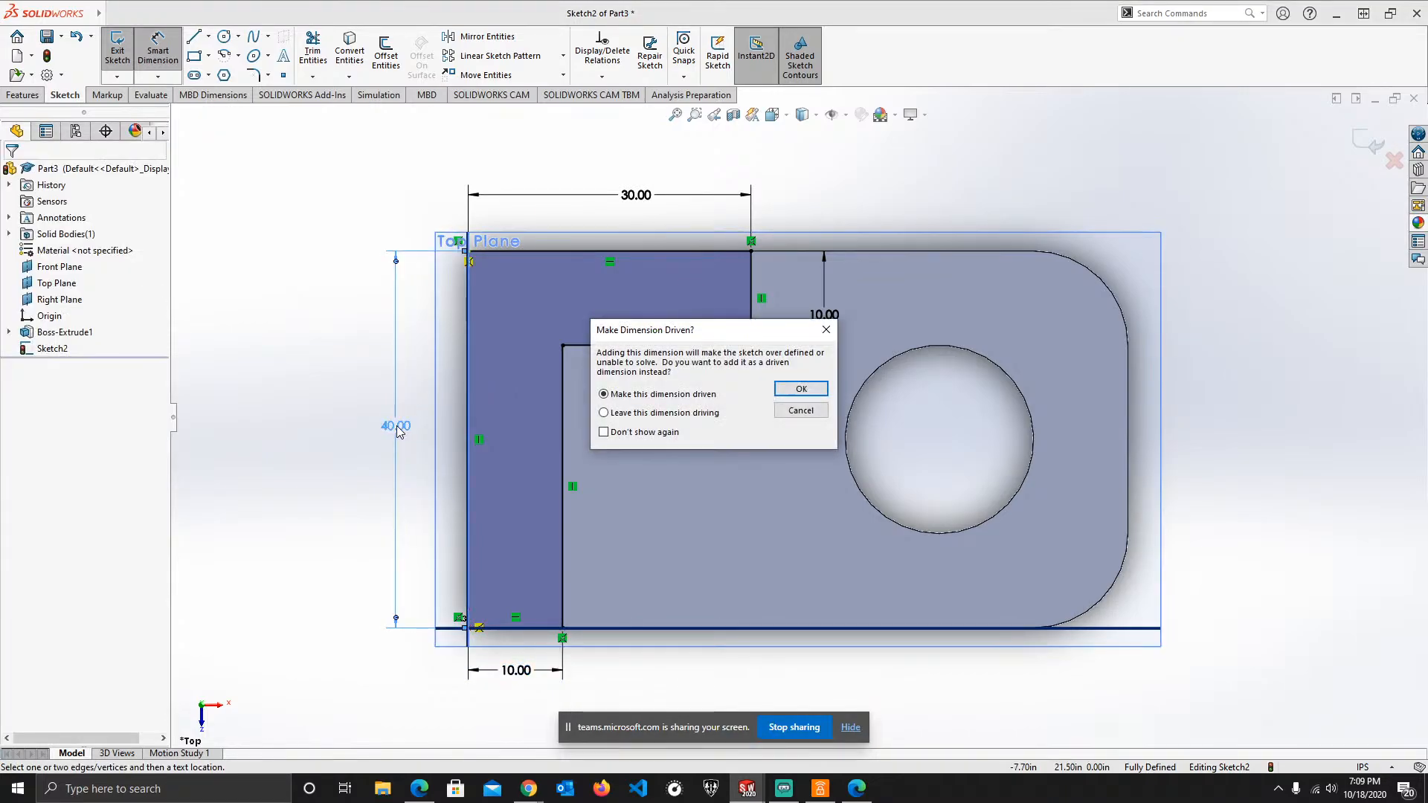
click(821, 416)
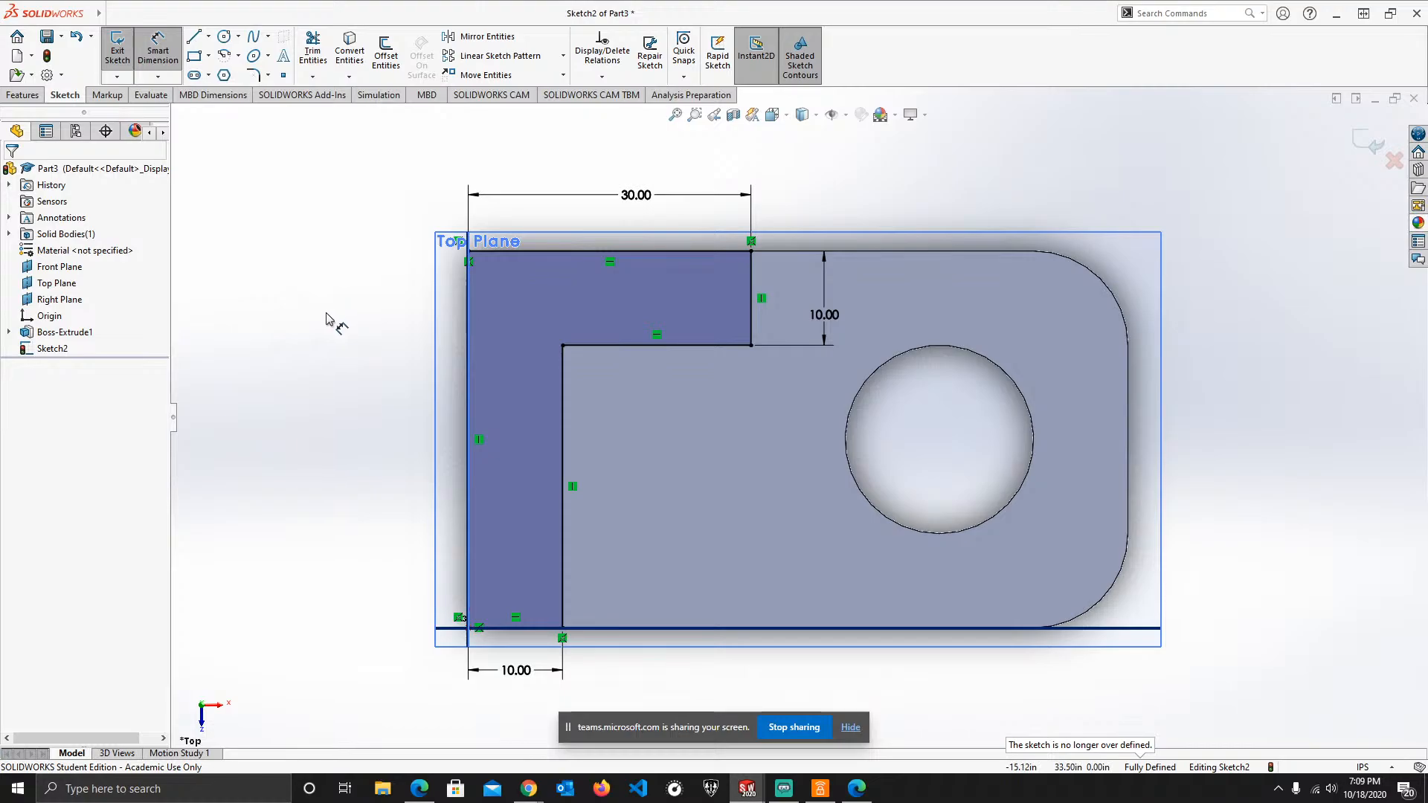
- Extrude the L-shaped profile as a boss above the block, blind 20 in and merged with the base
middle_drag(323, 318, 390, 321)
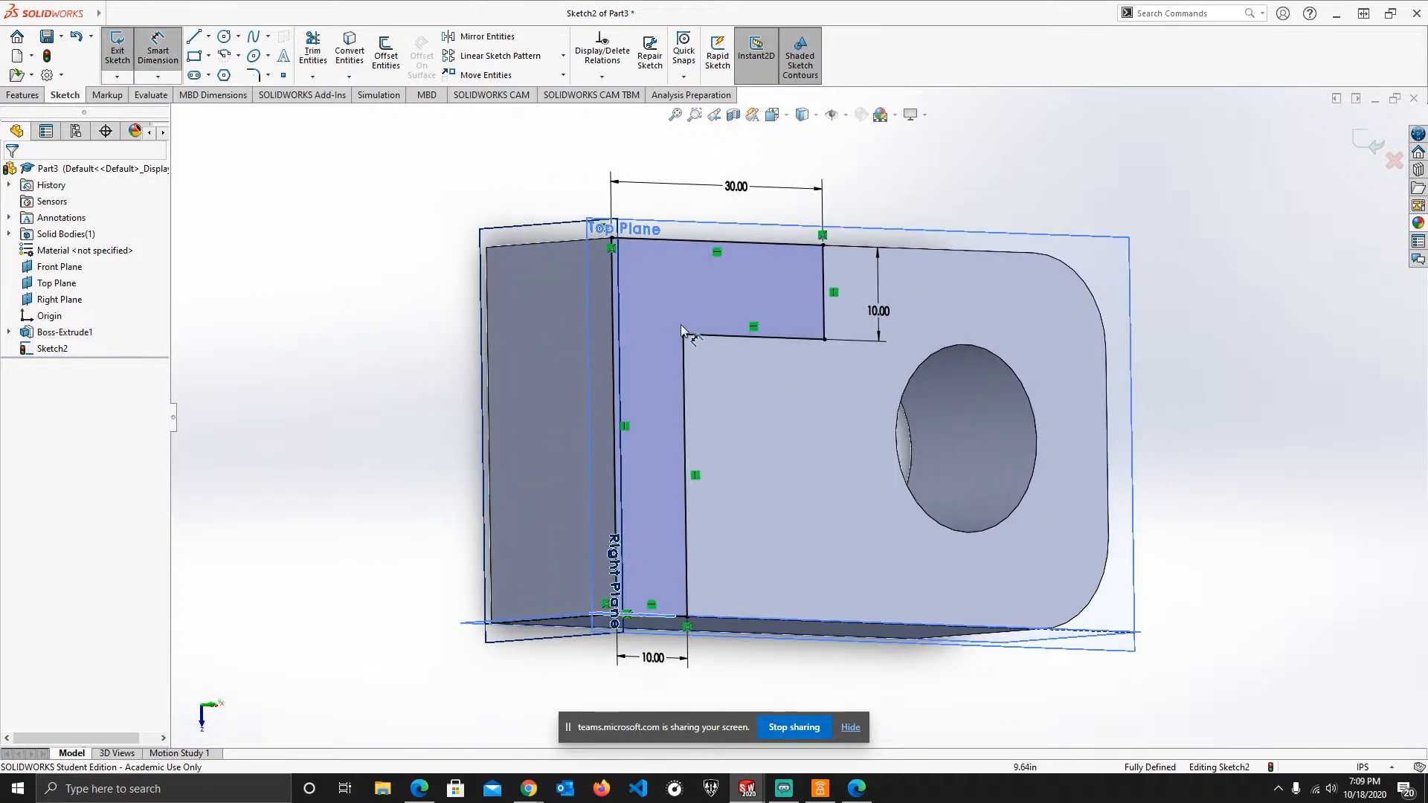
scroll(681, 330, down, 4)
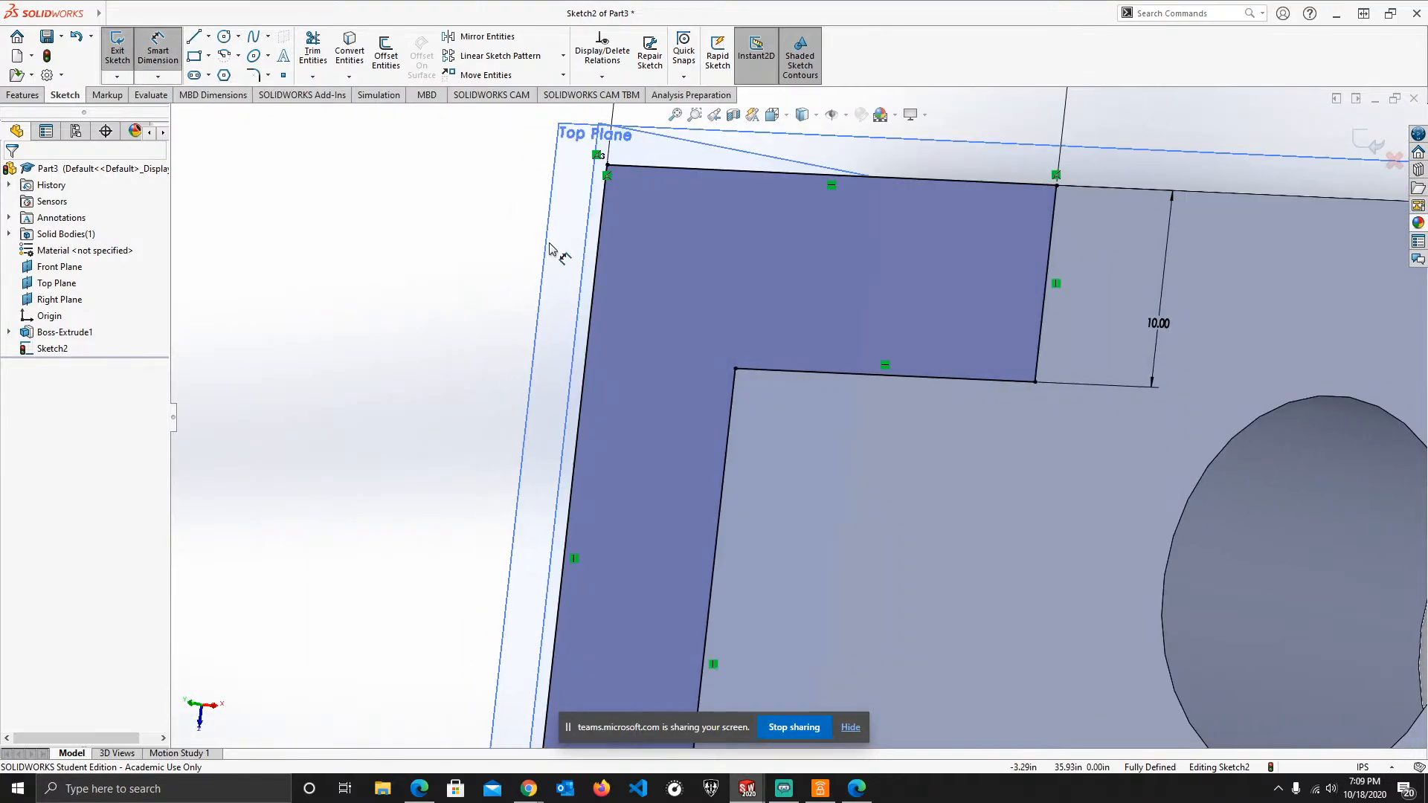
scroll(594, 378, up, 4)
mouse_move(486, 421)
middle_down()
mouse_move(593, 401)
mouse_move(602, 414)
middle_up()
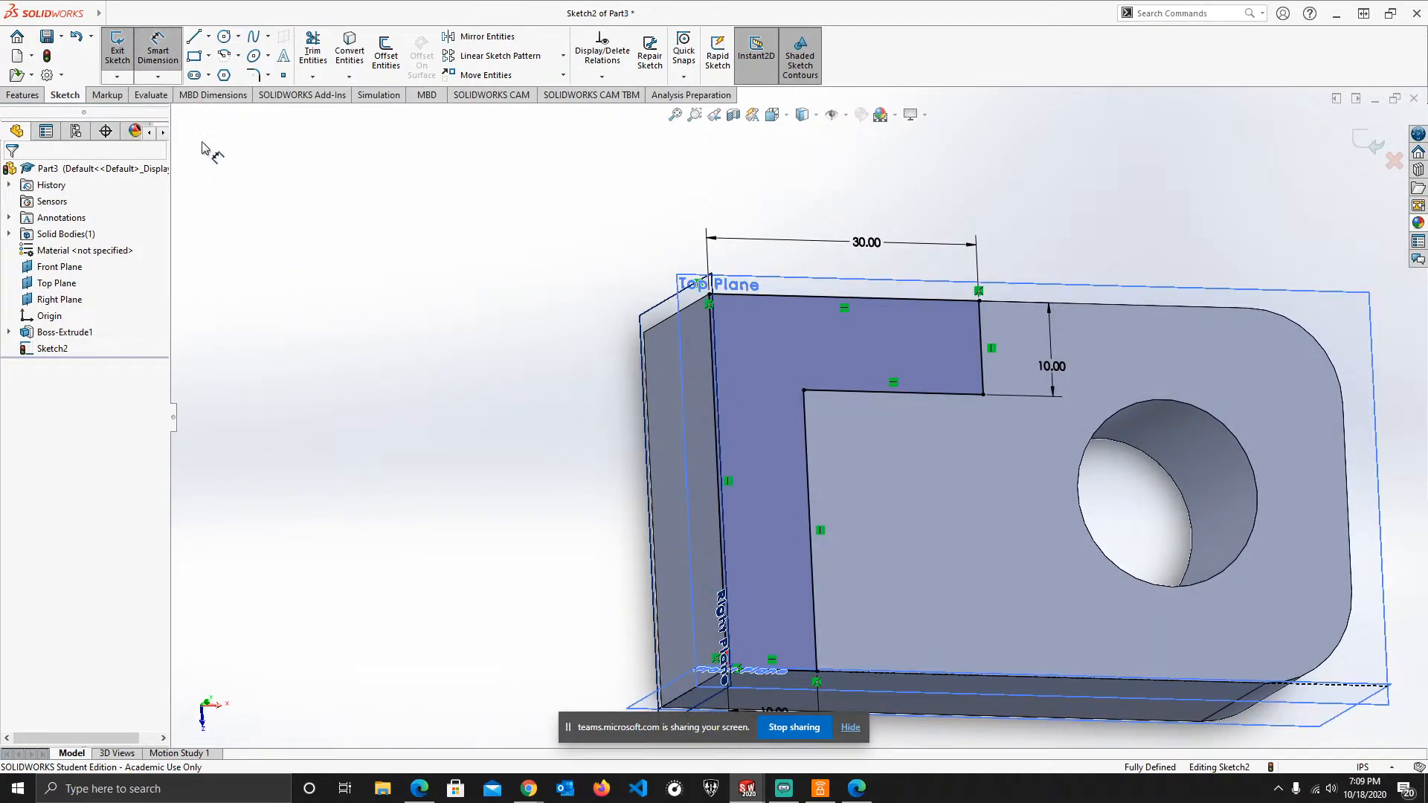
click(22, 94)
click(124, 56)
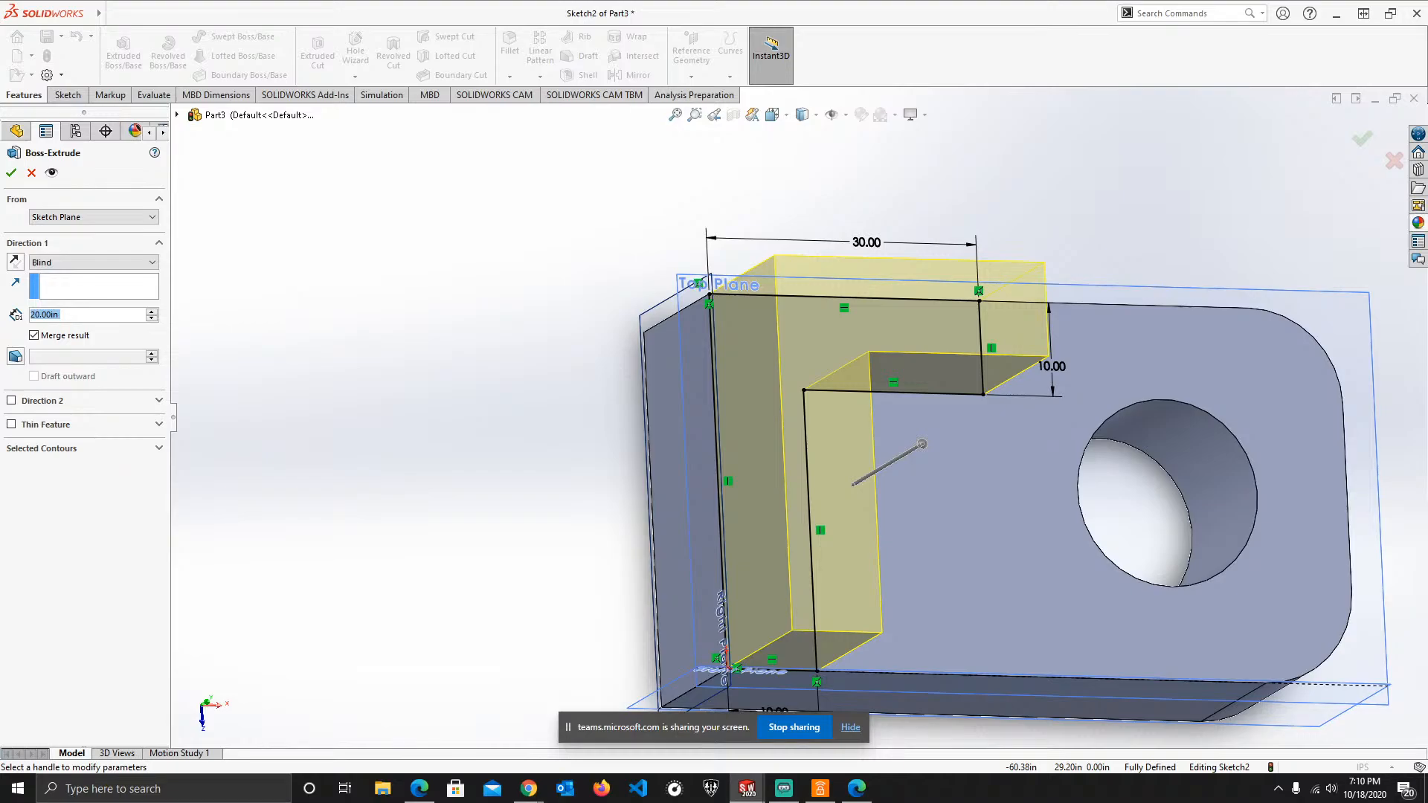
middle_drag(1100, 550, 1000, 356)
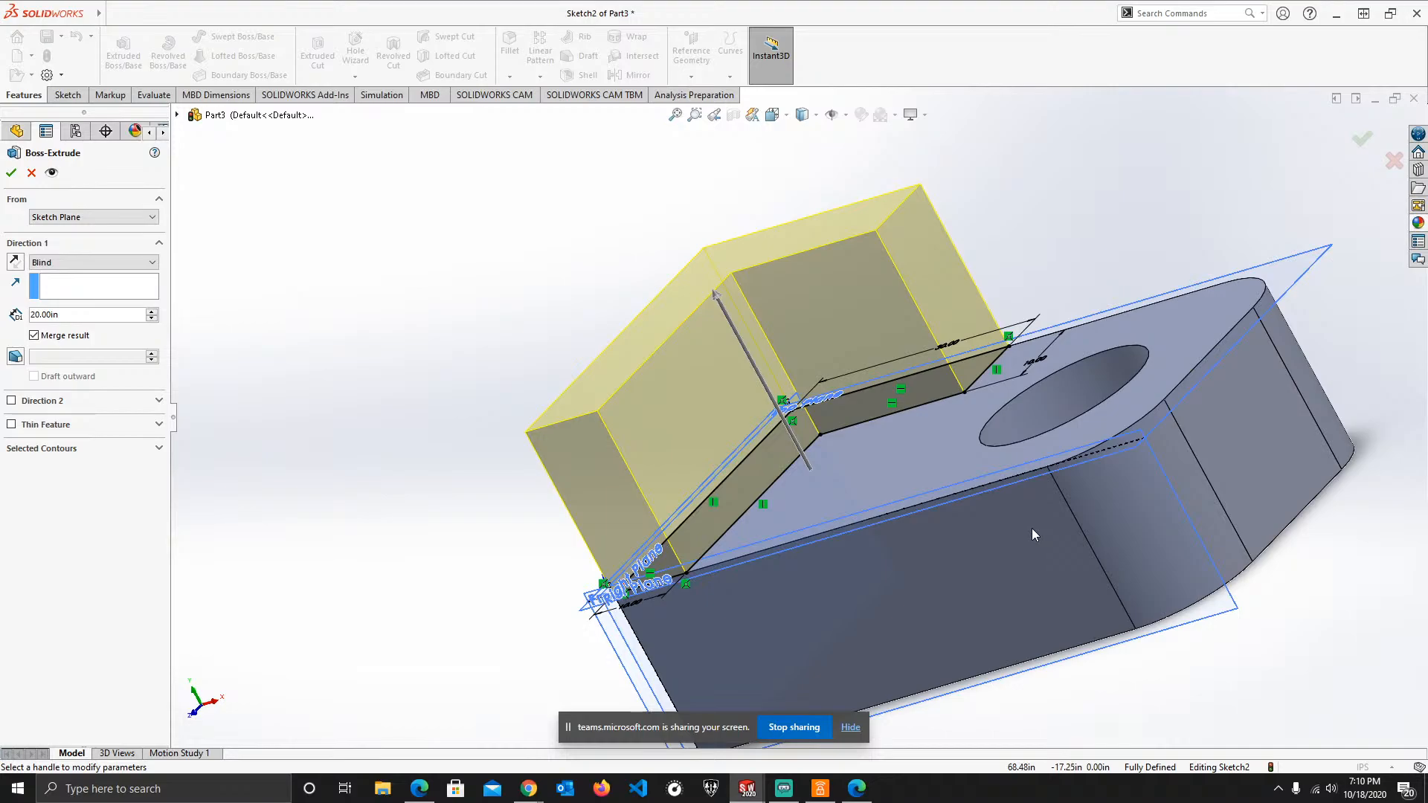
click(67, 314)
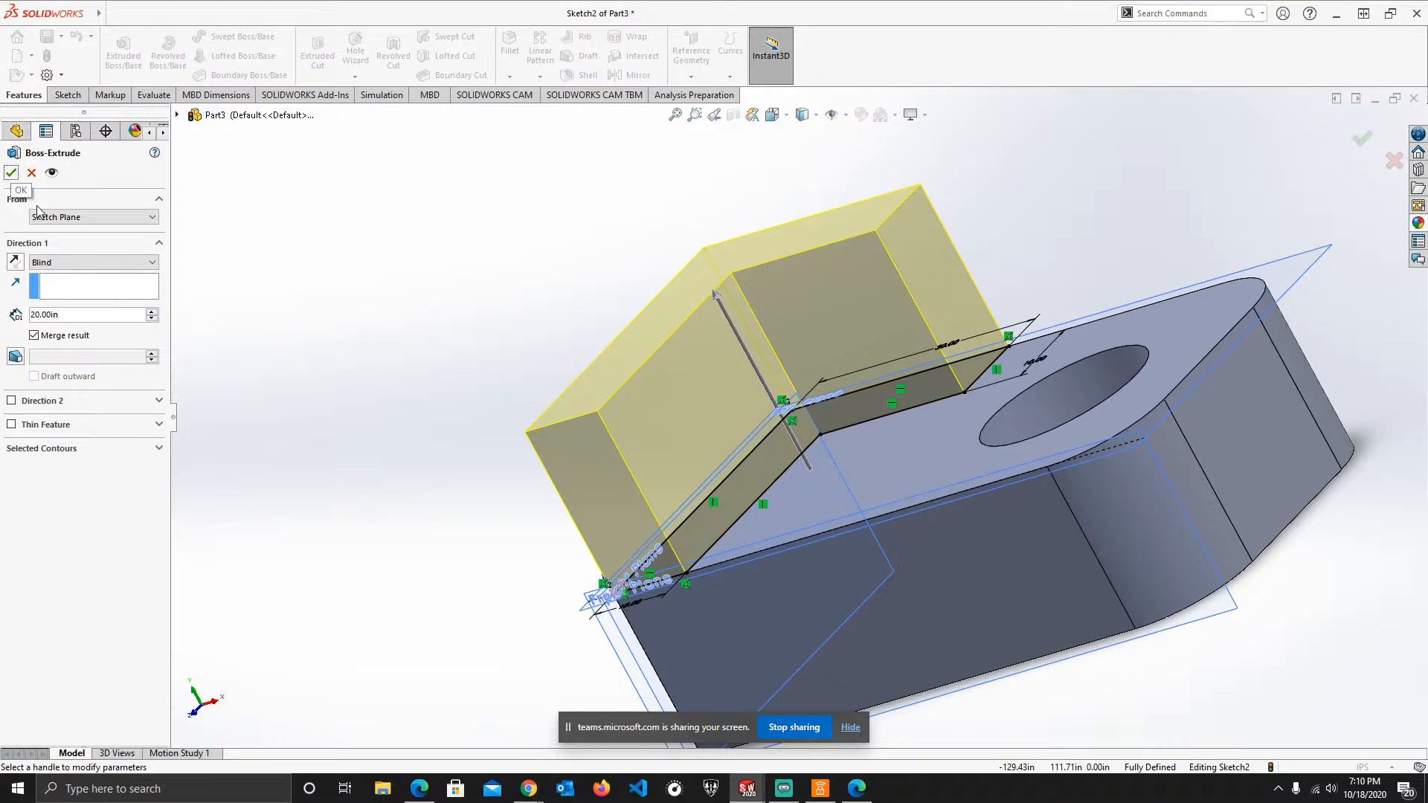
click(11, 173)
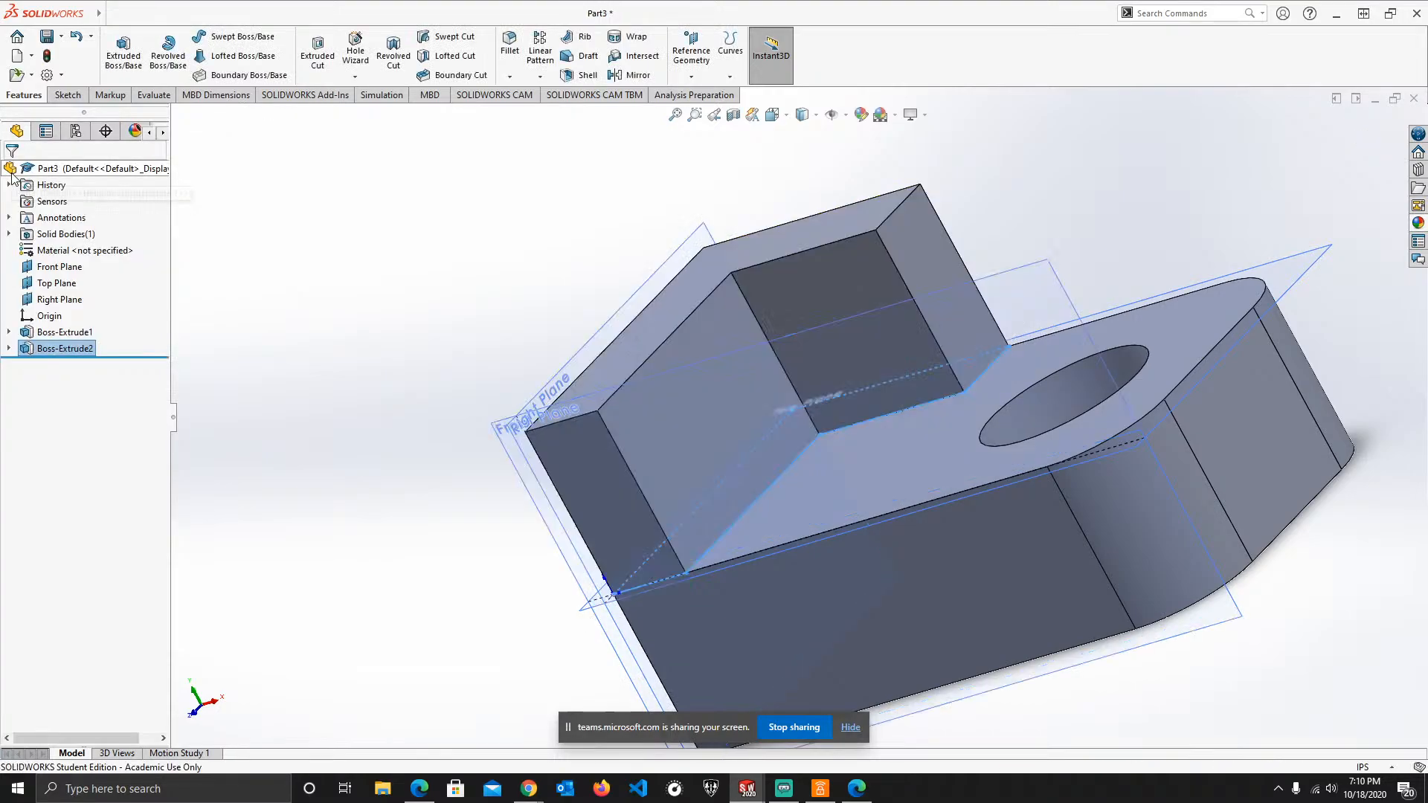
- Examine the raised L-shaped end and the origin corner of the part from several angles
middle_drag(1013, 491, 968, 527)
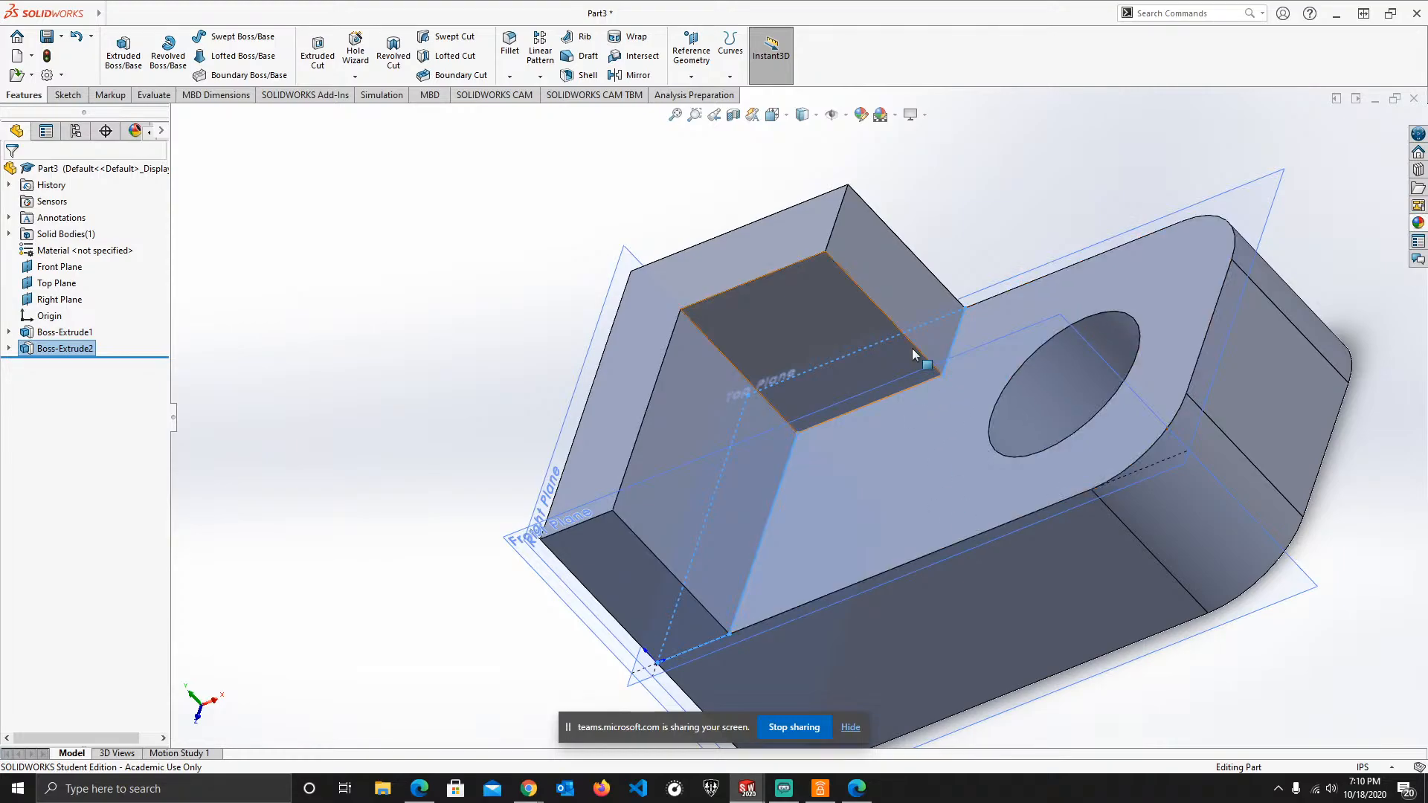
middle_drag(918, 343, 729, 487)
scroll(550, 512, down, 10)
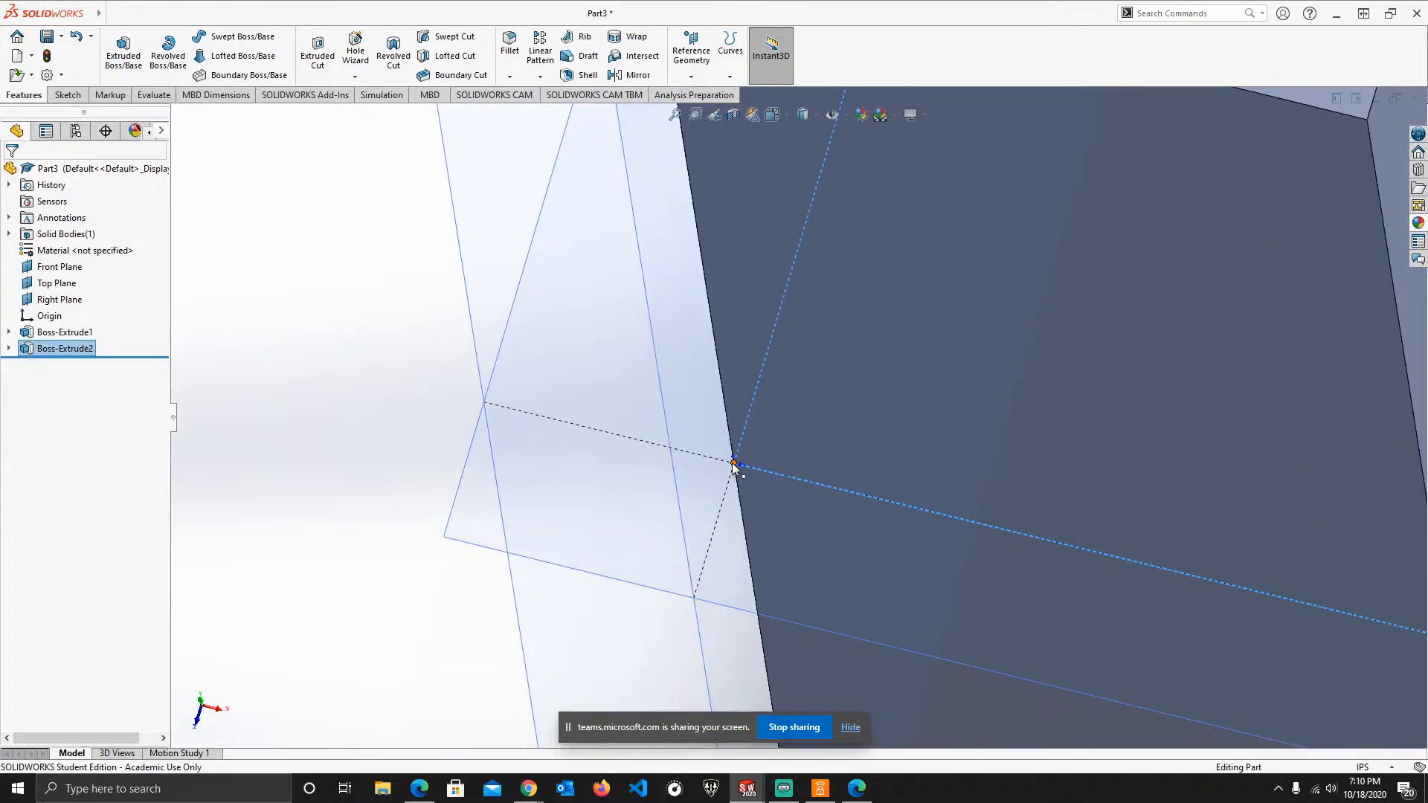
scroll(734, 470, up, 5)
scroll(947, 406, up, 3)
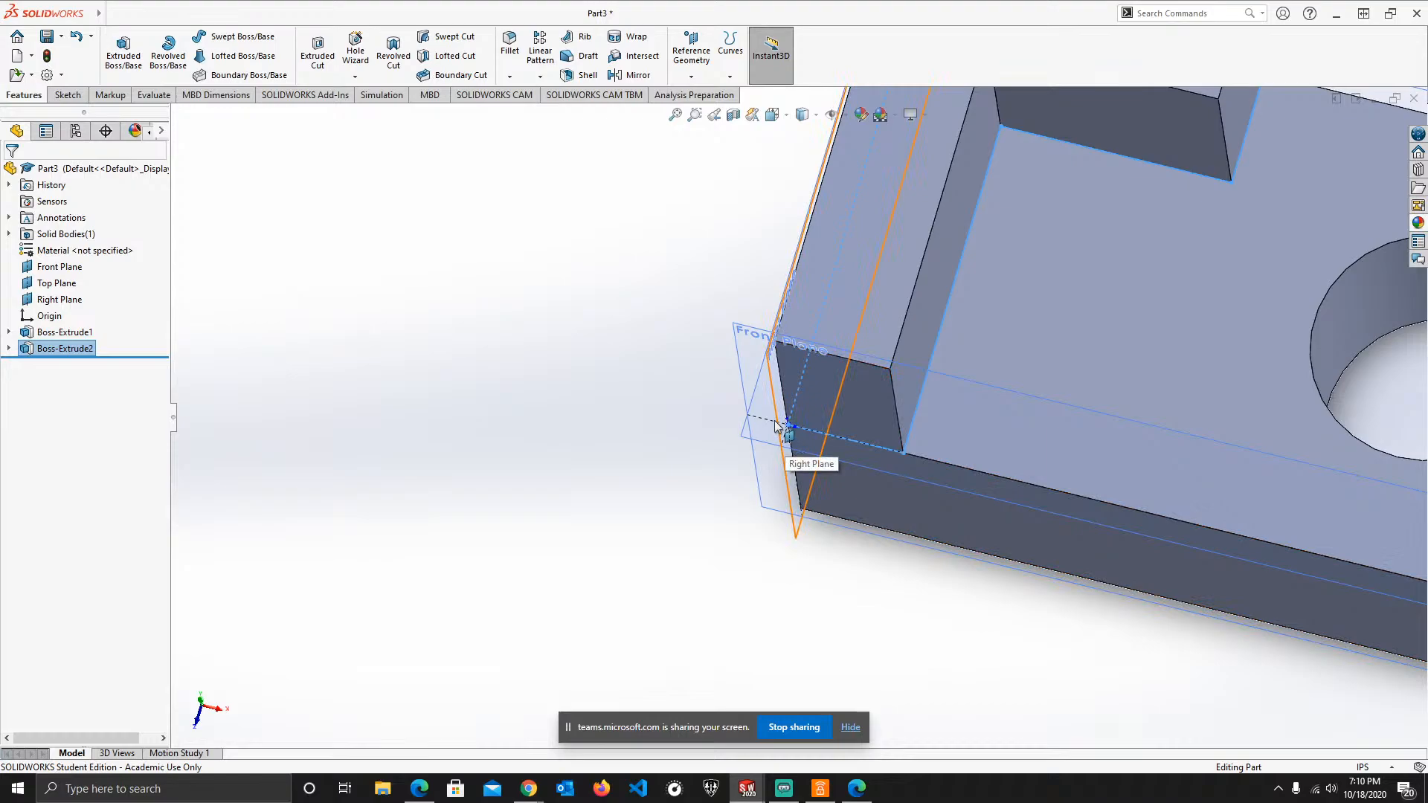
middle_drag(925, 417, 1148, 400)
scroll(1148, 400, up, 3)
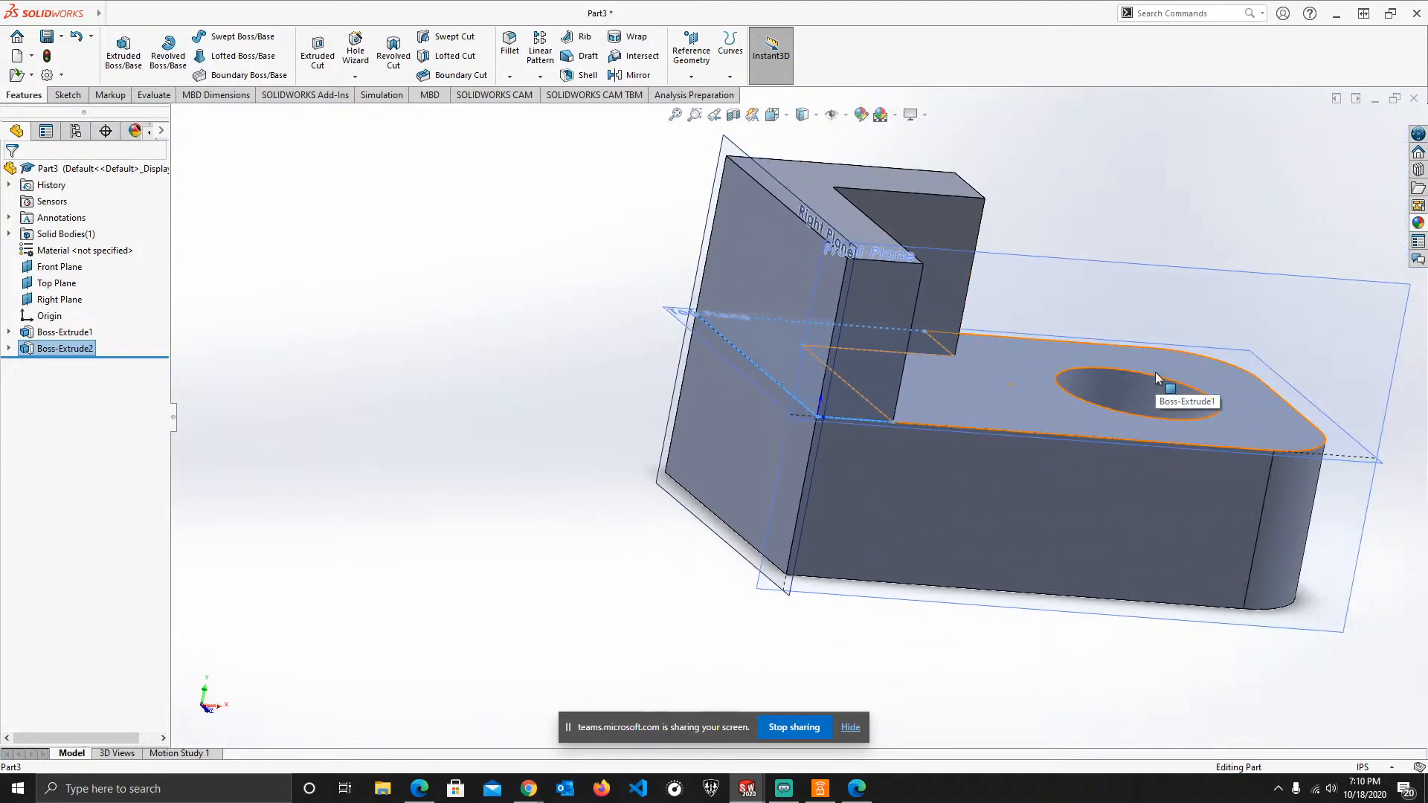
- Examine the raised L-shaped end in the front view, checking its upper inner corner and where it meets the base
scroll(1160, 394, down, 3)
middle_drag(1119, 351, 1023, 379)
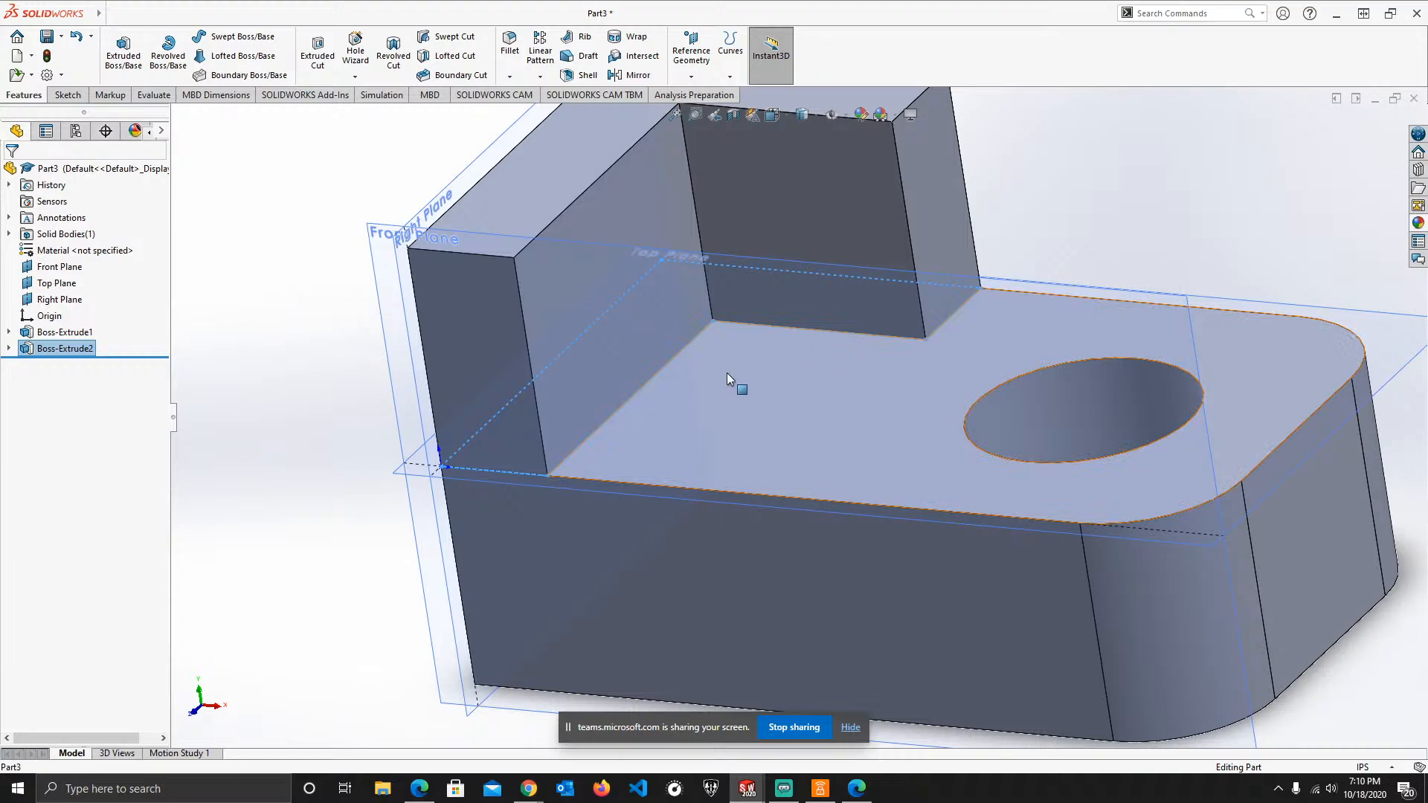
middle_drag(728, 378, 758, 137)
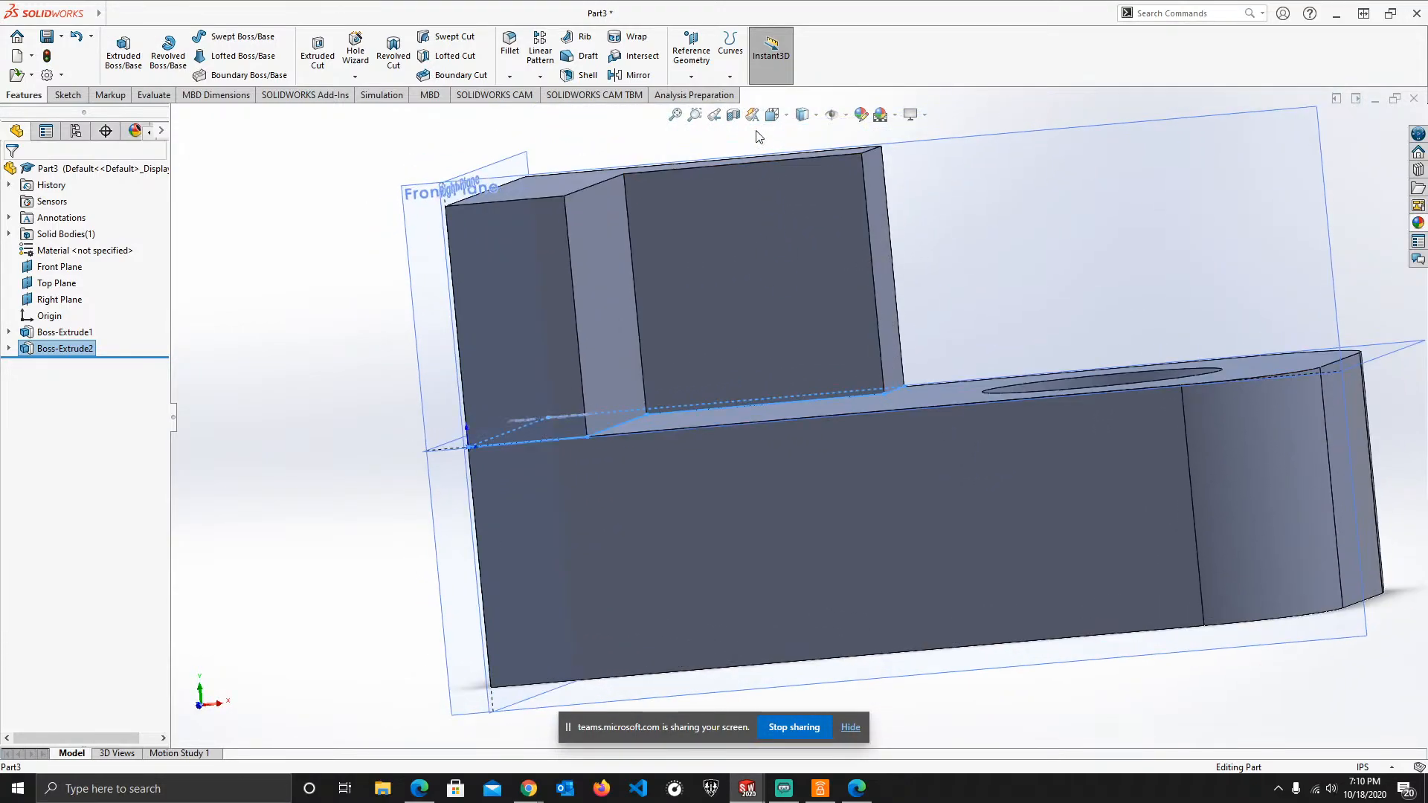
click(771, 115)
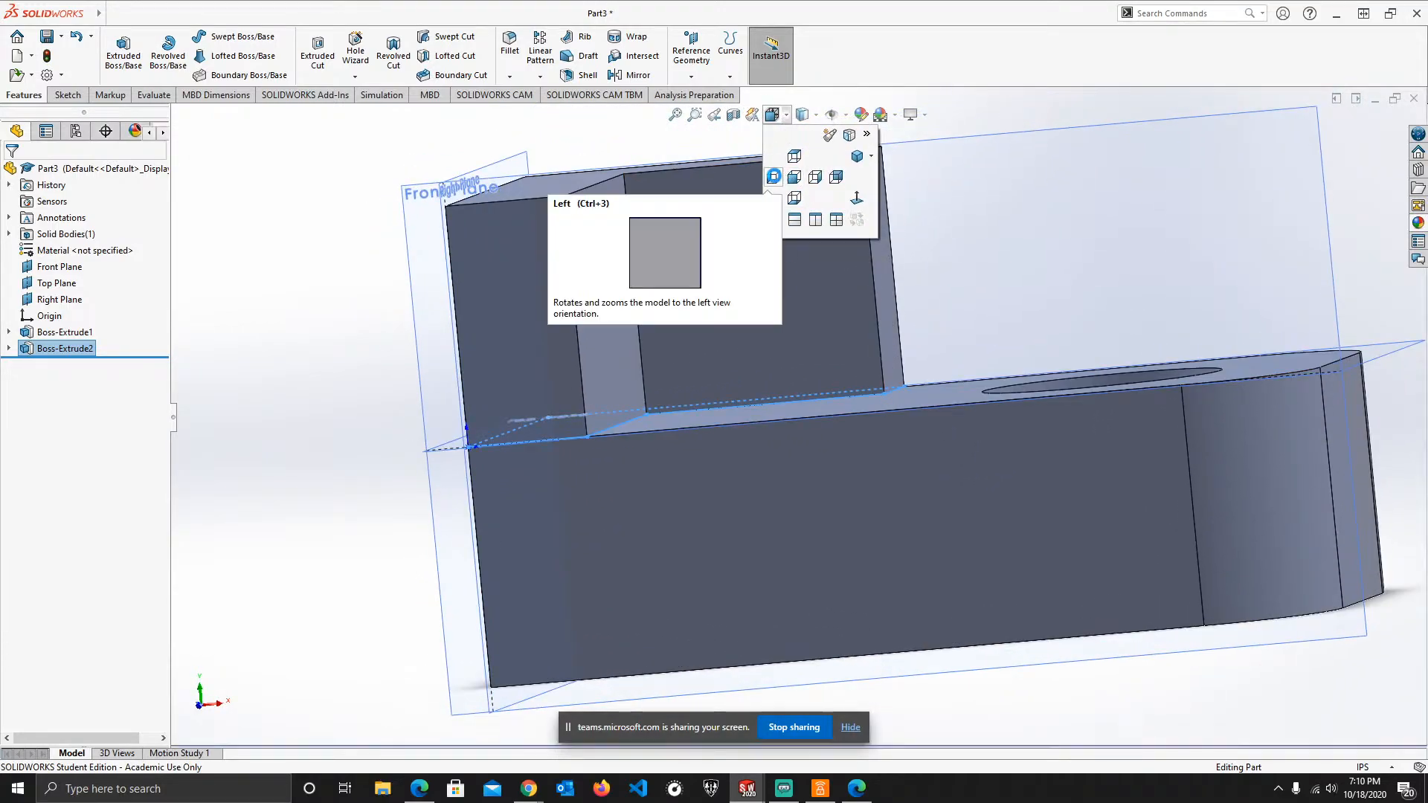
click(794, 176)
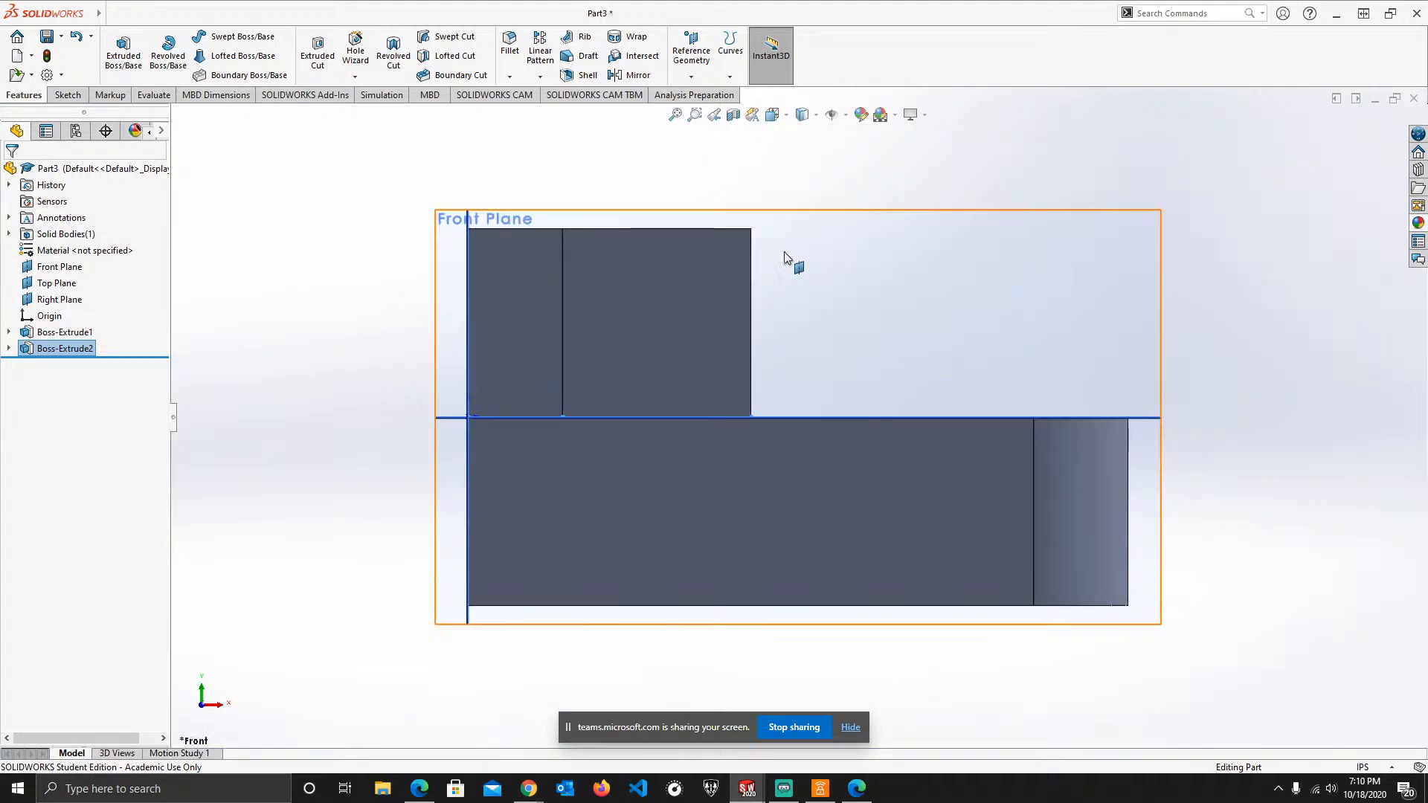
scroll(683, 337, down, 3)
scroll(636, 350, up, 2)
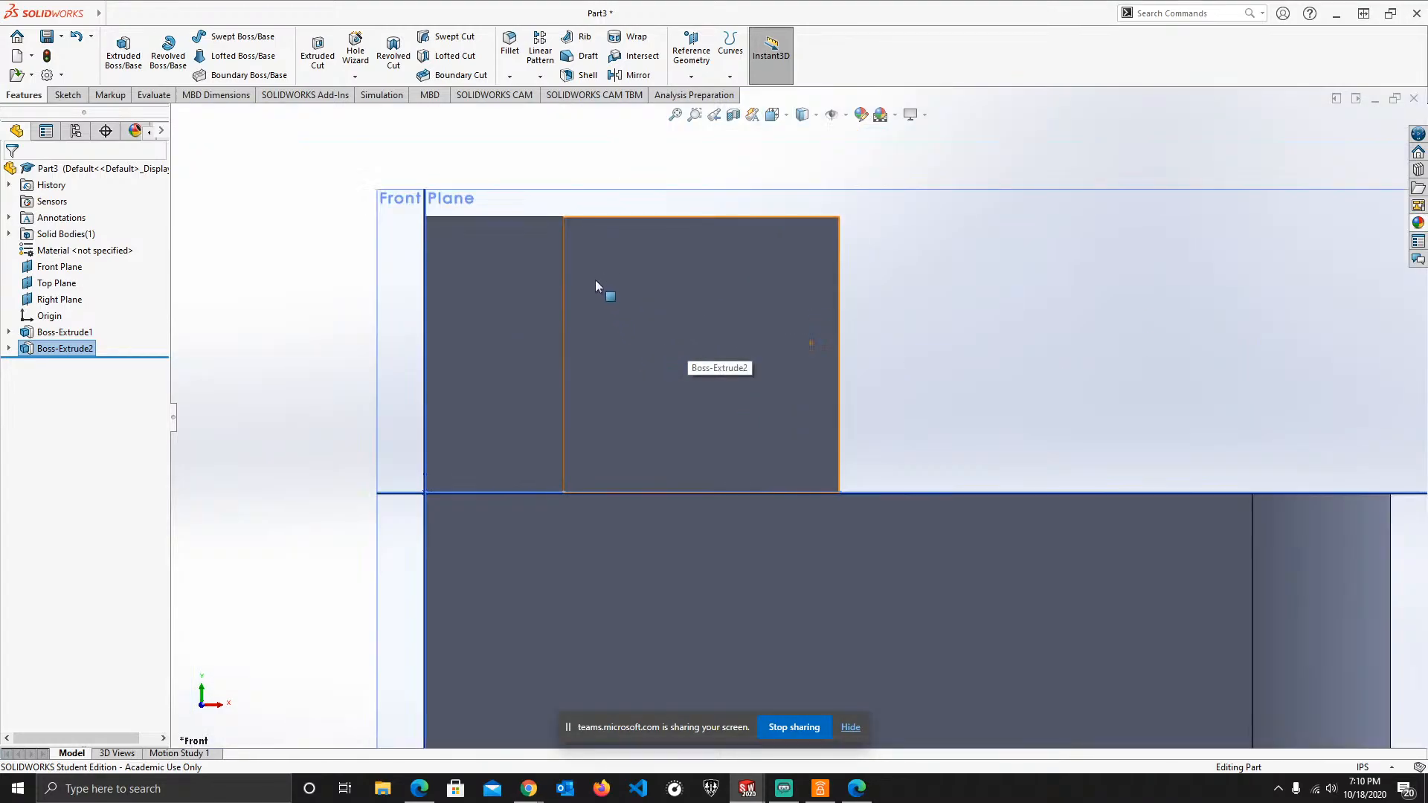
scroll(595, 286, down, 4)
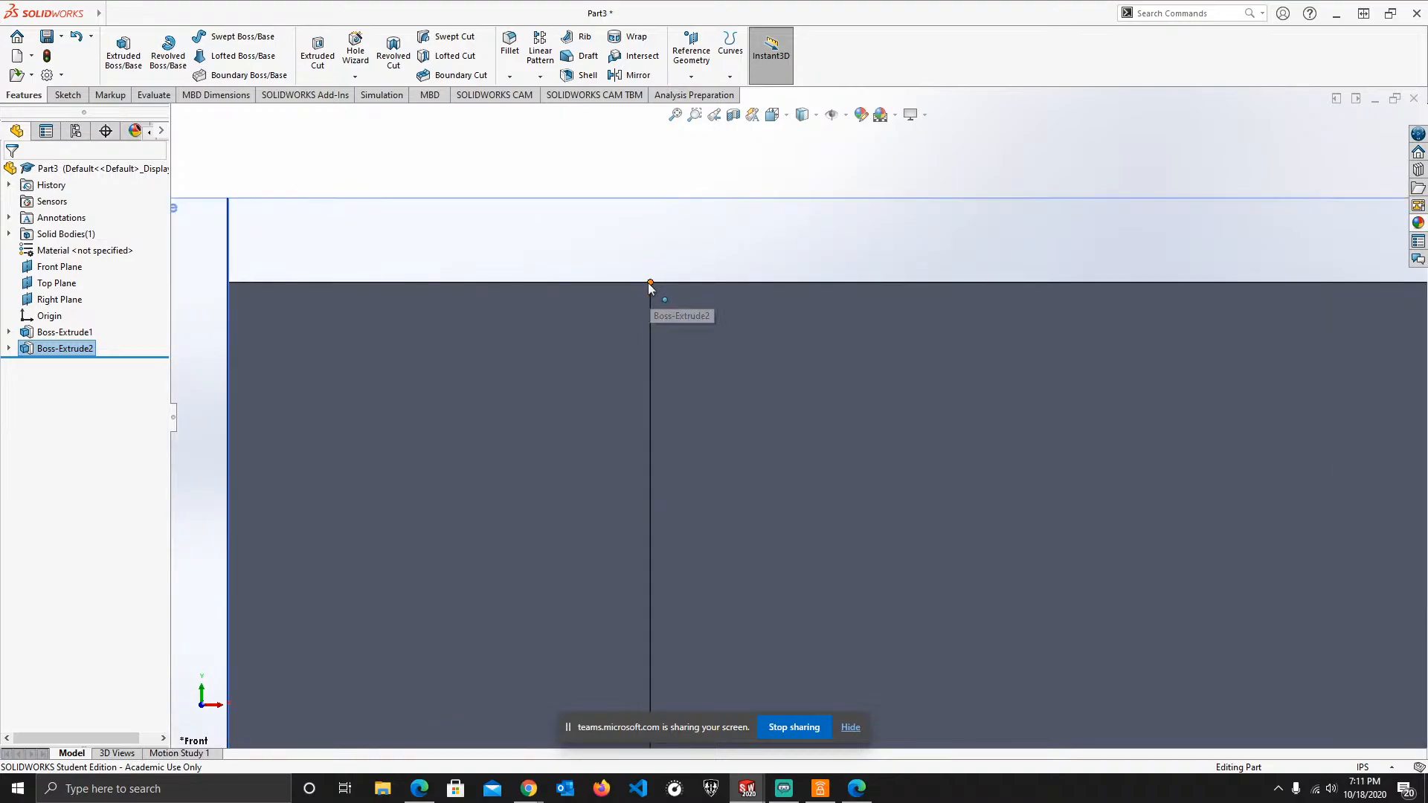
scroll(702, 337, up, 4)
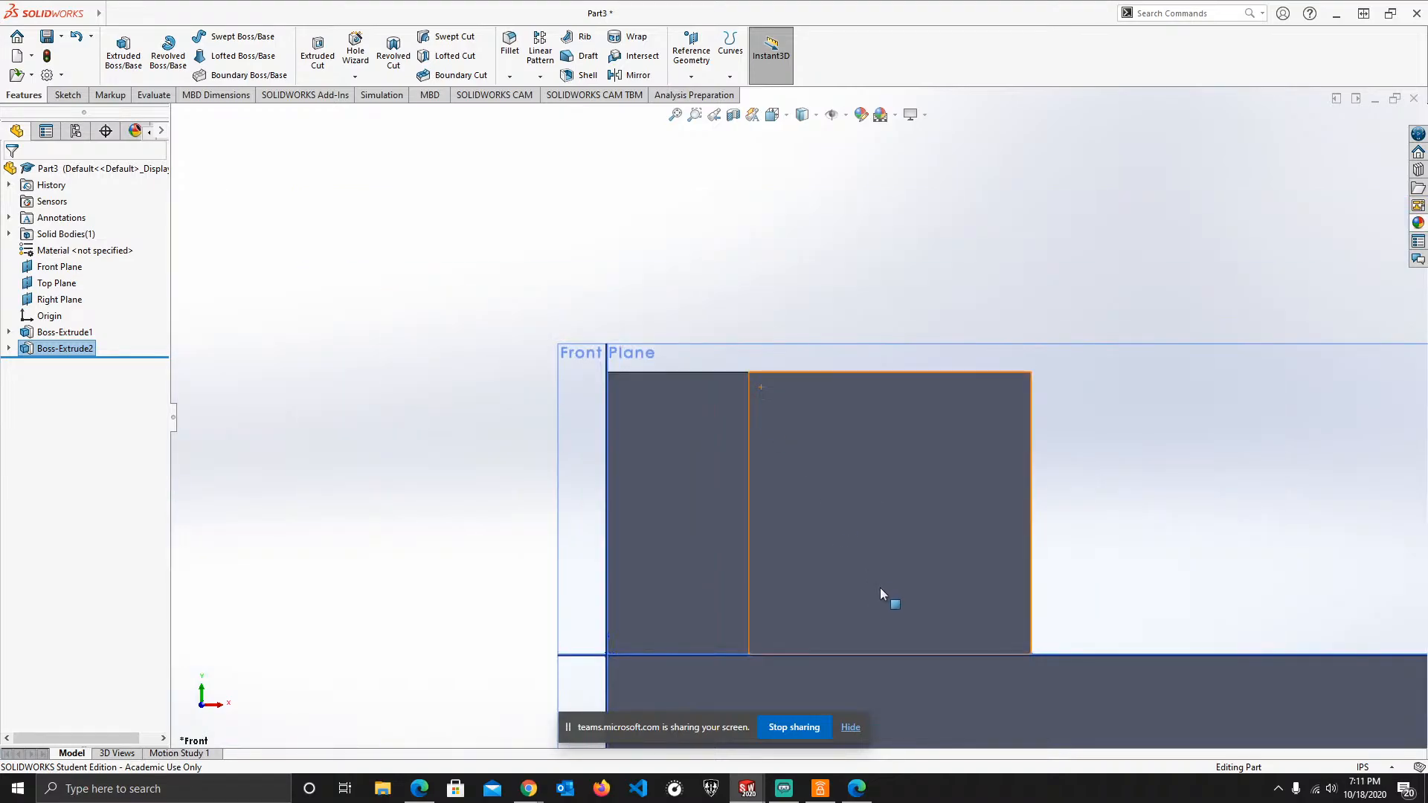
scroll(884, 595, down, 3)
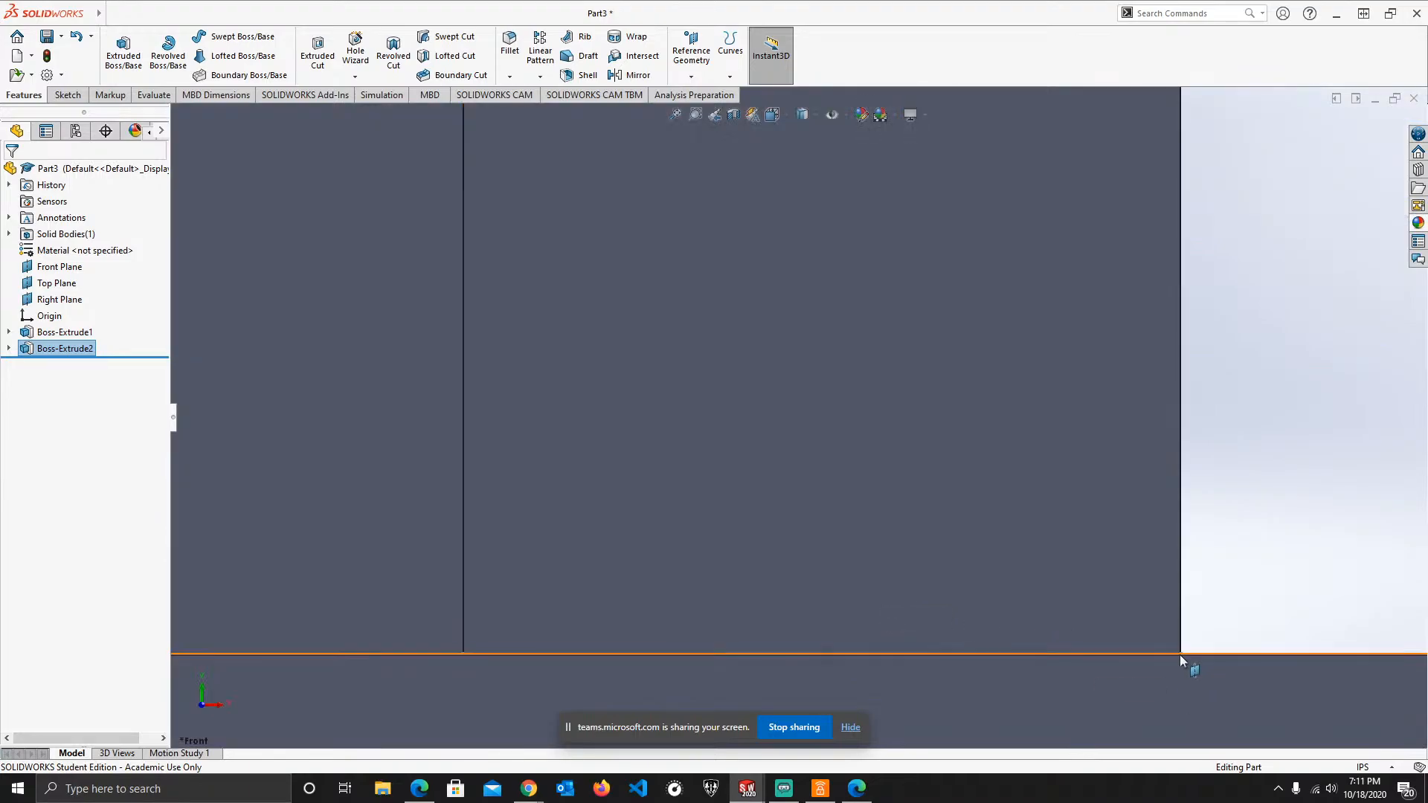
scroll(1154, 570, down, 5)
scroll(1154, 568, up, 5)
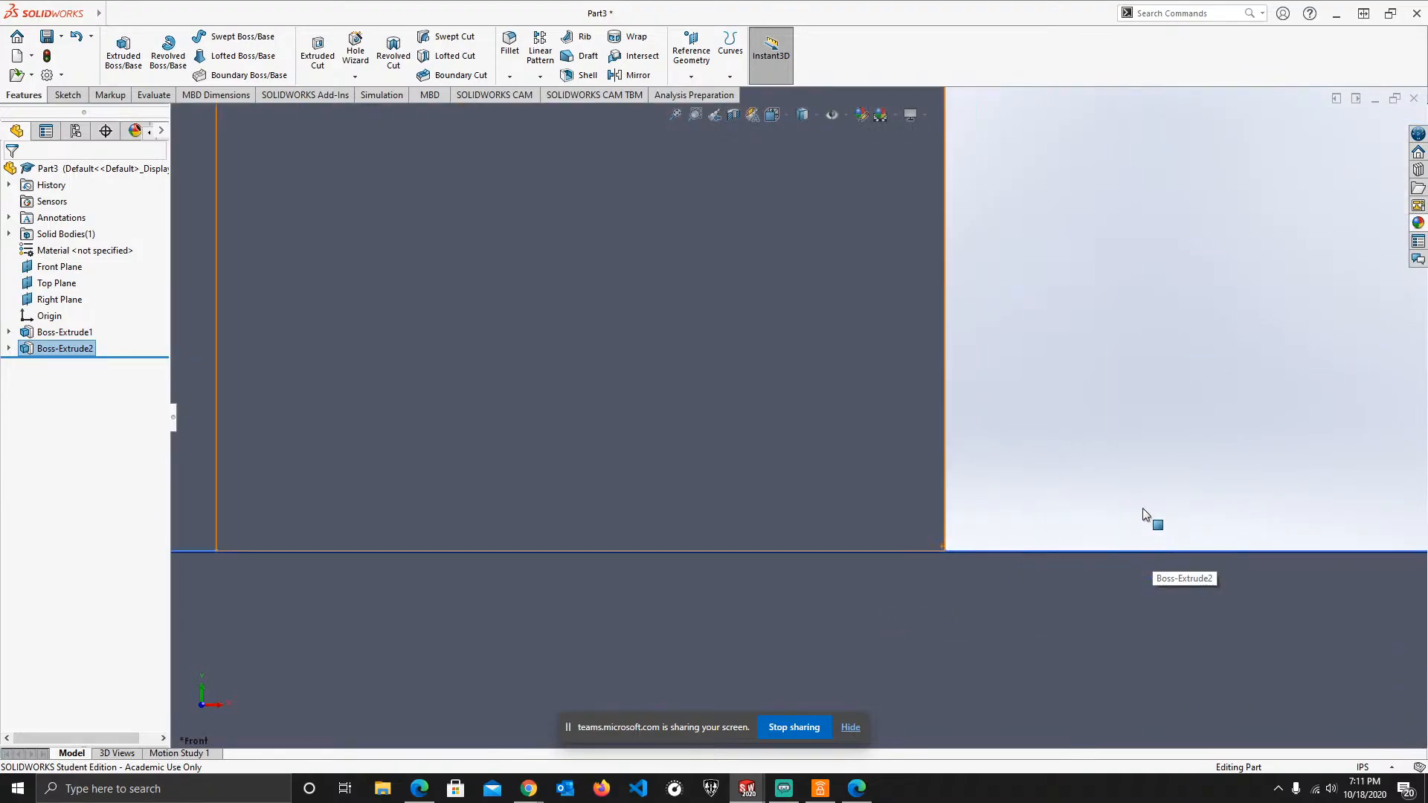
middle_drag(1066, 315, 798, 297)
scroll(776, 365, up, 5)
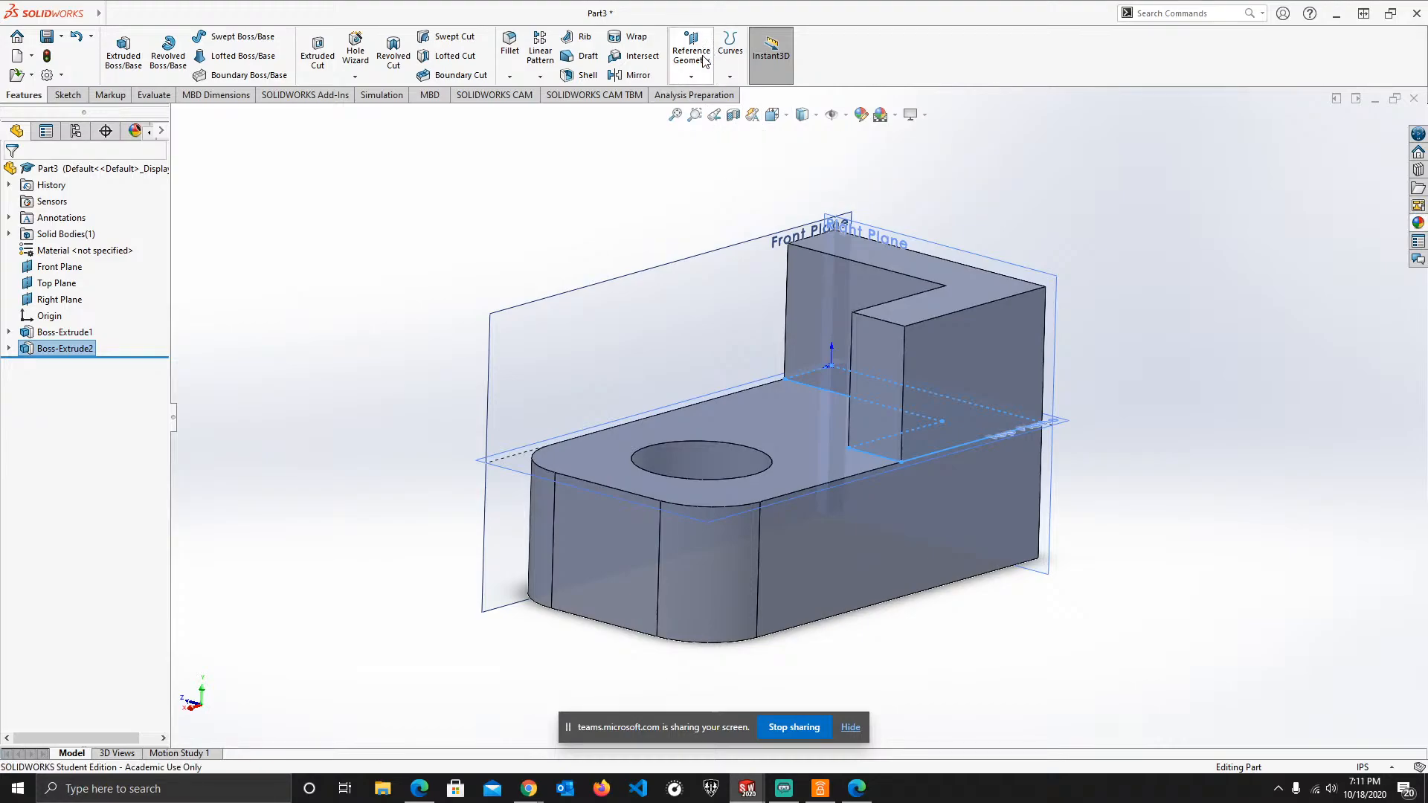
click(697, 79)
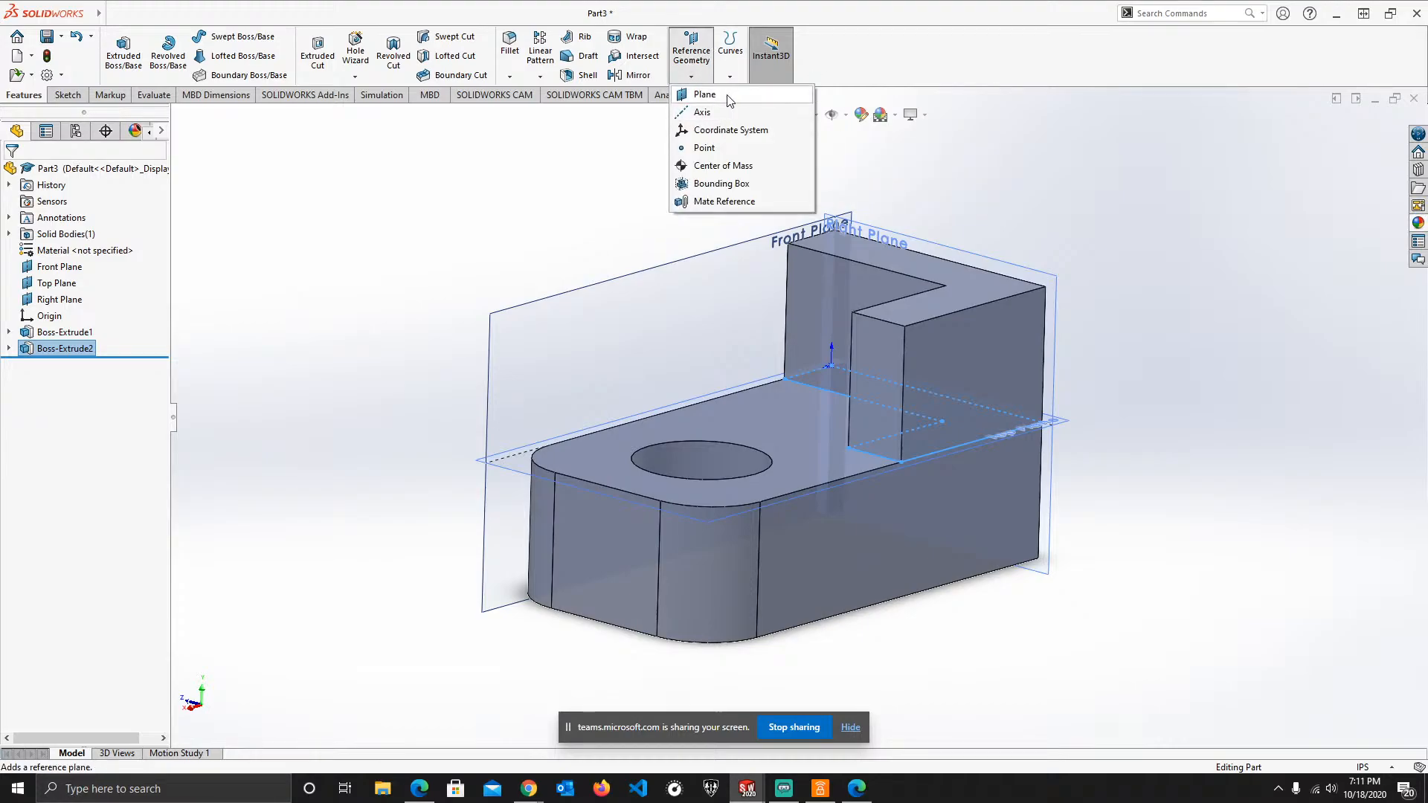
click(726, 98)
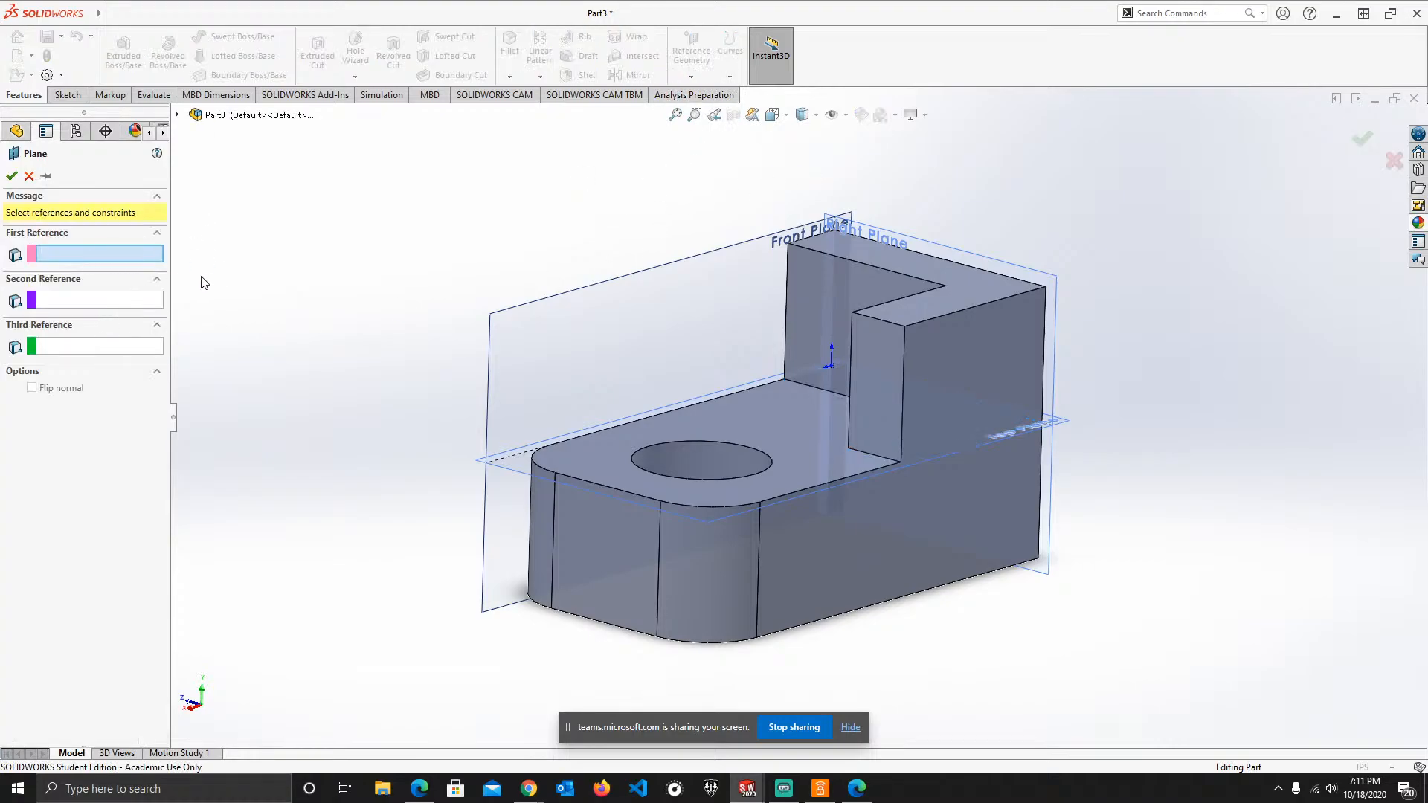
click(860, 266)
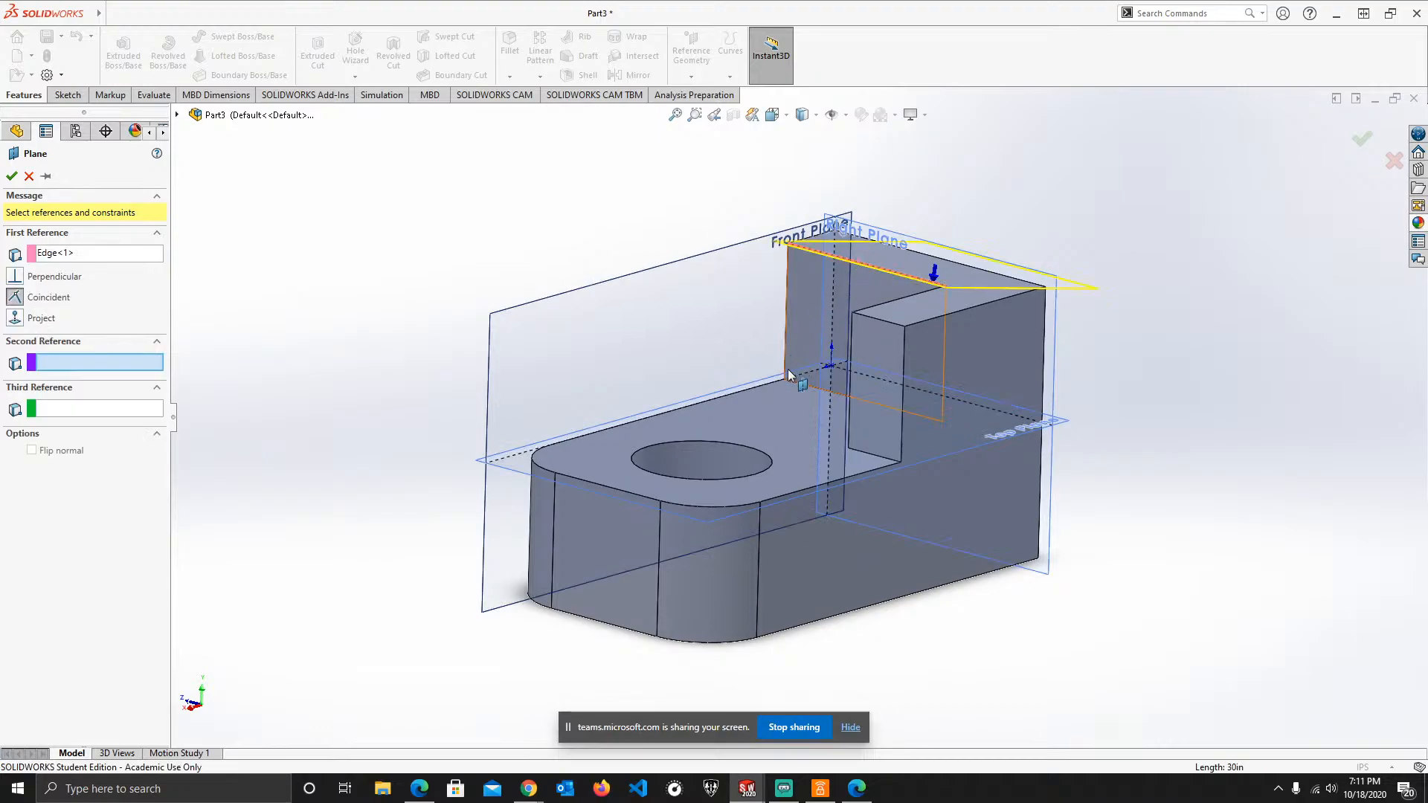
click(750, 423)
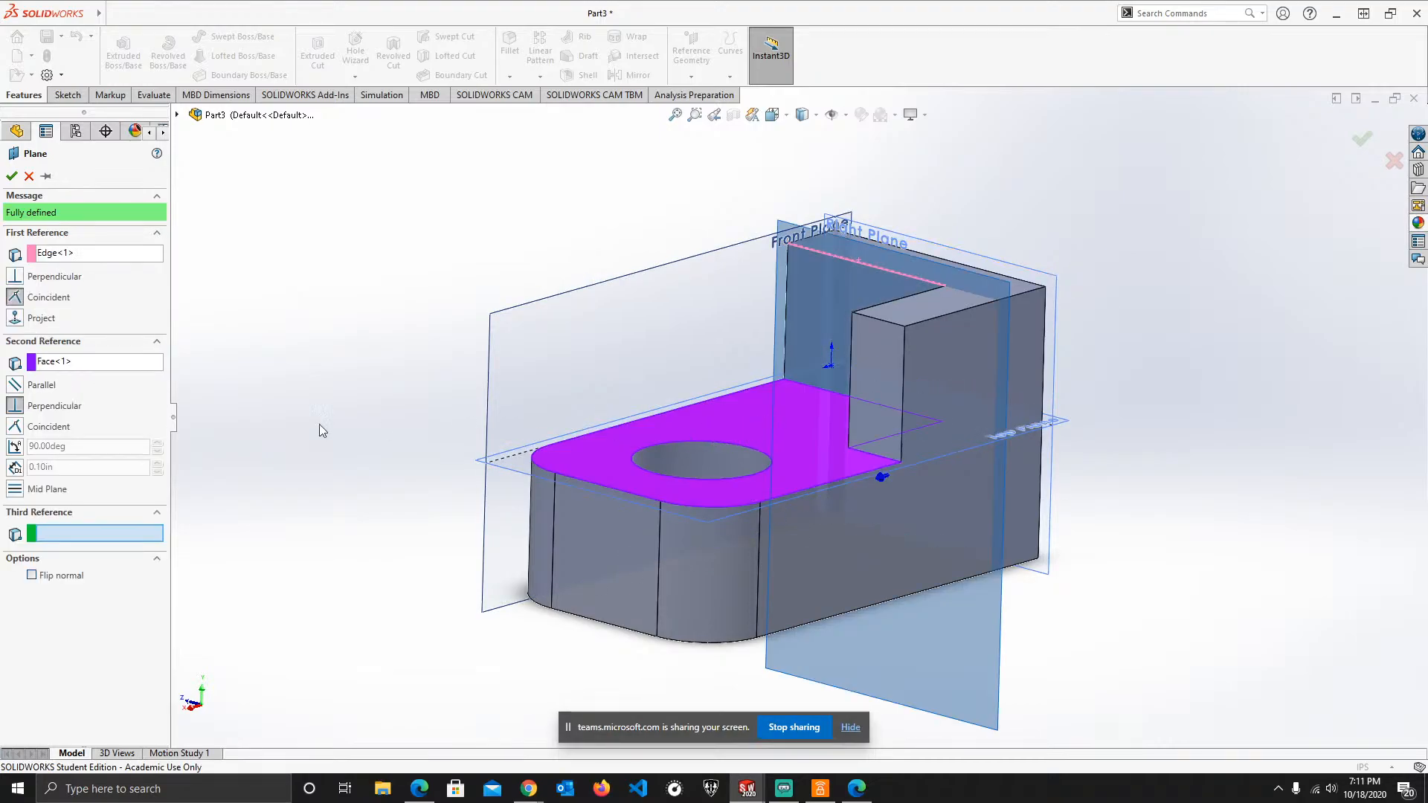
click(28, 176)
- Orient the part to the front view and open a line sketch on the Front Plane
middle_drag(641, 336, 743, 446)
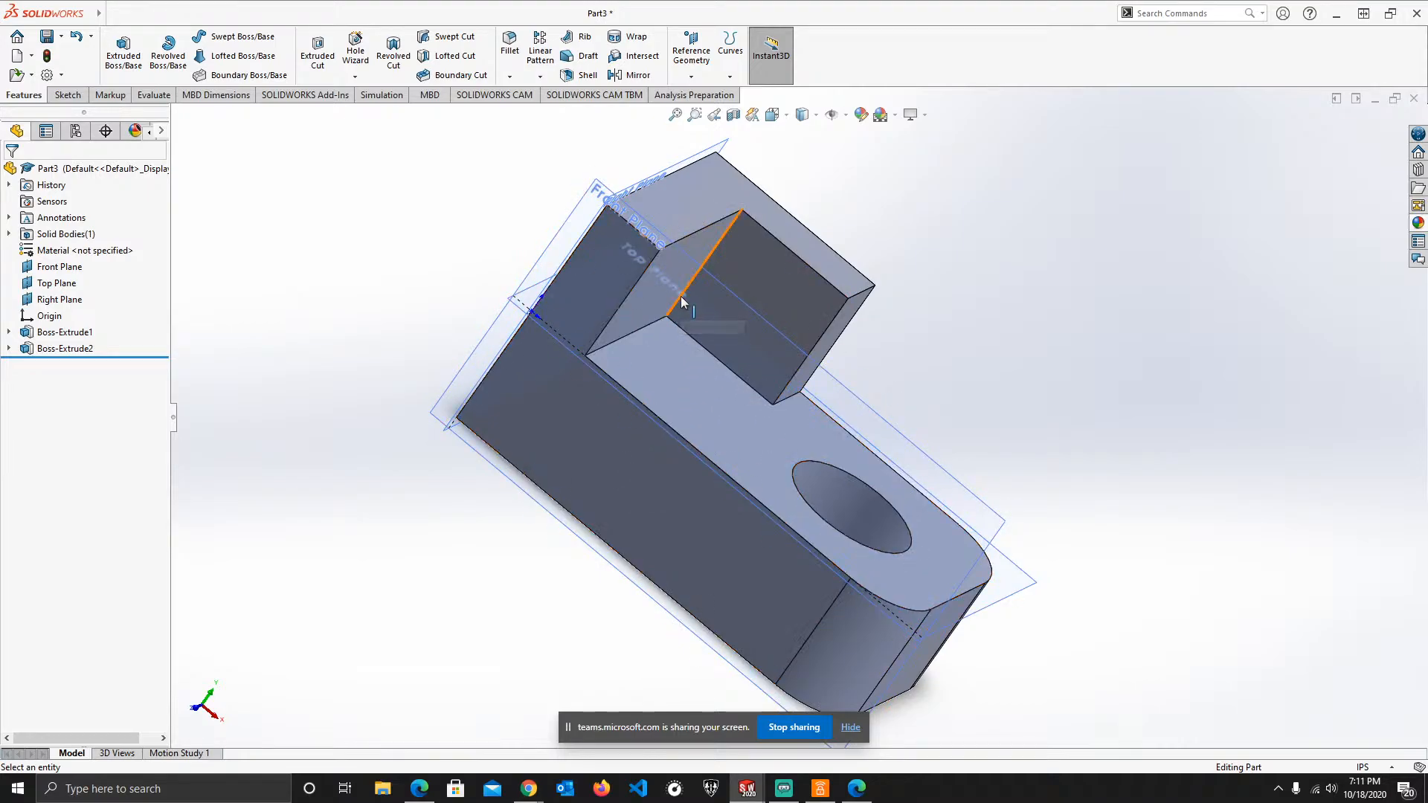
click(773, 115)
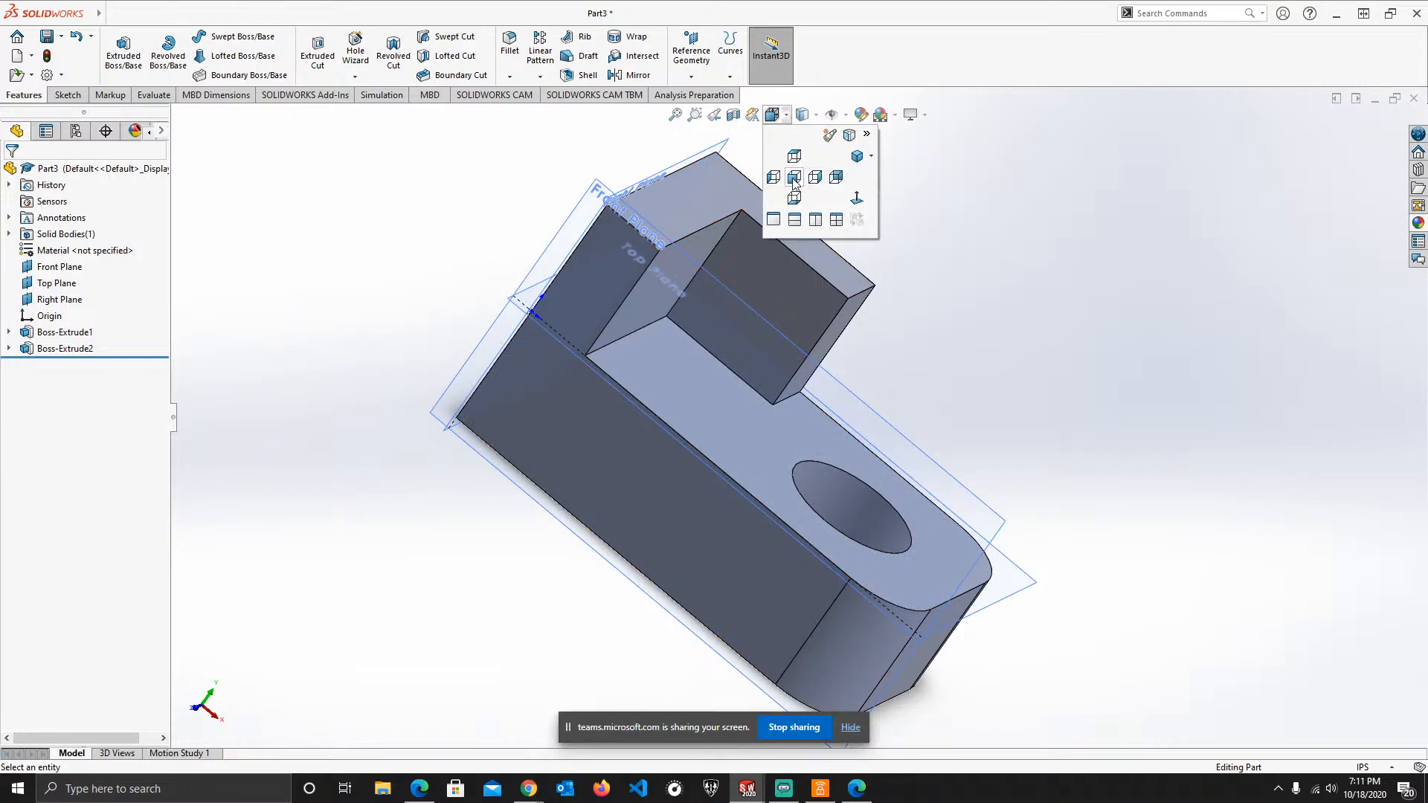
click(793, 178)
scroll(593, 245, down, 5)
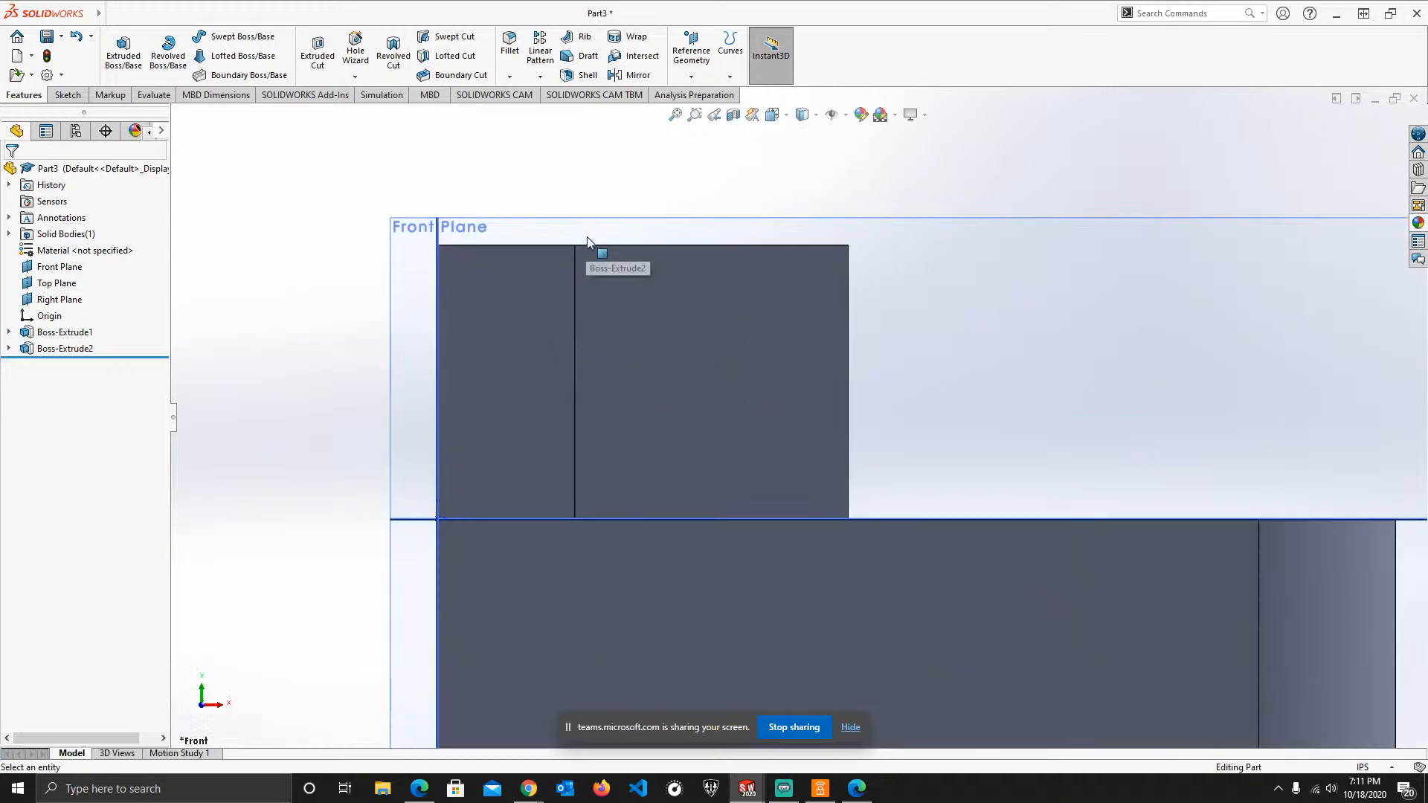
click(67, 94)
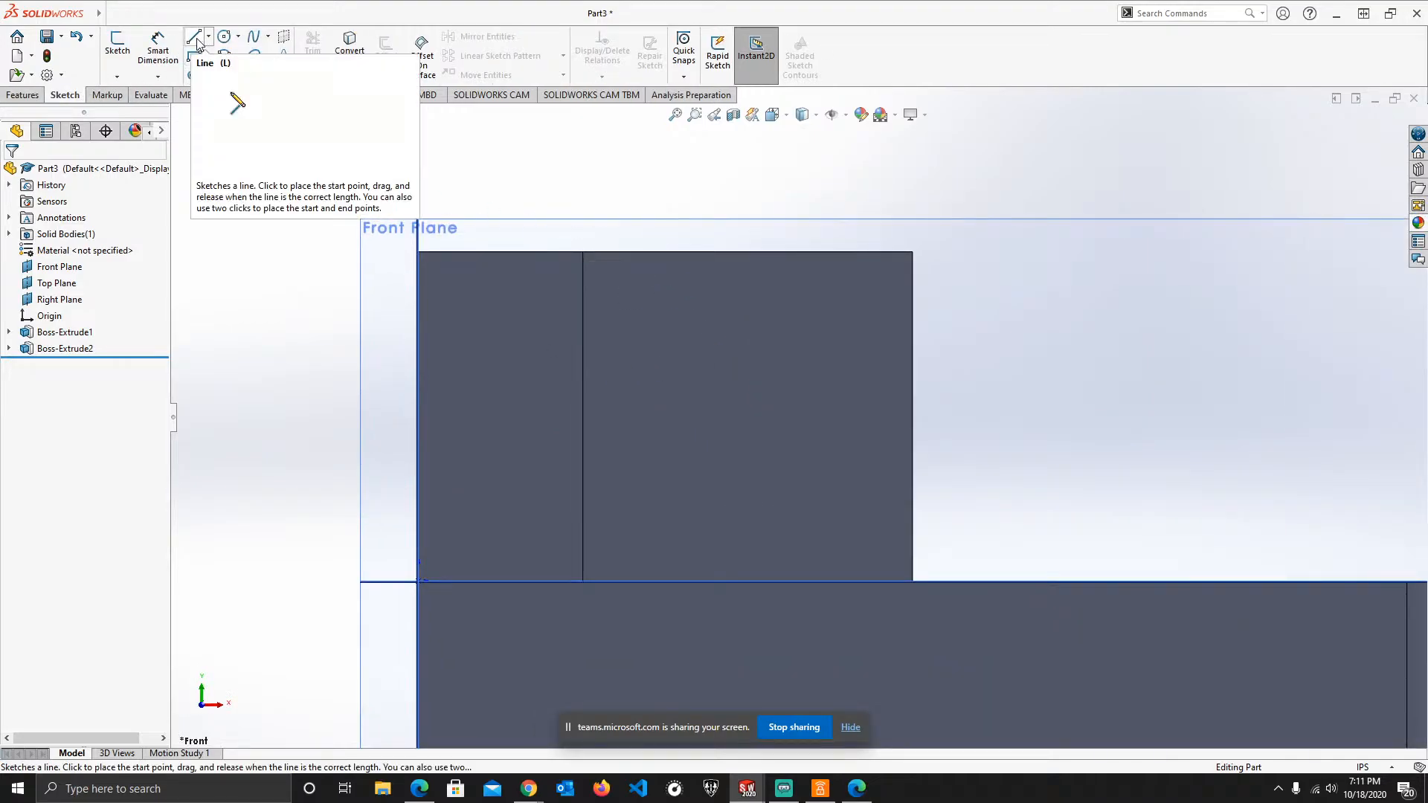
click(197, 38)
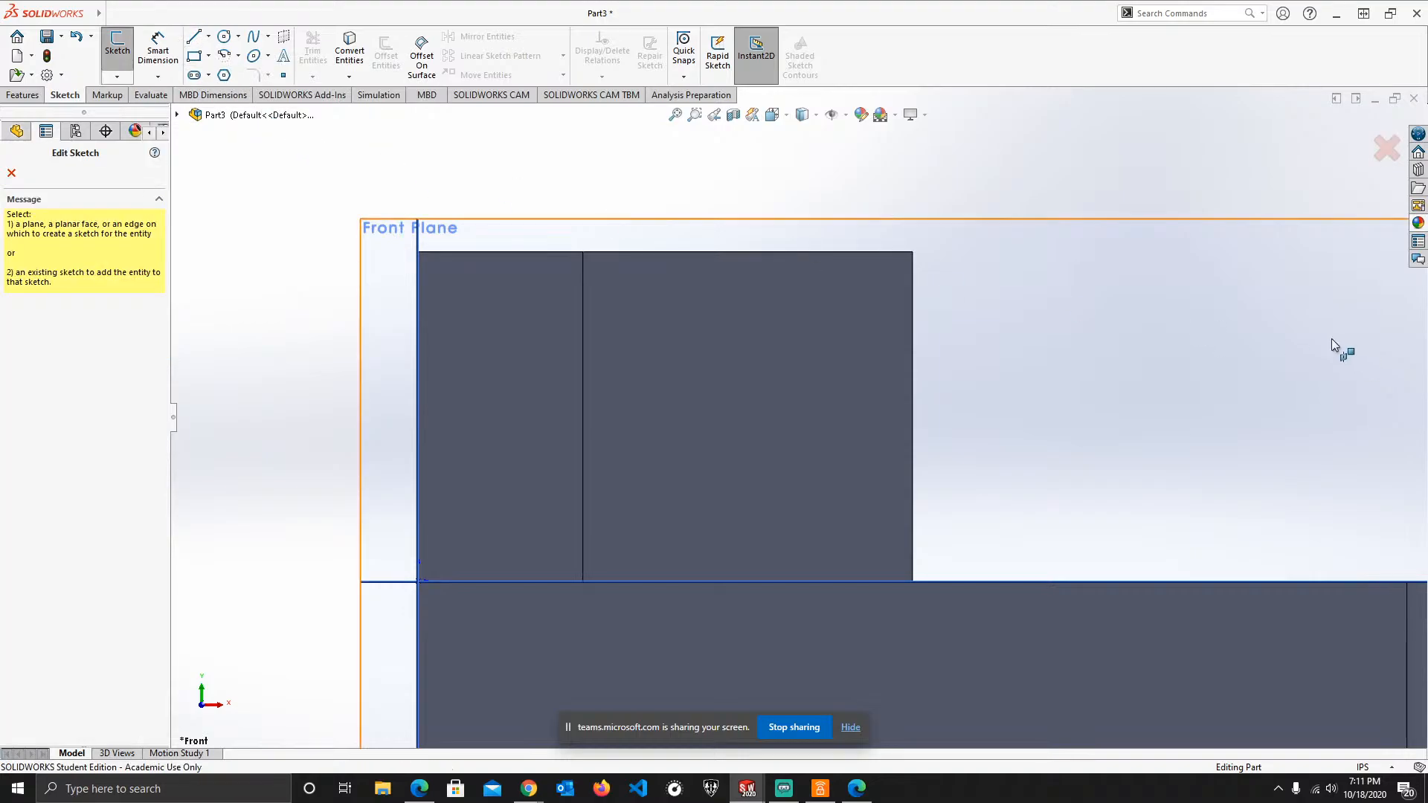
click(1216, 302)
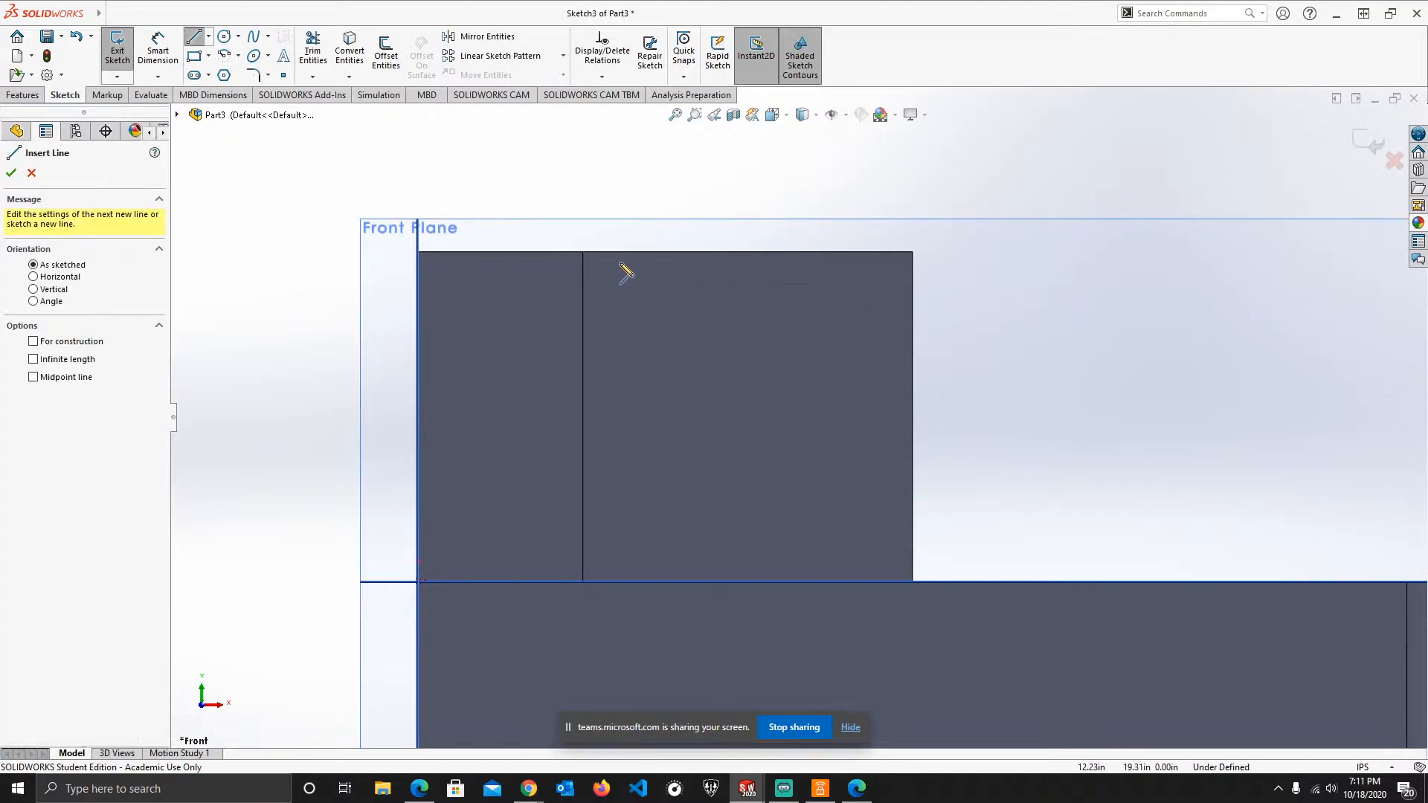
- Sketch a closed right triangle against the 10 in leg's inner edge, its base on the block's top and its sloped side about 28.3 in long
scroll(621, 268, down, 5)
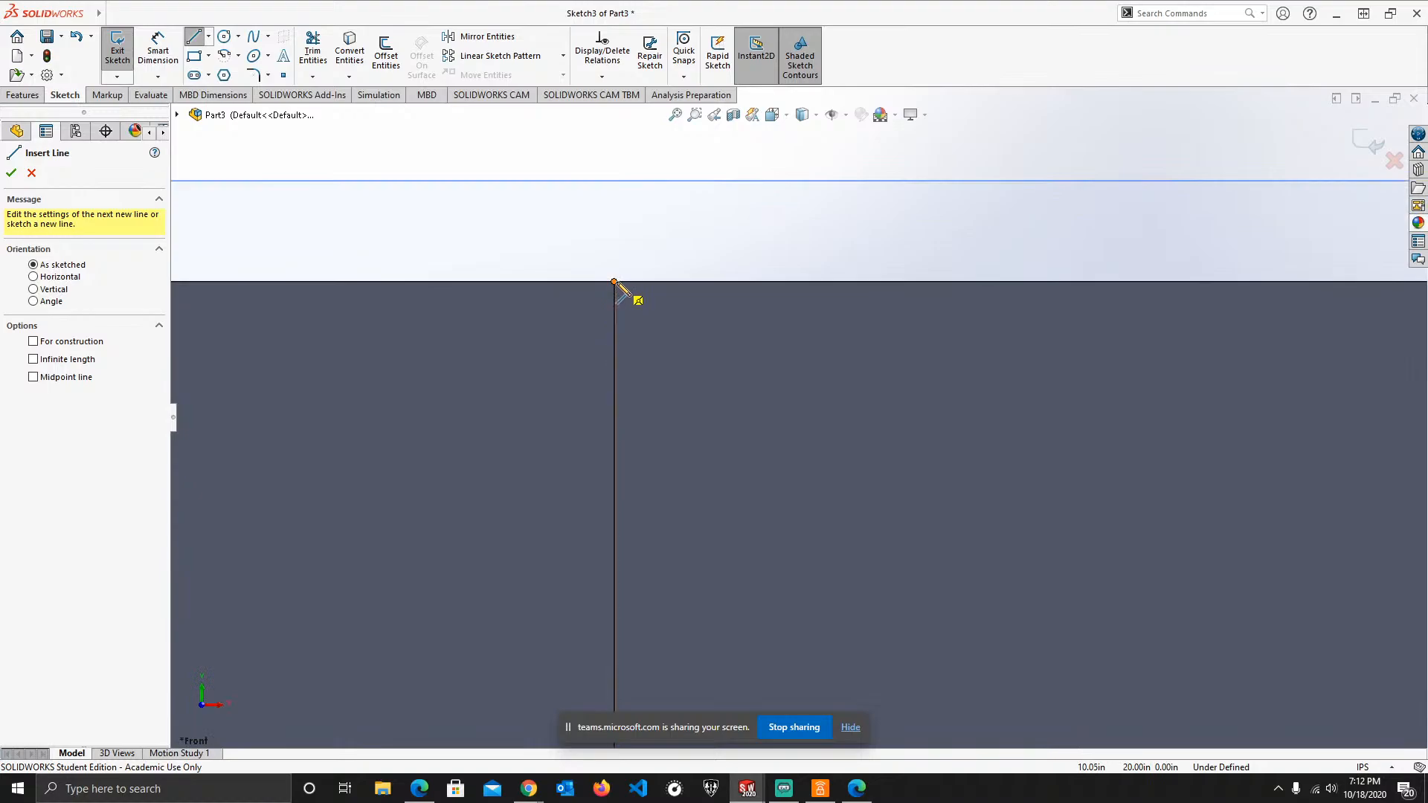
click(614, 282)
scroll(800, 408, up, 4)
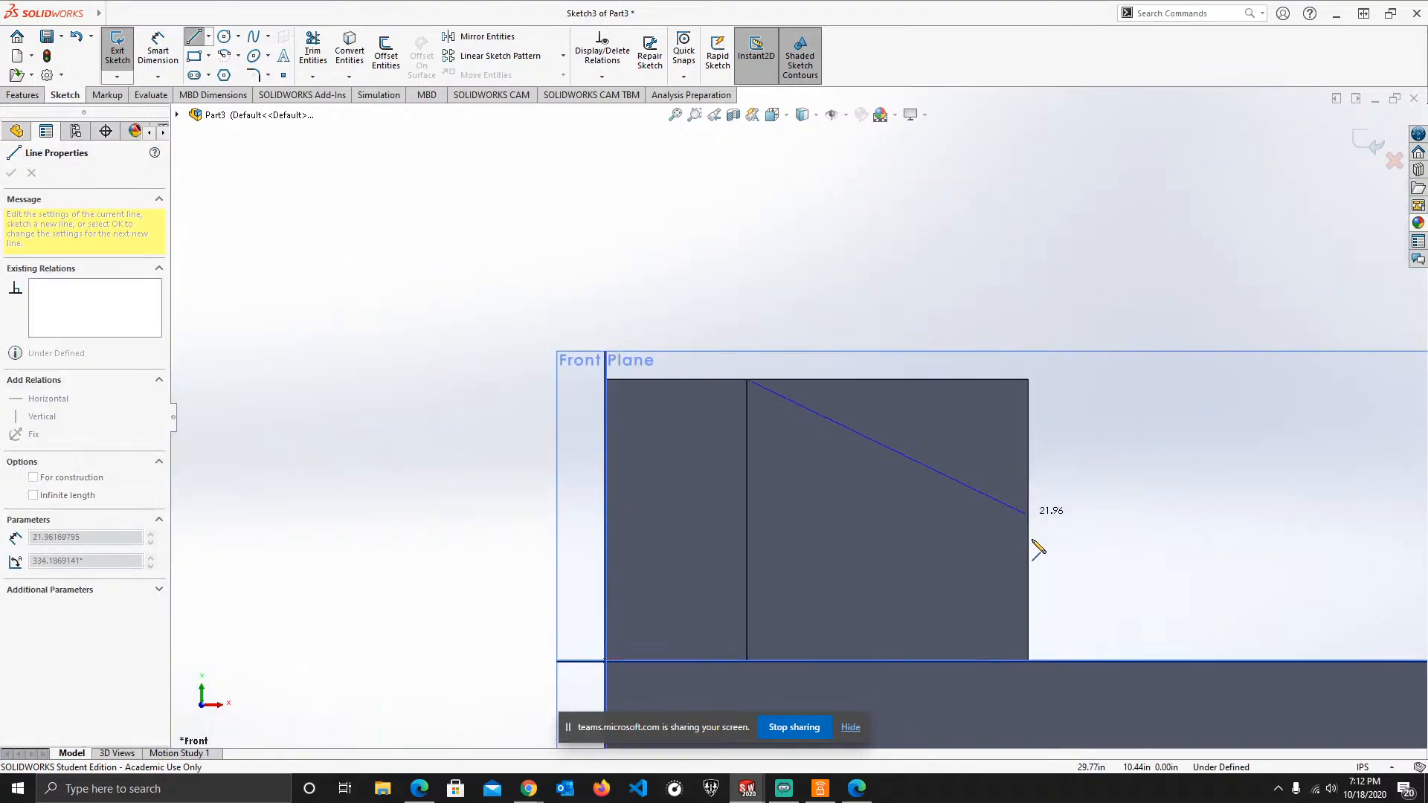
scroll(818, 554, down, 4)
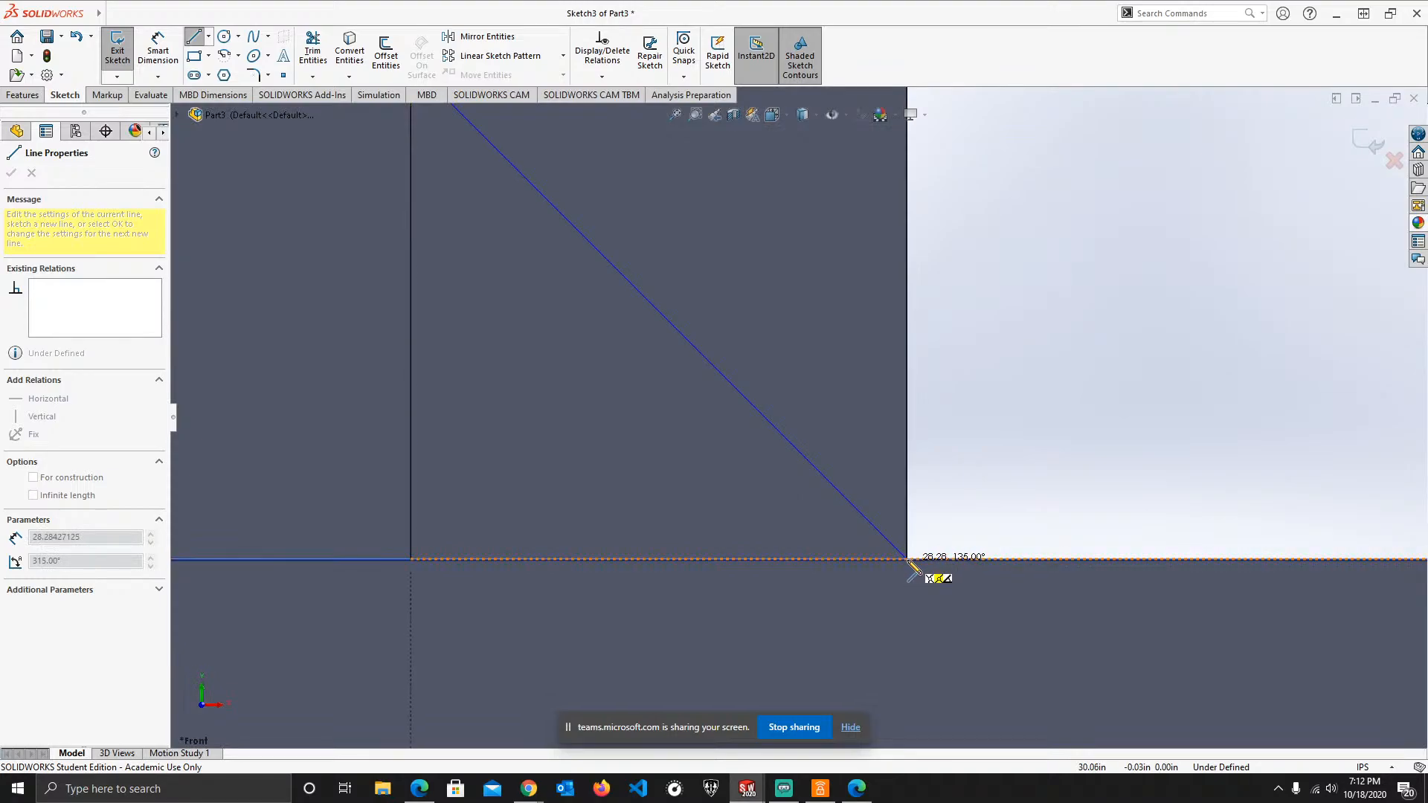
click(906, 558)
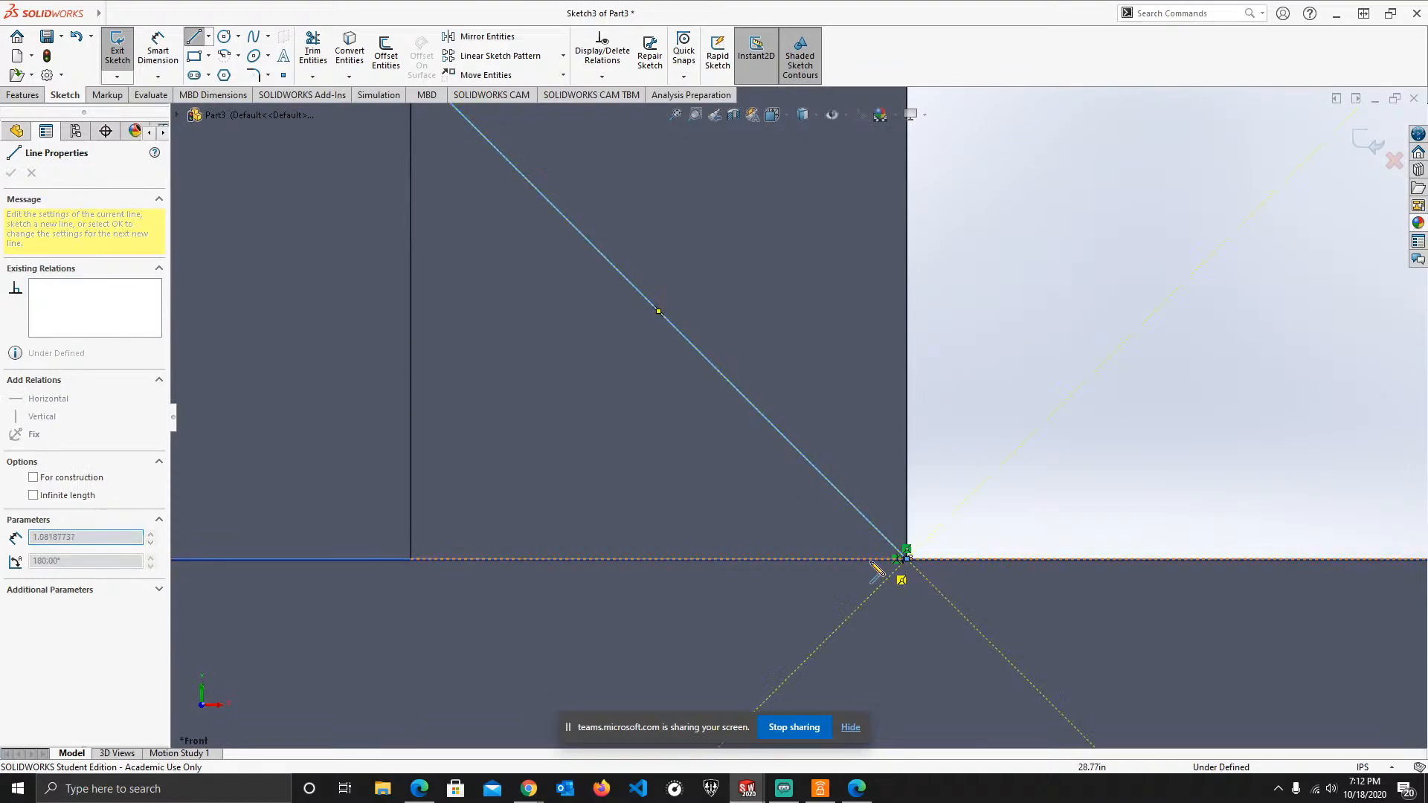
click(410, 558)
scroll(414, 334, up, 3)
scroll(571, 215, down, 3)
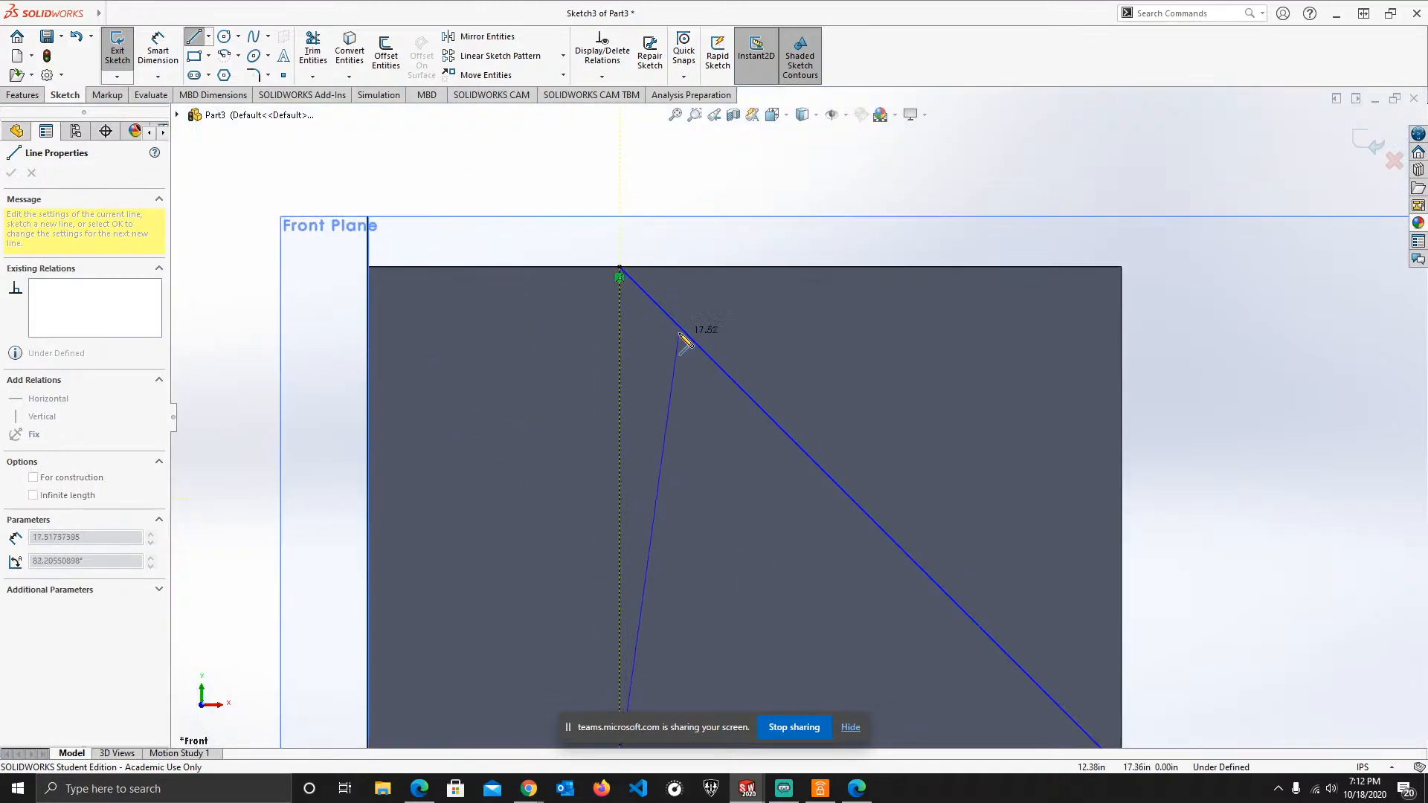
click(619, 269)
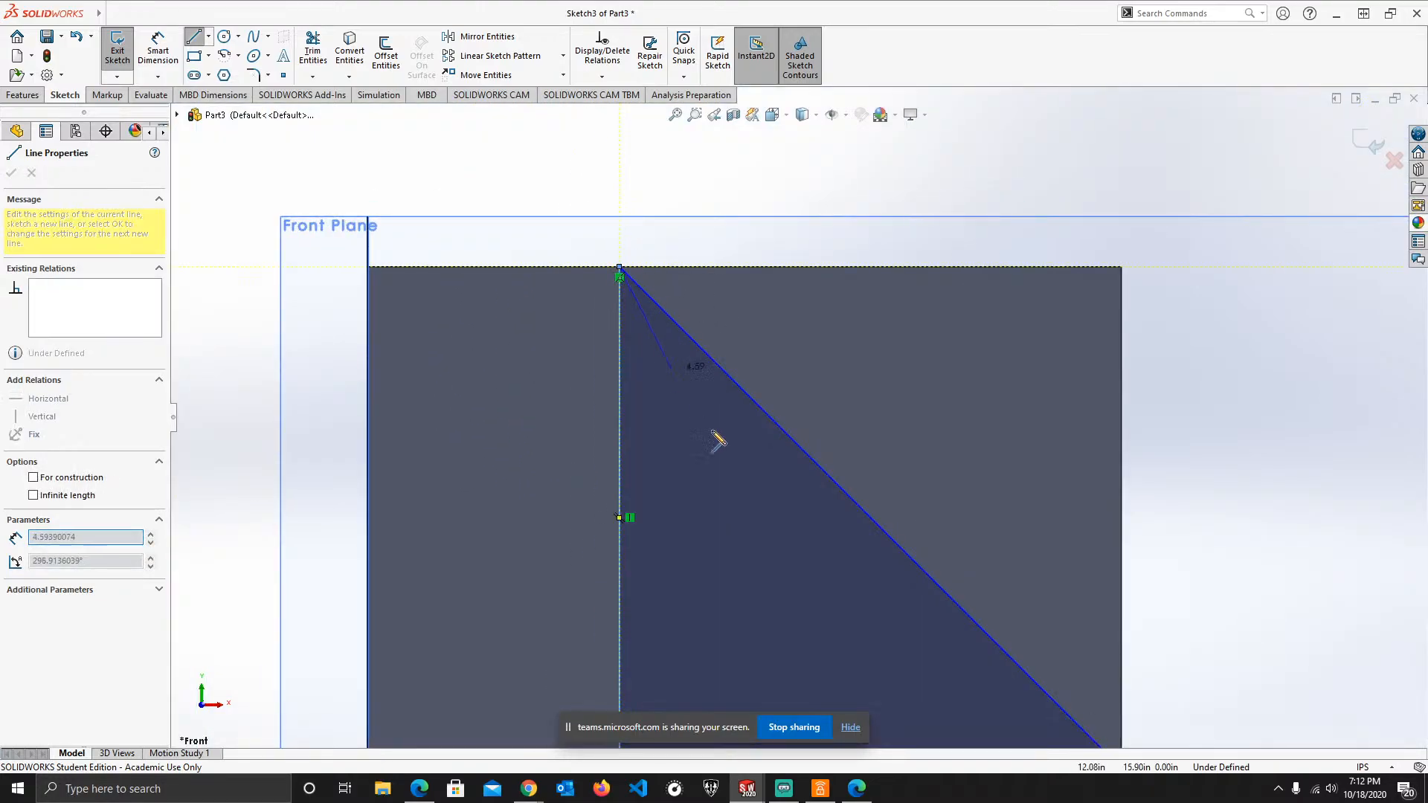
scroll(744, 468, up, 3)
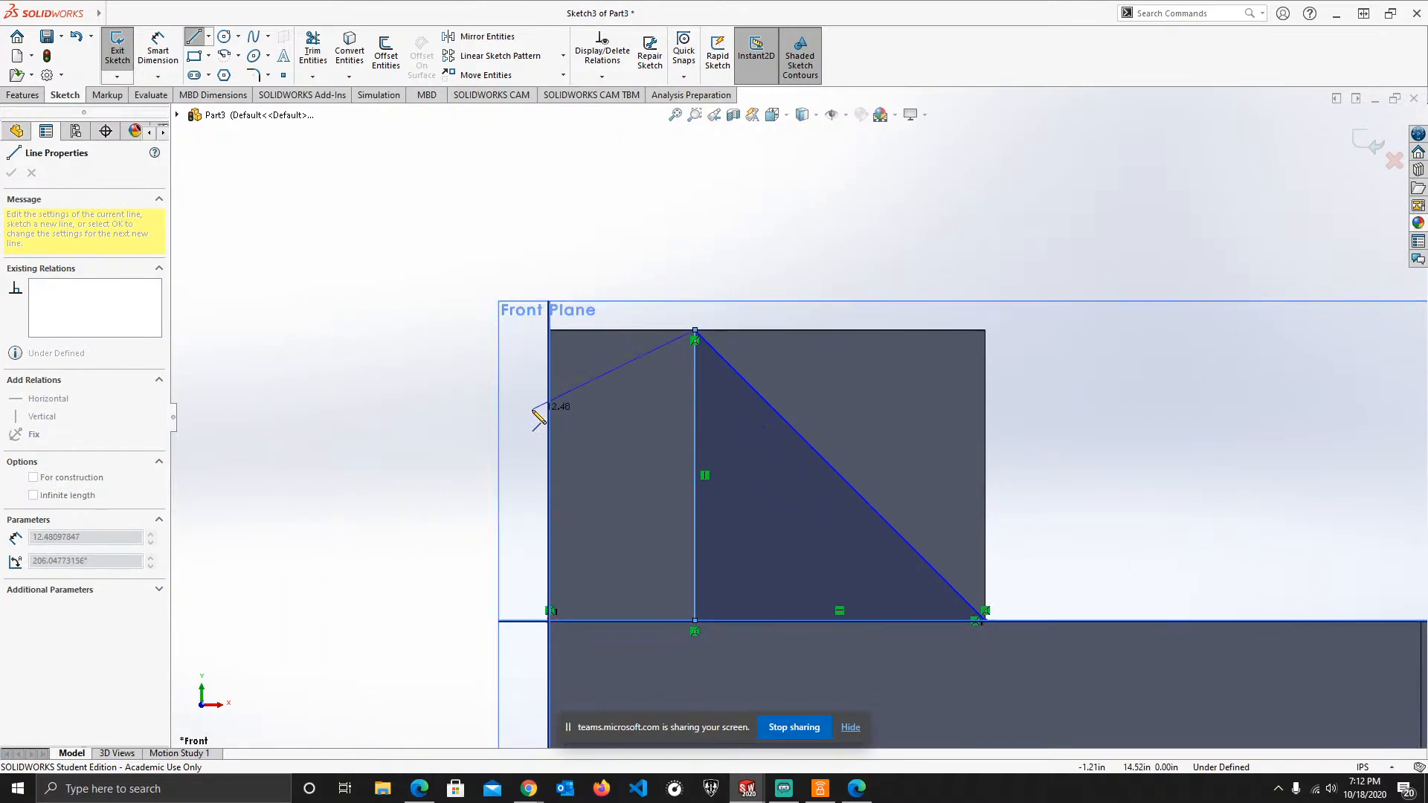
key(Escape)
- Examine the triangle sketch and its sloped line against the raised end and the base from several angles
middle_drag(880, 435, 776, 488)
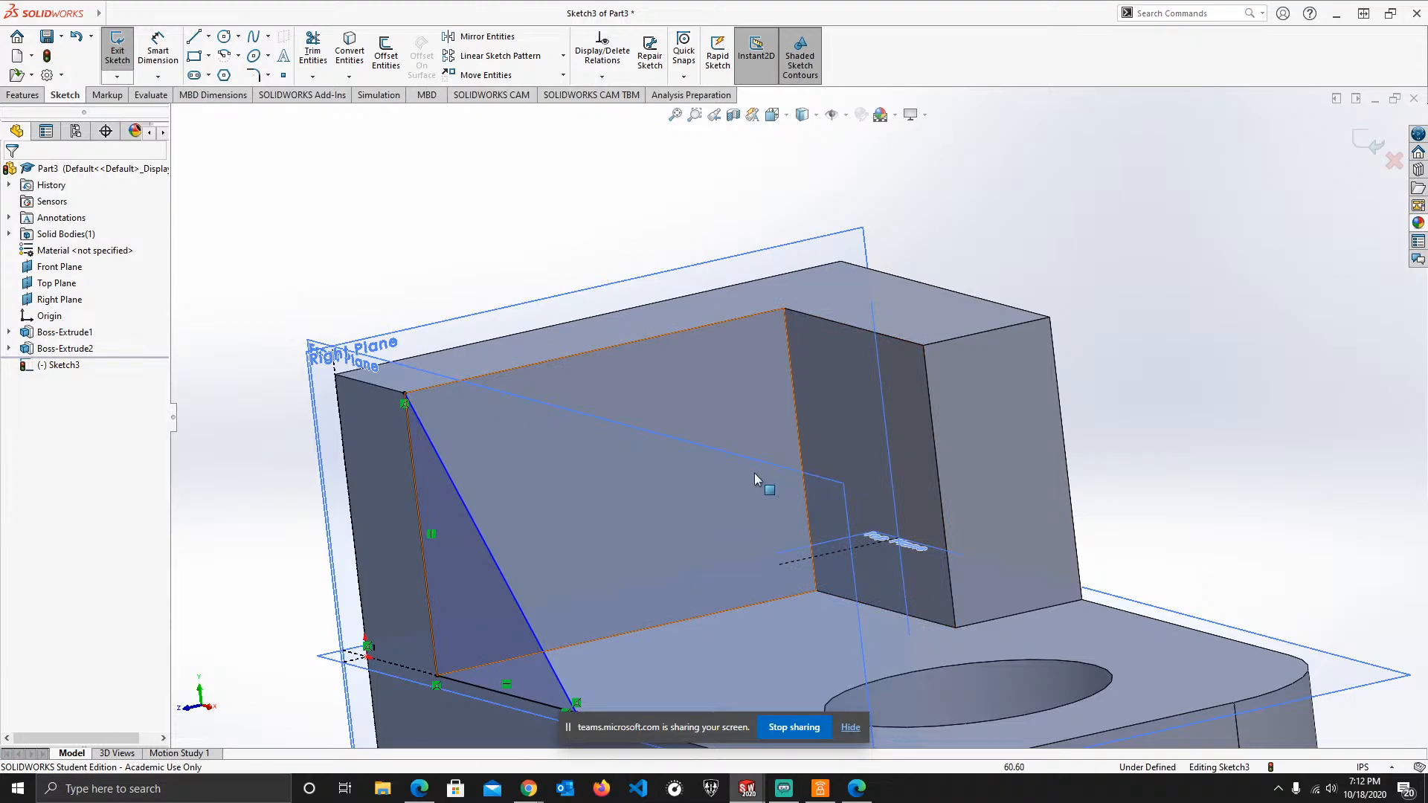
scroll(640, 574, up, 3)
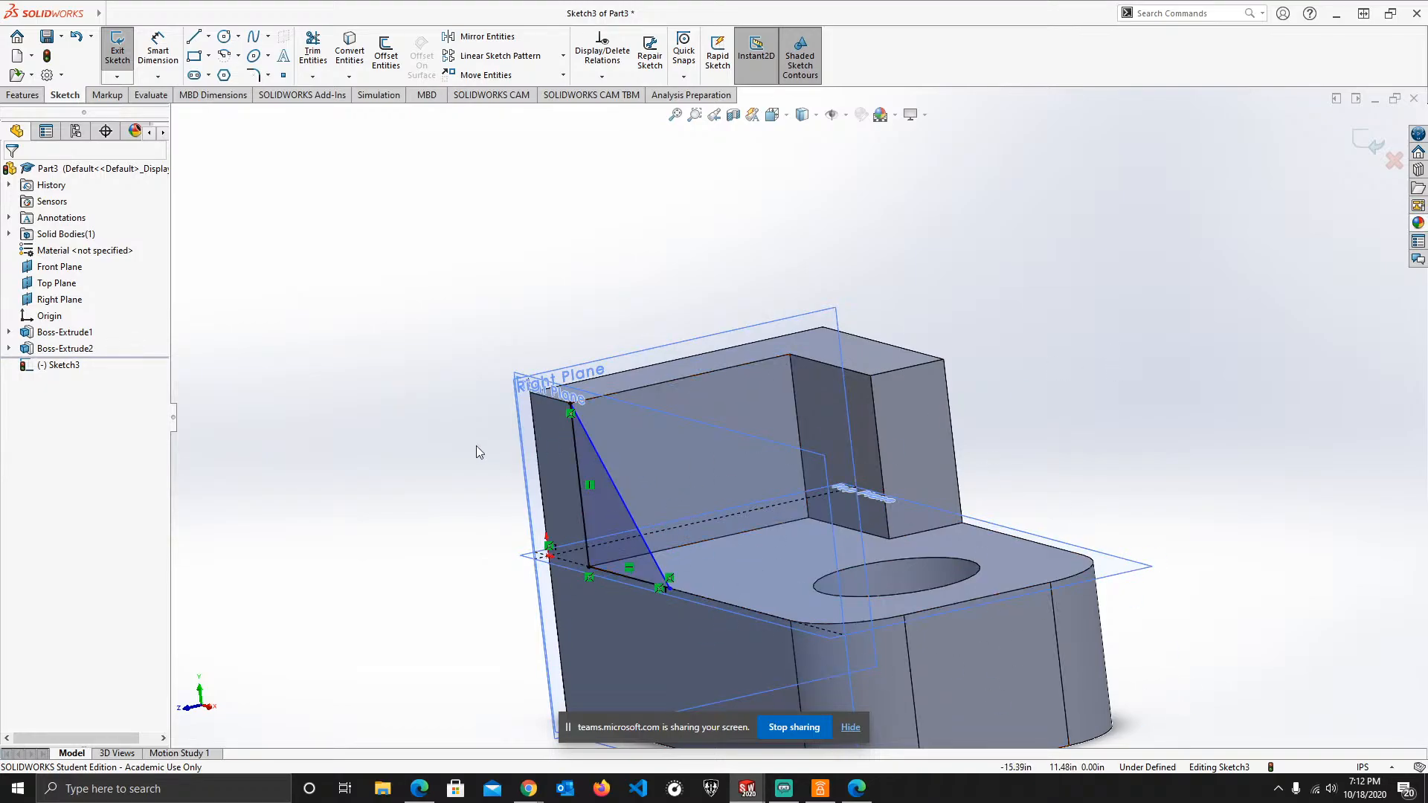
click(641, 540)
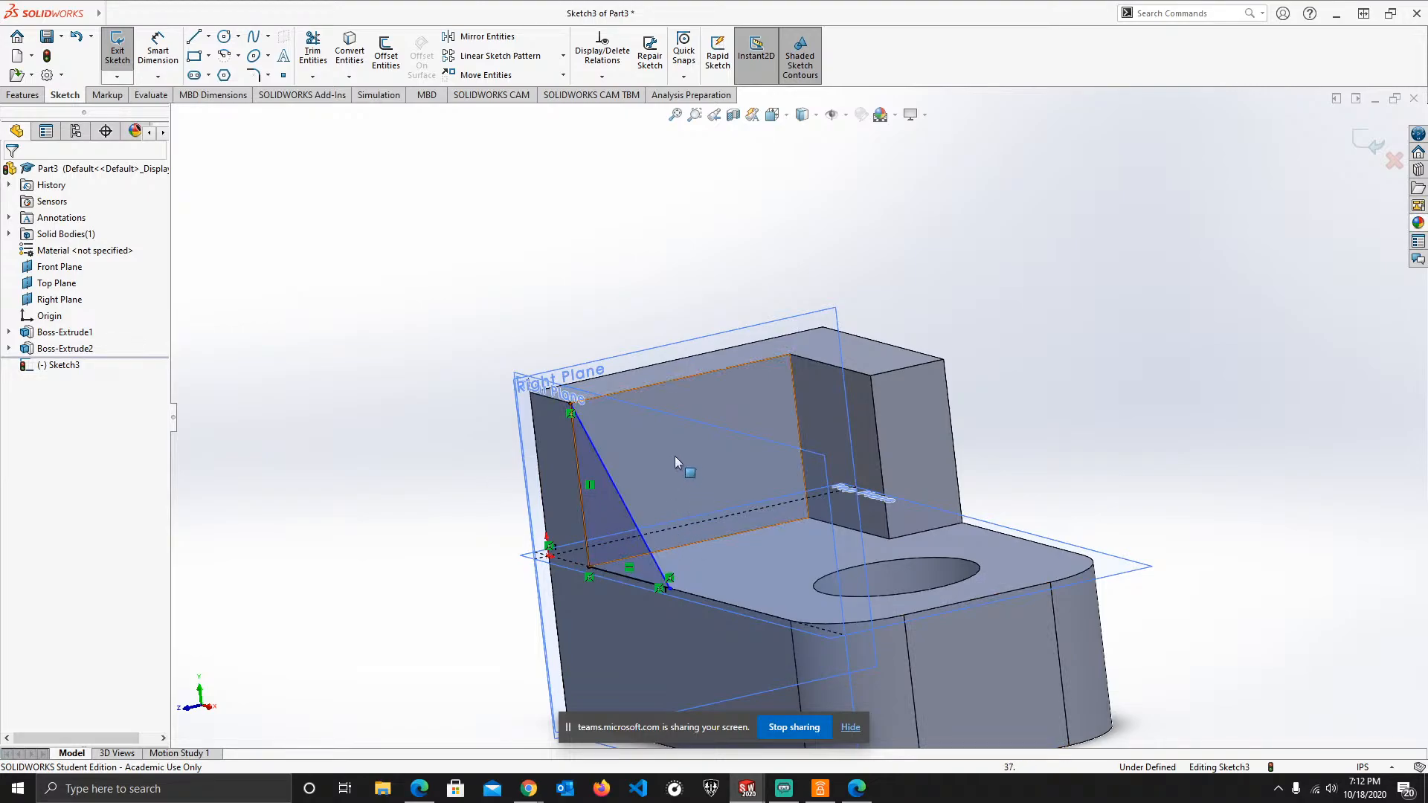
middle_drag(493, 443, 645, 429)
scroll(810, 551, up, 2)
scroll(811, 553, down, 1)
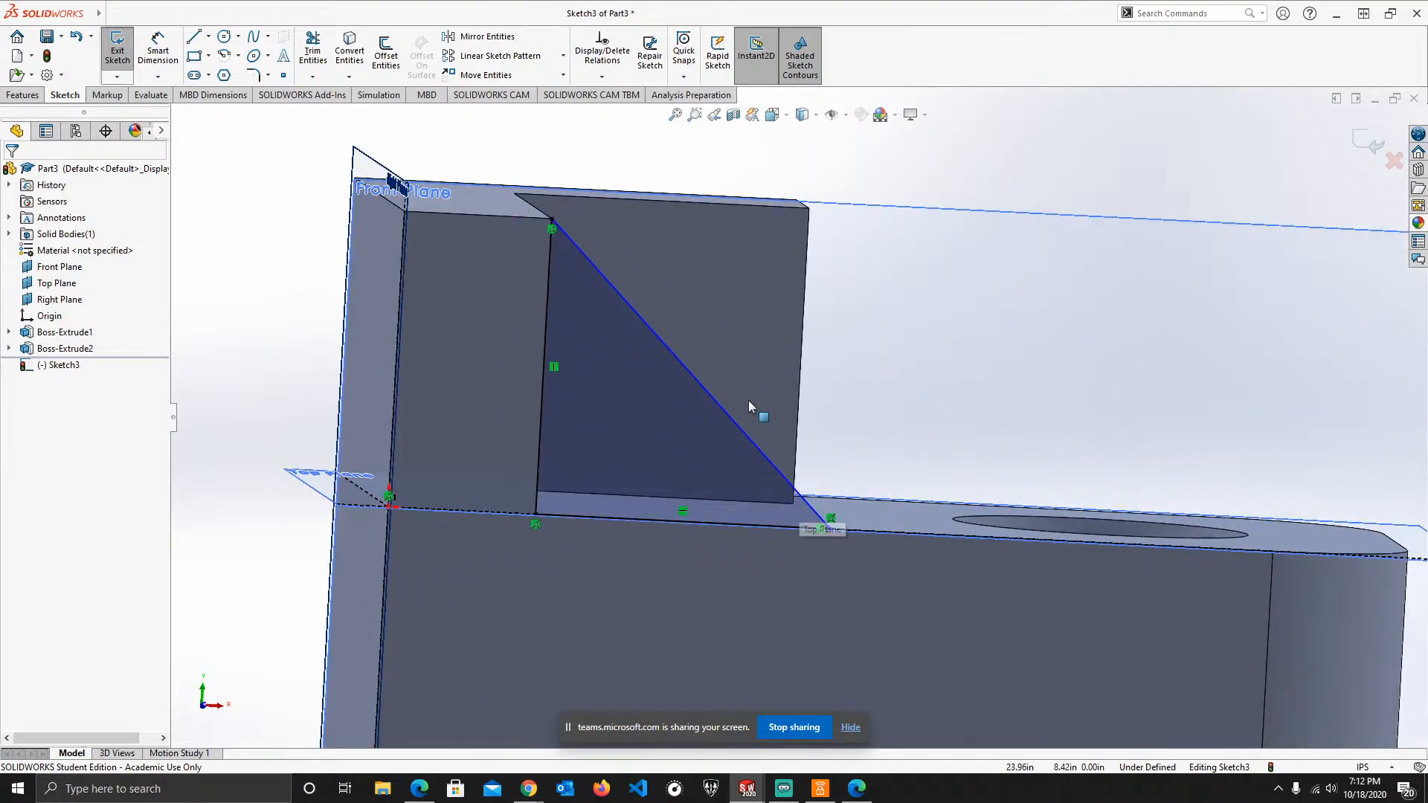
scroll(749, 401, down, 2)
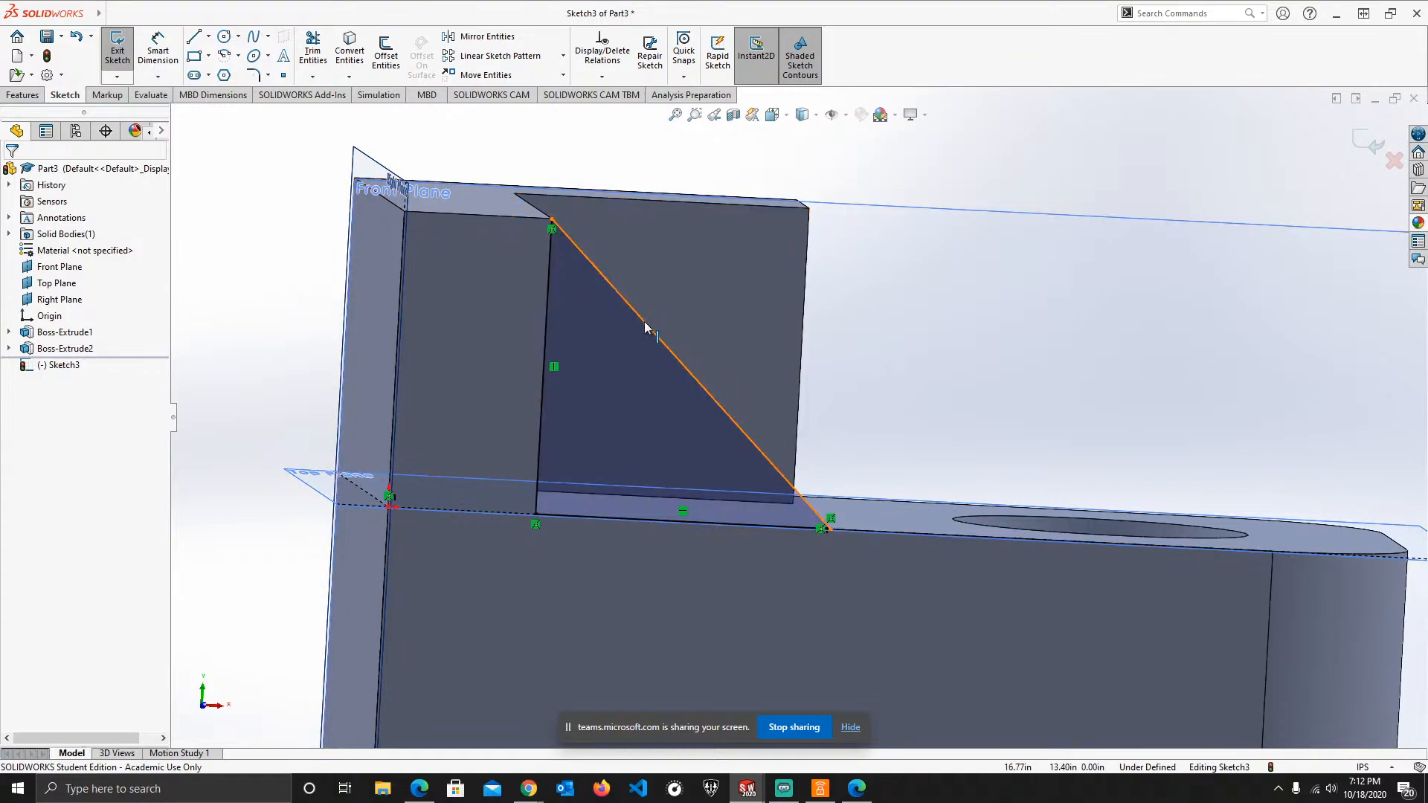
mouse_move(641, 378)
middle_down()
mouse_move(599, 385)
mouse_move(638, 391)
middle_up()
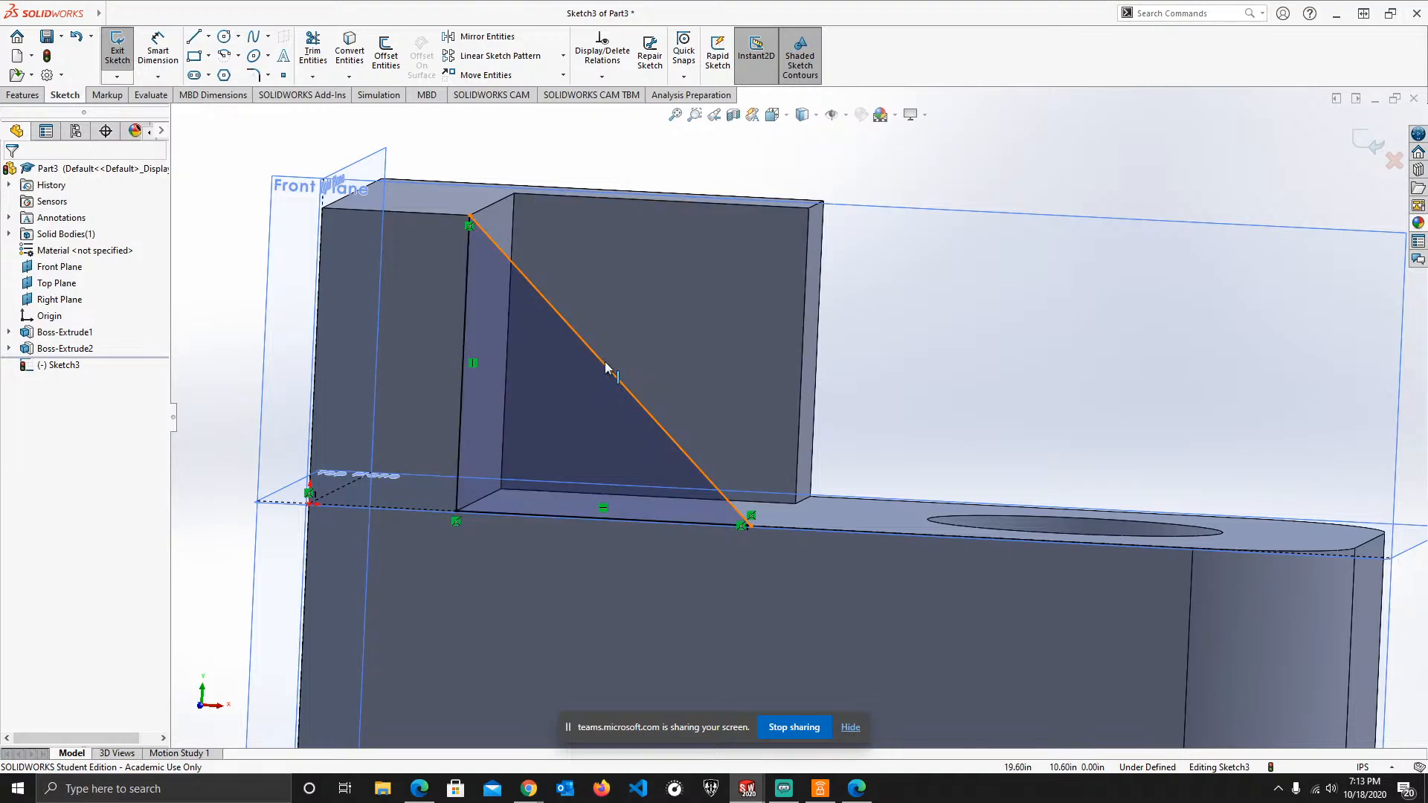
mouse_move(611, 363)
mouse_down()
mouse_move(656, 359)
mouse_move(583, 371)
mouse_move(712, 350)
mouse_move(592, 371)
mouse_move(695, 364)
mouse_move(604, 368)
mouse_up()
middle_drag(594, 305, 526, 370)
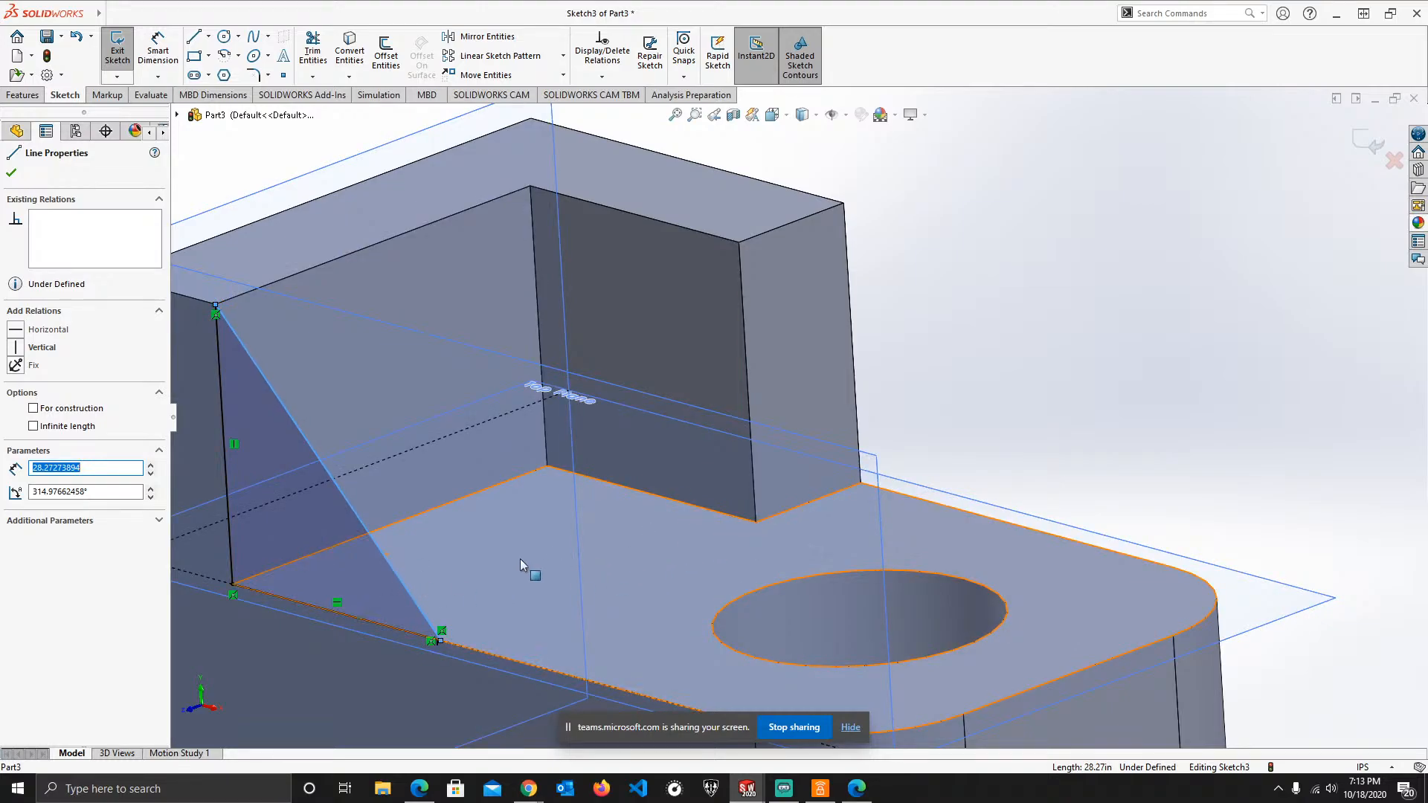
mouse_move(615, 574)
middle_down()
mouse_move(588, 520)
mouse_move(614, 513)
middle_up()
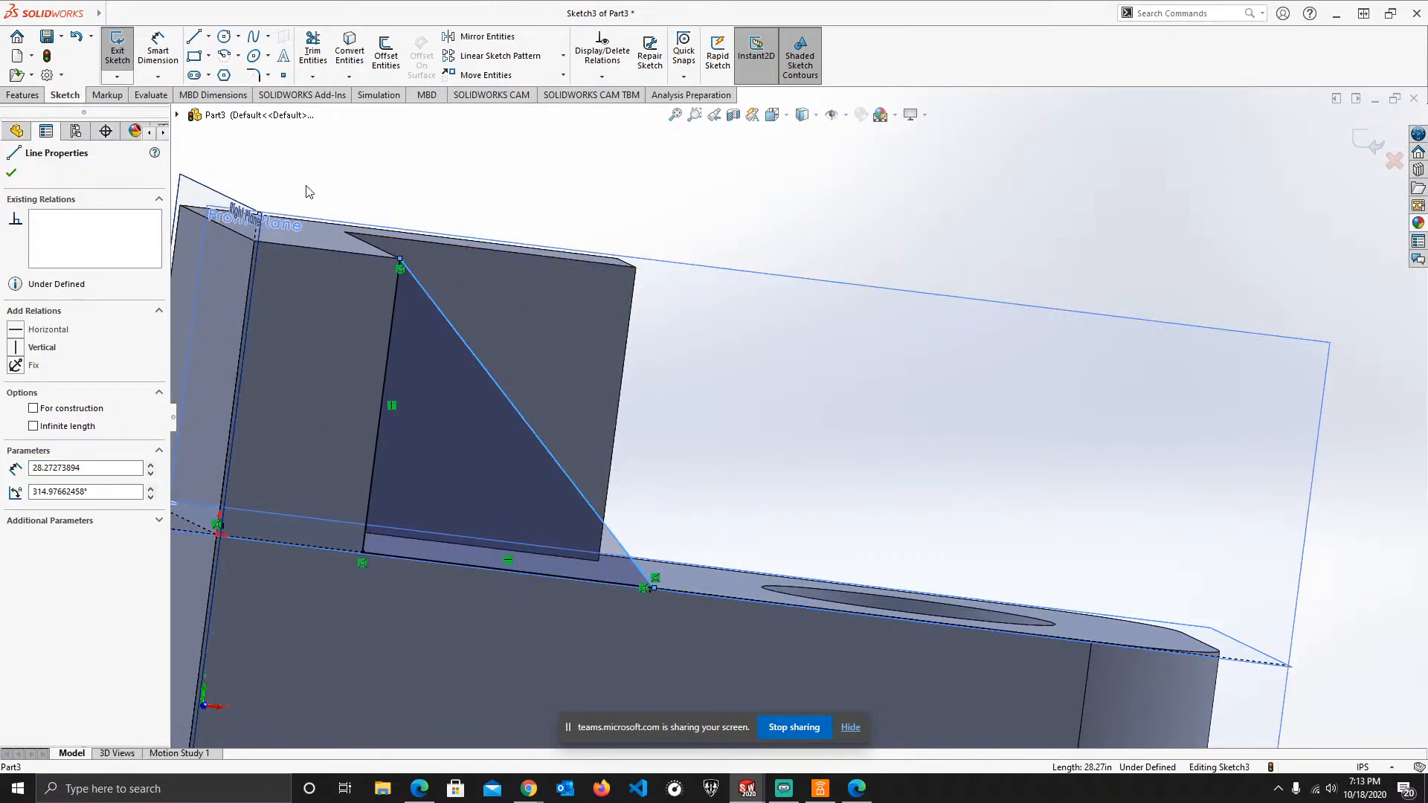
- Dimension the triangle's base along the block's top edge and set its length to 20 in
click(156, 53)
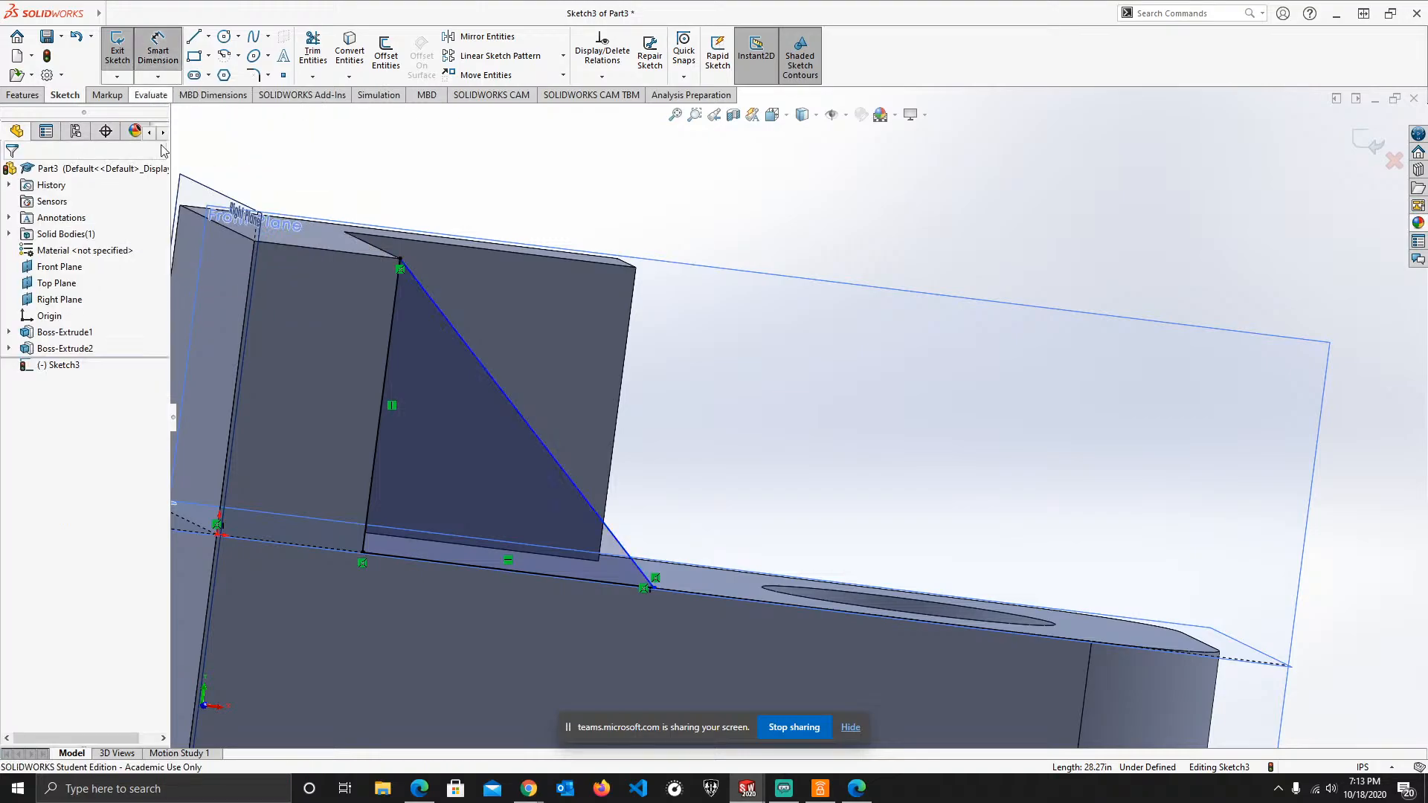
click(481, 571)
click(491, 609)
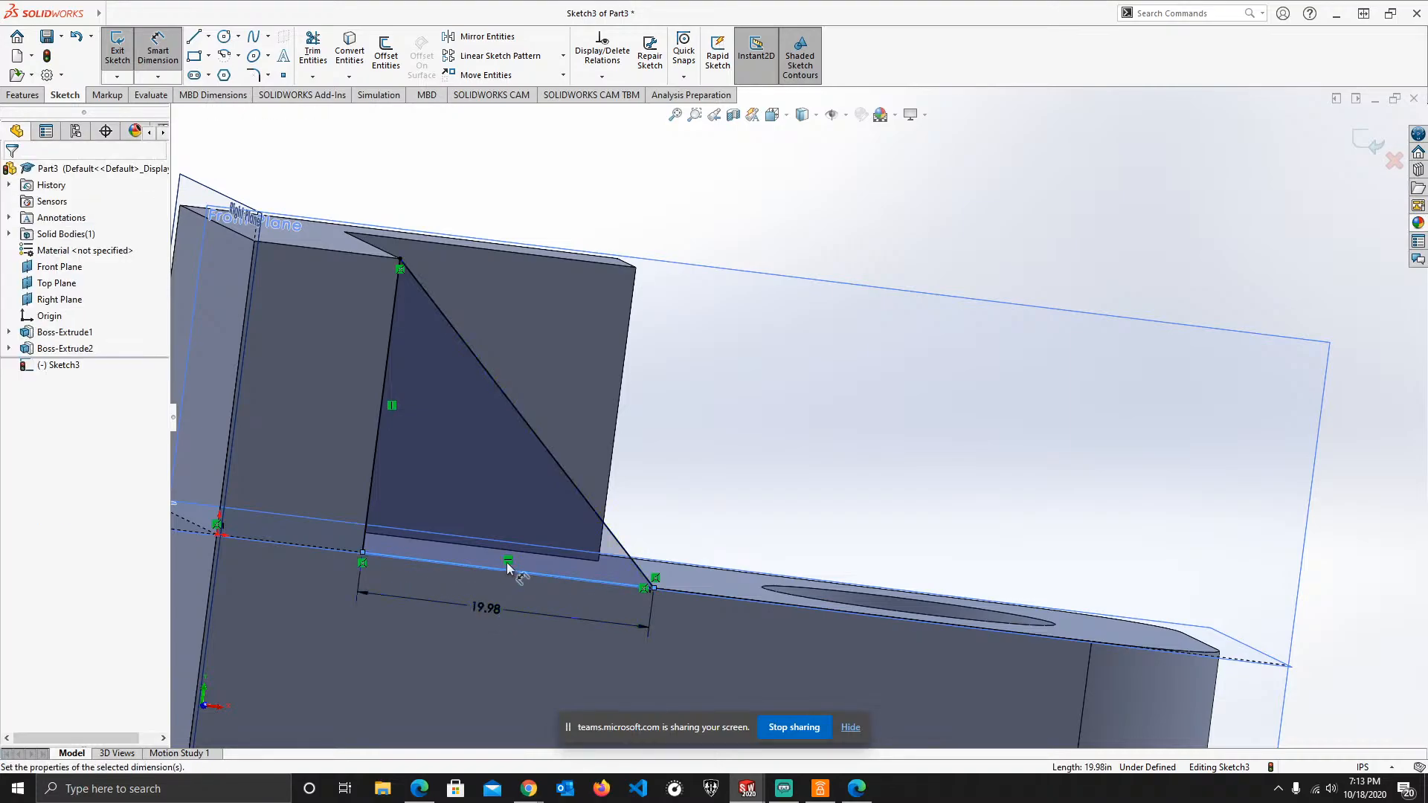
key(Return)
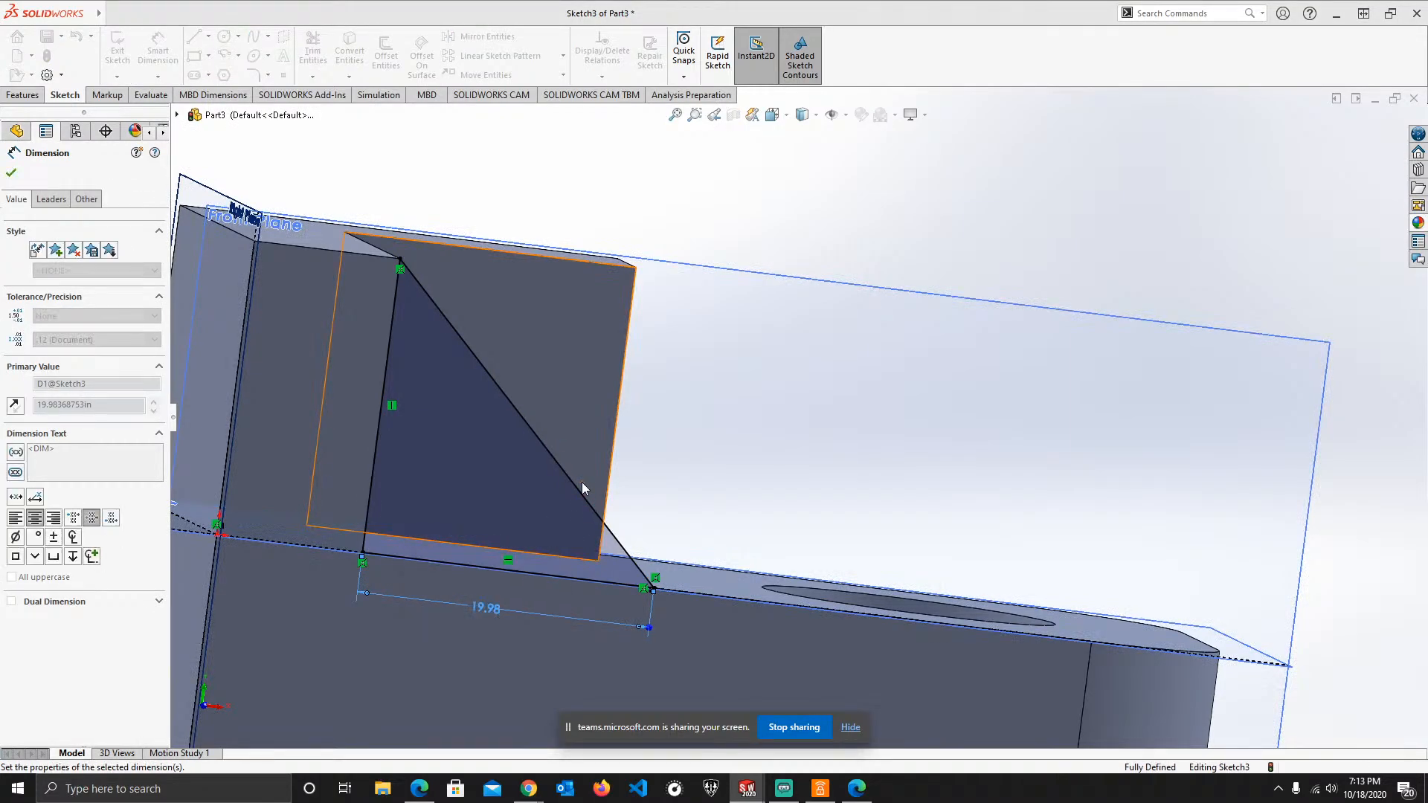
mouse_move(770, 495)
middle_down()
mouse_move(710, 470)
mouse_move(756, 478)
middle_up()
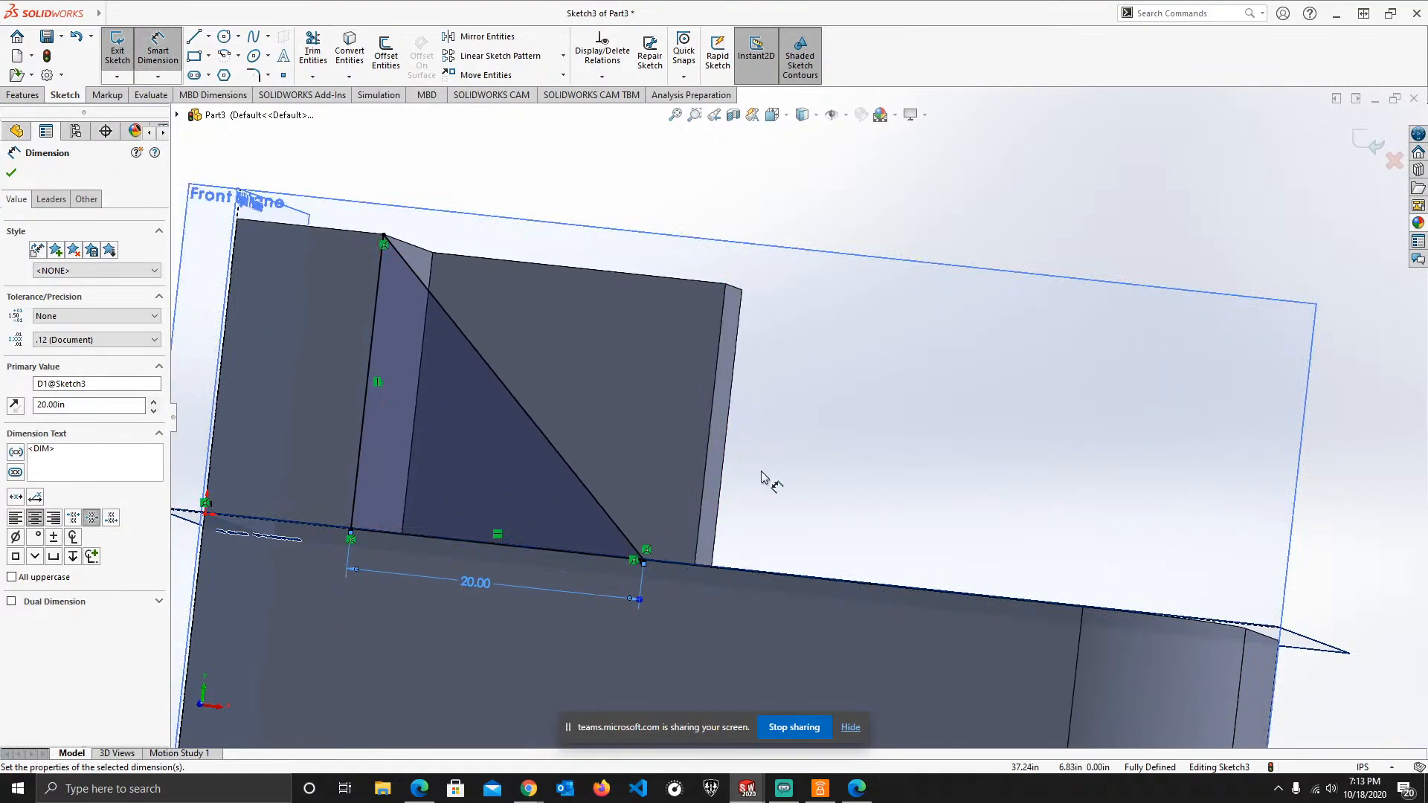
key(Escape)
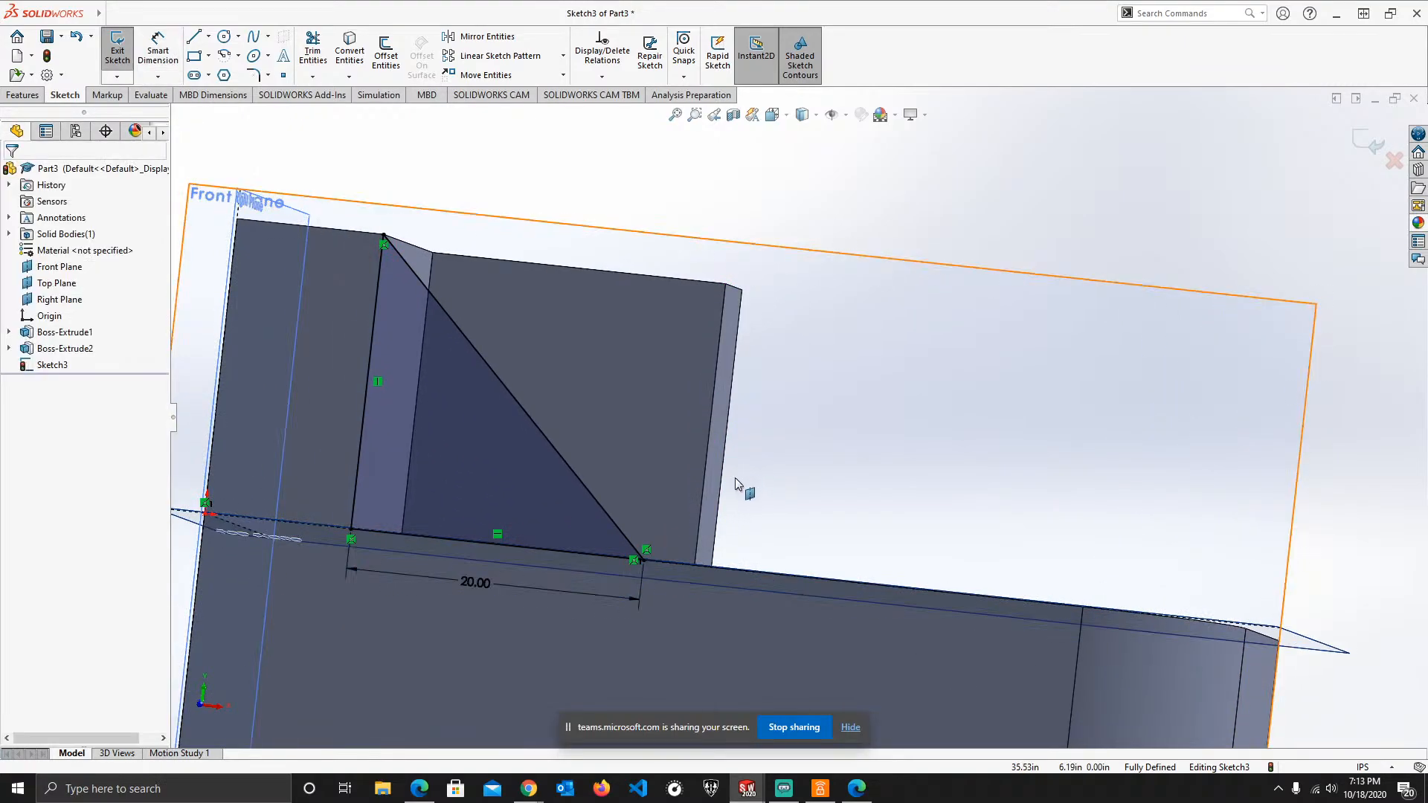
- Extrude the triangle 10 in blind, reversing the direction so the boss runs inward over the base
click(22, 95)
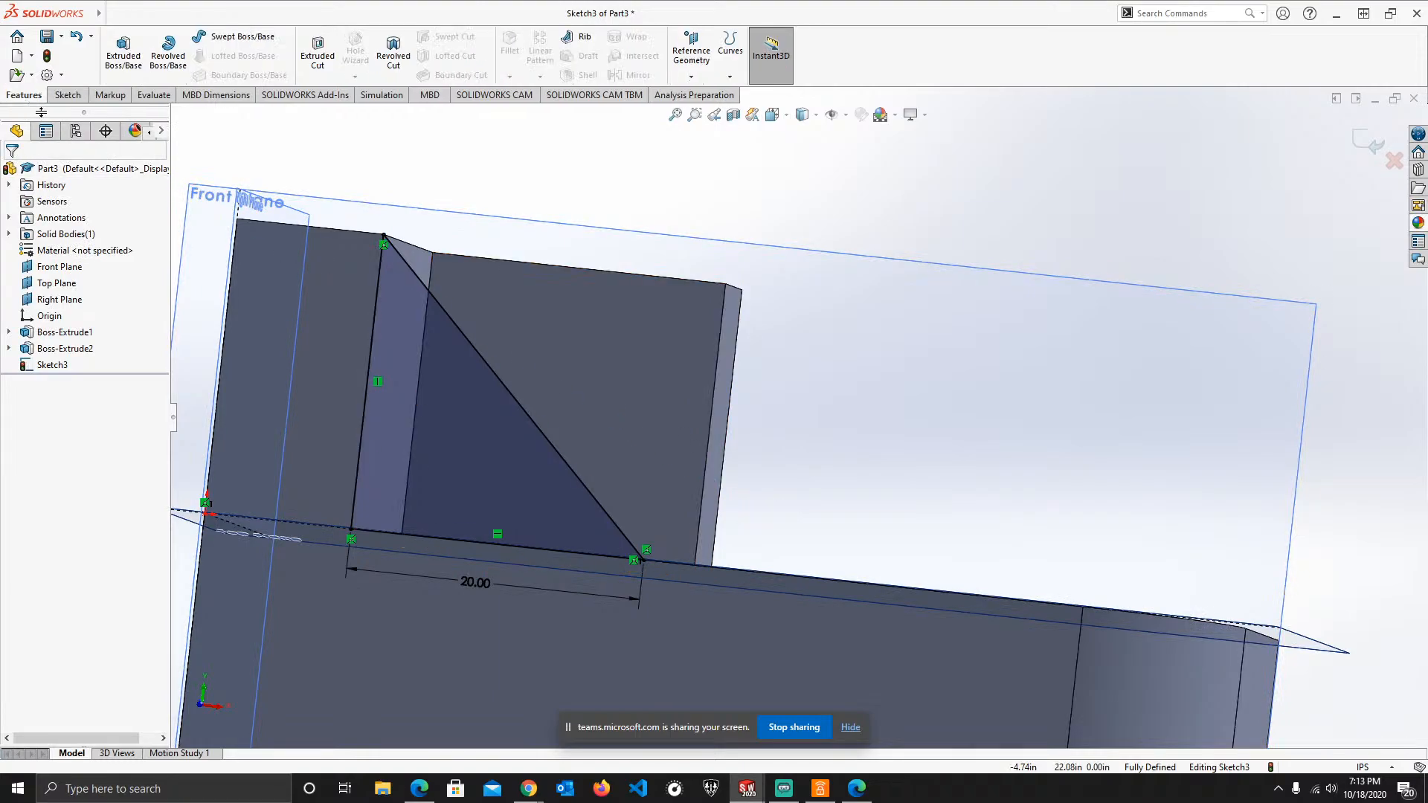
click(121, 66)
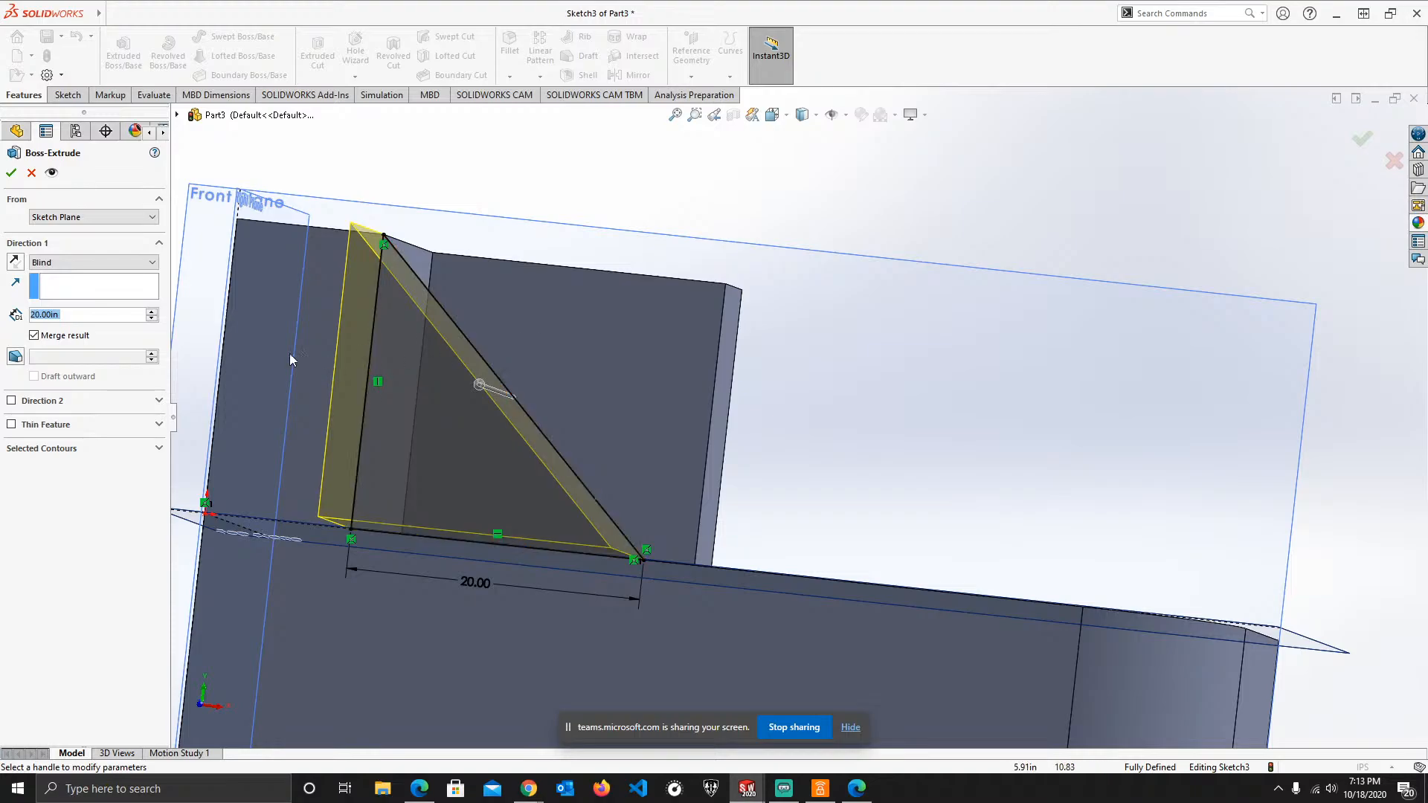
click(57, 314)
drag(57, 315, 28, 322)
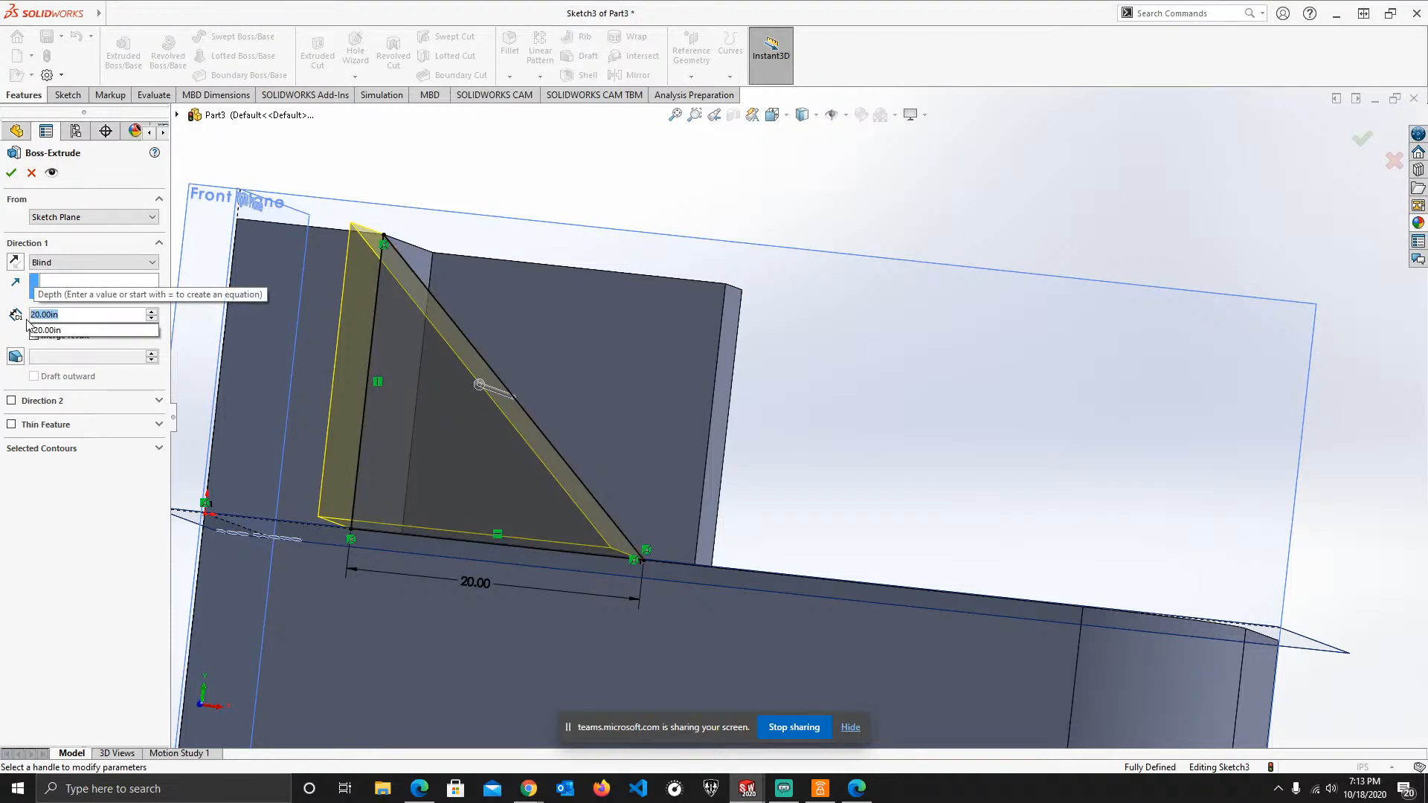
text(10)
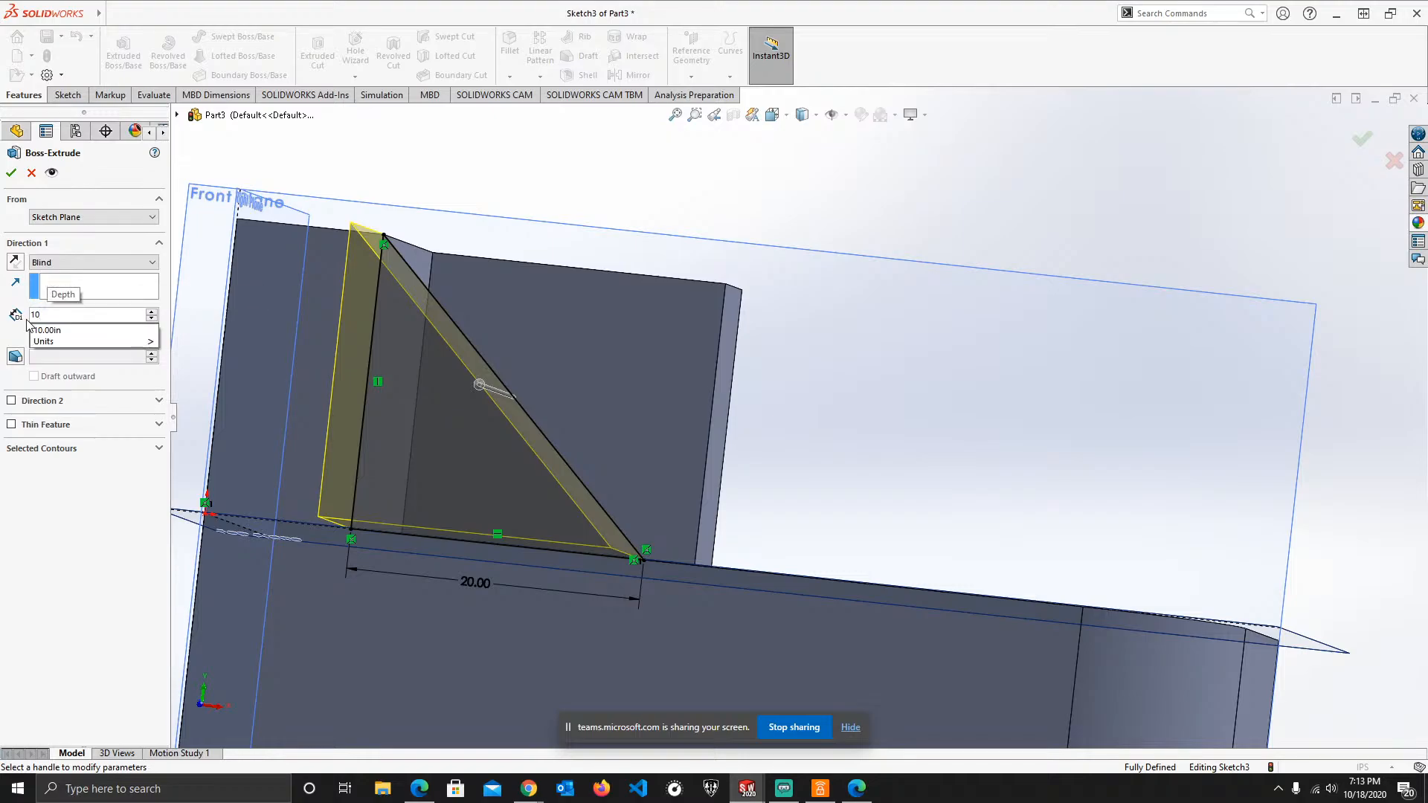
key(Return)
middle_drag(655, 276, 612, 334)
scroll(386, 513, up, 3)
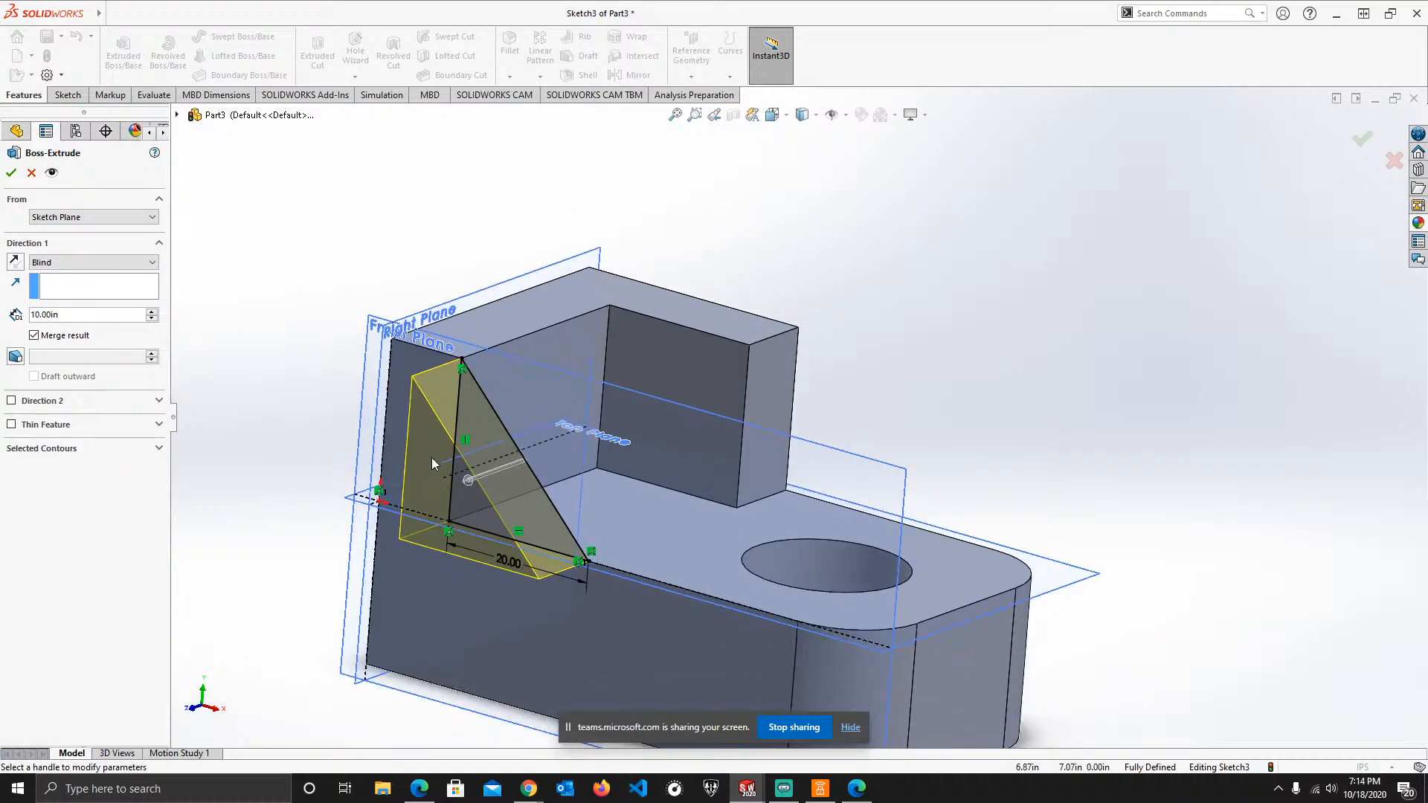
middle_drag(838, 321, 447, 297)
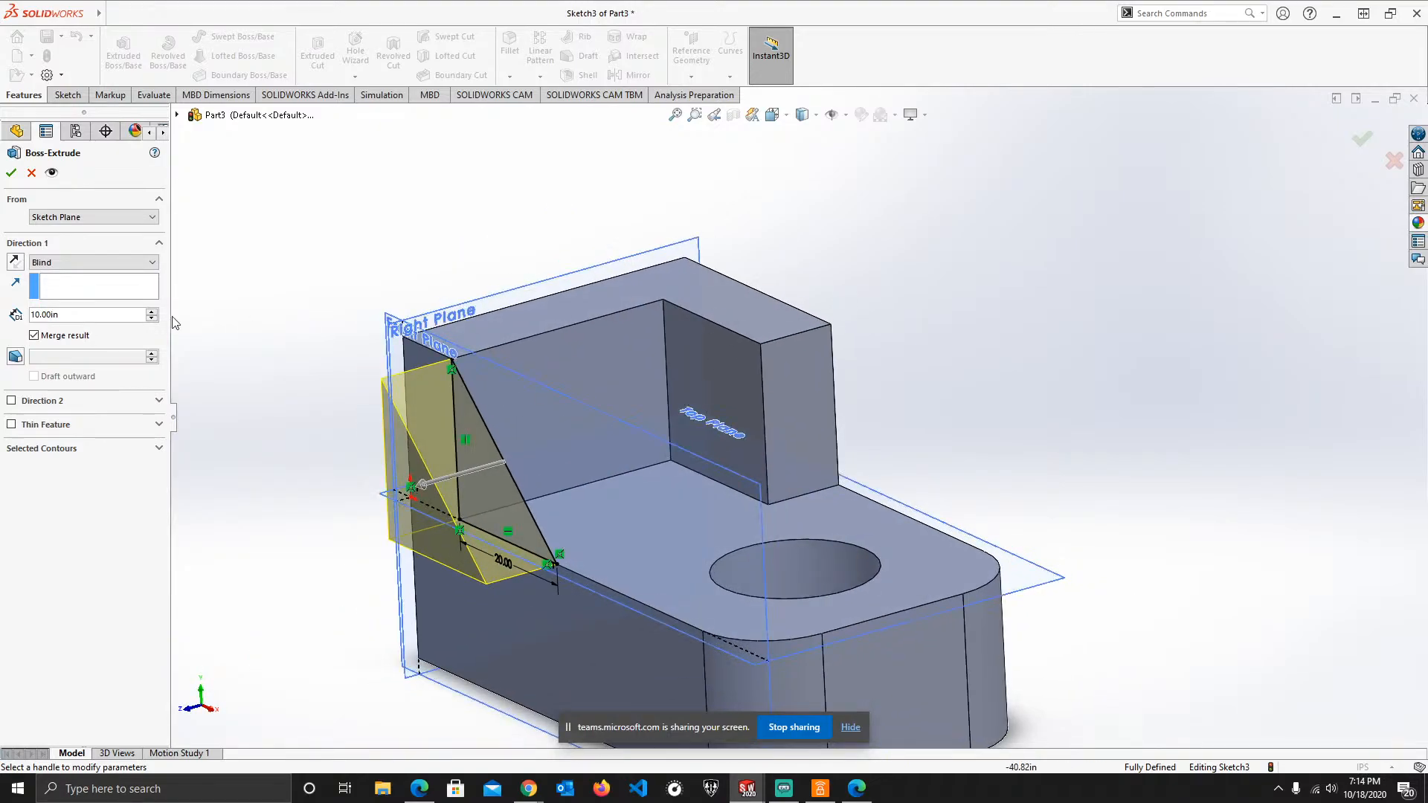
click(17, 263)
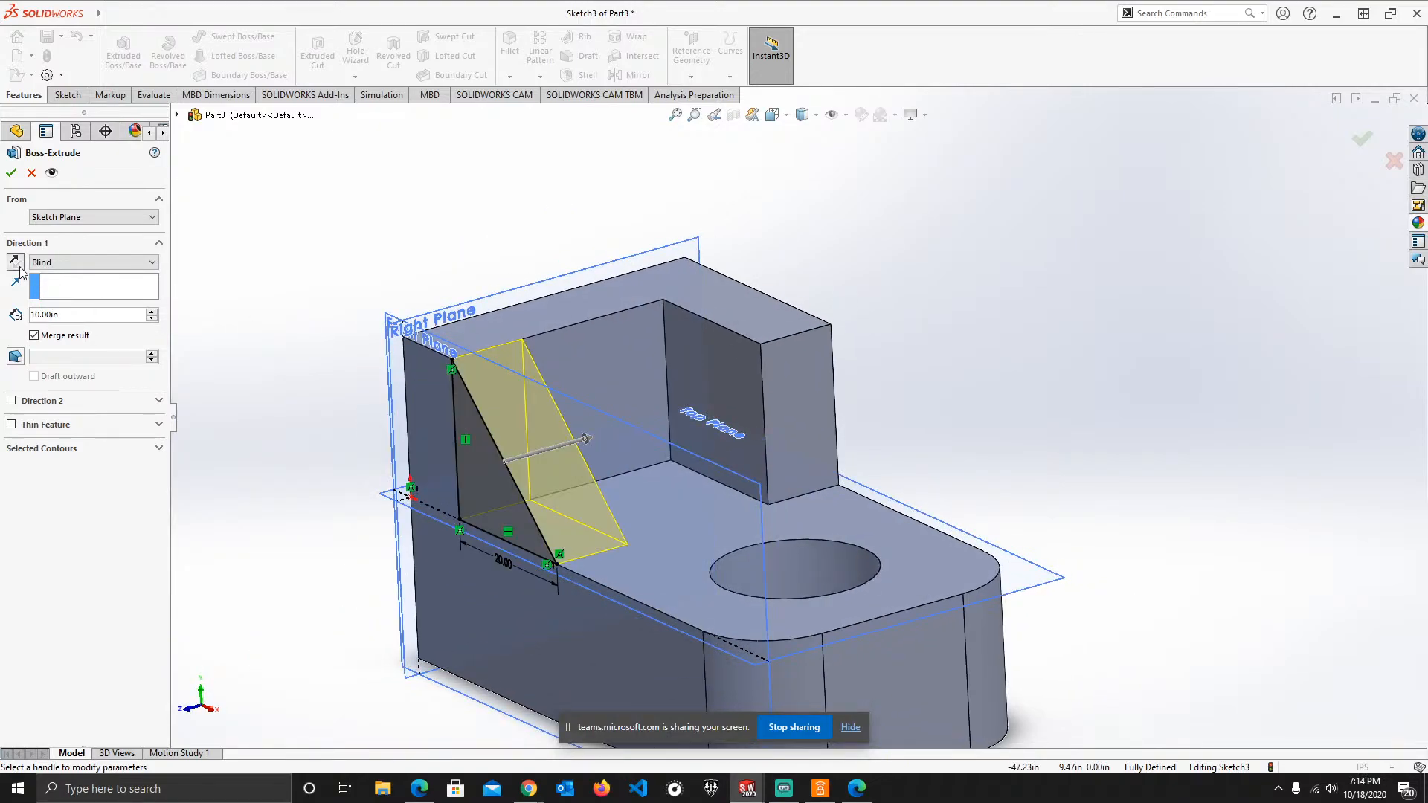
click(11, 174)
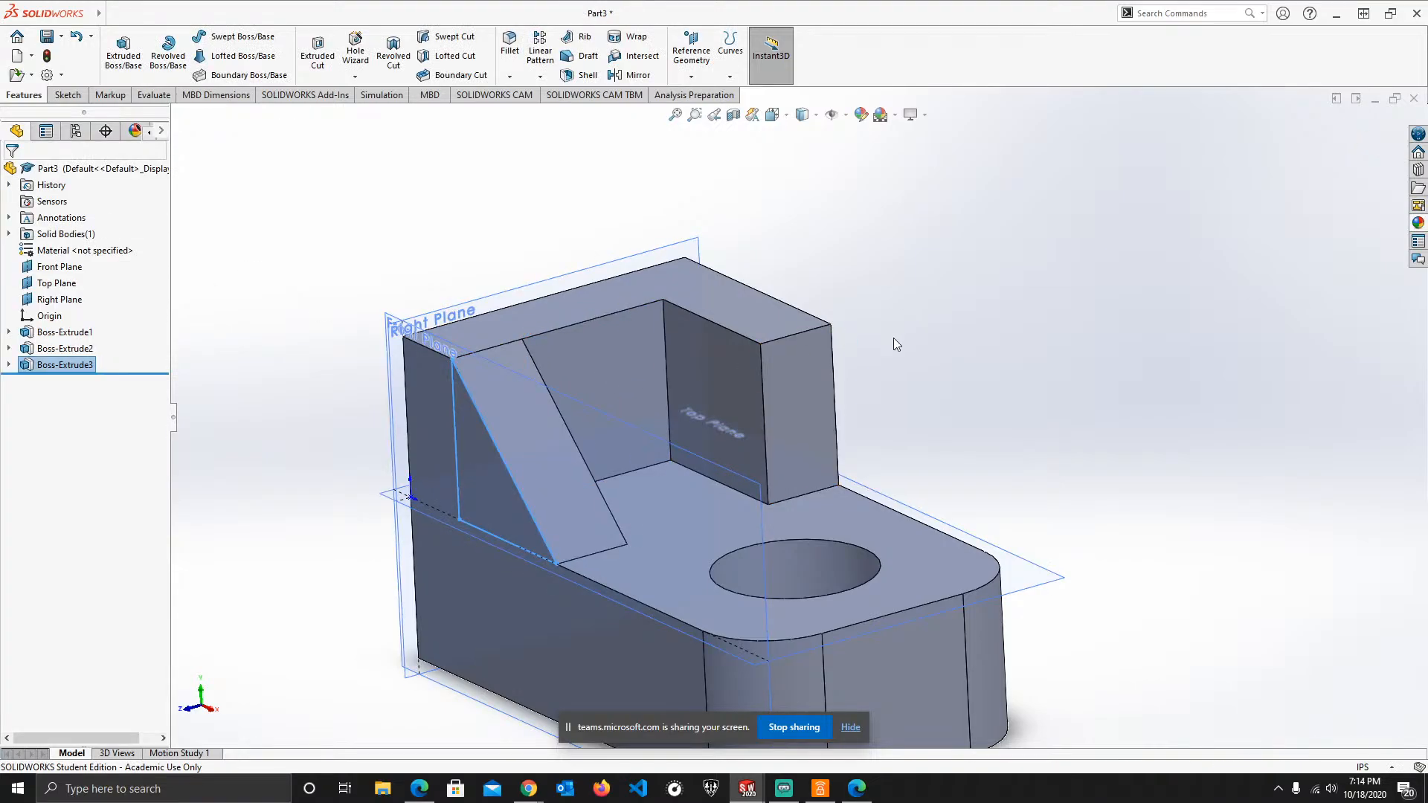
- Examine the finished part from above and in the isometric view
scroll(803, 510, up, 2)
middle_drag(635, 437, 658, 395)
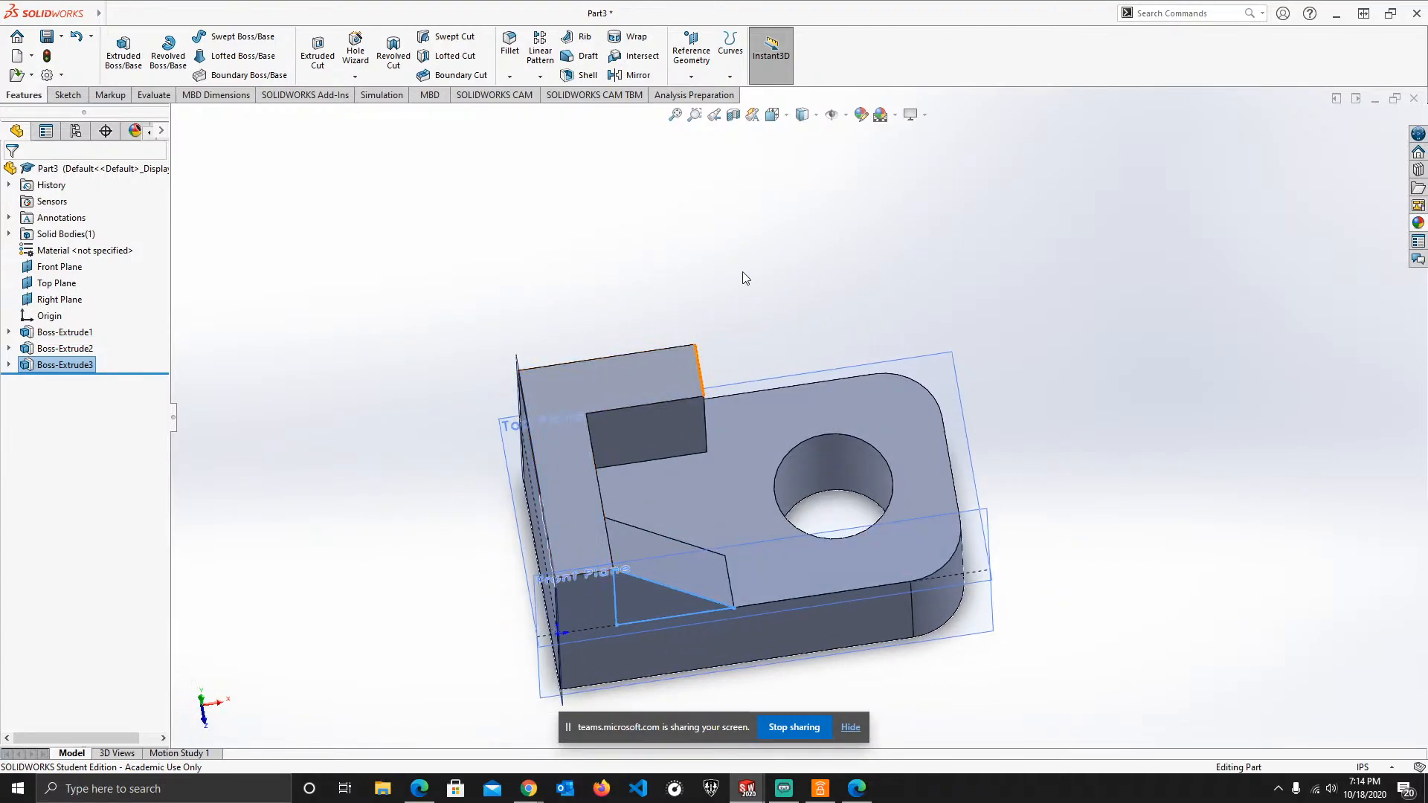
click(772, 114)
click(859, 158)
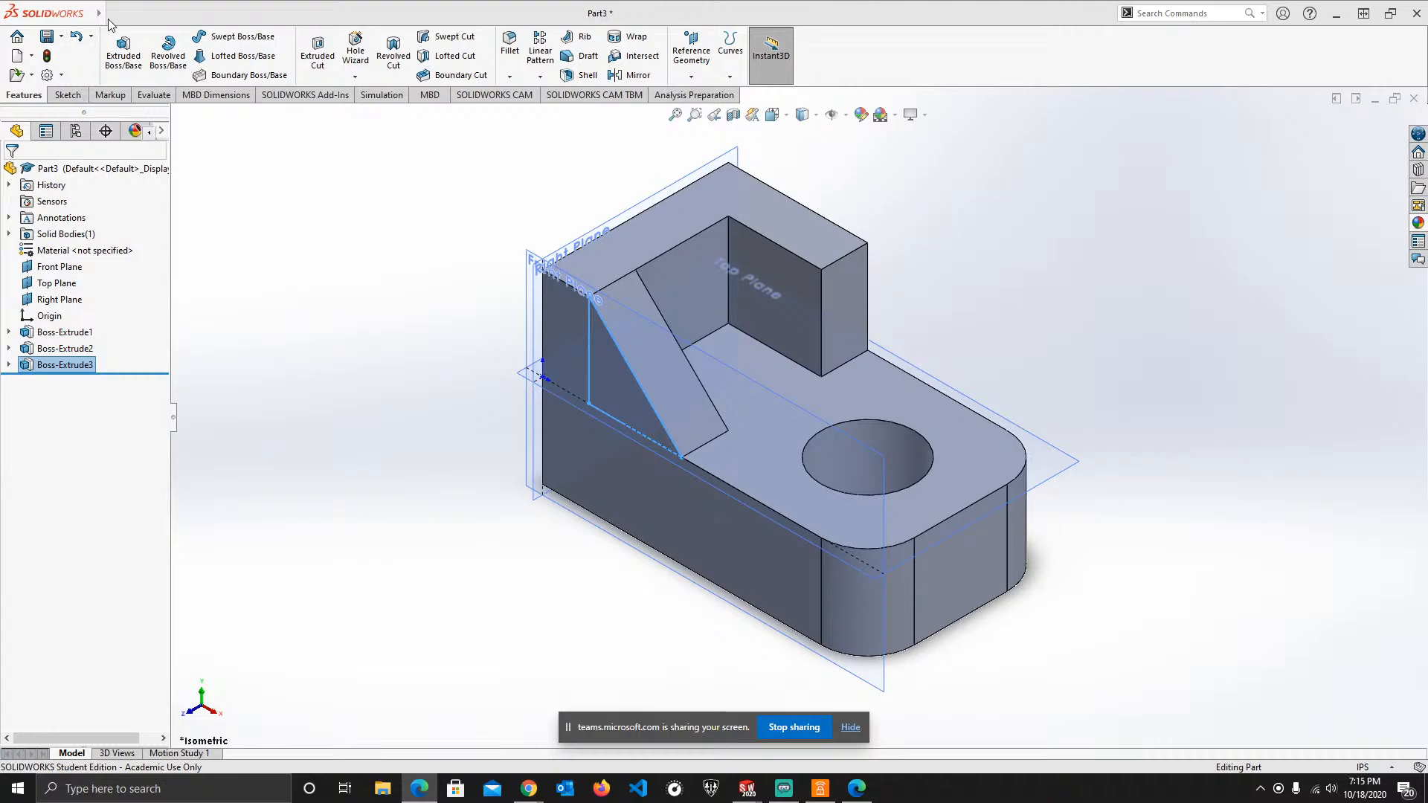
- Create a new assembly document
mouse_move(110, 19)
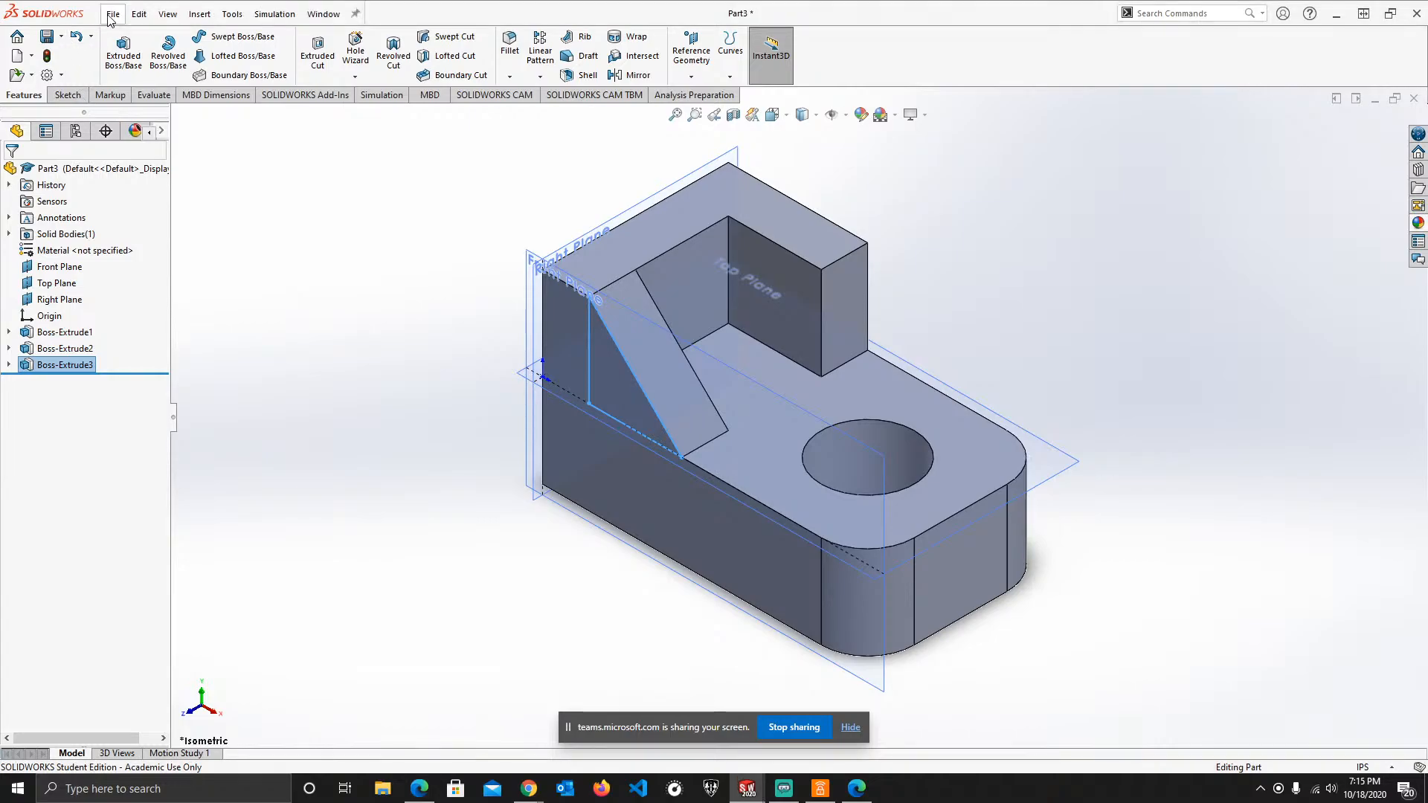
click(111, 18)
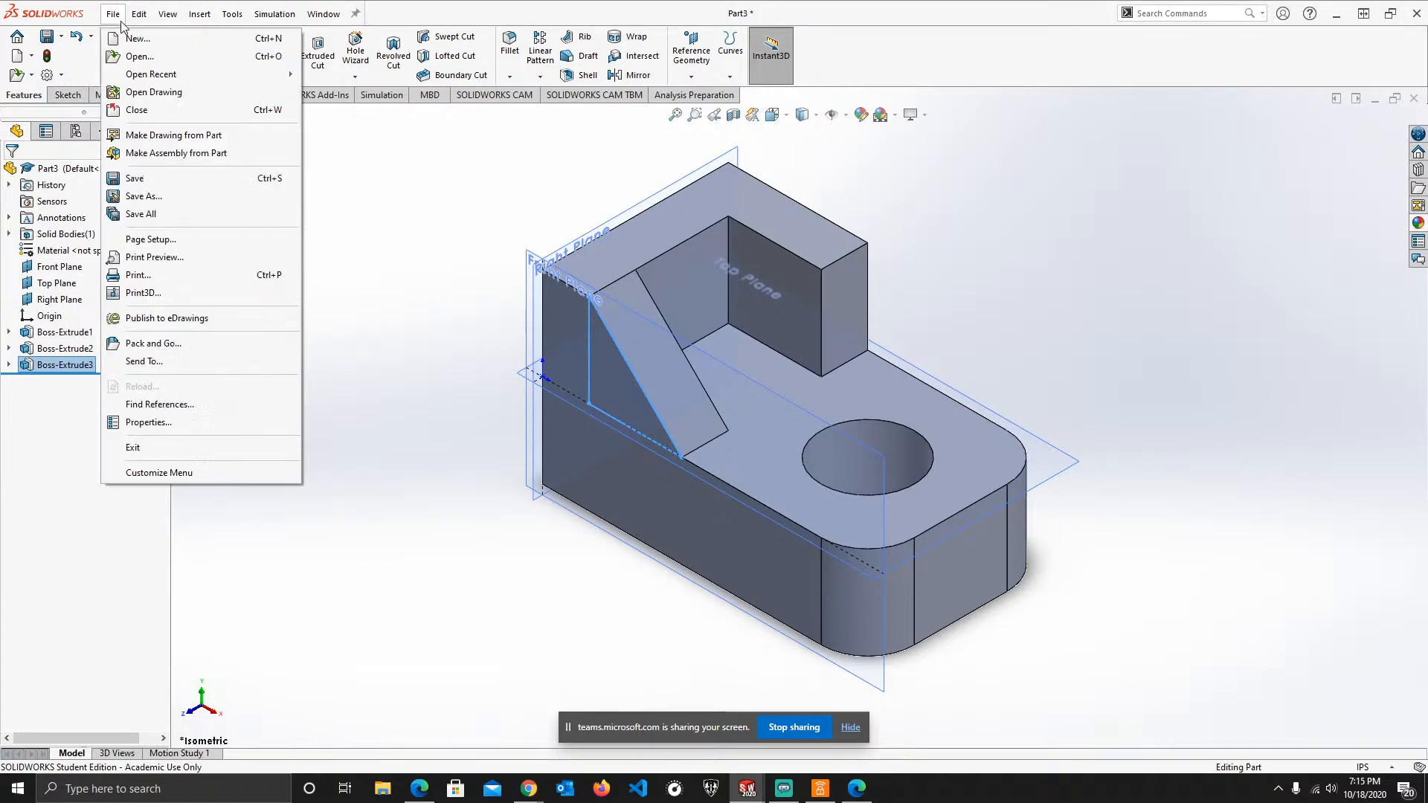
click(113, 19)
click(112, 19)
click(128, 35)
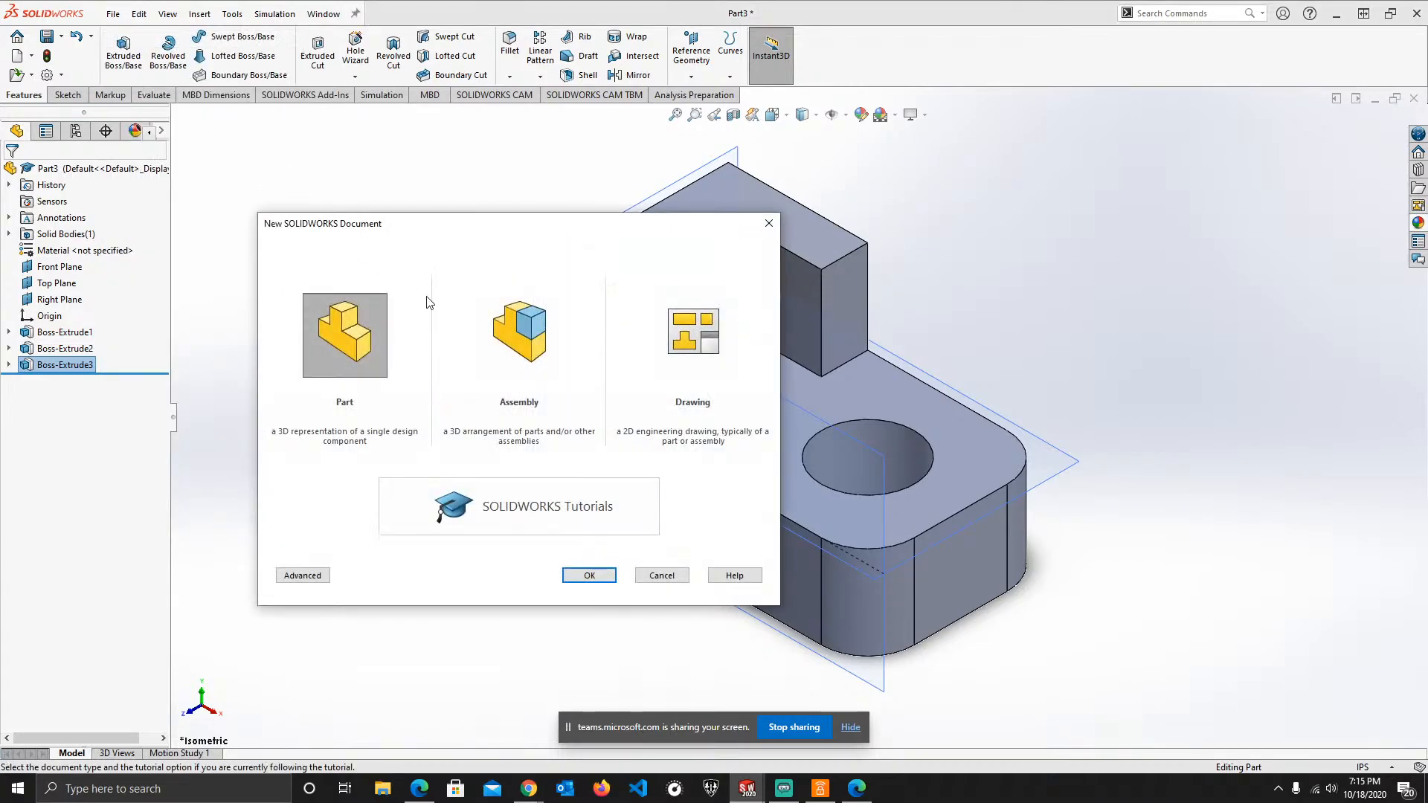
click(531, 334)
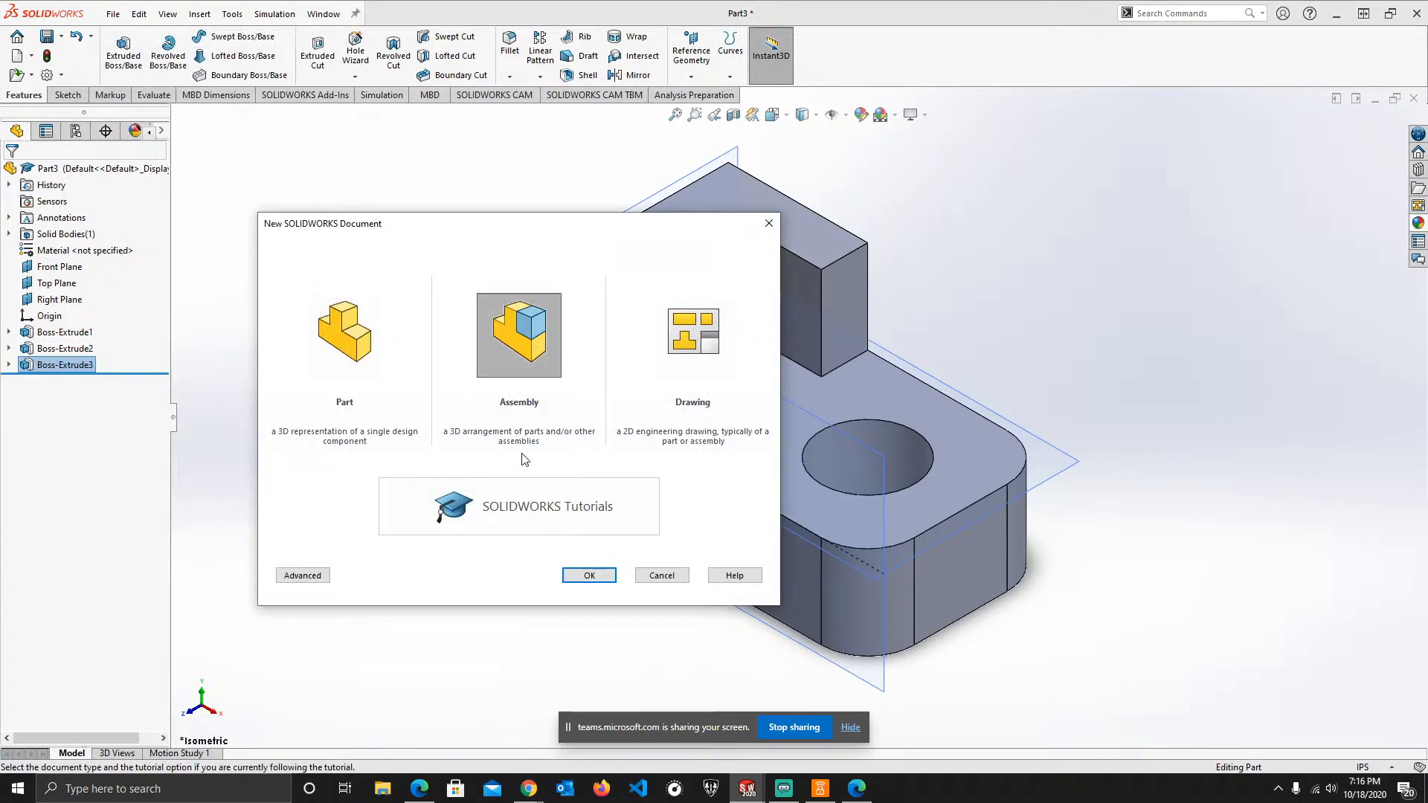
click(591, 574)
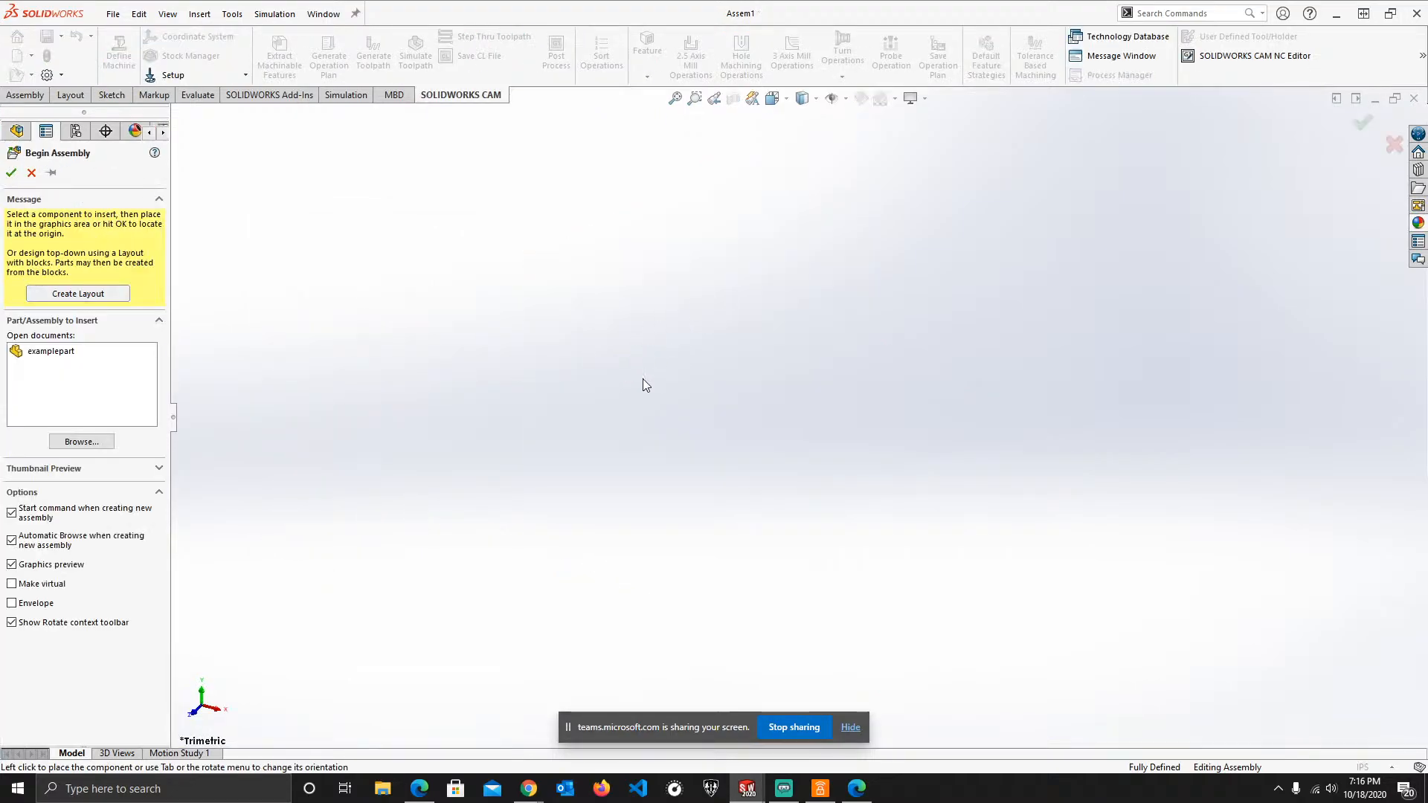
- Insert three separate instances of examplepart side by side, keeping the insert command active between placements
click(57, 356)
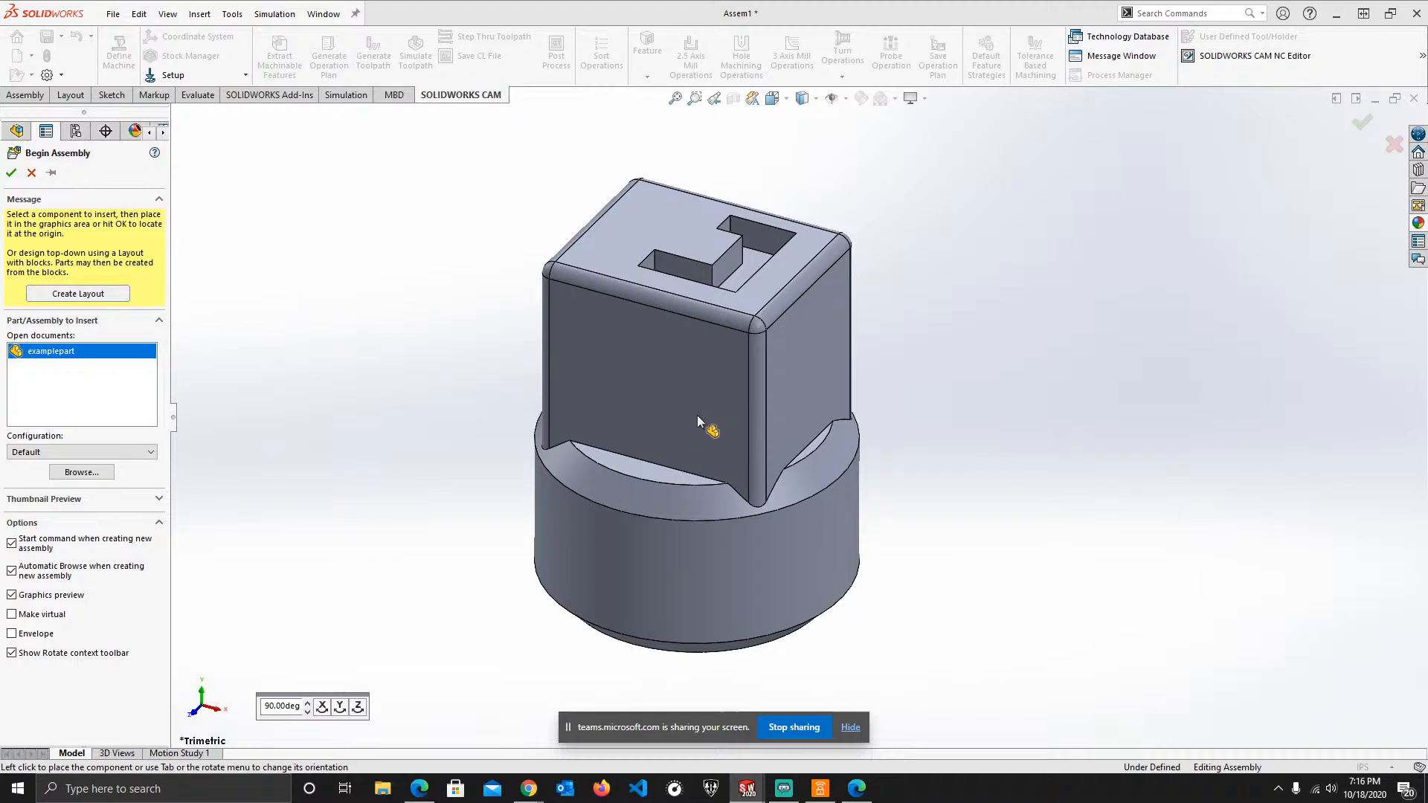
scroll(698, 421, up, 5)
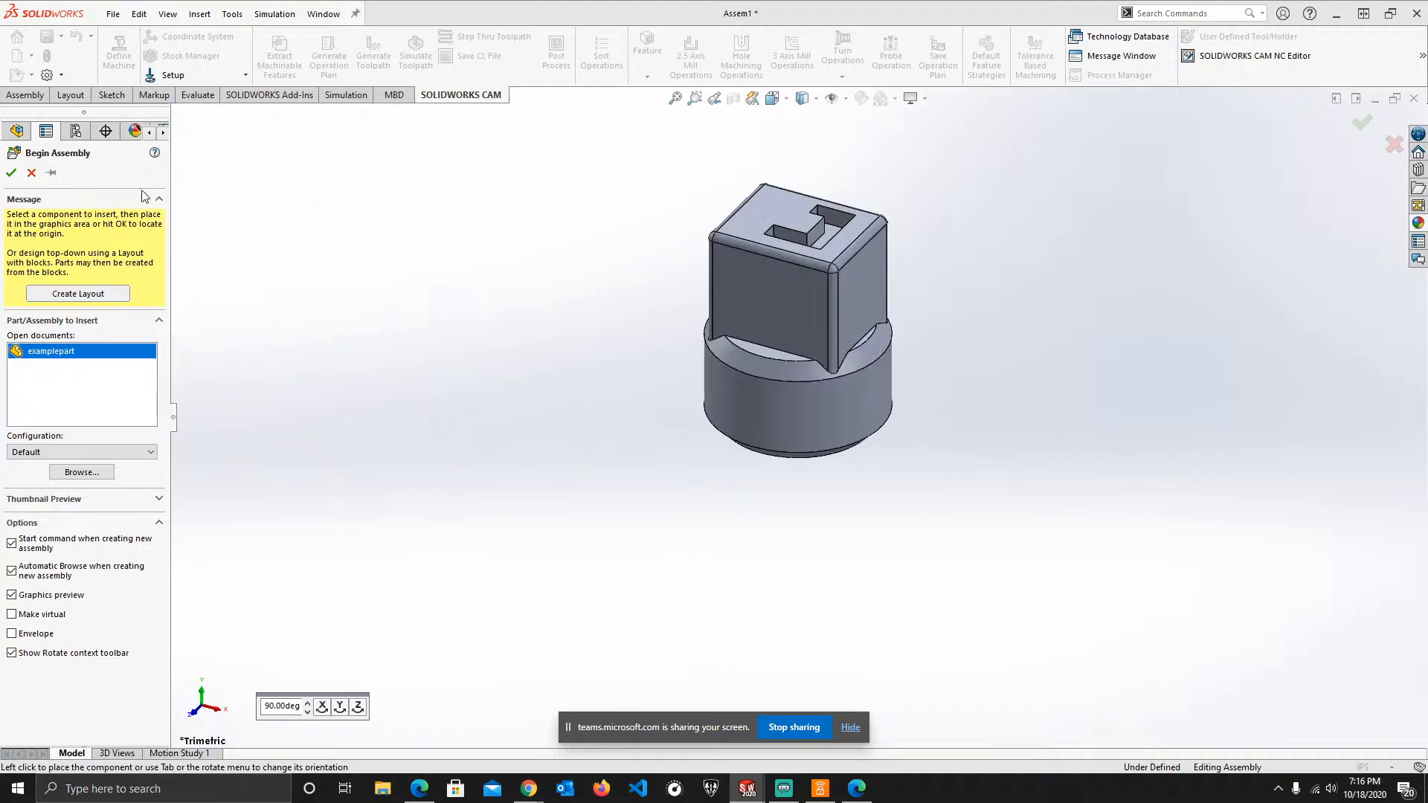
click(52, 174)
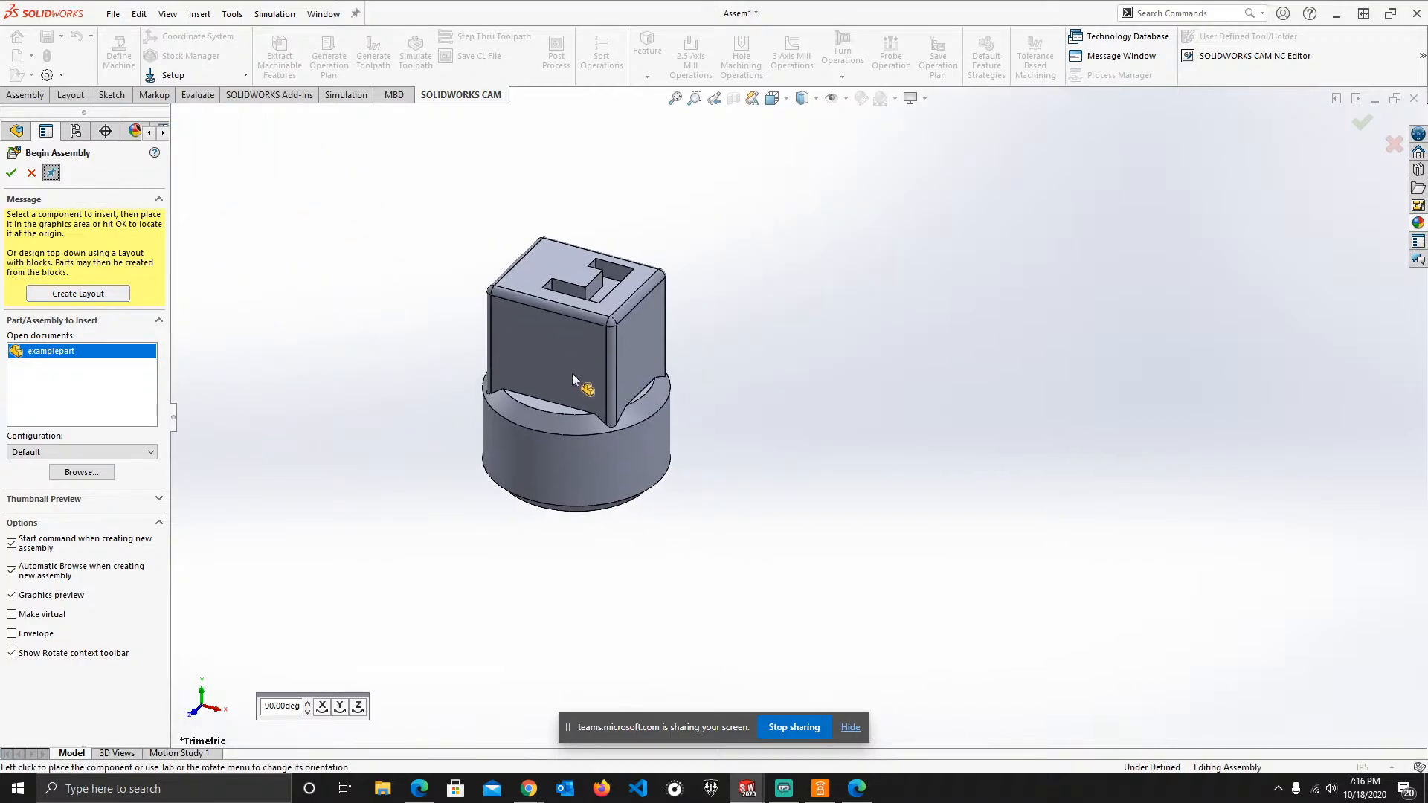
click(549, 383)
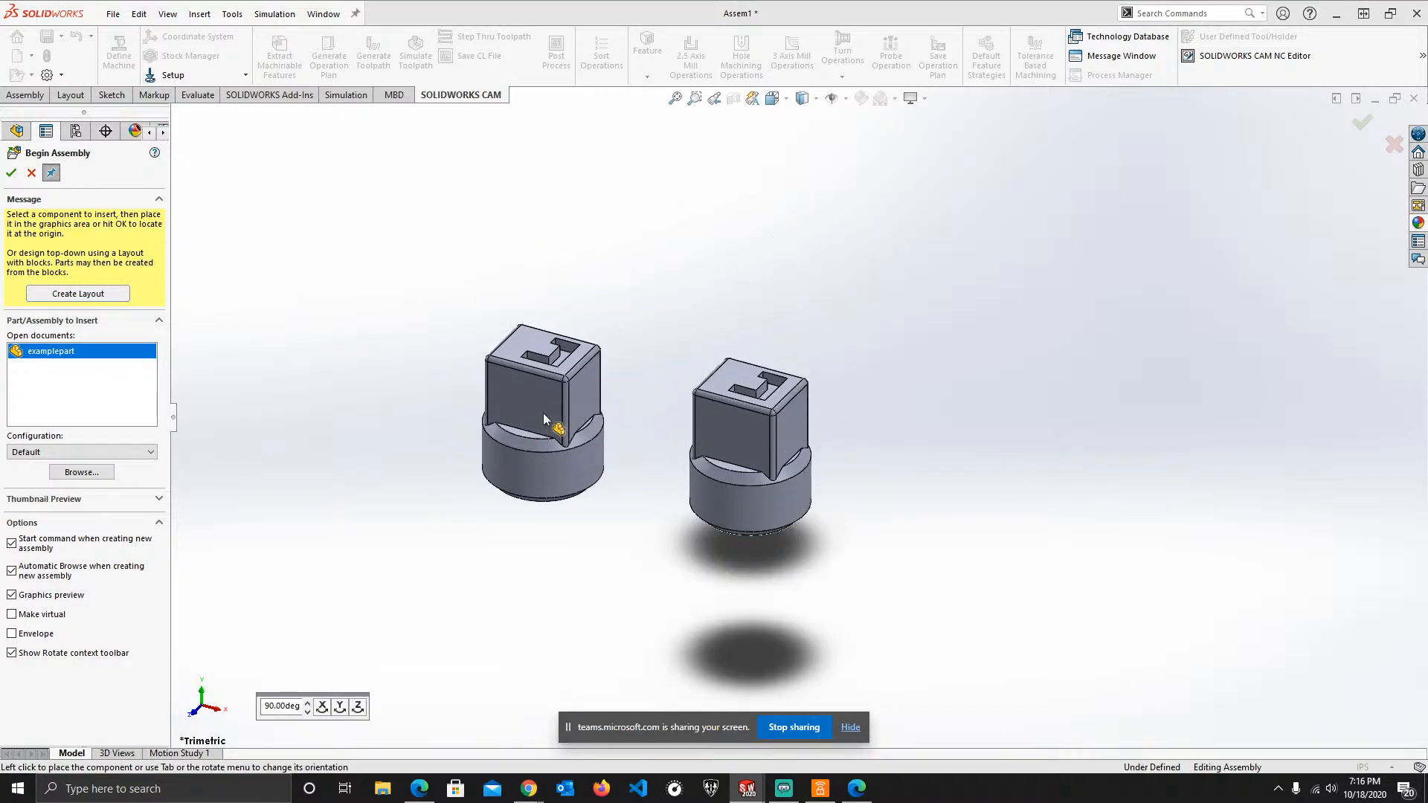
click(543, 413)
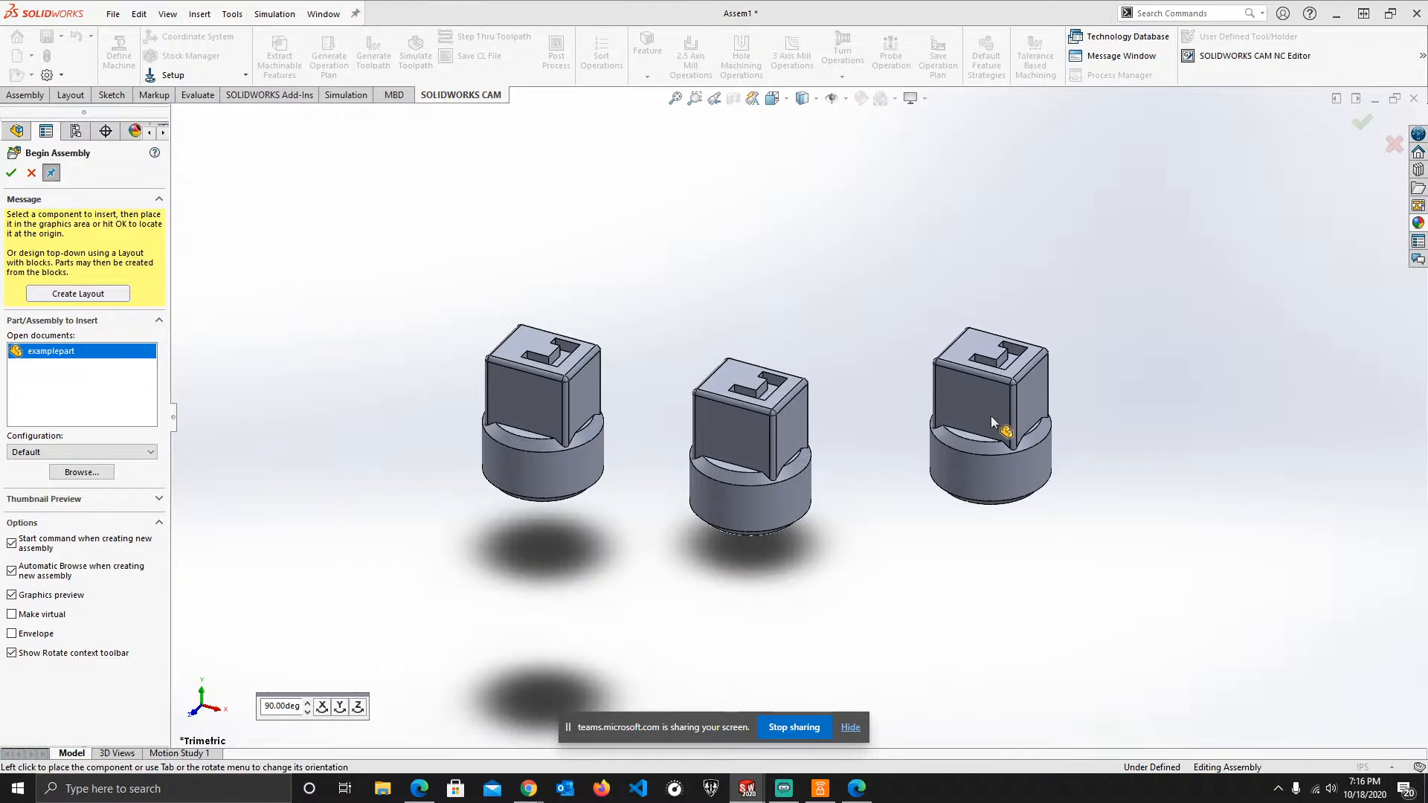
click(991, 417)
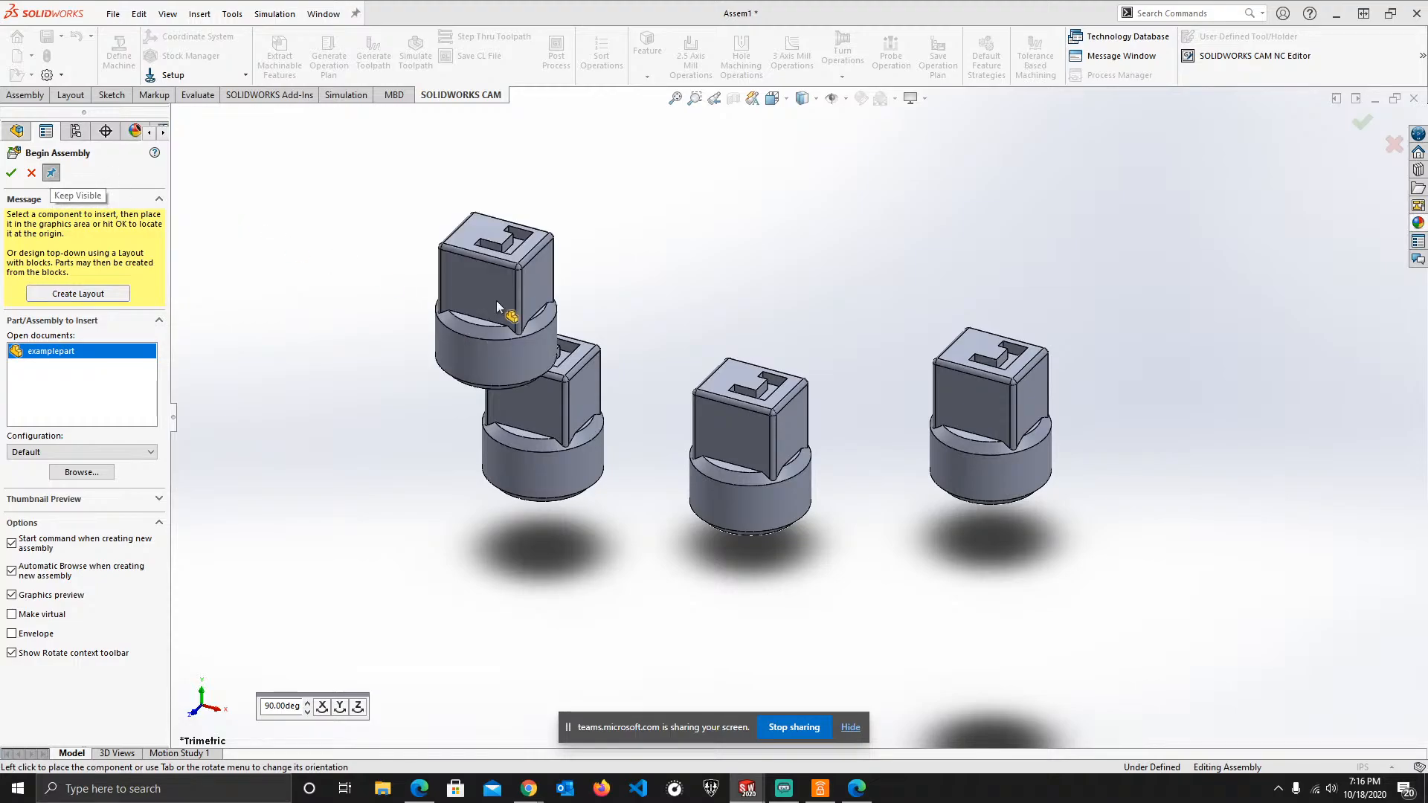
click(51, 173)
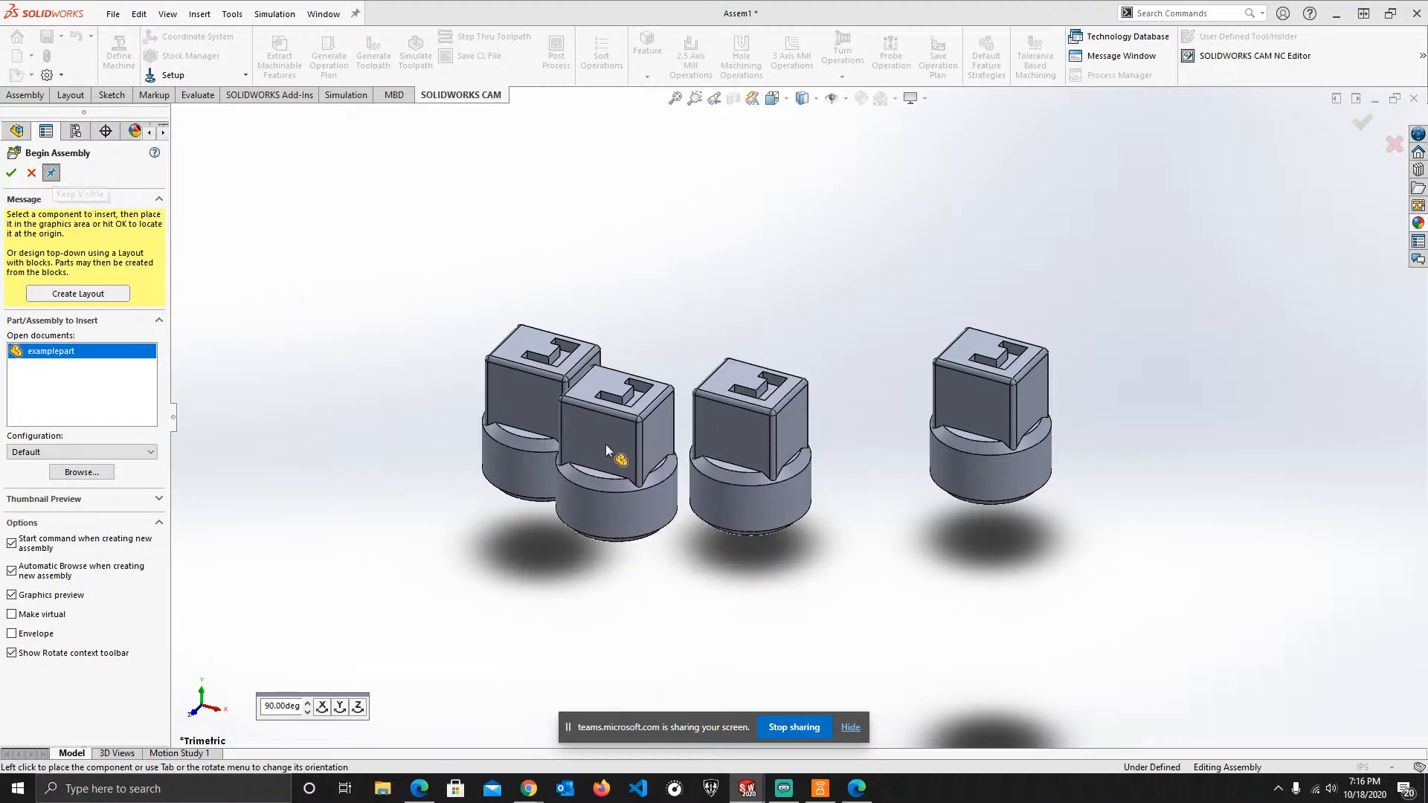
click(584, 402)
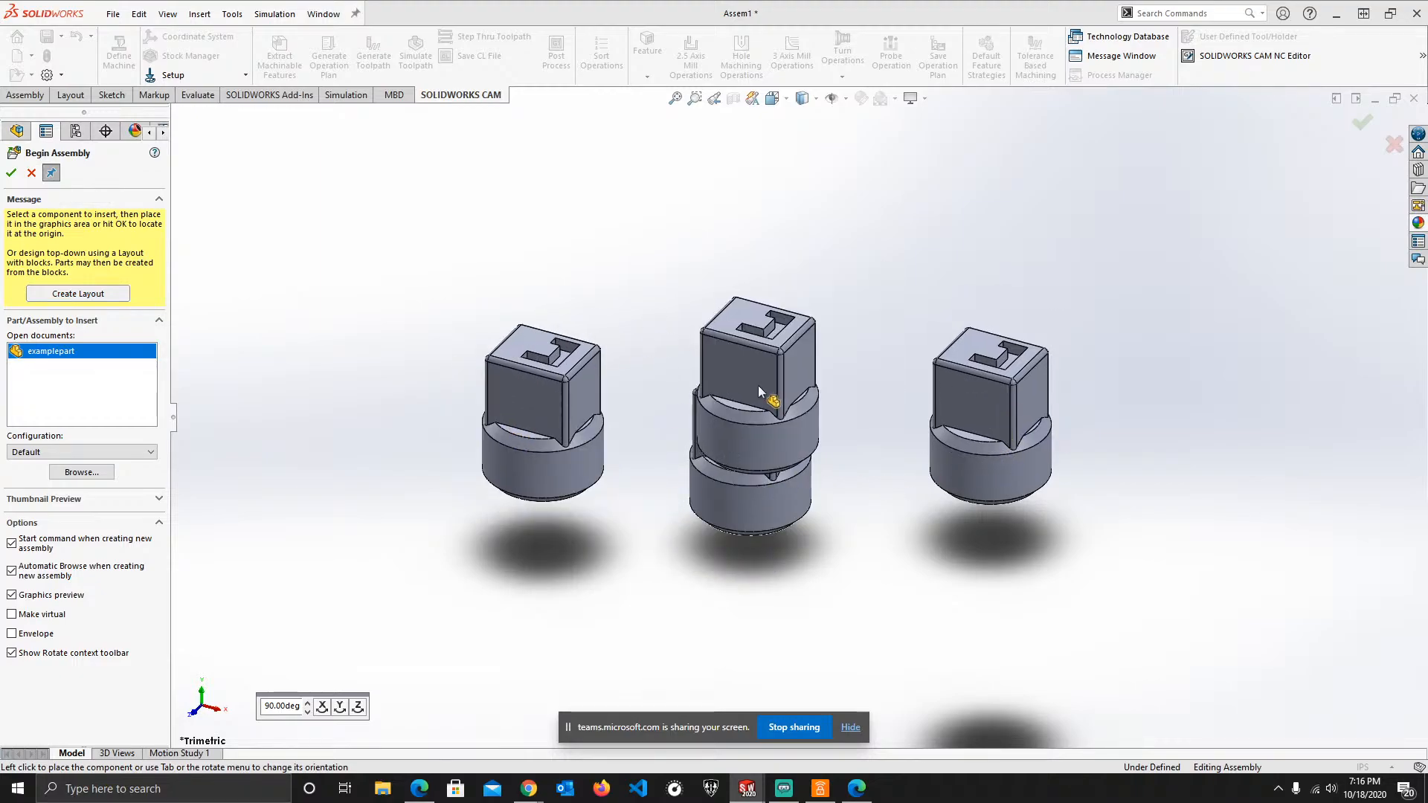
click(13, 177)
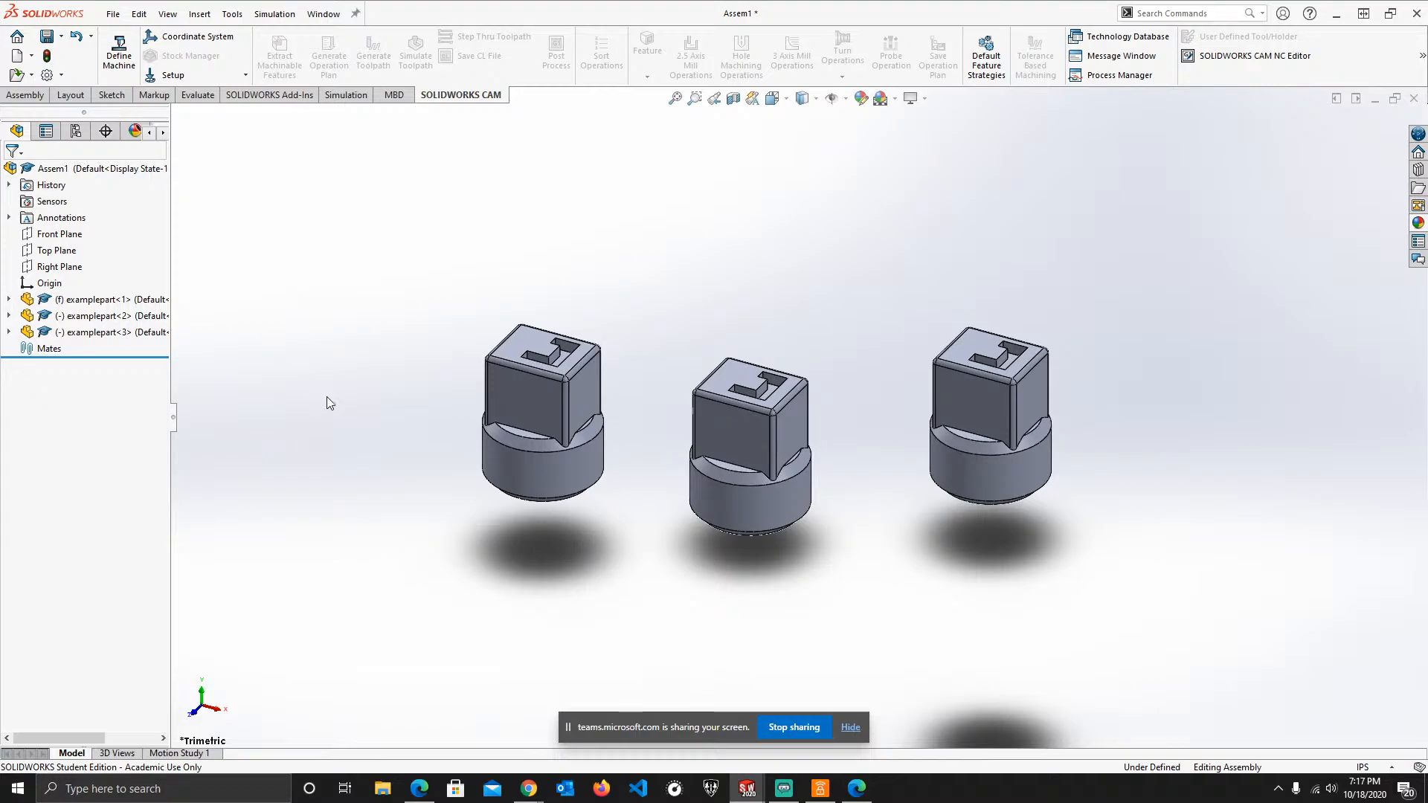
click(35, 96)
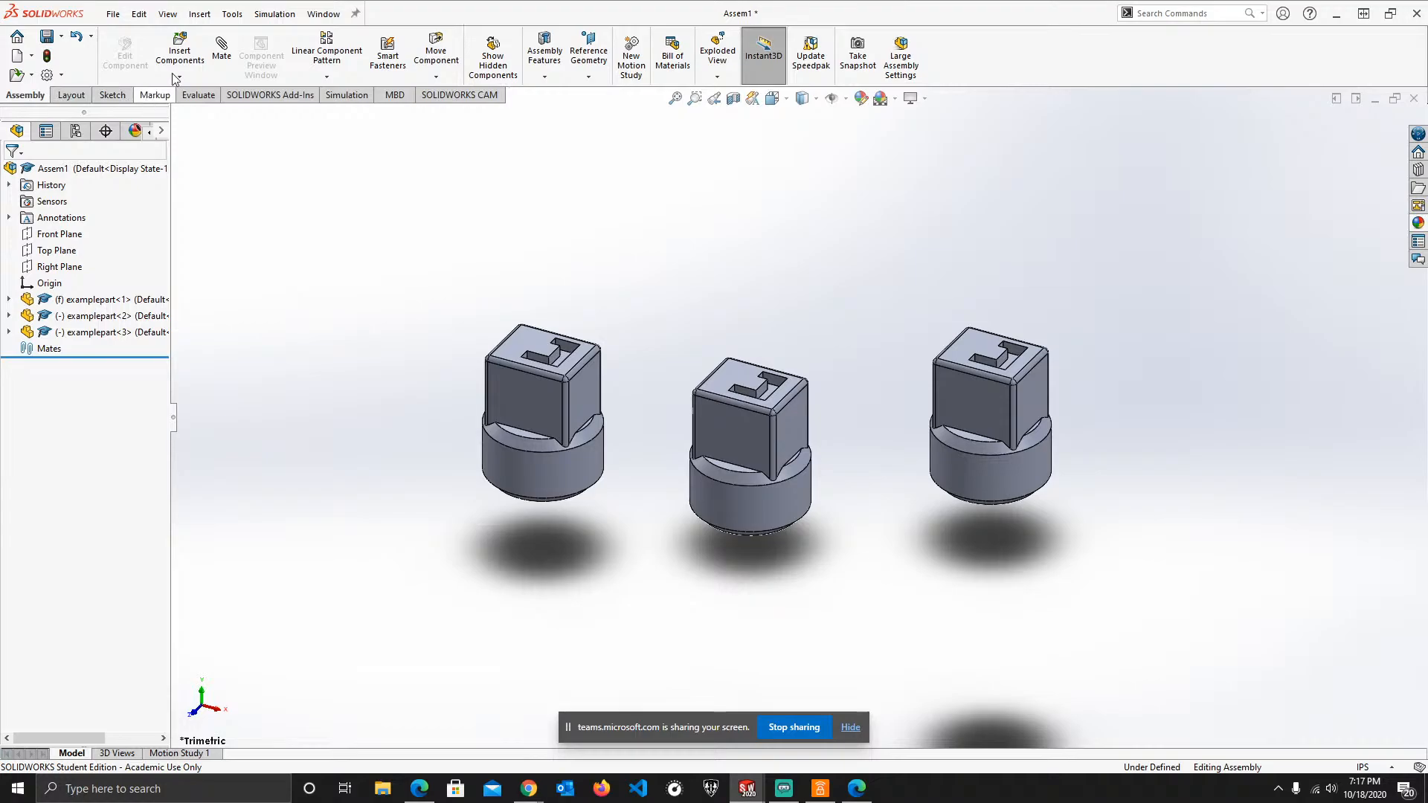
click(222, 52)
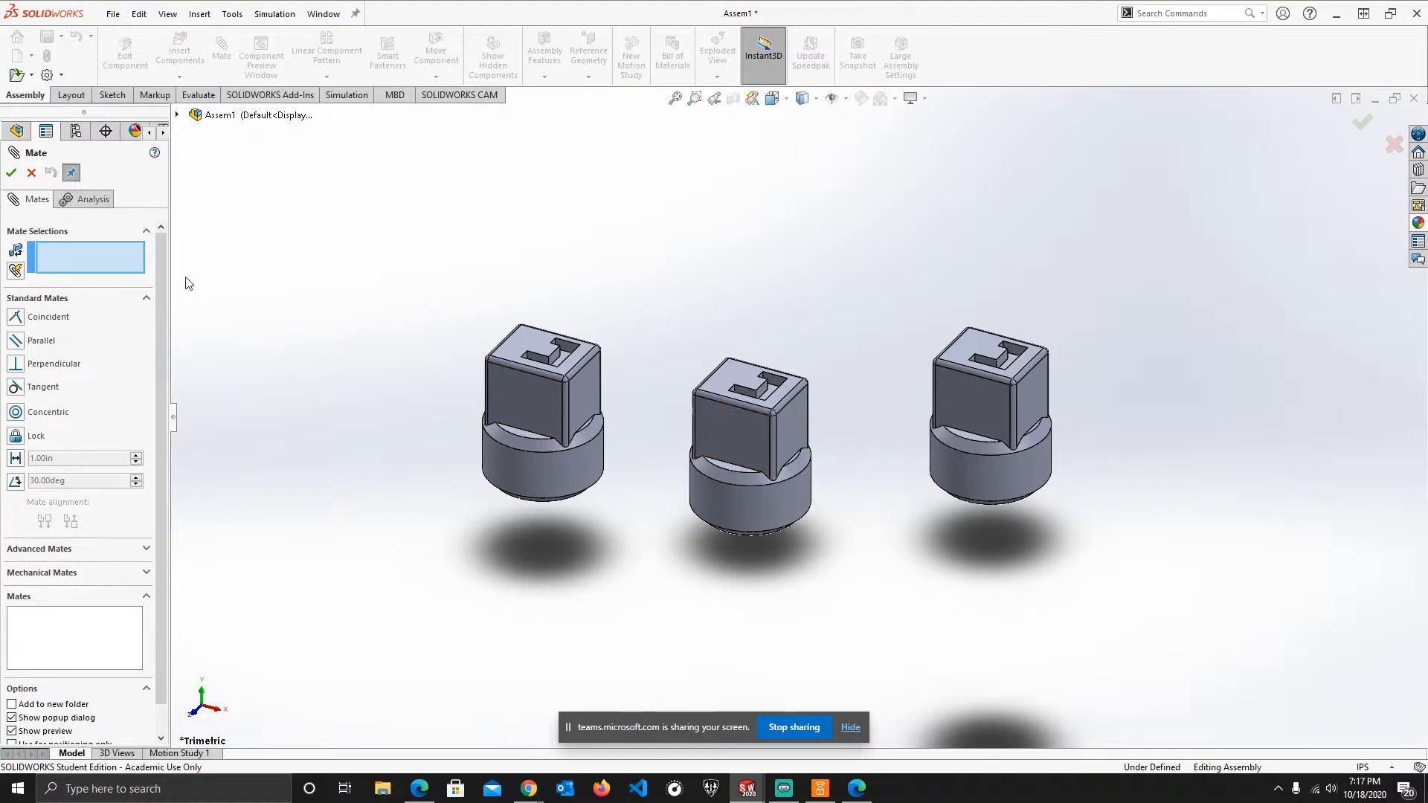
click(31, 172)
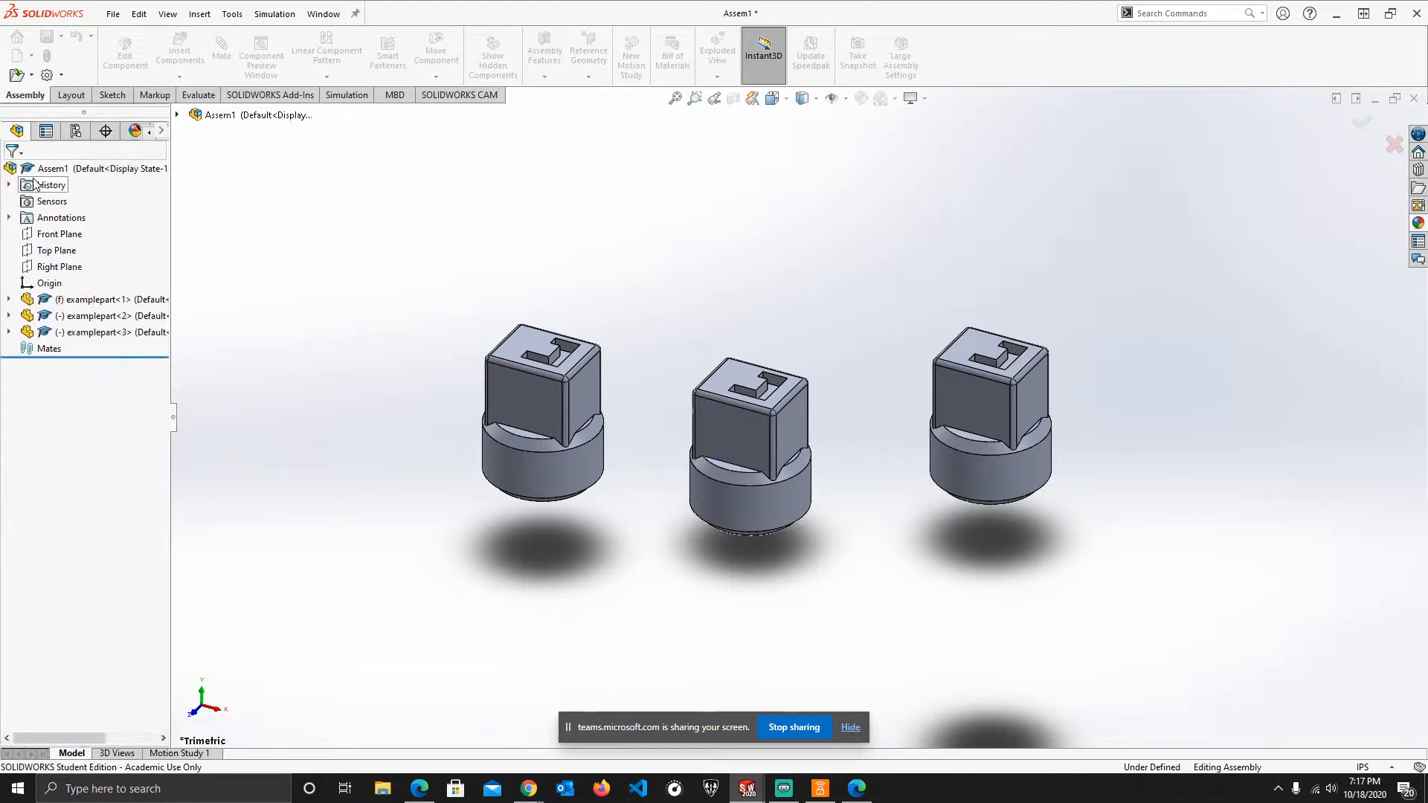
- Float the fixed middle examplepart instance
right_click(752, 442)
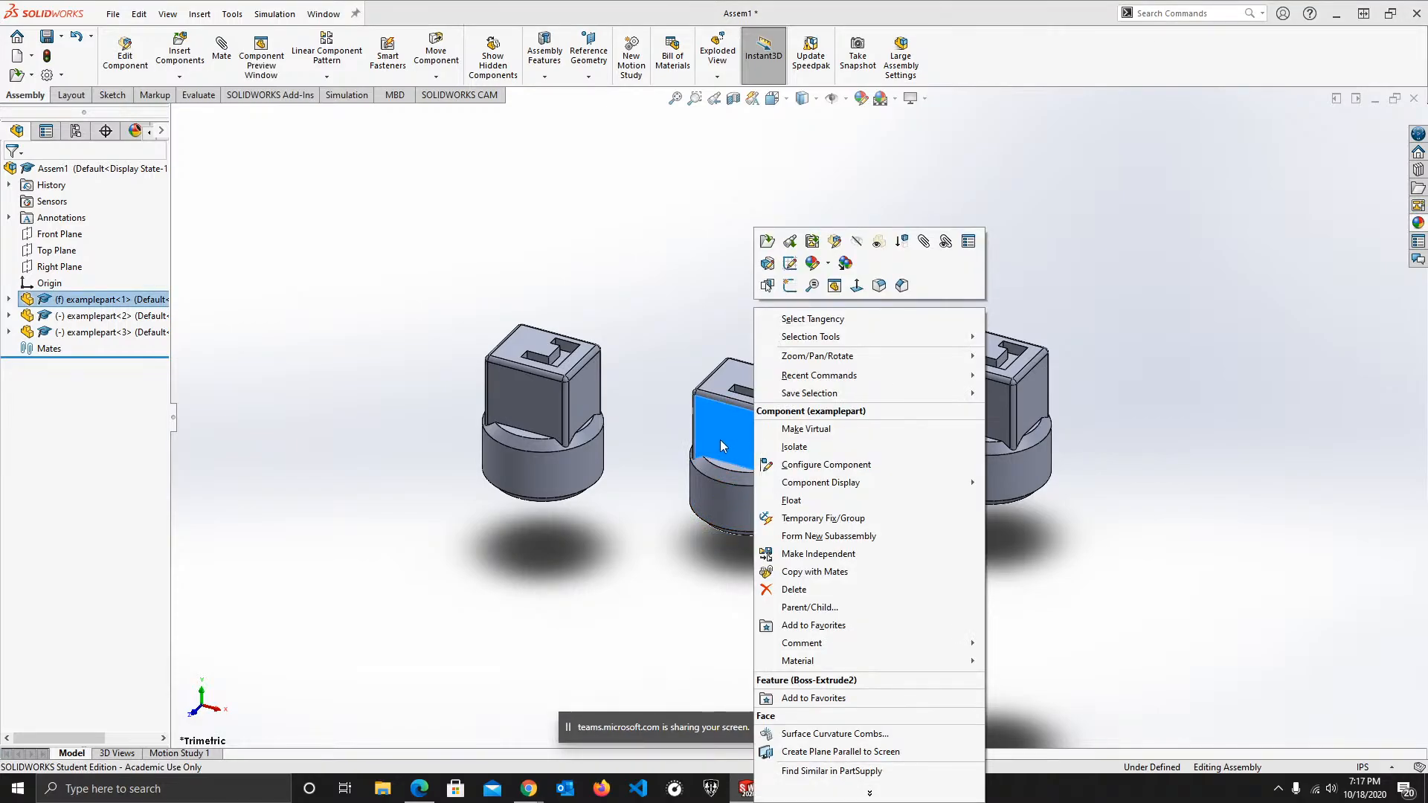
click(830, 503)
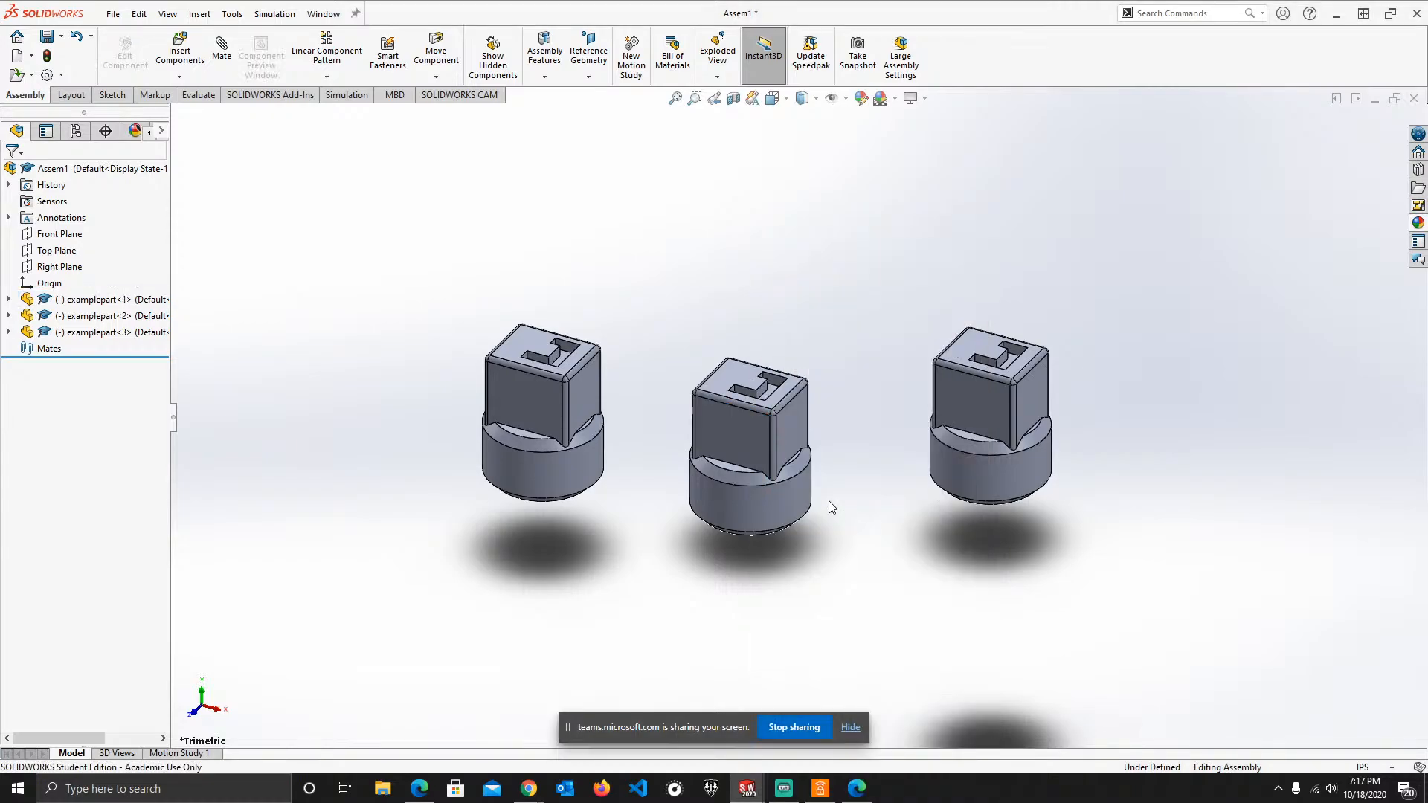
- Check the component options of all three examplepart instances for their fixed or floating state
right_click(541, 398)
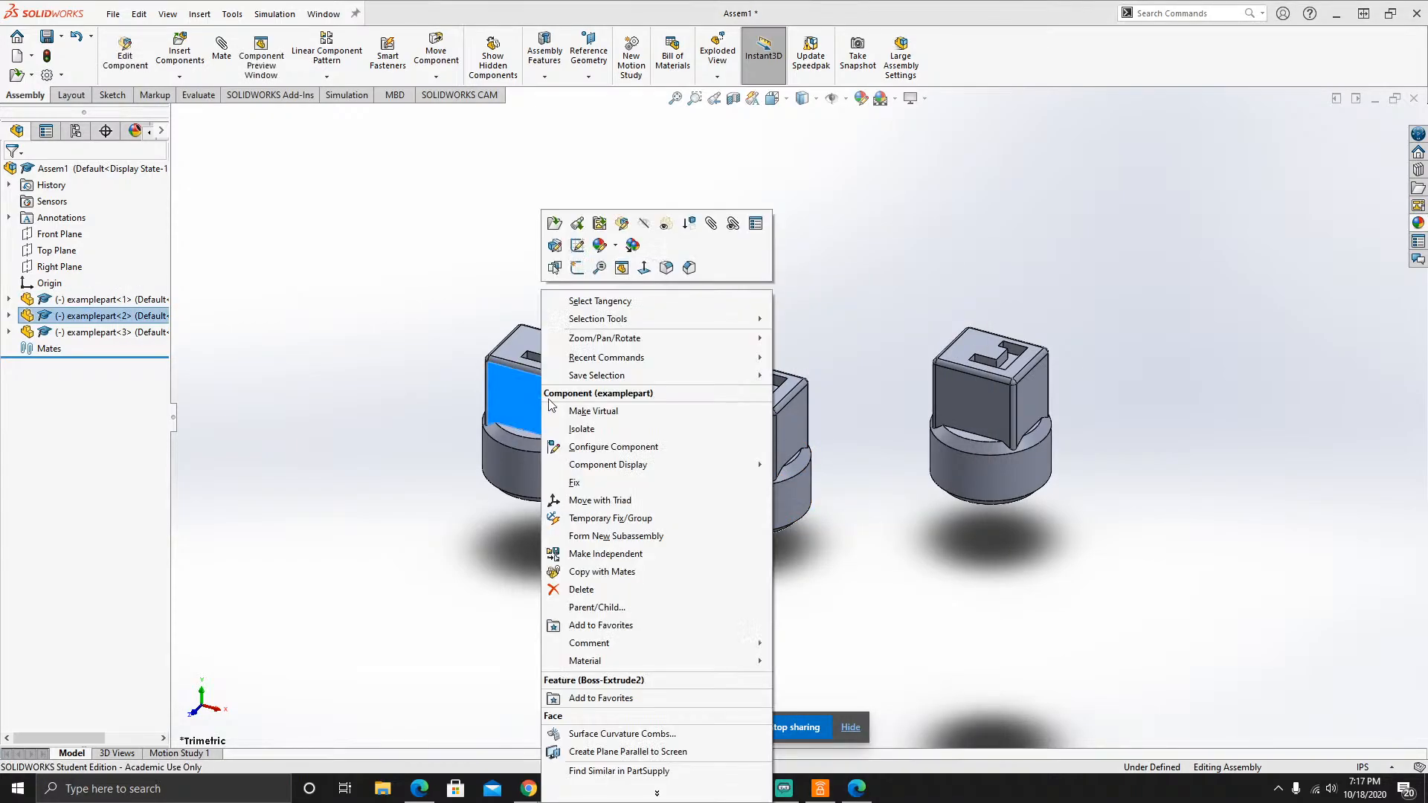
click(881, 355)
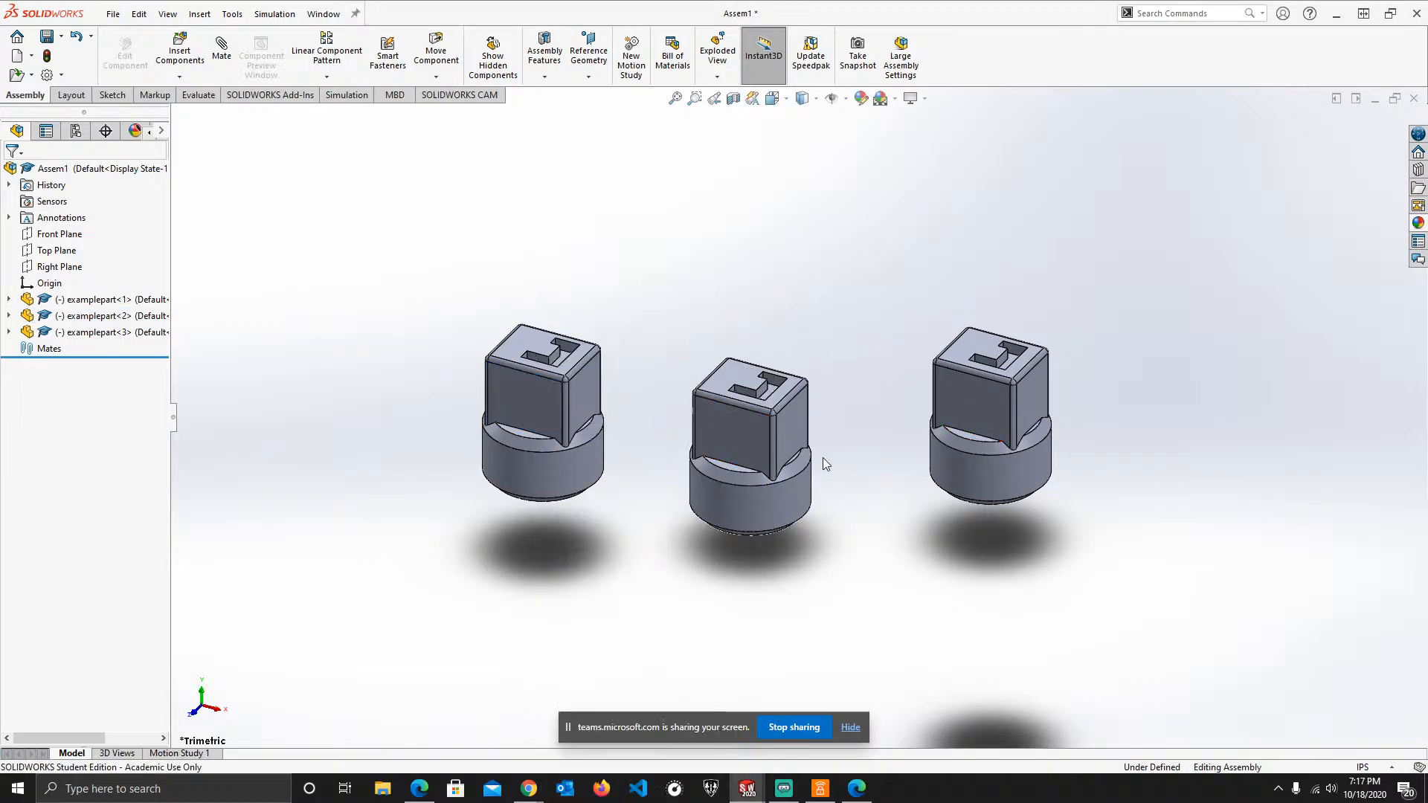
click(955, 407)
right_click(956, 408)
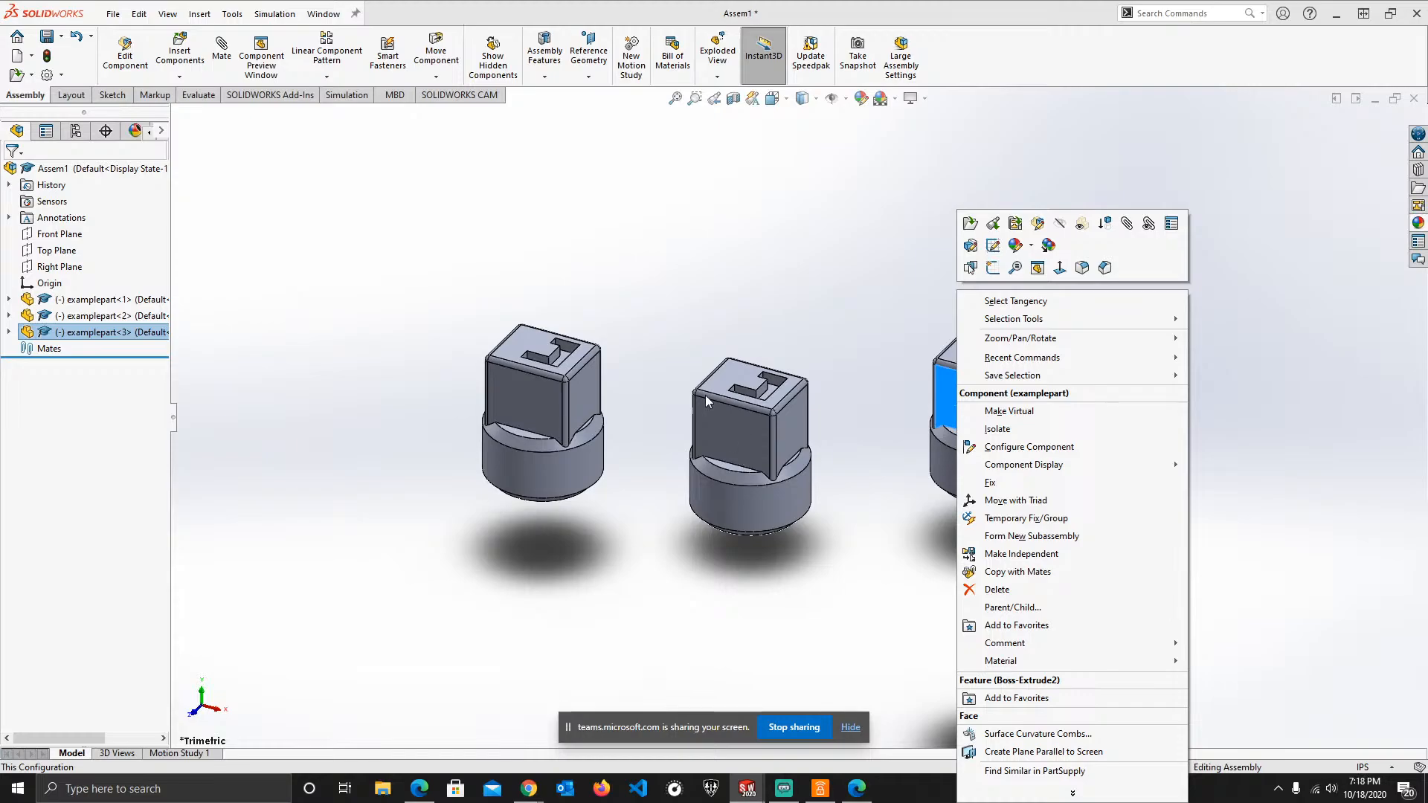
click(667, 355)
click(743, 430)
right_click(745, 430)
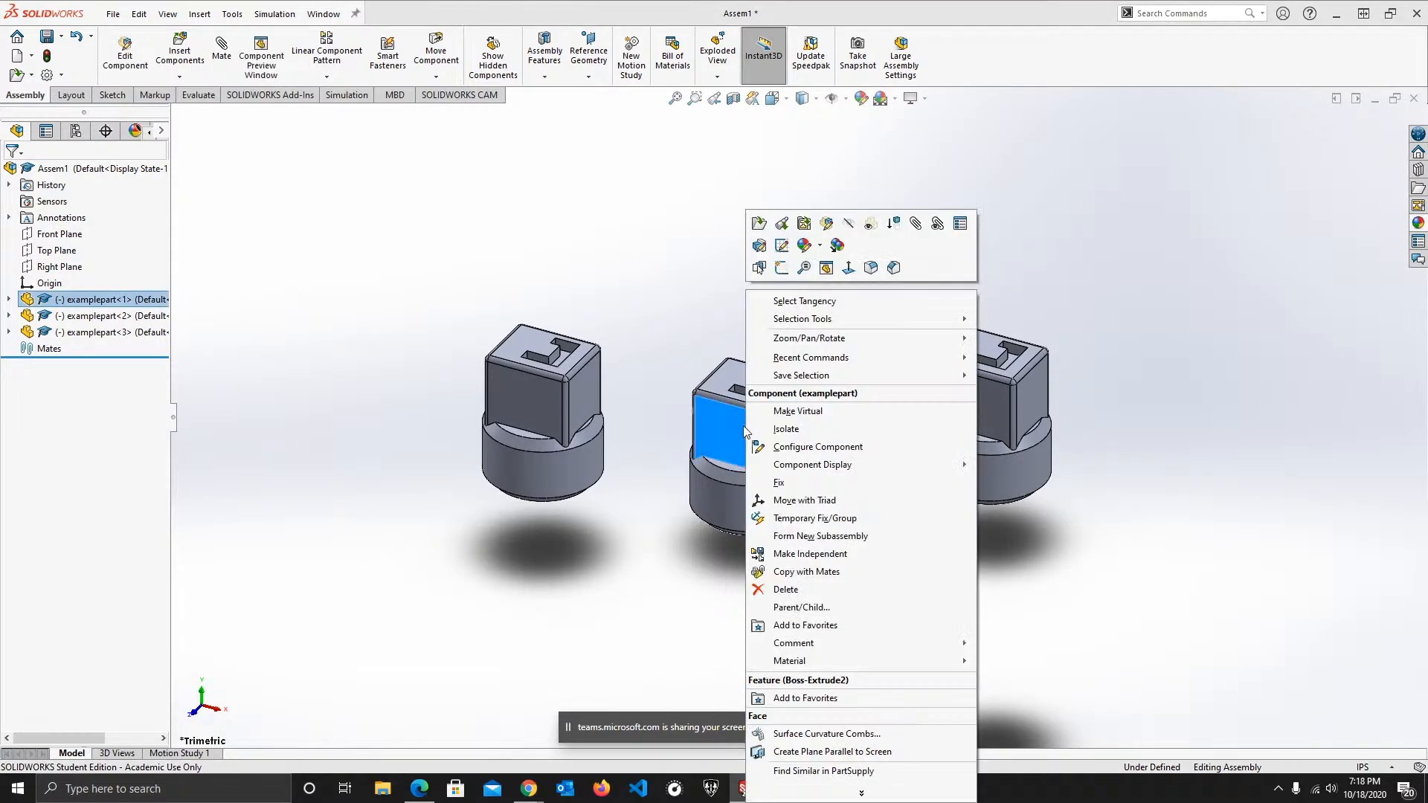
click(667, 400)
- Rotate the middle examplepart instance upside down using Move with Triad
scroll(657, 372, up, 3)
scroll(657, 388, down, 6)
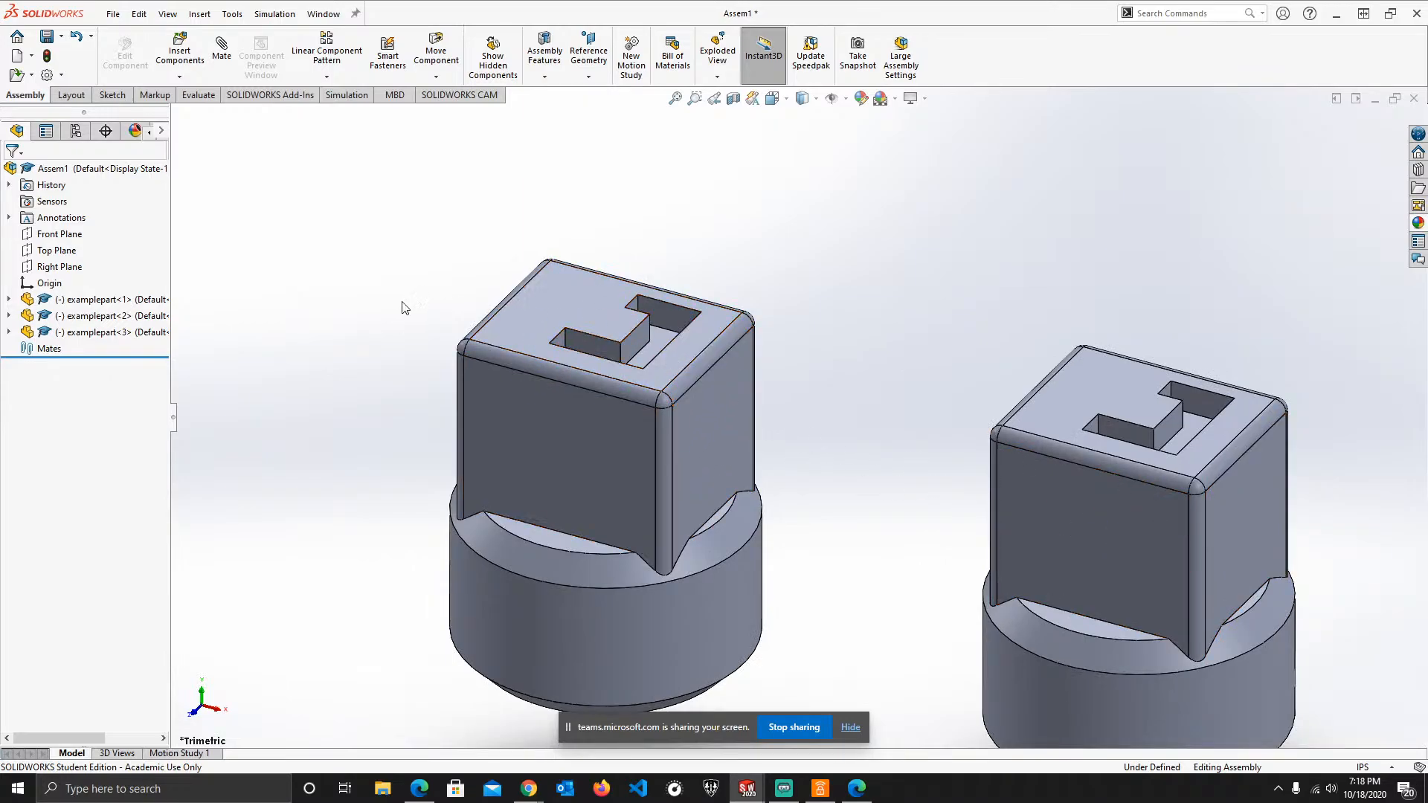
scroll(1077, 529, up, 5)
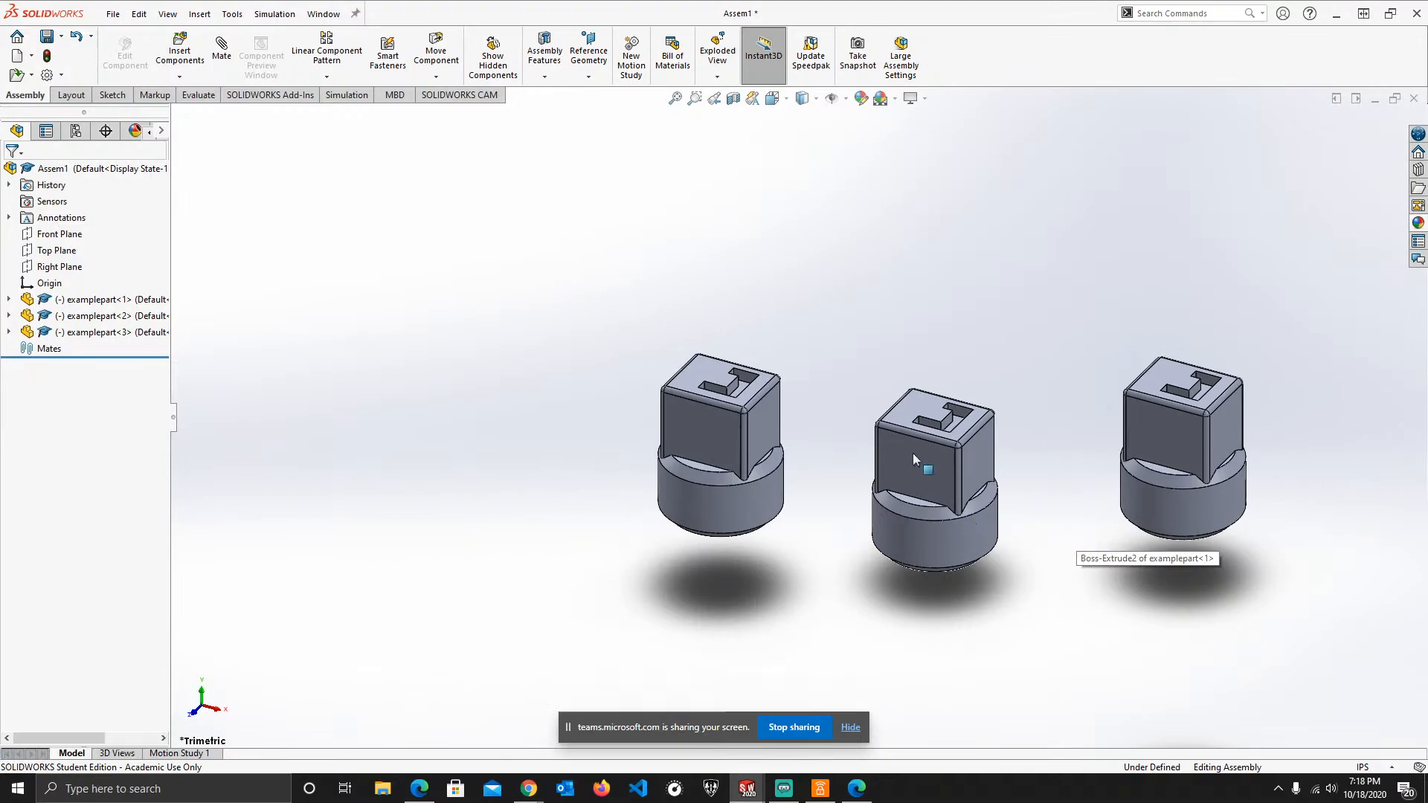
right_click(912, 453)
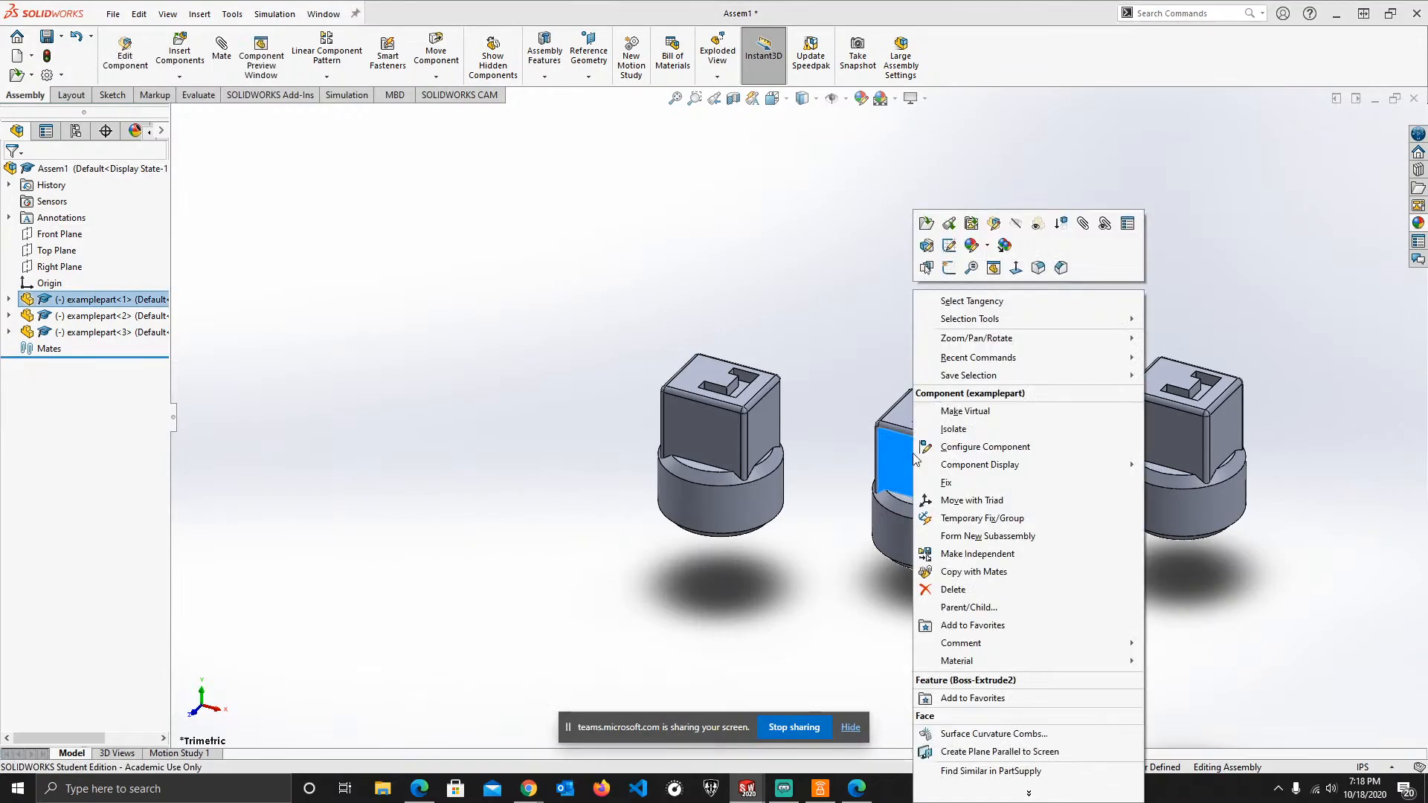
click(970, 501)
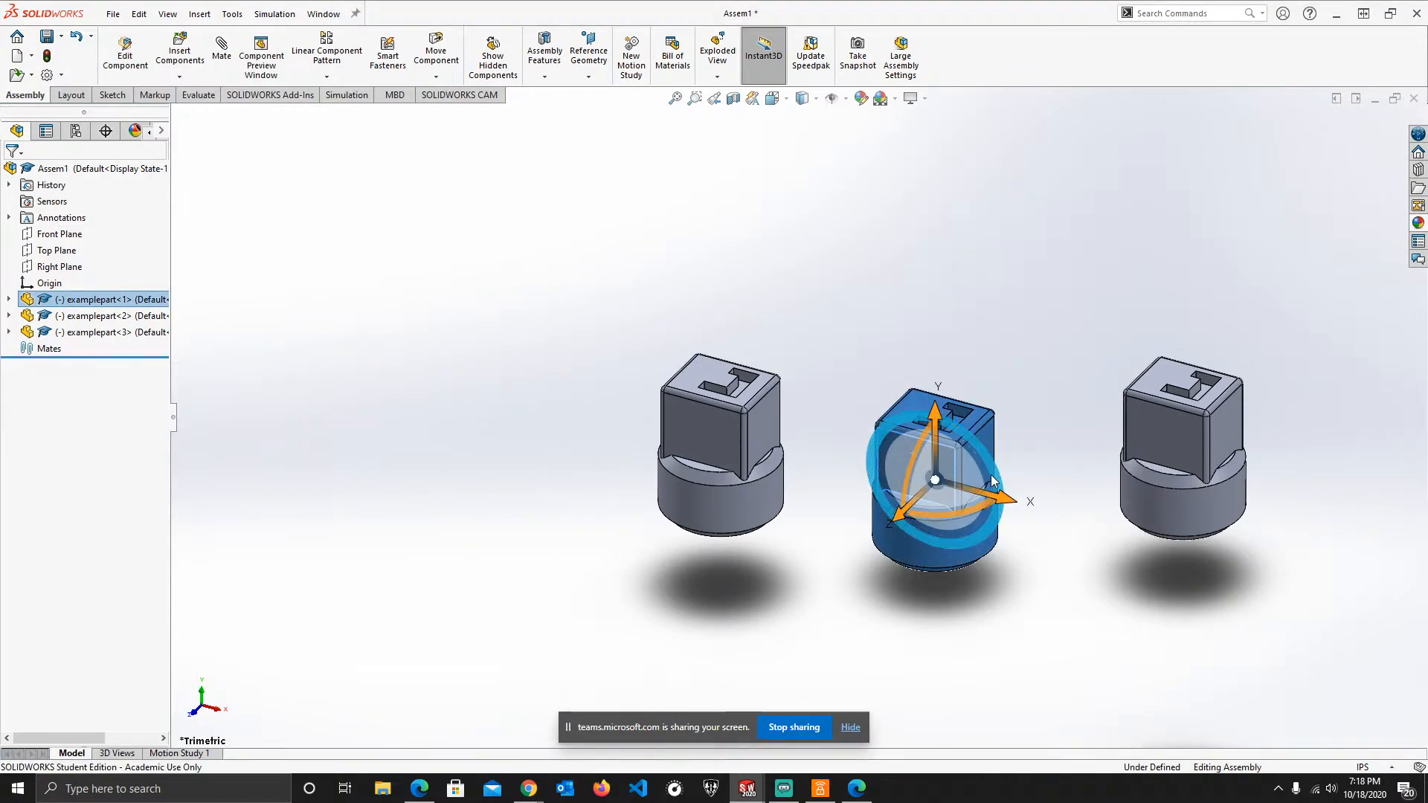
drag(993, 480, 837, 492)
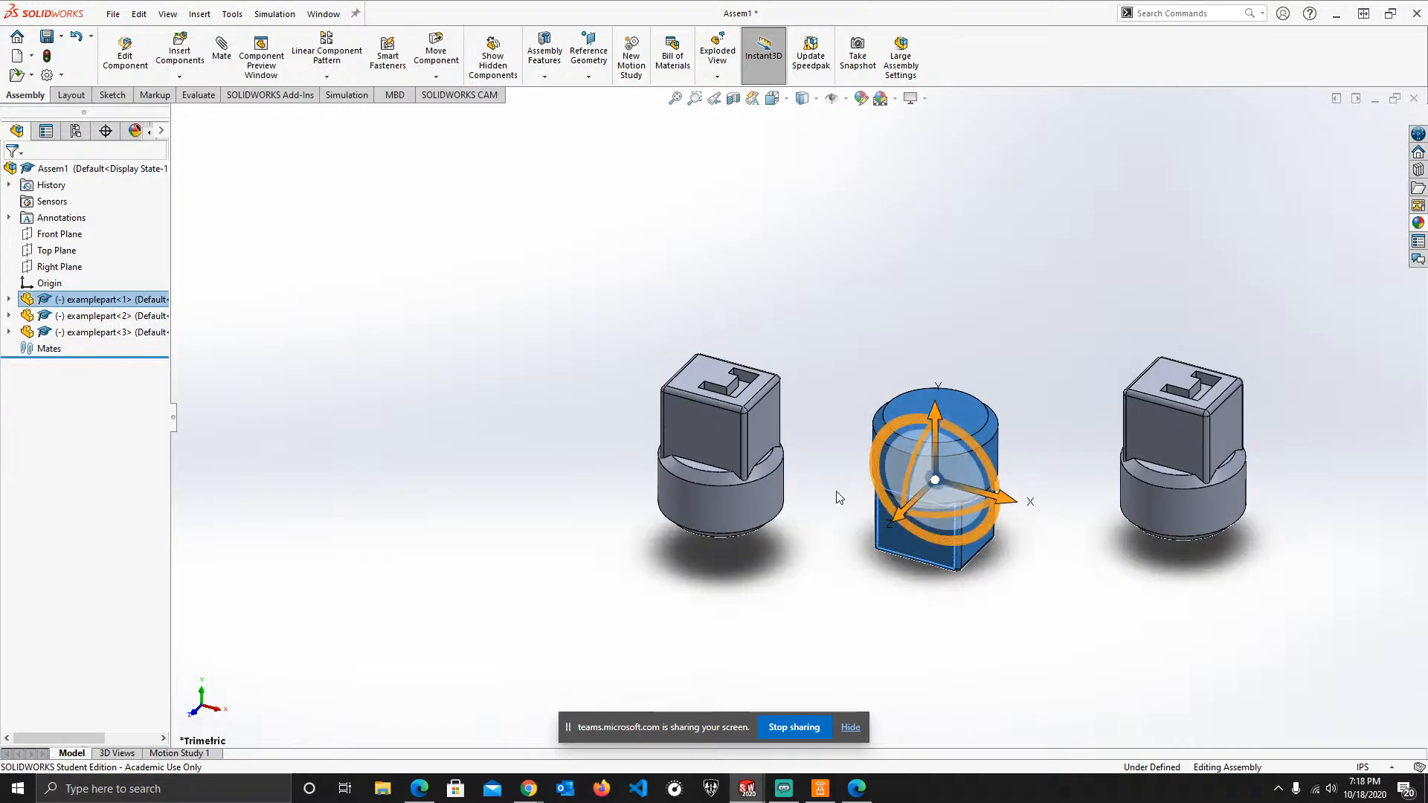
click(834, 532)
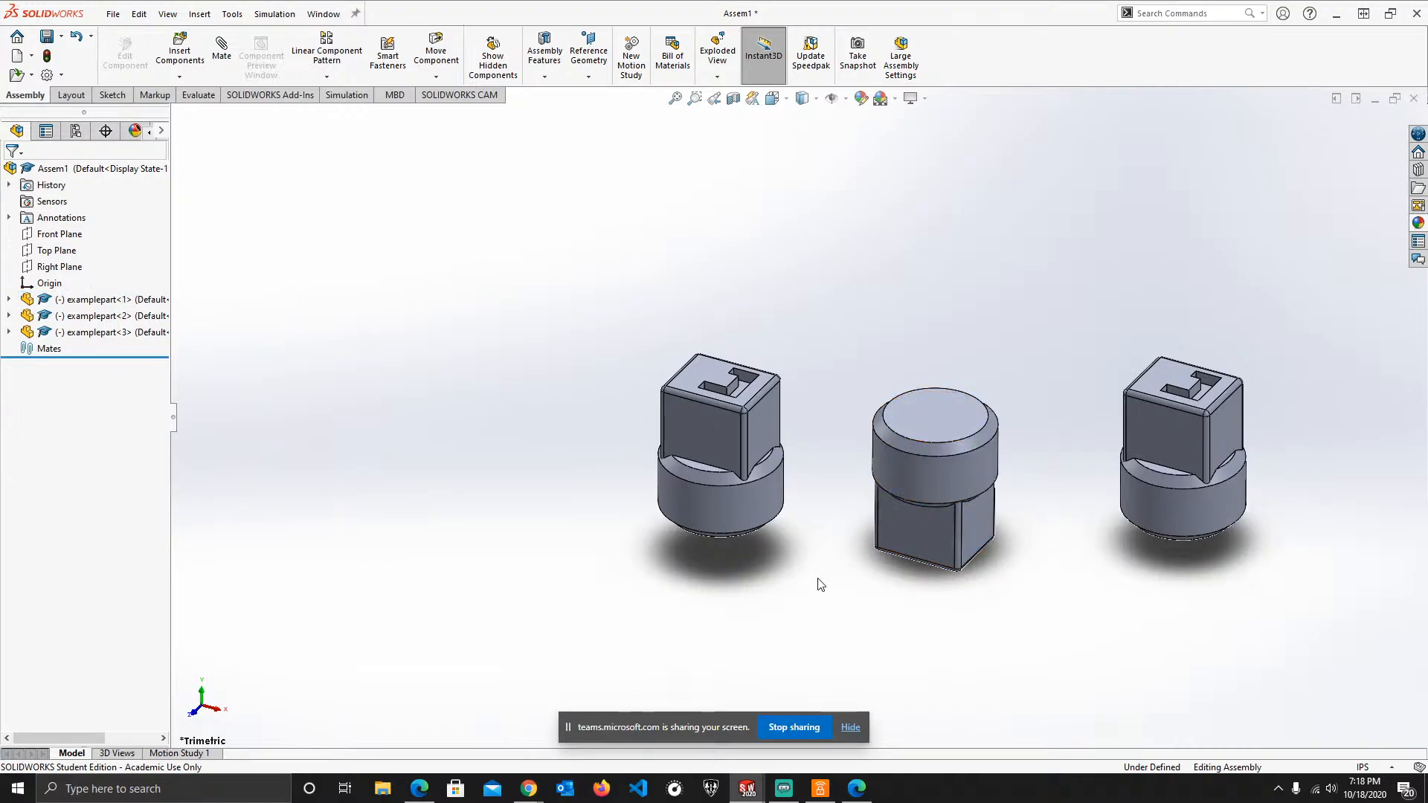
- Move the upside-down instance so it floats above the leftmost upright examplepart instance
middle_drag(820, 585, 893, 467)
drag(922, 428, 771, 177)
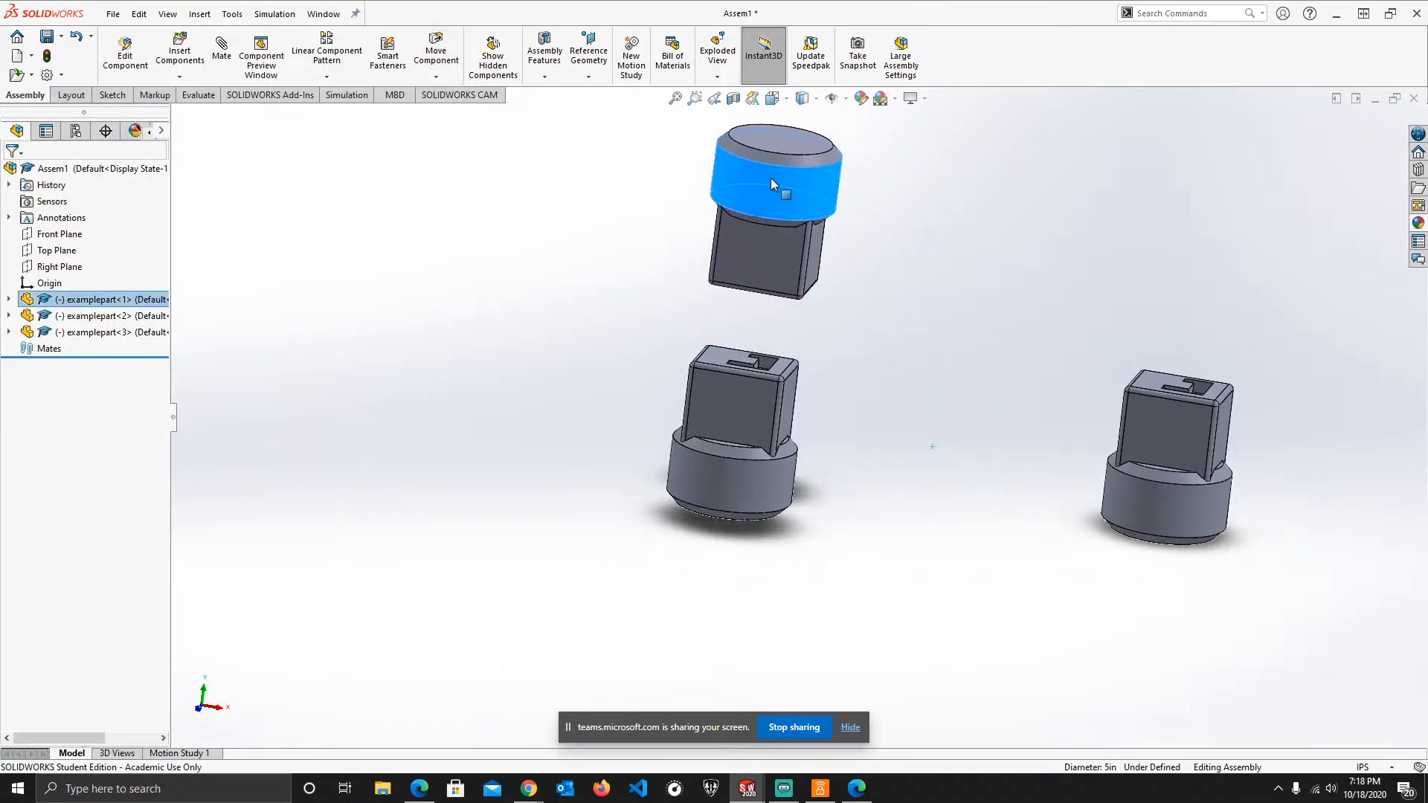
middle_drag(836, 331, 870, 306)
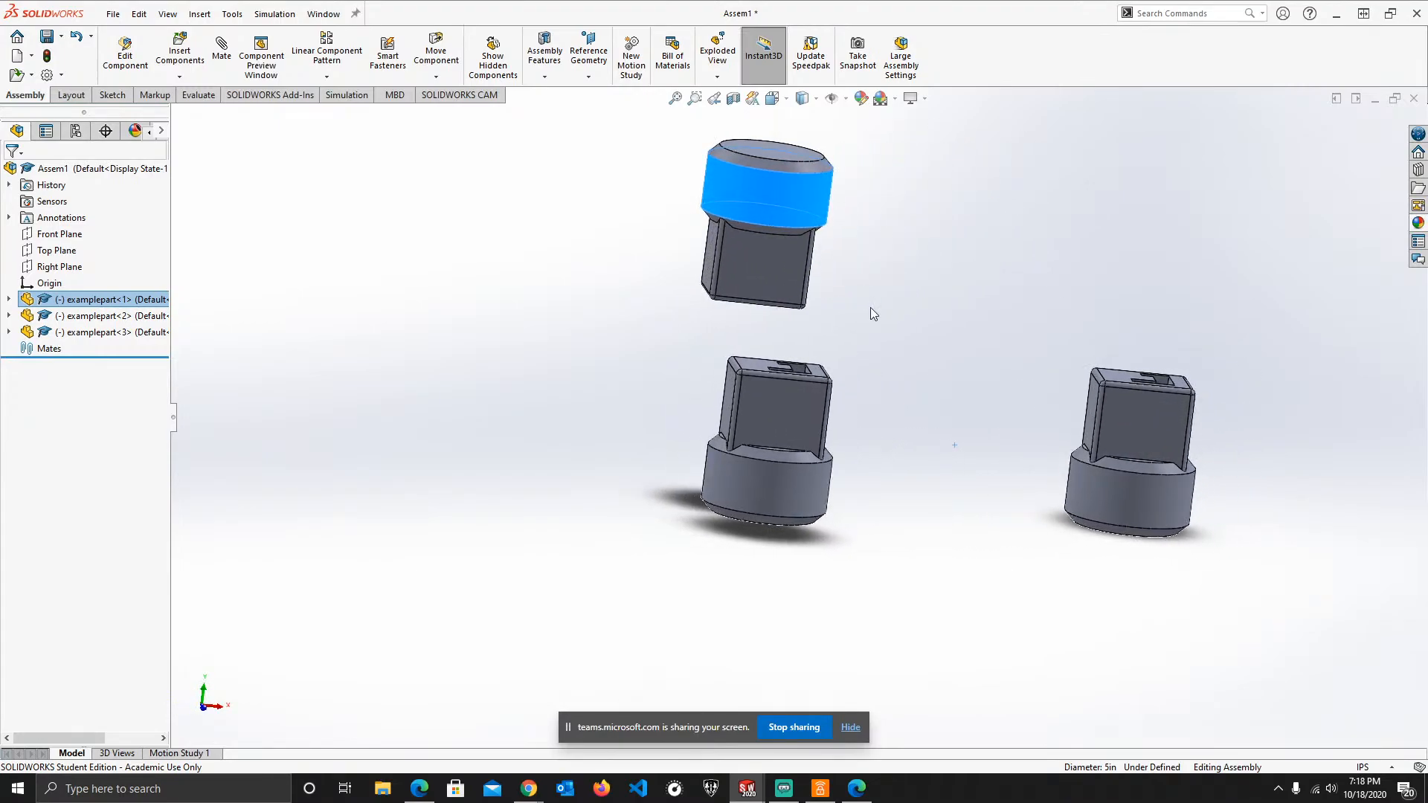
click(868, 306)
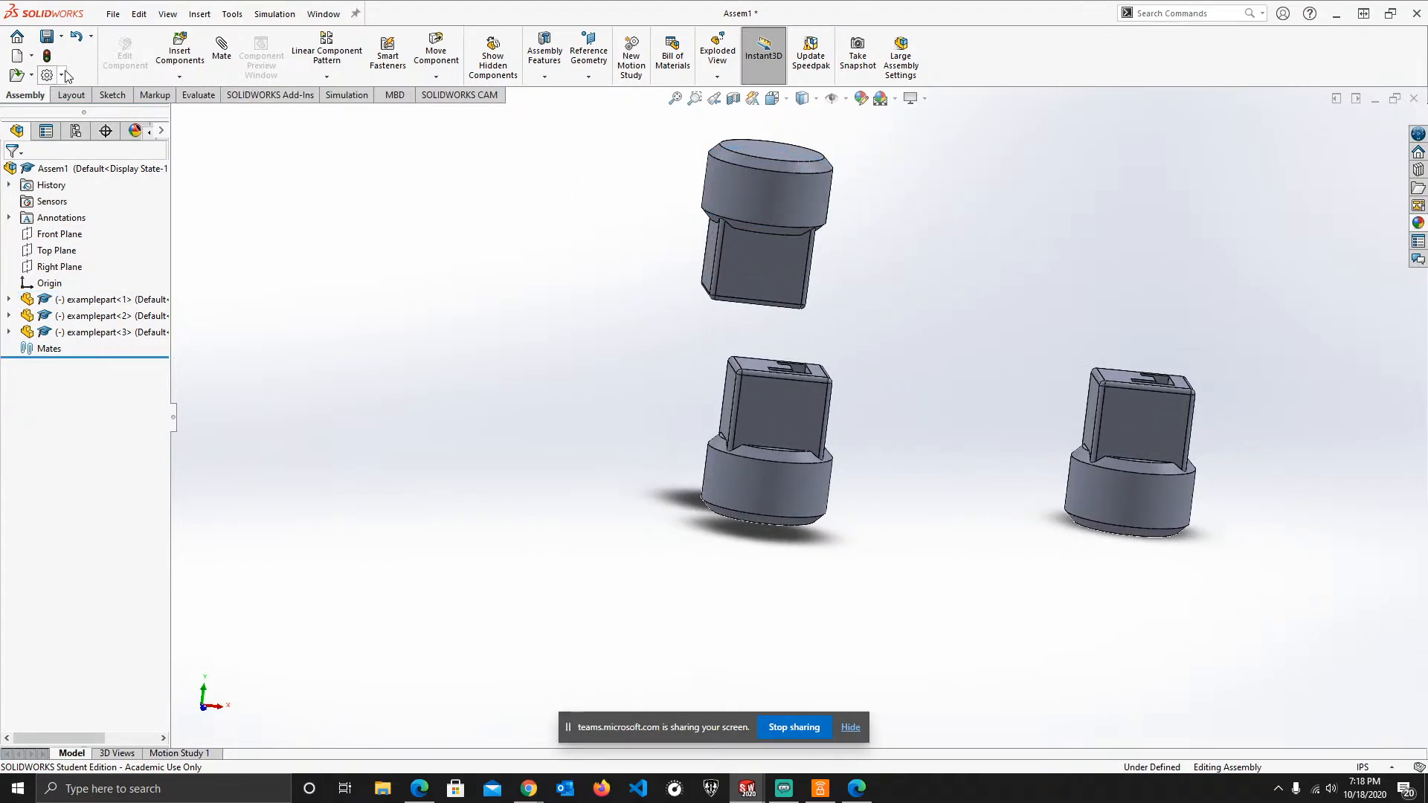
- Try a coincident mate between matching square side faces of the upside-down instance and the one below, and undo it
click(221, 46)
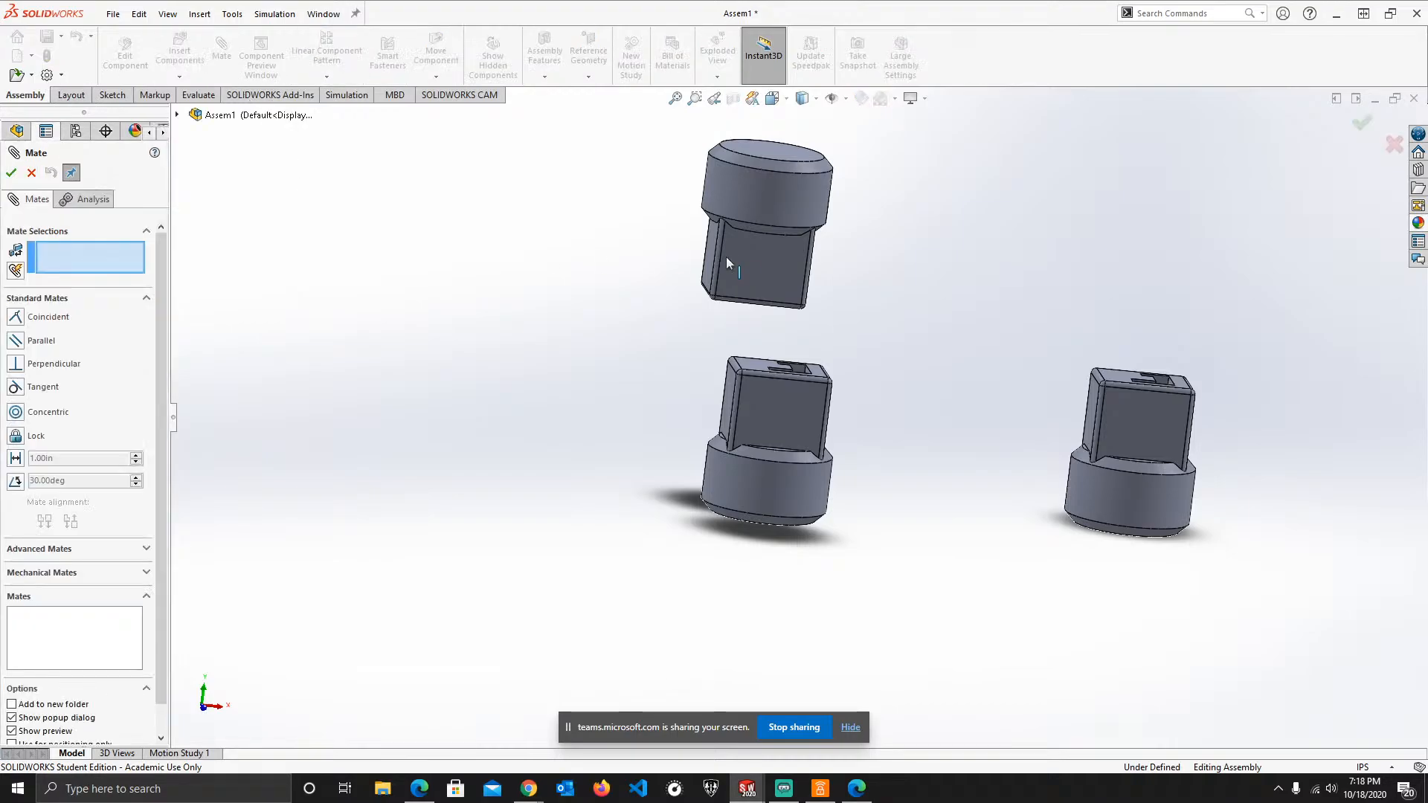
click(766, 255)
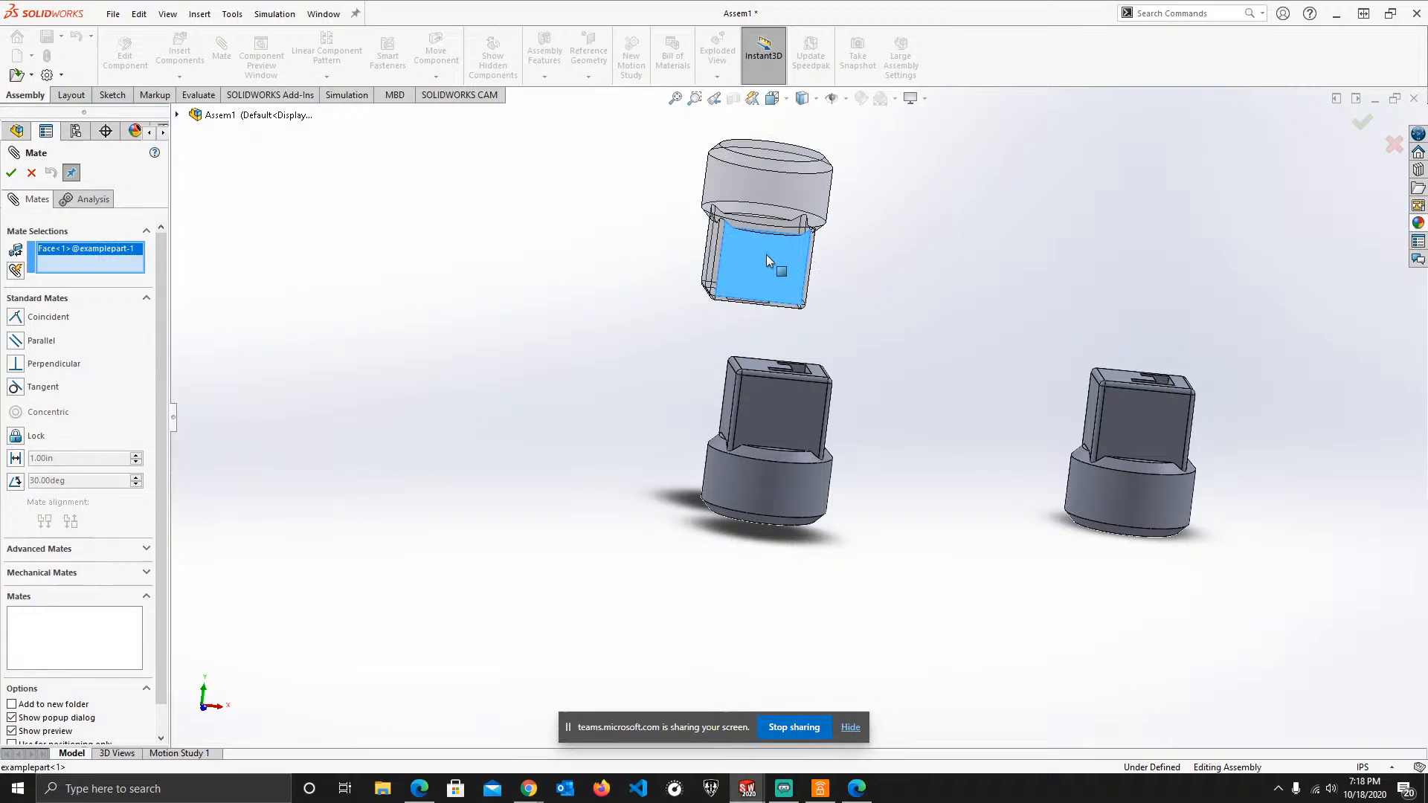
click(782, 418)
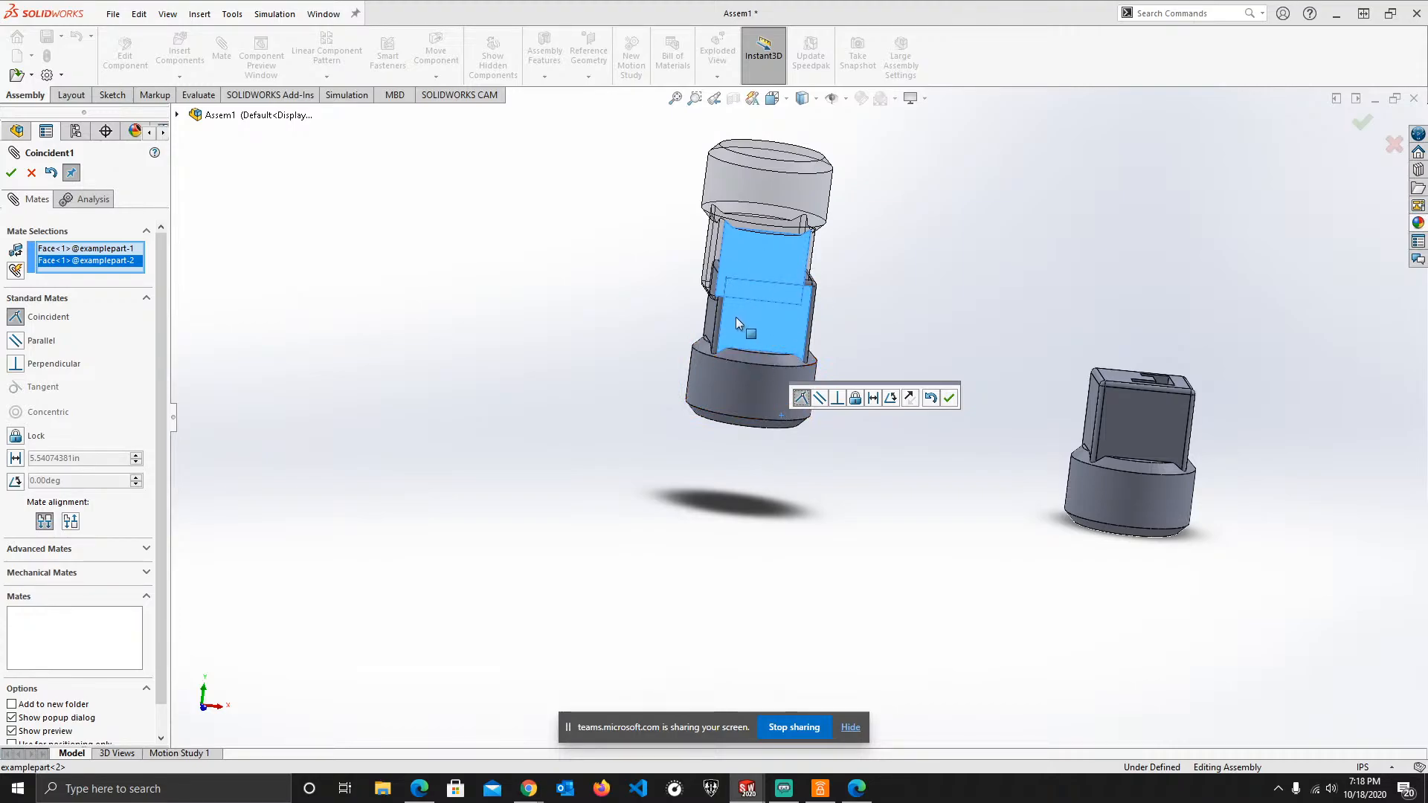
click(52, 176)
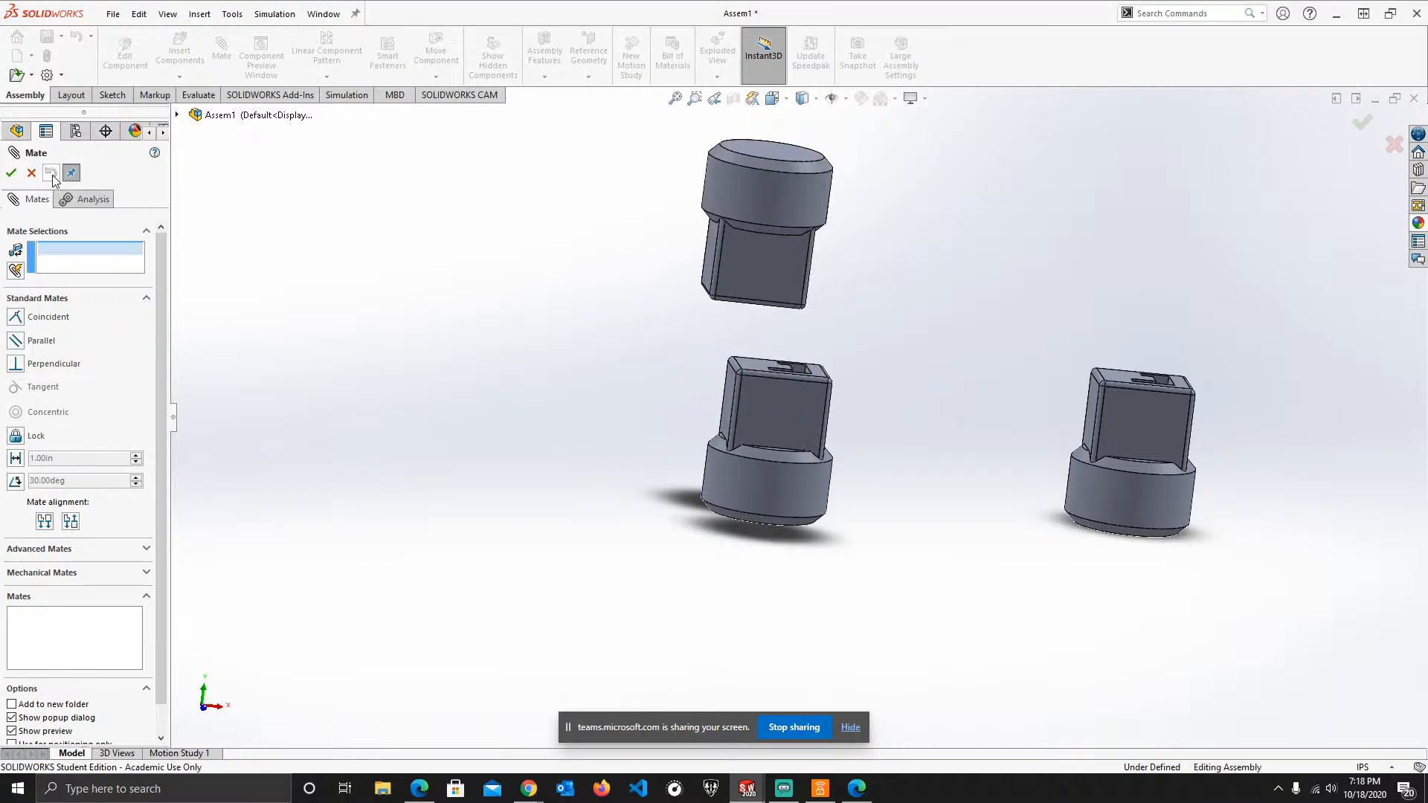
- Mate the slotted end faces of the upside-down instance and the upright instance below it as coincident, facing each other
scroll(773, 354, down, 5)
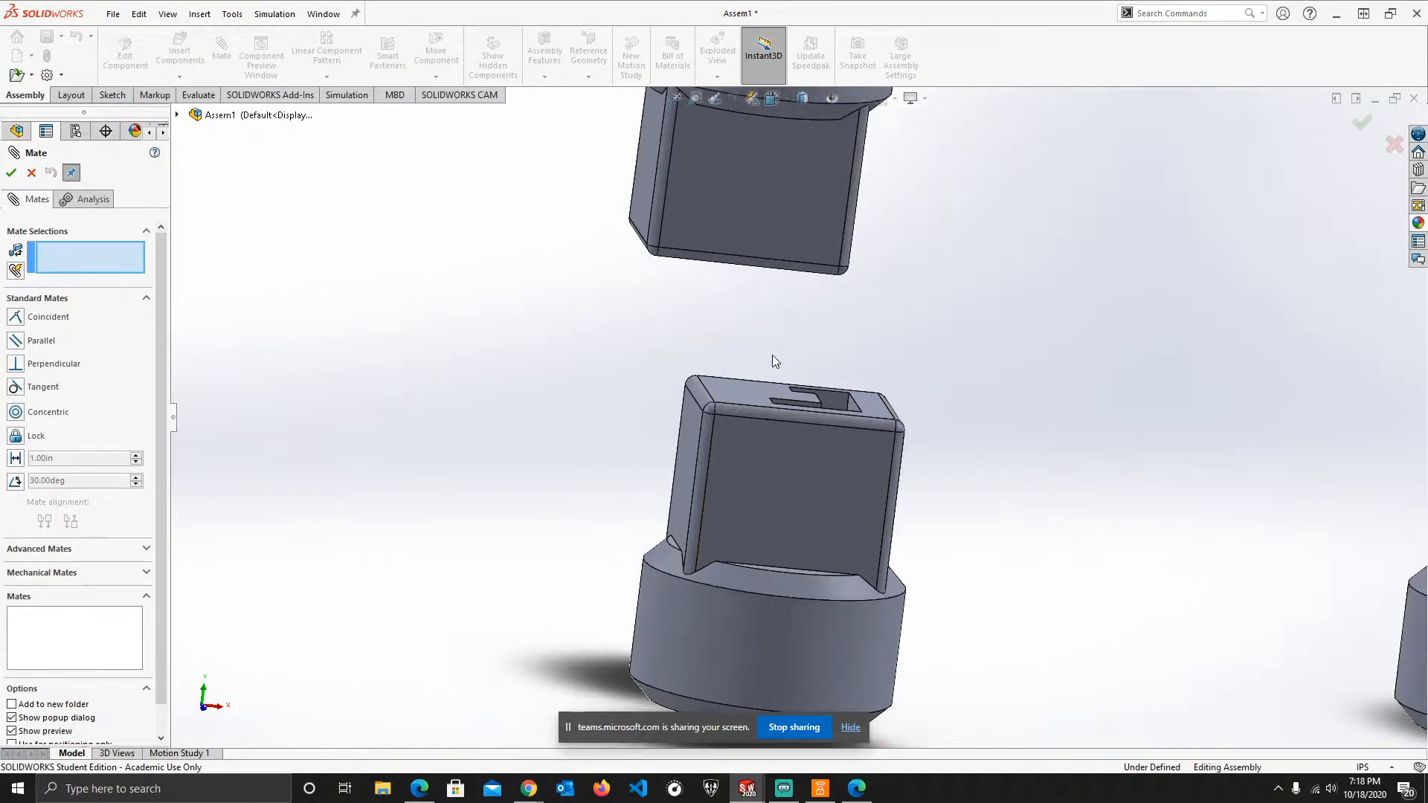
middle_drag(771, 348, 624, 256)
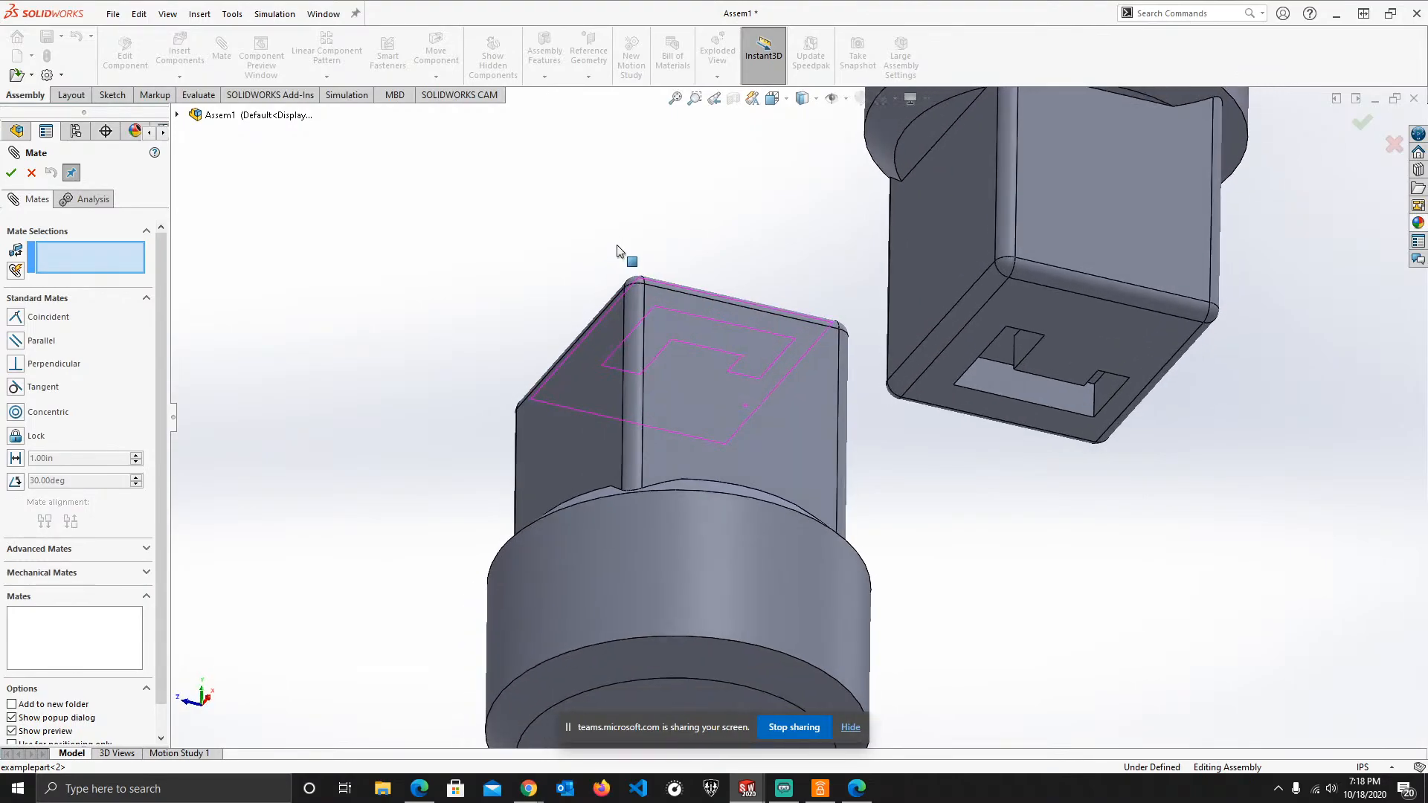
click(1101, 343)
middle_drag(767, 314, 734, 590)
click(694, 172)
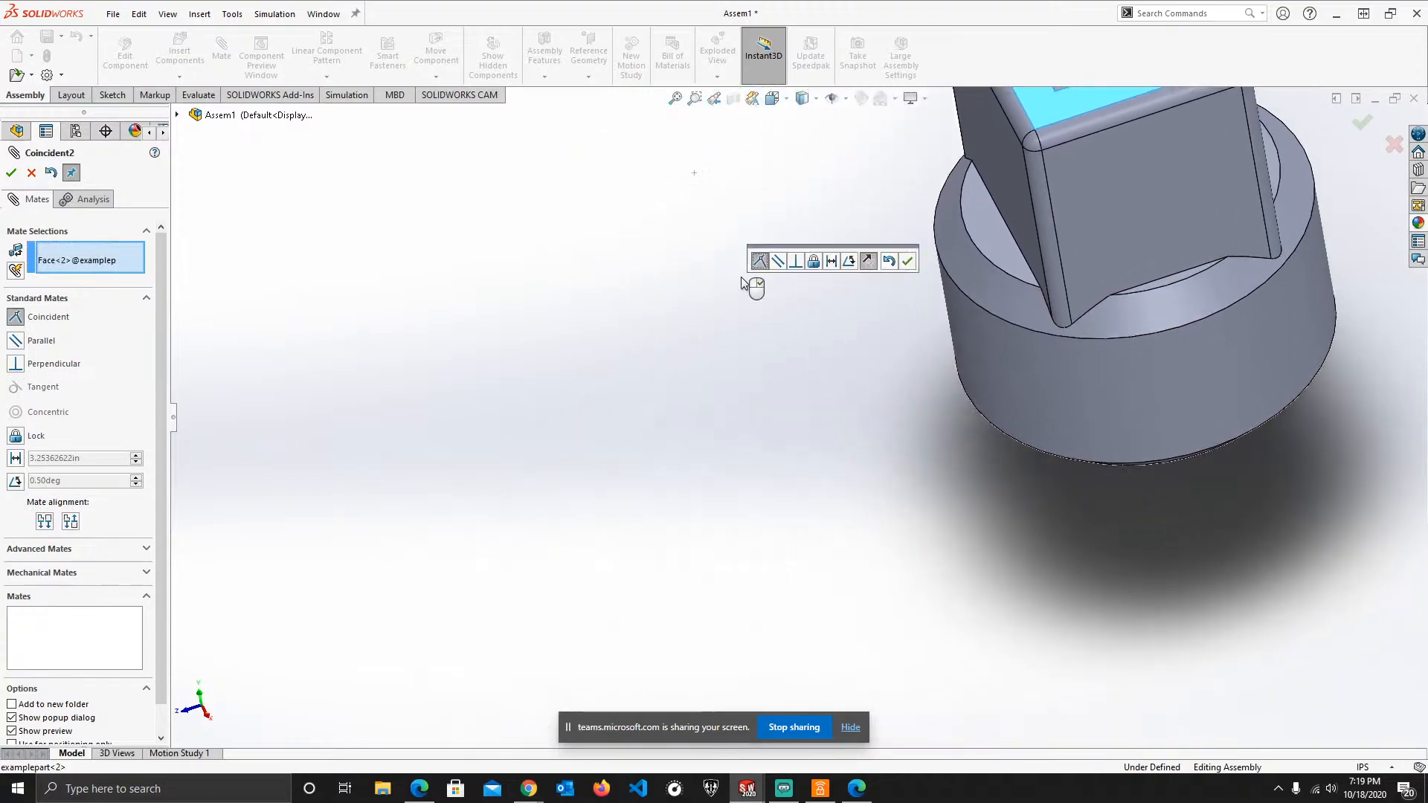
scroll(798, 213, up, 4)
middle_drag(797, 212, 848, 260)
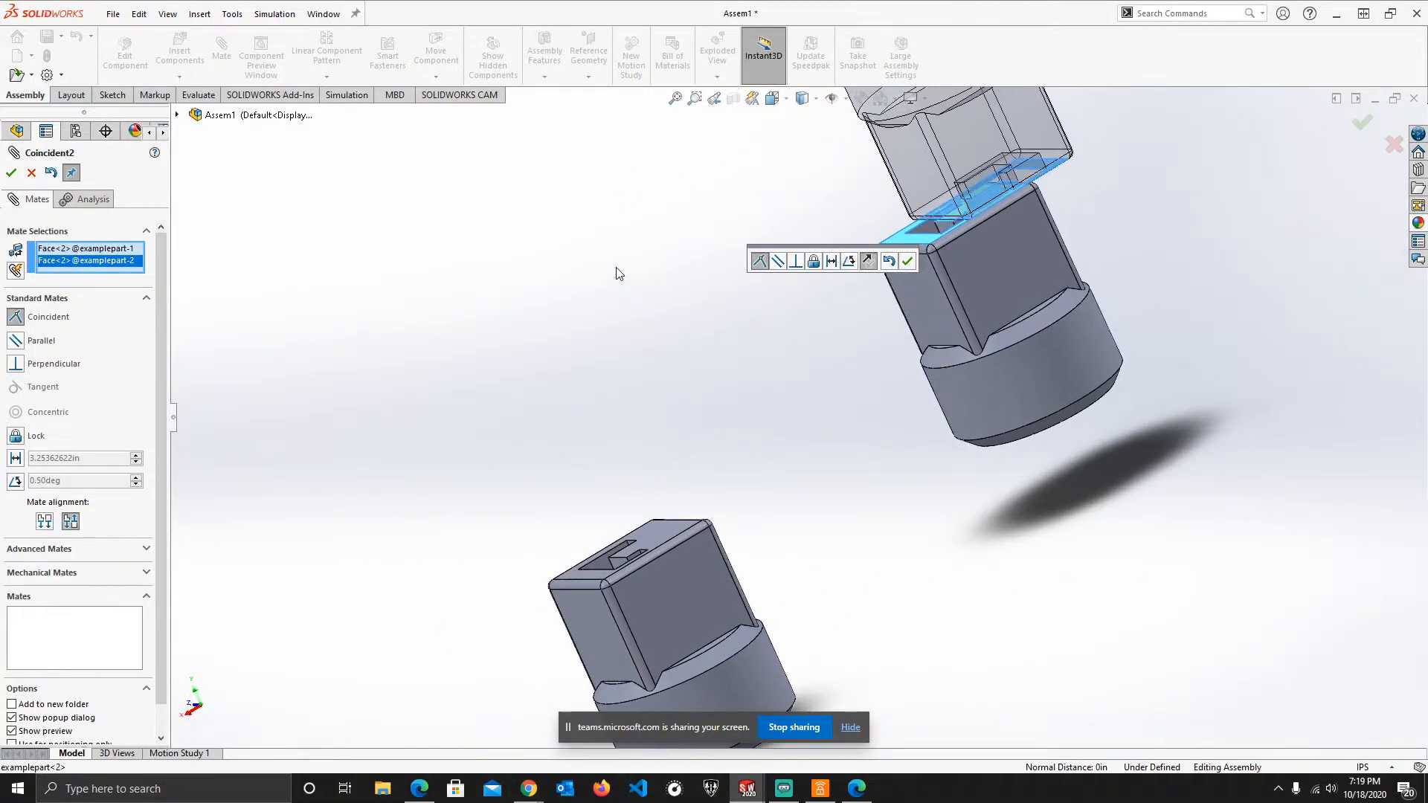
click(907, 261)
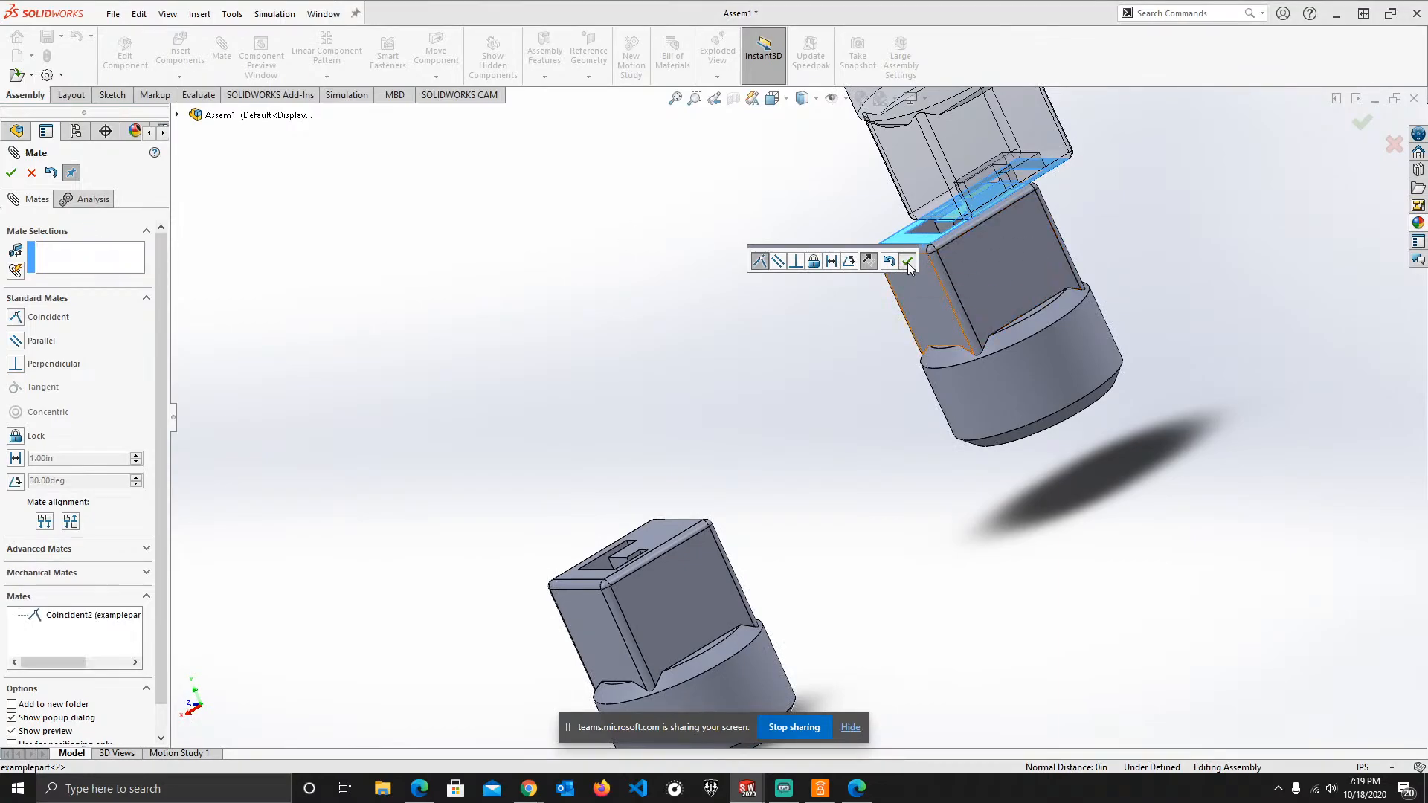
- Add a coincident mate between one pair of narrow-looking side faces on the two stacked square sections
scroll(874, 305, up, 2)
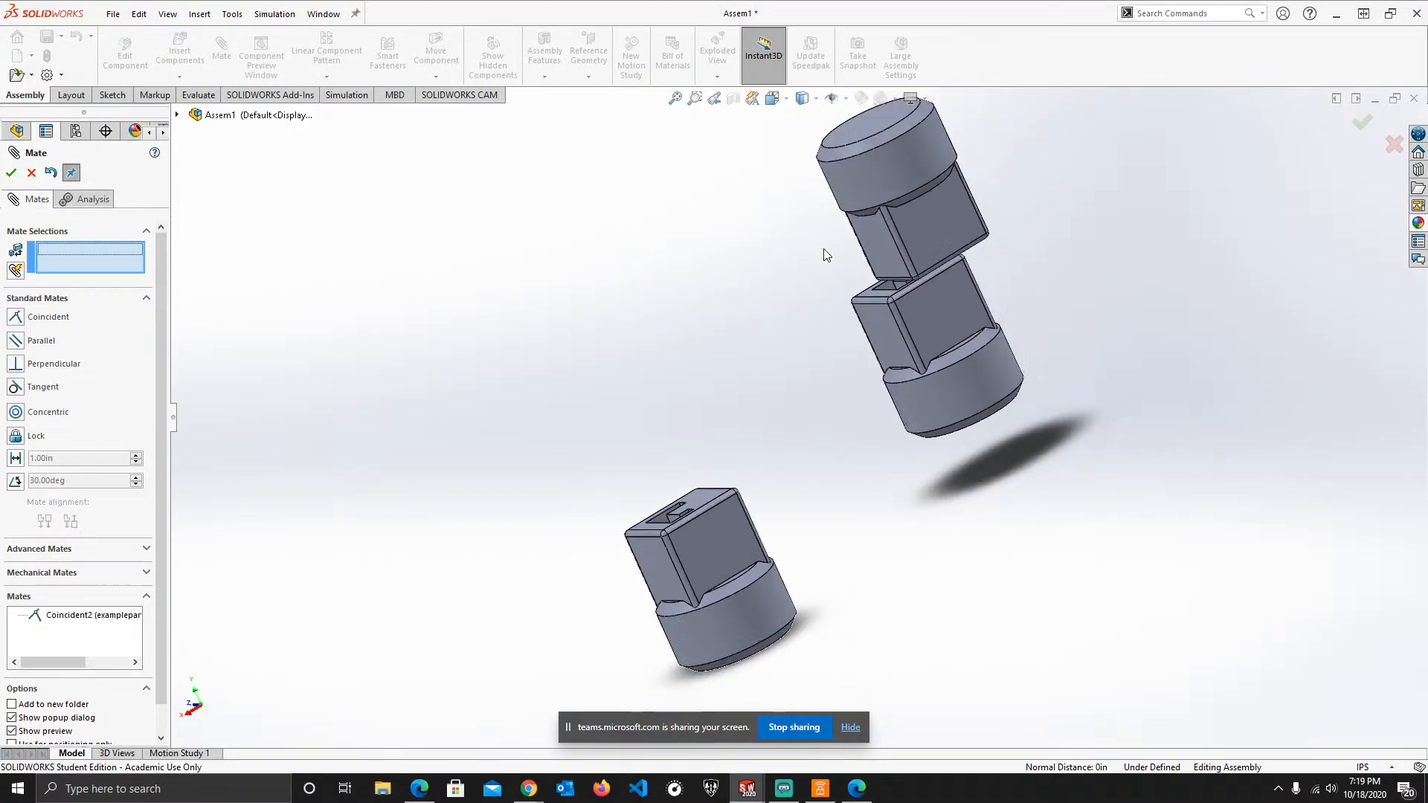
scroll(894, 243, down, 5)
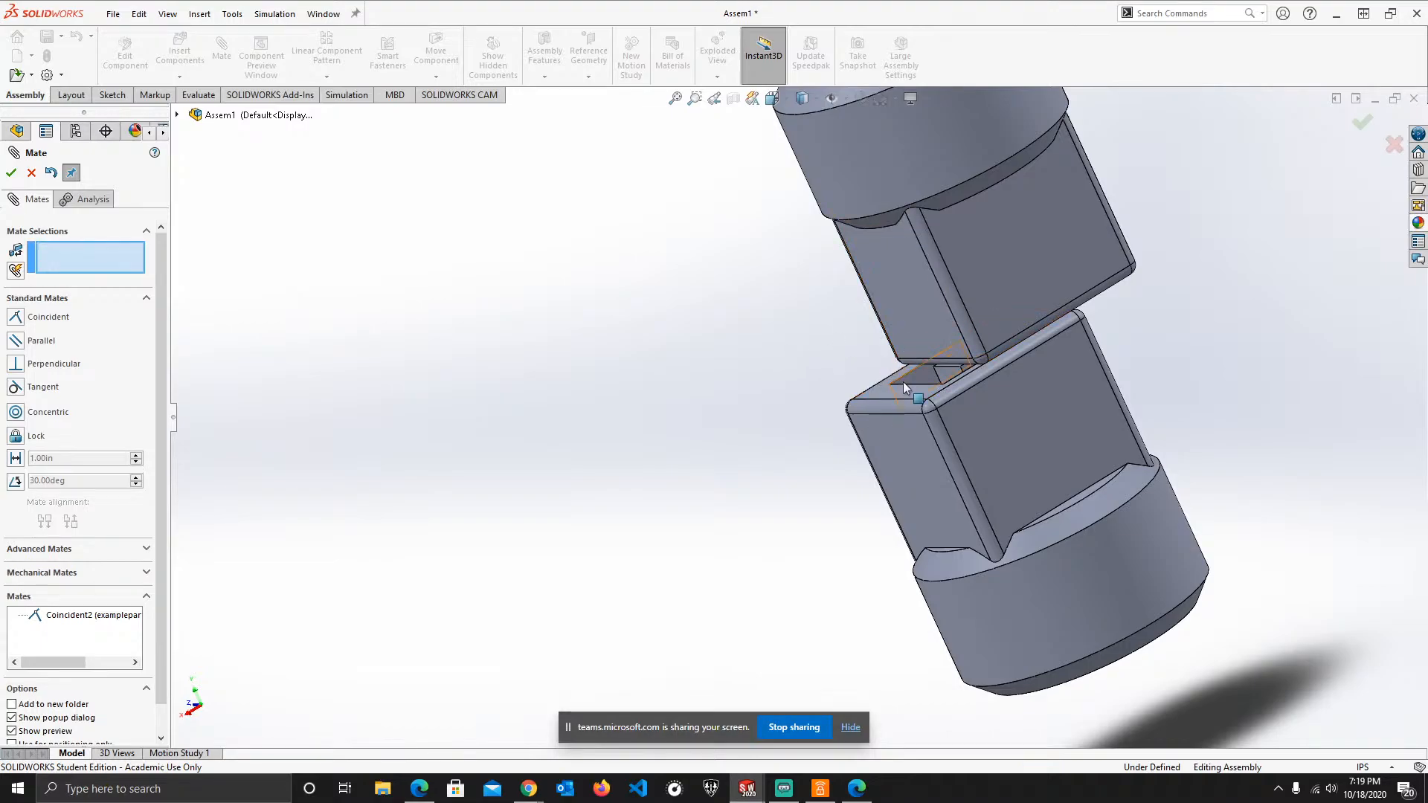
click(878, 288)
click(887, 459)
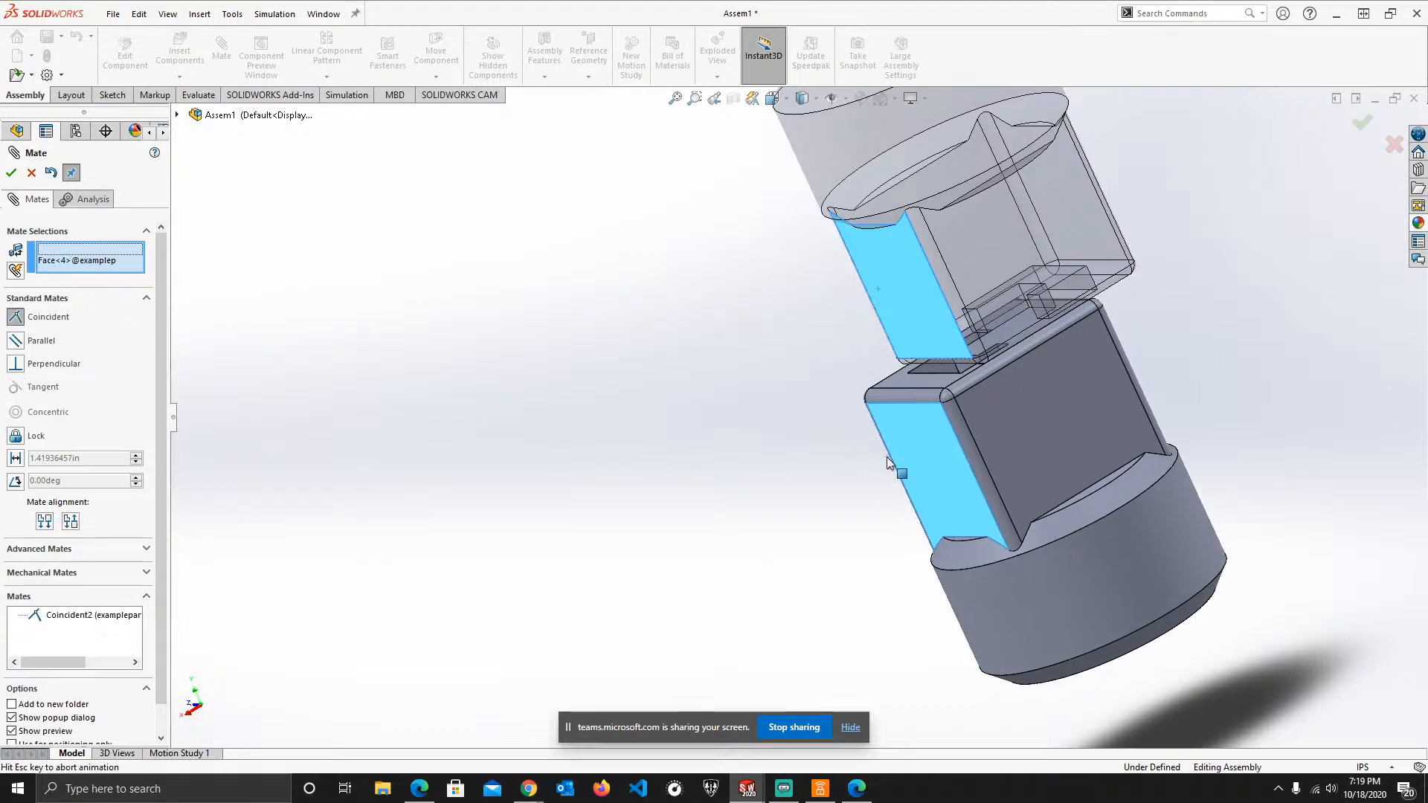
right_click(887, 459)
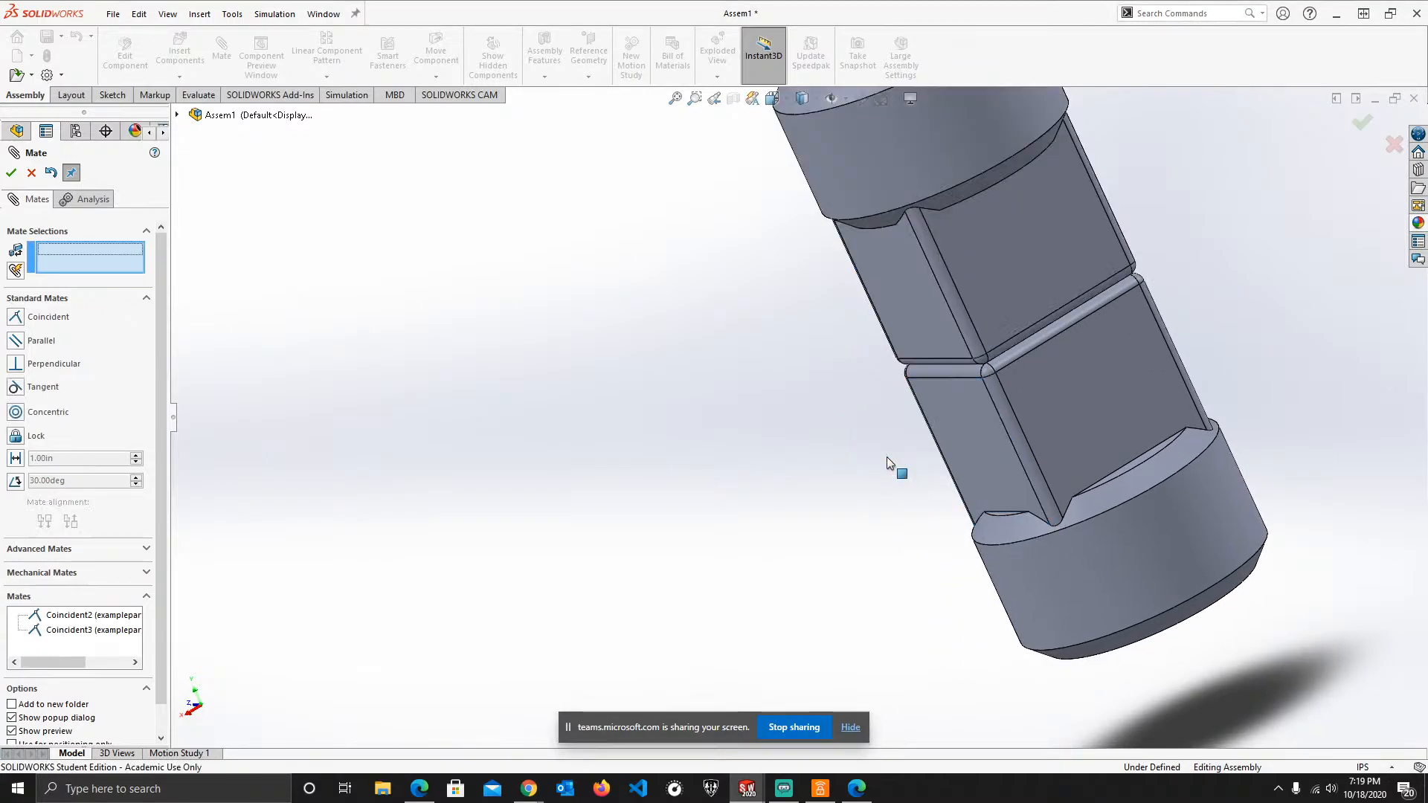
- Add a coincident mate between the adjacent pair of square side faces to align the two stacked instances fully
click(1015, 277)
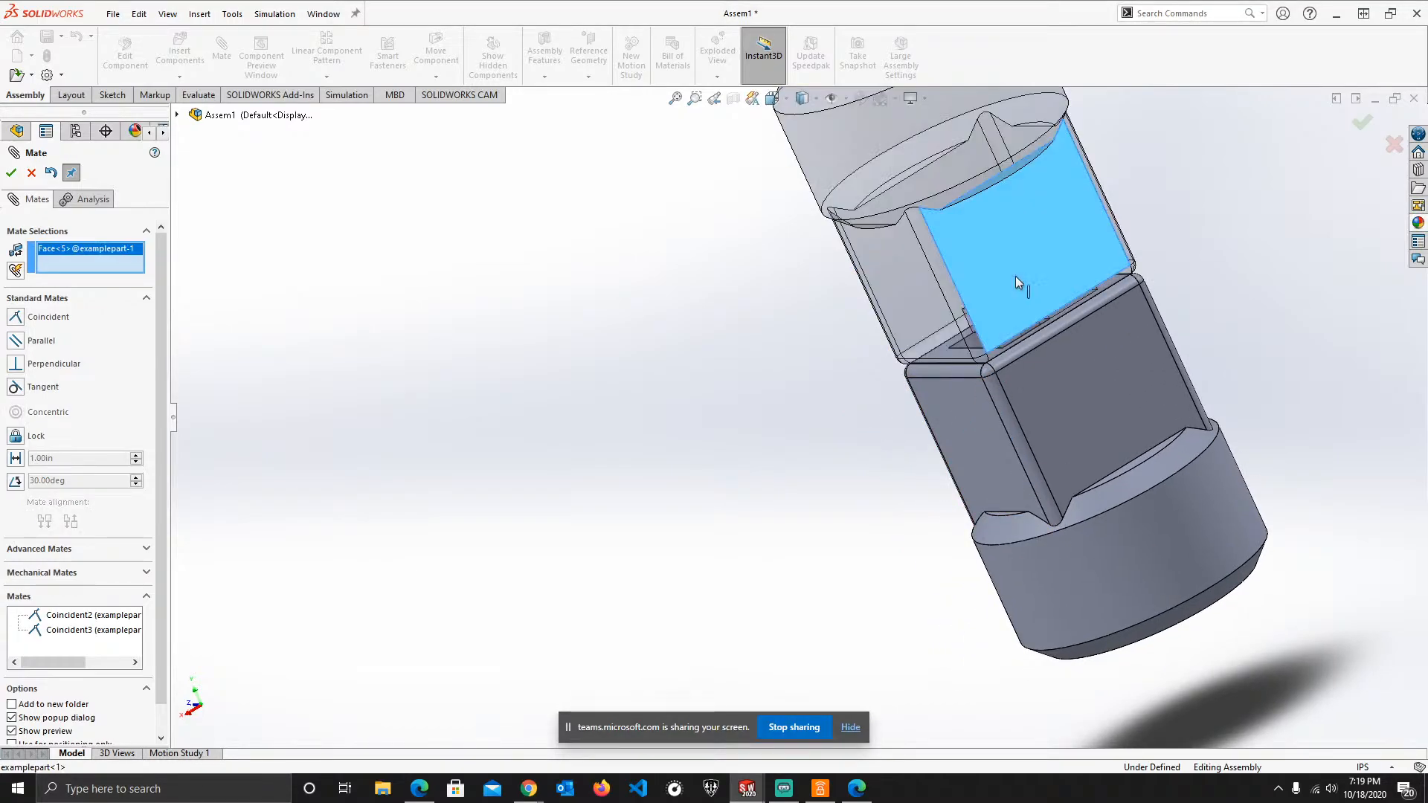
click(1099, 377)
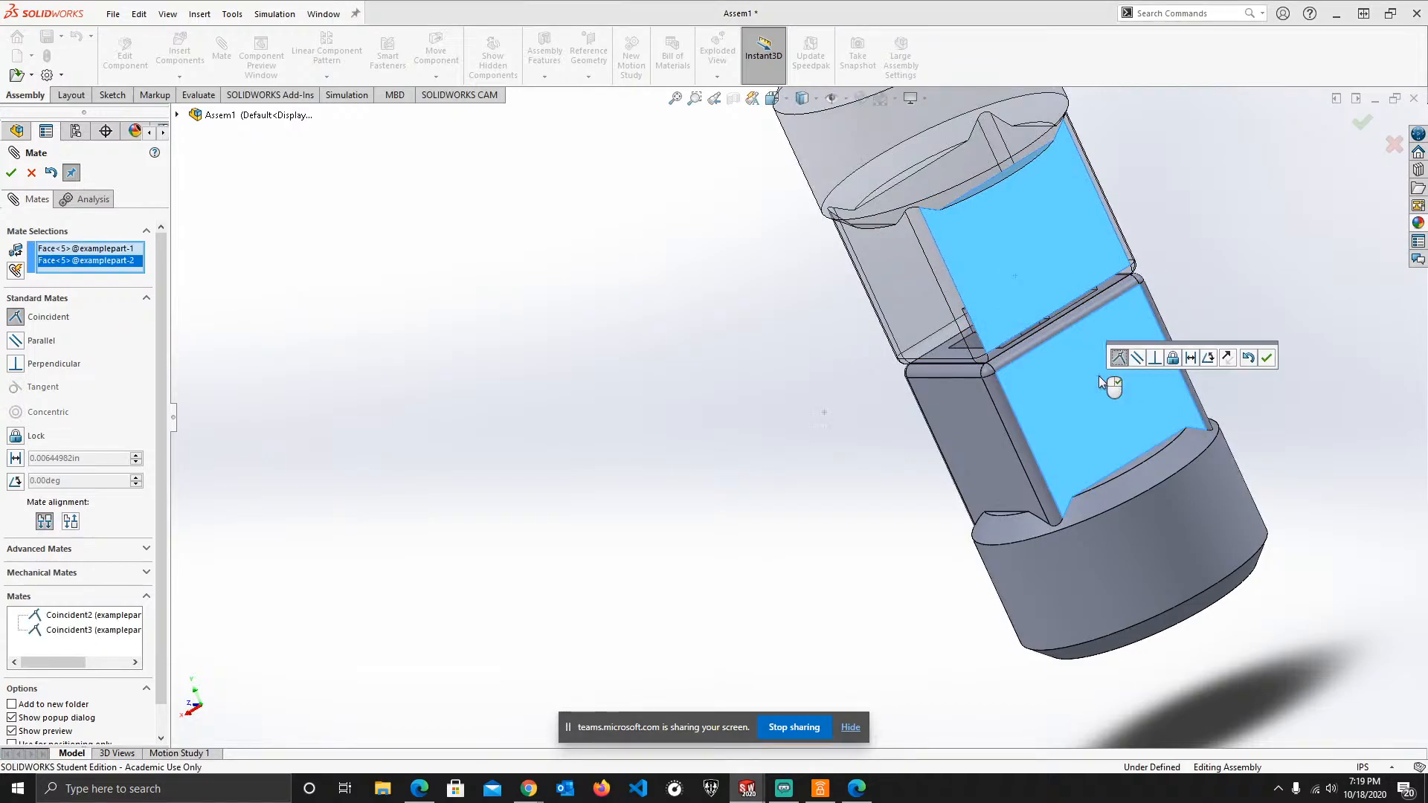
right_click(1104, 380)
- Move the mated pair a short distance to test that both instances travel together
middle_drag(647, 399, 757, 315)
scroll(612, 451, up, 3)
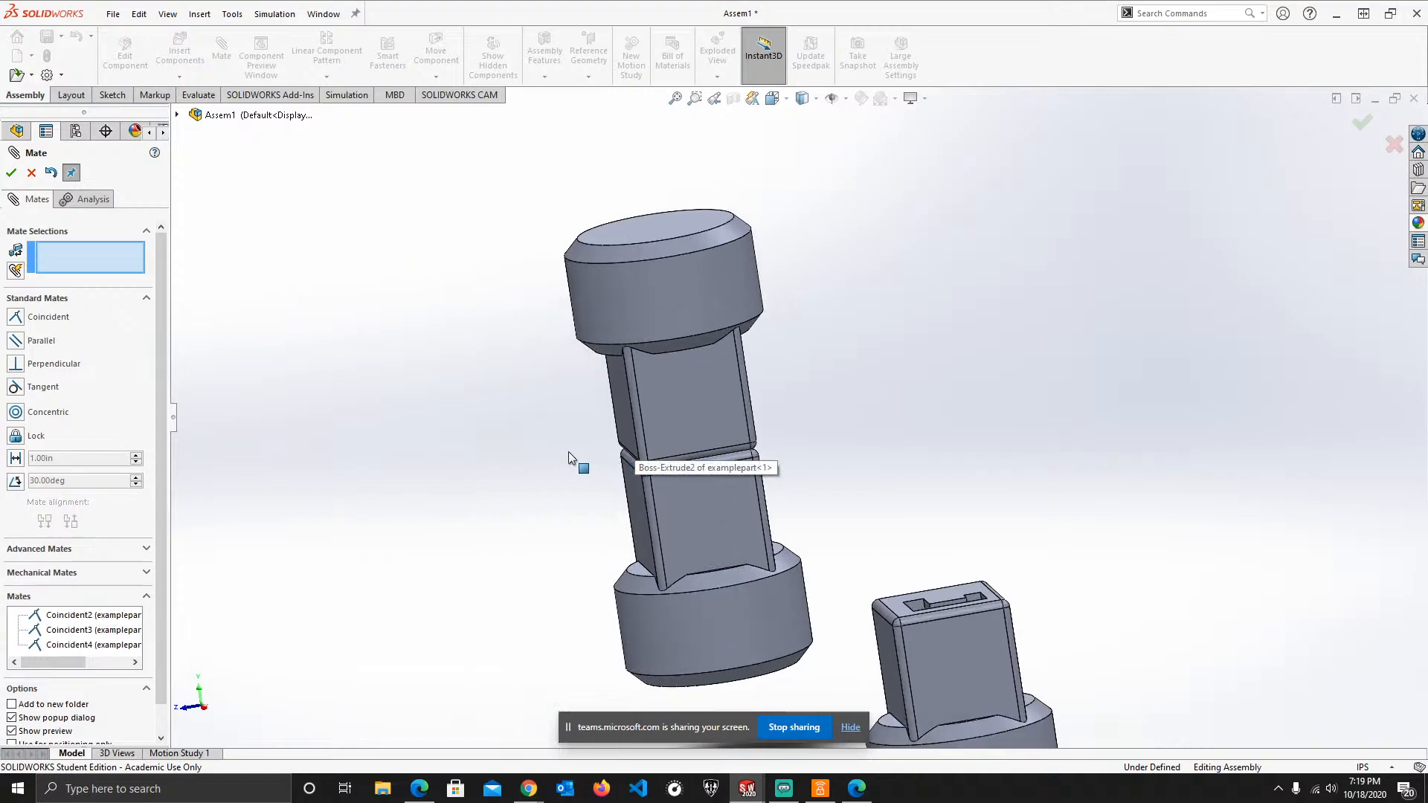
middle_drag(577, 461, 657, 548)
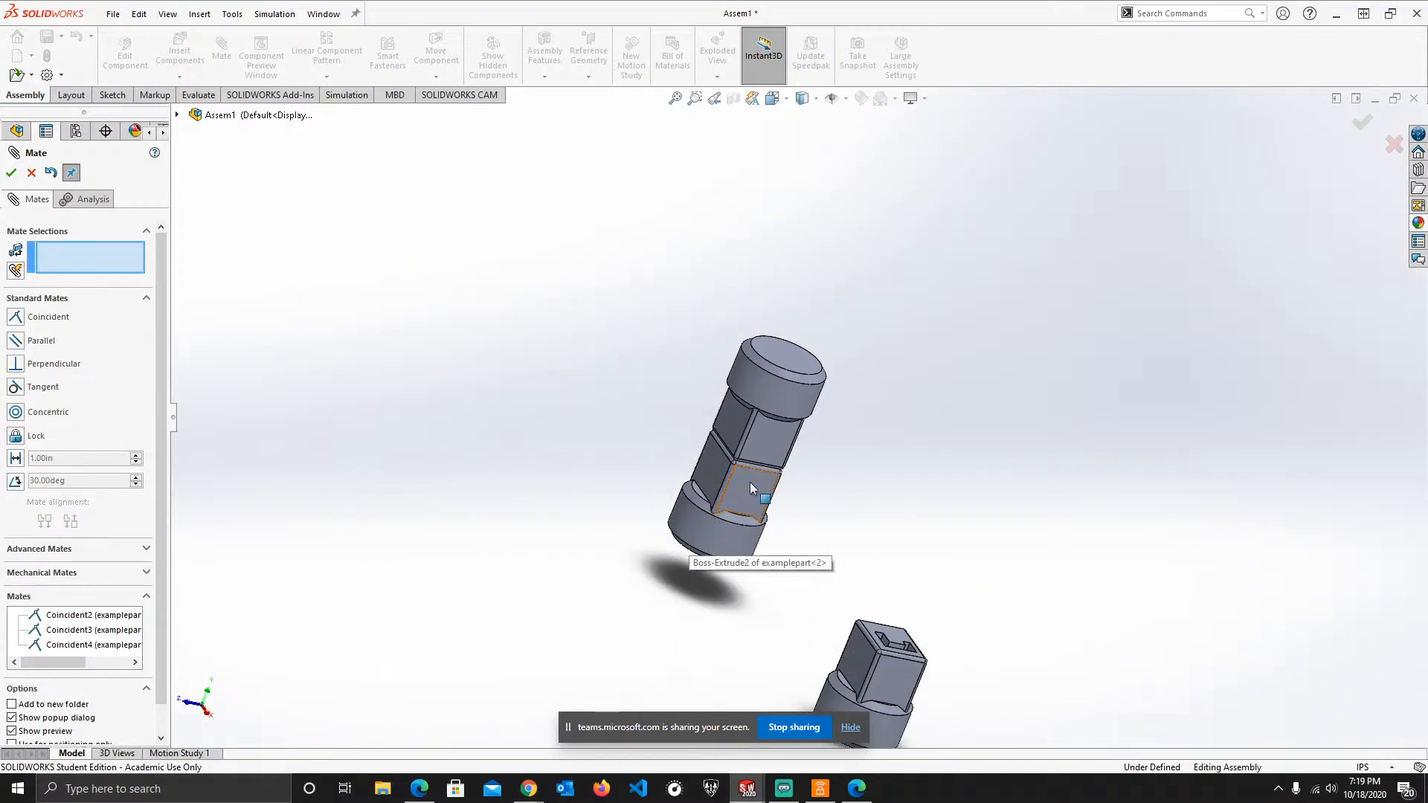
mouse_move(751, 483)
mouse_down()
mouse_move(375, 467)
mouse_move(731, 482)
mouse_move(557, 586)
mouse_move(669, 567)
mouse_move(773, 475)
mouse_up()
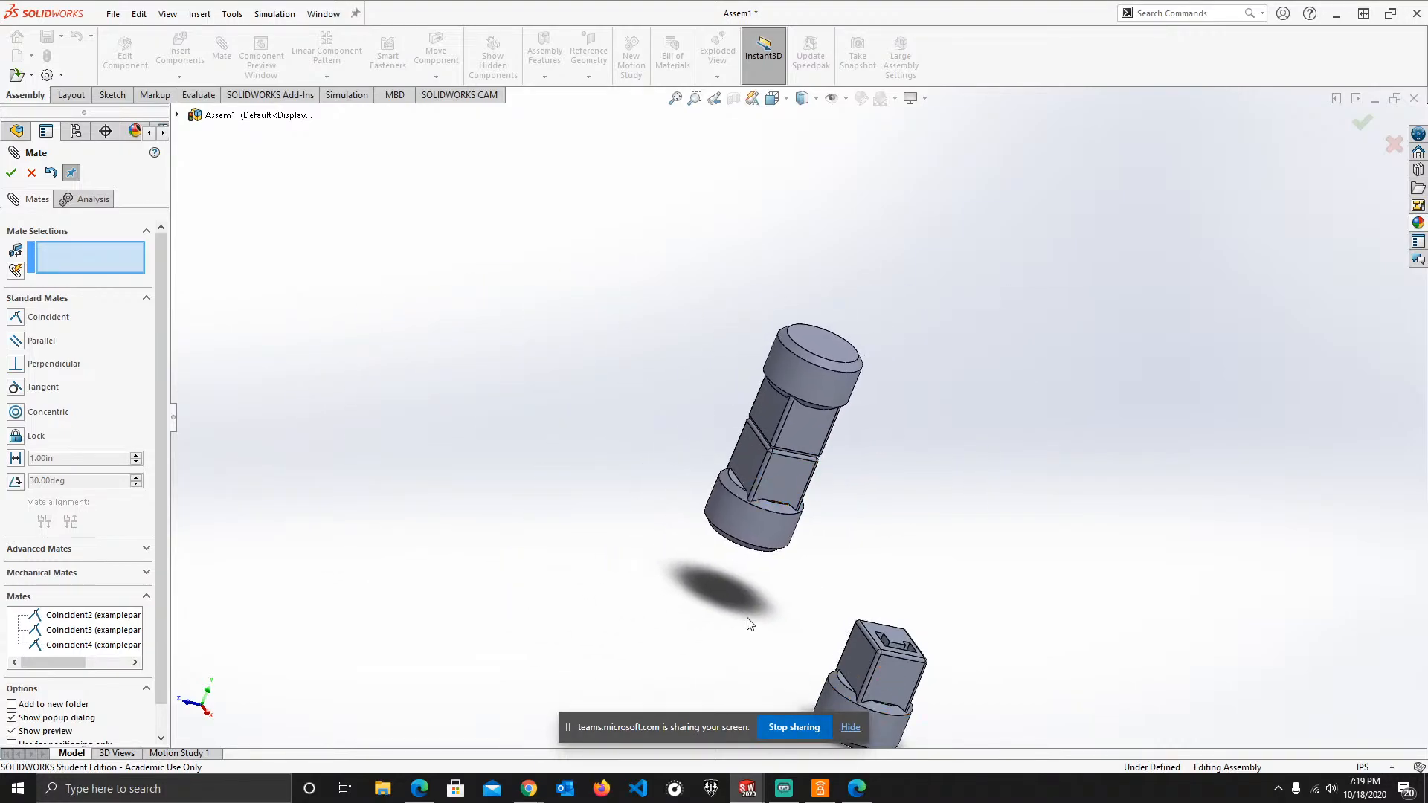
- Finish mating, turn the unmated third instance about a quarter turn onto its side with Move with Triad, and place it beside the stacked pair
middle_drag(654, 583, 908, 567)
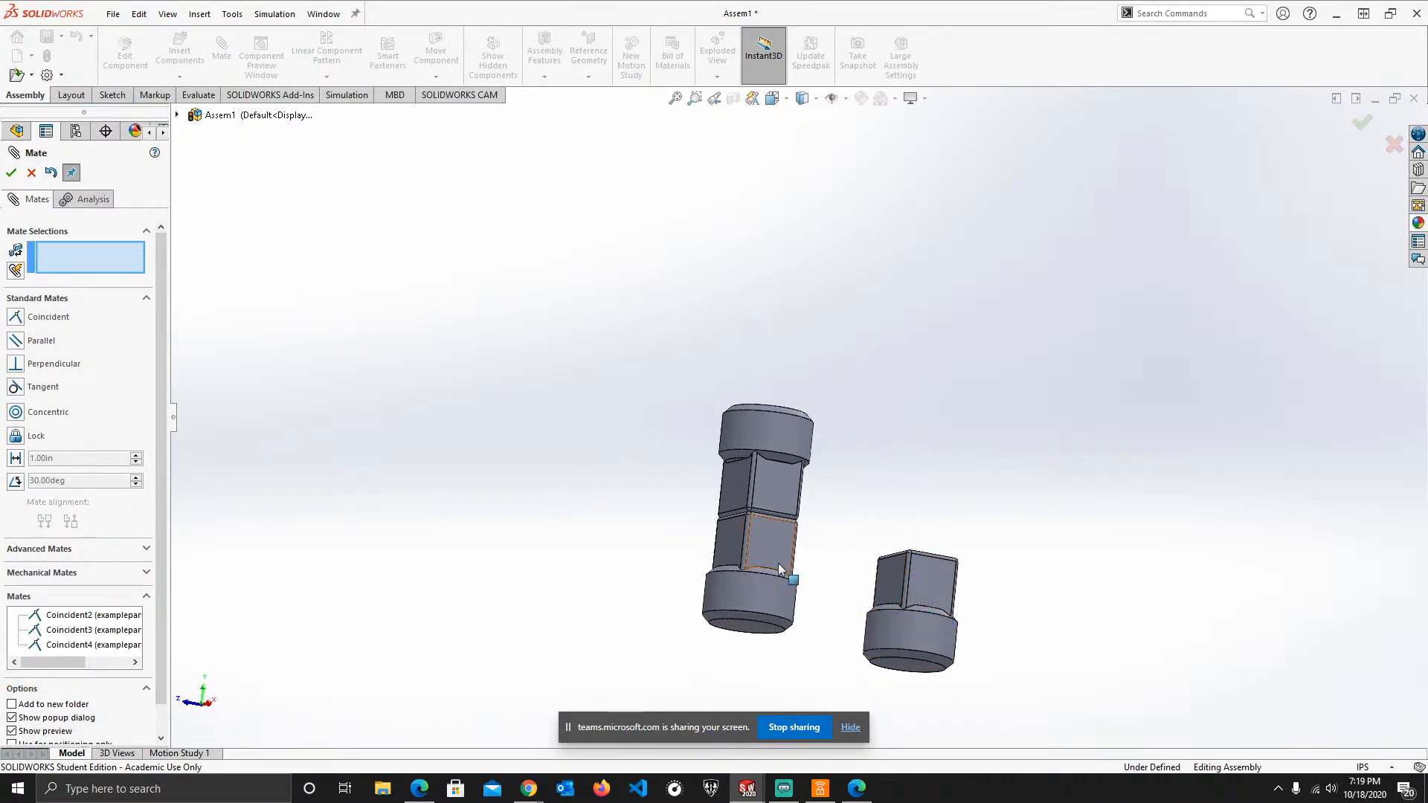
right_click(935, 588)
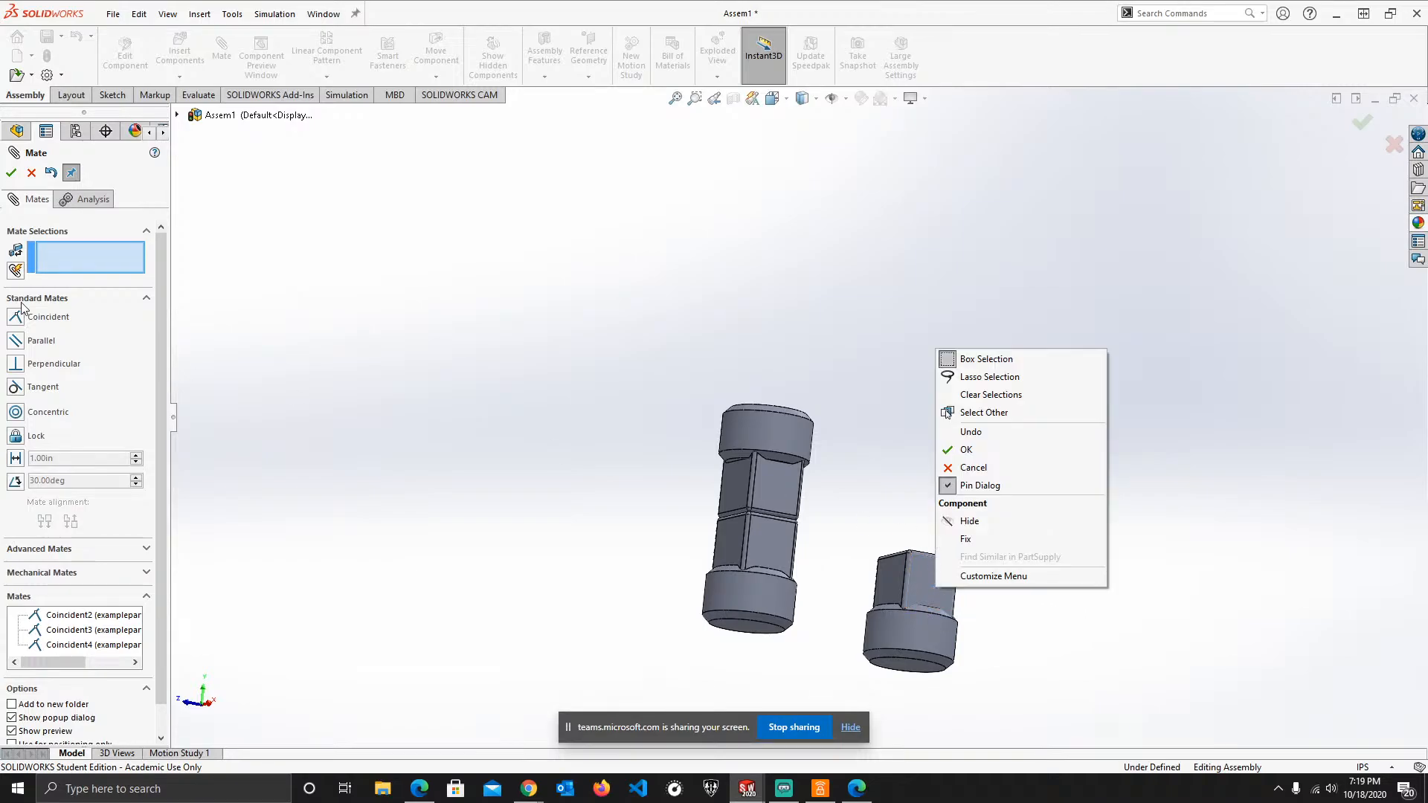
click(426, 239)
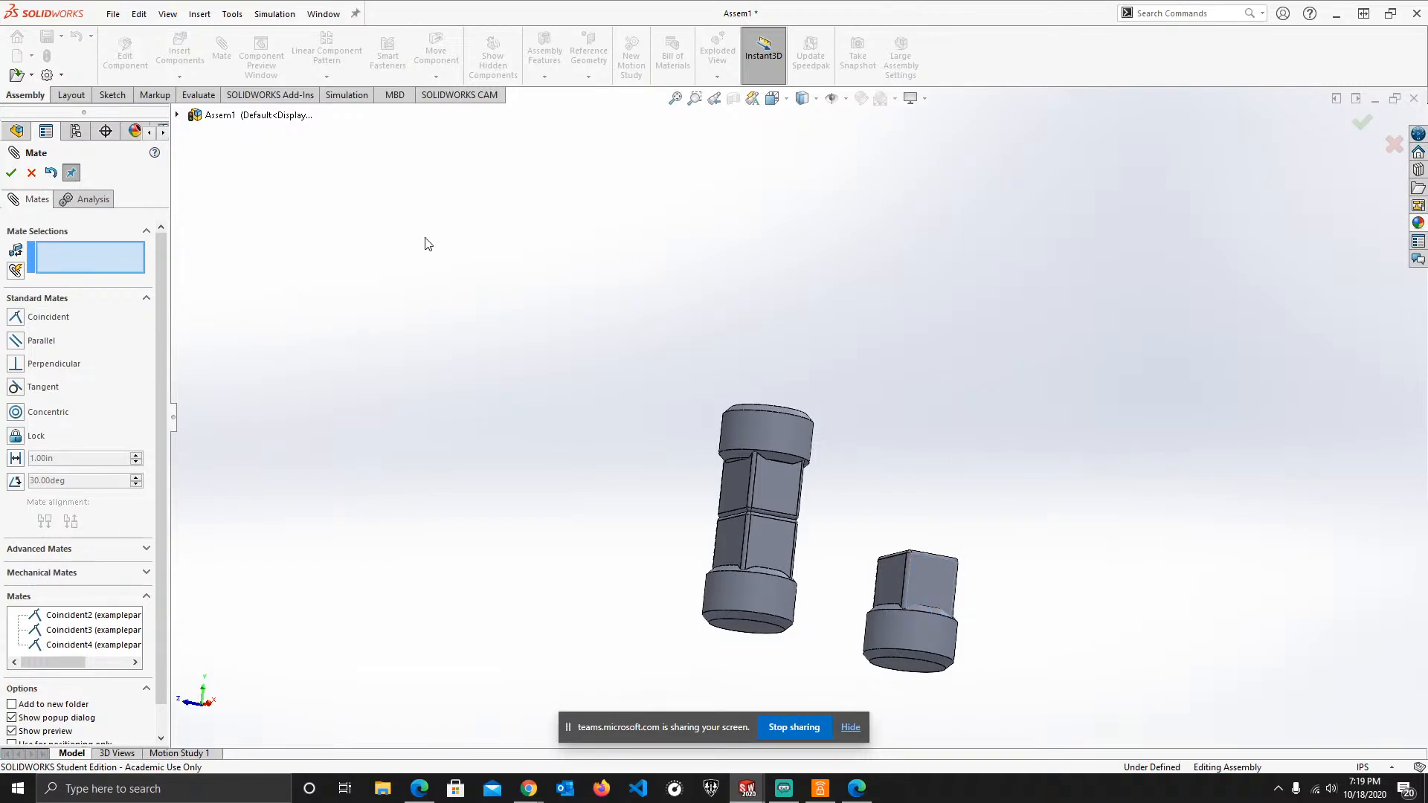
click(11, 173)
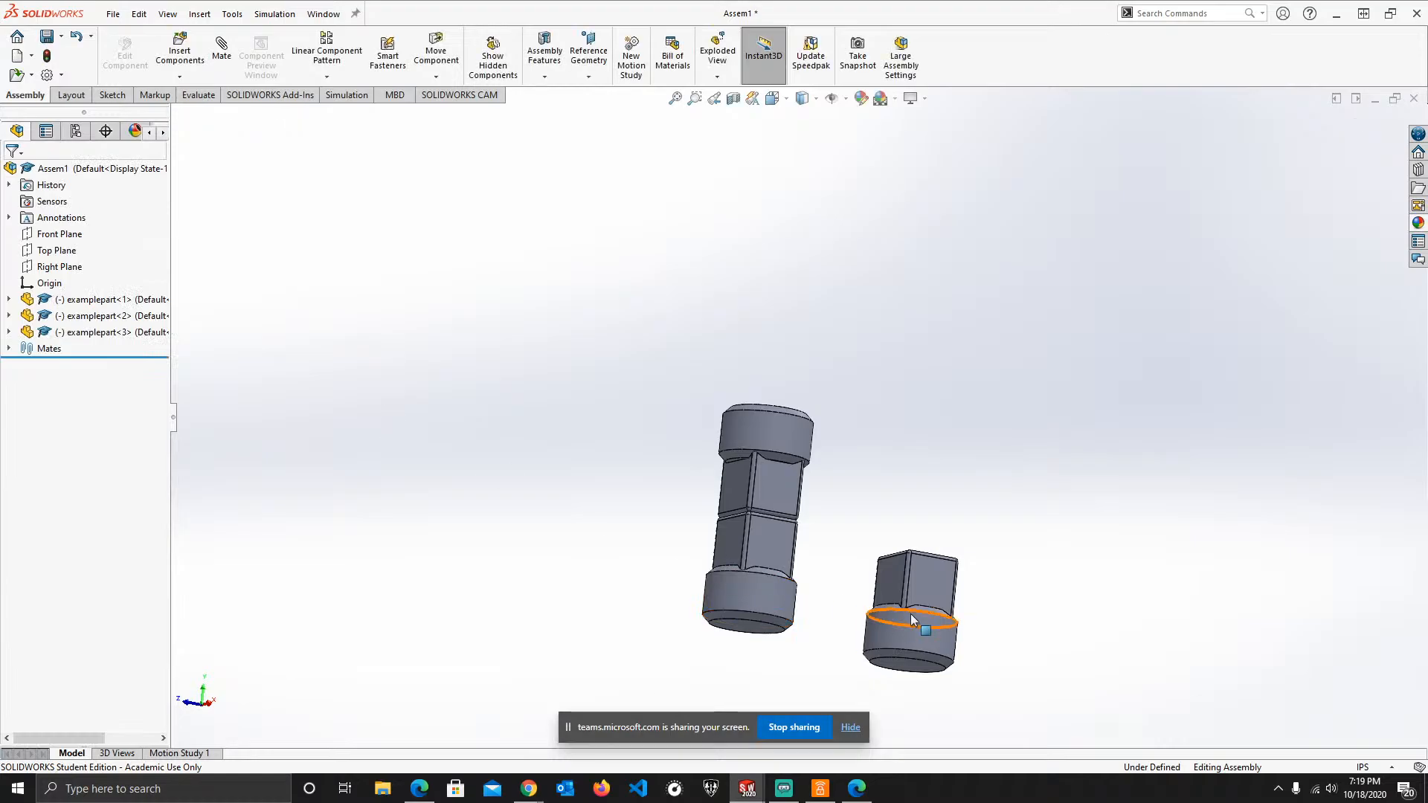
click(919, 573)
right_click(919, 573)
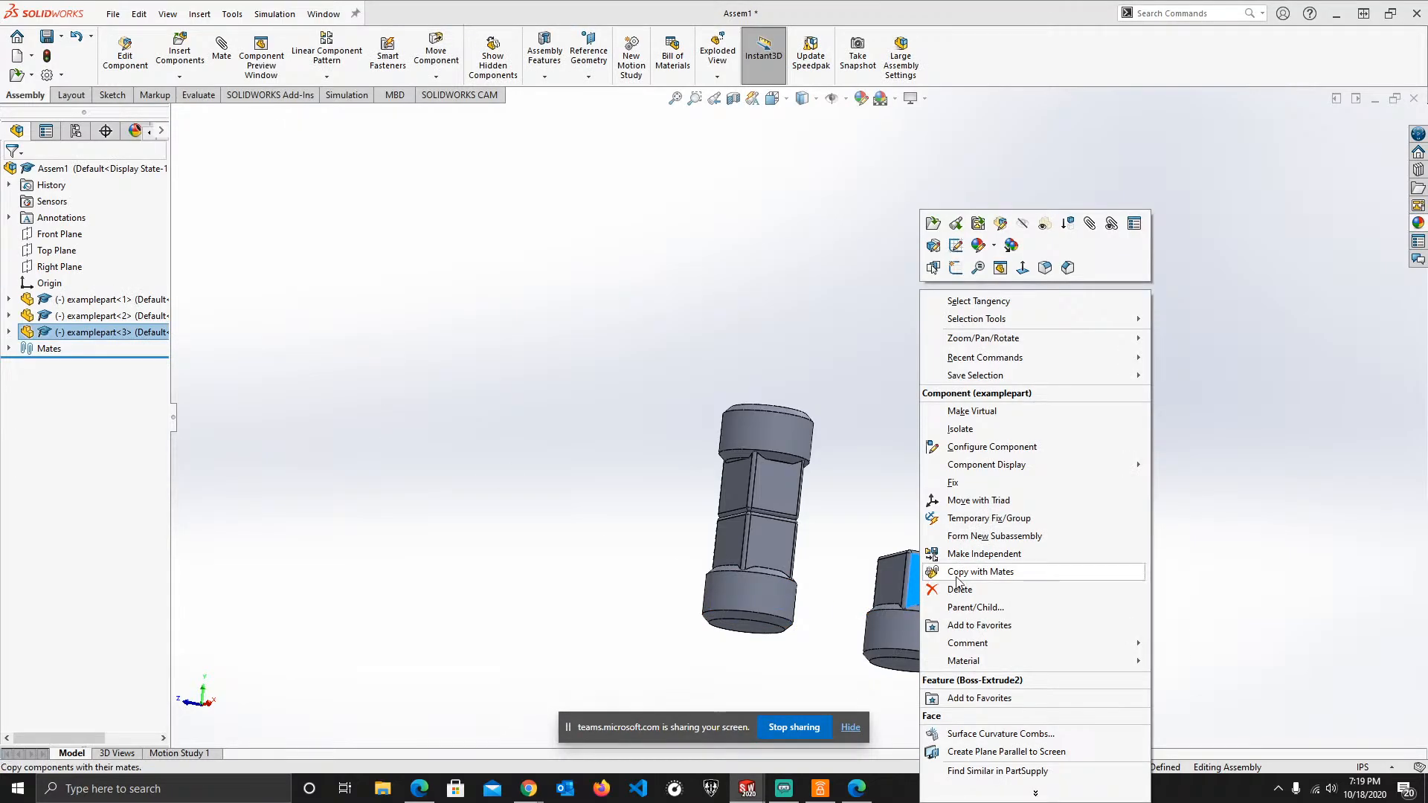
click(999, 506)
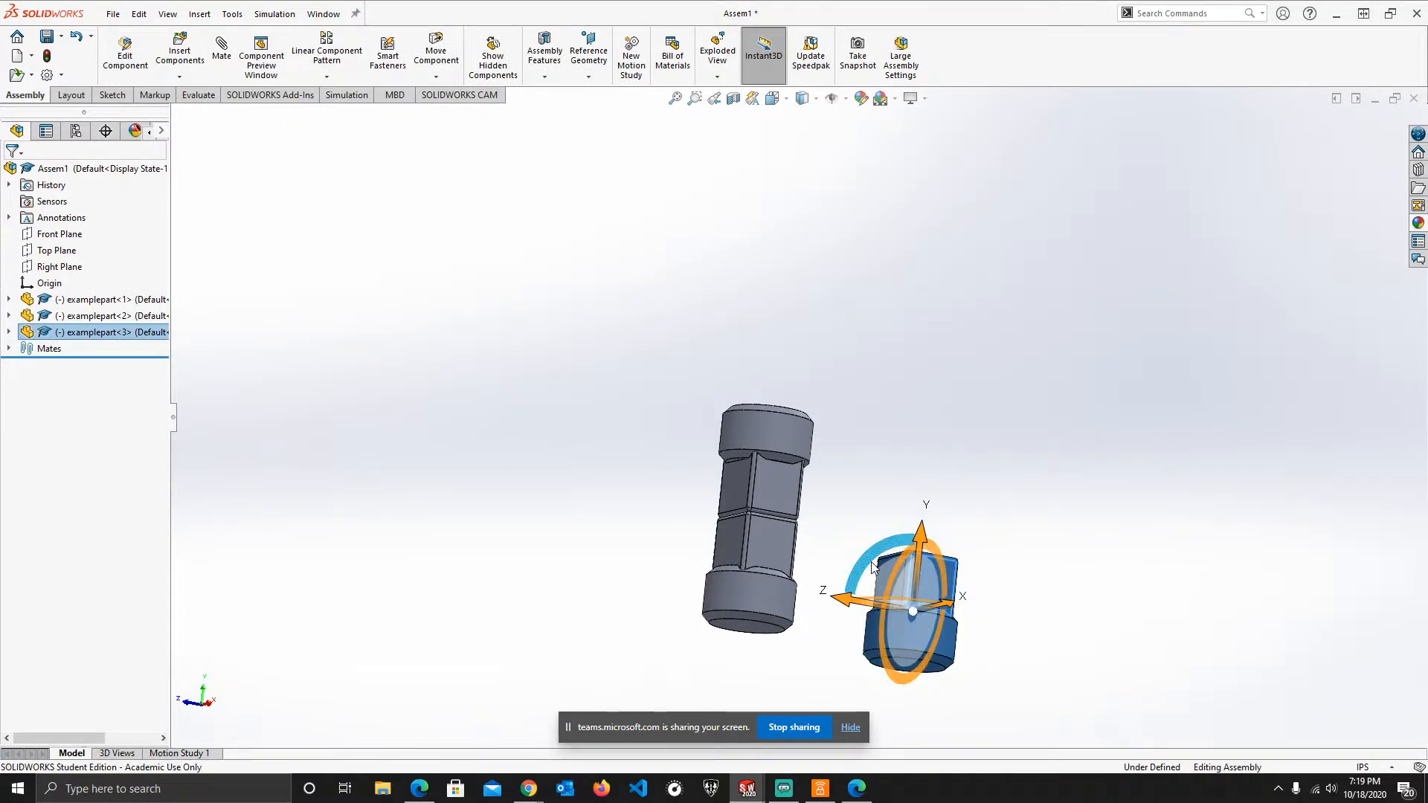
drag(871, 561, 983, 543)
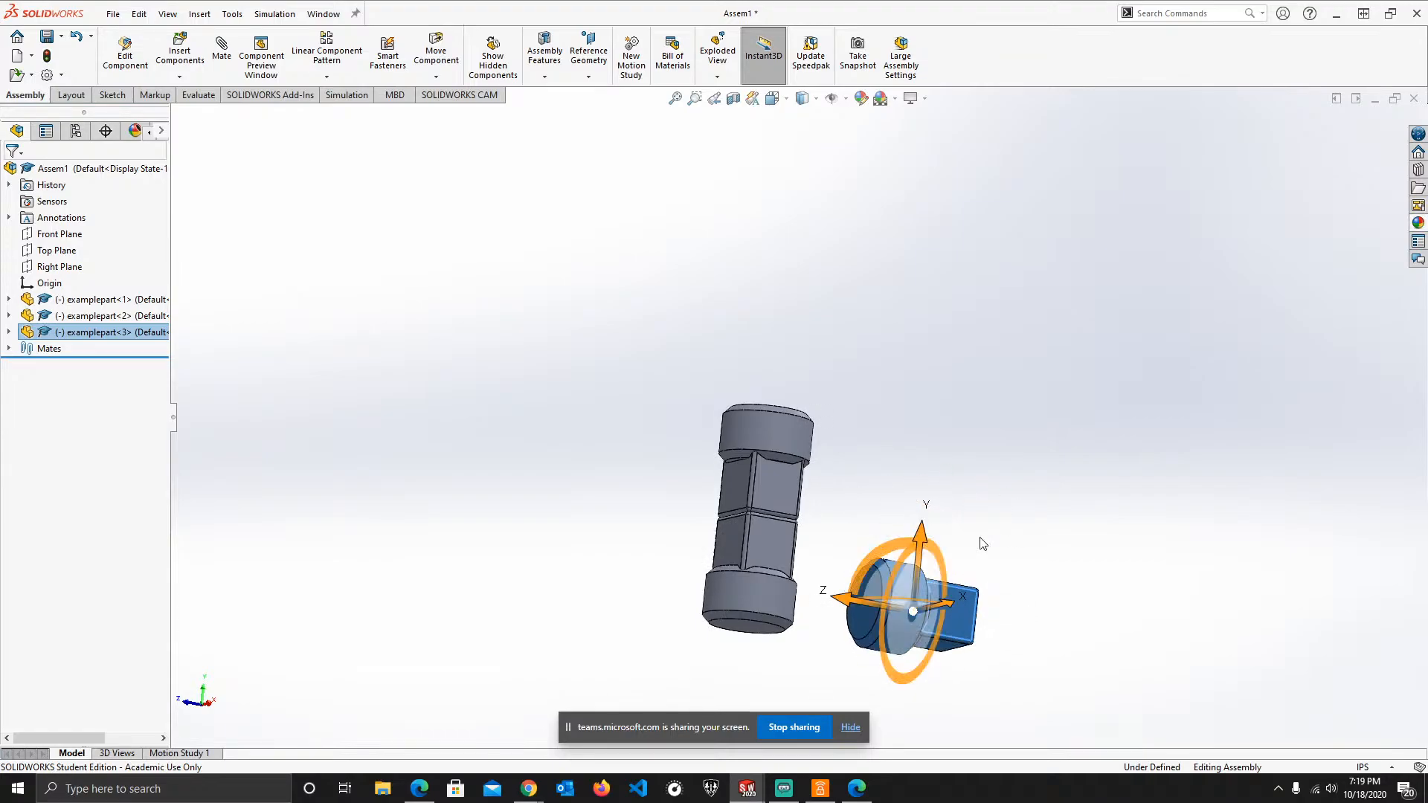
click(1051, 547)
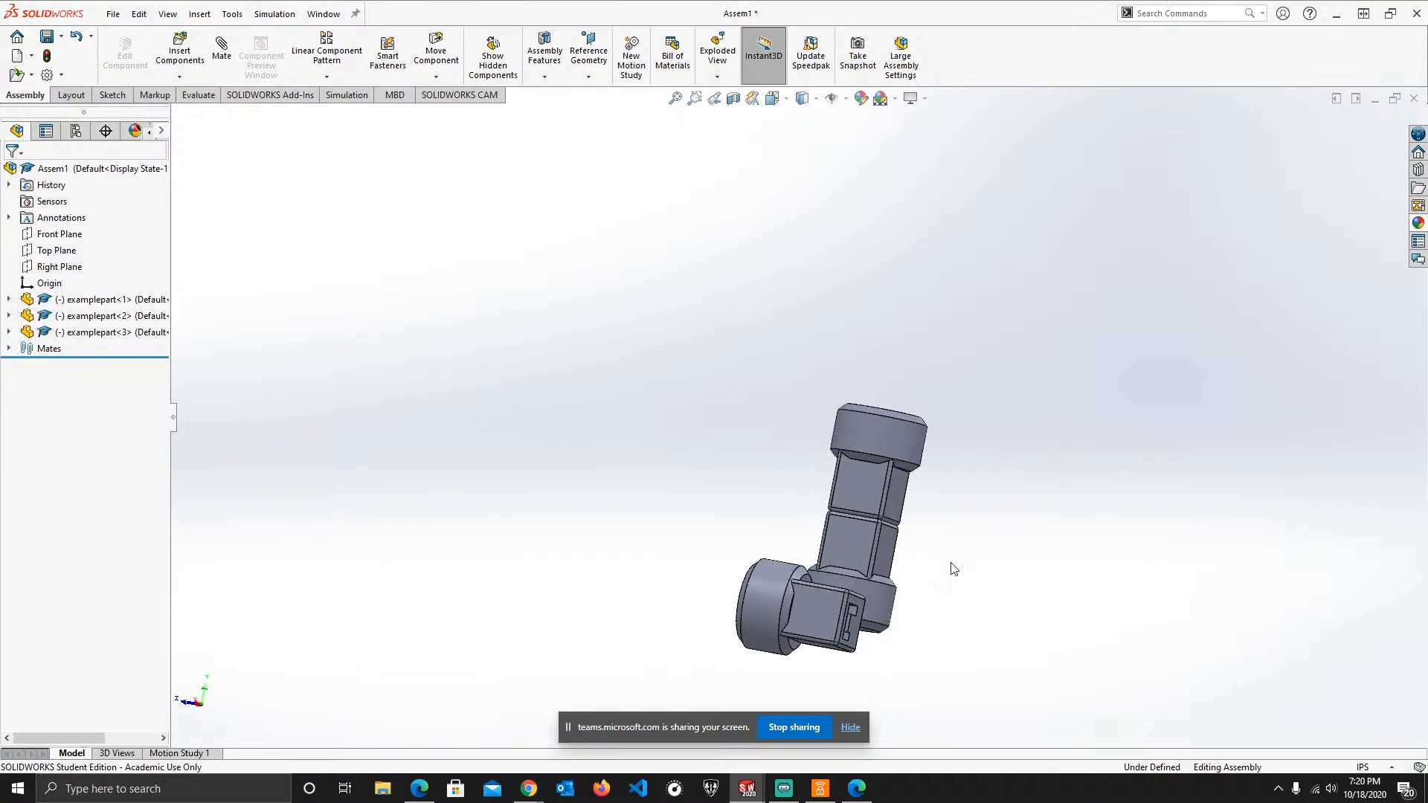
drag(809, 612, 793, 484)
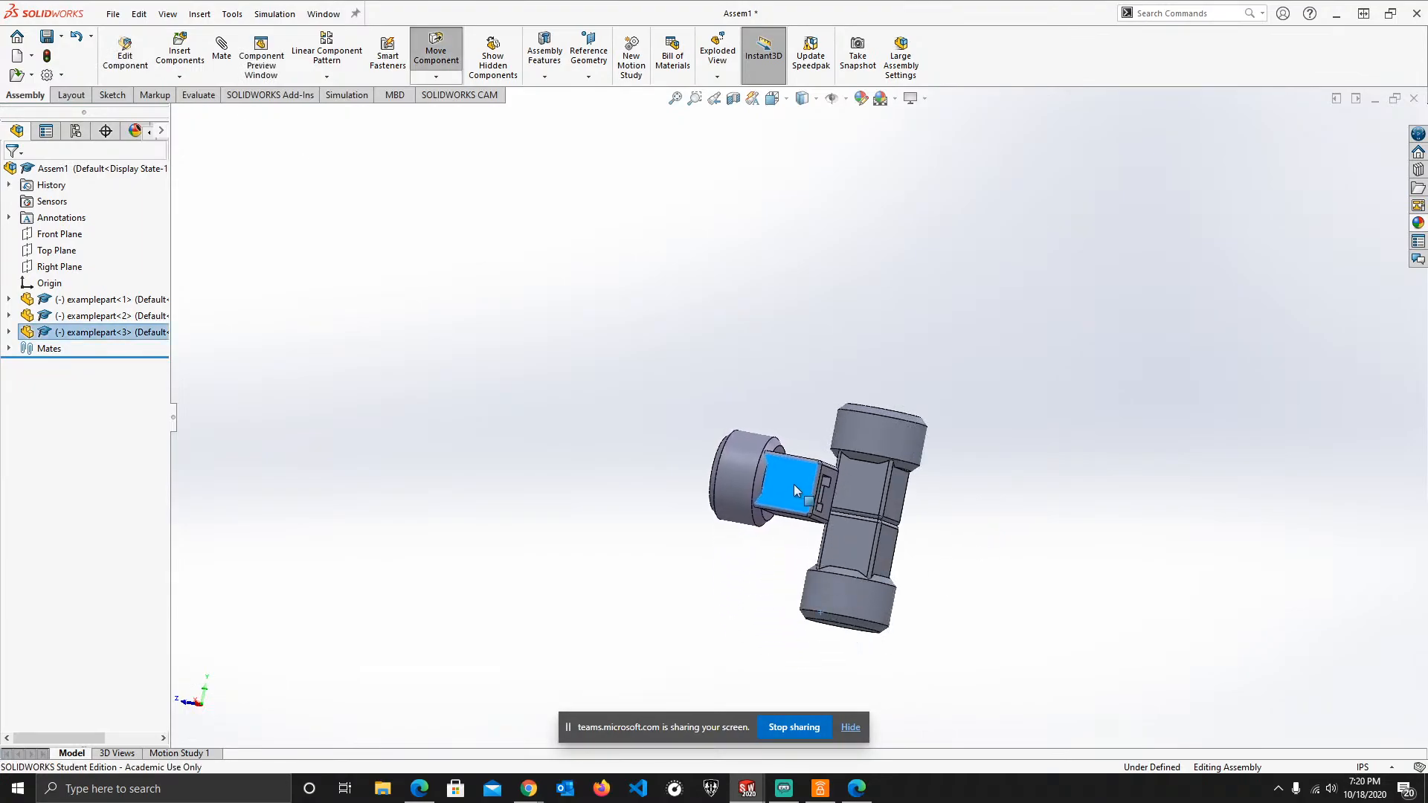
middle_drag(889, 557, 697, 569)
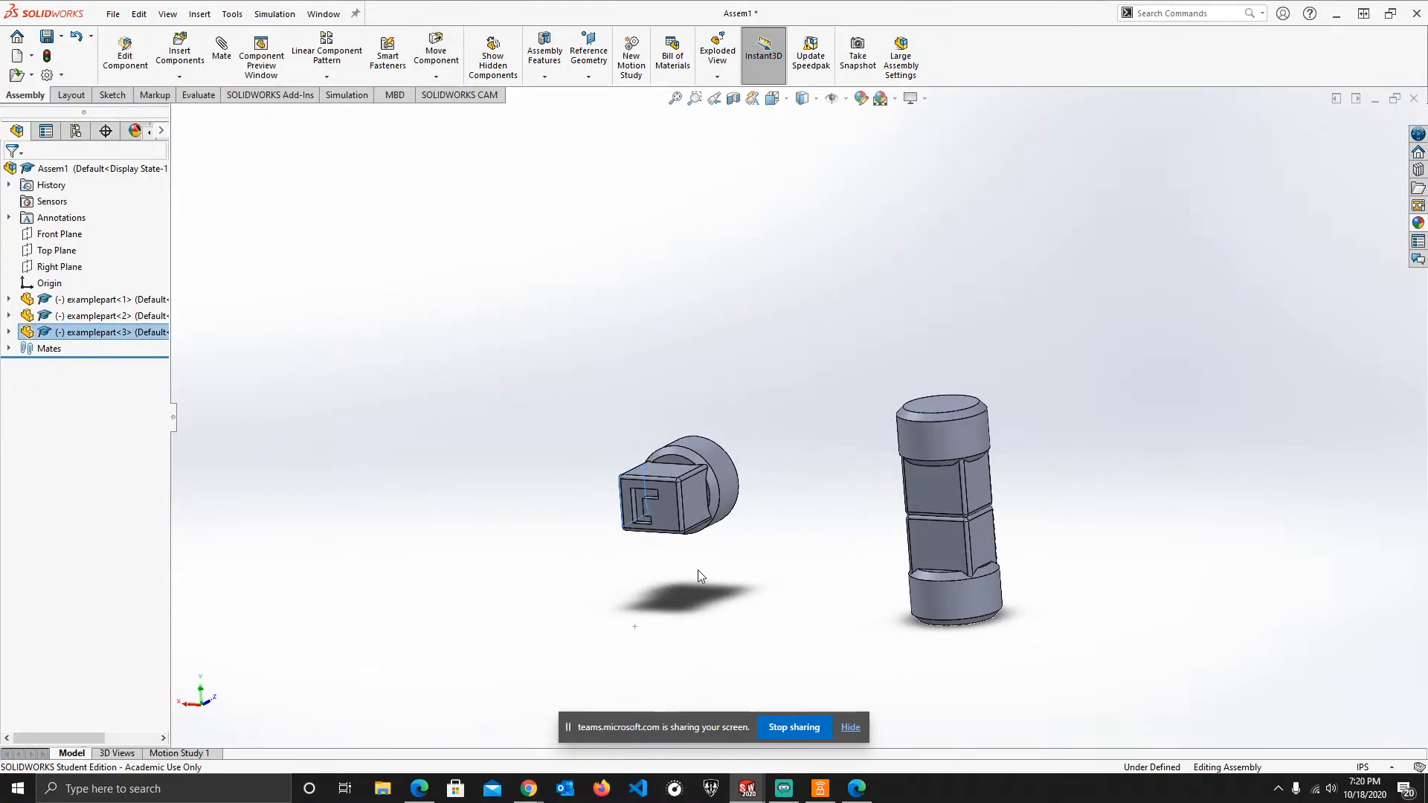
- Add a coincident mate between a side face of the sideways instance's square section and a side face of the lower stacked instance's square section
click(221, 51)
click(707, 462)
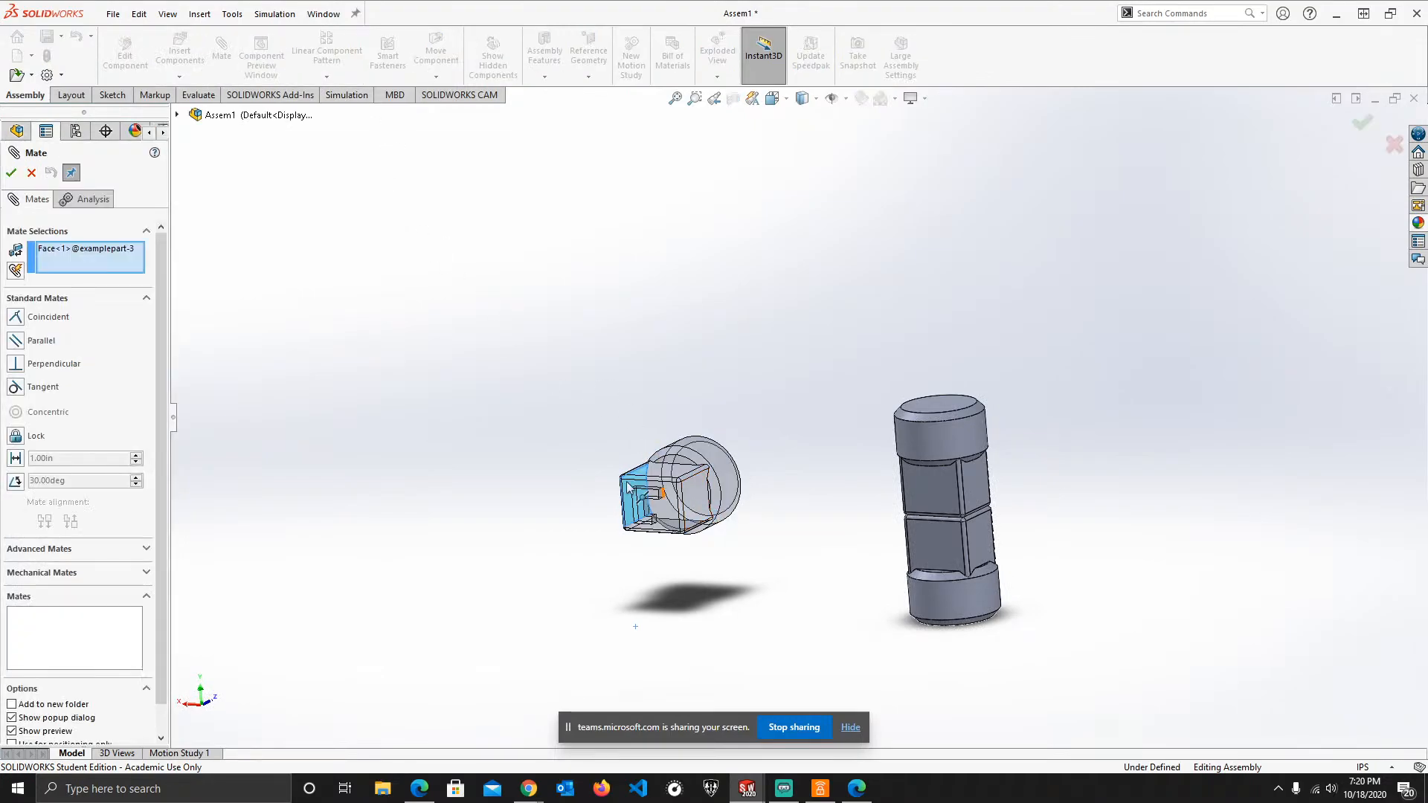
right_click(78, 261)
click(111, 271)
scroll(680, 485, down, 3)
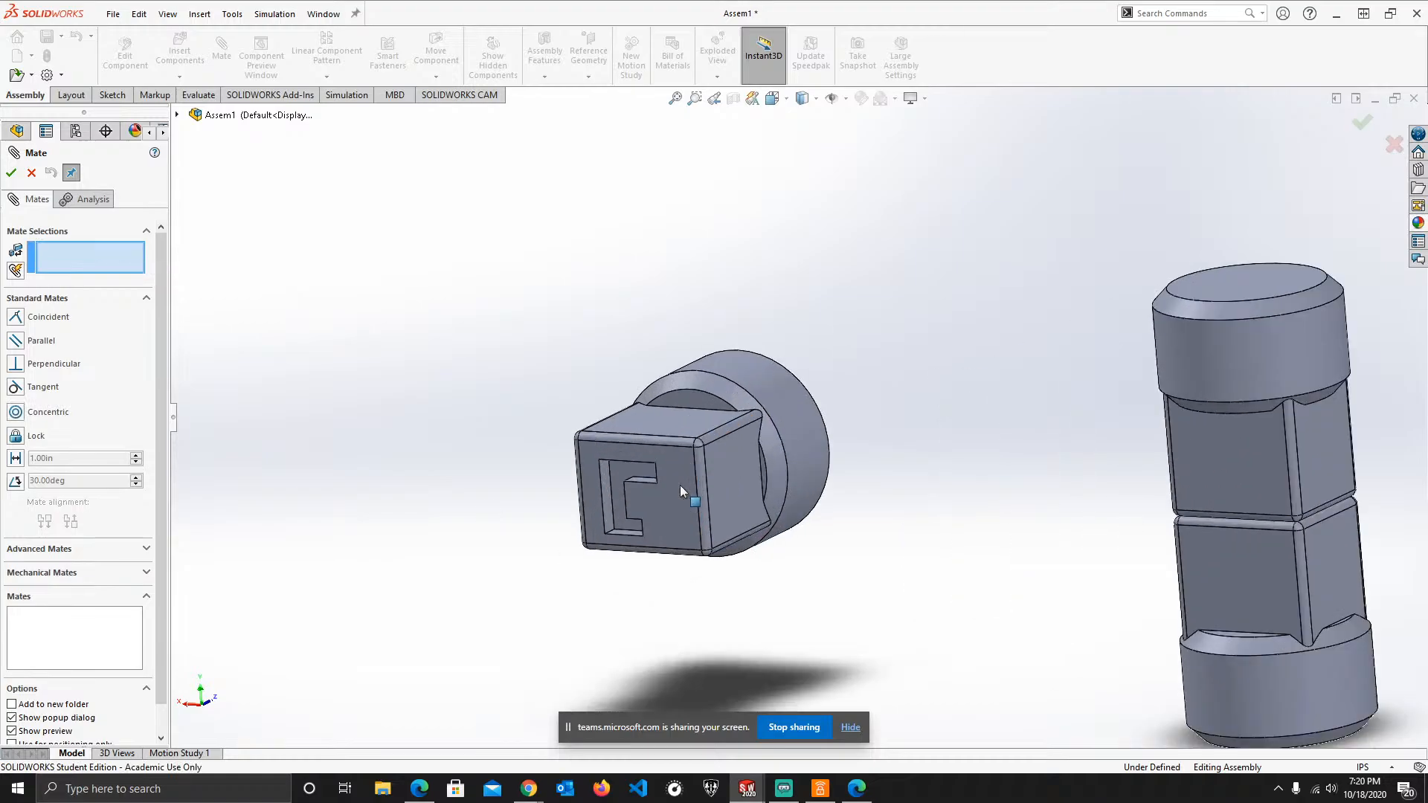
click(729, 491)
middle_drag(924, 503, 1095, 530)
click(1100, 537)
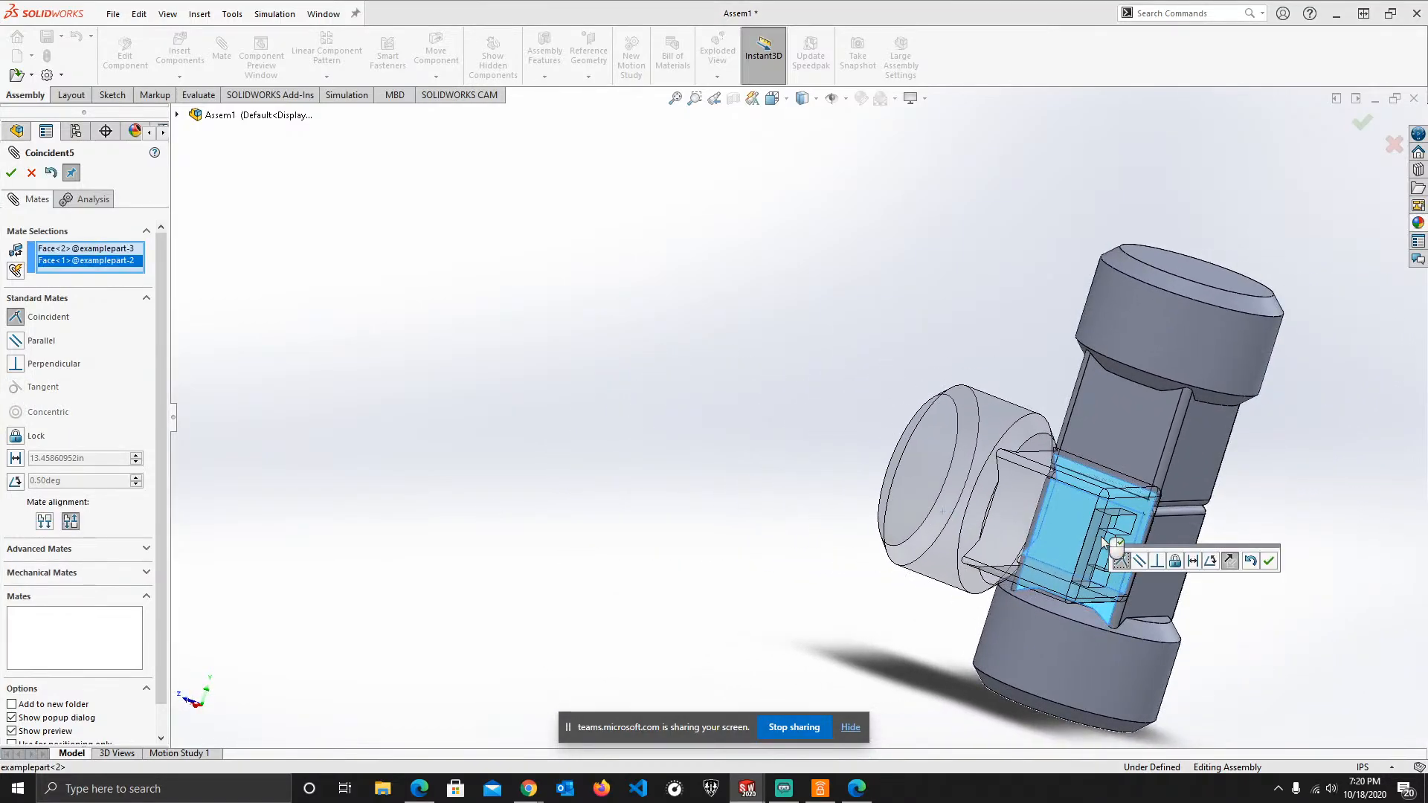
click(1268, 562)
- Make the sideways instance's slotted end face coincident with the adjacent square side face of the lower stacked instance
middle_drag(1191, 604, 1101, 563)
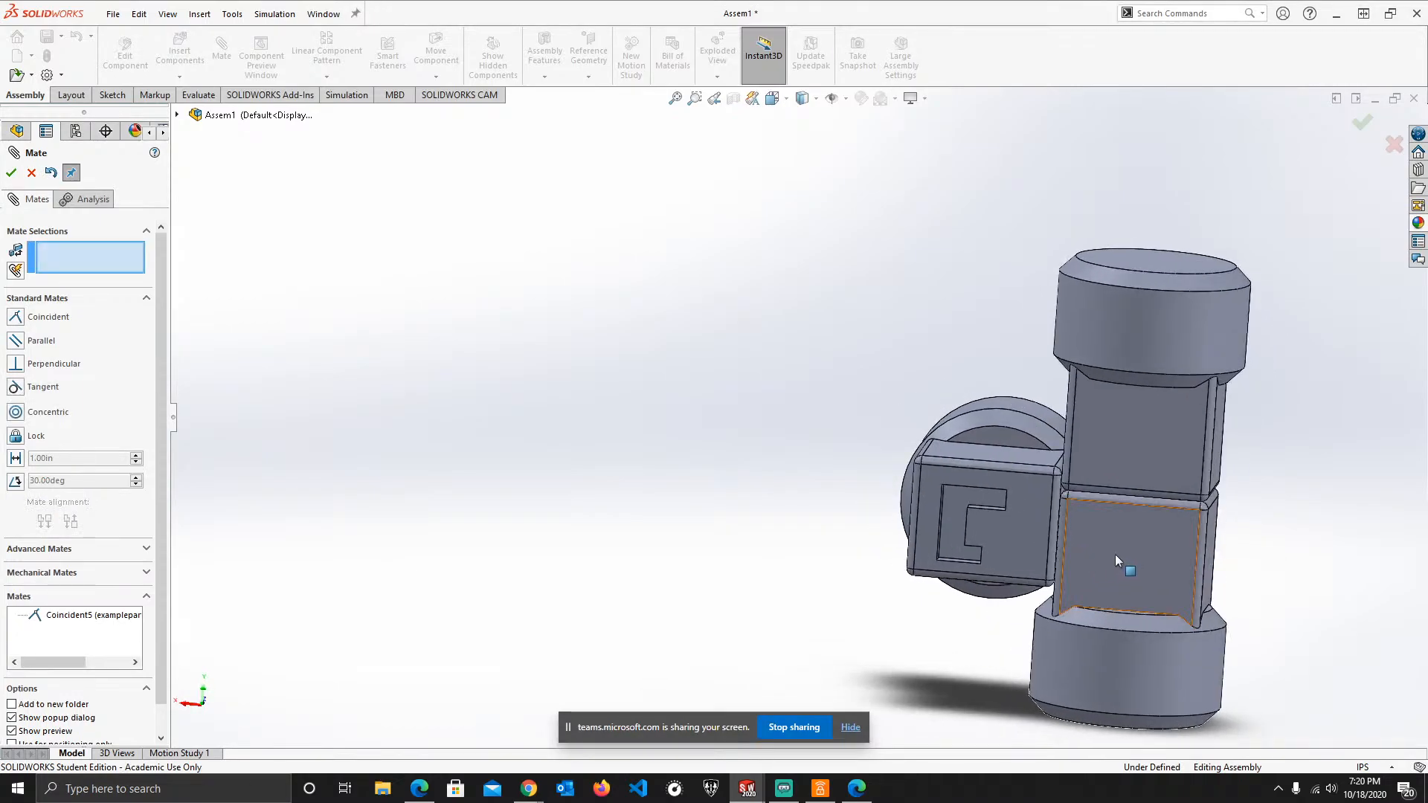
click(1115, 556)
click(1017, 528)
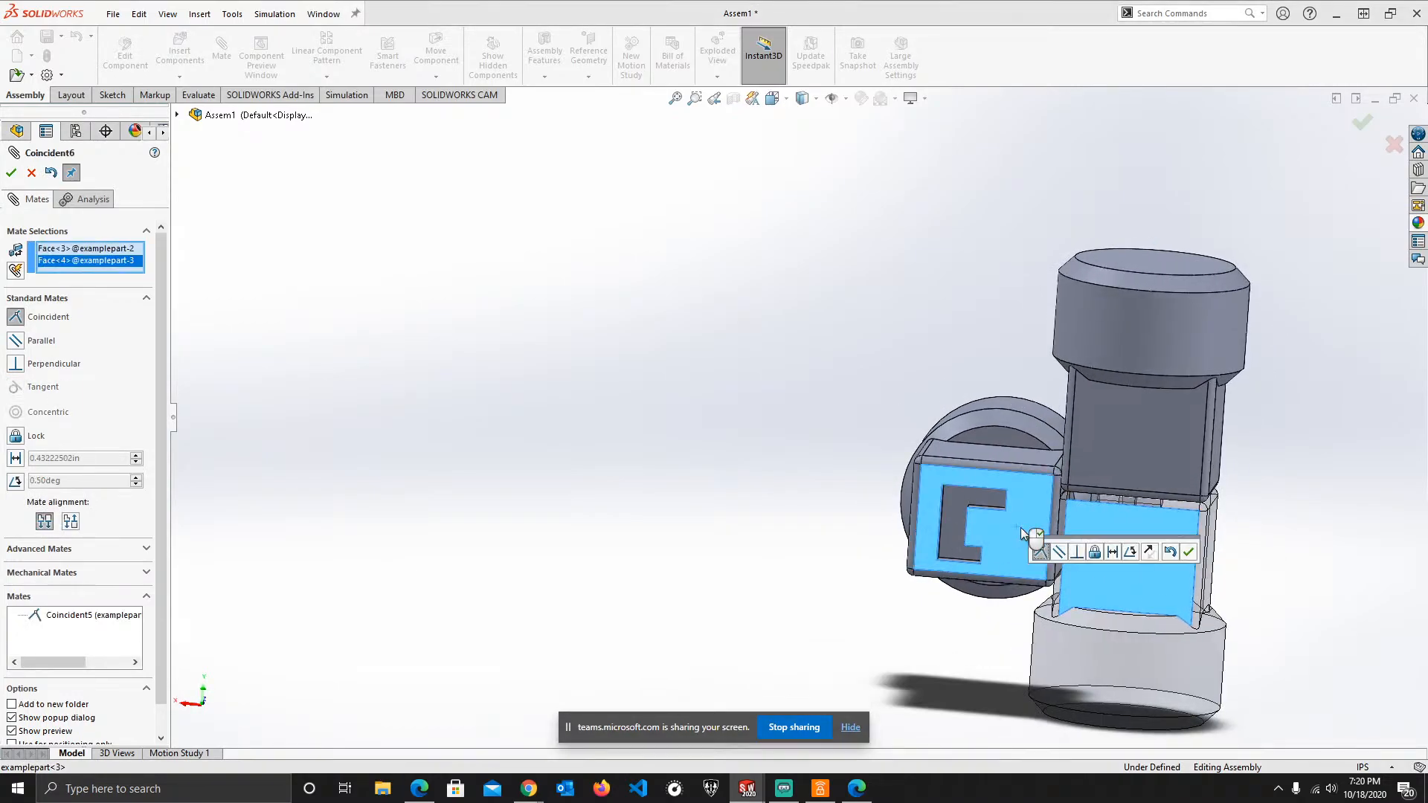
key(Return)
- Choose the upper square side face of the sideways instance for mating and hide the upside-down instance covering the lower one's slotted end
middle_drag(818, 498, 868, 547)
scroll(1160, 516, down, 5)
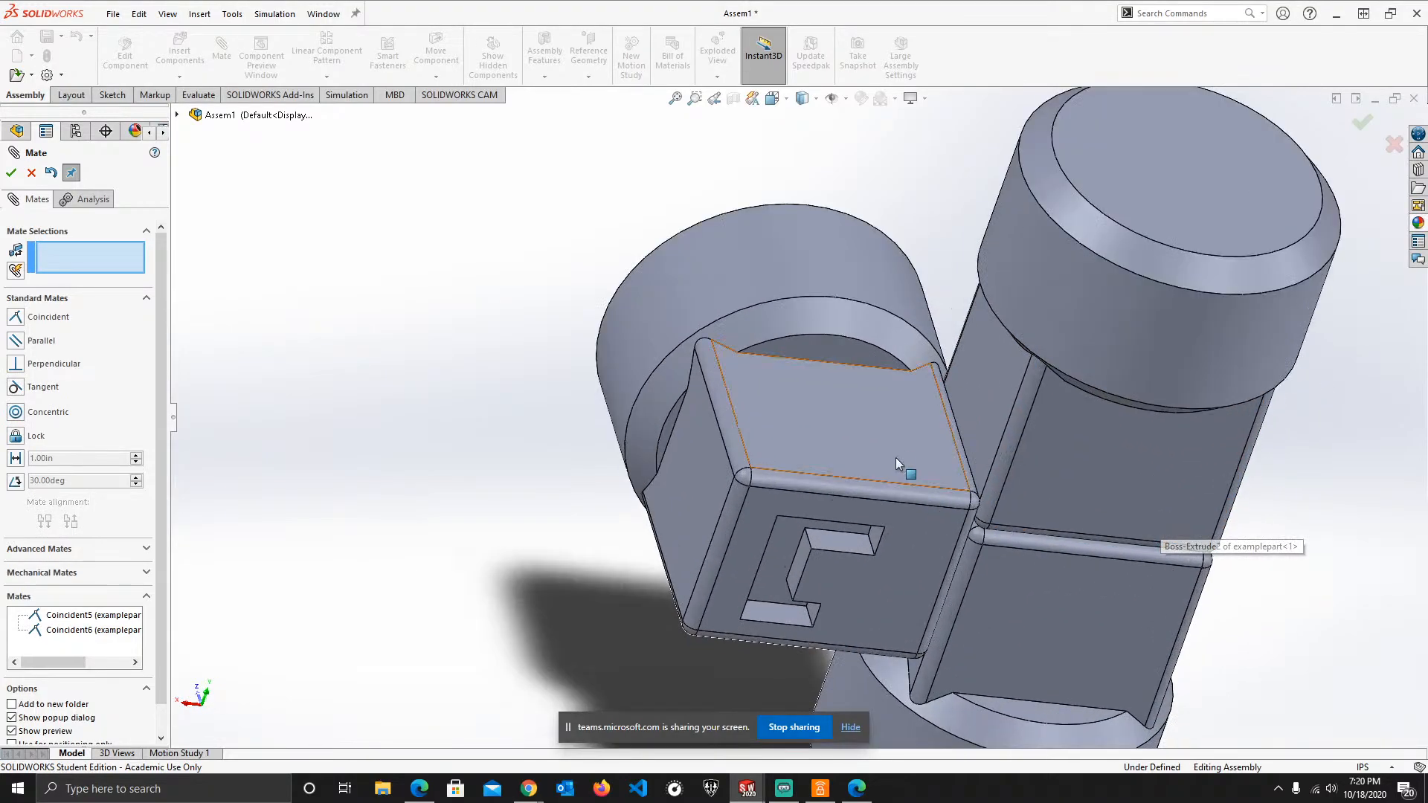
click(895, 441)
scroll(1041, 538, down, 5)
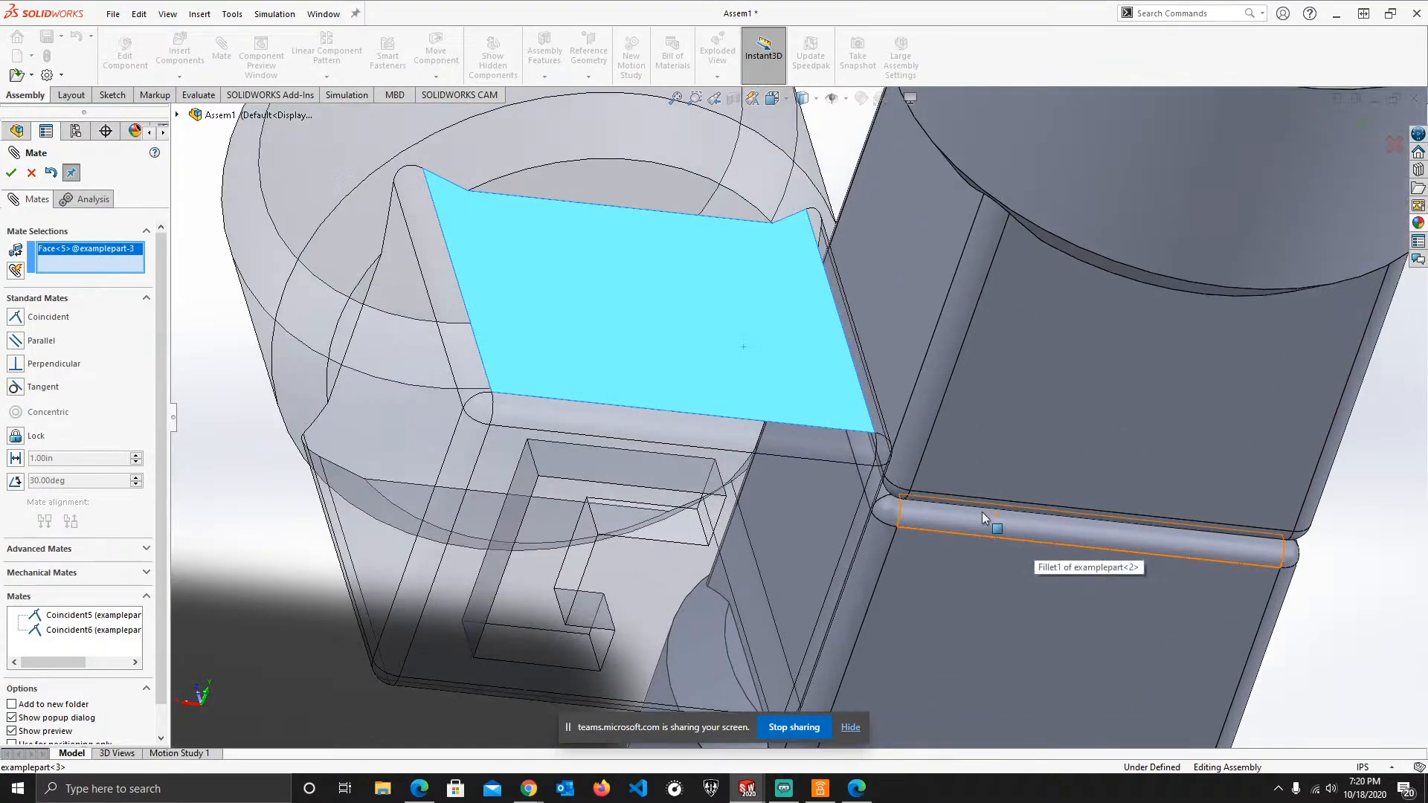
scroll(931, 504, down, 4)
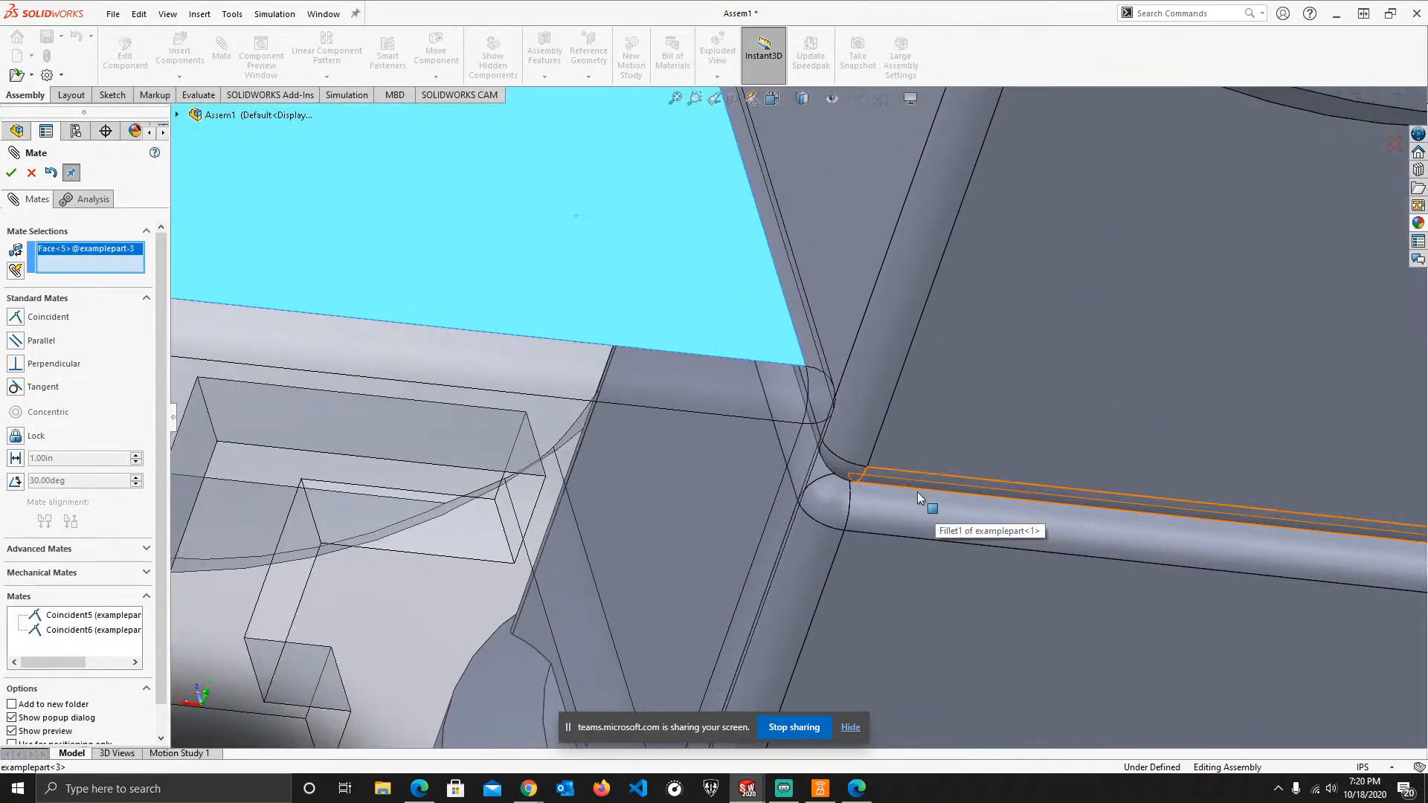
scroll(790, 475, down, 4)
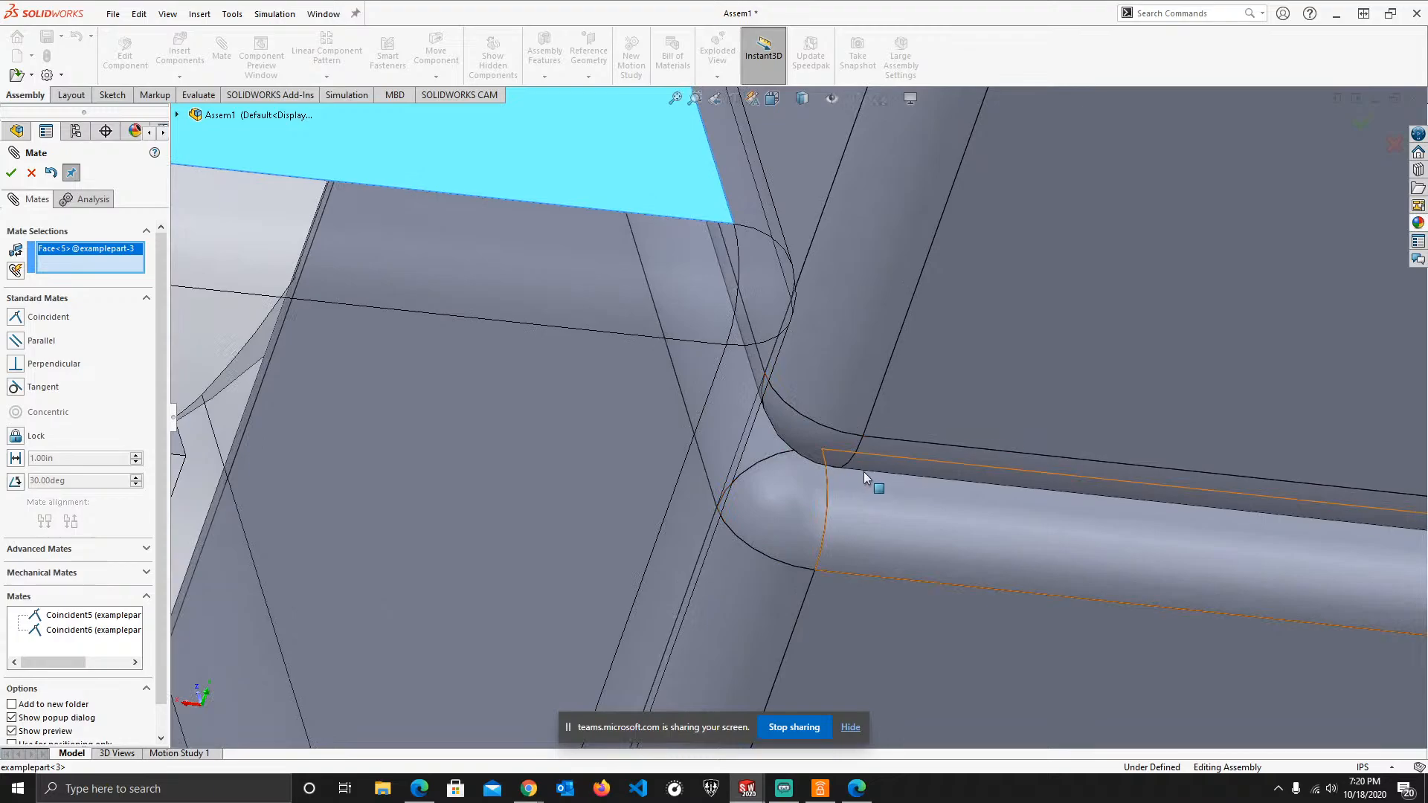
right_click(942, 344)
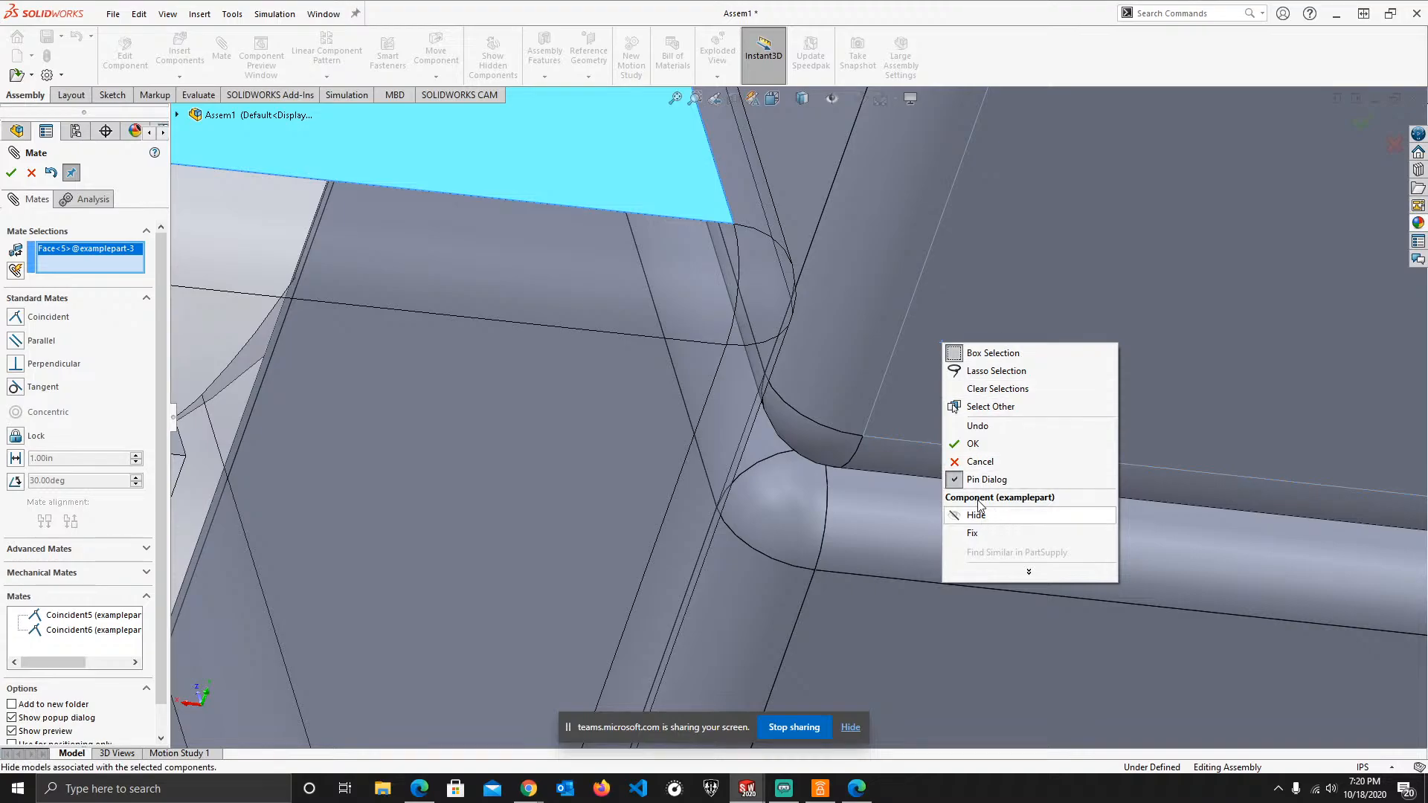
right_click(974, 232)
click(1025, 408)
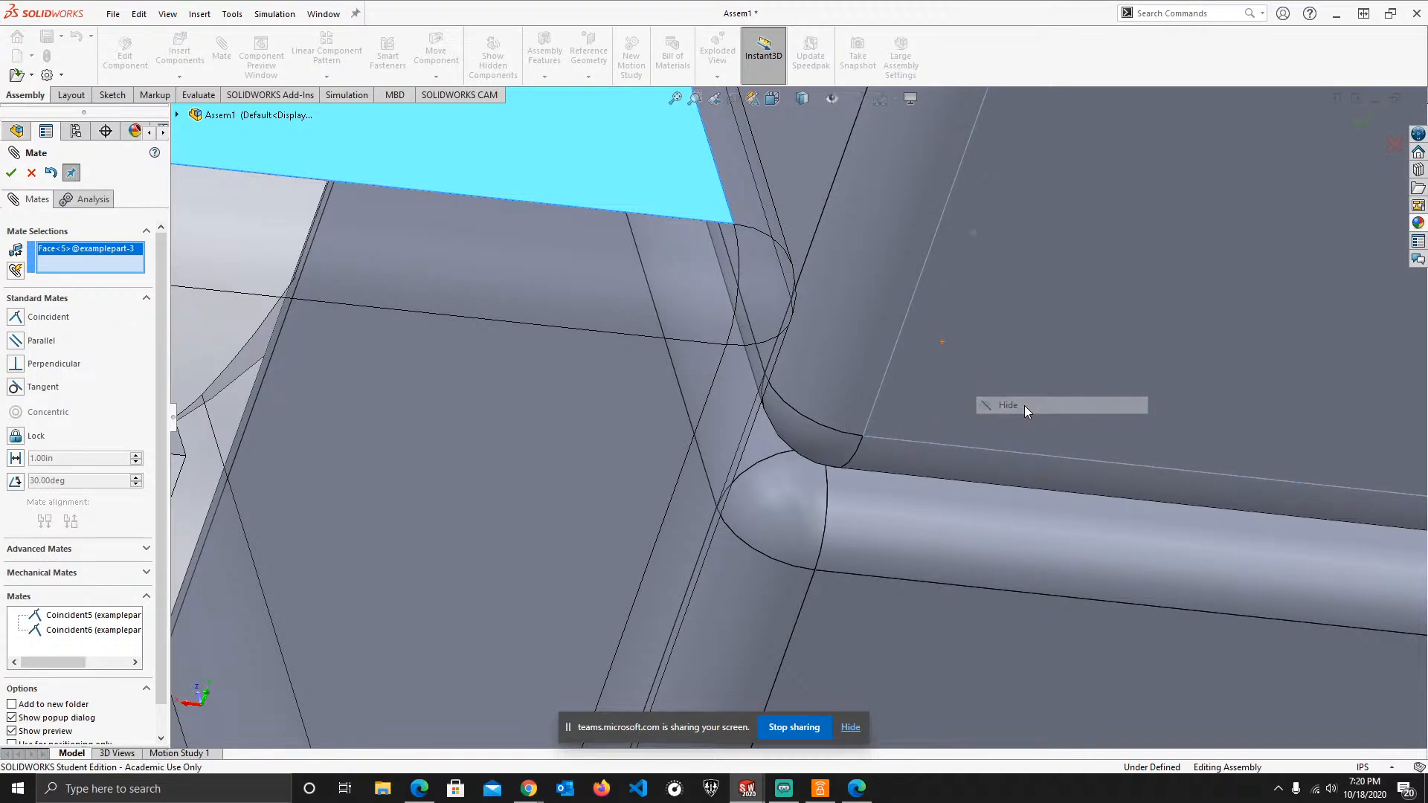
- Mate the chosen side face coincident with the exposed slotted end face of the lower instance and finish mating
scroll(1001, 349, up, 3)
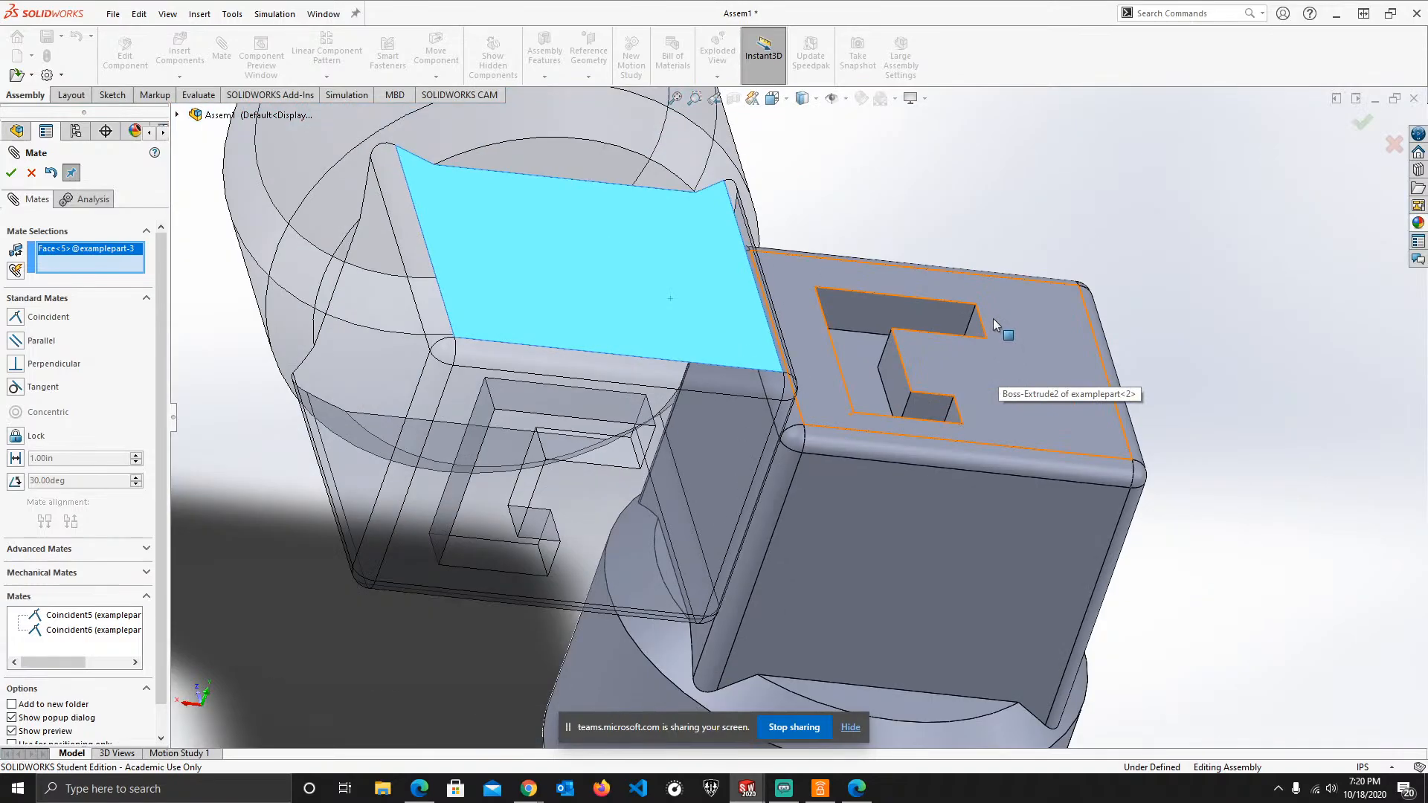
click(989, 369)
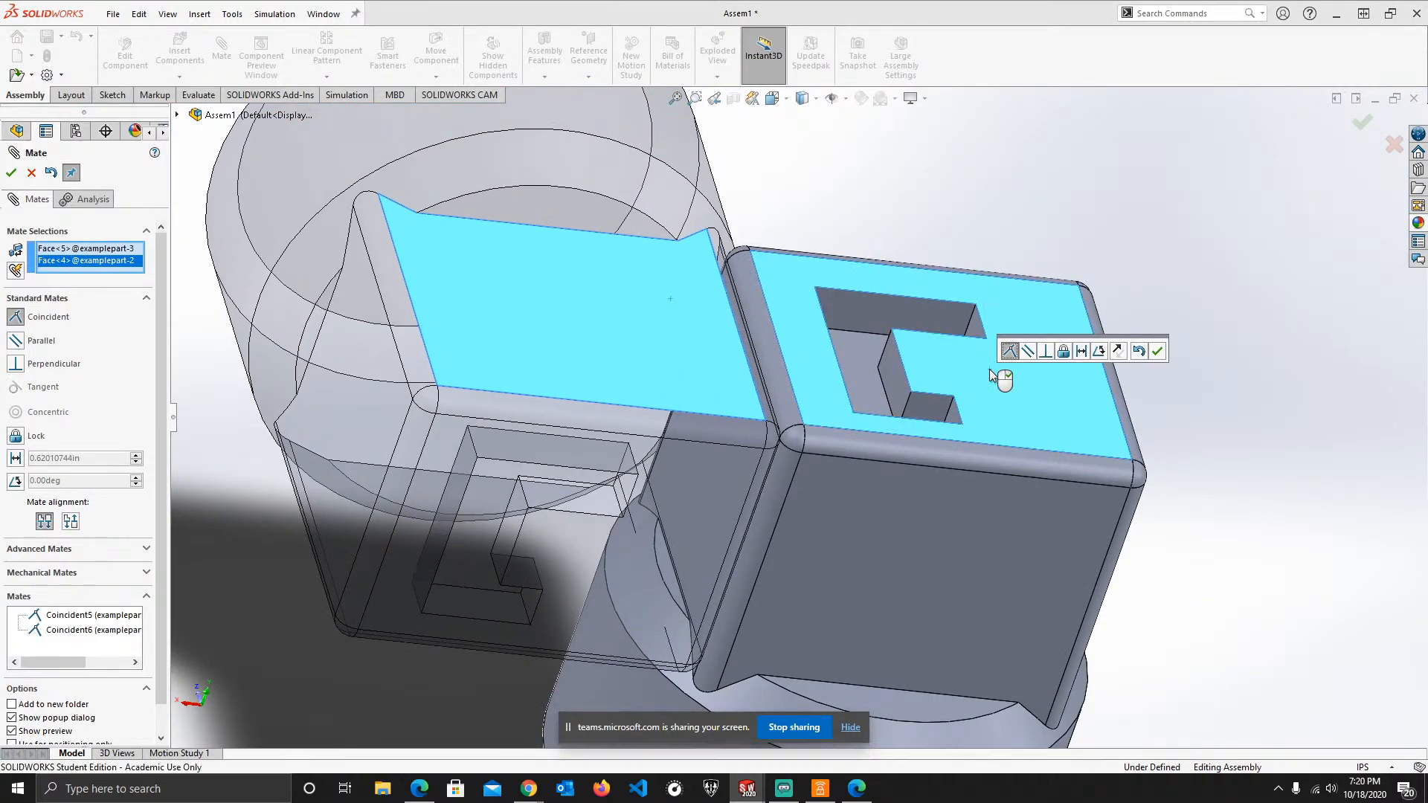
right_click(994, 375)
middle_drag(785, 420, 736, 312)
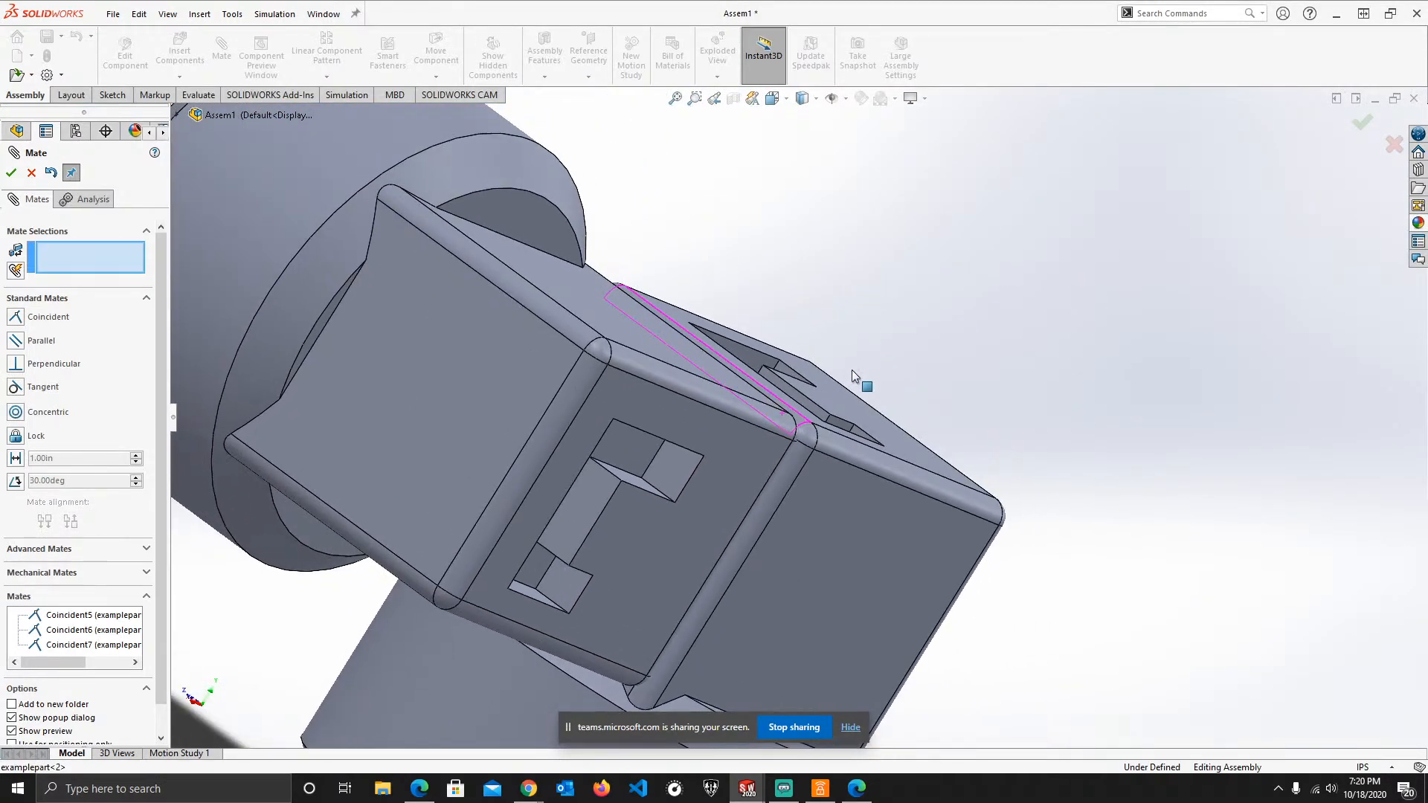
click(12, 172)
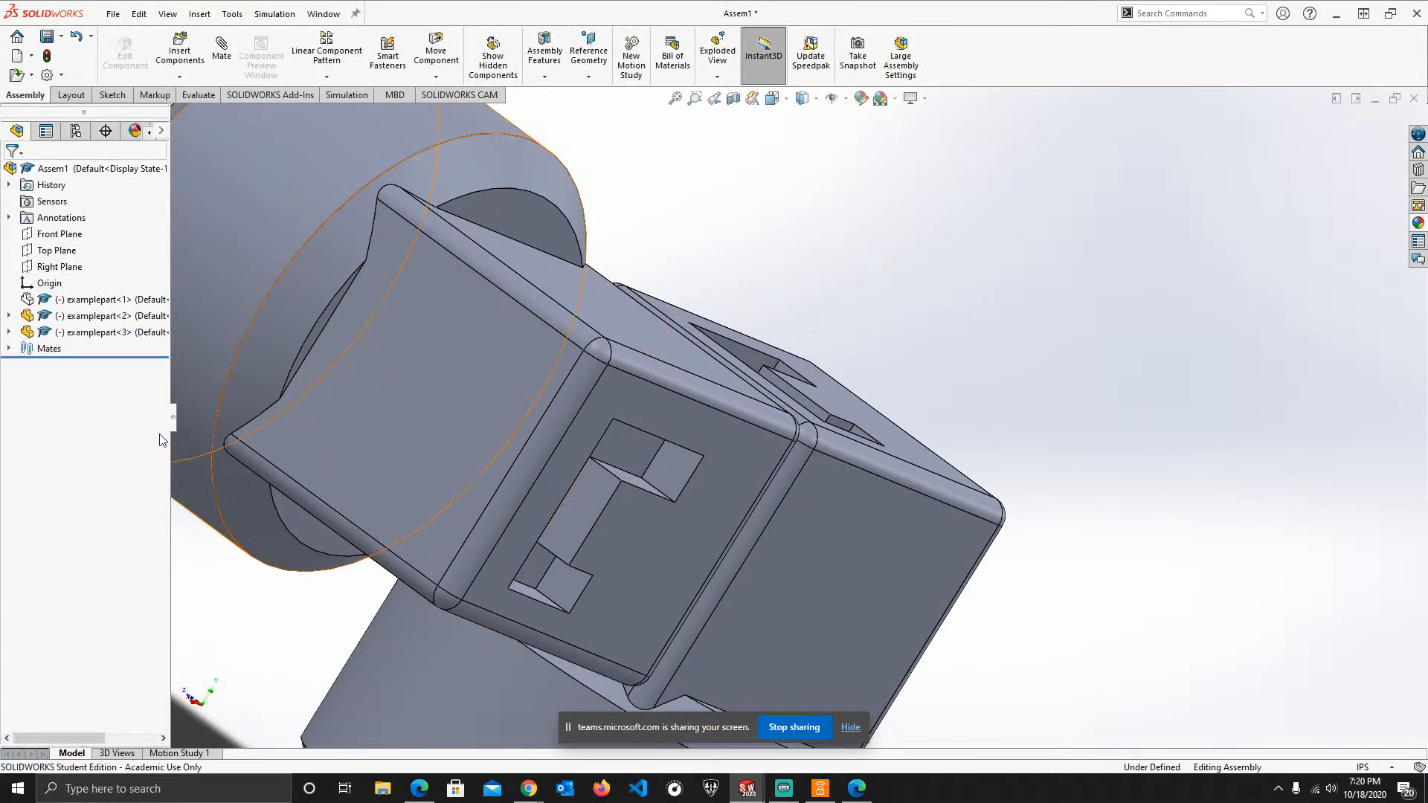
- Show the hidden upside-down instance examplepart<1> again and inspect the complete three-part assembly
click(28, 300)
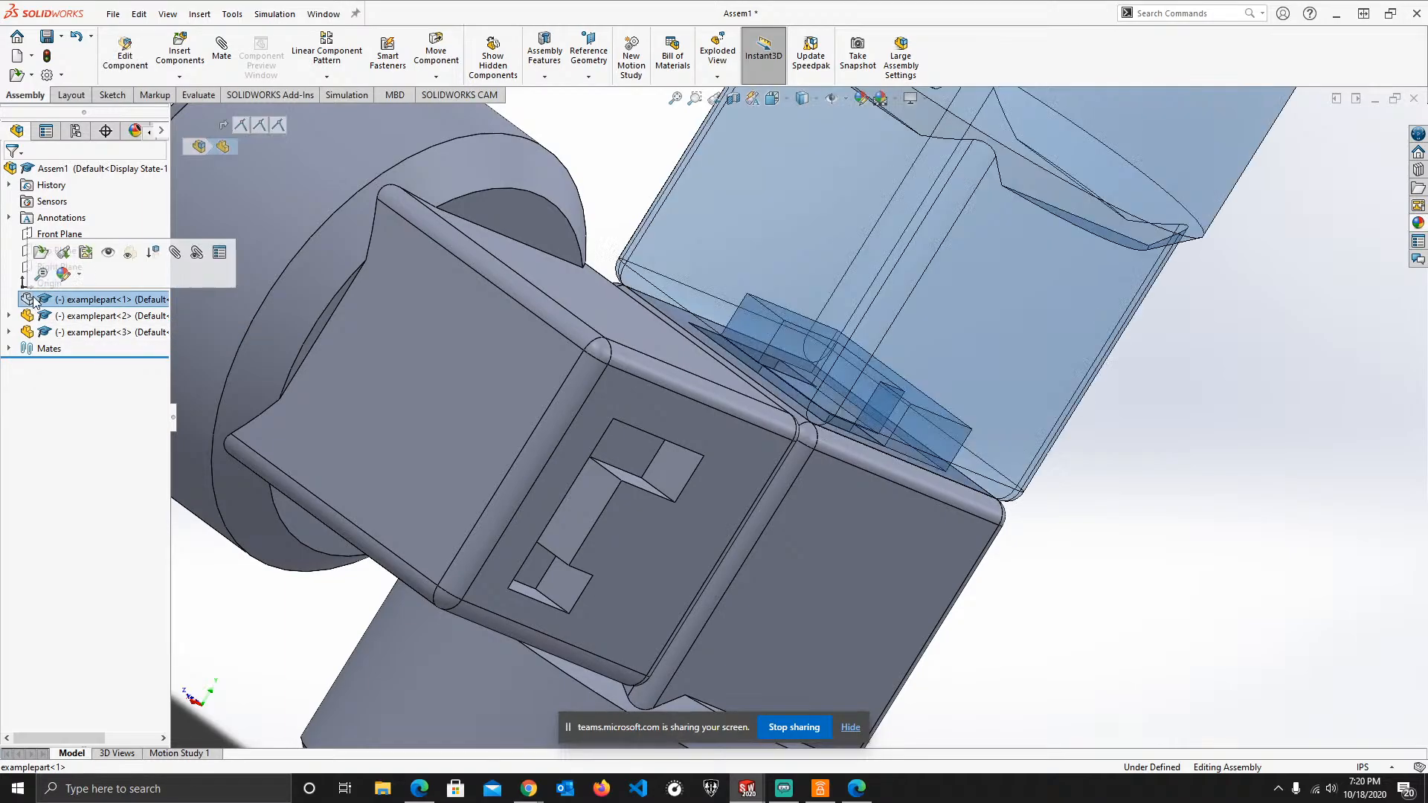
click(118, 253)
key(f)
click(1035, 499)
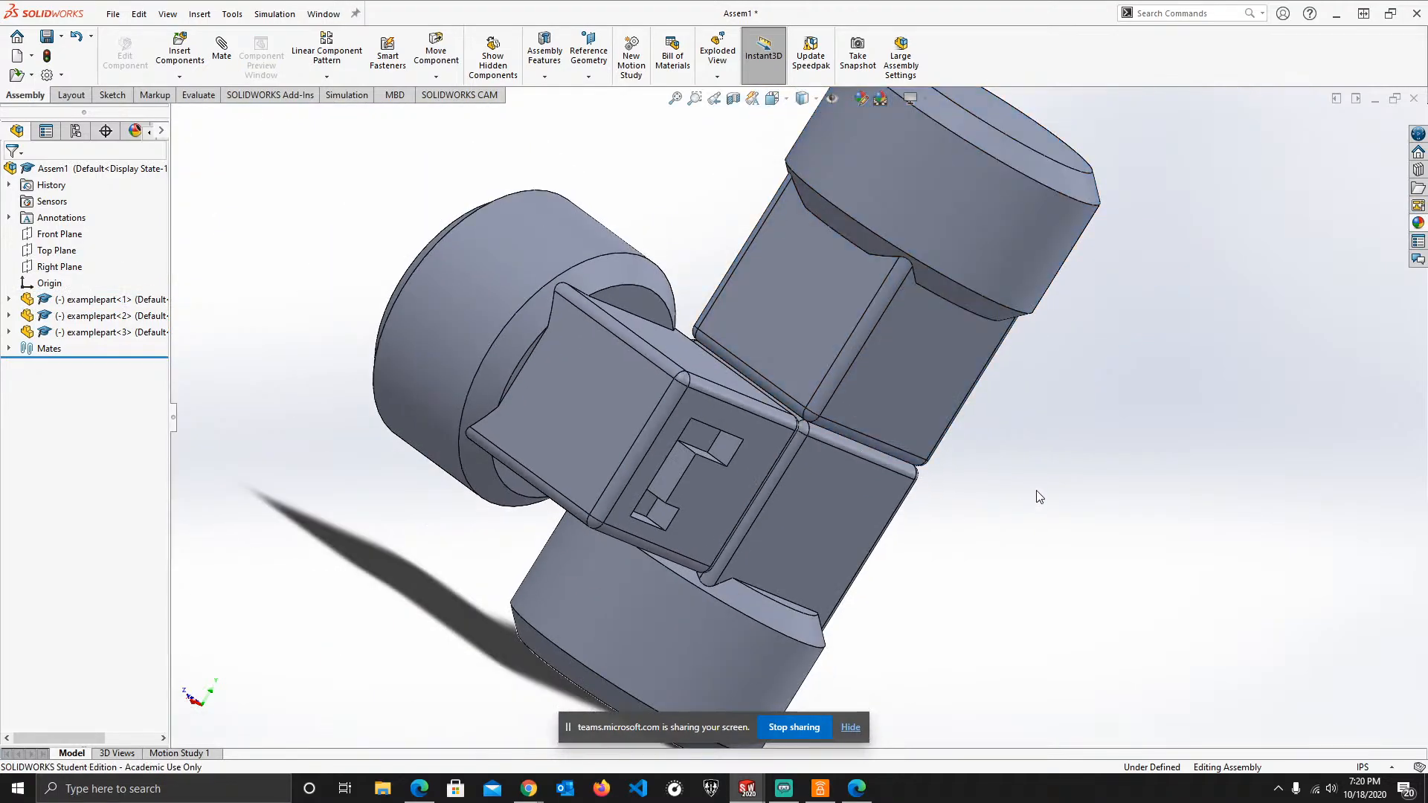
middle_drag(1039, 497, 1045, 609)
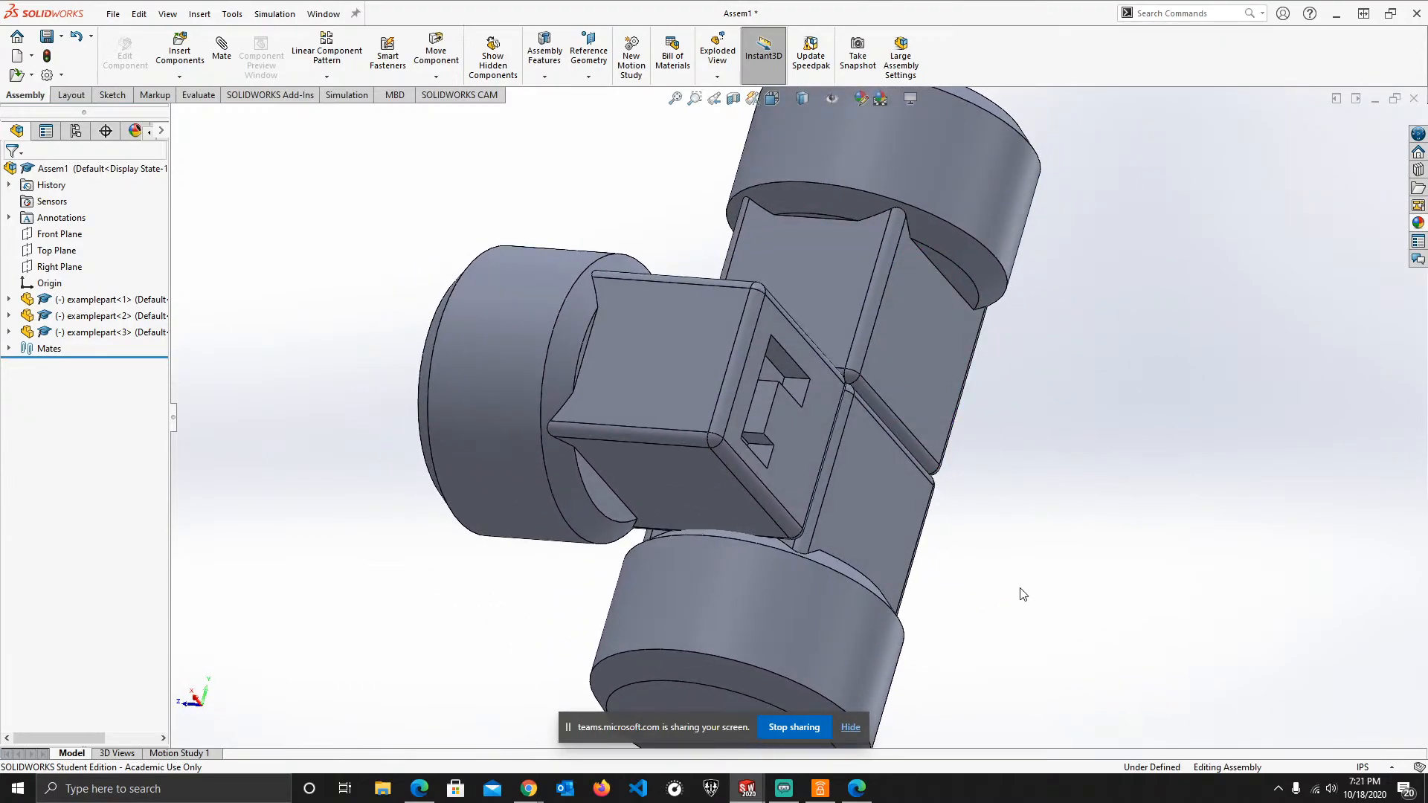